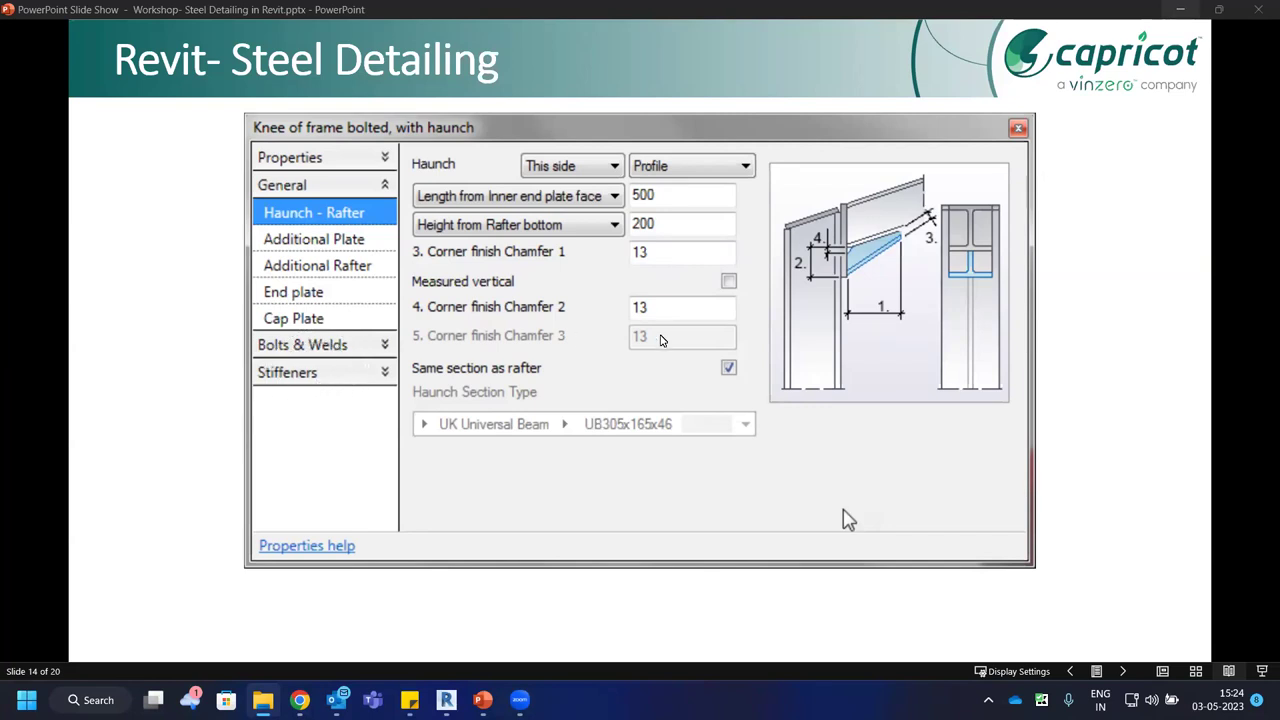
Advance the slideshow to the Live Project Demo slide, then switch to Revit's Home screen.
left_click(660, 340)
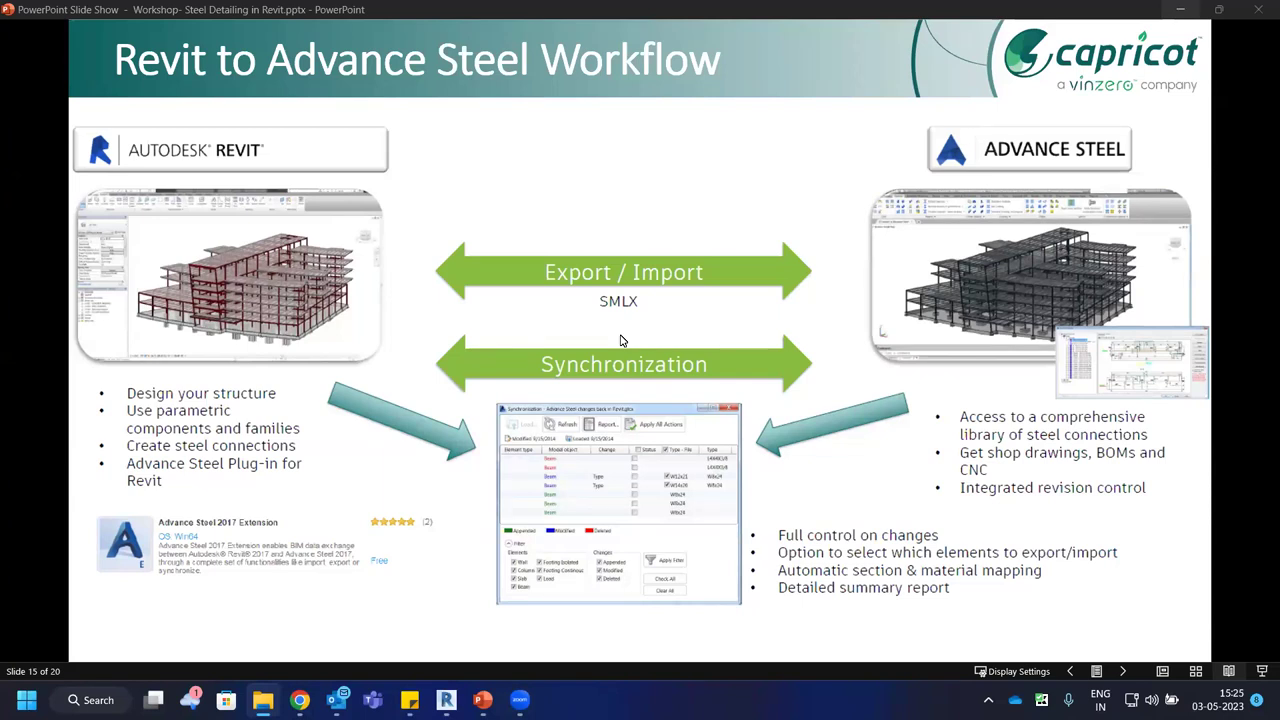
key("ctrl")
left_click(587, 586)
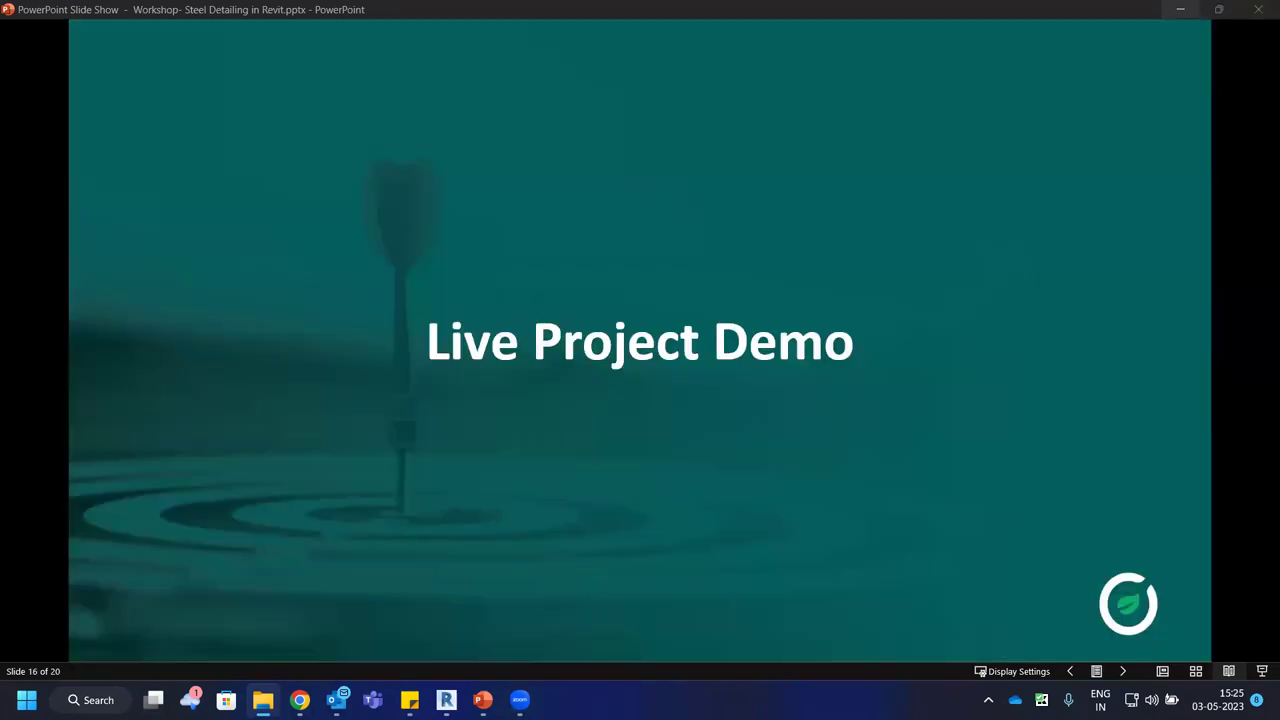
left_click(446, 700)
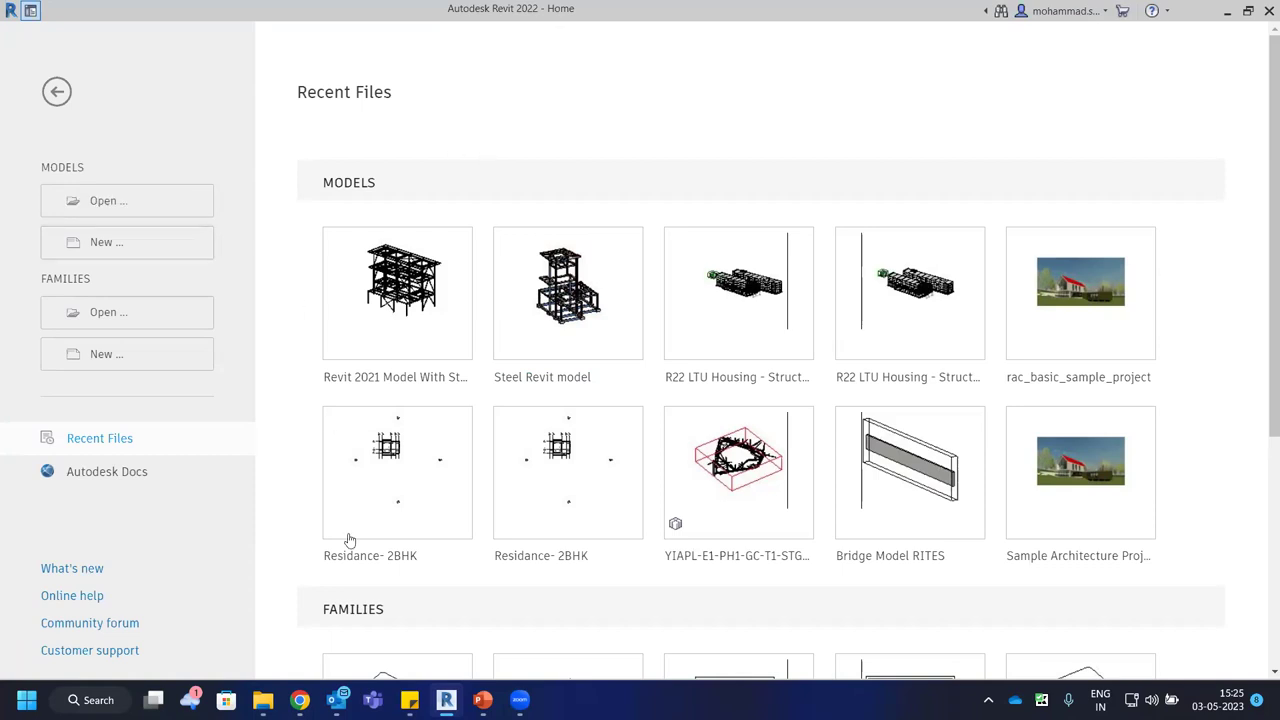
Create a new project from the Structural Analysis-DefaultMetric.rte template file.
scroll(305, 498, "down", 3)
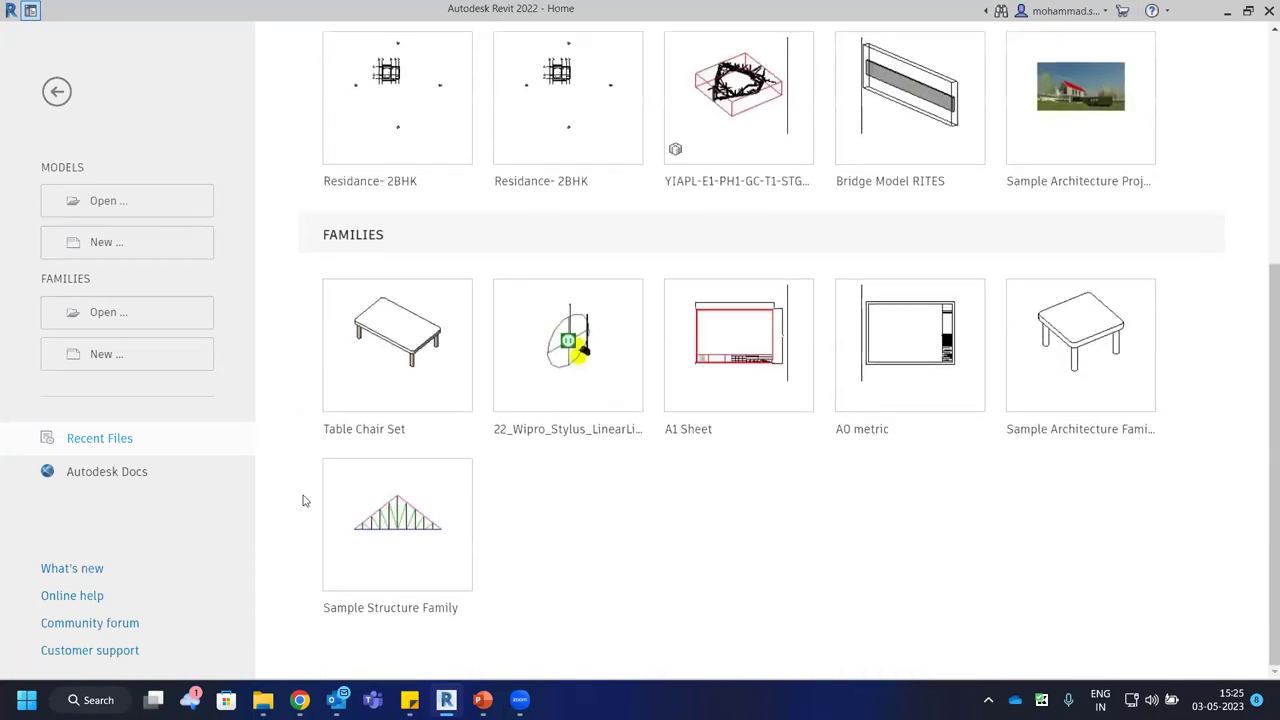
scroll(305, 498, "up", 3)
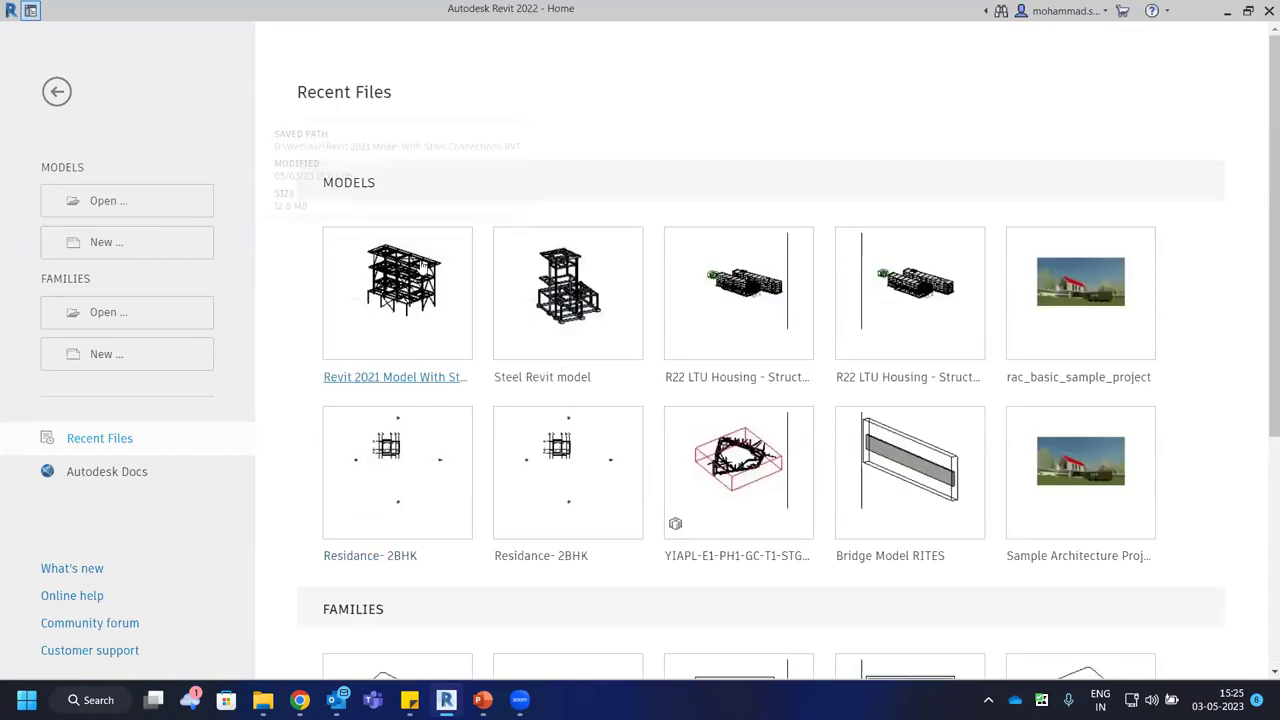
left_click(126, 248)
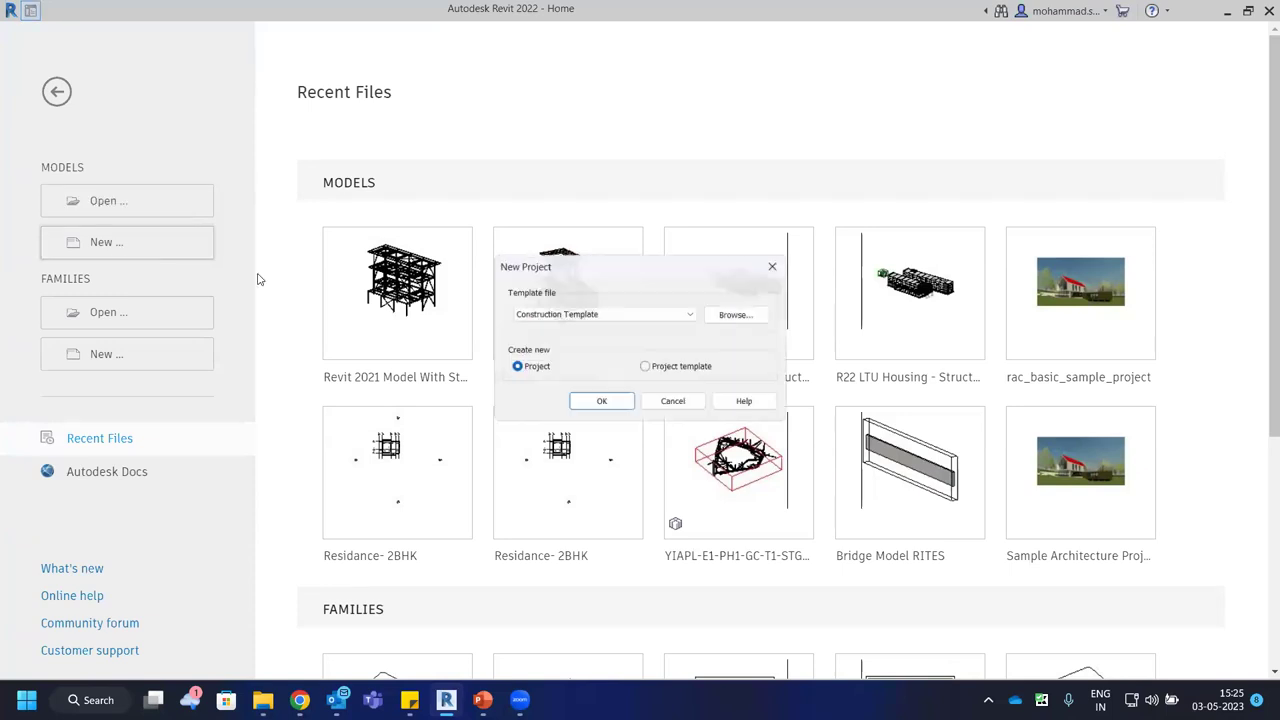
left_click(648, 316)
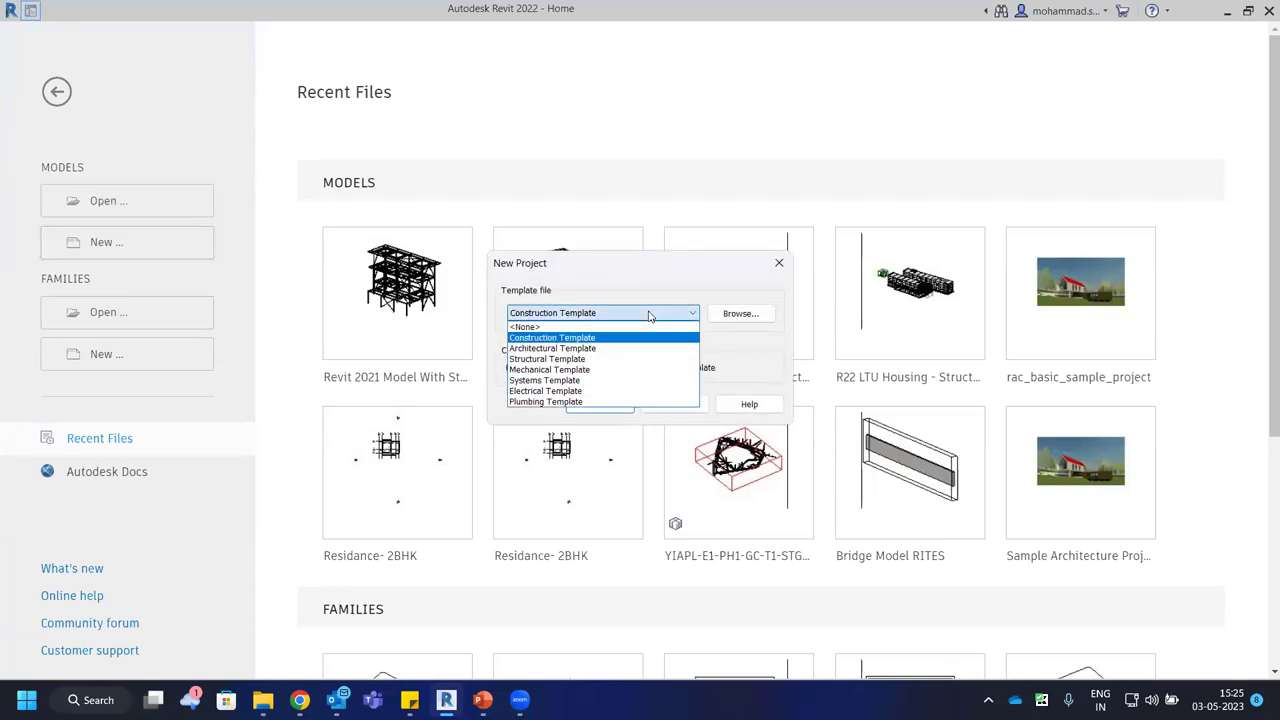
left_click(621, 359)
left_click(739, 316)
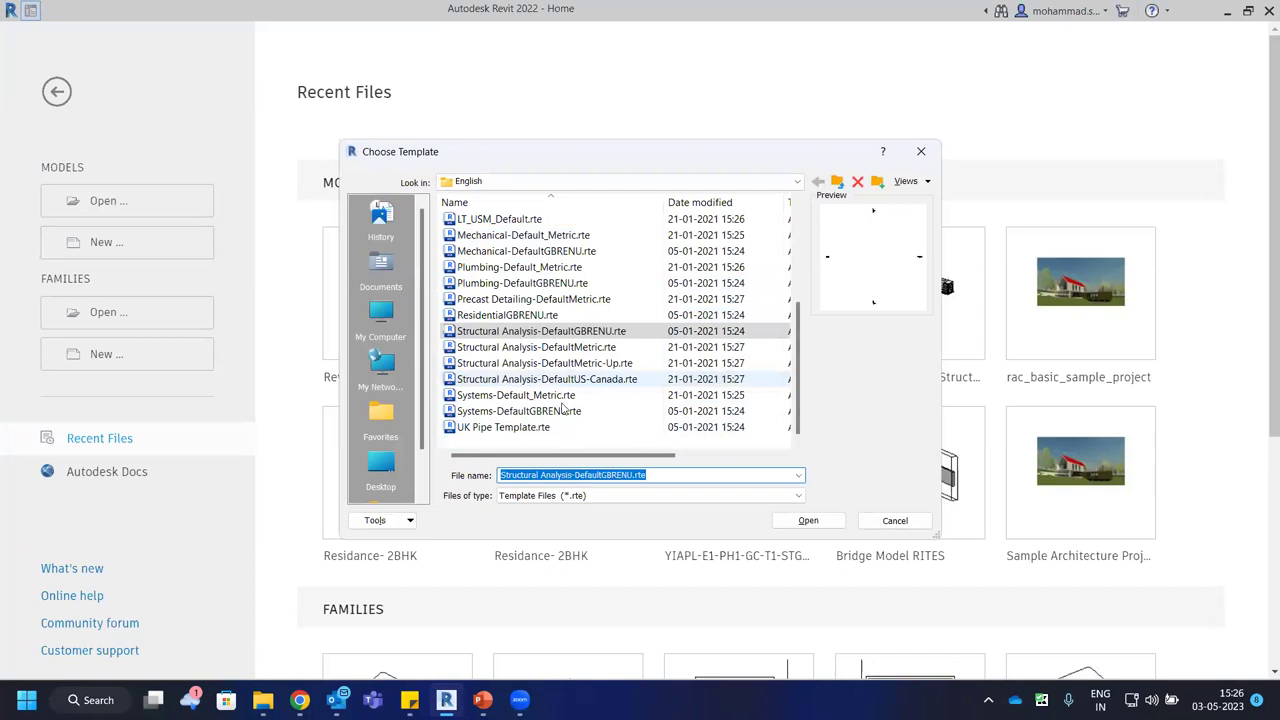
left_click(610, 347)
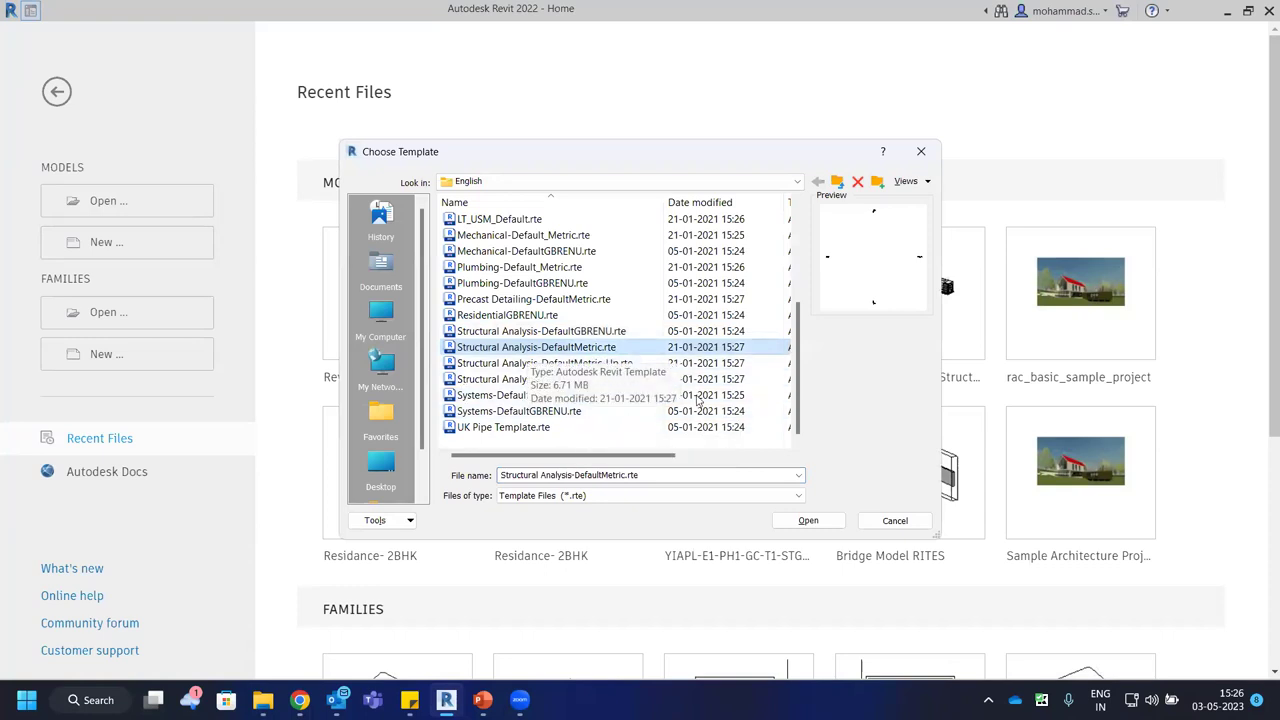
left_click(807, 520)
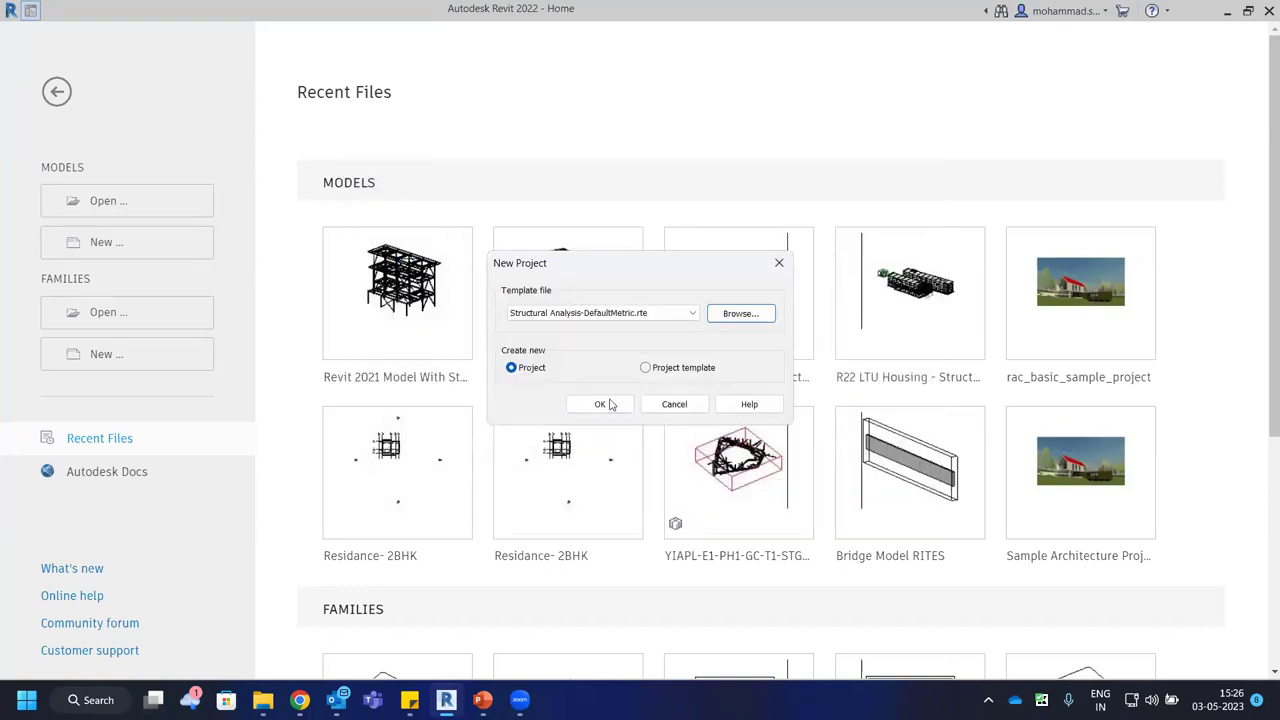
left_click(604, 404)
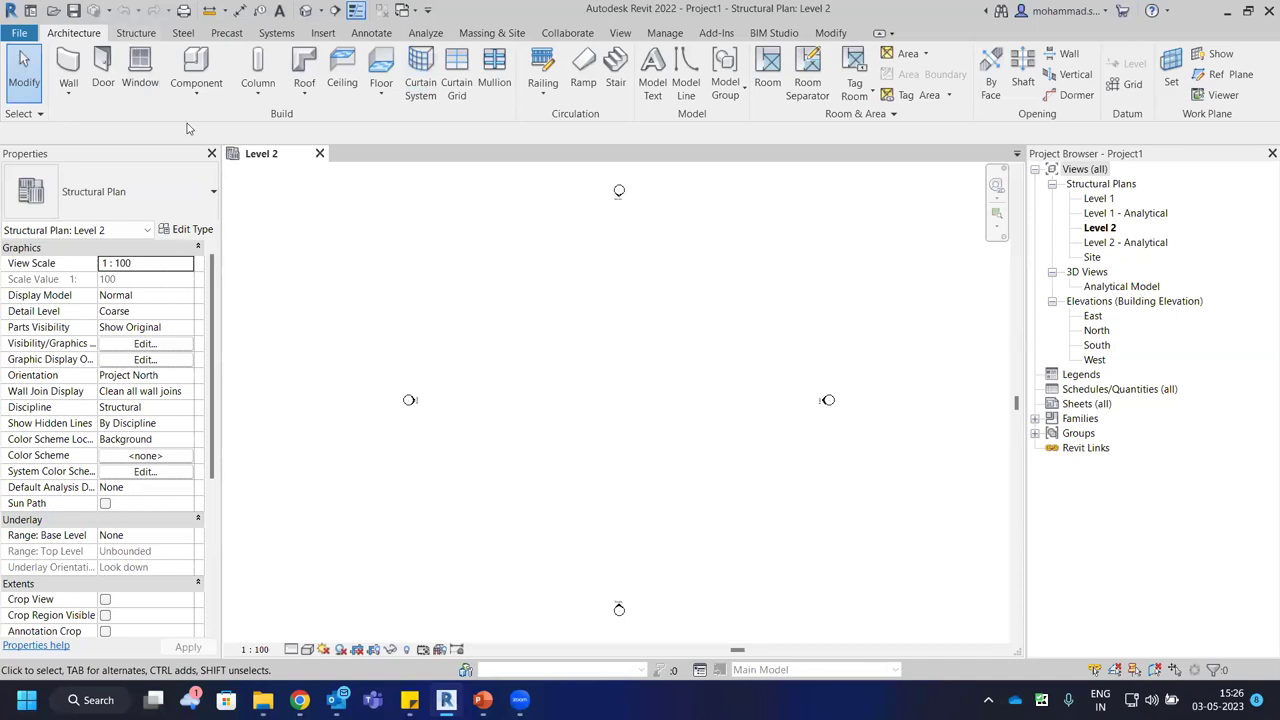
Show the Structure ribbon tools, then the Steel tab's fabrication and cut tools.
left_click(137, 33)
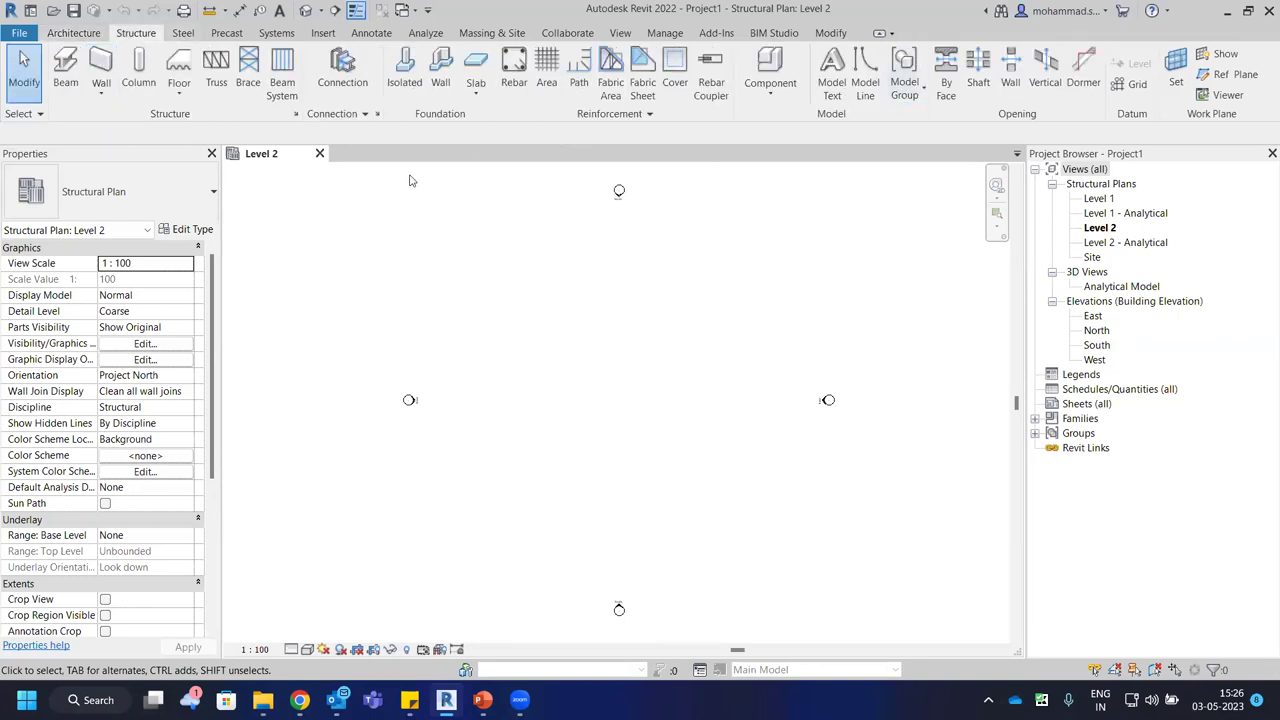
left_click(347, 74)
left_click(185, 34)
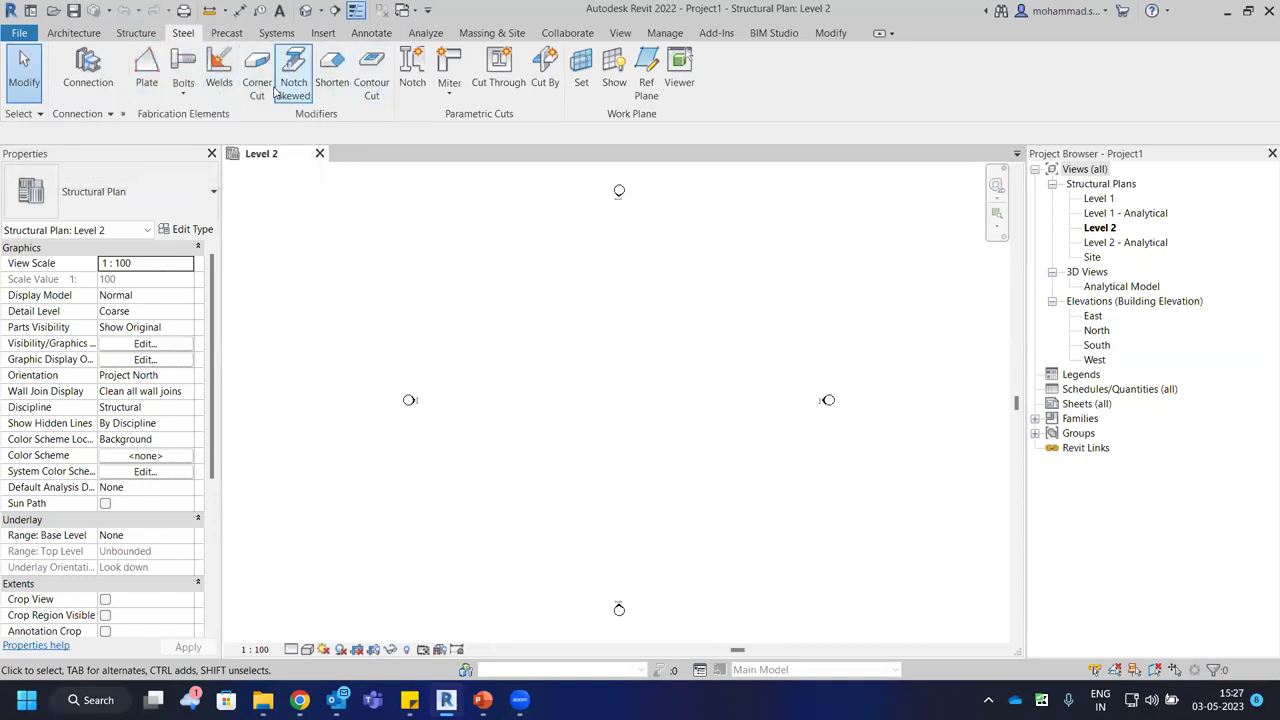
Look over the Miter options, Precast and Systems tabs, then return to Structure tools.
left_click(448, 98)
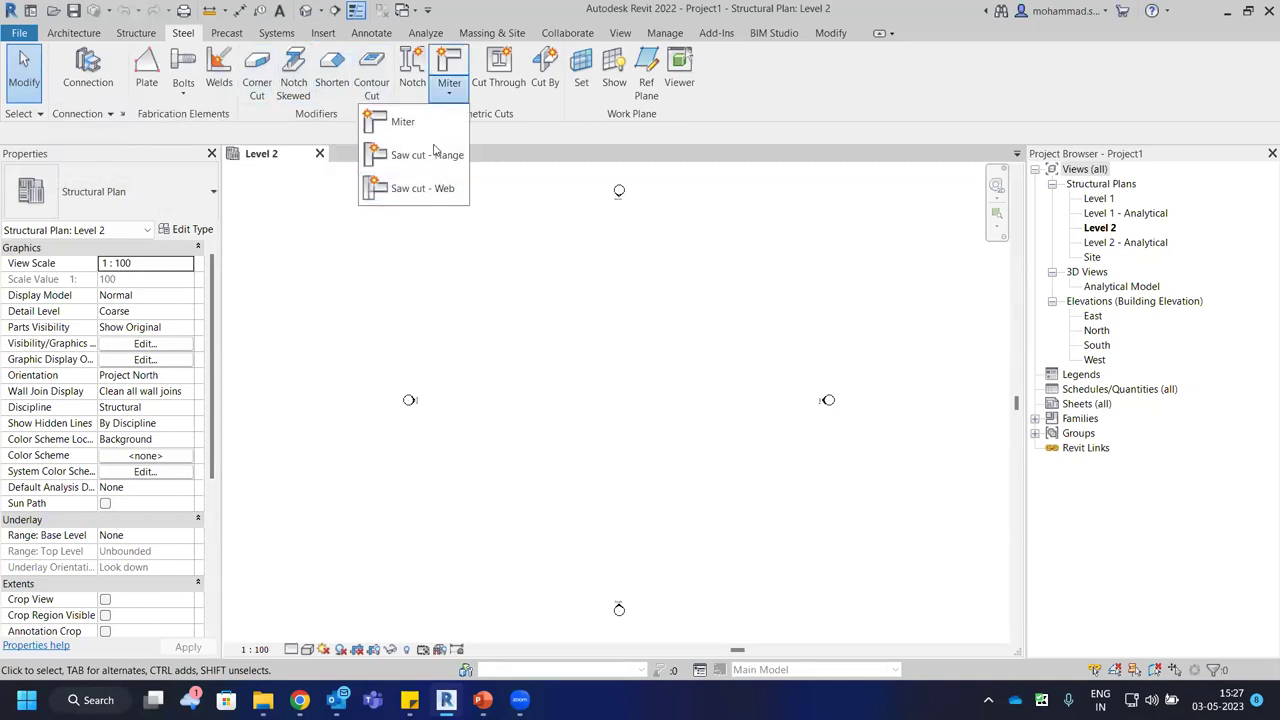
left_click(545, 211)
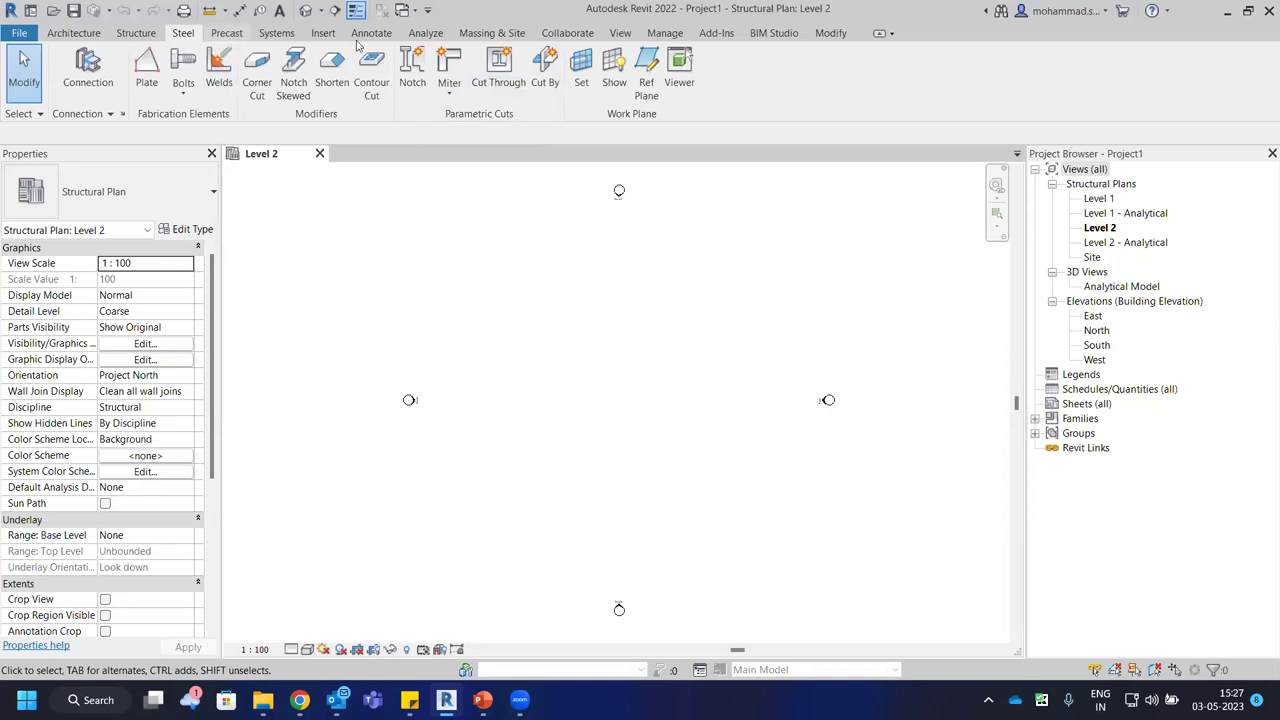
left_click(227, 33)
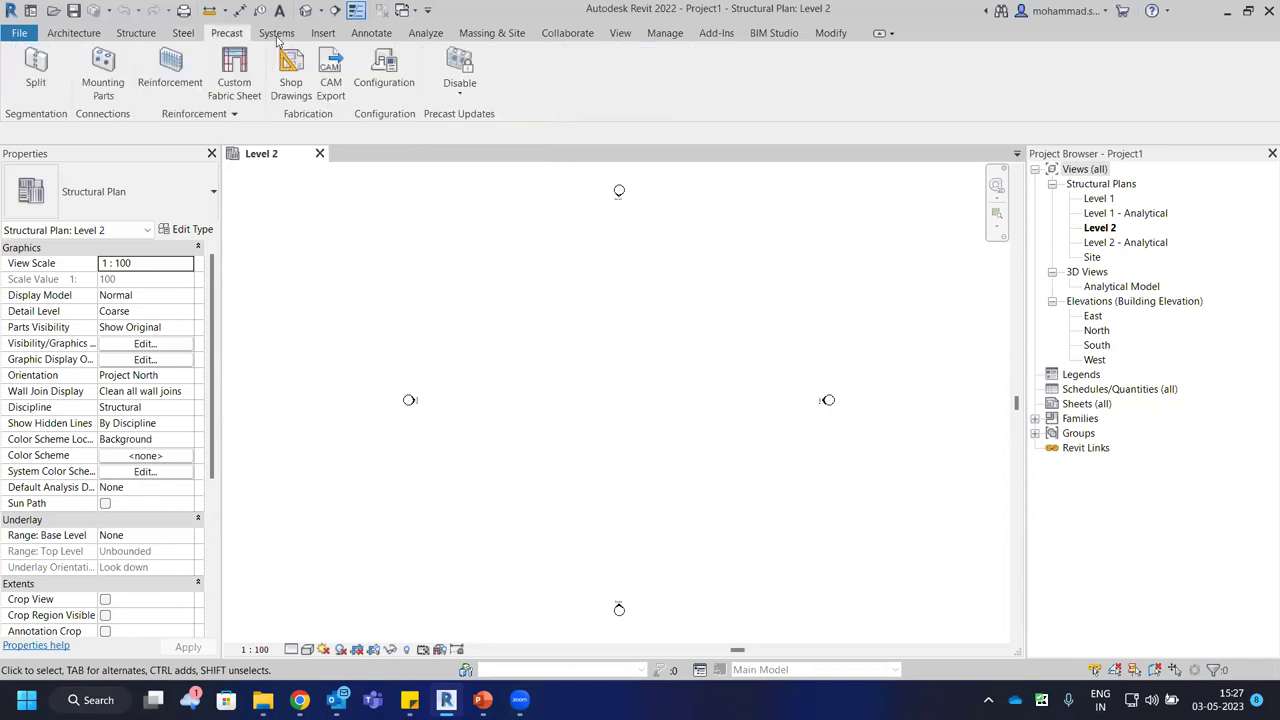
left_click(276, 33)
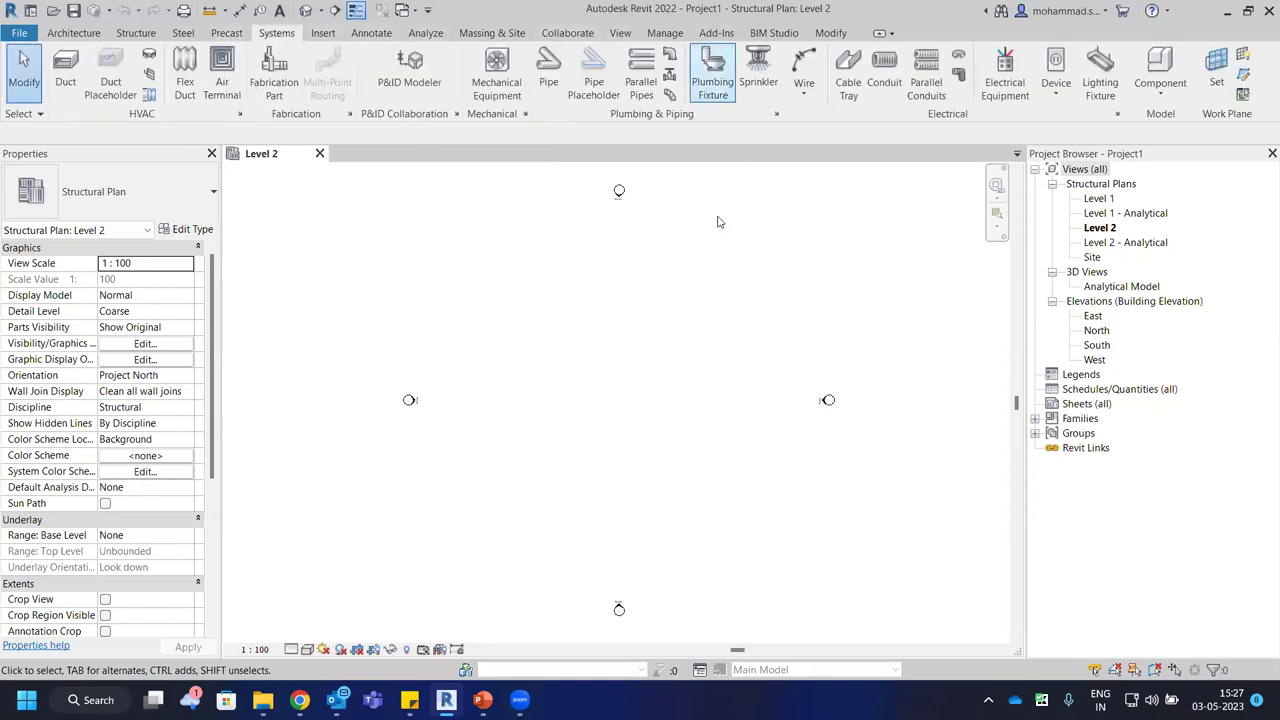
left_click(133, 33)
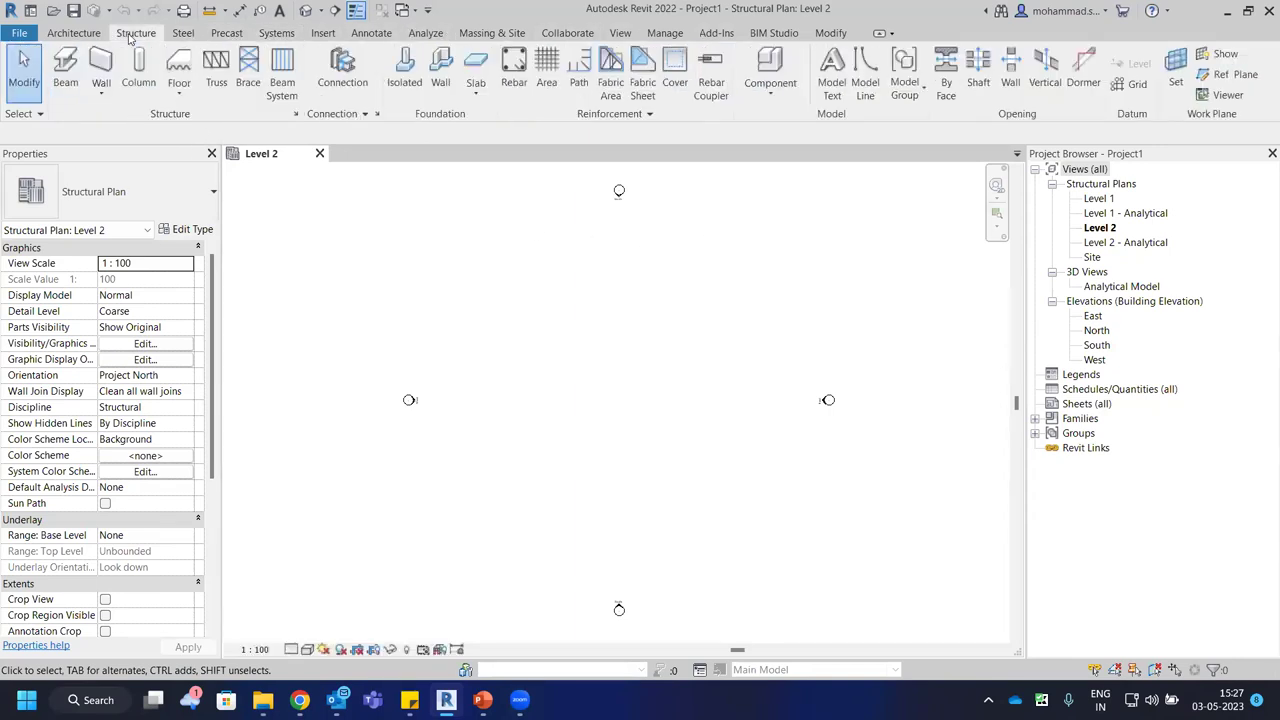
Open the East elevation and frame the level heads in view.
double_click(1093, 316)
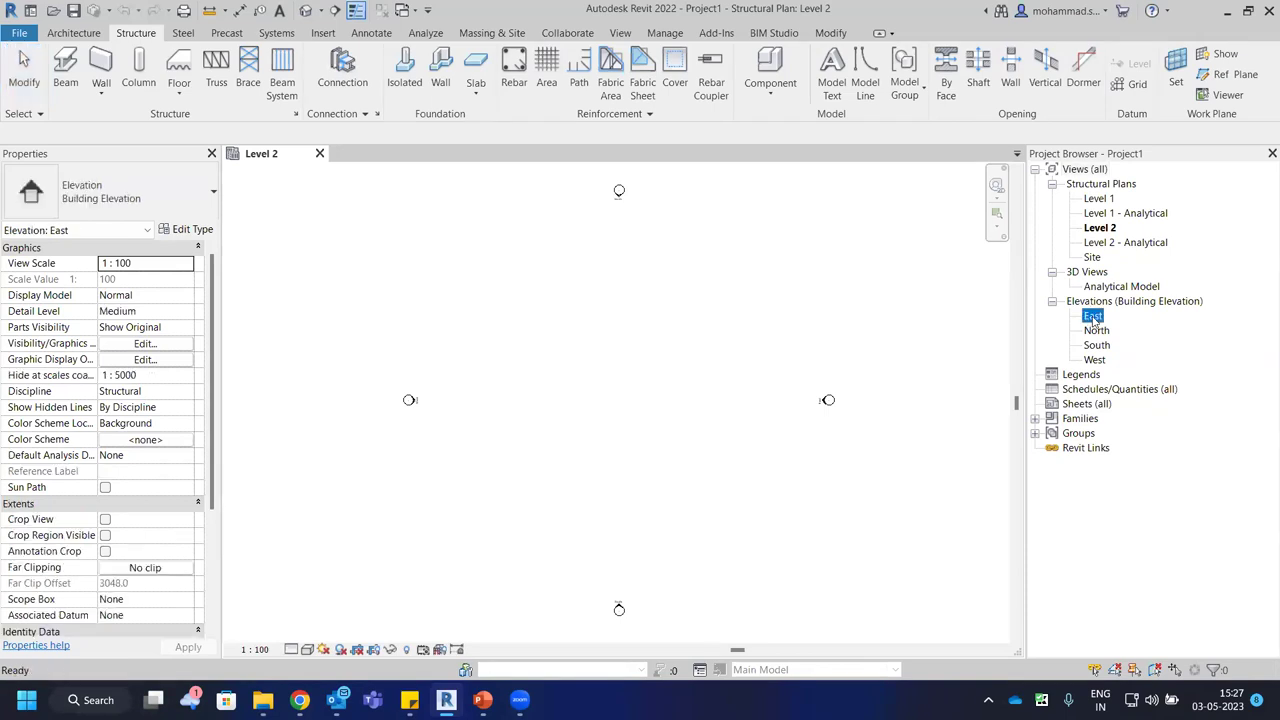
middle_click_drag(854, 316, 759, 349)
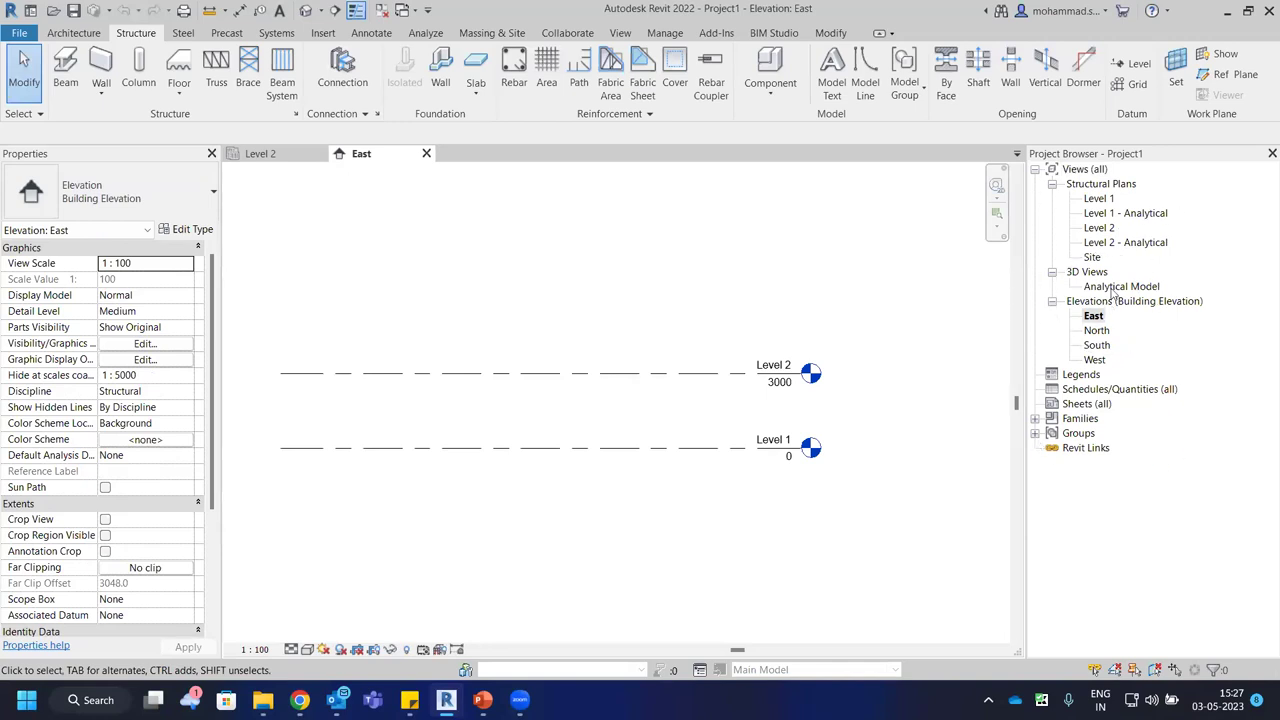
scroll(866, 350, "up", 2)
middle_click_drag(764, 291, 752, 319)
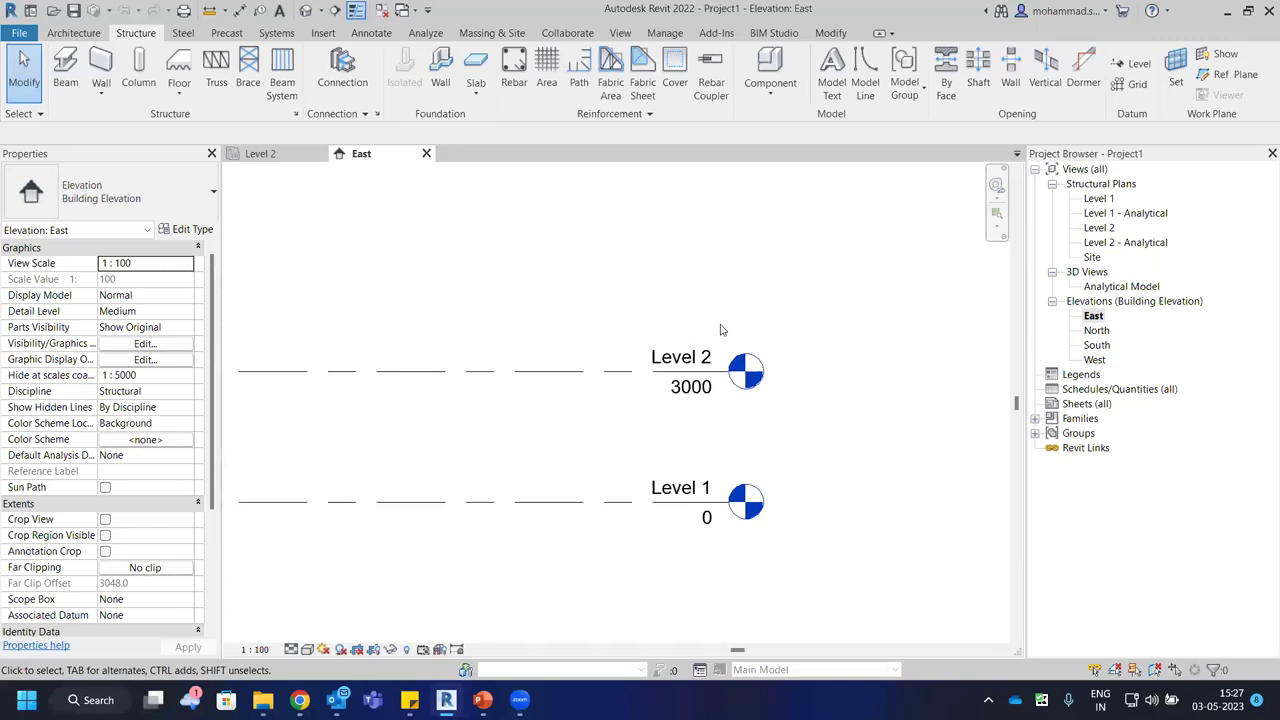
middle_click_drag(765, 318, 757, 284)
left_click(661, 480)
left_click(758, 287)
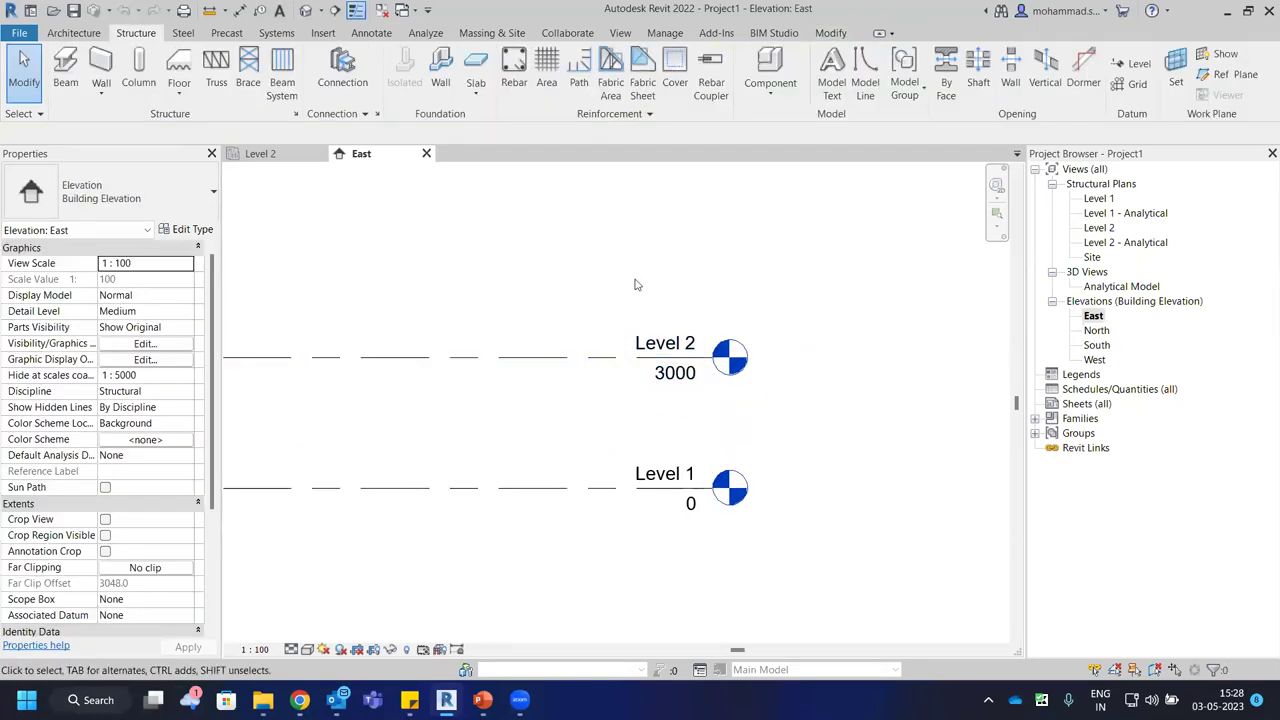
left_click(1135, 67)
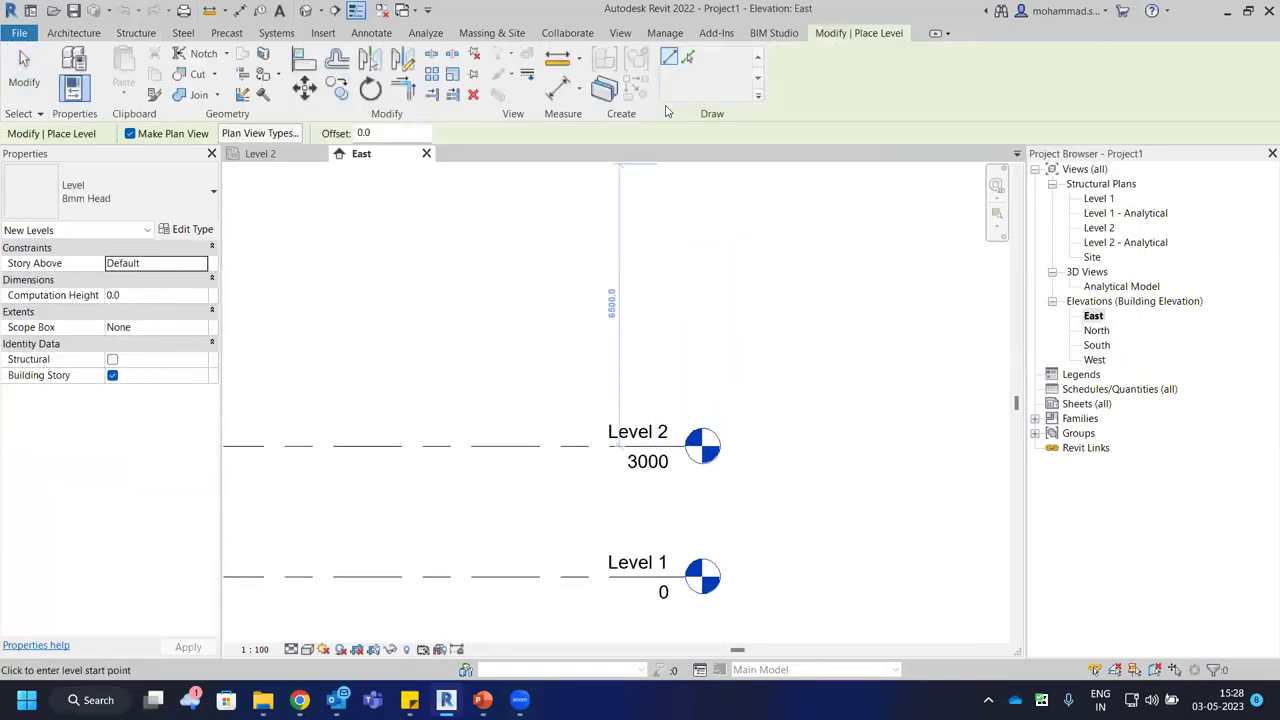
key("Escape")
key("Escape")
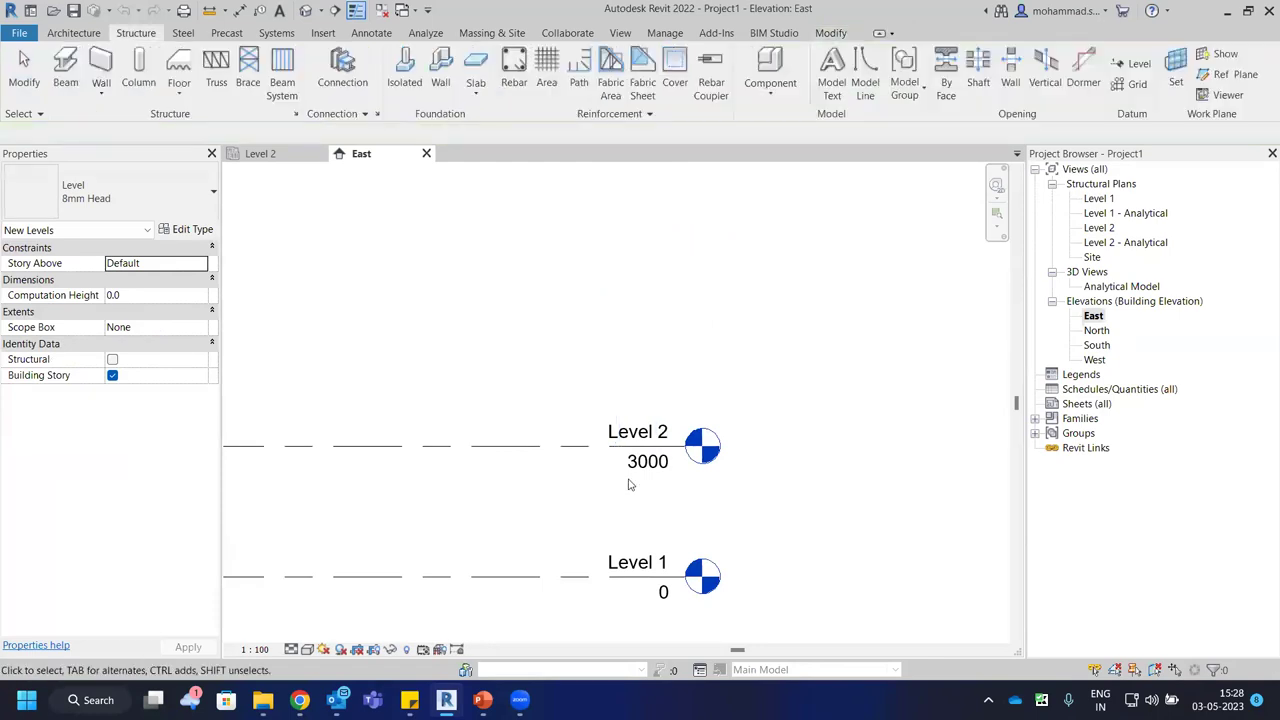
left_click(645, 446)
middle_click_drag(792, 376, 792, 262)
key("Escape")
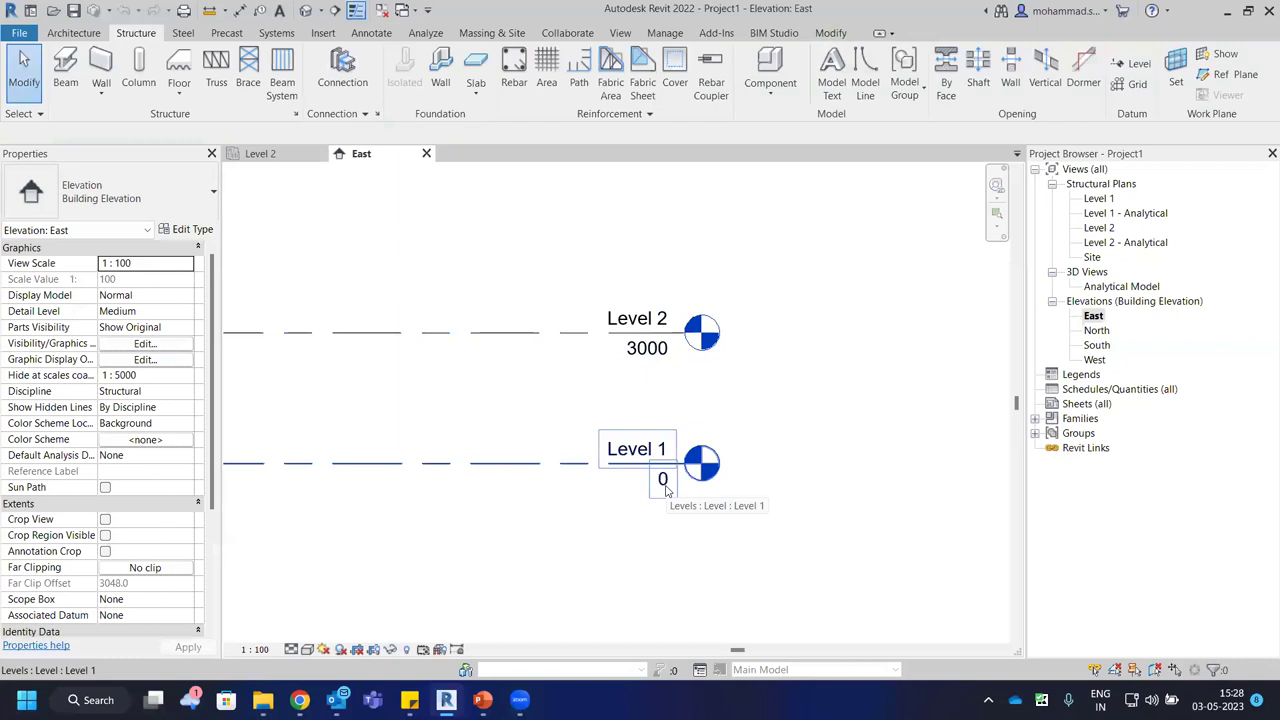
Set the Level 2 elevation to 4000.
double_click(646, 348)
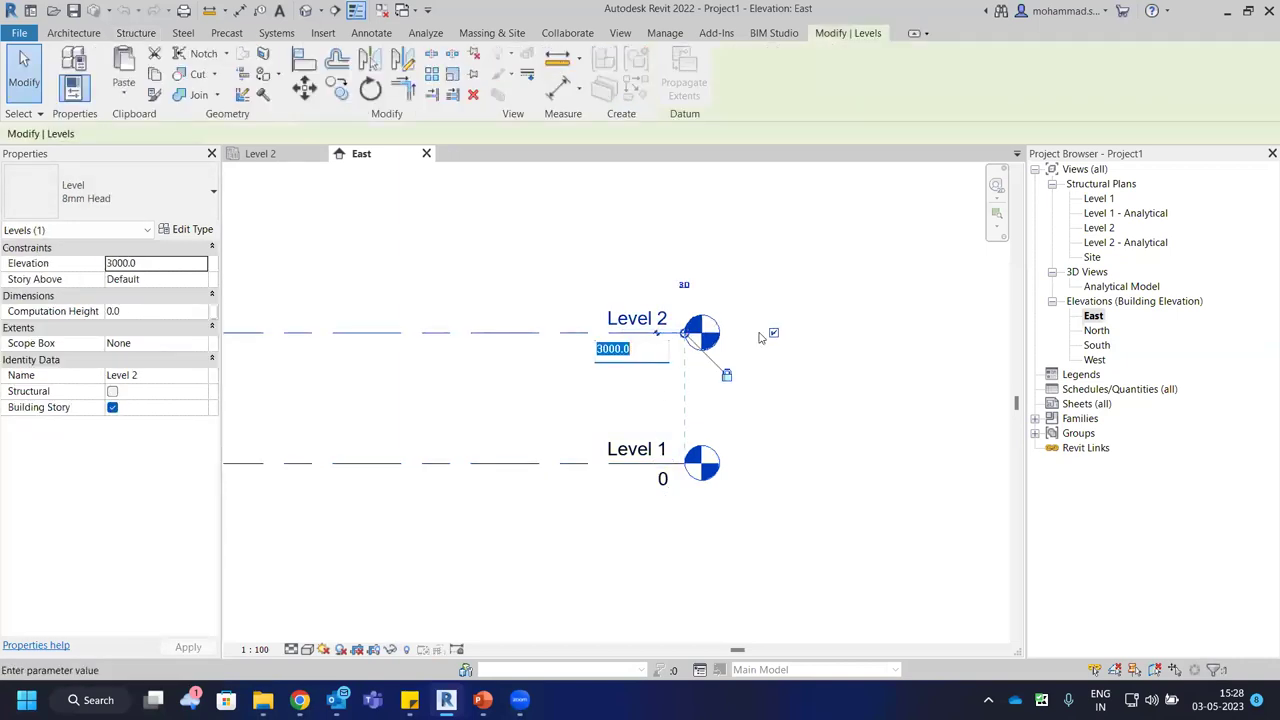
type("4000")
key("Return")
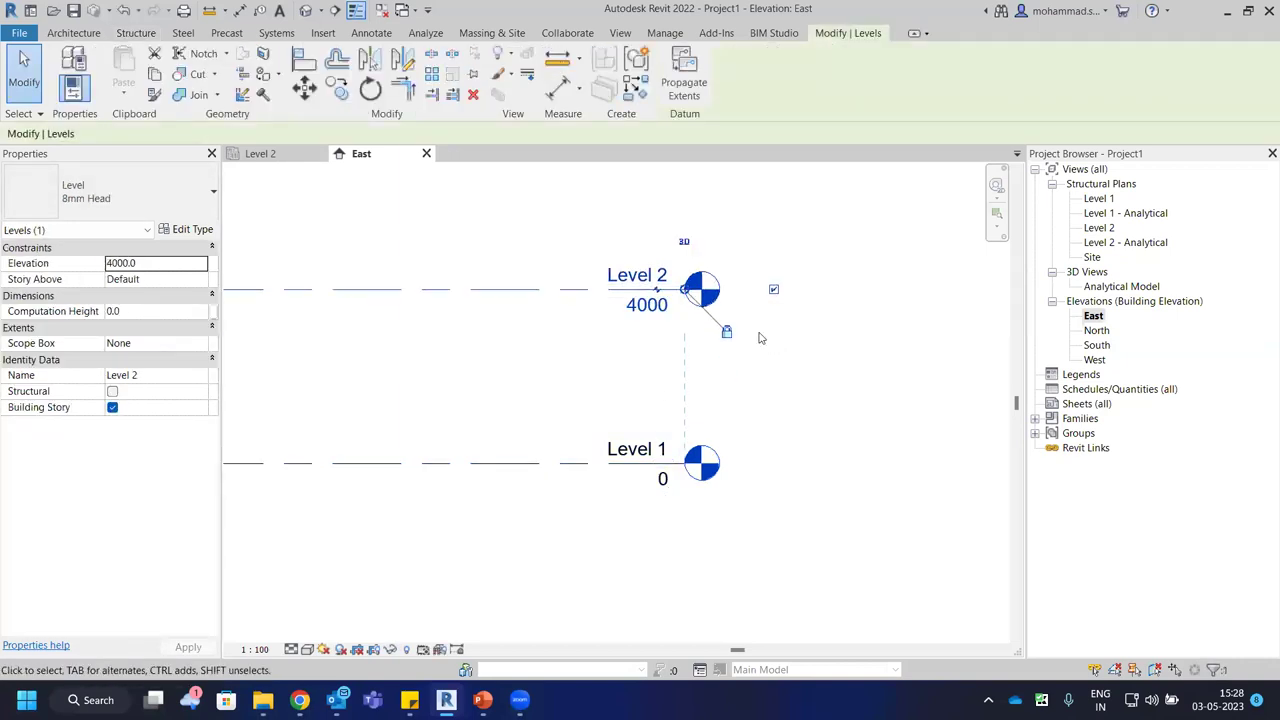
left_click(741, 207)
middle_click_drag(527, 313, 527, 391)
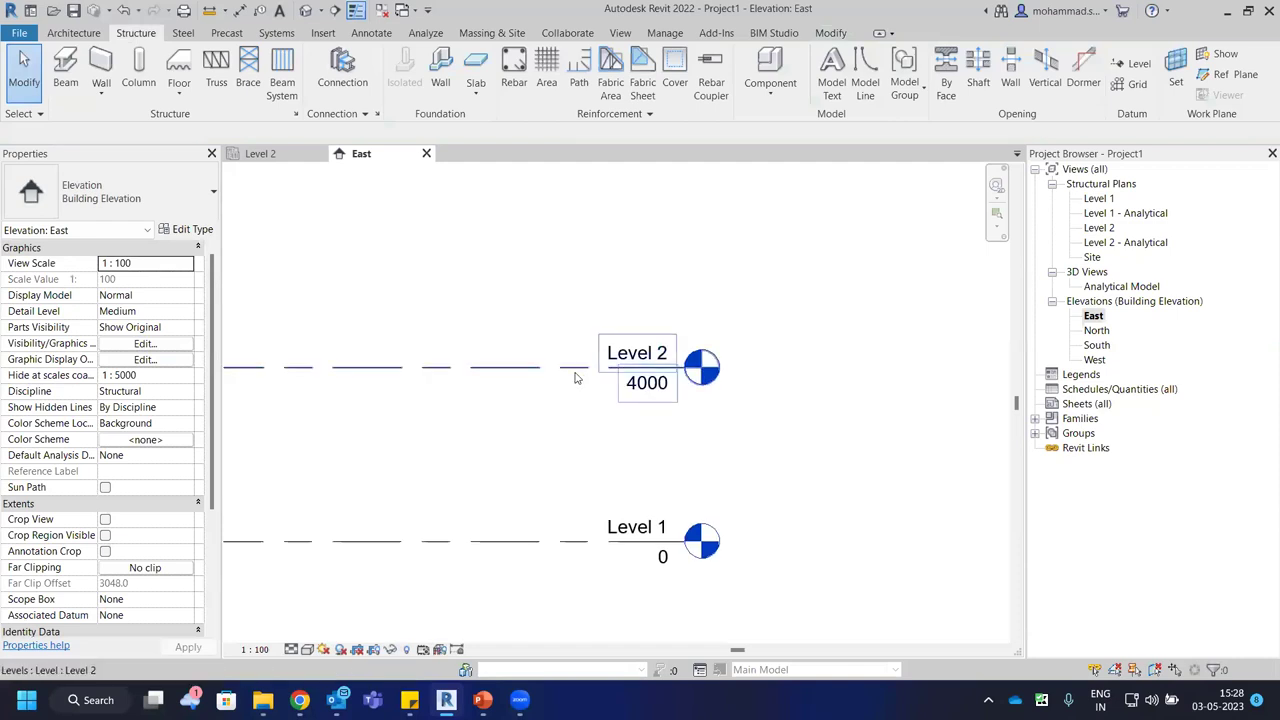
Rename Level 2 to Ceiling Level with its views, then close the Ceiling Level plan.
double_click(640, 353)
type("G")
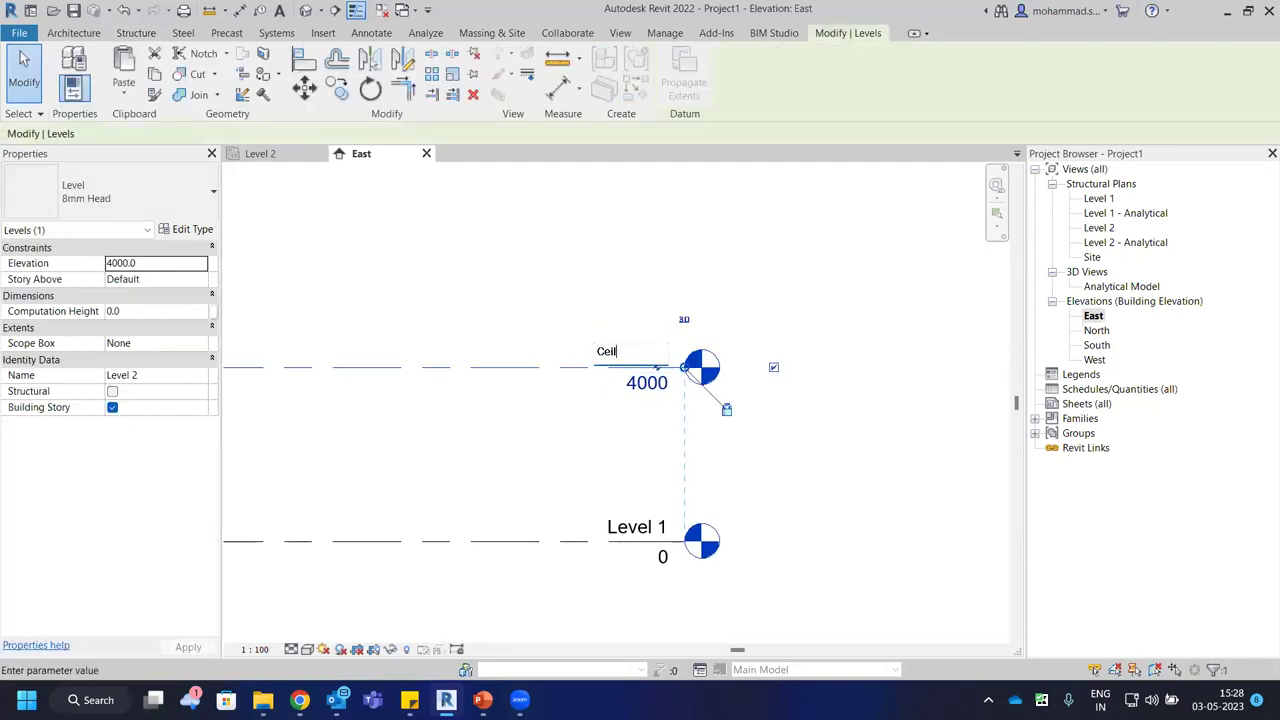
type("eiling Level")
key("Return")
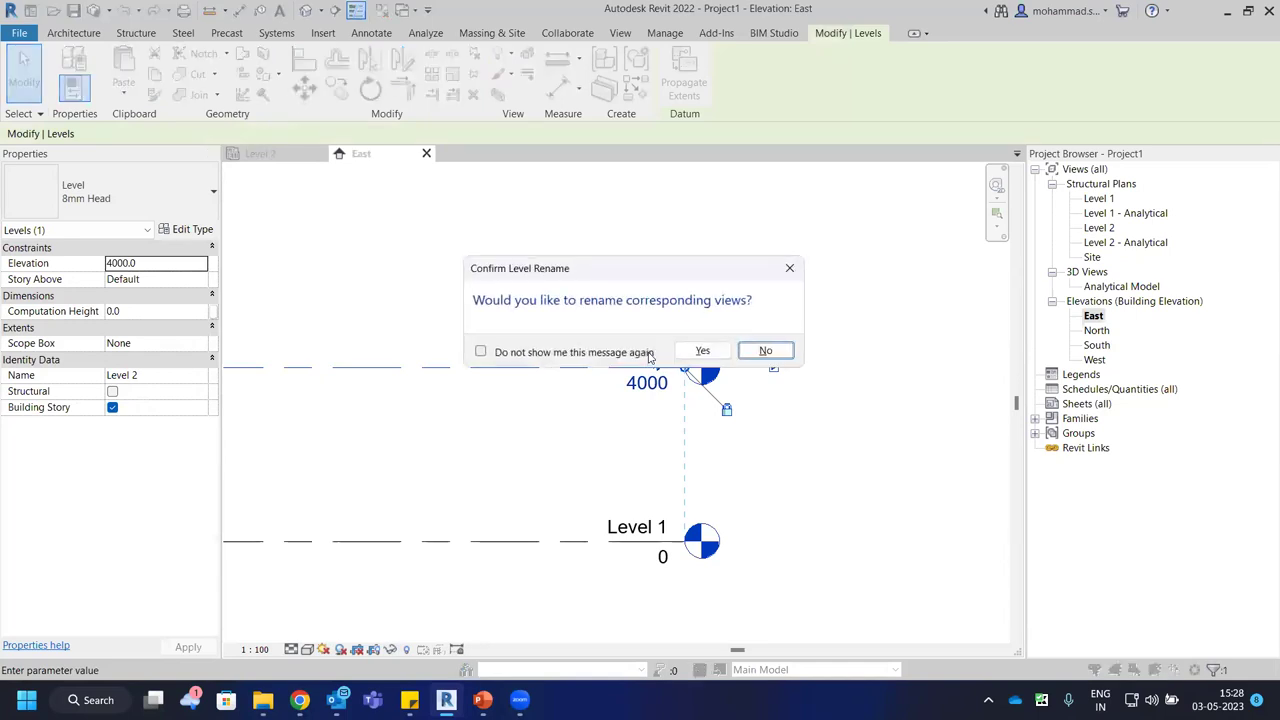
left_click(700, 351)
left_click(1108, 202)
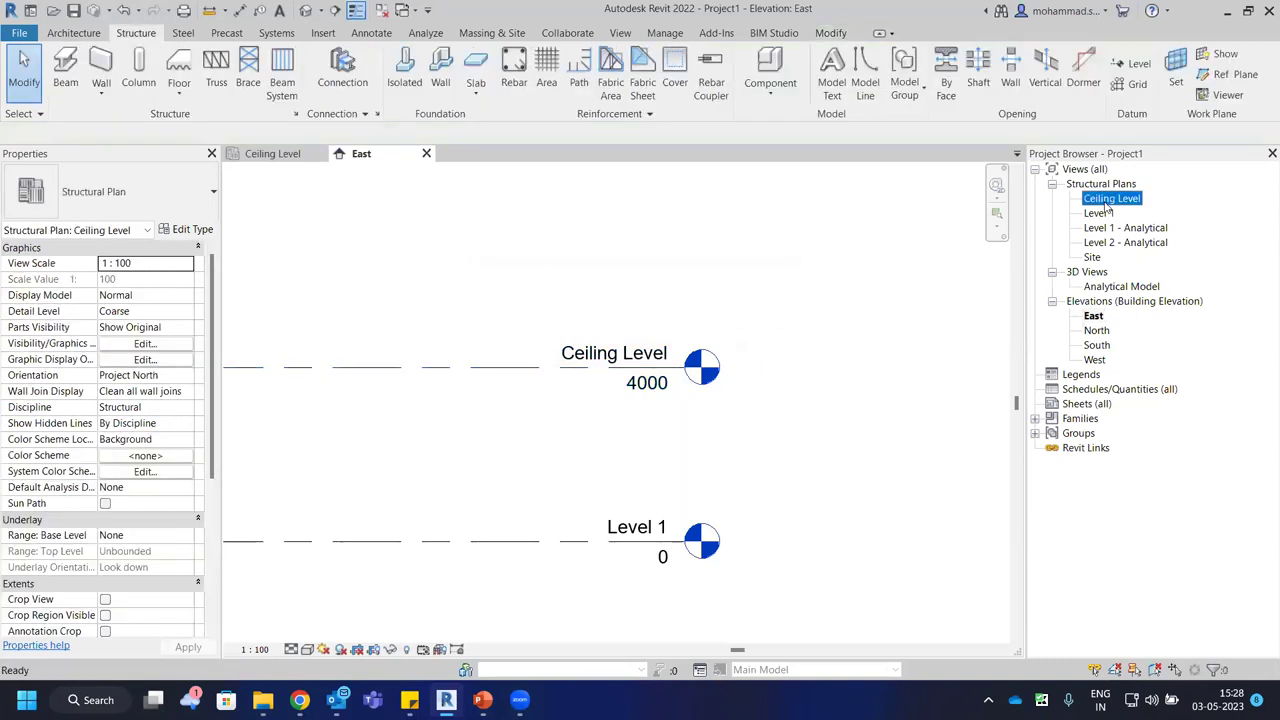
double_click(1110, 199)
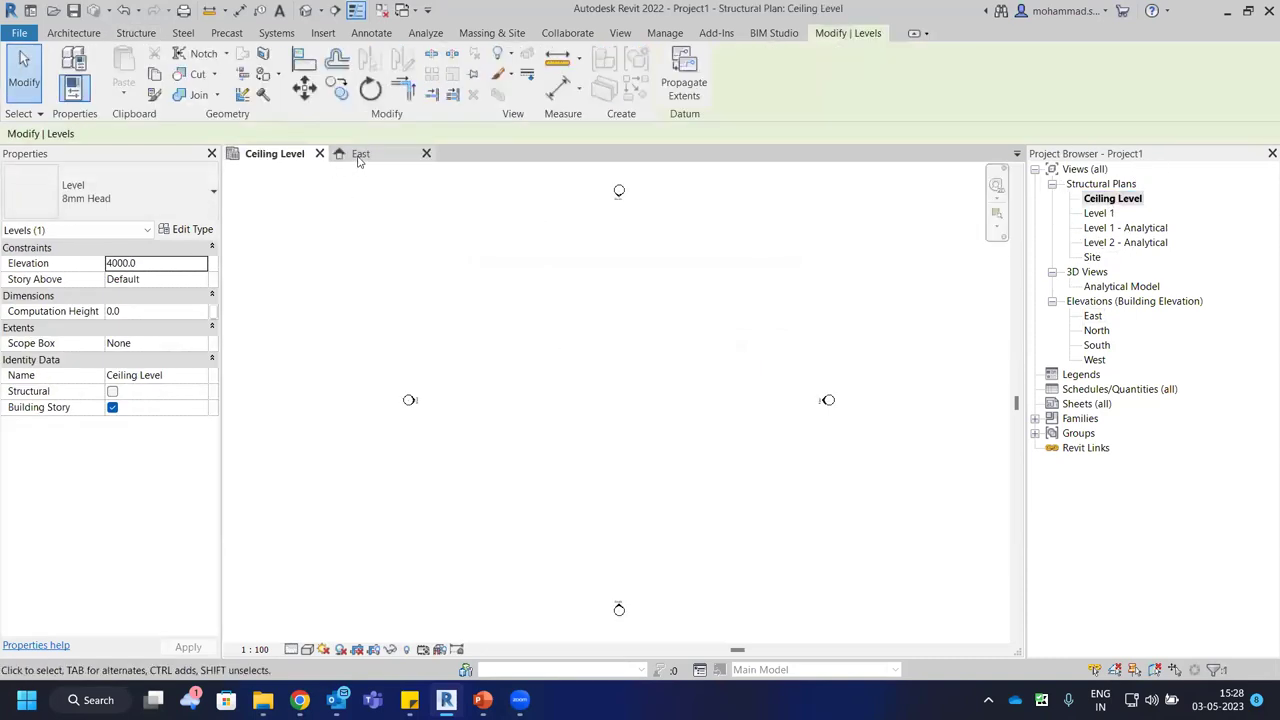
left_click(355, 153)
left_click(319, 153)
left_click(706, 295)
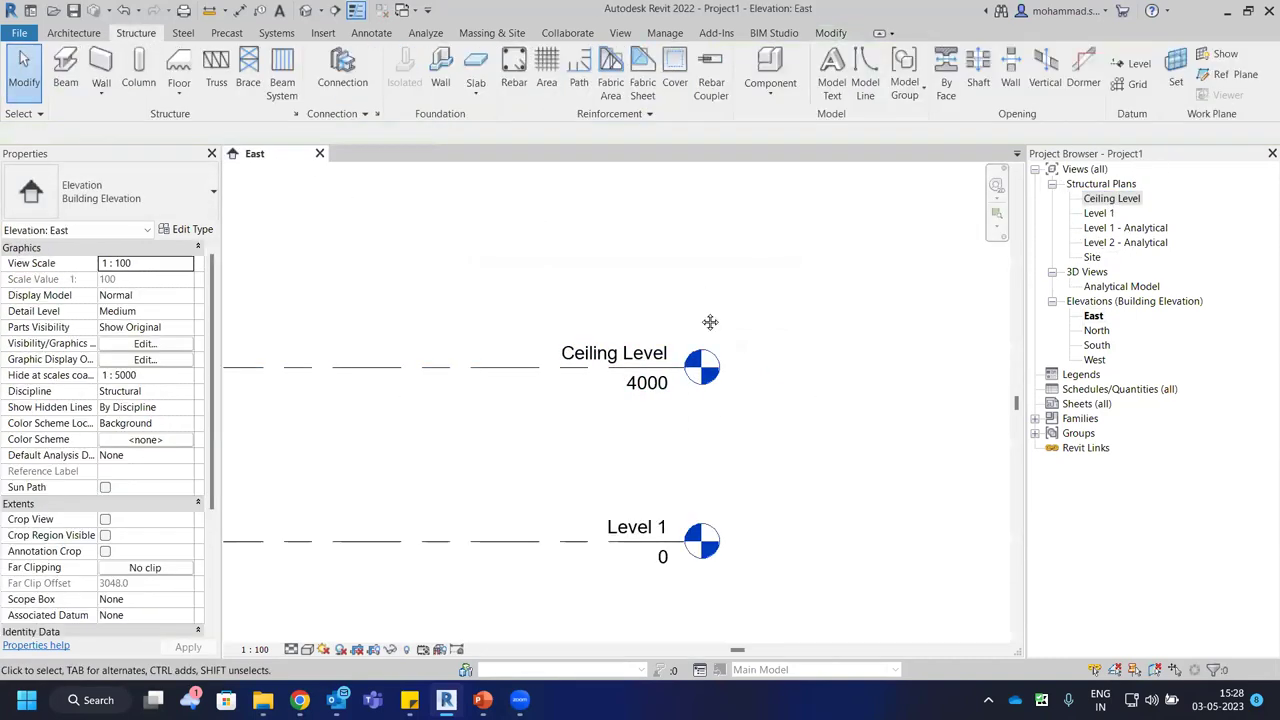
scroll(698, 327, "down", 1)
Place a new level offset 1500 above Ceiling Level.
key("l")
key("l")
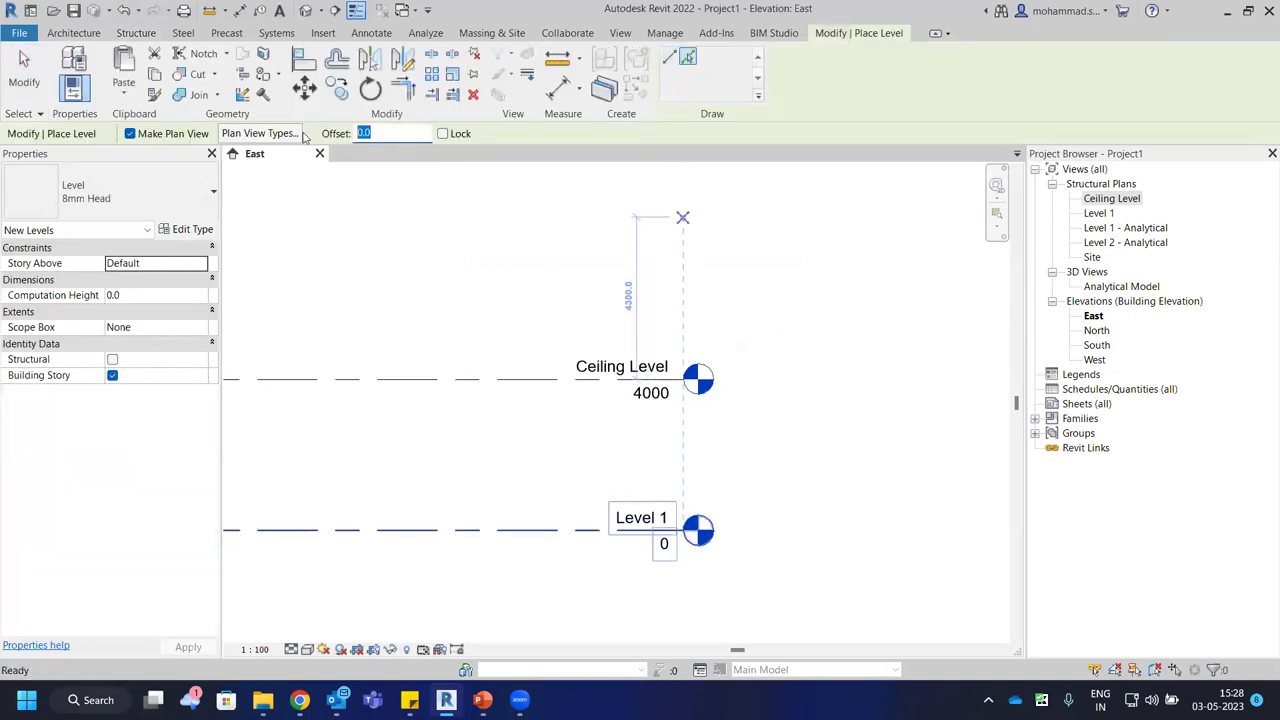
type("4")
key("BackSpace")
key("BackSpace")
key("BackSpace")
type("1500")
key("Return")
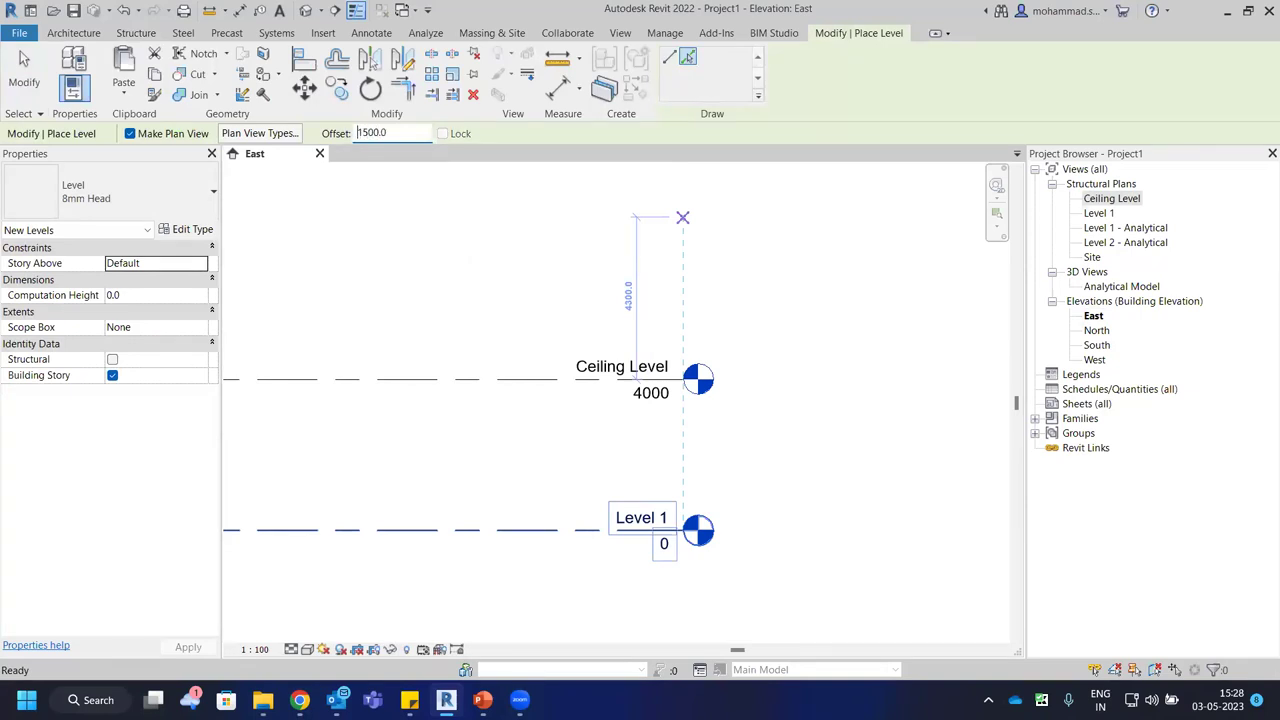
left_click(514, 375)
key("Escape")
key("Escape")
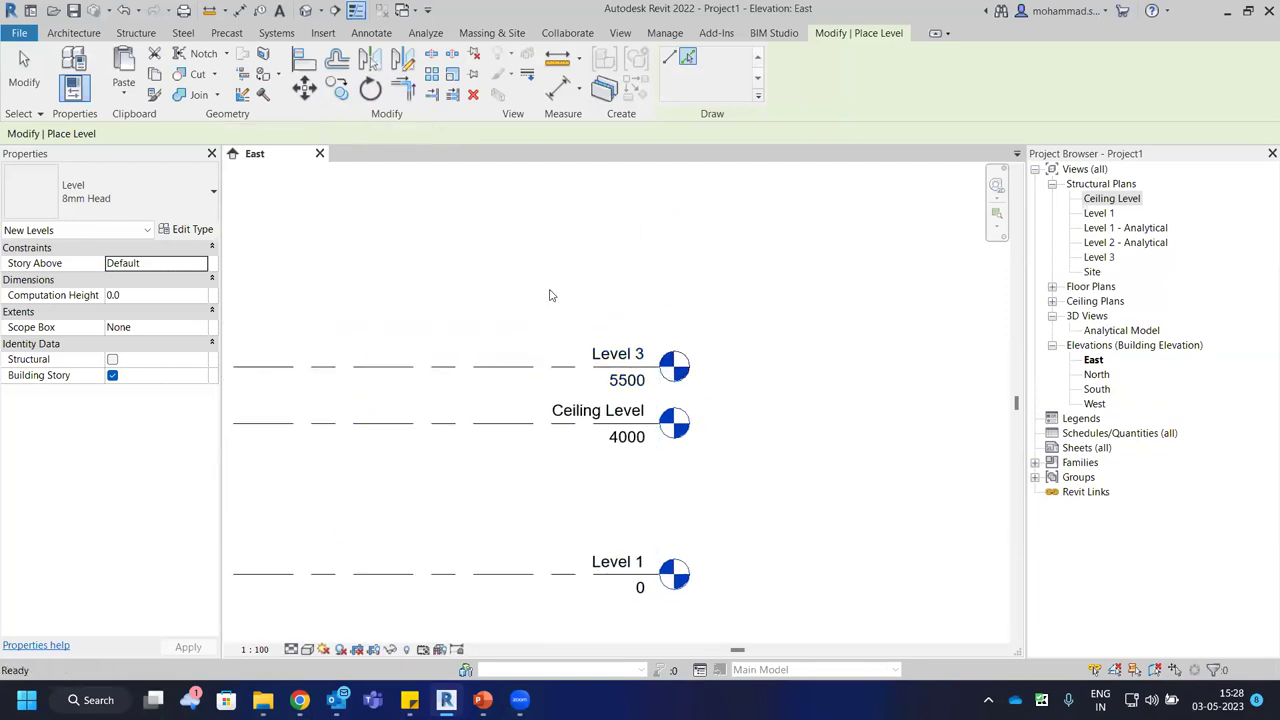
Rename the new level to Roof Level along with its matching views.
double_click(646, 358)
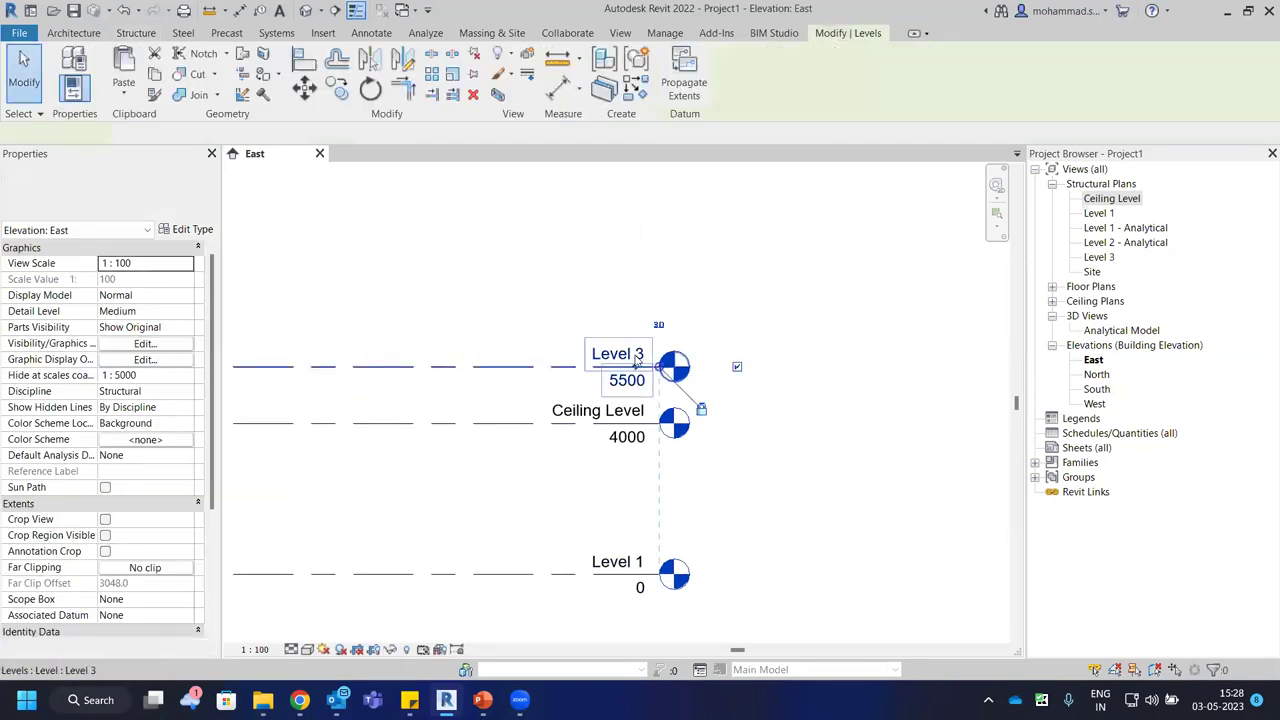
type("Roof Level")
key("Return")
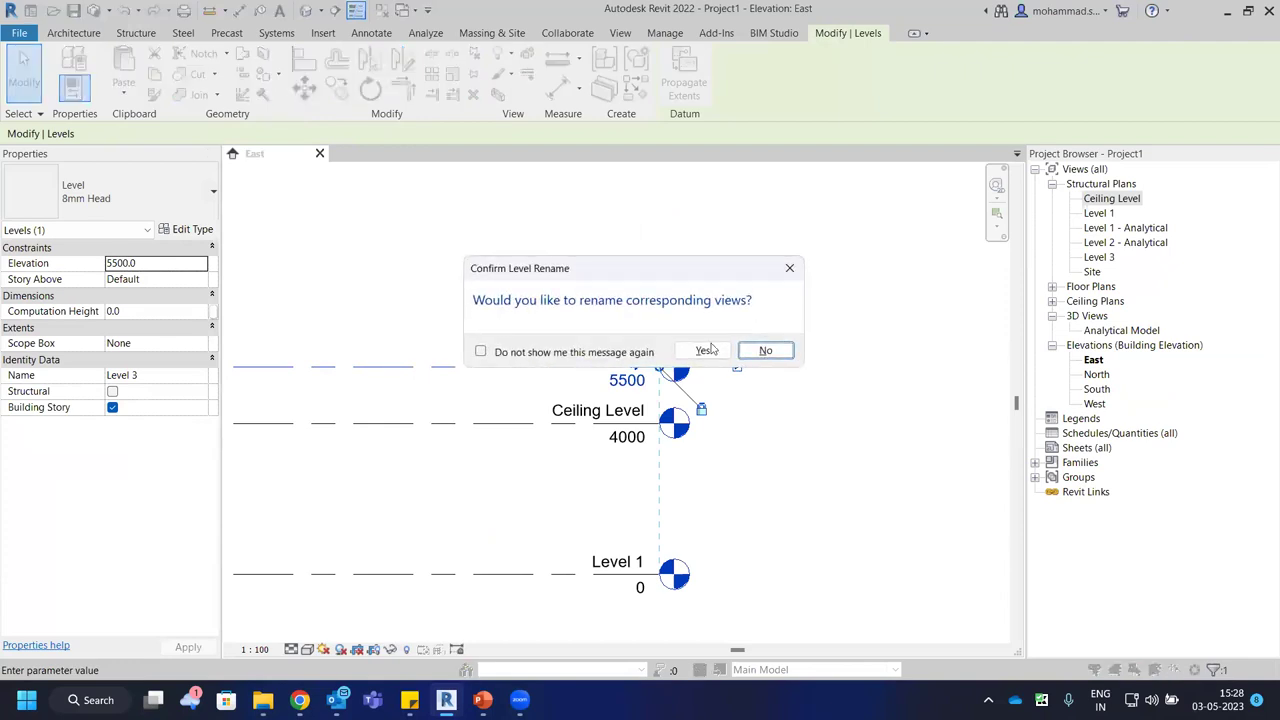
left_click(707, 350)
key("Escape")
scroll(565, 470, "up", 4)
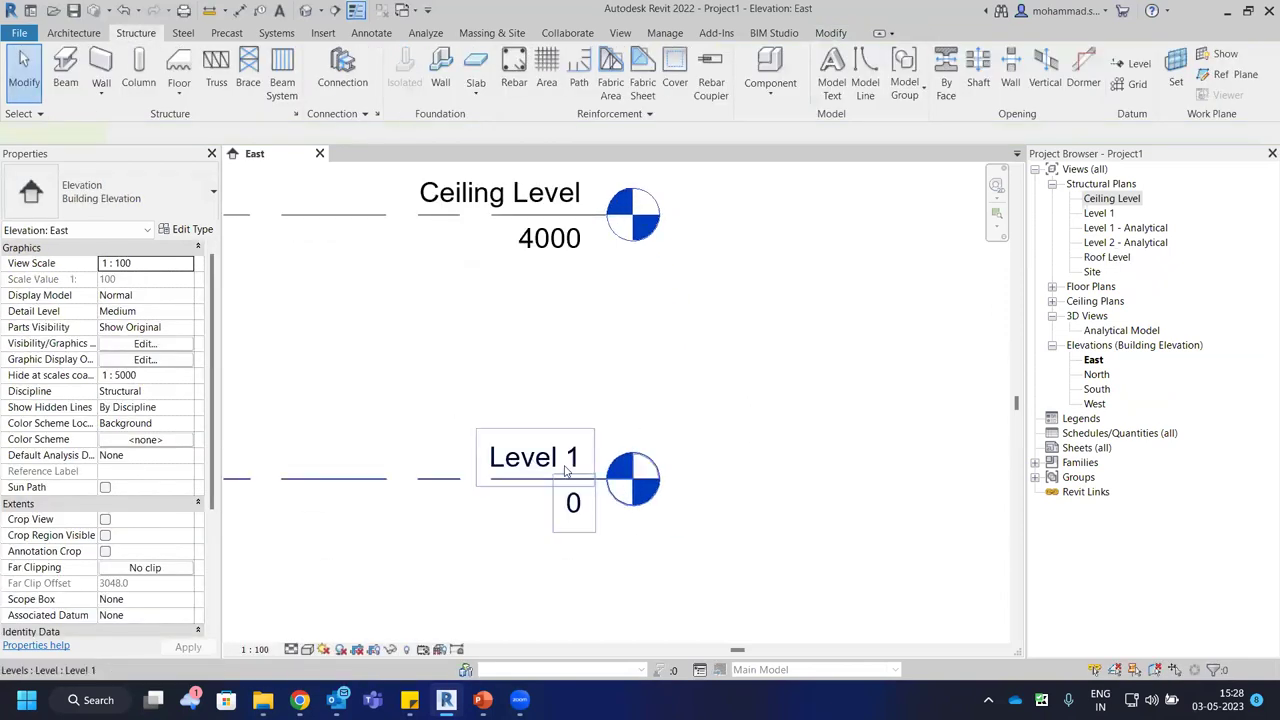
Rename Level 1 to NGL along with its matching views.
double_click(565, 470)
scroll(741, 455, "down", 2)
type("Gro")
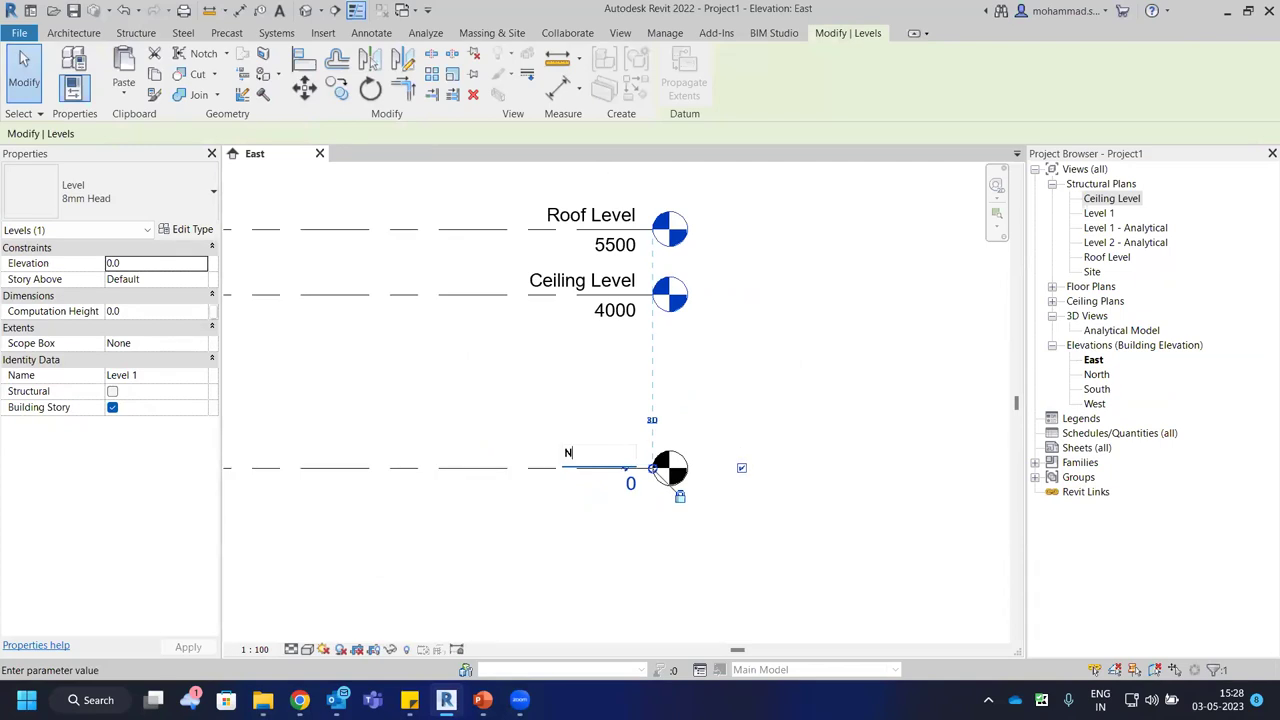
type("L")
key("Return")
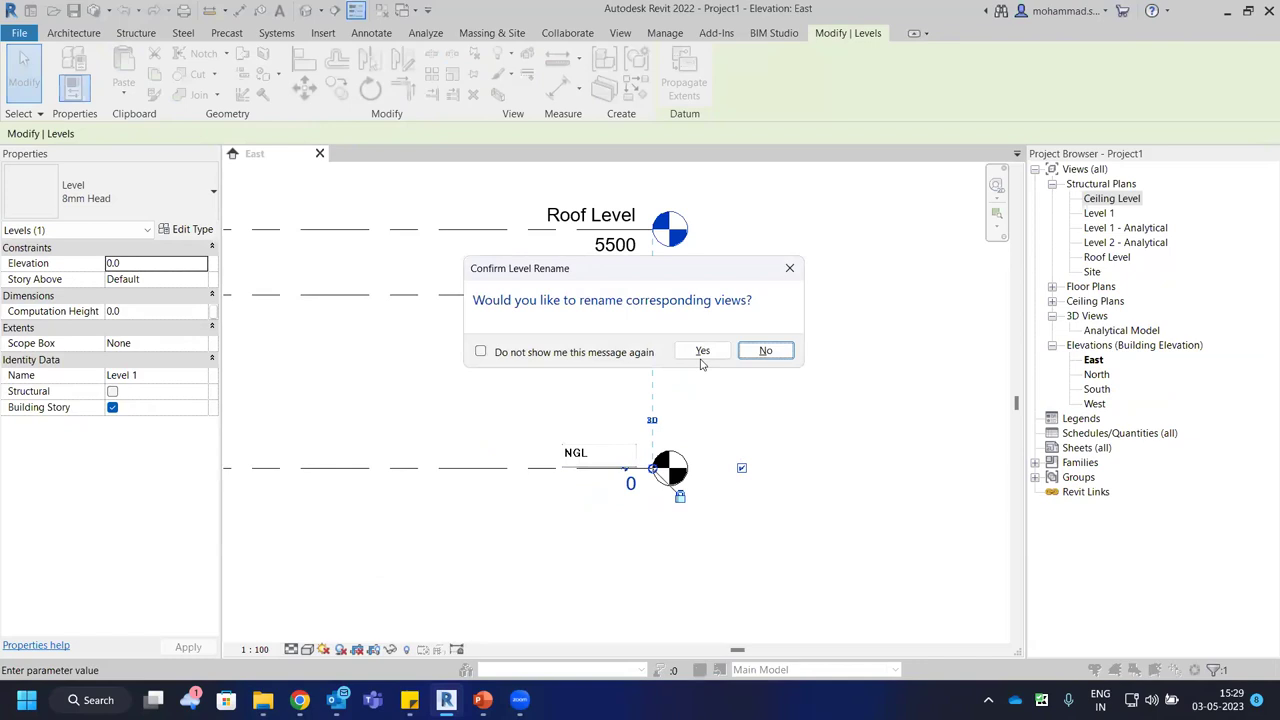
left_click(704, 351)
key("Escape")
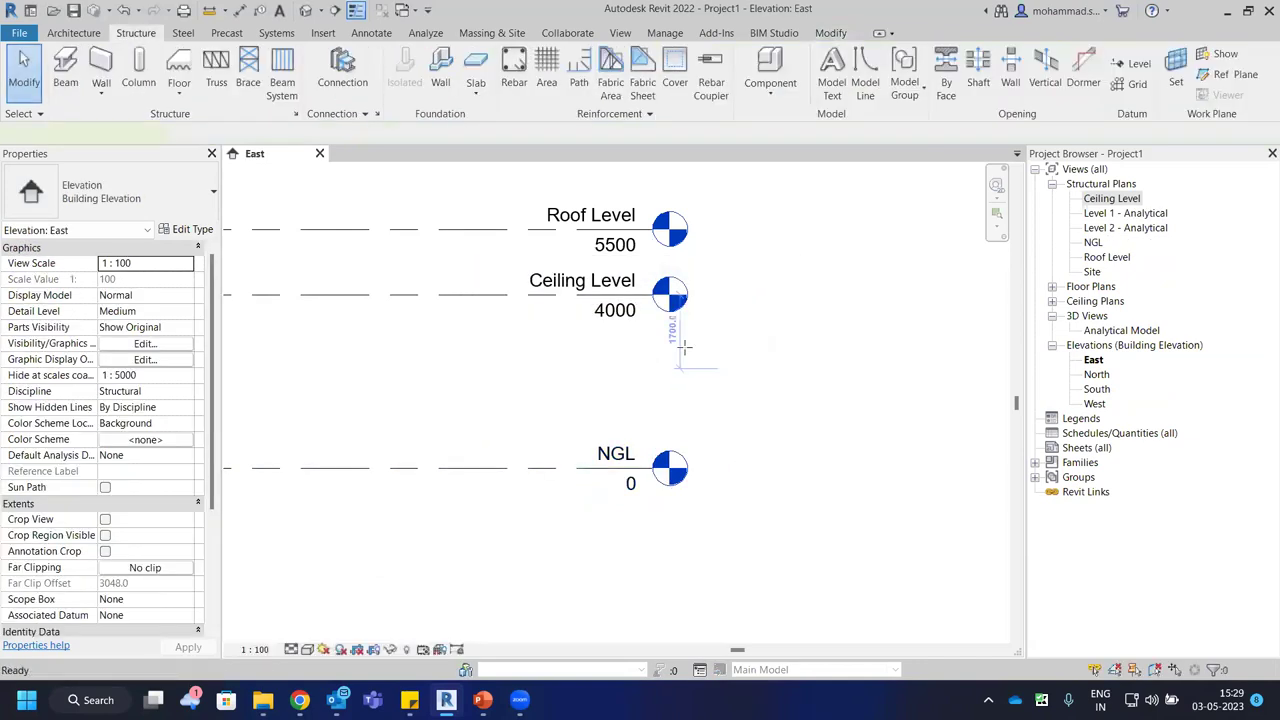
Add a level 600 above NGL using Pick Lines.
key("l")
key("l")
left_click(687, 57)
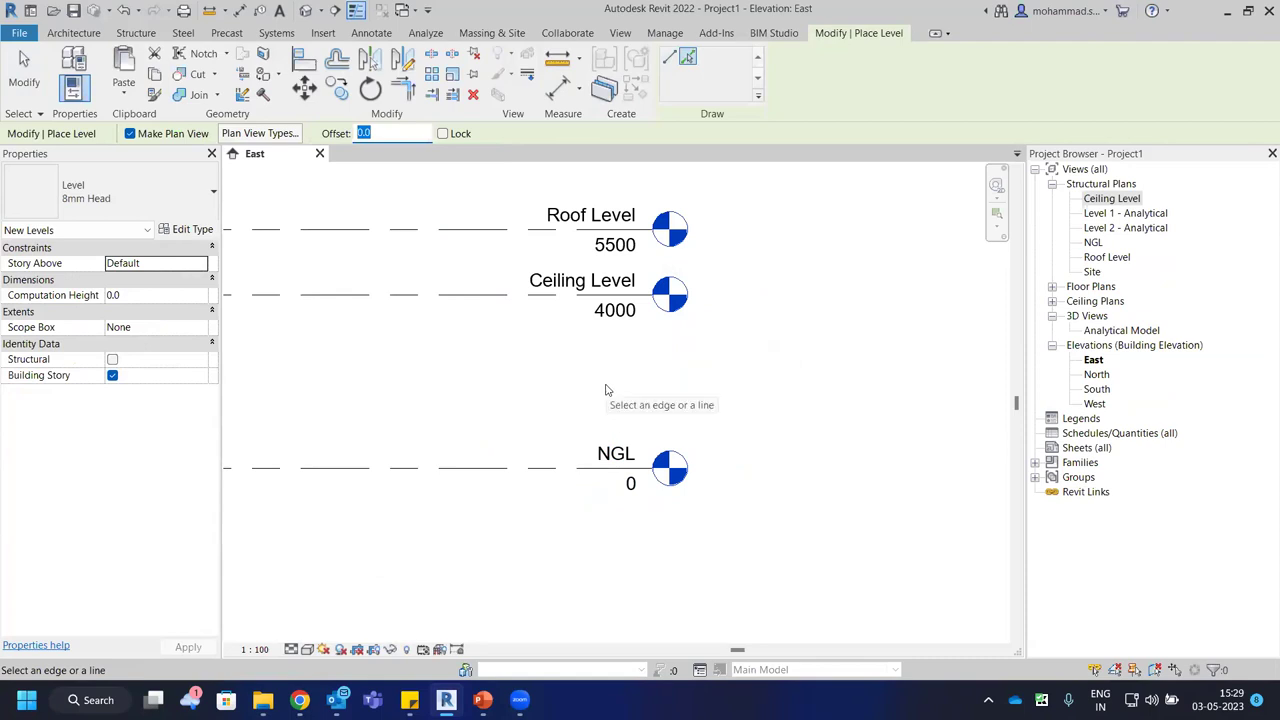
type("600")
left_click(547, 470)
scroll(590, 460, "up", 3)
key("Escape")
key("Escape")
Rename the new level to Plinth Level along with its matching views.
double_click(621, 411)
type("Plinth Level")
key("Return")
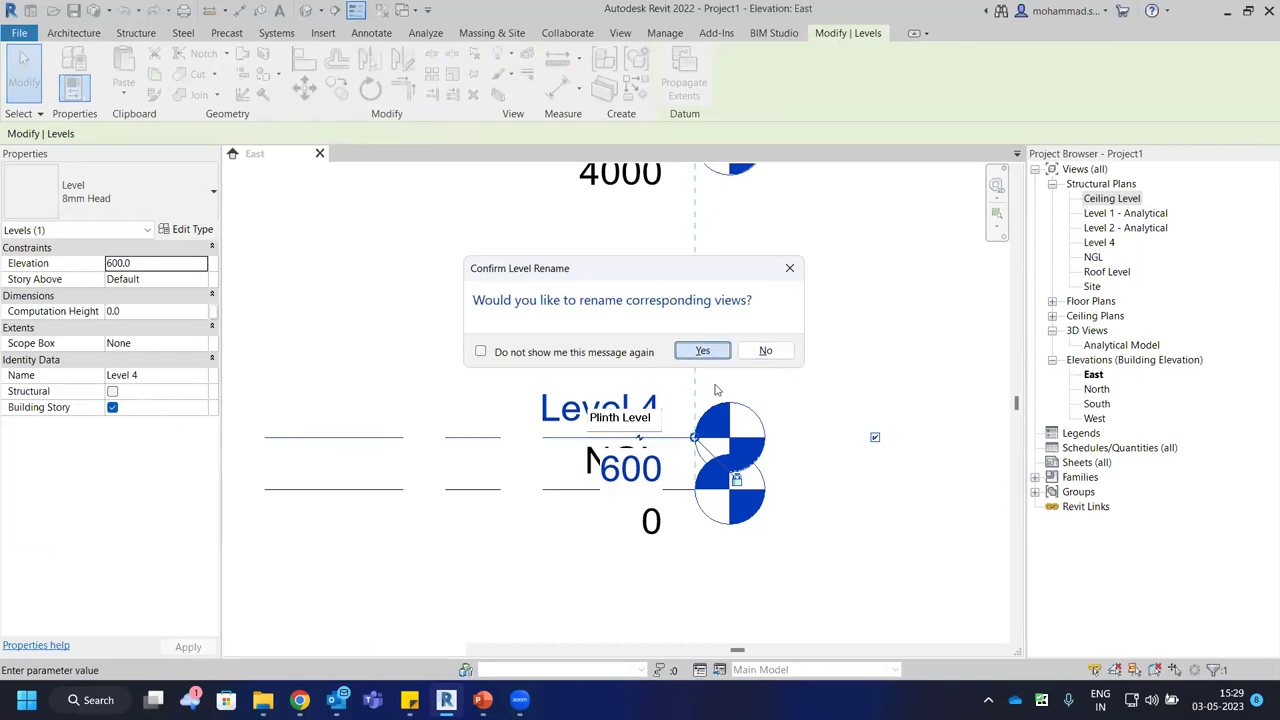
left_click(702, 350)
left_click(527, 480)
scroll(600, 450, "down", 2)
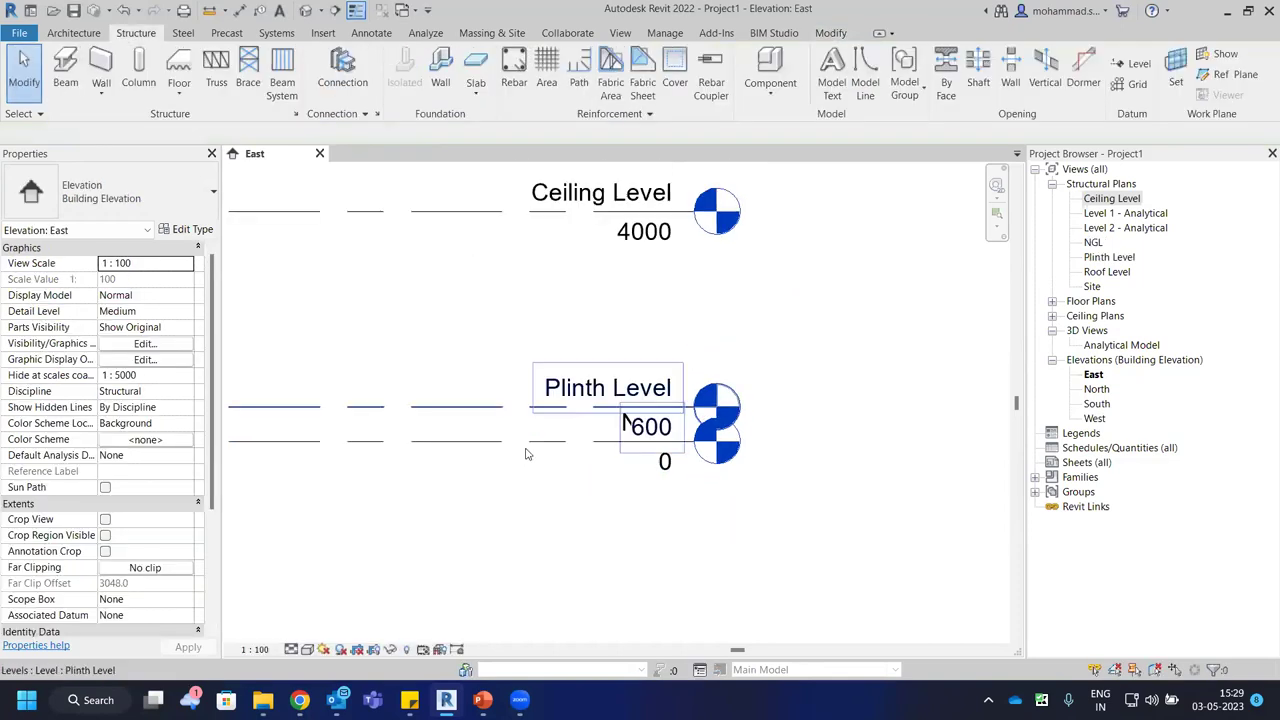
Add an elbow to the NGL level head so it sits below Plinth Level.
left_click(656, 459)
left_click(656, 450)
left_click_drag(523, 455, 503, 441)
left_click_drag(594, 532, 457, 523)
scroll(801, 426, "down", 2)
left_click(801, 426)
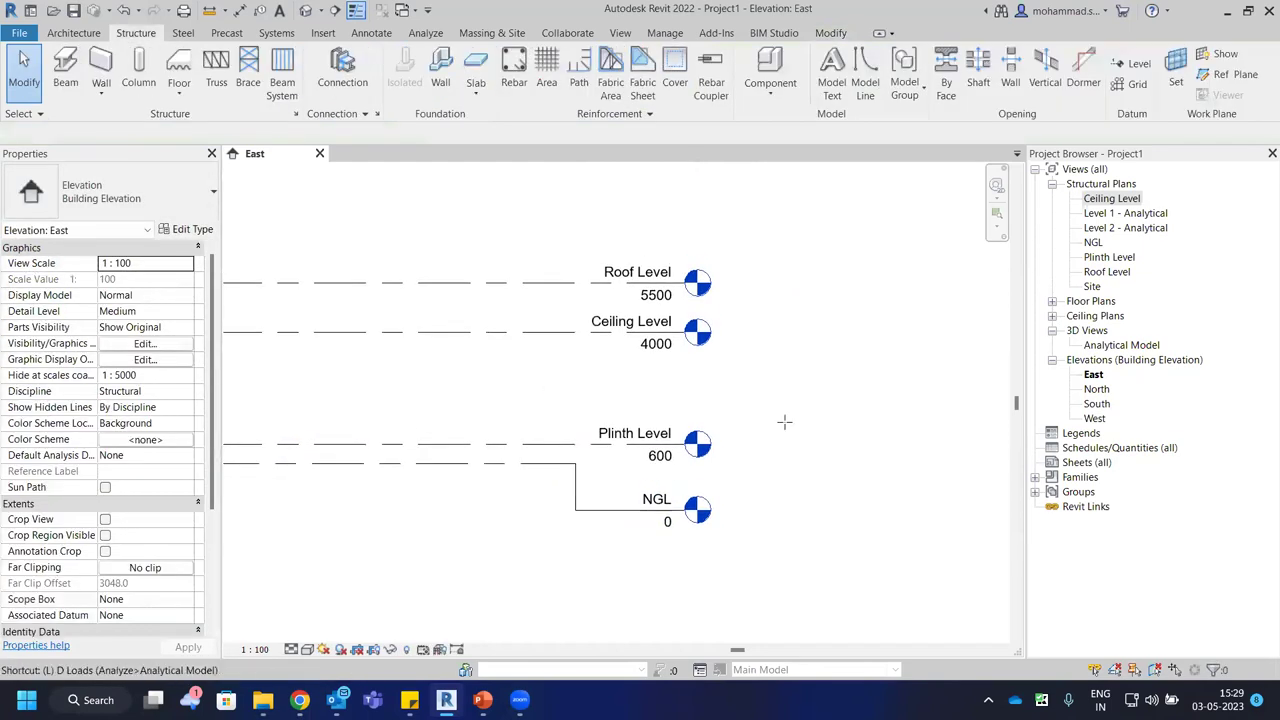
Add a level 1800 below NGL using Pick Lines with an 1800 offset.
key("l")
key("l")
left_click(689, 57)
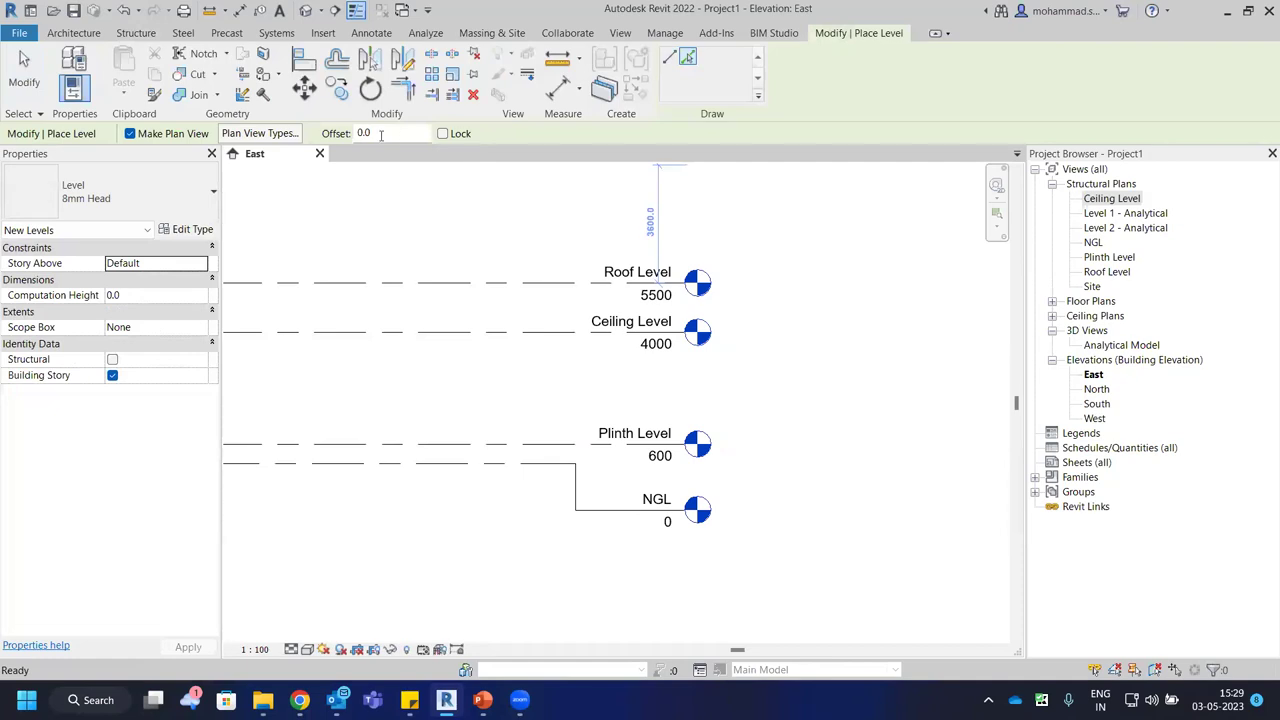
left_click(394, 134)
type("-")
type("800")
key("Return")
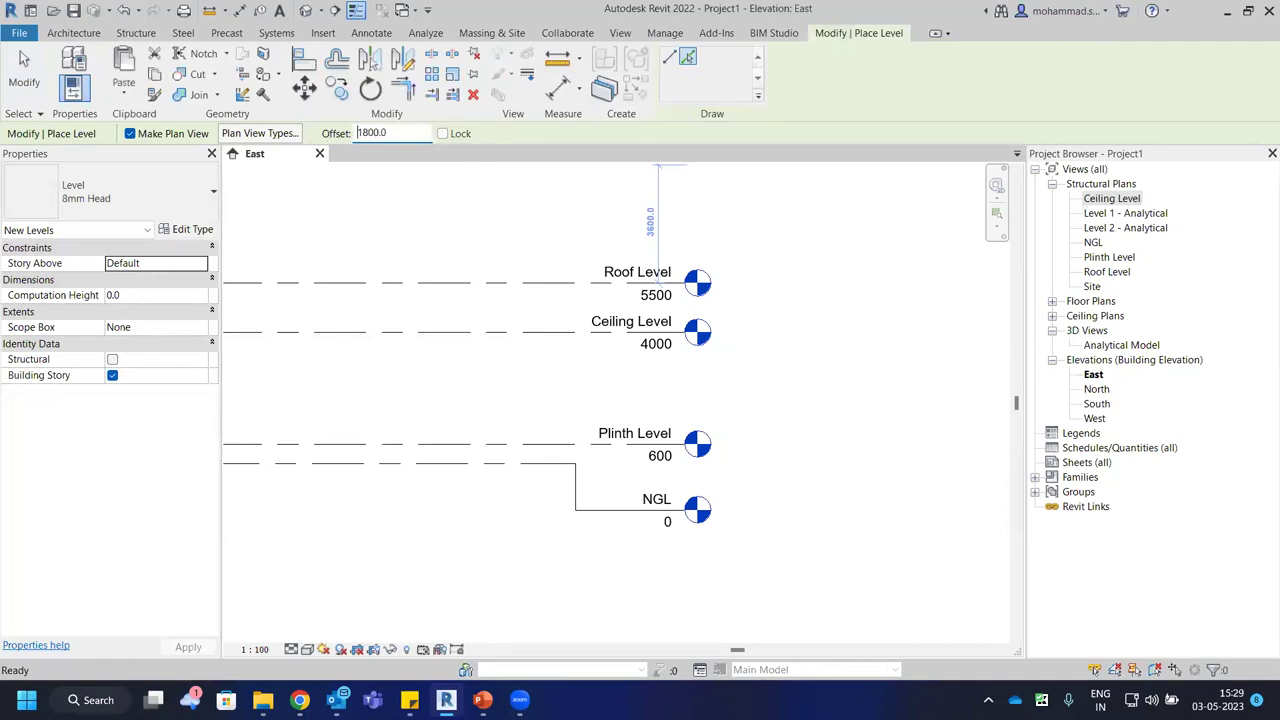
double_click(397, 131)
type("2")
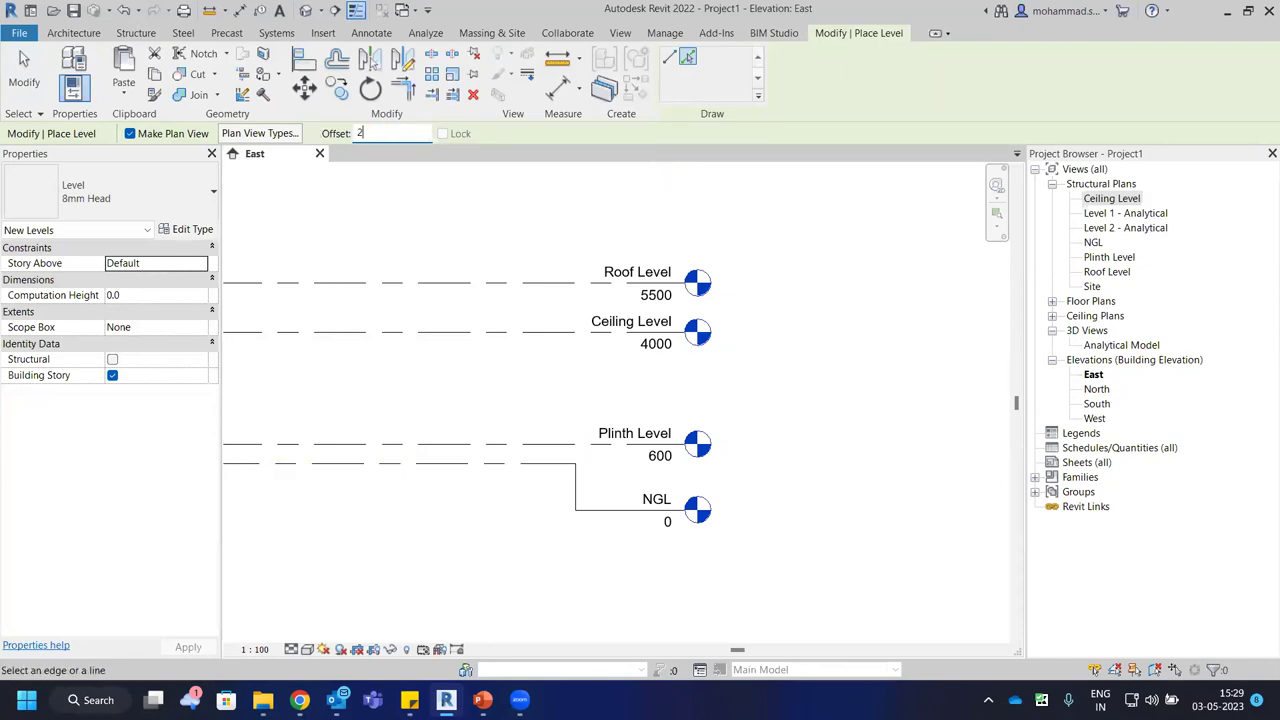
double_click(395, 133)
type("18")
left_click(469, 466)
left_click(514, 564)
key("Escape")
key("Escape")
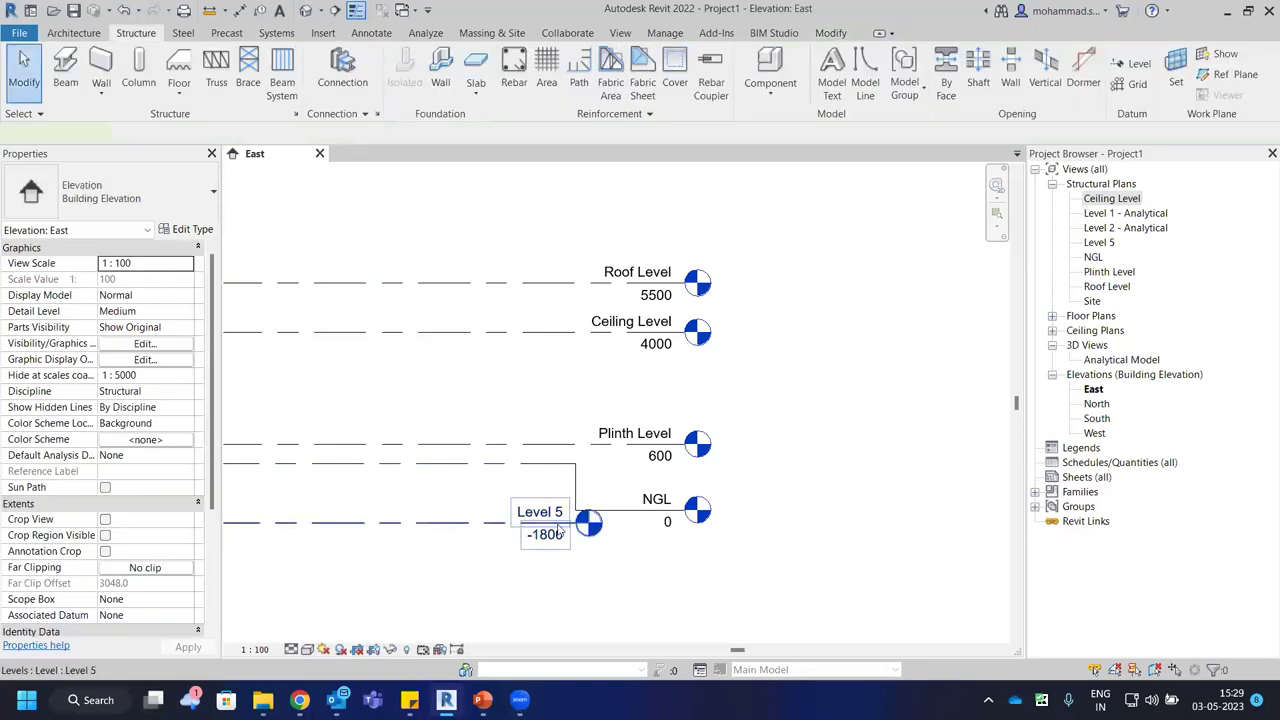
Reposition the NGL level head and elbow above the new Level 5.
left_click(560, 532)
scroll(556, 520, "up", 2)
key("Escape")
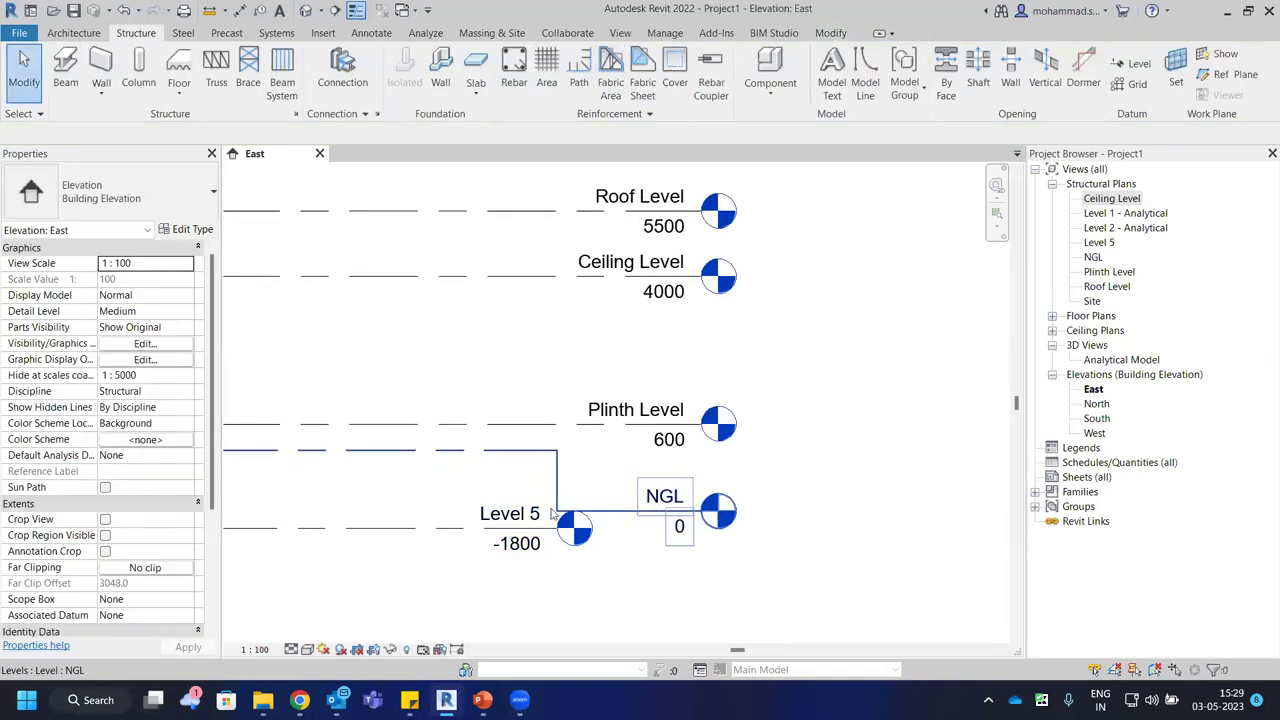
left_click(550, 513)
key("Escape")
left_click(550, 513)
scroll(550, 518, "up", 2)
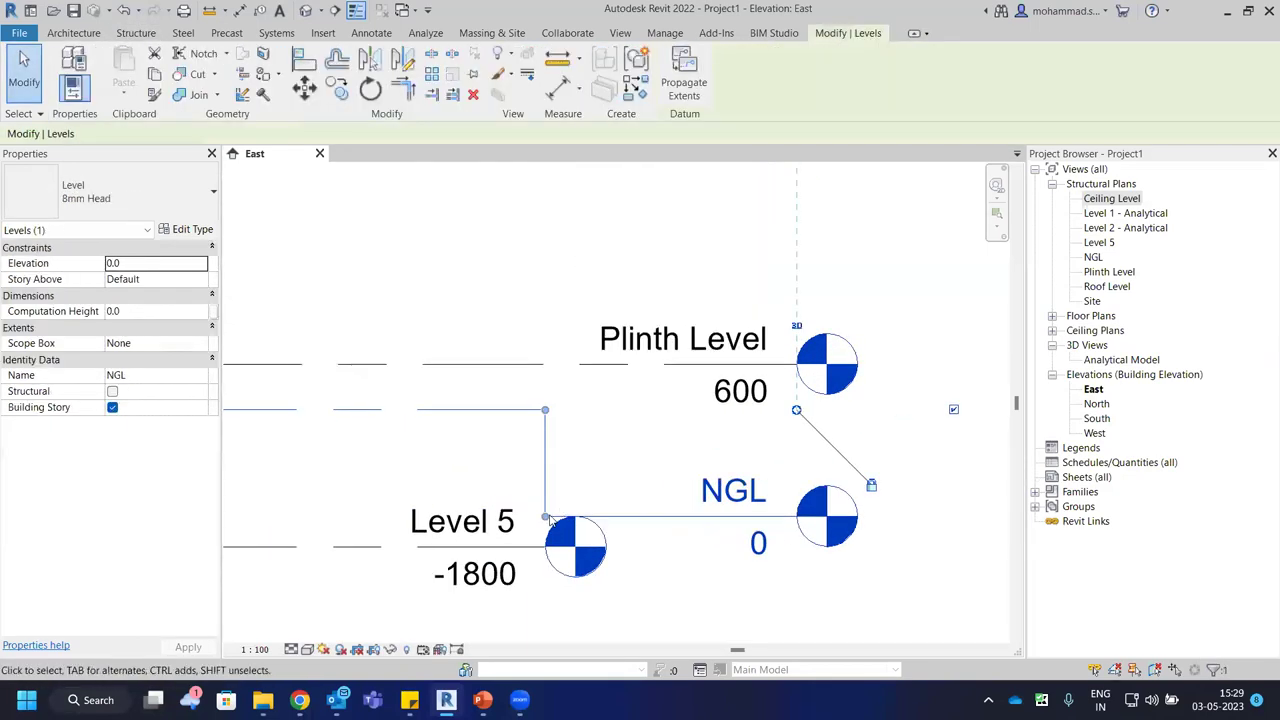
key("Escape")
scroll(600, 512, "up", 2)
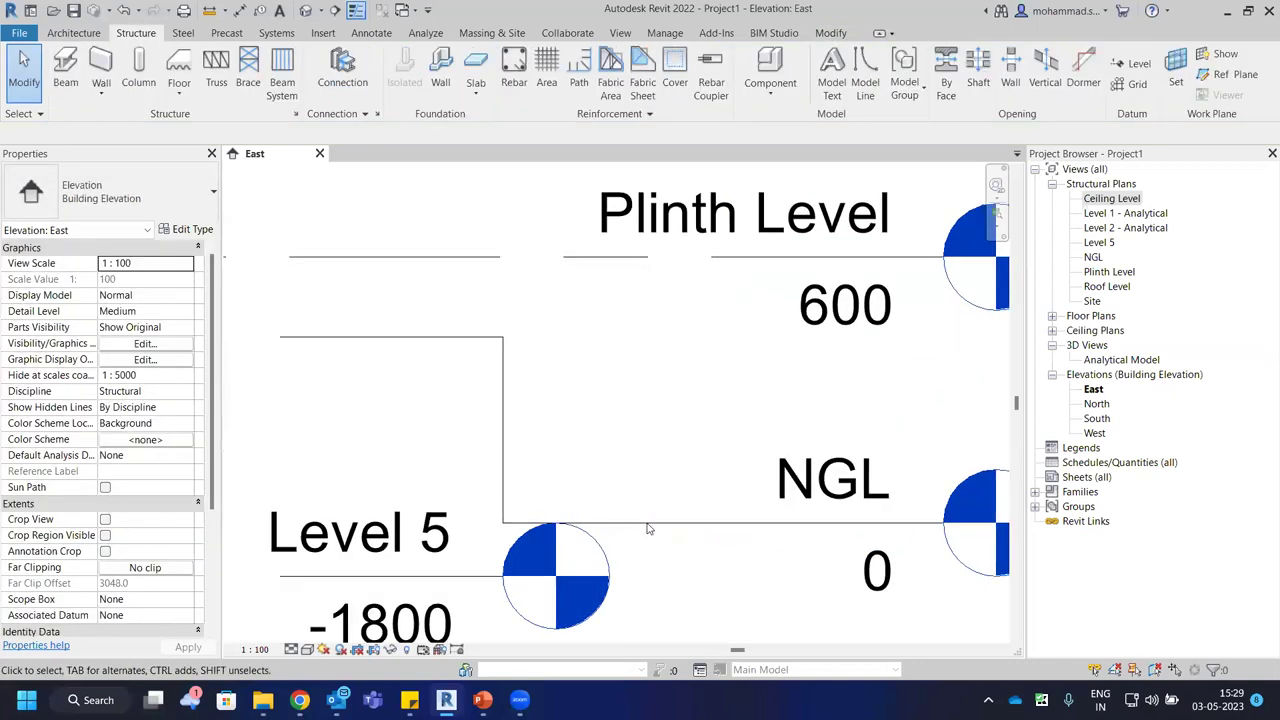
left_click(510, 522)
key("Escape")
scroll(583, 444, "down", 2)
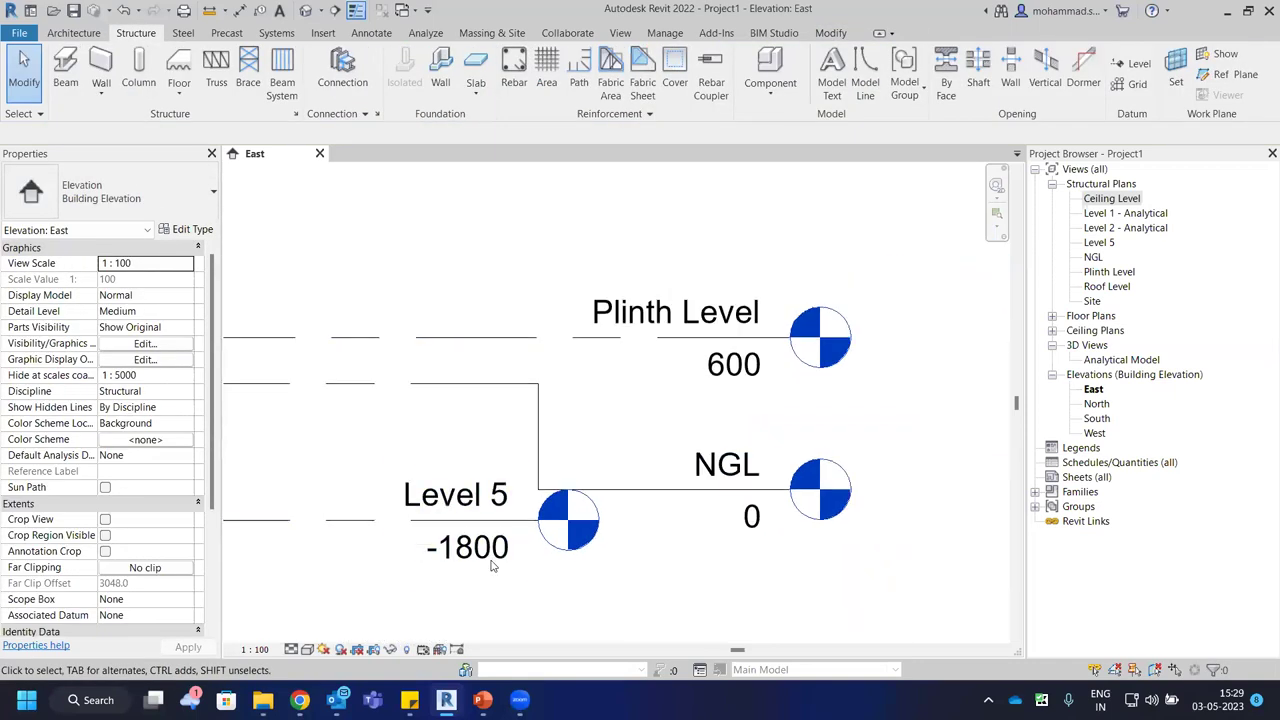
left_click(548, 522)
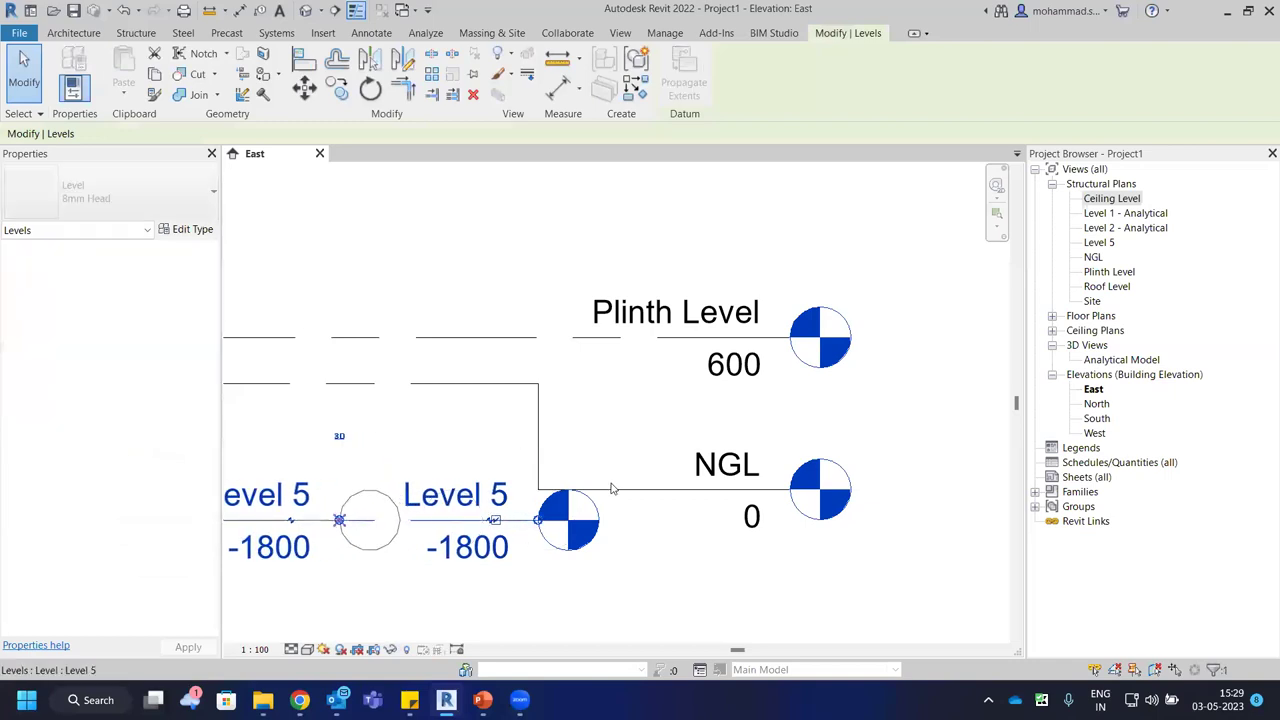
key("Escape")
left_click(545, 489)
left_click_drag(538, 487, 540, 446)
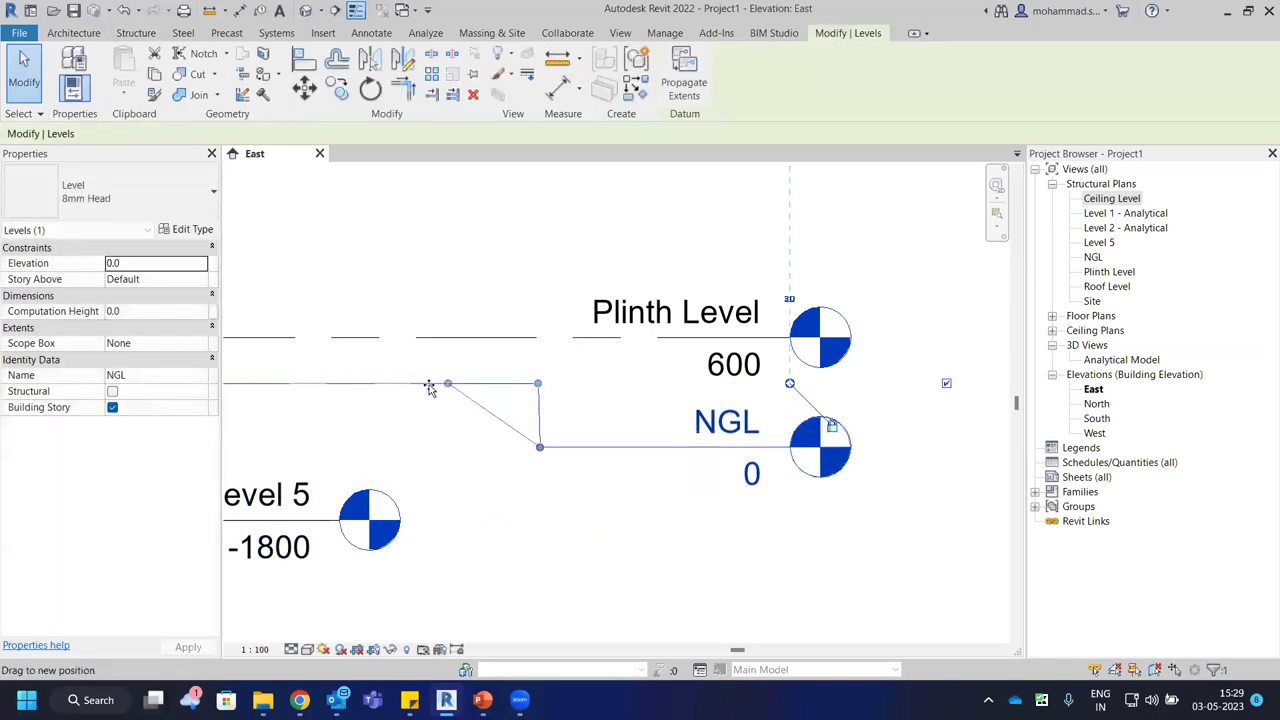
left_click_drag(428, 388, 429, 384)
Line up the Level 5 head with the others and give it an elbow.
left_click(531, 517)
scroll(531, 517, "down", 2)
left_click(430, 516)
left_click_drag(430, 516, 697, 516)
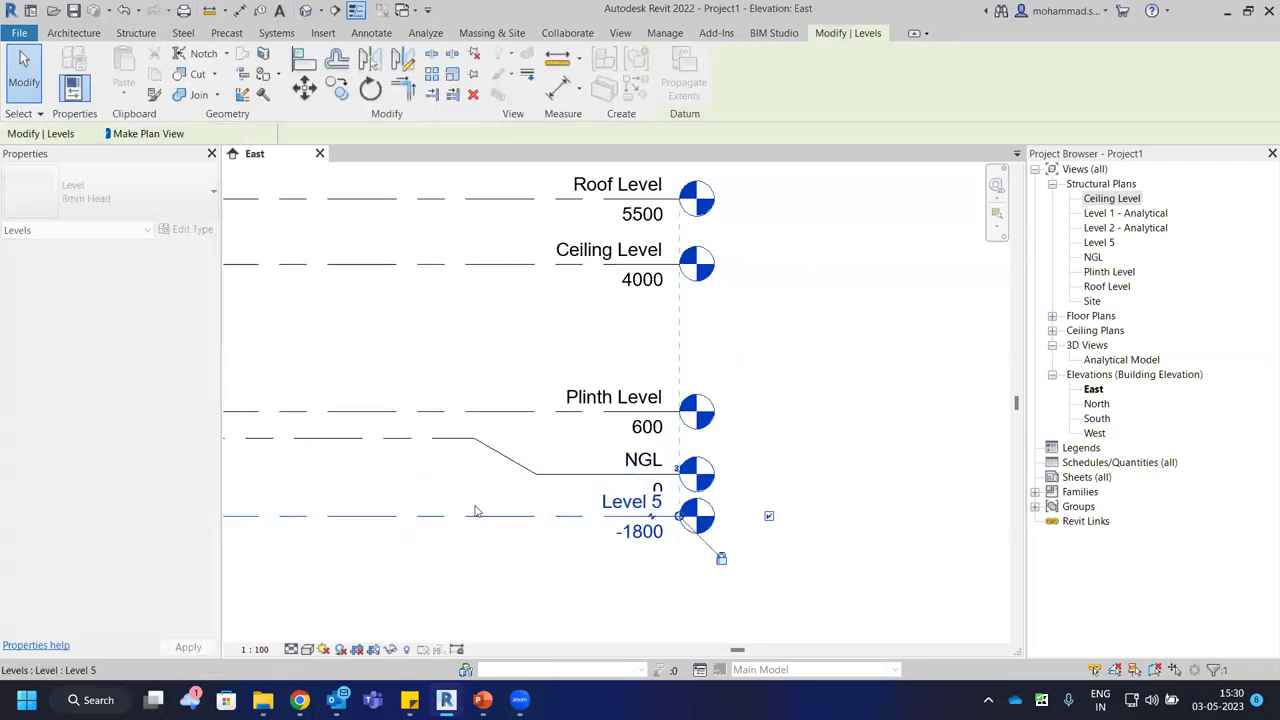
left_click(652, 516)
left_click_drag(535, 519, 535, 517)
left_click_drag(652, 543, 536, 556)
Rename Level 5 to Foundation Level along with its matching views.
left_click(620, 541)
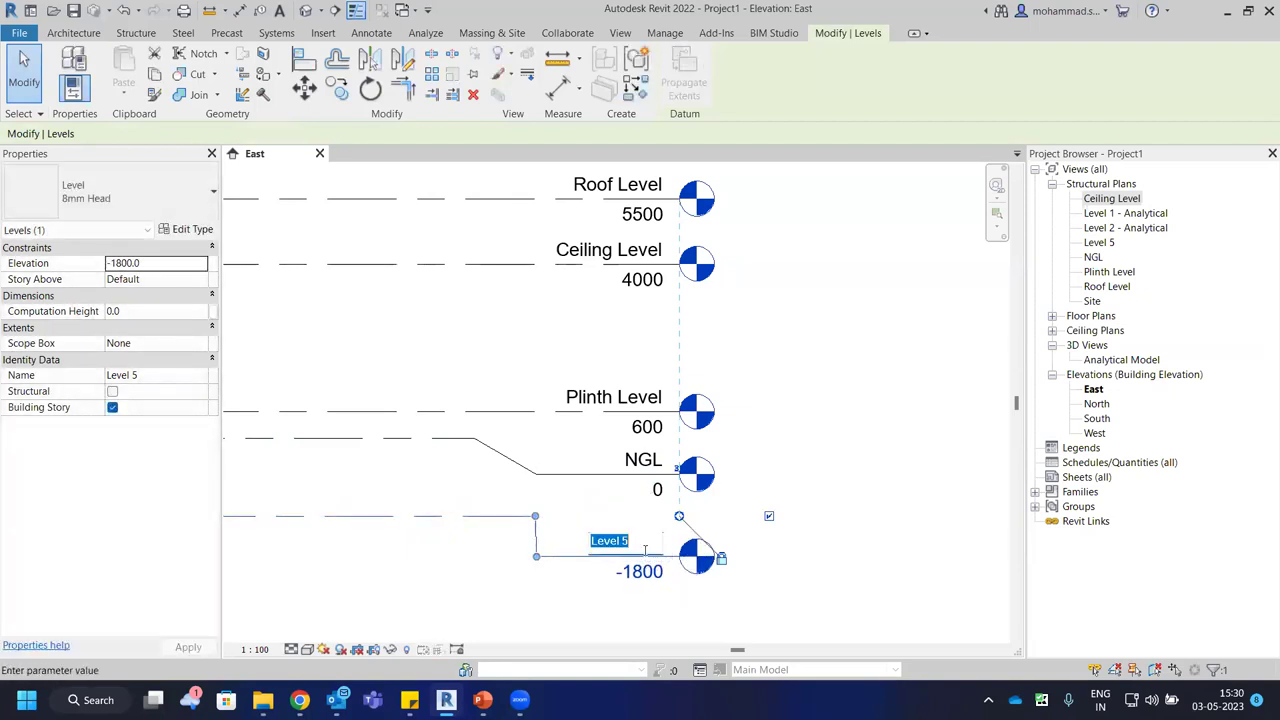
type("Found")
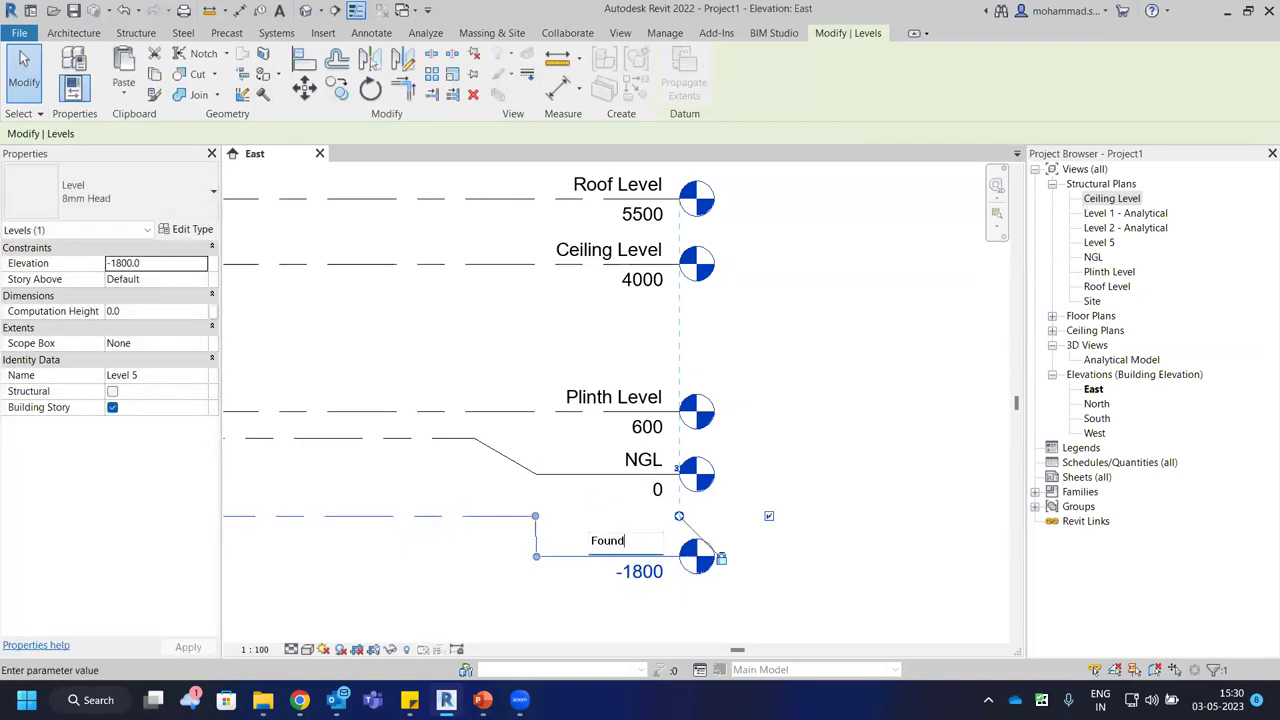
type("ation Level")
key("Return")
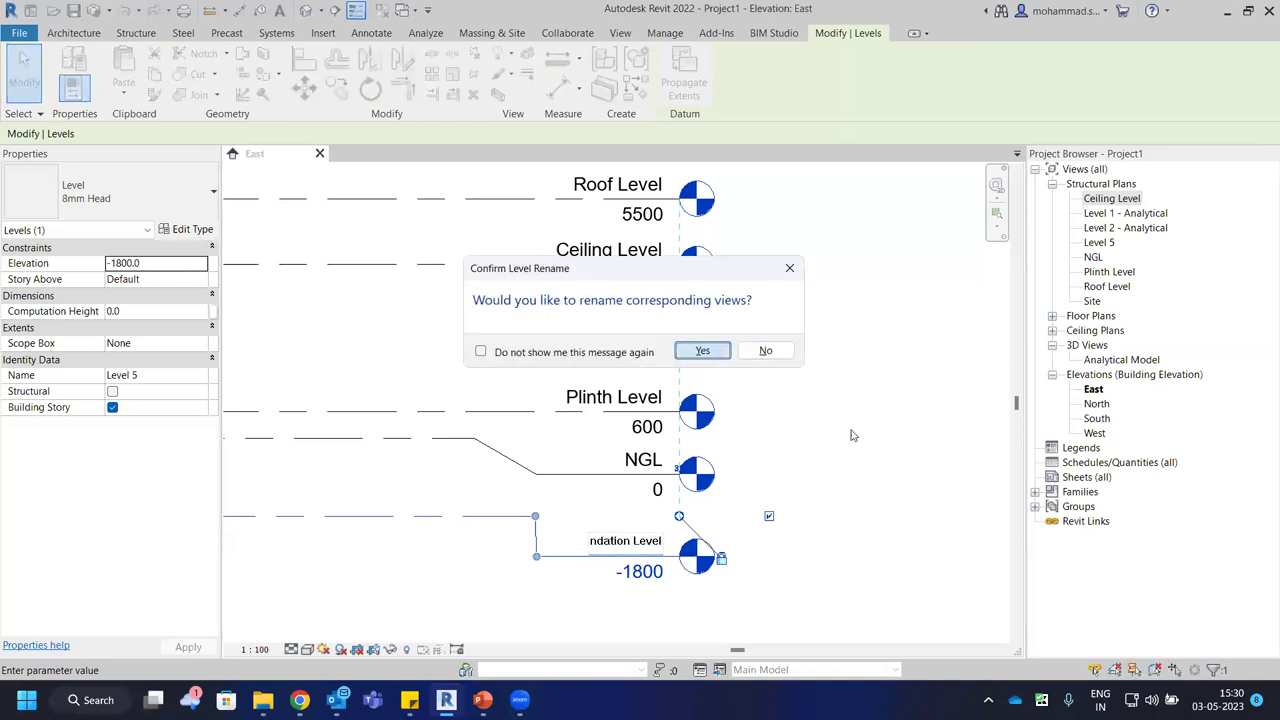
left_click(702, 351)
left_click(853, 451)
scroll(543, 593, "down", 2)
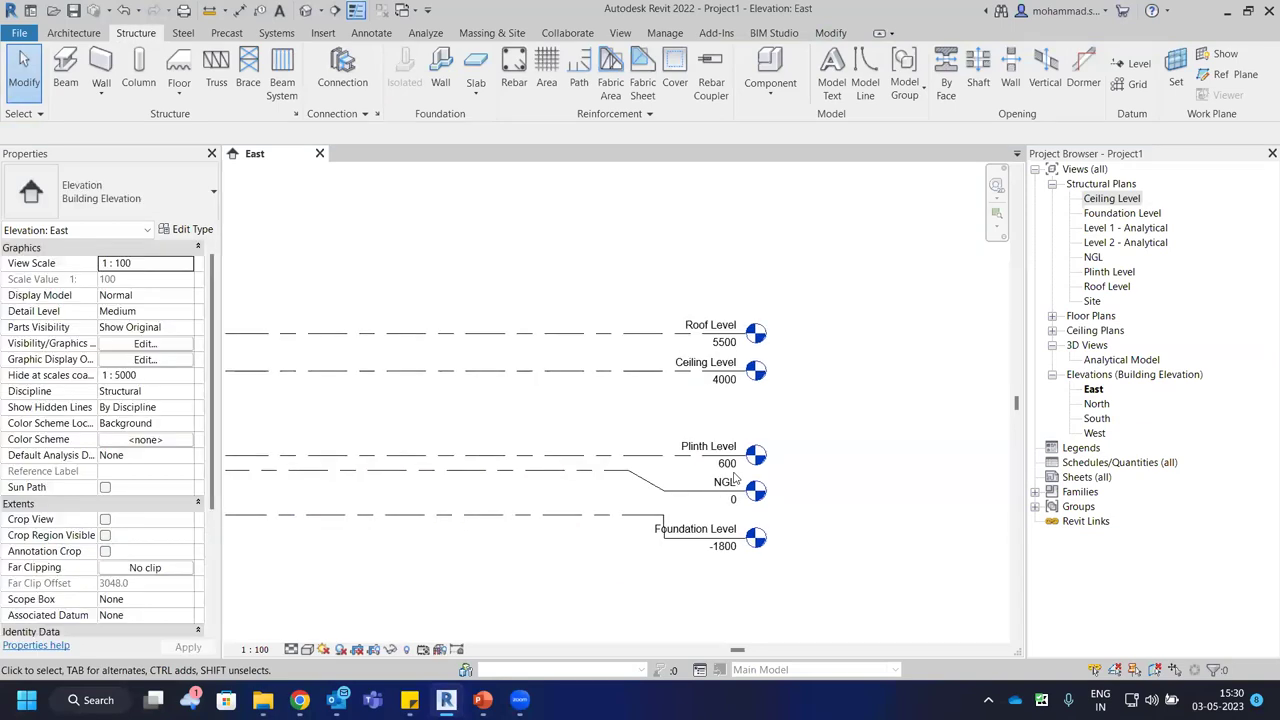
scroll(750, 470, "up", 2)
Adjust the Foundation Level head's elbow bends.
left_click(752, 472)
left_click_drag(754, 463, 637, 460)
left_click_drag(755, 502, 681, 501)
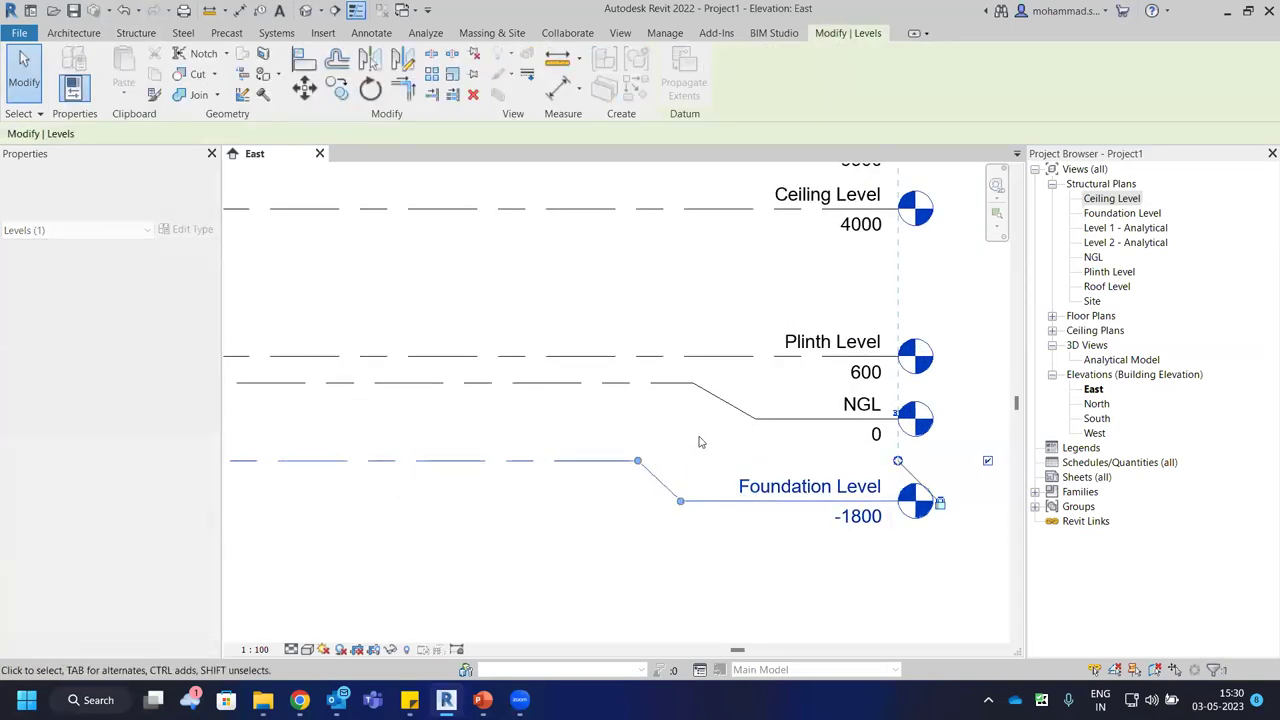
left_click(597, 534)
scroll(597, 534, "down", 2)
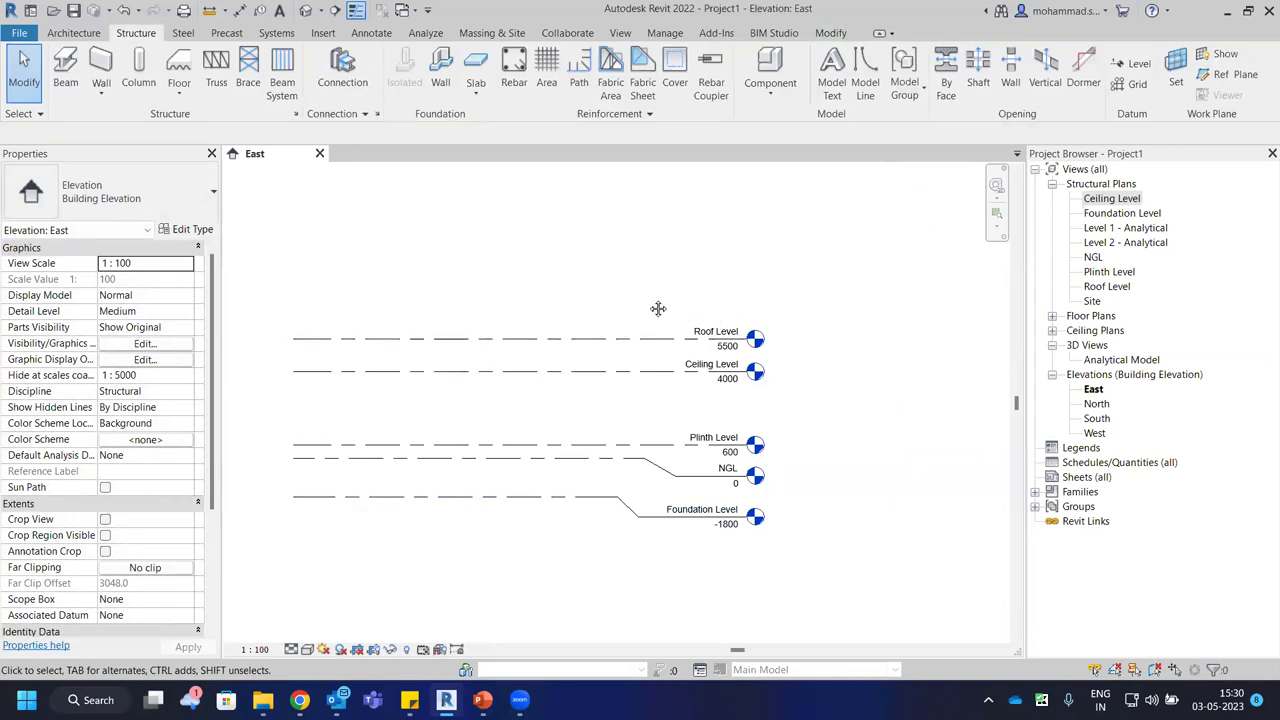
Drag the left ends of the level lines further left in the East elevation.
middle_click_drag(657, 306, 877, 262)
left_click(940, 292)
scroll(545, 343, "down", 2)
left_click_drag(560, 354, 309, 354)
left_click(509, 289)
middle_click_drag(604, 307, 639, 307)
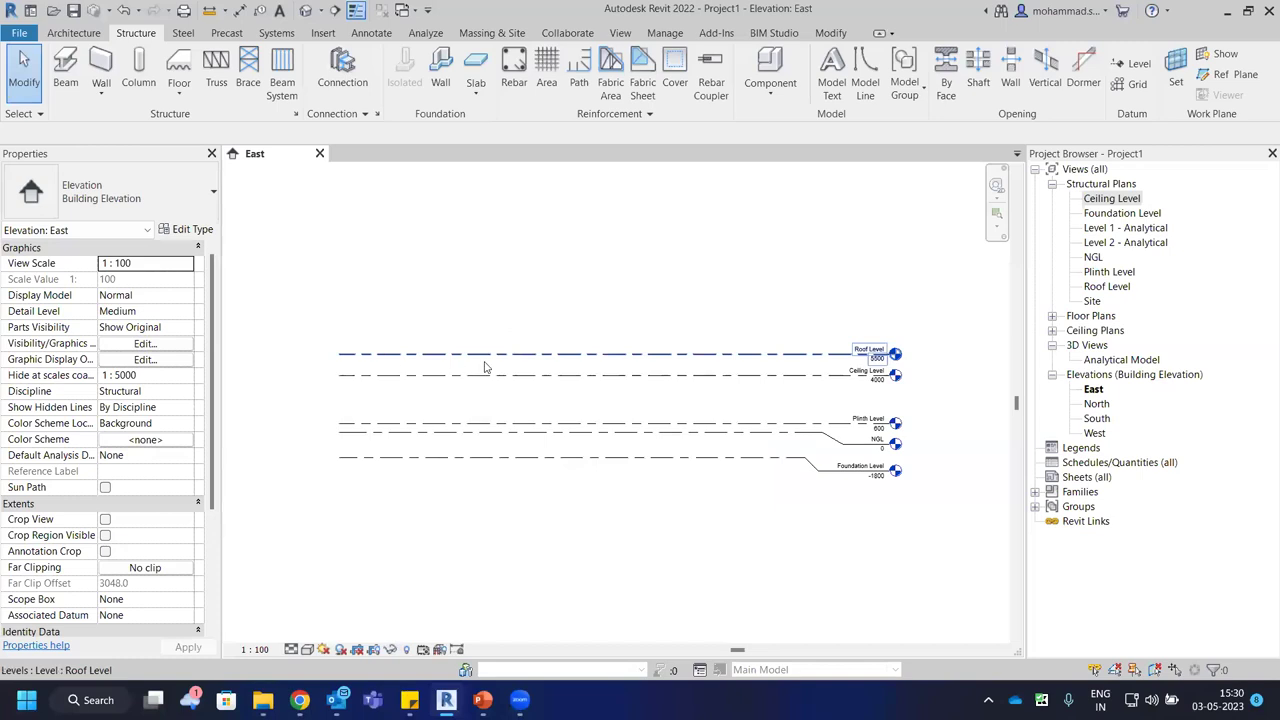
Inspect the levels, from Roof down to Foundation at -1800, in the default 3D view, then return to East.
left_click(306, 10)
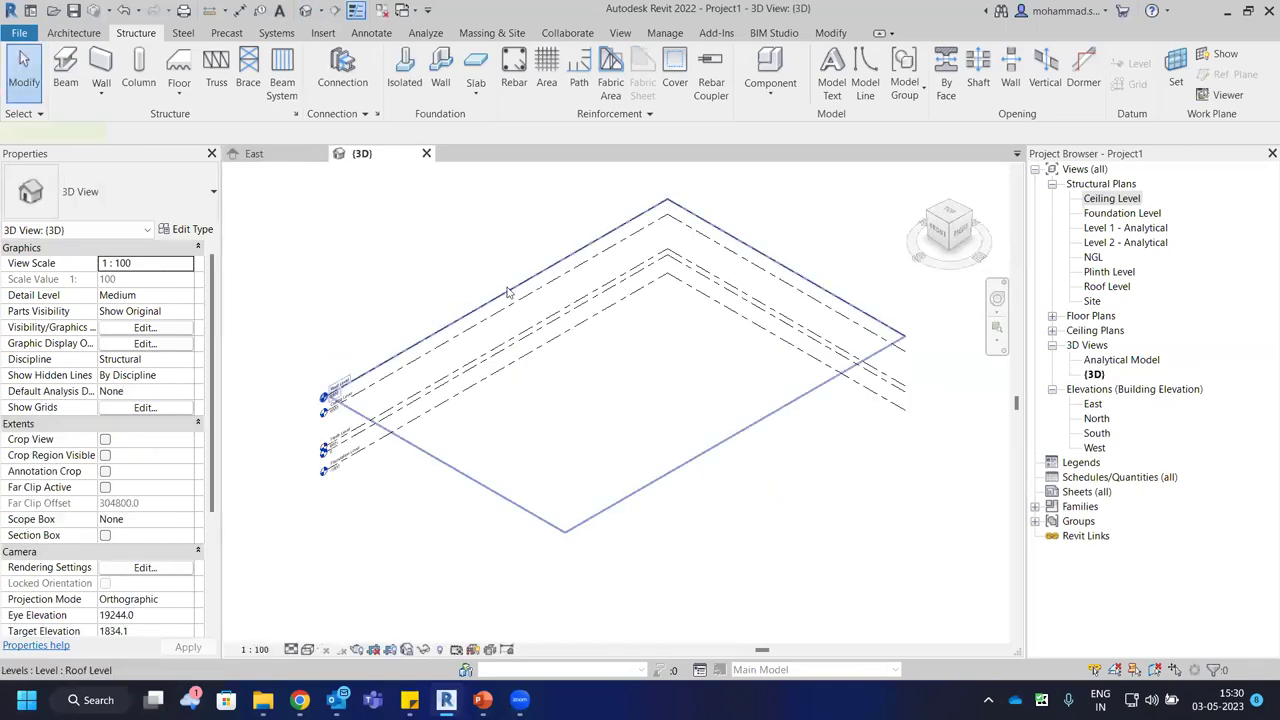
left_click(508, 292)
scroll(508, 292, "down", 3)
middle_click_drag(508, 292, 529, 391, "shift")
scroll(529, 391, "up", 3)
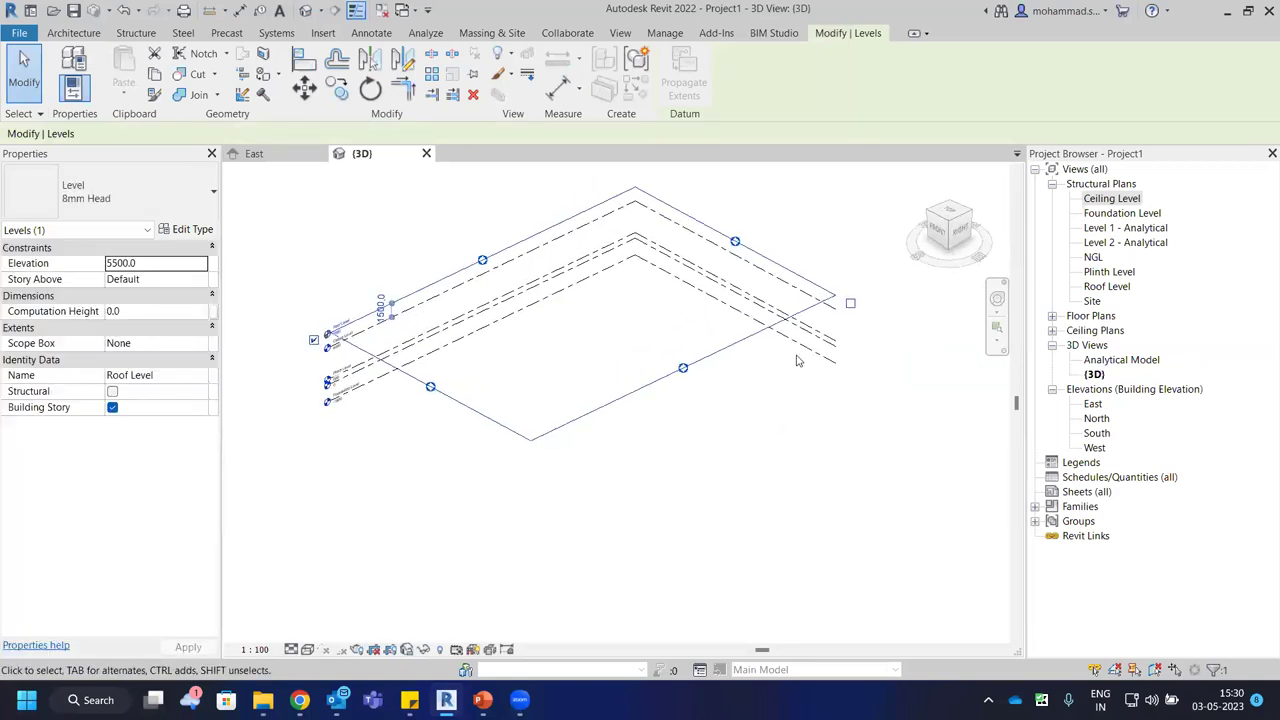
left_click(799, 346)
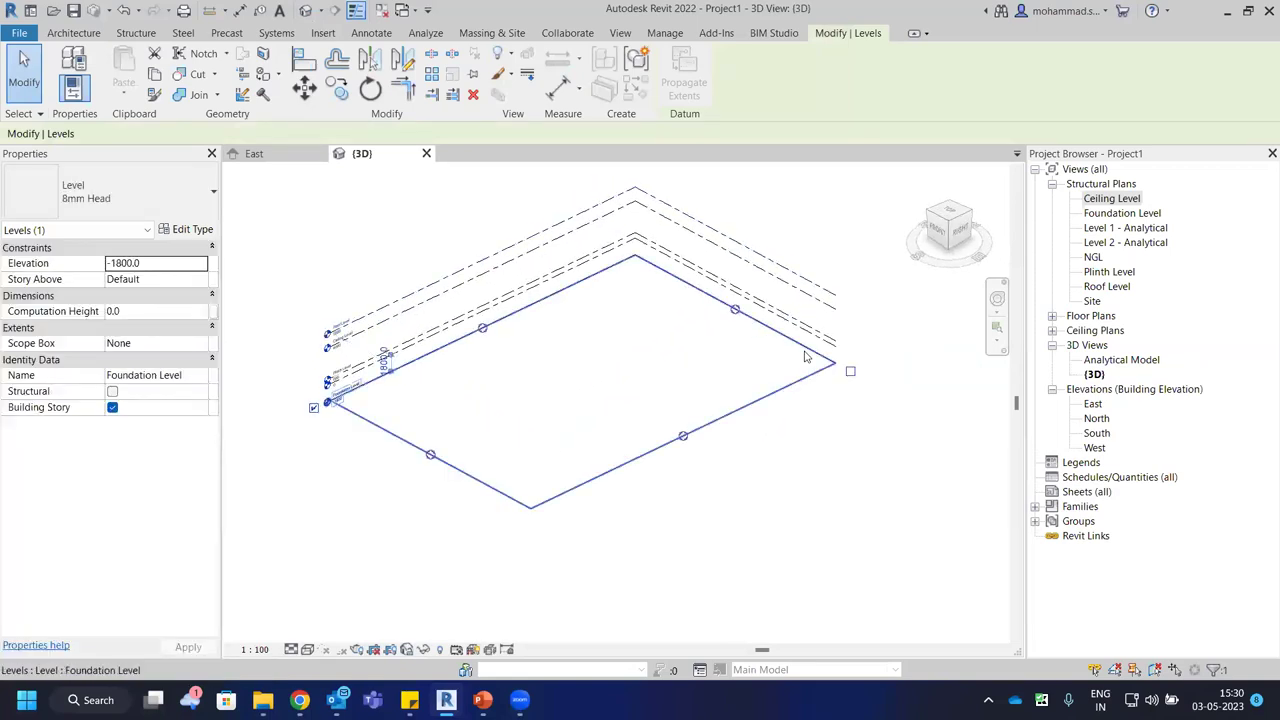
left_click(433, 221)
scroll(433, 221, "up", 2)
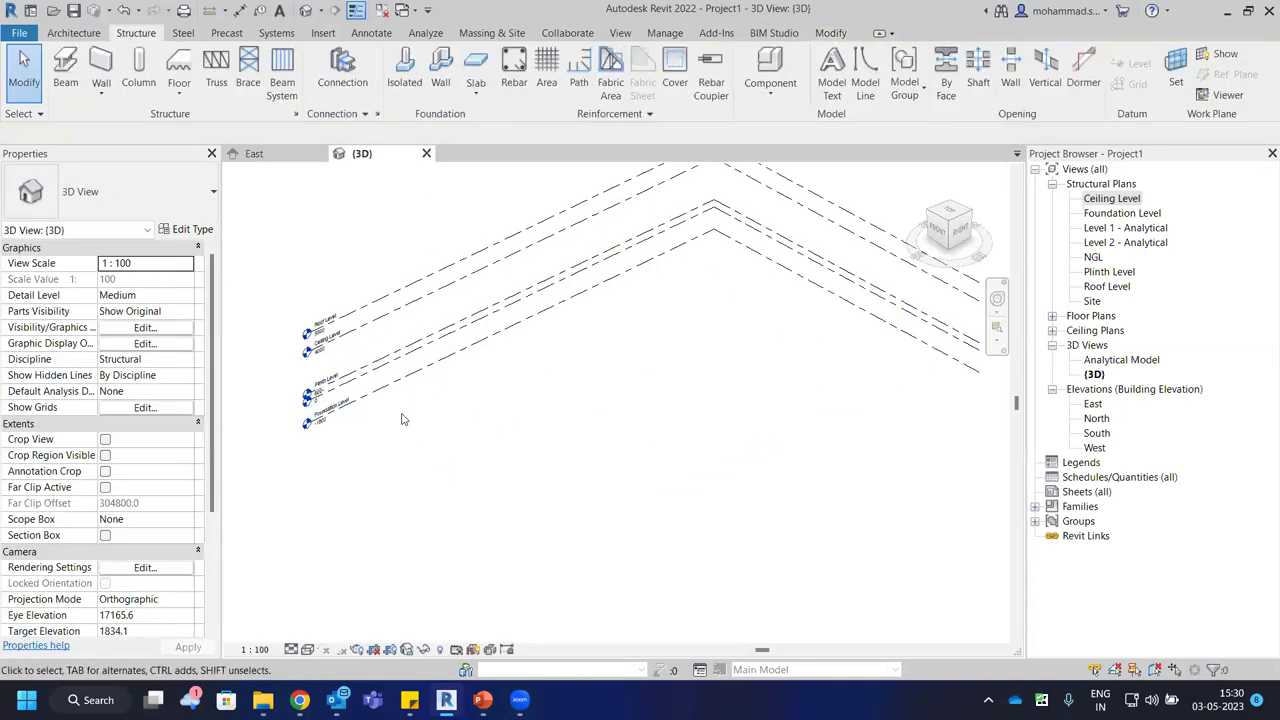
left_click(426, 153)
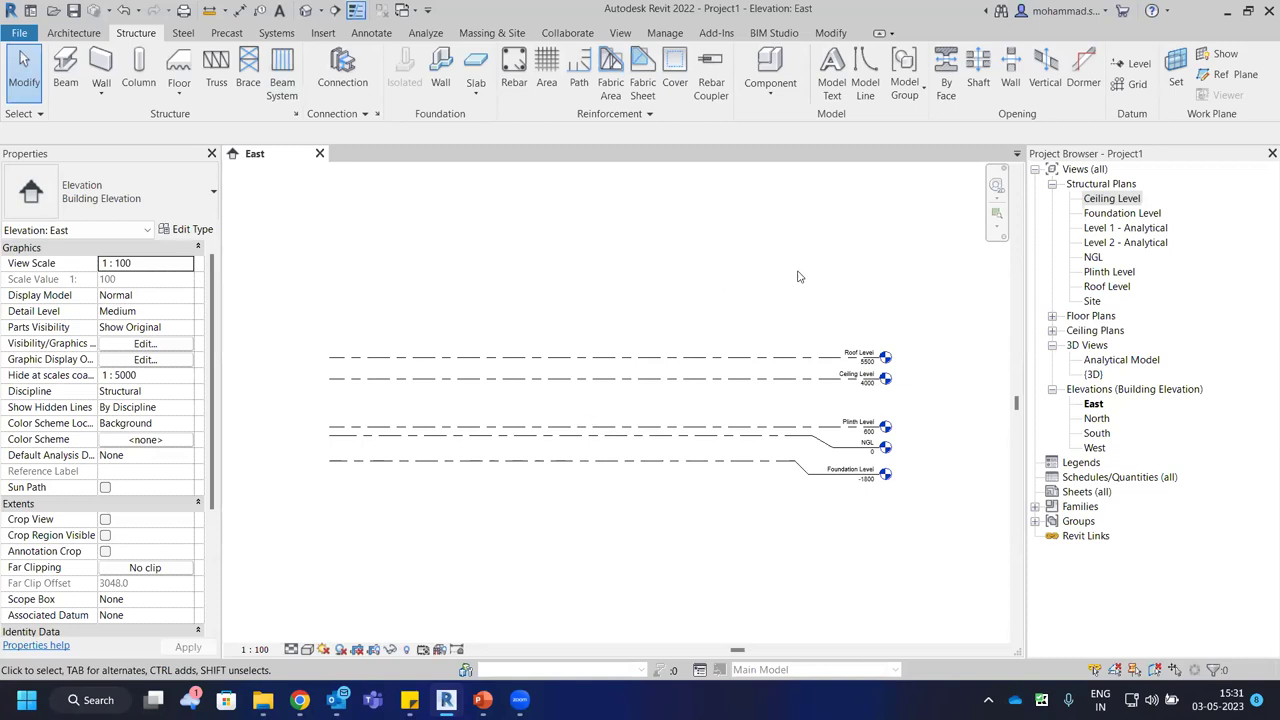
Open the NGL structural plan from the Project Browser.
scroll(864, 308, "up", 3)
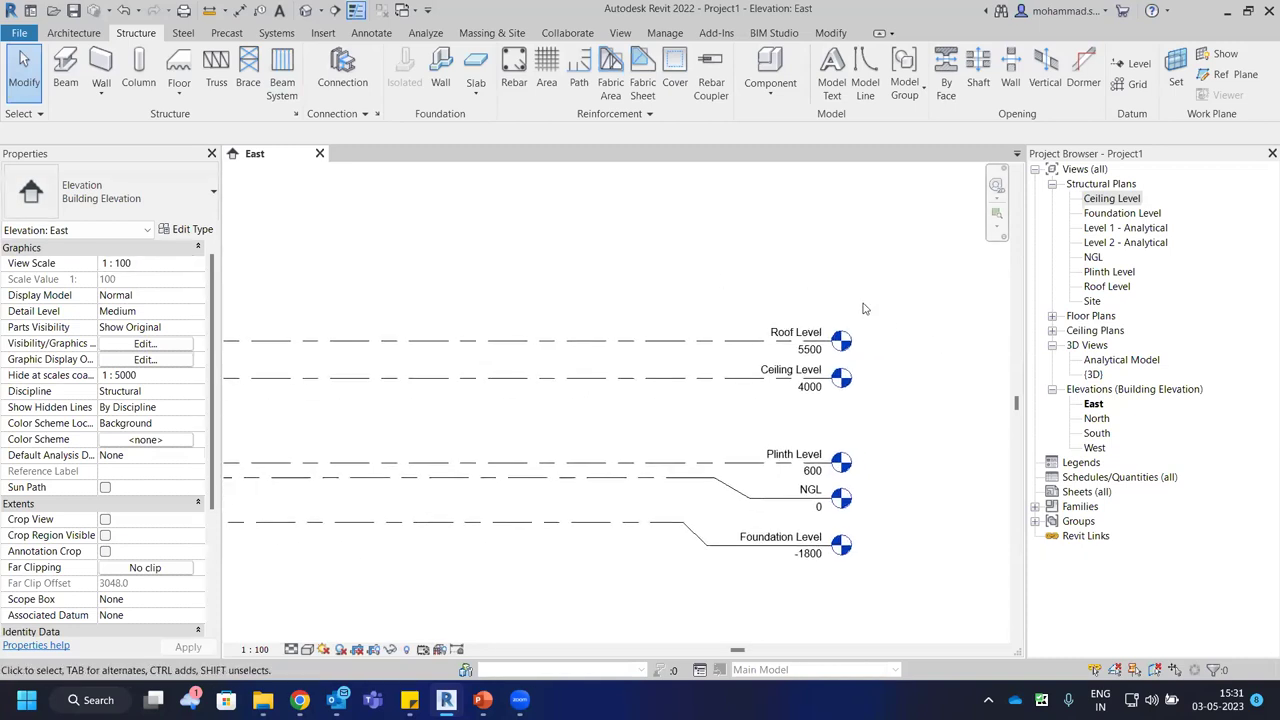
left_click(1052, 317)
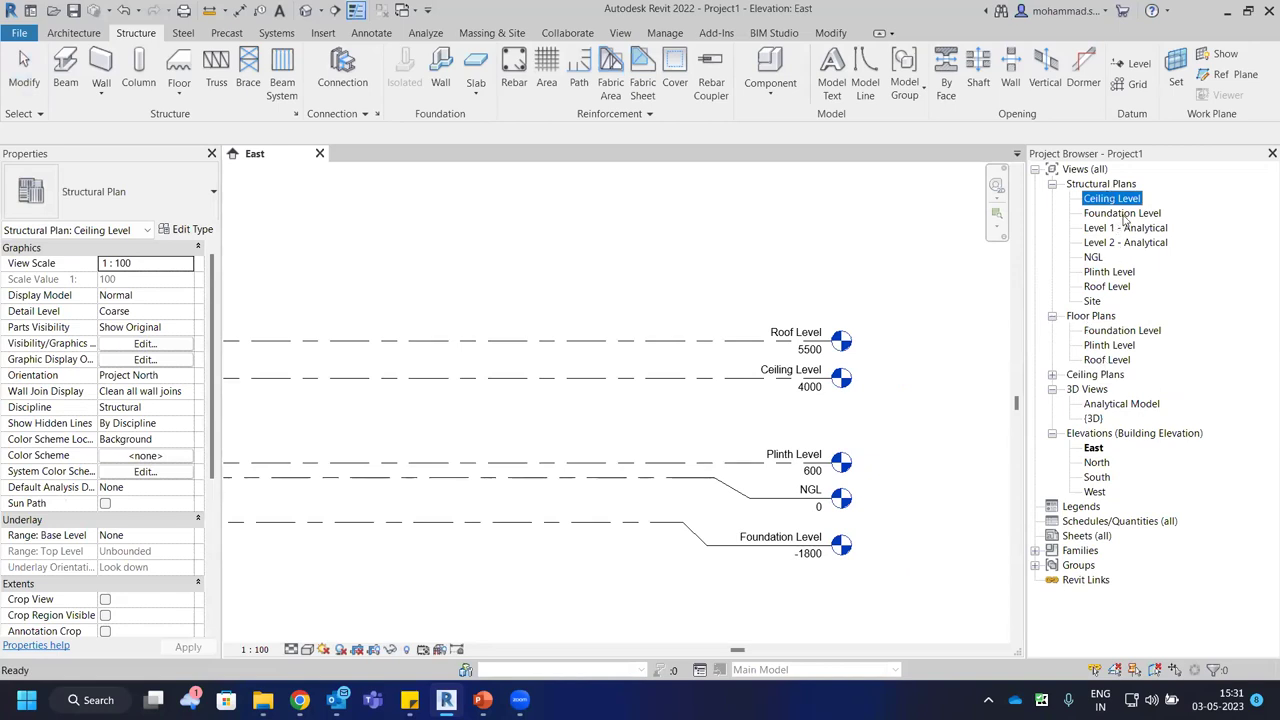
double_click(1093, 258)
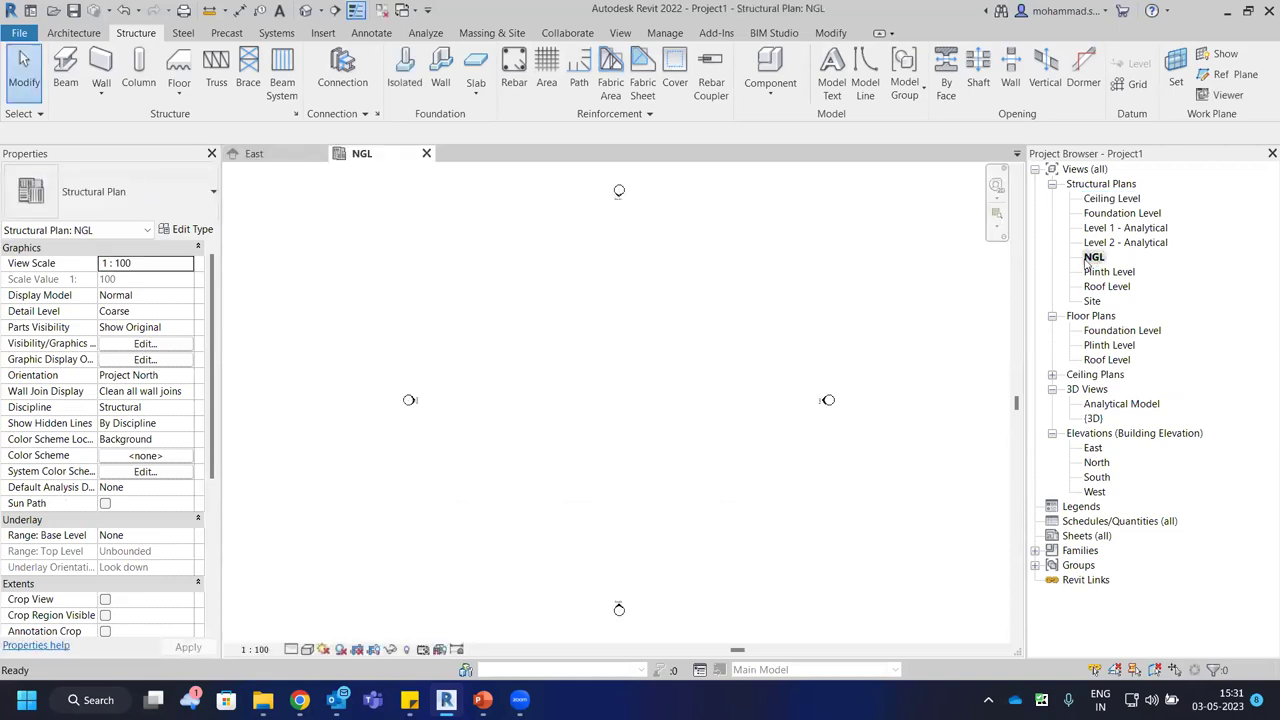
middle_click_drag(784, 283, 779, 284)
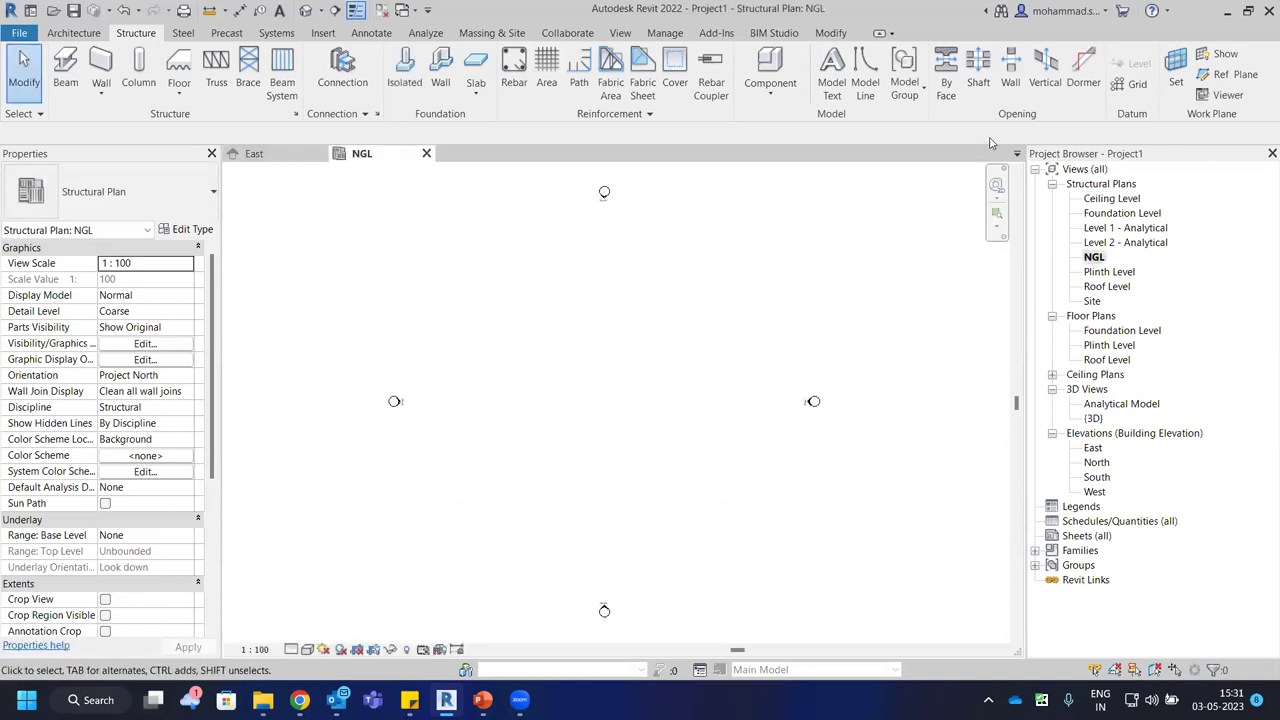
Draw vertical grid 1 on the NGL plan.
left_click(1130, 86)
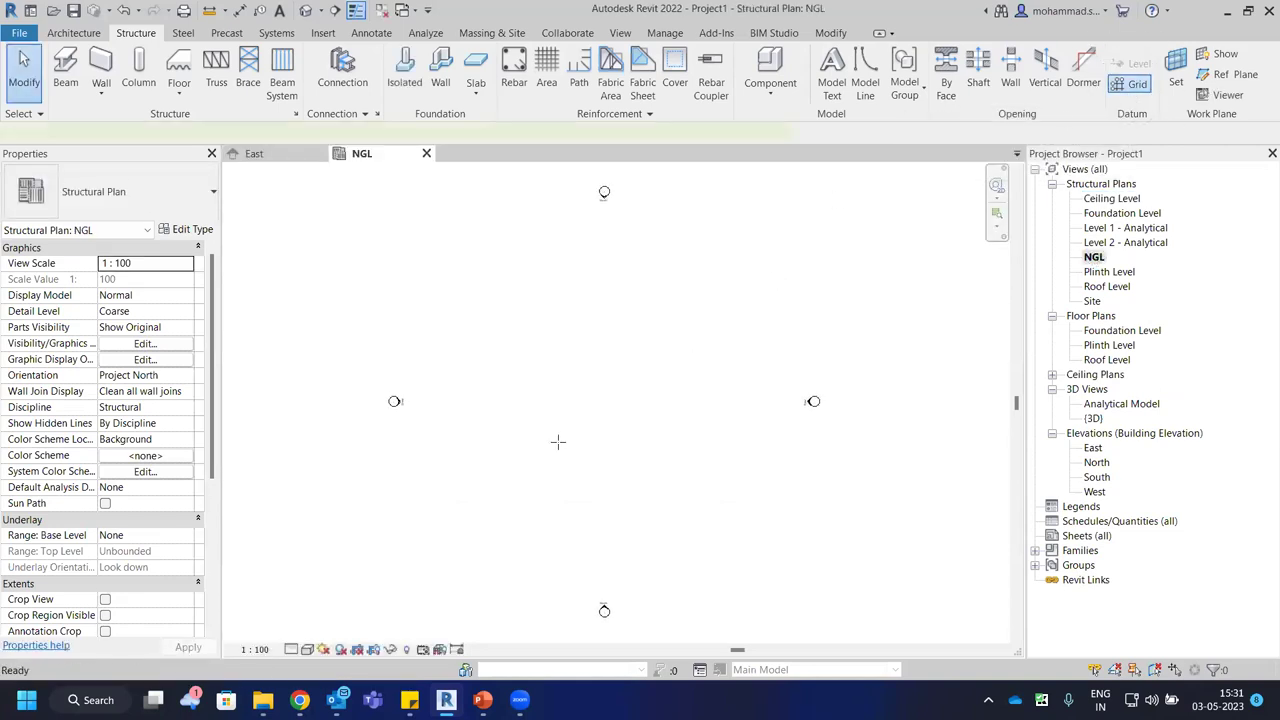
left_click(488, 469)
scroll(488, 252, "up", 2)
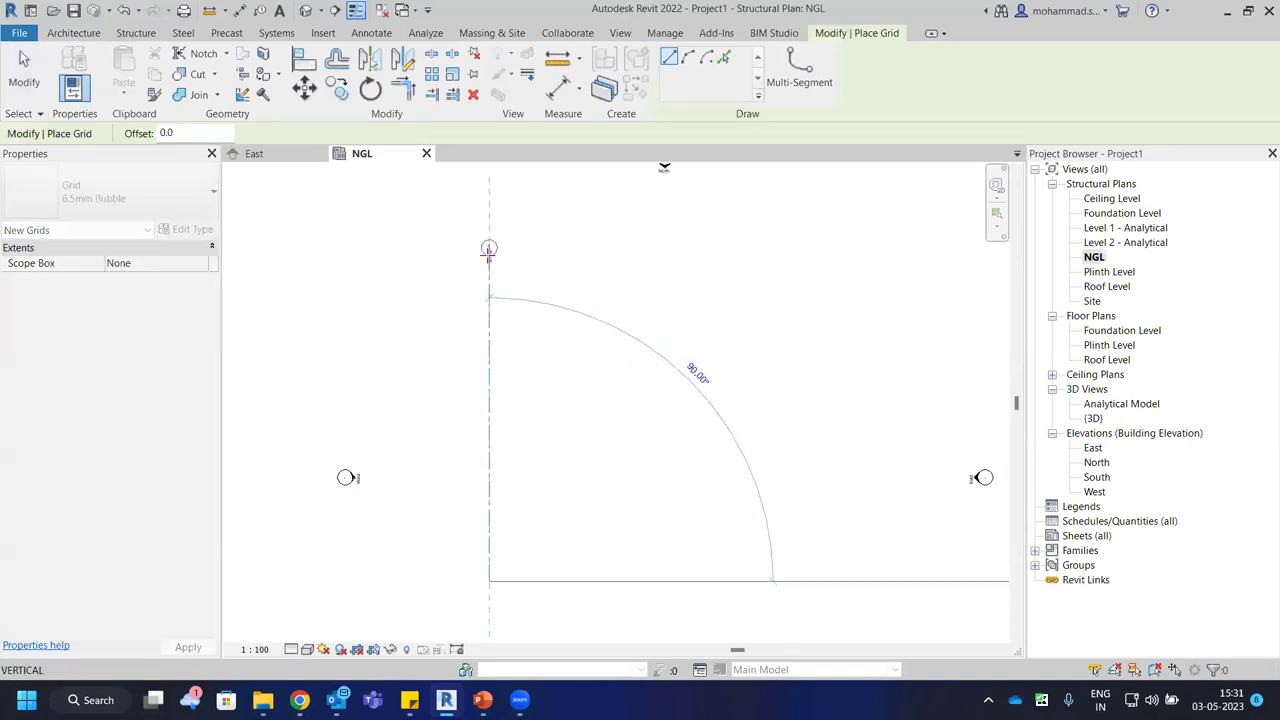
left_click(488, 252)
key("Escape")
key("Escape")
left_click(488, 330)
middle_click_drag(462, 200, 455, 238)
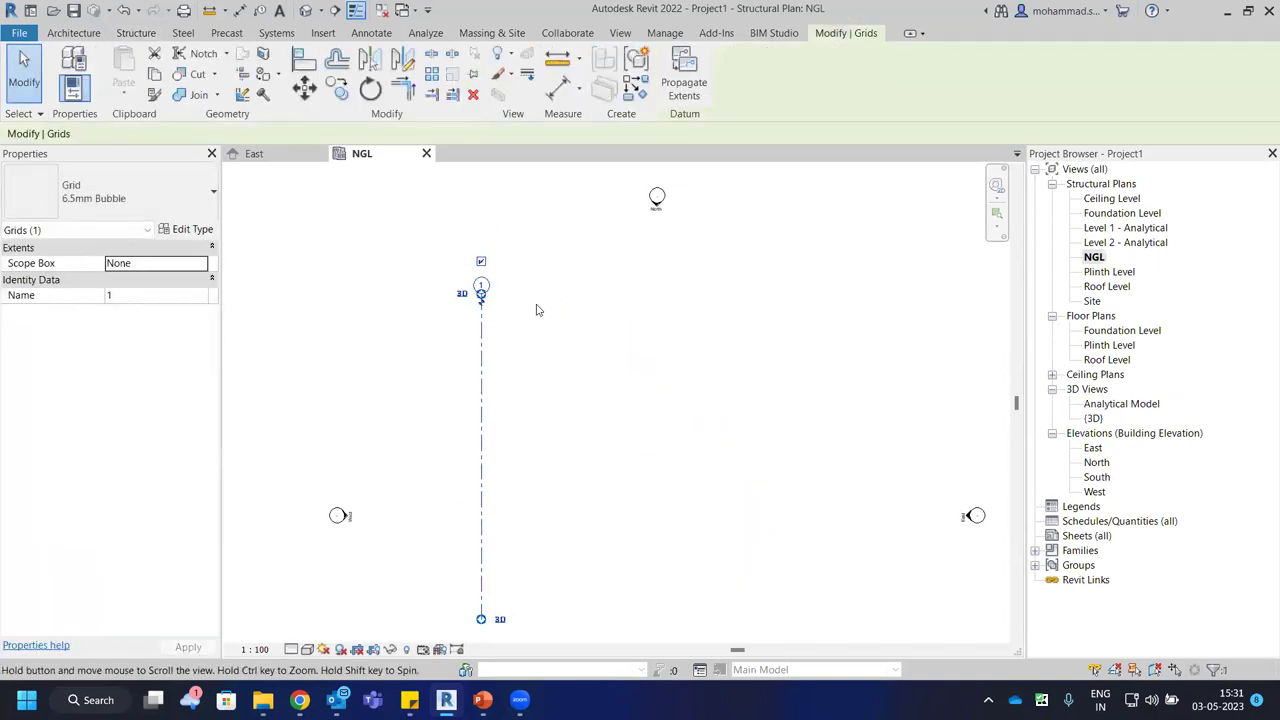
Copy grid 1 repeatedly at 6 m spacing to create grids 2 to 5, then zoom to fit.
left_click(337, 87)
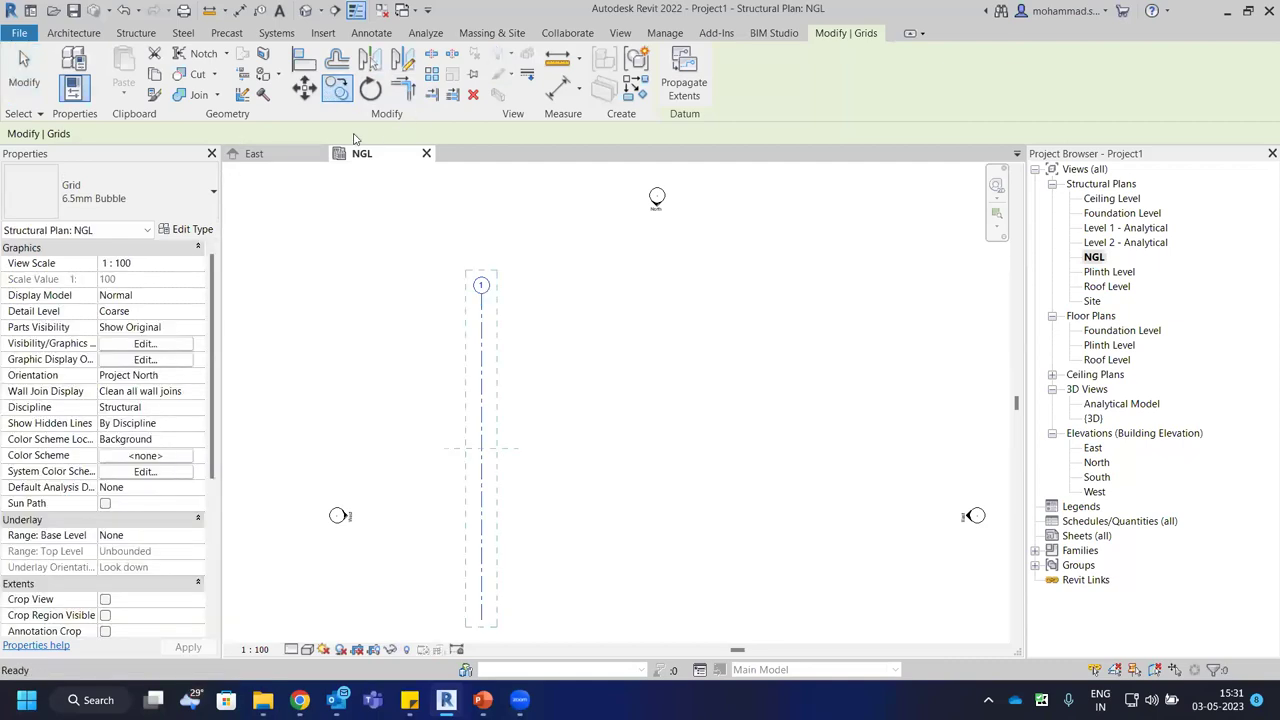
left_click(482, 315)
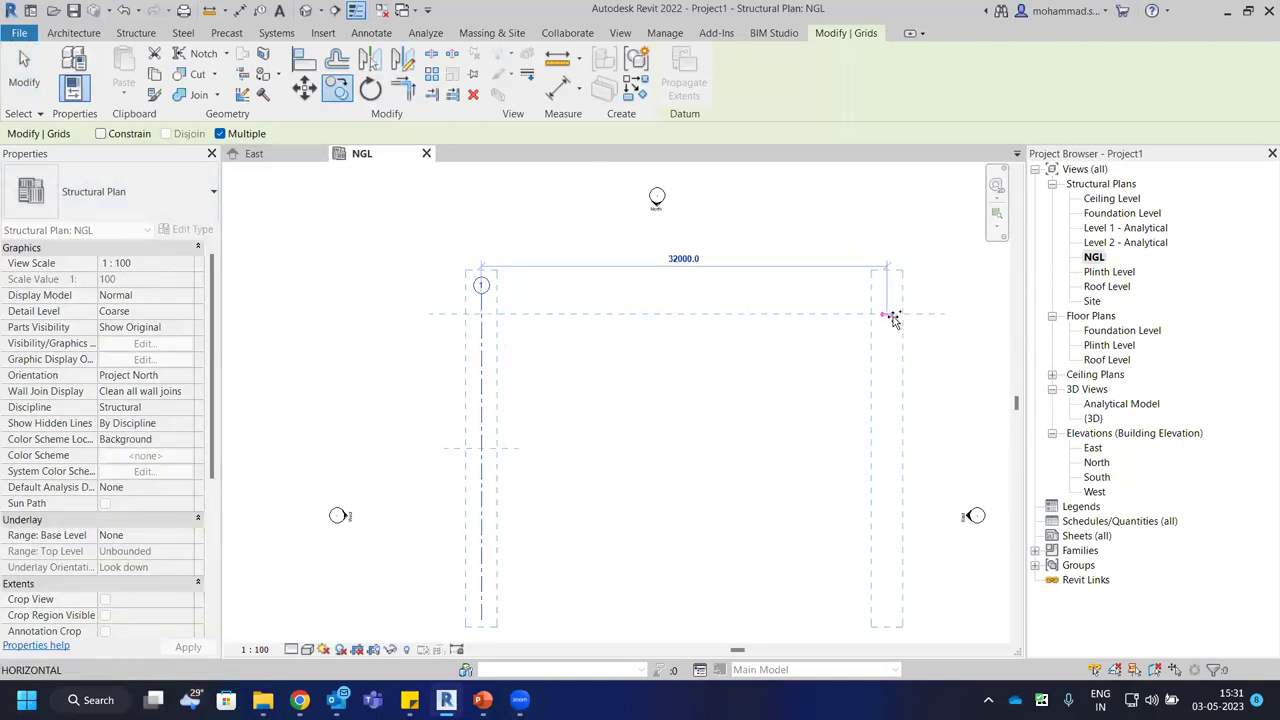
type("6m")
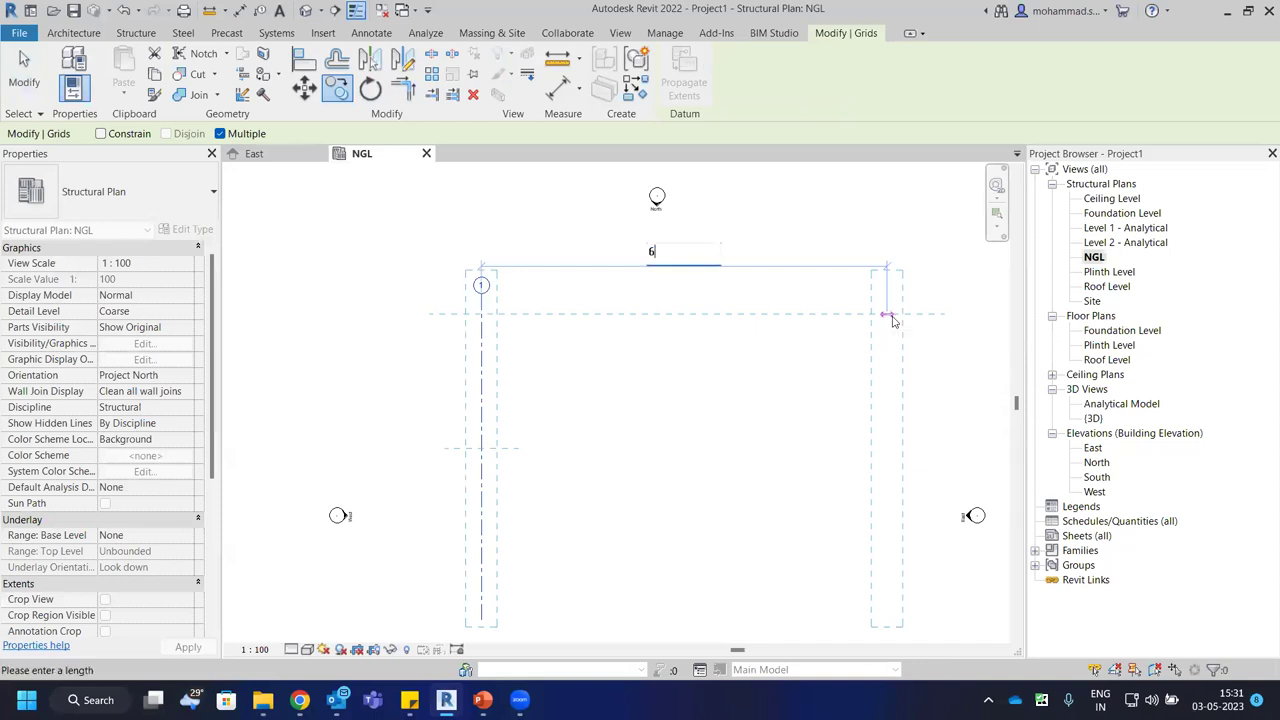
key("Return")
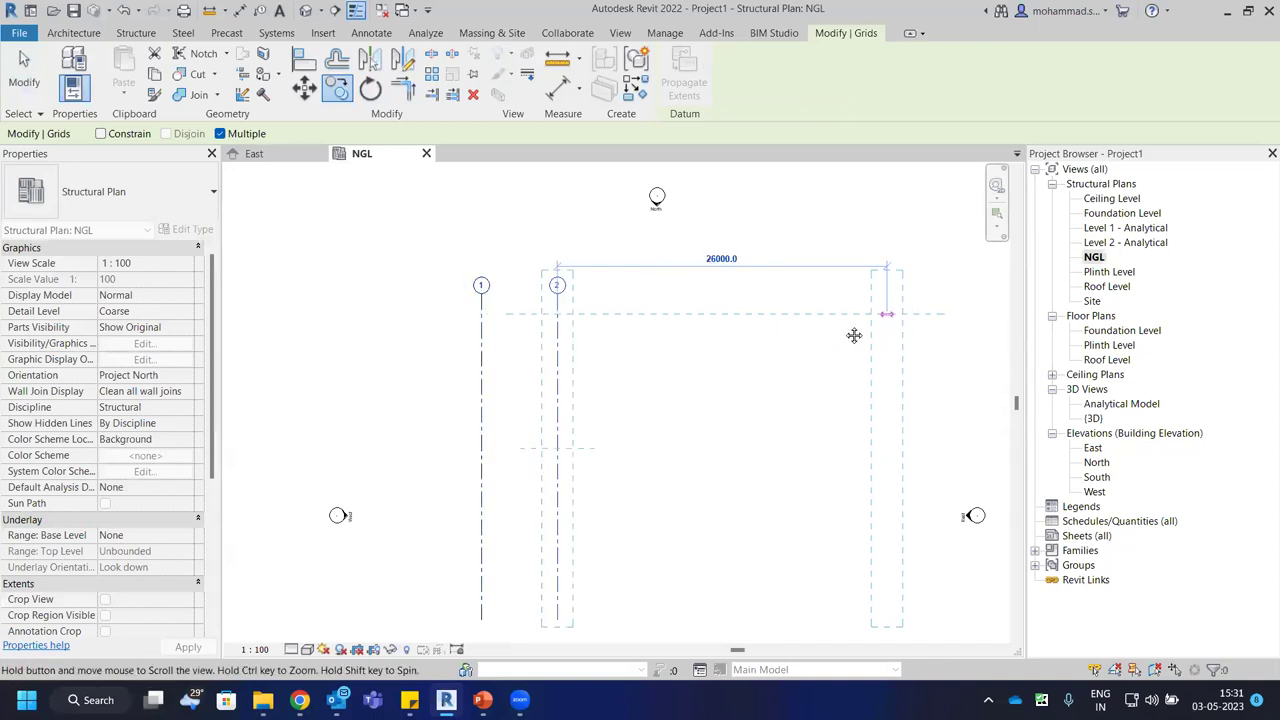
scroll(851, 336, "down", 2)
type("6m.")
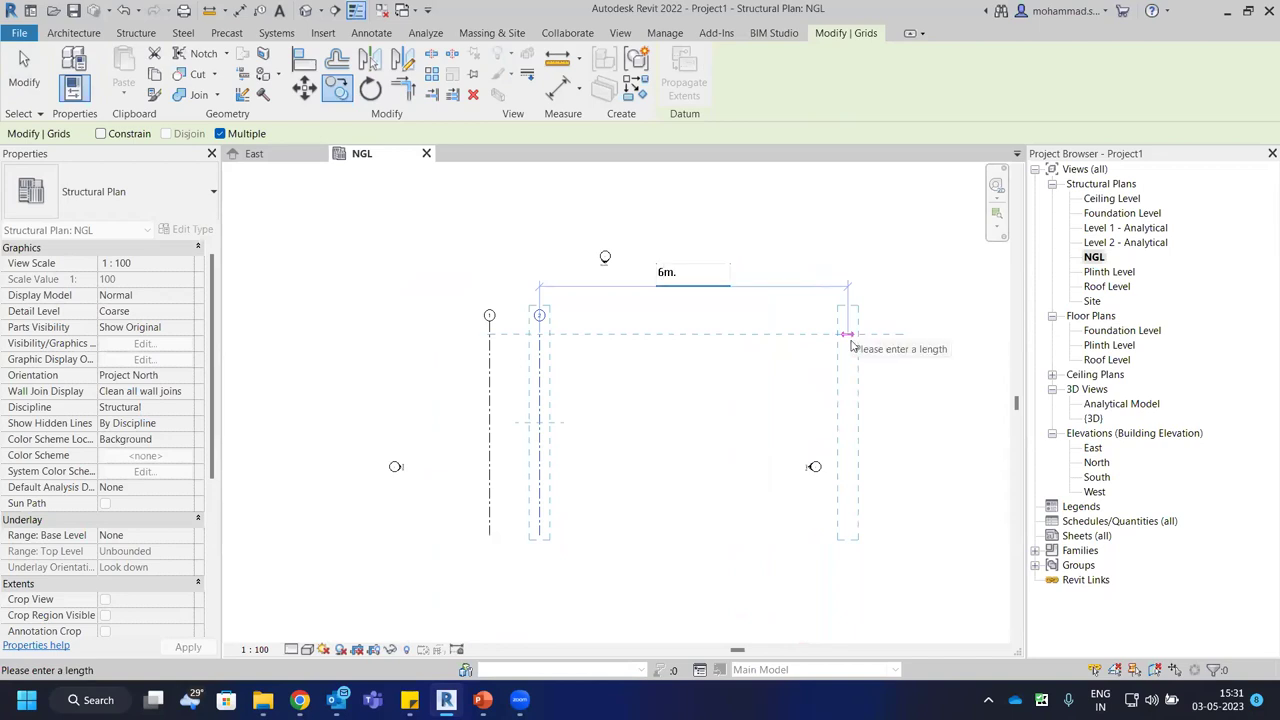
key("Return")
type("6m.")
key("Return")
type("6m.")
key("Return")
type("6")
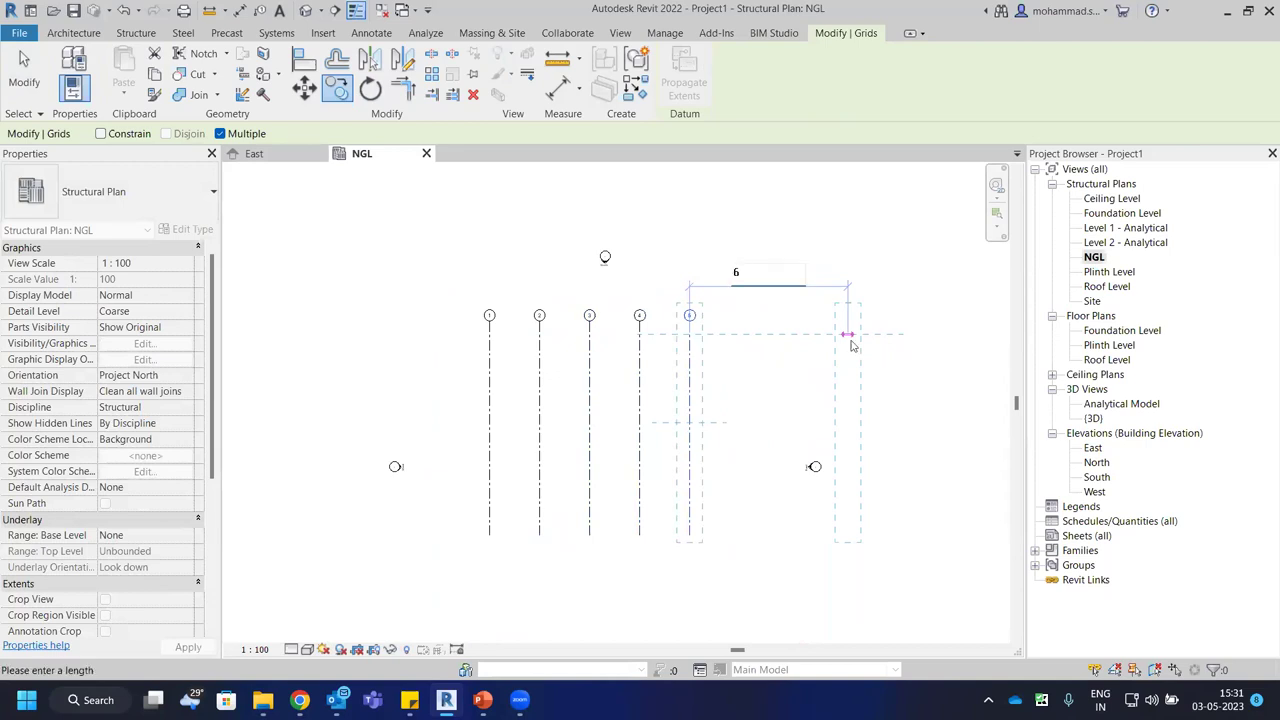
key("Escape")
key("Escape")
key("z")
key("f")
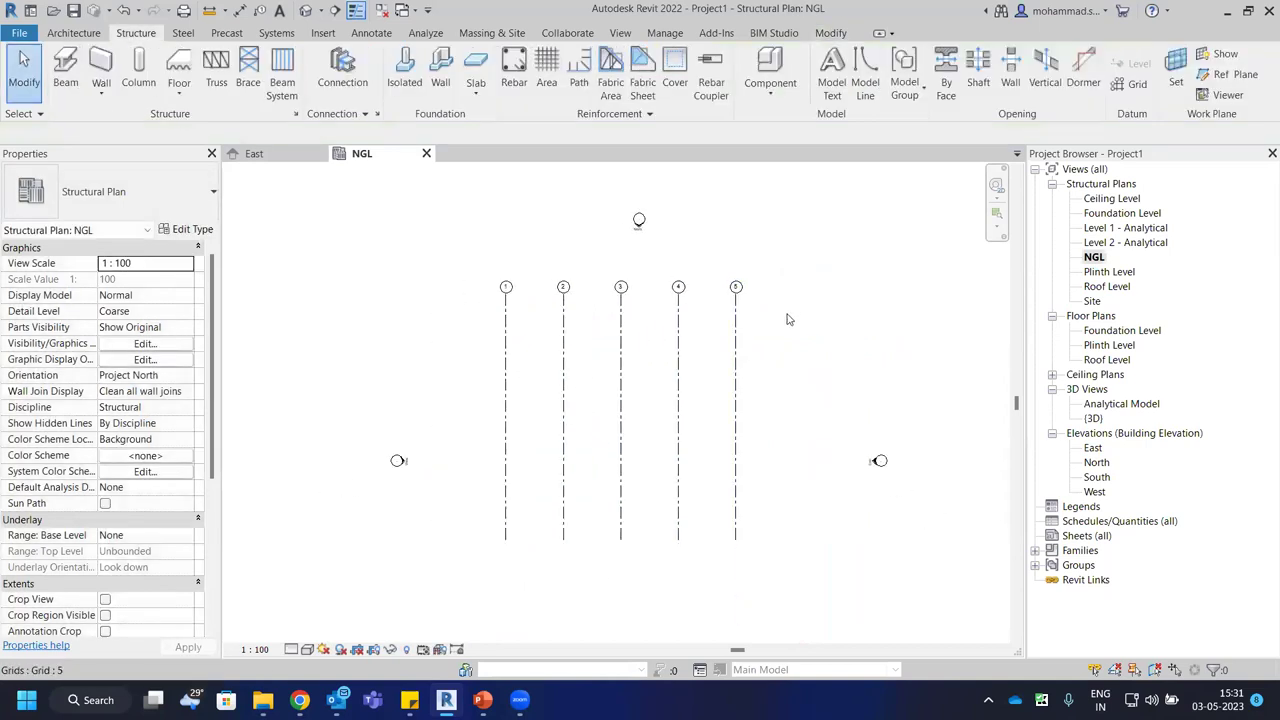
Select grid 5, starting and cancelling a new grid placement along the way.
left_click(740, 332)
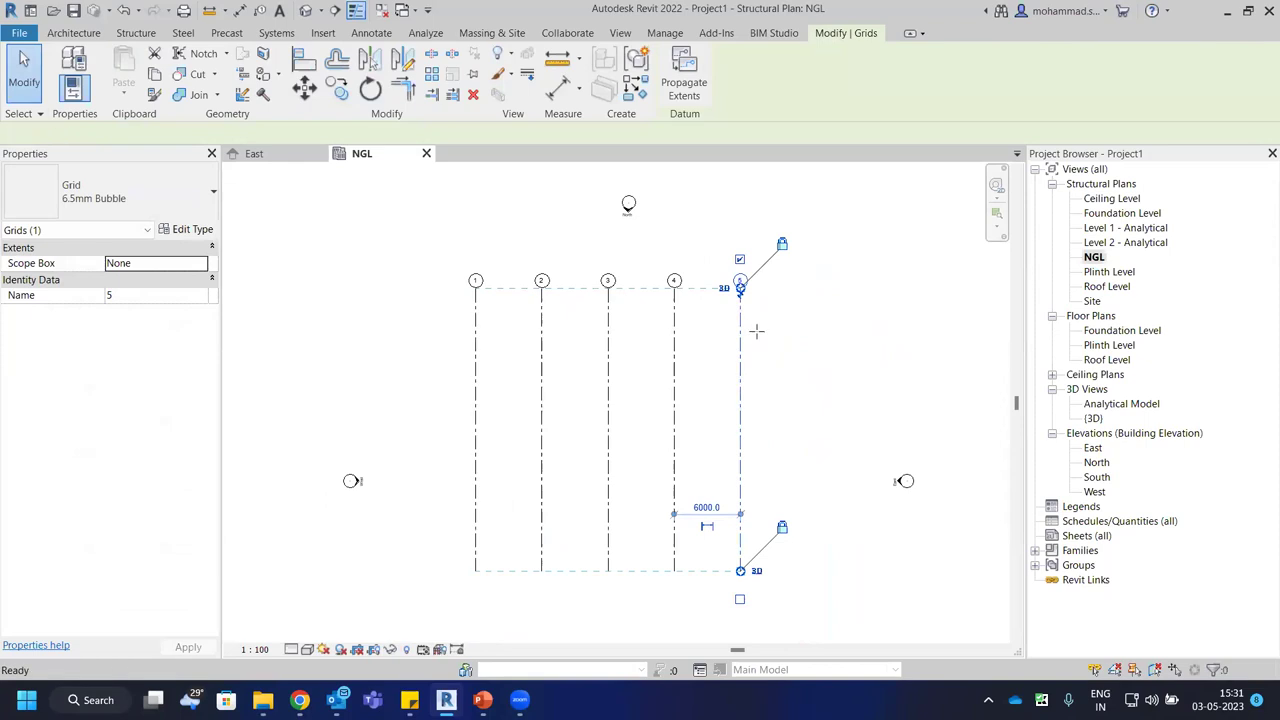
key("g")
key("r")
key("Escape")
key("Escape")
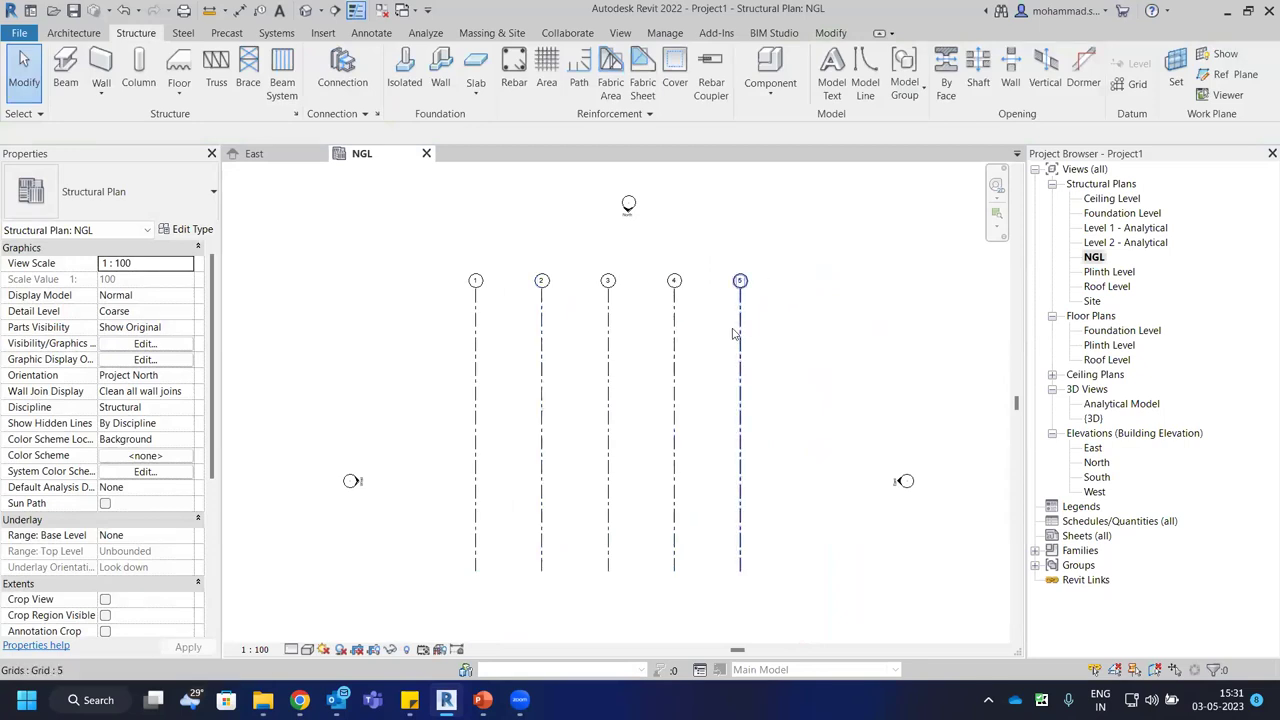
left_click(806, 320)
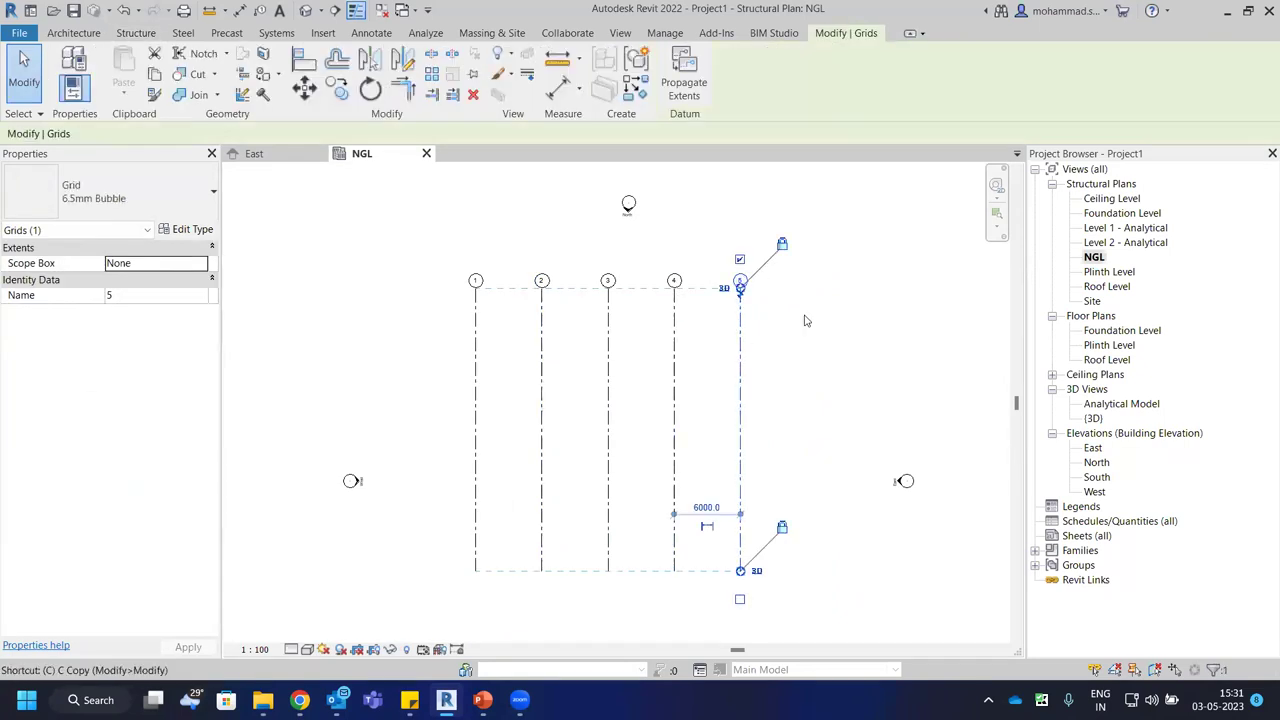
Draw a horizontal grid across grids 1 to 5.
key("s")
left_click(750, 314)
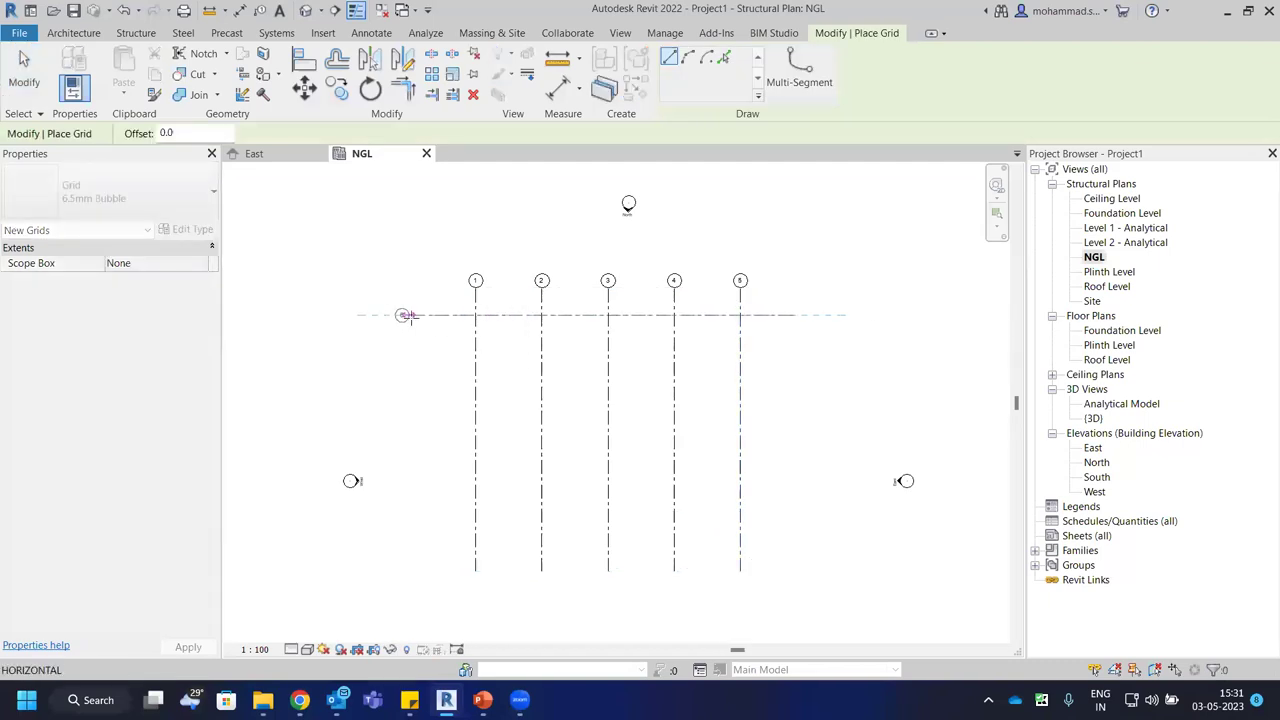
left_click(410, 314)
scroll(407, 318, "up", 4)
key("Escape")
middle_click_drag(745, 290, 988, 305)
middle_click_drag(278, 362, 634, 367)
scroll(634, 367, "up", 3)
Relabel the new horizontal grid as A.
left_click(495, 397)
left_click(495, 397)
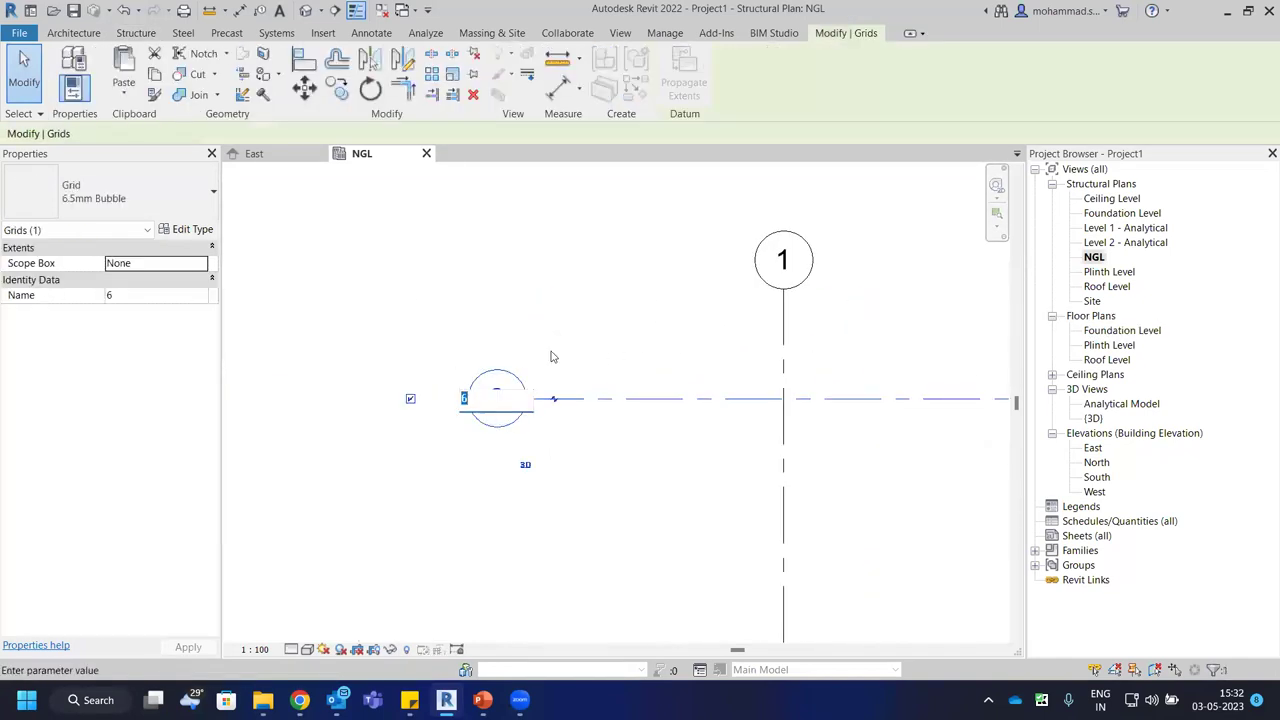
type("A")
key("Return")
scroll(469, 309, "down", 4)
Copy grid A 4 m to create the next horizontal grid.
key("c")
key("o")
scroll(514, 297, "down", 2)
left_click(516, 237)
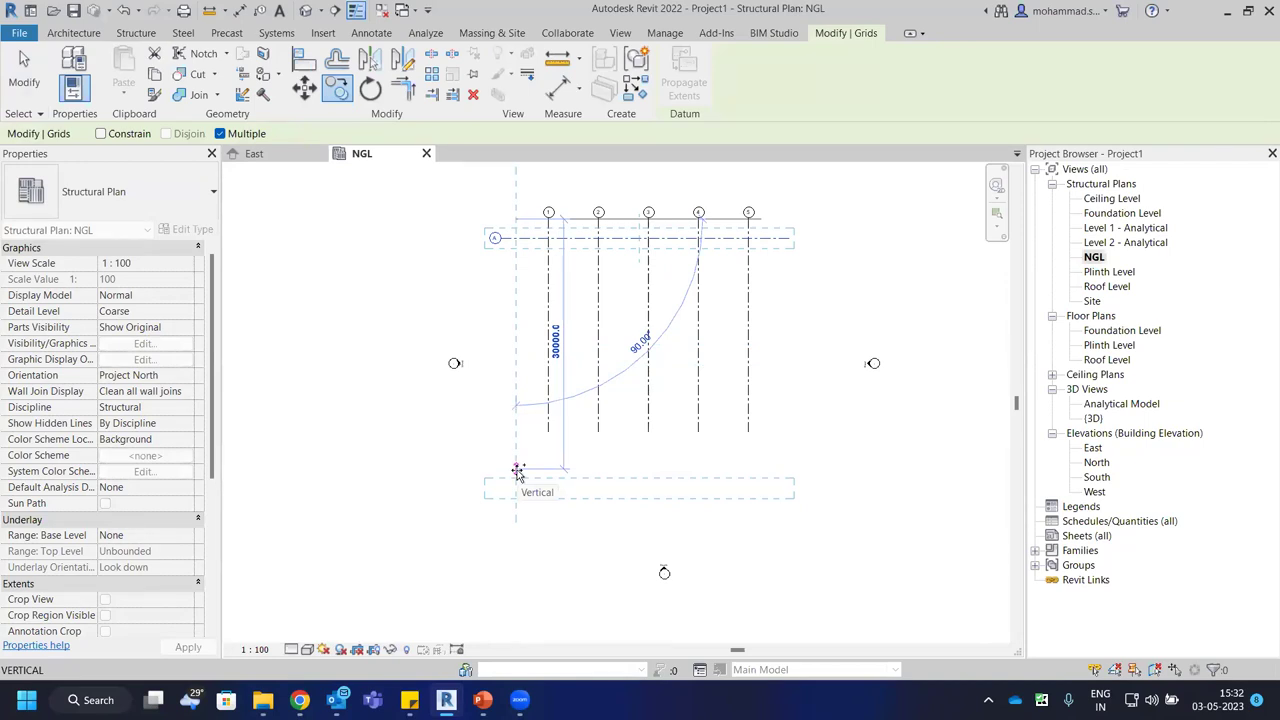
type("4m")
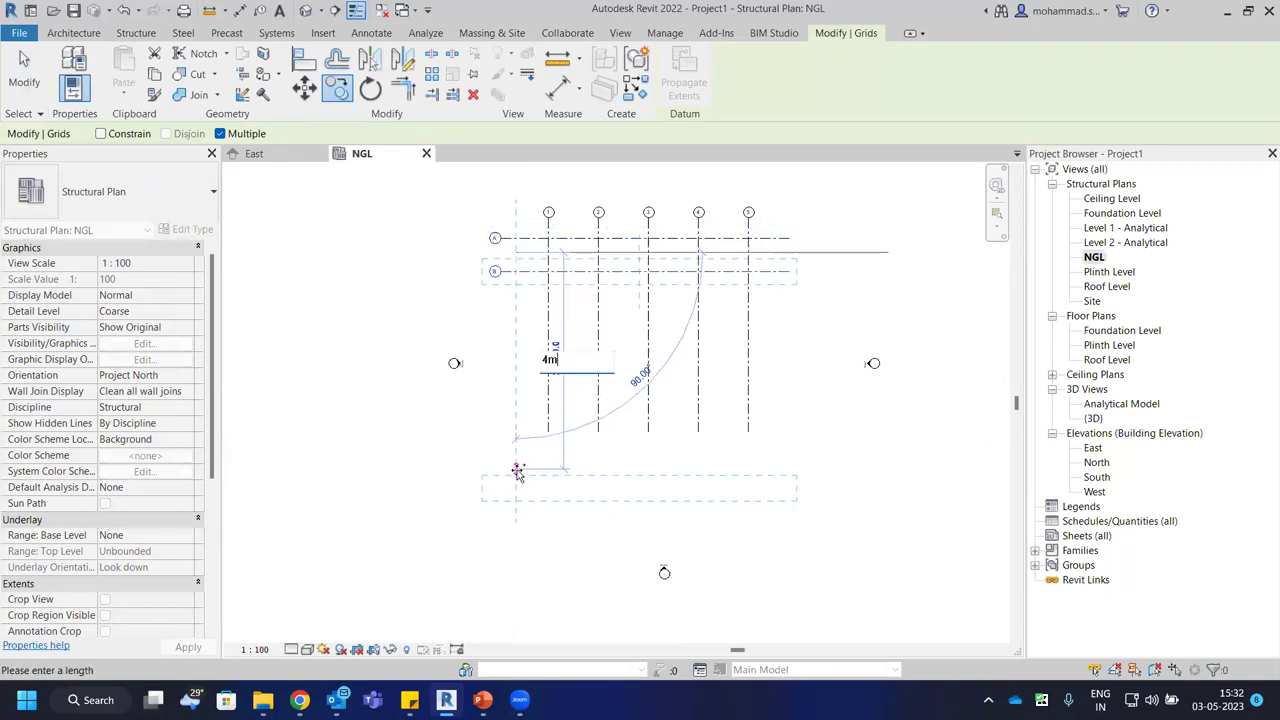
key("Return")
key("Escape")
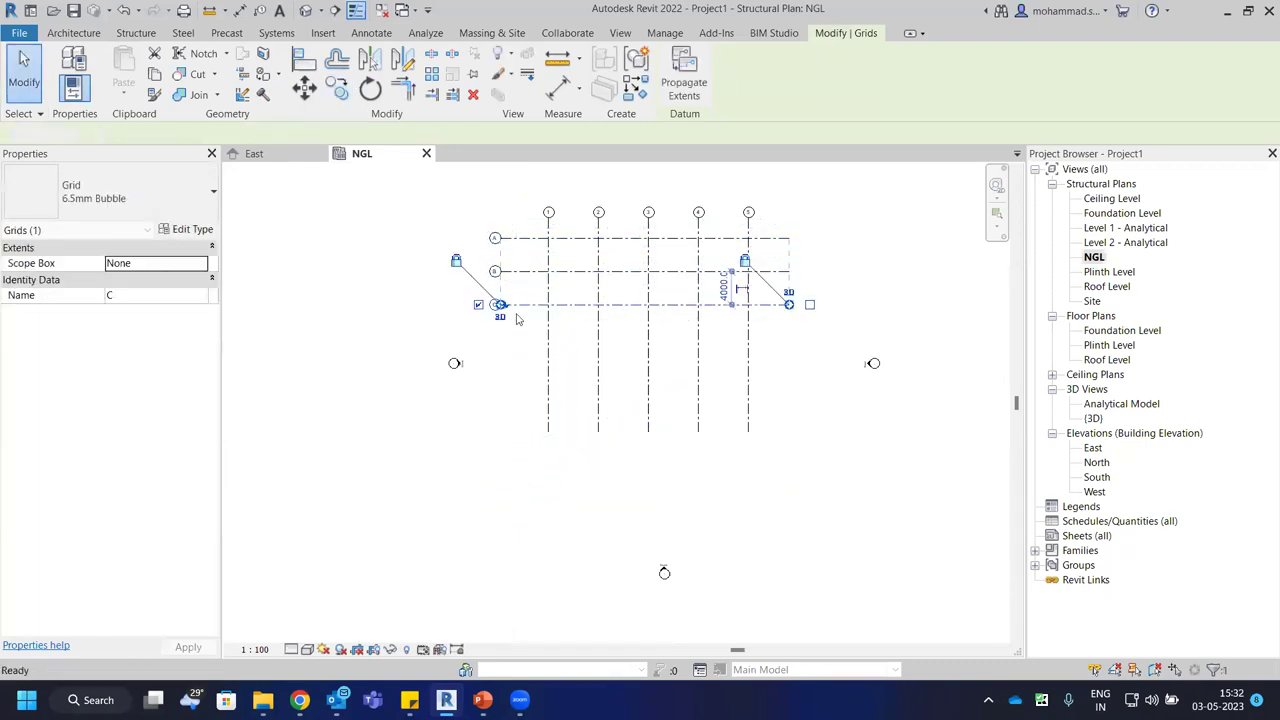
key("Escape")
scroll(512, 293, "up", 3)
Move grids B and C together 8000 down with MV.
left_click(500, 316)
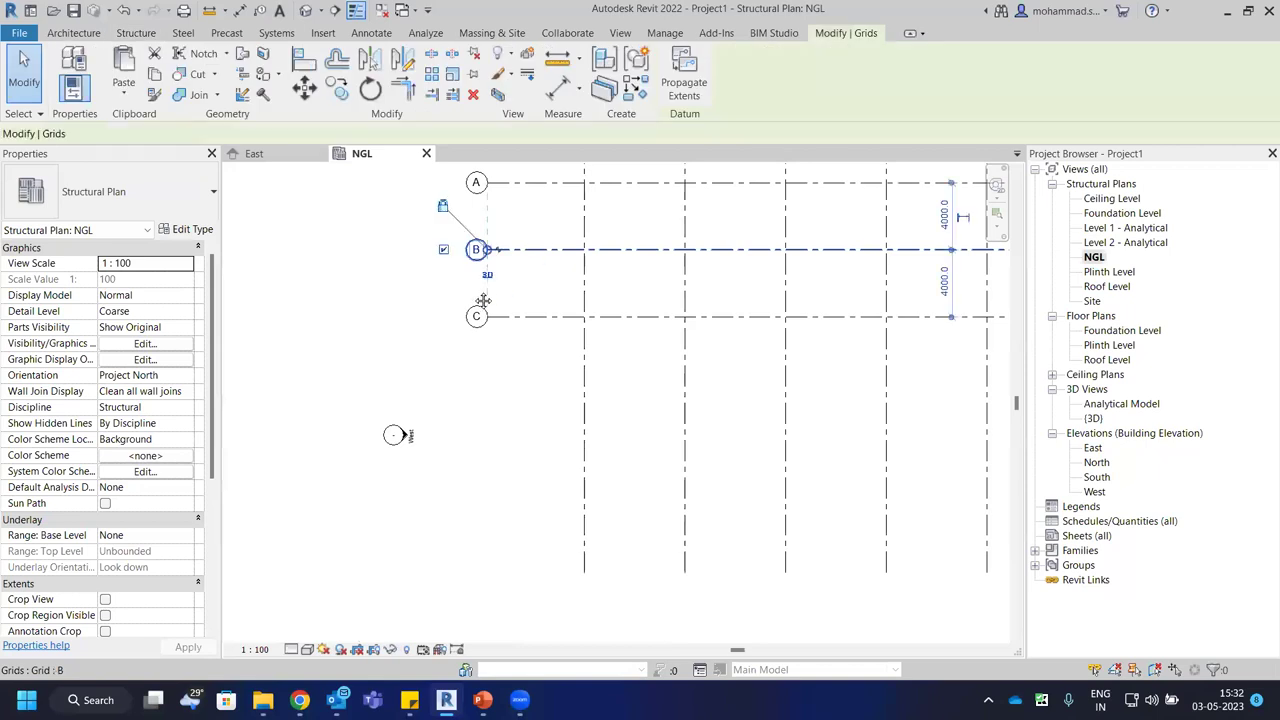
middle_click_drag(826, 300, 766, 359)
left_click(884, 350)
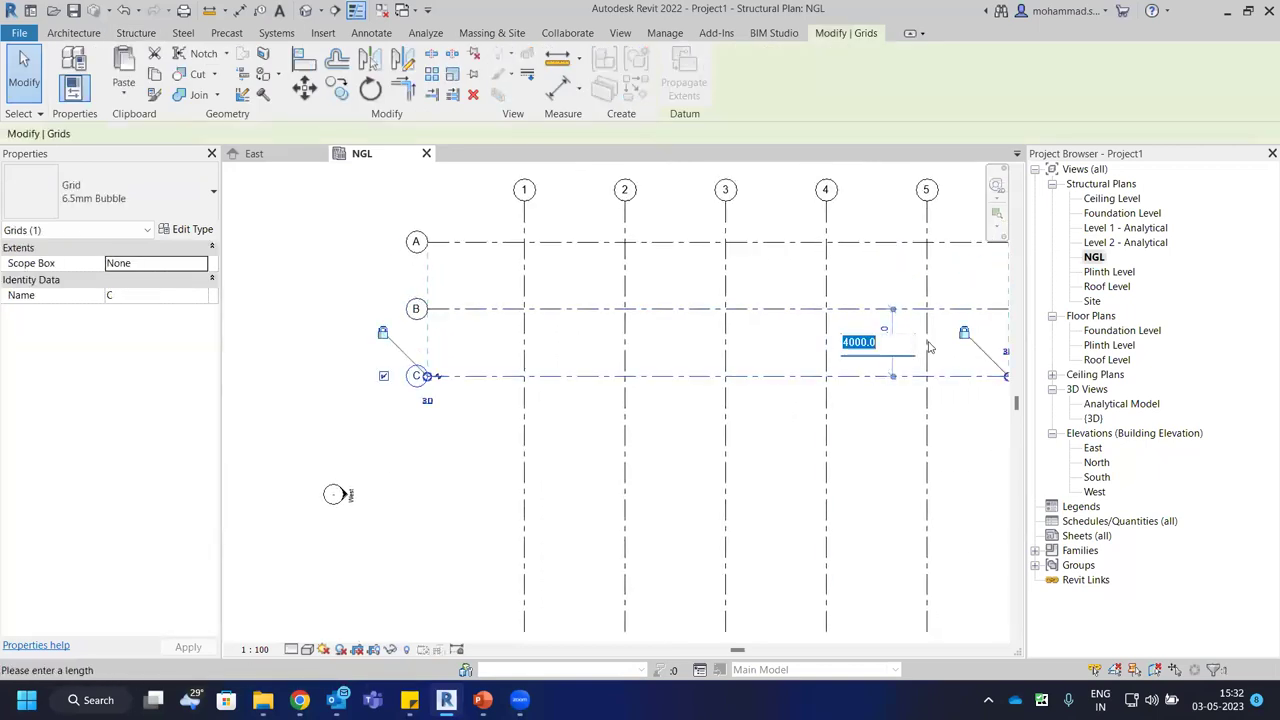
key("Escape")
left_click_drag(1008, 292, 871, 397)
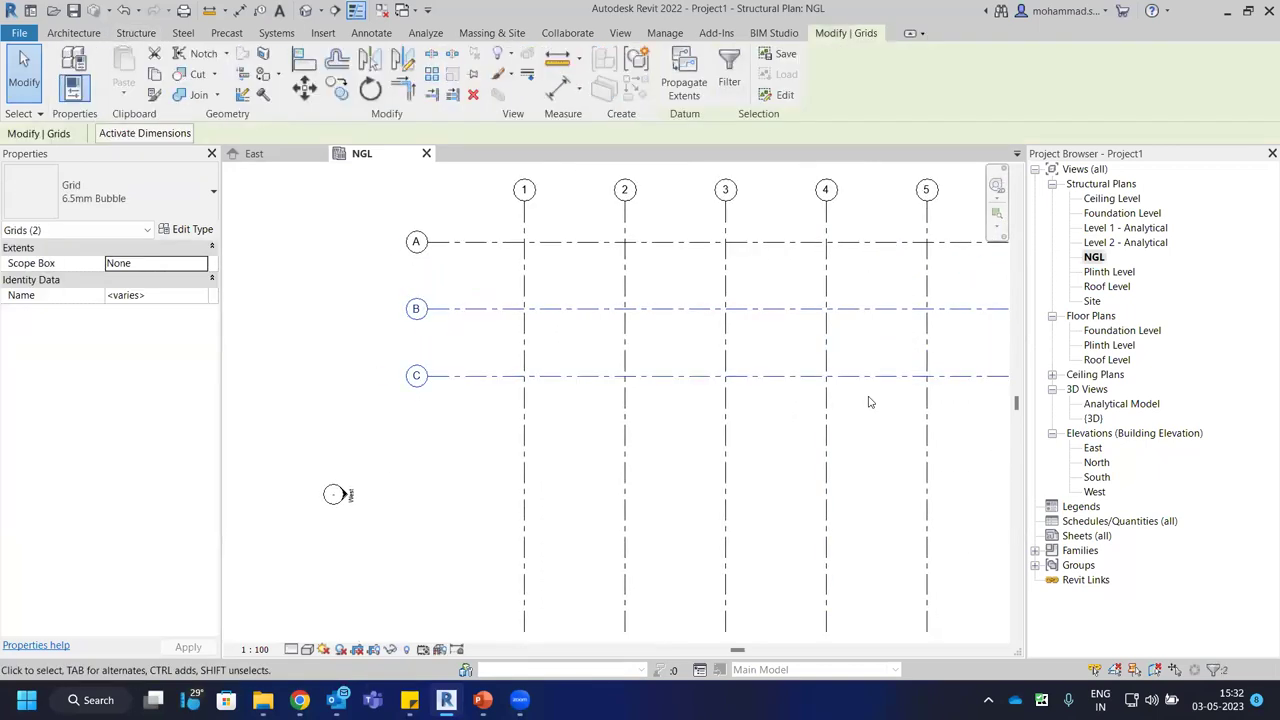
key("m")
key("v")
left_click(873, 487)
type("8000")
key("Return")
key("Escape")
Set grid C's spacing from grid B to 8000.
scroll(846, 360, "down", 1)
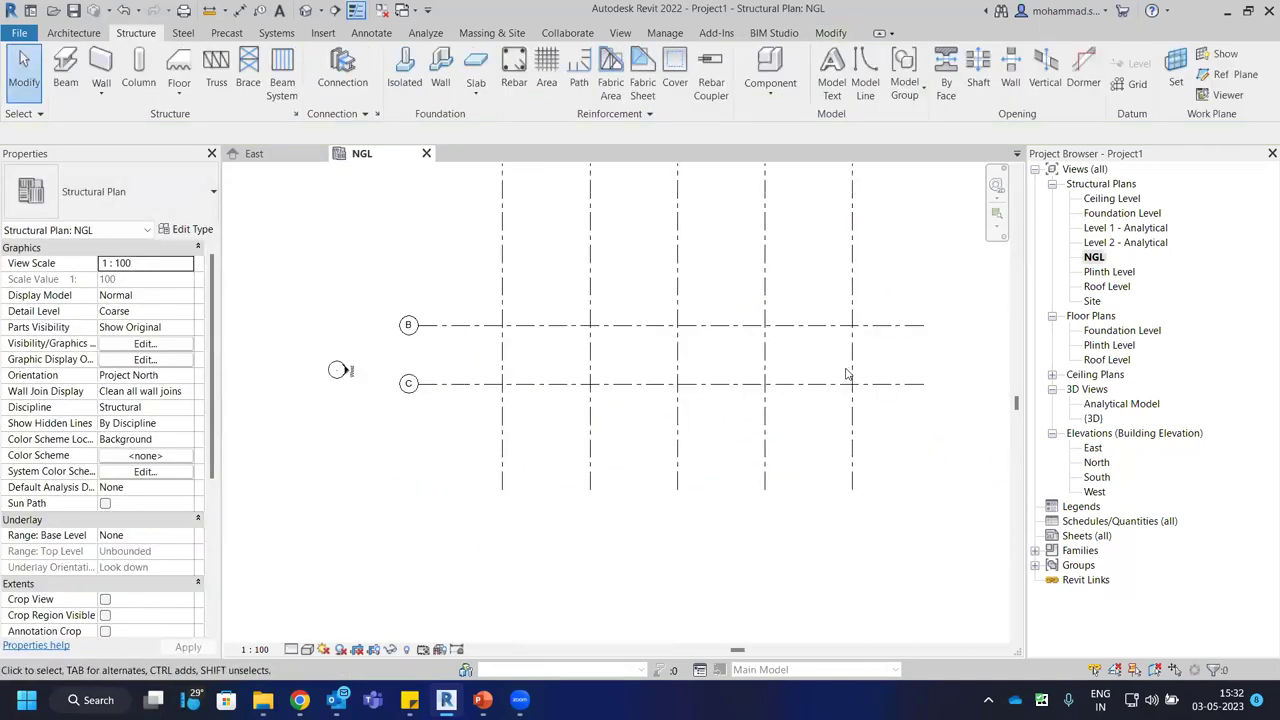
left_click(826, 384)
left_click(816, 354)
type("8000")
key("Return")
key("Escape")
Move grids B and C together 2000 toward grid A and recentre the plan.
left_click(800, 325)
middle_click_drag(800, 325, 788, 412)
key("Escape")
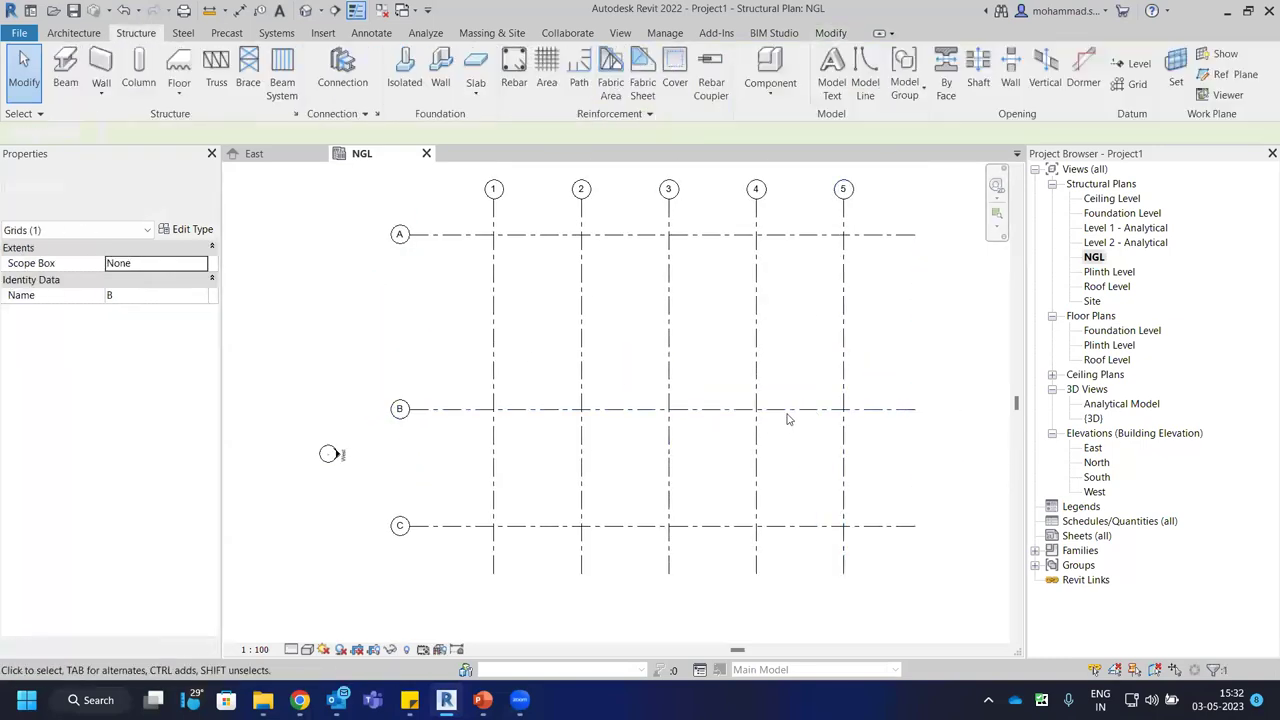
left_click(790, 409)
left_click_drag(797, 375, 772, 551)
key("m")
key("v")
left_click(776, 546)
type("2000")
key("Return")
key("Escape")
scroll(487, 345, "down", 1)
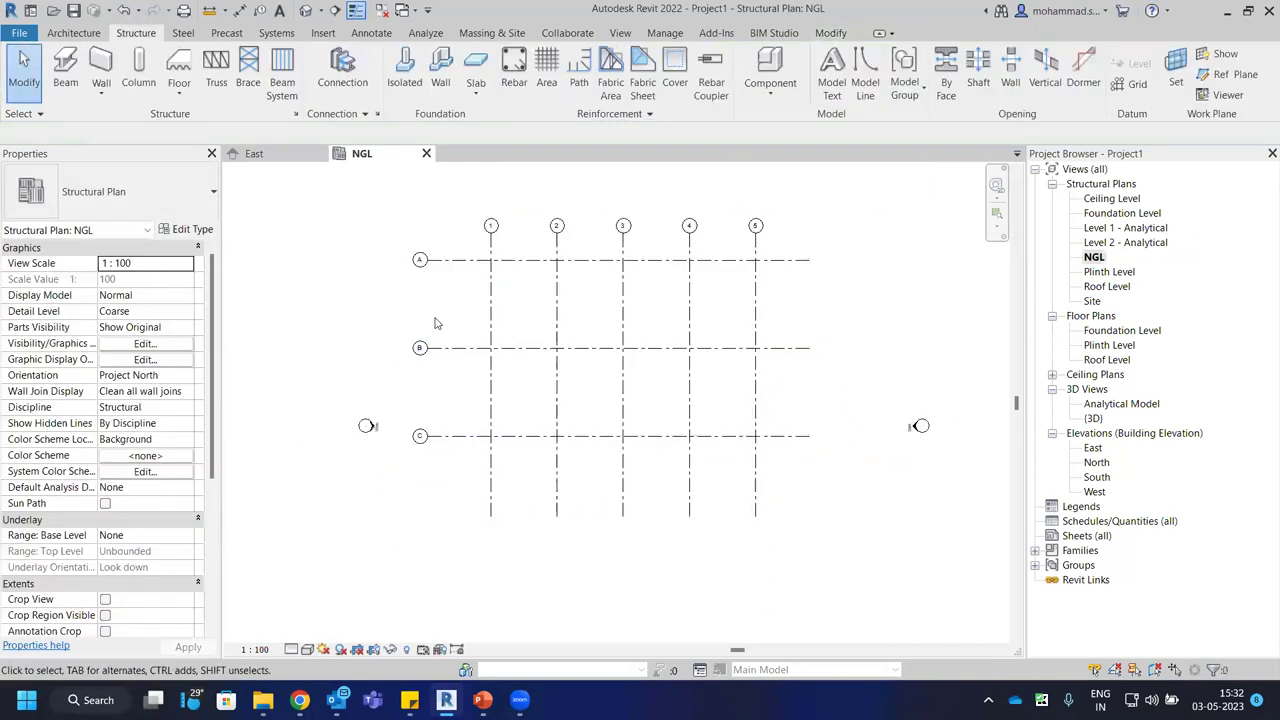
middle_click_drag(435, 323, 491, 331)
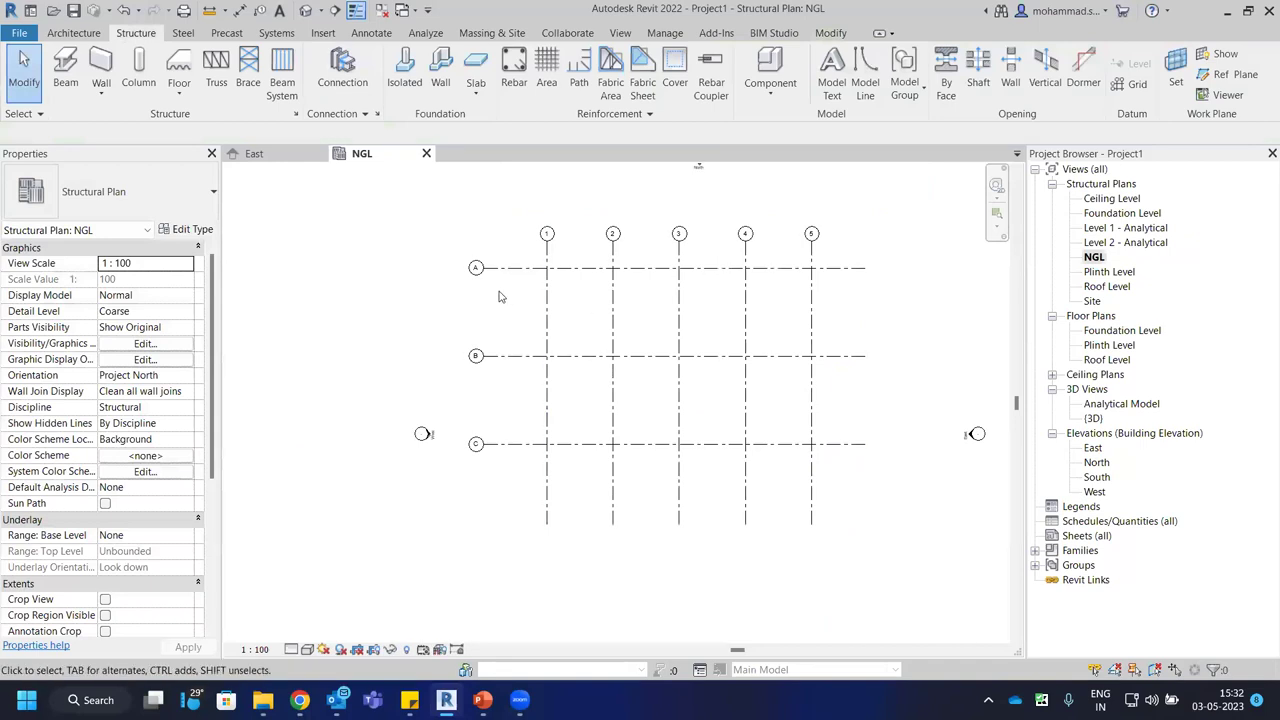
middle_click_drag(529, 317, 520, 313)
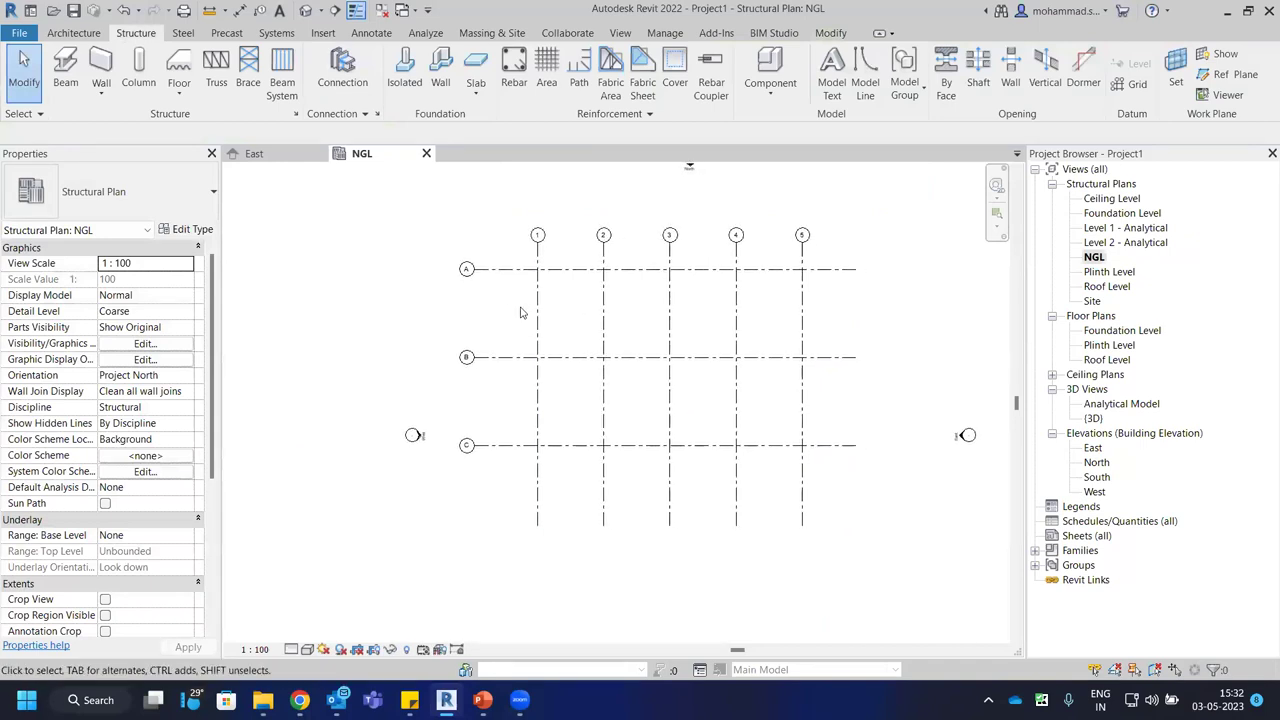
middle_click_drag(506, 262, 445, 276)
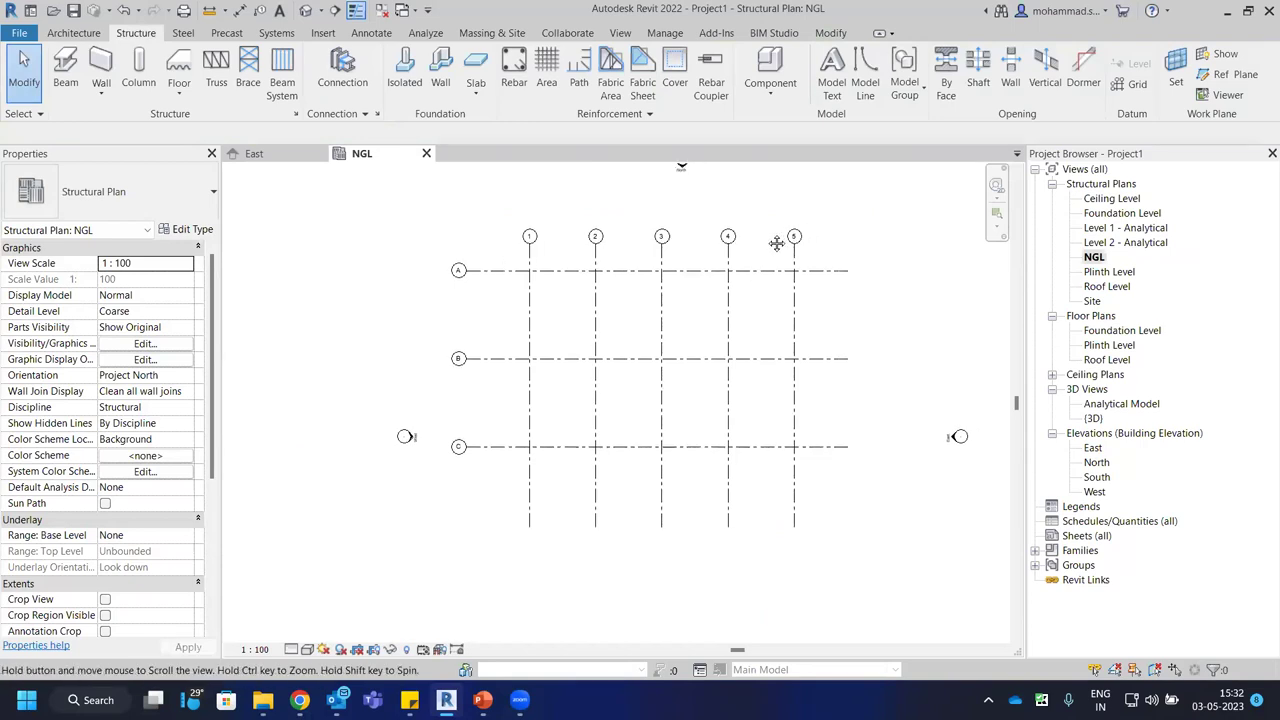
Open and close the Roof, Plinth and Ceiling Level plans, then orbit the default 3D view.
double_click(1103, 287)
left_click(1106, 278)
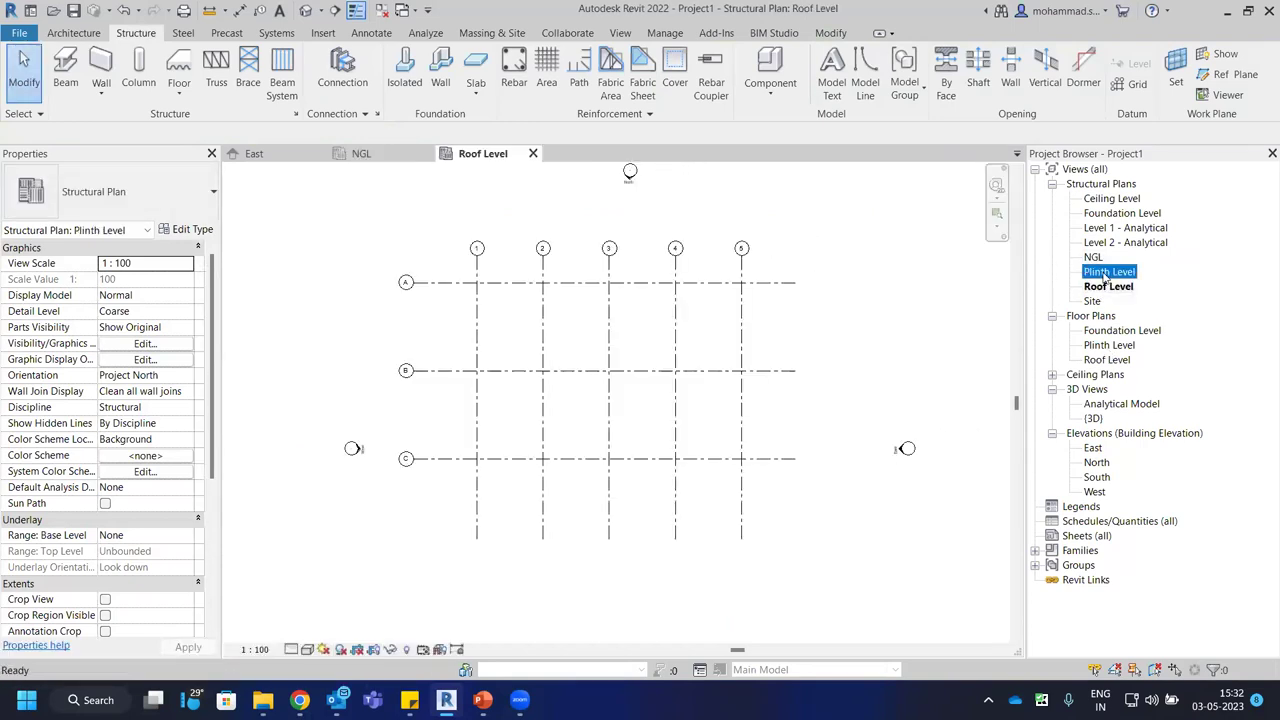
double_click(1110, 198)
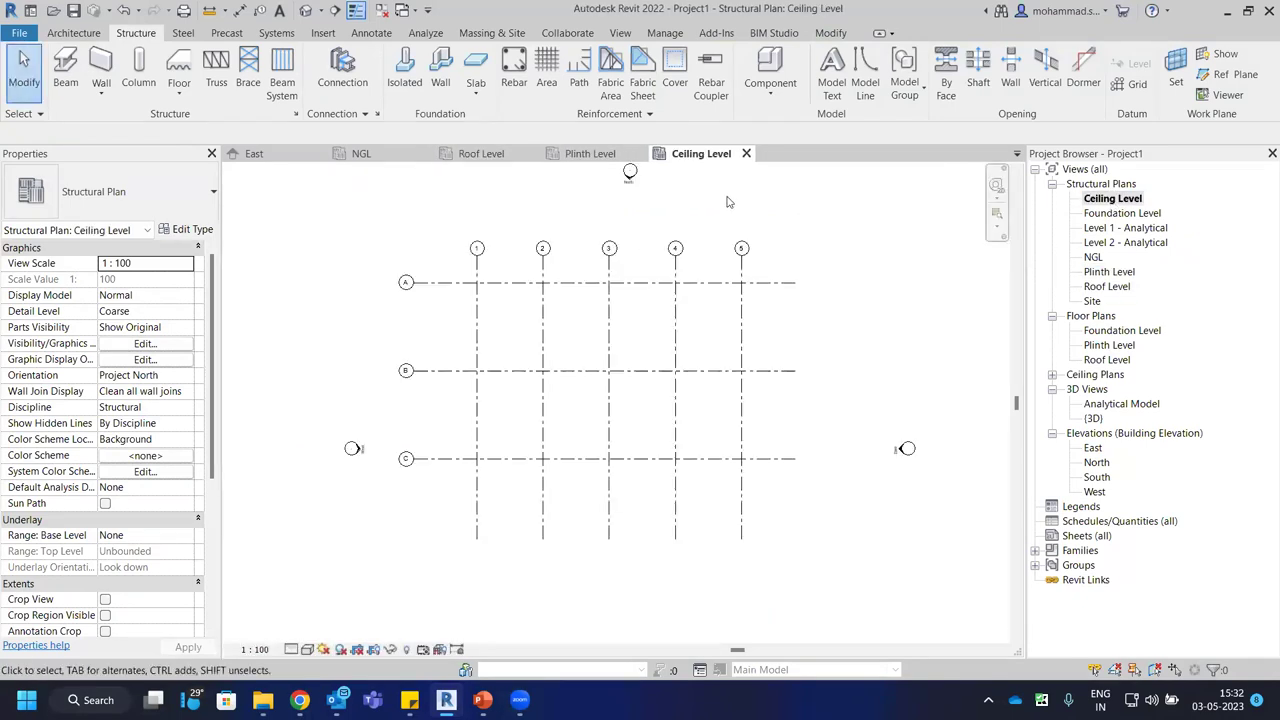
left_click(746, 153)
left_click(641, 153)
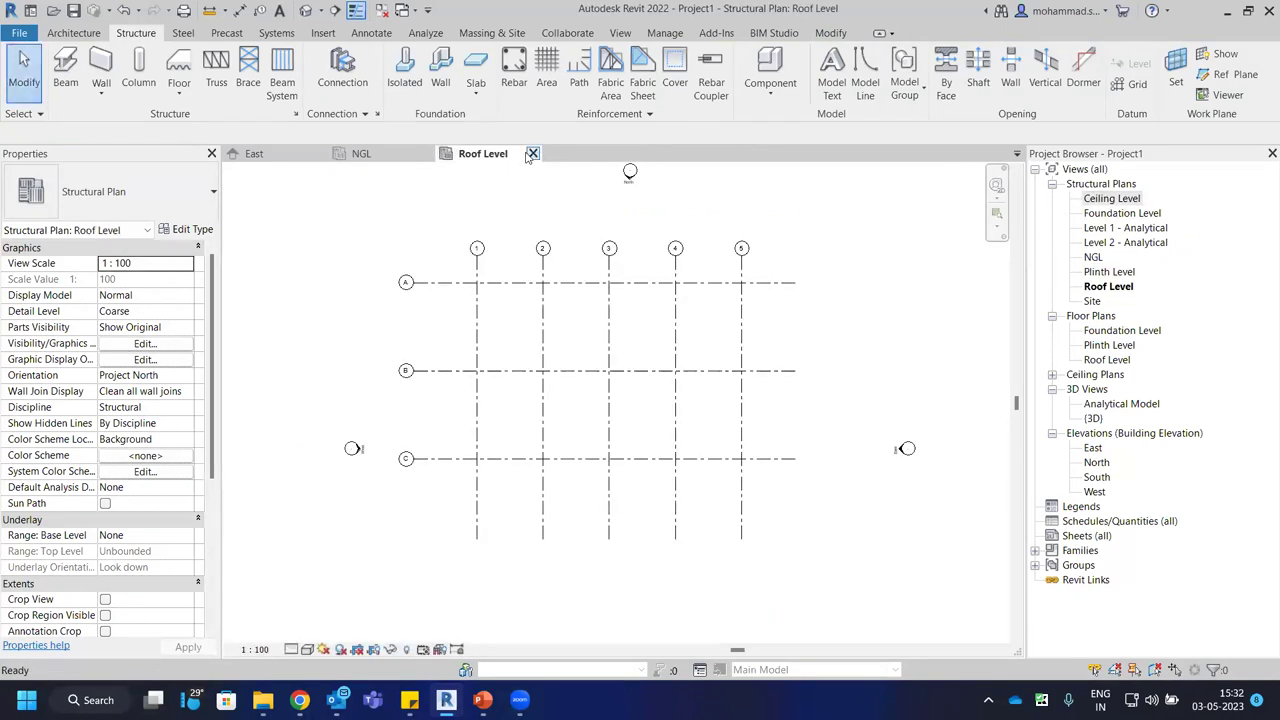
left_click(533, 153)
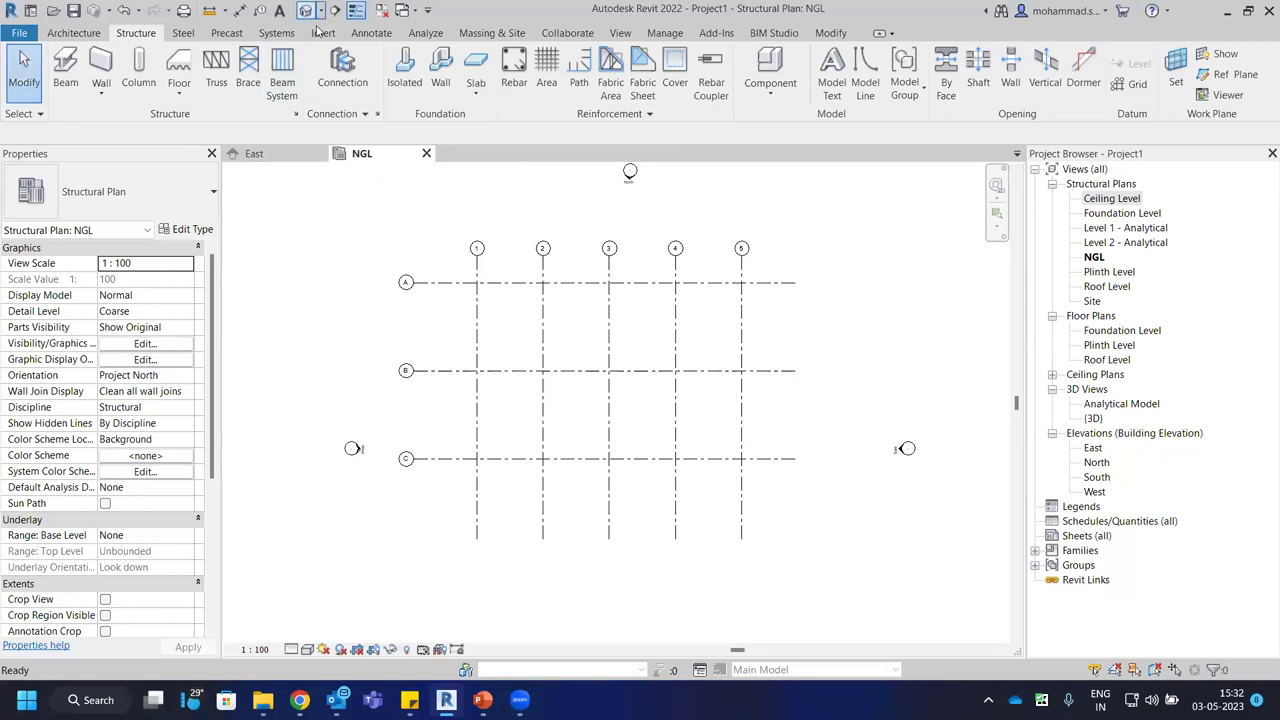
left_click(305, 10)
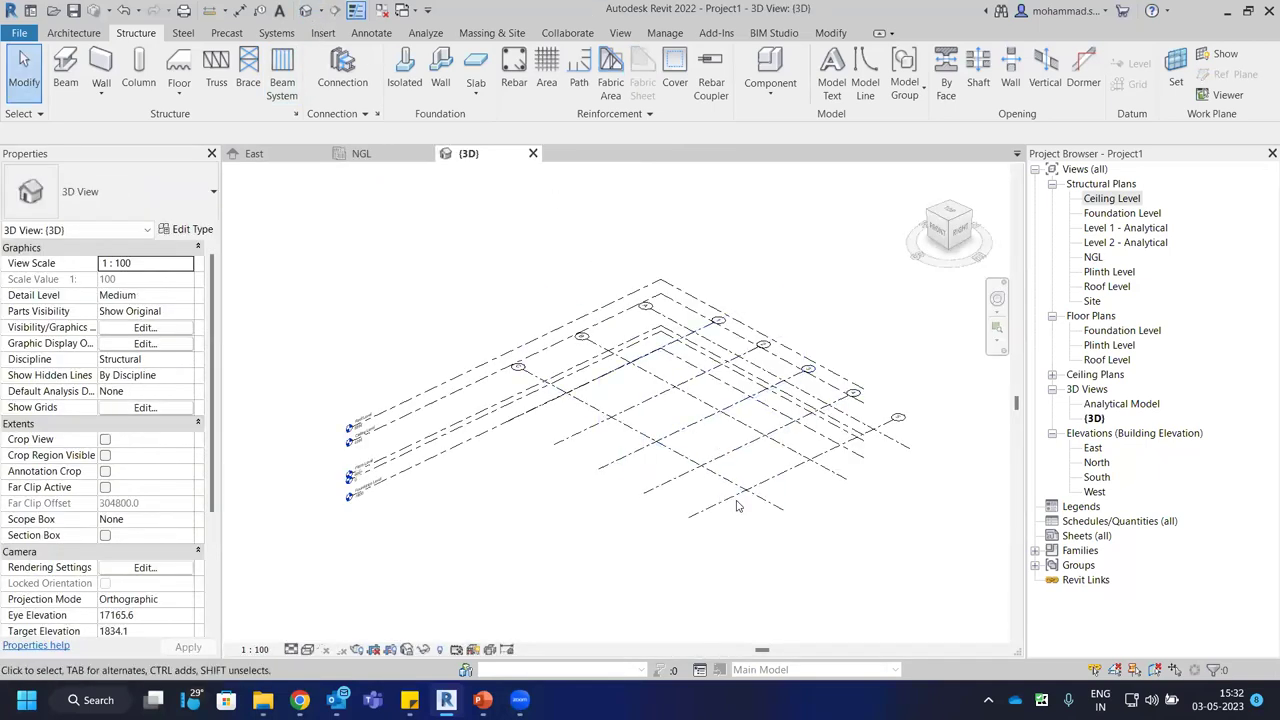
middle_click_drag(565, 395, 800, 282, "shift")
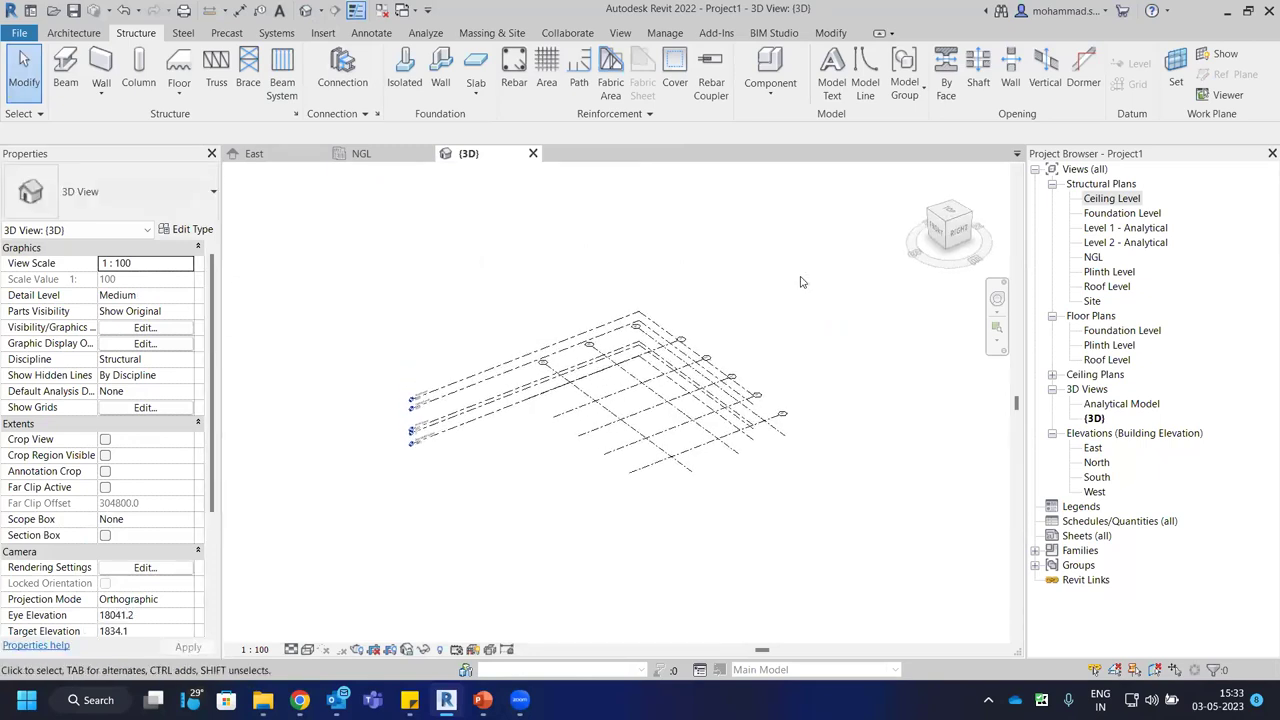
Open Visibility/Graphics with VG, view Annotation Categories, and close it unchanged.
key("v")
key("g")
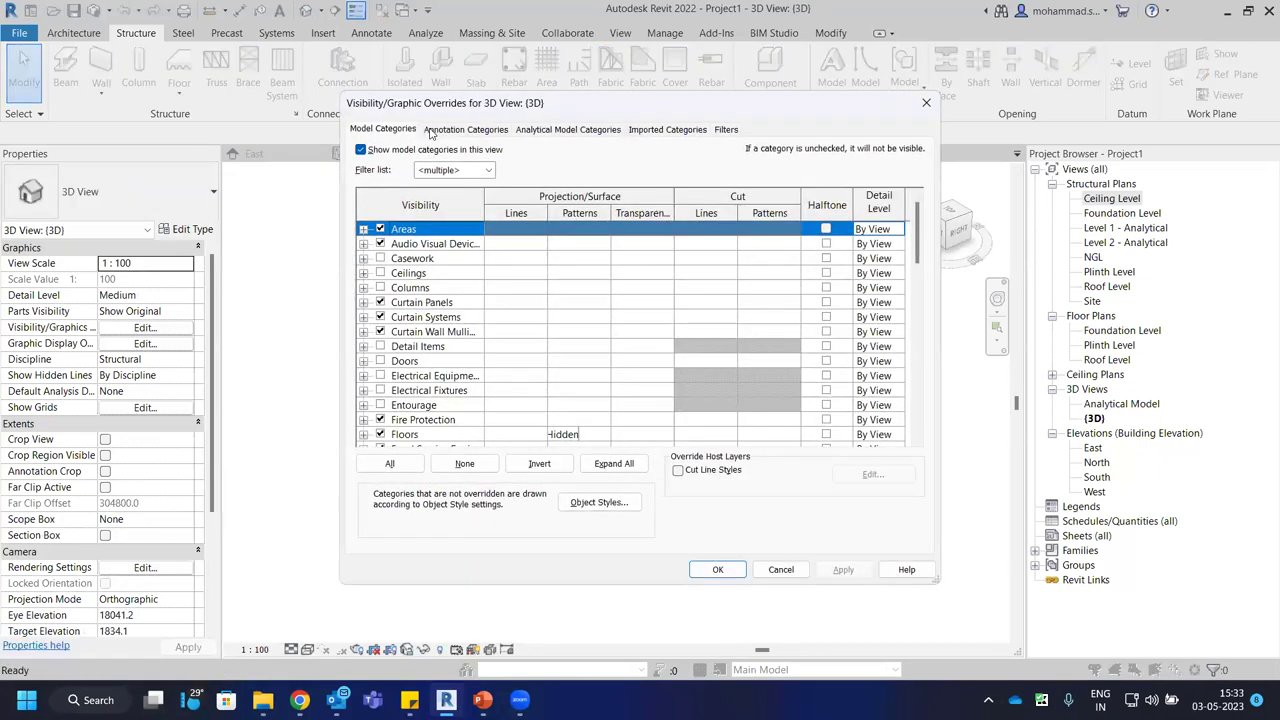
left_click(432, 131)
left_click(926, 103)
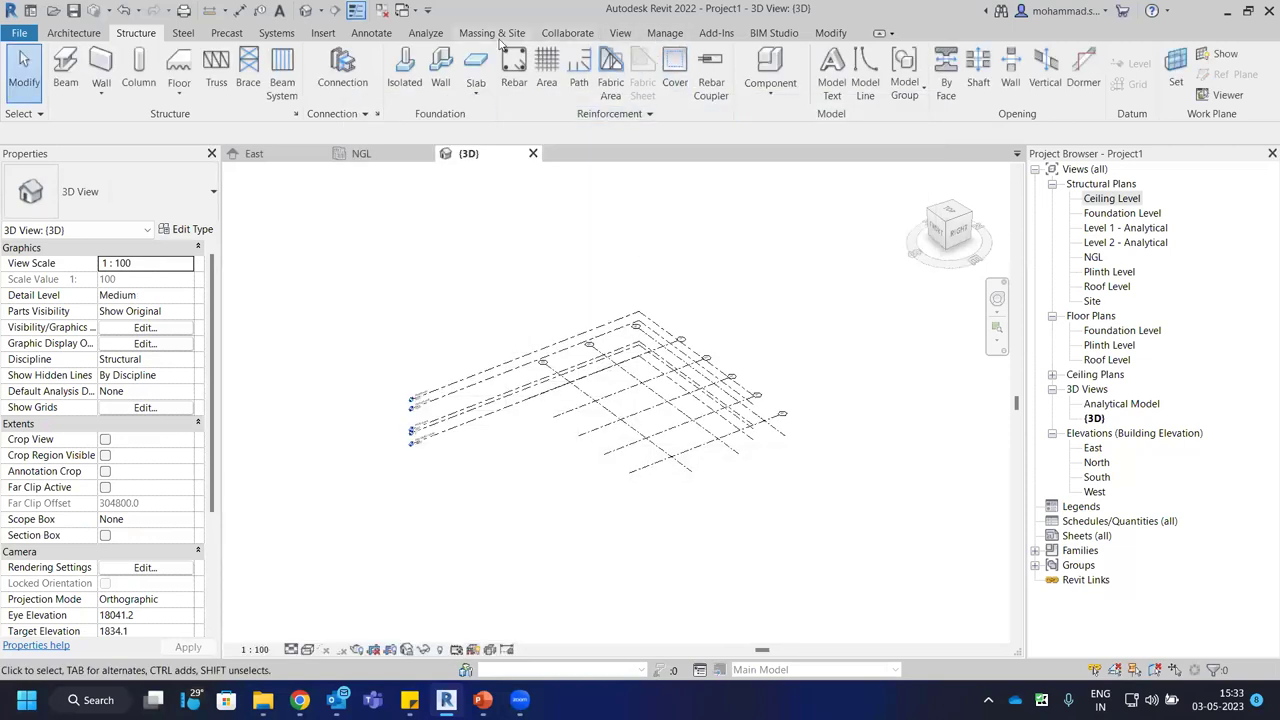
Reopen Visibility/Graphics from the View tab and uncheck Grids under Annotation Categories, applying it.
left_click(624, 34)
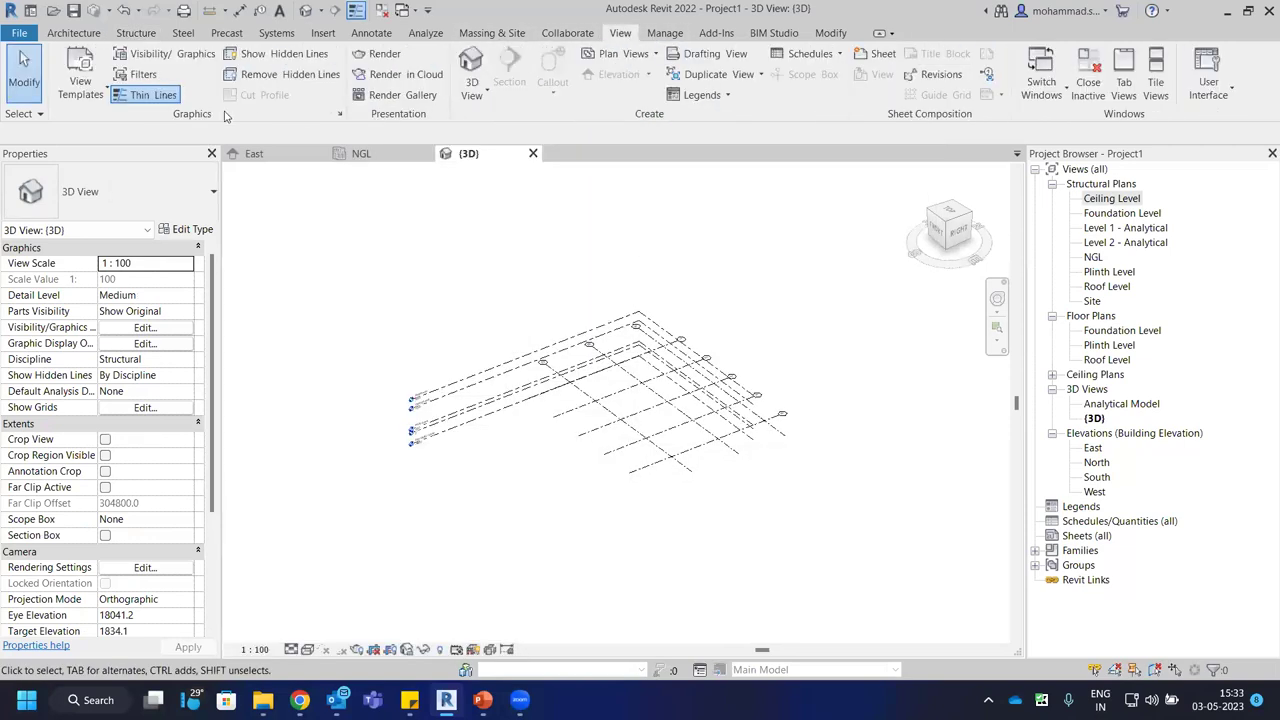
left_click(162, 55)
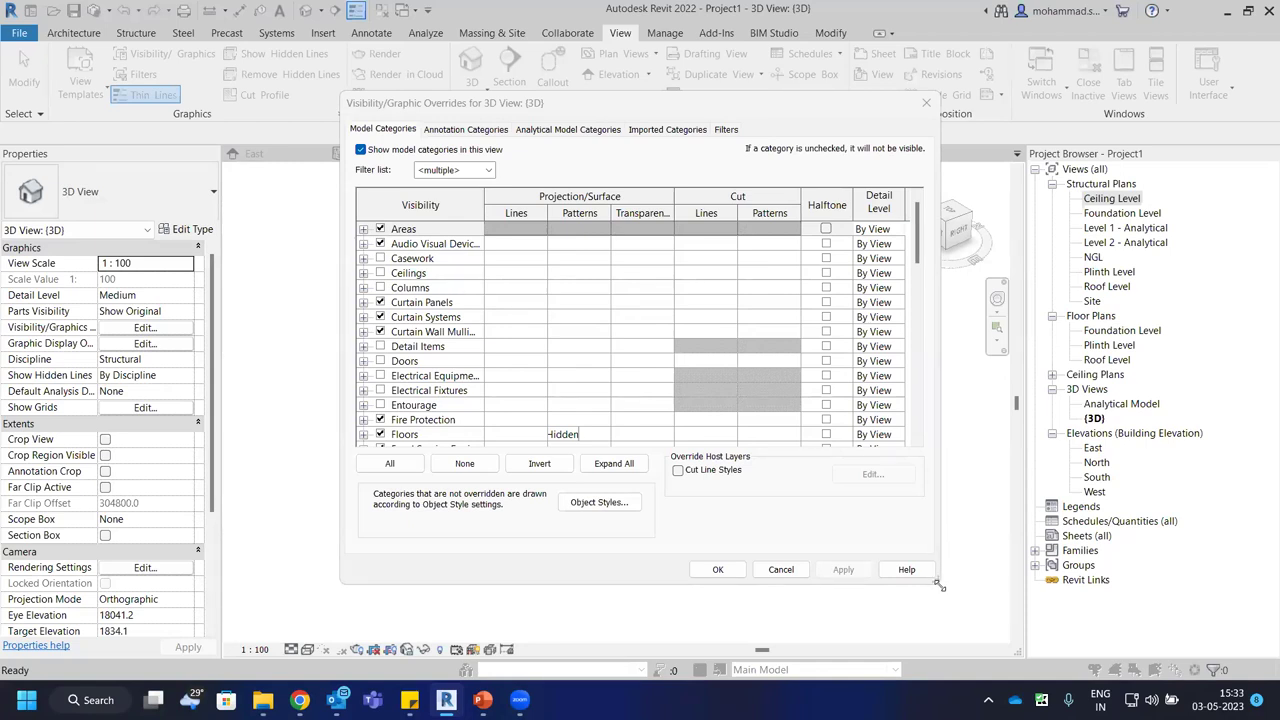
left_click_drag(998, 624, 997, 622)
left_click_drag(494, 202, 511, 199)
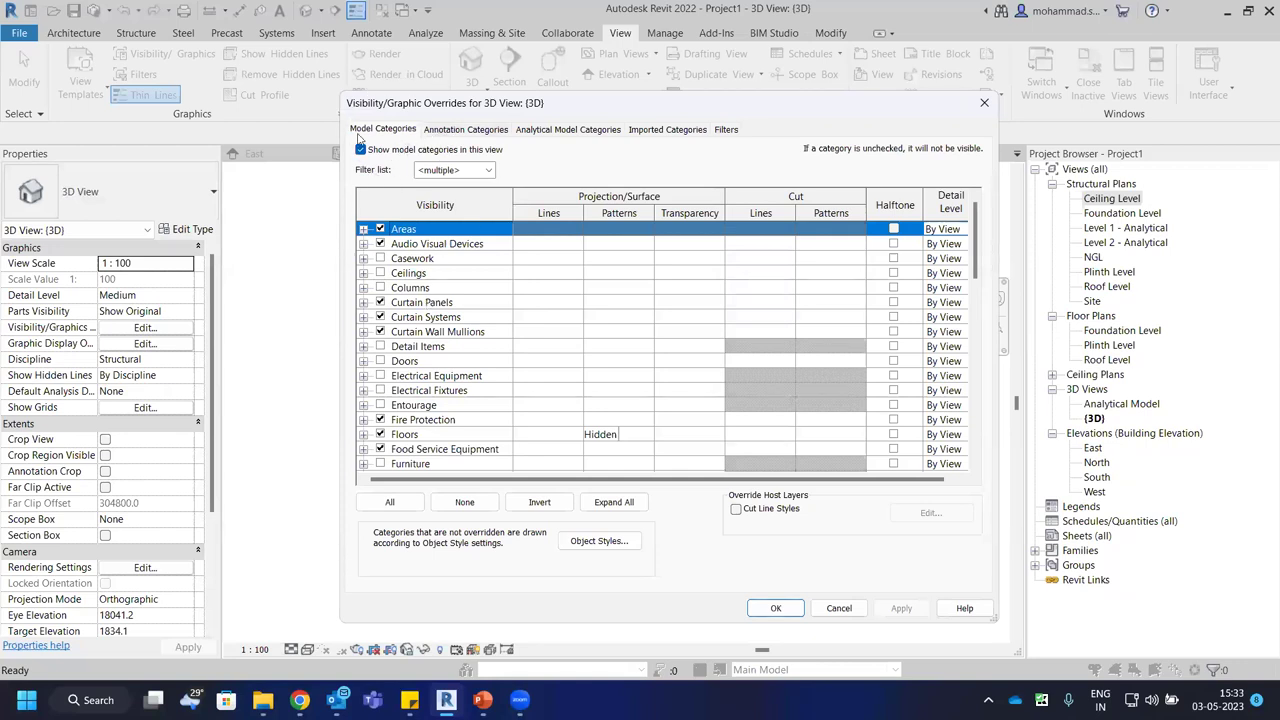
left_click(472, 129)
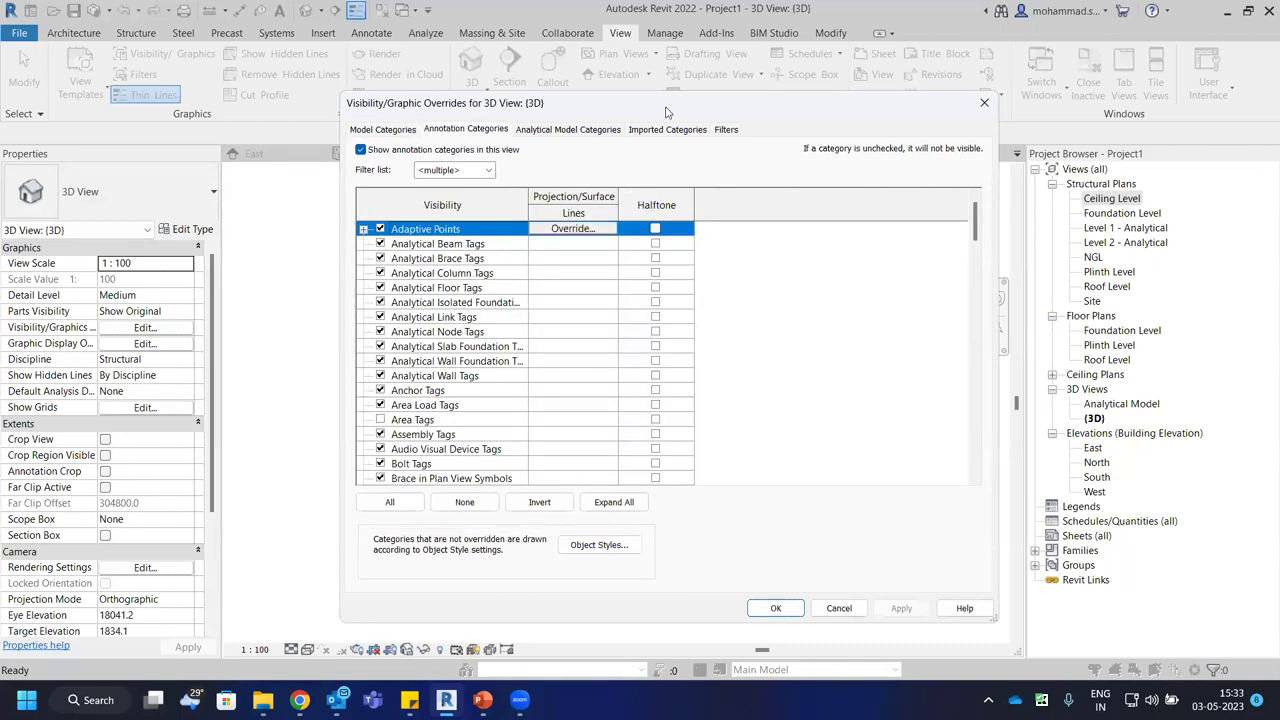
left_click_drag(667, 112, 702, 128)
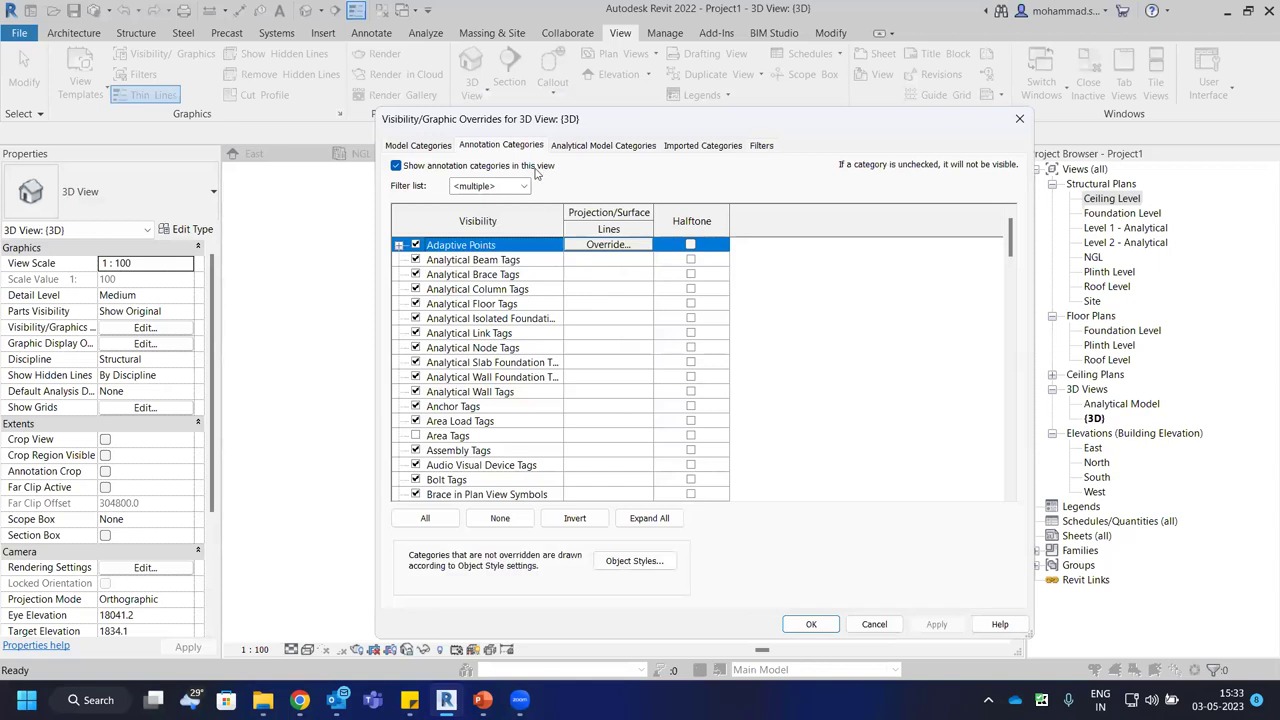
scroll(518, 391, "down", 8)
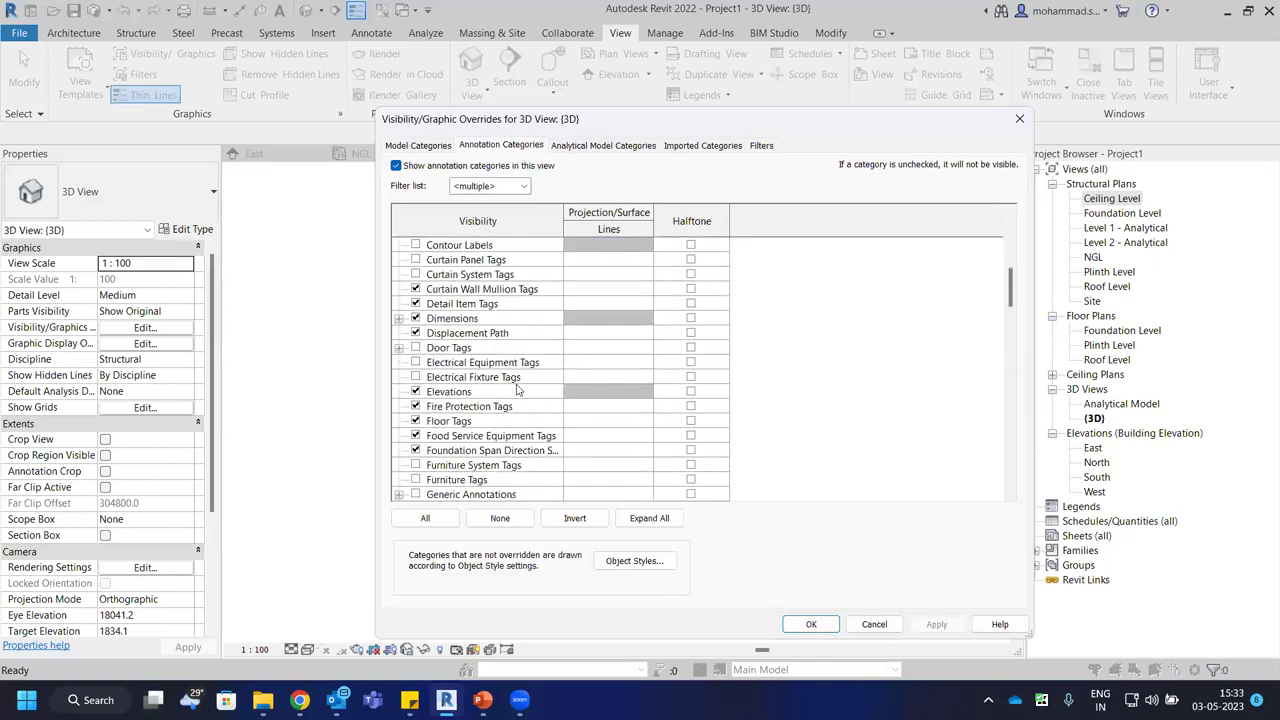
scroll(465, 352, "down", 4)
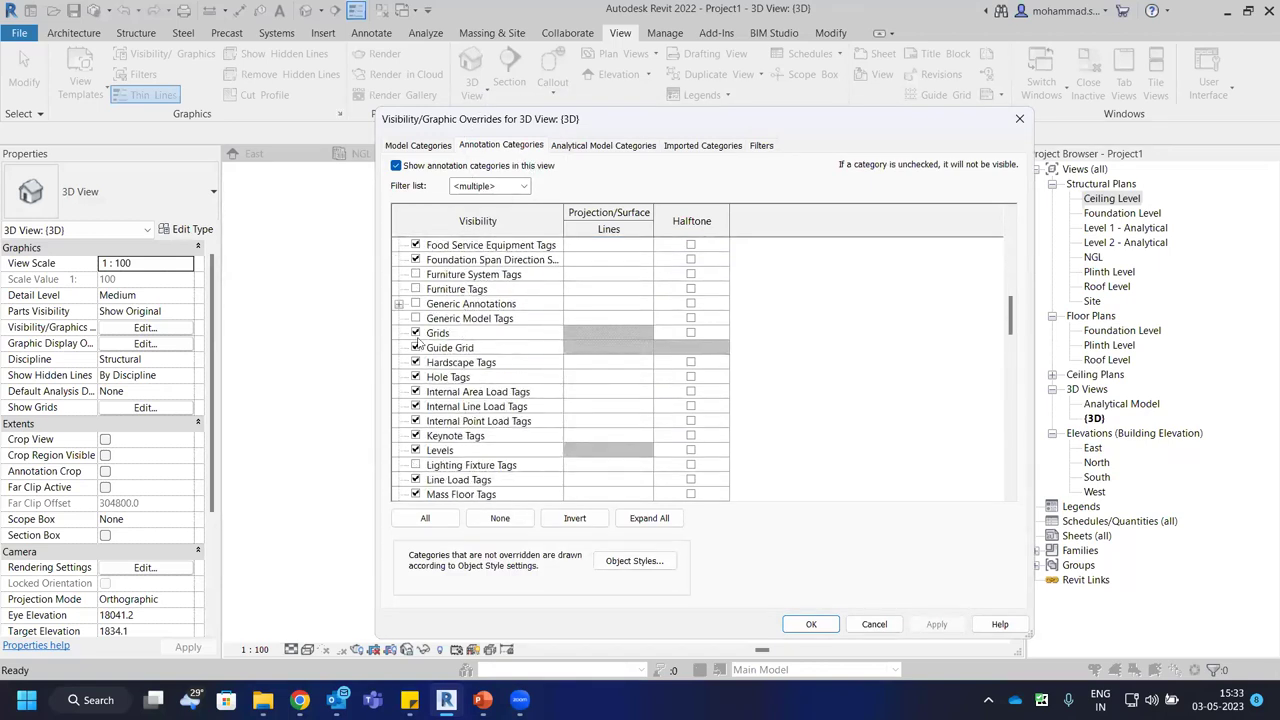
left_click(415, 333)
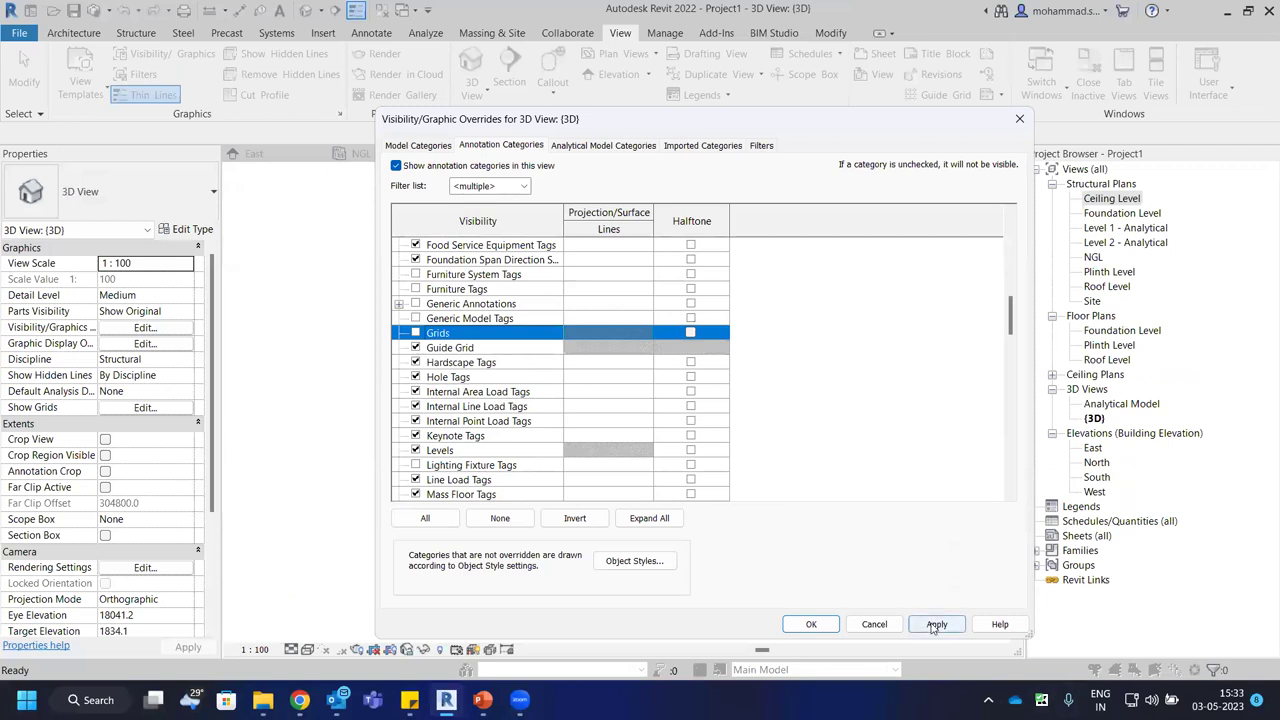
left_click(936, 624)
left_click(811, 624)
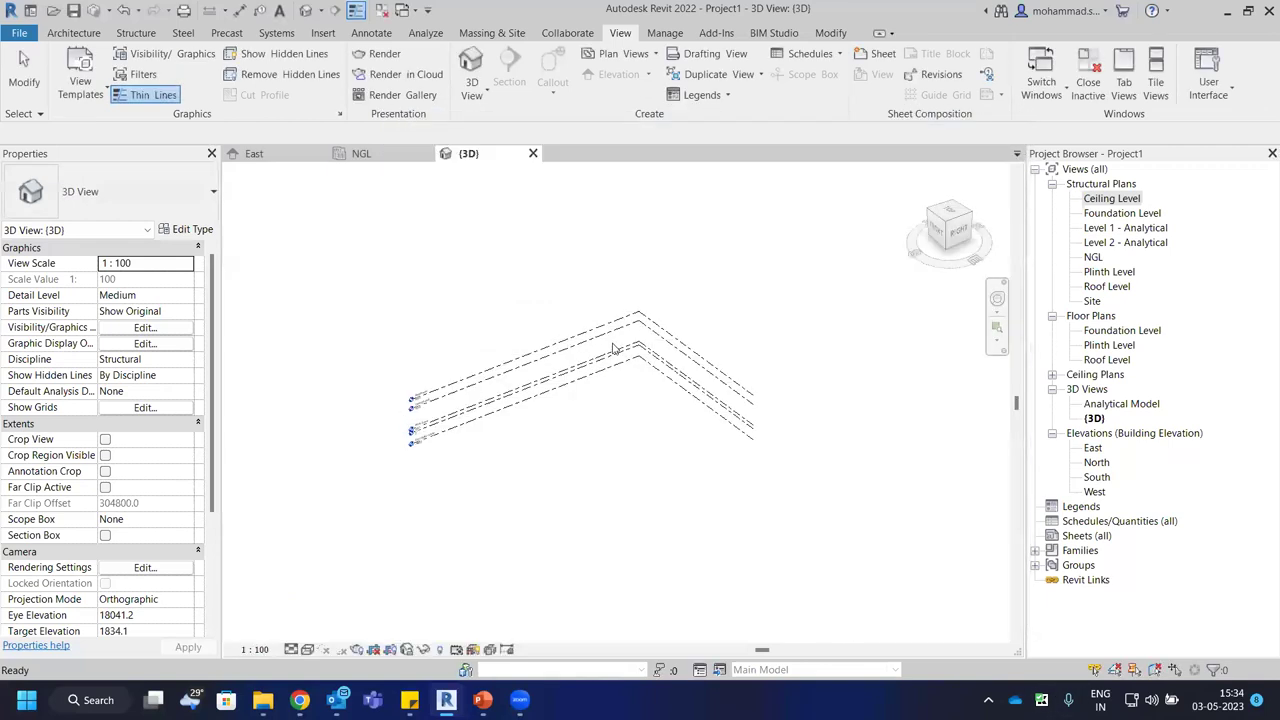
scroll(519, 353, "up", 2)
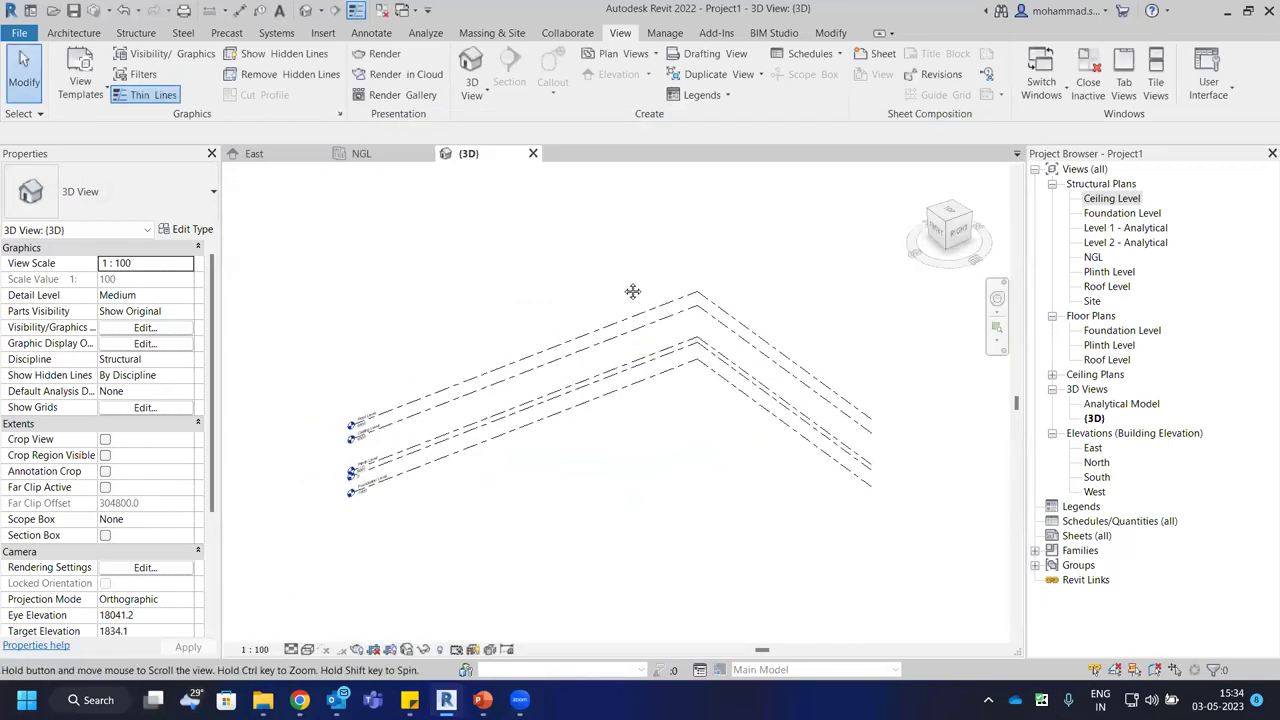
Open the Foundation Level structural plan from the Project Browser.
left_click(362, 154)
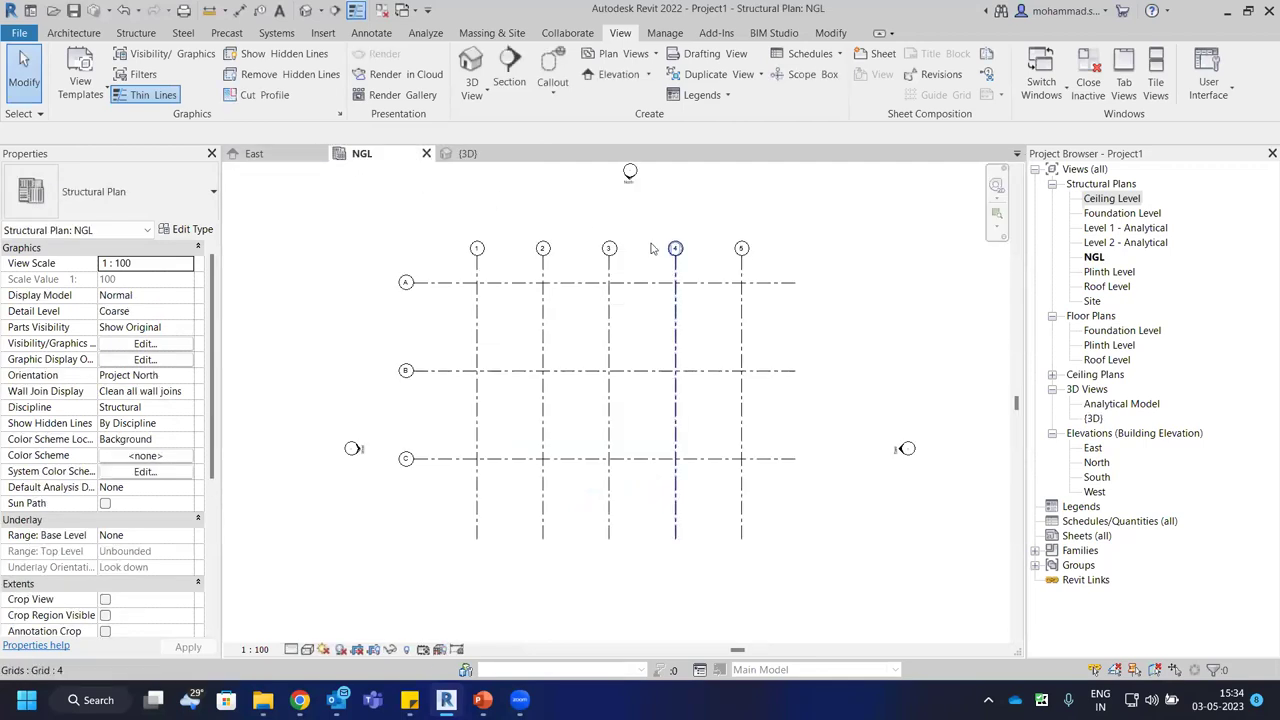
scroll(500, 262, "up", 3)
scroll(497, 415, "down", 3)
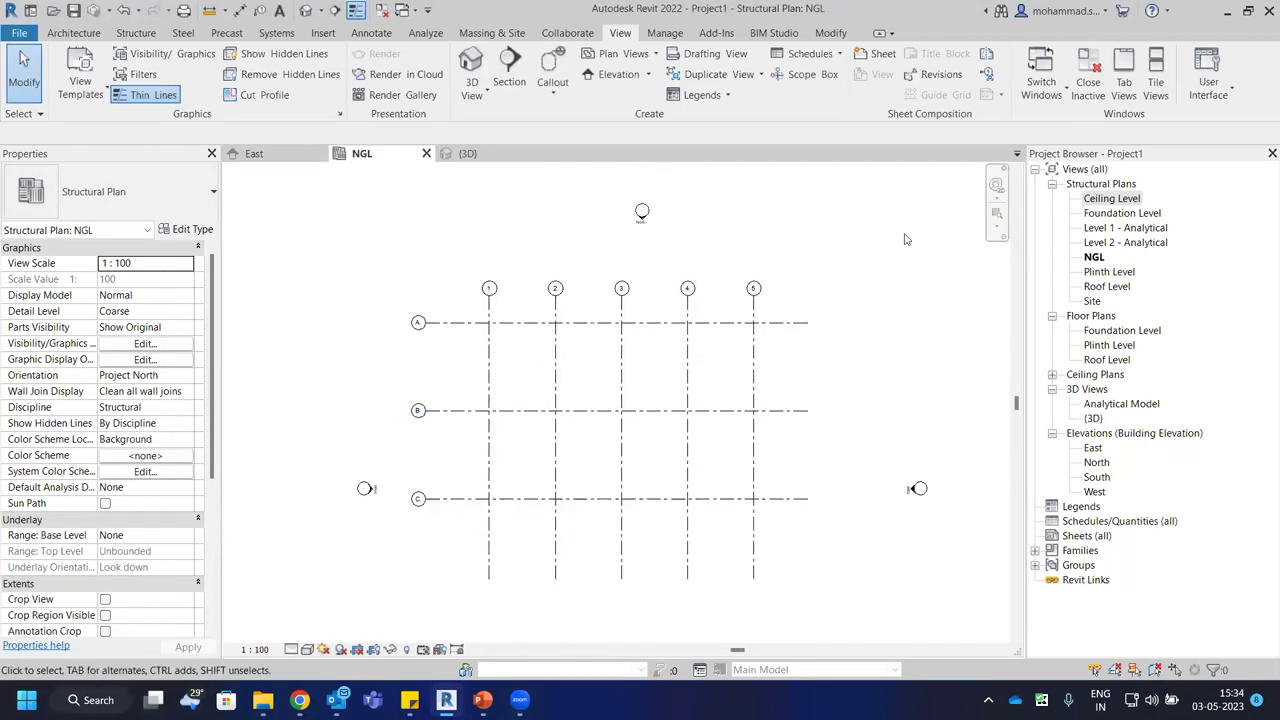
double_click(1122, 213)
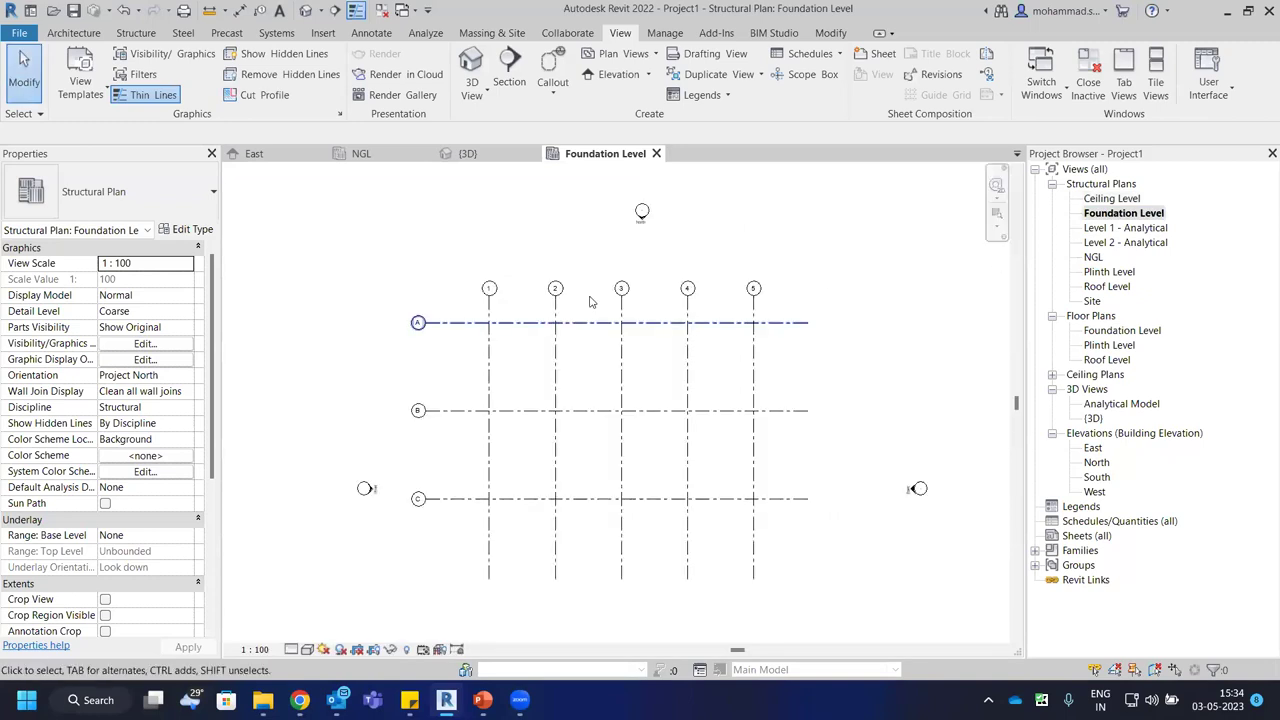
Raise the grid heads via grid 1 and shorten the lower grid ends via grid 5.
left_click(466, 290)
left_click_drag(464, 296, 464, 243)
scroll(566, 233, "down", 2)
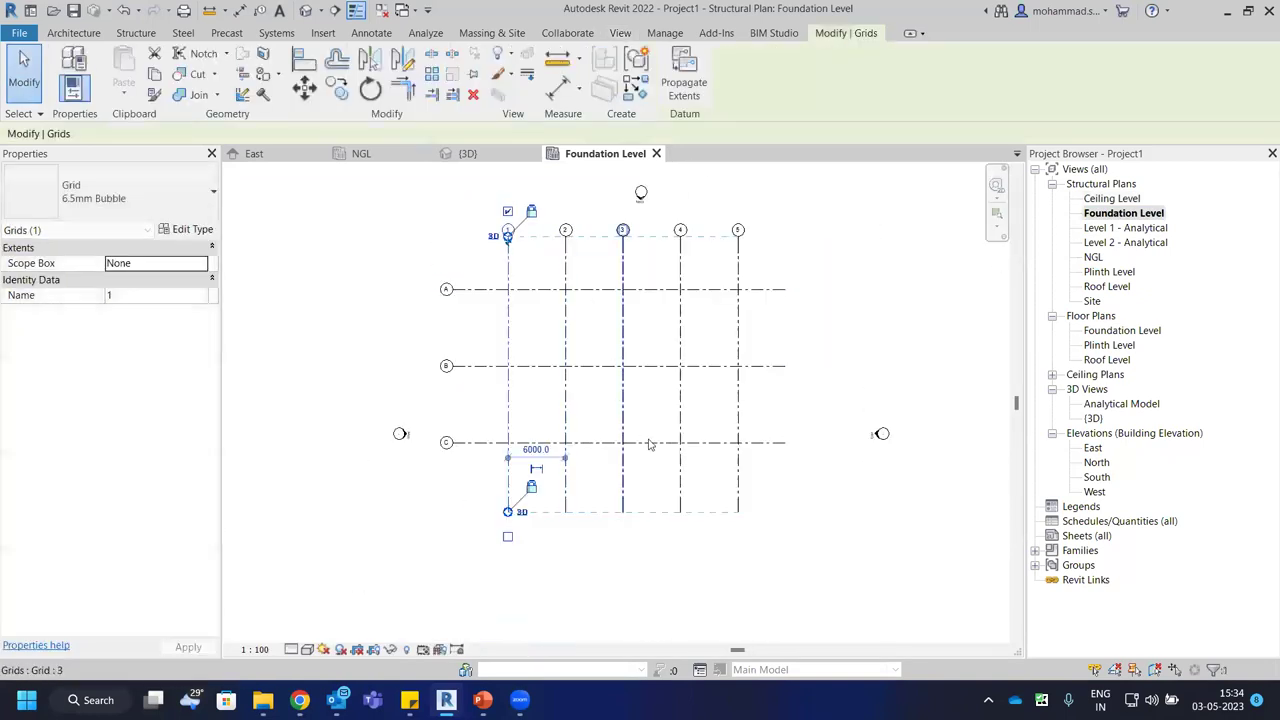
left_click(739, 505)
left_click_drag(741, 516, 740, 497)
left_click(786, 423)
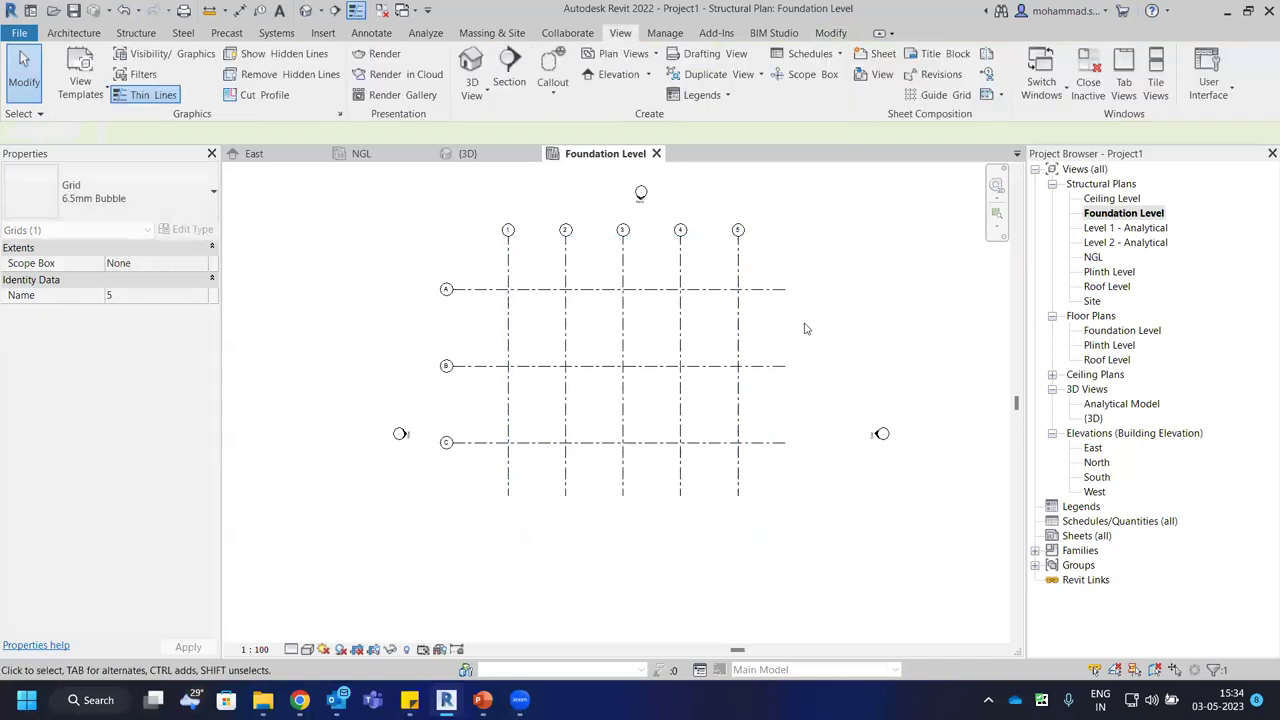
scroll(692, 265, "up", 2)
scroll(528, 317, "up", 2)
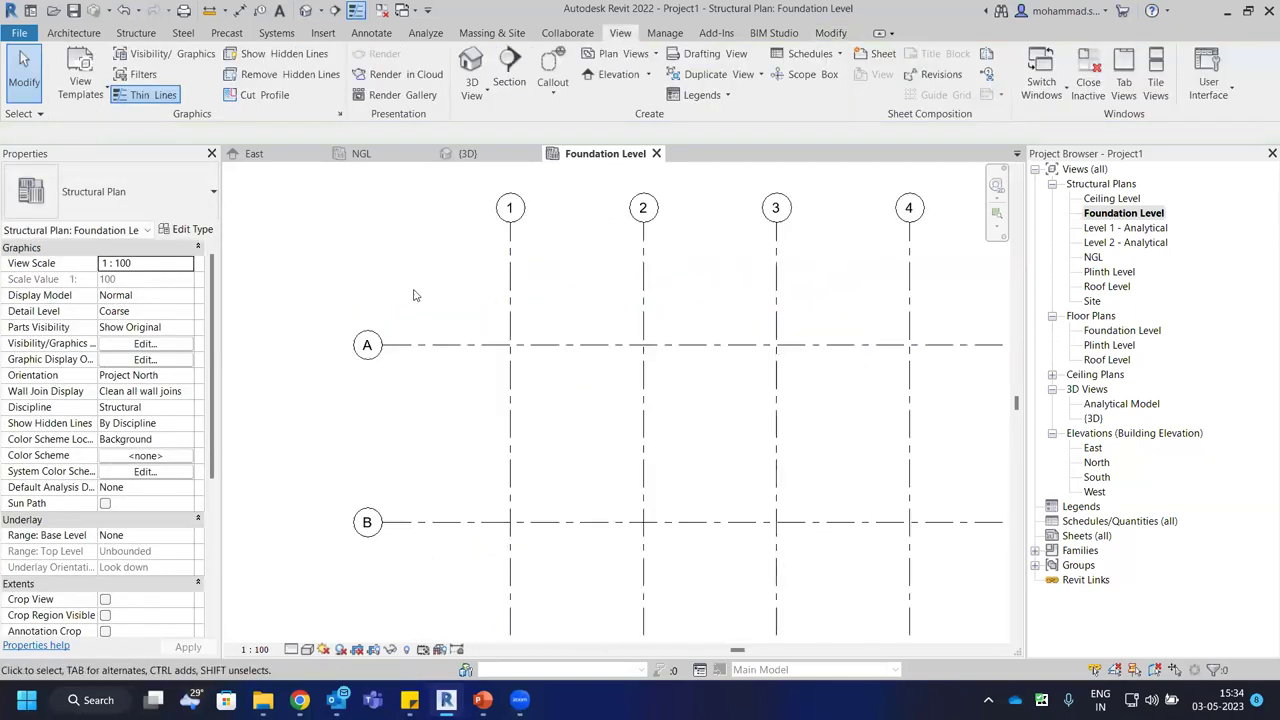
left_click(131, 33)
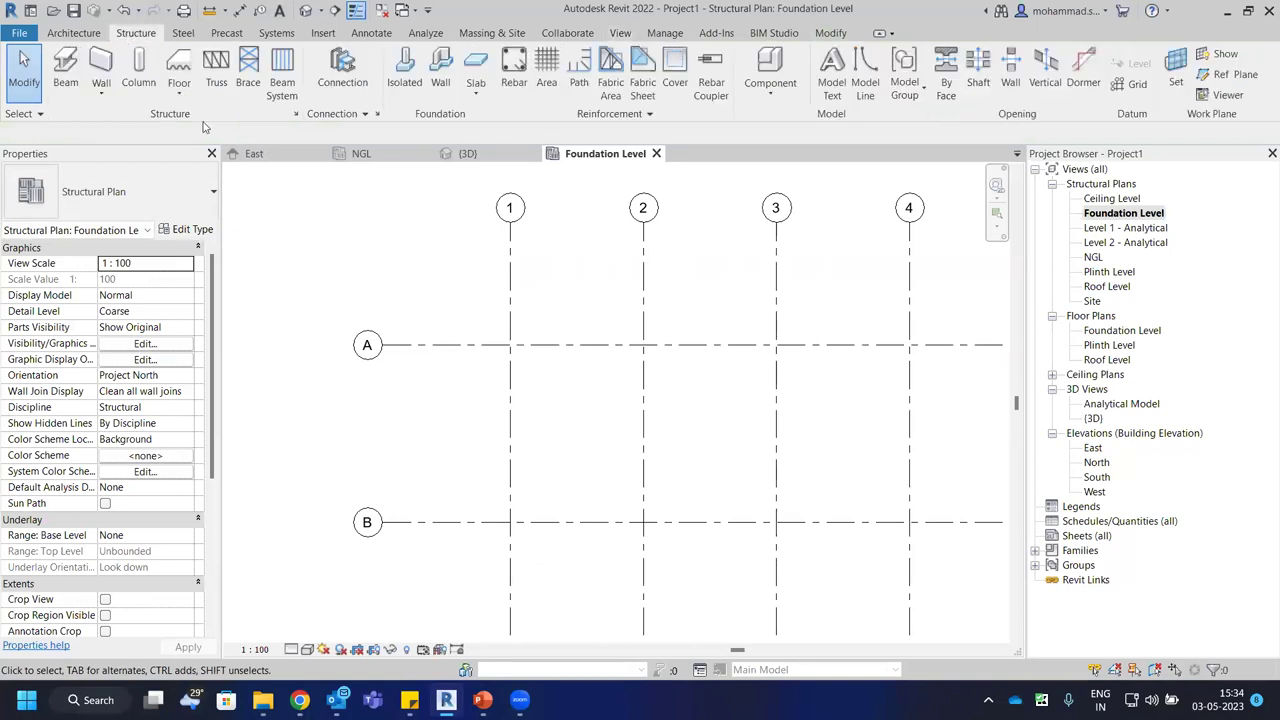
Start isolated footing placement with the 2400 x 1800 x 450mm type and open its type properties.
left_click(413, 90)
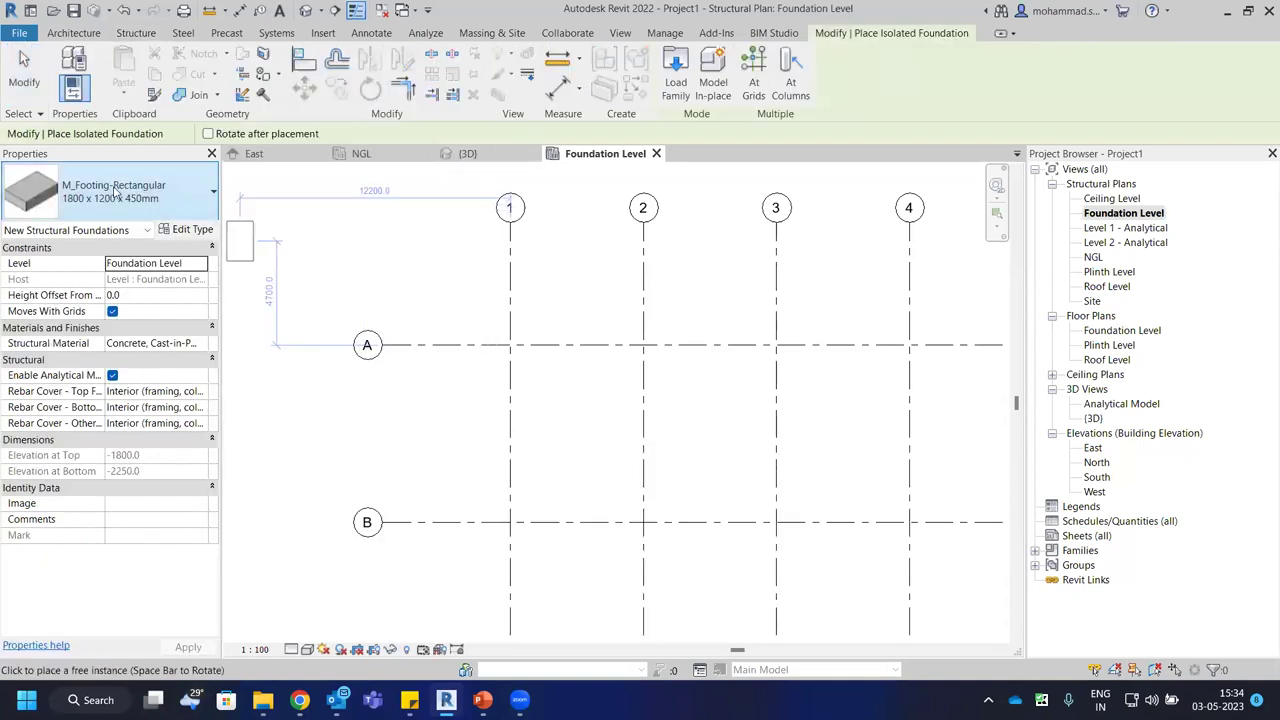
left_click(115, 193)
left_click(82, 304)
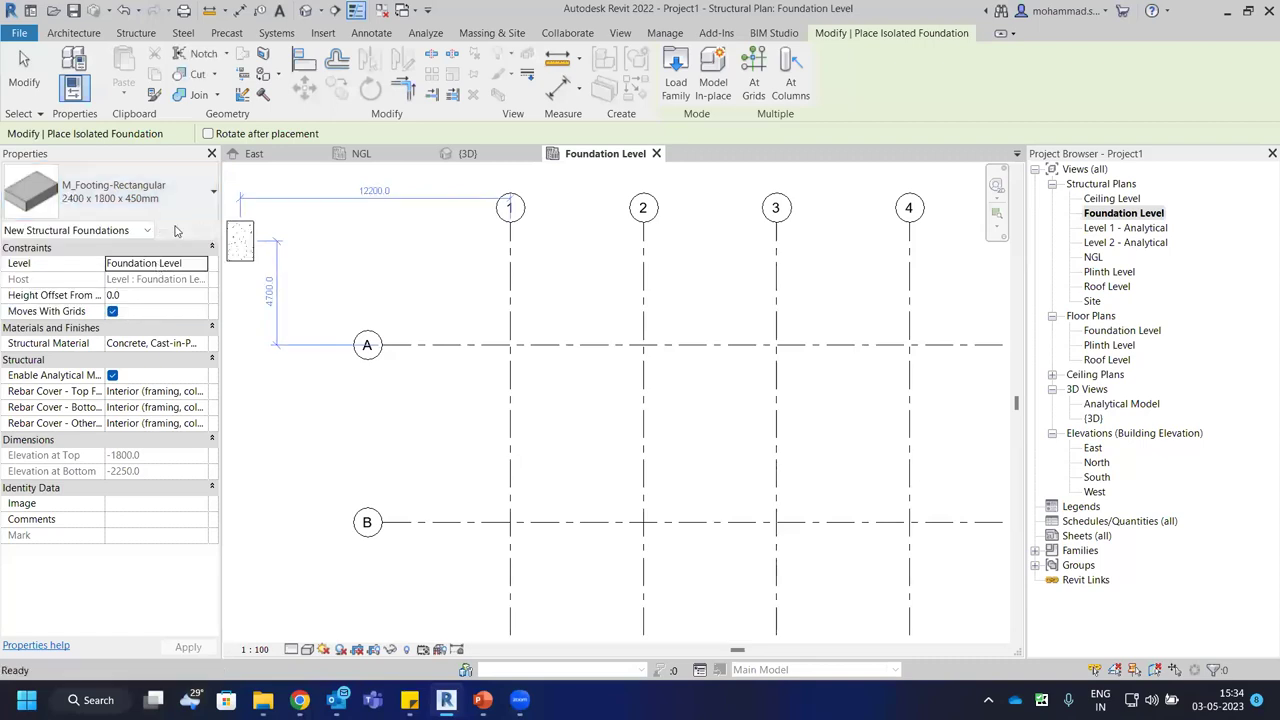
left_click(186, 229)
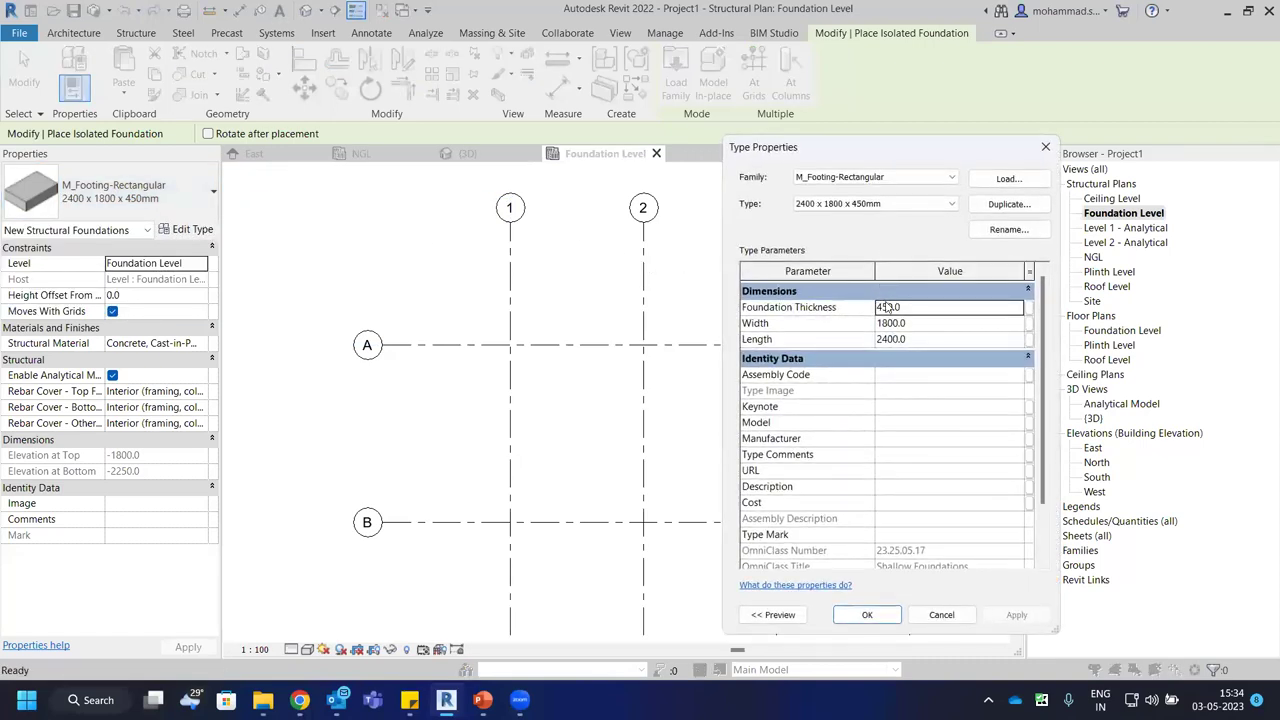
left_click(1008, 204)
left_click(993, 344)
left_click(773, 614)
left_click_drag(1008, 152, 863, 150)
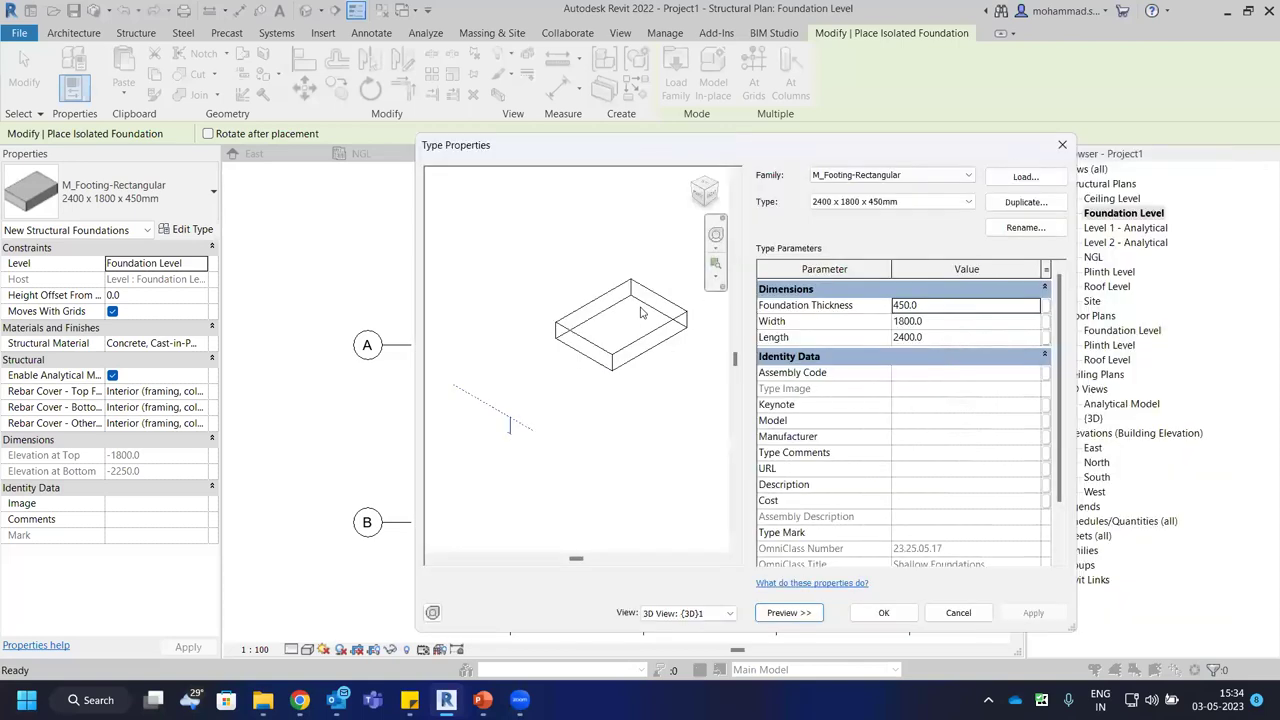
Duplicate it as a 2400 x 1800 x 600mm type with a 600 foundation thickness.
left_click(1022, 202)
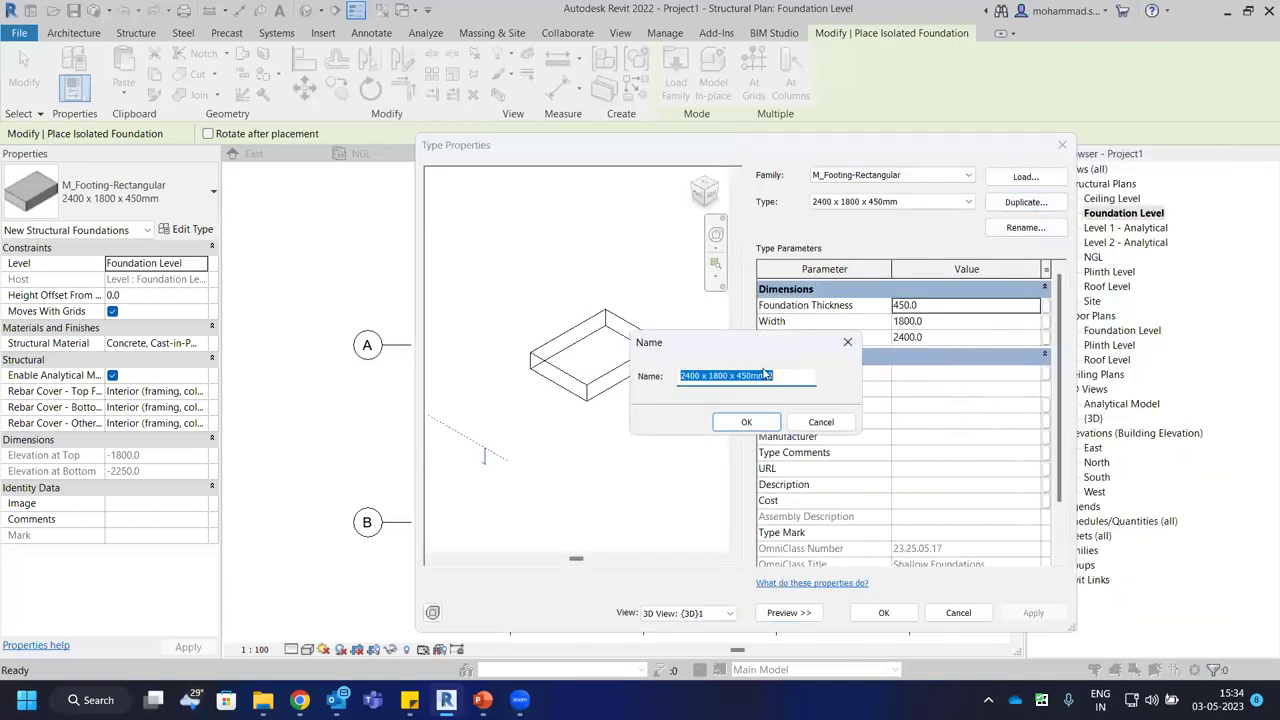
left_click(748, 376)
type("600")
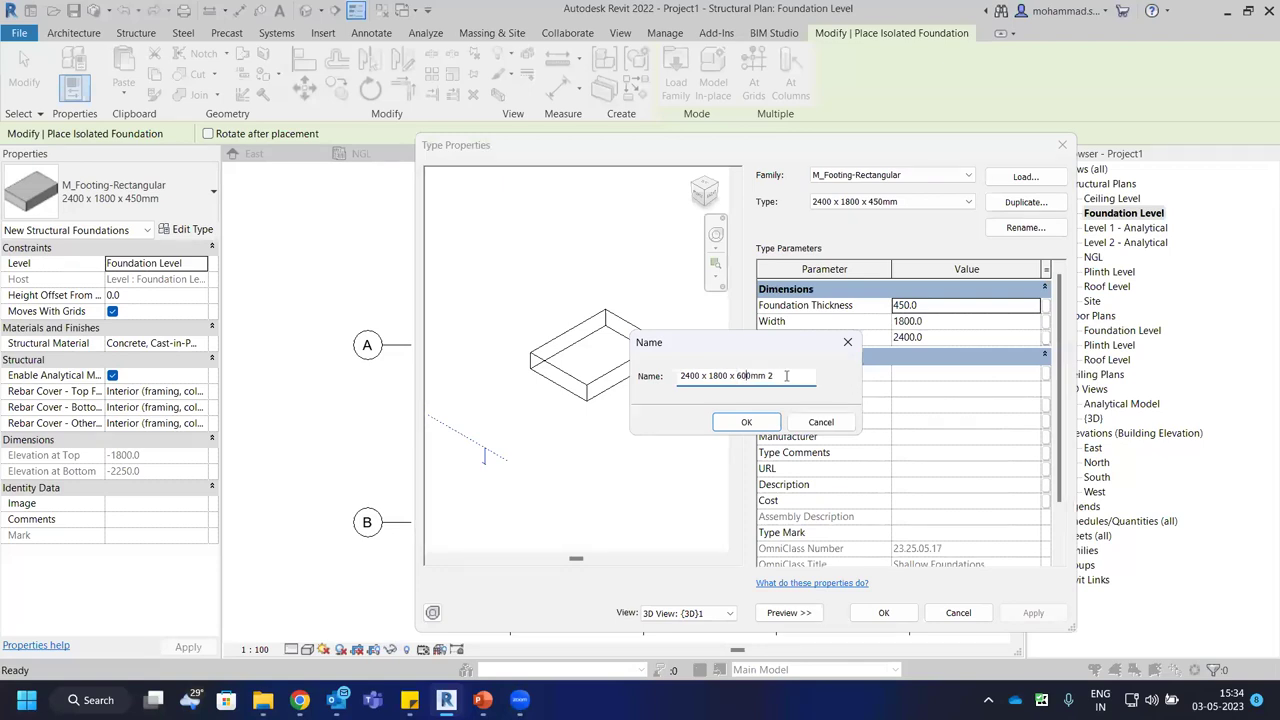
left_click(746, 422)
left_click(941, 305)
type("60")
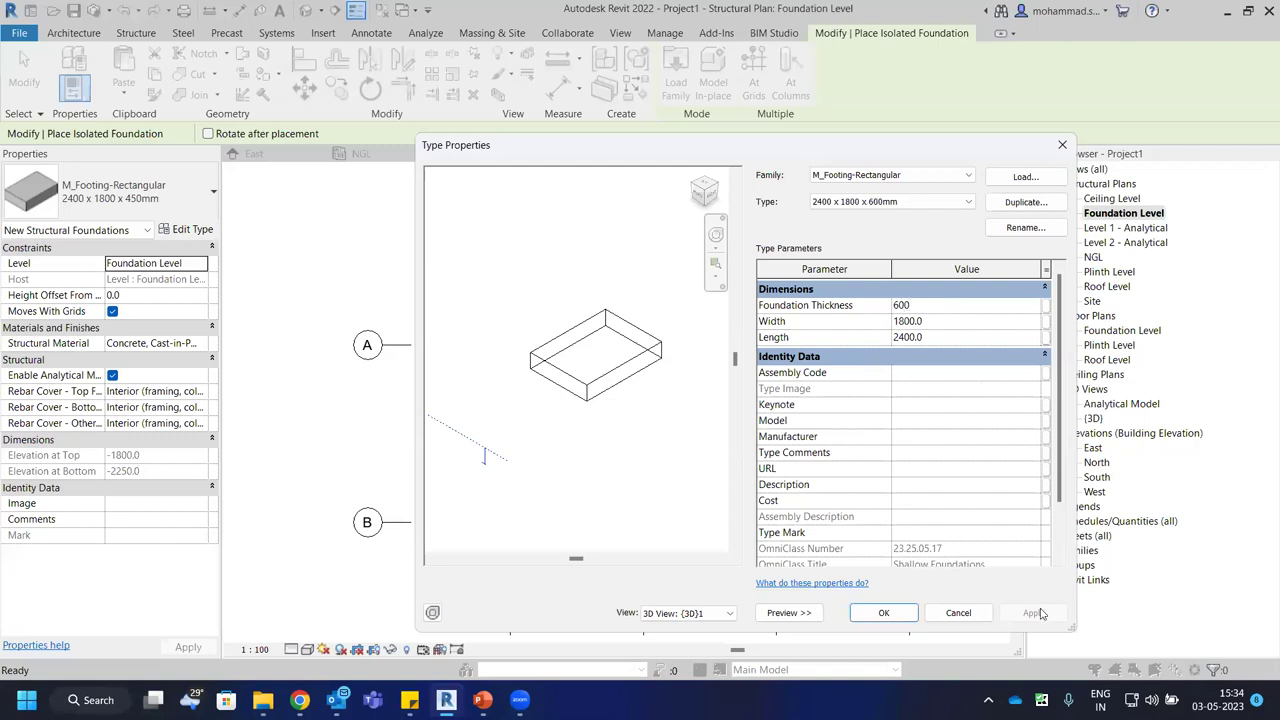
left_click(883, 614)
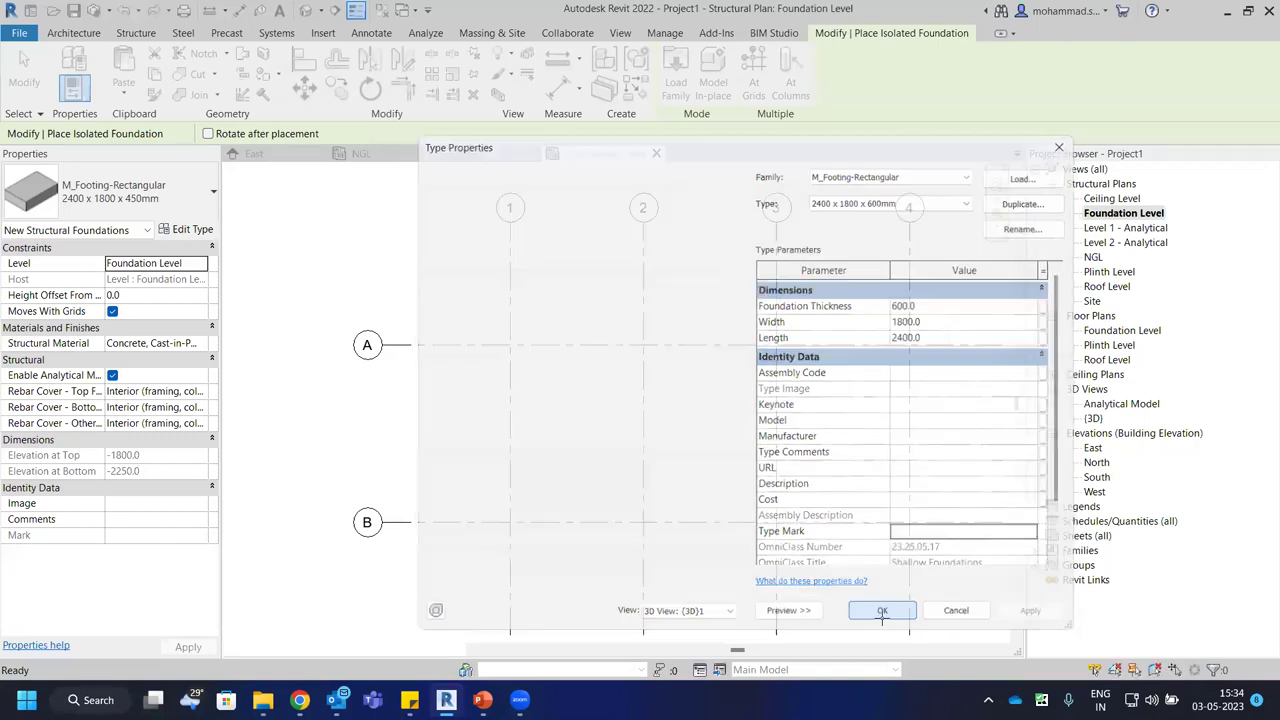
Rename the type to 3000 x 2000 x 600mm and set Width 2000 and Length 3000.
left_click(186, 229)
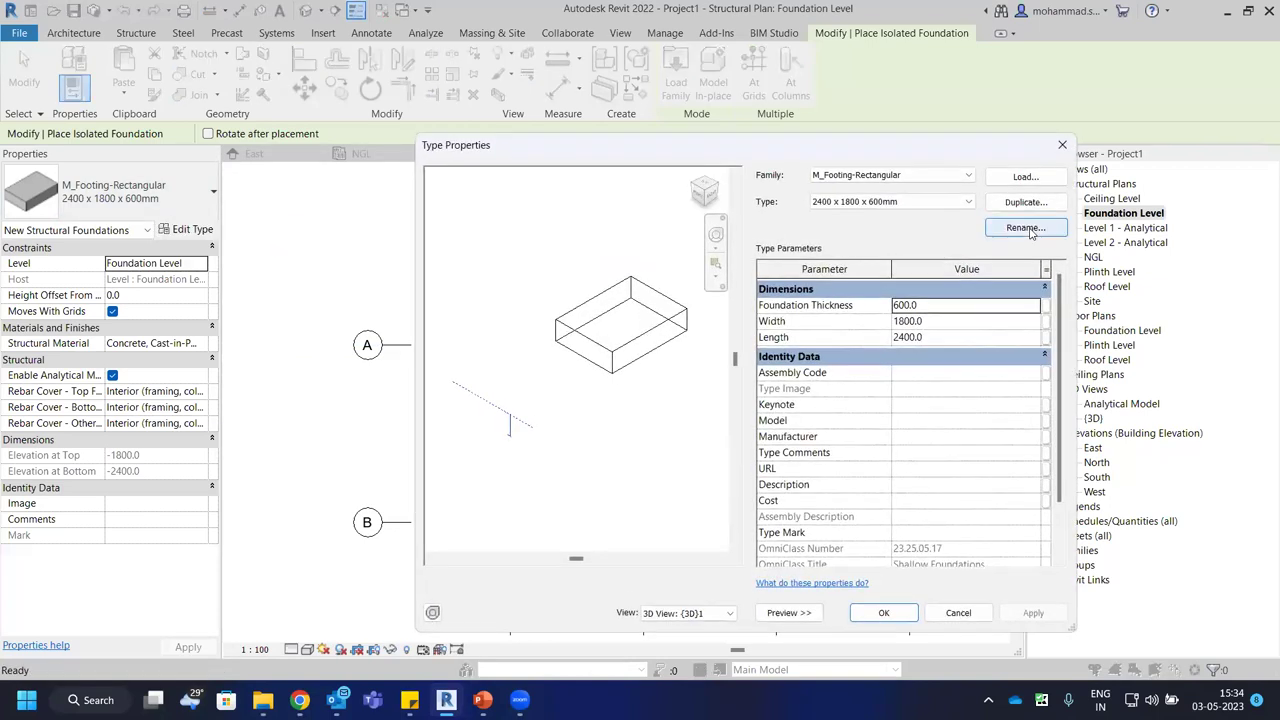
left_click(1025, 227)
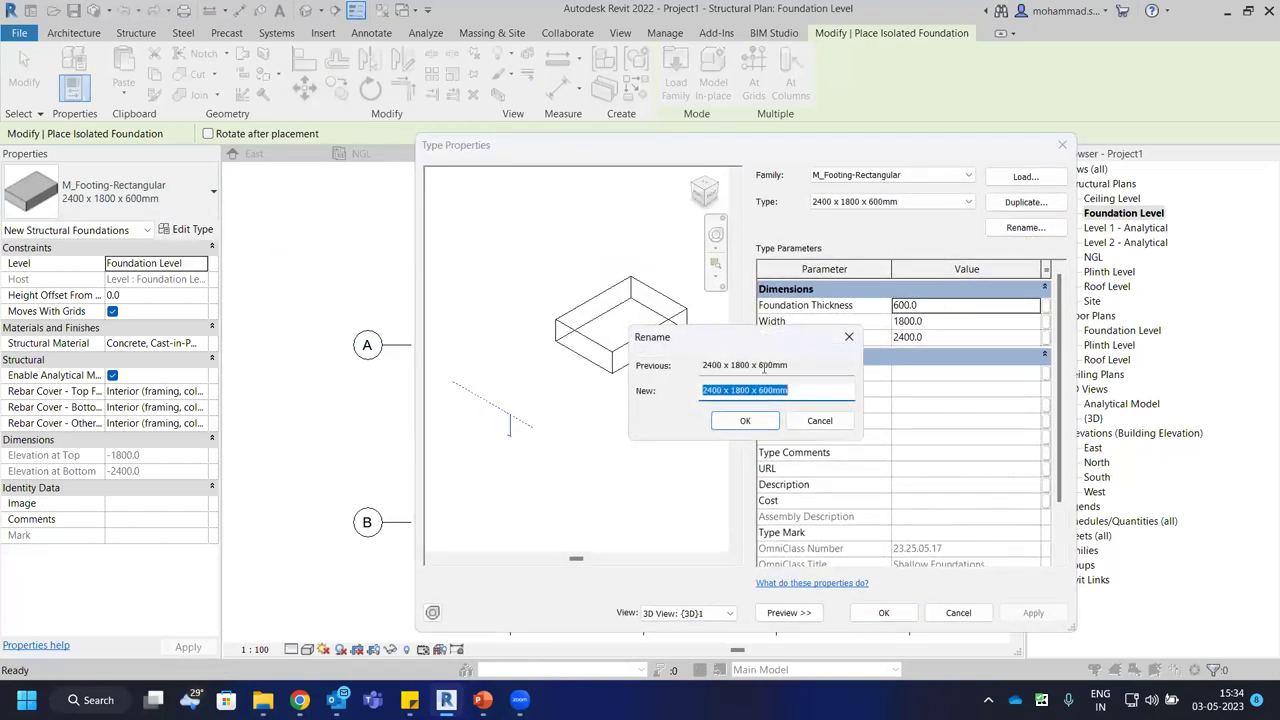
double_click(719, 391)
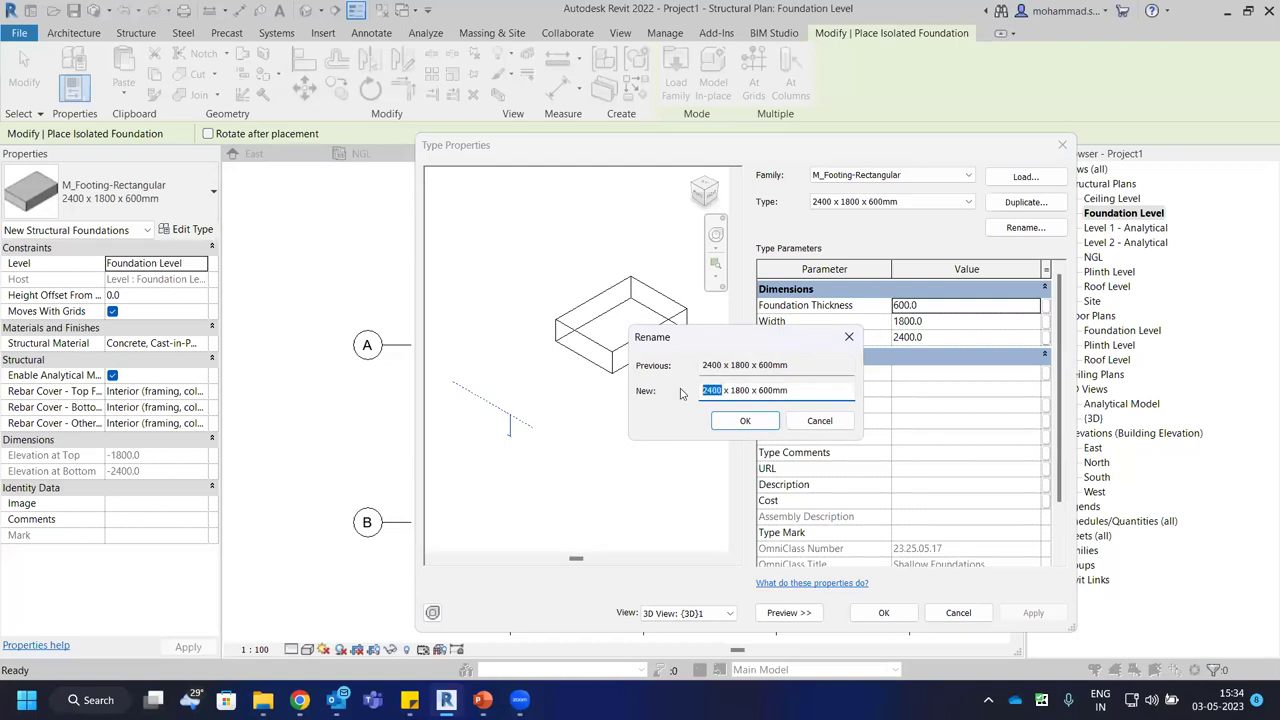
type("3000")
mouse_move(751, 390)
left_mouse_down()
mouse_move(715, 390)
mouse_move(735, 390)
left_mouse_up()
type("2000")
left_click(745, 420)
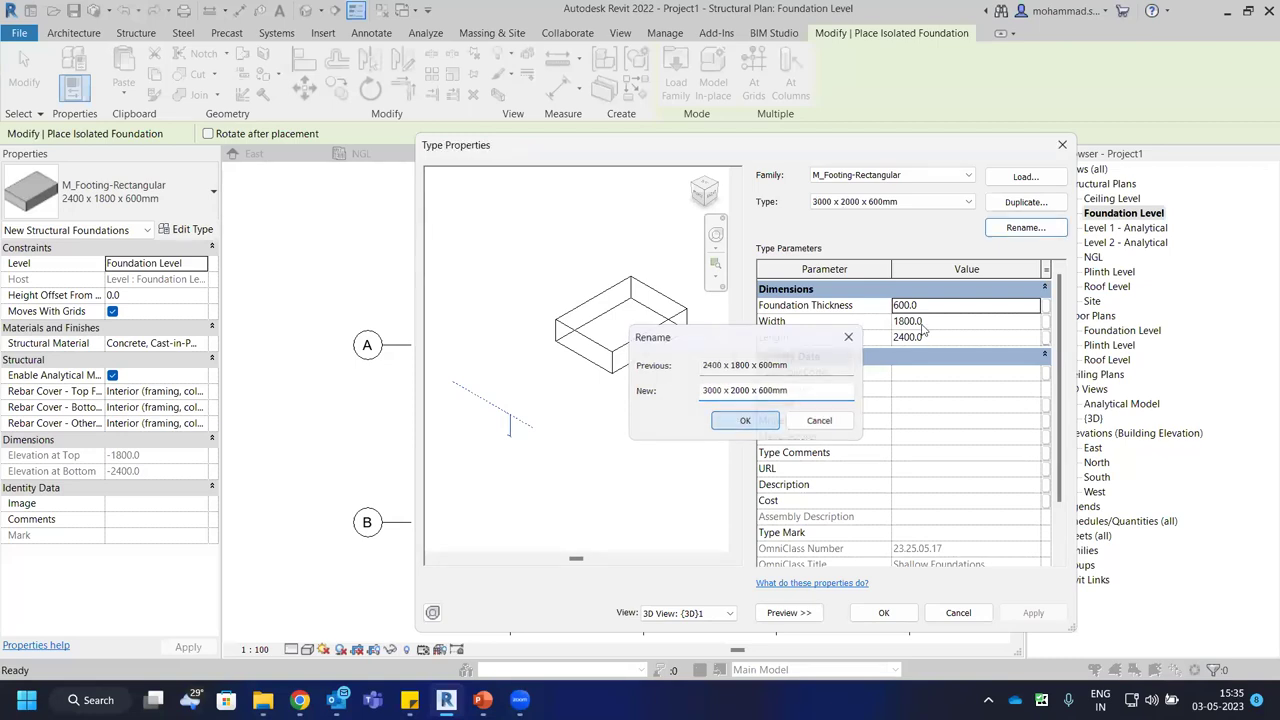
left_click(948, 323)
type("2000")
left_click(949, 341)
type("3")
left_click(1032, 612)
left_click(883, 612)
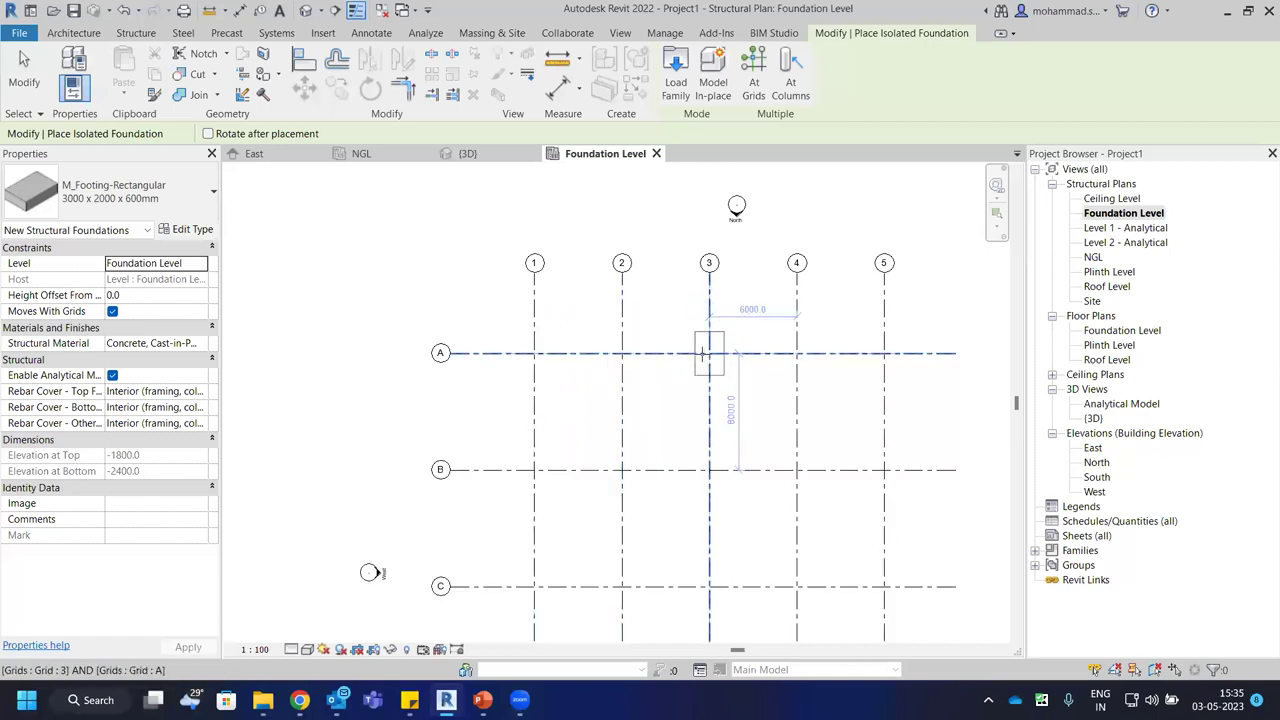
Place footings rotated 90 degrees at all 15 intersections of grids 1–5 and A–C using At Grids.
scroll(647, 279, "down", 2)
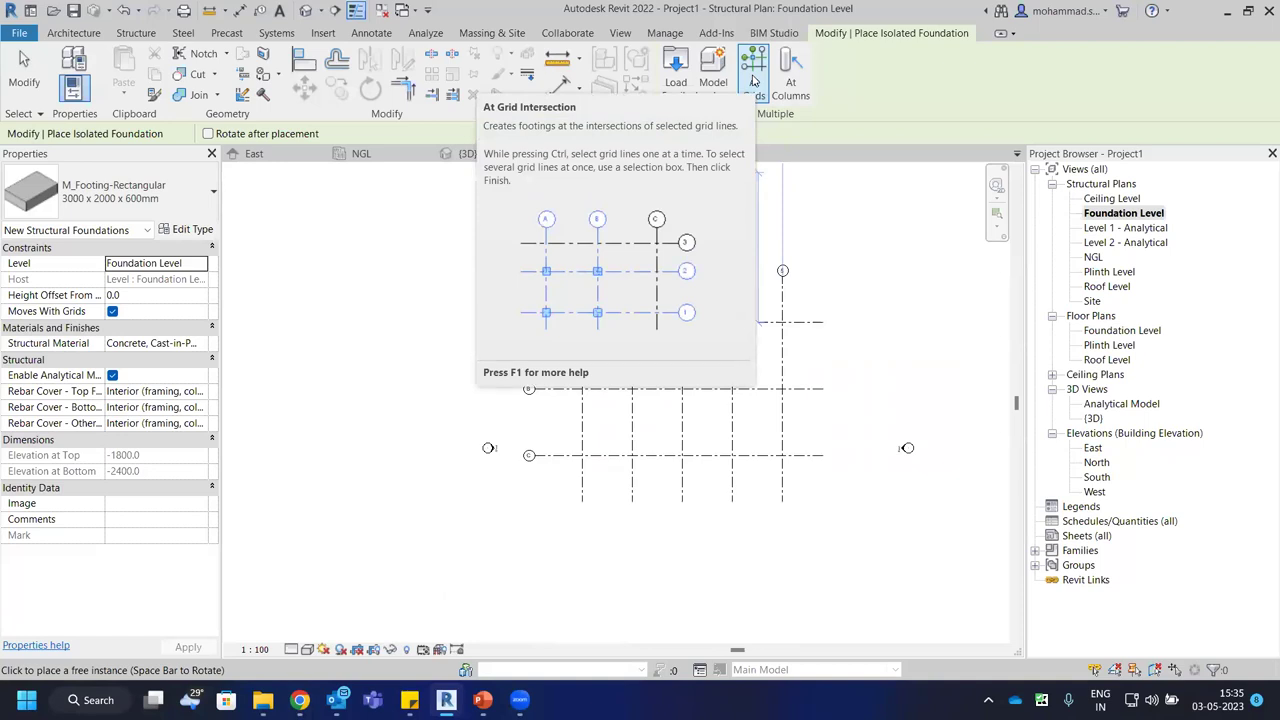
left_click(753, 82)
left_click_drag(817, 301, 560, 491)
scroll(610, 355, "up", 3)
key("space")
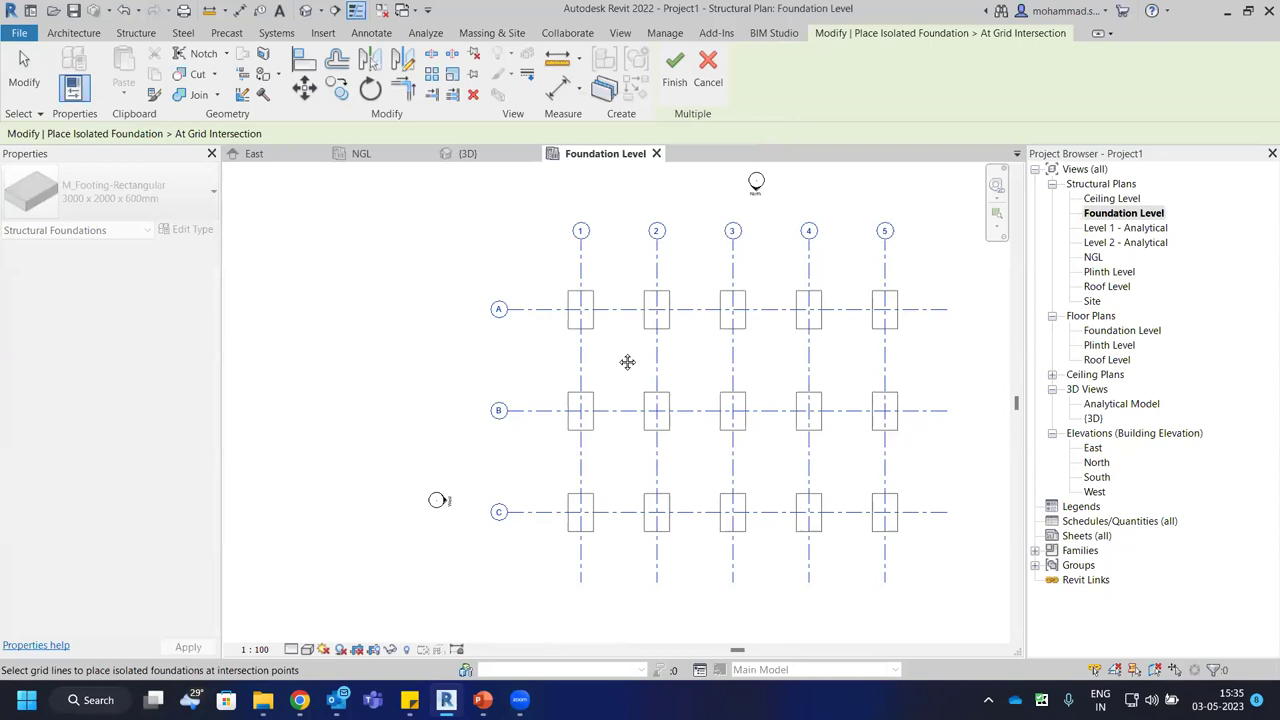
middle_click_drag(627, 362, 592, 362)
scroll(592, 362, "down", 2)
key("Escape")
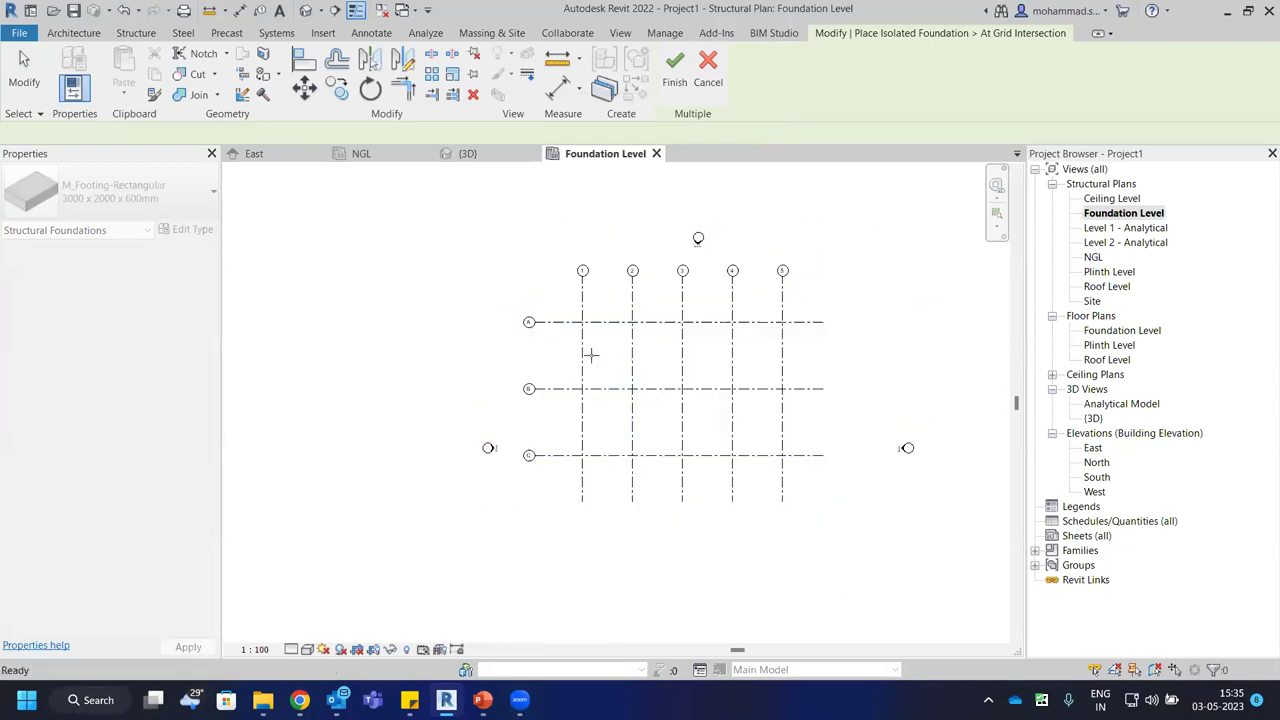
left_click_drag(830, 265, 551, 500)
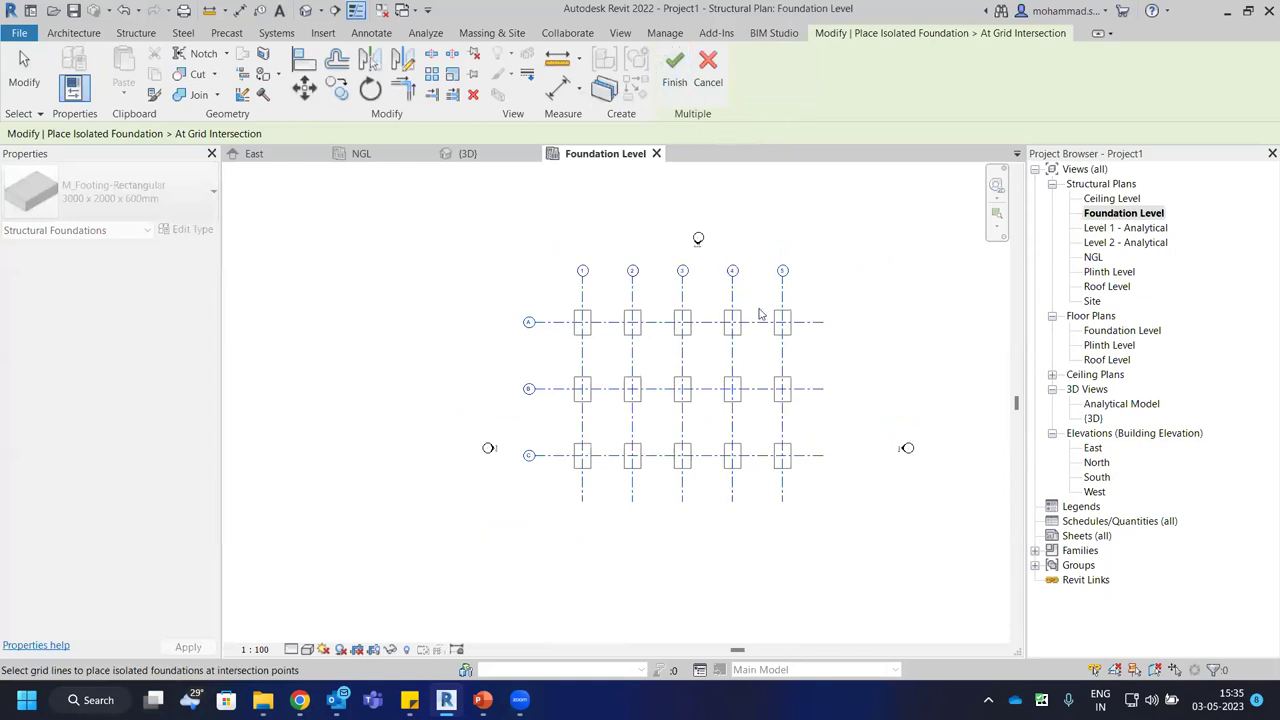
scroll(666, 302, "up", 1)
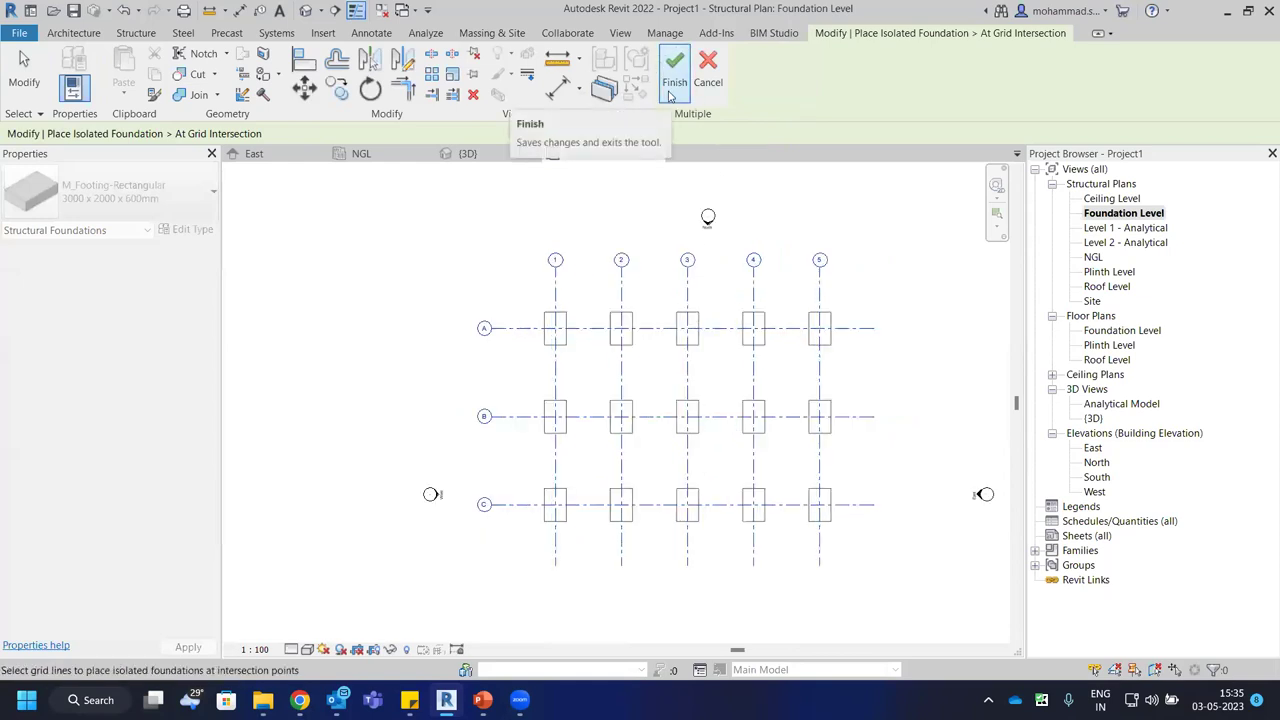
left_click(670, 92)
key("Escape")
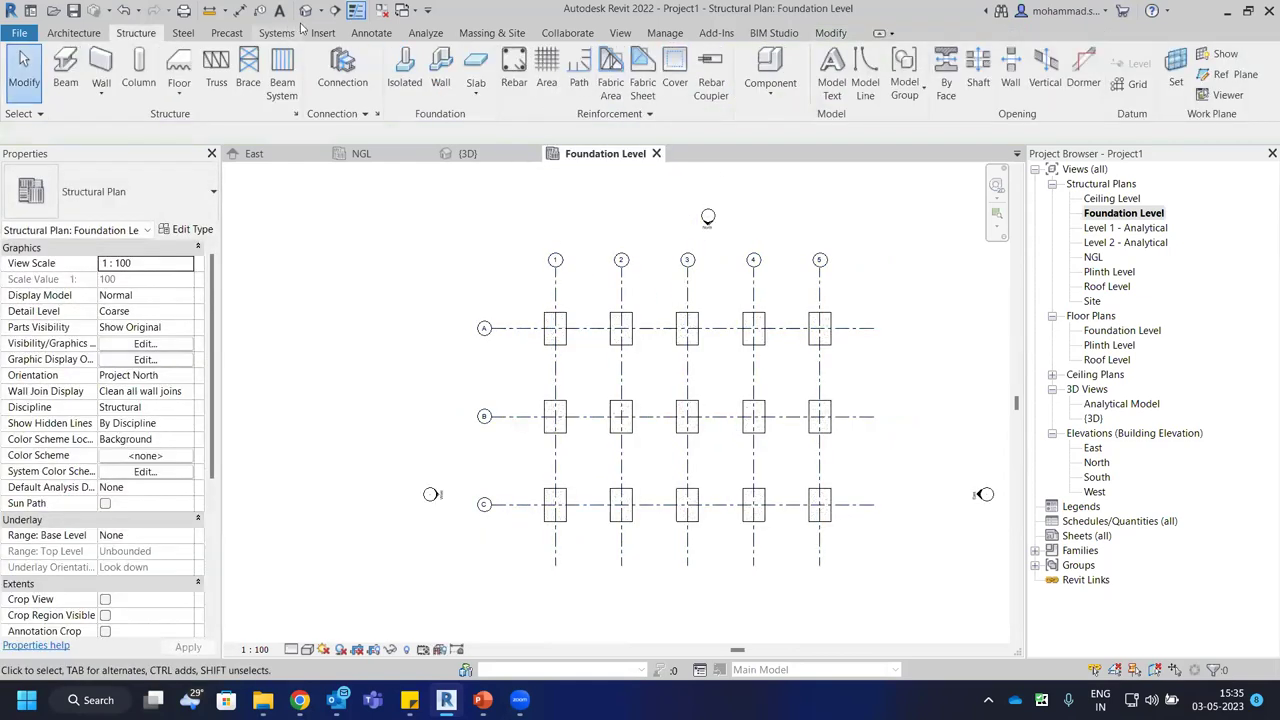
Set the 3D view's visual style to Shaded to display the footings.
left_click(356, 10)
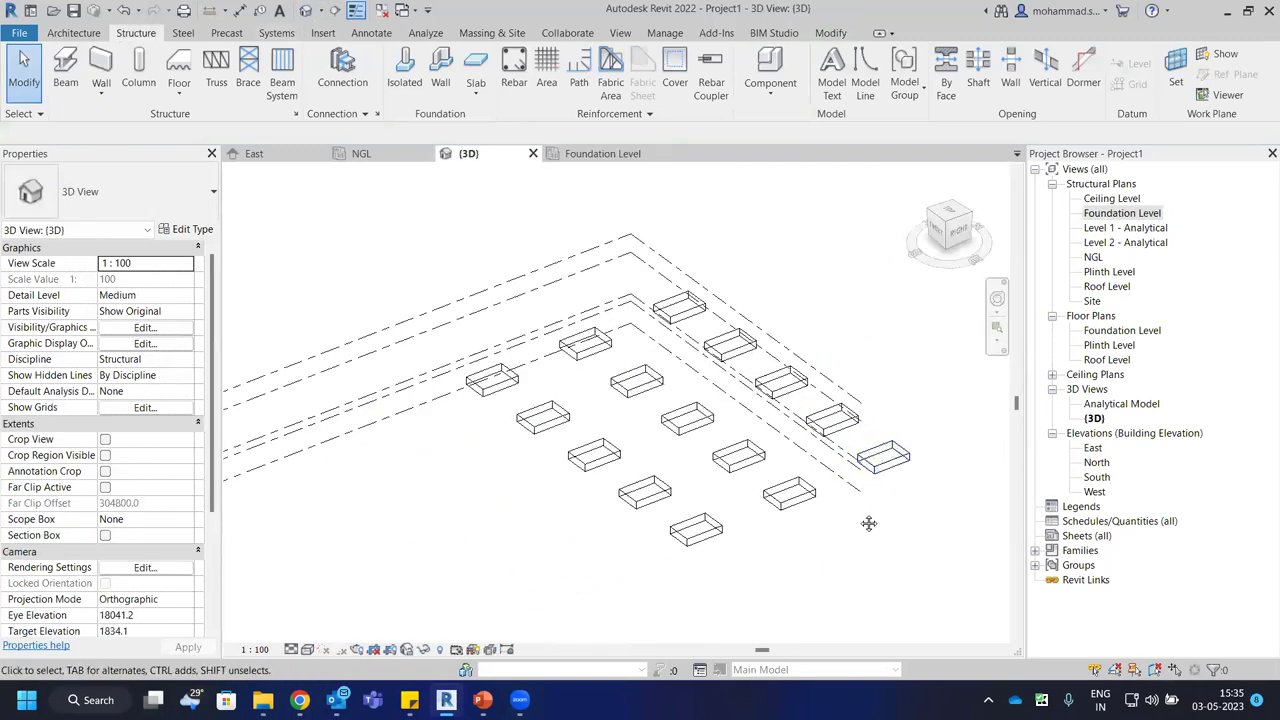
middle_click_drag(866, 523, 806, 522)
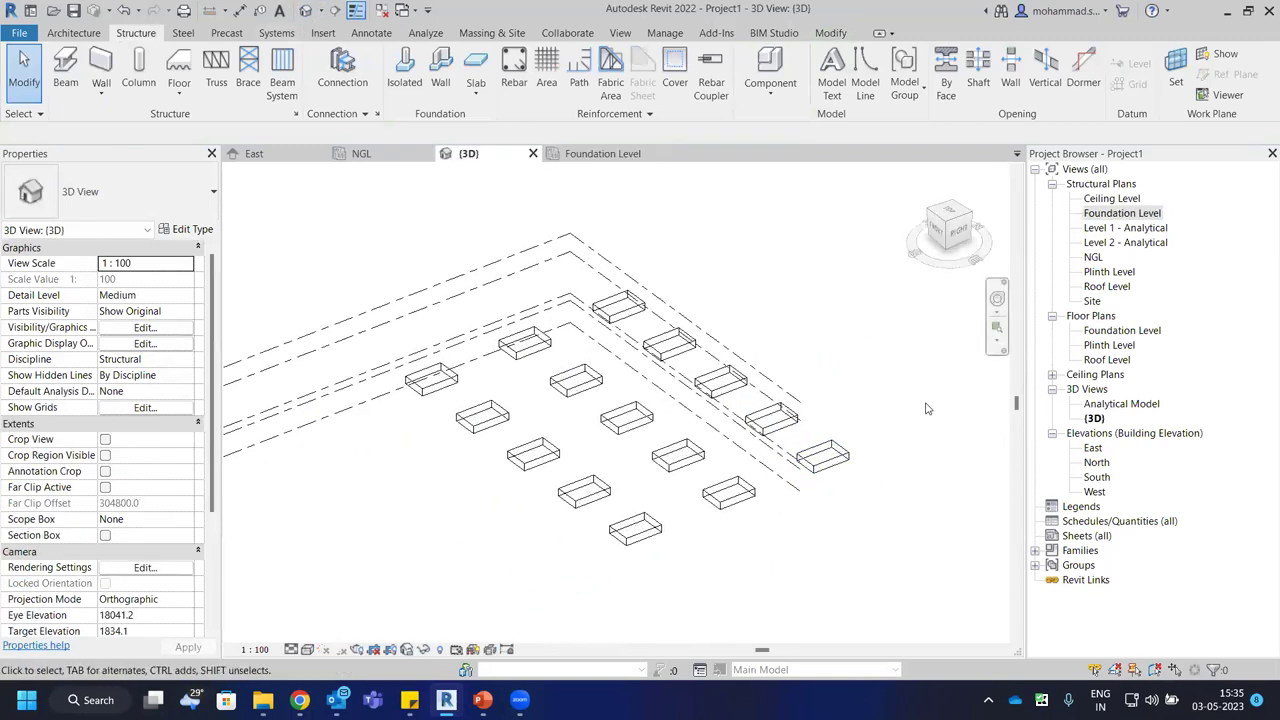
left_click(307, 651)
left_click(350, 600)
scroll(764, 323, "up", 2)
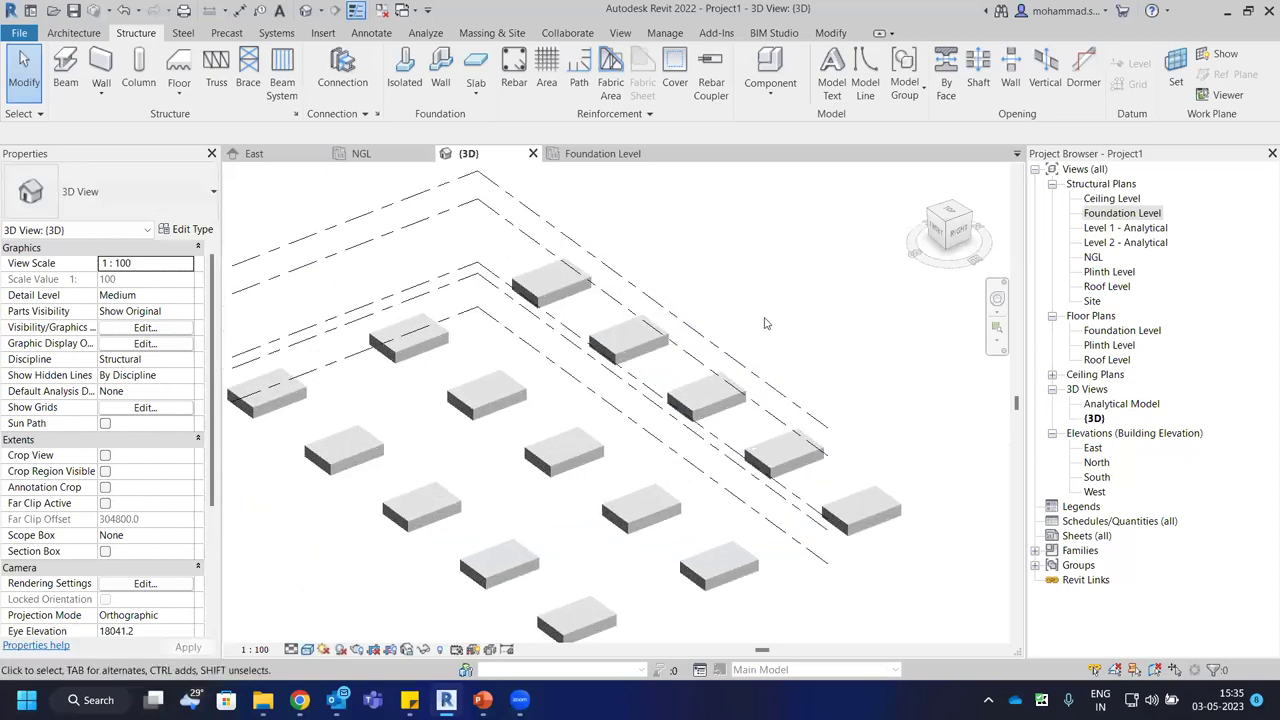
scroll(877, 290, "down", 4)
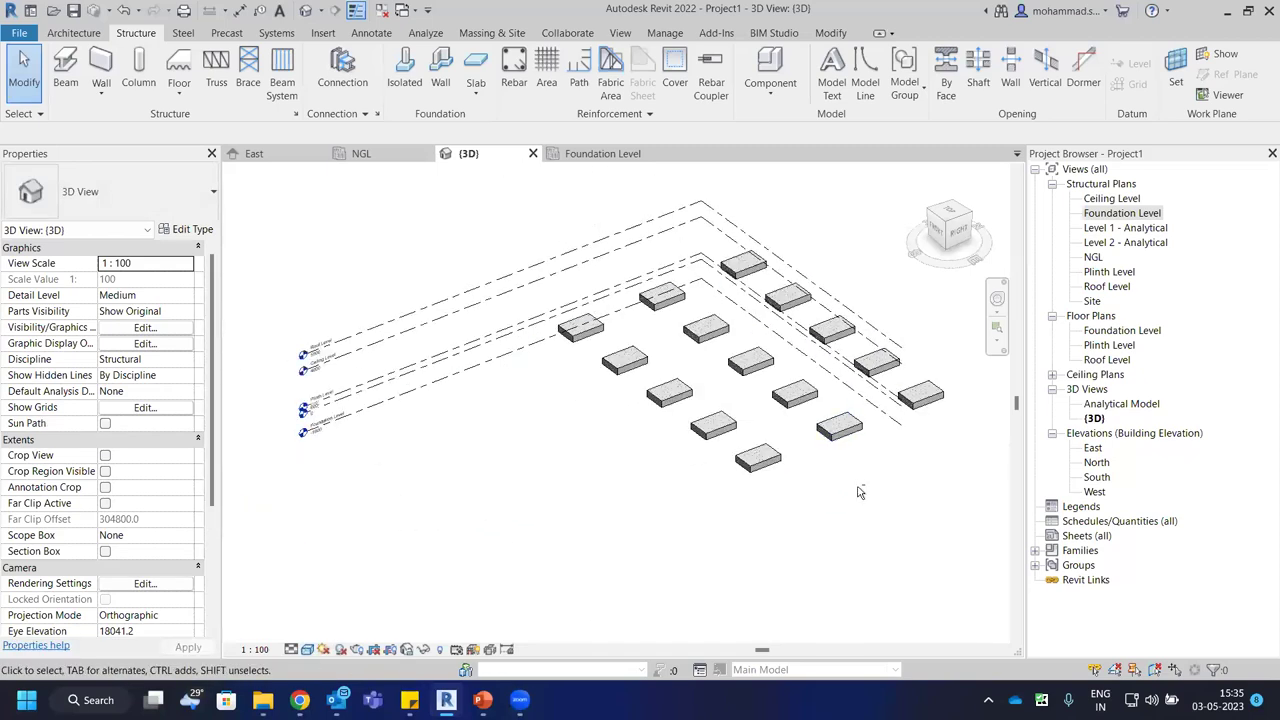
Extend the Roof Level line outward in the North and East elevations.
double_click(1097, 464)
scroll(572, 410, "down", 3)
left_click(400, 374)
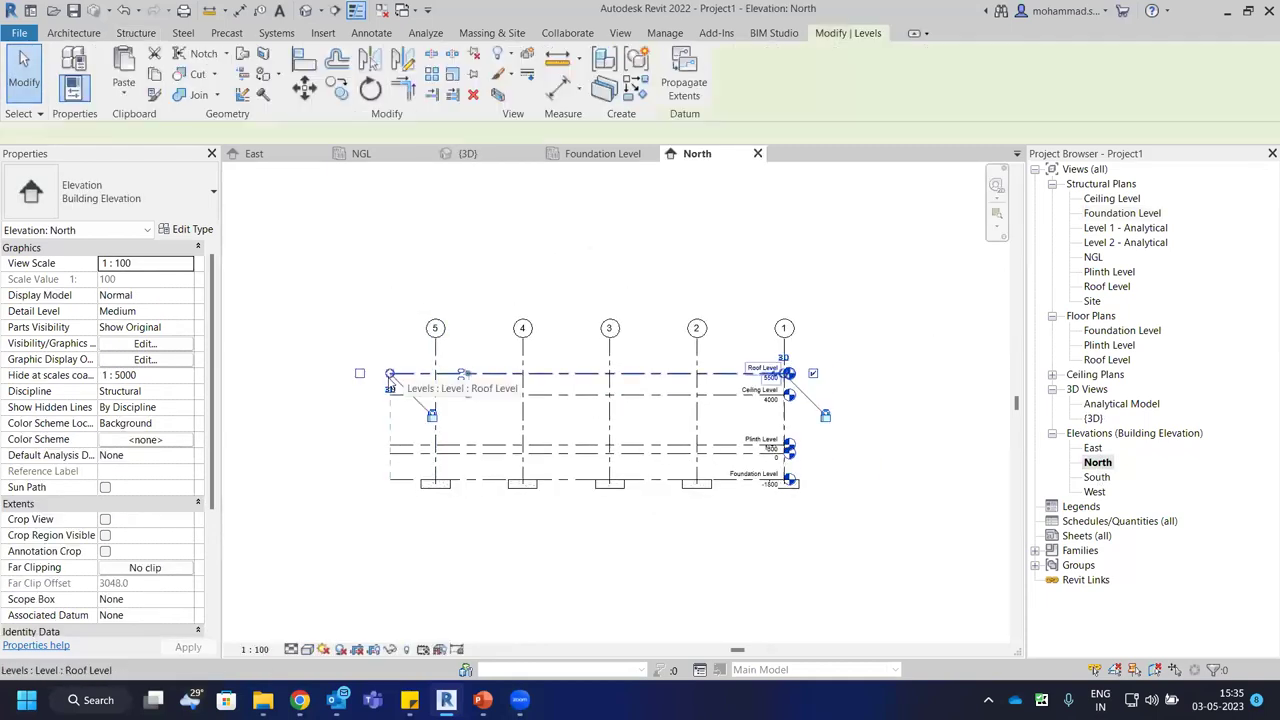
left_click_drag(390, 374, 370, 373)
left_click(378, 307)
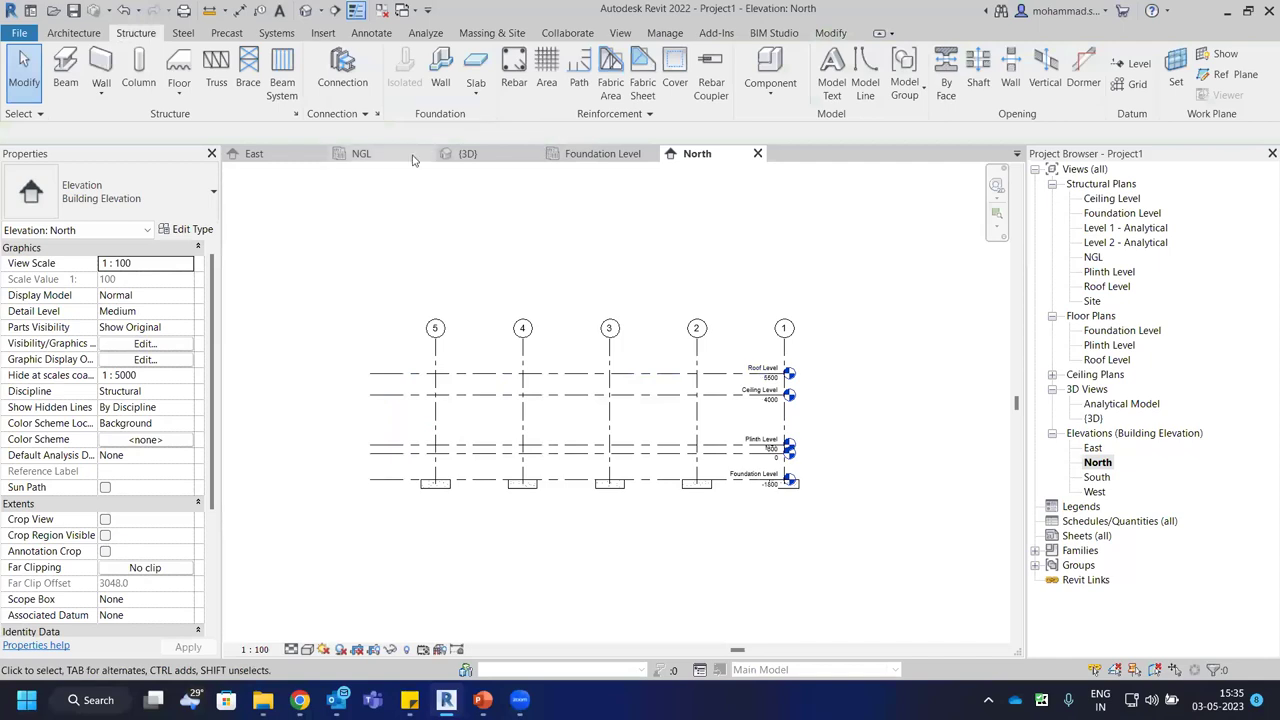
left_click(254, 153)
scroll(700, 405, "down", 5)
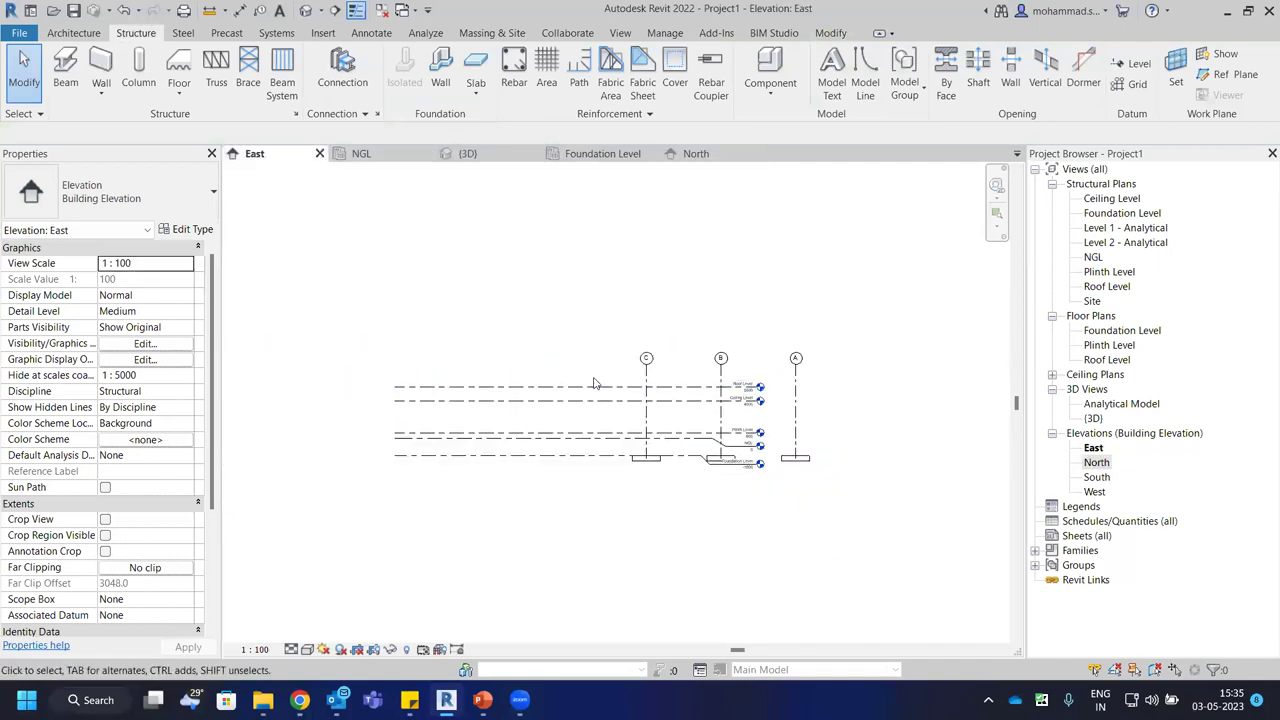
left_click(695, 386)
scroll(695, 380, "up", 2)
left_click_drag(650, 392, 822, 392)
scroll(770, 396, "down", 3)
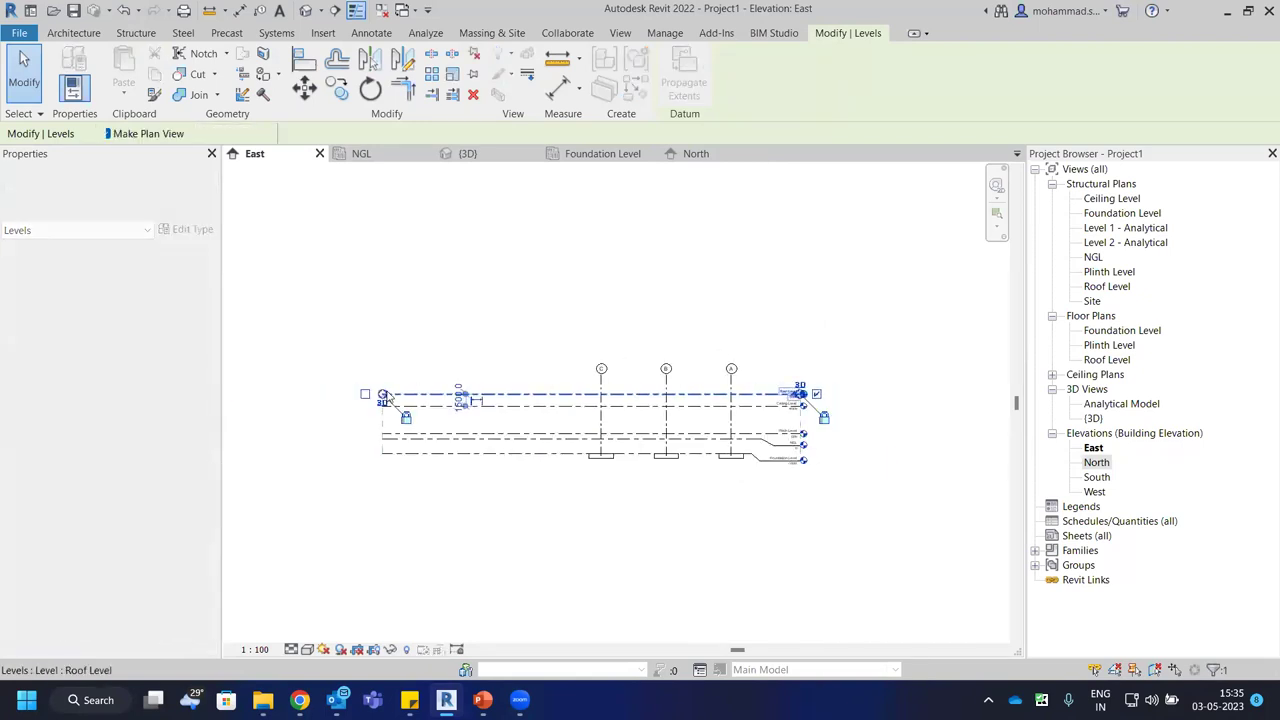
left_click(566, 337)
scroll(738, 402, "up", 3)
Review the footings in 3D, then close every view except Foundation Level.
left_click(488, 157)
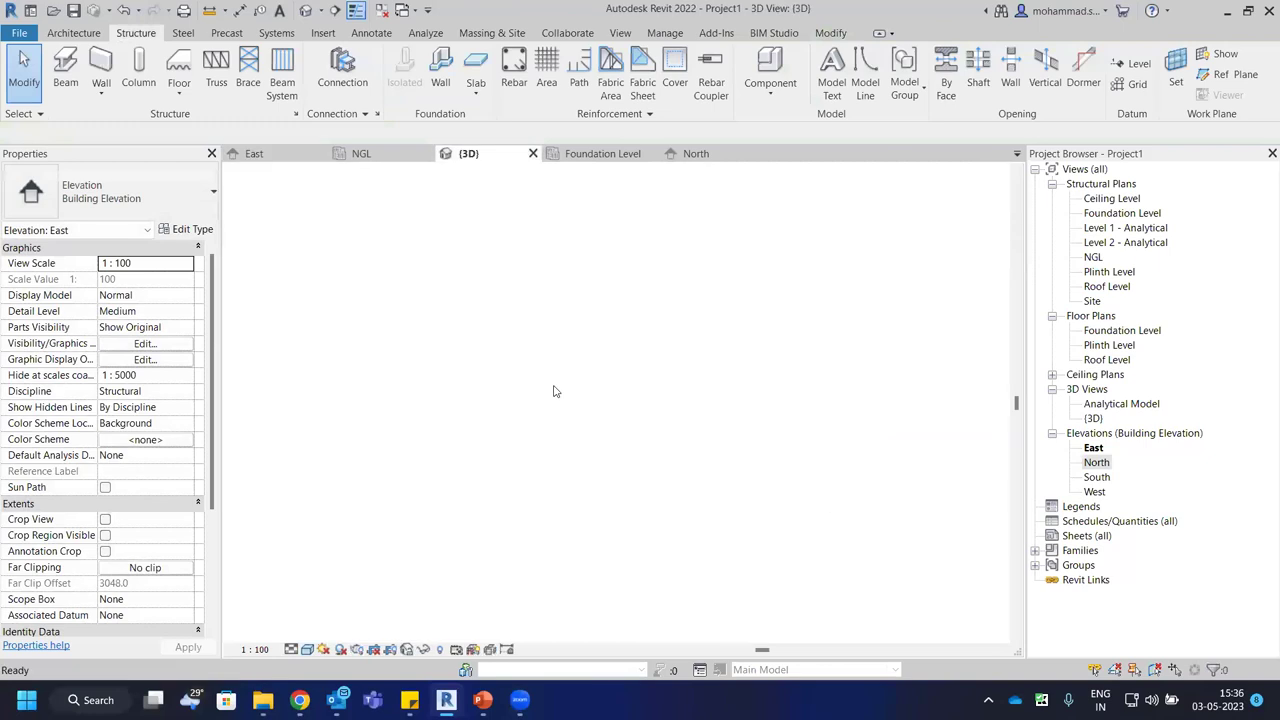
middle_click_drag(771, 495, 745, 460, "shift")
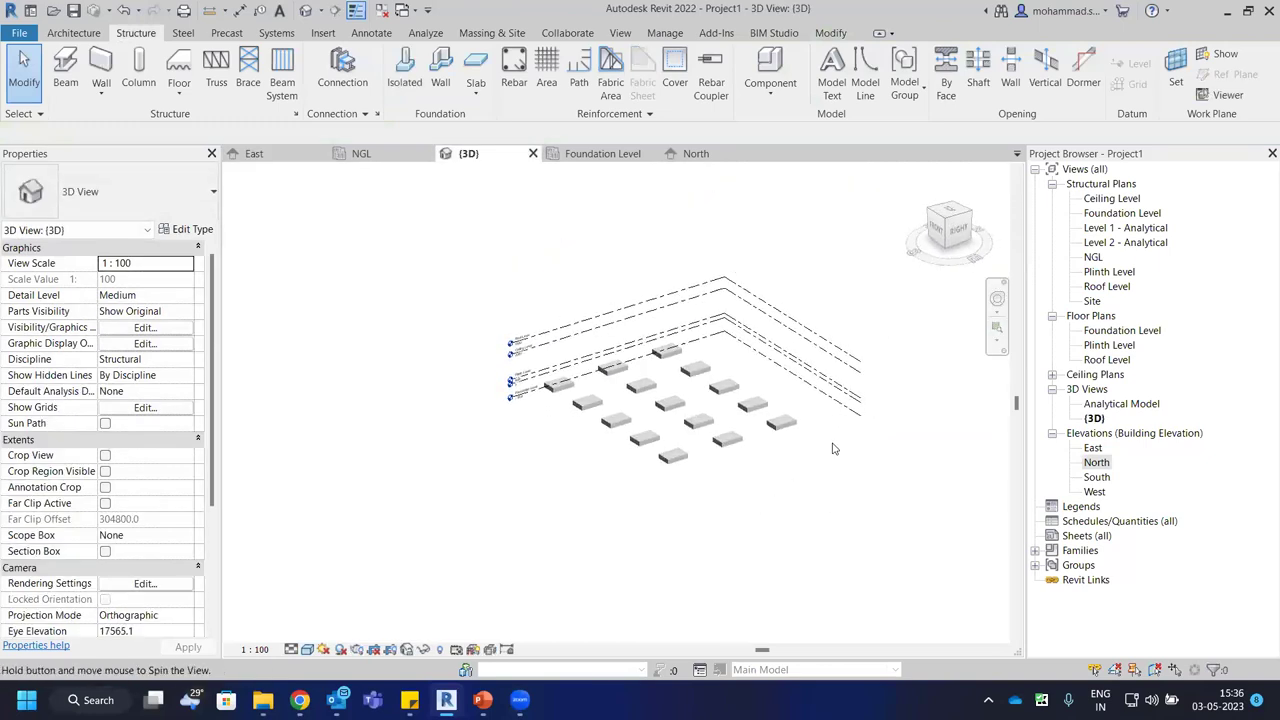
scroll(690, 360, "up", 3)
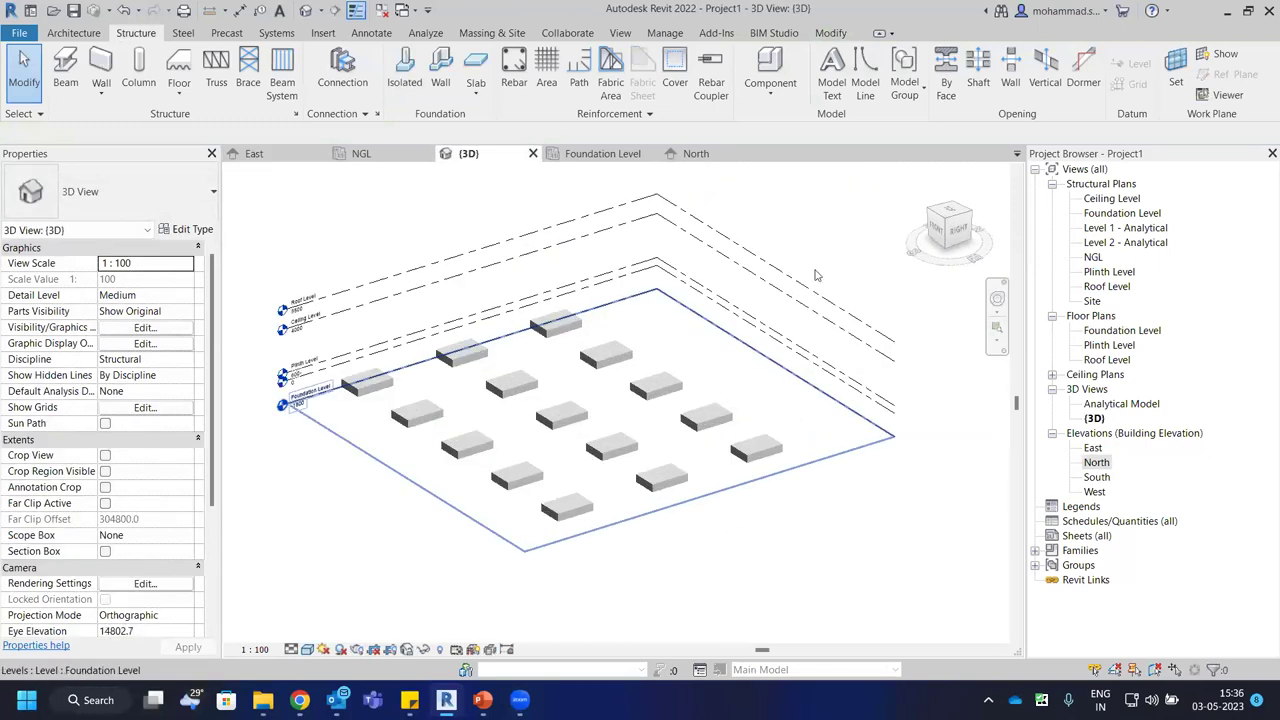
left_click(700, 154)
left_click(602, 154)
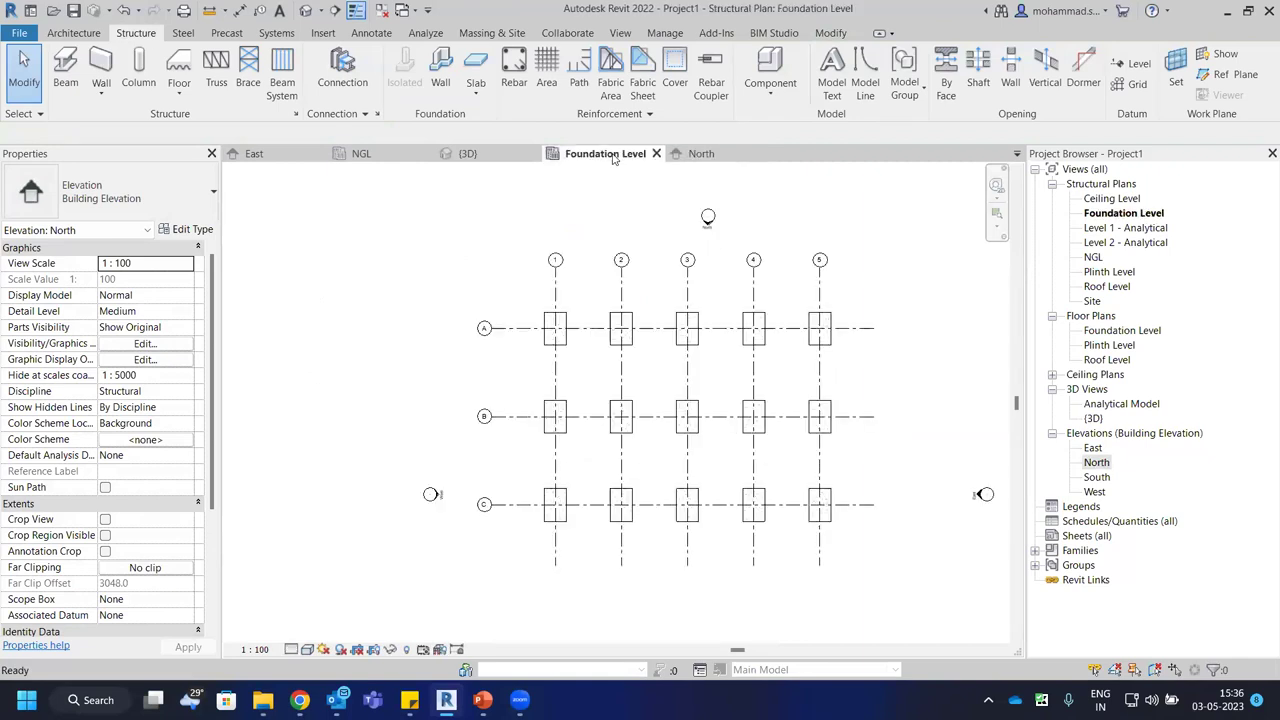
left_click(383, 10)
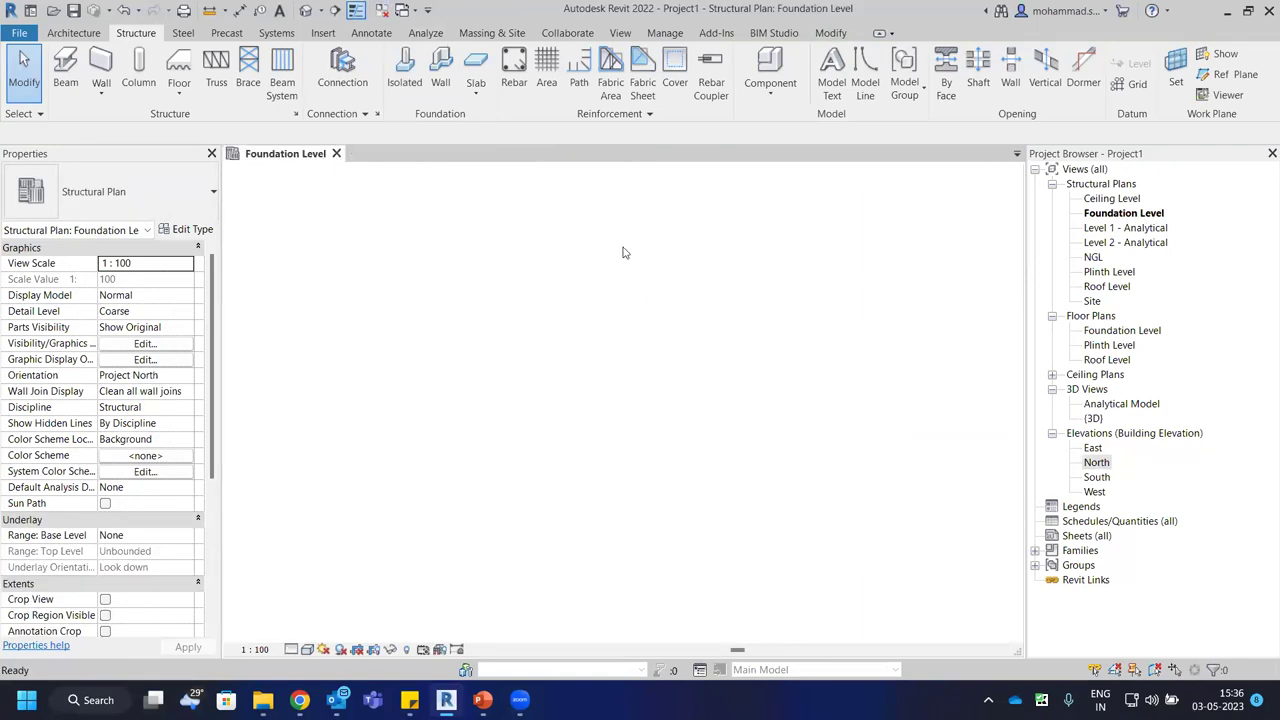
Set the column tool to M_Concrete-Rectangular-Column 600 x 750mm and check its b and h dimensions.
scroll(607, 281, "up", 2)
middle_click_drag(545, 470, 577, 446)
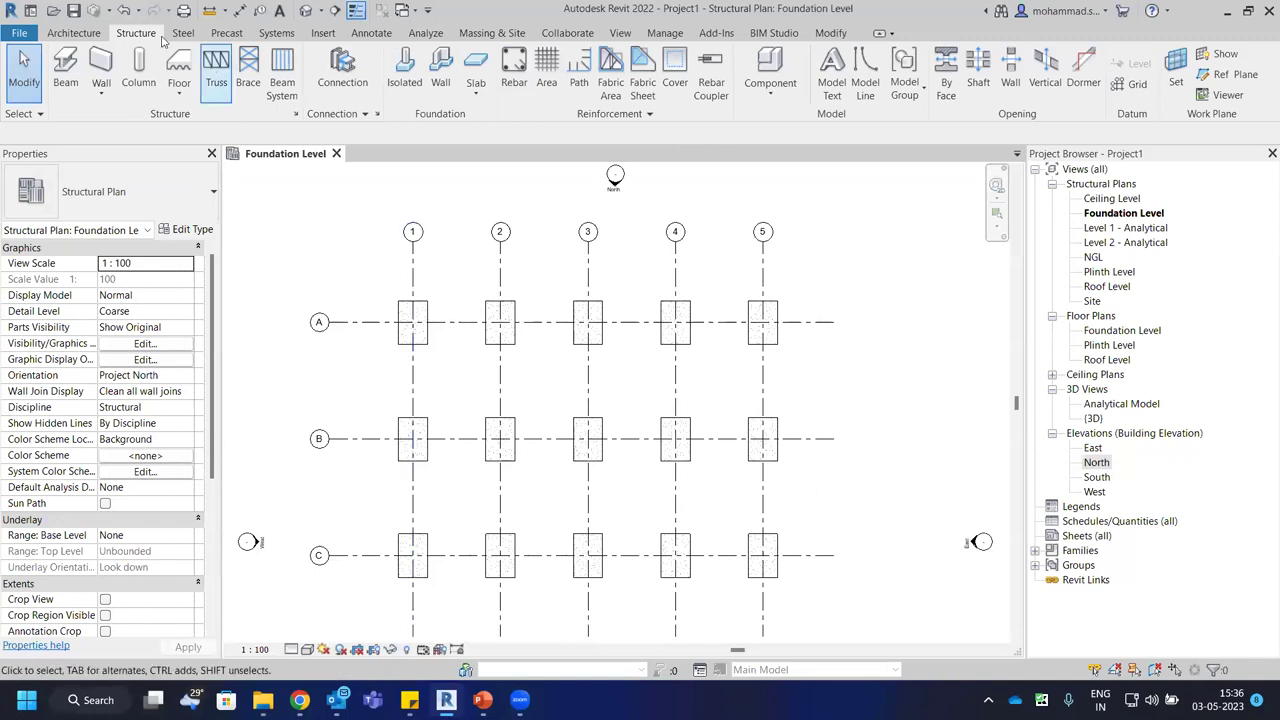
left_click(140, 70)
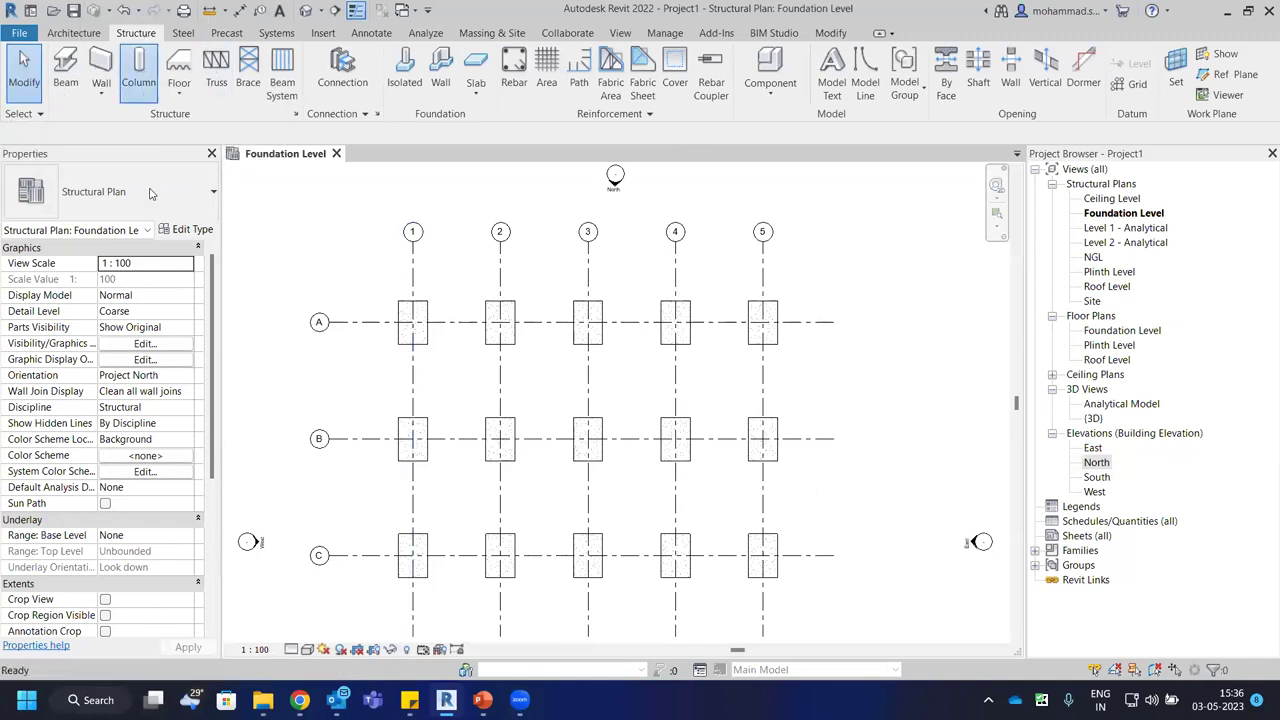
left_click(155, 192)
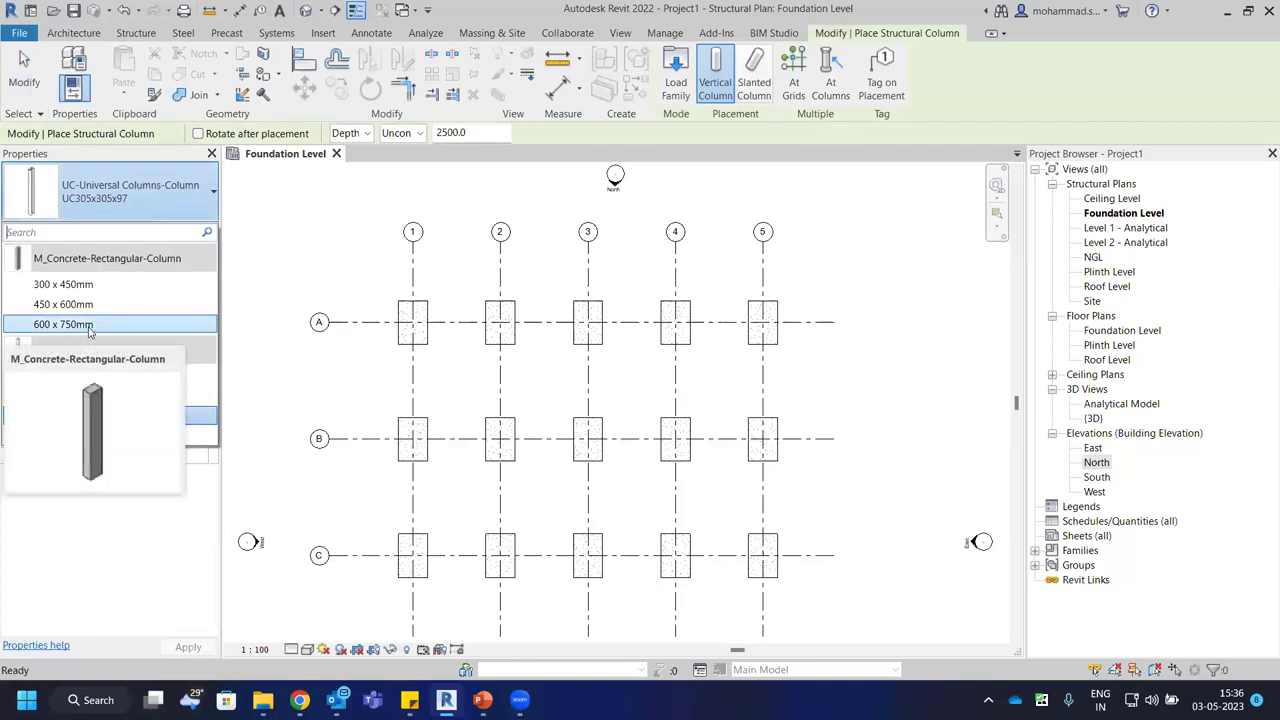
left_click(172, 158)
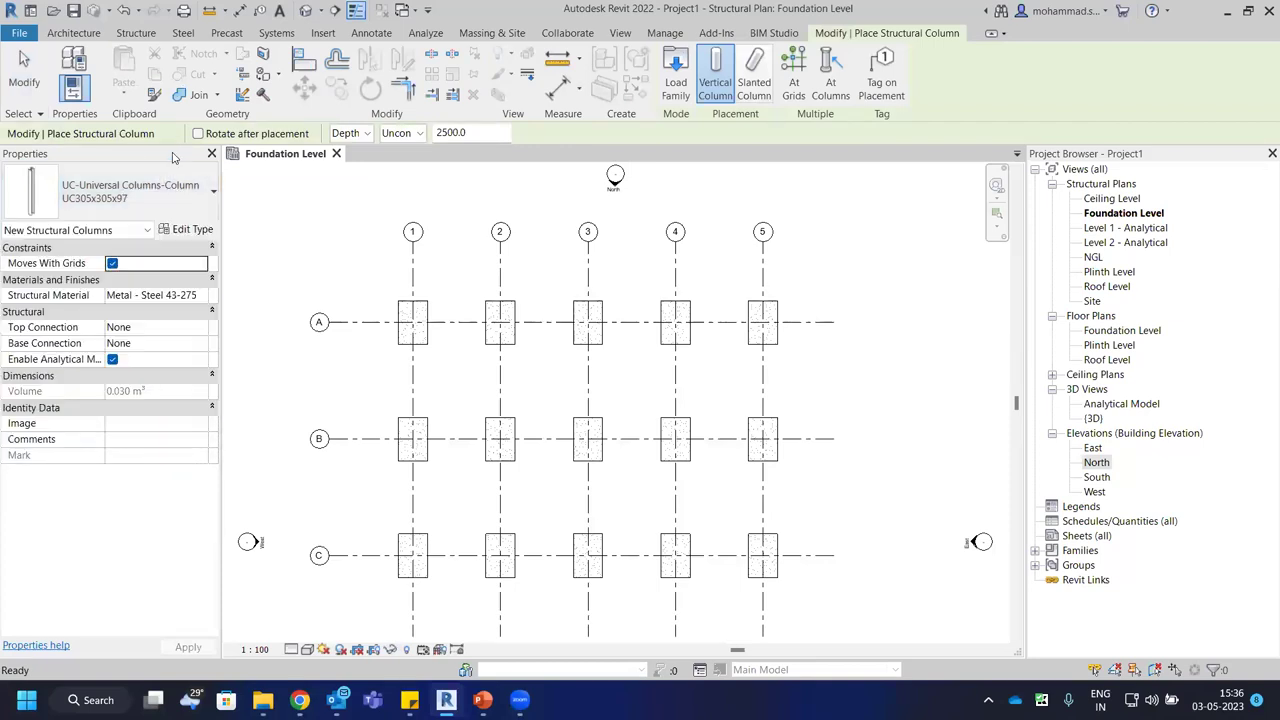
left_click(158, 198)
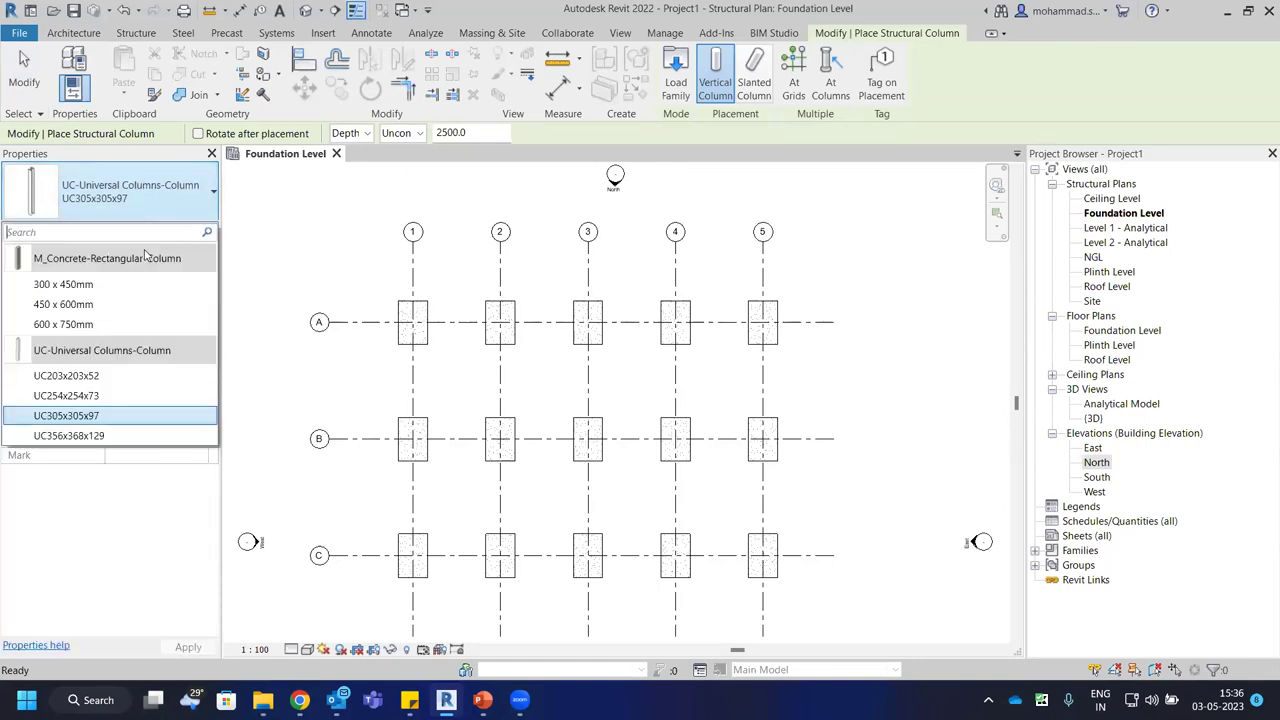
left_click(131, 326)
left_click(147, 206)
left_click(150, 210)
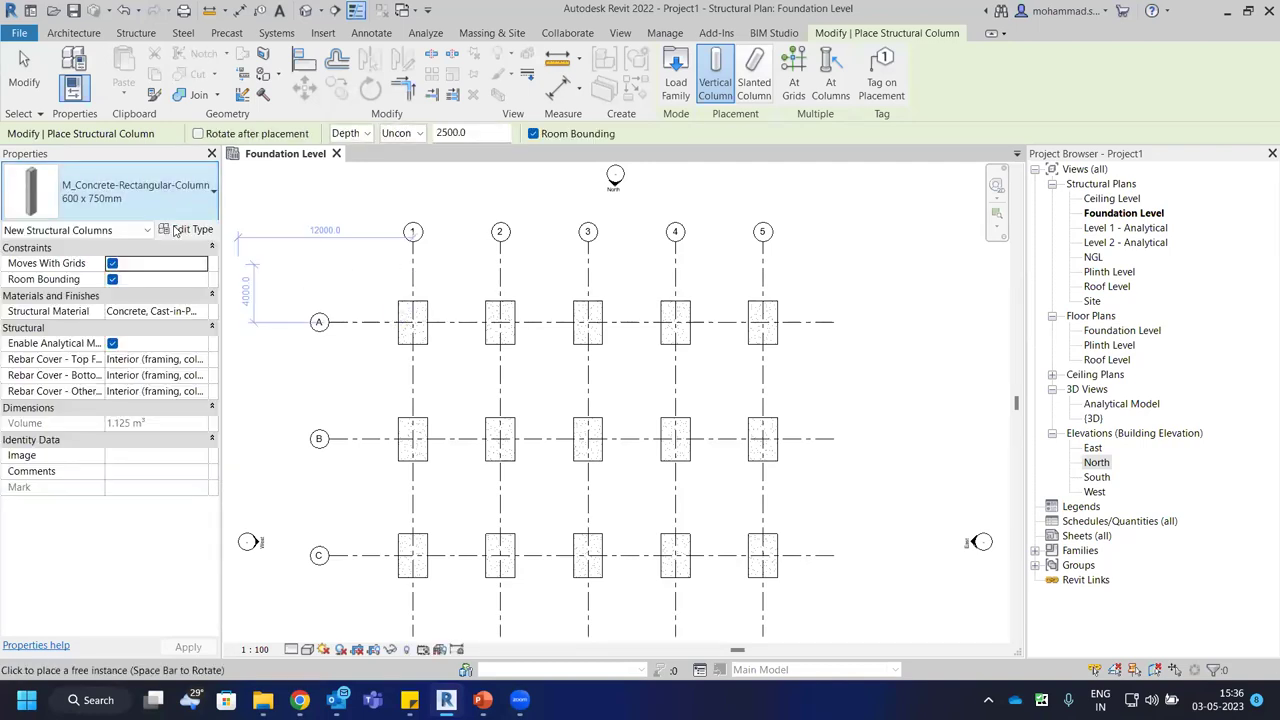
left_click(186, 230)
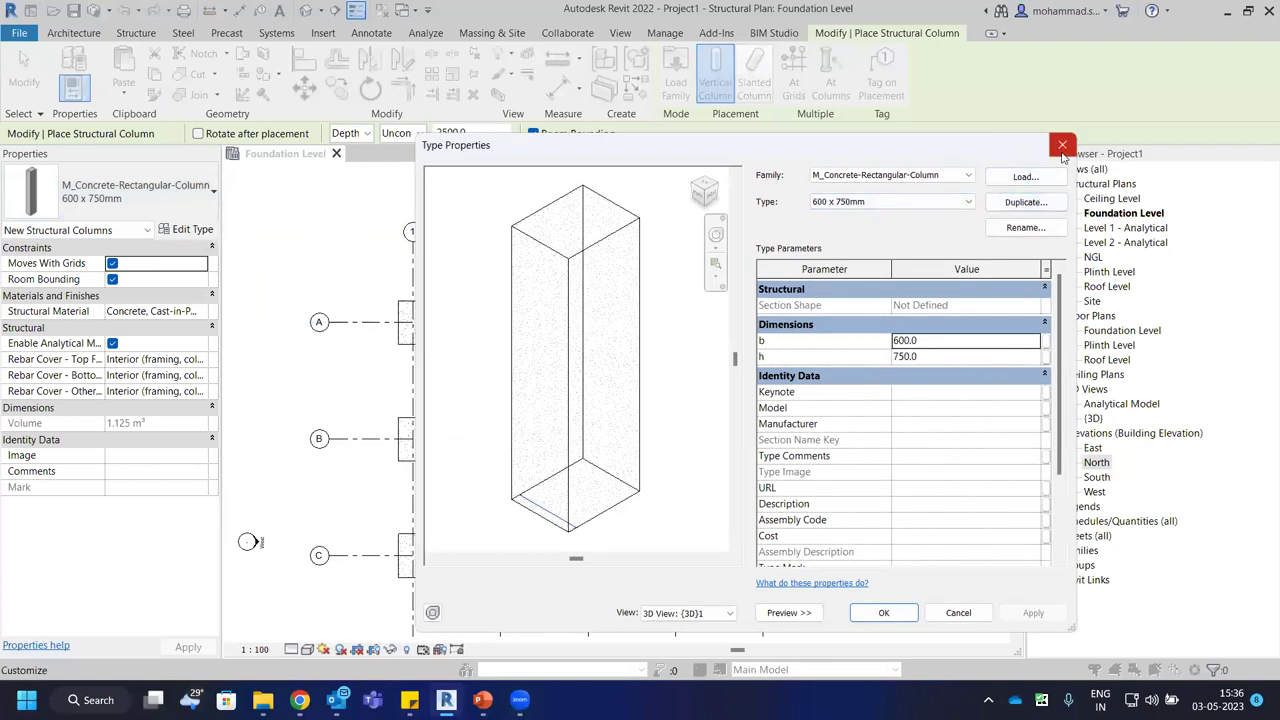
left_click(1062, 146)
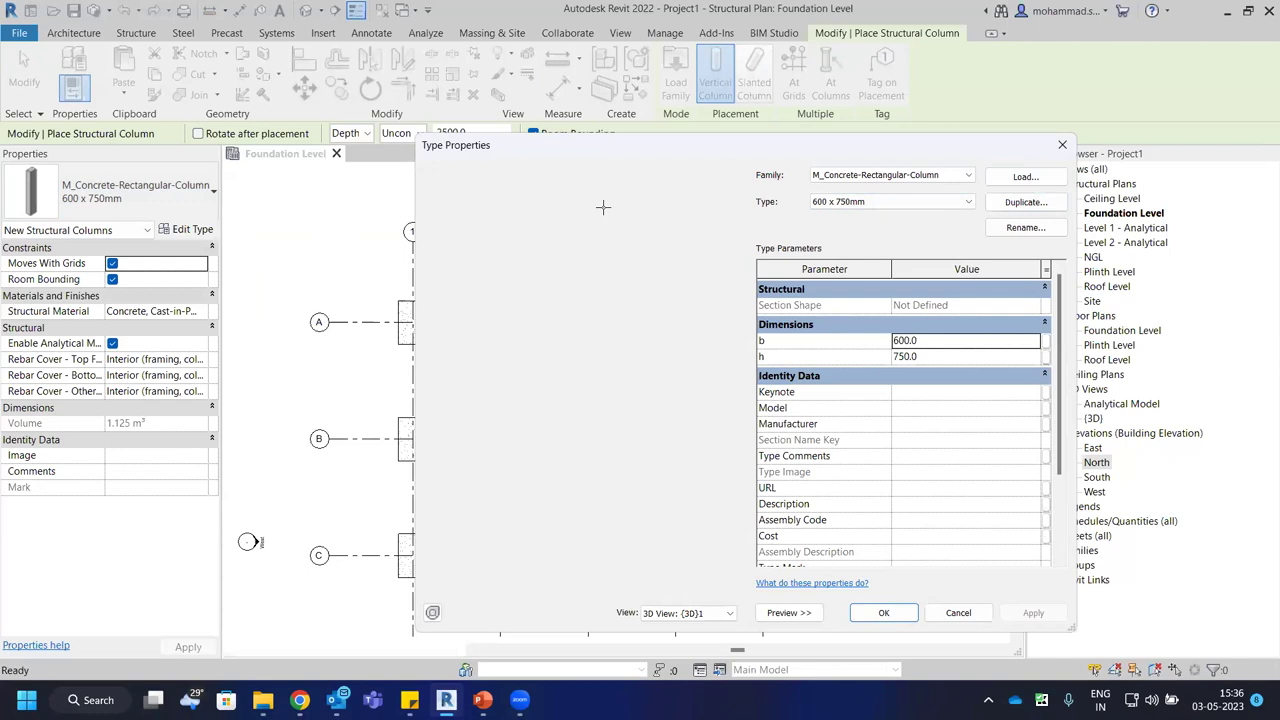
Set the column options bar to Height with the top at Plinth Level.
left_click(347, 148)
left_click(405, 133)
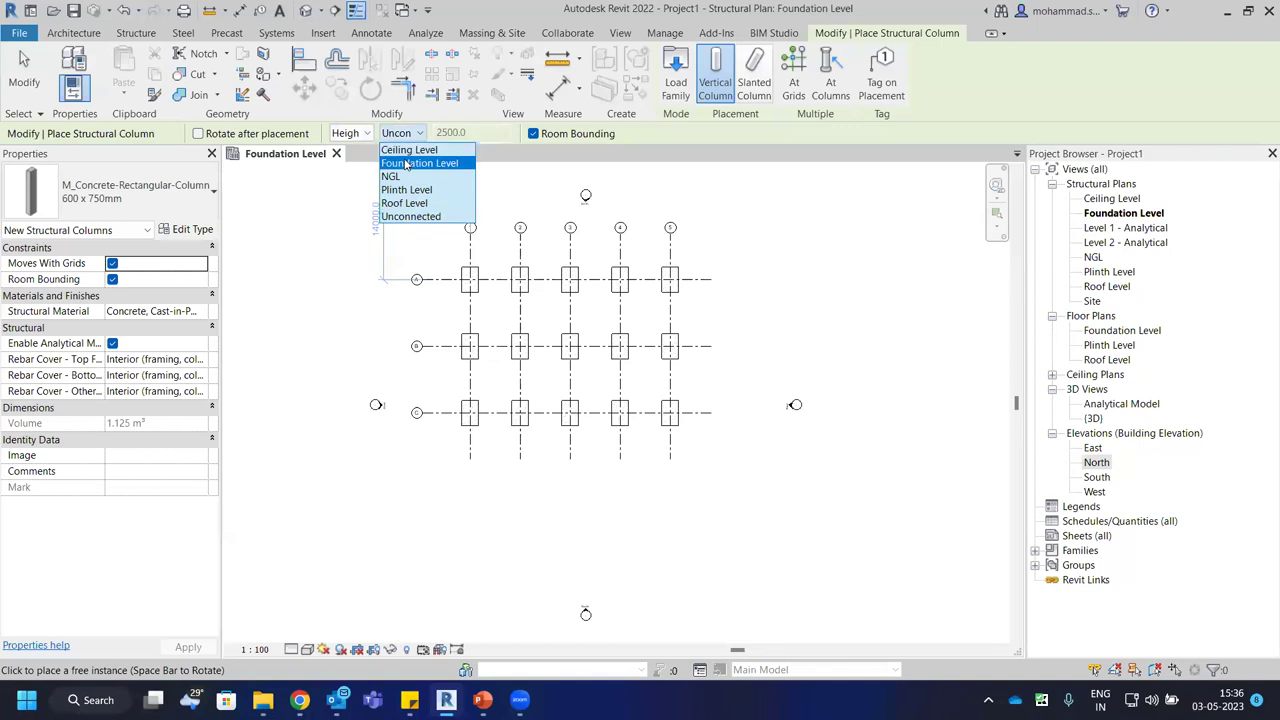
left_click(406, 136)
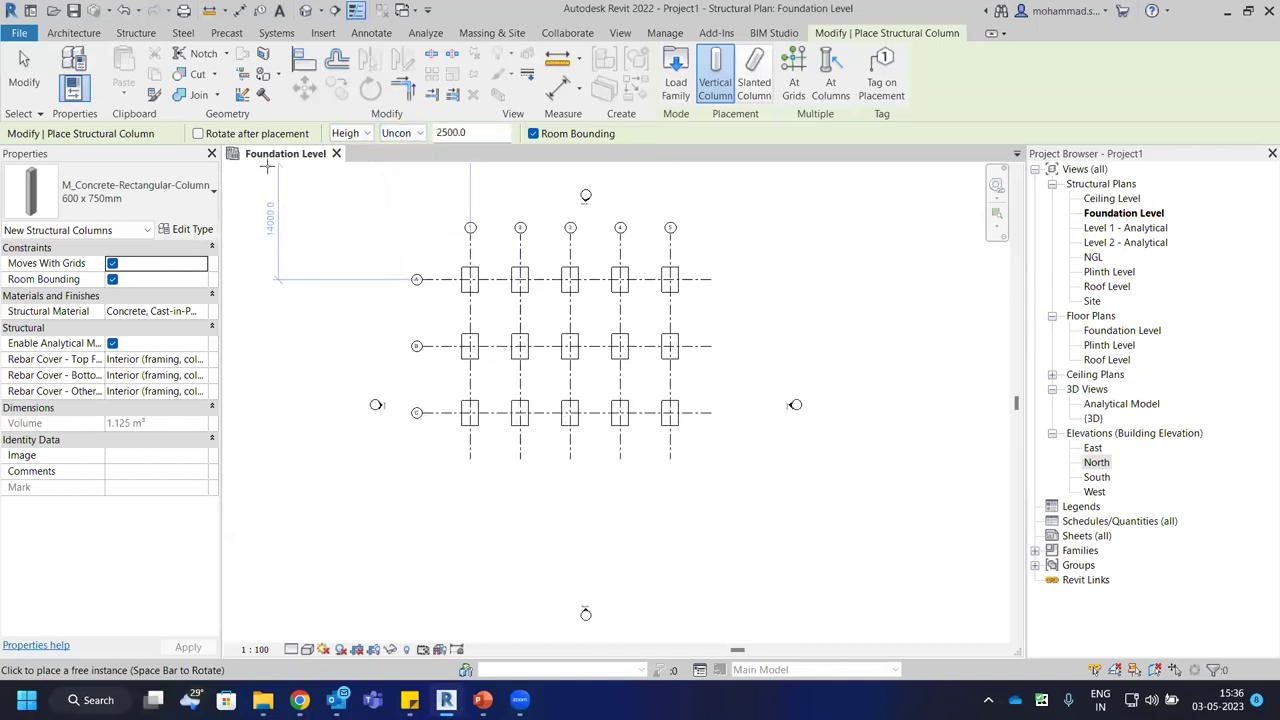
left_click(406, 136)
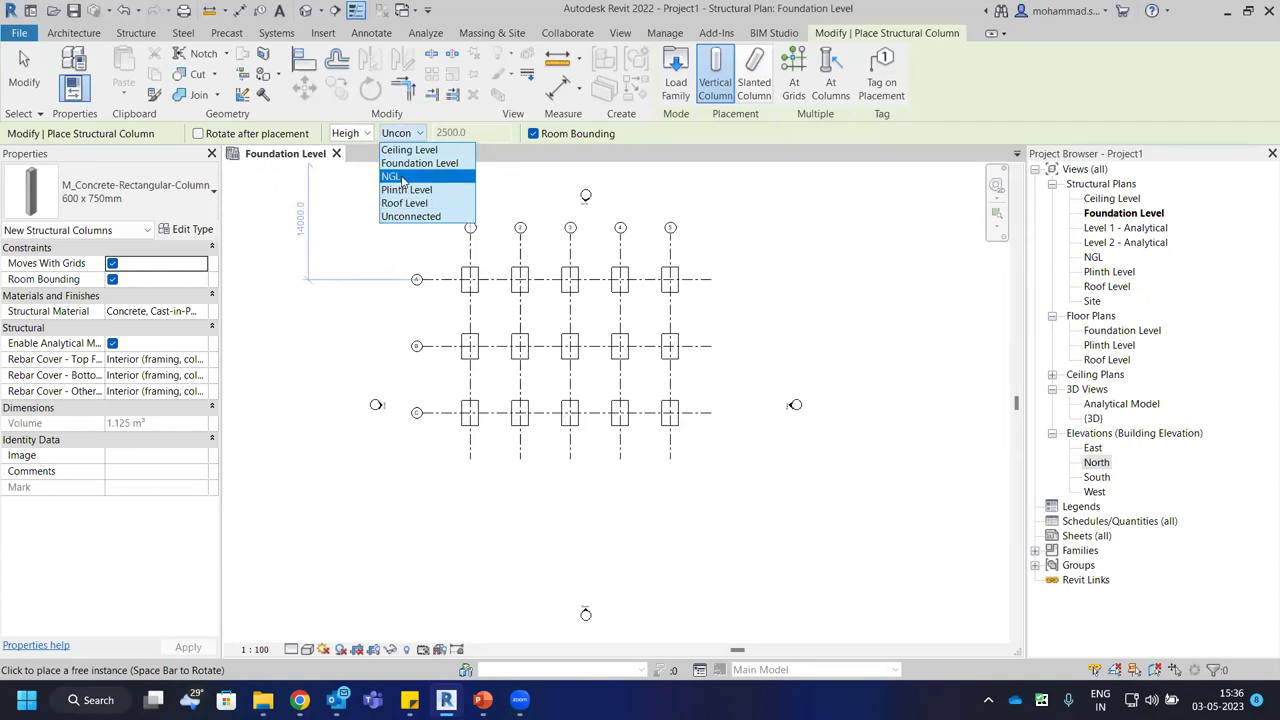
left_click(397, 176)
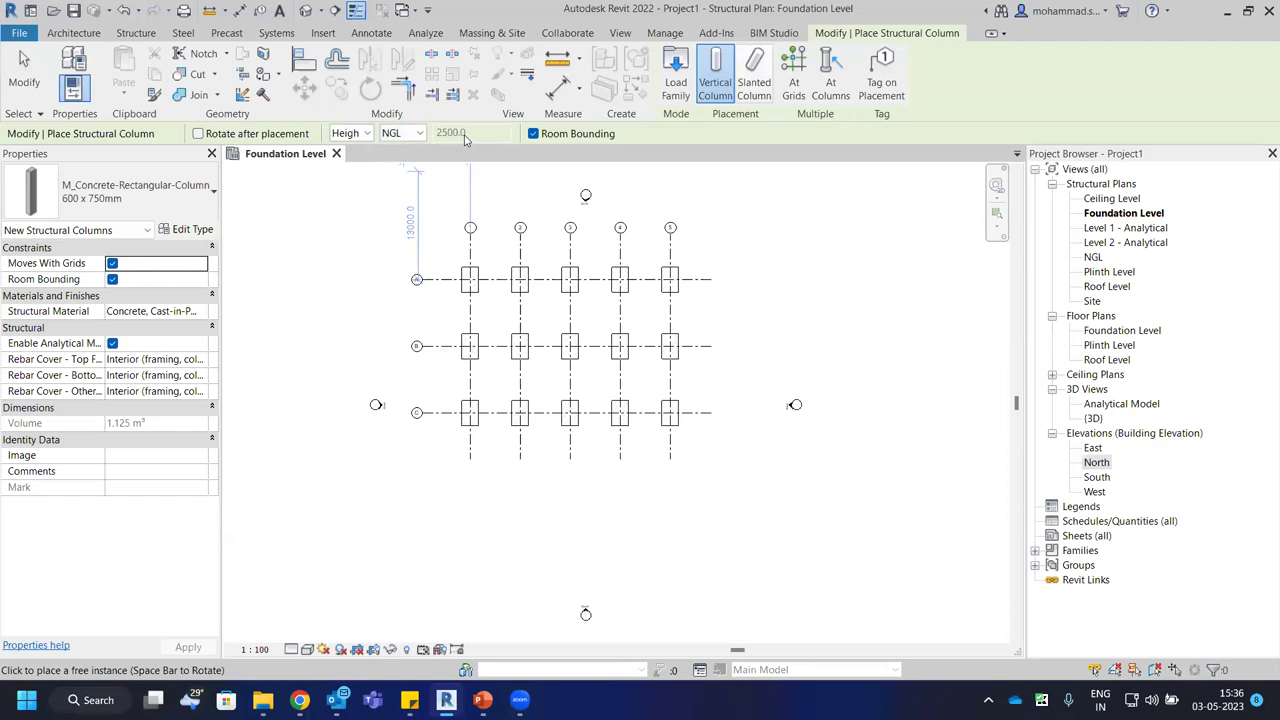
left_click(416, 136)
left_click(400, 188)
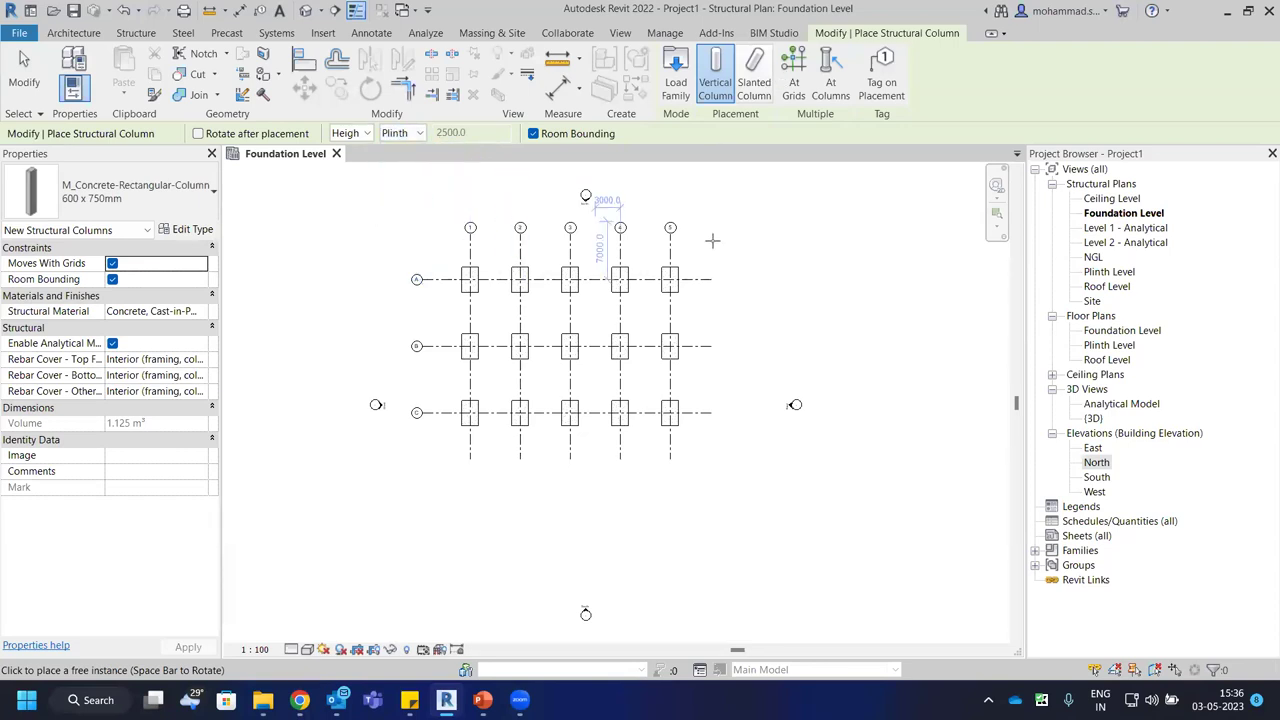
Place columns at every grid intersection, then switch to the 3D view with 3D.
left_click(792, 75)
left_click_drag(445, 425, 437, 434)
left_click(729, 68)
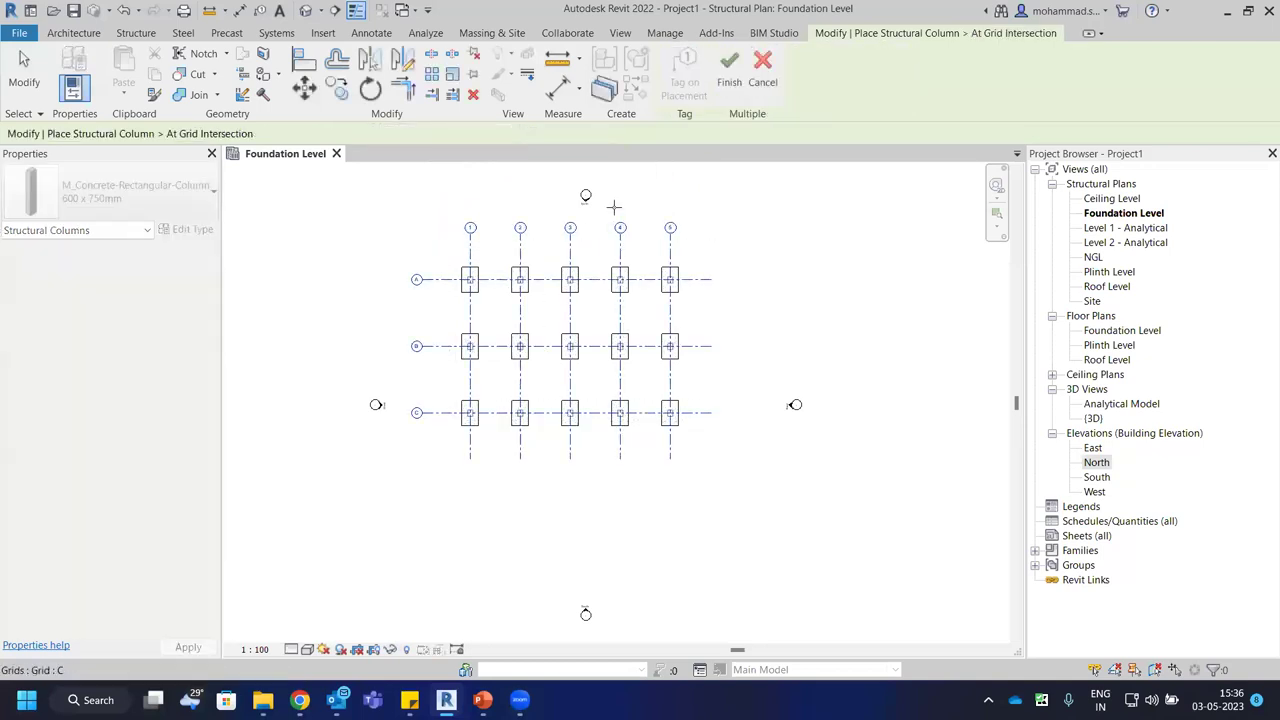
scroll(501, 289, "up", 3)
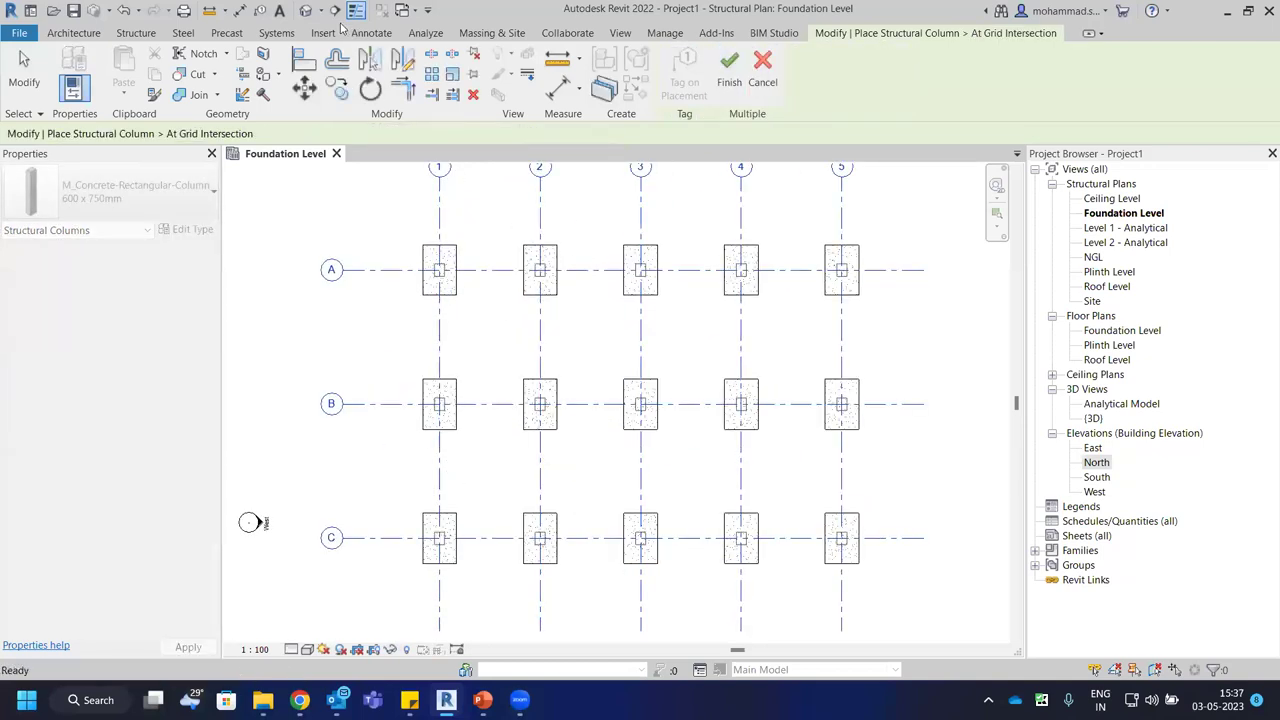
key("3")
key("d")
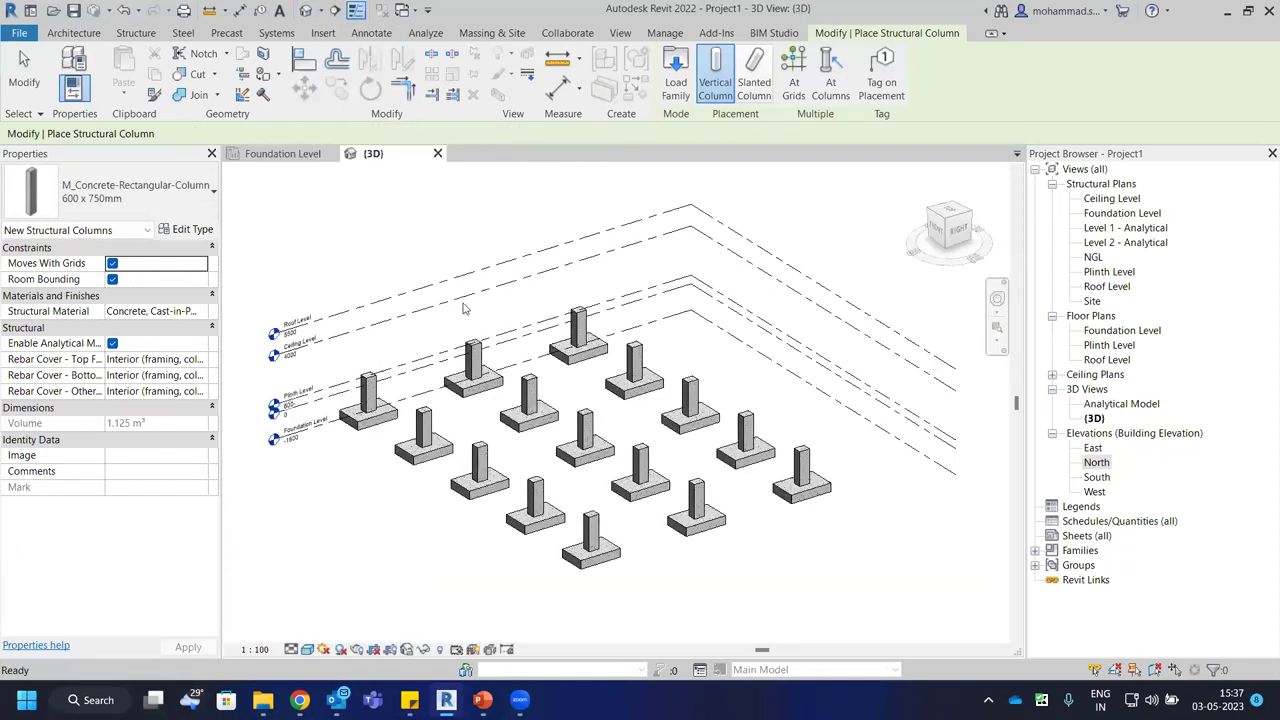
End column placement and confirm Plinth Level stays at elevation 600 in the North elevation.
scroll(700, 385, "up", 2)
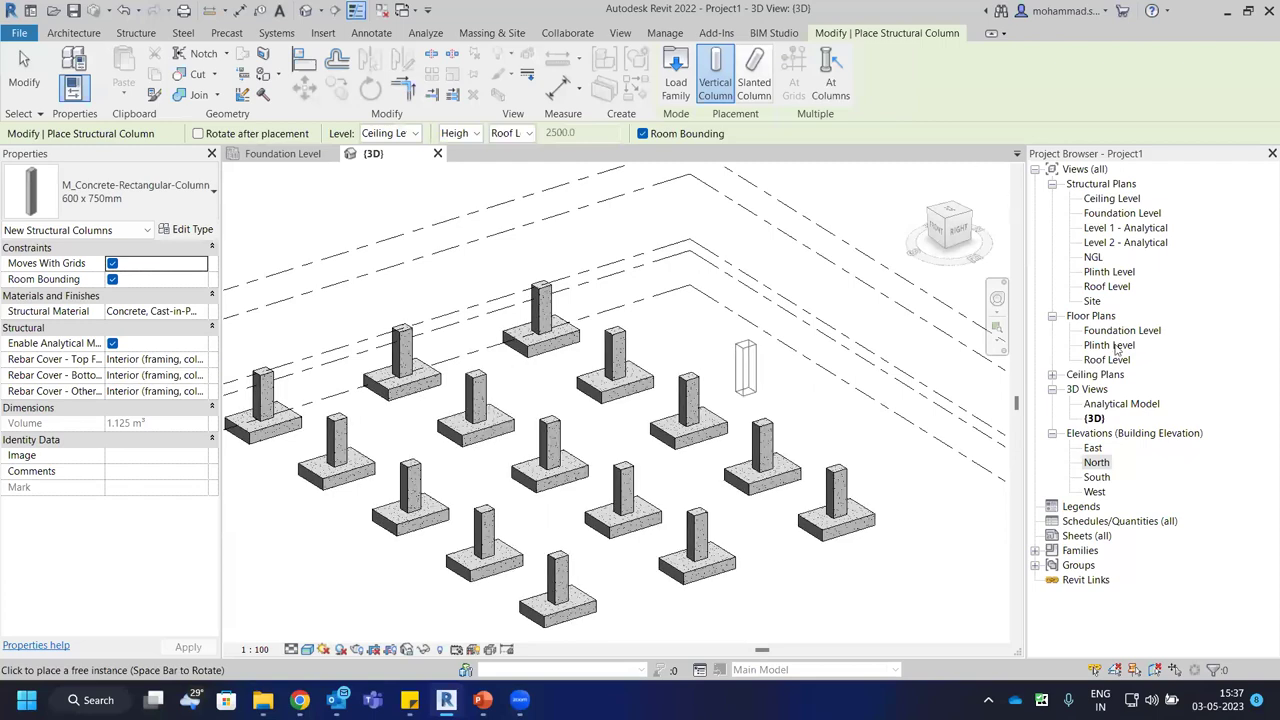
key("Escape")
key("Escape")
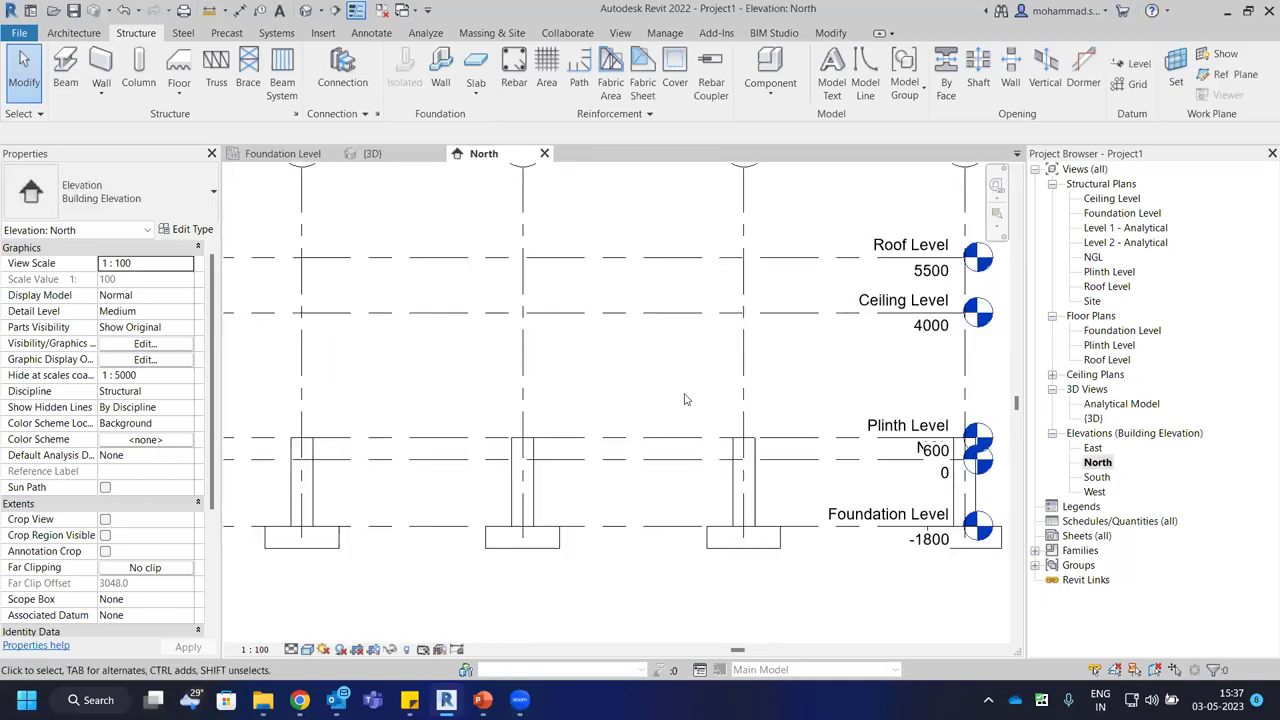
left_click(782, 392)
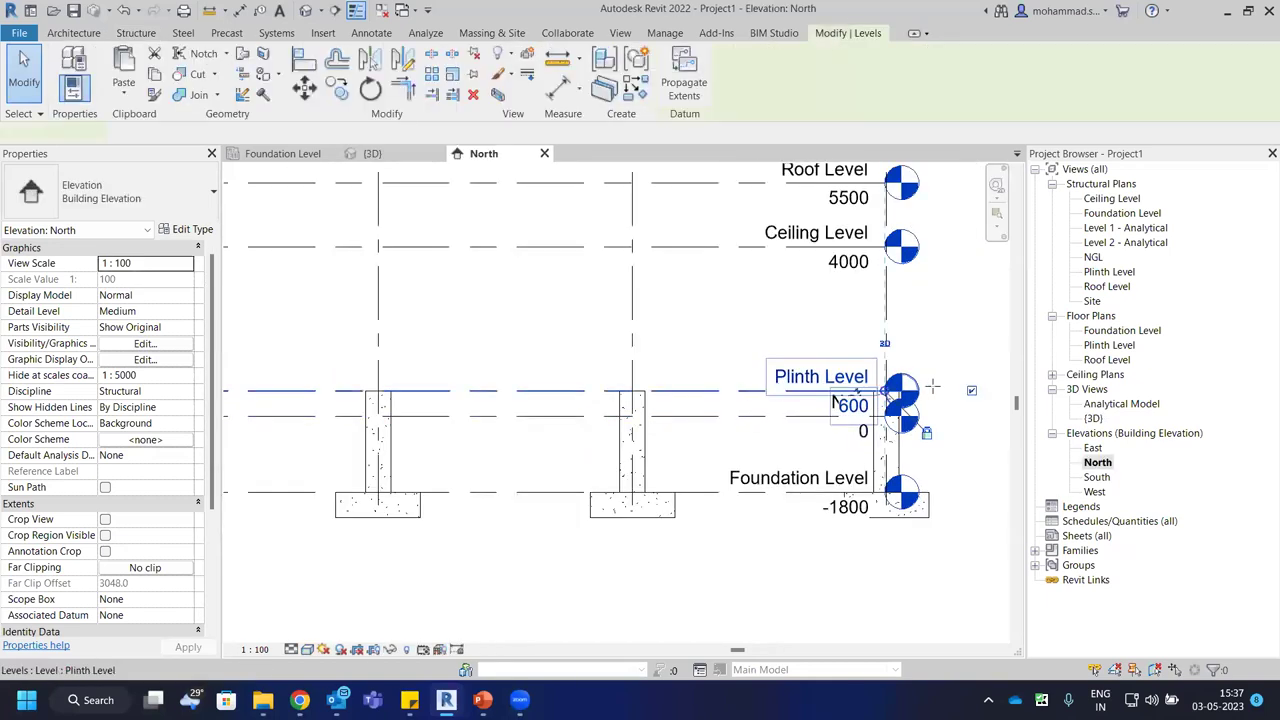
left_click(900, 405)
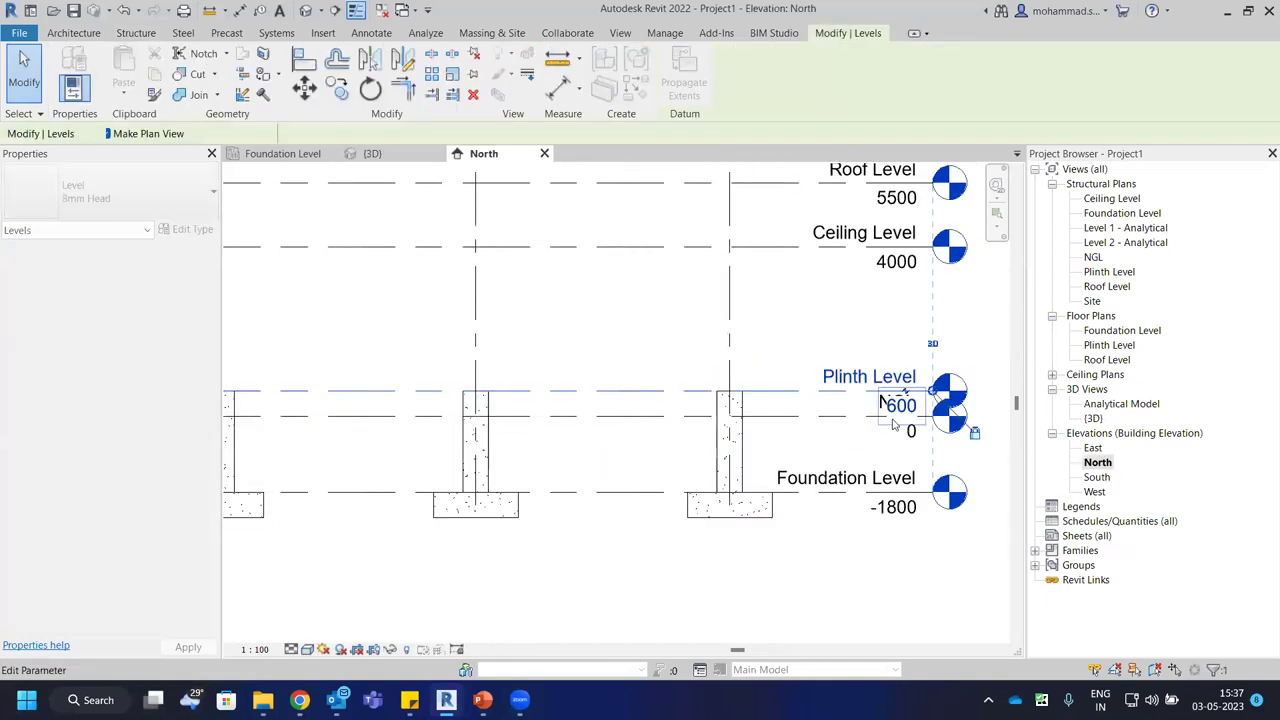
left_click(870, 455)
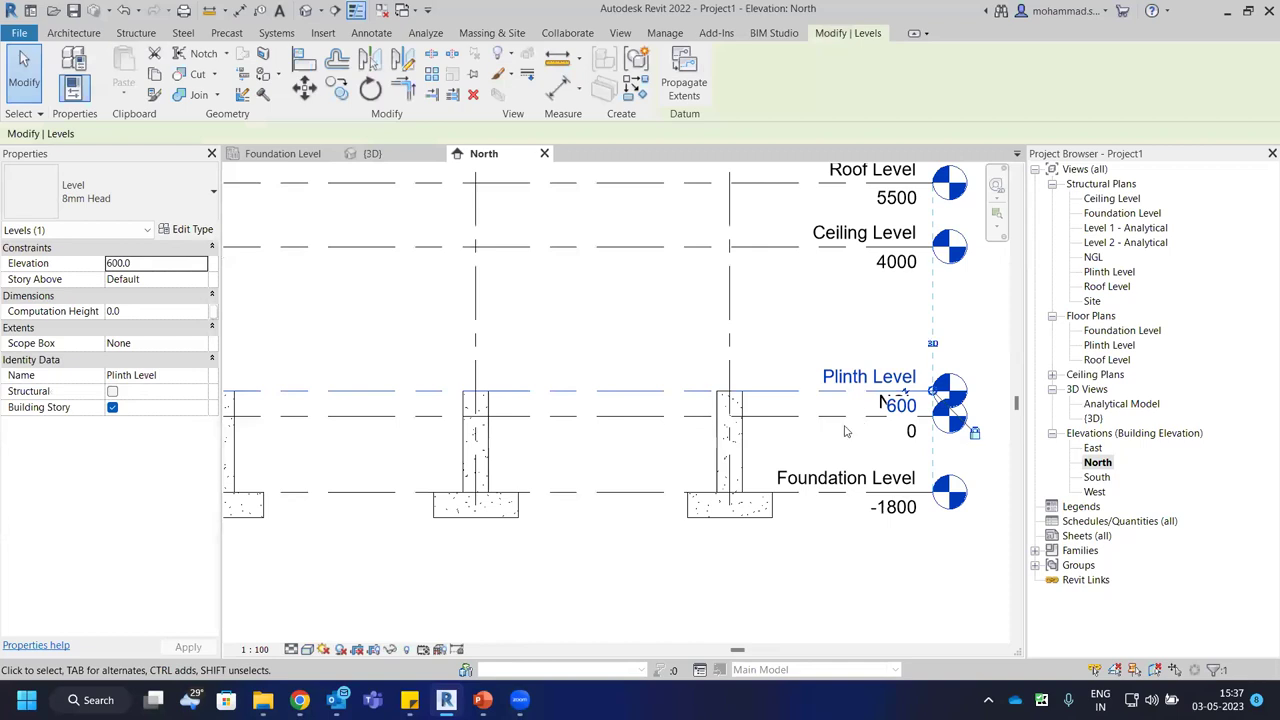
scroll(900, 368, "up", 2)
scroll(872, 383, "down", 1)
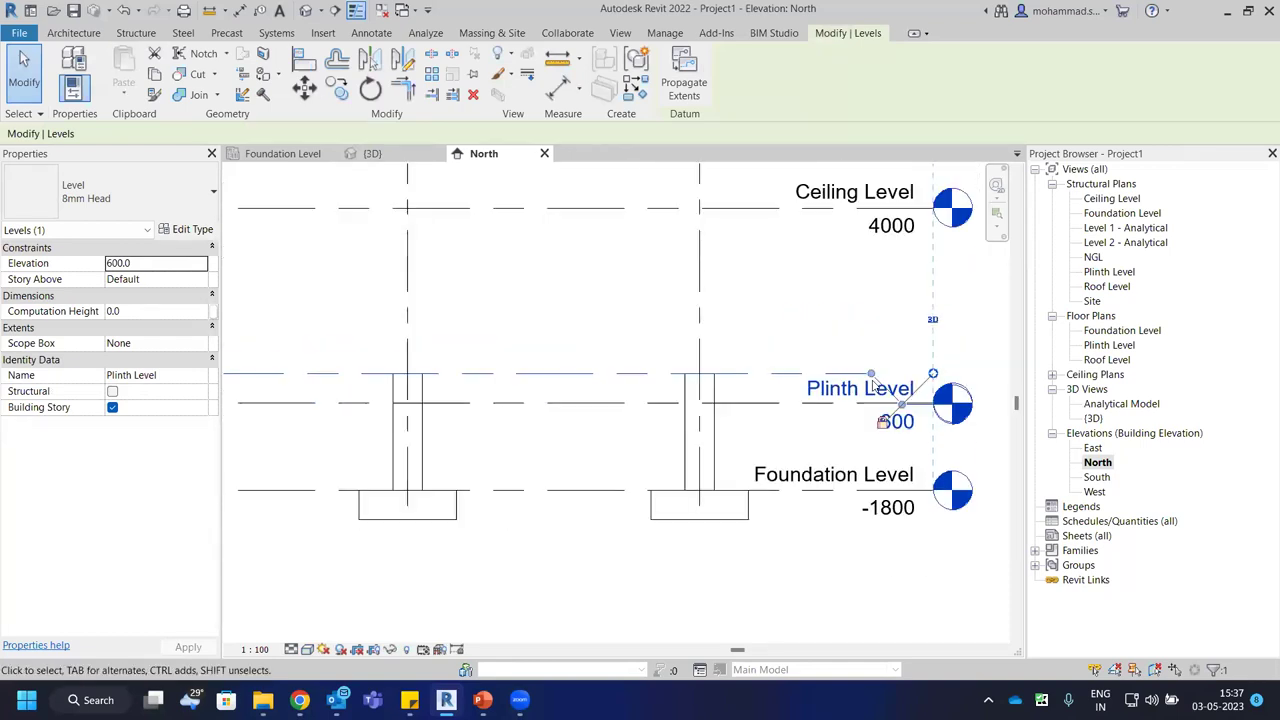
left_click_drag(872, 383, 835, 483)
key("Escape")
key("Escape")
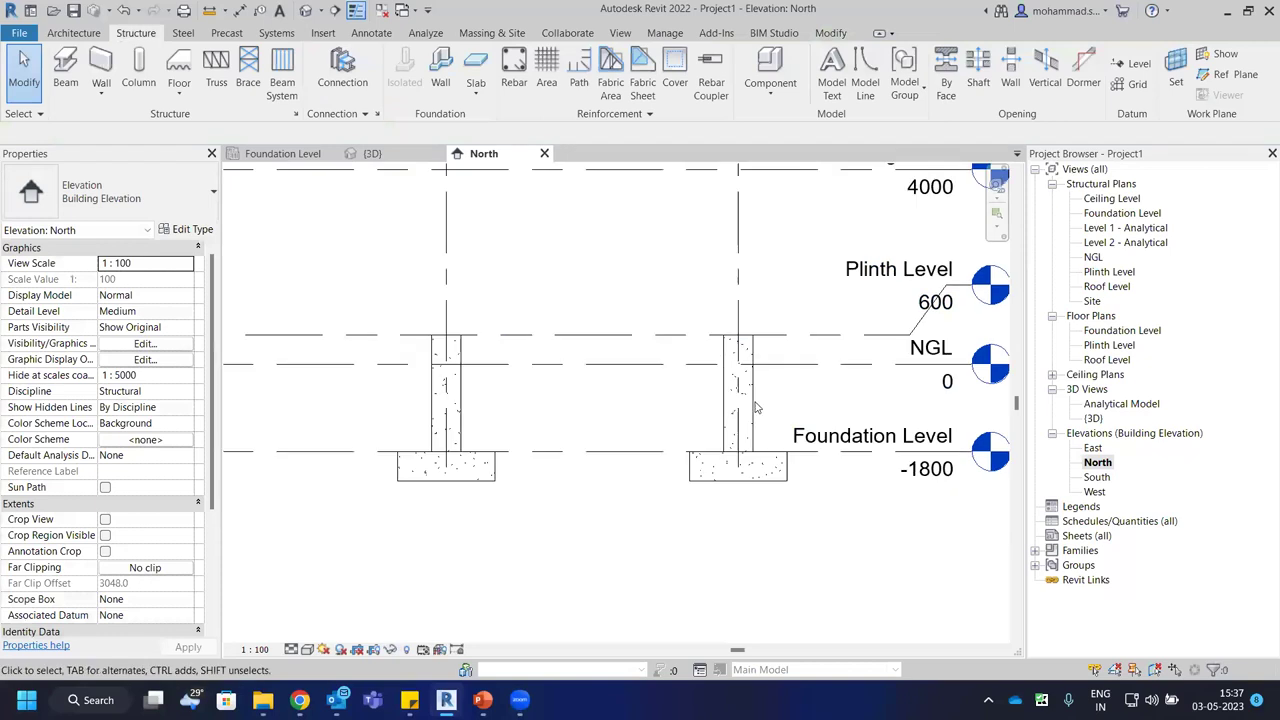
scroll(744, 400, "up", 1)
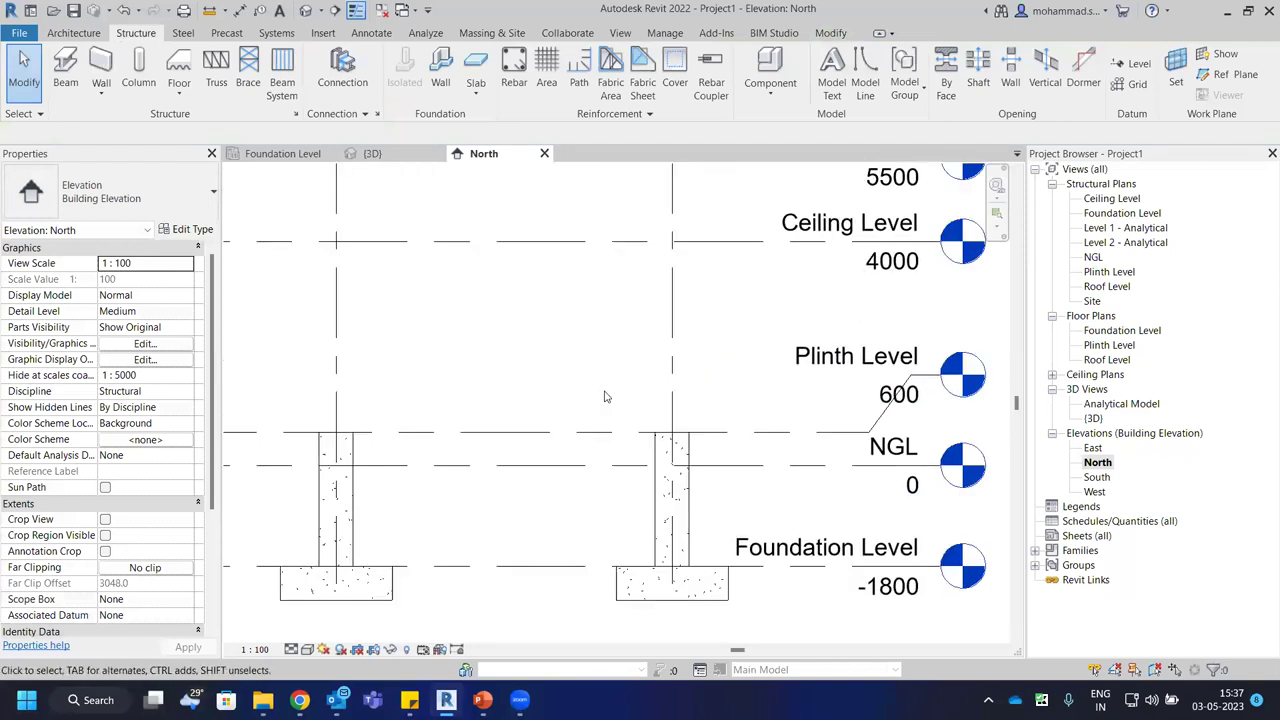
scroll(652, 415, "up", 1)
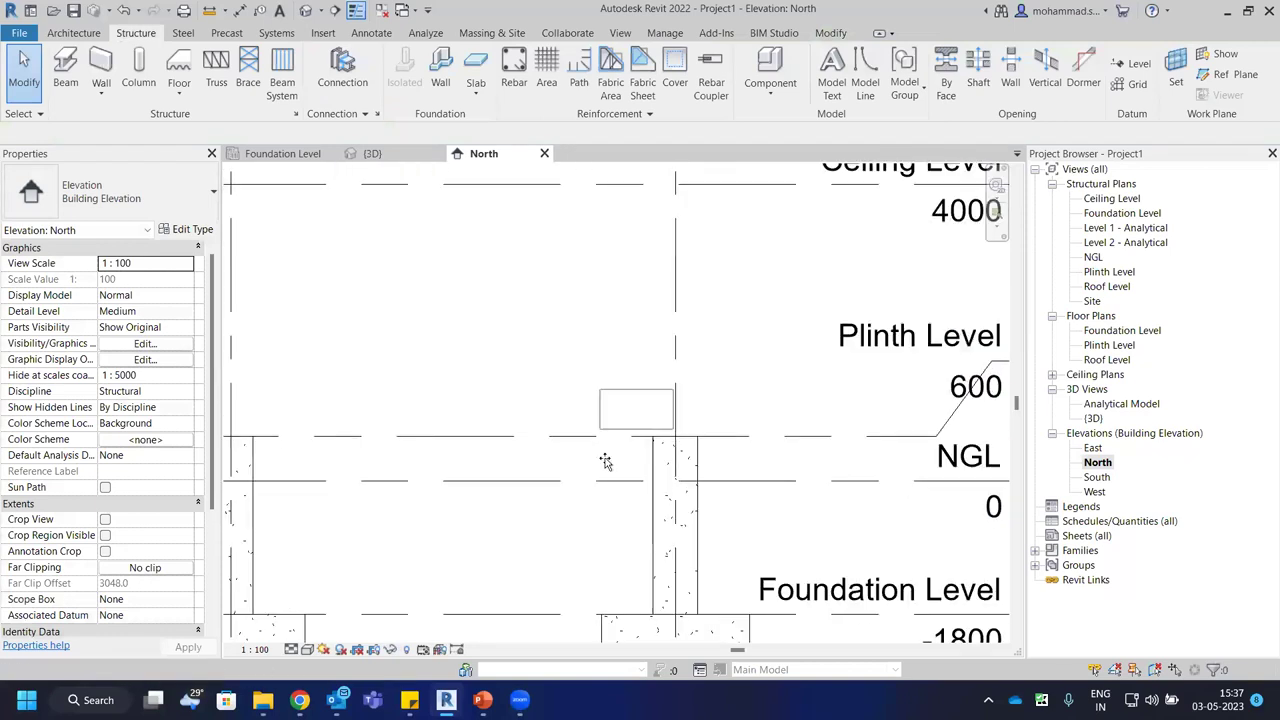
left_click(780, 438)
key("Escape")
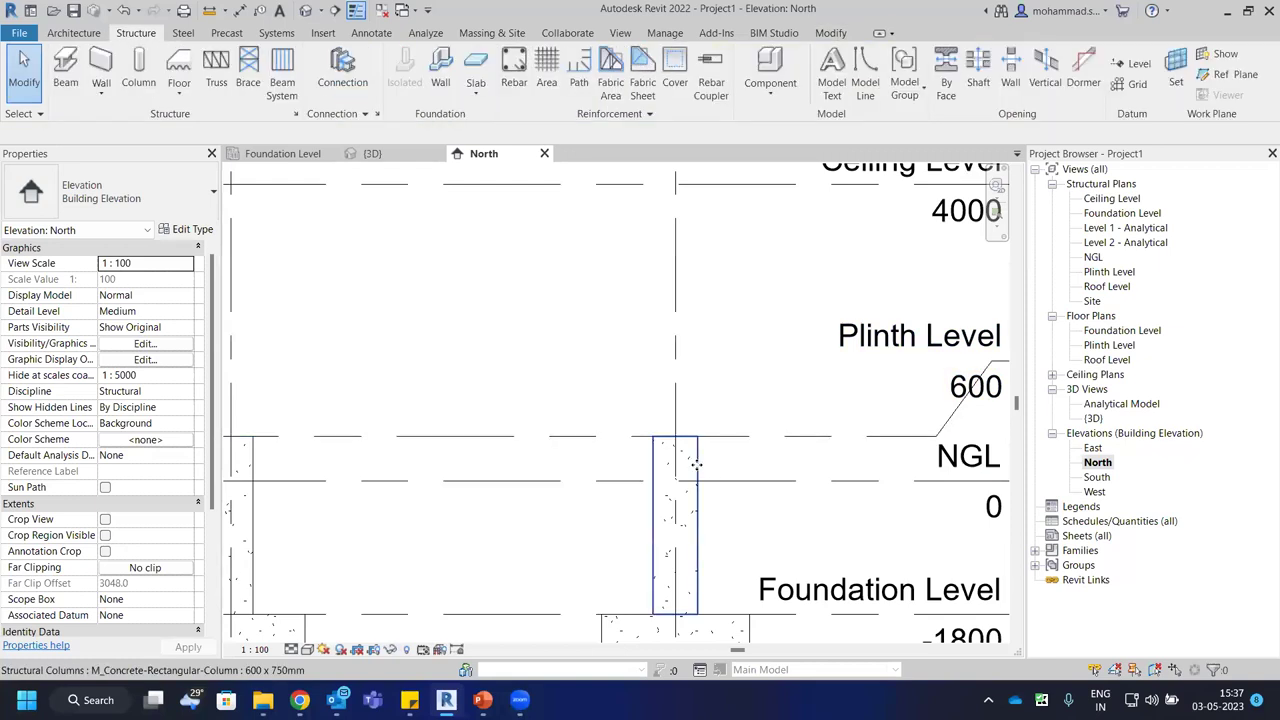
Select one concrete column, then all 15 with SA, to check their base and top levels.
left_click(684, 449)
scroll(690, 420, "down", 2)
scroll(717, 412, "up", 2)
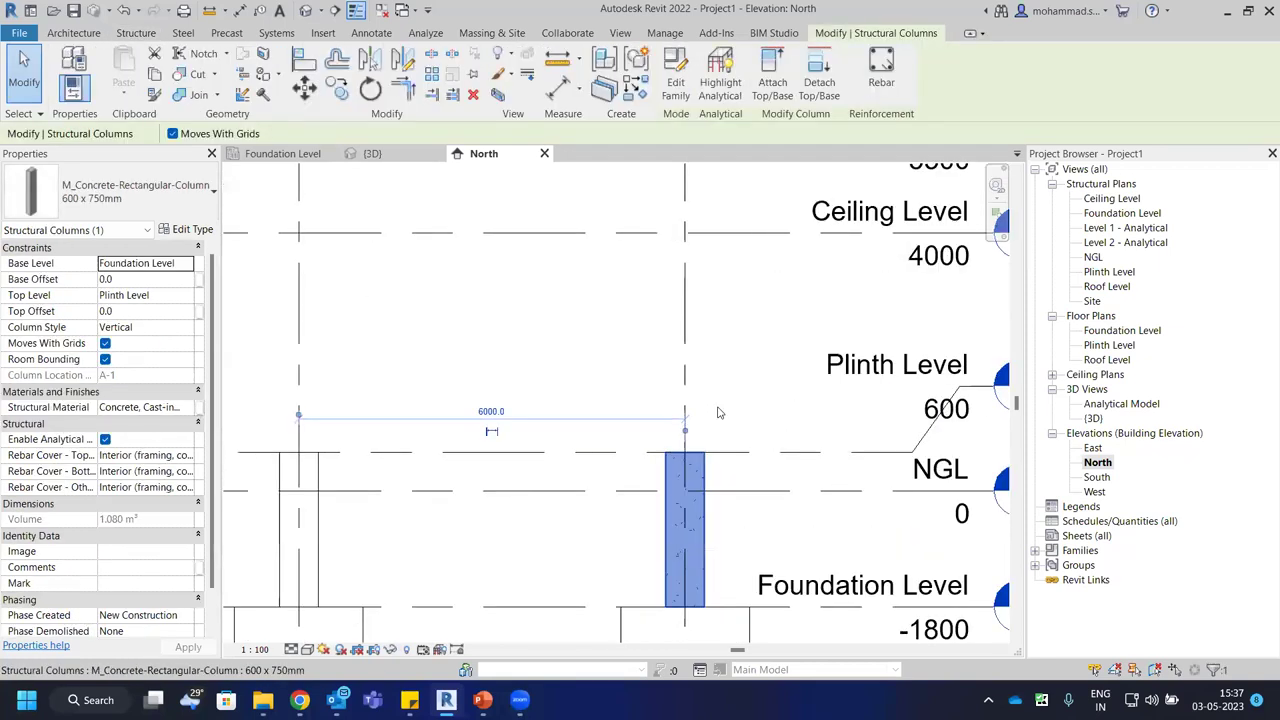
scroll(717, 412, "down", 2)
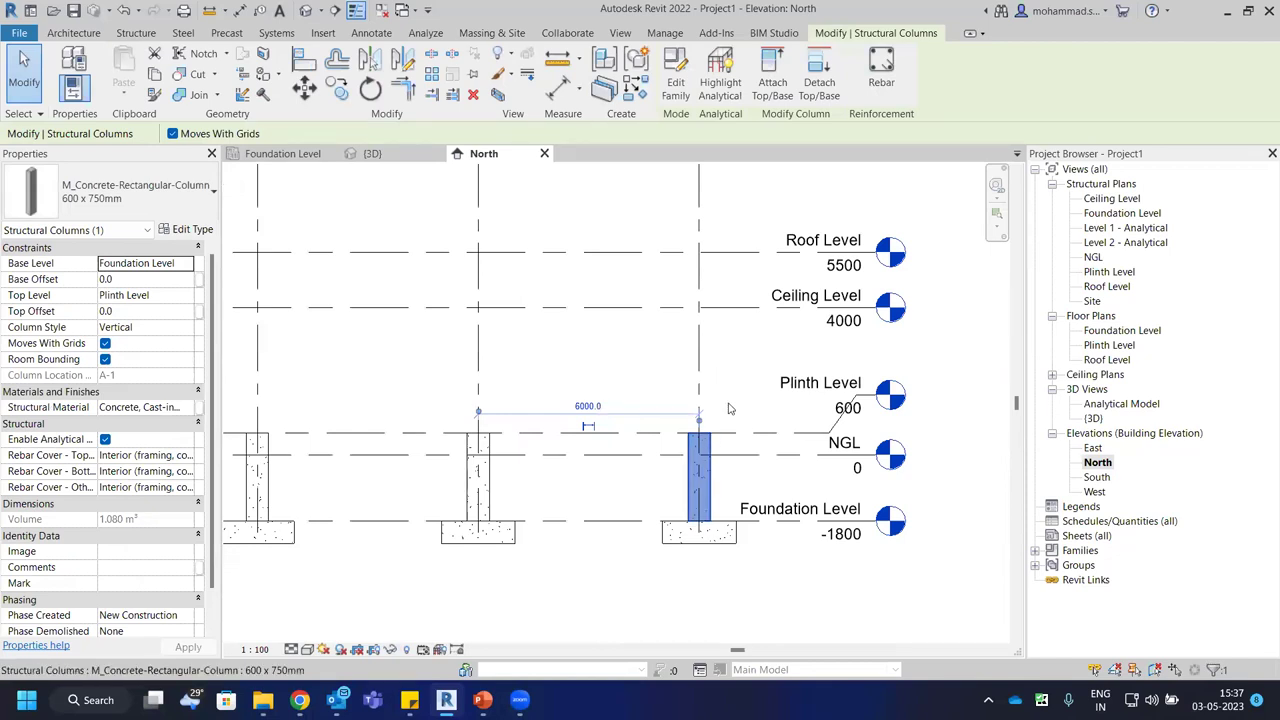
key("s")
key("a")
scroll(729, 408, "down", 2)
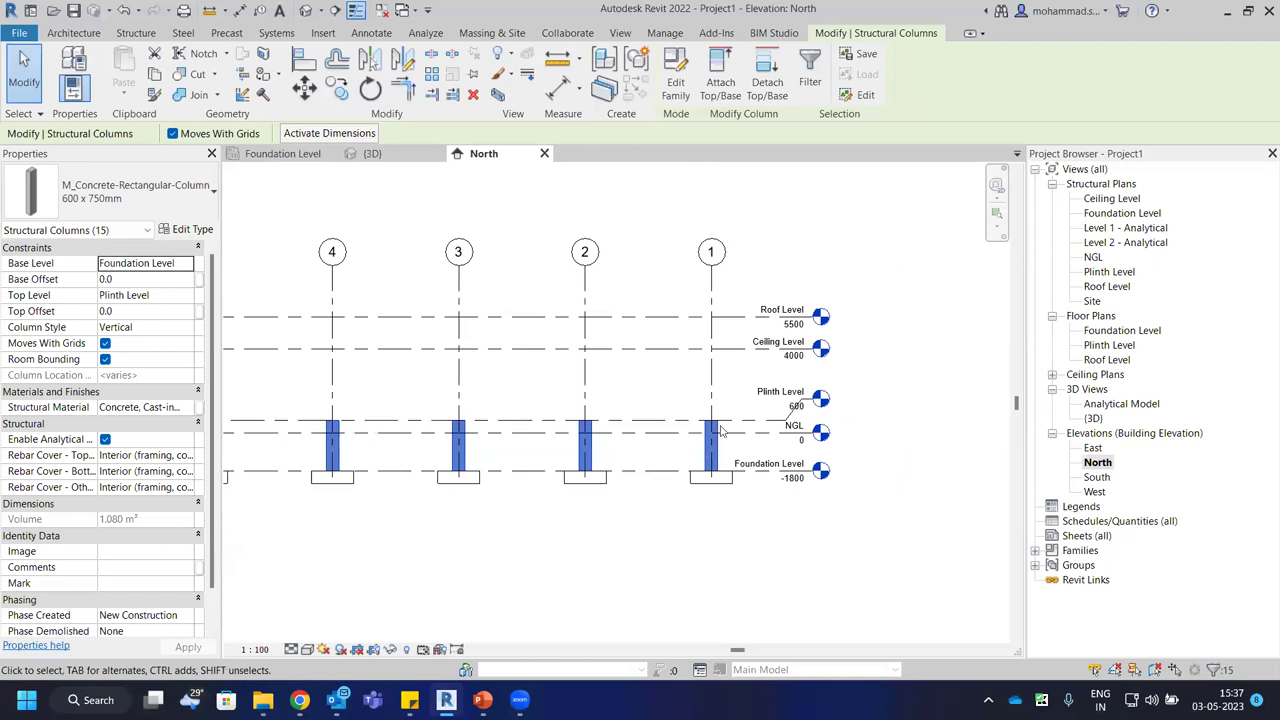
left_click(744, 426)
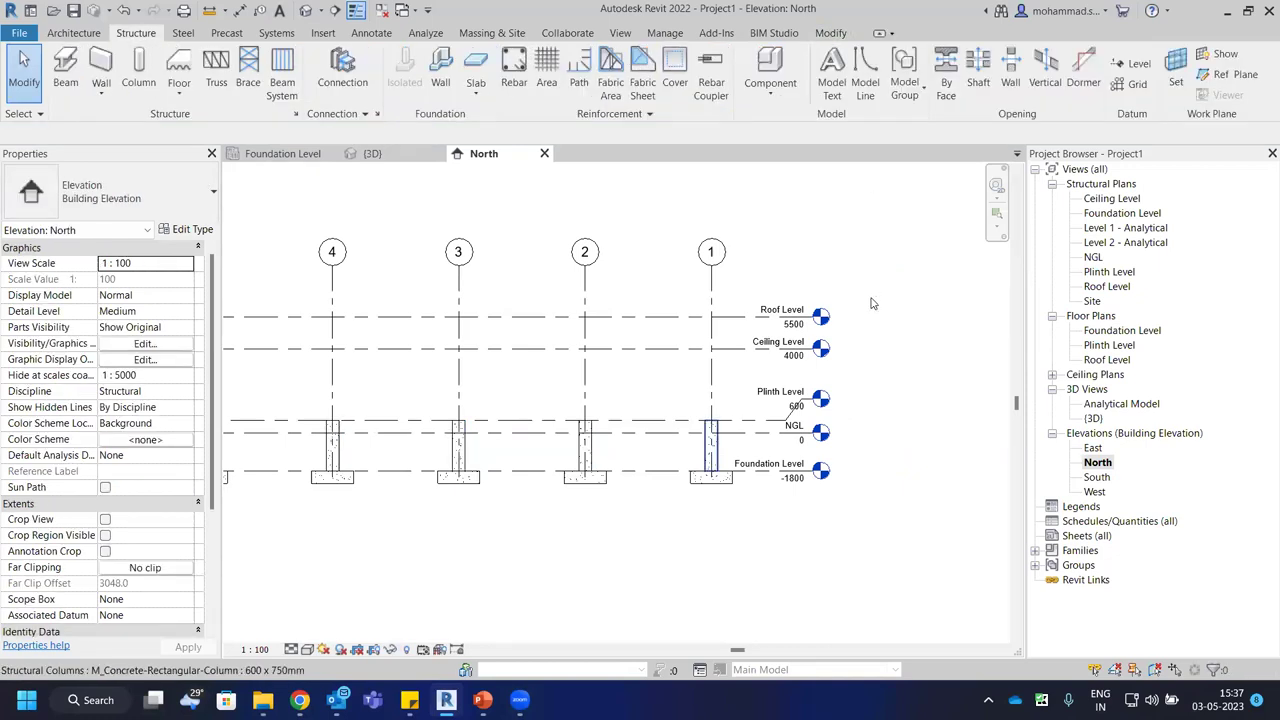
Select all columns of this type and set their Top Offset to 1000, then 500.
right_click(733, 447)
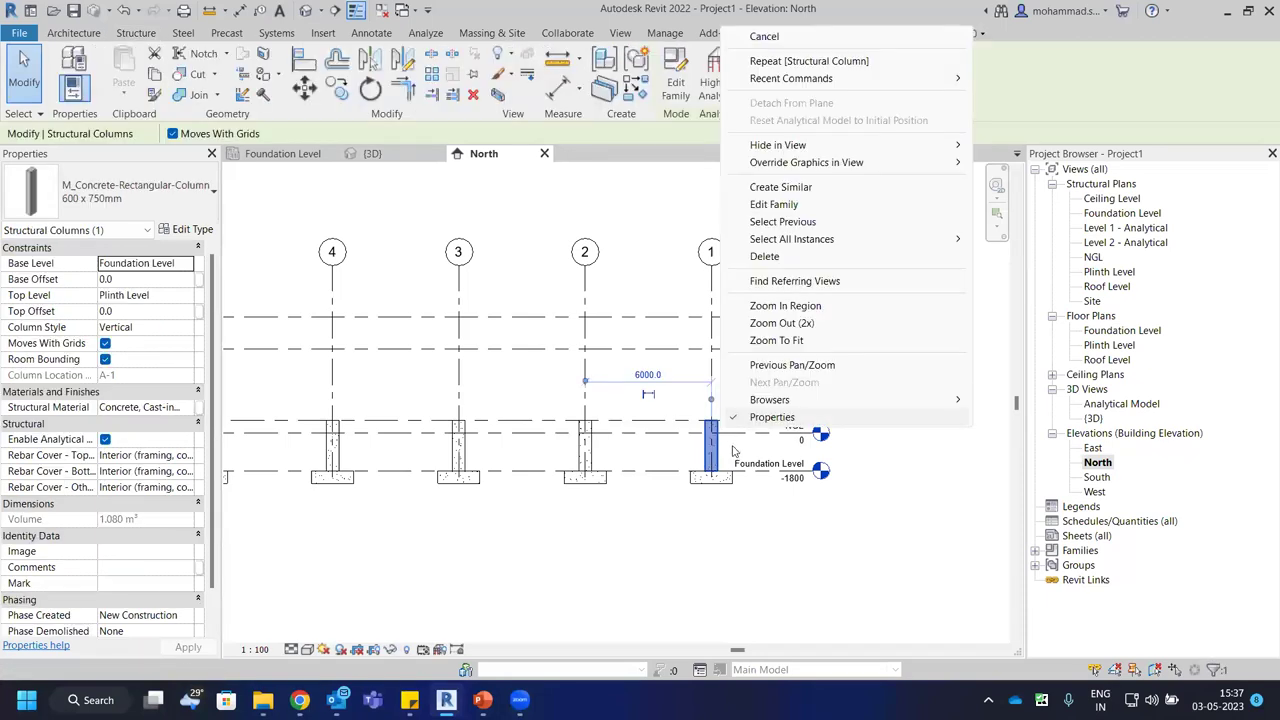
key("Escape")
key("Escape")
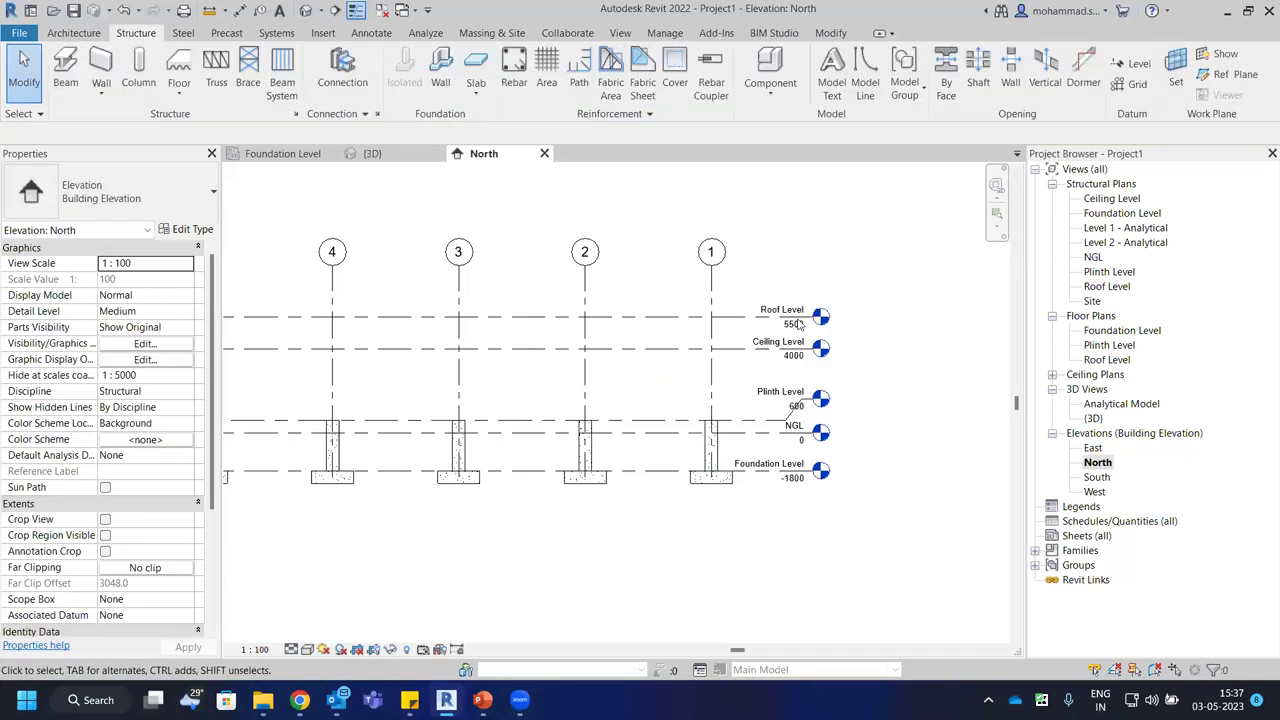
scroll(720, 455, "up", 3)
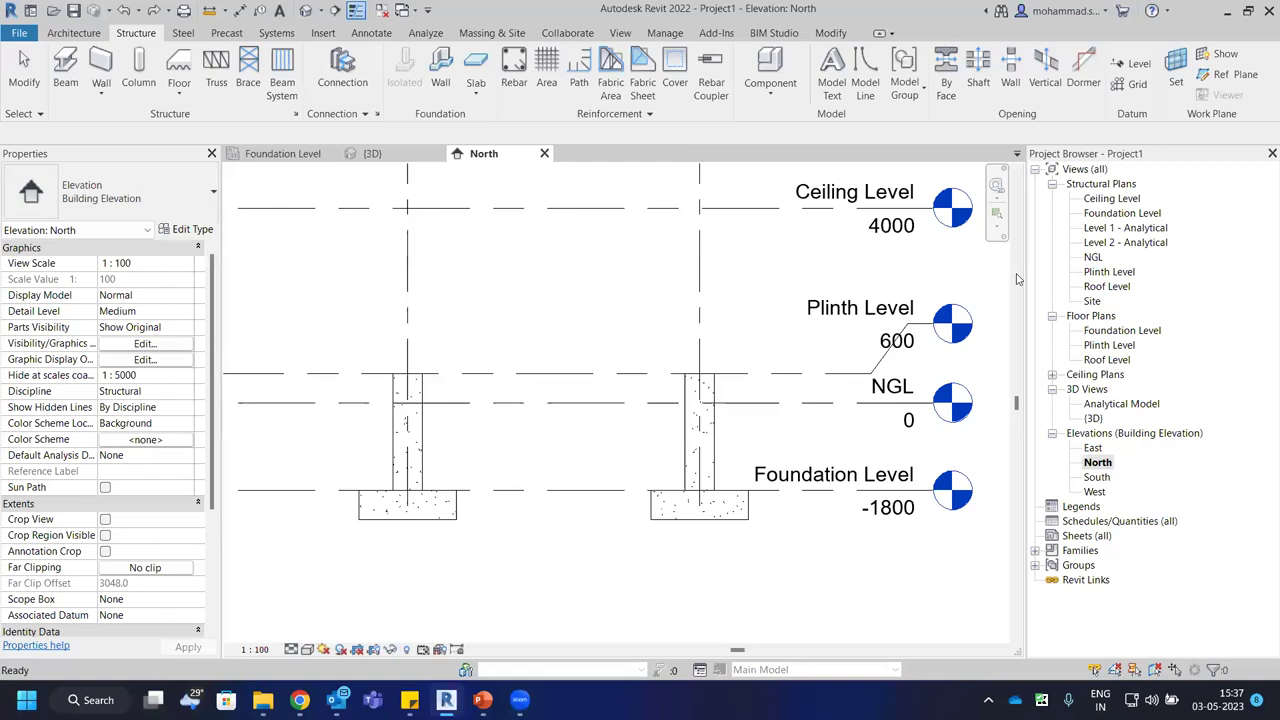
right_click(705, 440)
left_click(588, 367)
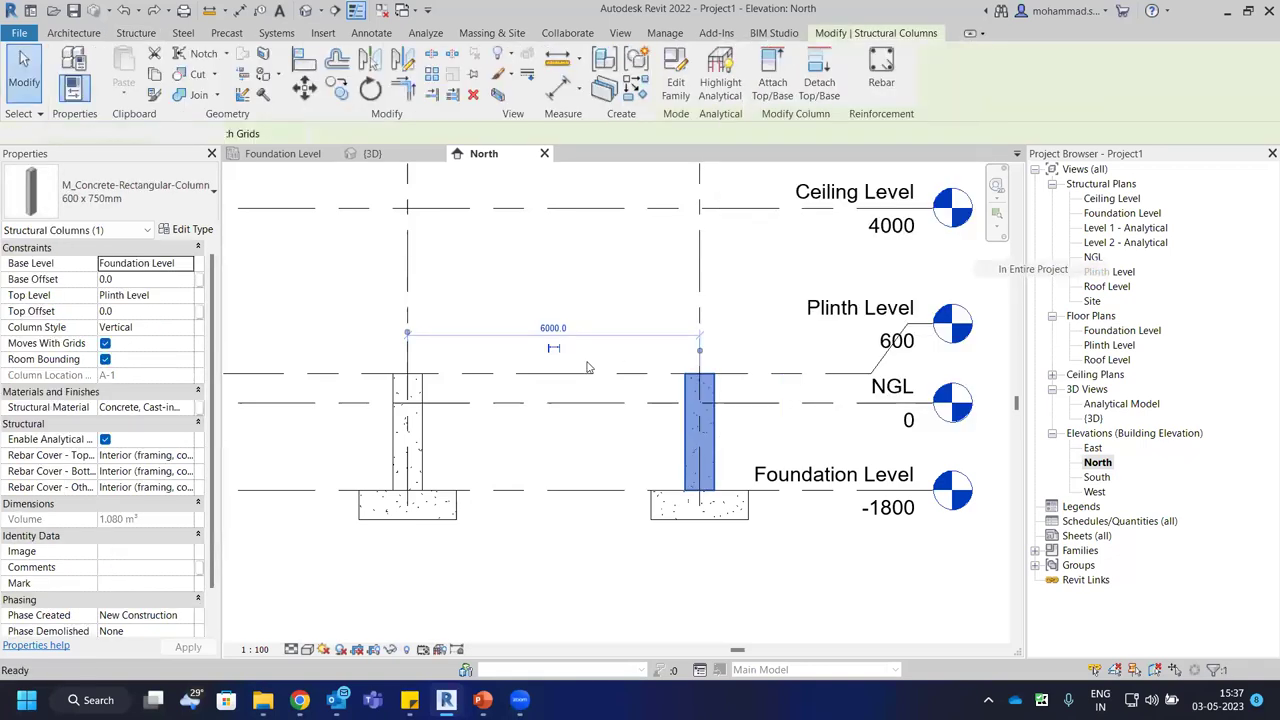
left_click(135, 312)
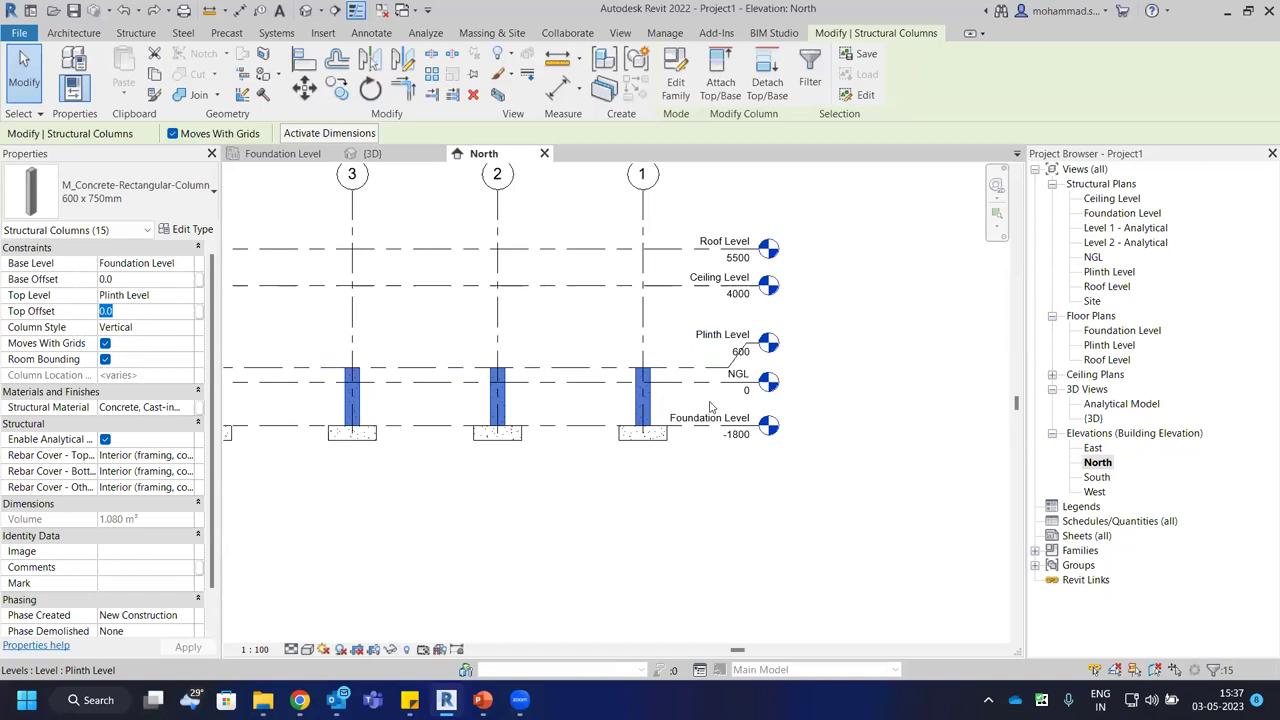
type("1000")
key("Return")
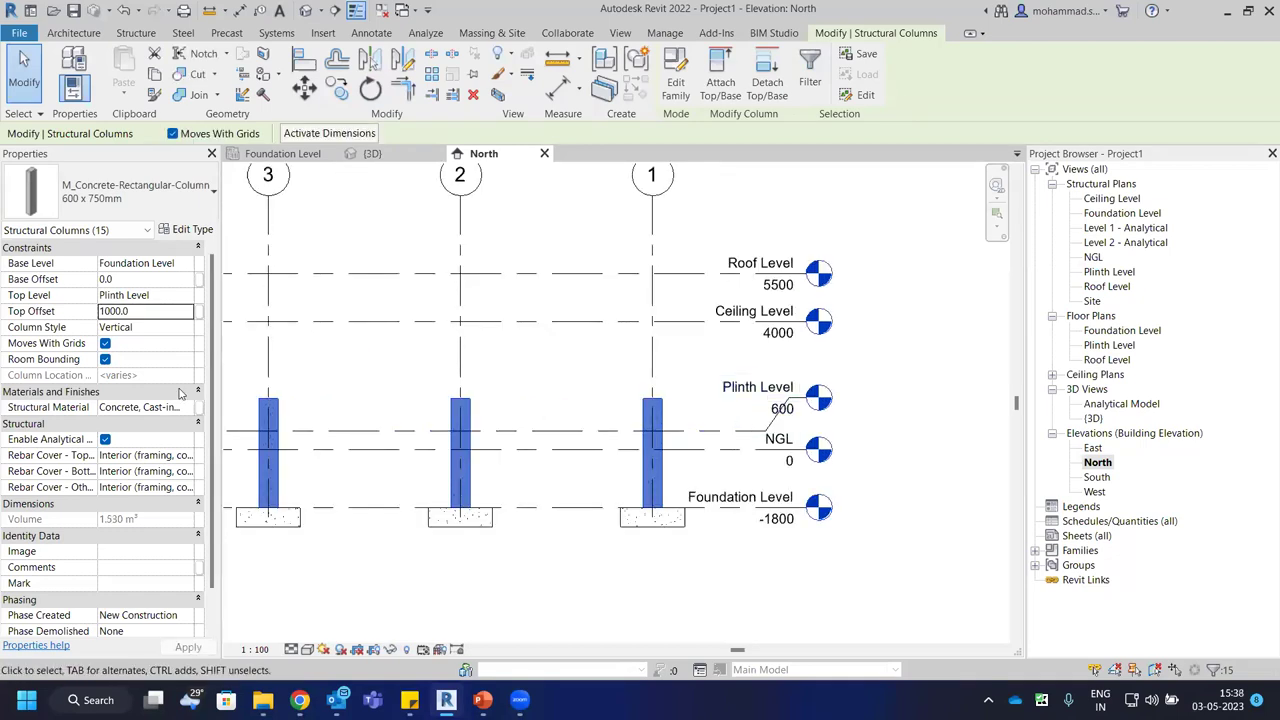
left_click(152, 313)
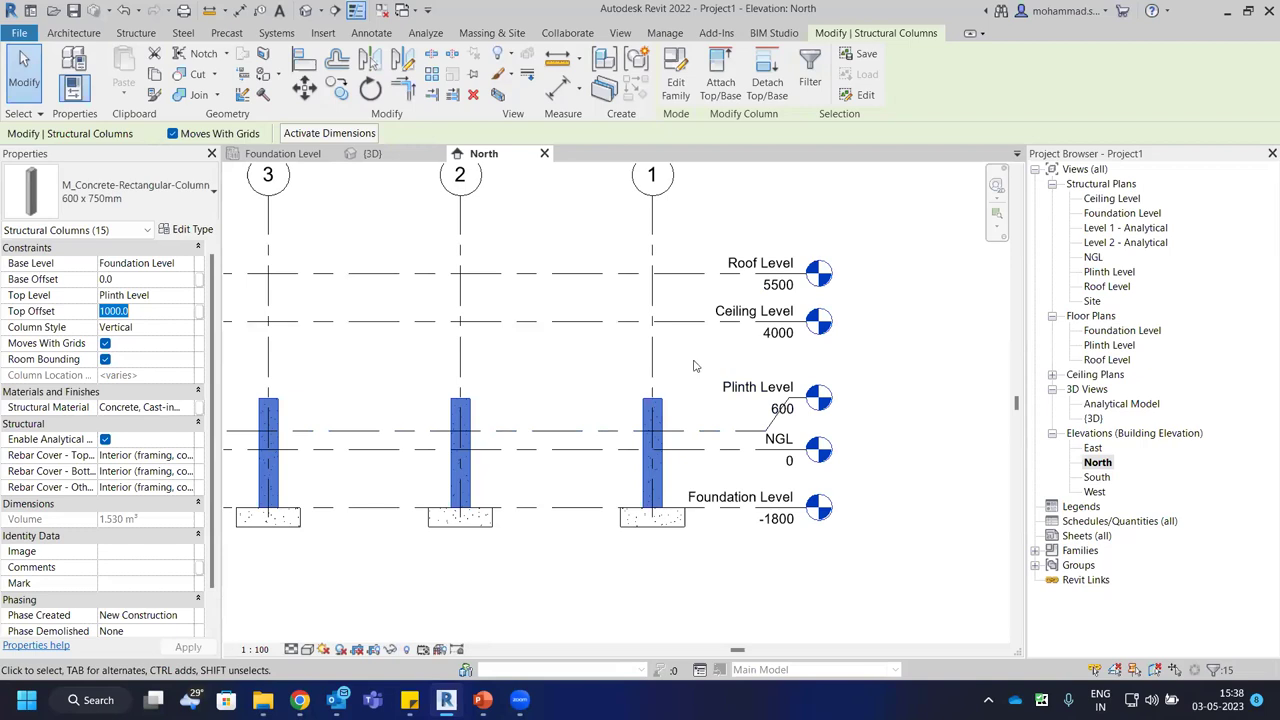
type("500")
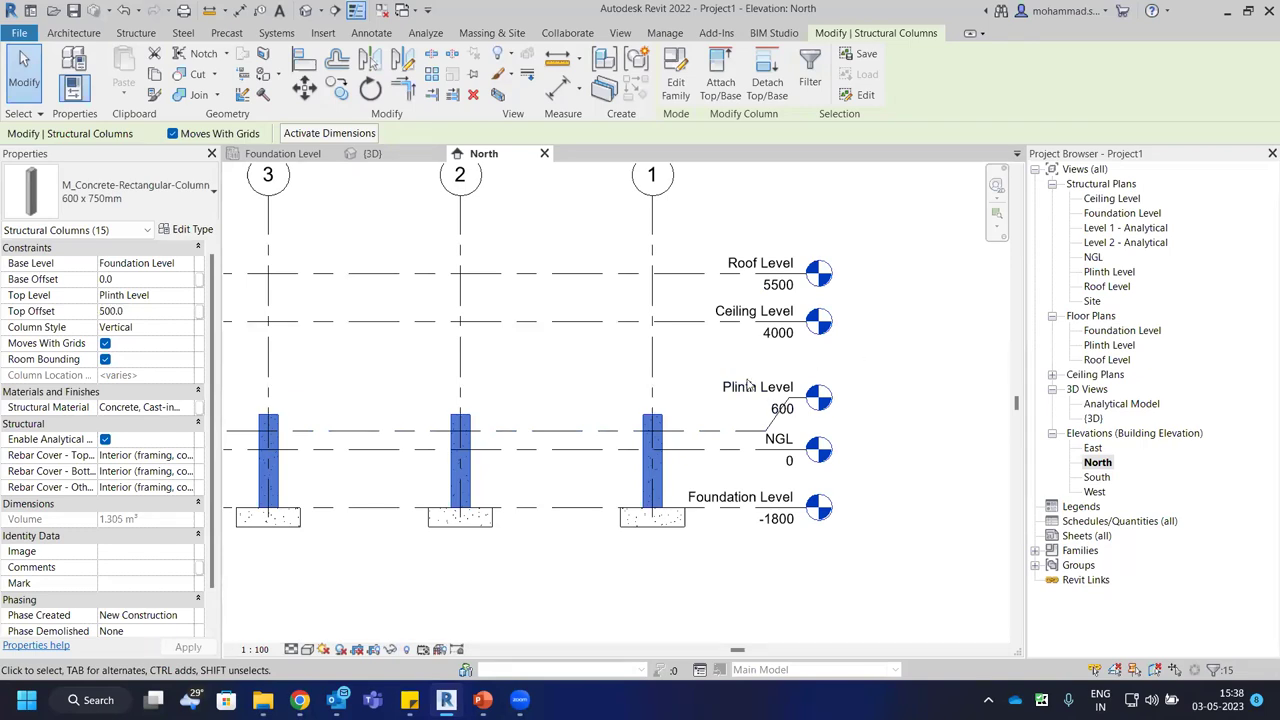
Deselect the columns and cycle through the 3D view back to the Foundation Level plan.
key("Escape")
scroll(641, 311, "up", 3)
scroll(580, 281, "down", 4)
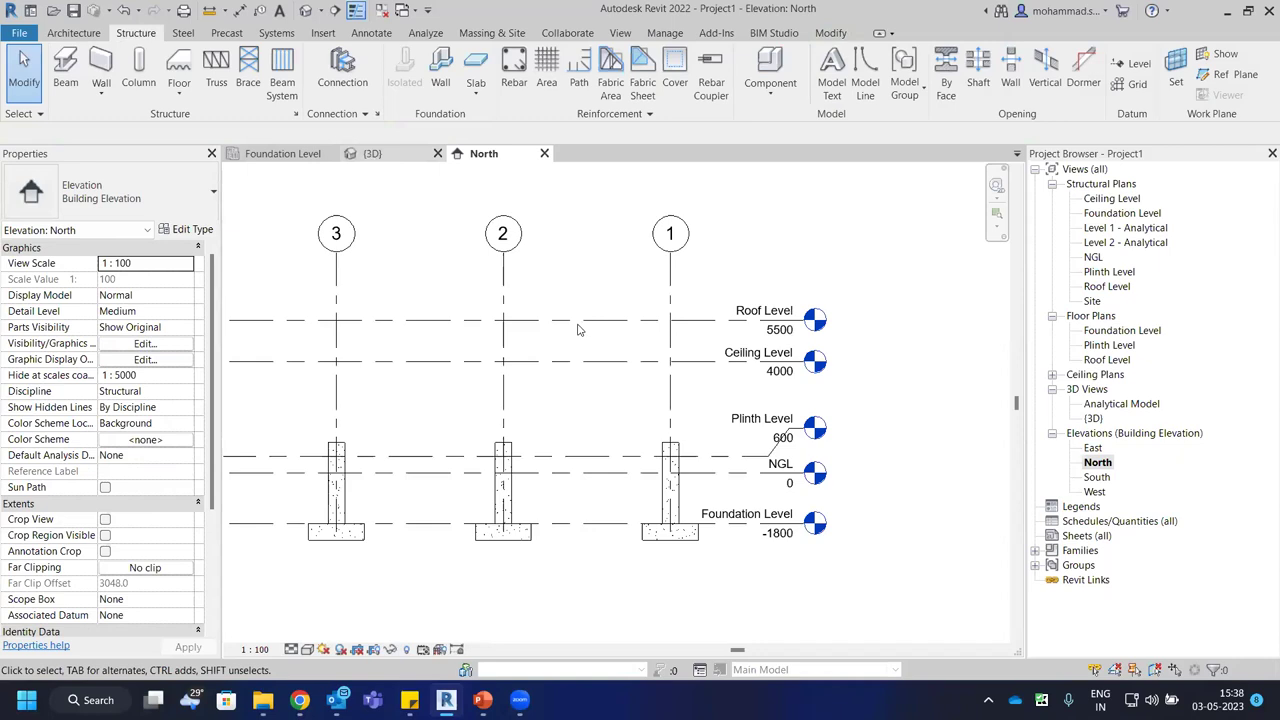
key("ctrl+Tab")
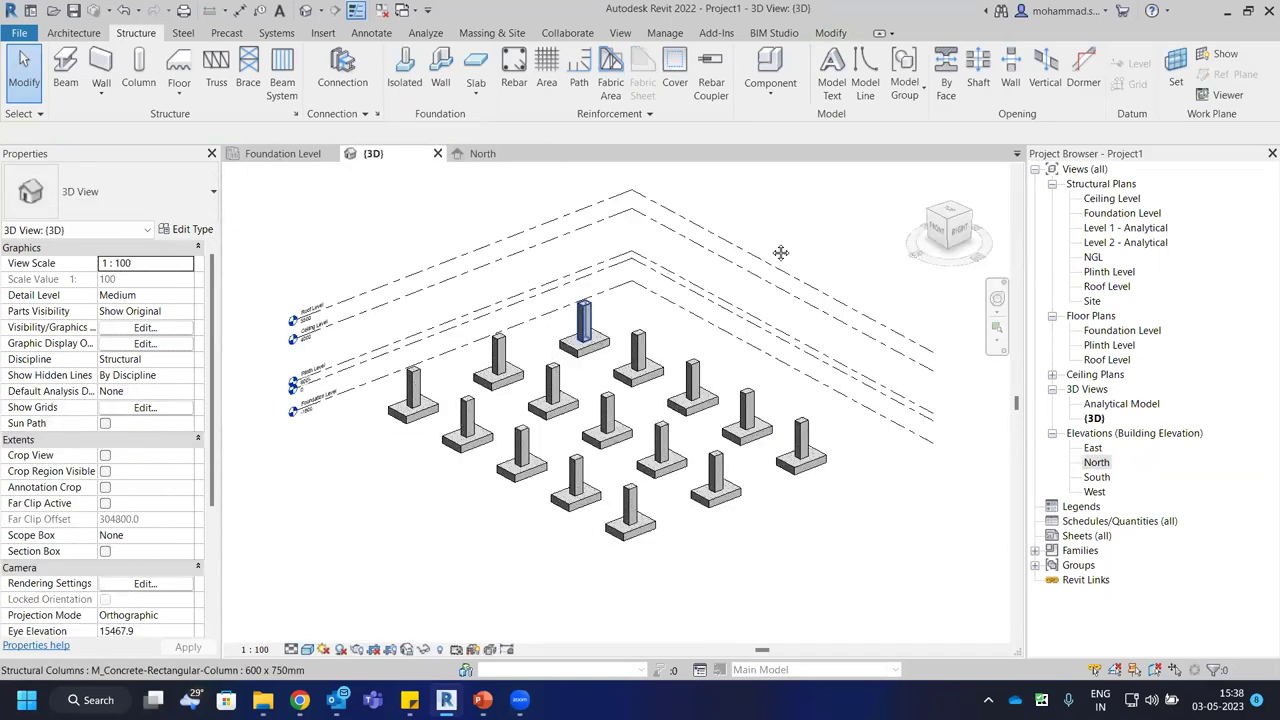
scroll(516, 248, "down", 1)
key("ctrl+Tab")
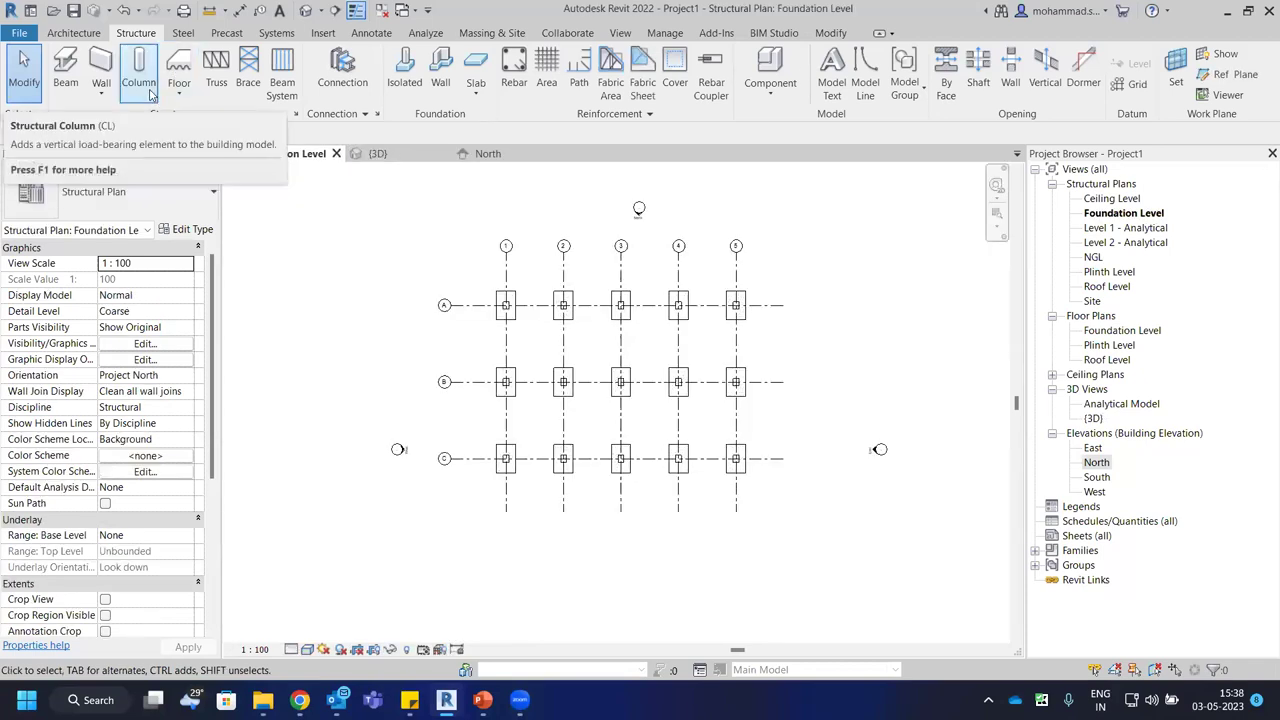
left_click(150, 93)
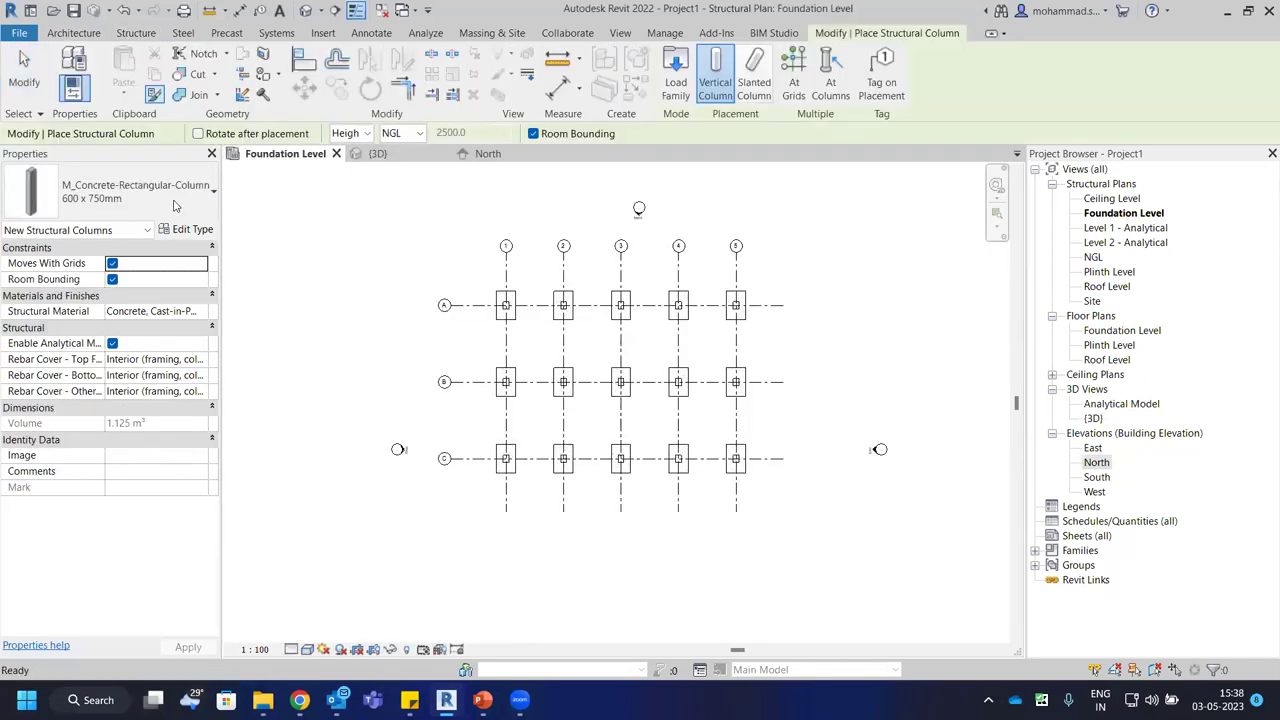
left_click(130, 190)
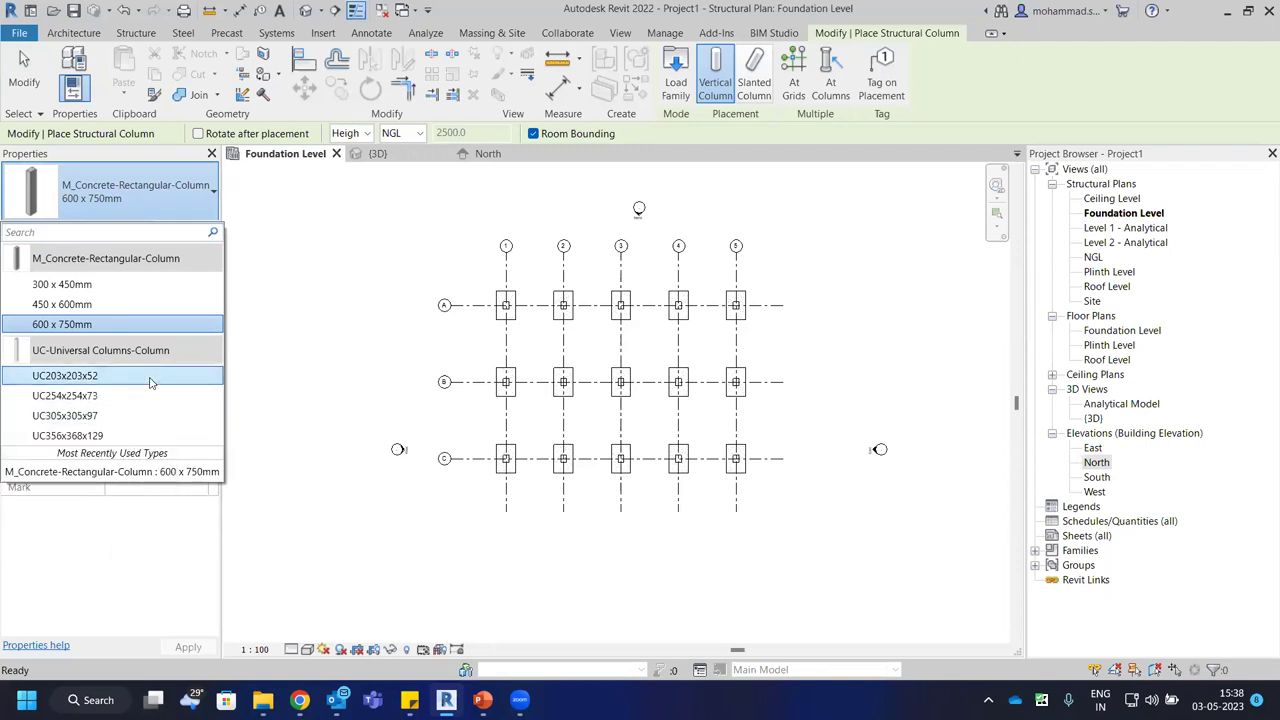
left_click(150, 378)
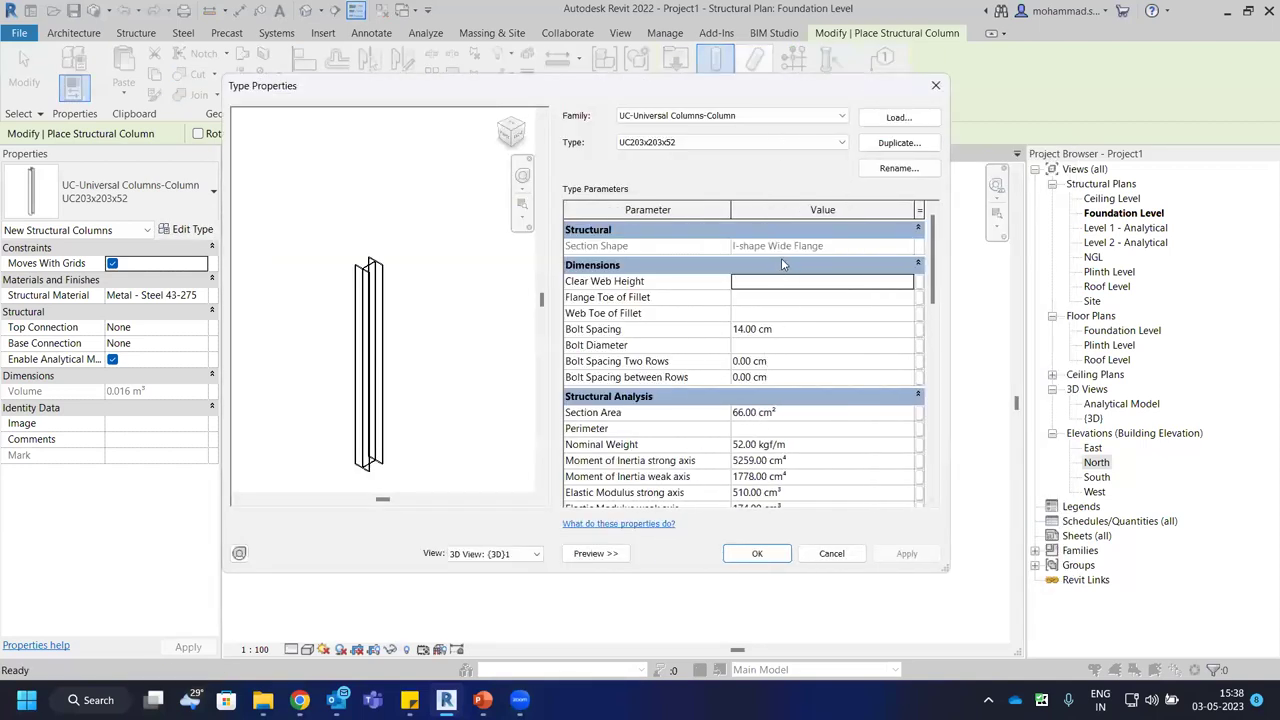
scroll(781, 258, "down", 3)
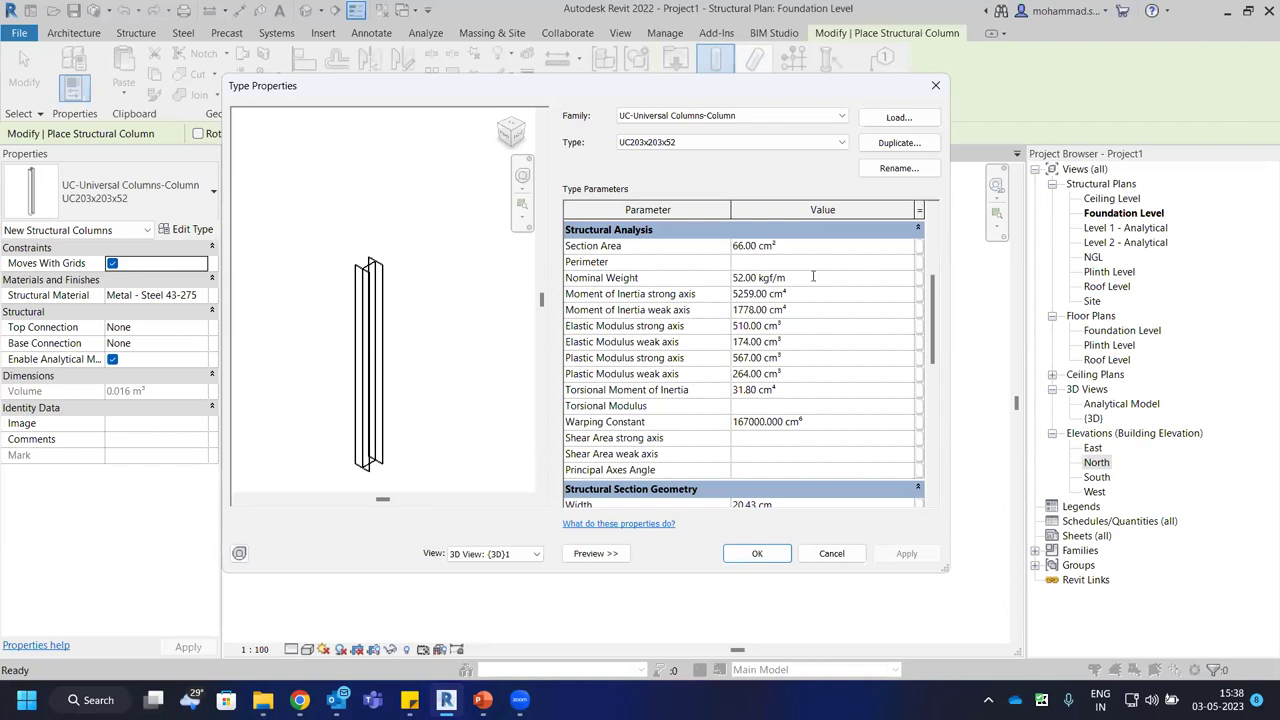
left_click(814, 279)
key("Tab")
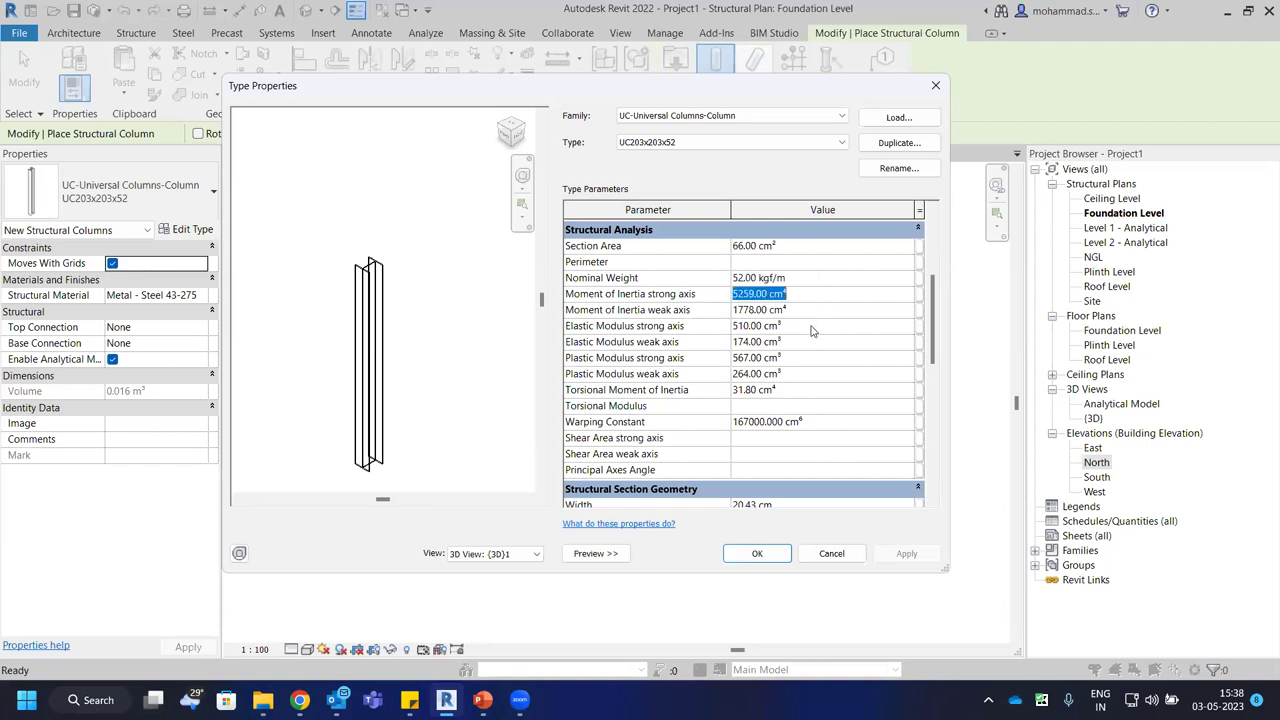
left_click(813, 329)
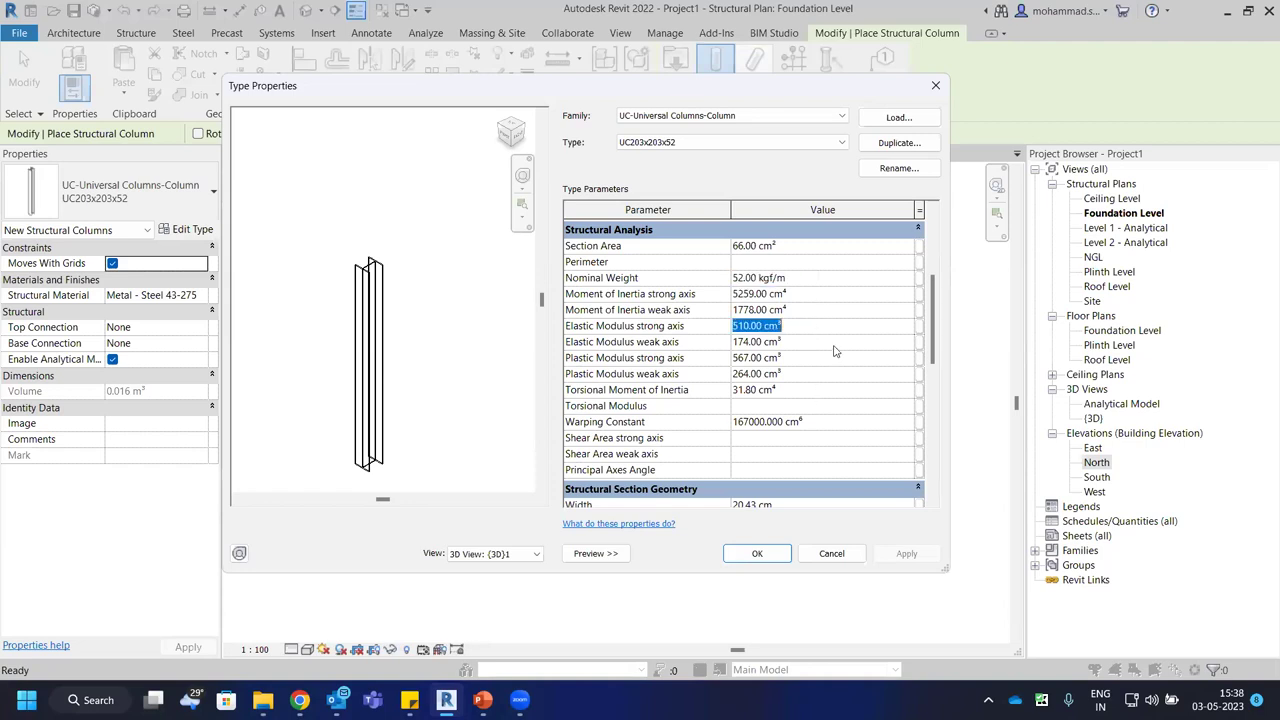
scroll(821, 383, "down", 2)
scroll(819, 355, "down", 4)
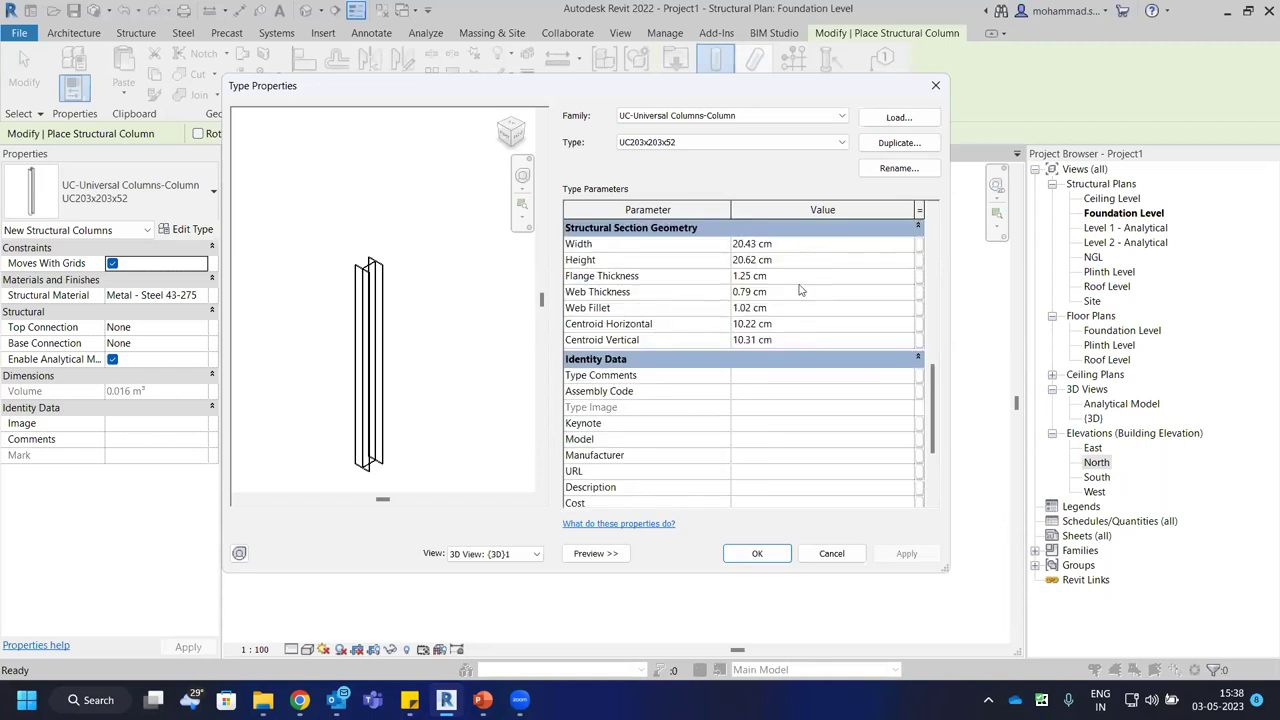
left_click(800, 341)
left_click(806, 262)
scroll(788, 370, "down", 3)
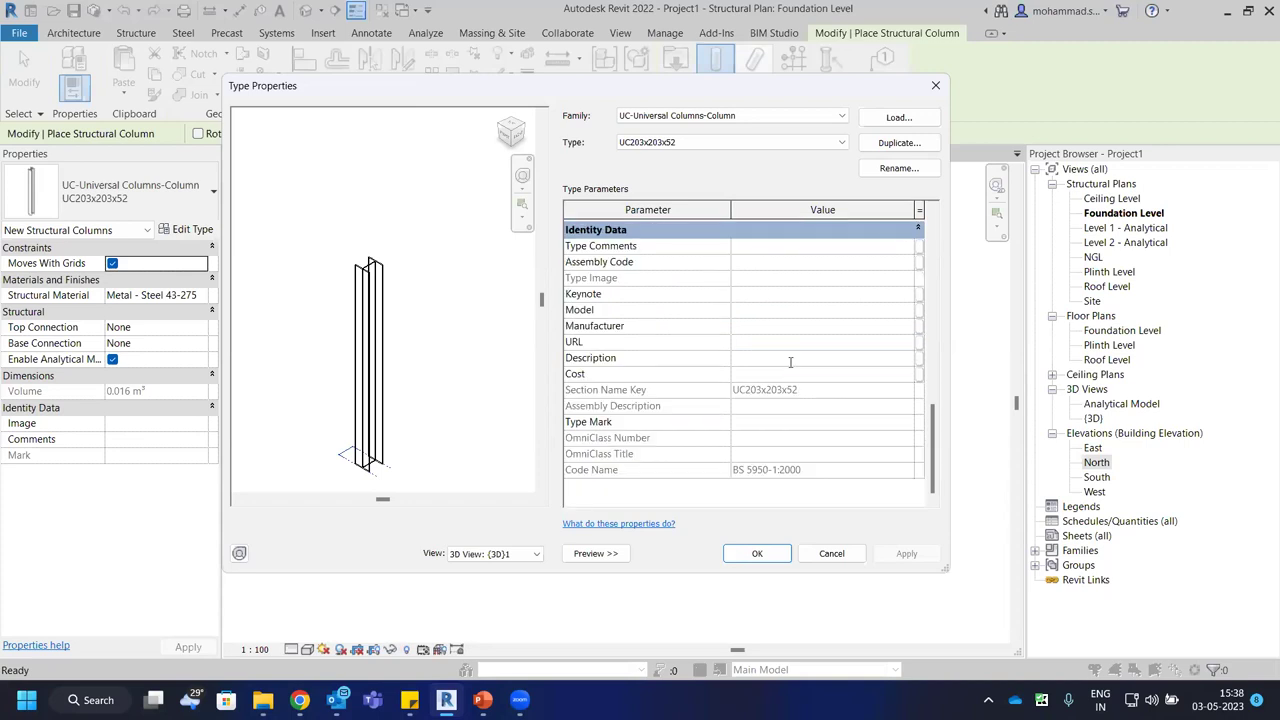
scroll(790, 362, "up", 5)
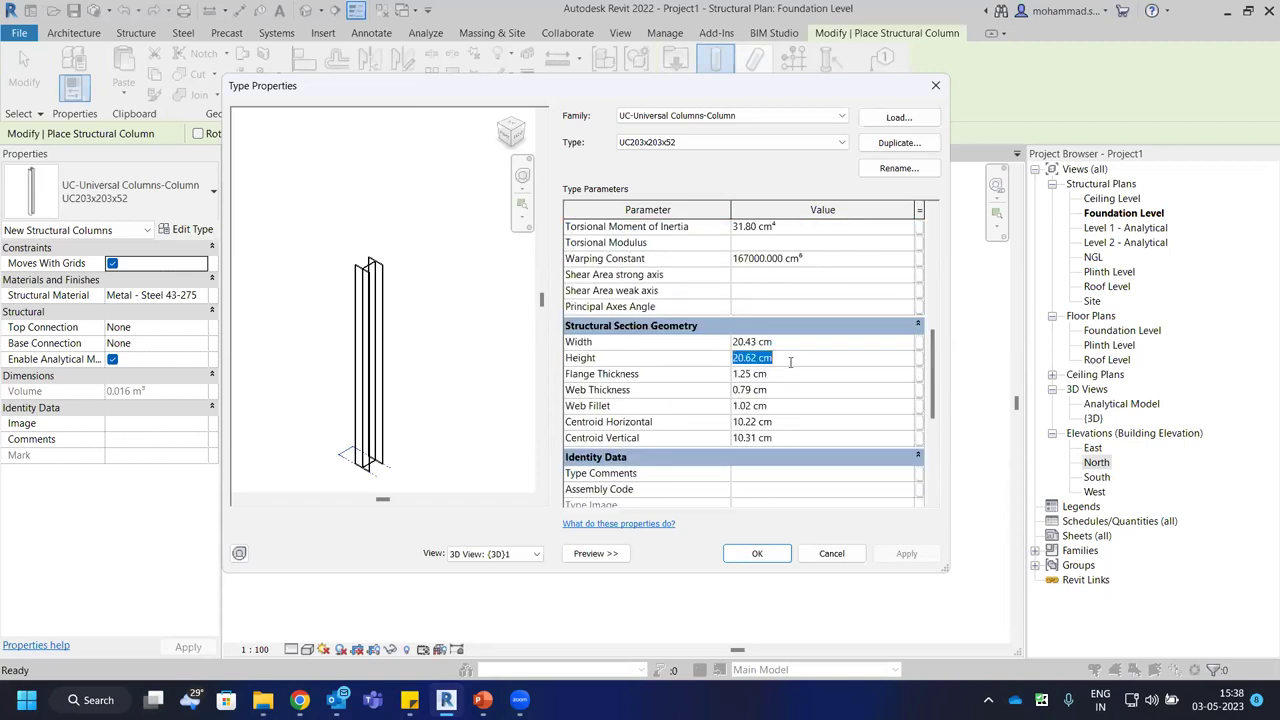
scroll(818, 267, "up", 5)
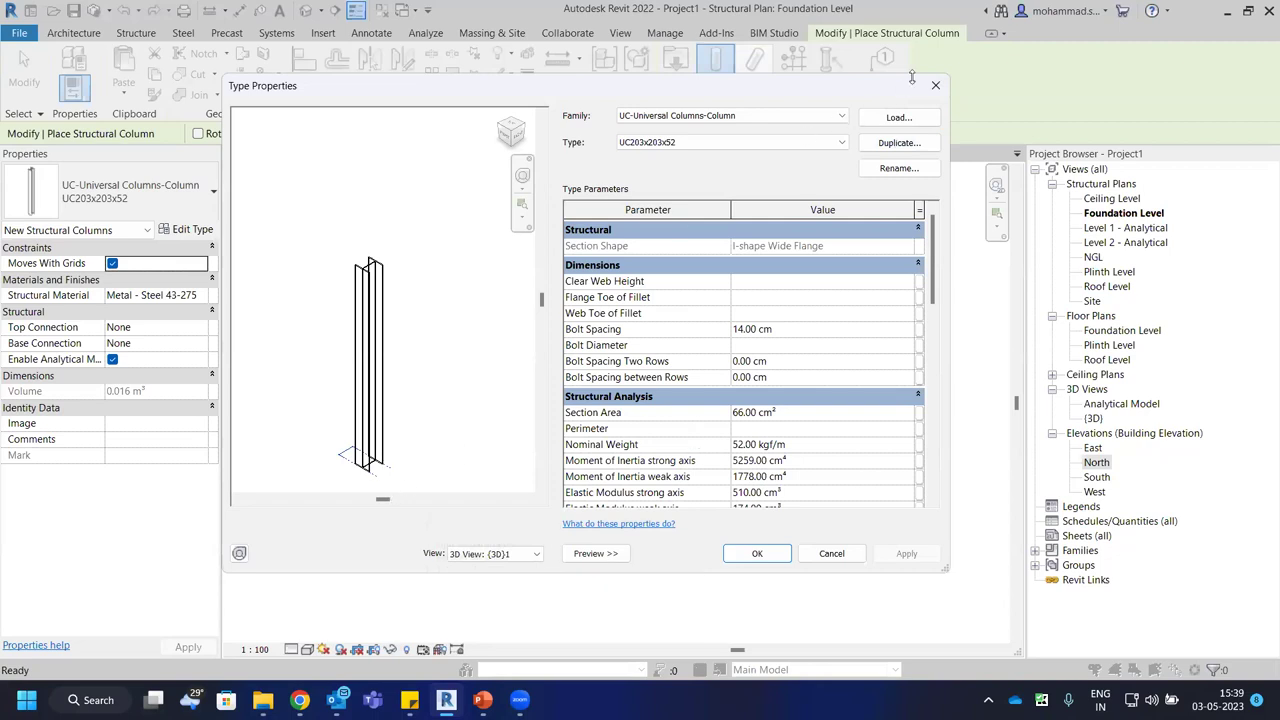
key("Escape")
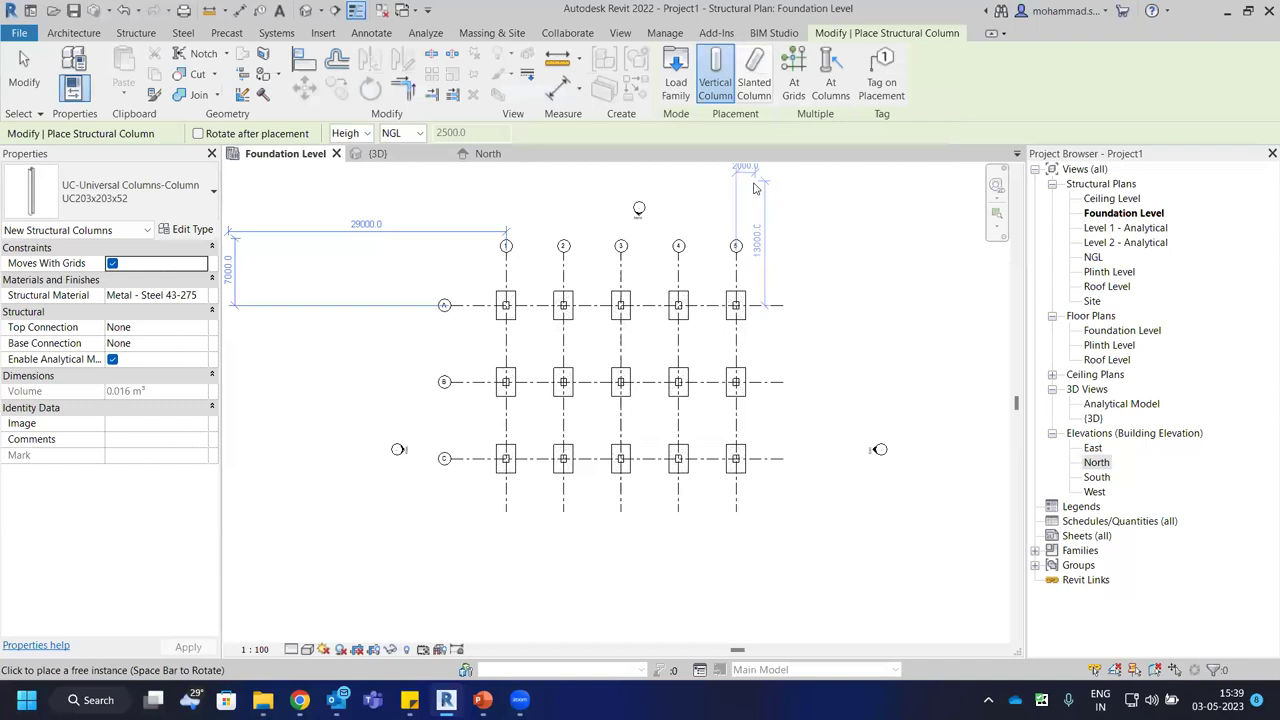
key("Escape")
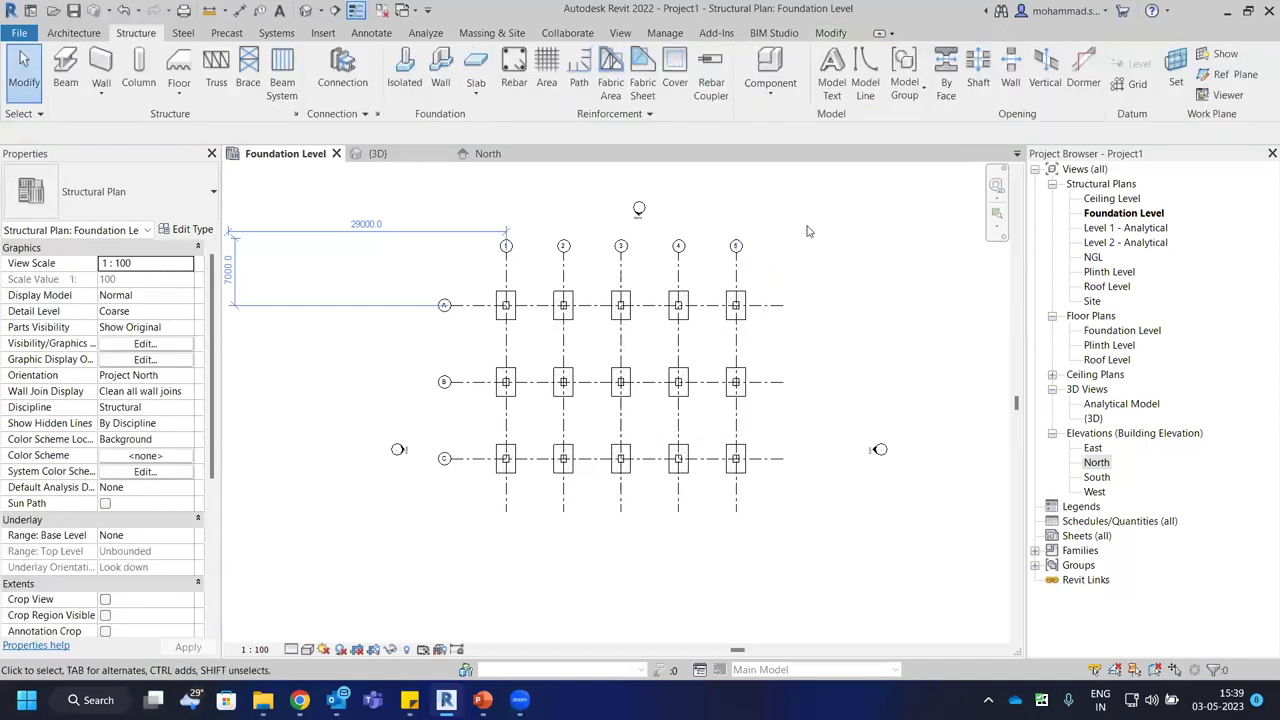
scroll(733, 249, "up", 2)
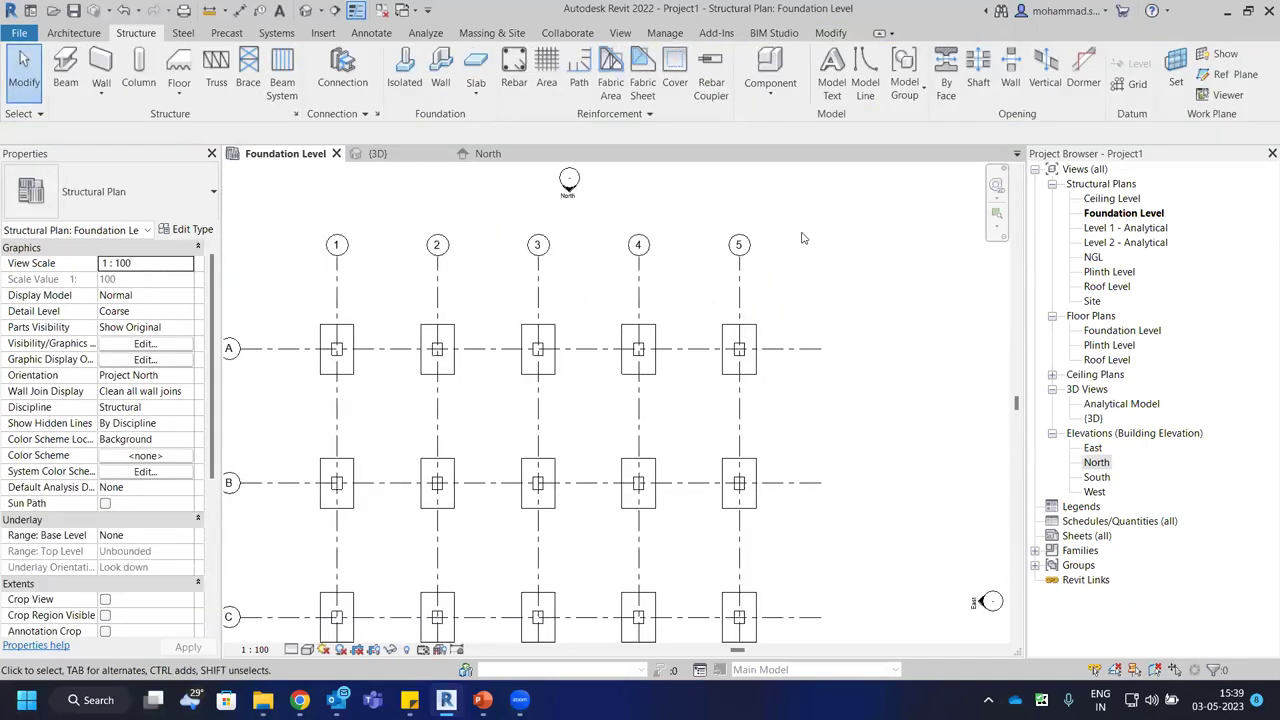
scroll(735, 190, "down", 2)
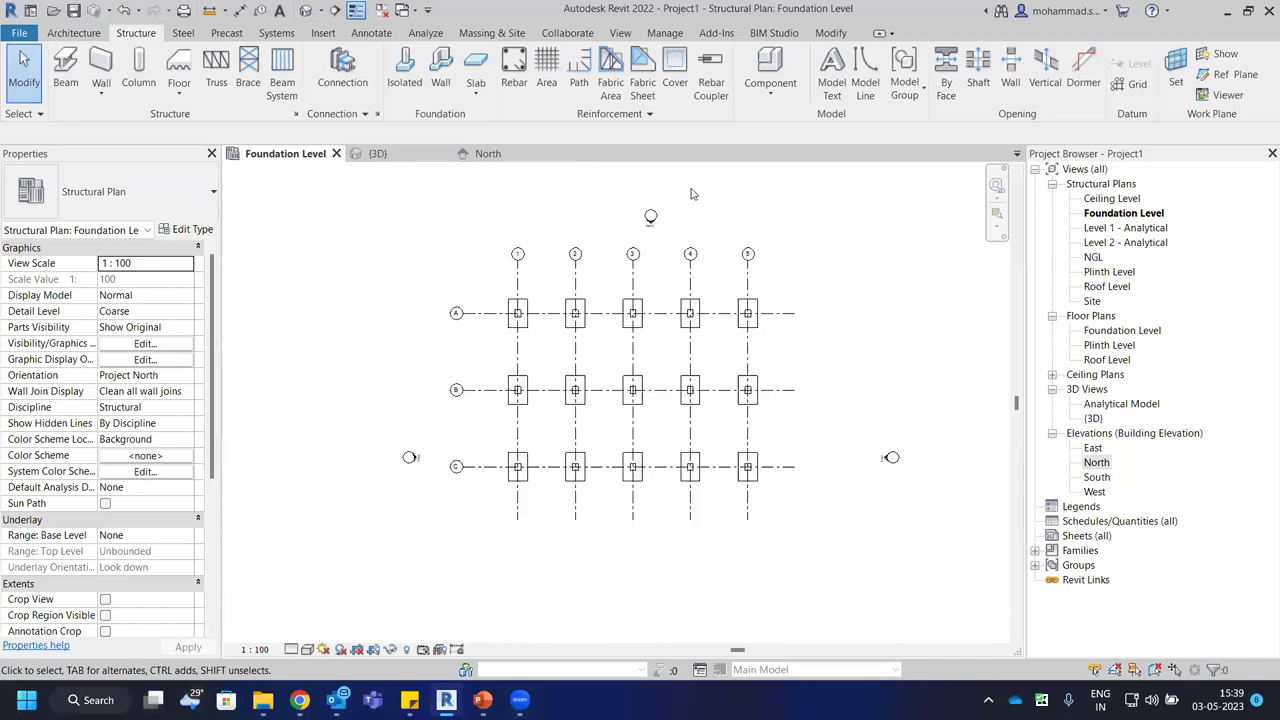
left_click(324, 33)
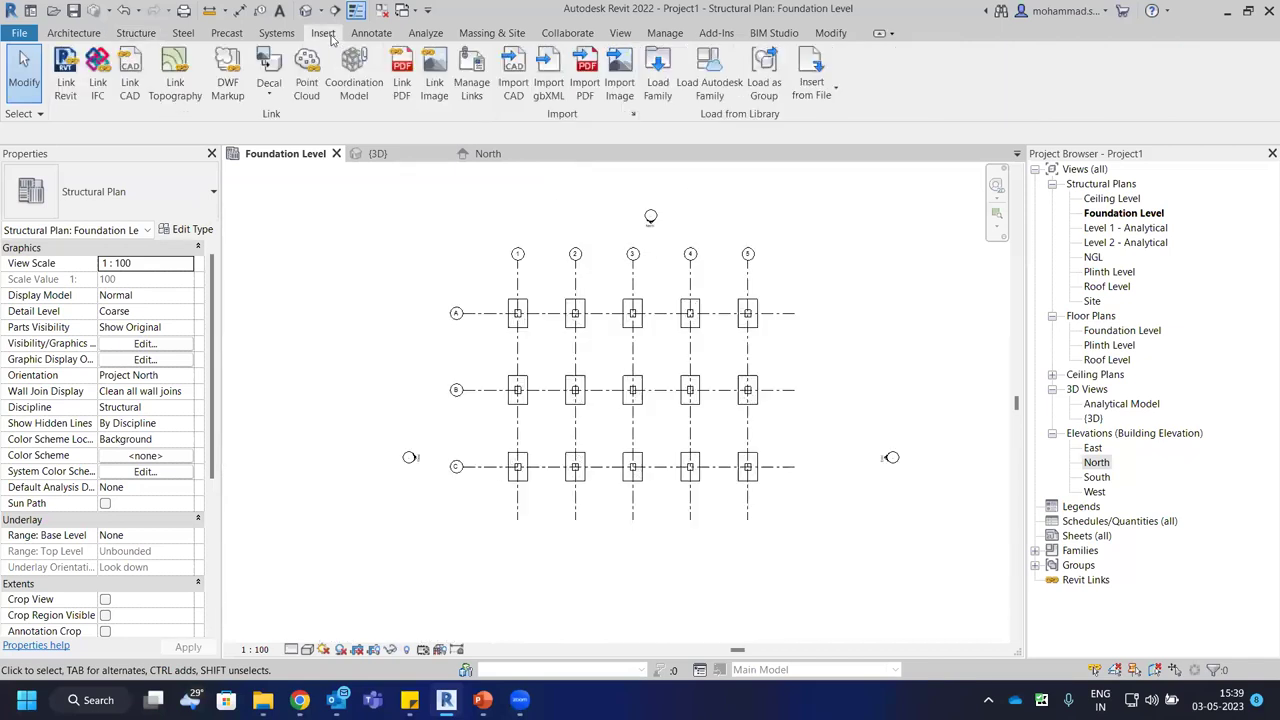
left_click(709, 94)
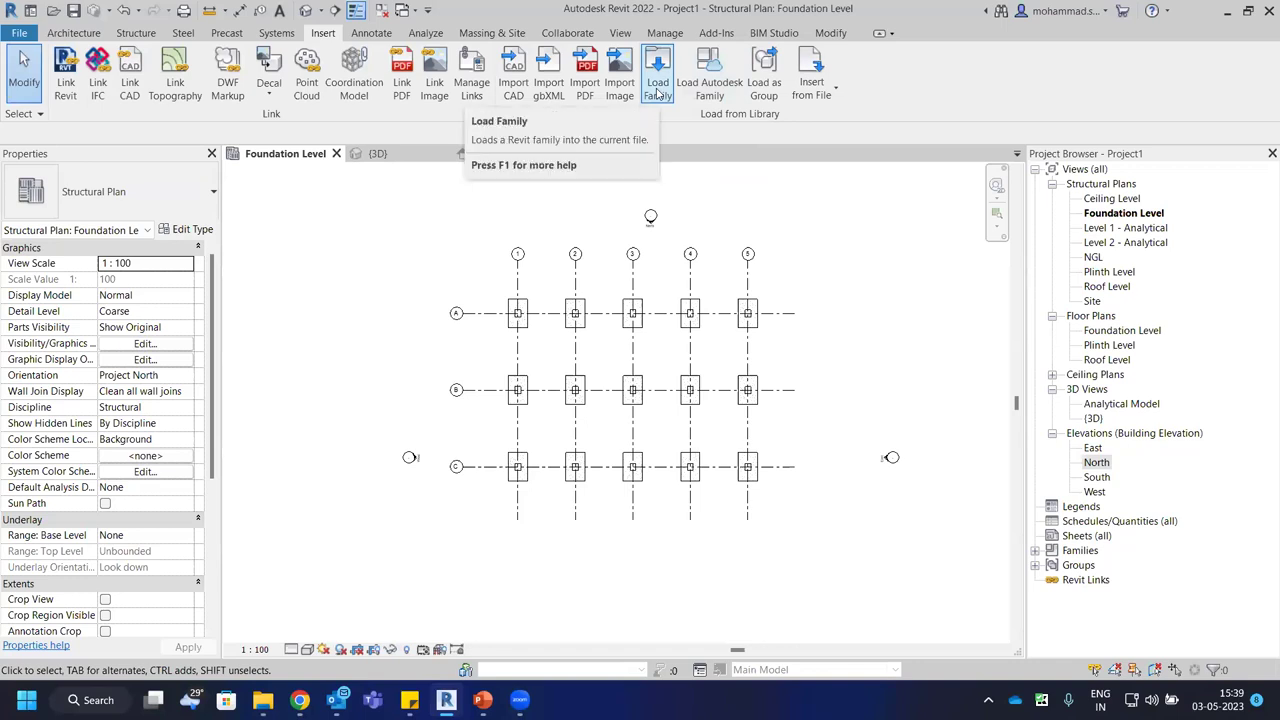
left_click(657, 93)
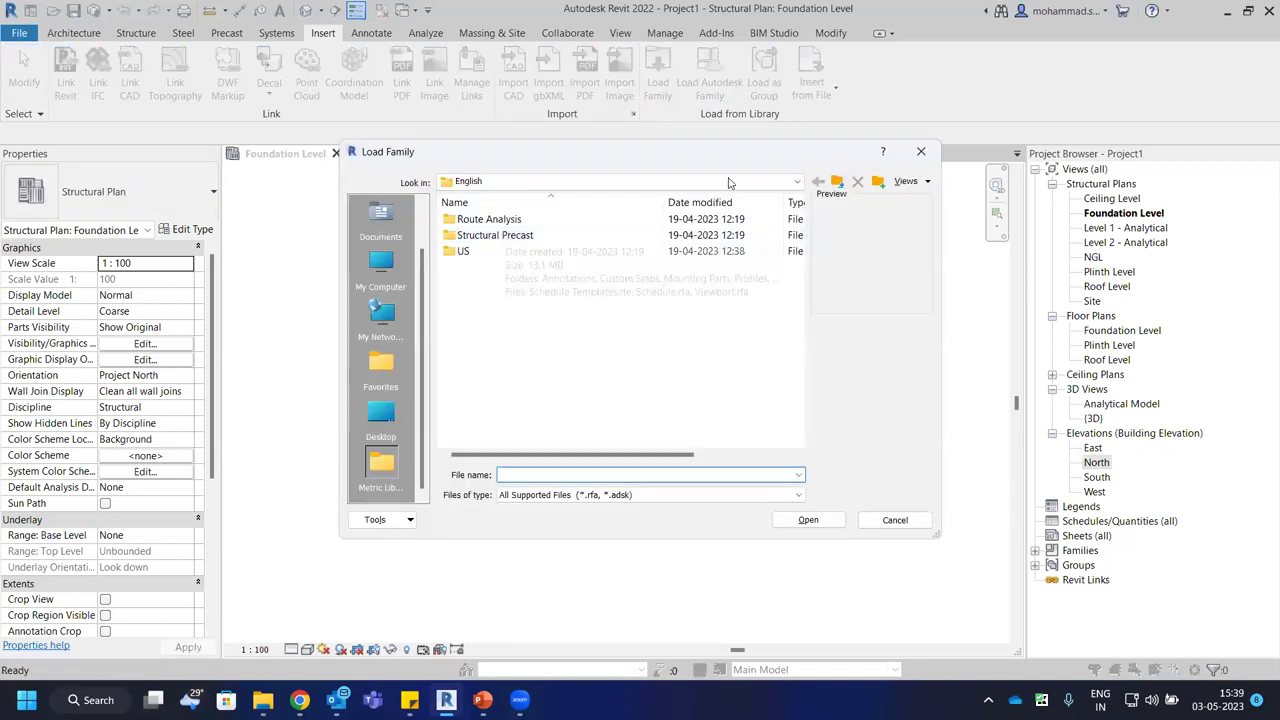
left_click(493, 254)
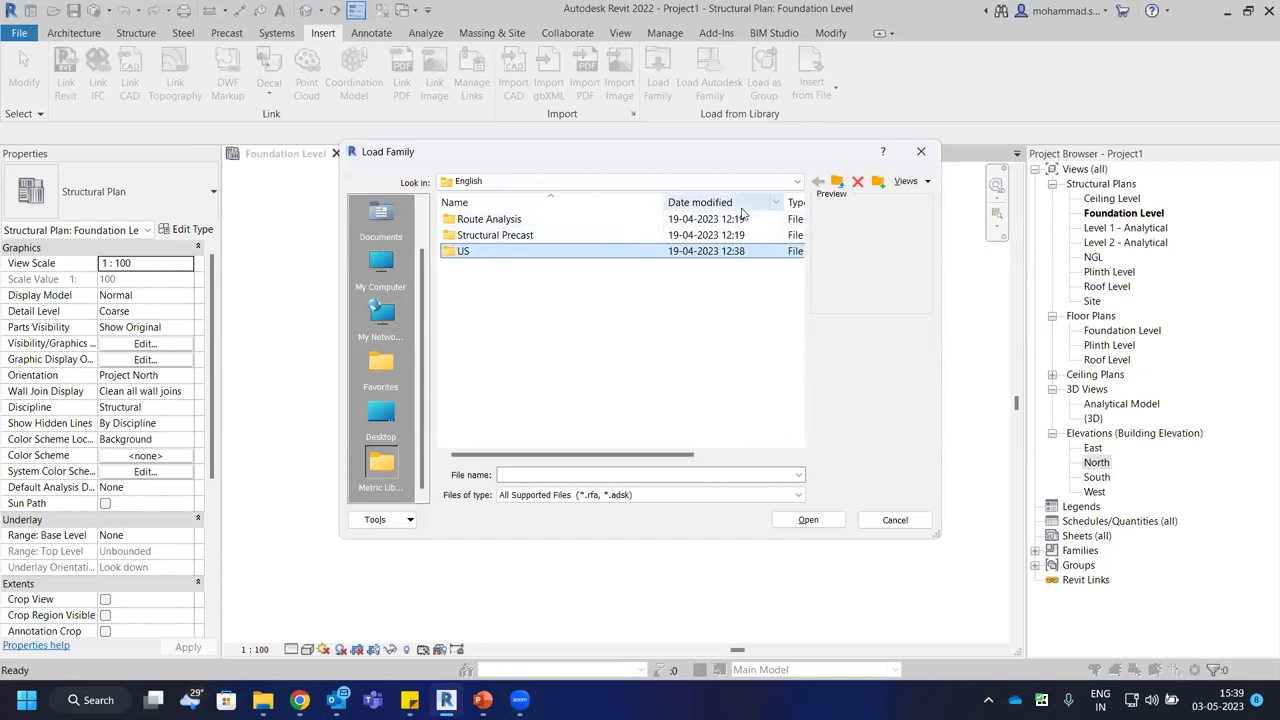
key("Escape")
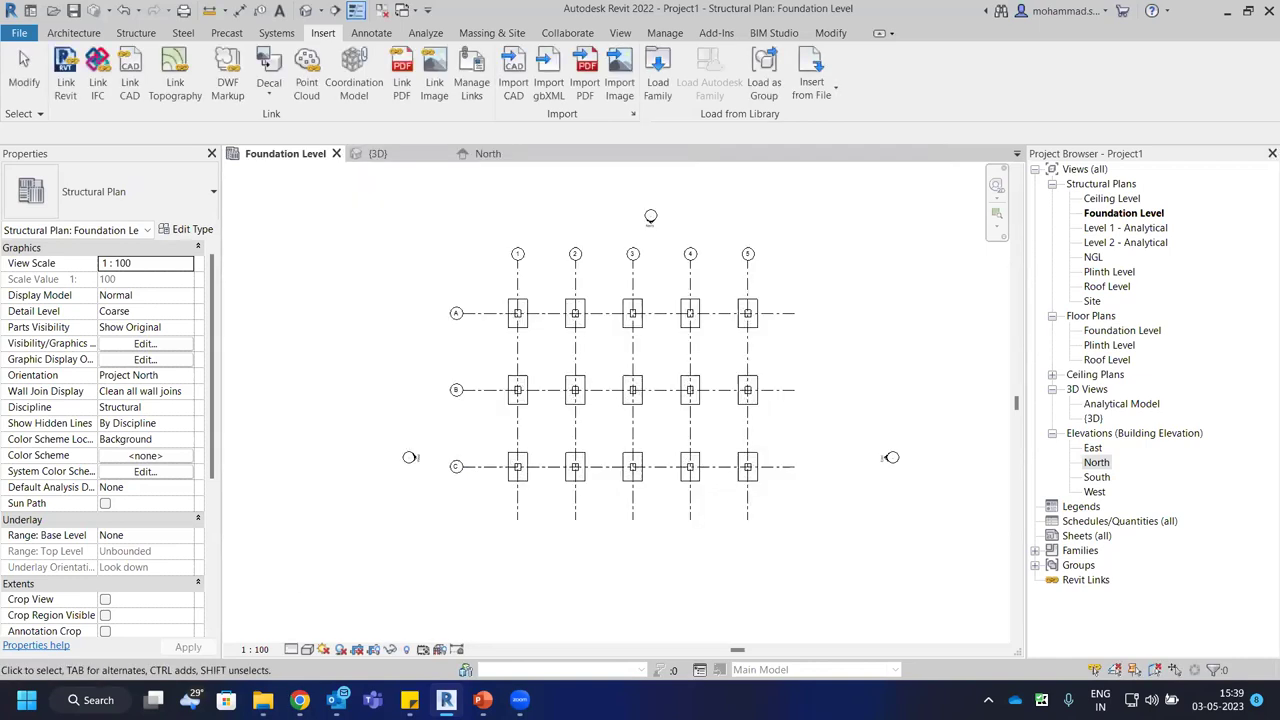
In a new Chrome tab, search Google for 'revit 2022 content library'.
mouse_move(299, 700)
left_click(298, 610)
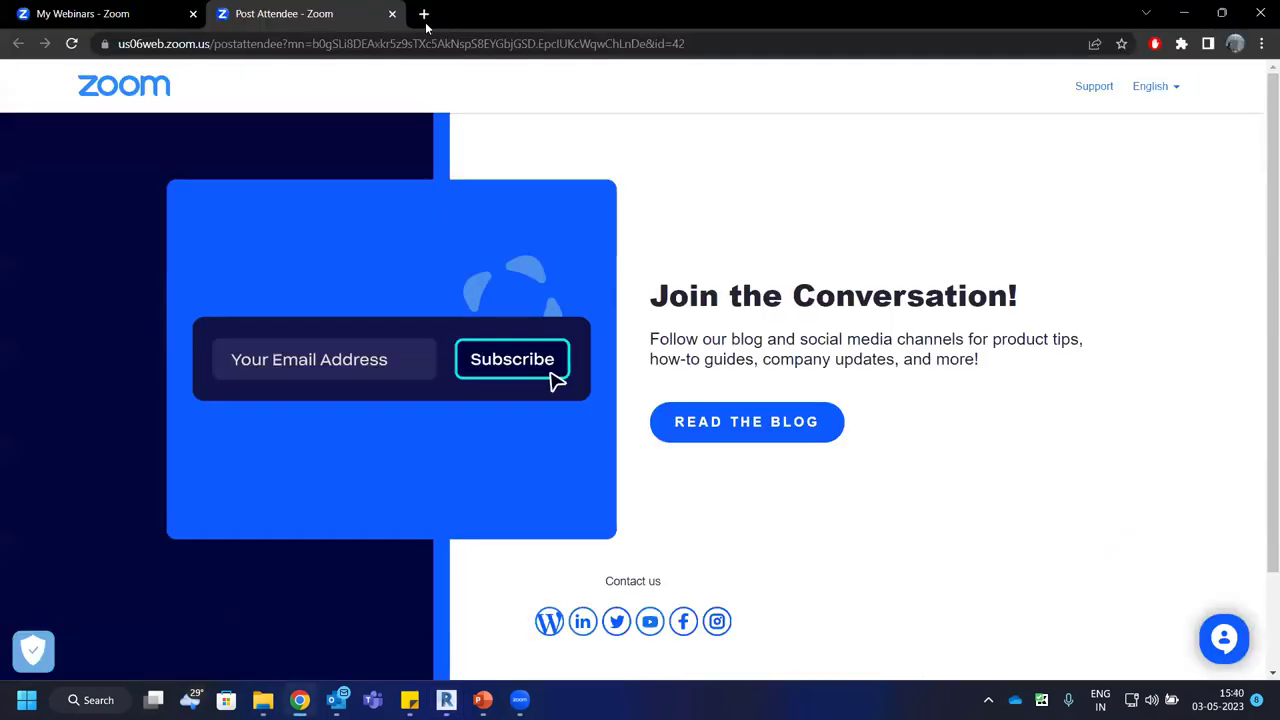
left_click(424, 14)
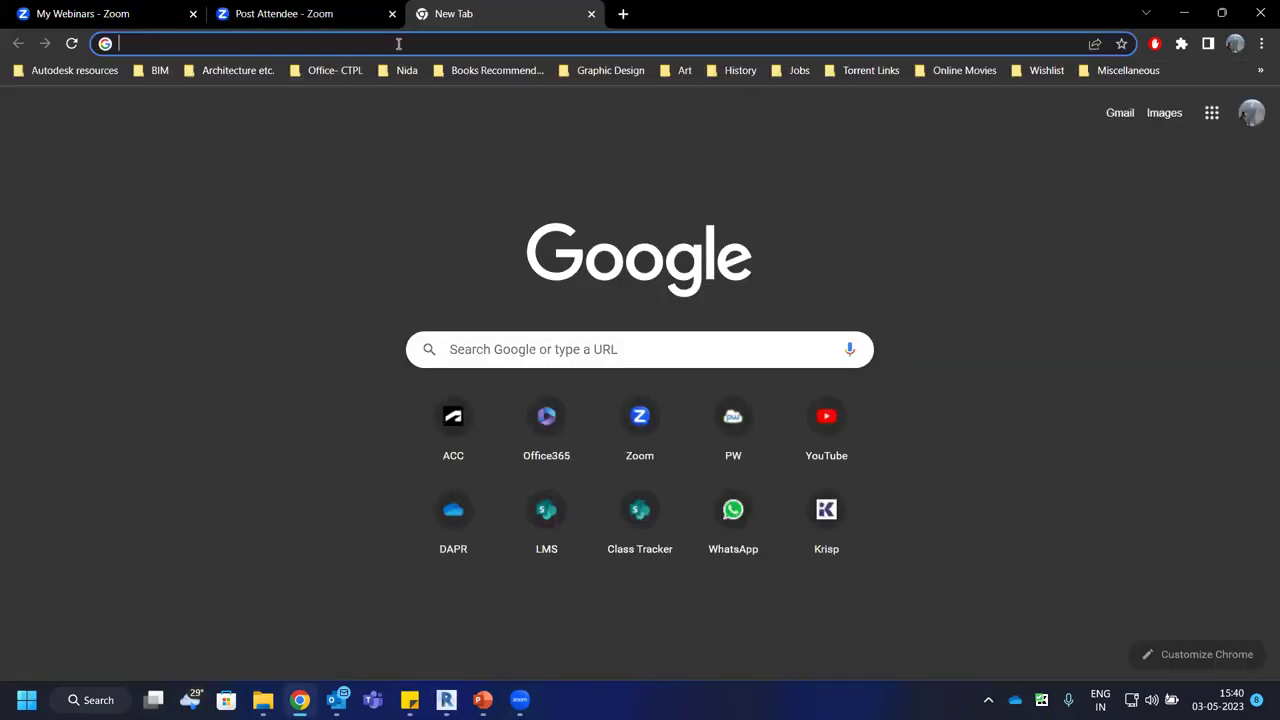
type("r")
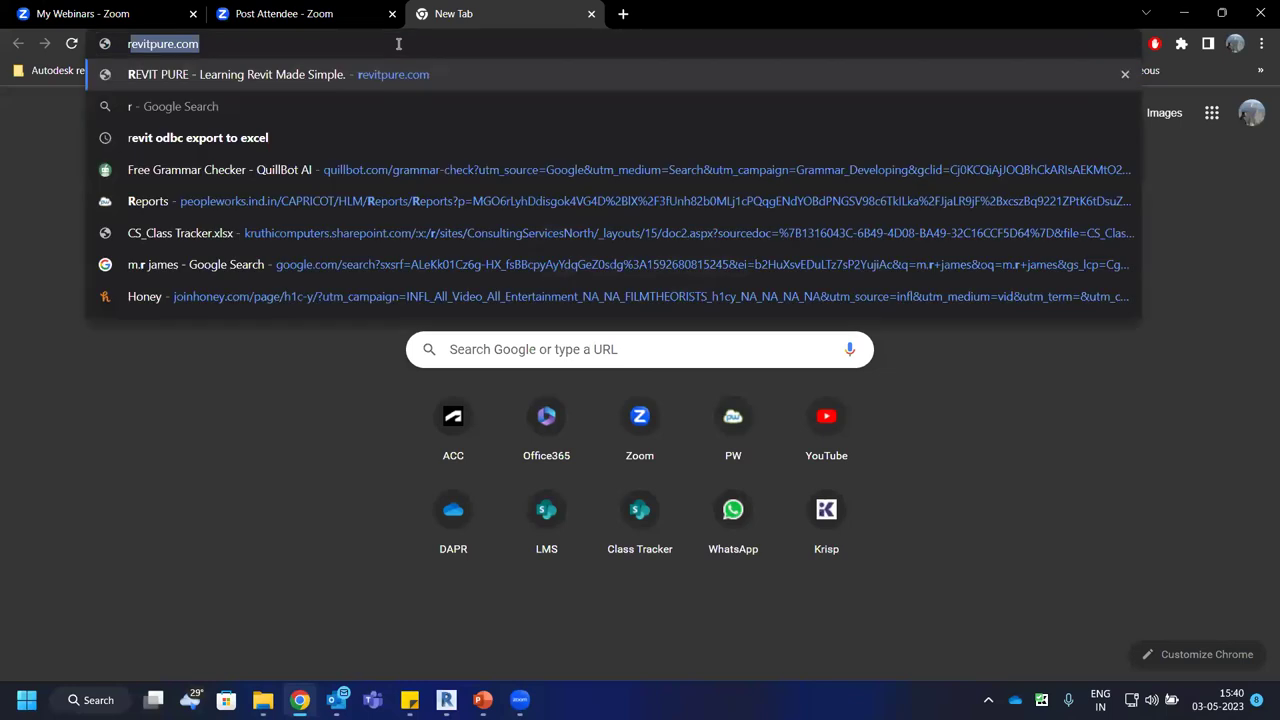
type("evit ")
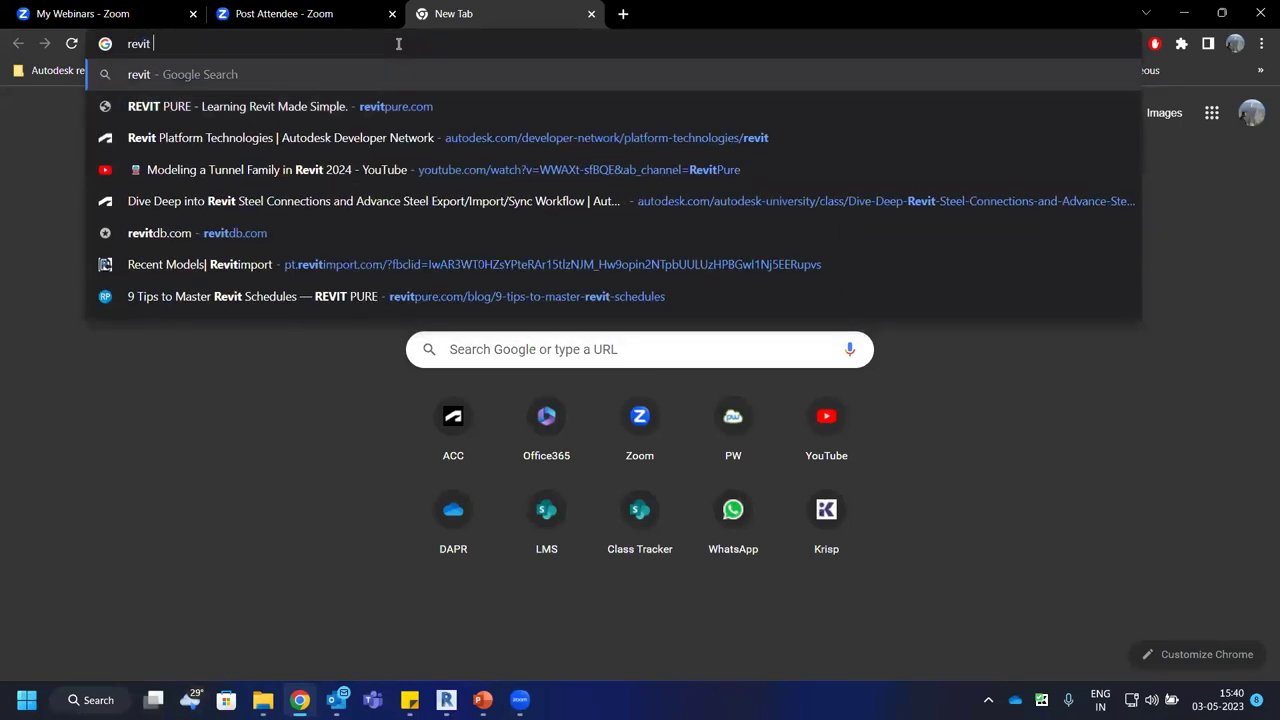
type("20")
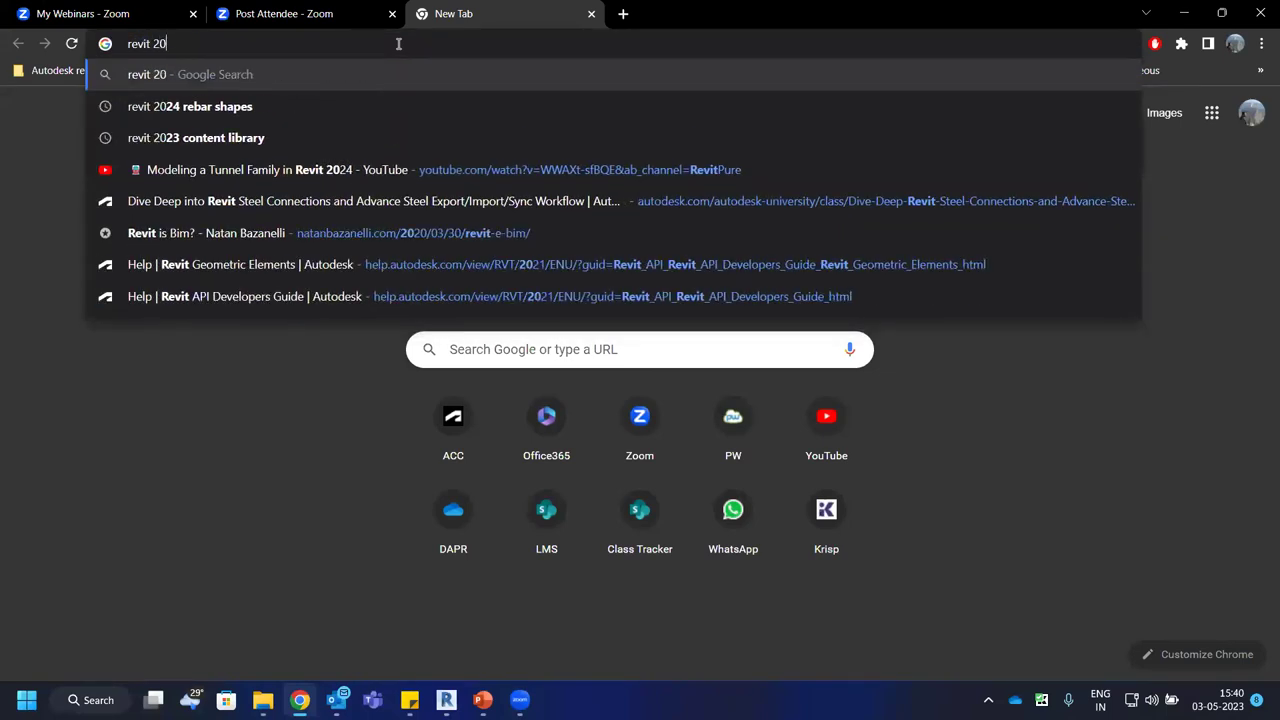
type("22")
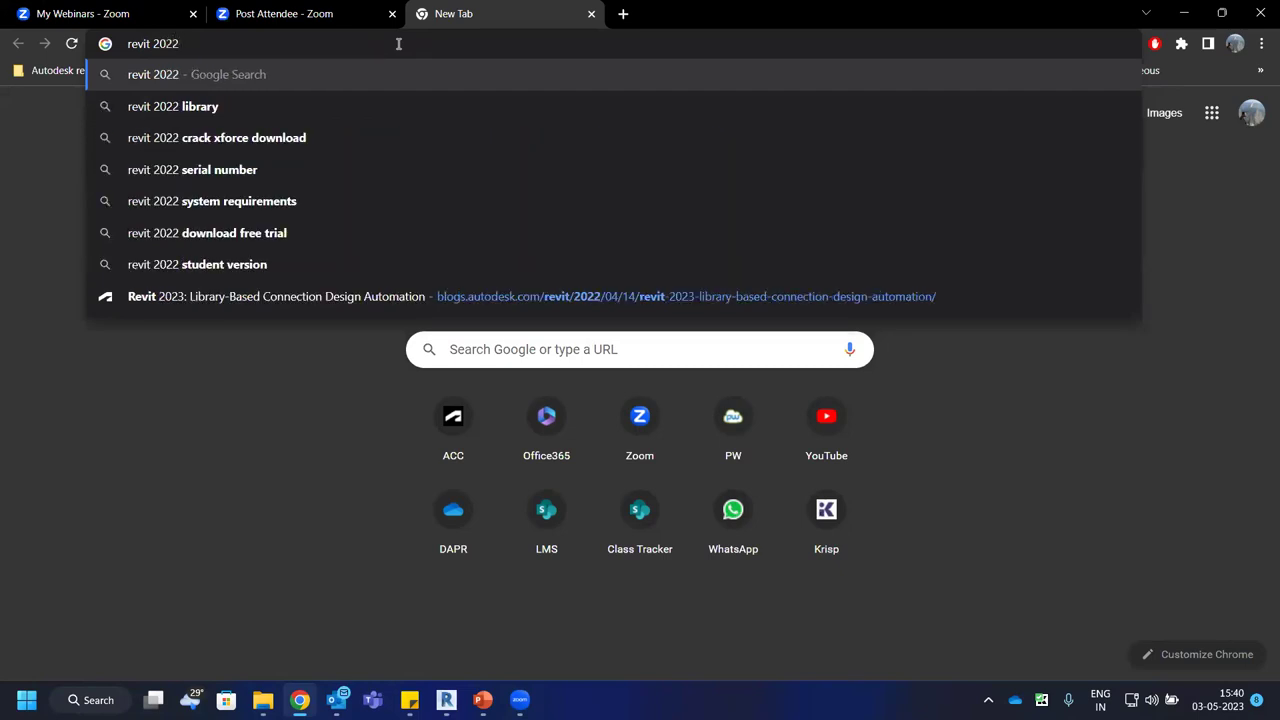
type(" libra")
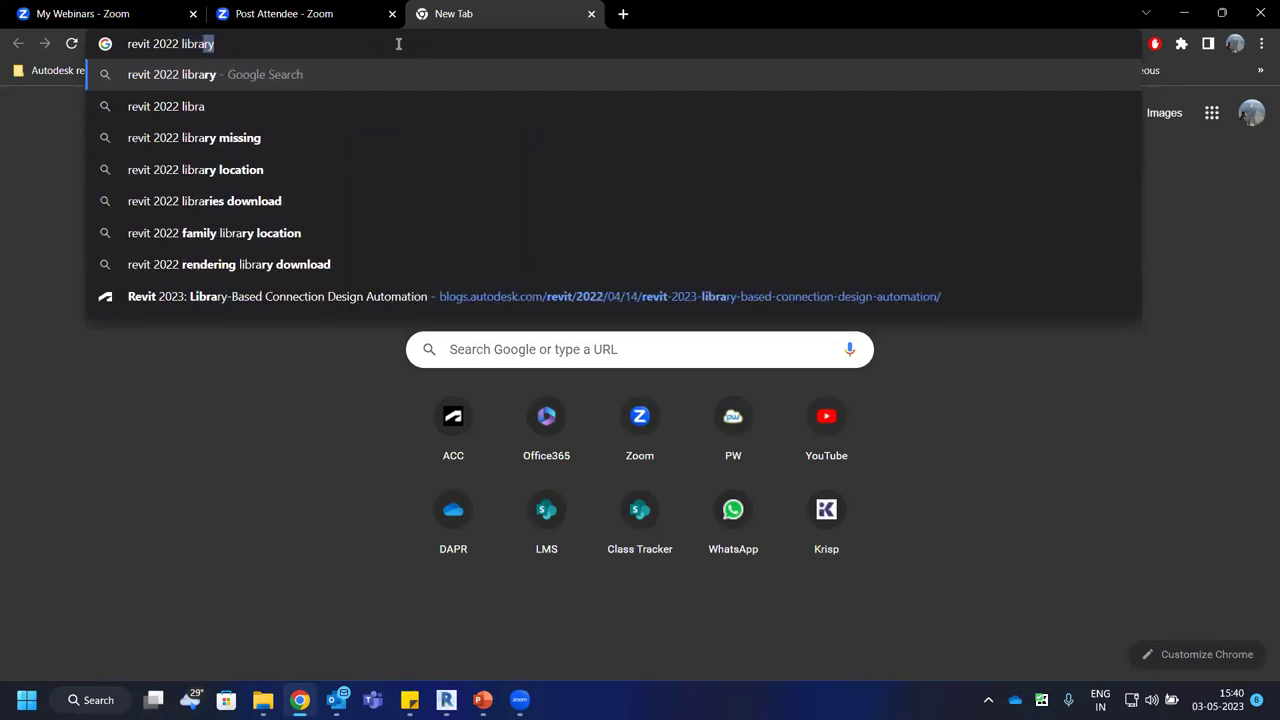
key("Return")
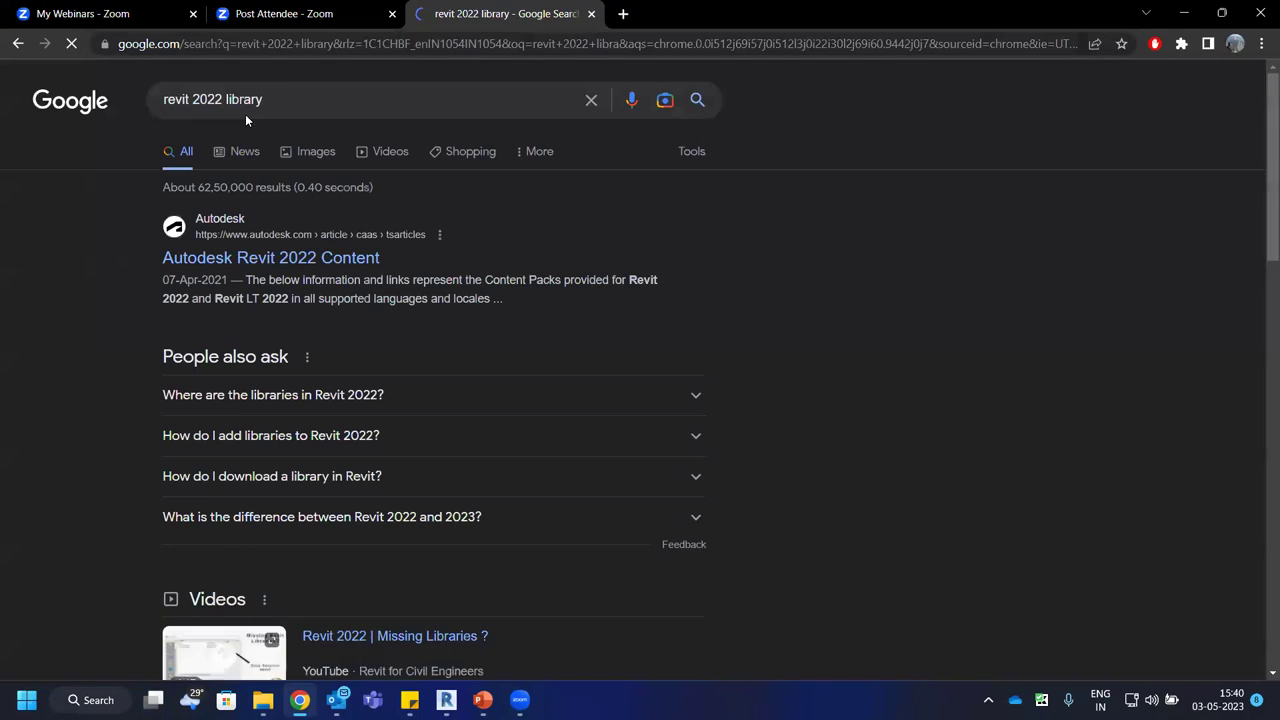
left_click(222, 100)
type("co ")
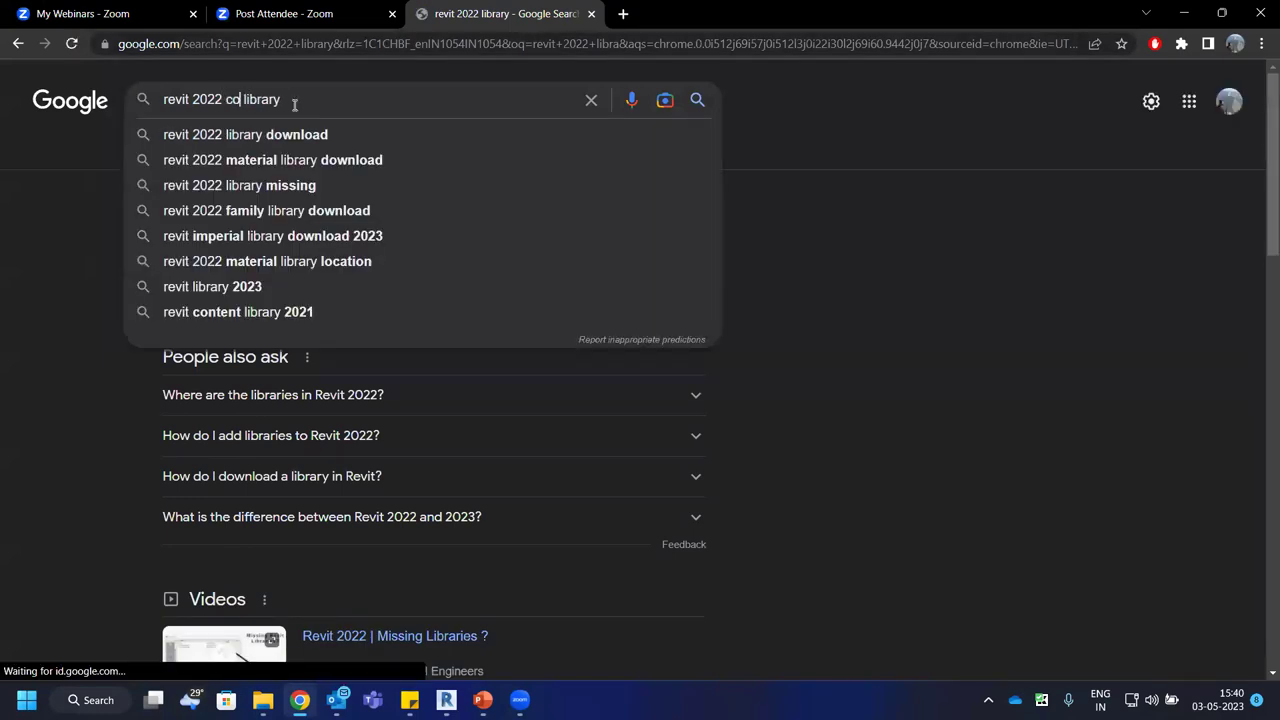
type("ntent")
key("Return")
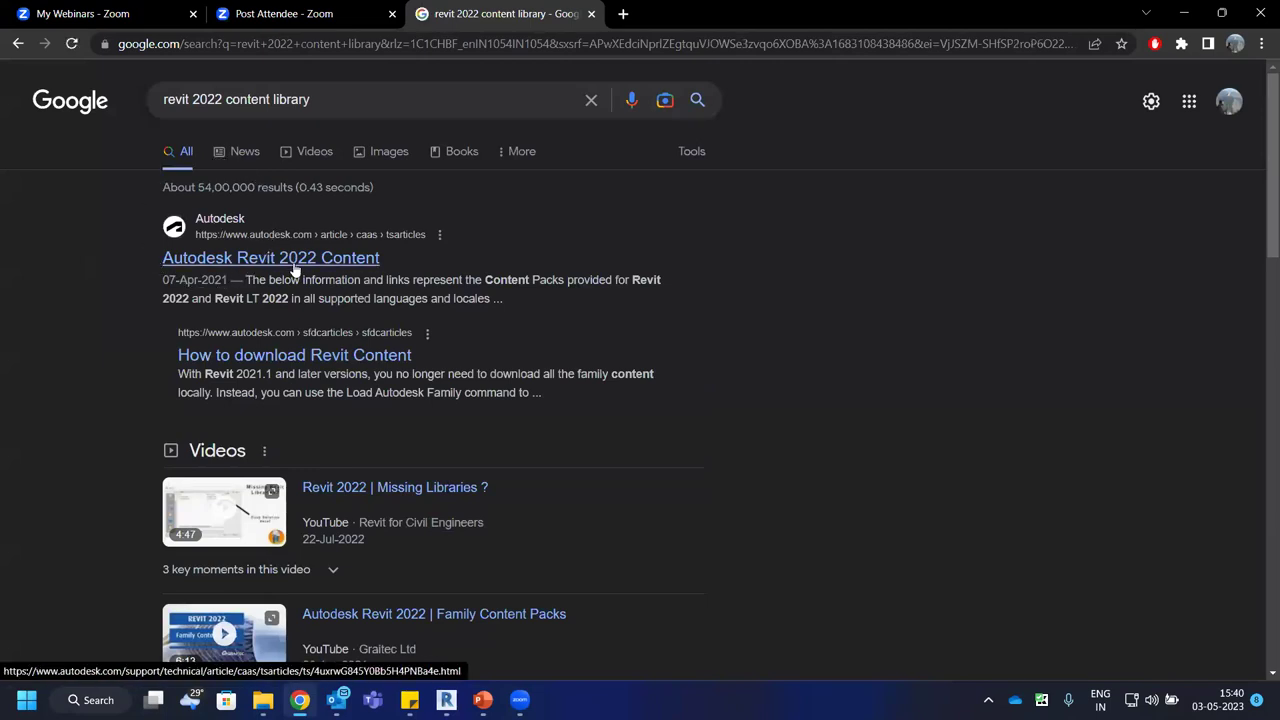
Try the search with 2023 and 2024, then change the query's year back to 2022.
left_click_drag(222, 100, 215, 100)
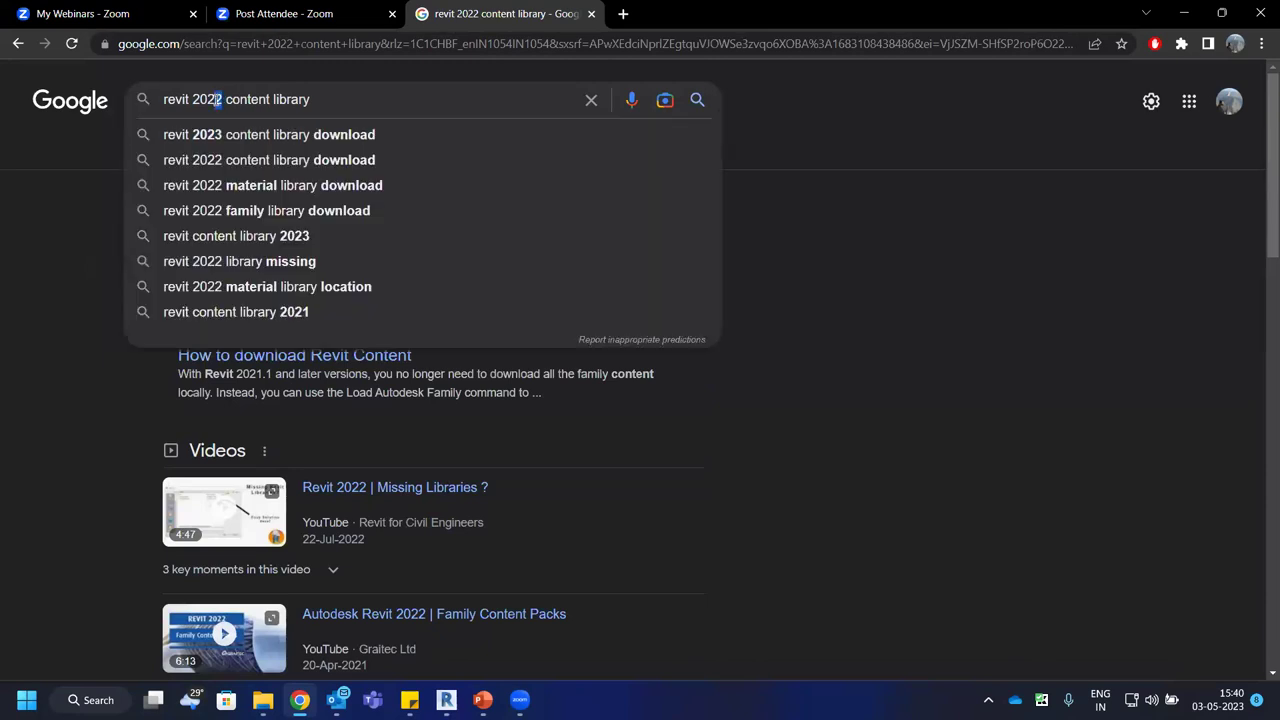
type("3")
key("Return")
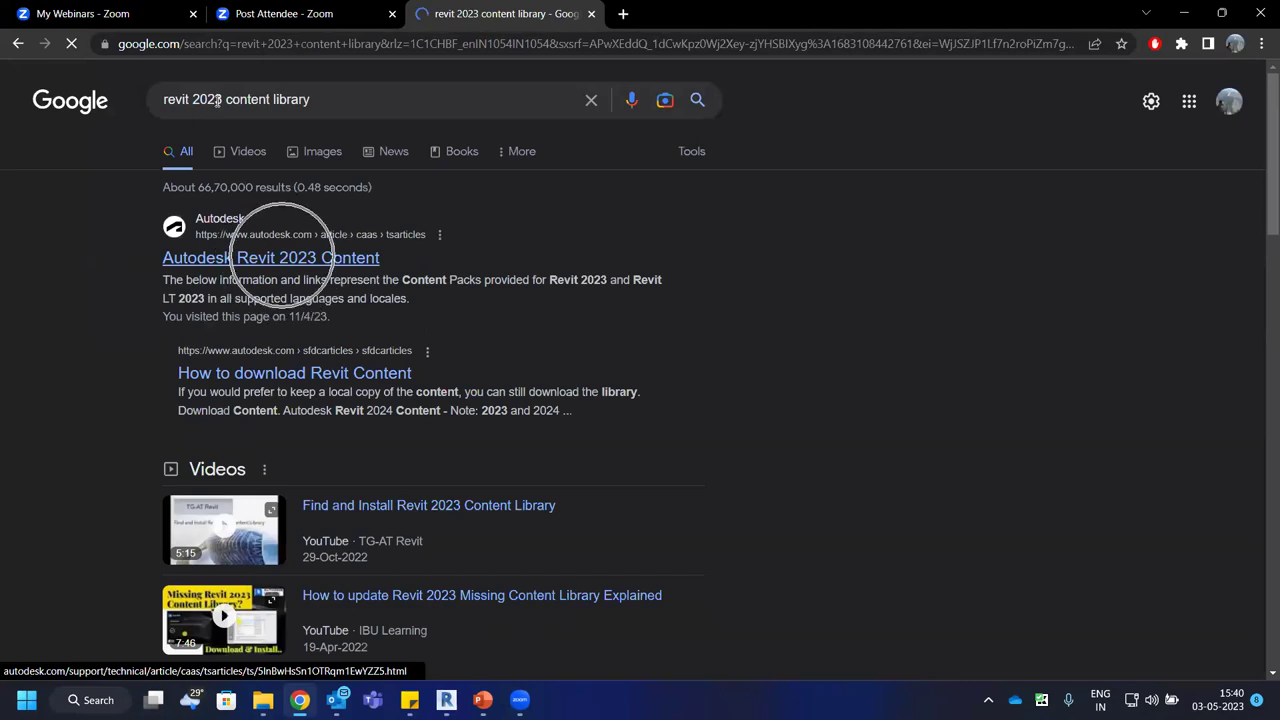
left_click(265, 99)
key("Delete")
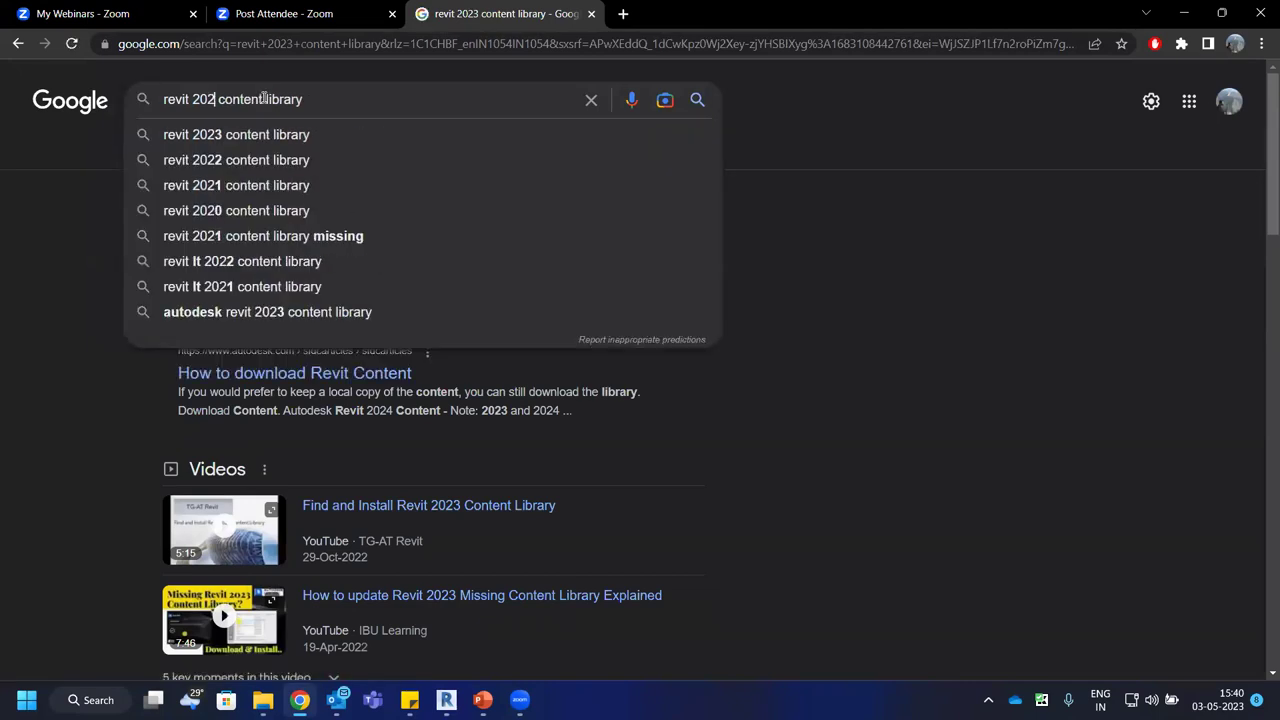
type("4")
key("Return")
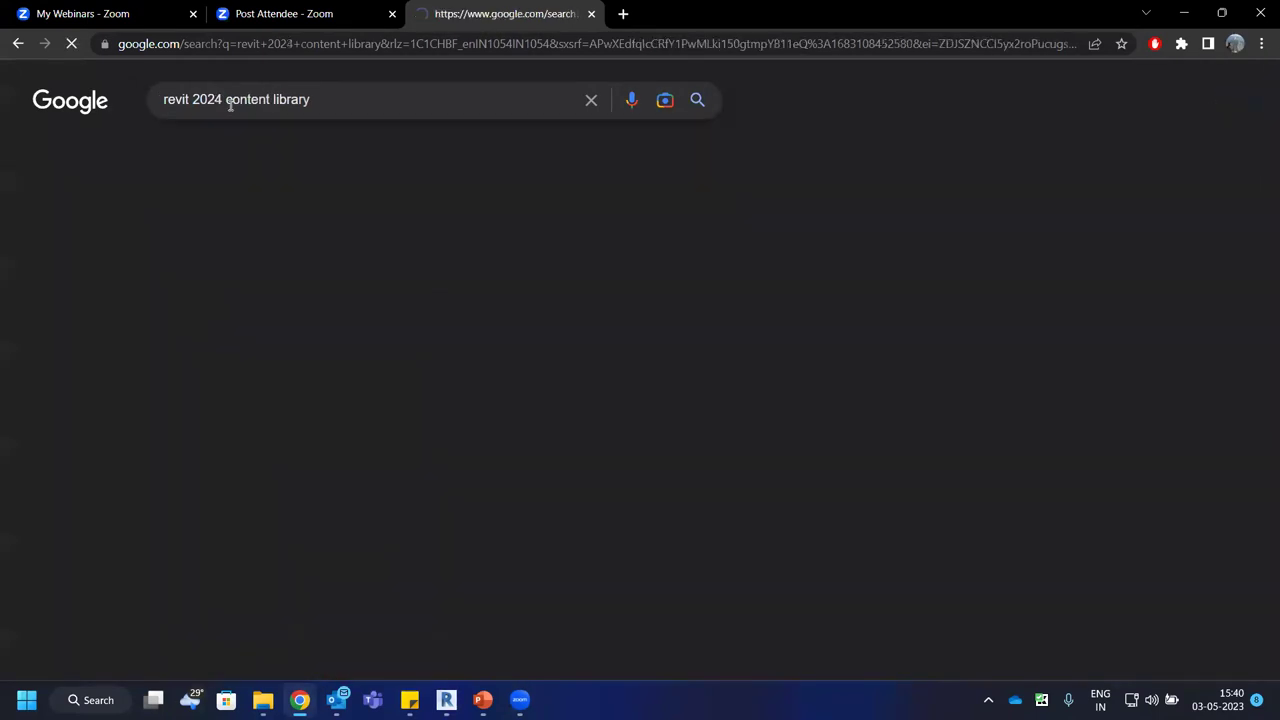
key("BackSpace")
type("3")
key("Return")
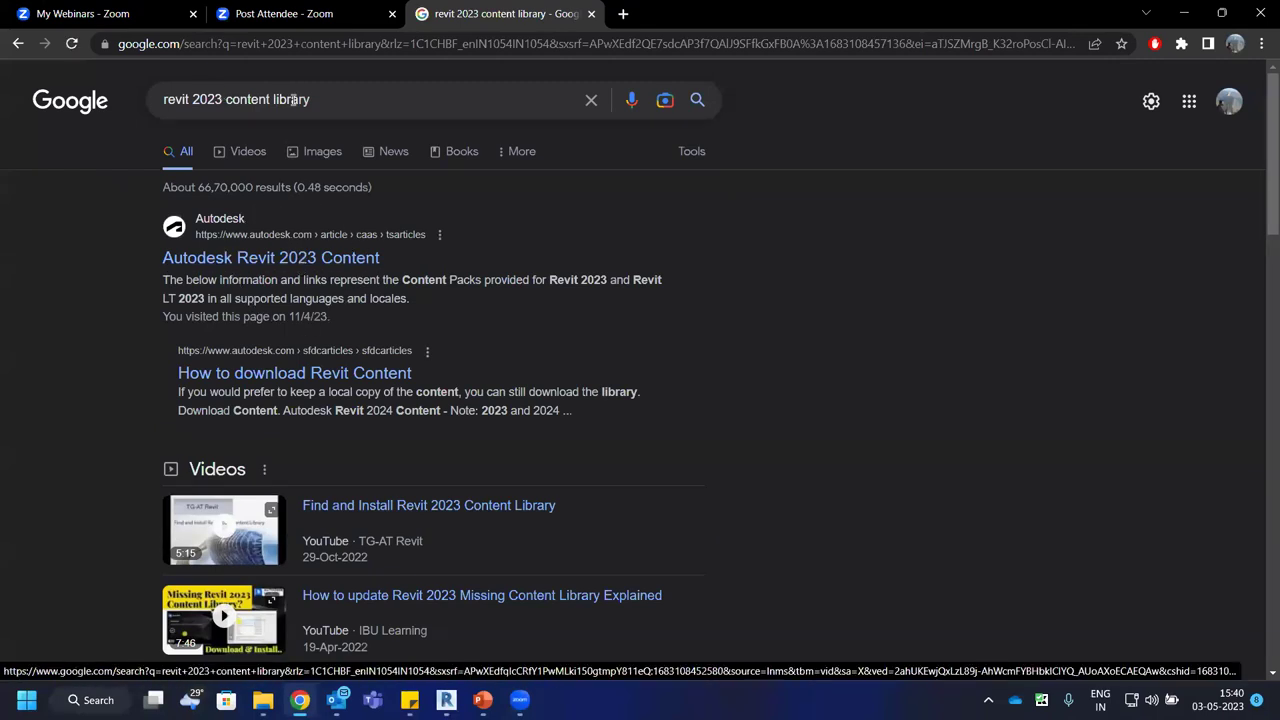
left_click(223, 100)
key("BackSpace")
type("2")
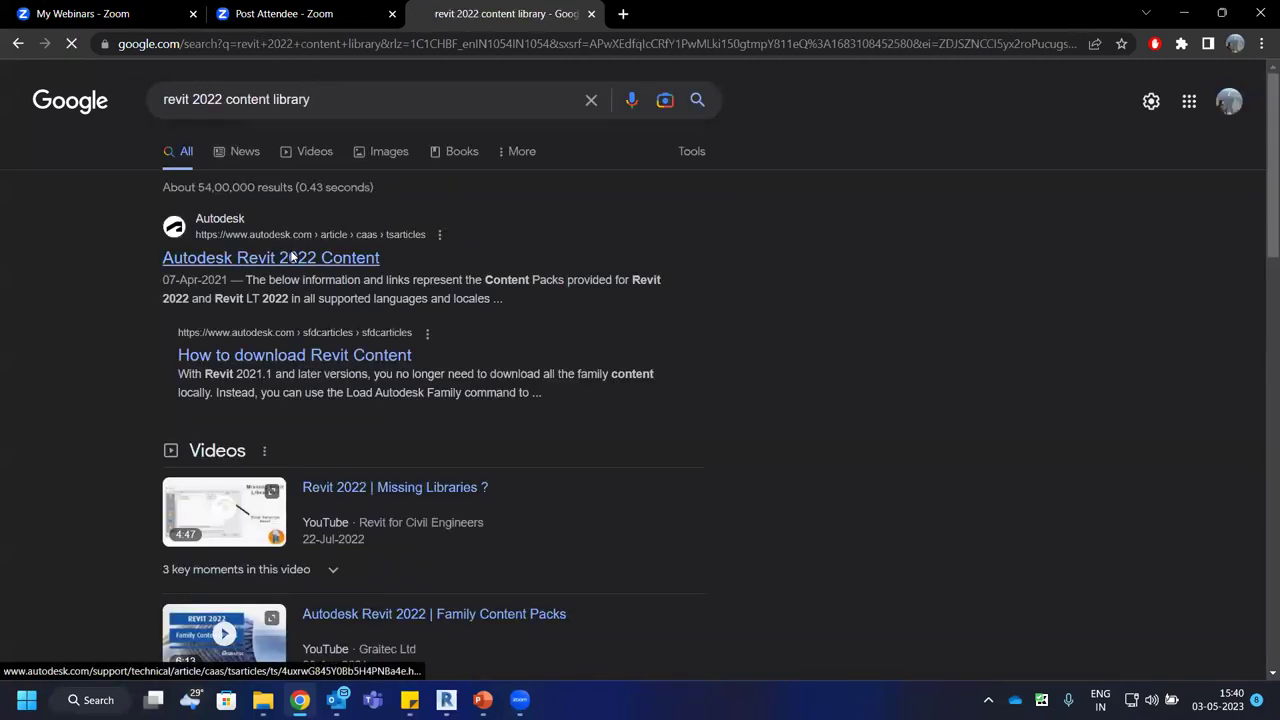
Open the Autodesk Revit 2022 Content article, scroll to the India row and start its download.
left_click(291, 257)
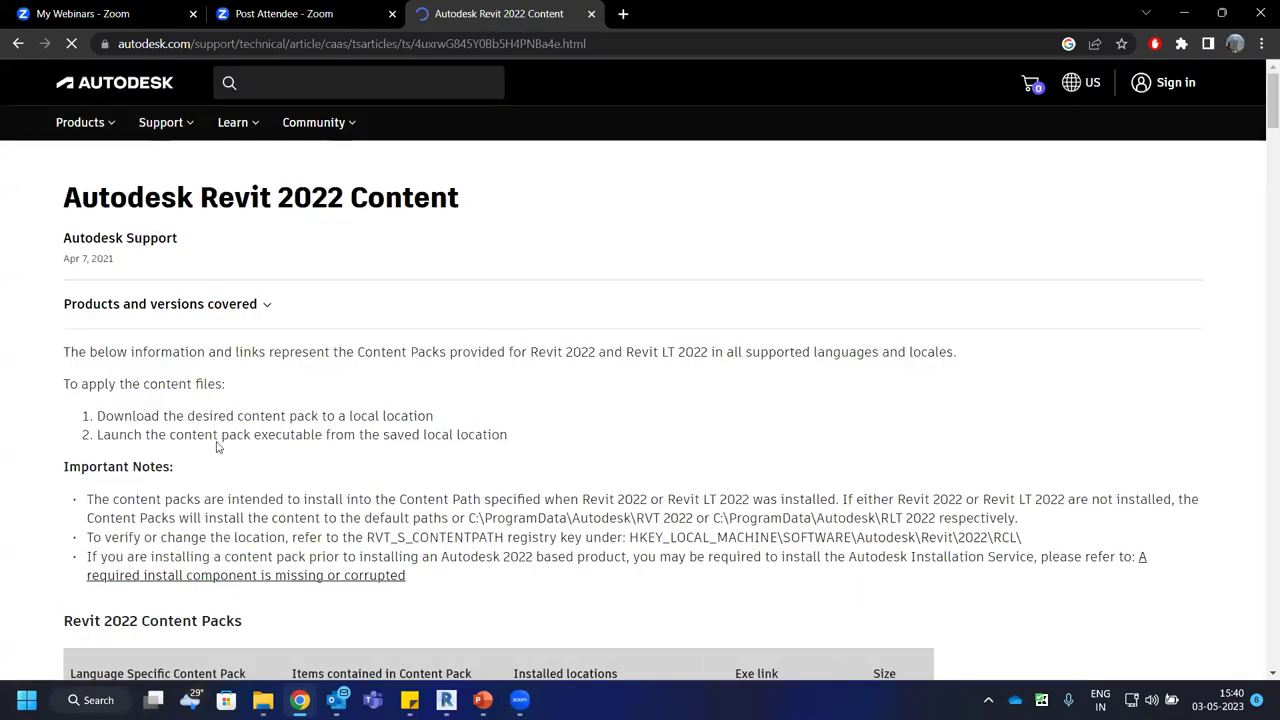
scroll(246, 516, "down", 8)
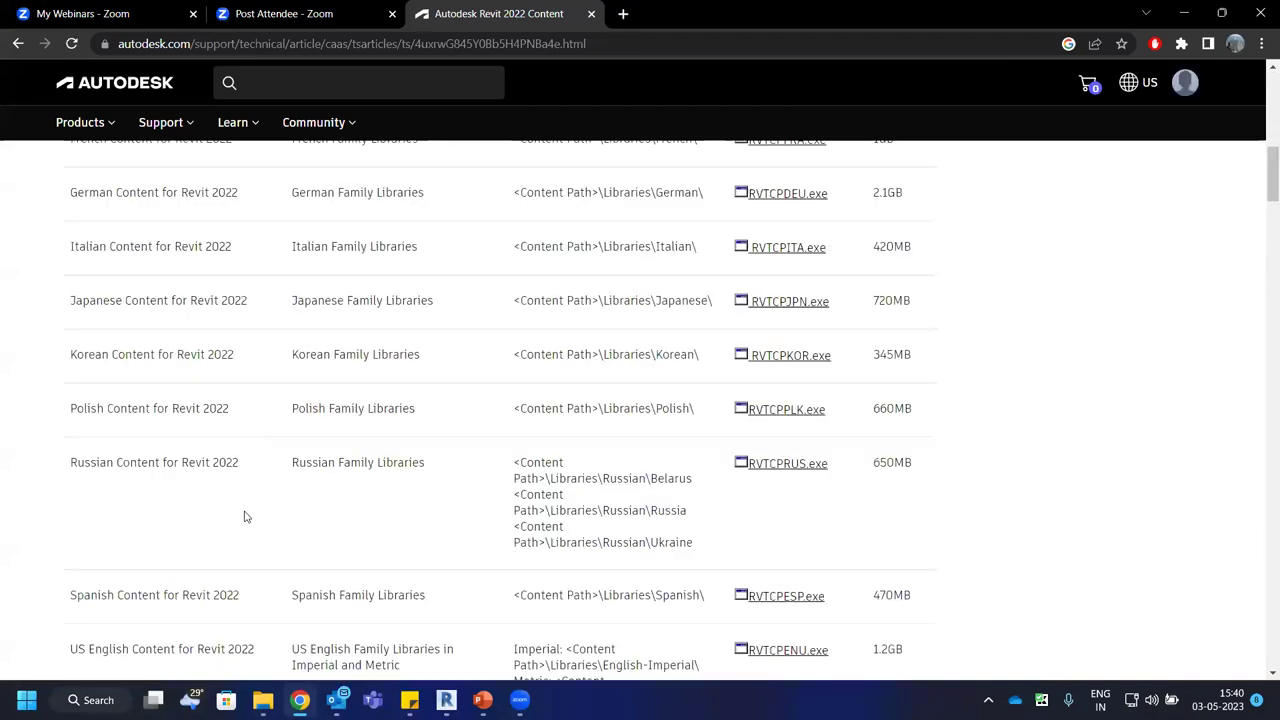
scroll(246, 516, "down", 5)
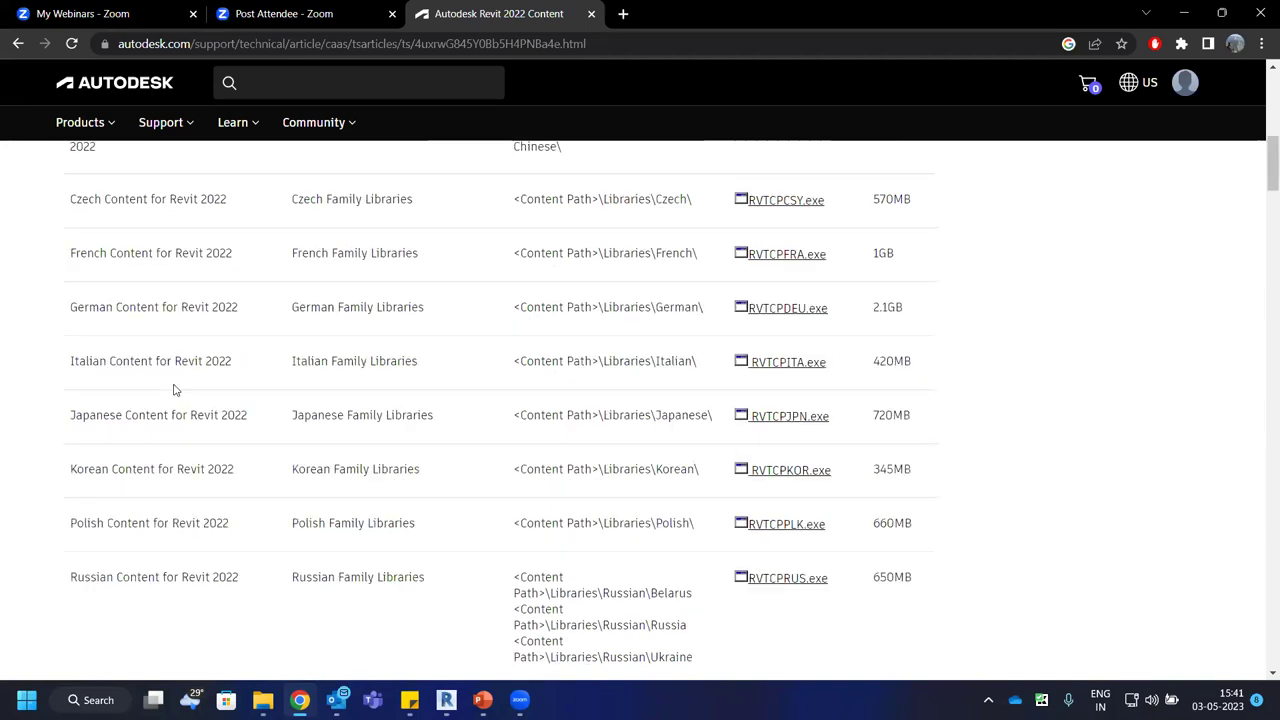
scroll(173, 390, "up", 2)
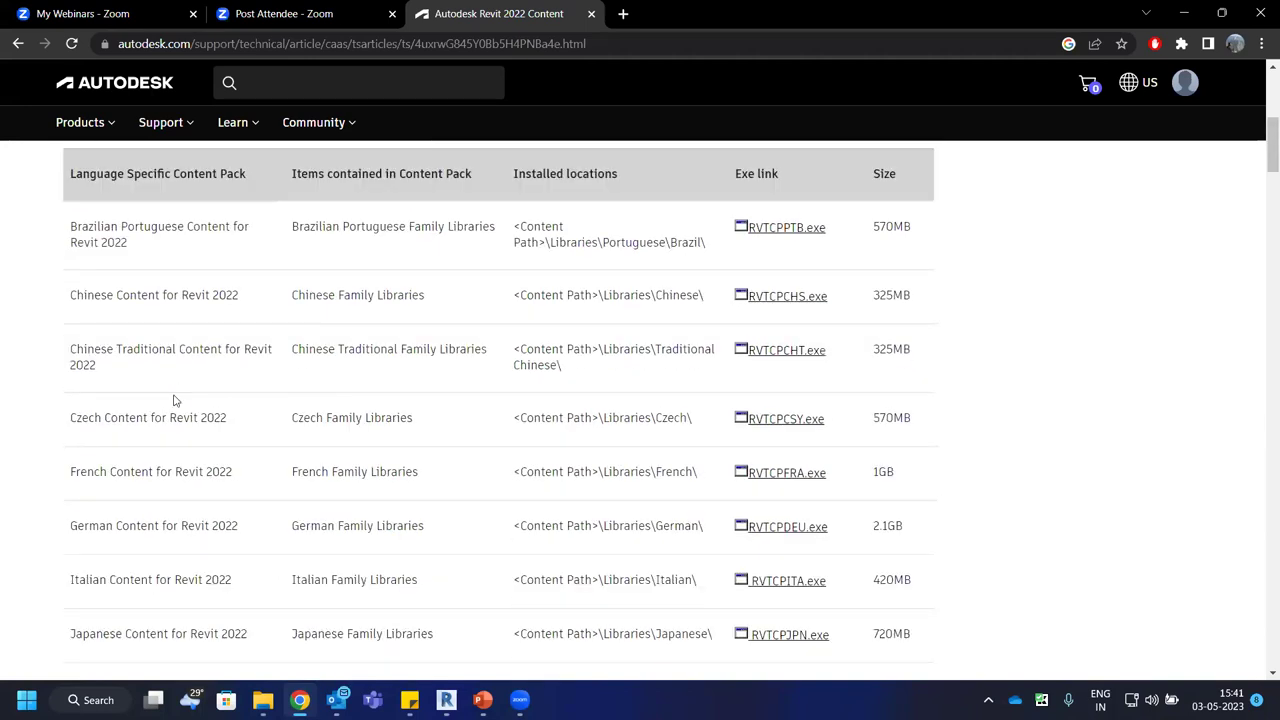
scroll(173, 400, "up", 1)
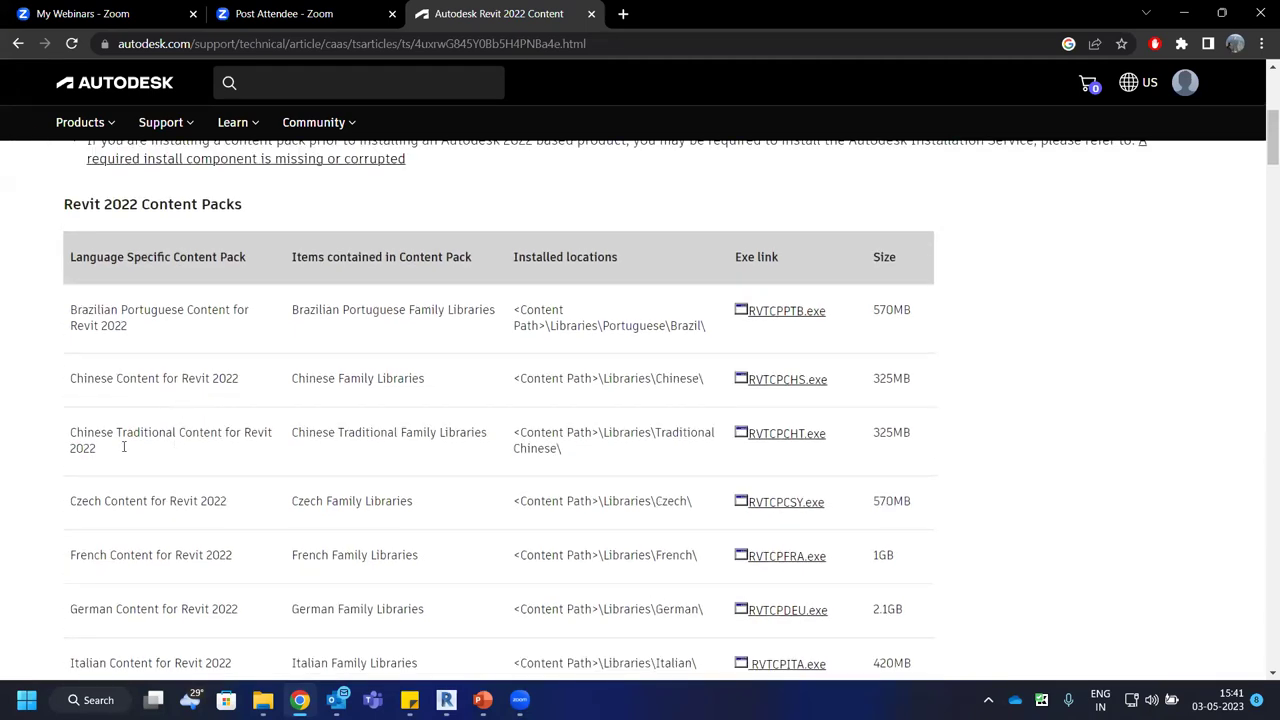
scroll(188, 443, "down", 2)
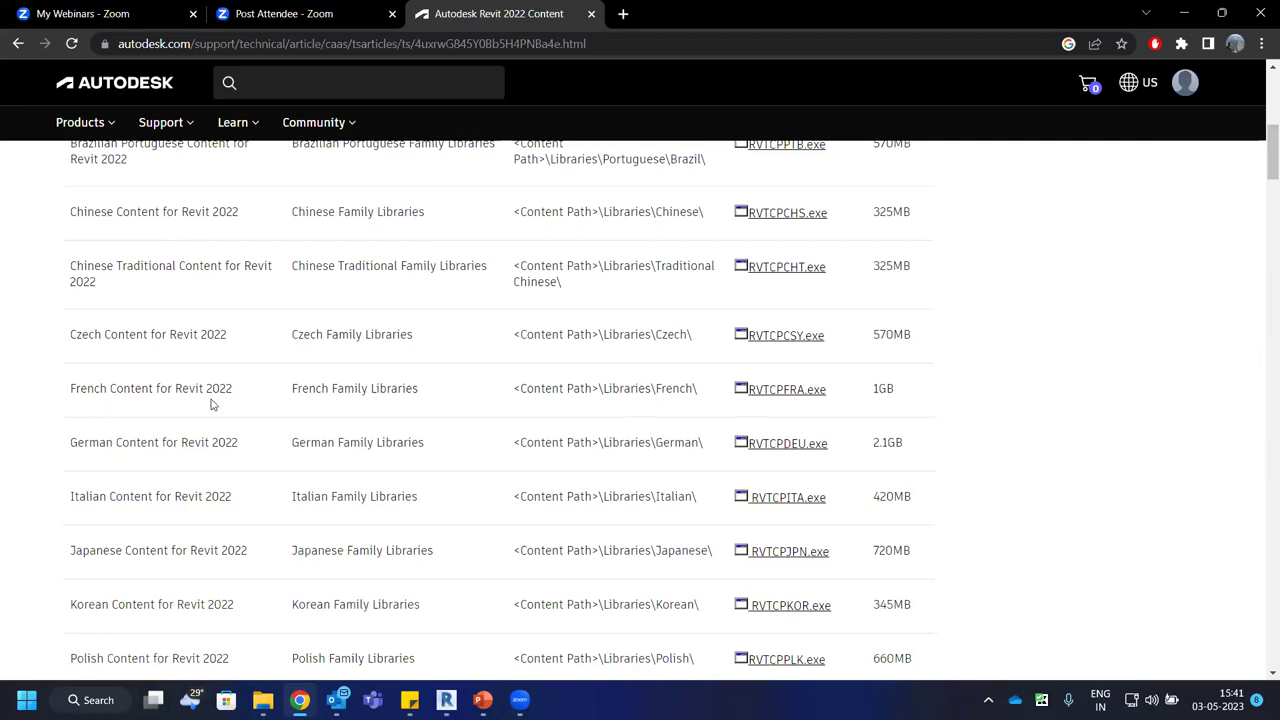
scroll(175, 462, "down", 2)
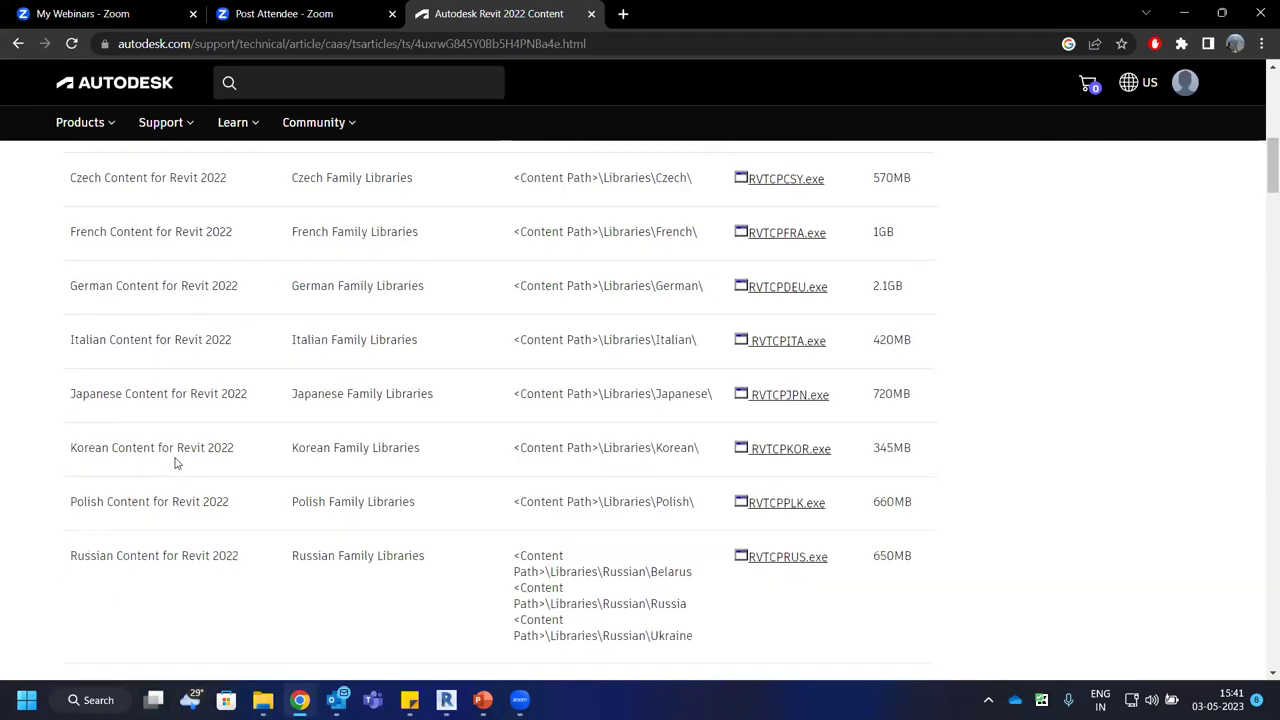
scroll(150, 434, "down", 1)
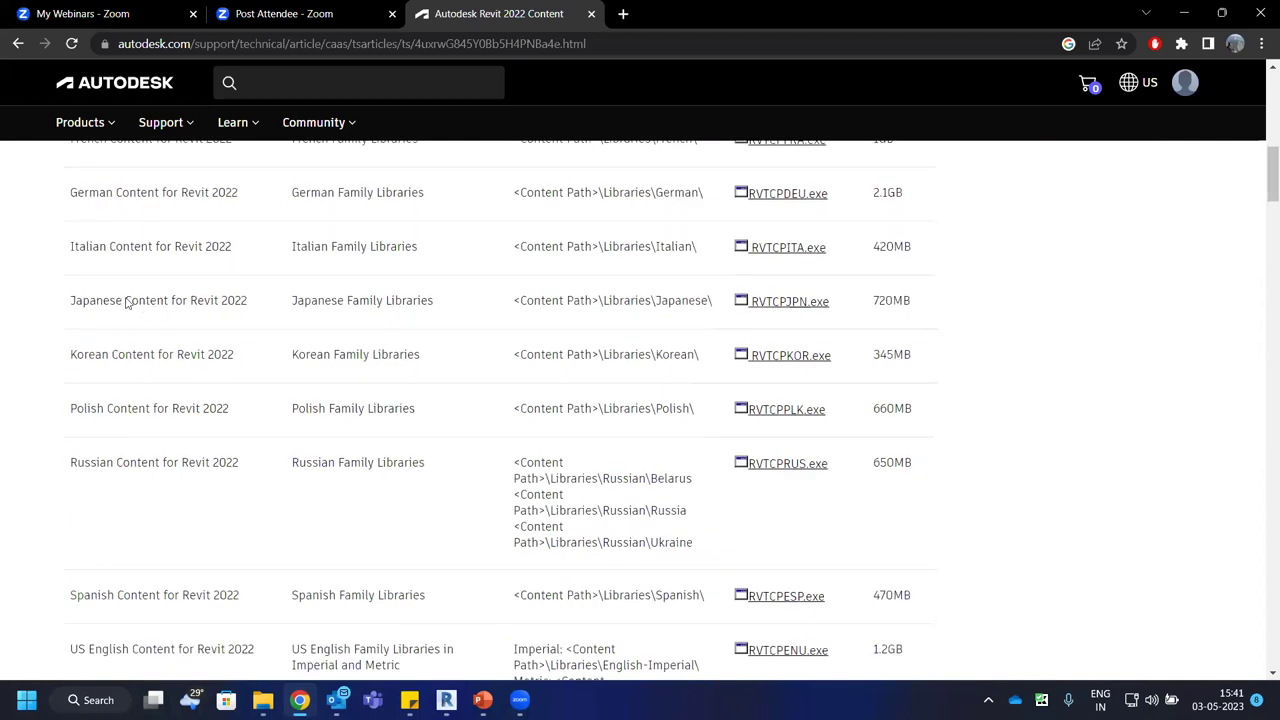
scroll(150, 298, "down", 5)
scroll(190, 365, "down", 1)
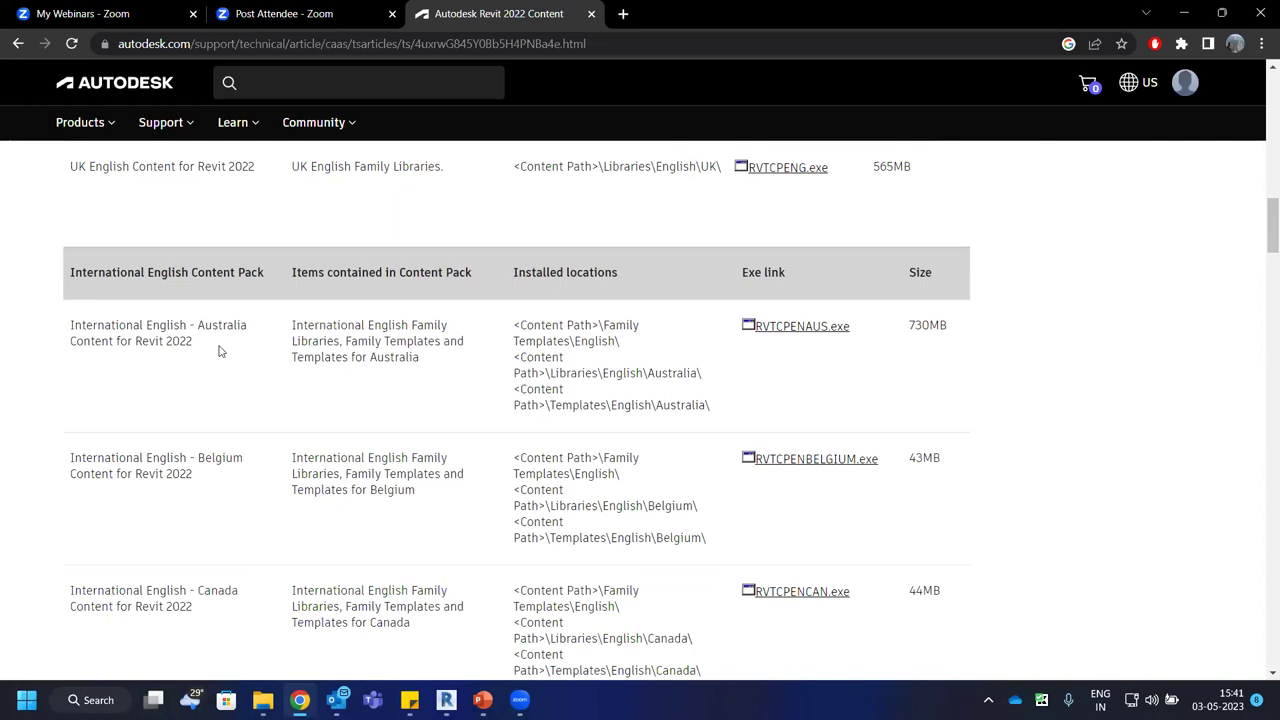
scroll(220, 365, "down", 1)
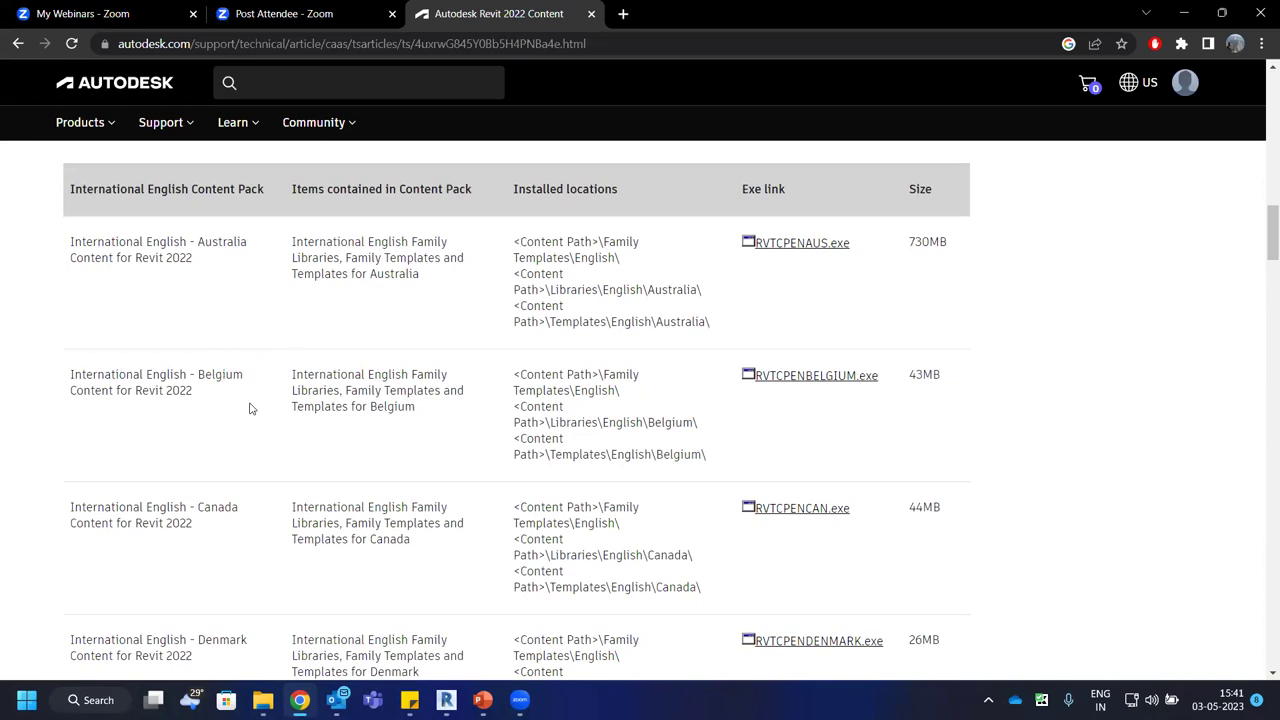
scroll(241, 441, "down", 2)
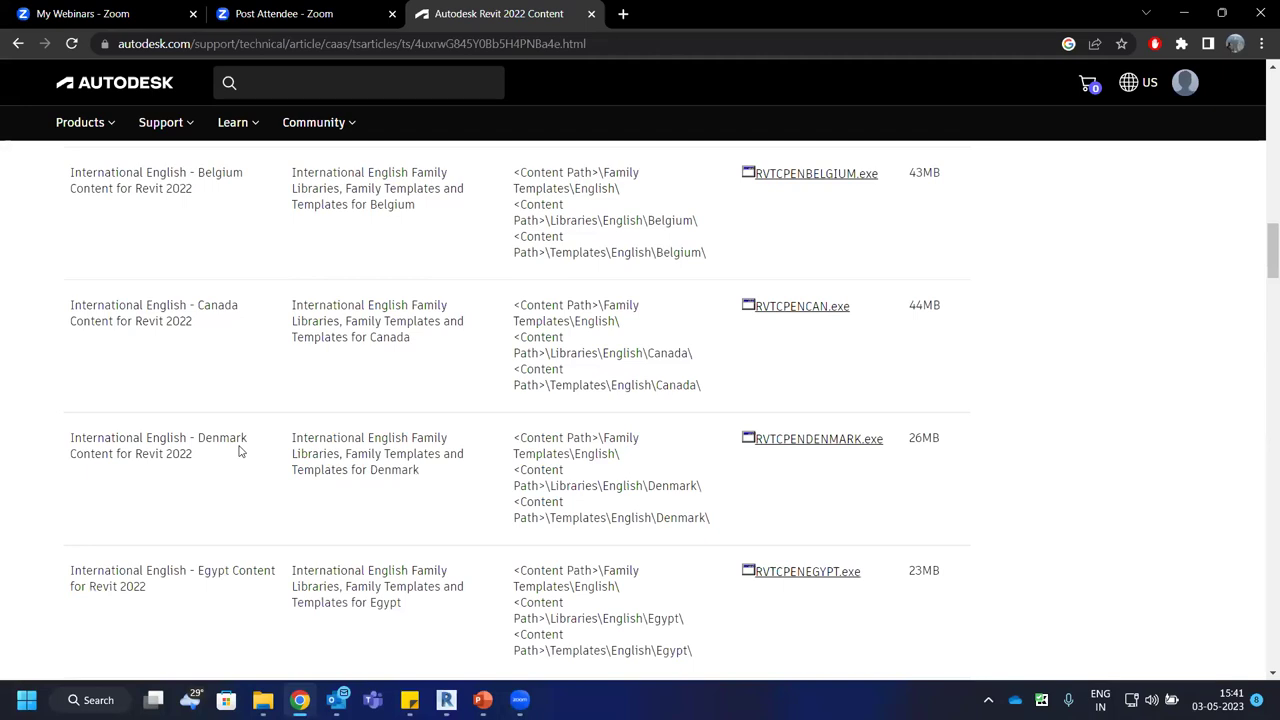
scroll(241, 451, "down", 3)
scroll(229, 369, "down", 5)
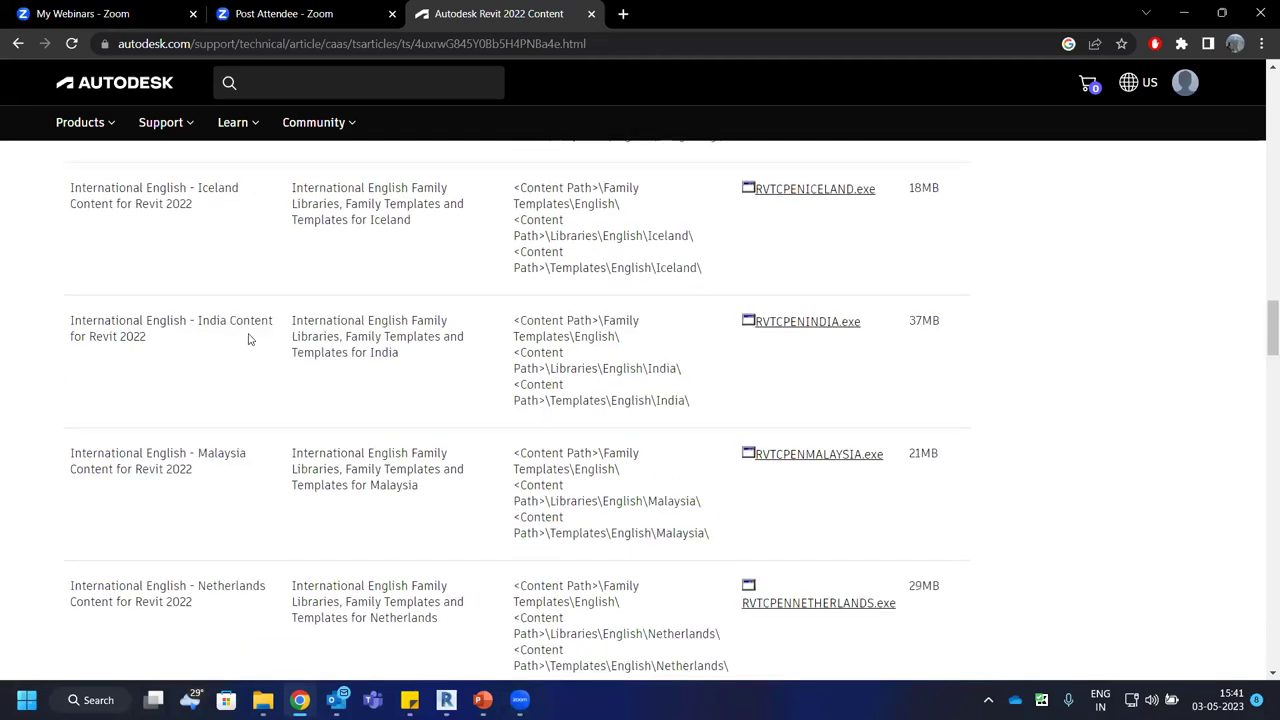
left_click(789, 322)
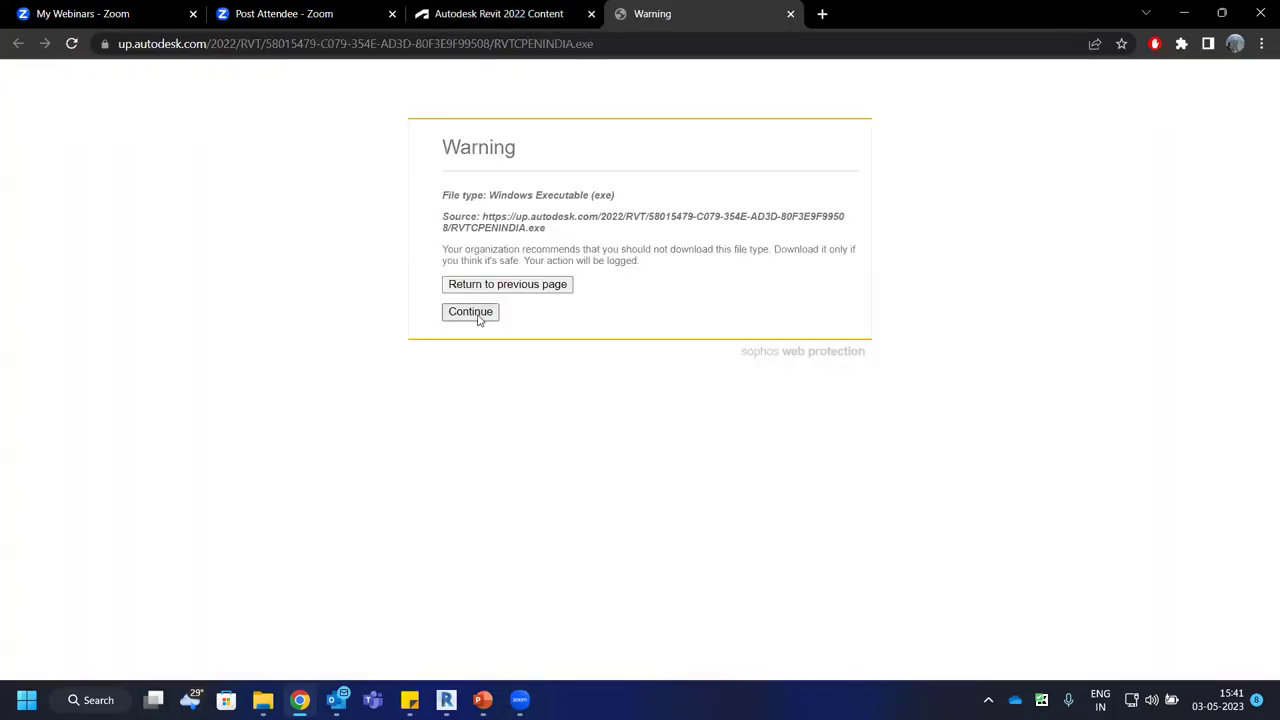
Save RVTCPENINDIA.exe to the Desktop past the warning, launch it, and close the Handbook PDF tab.
left_click(470, 311)
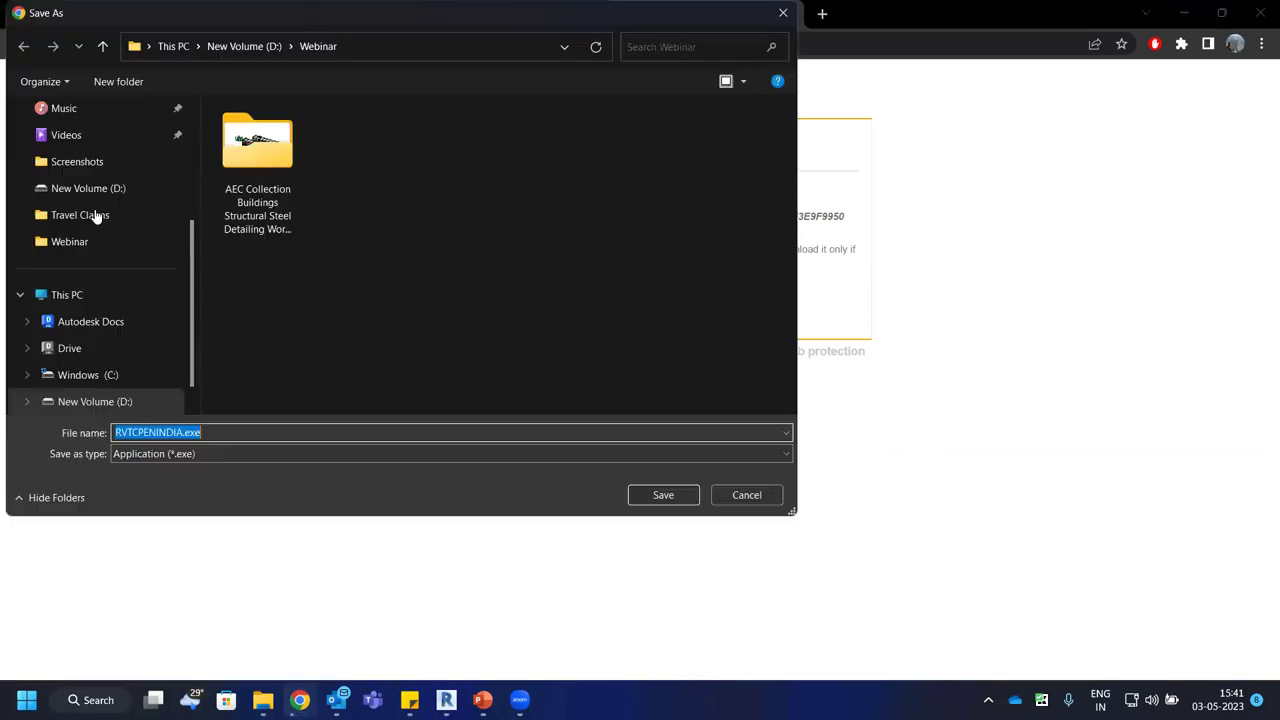
scroll(126, 375, "down", 1)
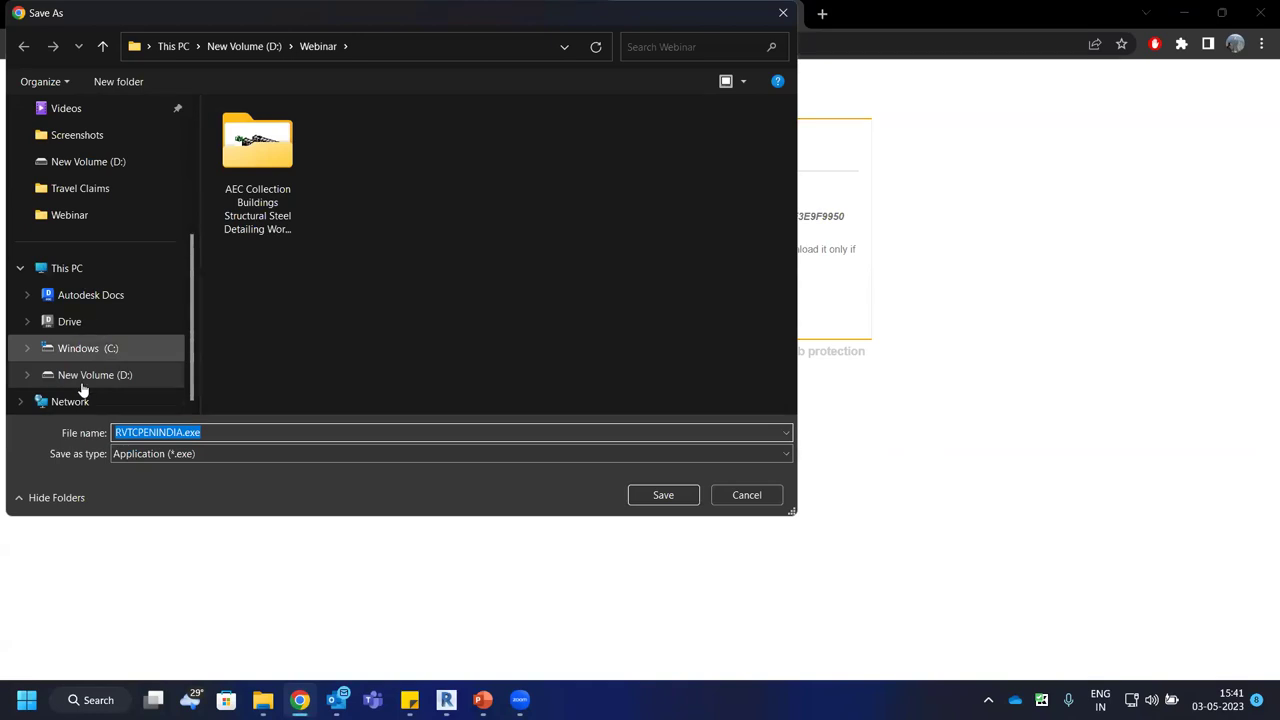
scroll(94, 168, "up", 3)
left_click(94, 161)
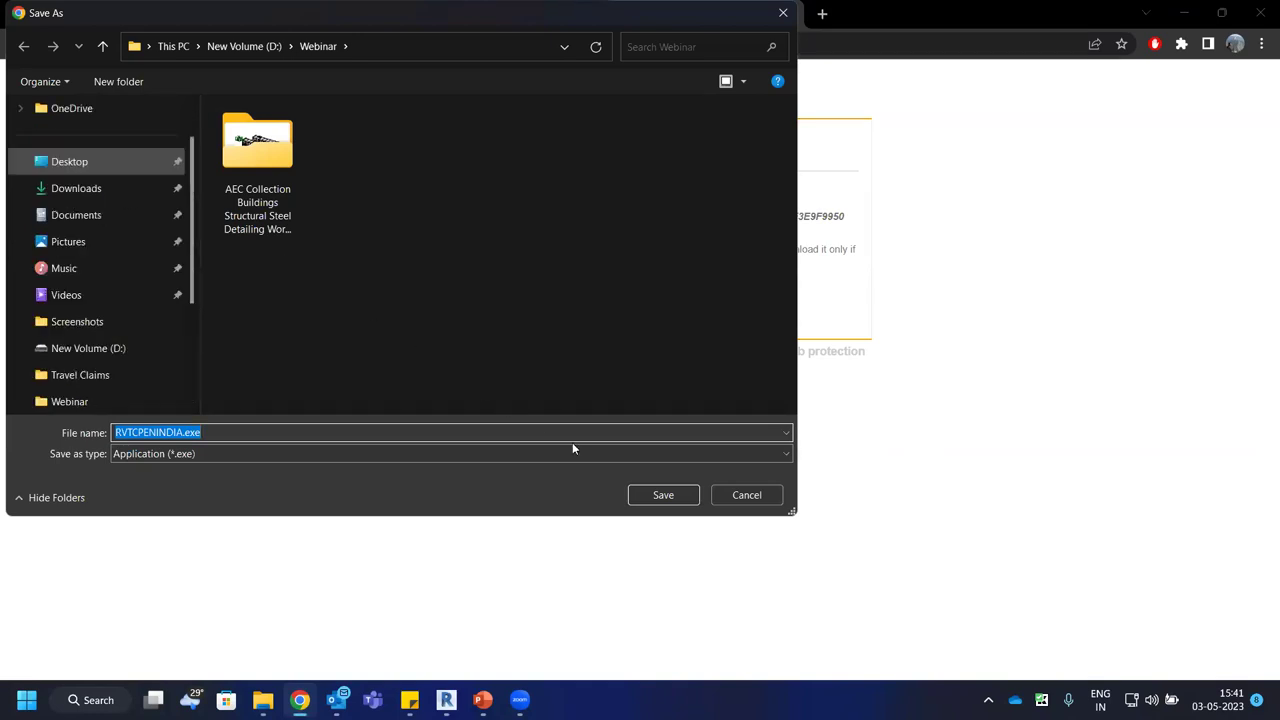
left_click(672, 499)
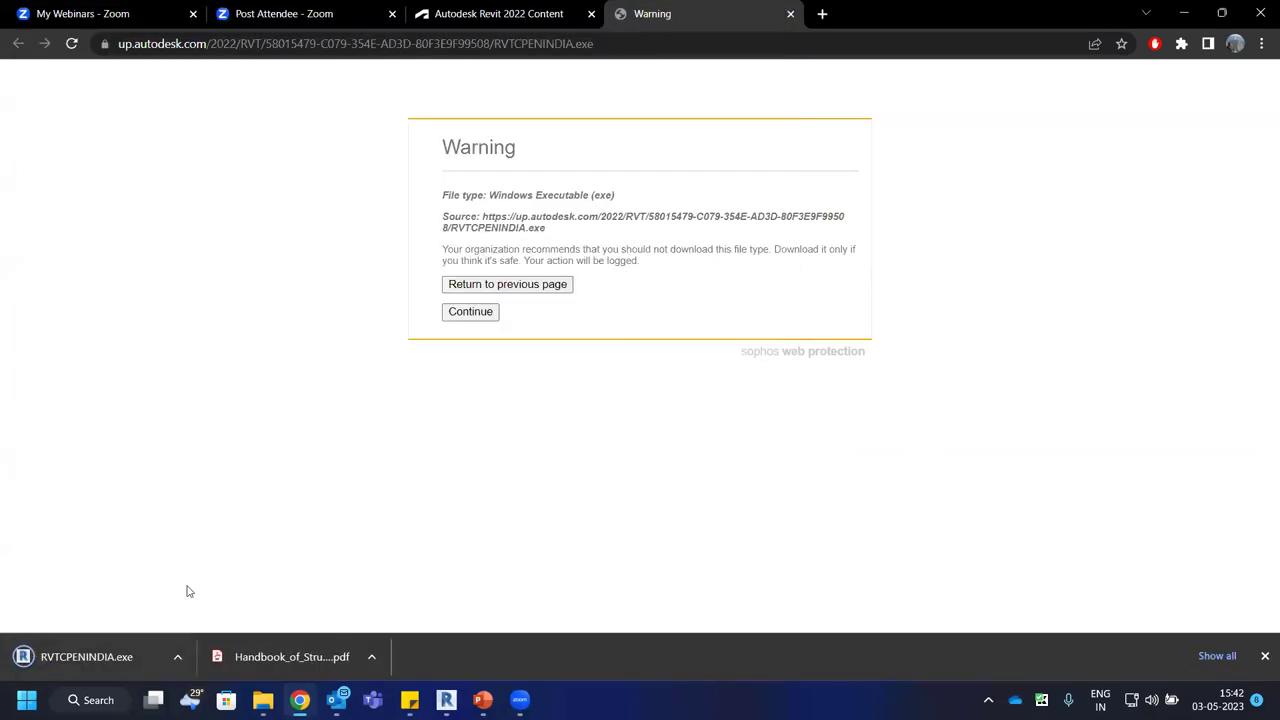
left_click(114, 660)
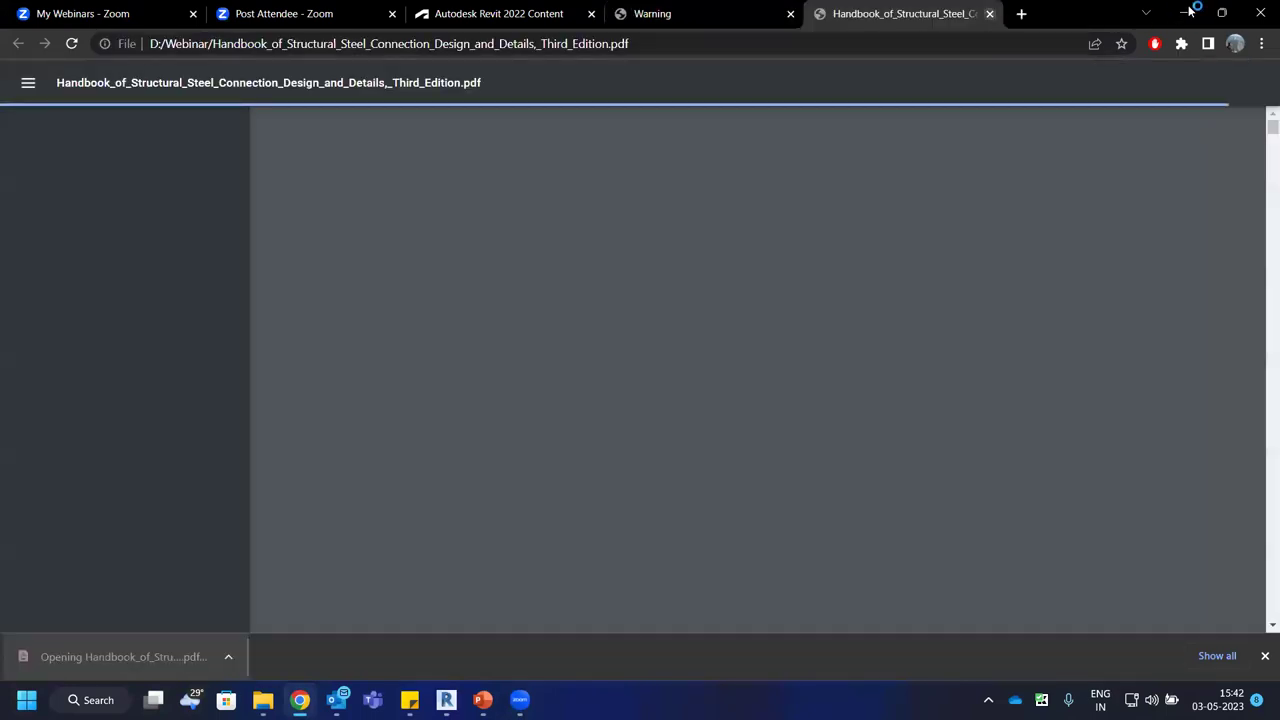
key("ctrl+w")
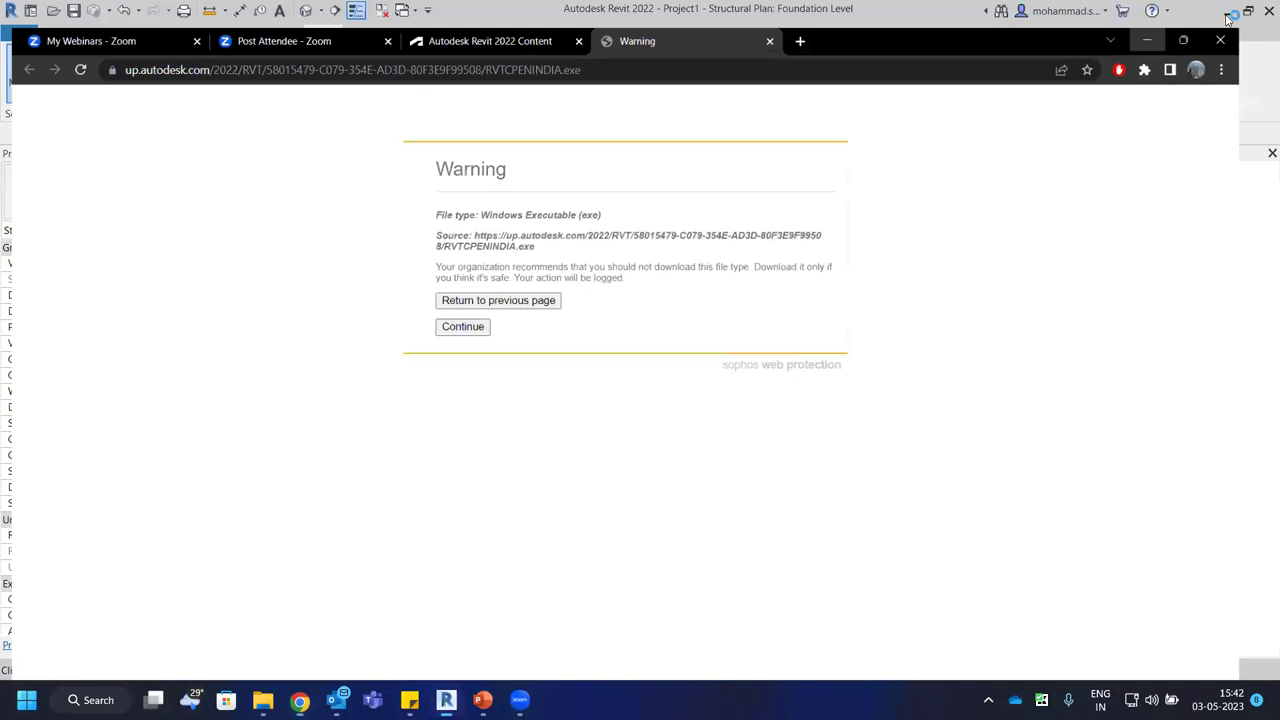
Bring Revit forward, then switch to PowerPoint and take the slide show out of full screen.
left_click(1228, 18)
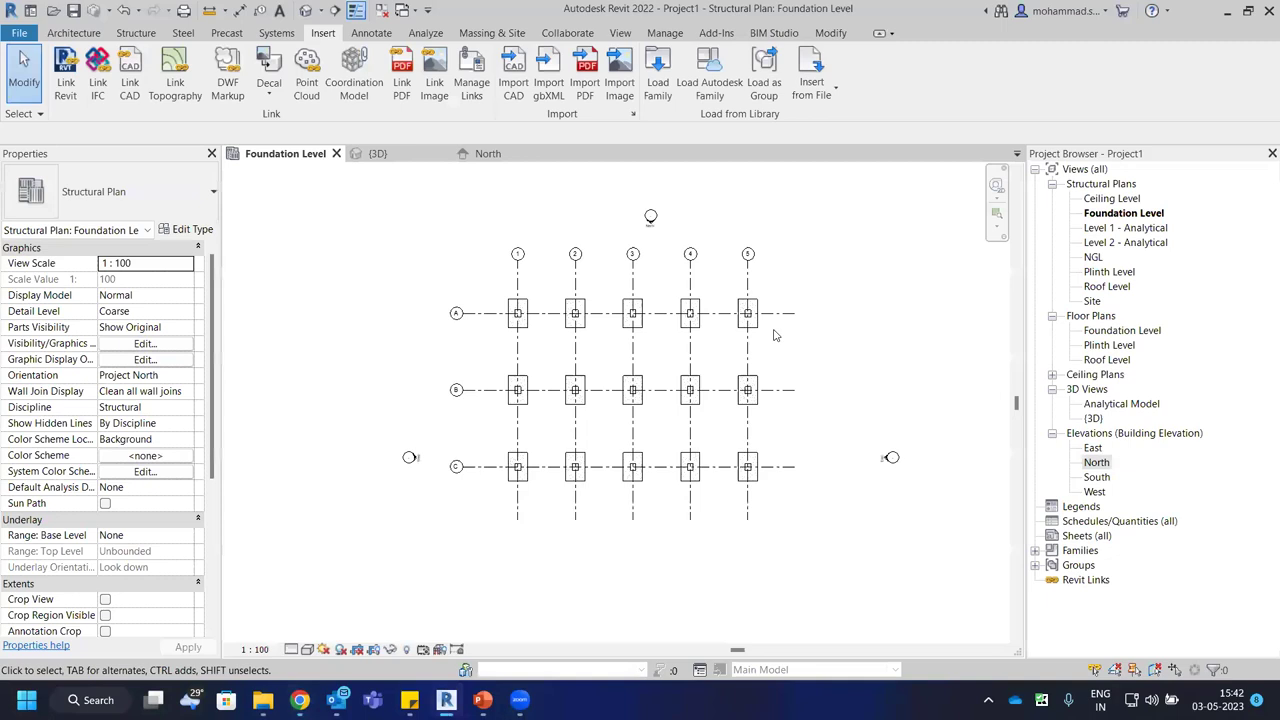
key("alt+Tab")
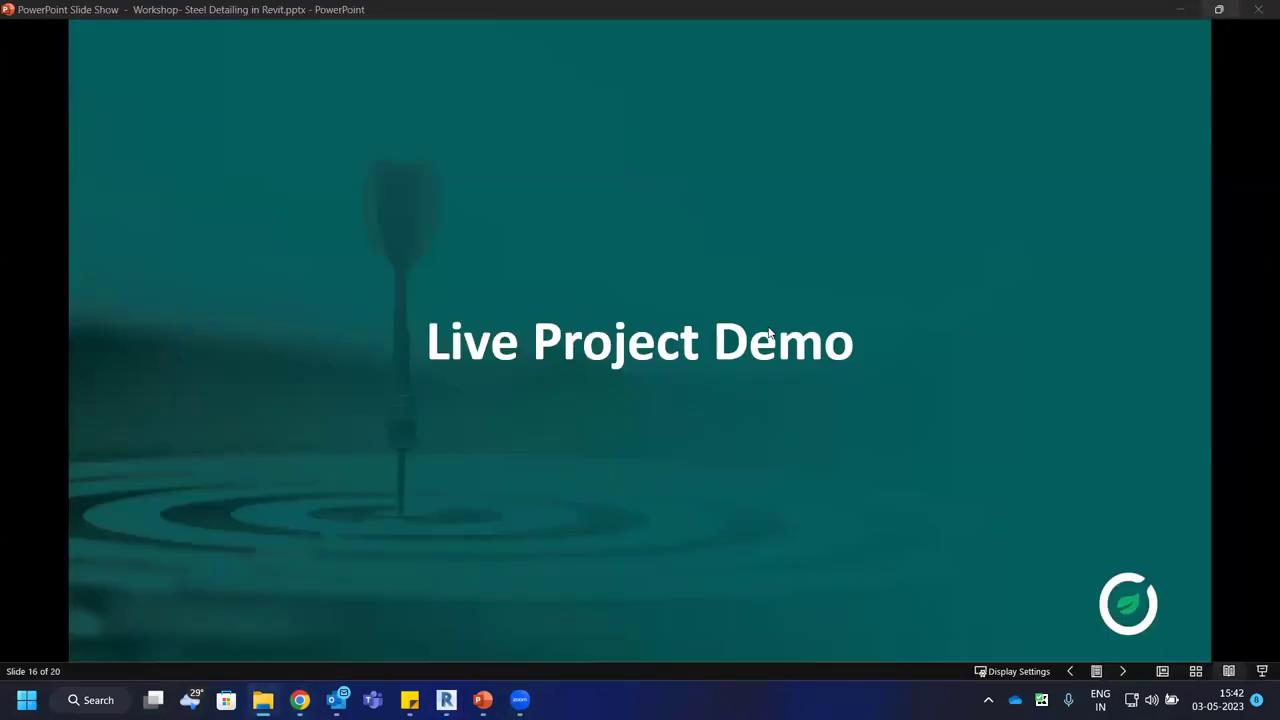
key("super+Down")
key("super+Down")
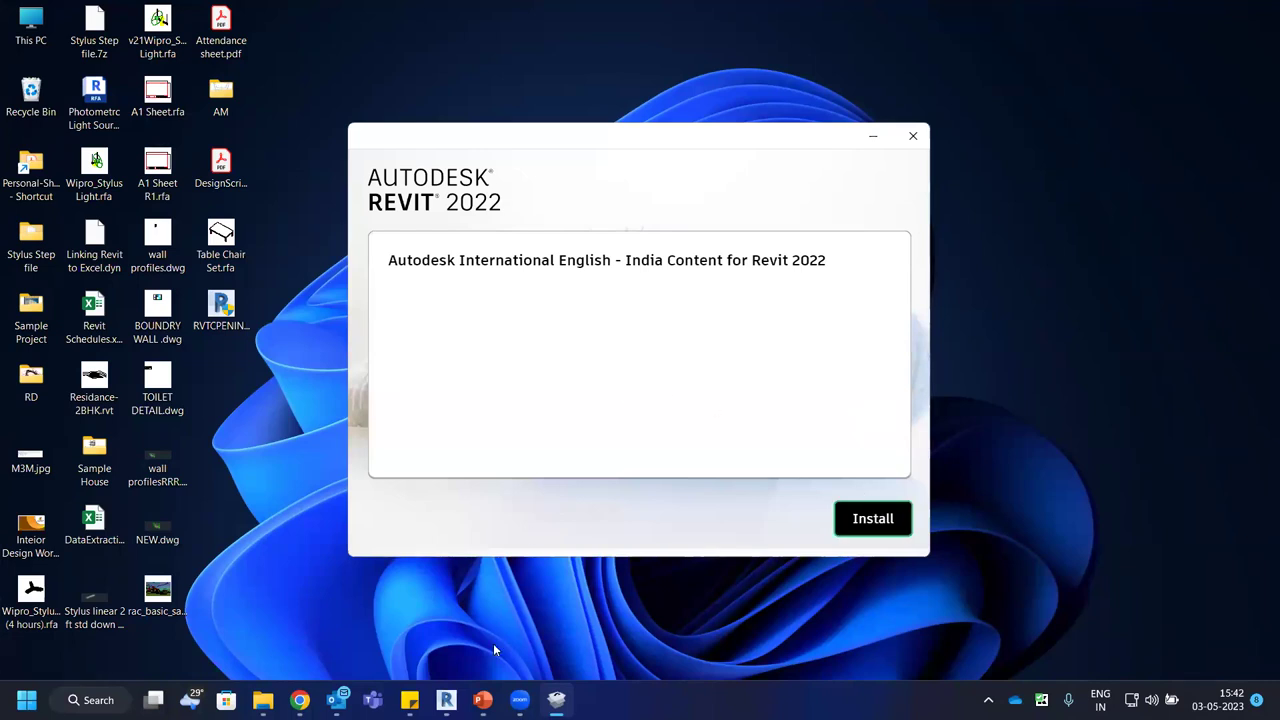
Start installing the India content pack and return to the Revit project window.
key("Return")
mouse_move(446, 700)
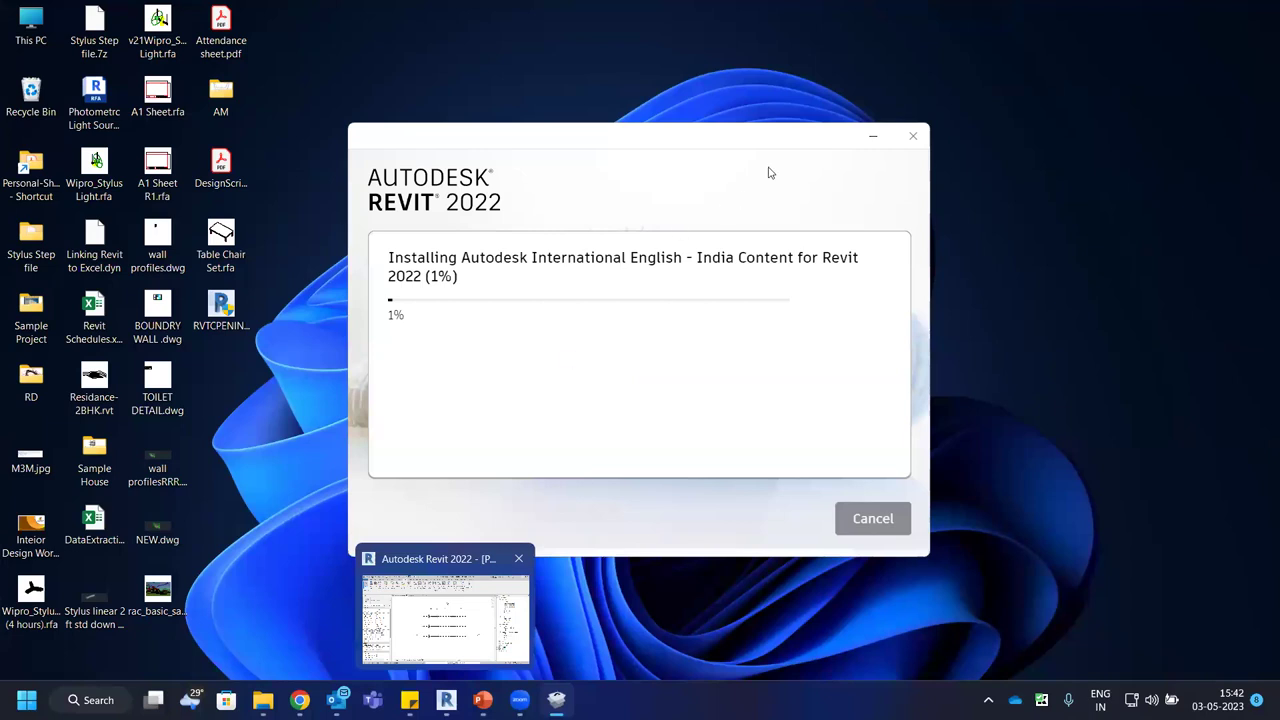
key("alt+Tab")
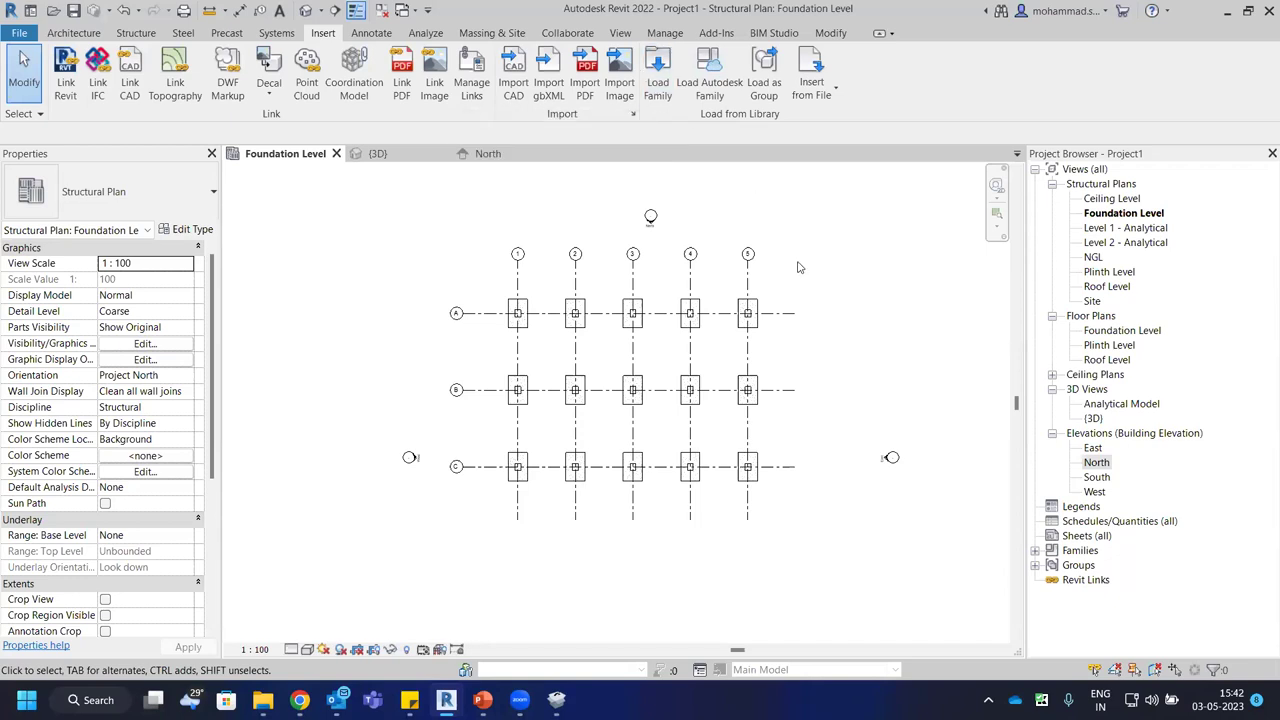
Open the Load Autodesk Family cloud library from the Insert tab.
left_click(716, 87)
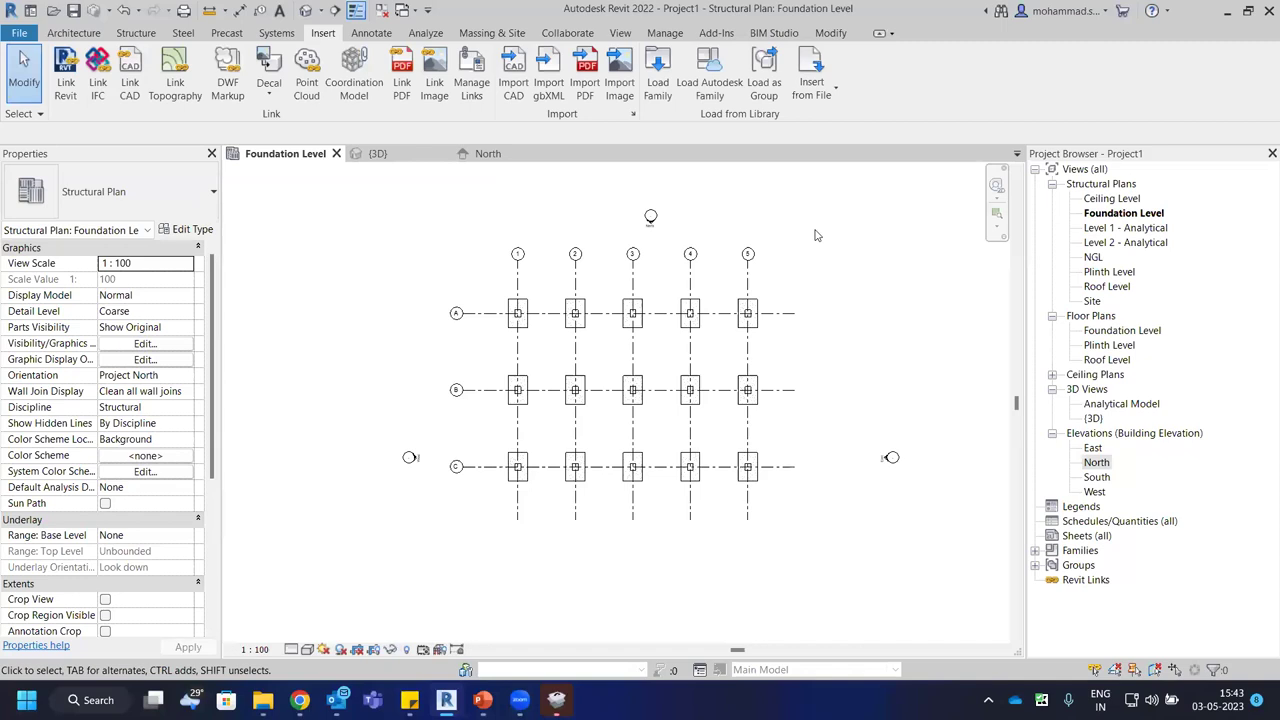
left_click(710, 88)
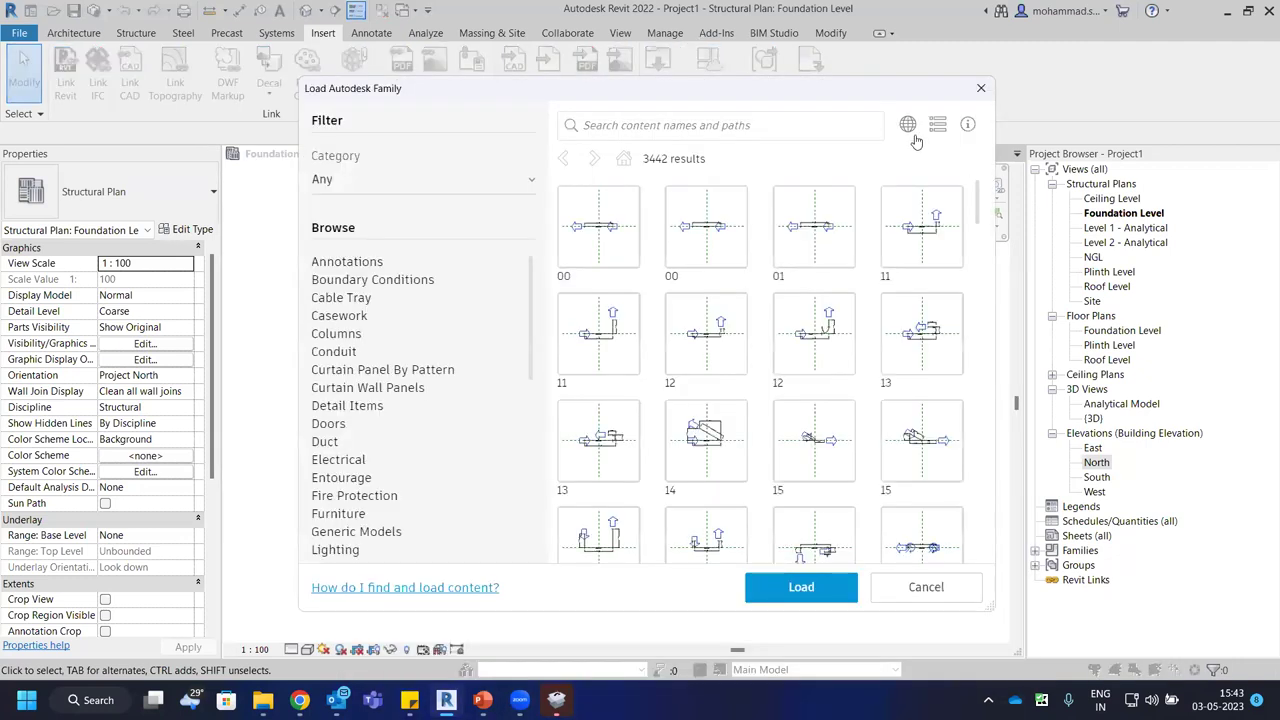
Open the library's locale settings and keep the content language as English.
left_click(770, 128)
left_click(910, 127)
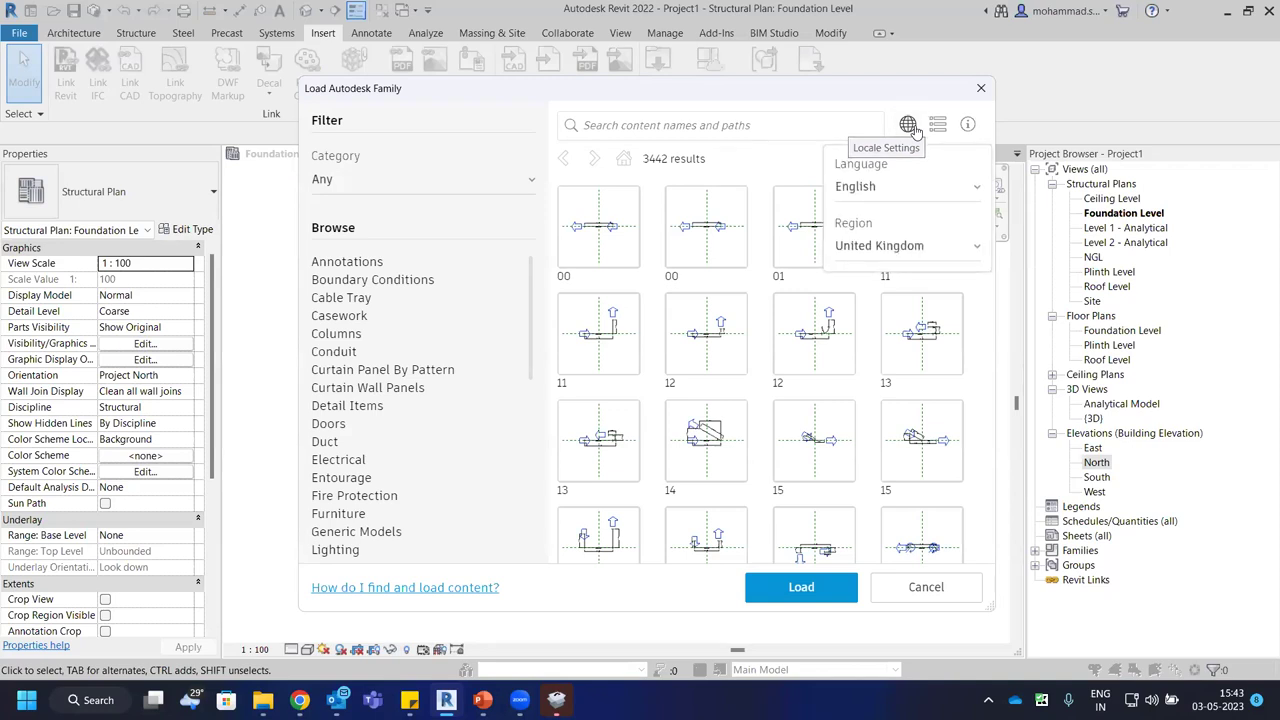
left_click(972, 194)
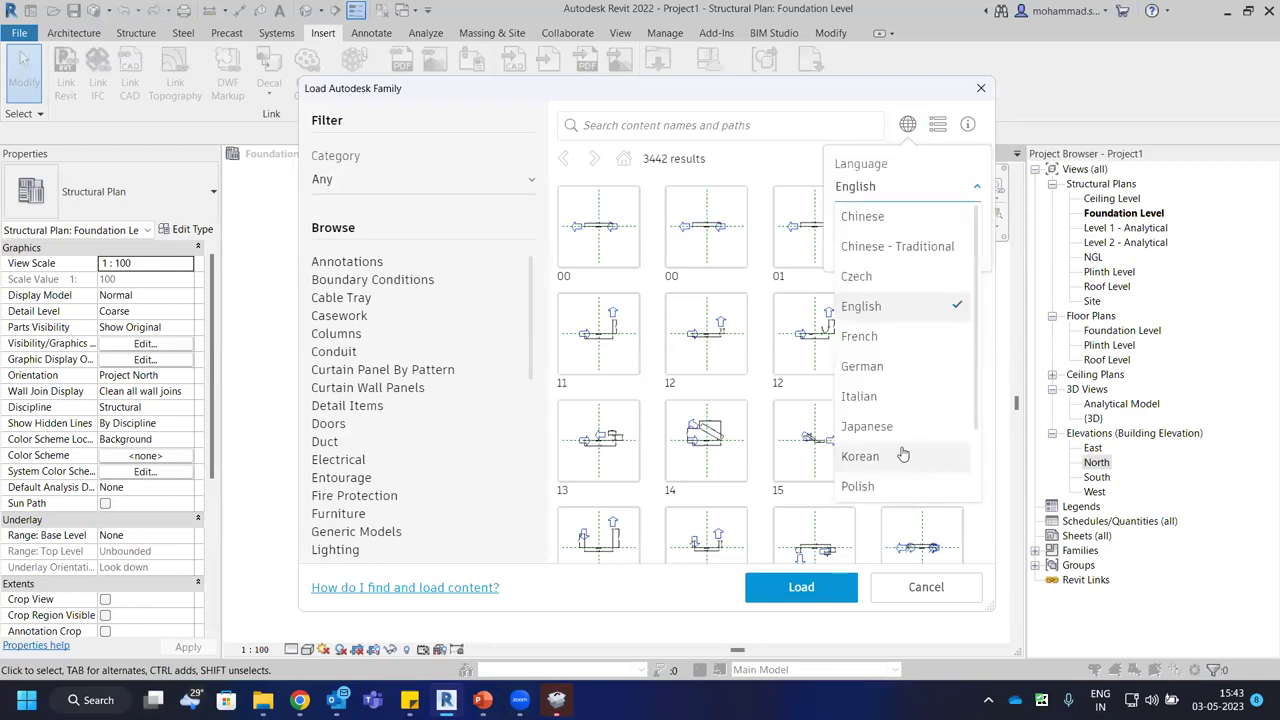
scroll(902, 455, "down", 2)
scroll(919, 340, "up", 2)
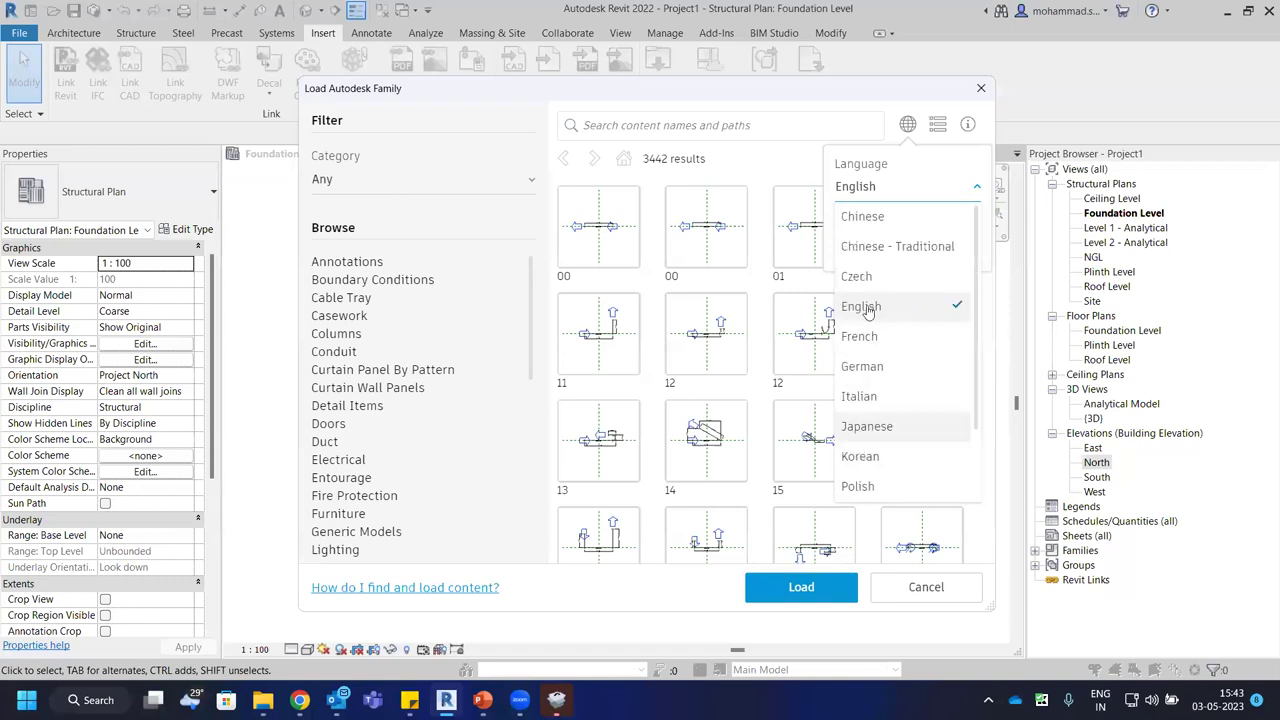
left_click(971, 190)
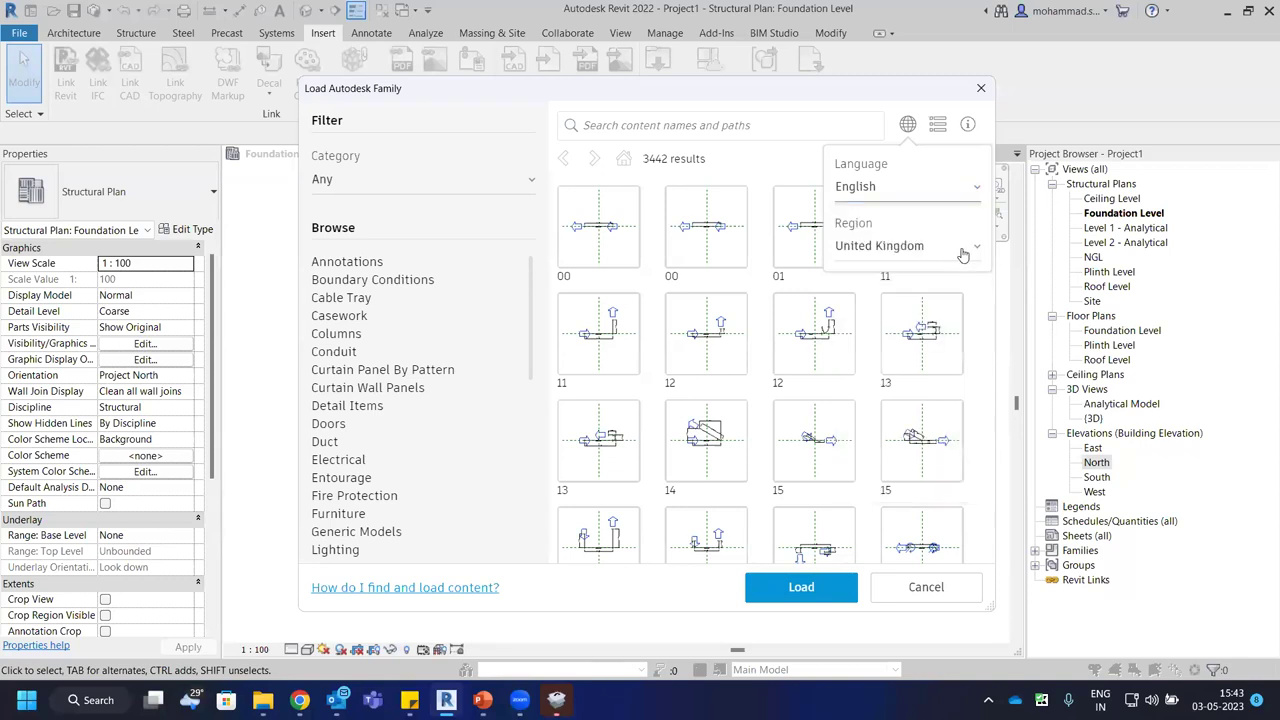
Set the content region to India after briefly trying United States - Imperial and Metric.
left_click(962, 255)
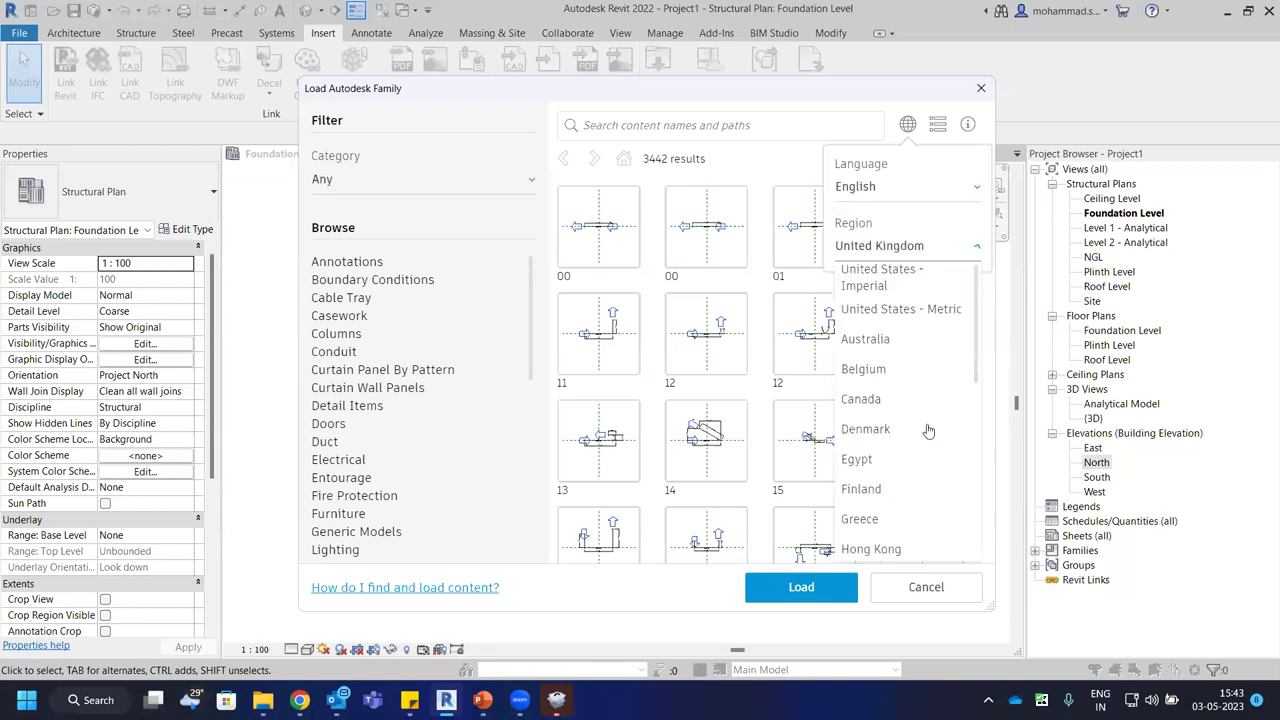
left_click(927, 272)
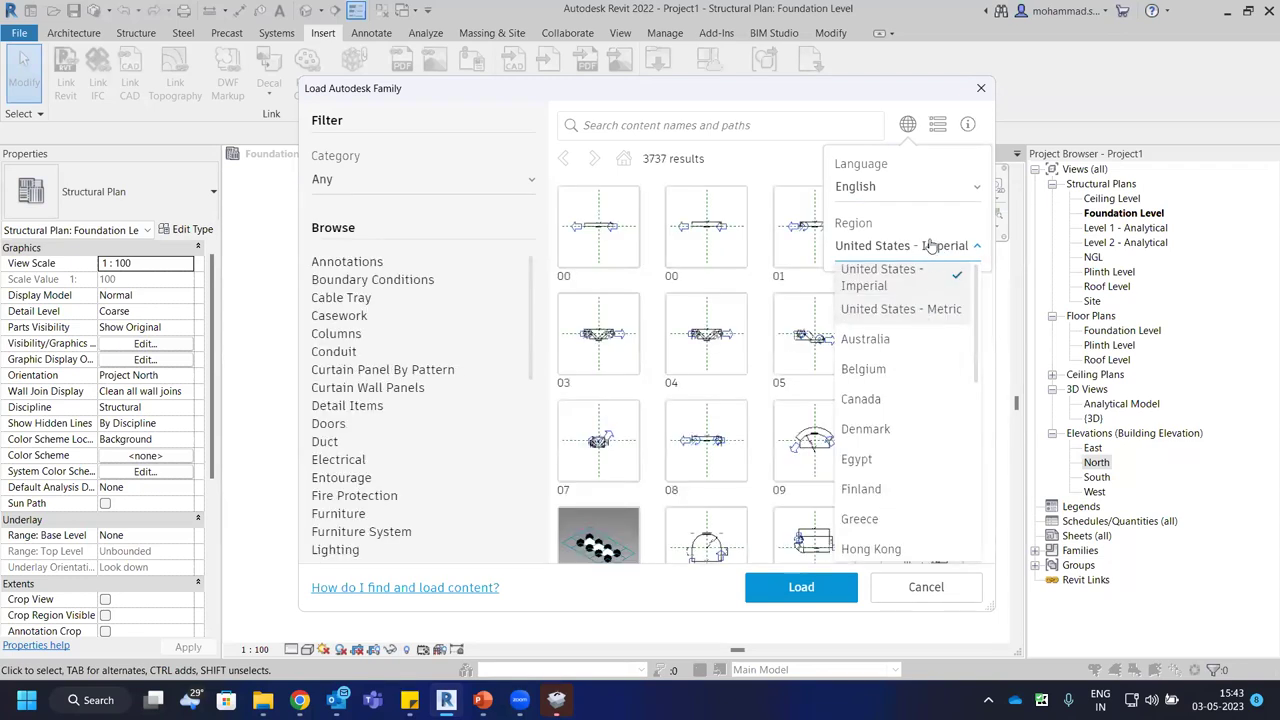
key("Down")
key("Return")
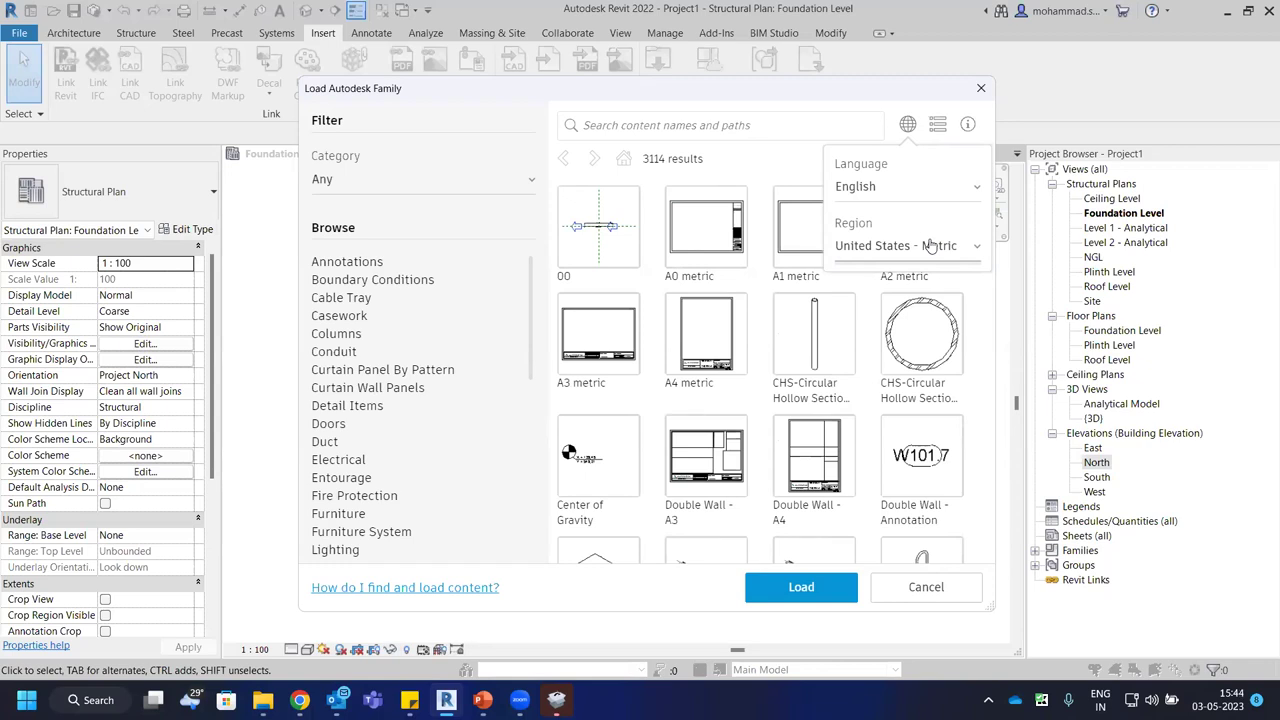
left_click(929, 246)
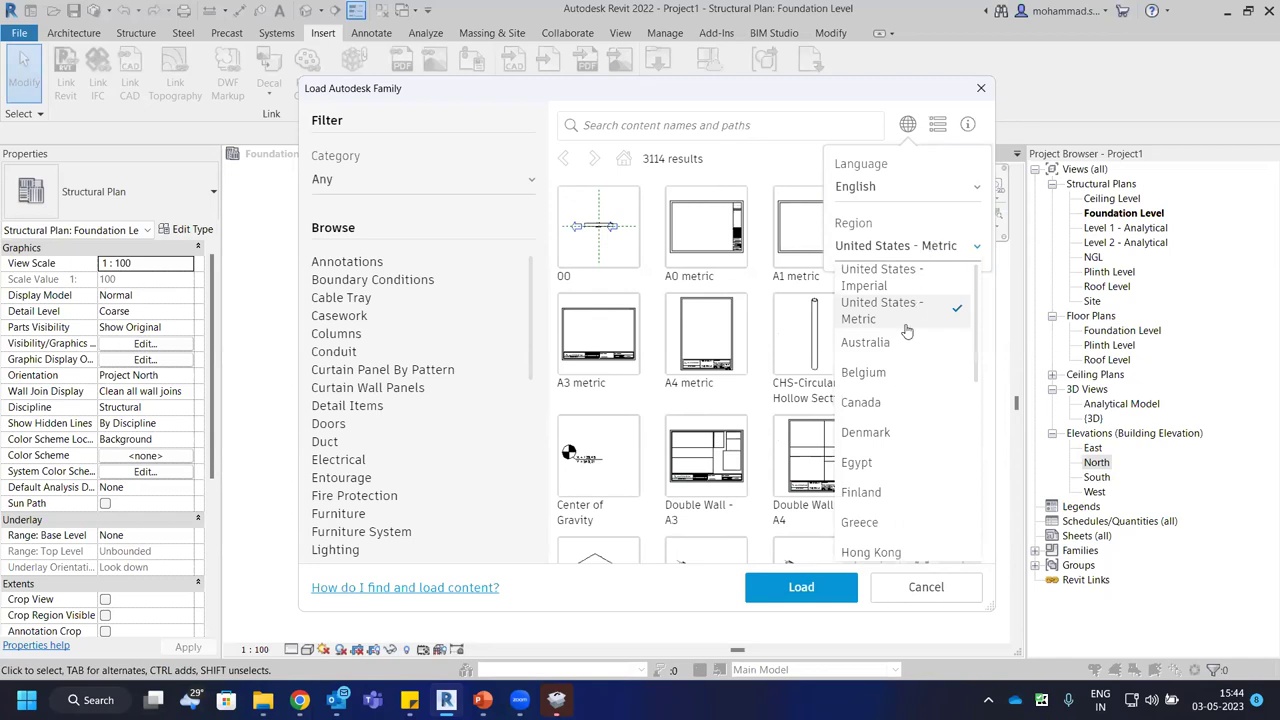
left_click(924, 260)
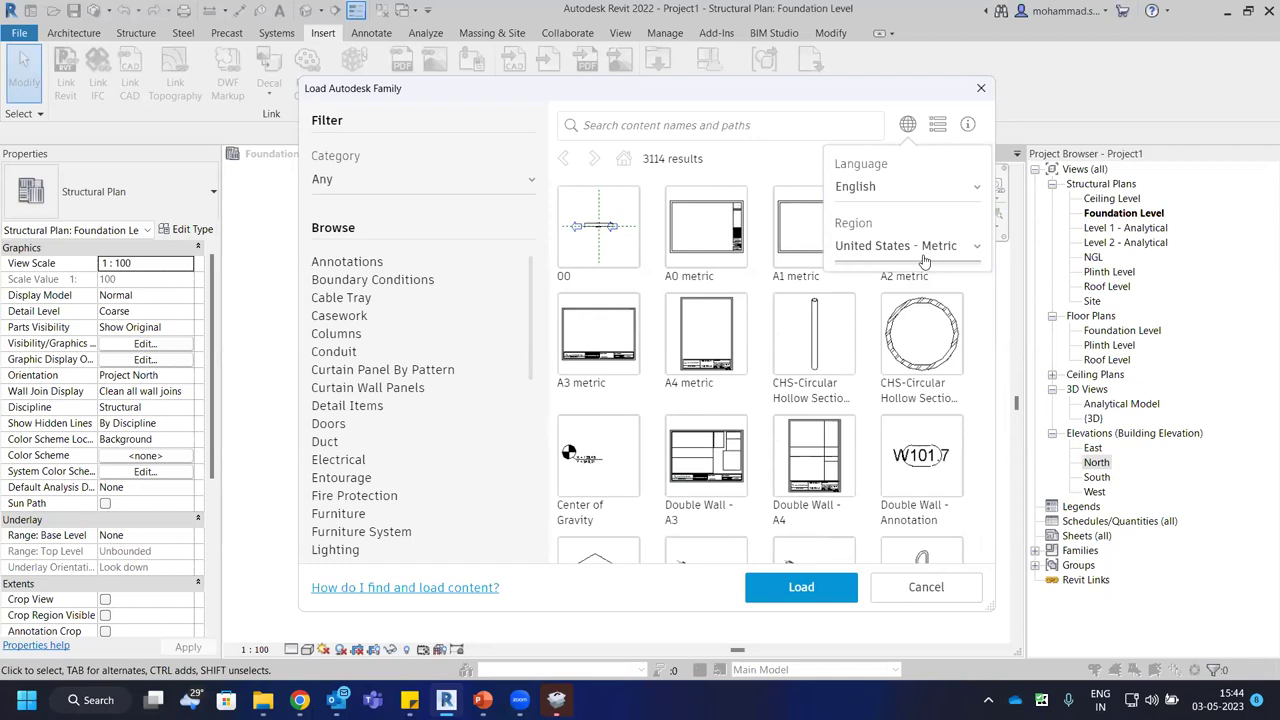
left_click(925, 259)
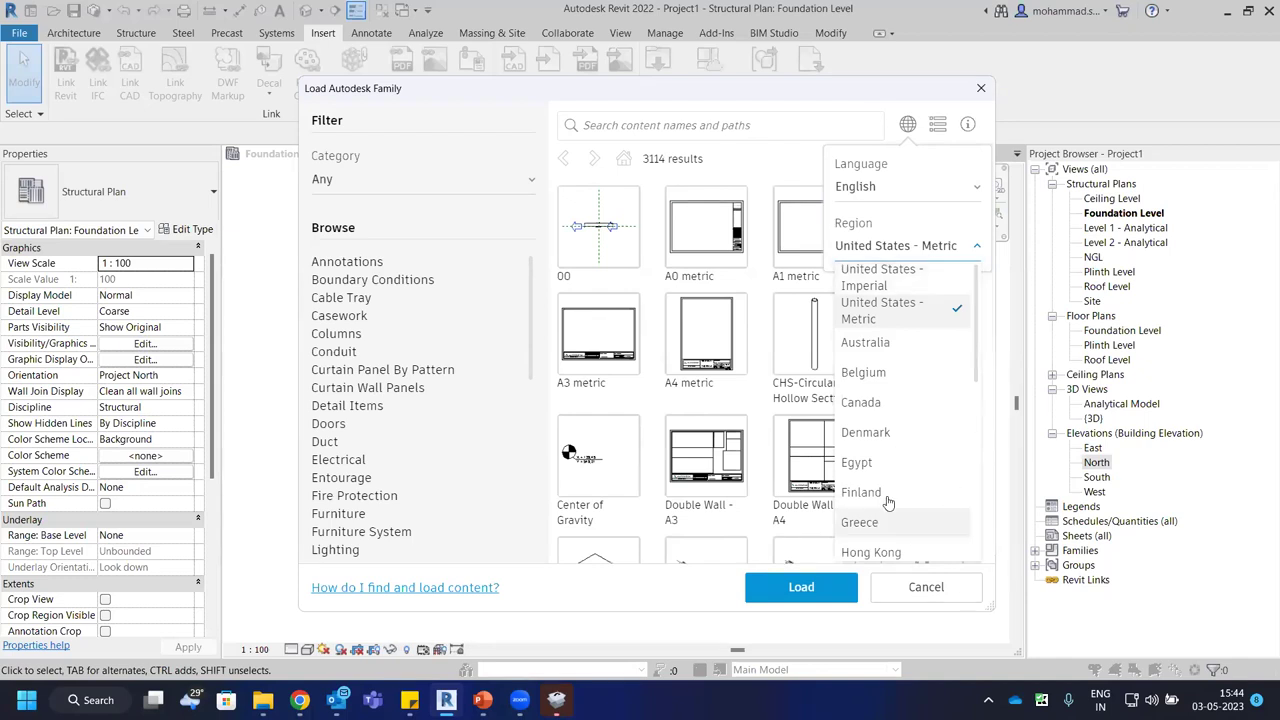
scroll(888, 508, "down", 2)
scroll(882, 372, "down", 3)
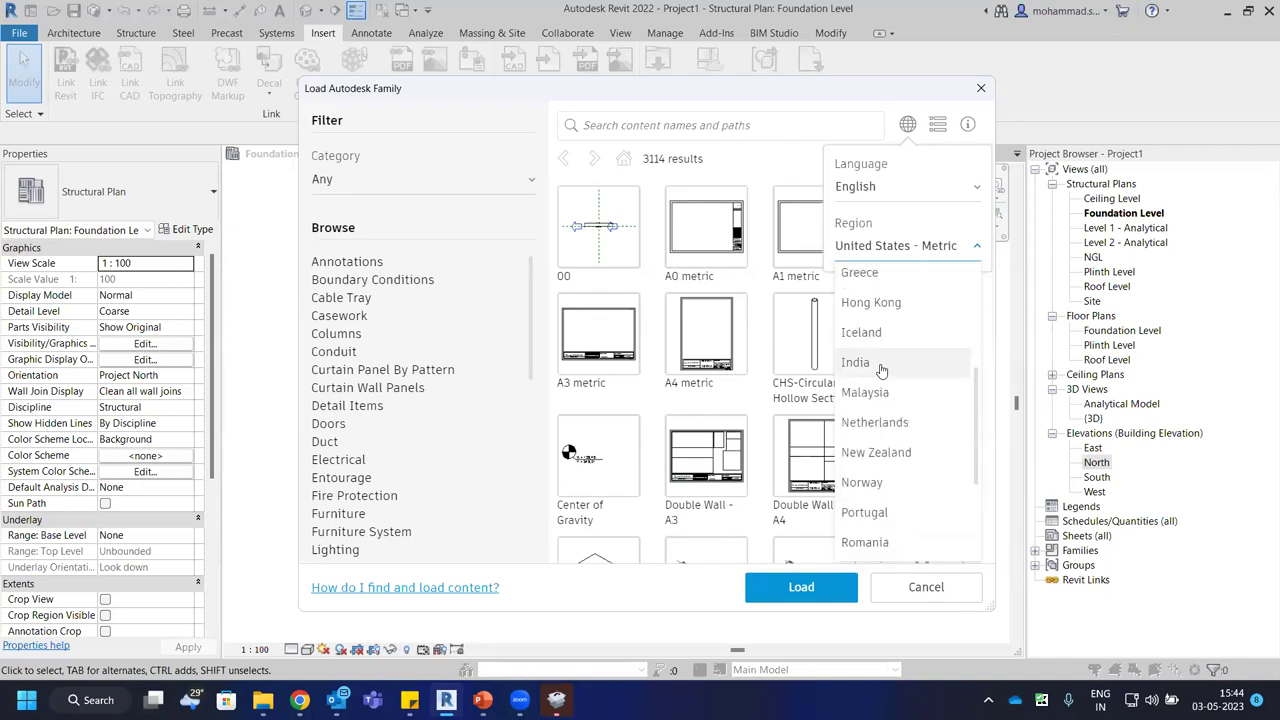
left_click(881, 366)
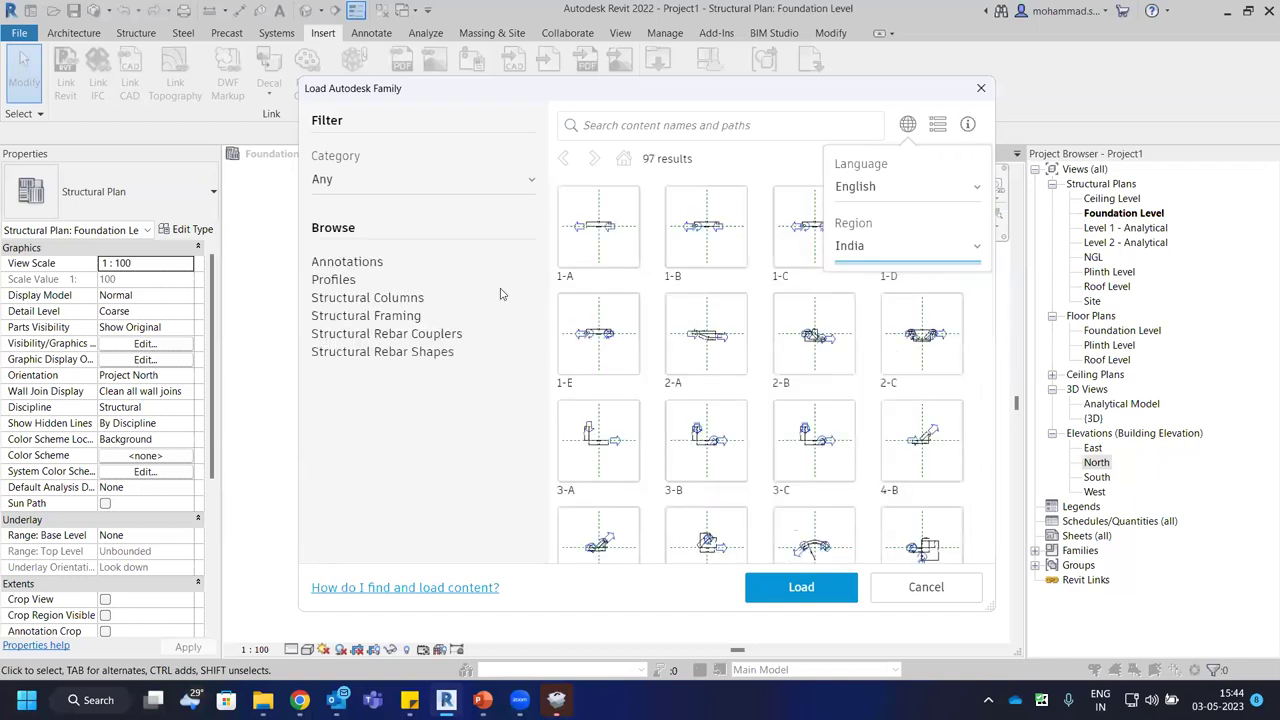
Filter the library to Structural Columns > Steel > India Specific and select B Column.
left_click(380, 306)
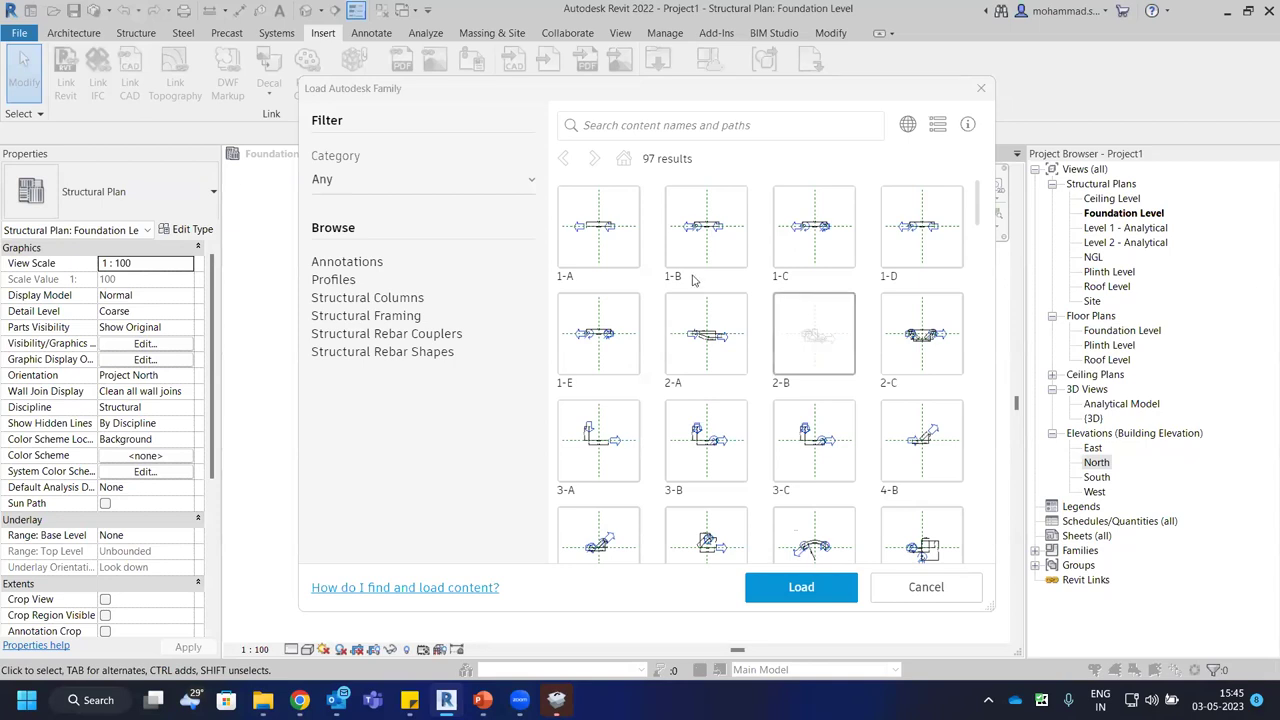
left_click(364, 299)
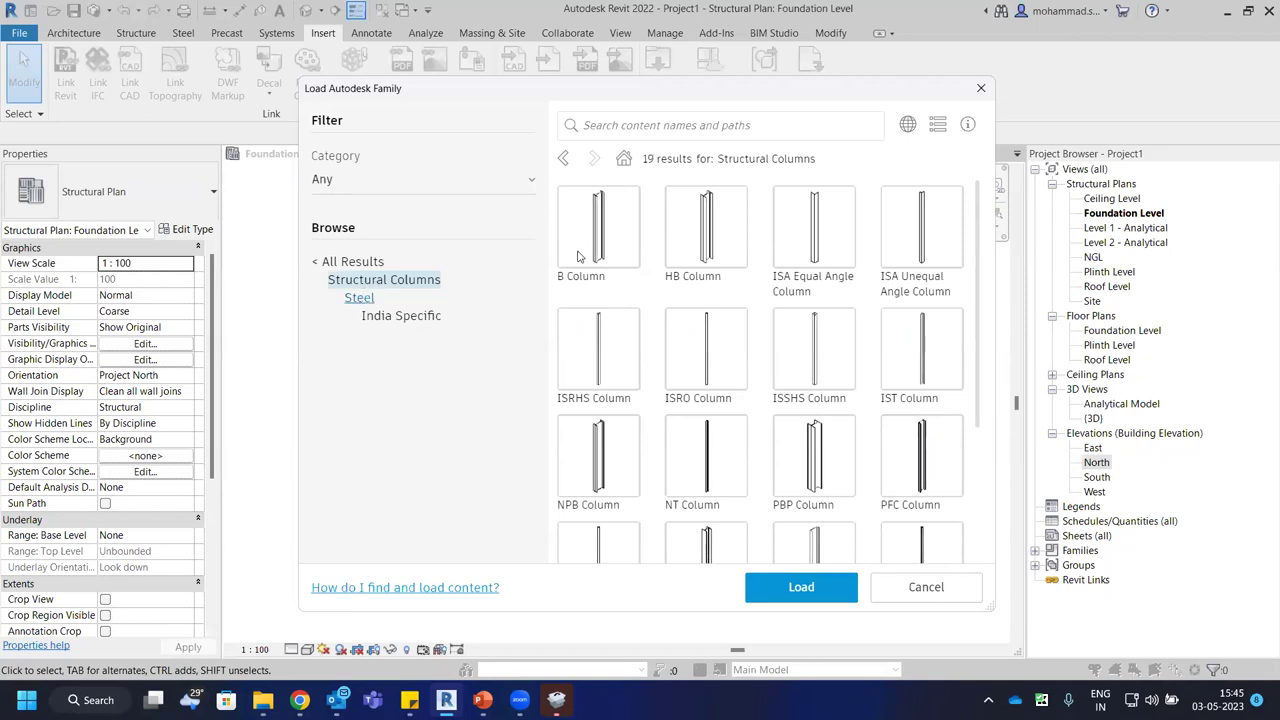
left_click(360, 299)
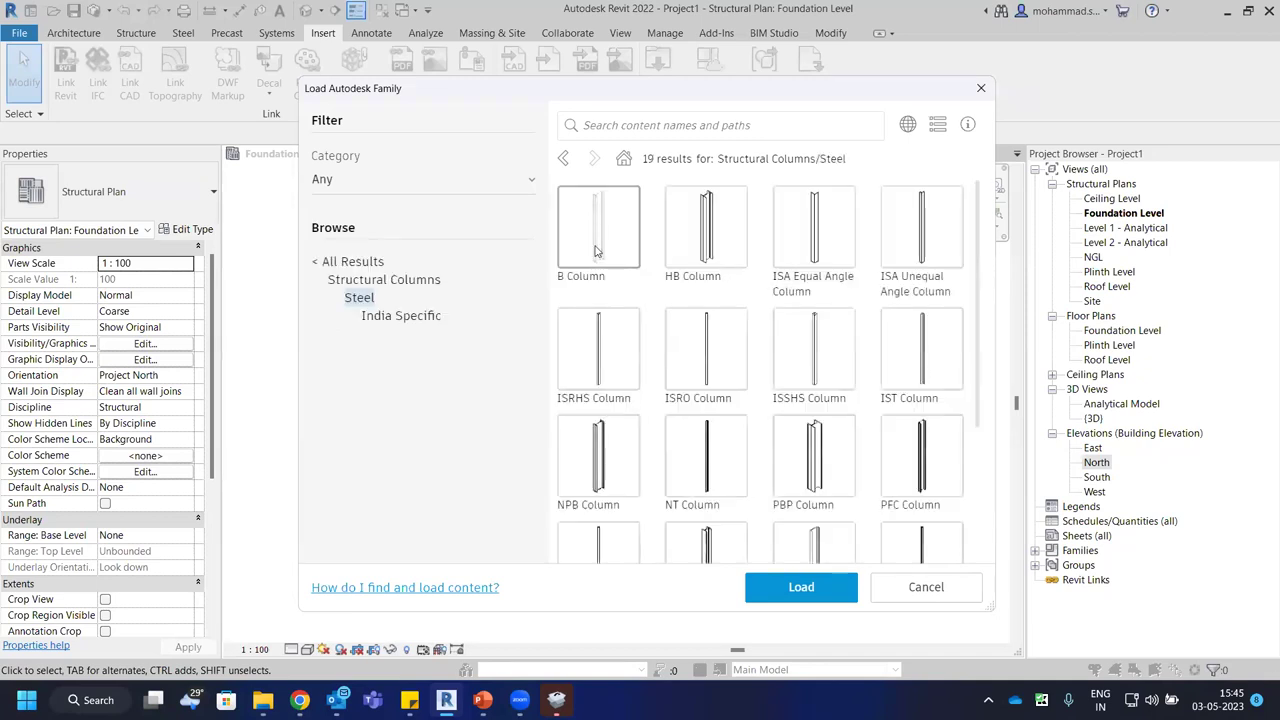
left_click(380, 316)
left_click(604, 251)
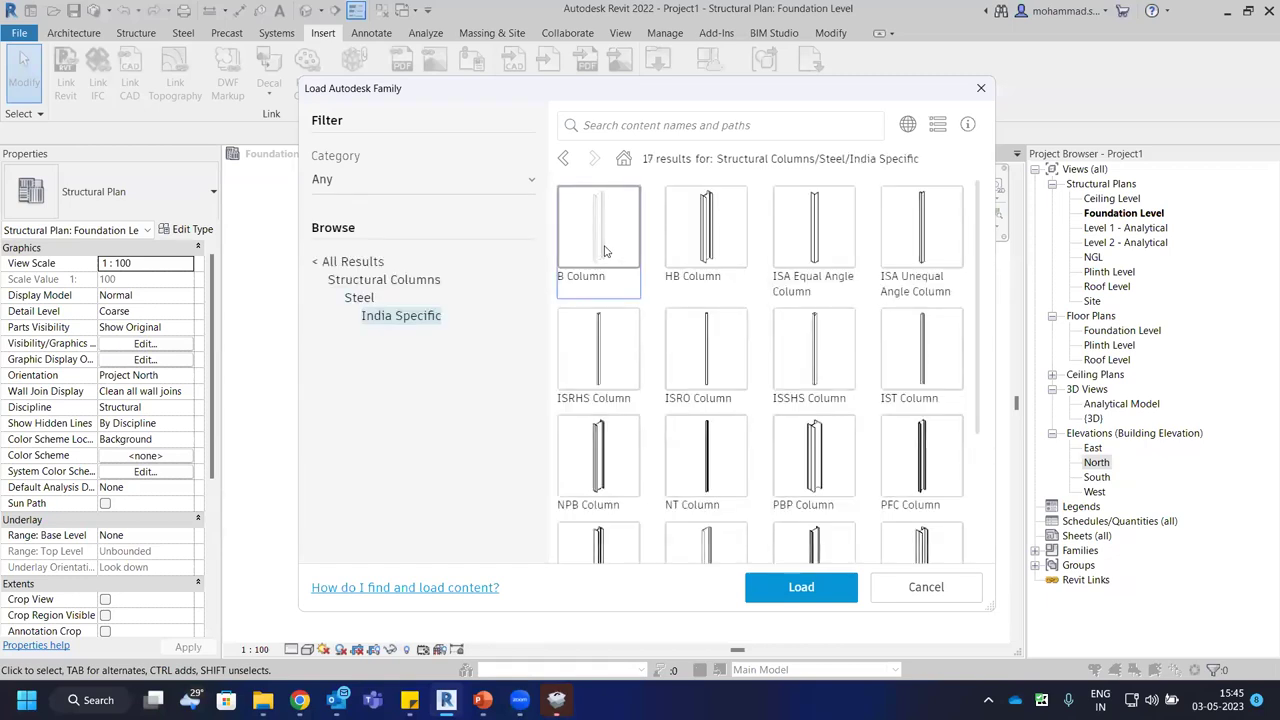
Load B Column and enlarge the Specify Types dialog to show all sections and Section Area.
left_click(800, 589)
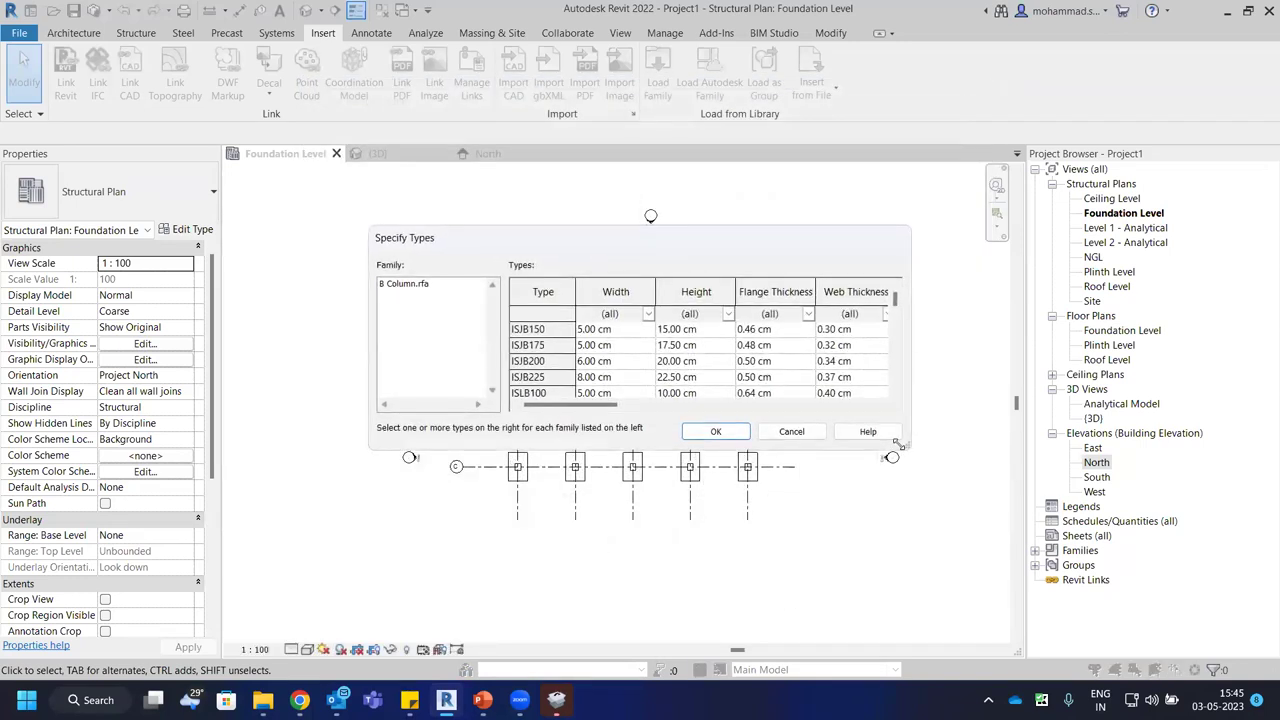
left_click_drag(897, 443, 1276, 604)
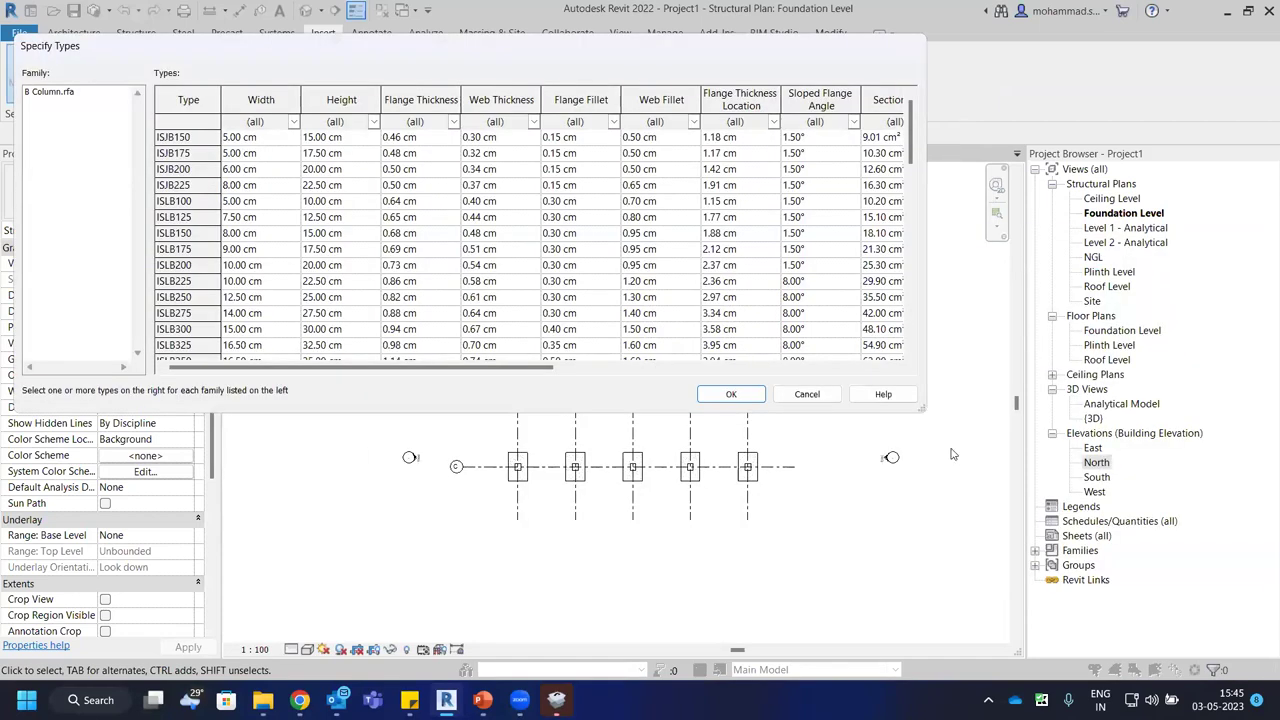
left_click_drag(924, 408, 946, 411)
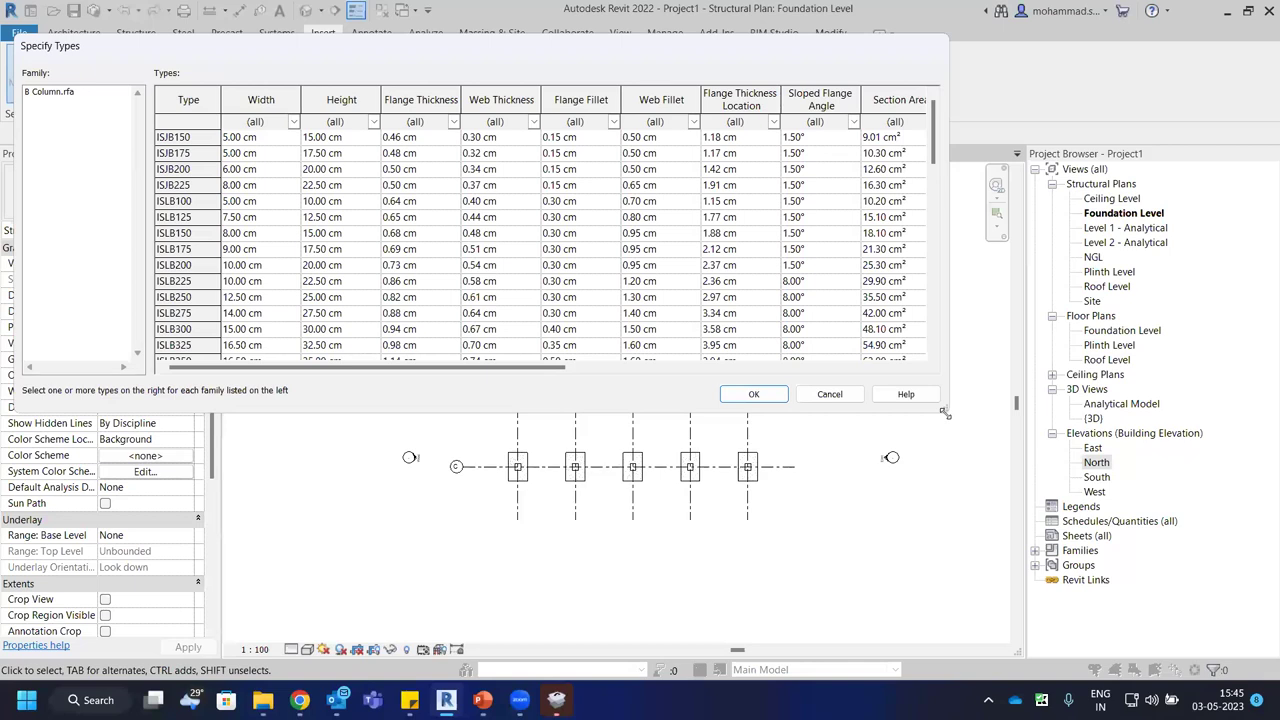
left_click_drag(943, 410, 1250, 645)
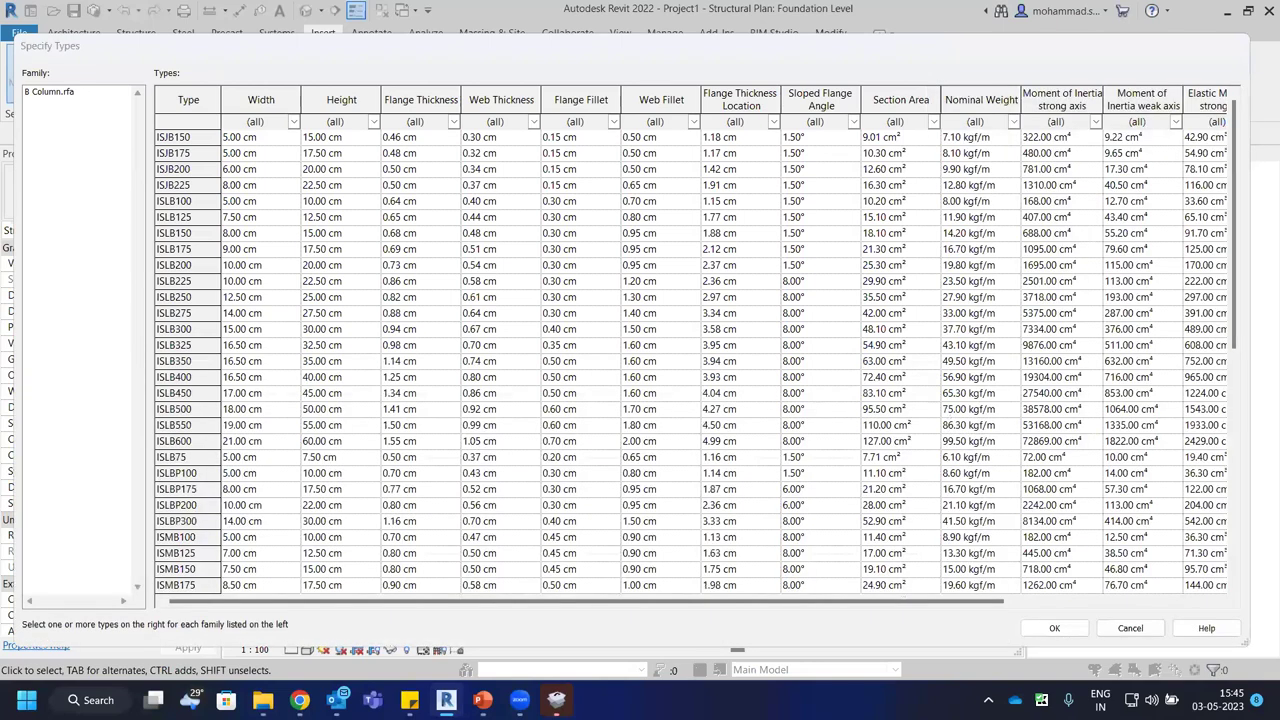
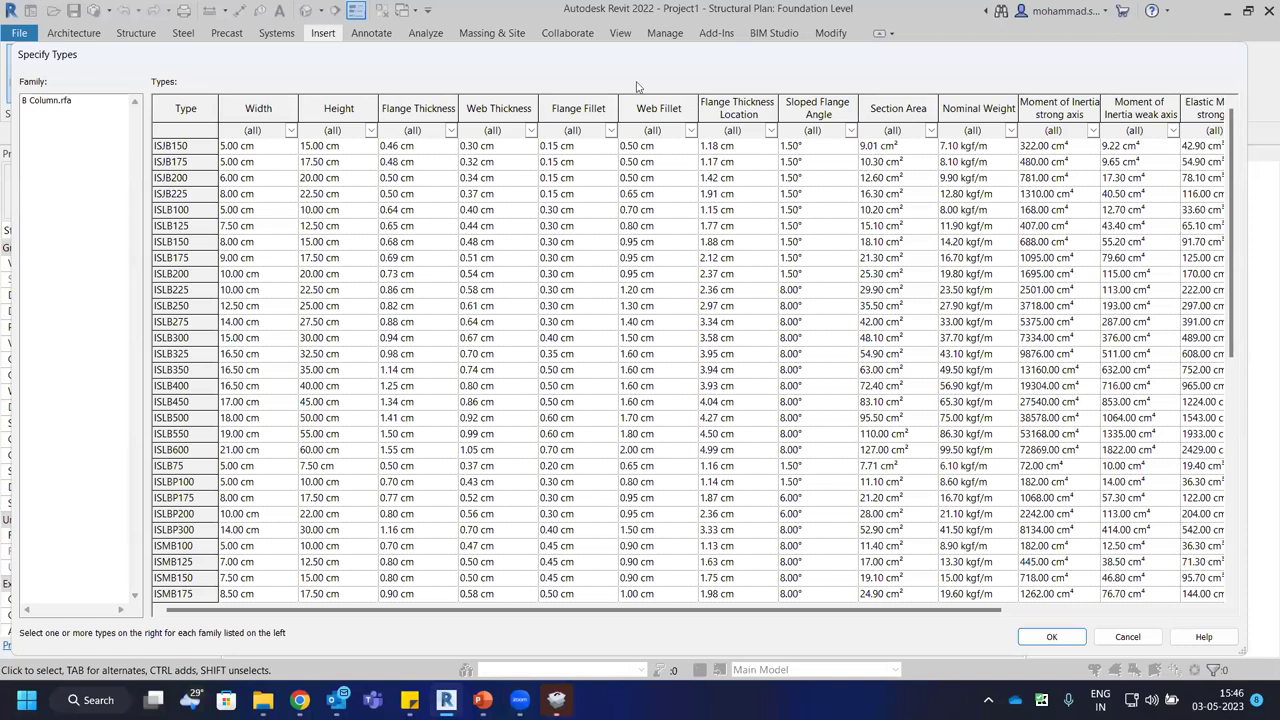
Browse the B Column section type rows, trying ISJB150, ISLB100 and ISMB350.
left_click(187, 148)
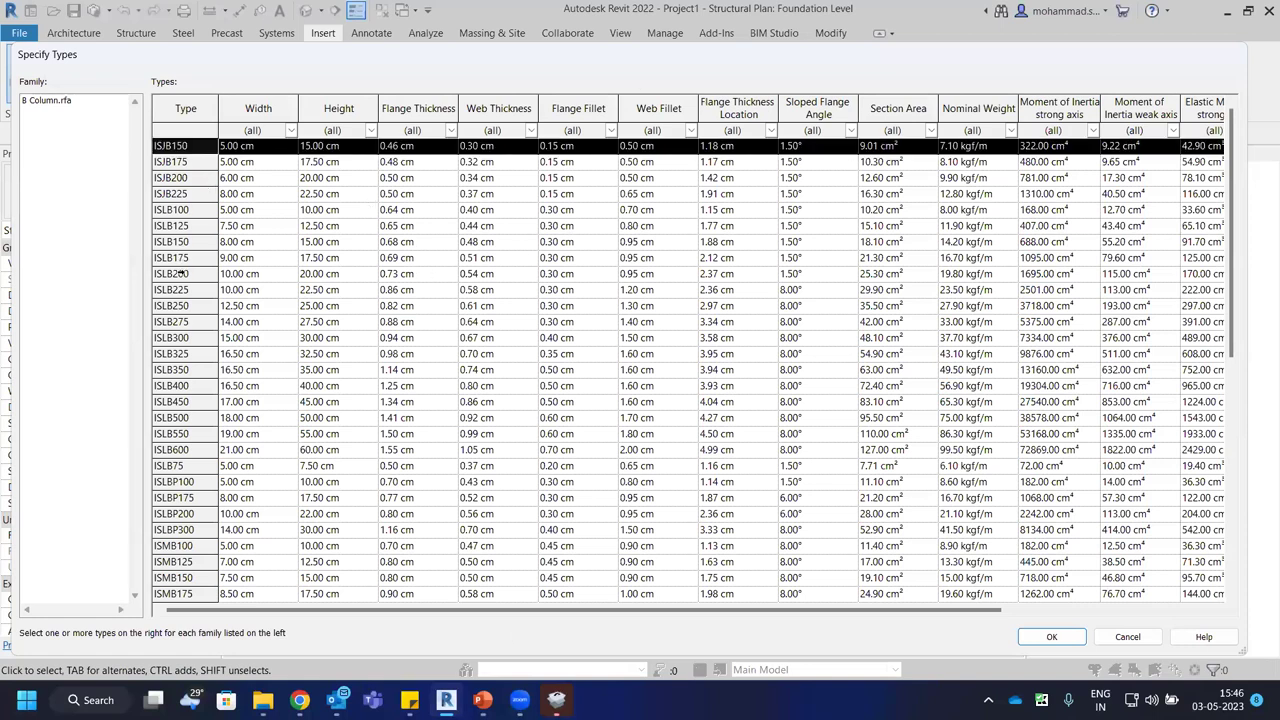
left_click(190, 193, "ctrl")
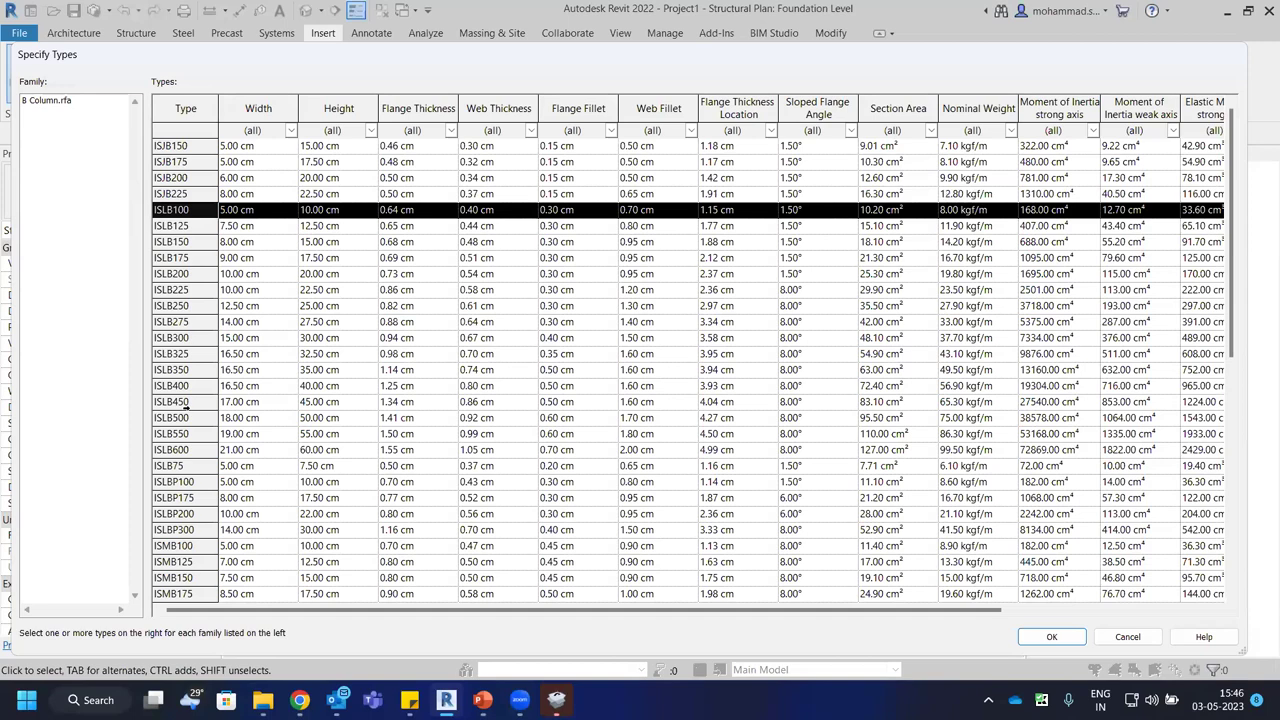
scroll(186, 385, "down", 4)
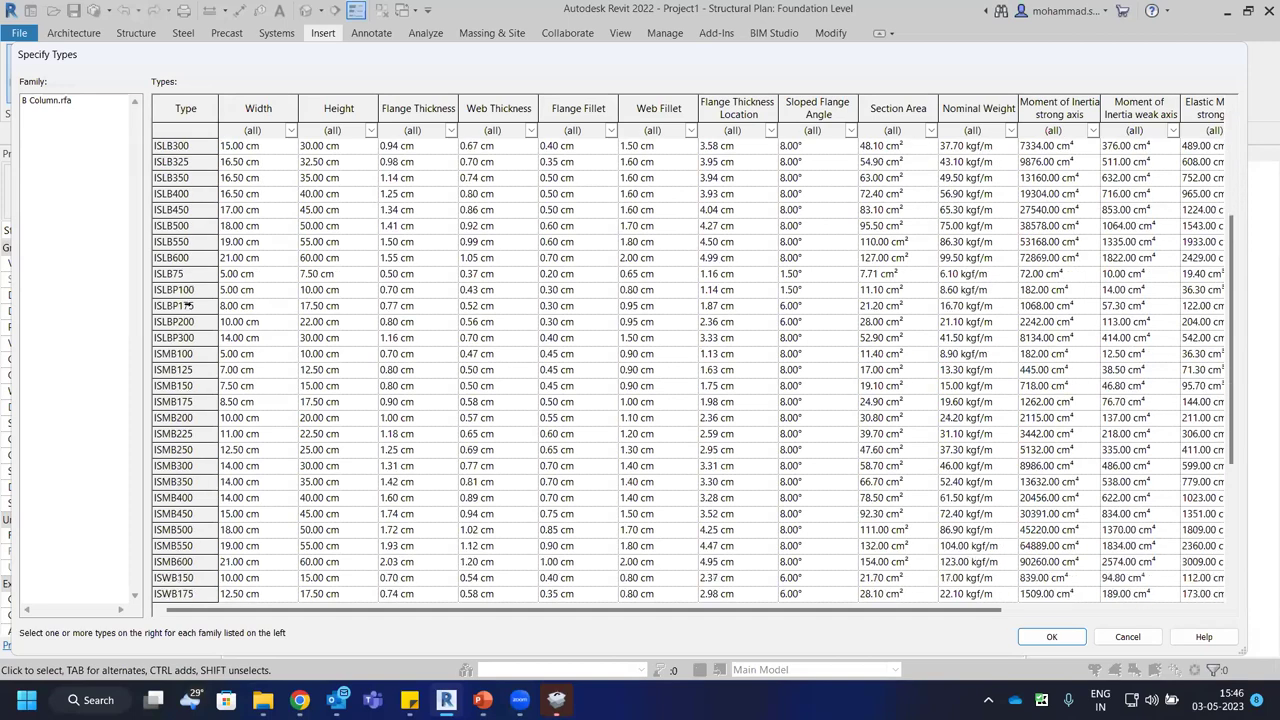
scroll(188, 363, "down", 5)
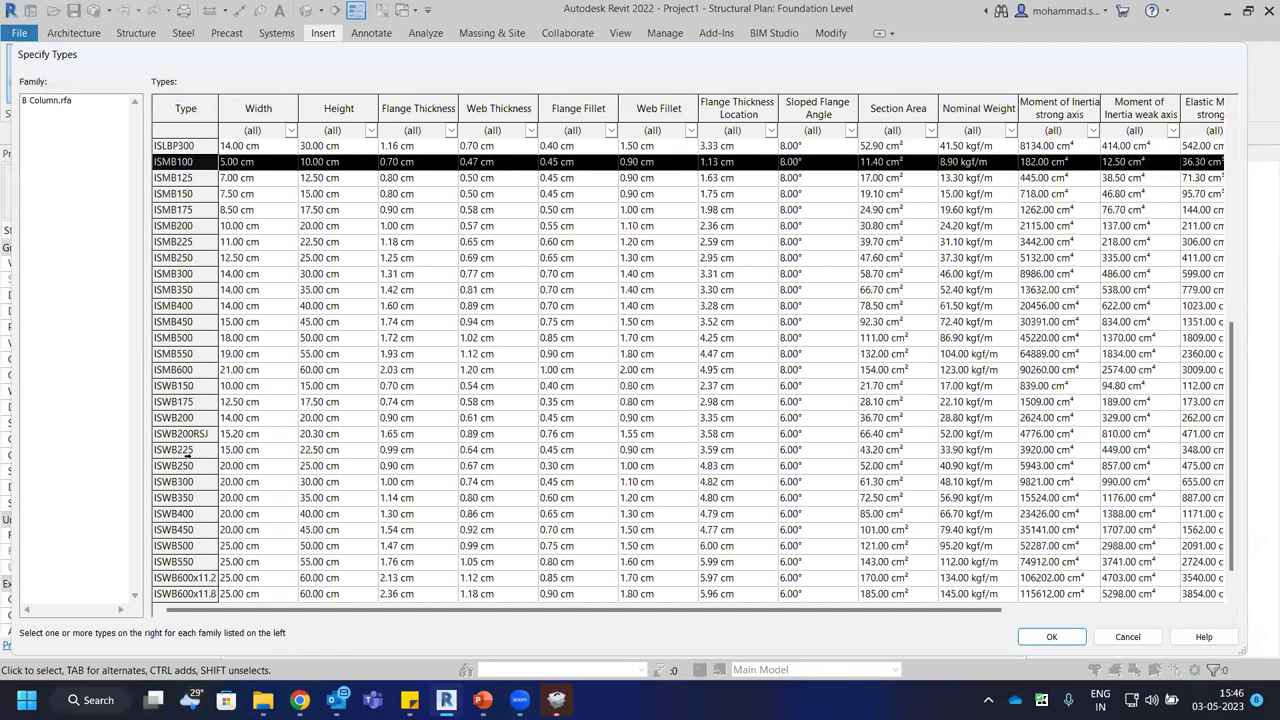
scroll(196, 510, "up", 9)
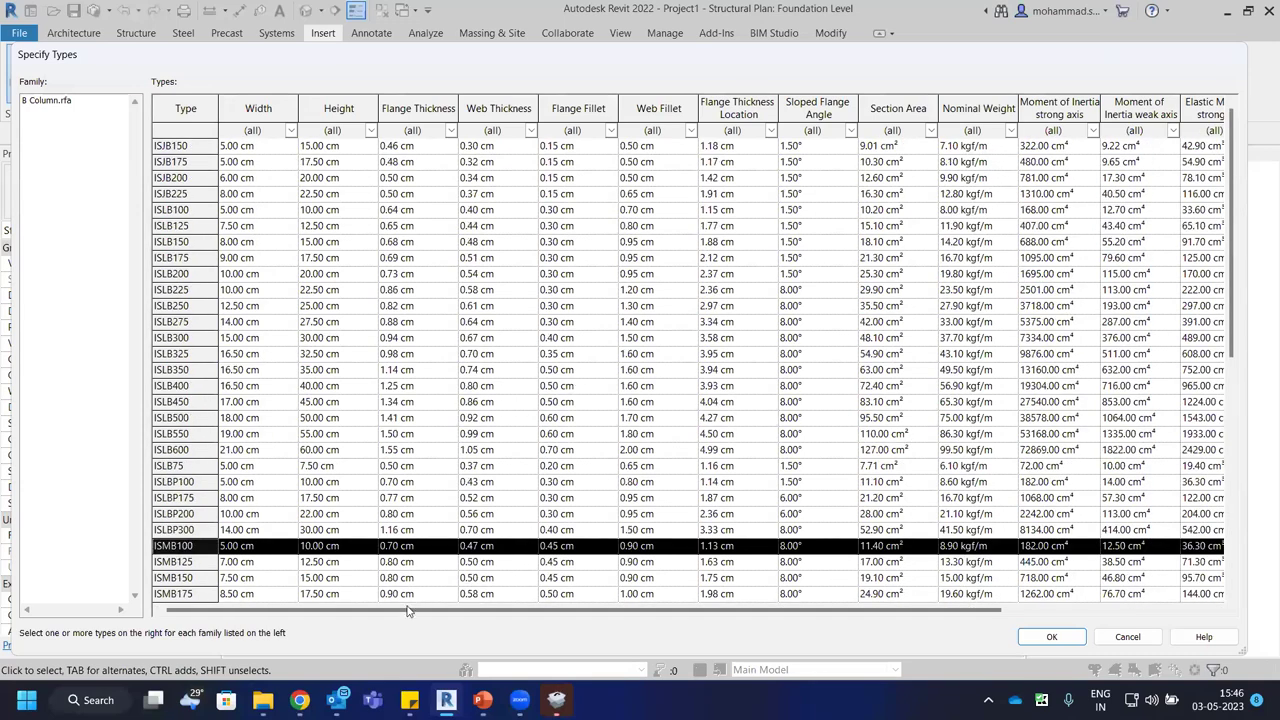
scroll(203, 497, "down", 2)
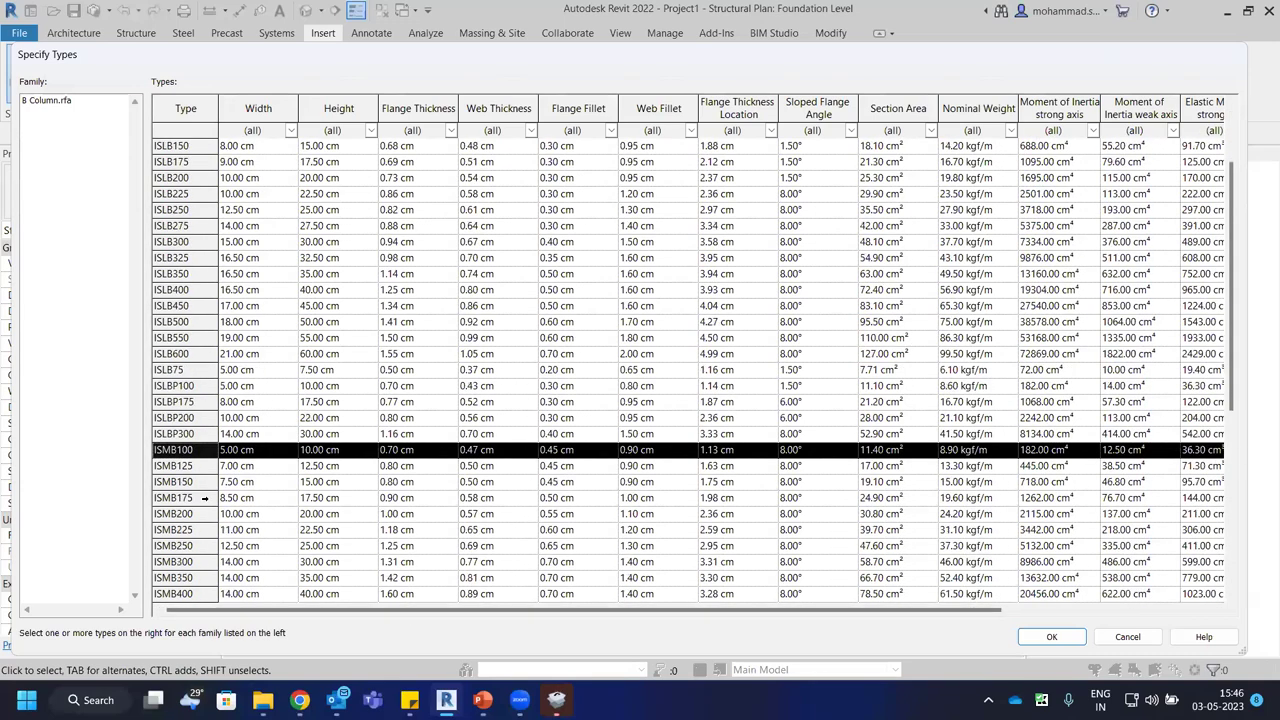
left_click(197, 577)
scroll(194, 545, "down", 3)
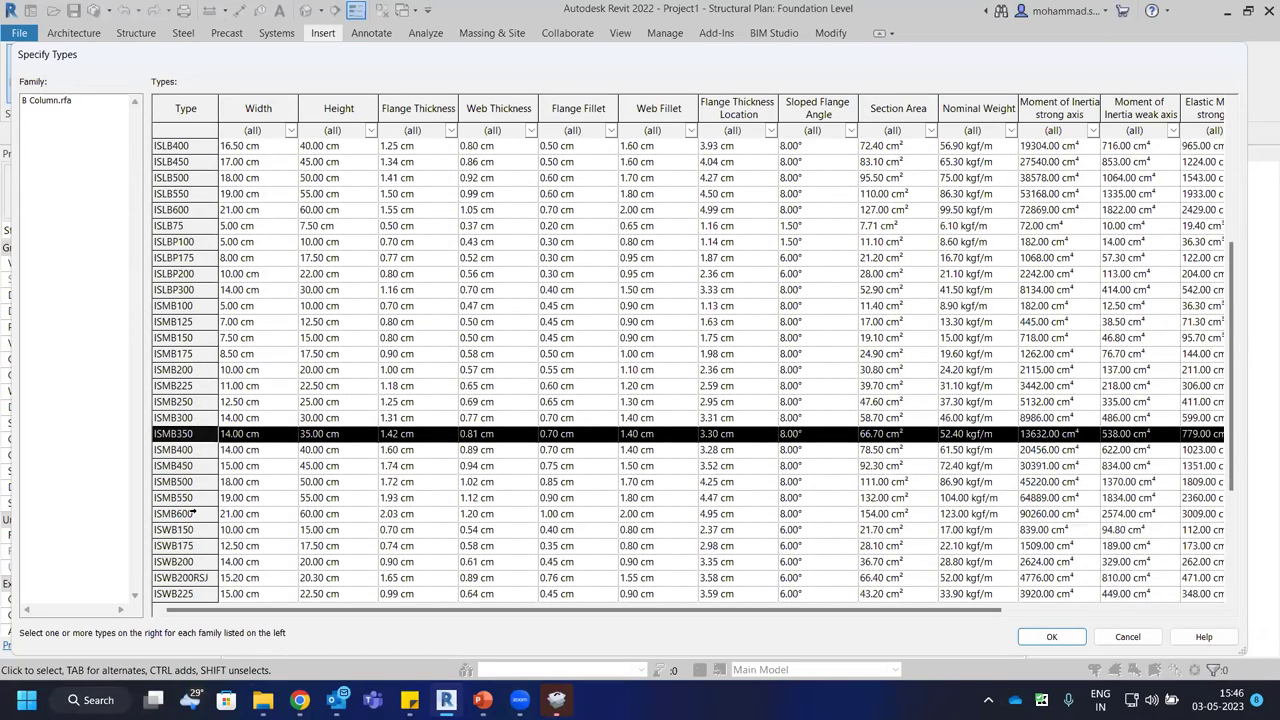
Select ISMB450 and scroll the table sideways to review all its dimension columns.
left_click(244, 467)
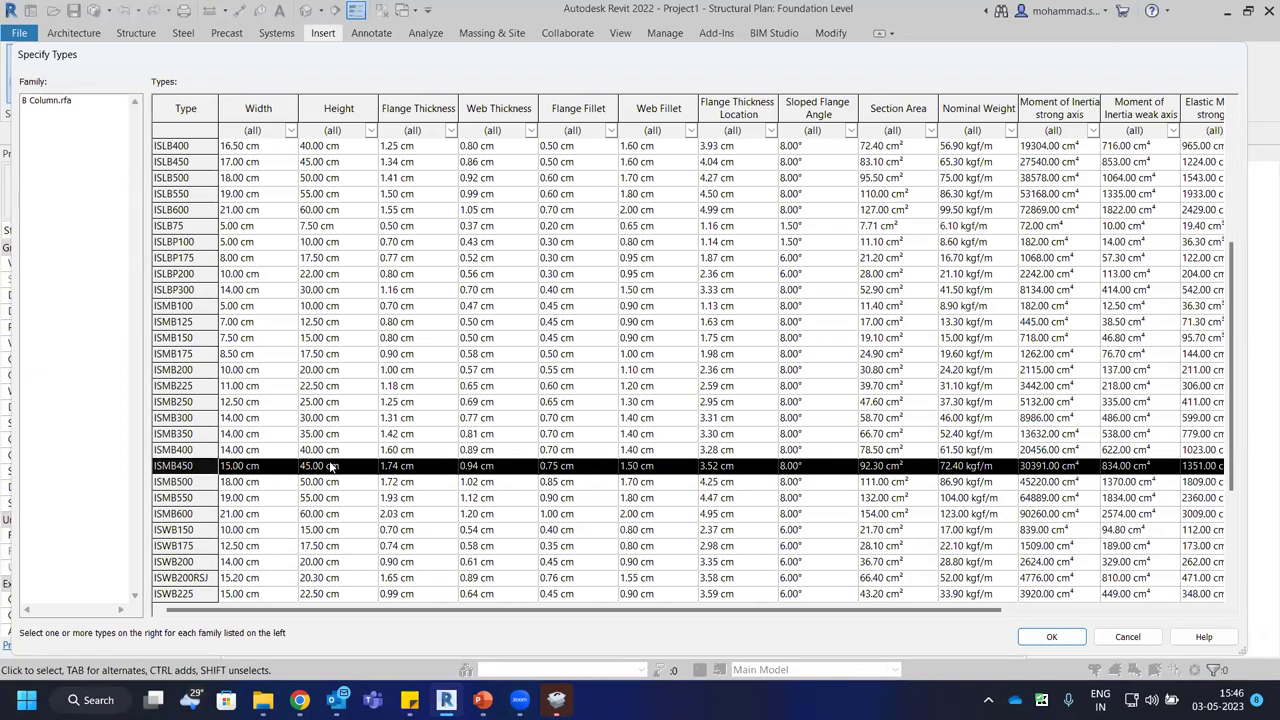
left_click(525, 109)
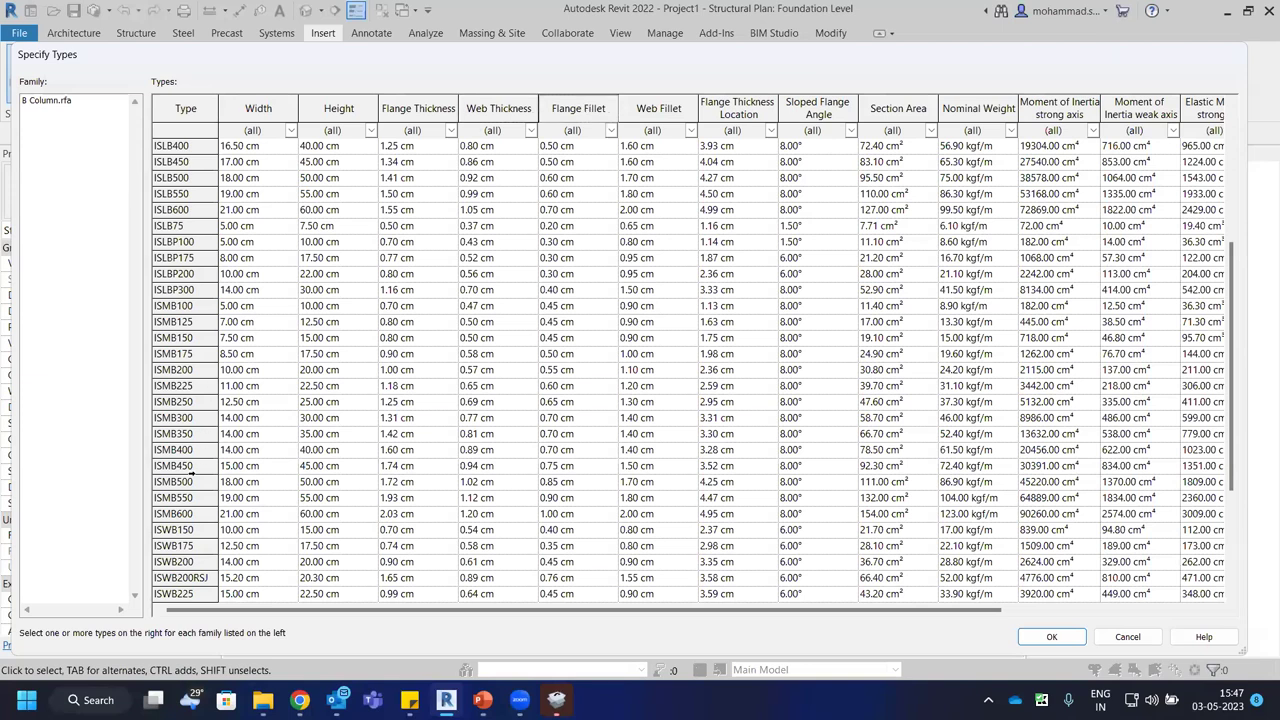
left_click(190, 466)
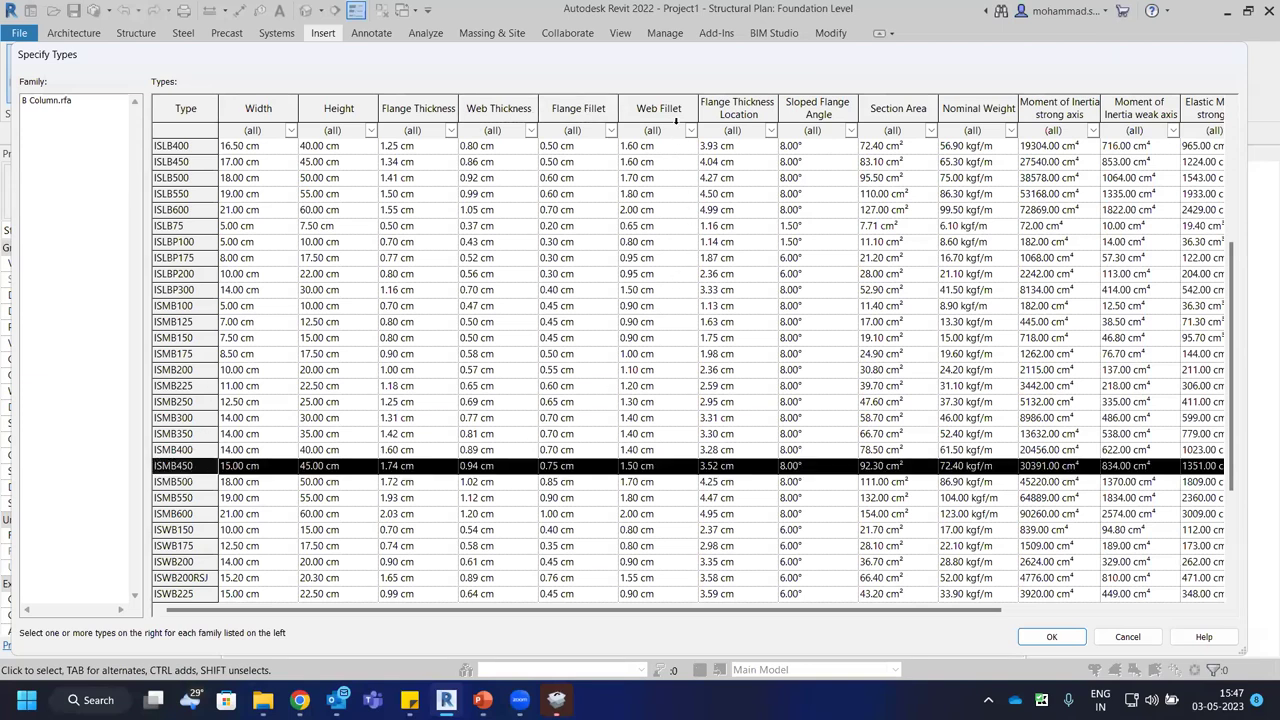
left_click_drag(722, 612, 931, 612)
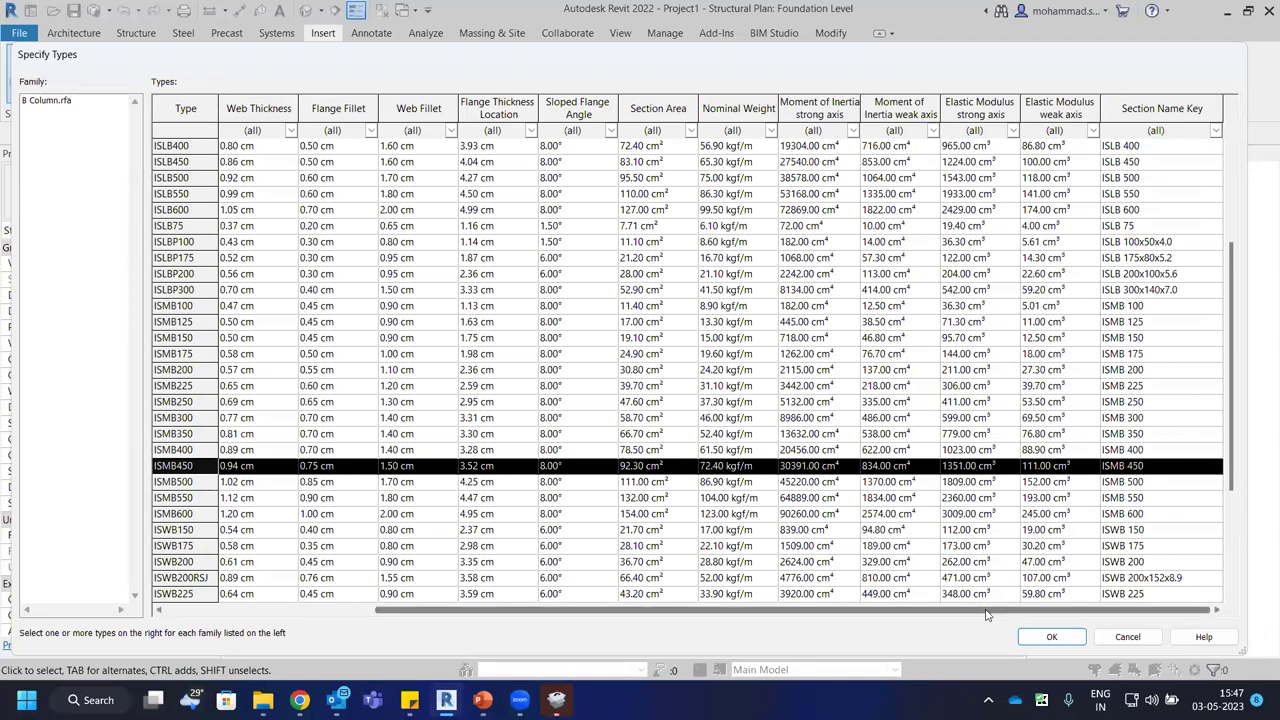
left_click_drag(986, 612, 389, 608)
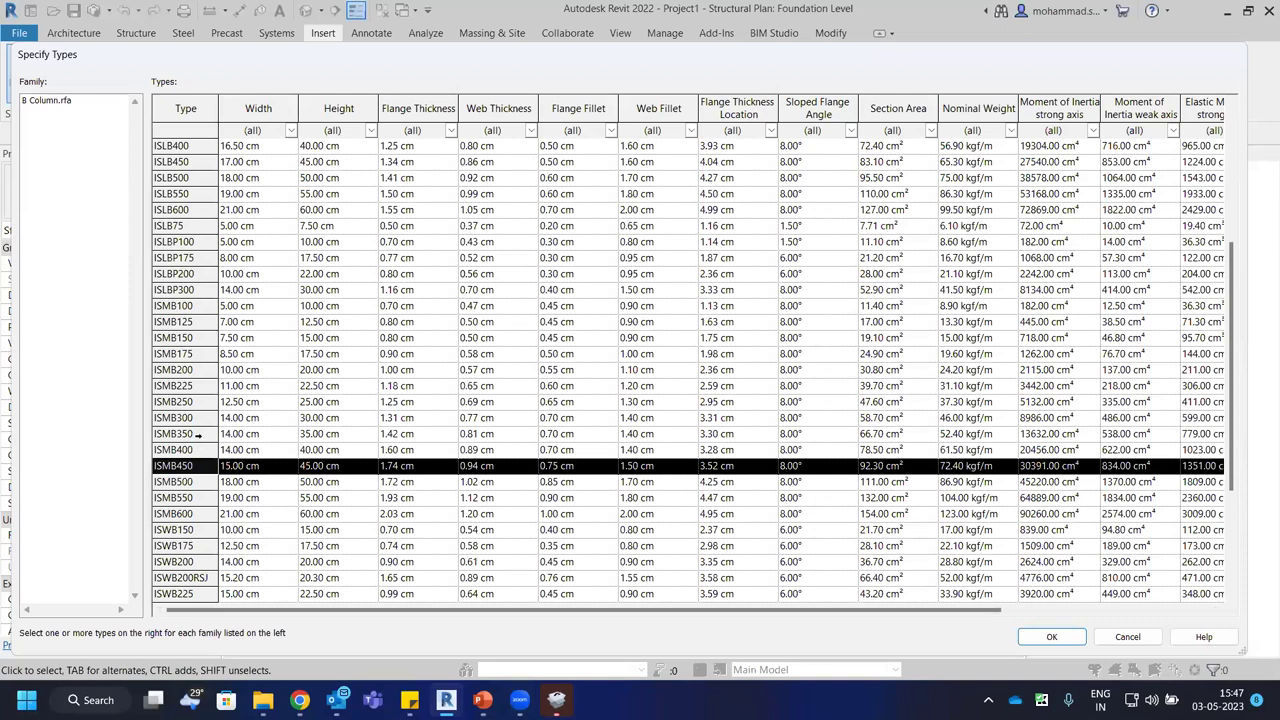
Select the ISMB column types up to ISMB550 and load them into the project.
left_click(197, 434, "ctrl")
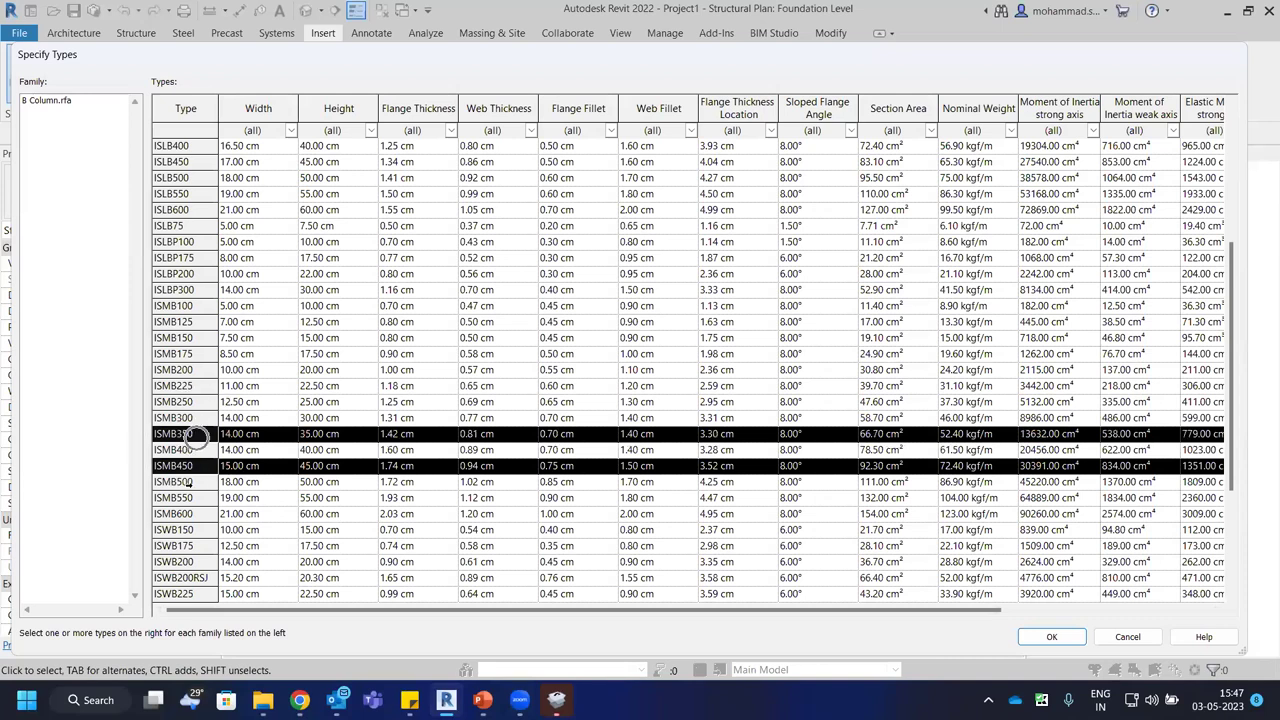
left_click(190, 482, "shift")
left_click(188, 497, "shift")
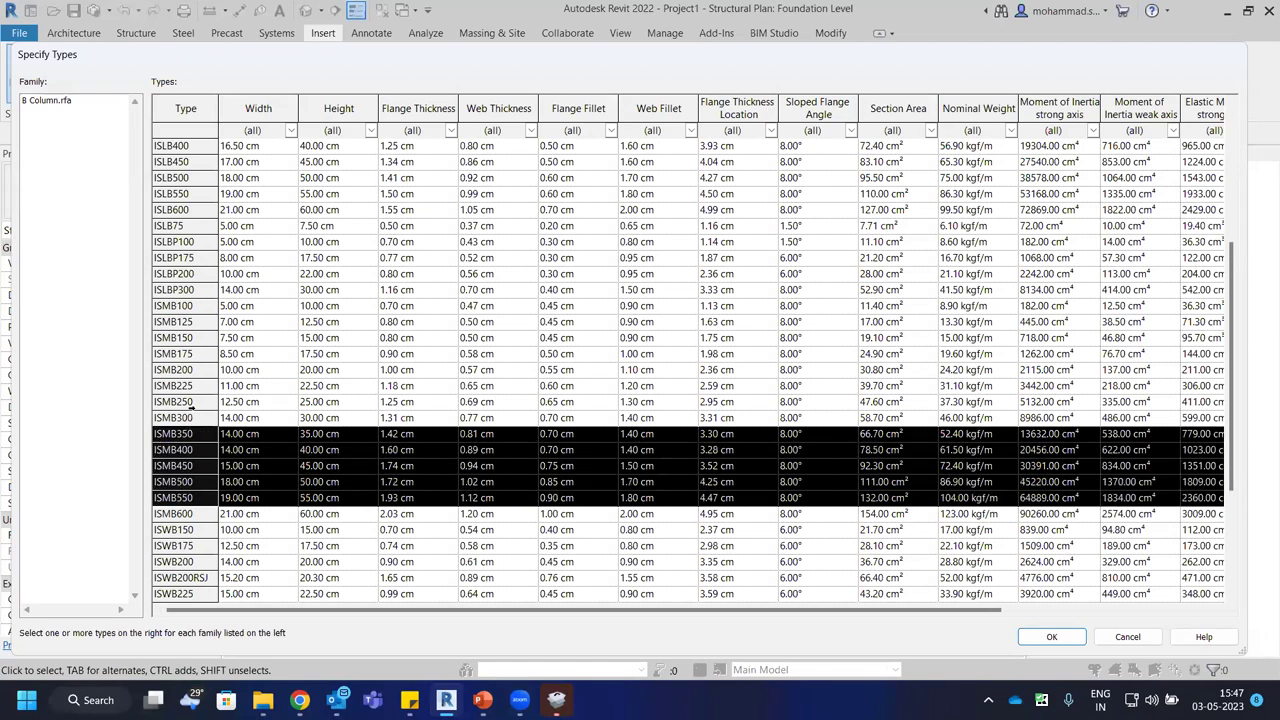
left_click(189, 402)
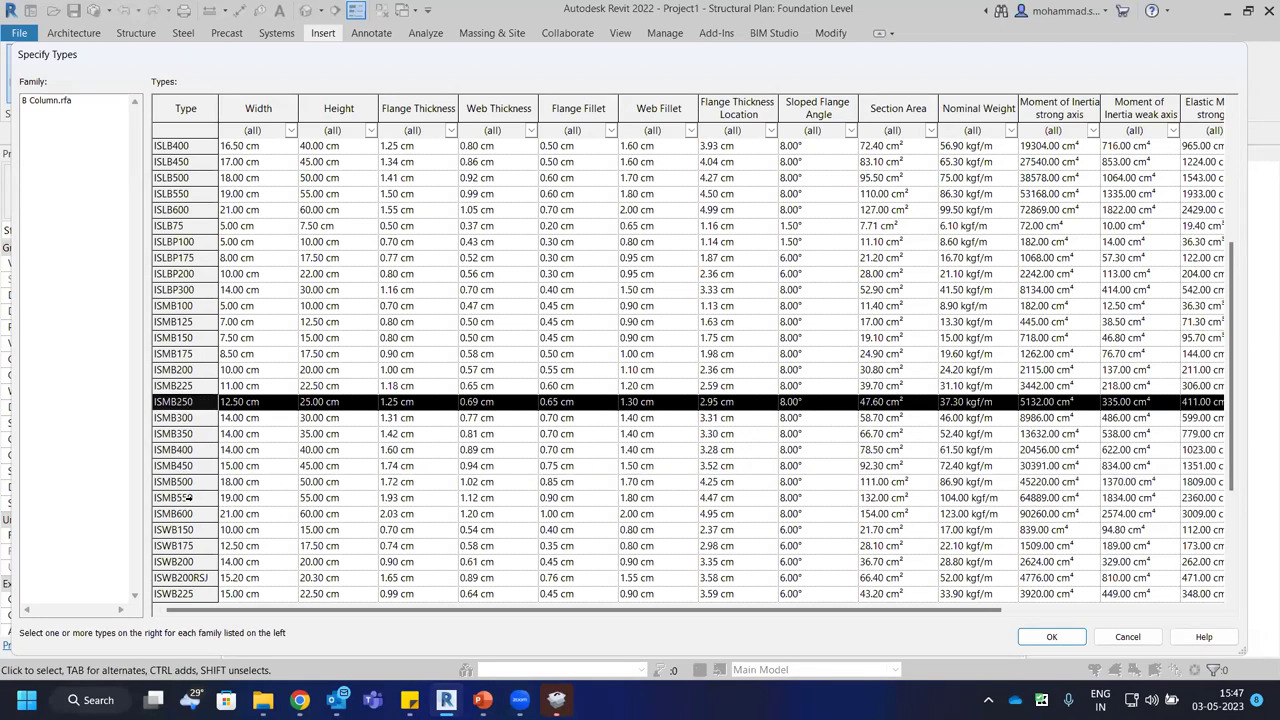
left_click(188, 497, "shift")
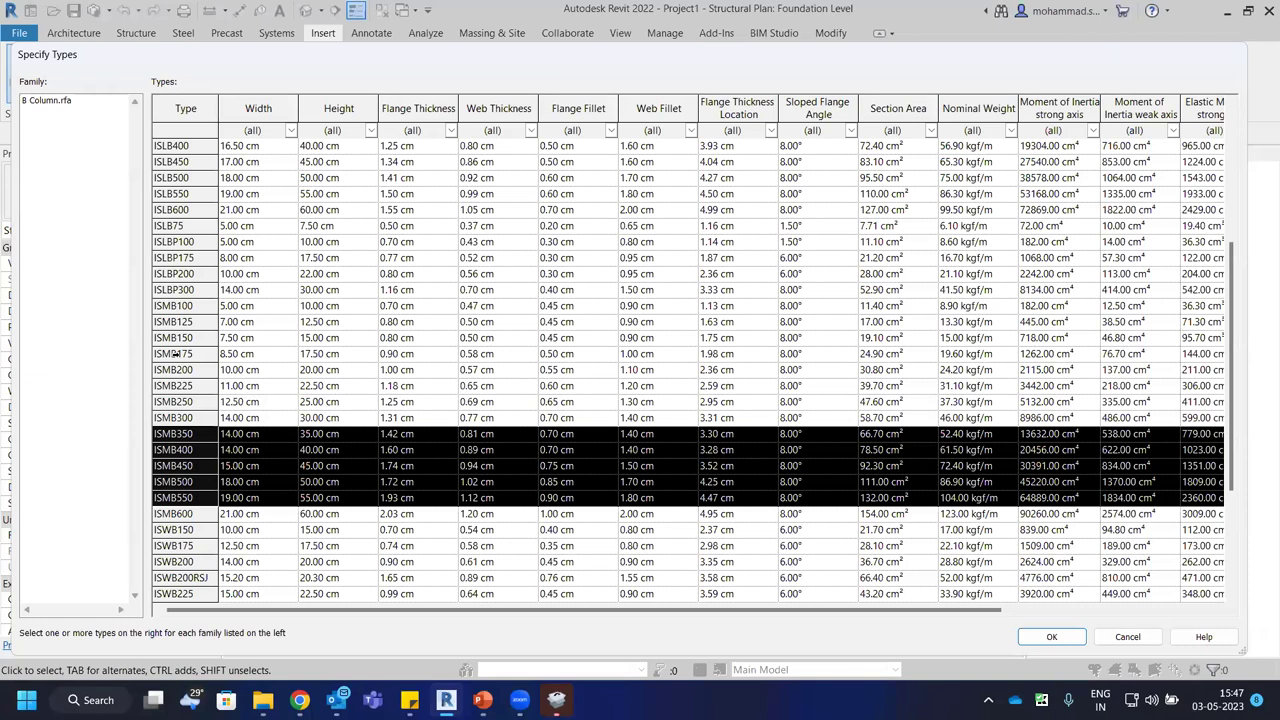
left_click(1055, 637)
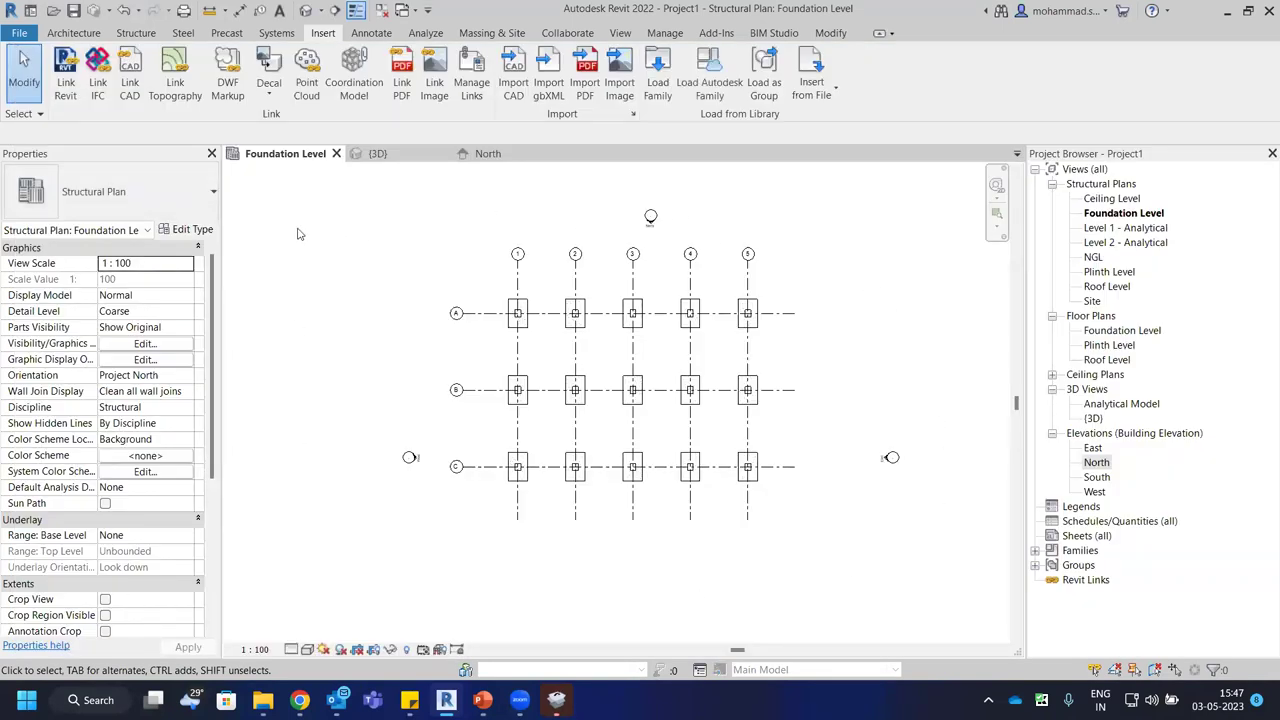
left_click(133, 35)
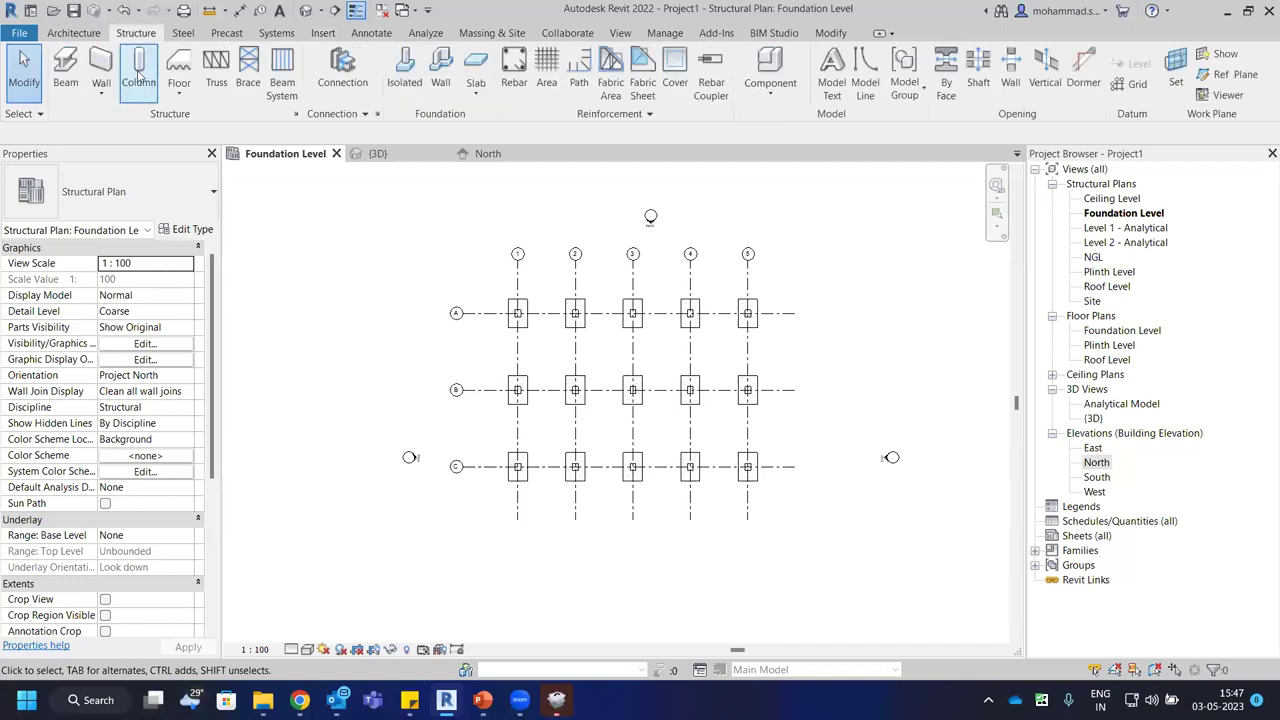
left_click(140, 72)
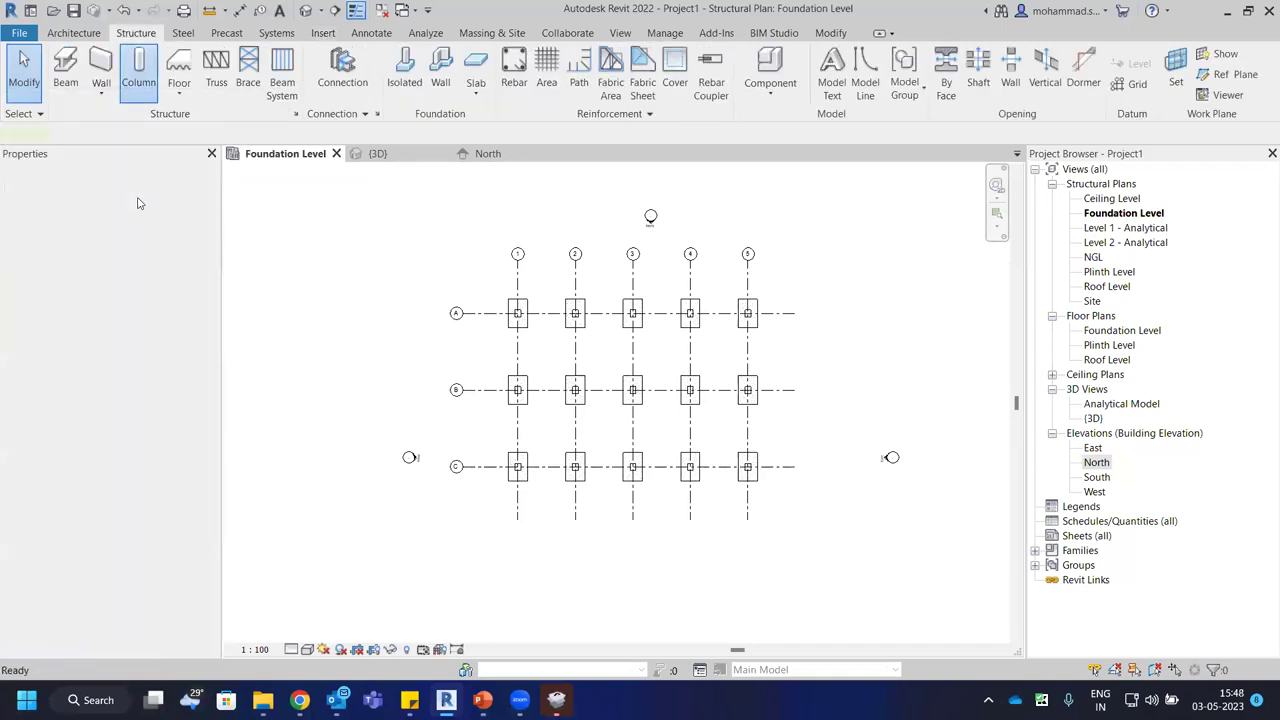
left_click(100, 192)
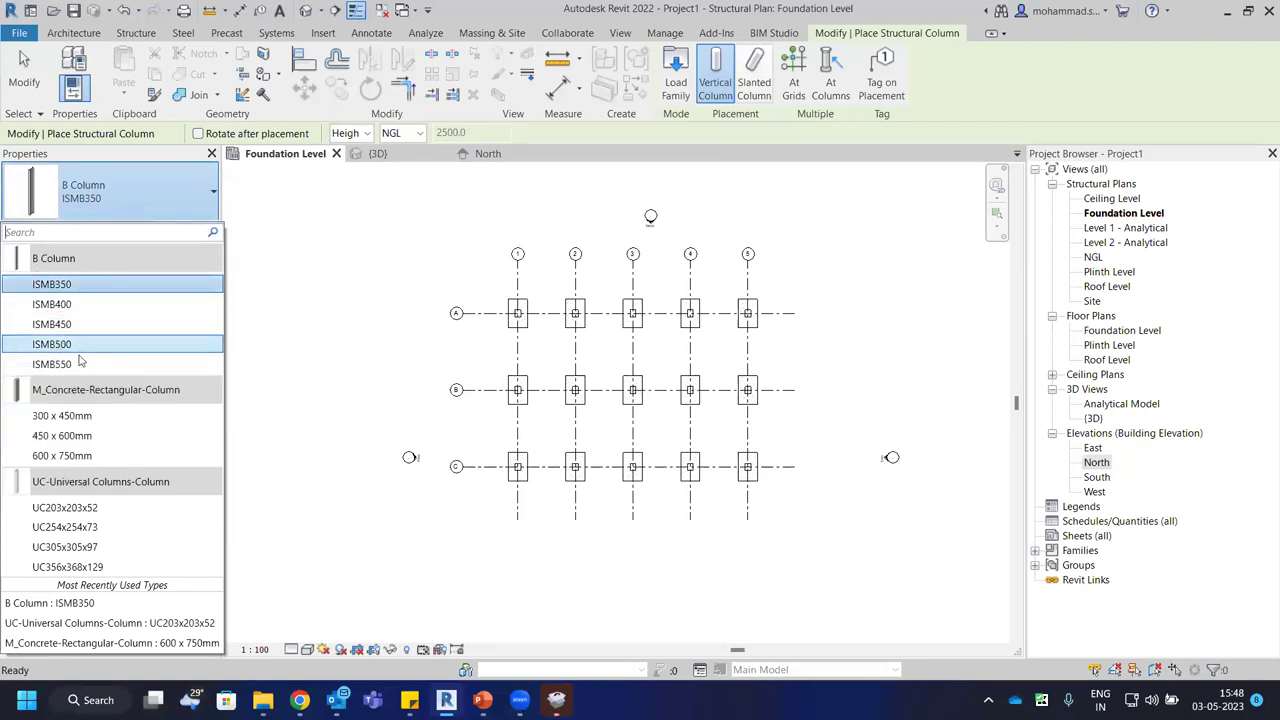
left_click(144, 208)
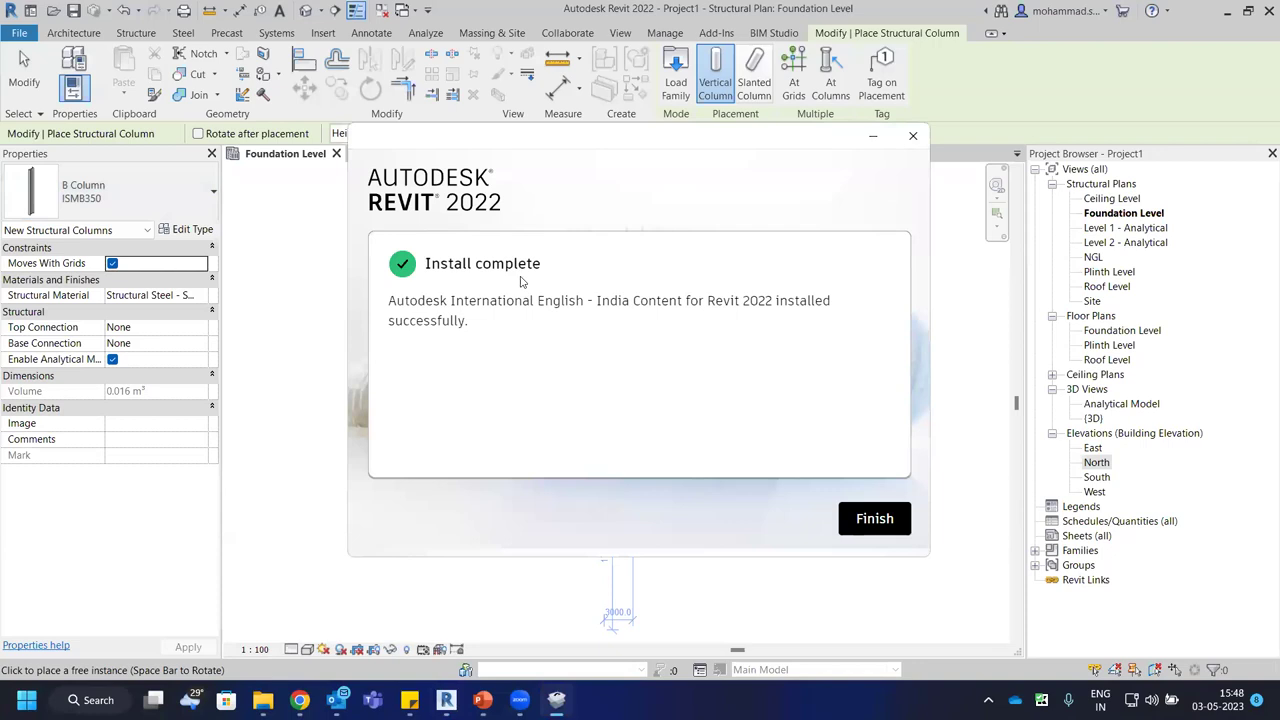
left_click(875, 518)
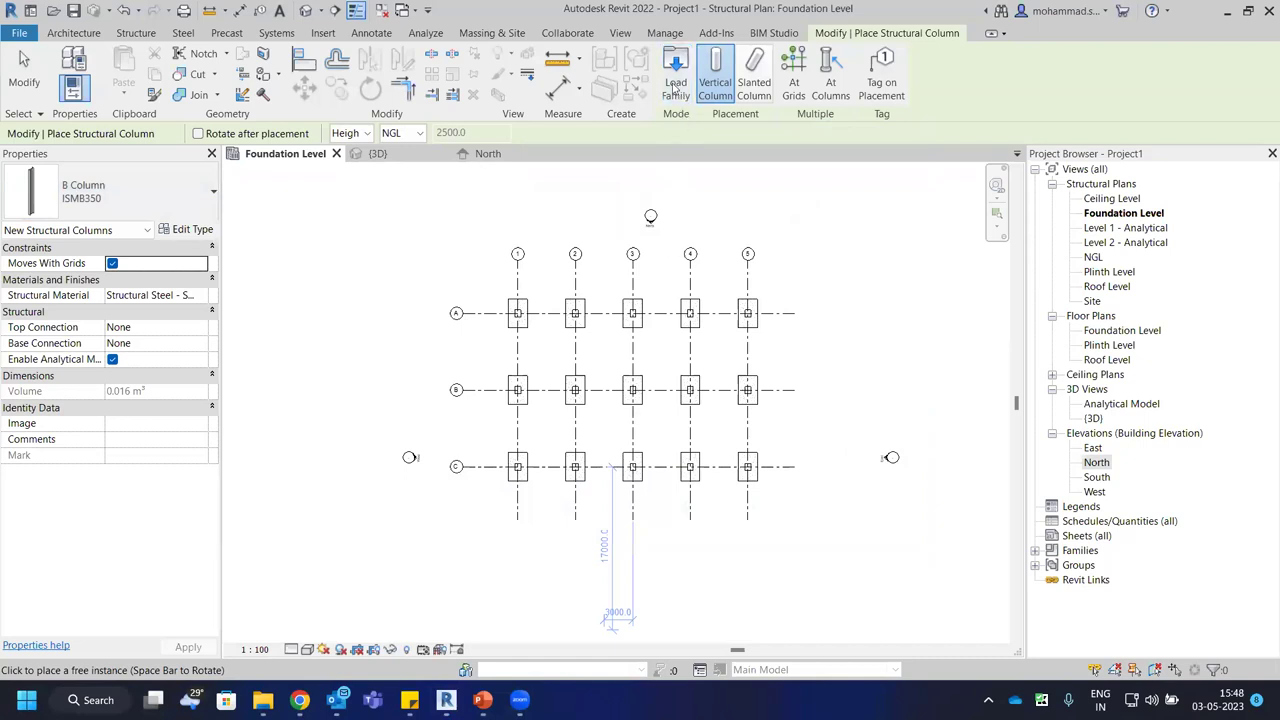
right_click(757, 194)
left_click(802, 206)
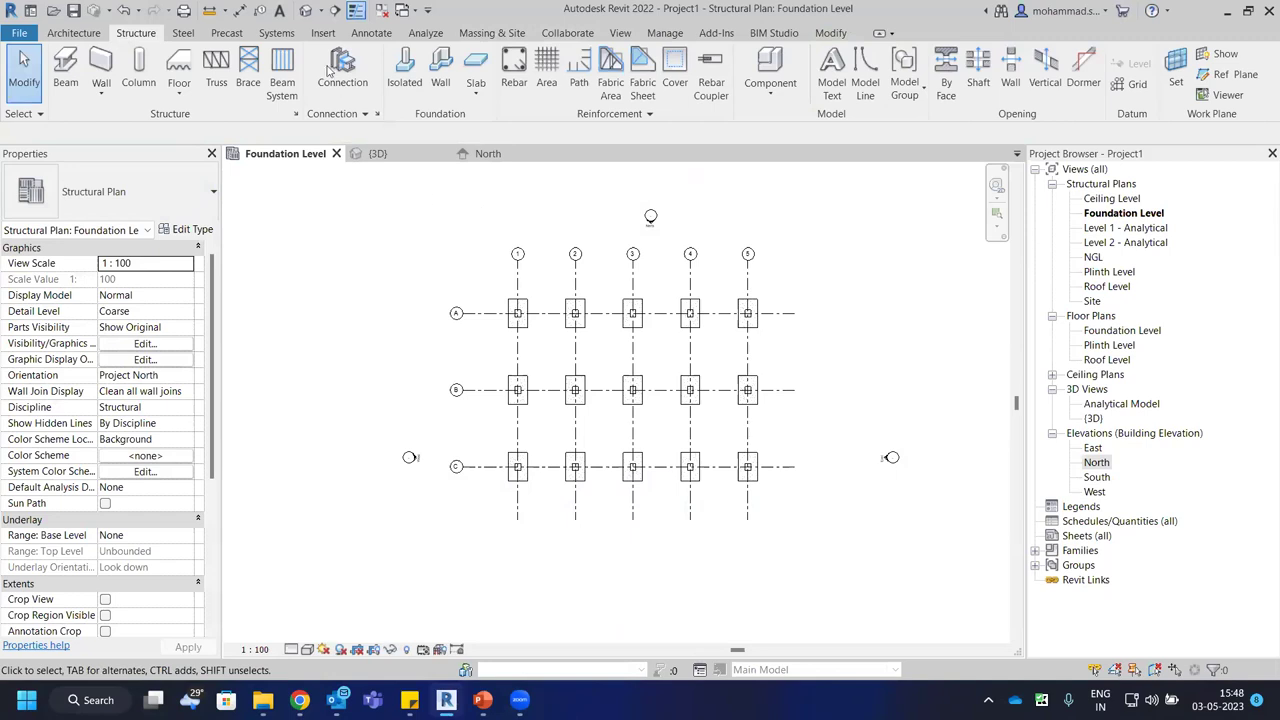
Open the Load Family browser from the Insert tab and expand the Look in folder list.
left_click(323, 33)
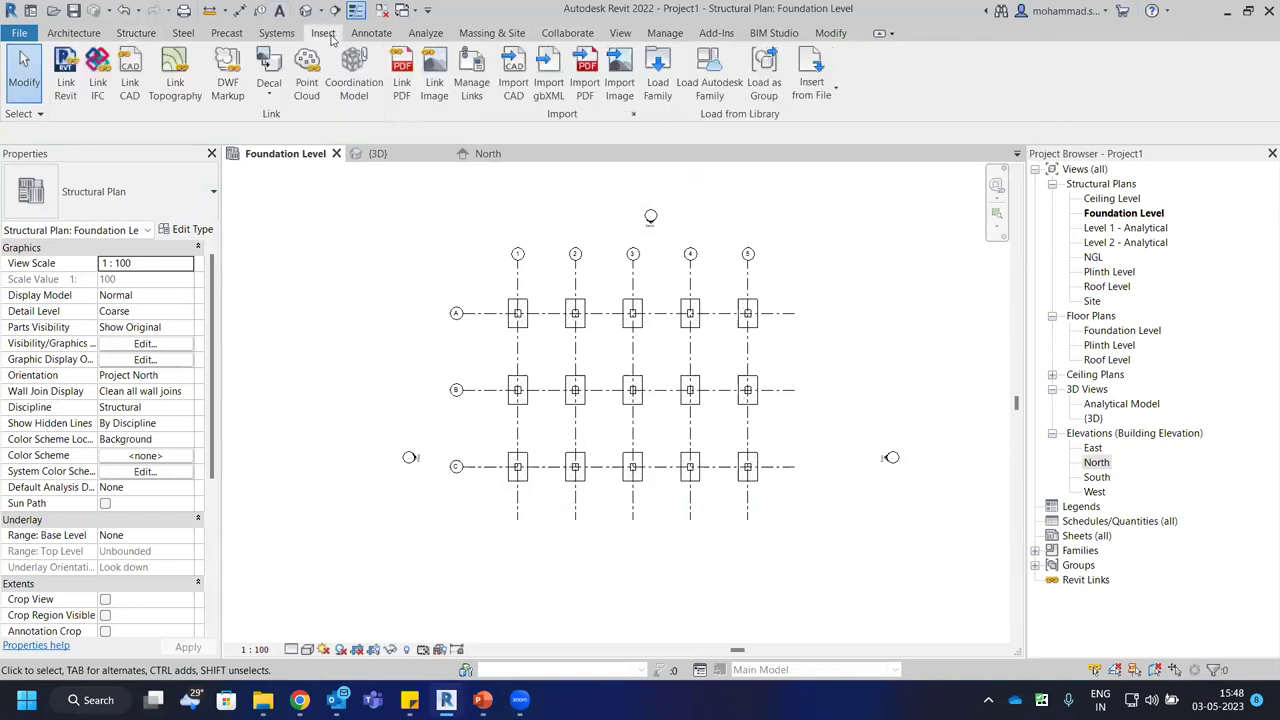
left_click(662, 102)
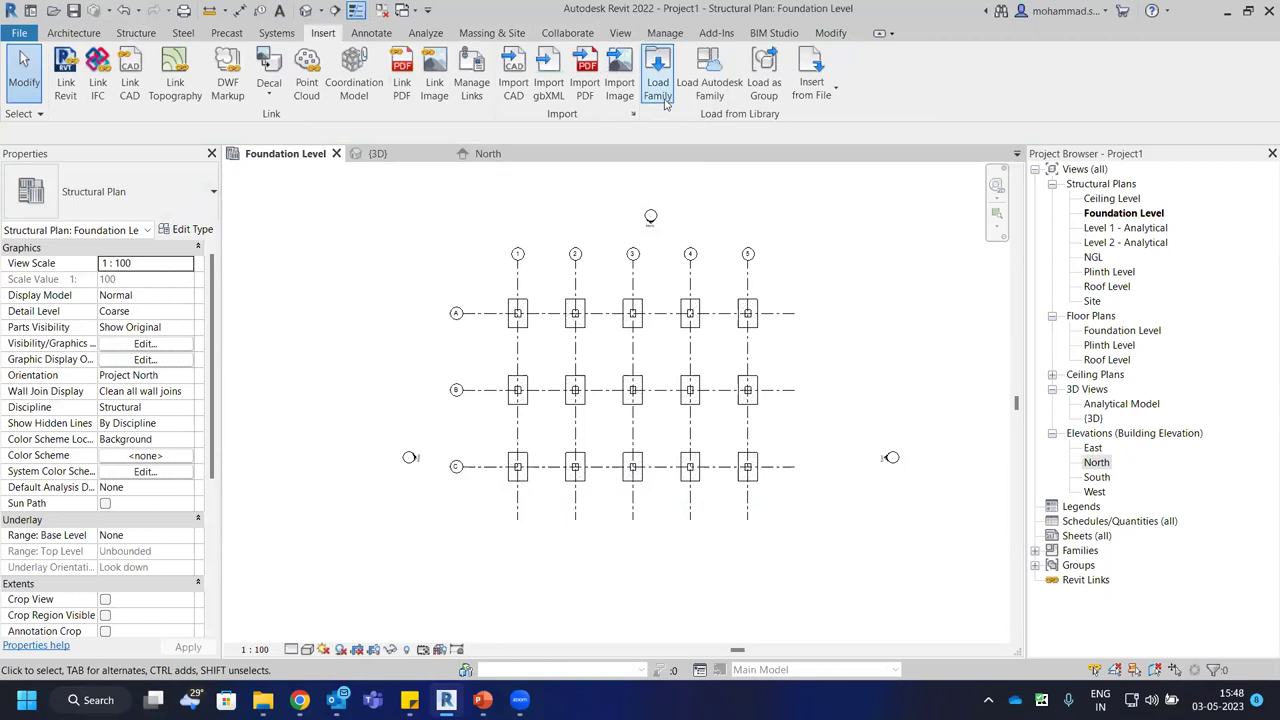
left_click(664, 103)
left_click(698, 96)
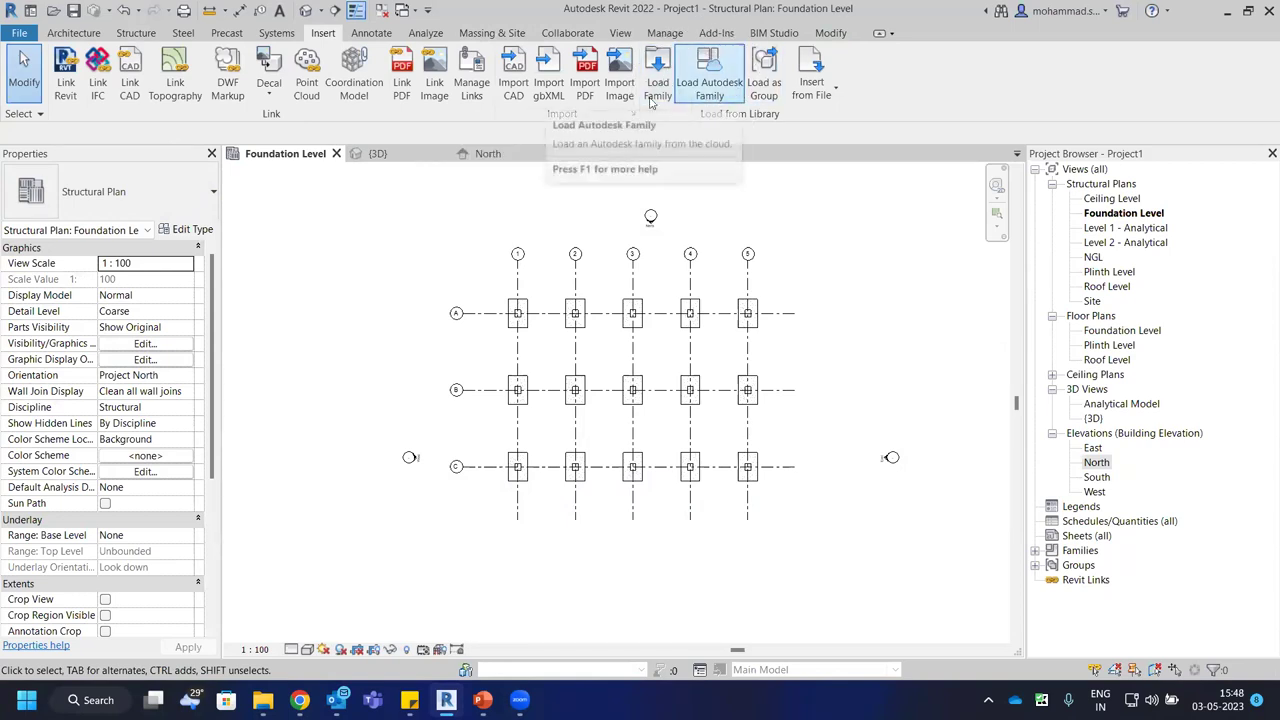
left_click(654, 95)
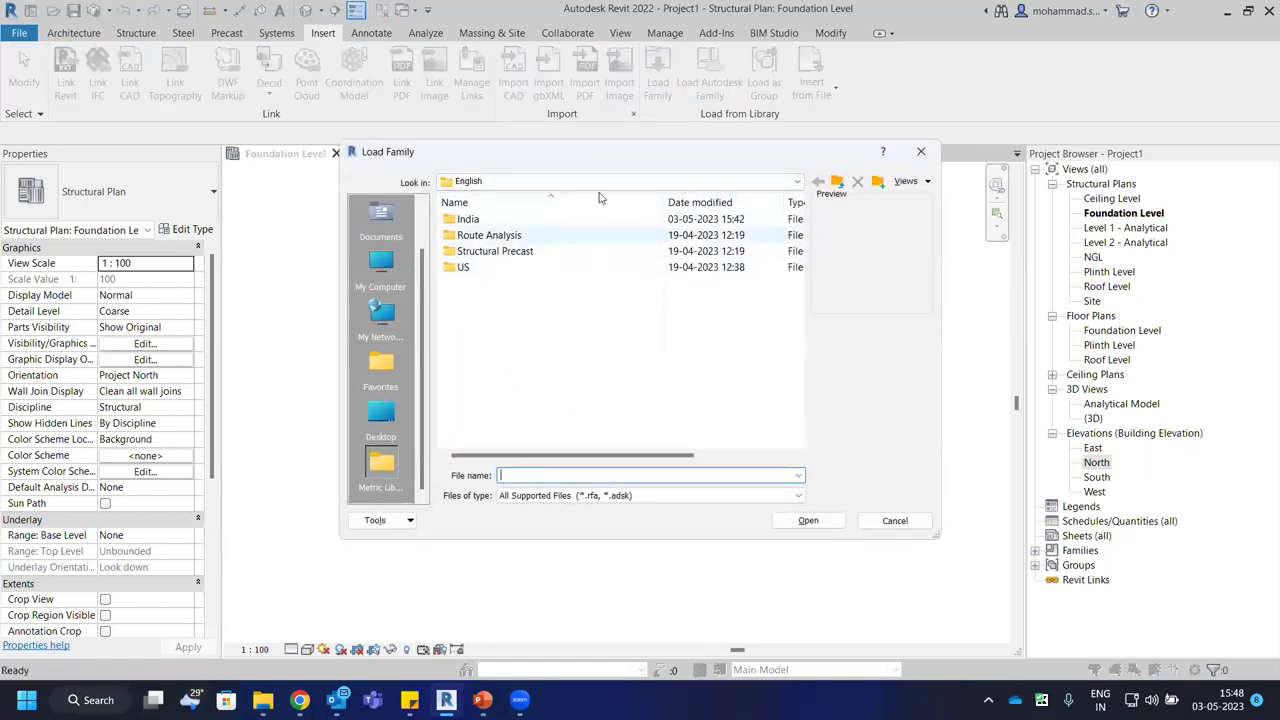
left_click(703, 197)
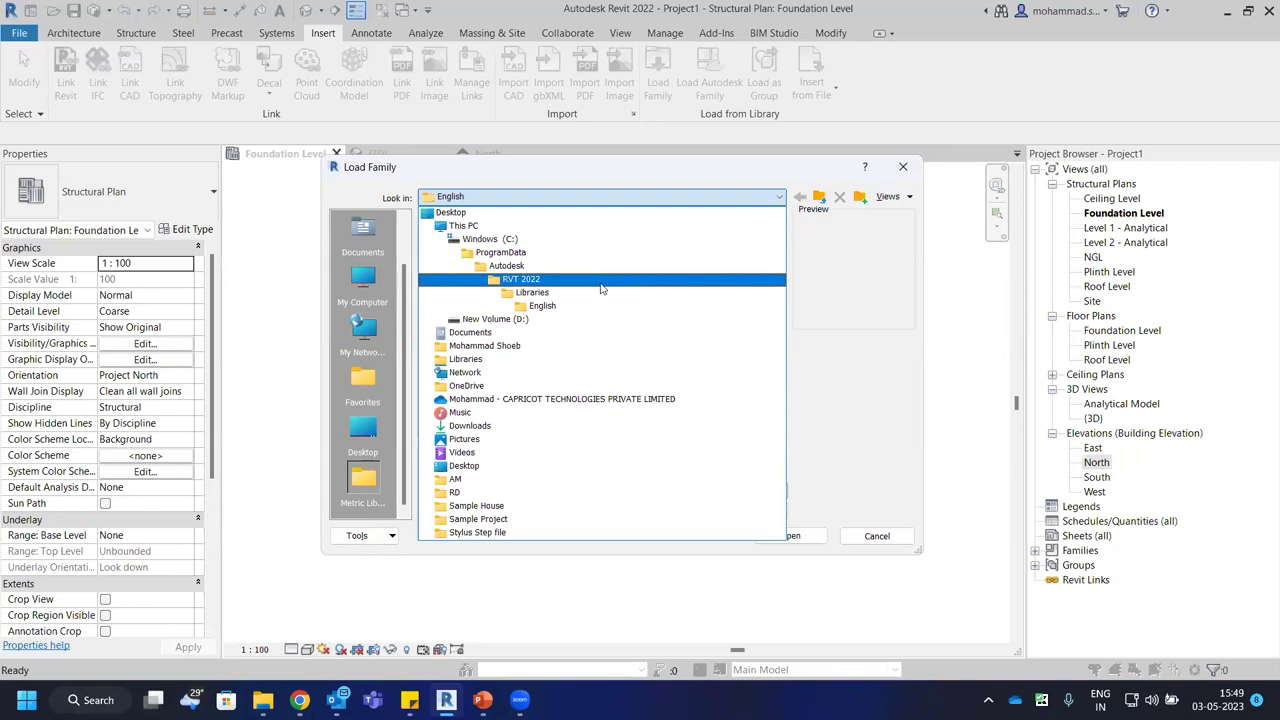
Navigate into Libraries > English and look through the India and US regional folders.
left_click(601, 285)
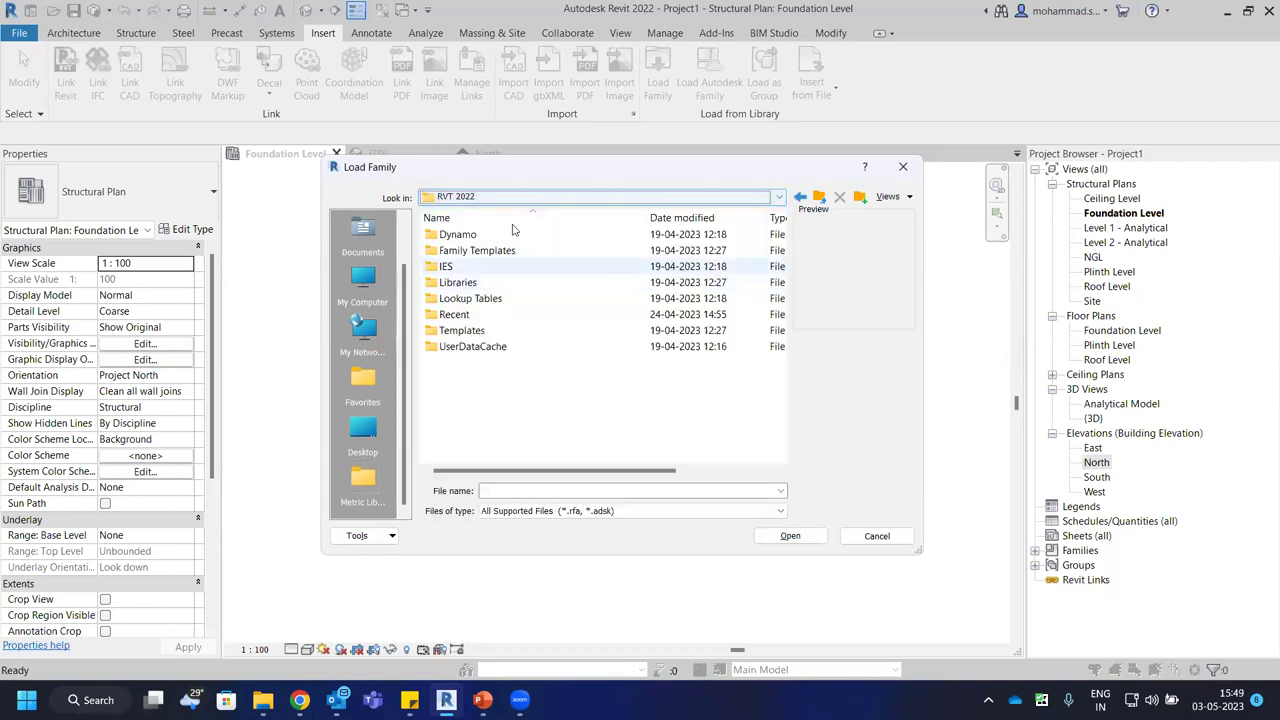
double_click(470, 282)
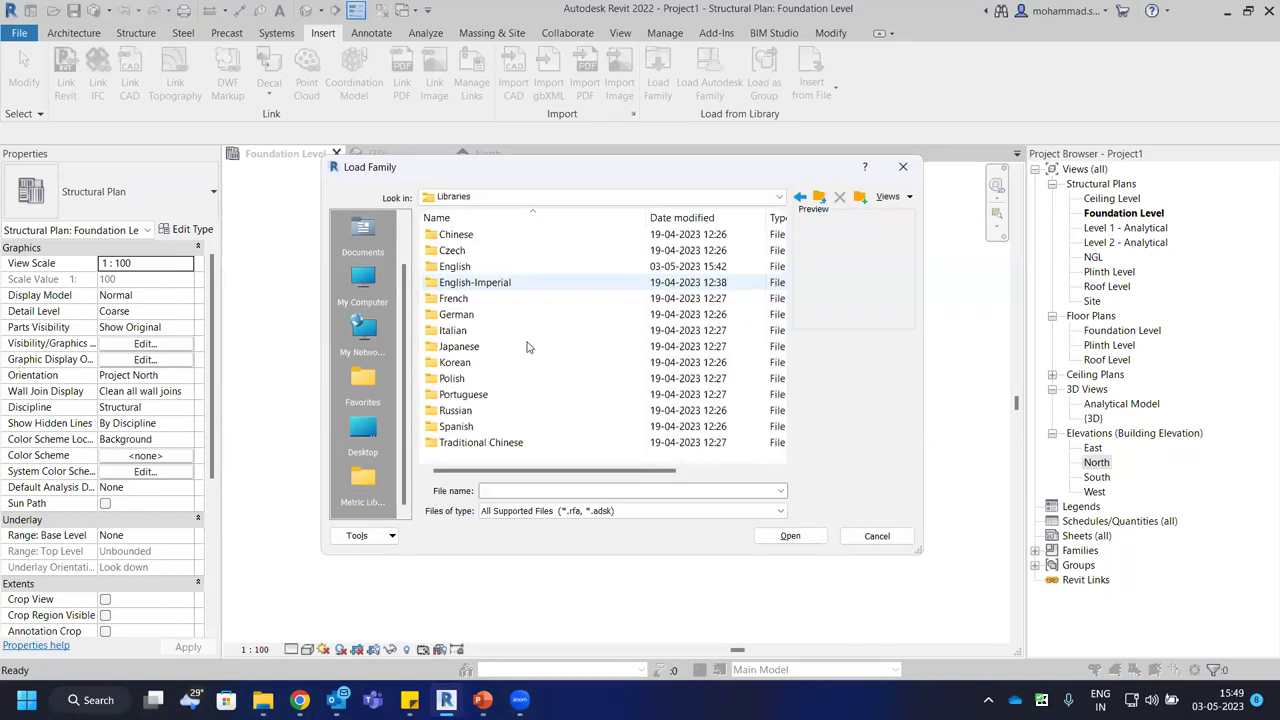
double_click(487, 266)
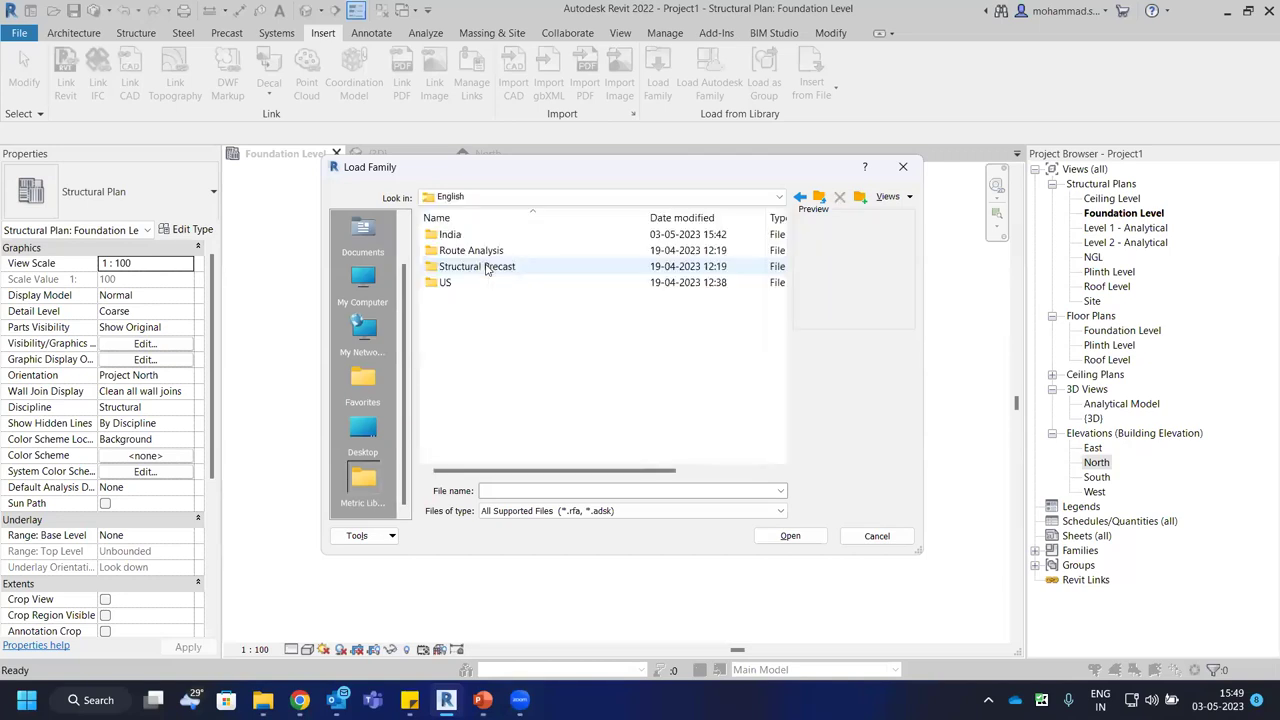
left_click(818, 196)
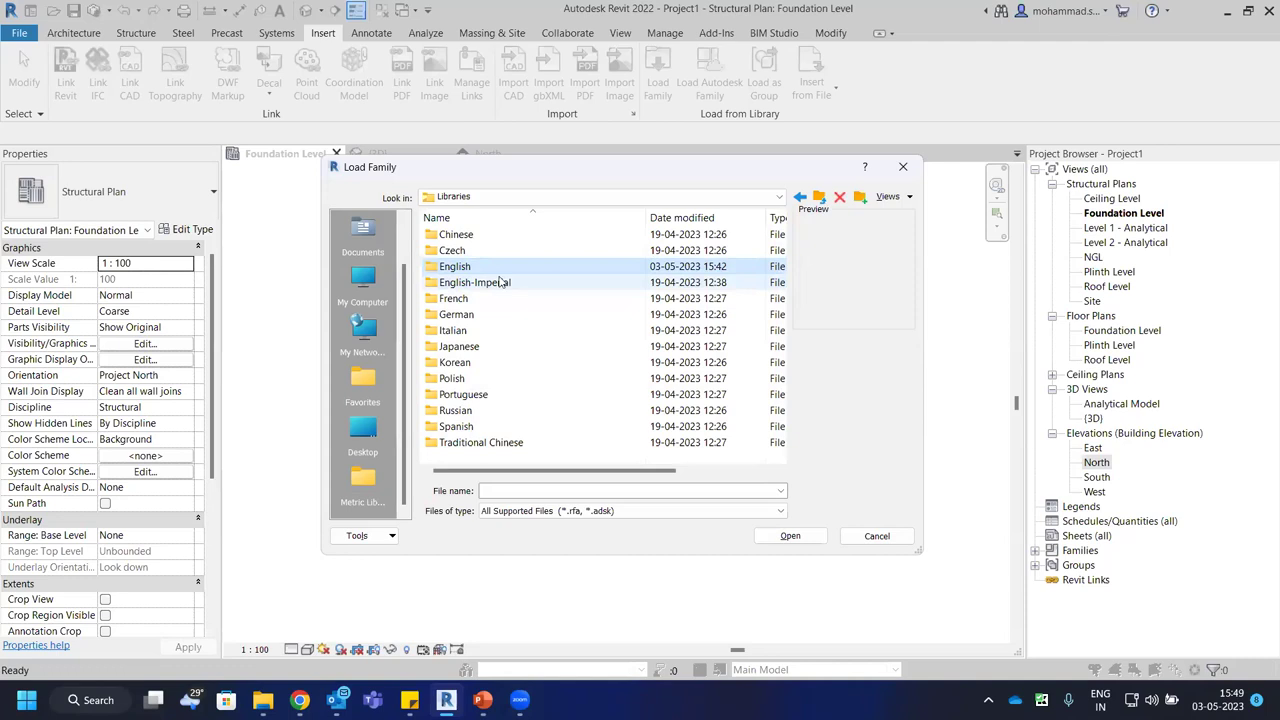
double_click(499, 267)
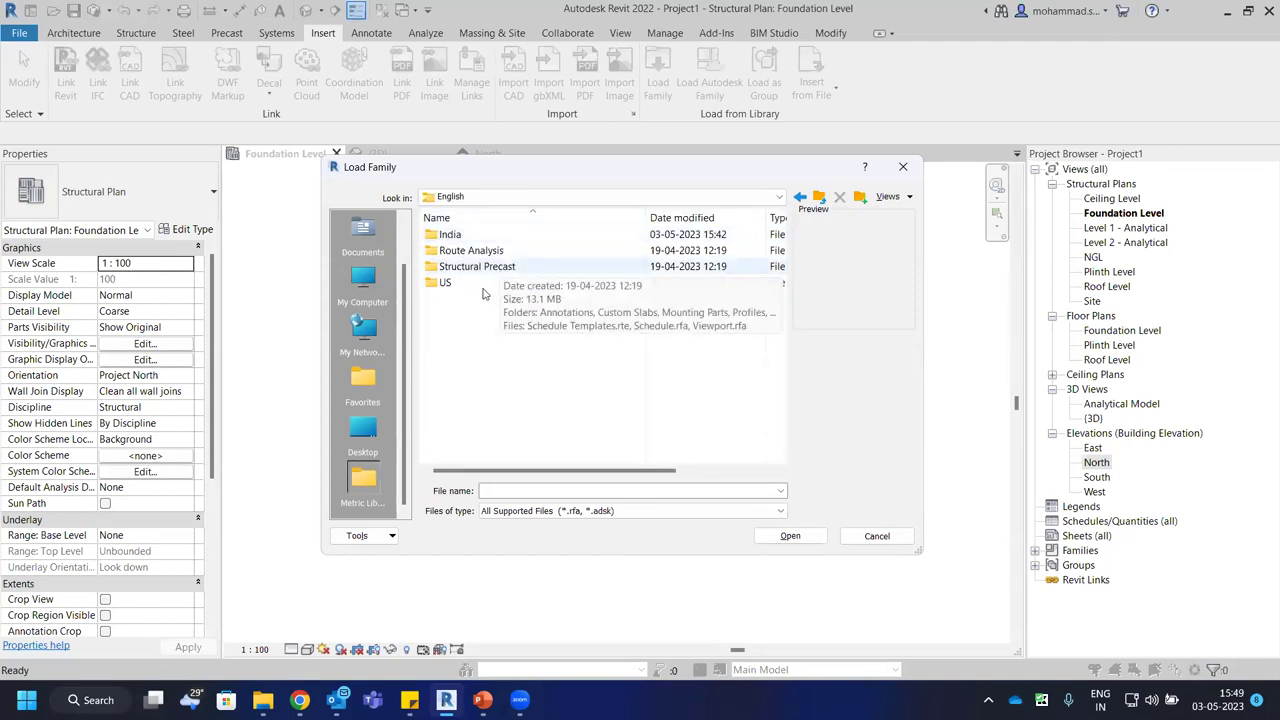
left_click(486, 284)
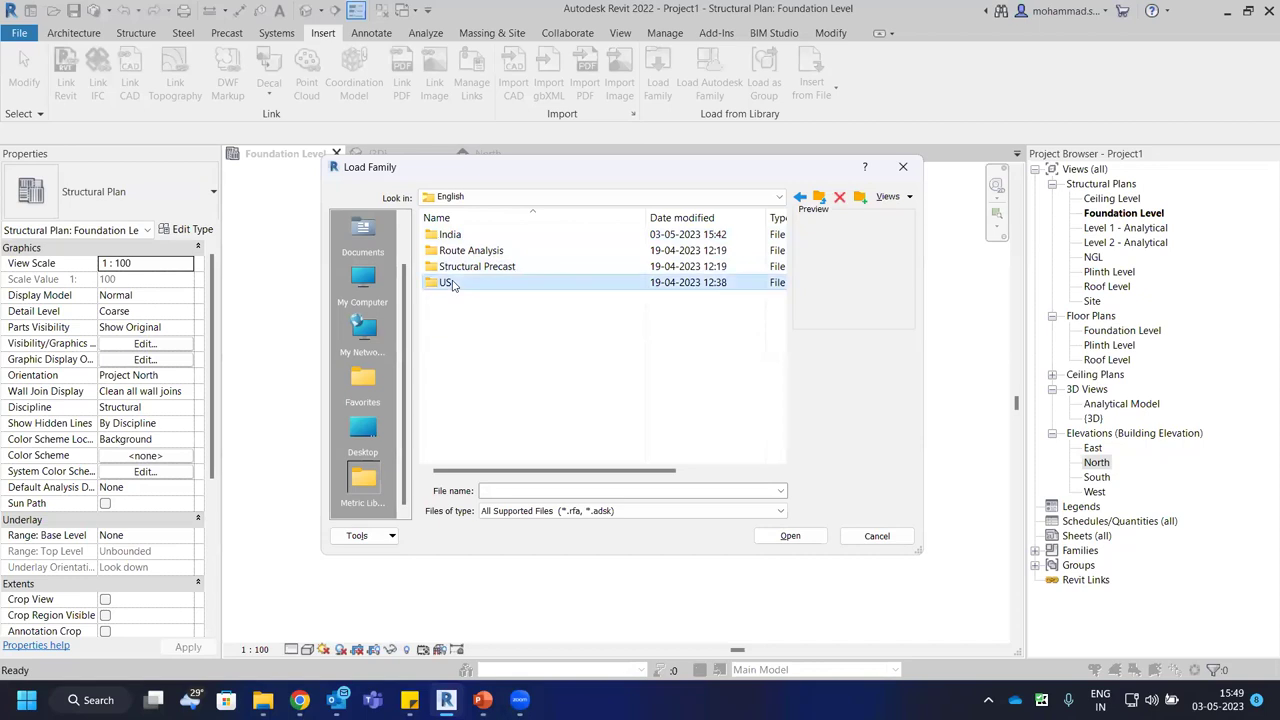
left_click(477, 238)
double_click(488, 236)
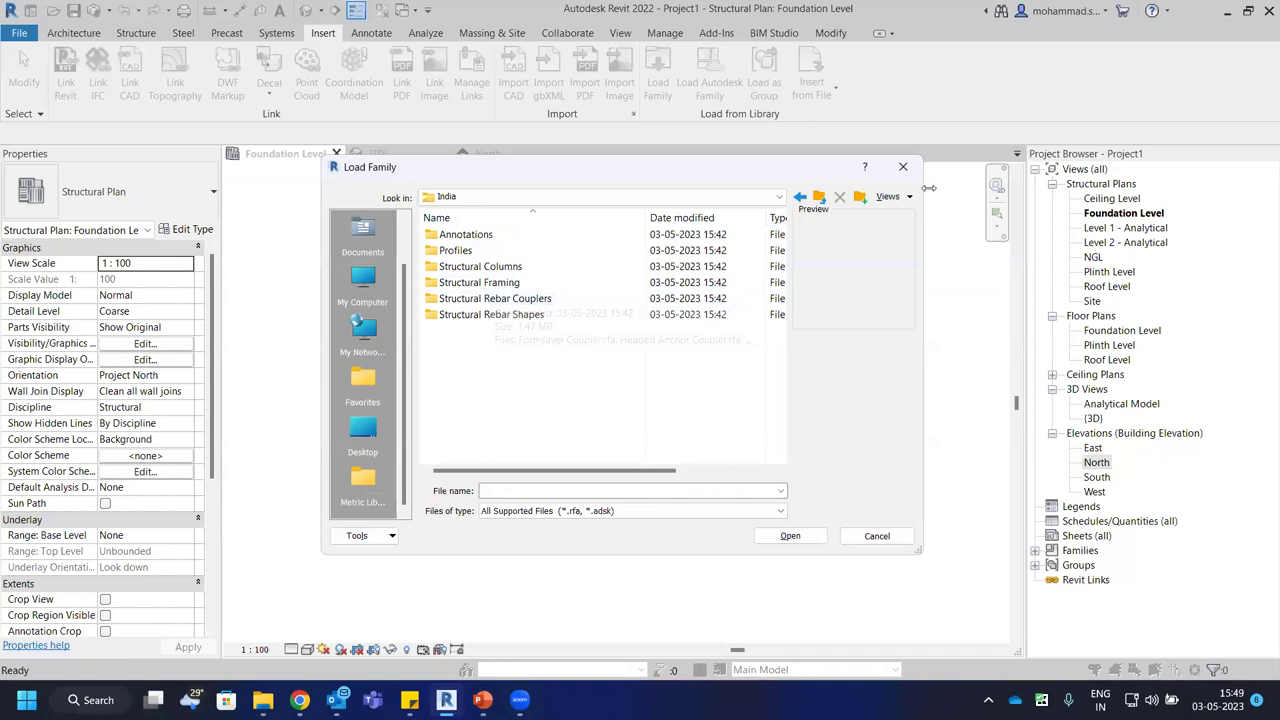
left_click(819, 196)
double_click(466, 286)
scroll(480, 272, "down", 10)
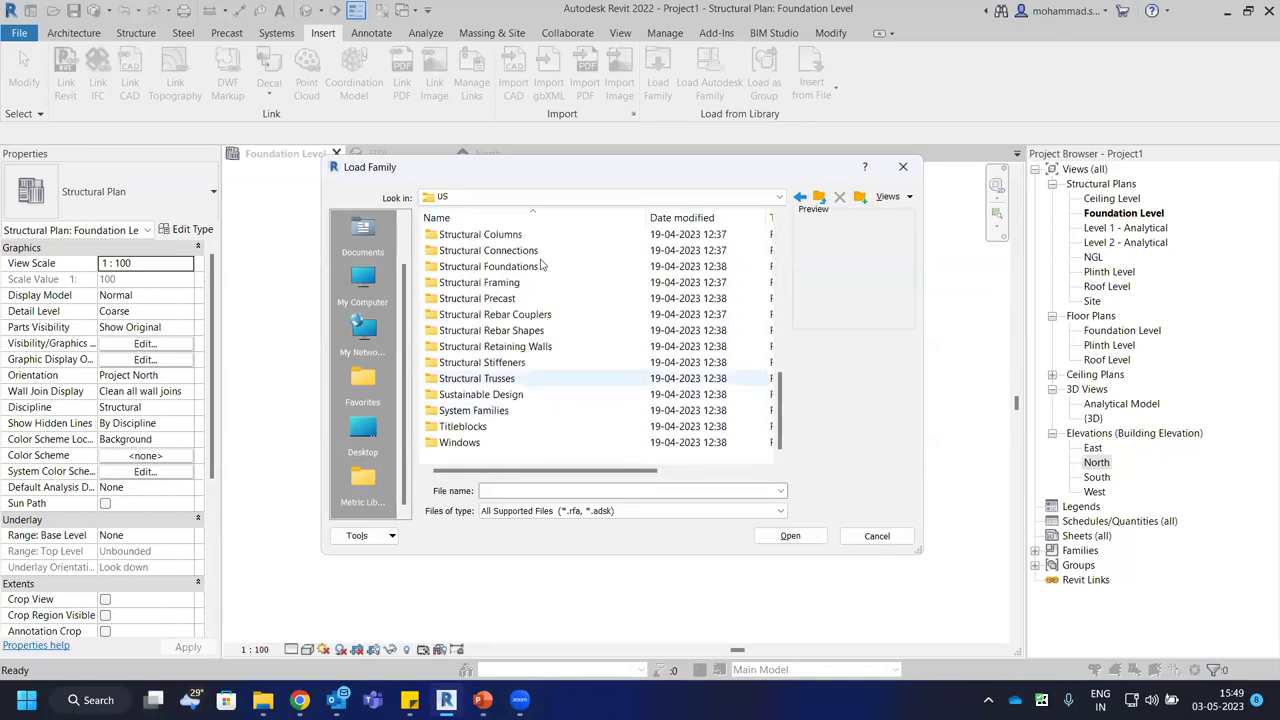
left_click(528, 236)
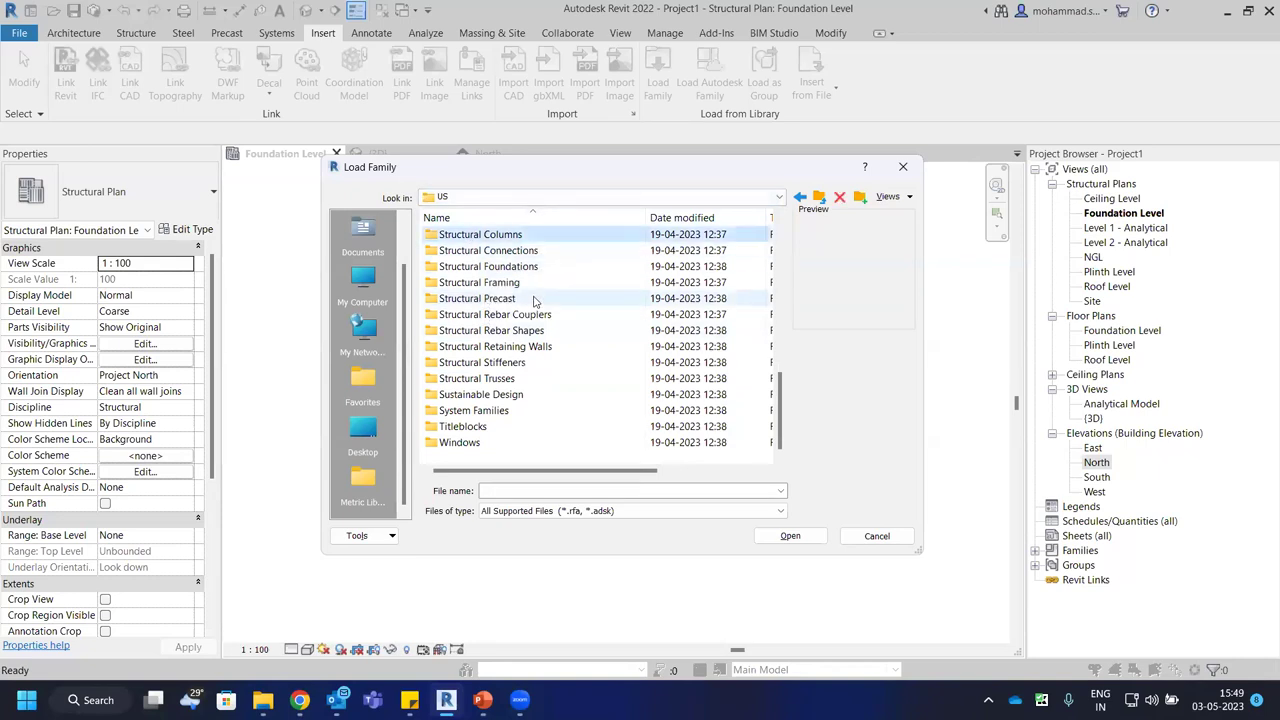
scroll(534, 302, "up", 2)
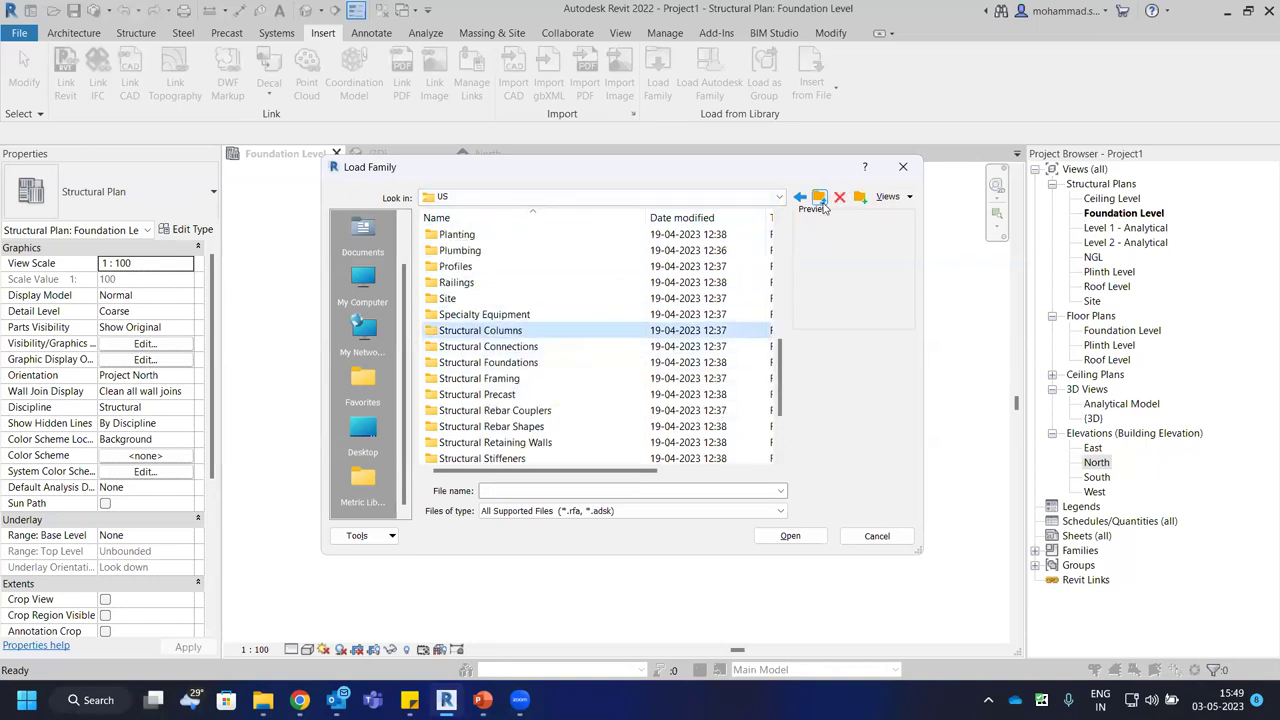
left_click(820, 201)
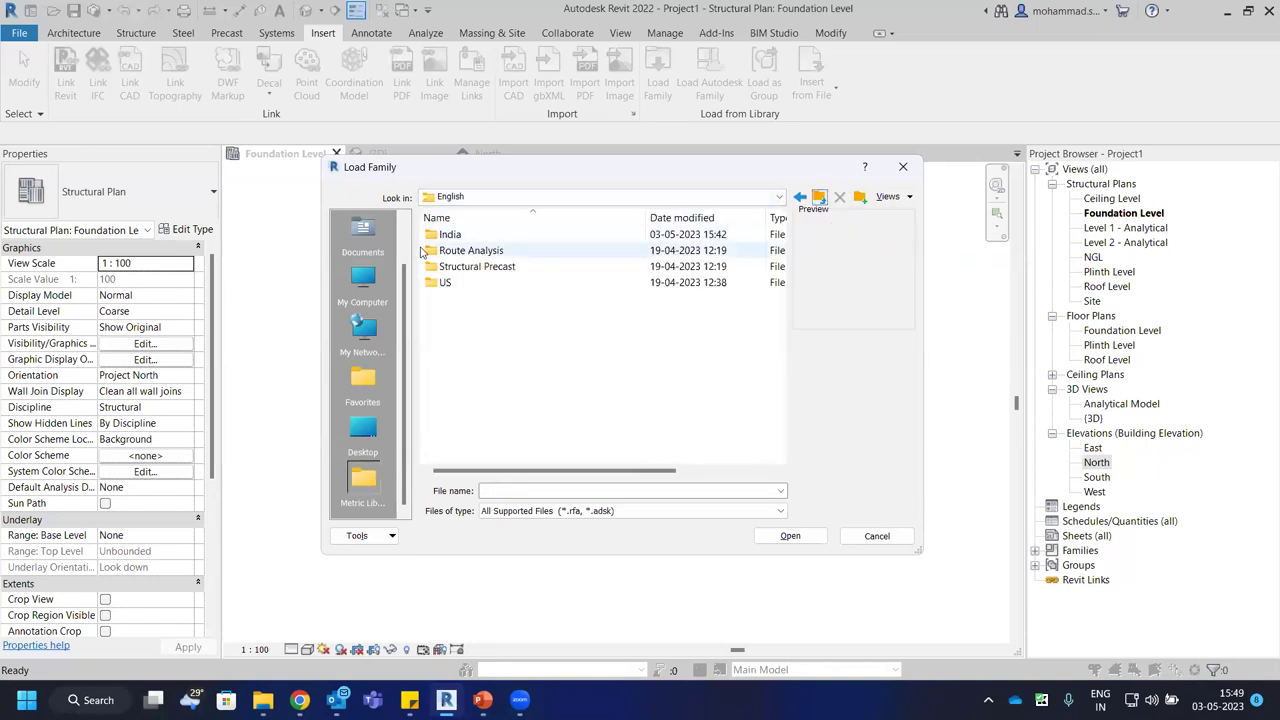
Open India > Structural Columns > Steel > India Specific and preview B Column.rfa.
double_click(450, 235)
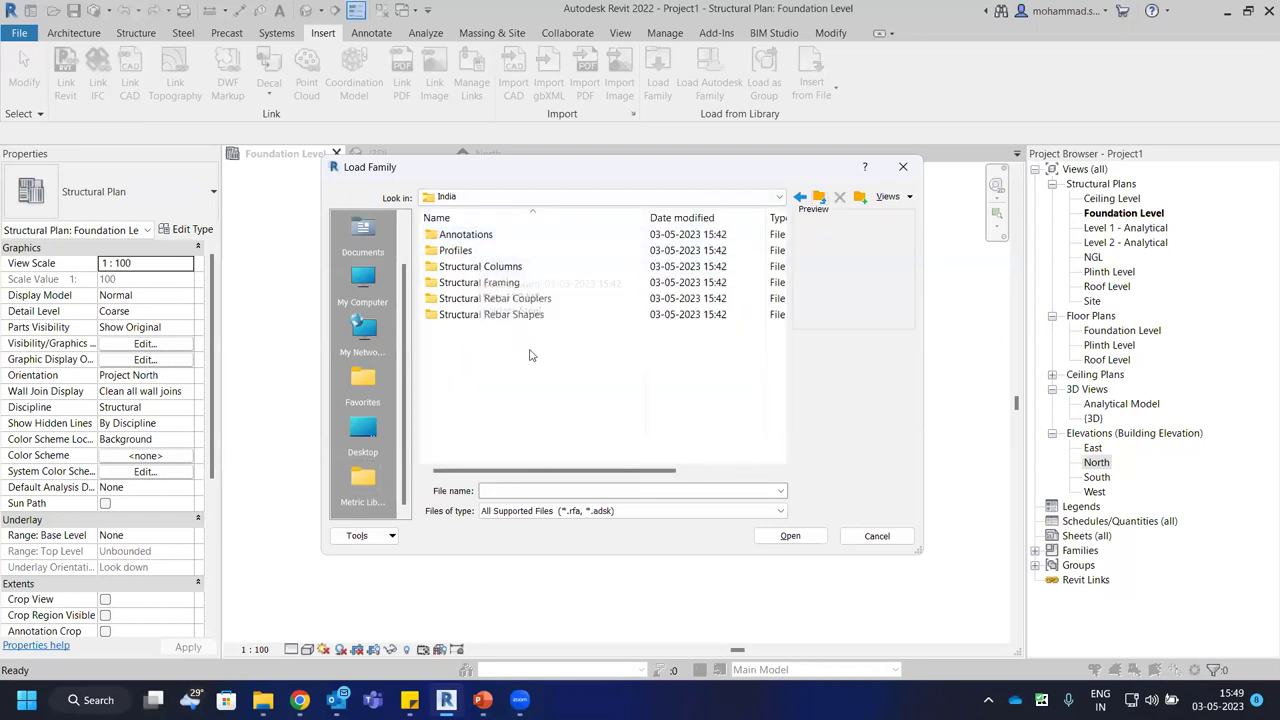
double_click(515, 267)
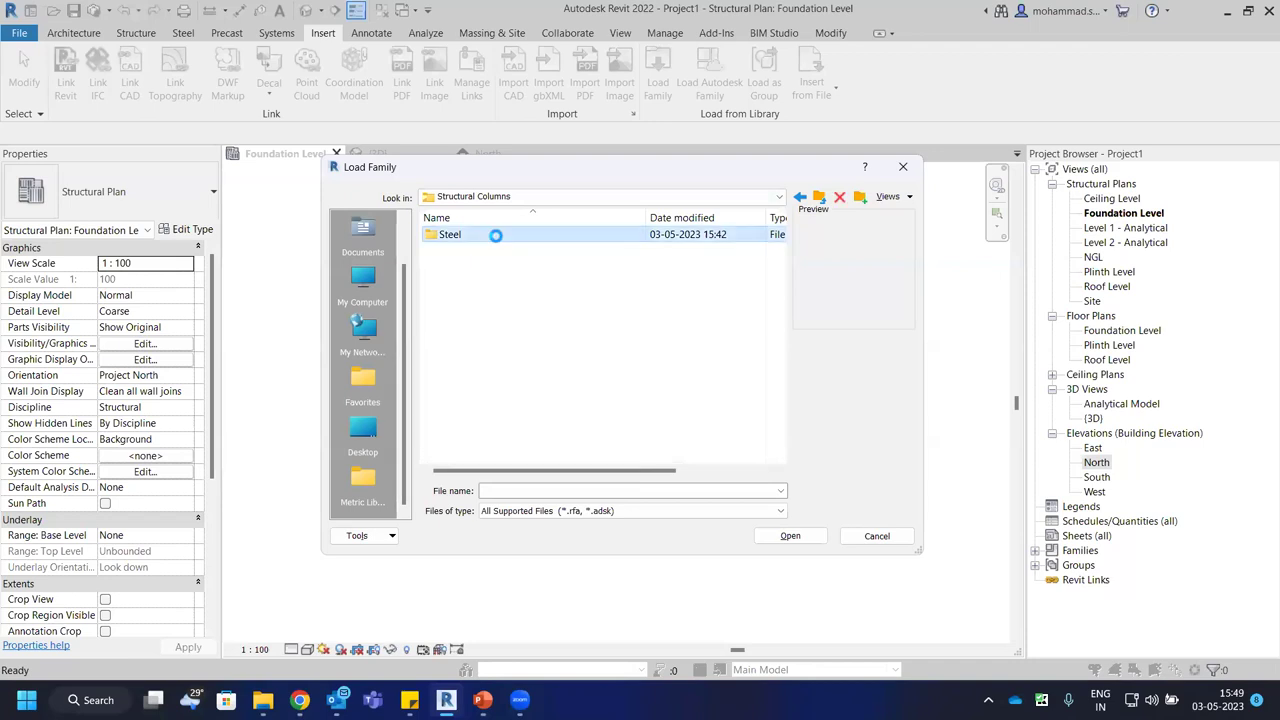
double_click(495, 235)
double_click(494, 236)
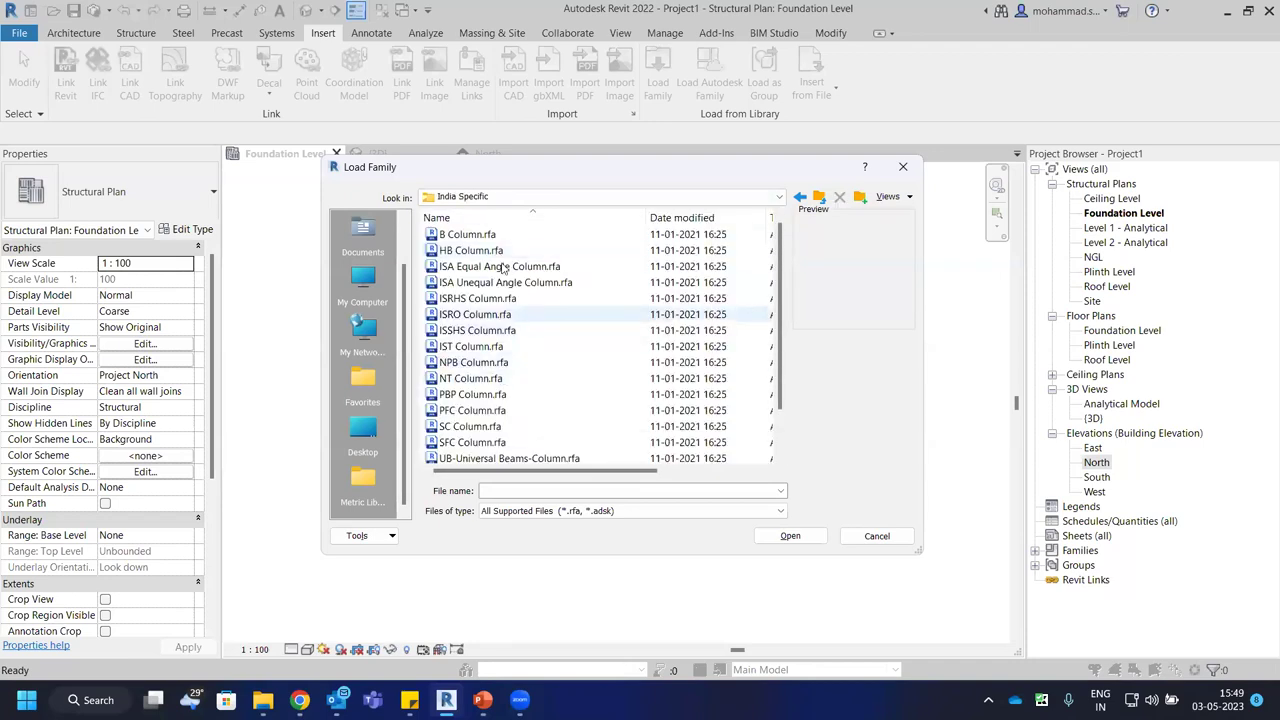
left_click(468, 234)
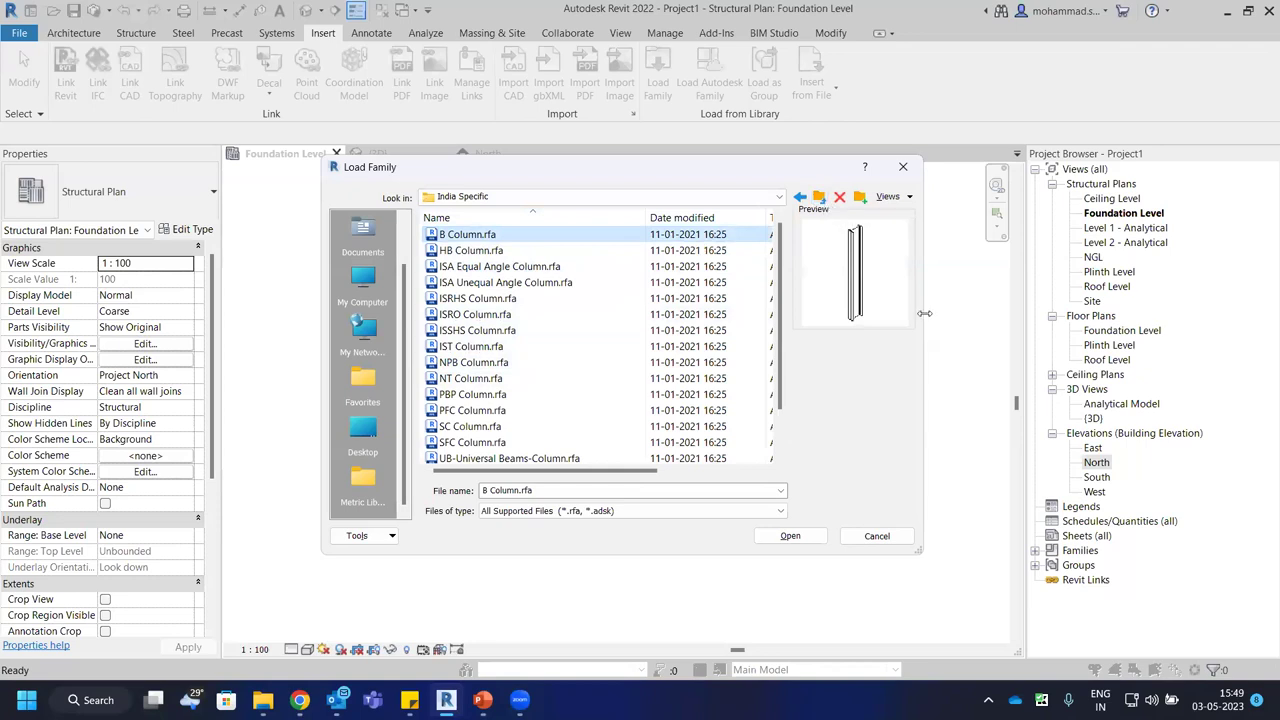
left_click_drag(924, 313, 1072, 313)
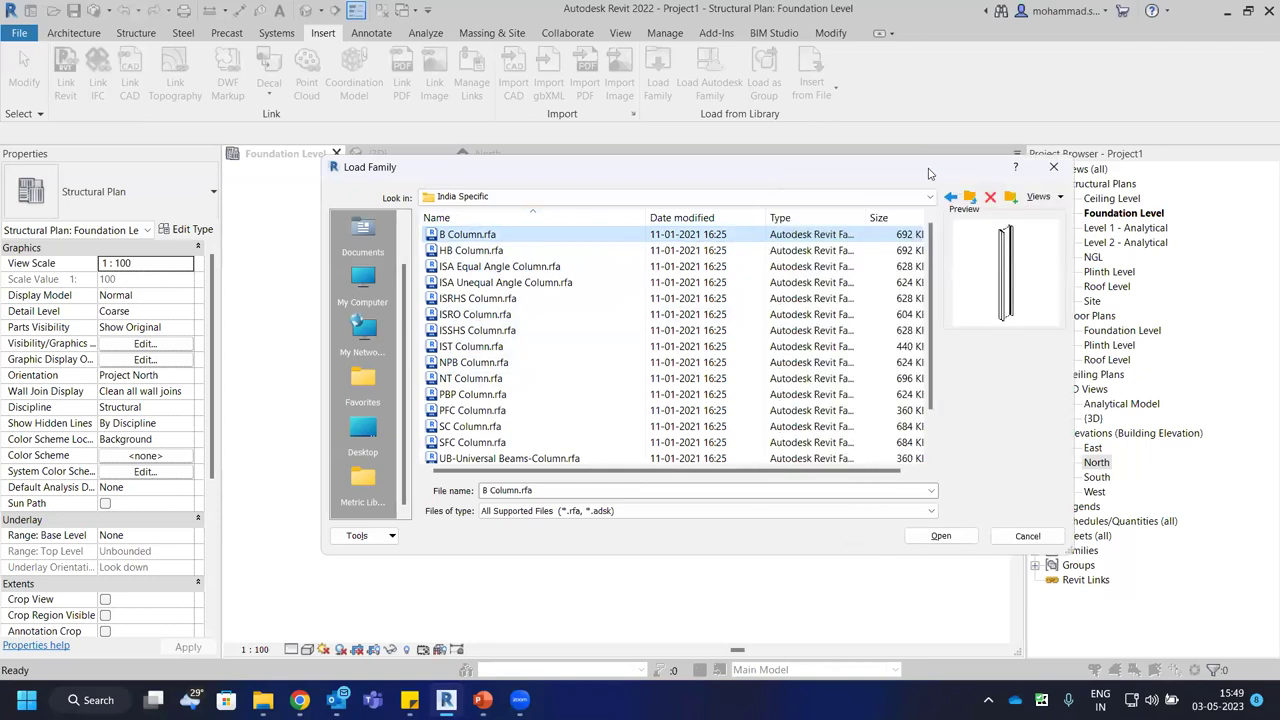
left_click_drag(858, 168, 774, 144)
Return to India, open Structural Framing > Steel > India Specific and select B.rfa.
left_click(885, 173)
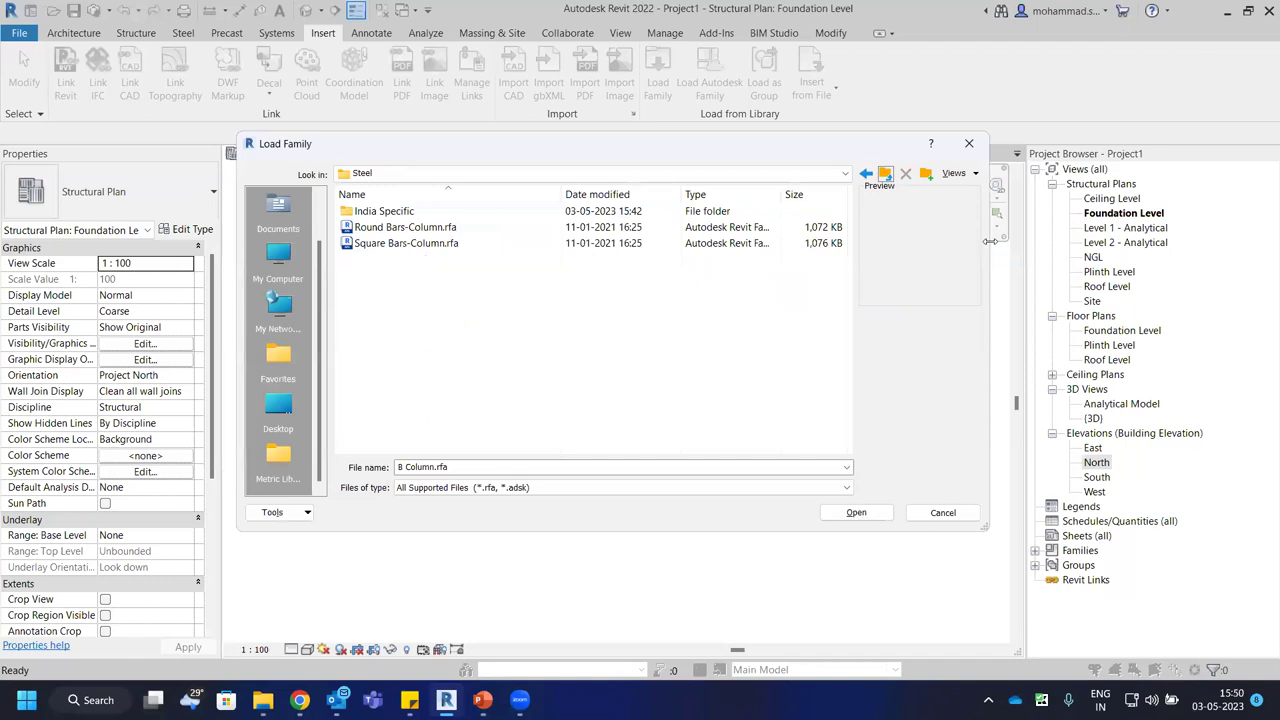
left_click_drag(988, 241, 953, 251)
left_click(849, 184)
left_click(849, 184)
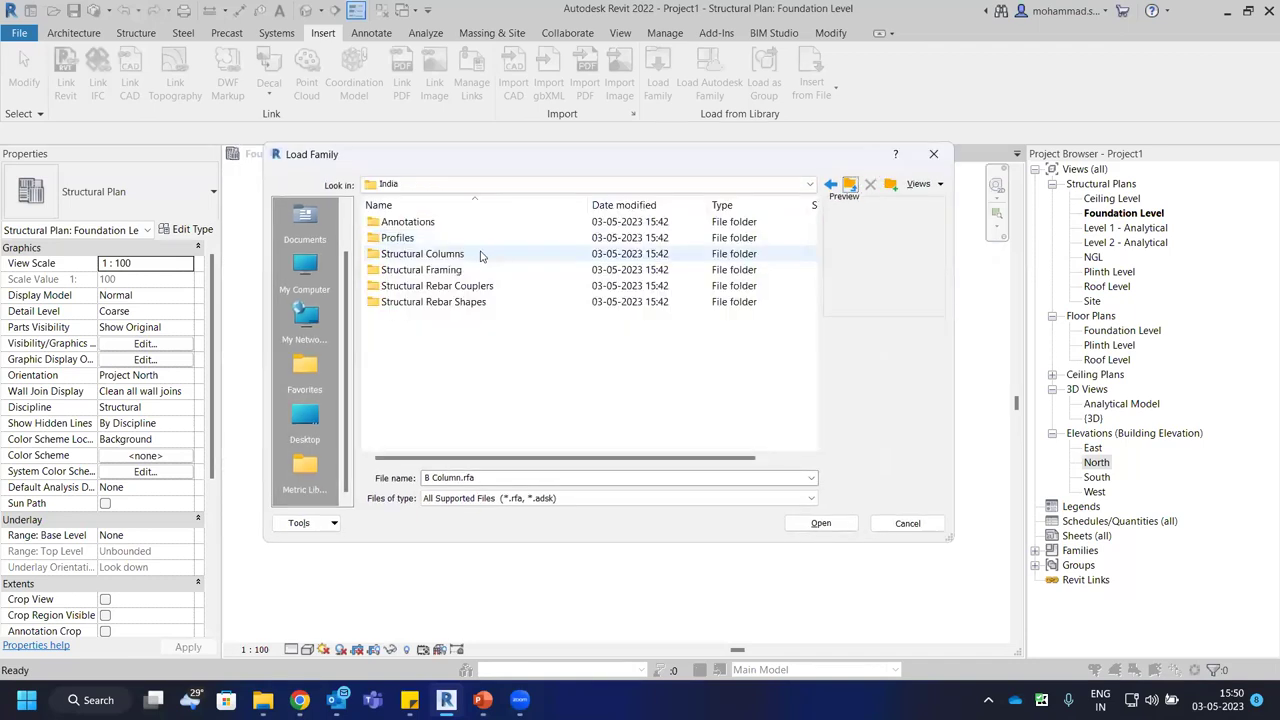
left_click(432, 272)
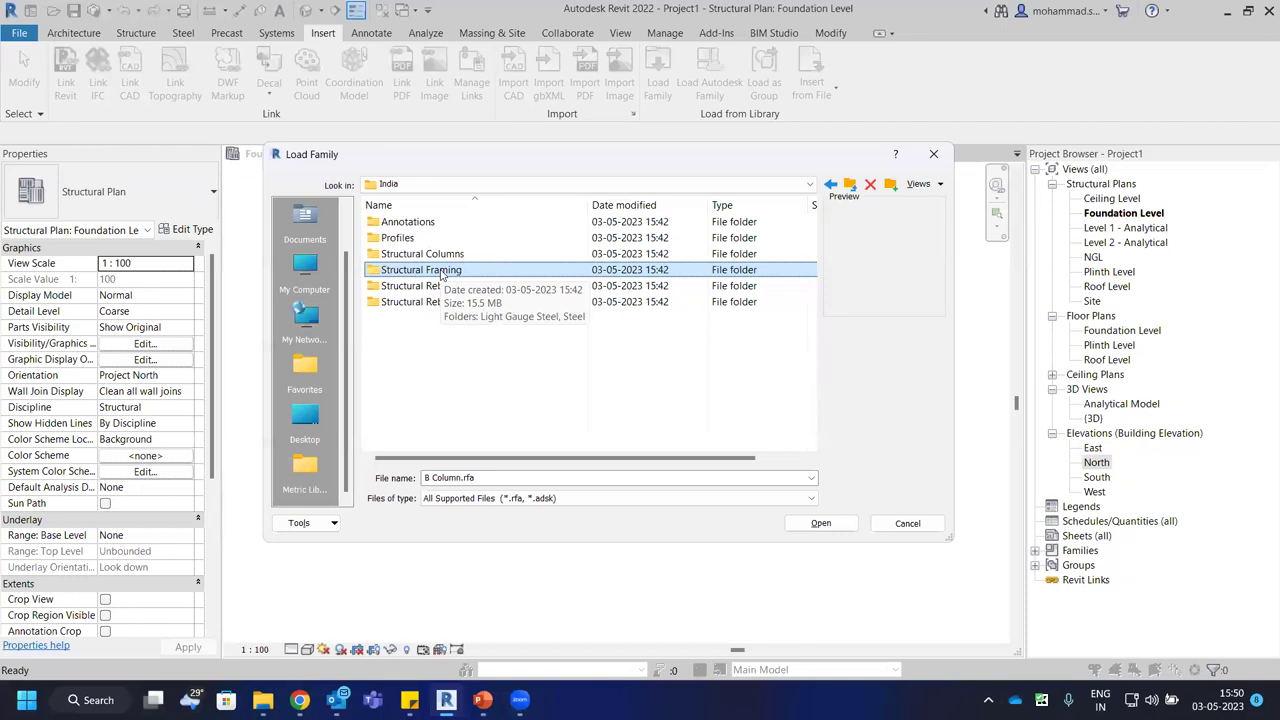
double_click(440, 271)
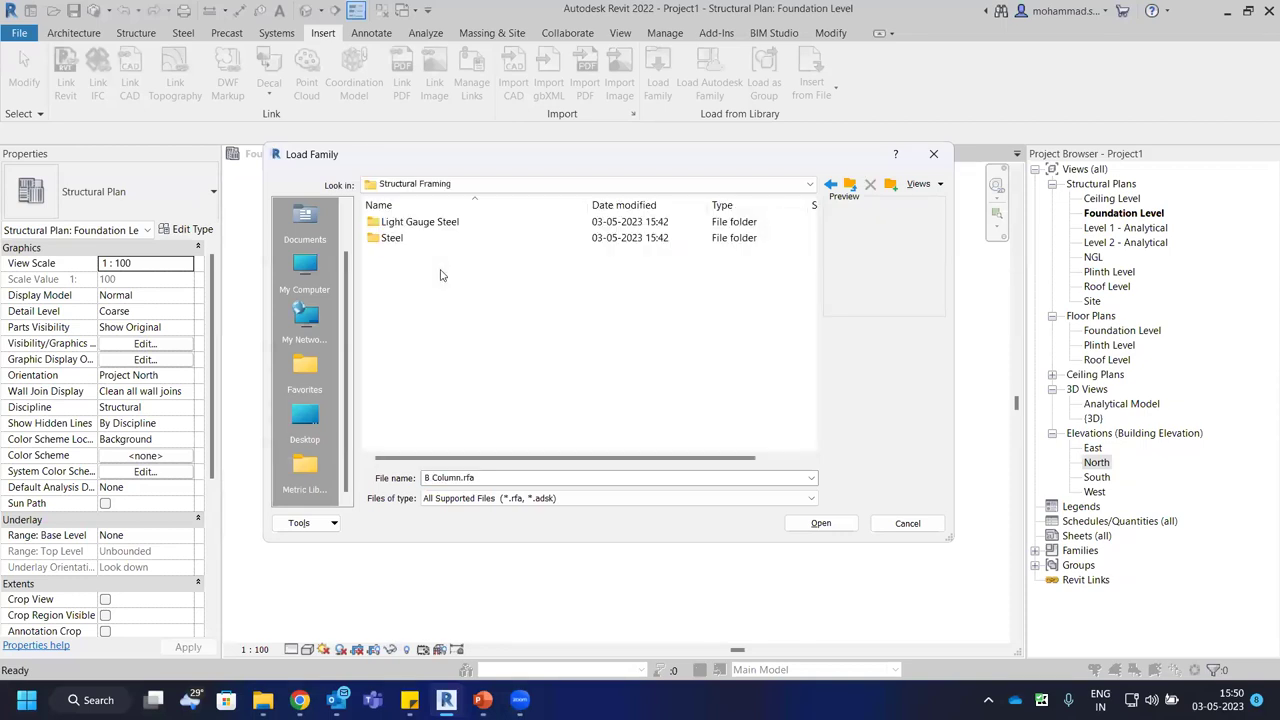
left_click(405, 246)
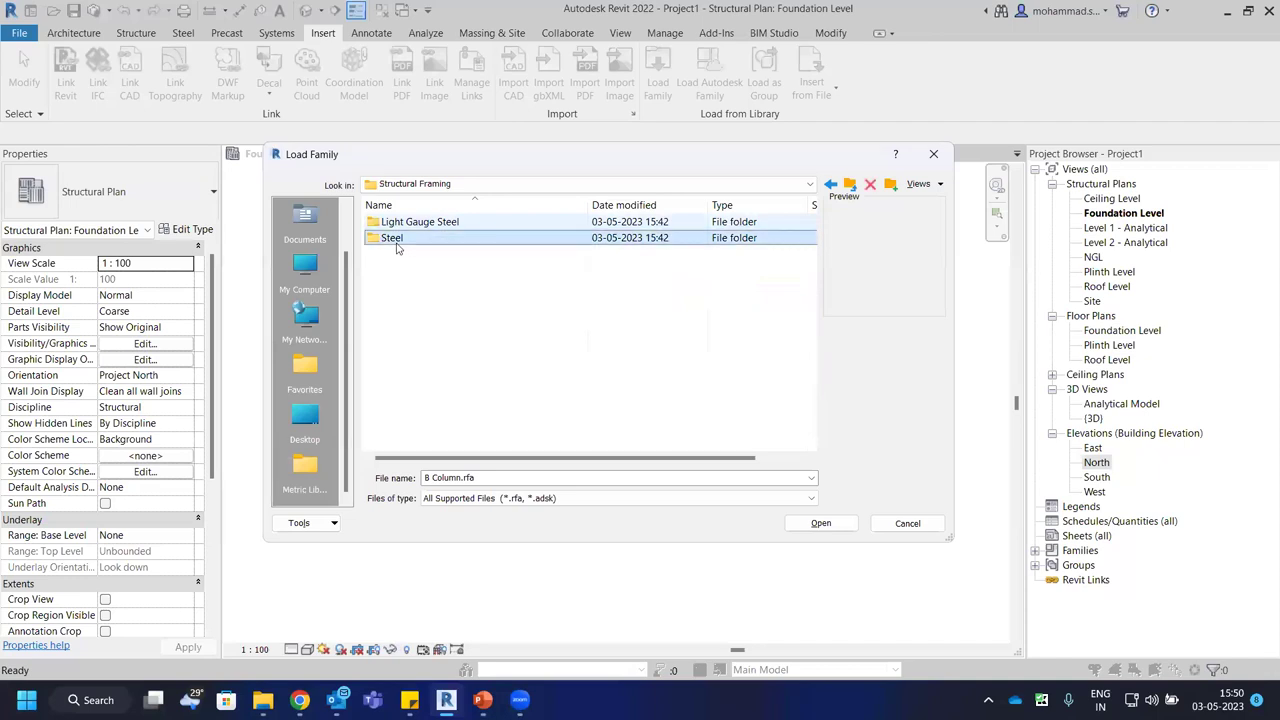
double_click(395, 241)
double_click(418, 229)
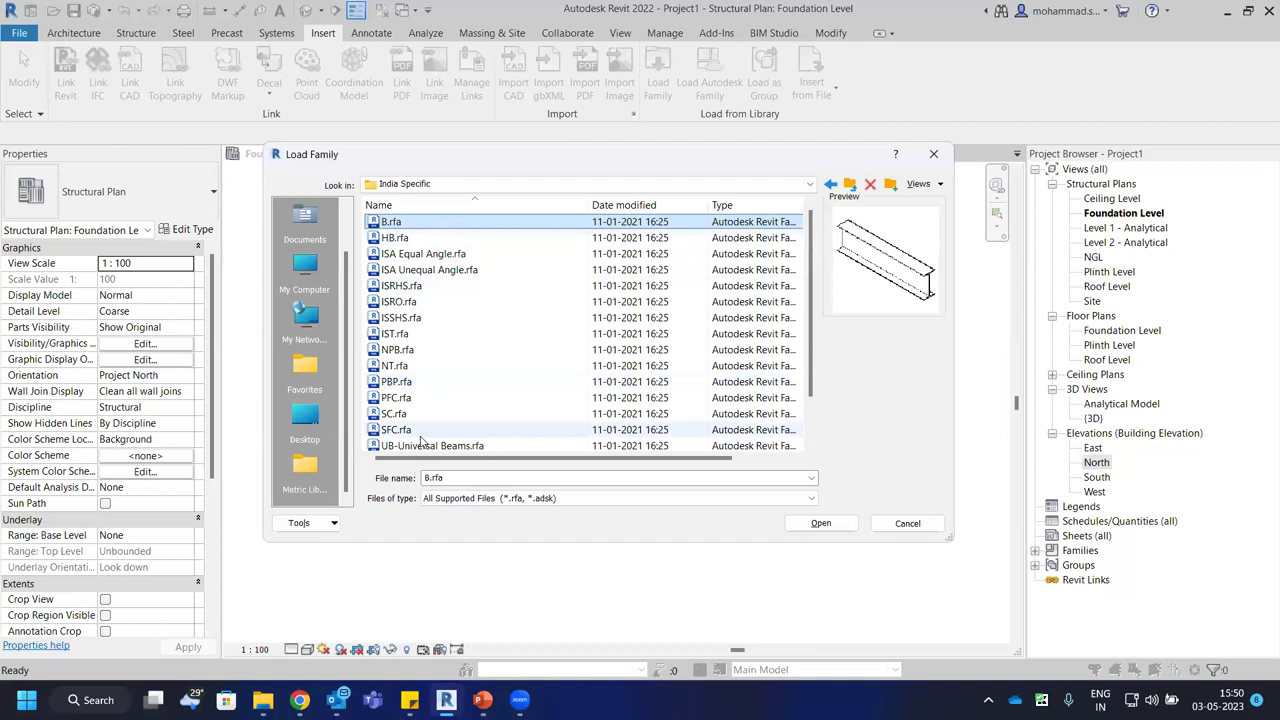
scroll(425, 308, "down", 1)
scroll(425, 308, "up", 1)
left_click(408, 222)
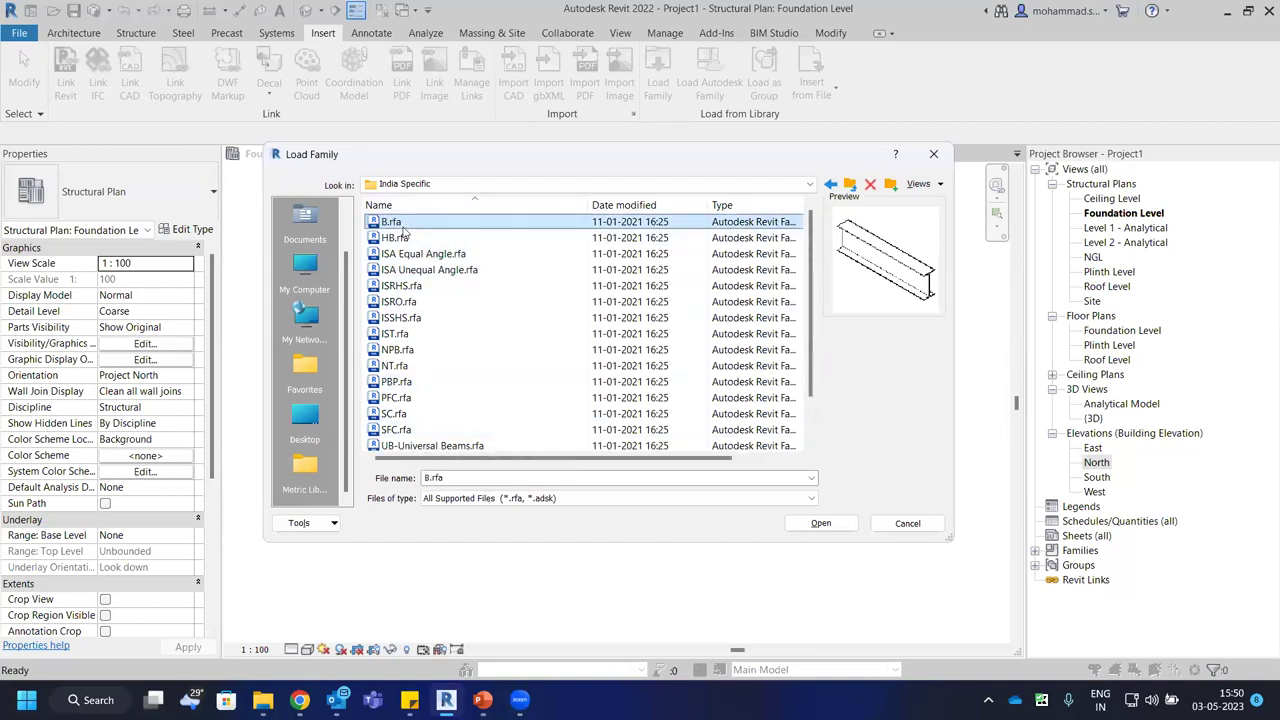
Open B.rfa and load its beam types ISMB100 through ISMB450.
left_click(833, 526)
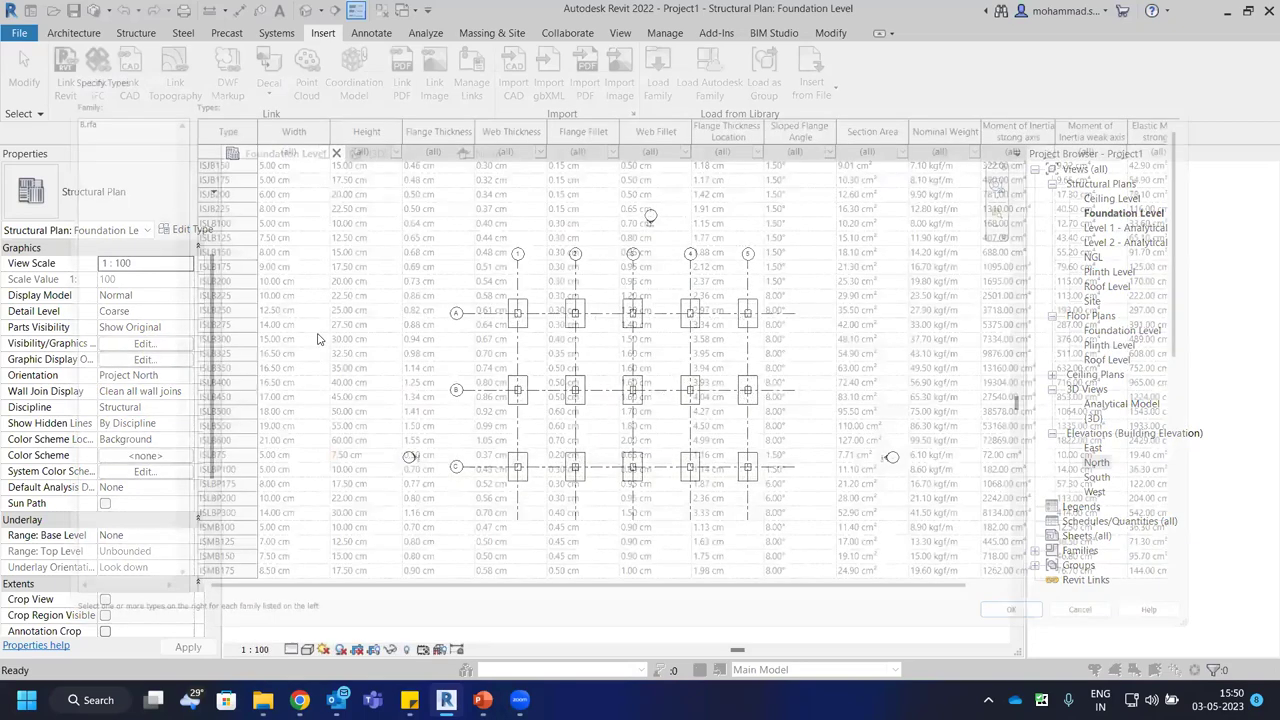
scroll(282, 292, "down", 6)
scroll(282, 292, "up", 1)
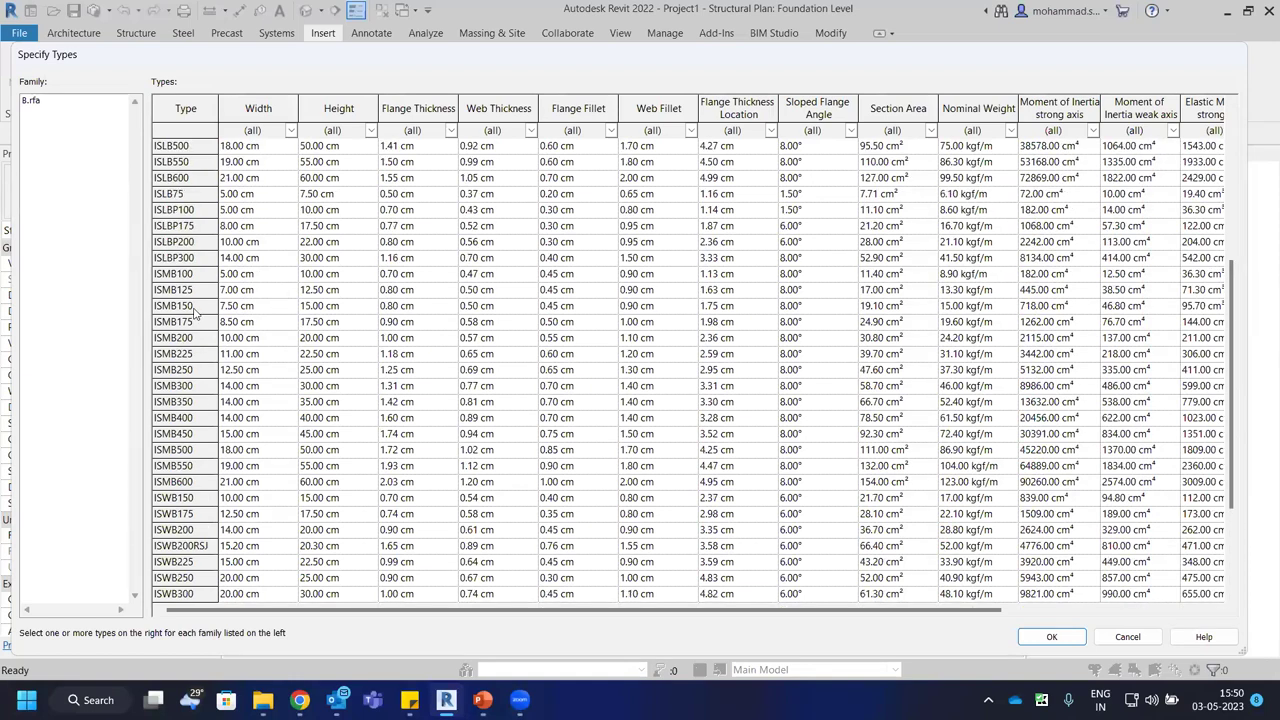
left_click(192, 275)
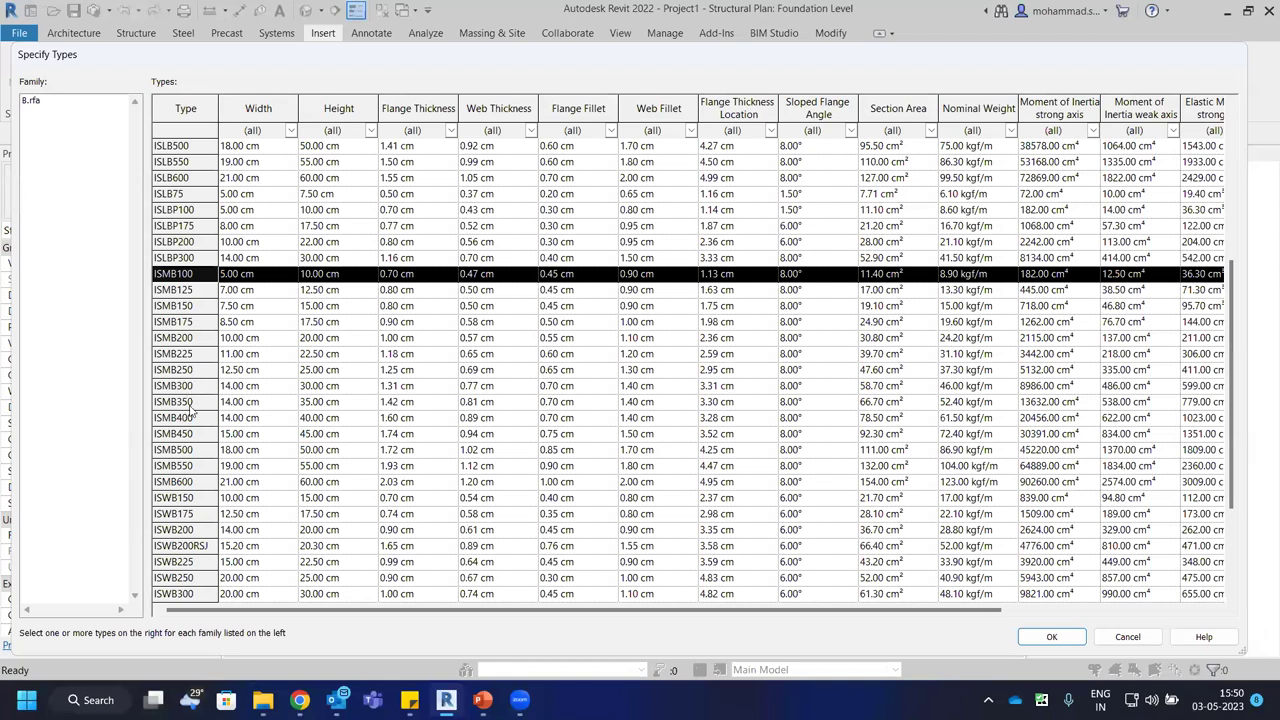
left_click(188, 404, "shift")
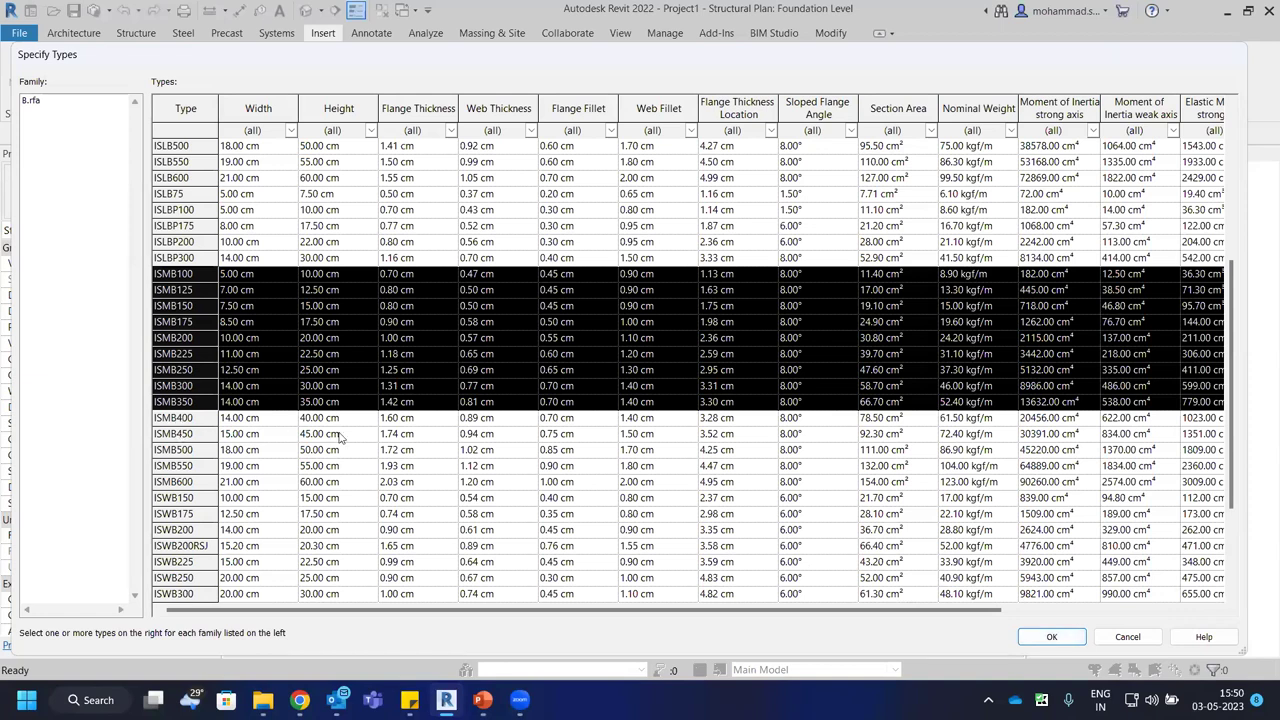
left_click(880, 433, "shift")
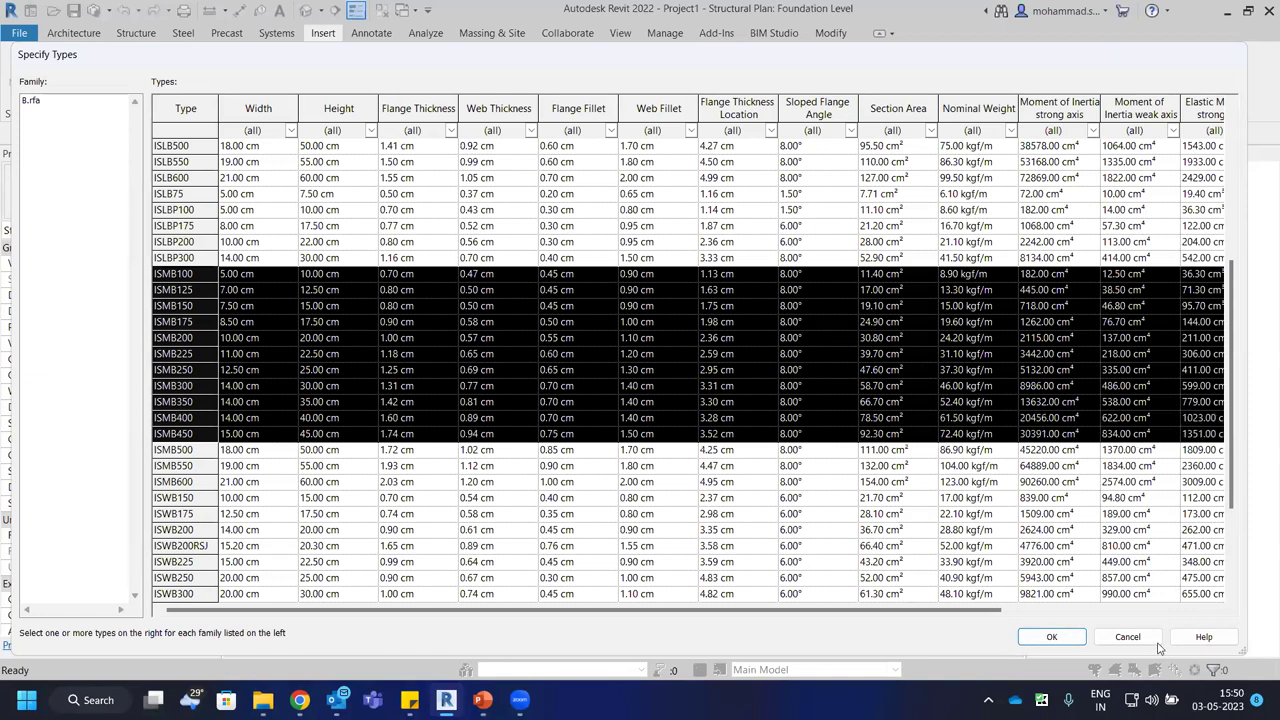
left_click(1053, 637)
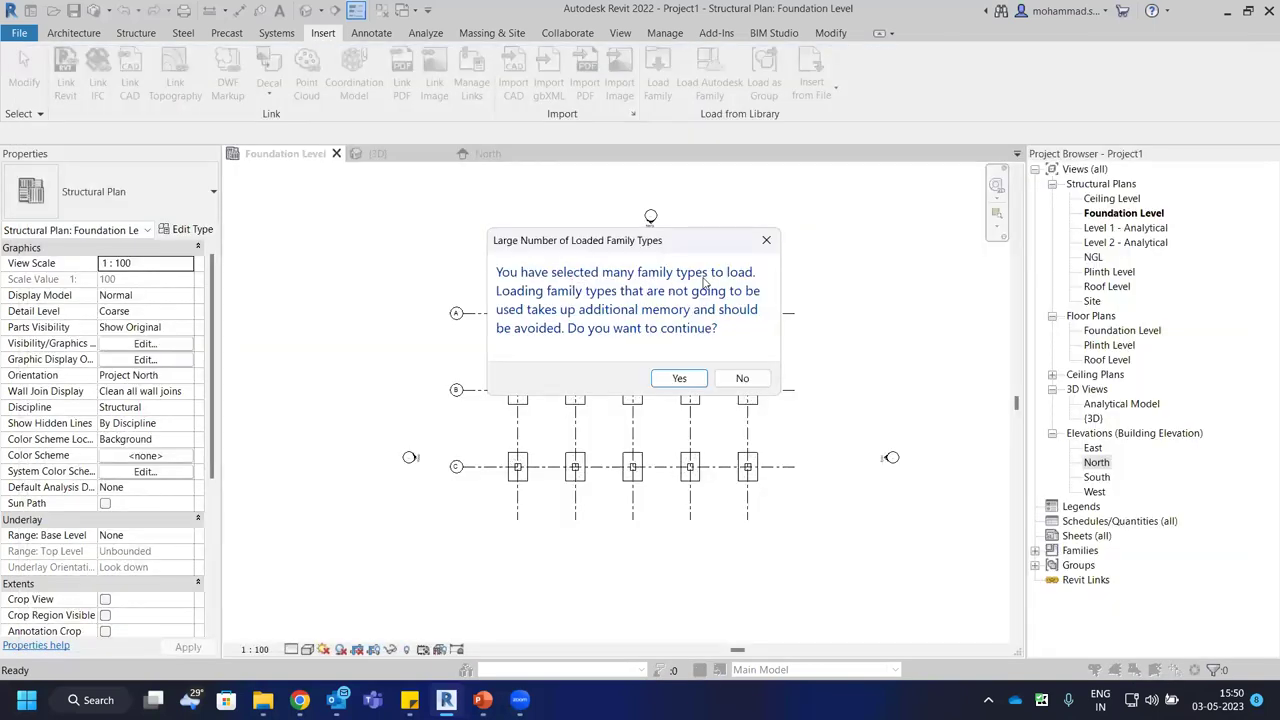
Accept the many-types warning, then check the beam type list and cancel beam placement.
left_click(686, 382)
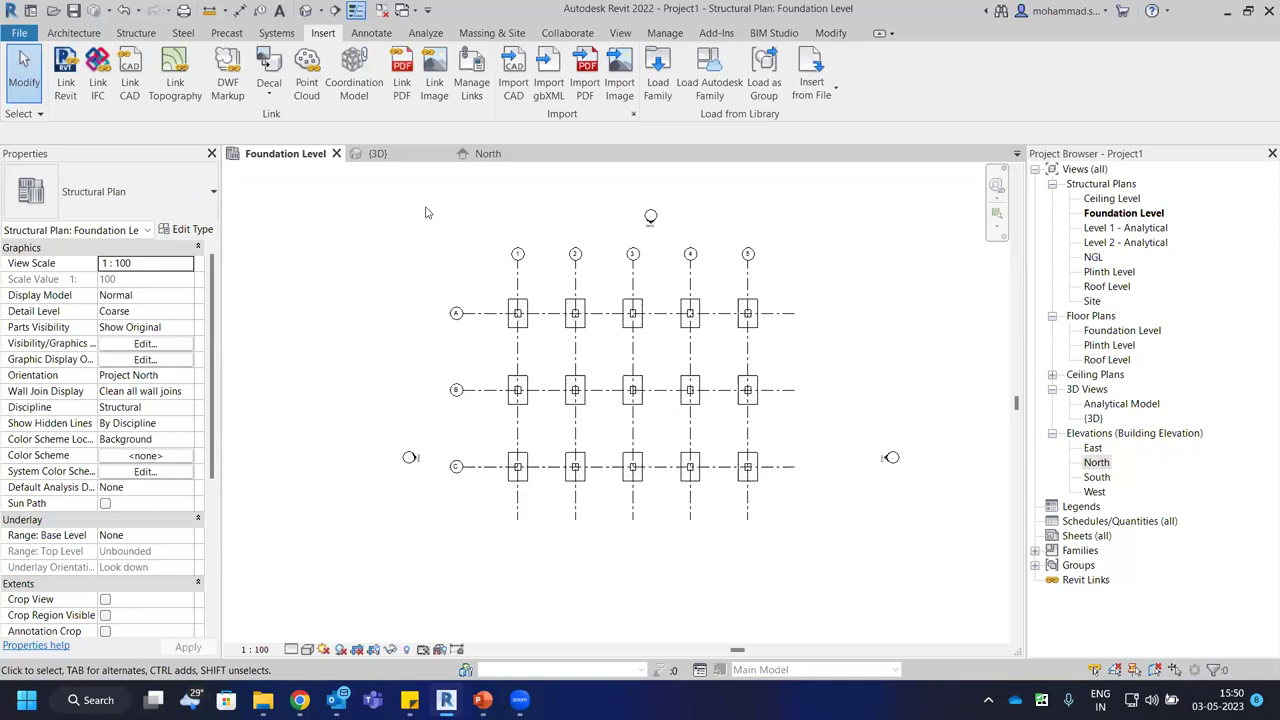
left_click(136, 33)
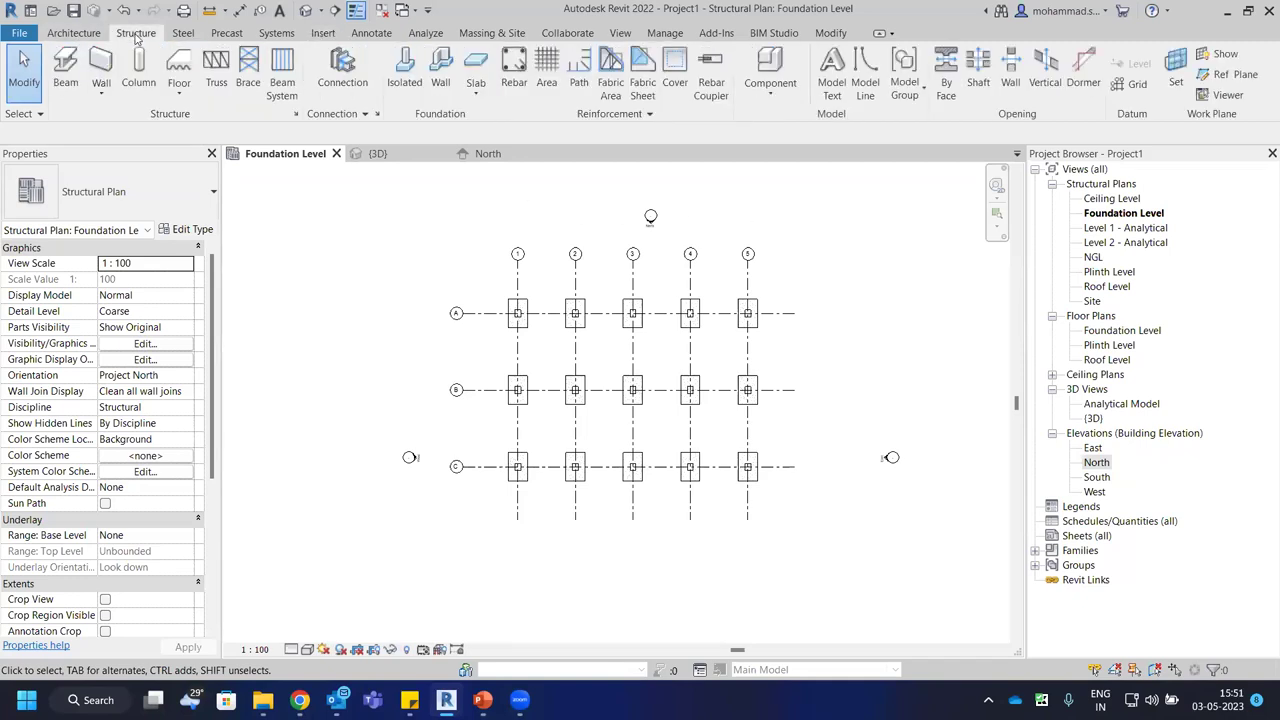
left_click(57, 89)
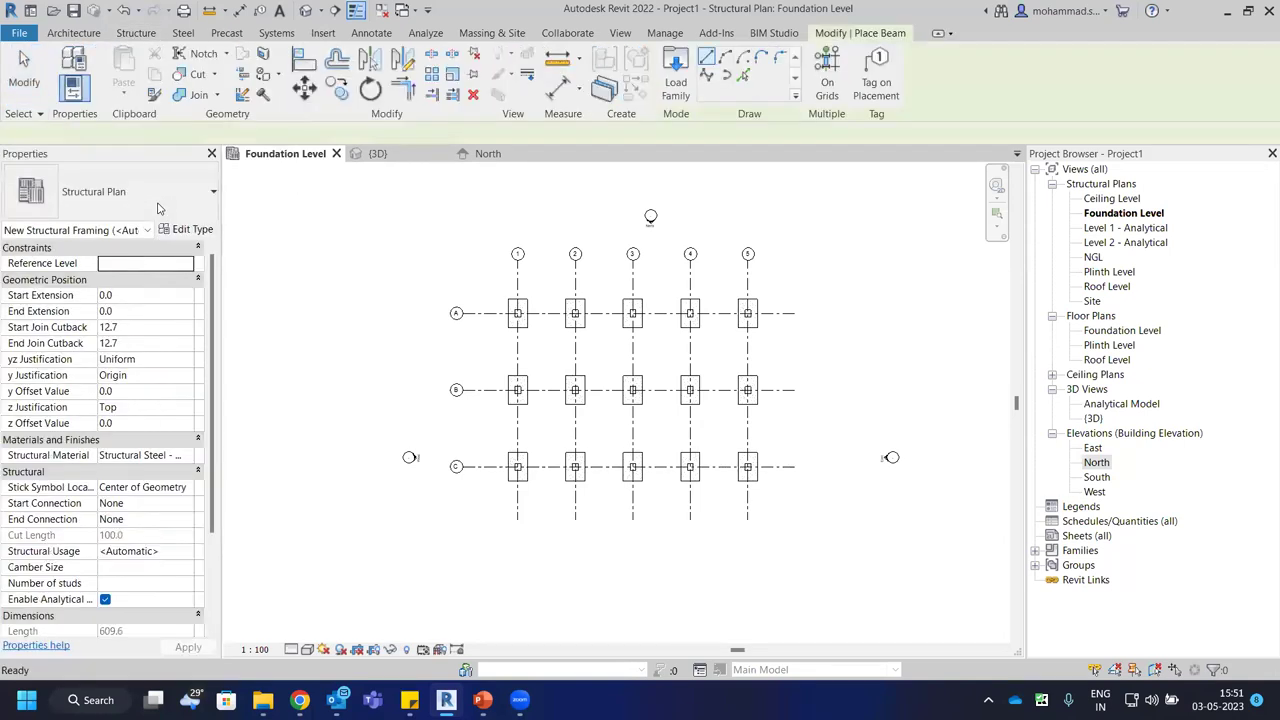
left_click(150, 195)
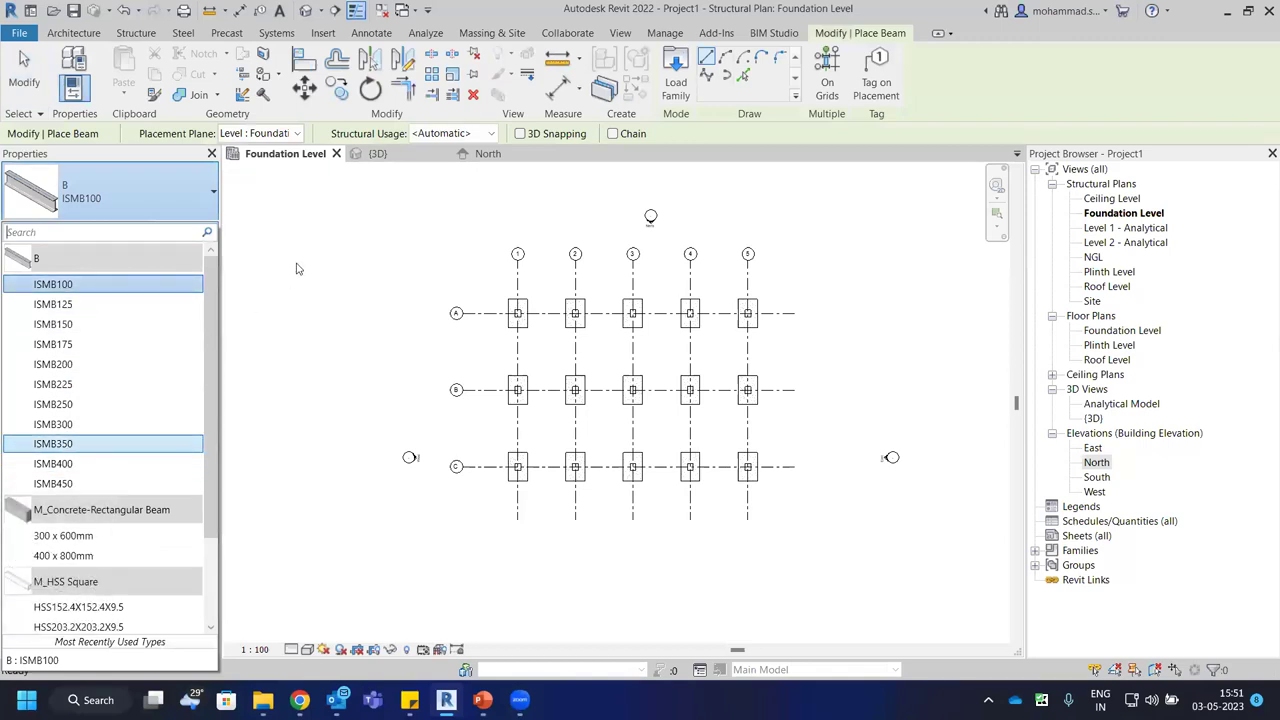
key("Escape")
key("Escape")
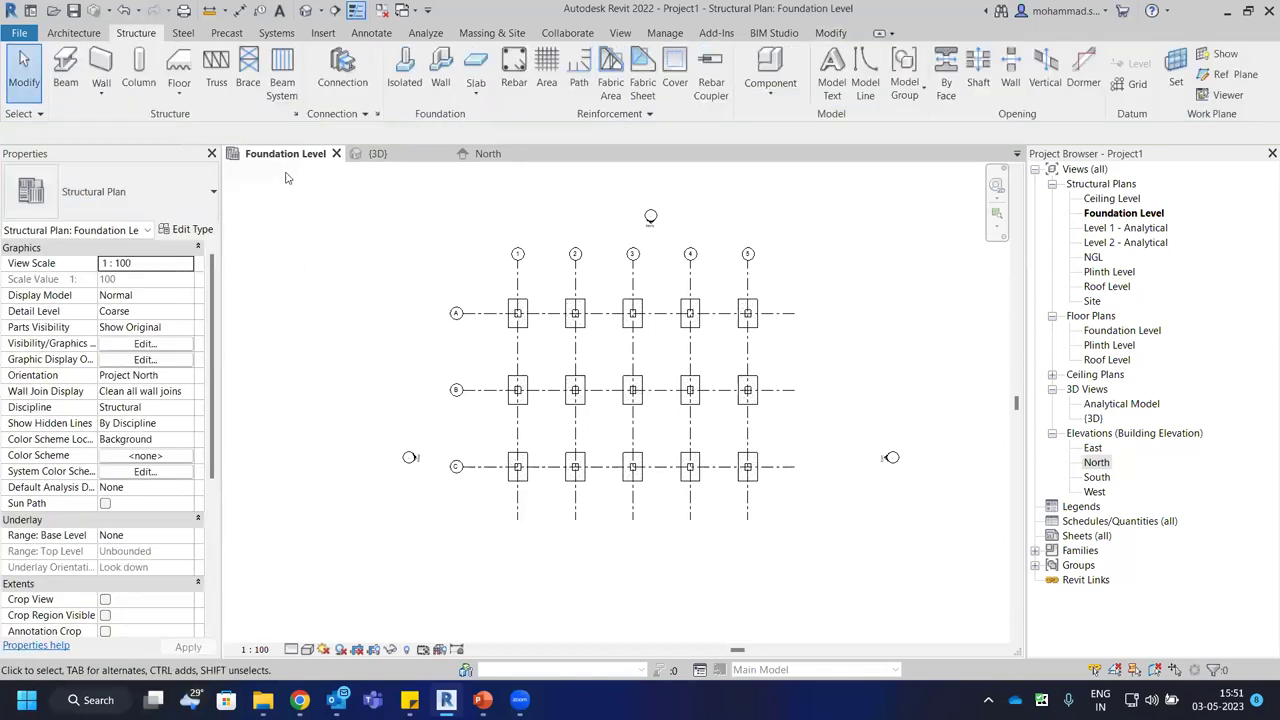
Choose B Column ISMB500 for a structural column and exit without placing any.
left_click(145, 72)
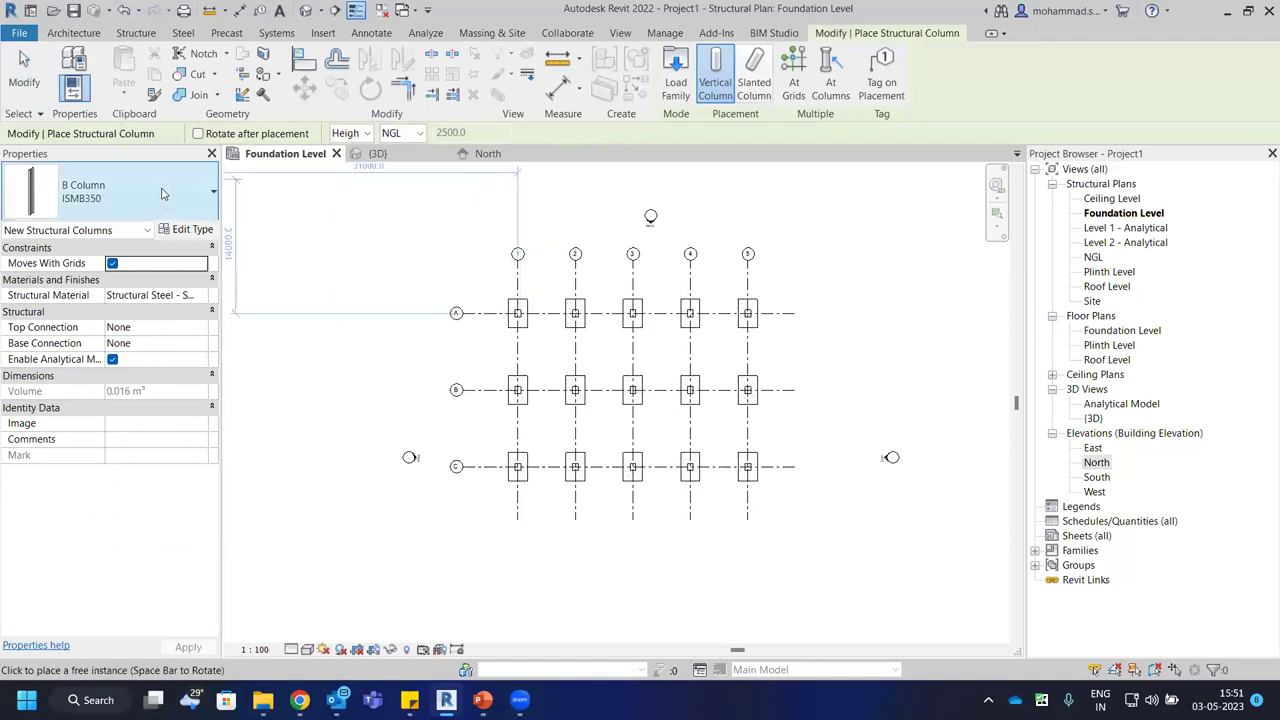
left_click(120, 192)
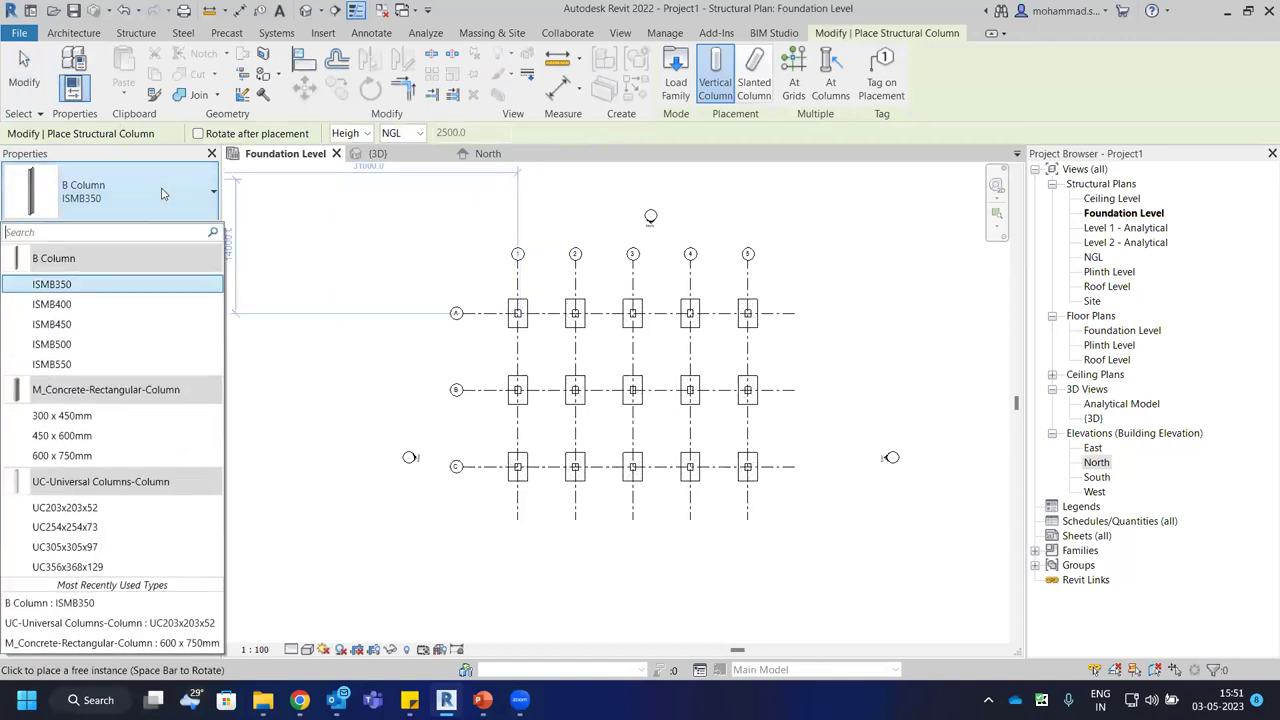
left_click(113, 340)
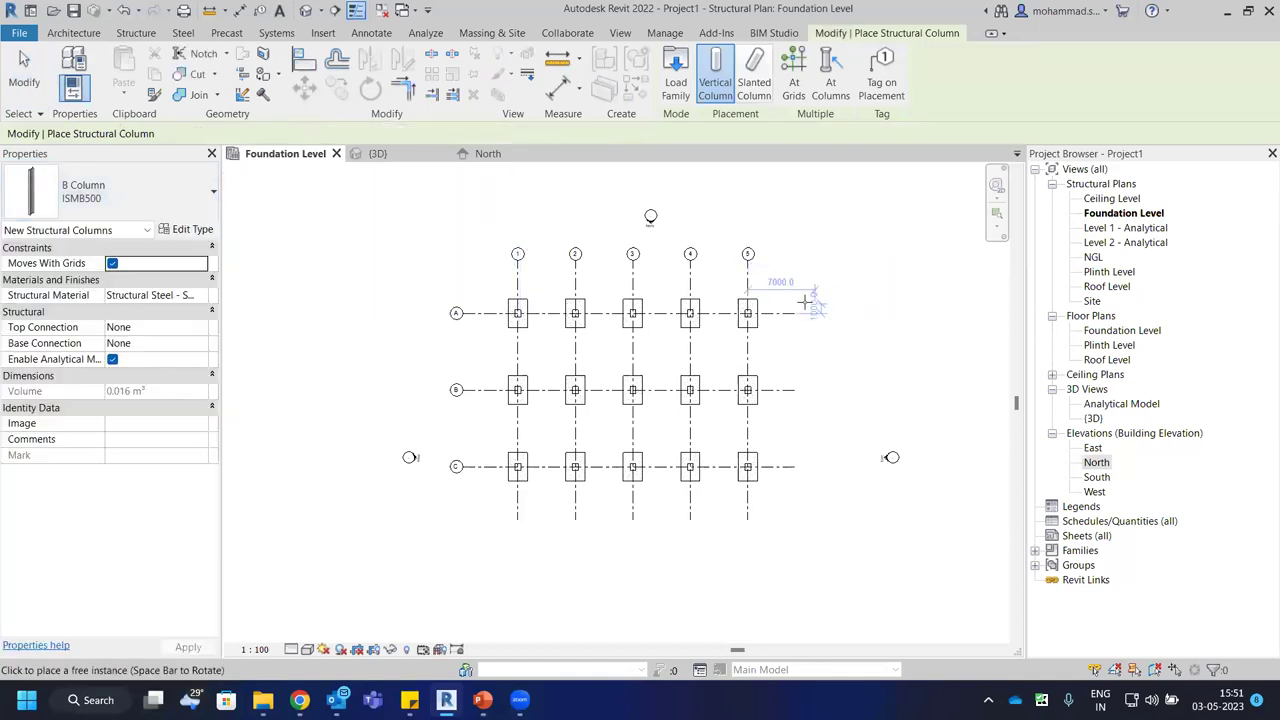
scroll(805, 301, "up", 1)
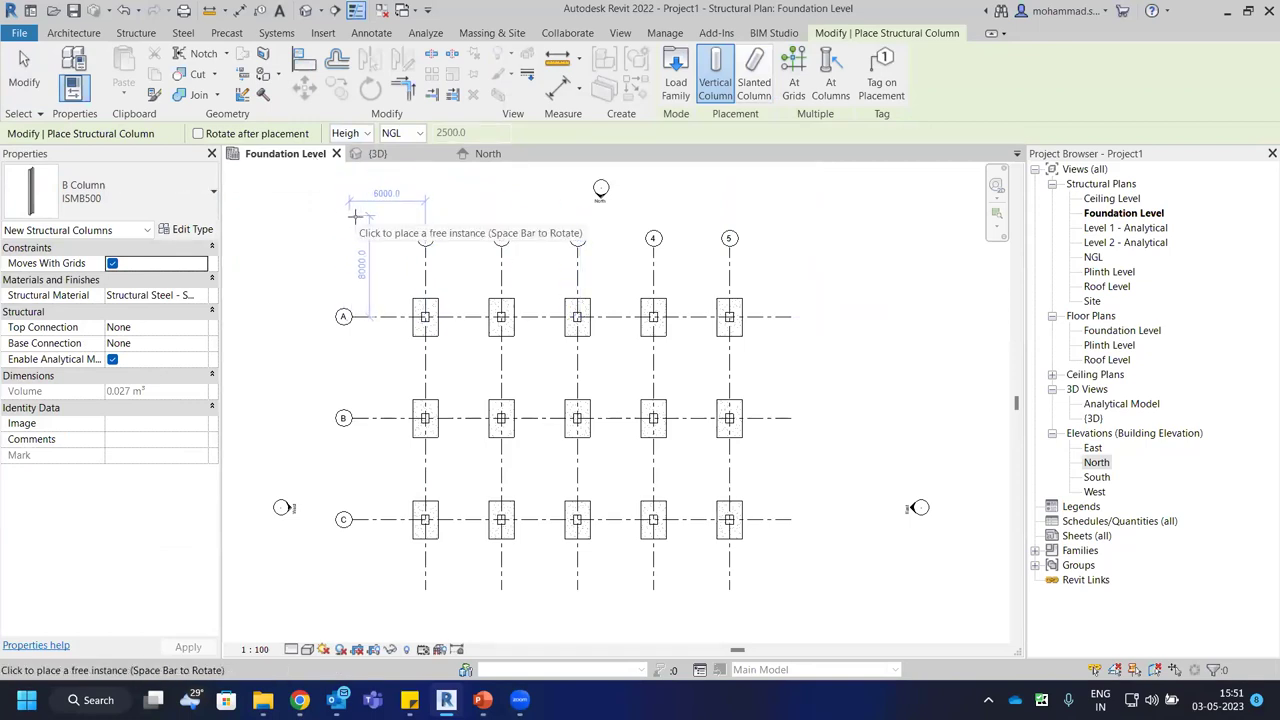
key("Escape")
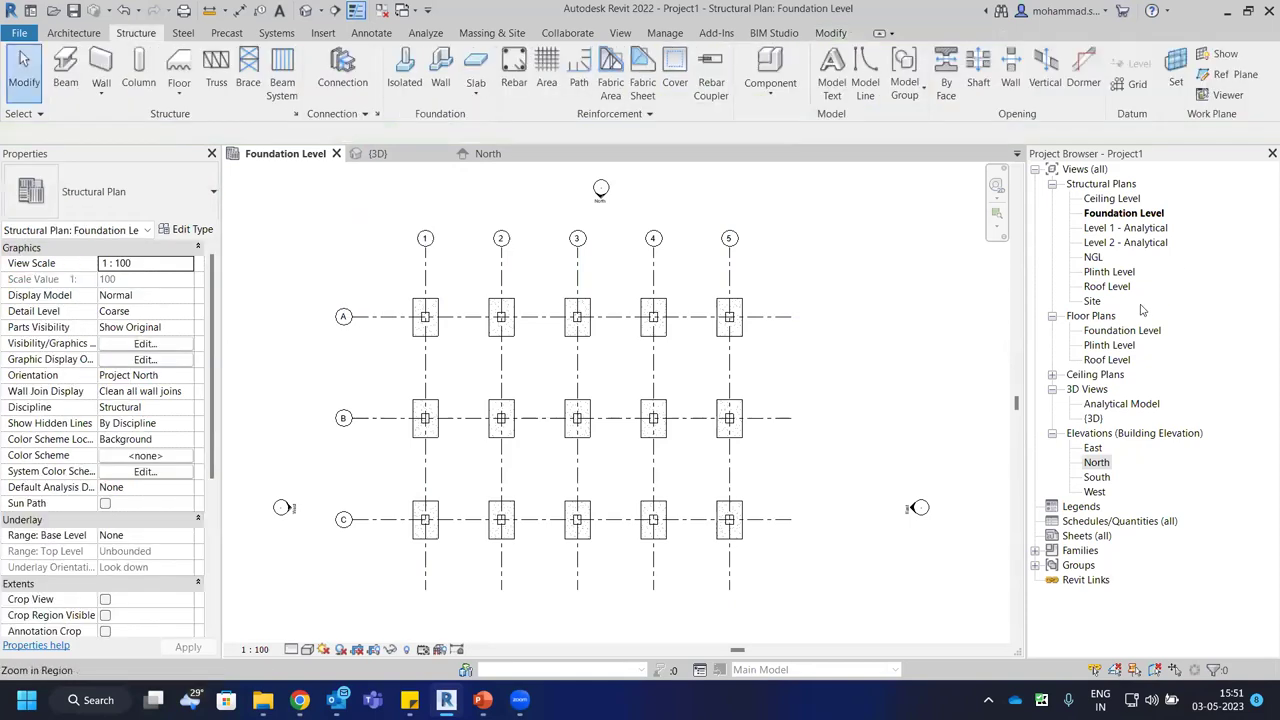
Open the Plinth Level plan and close all other views.
left_click(1110, 272)
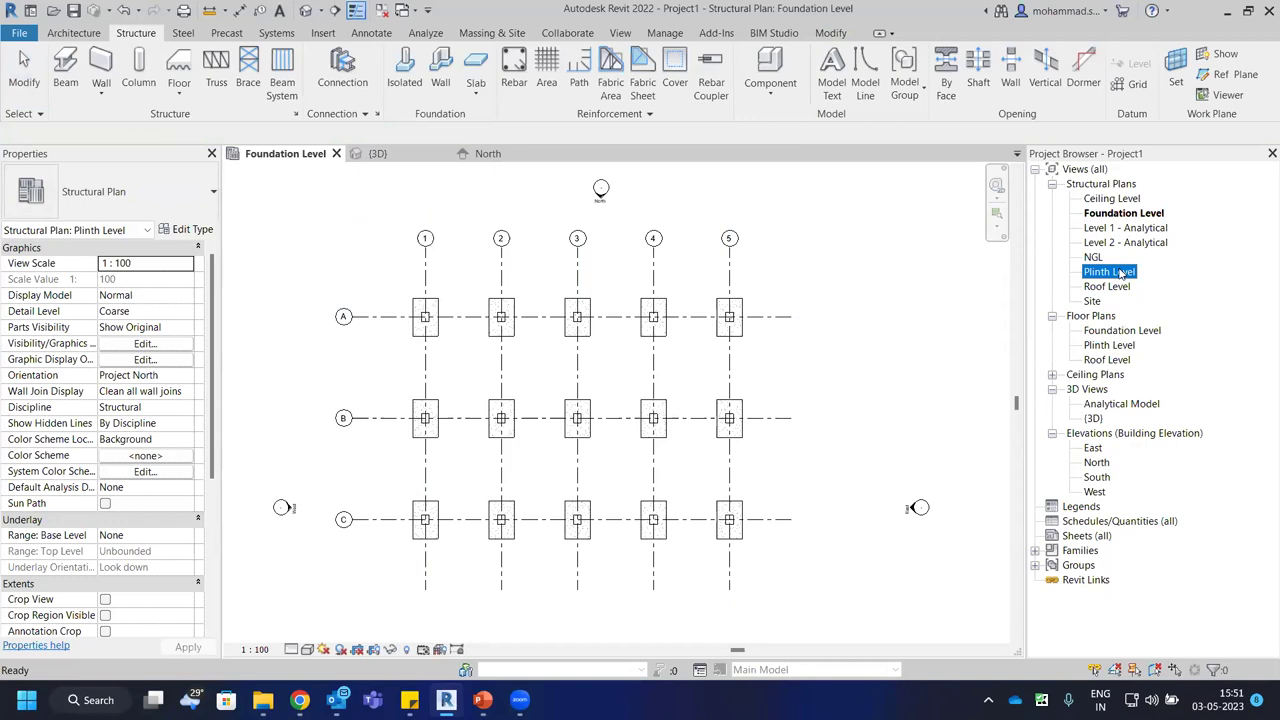
double_click(1120, 273)
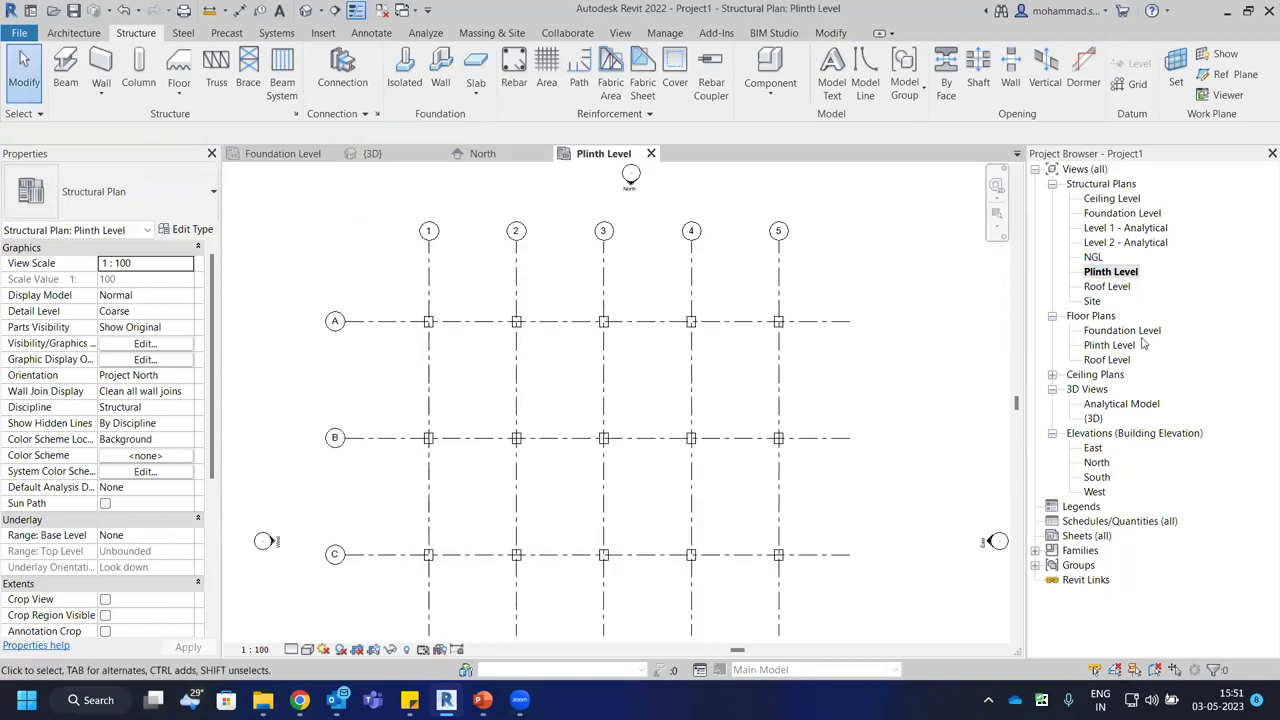
left_click(381, 10)
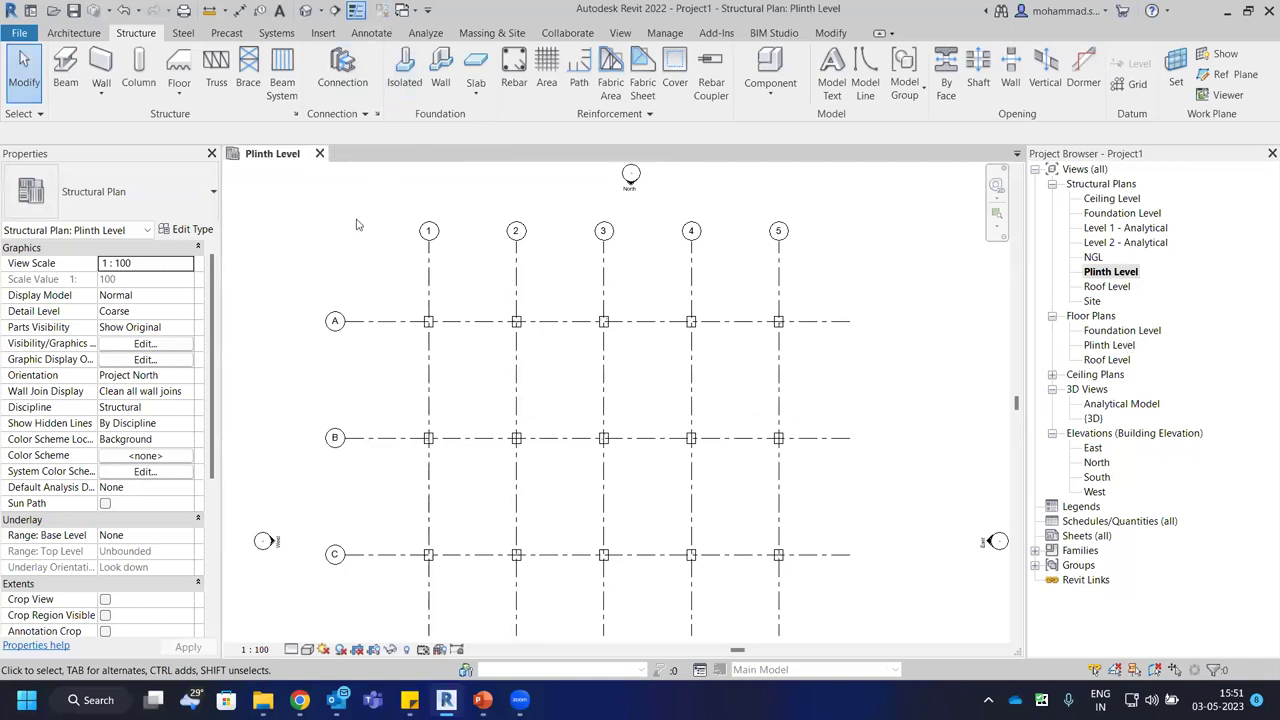
Open the default 3D view and tile it beside the recentred Plinth Level plan.
scroll(356, 224, "down", 2)
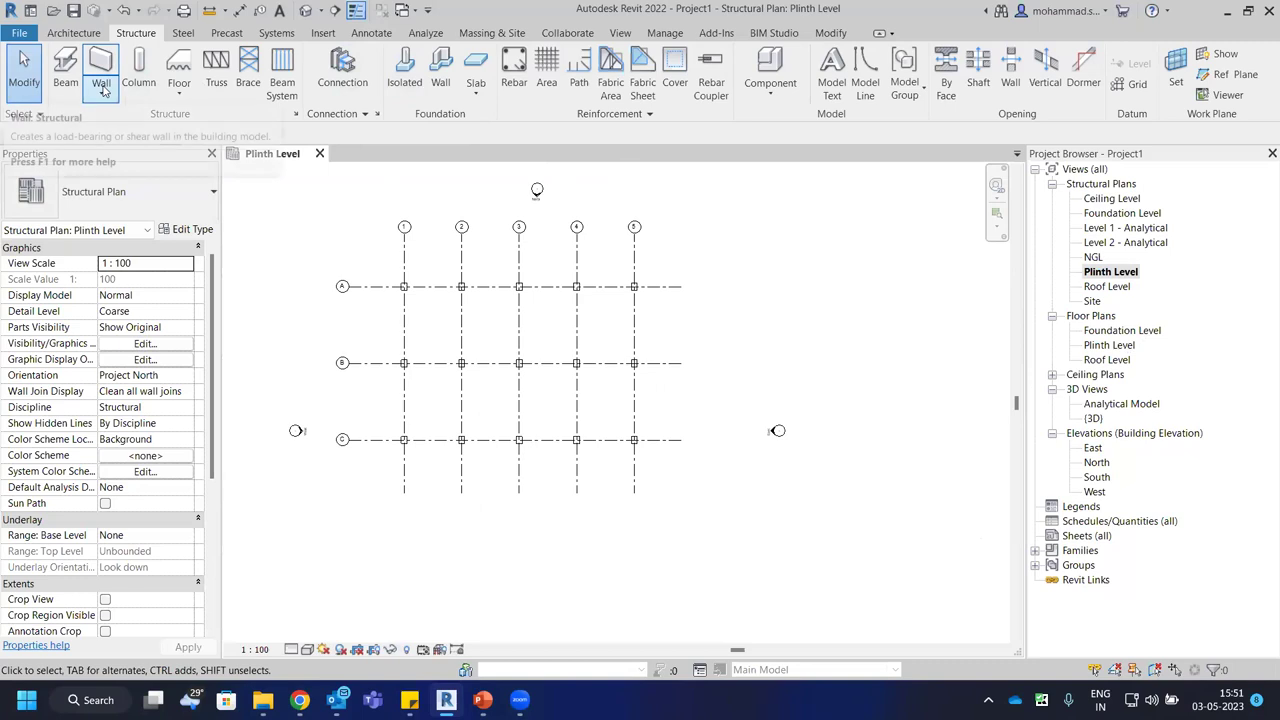
left_click(305, 10)
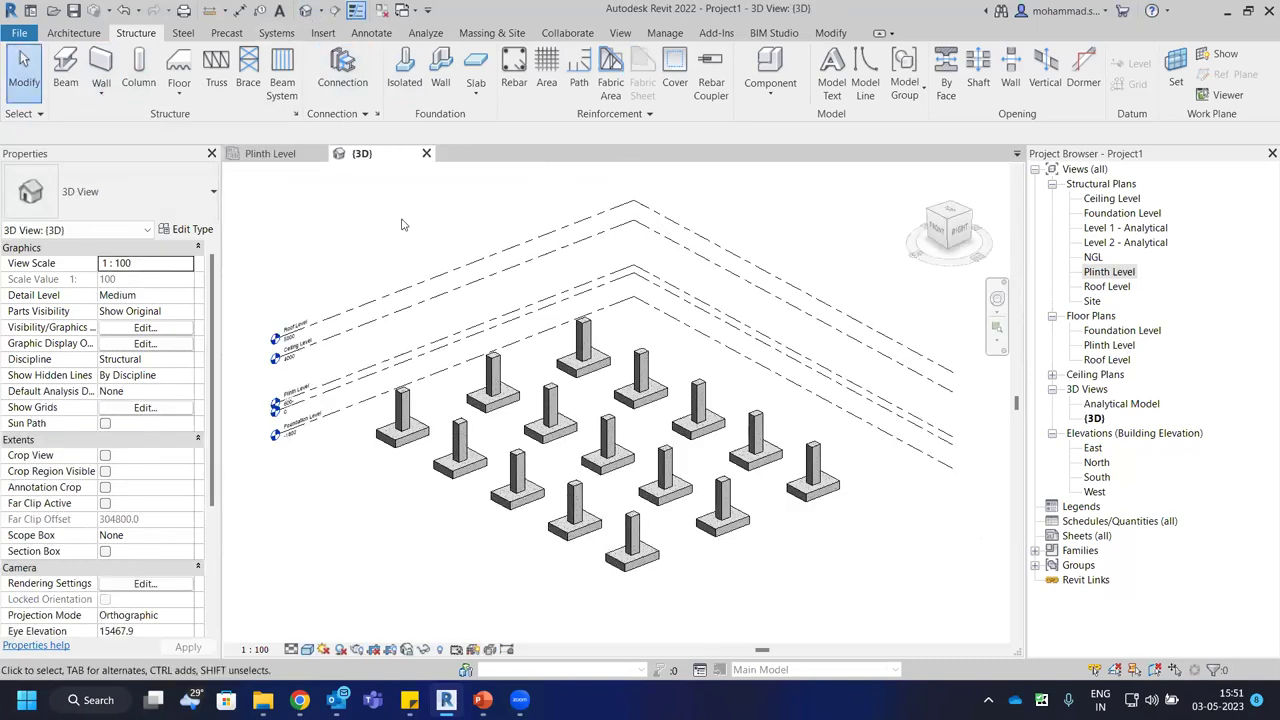
key("w")
key("t")
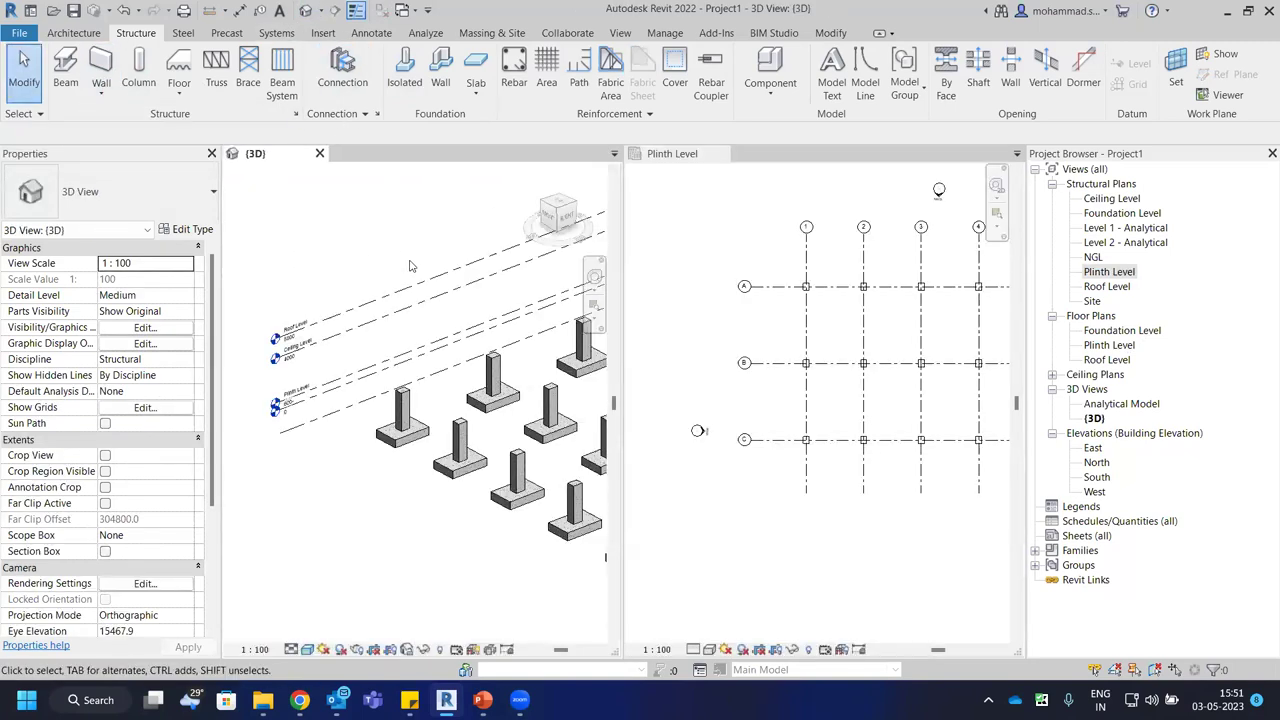
scroll(413, 251, "down", 4)
middle_click_drag(787, 247, 691, 275)
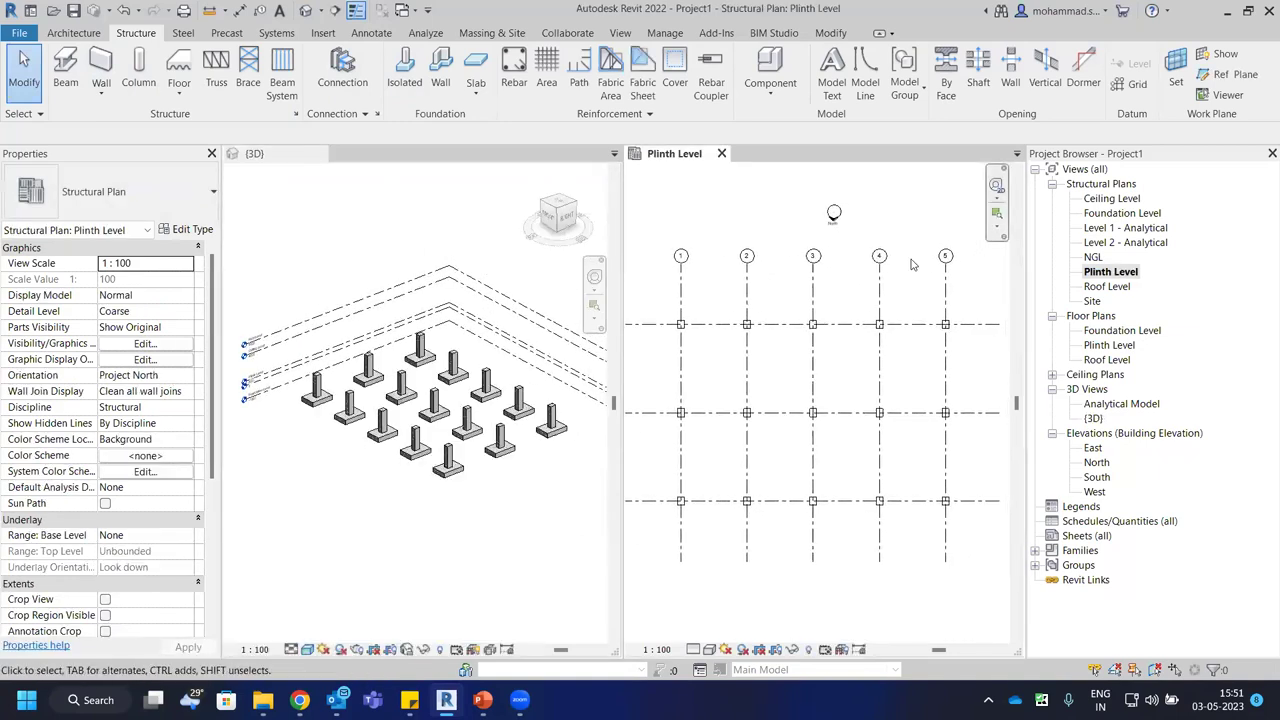
left_click(139, 75)
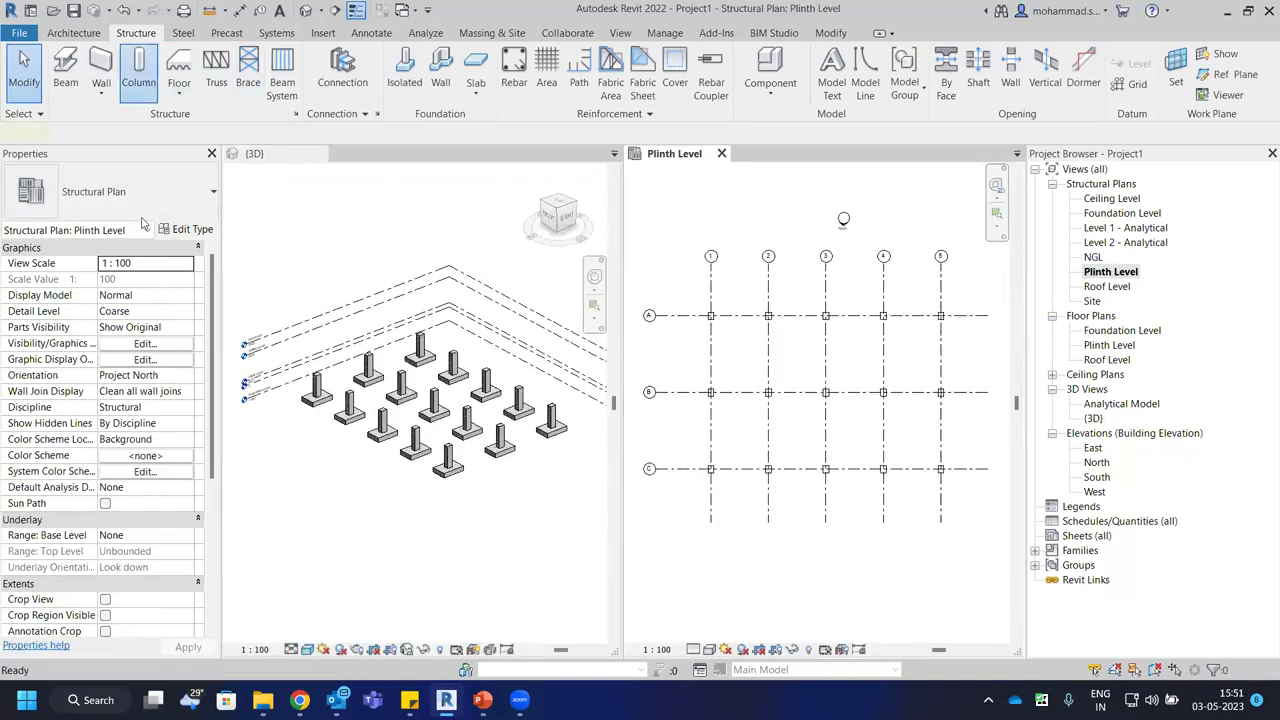
left_click(147, 205)
left_click(147, 205)
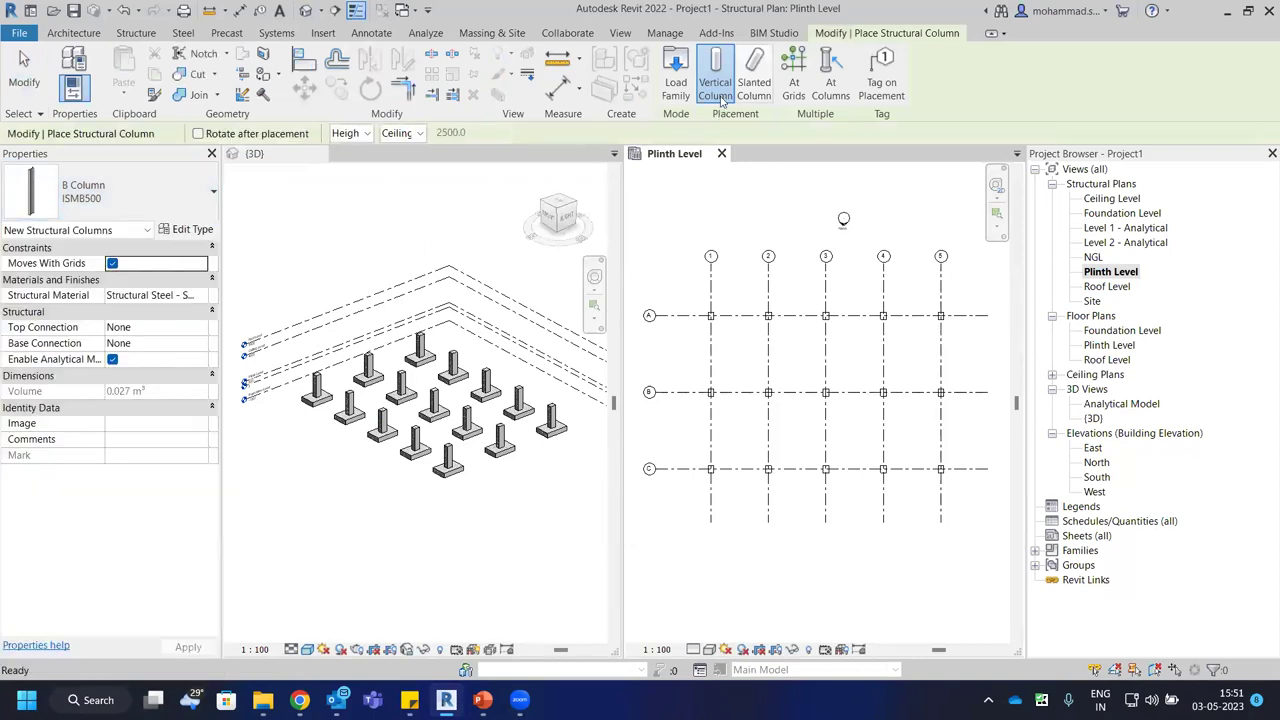
left_click(686, 150)
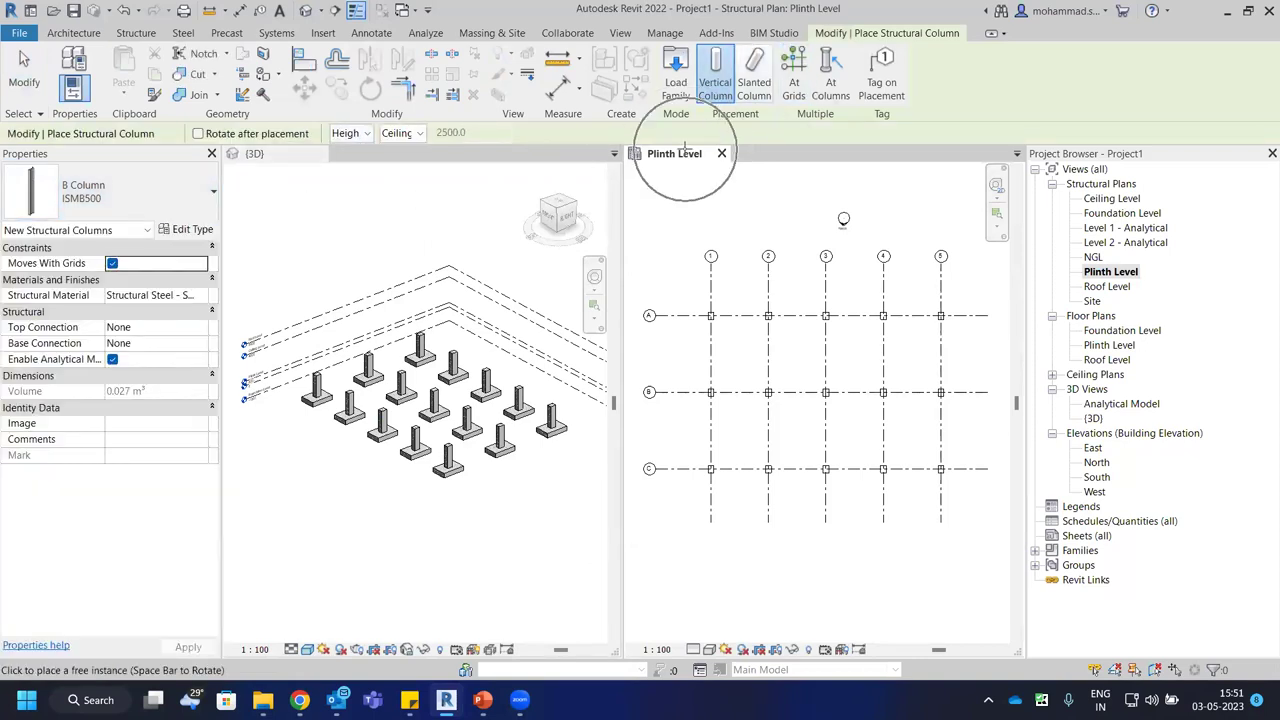
left_click(400, 135)
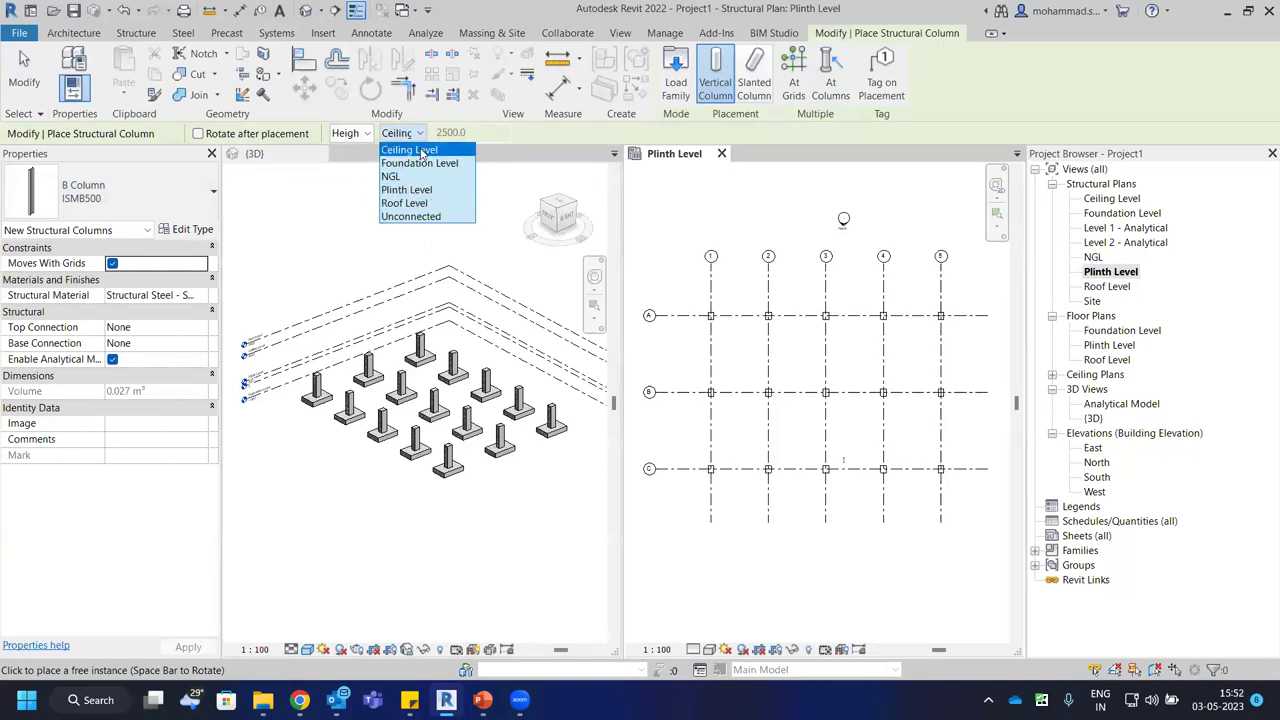
left_click(422, 151)
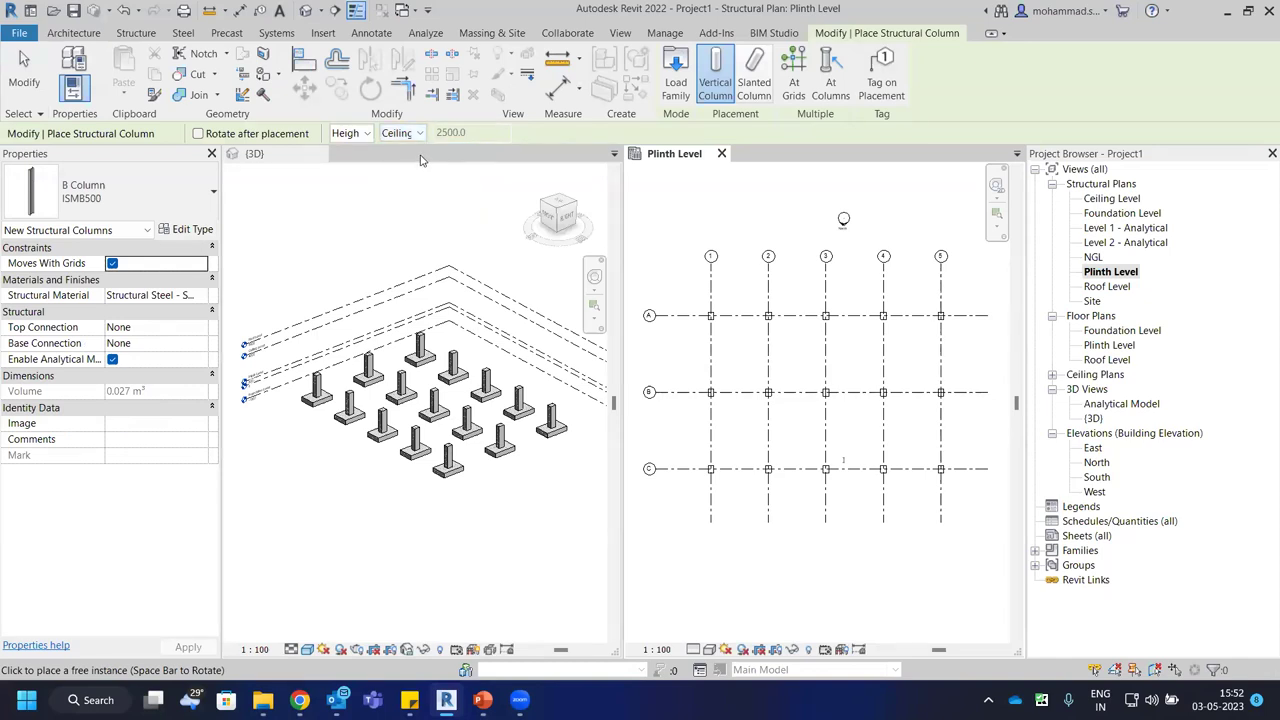
left_click(794, 85)
left_click_drag(966, 282, 858, 392)
key("Escape")
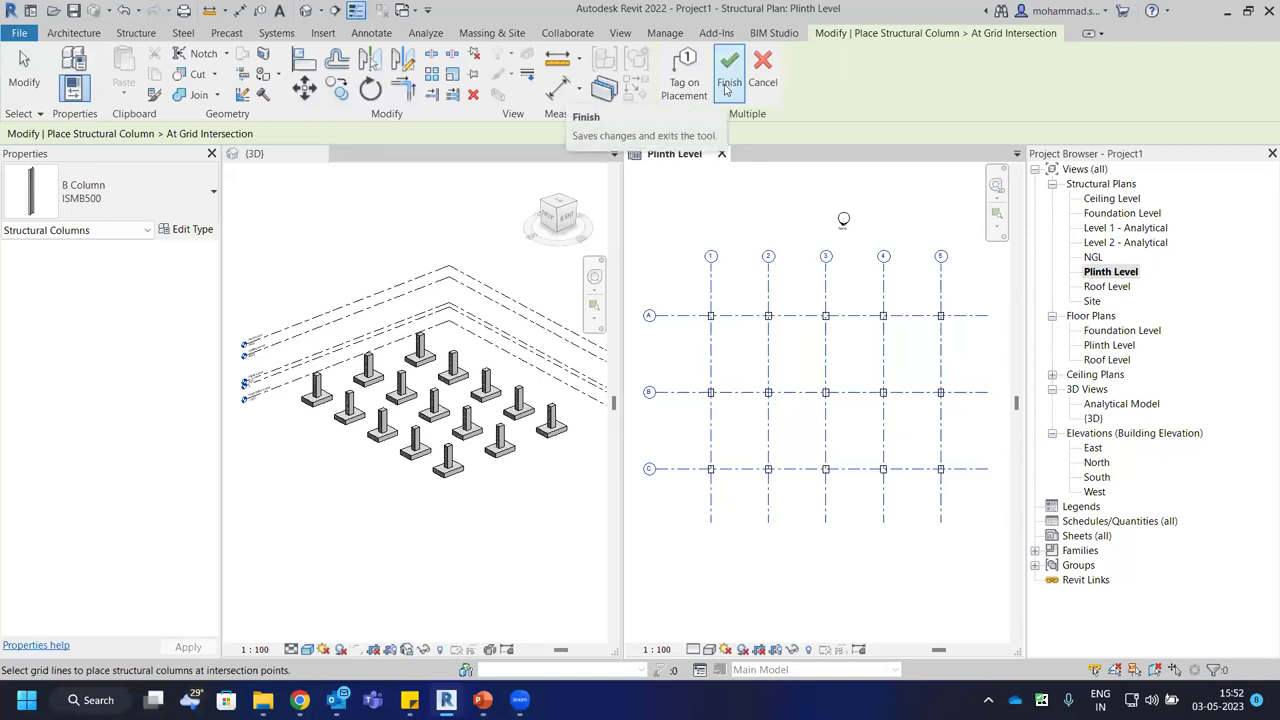
left_click(727, 88)
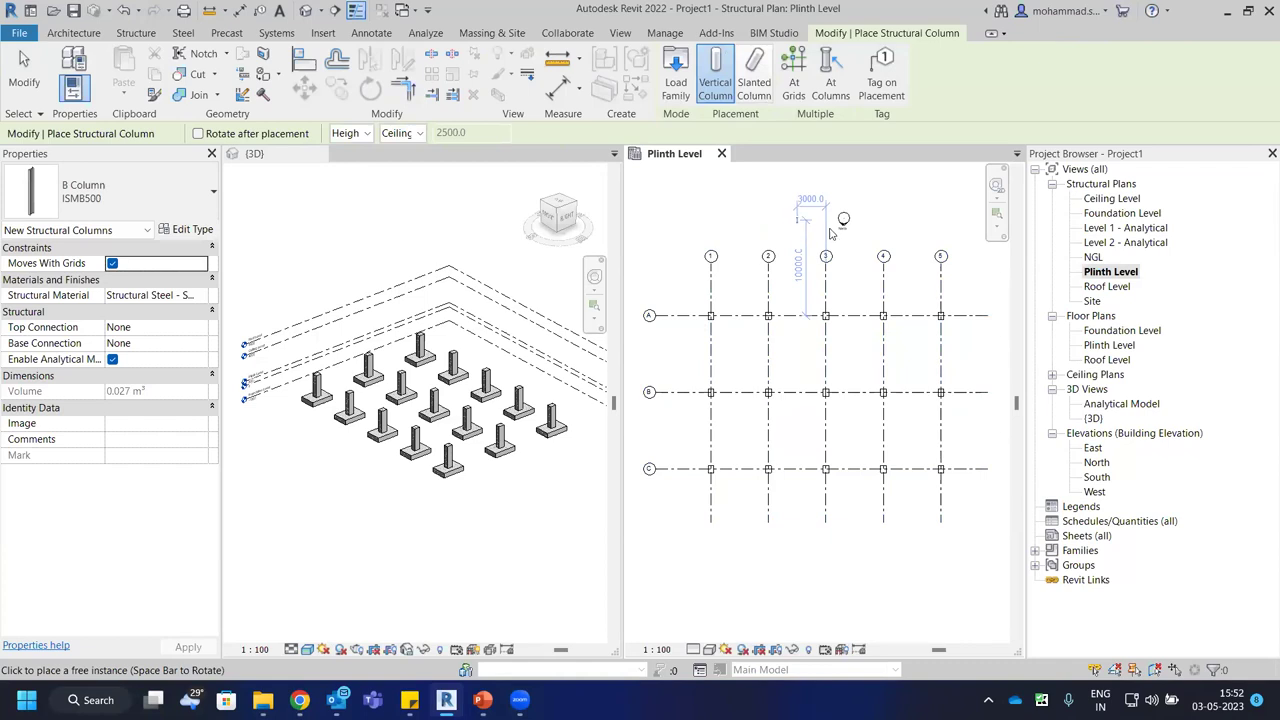
key("Escape")
key("Escape")
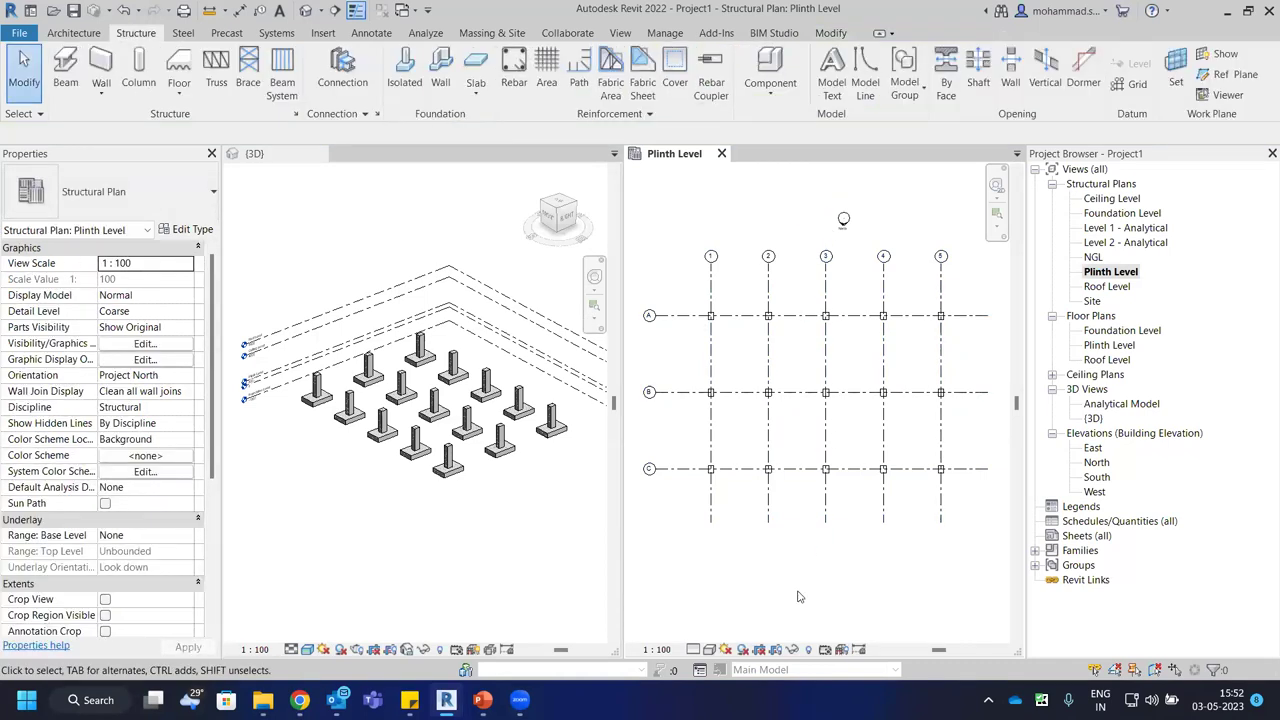
Check Plinth Level visibility settings, then temporarily hide and restore a concrete pedestal in 3D.
key("v")
key("g")
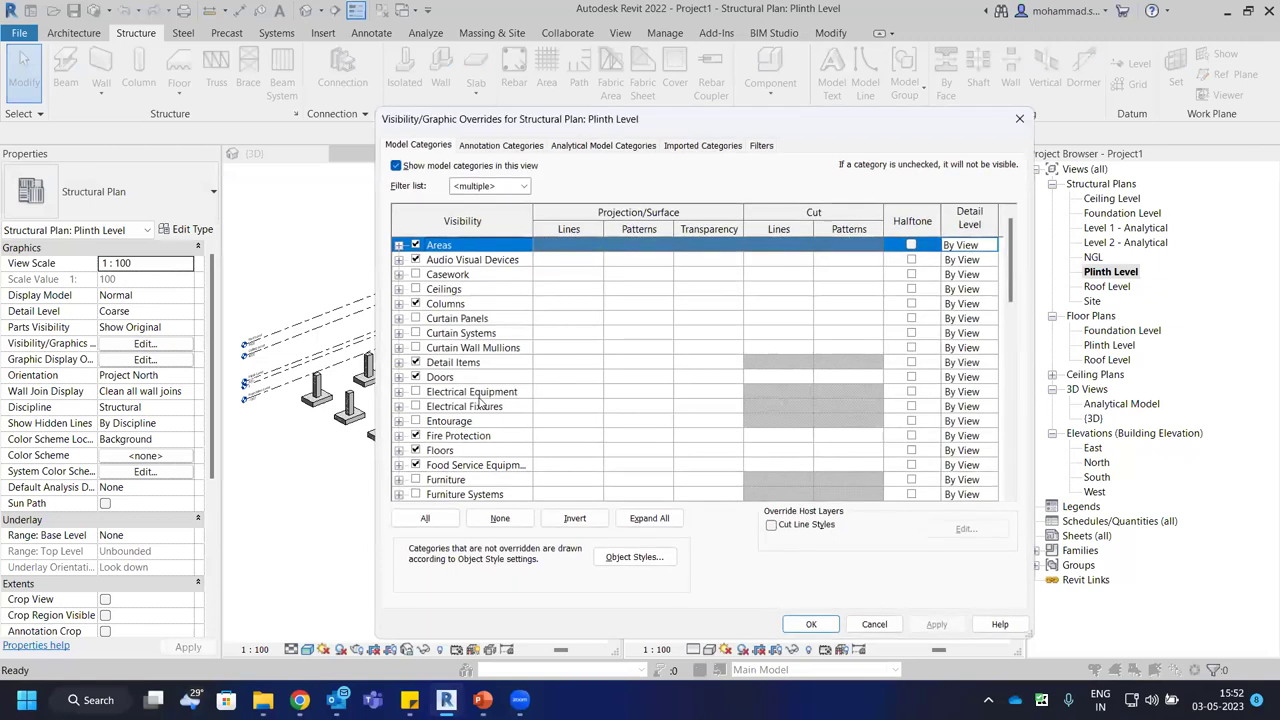
scroll(480, 401, "down", 2)
key("Escape")
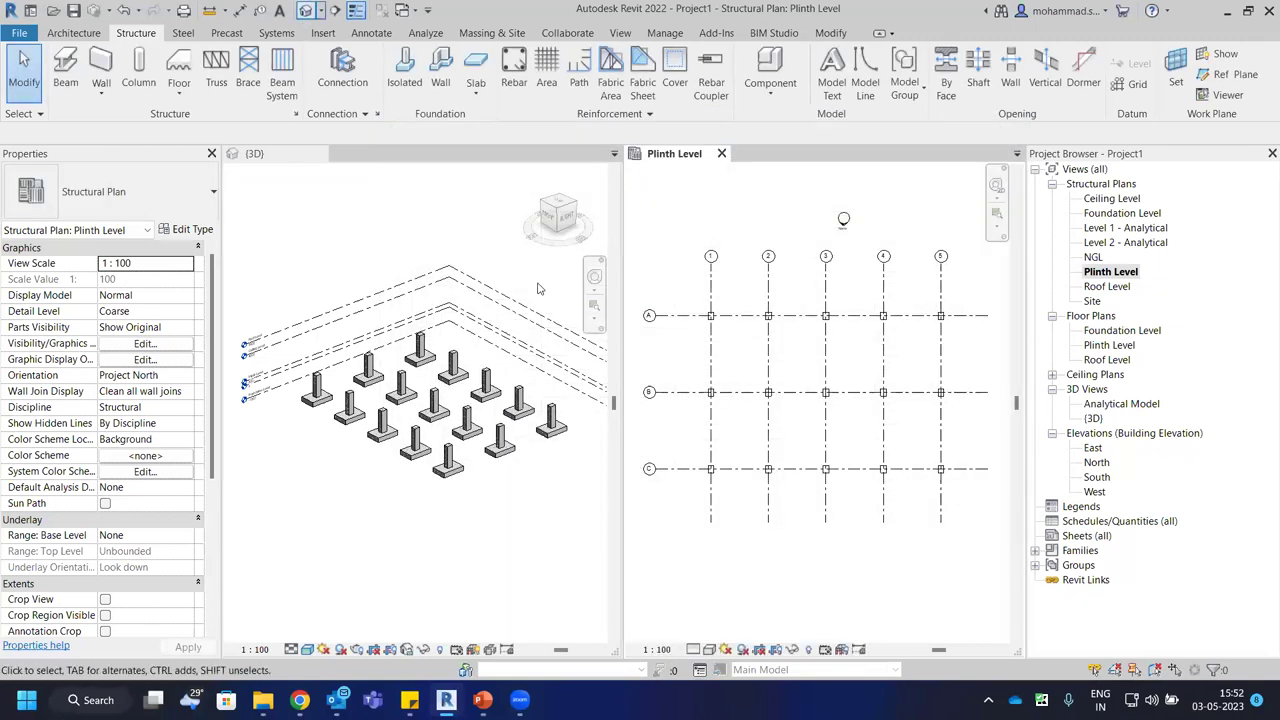
left_click(368, 400)
scroll(463, 311, "up", 4)
scroll(376, 399, "down", 5)
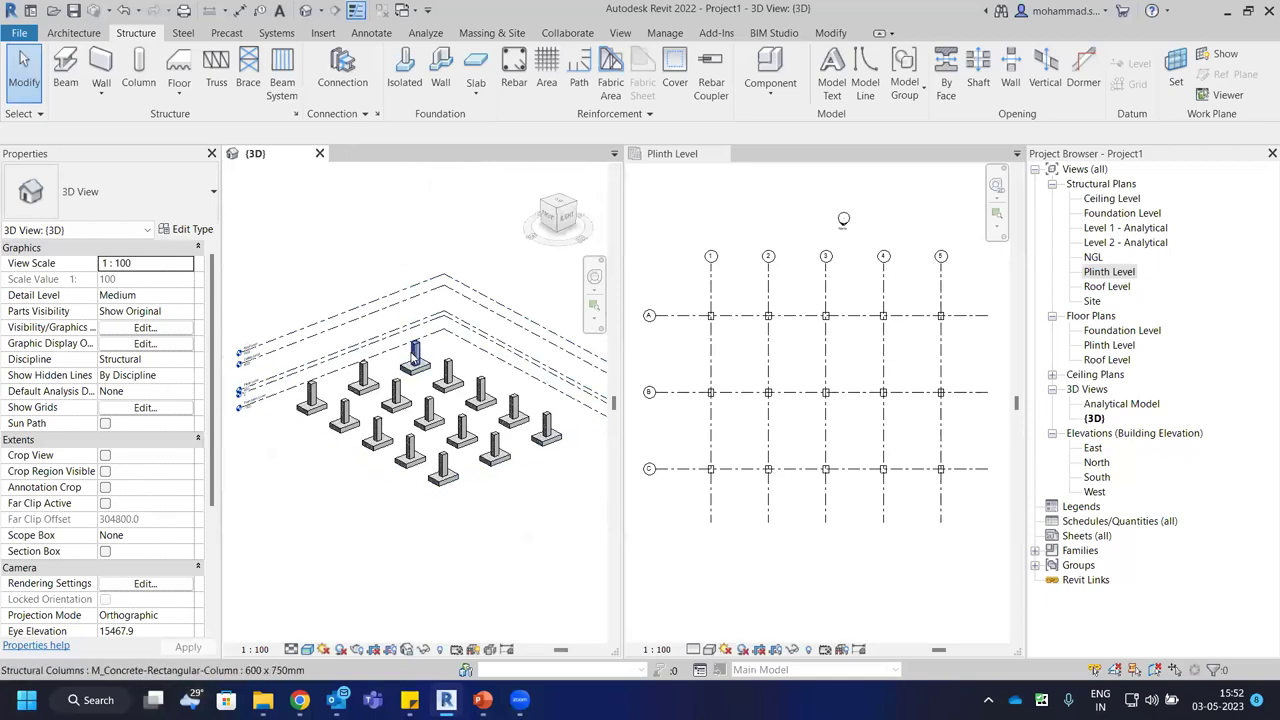
left_click(416, 355)
scroll(435, 347, "up", 4)
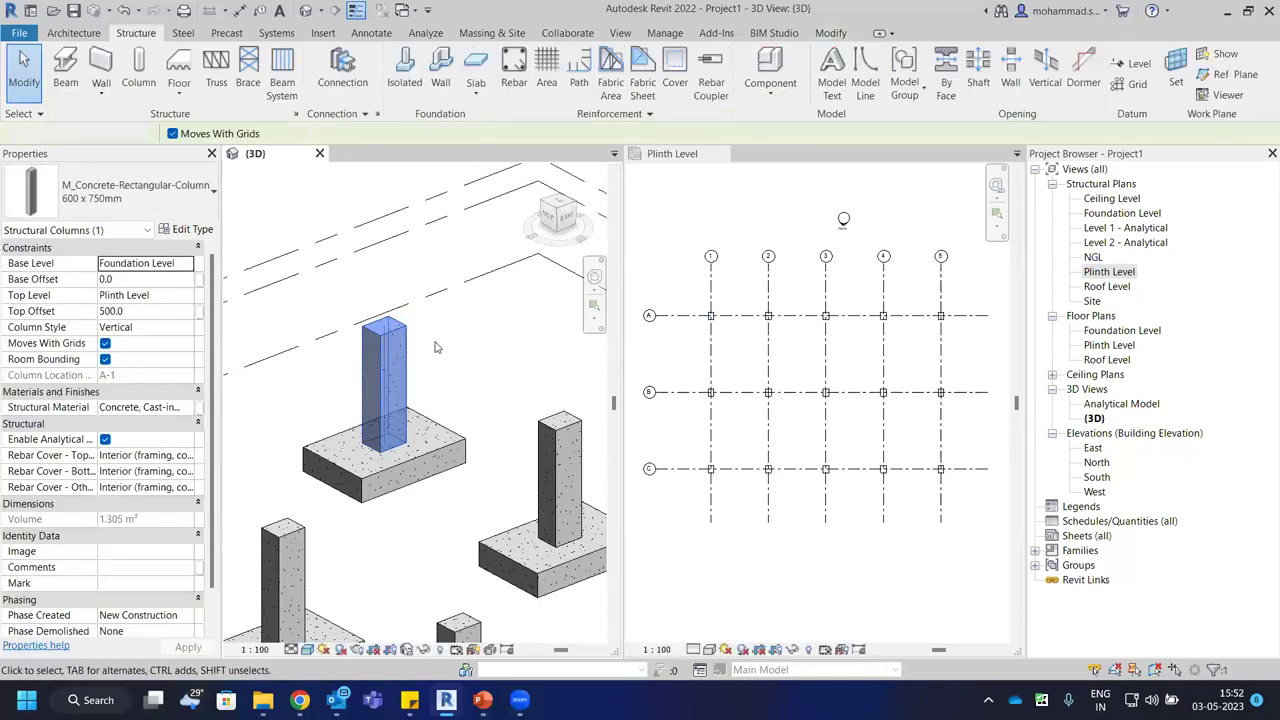
key("h")
key("h")
key("h")
key("r")
scroll(438, 340, "down", 5)
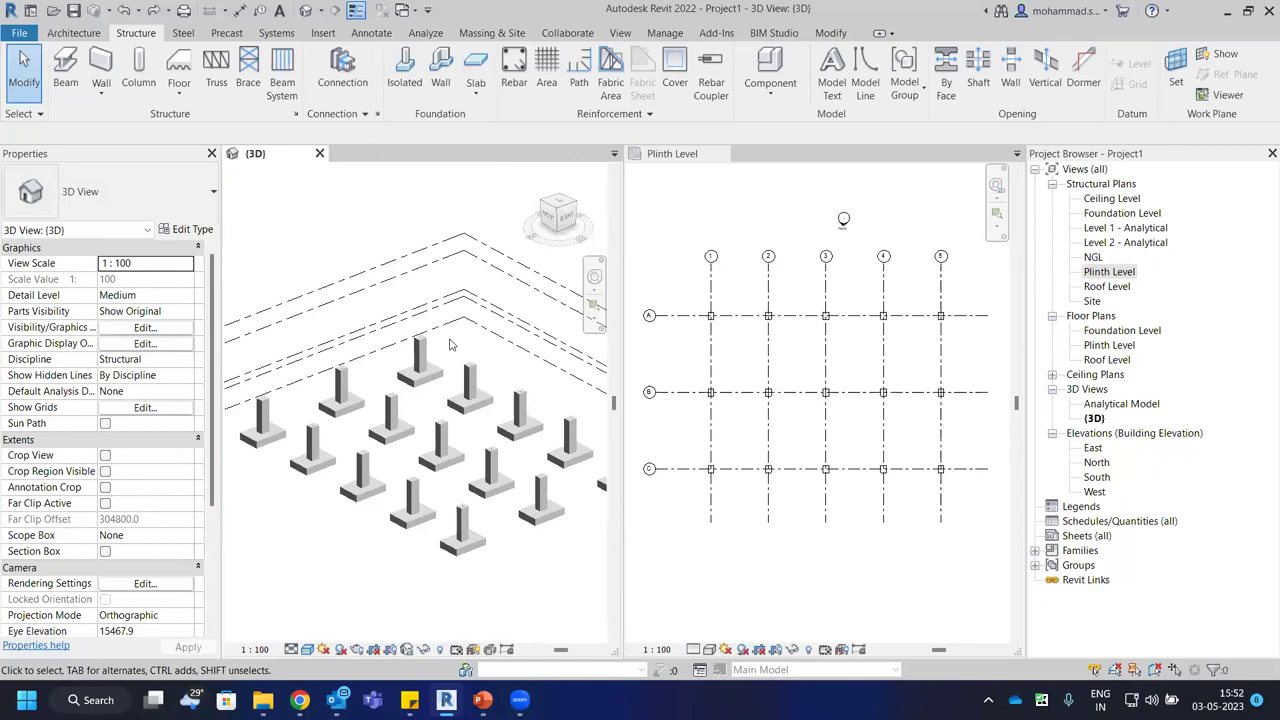
Open the Ceiling Level plan and try placing columns At Grids, then cancel.
left_click(788, 220)
scroll(844, 218, "down", 2)
double_click(1118, 199)
scroll(764, 227, "up", 2)
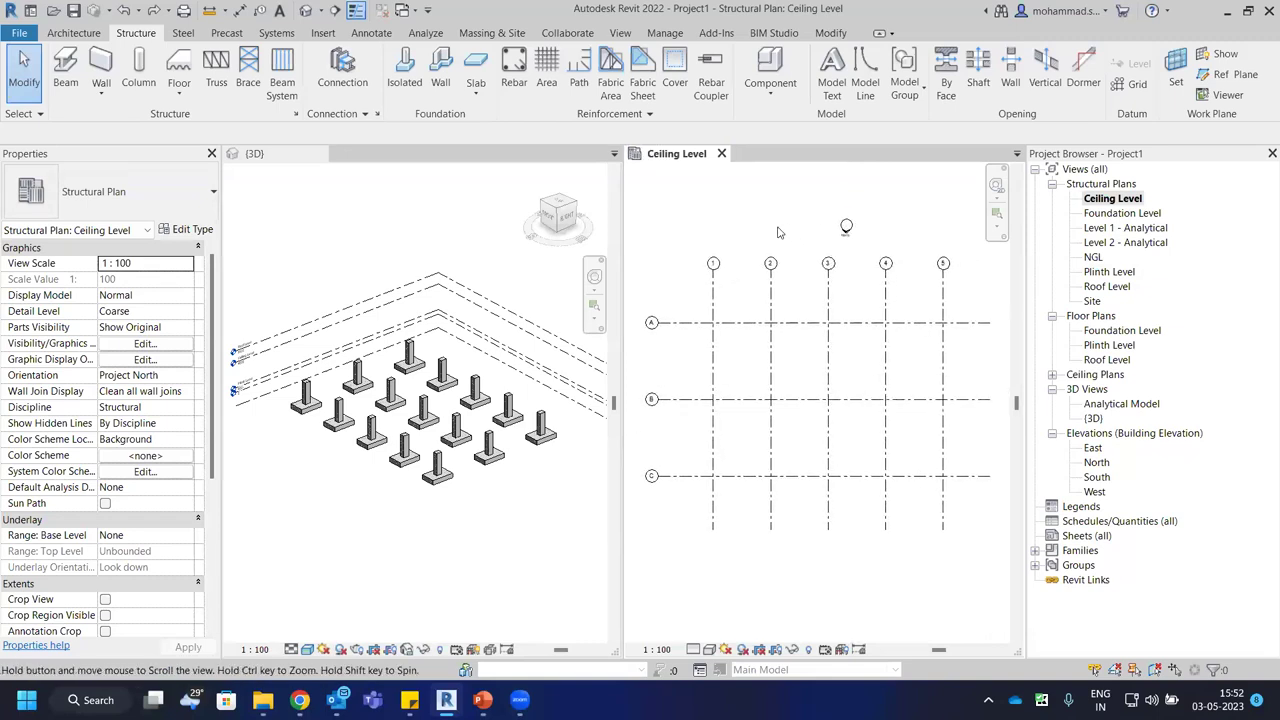
left_click(142, 80)
left_click(140, 192)
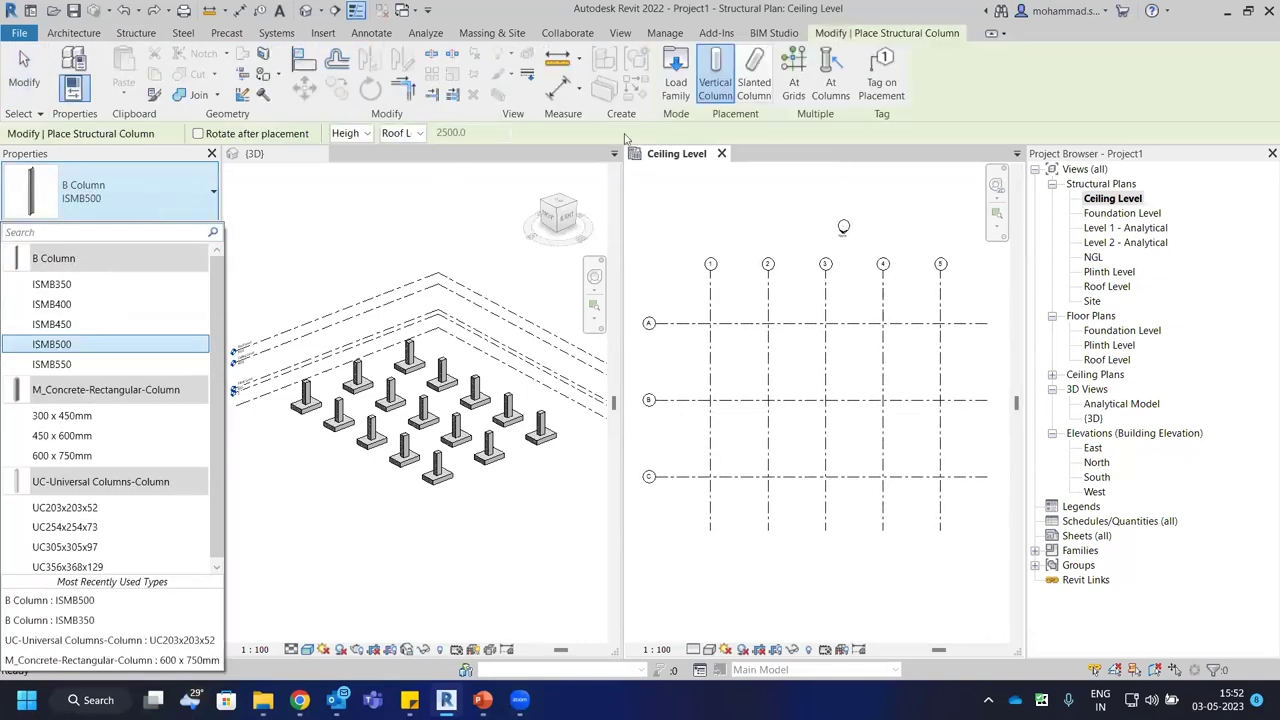
left_click(793, 75)
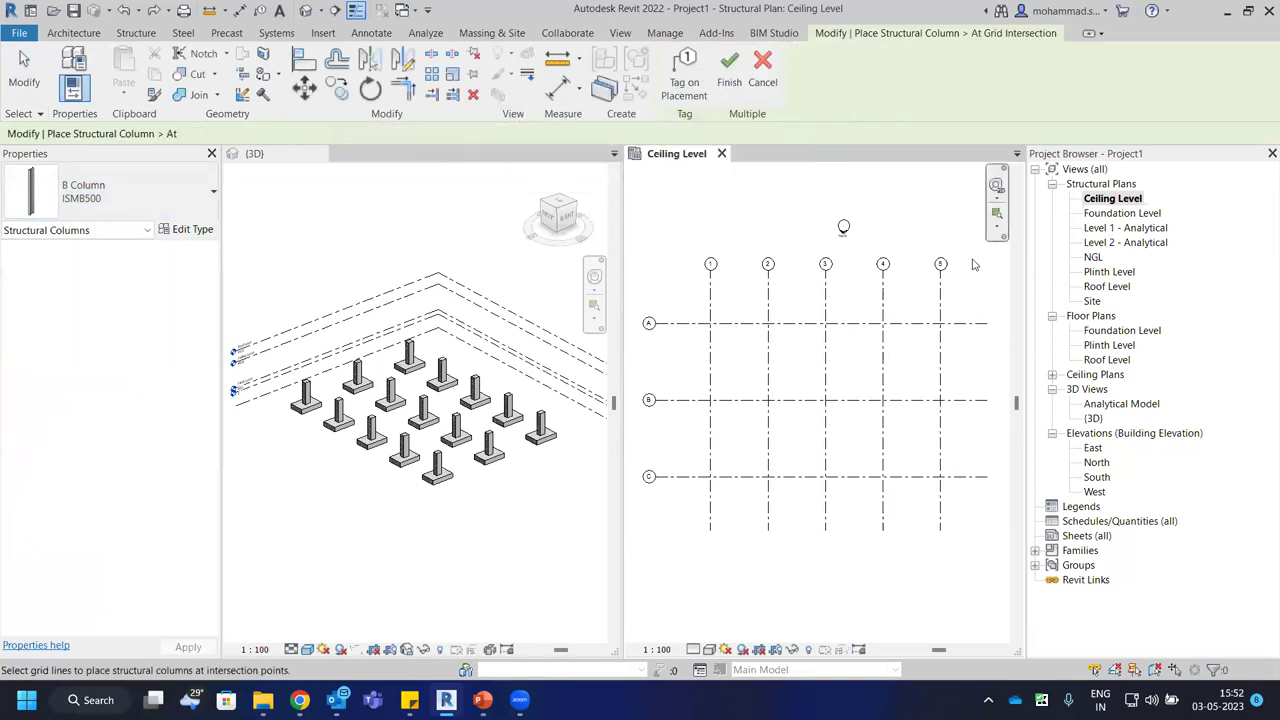
left_click_drag(958, 275, 660, 530)
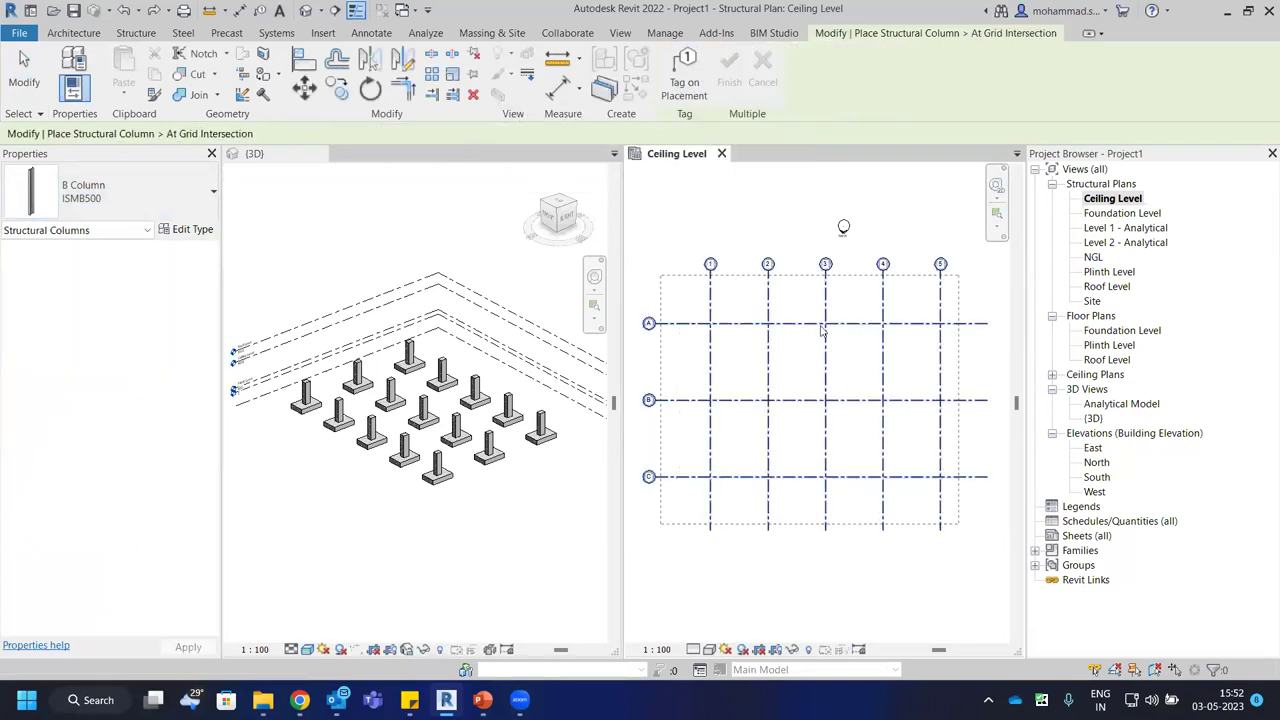
key("Escape")
key("Escape")
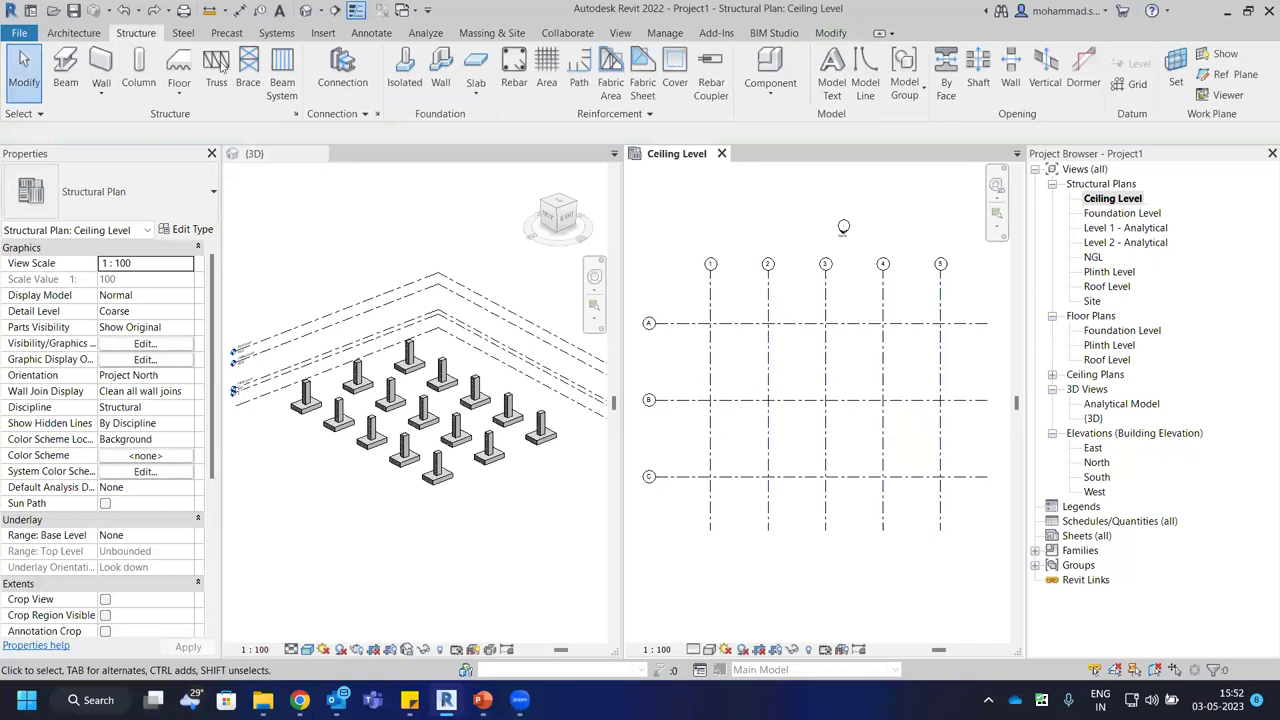
Set a new column to Depth down to Plinth Level and window-select all grids At Grids.
left_click(139, 70)
left_click(366, 133)
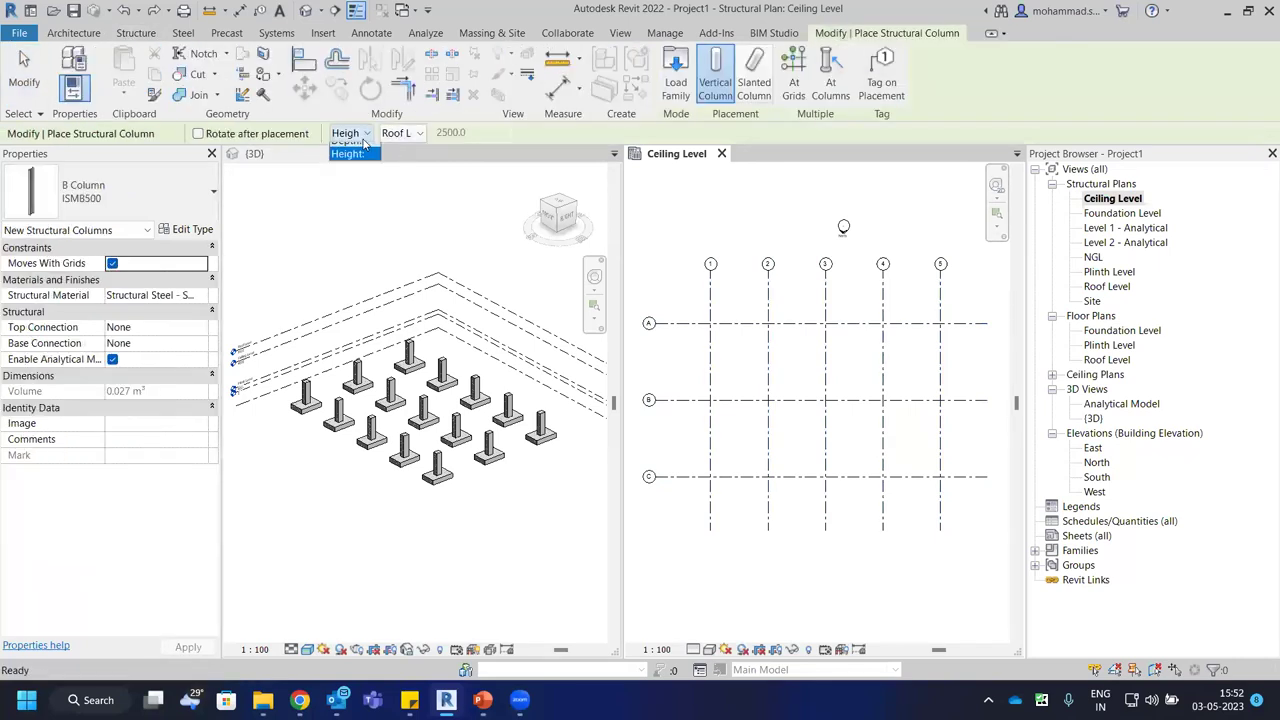
left_click(359, 151)
left_click(417, 135)
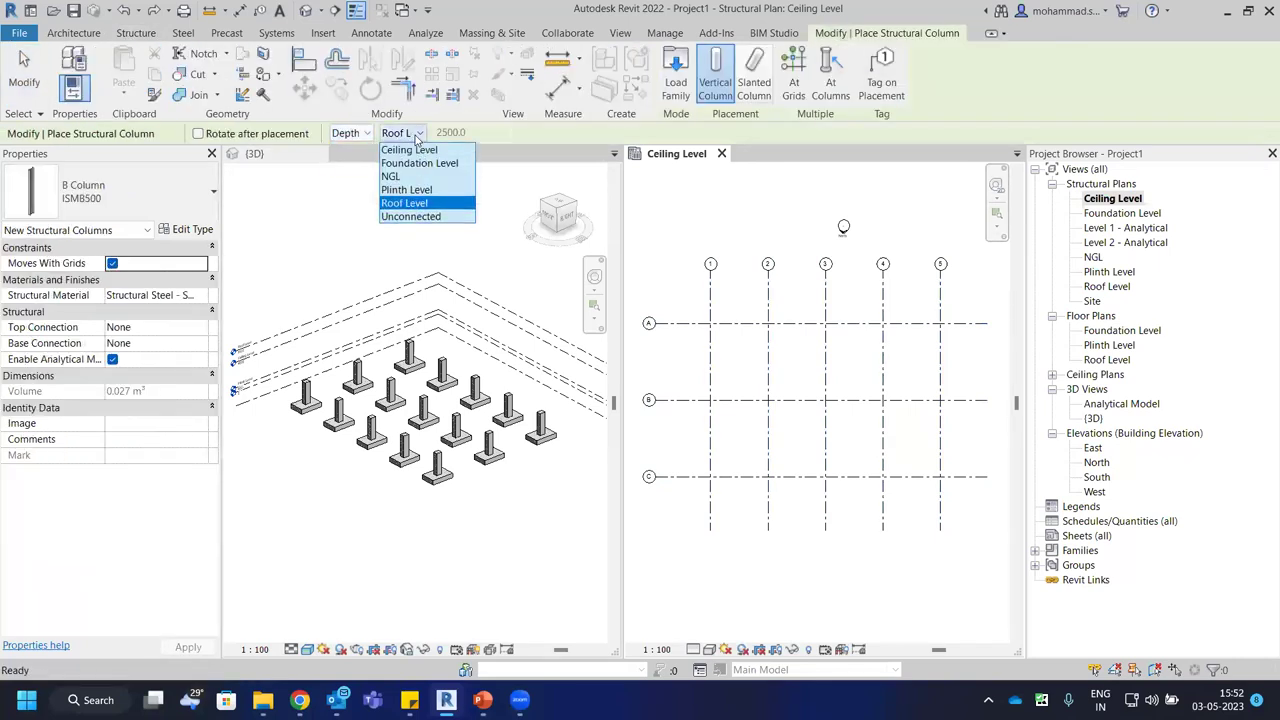
left_click(416, 196)
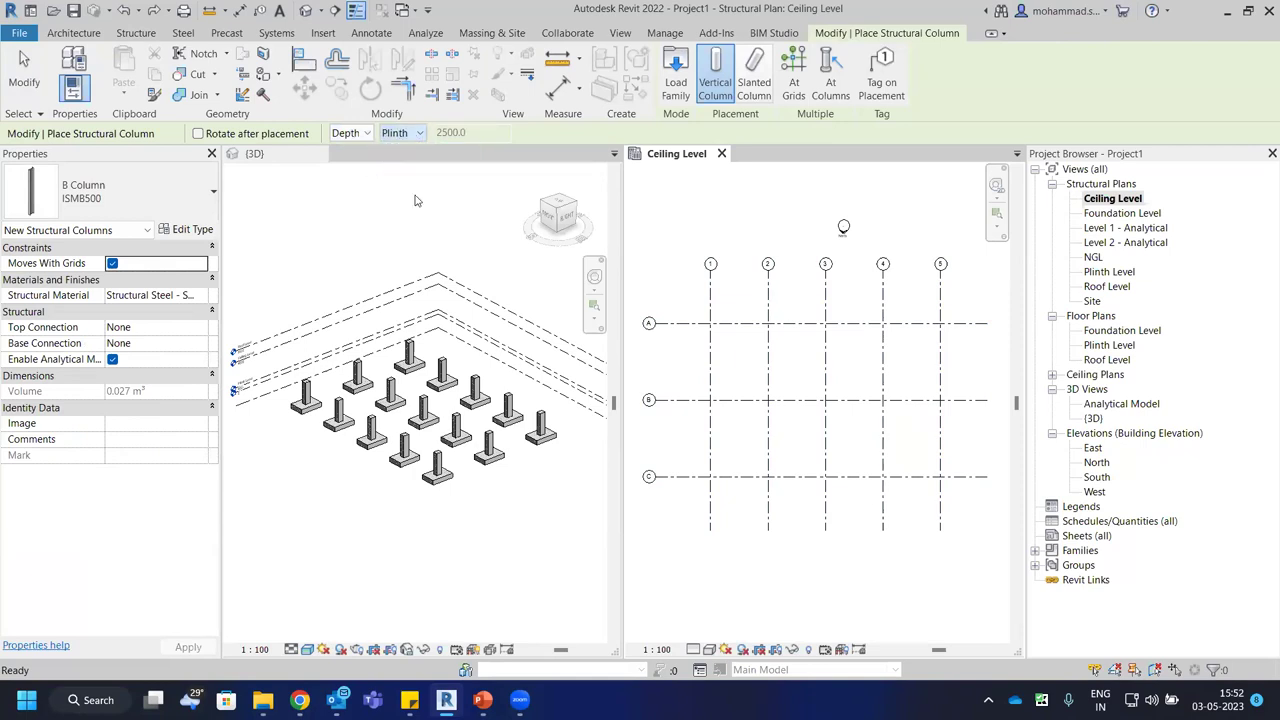
left_click(831, 80)
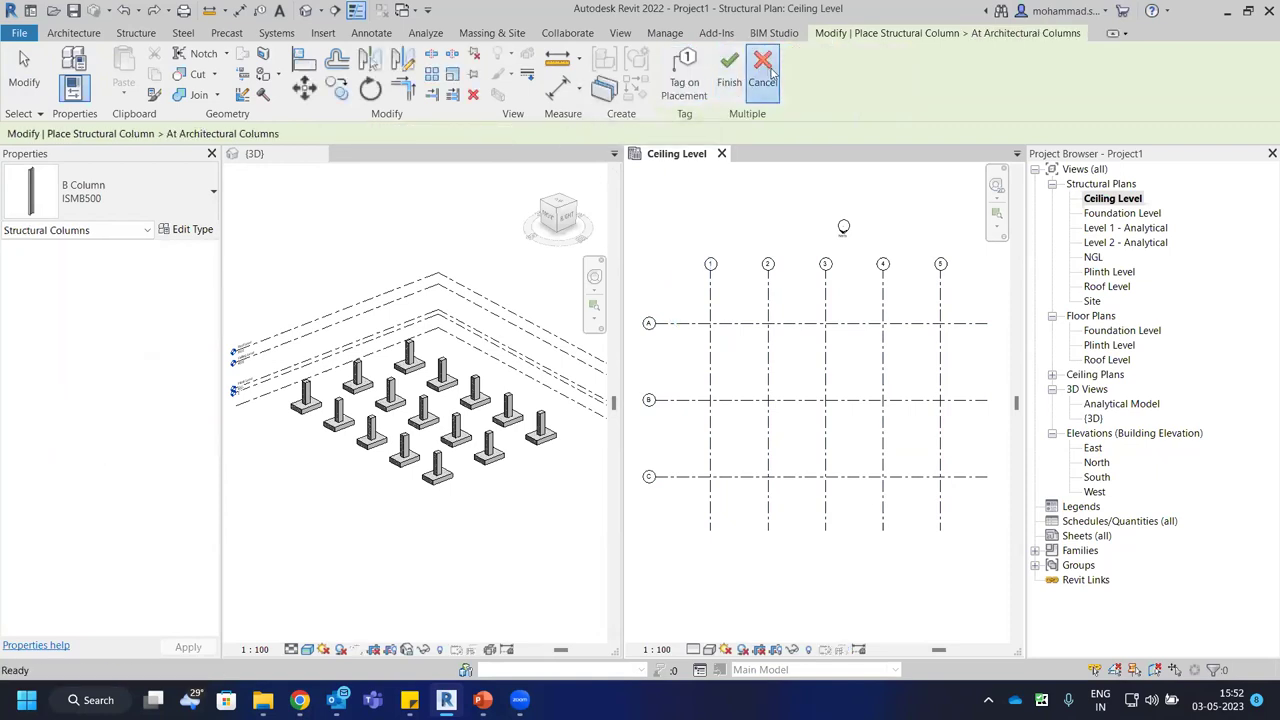
left_click(763, 72)
left_click(793, 75)
left_click_drag(985, 305, 663, 510)
scroll(723, 323, "up", 1)
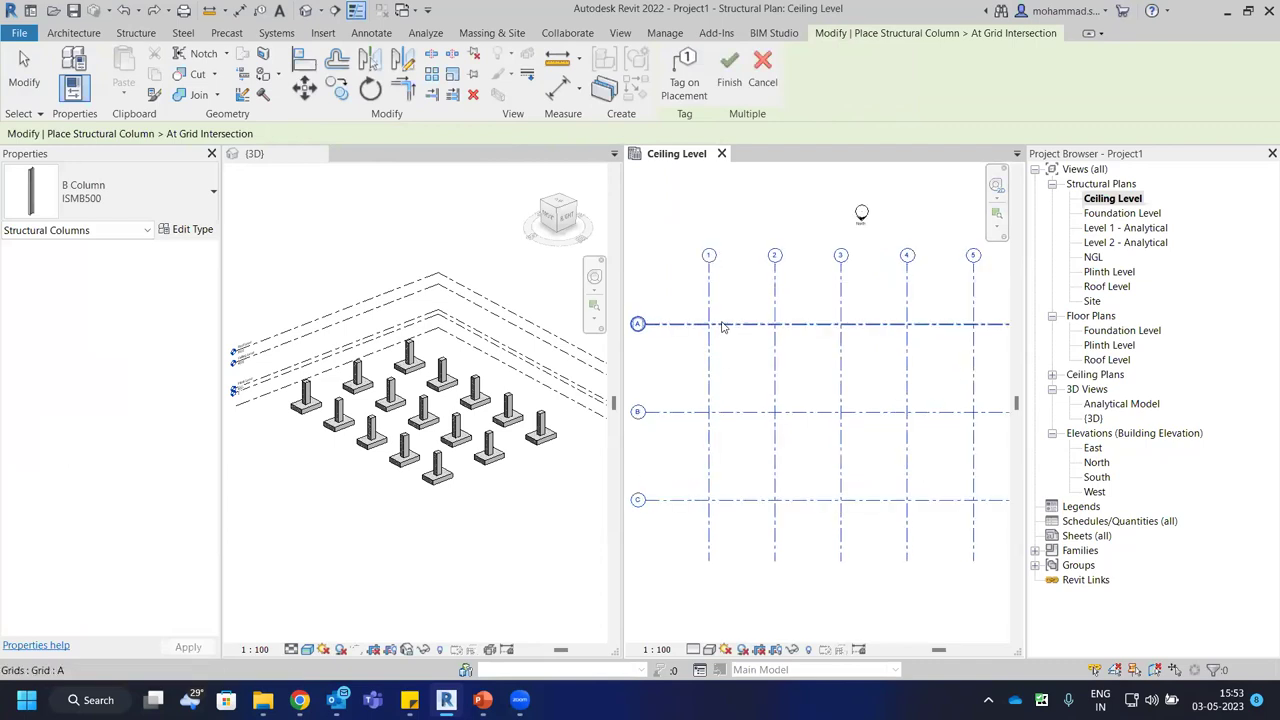
Set the plan to Medium detail, then reselect the grids and finish the At Grids placement.
left_click(694, 650)
left_click(700, 614)
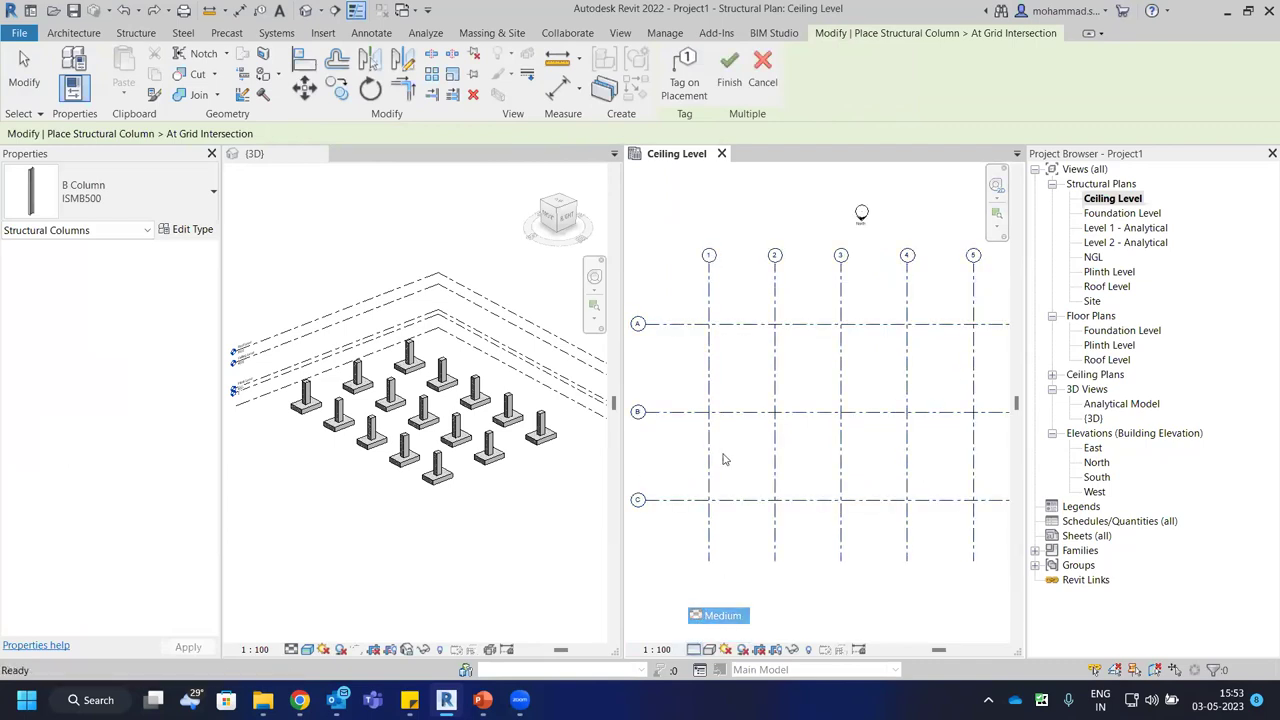
scroll(720, 330, "up", 4)
scroll(728, 320, "down", 5)
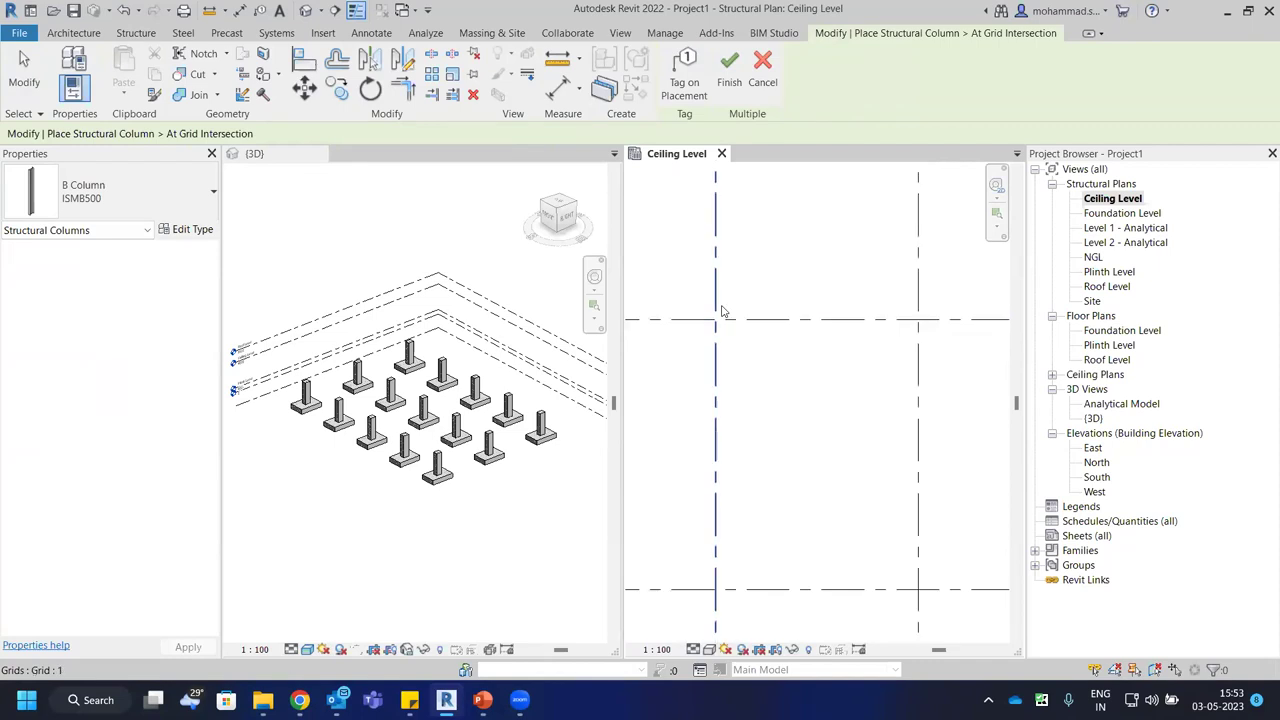
left_click(729, 84)
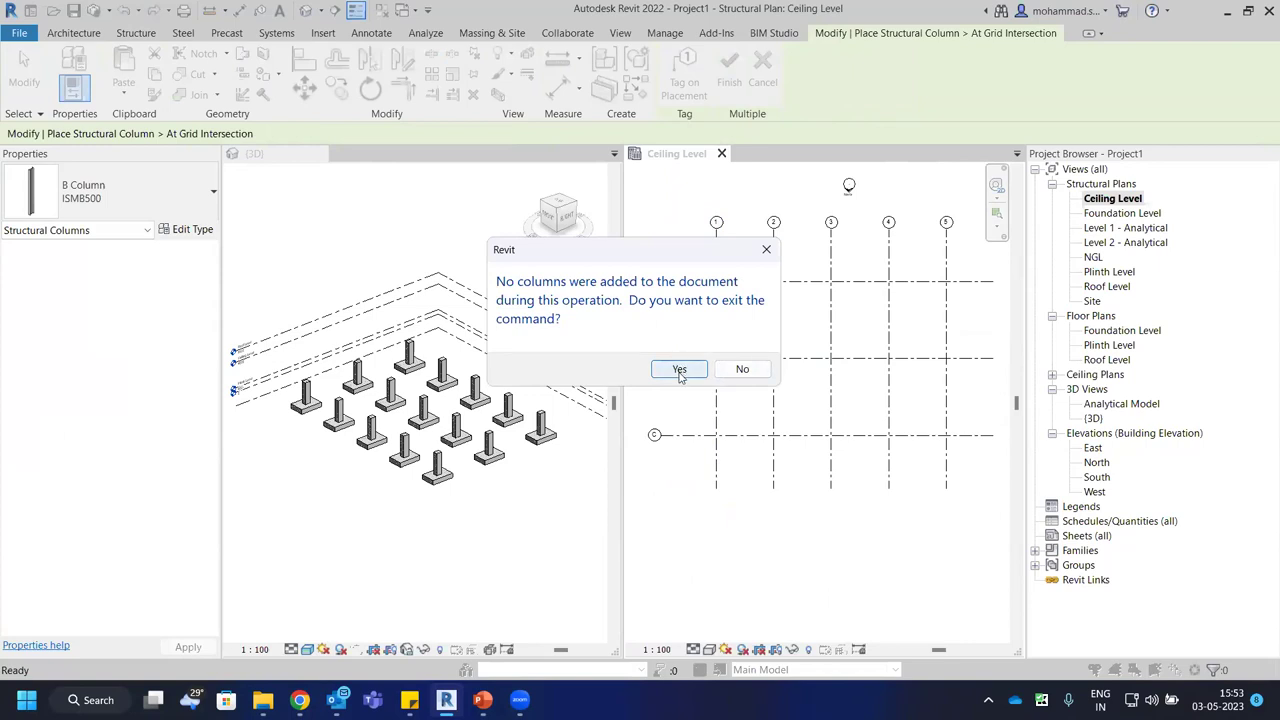
left_click(731, 374)
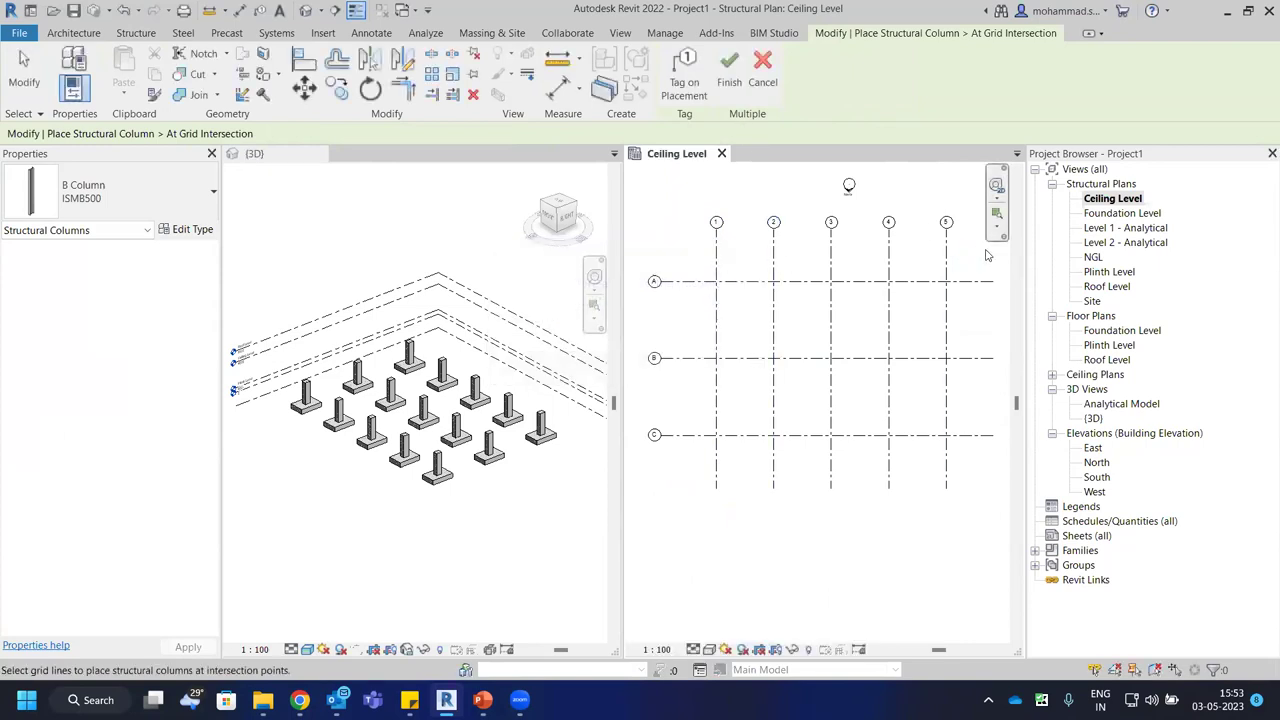
left_click_drag(700, 466, 688, 470)
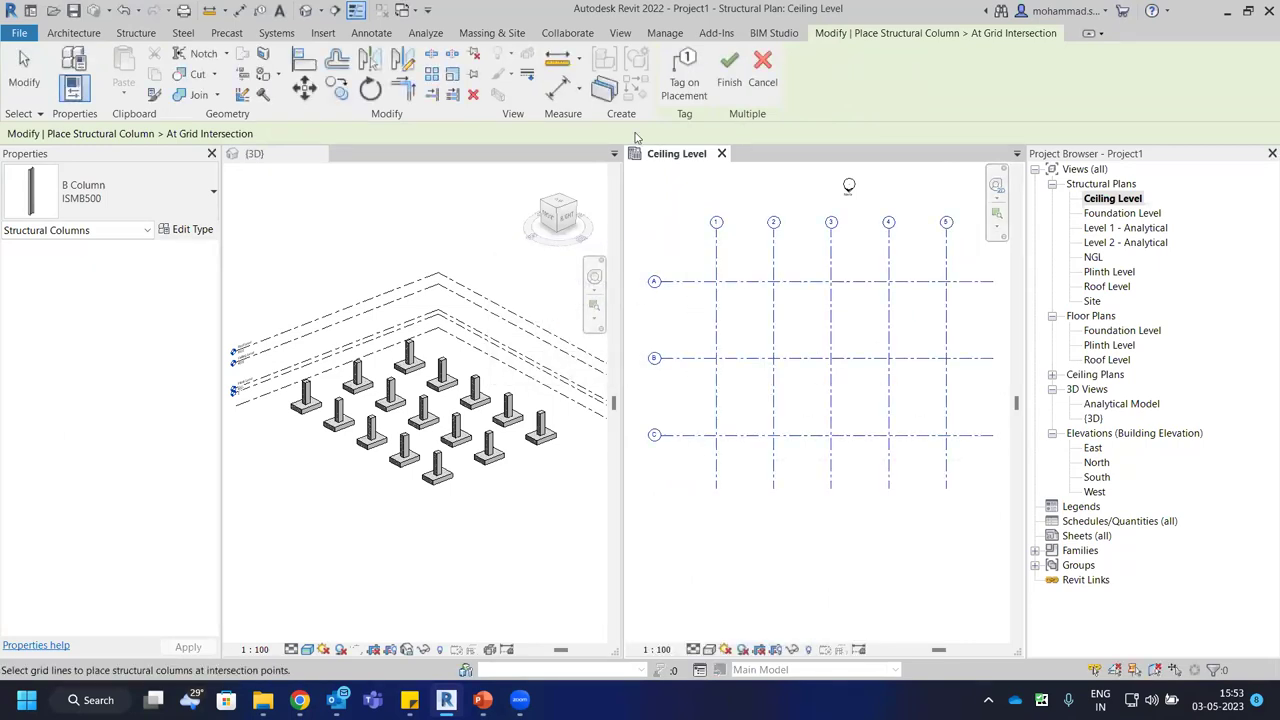
left_click(729, 84)
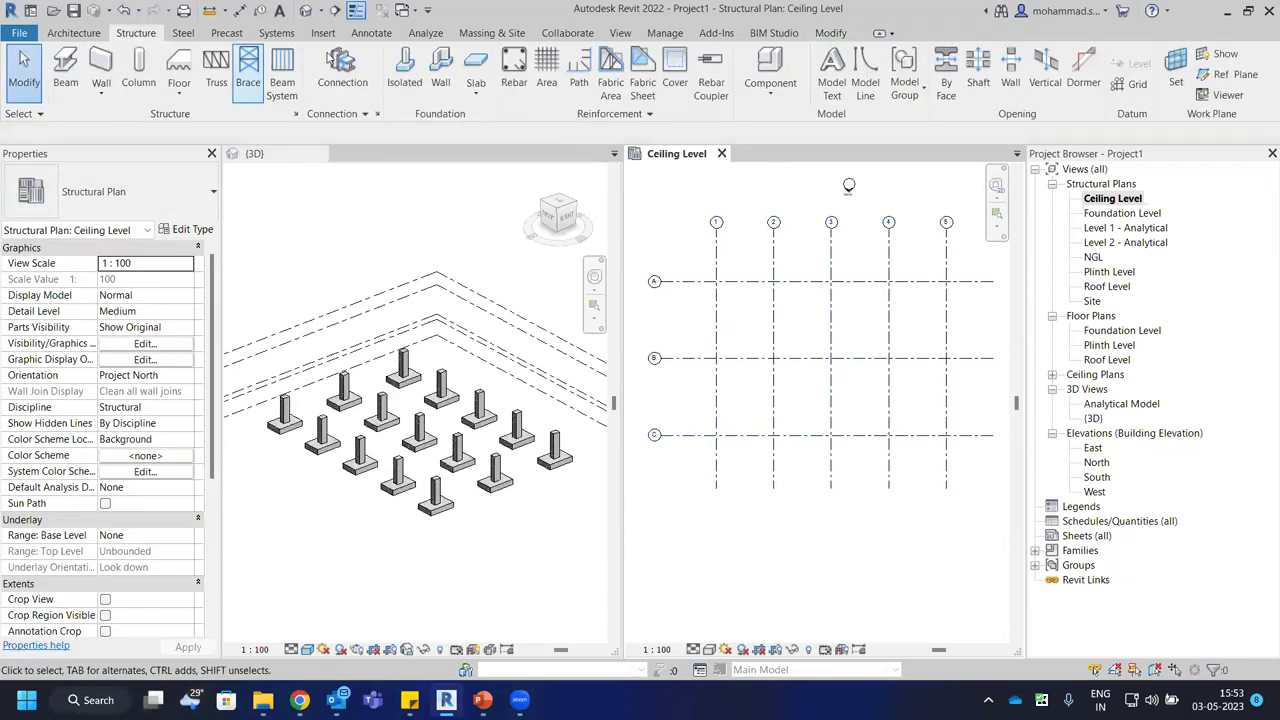
Place an ISMB500 steel column at grid intersection A-1.
left_click(138, 70)
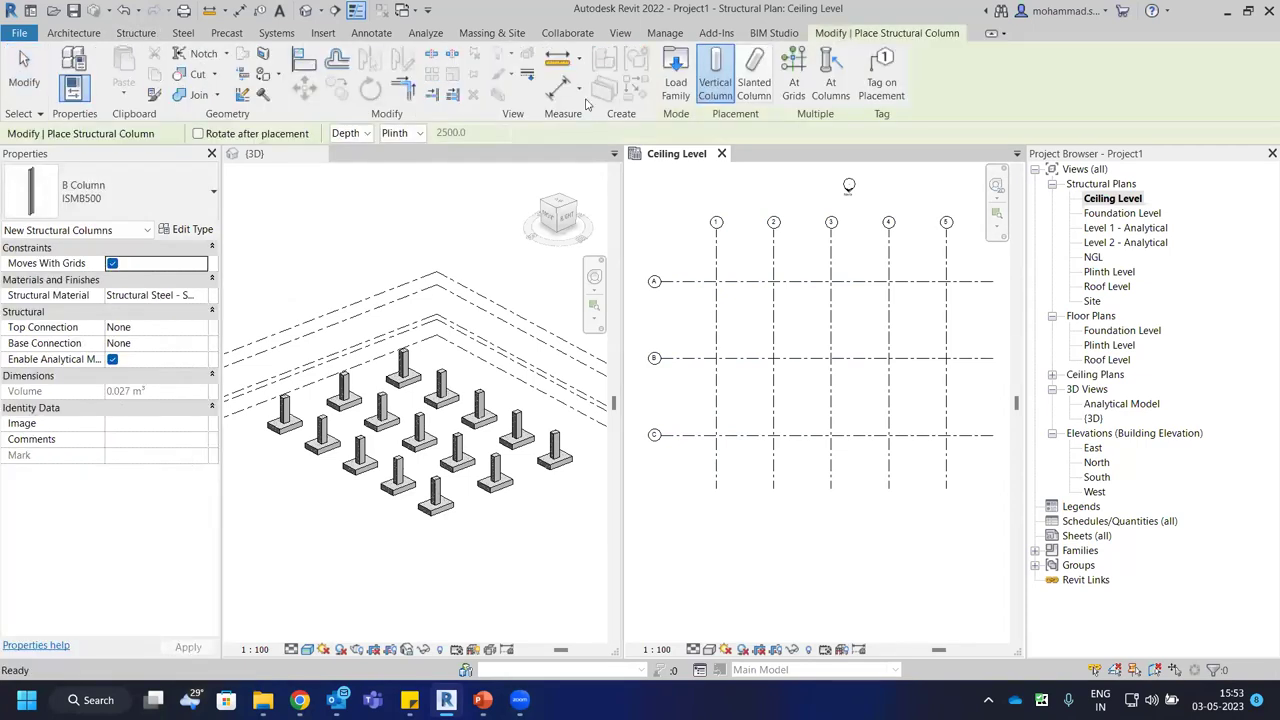
scroll(716, 222, "up", 6)
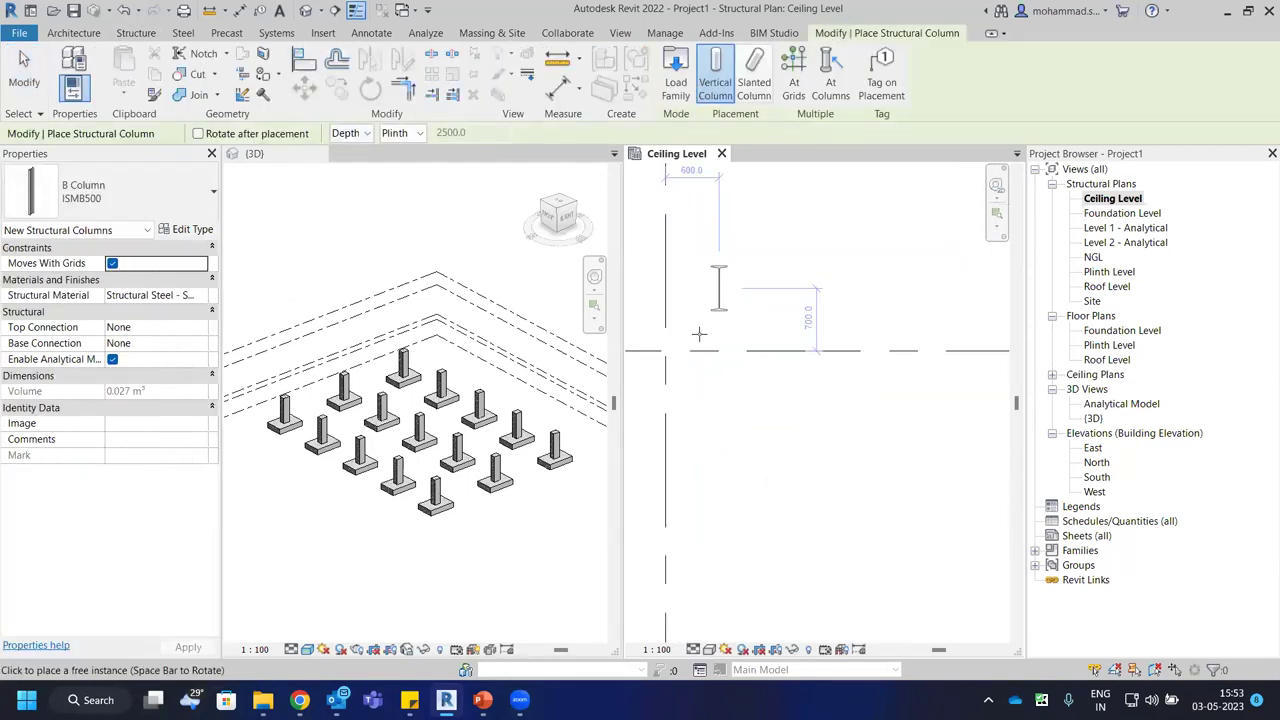
middle_click_drag(763, 356, 767, 341)
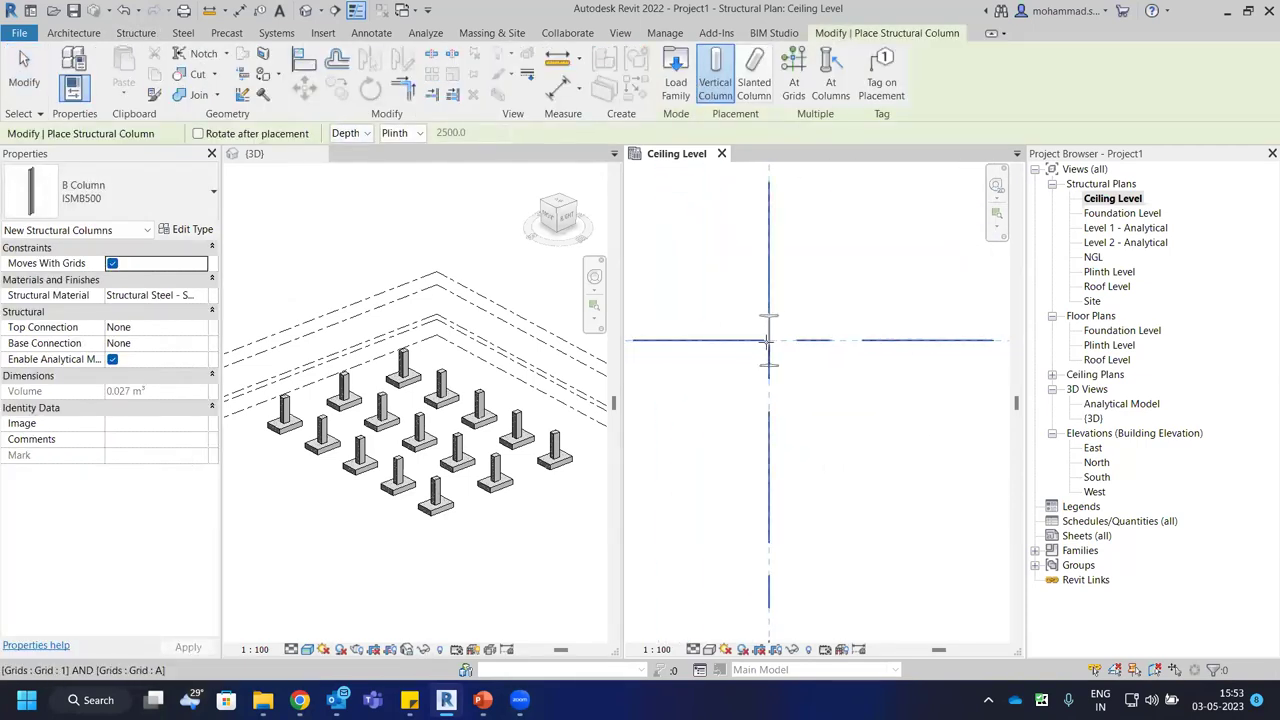
left_click(768, 340)
key("Escape")
key("Escape")
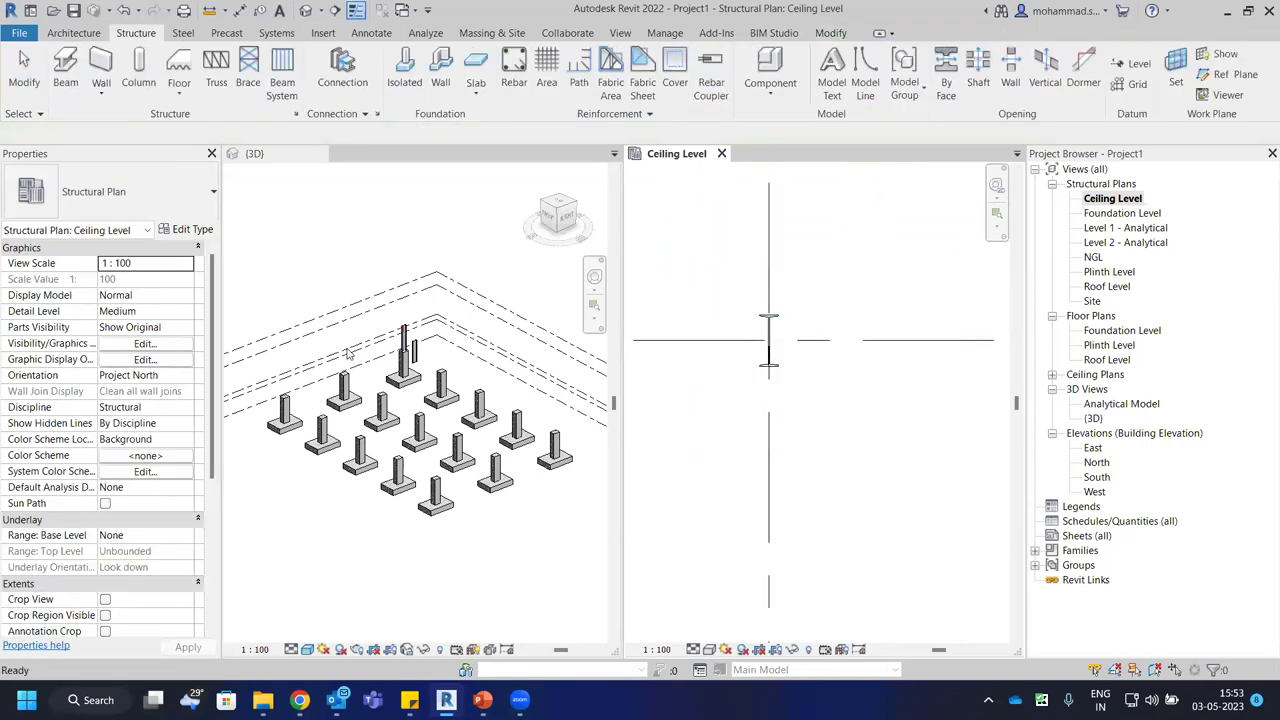
Copy the A-1 column to grids 2, 3 and 4 along row A.
scroll(437, 395, "up", 5)
scroll(437, 395, "down", 5)
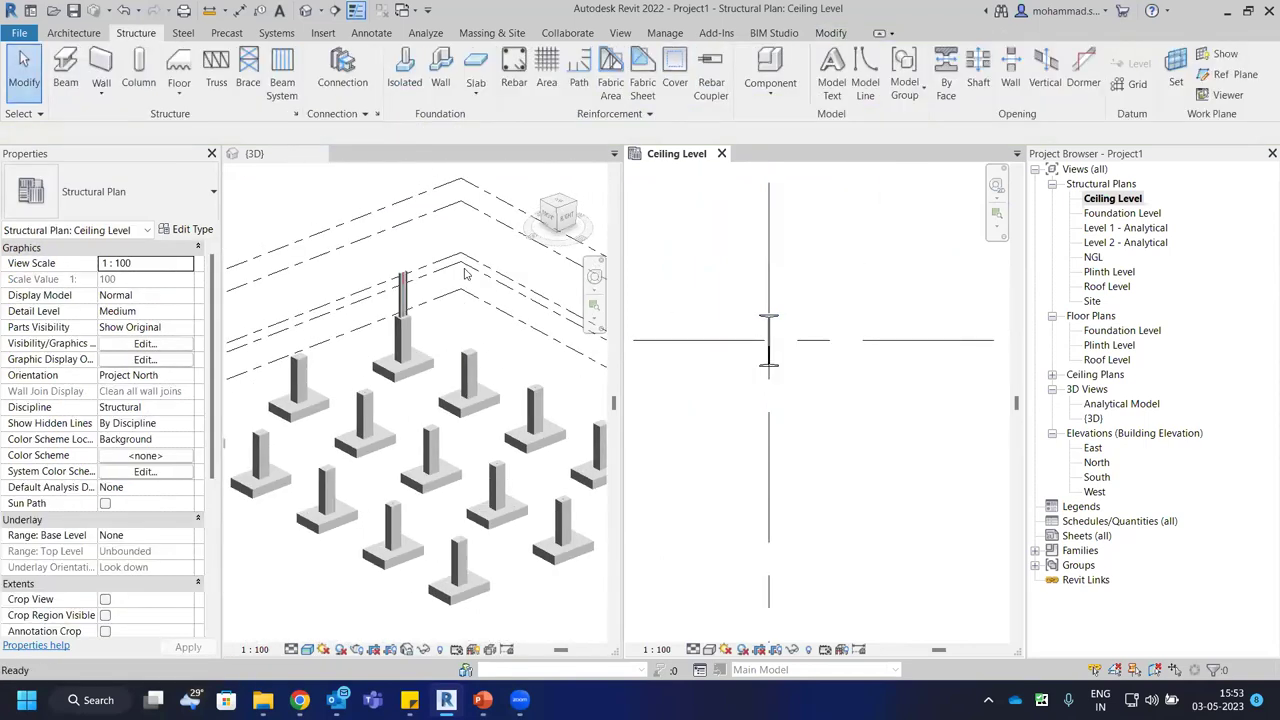
scroll(831, 276, "down", 3)
scroll(760, 258, "down", 4)
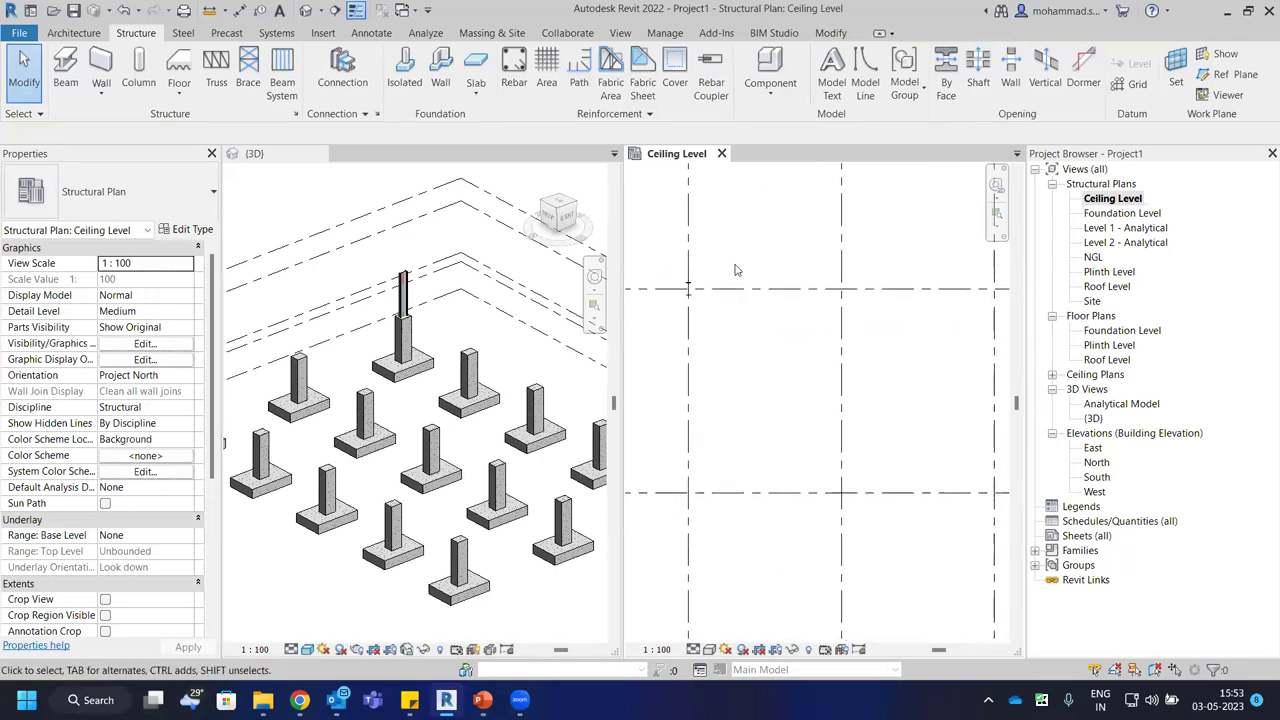
left_click(745, 262)
scroll(752, 262, "up", 1)
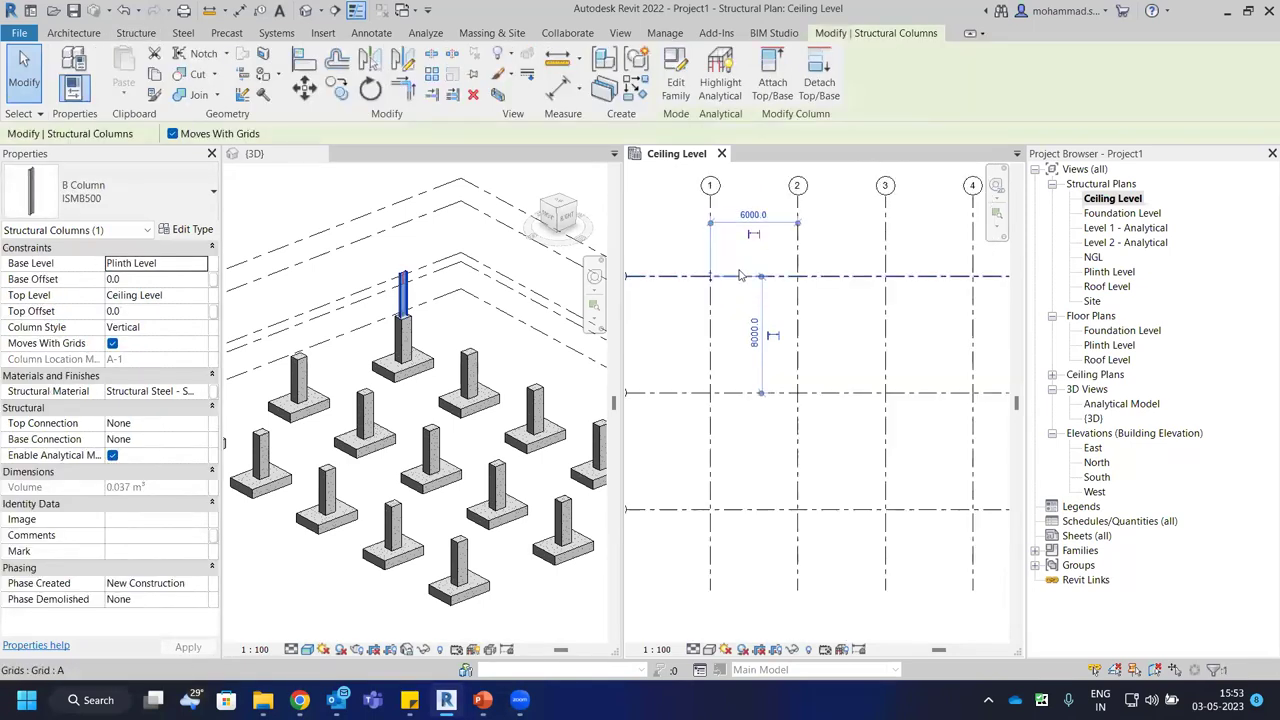
key("c")
key("o")
scroll(700, 270, "down", 2)
left_click(690, 257)
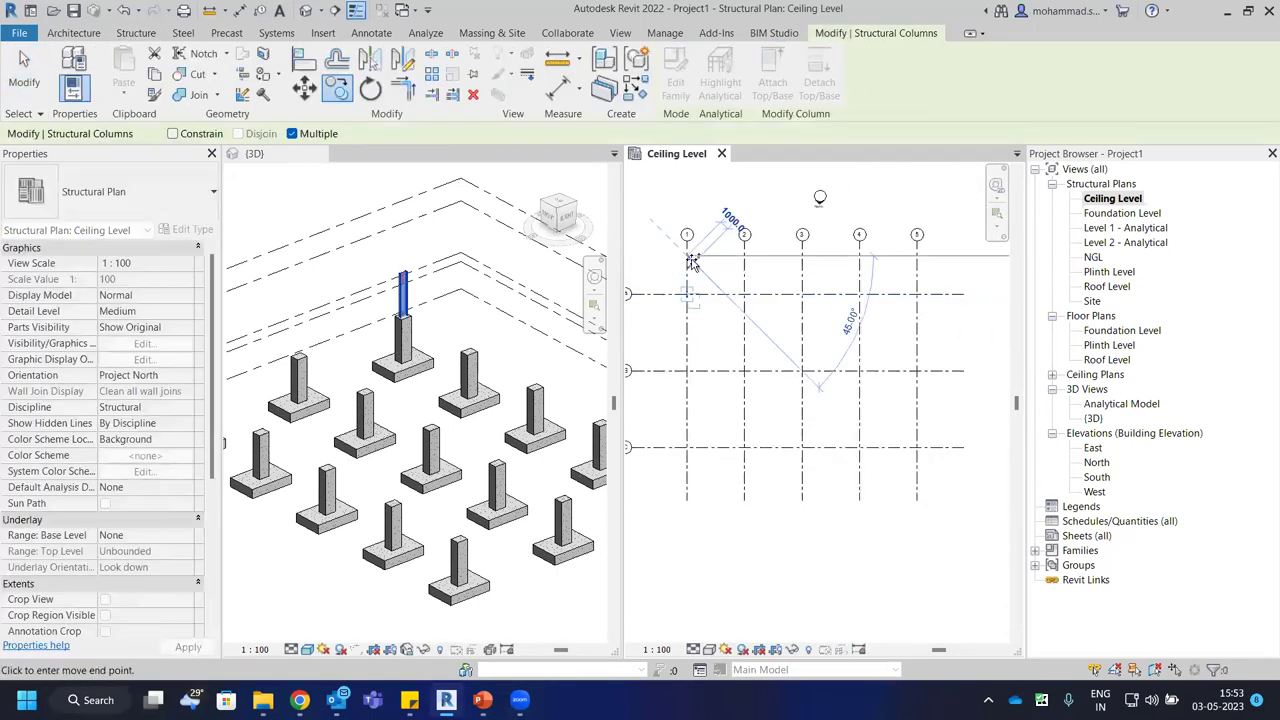
left_click(745, 257)
left_click(802, 257)
left_click(859, 257)
key("Escape")
key("Escape")
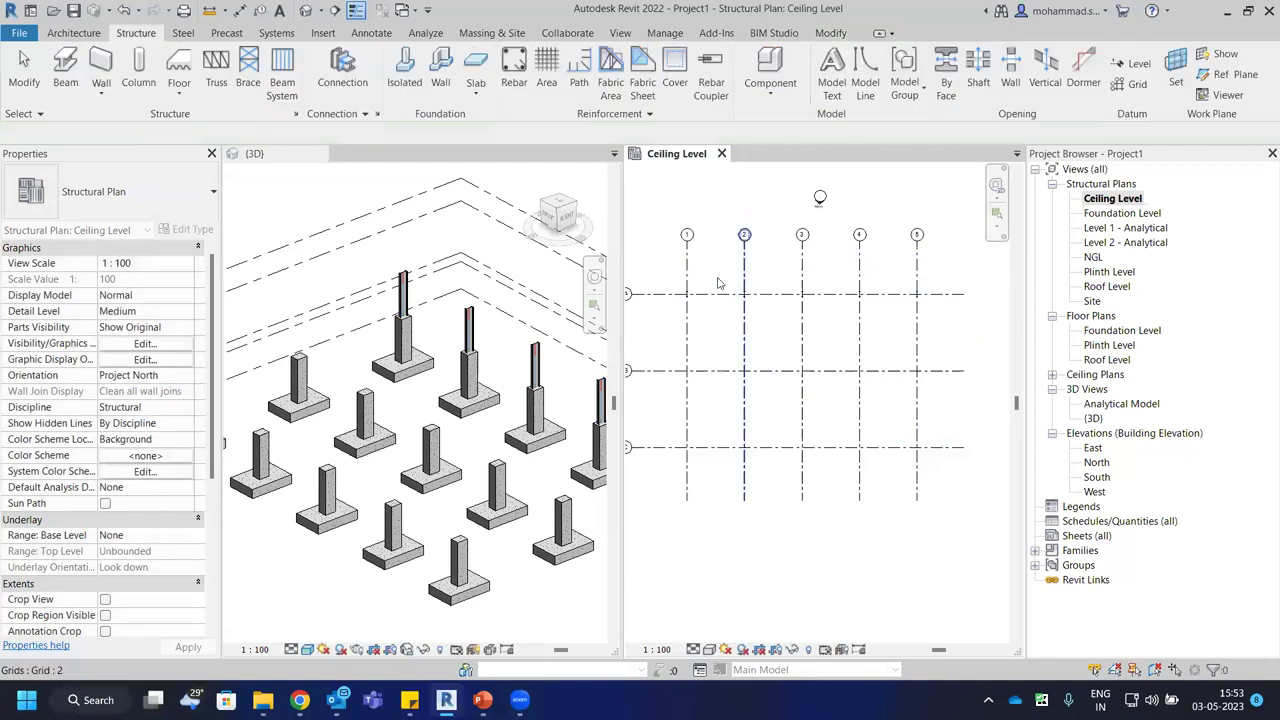
key("z")
key("f")
Copy the whole row A of columns onto grid C.
left_click_drag(879, 318, 976, 320)
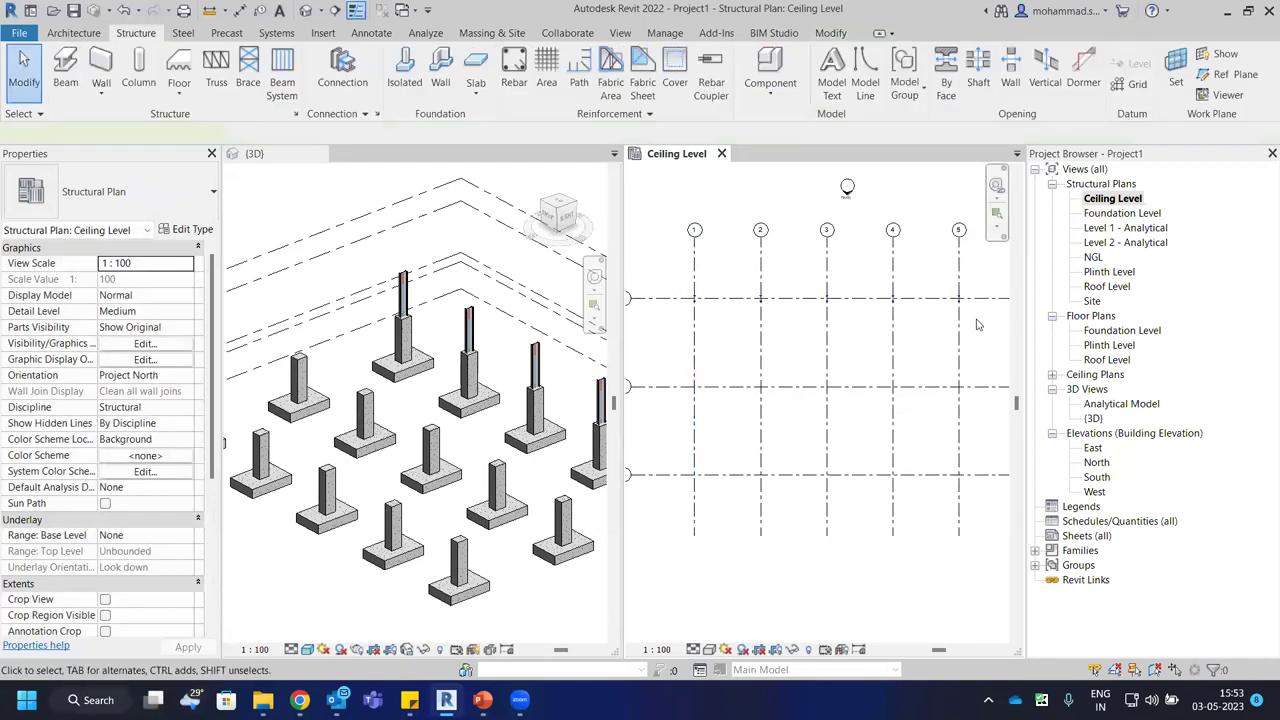
key("m")
key("v")
scroll(925, 329, "down", 2)
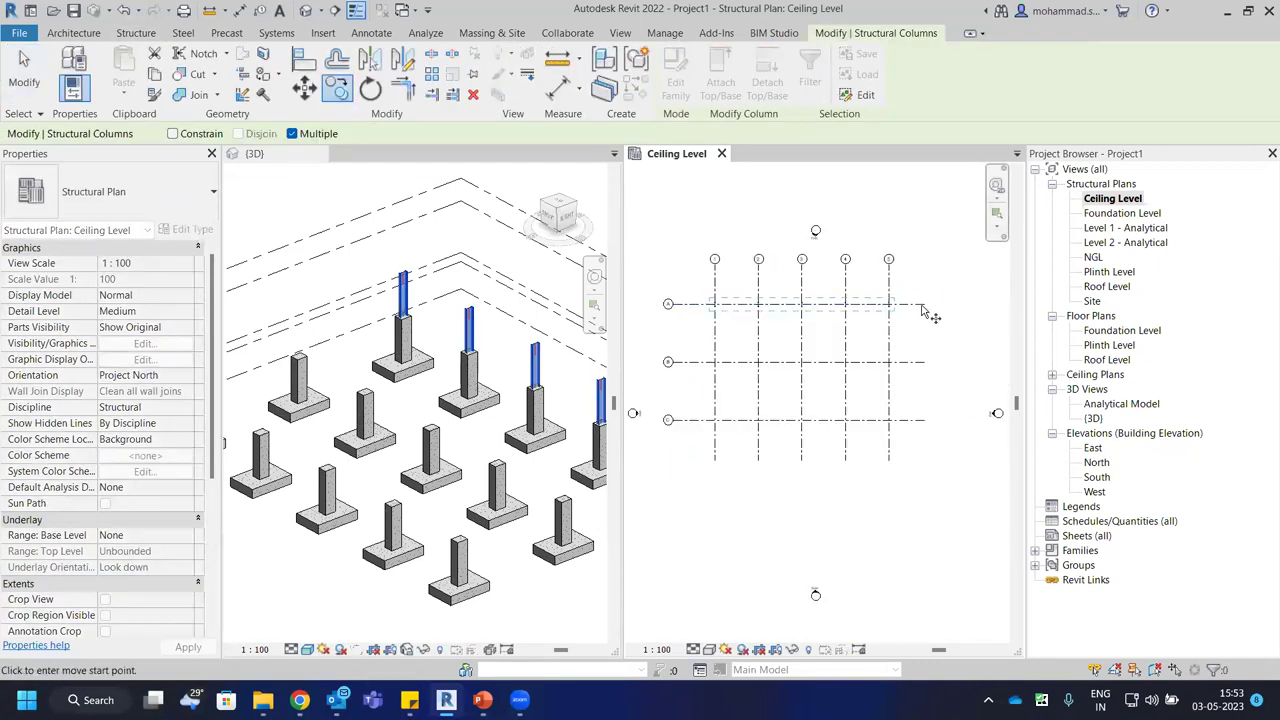
left_click(921, 365)
left_click(939, 415)
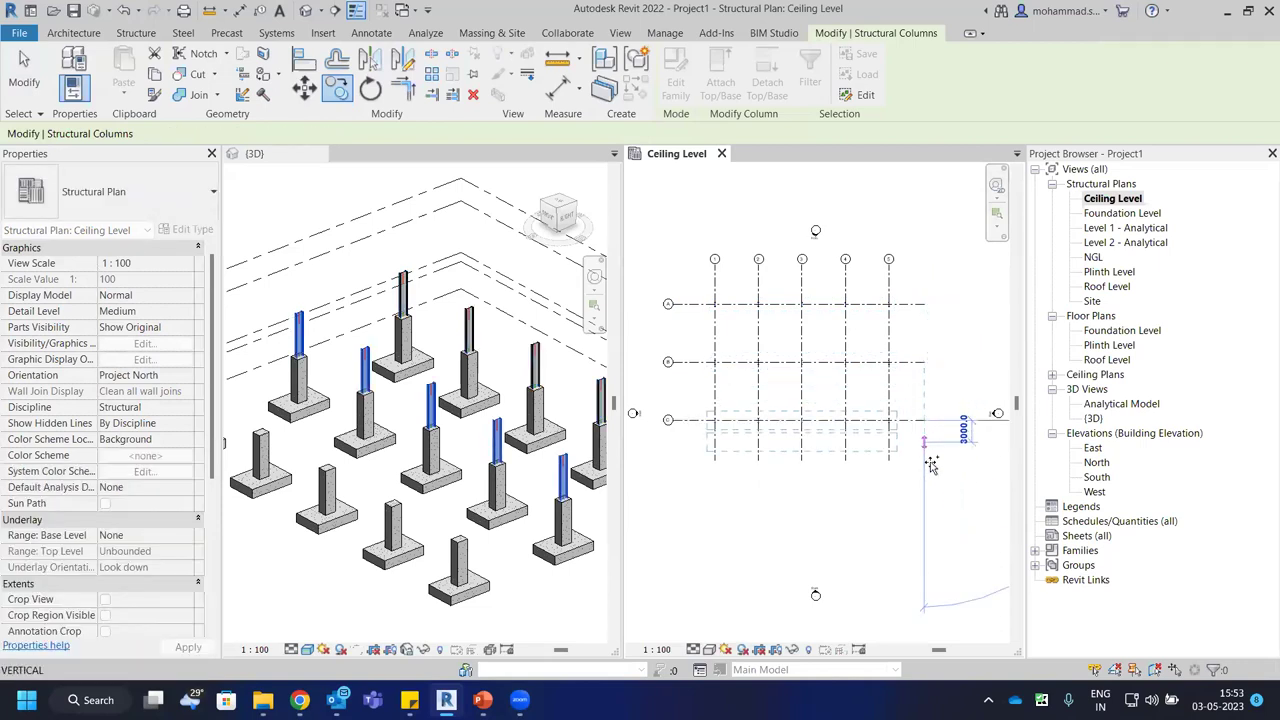
key("Escape")
key("Escape")
left_click(783, 332)
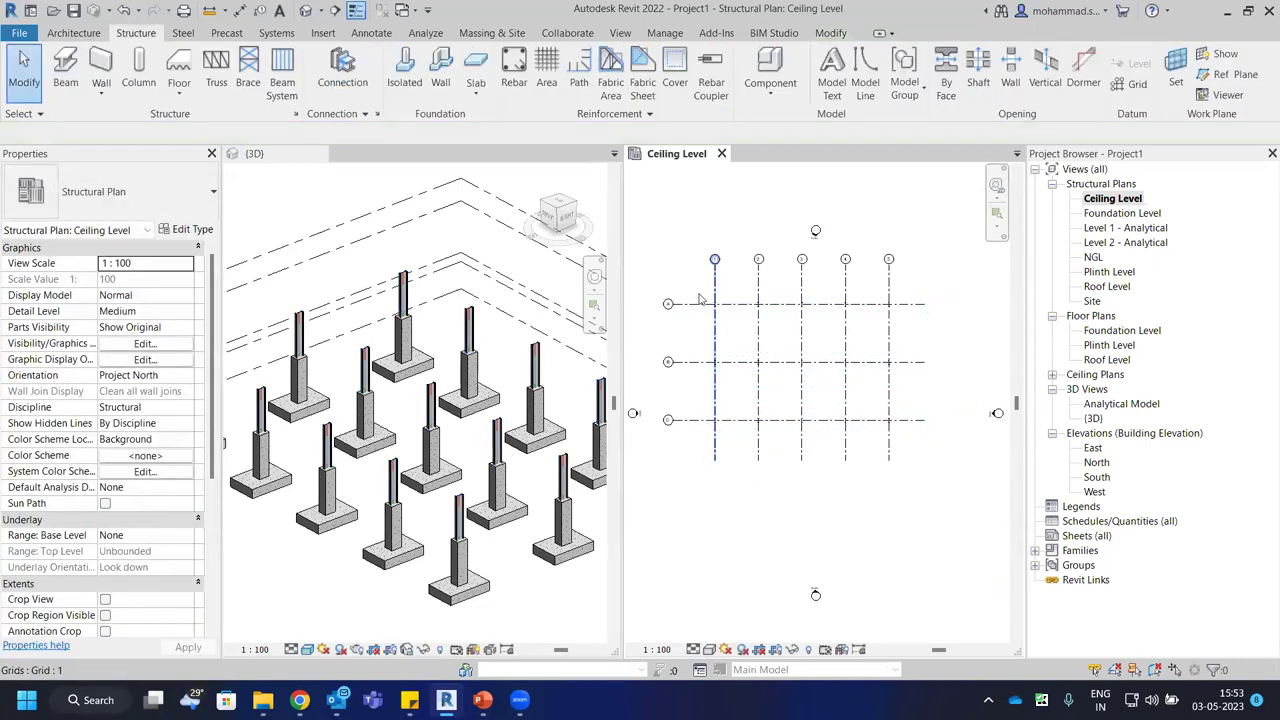
Pan the 3D view to a concrete pedestal and inspect it.
scroll(700, 298, "up", 2)
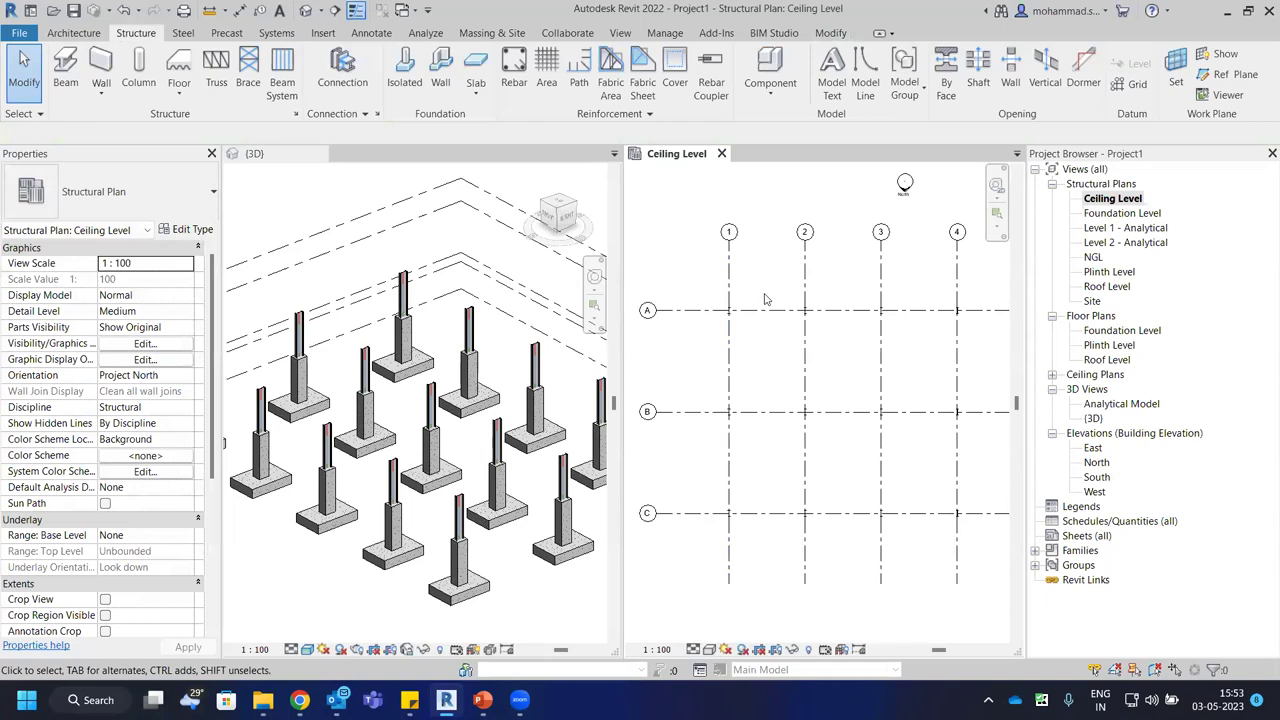
scroll(530, 390, "up", 5)
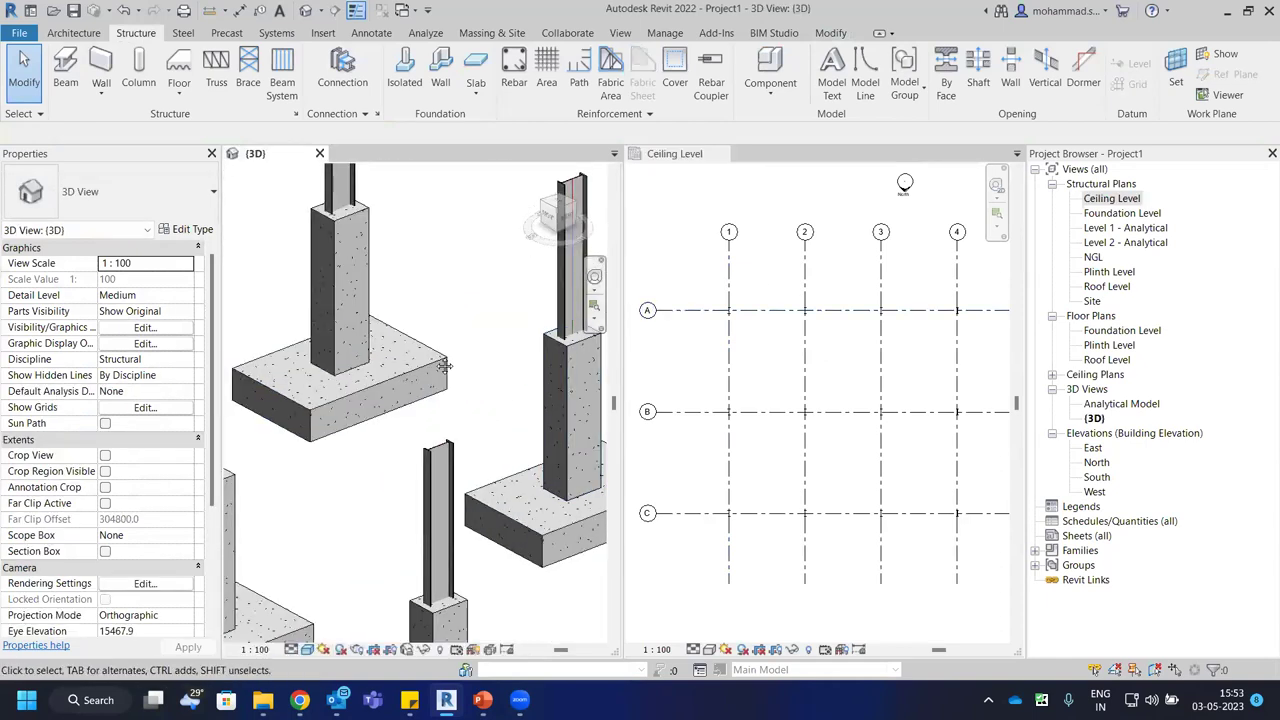
middle_click_drag(444, 366, 557, 489)
left_click(476, 372)
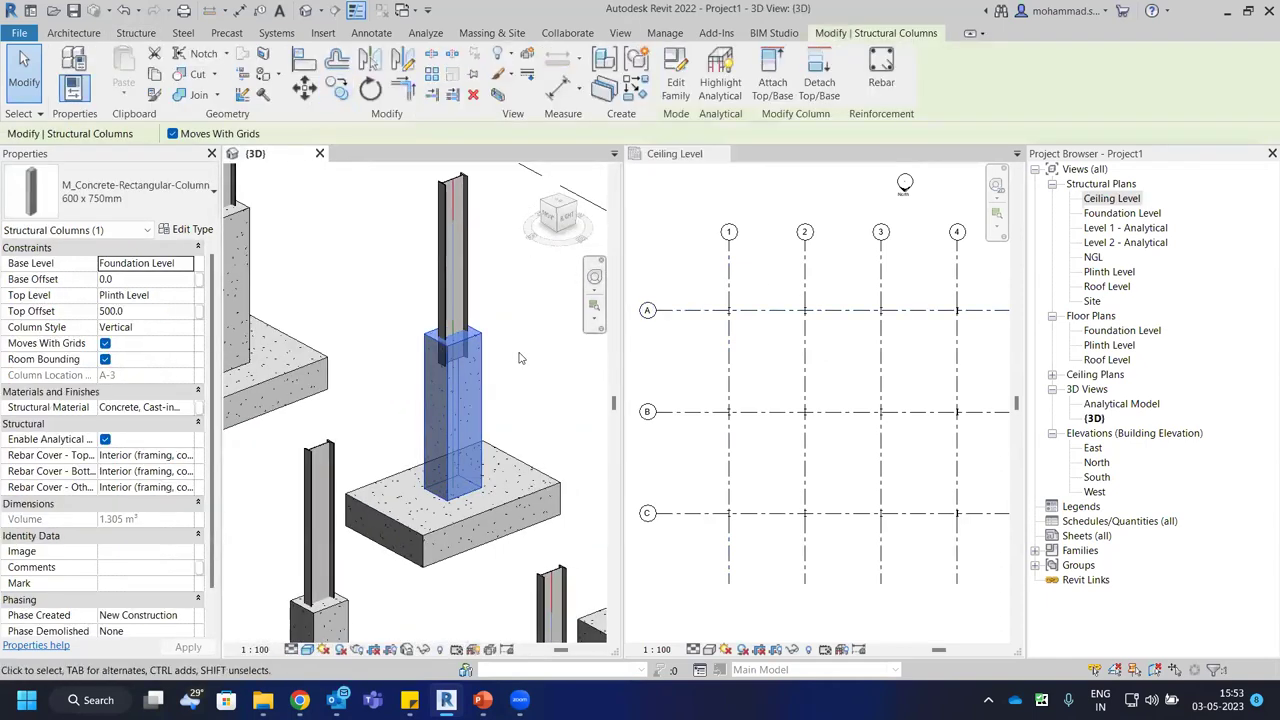
scroll(519, 358, "up", 4)
scroll(443, 457, "down", 2)
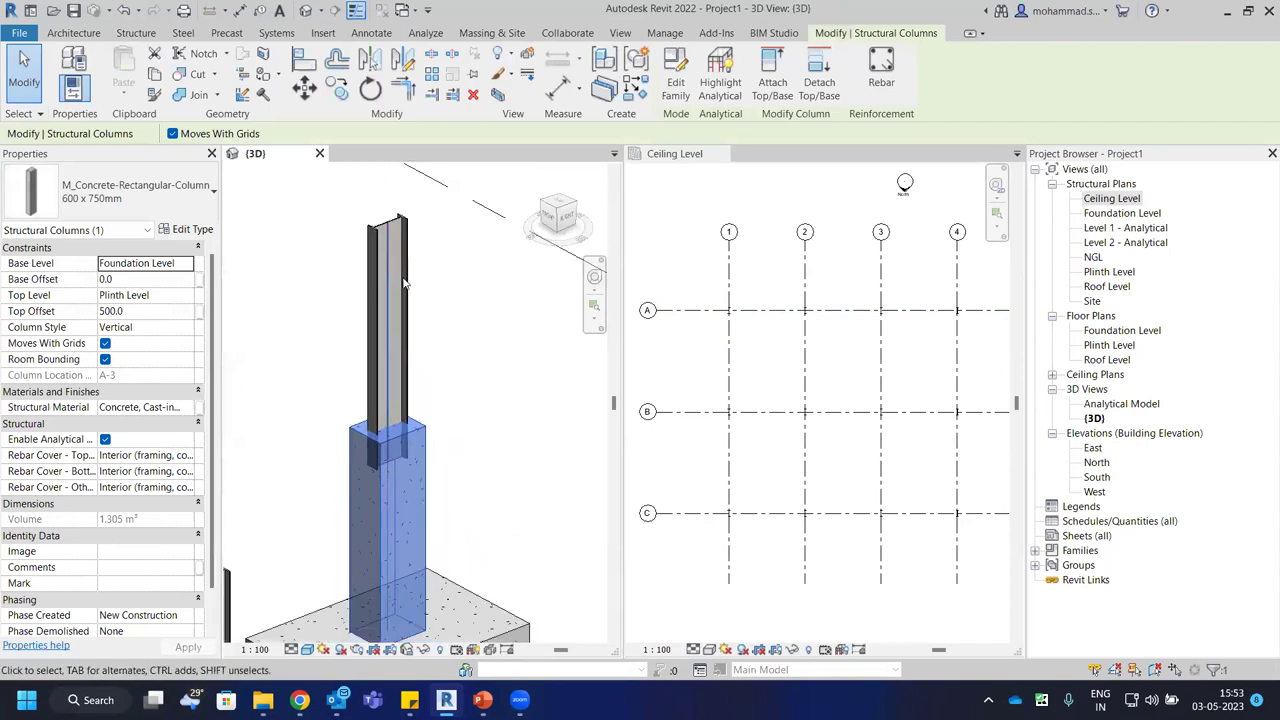
scroll(410, 287, "down", 3)
key("Escape")
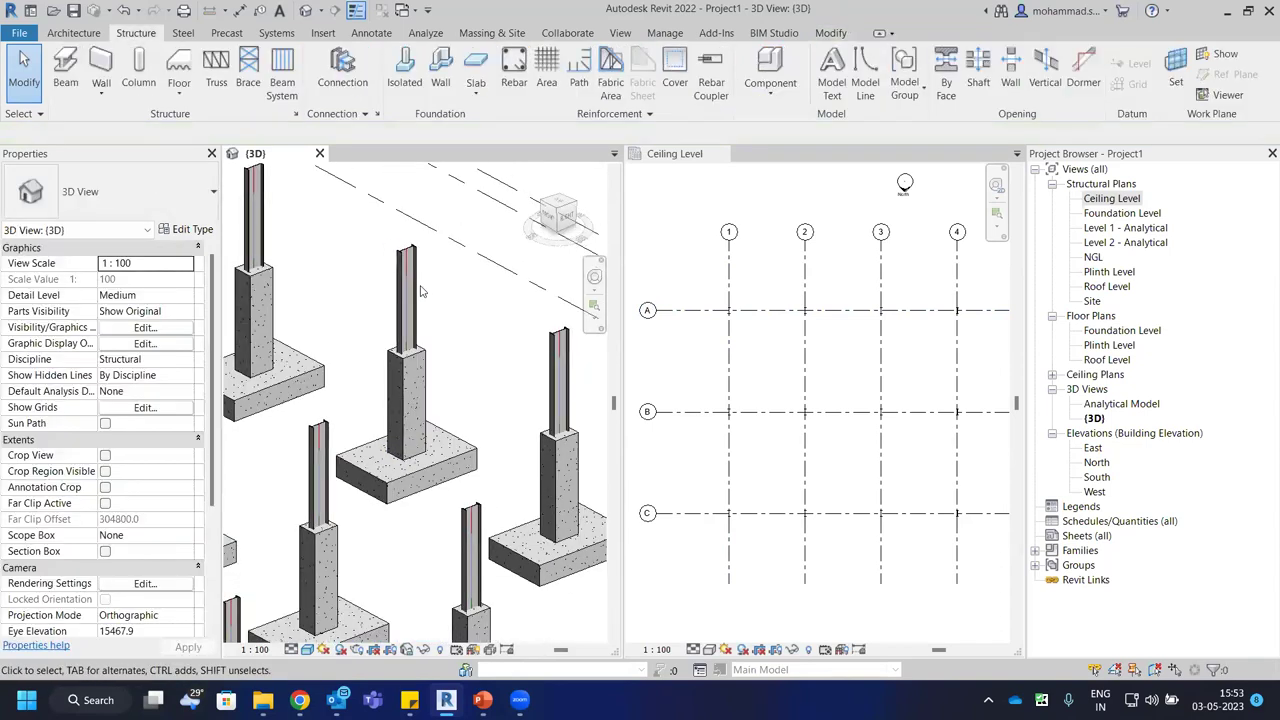
Select all instances of the steel column, then switch the 3D view to wireframe.
left_click(406, 292)
key("s")
key("a")
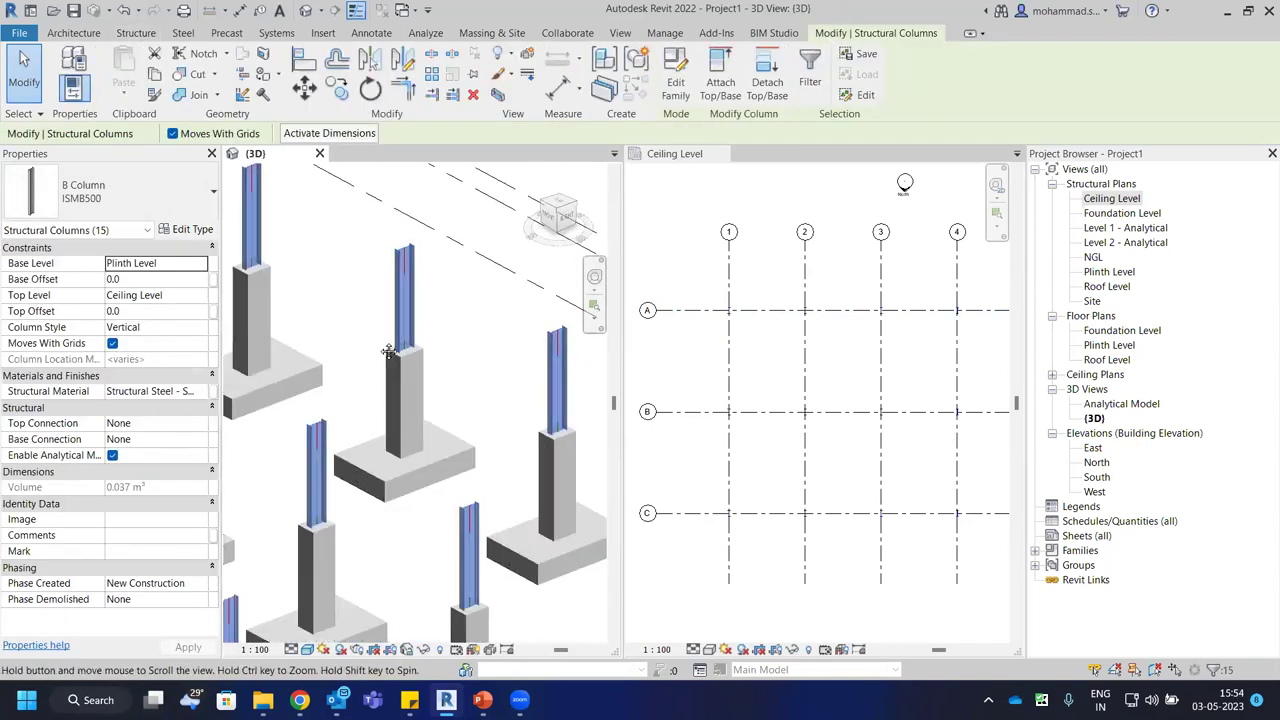
scroll(388, 352, "up", 2)
key("w")
key("f")
key("Escape")
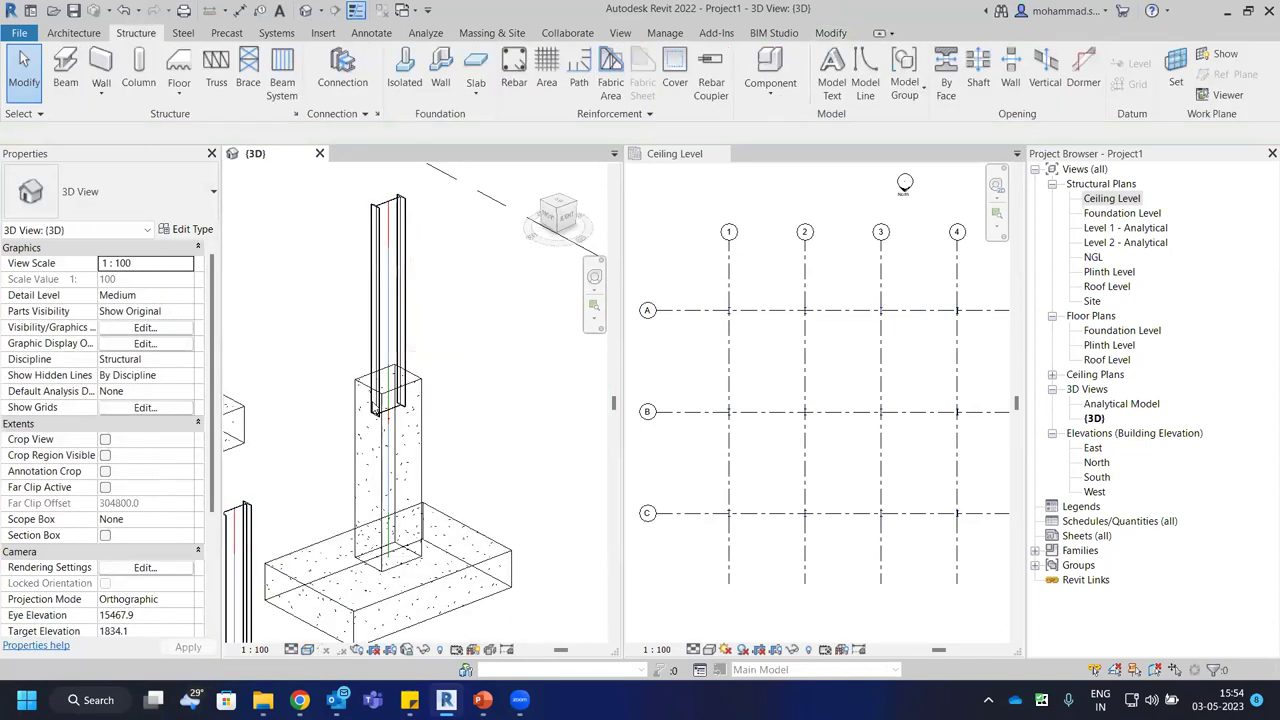
scroll(370, 409, "up", 2)
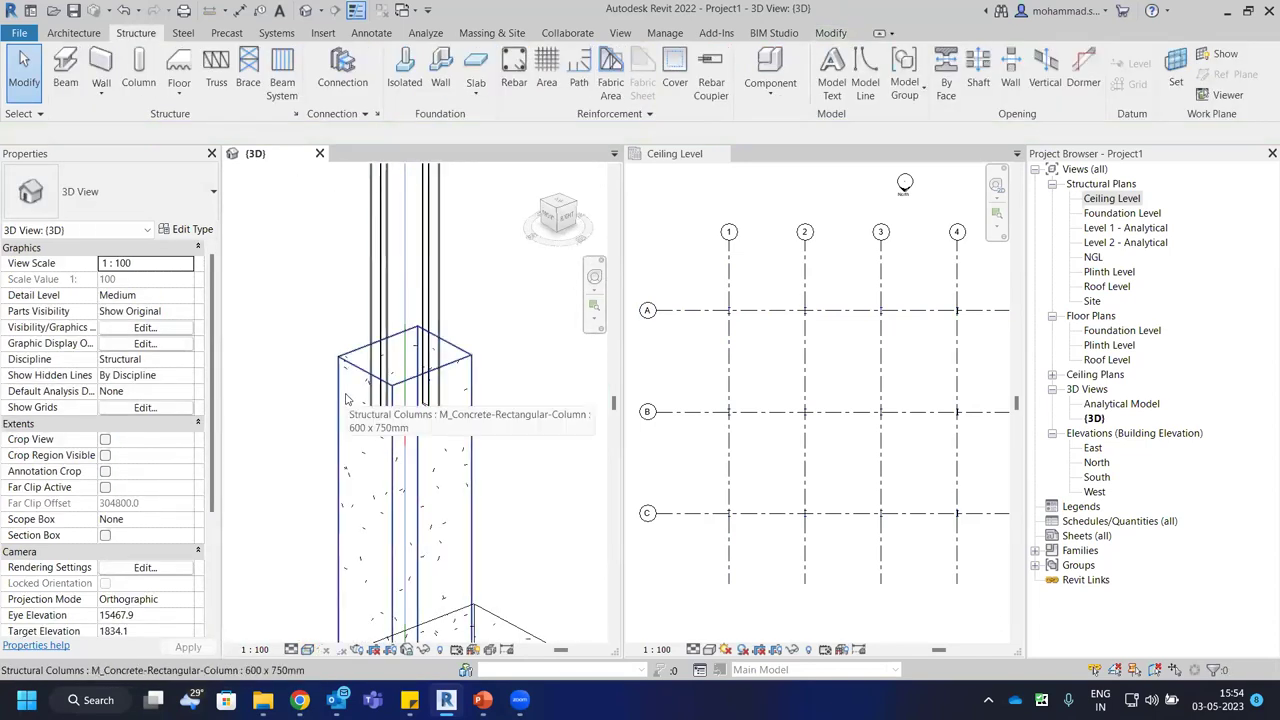
scroll(352, 383, "down", 3)
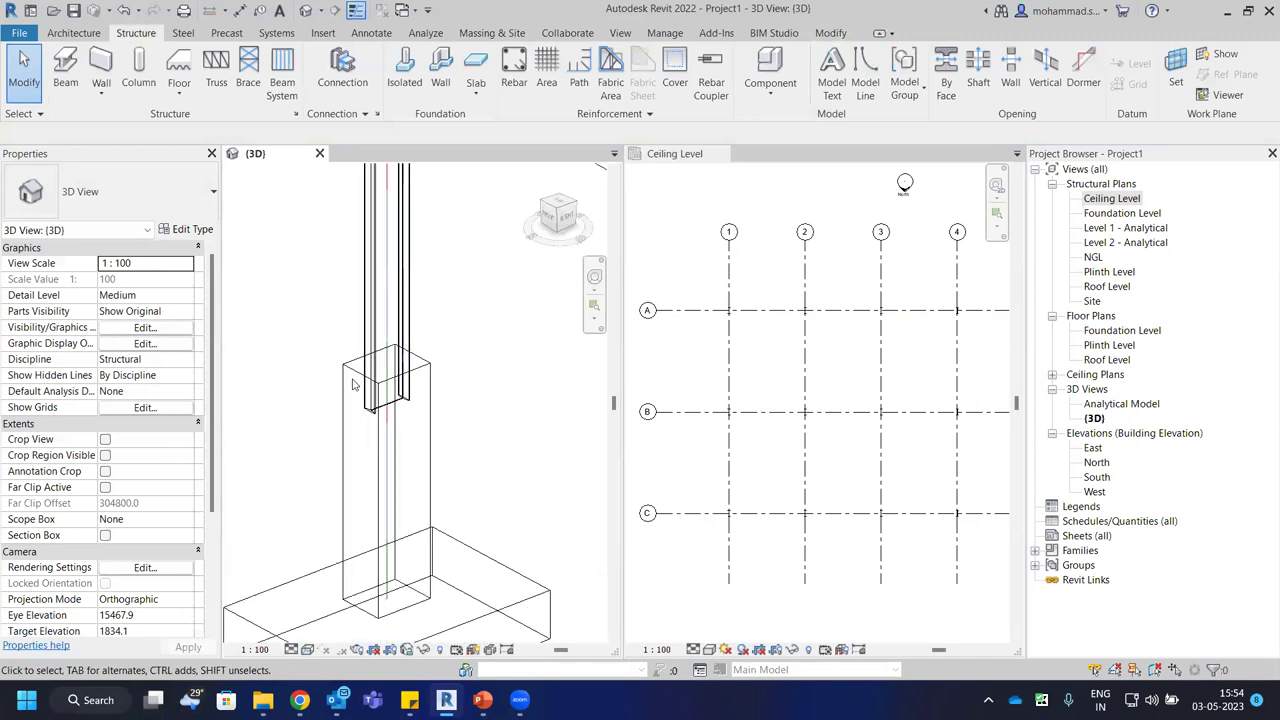
Check the steel column and pedestal types, then select all 15 ISMB500 columns.
left_click(412, 316)
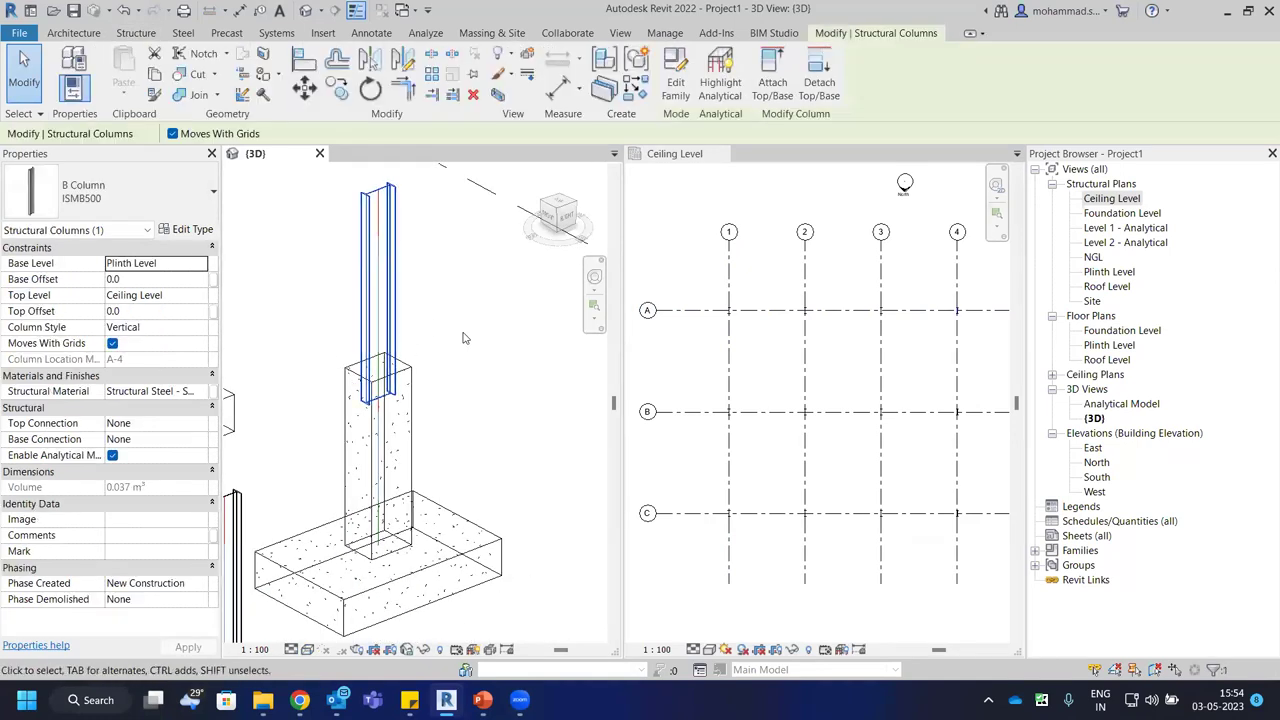
left_click(438, 390)
left_click(398, 430)
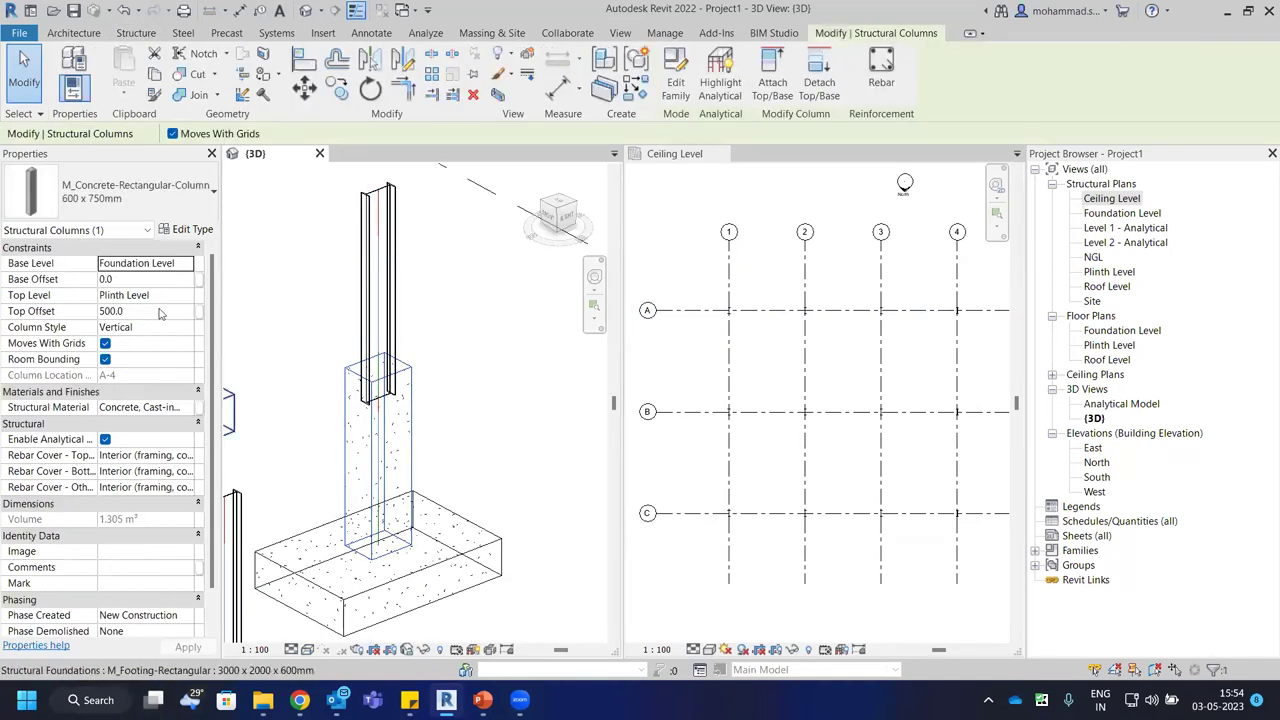
left_click(410, 292)
left_click(403, 304)
key("s")
key("a")
scroll(350, 320, "down", 3)
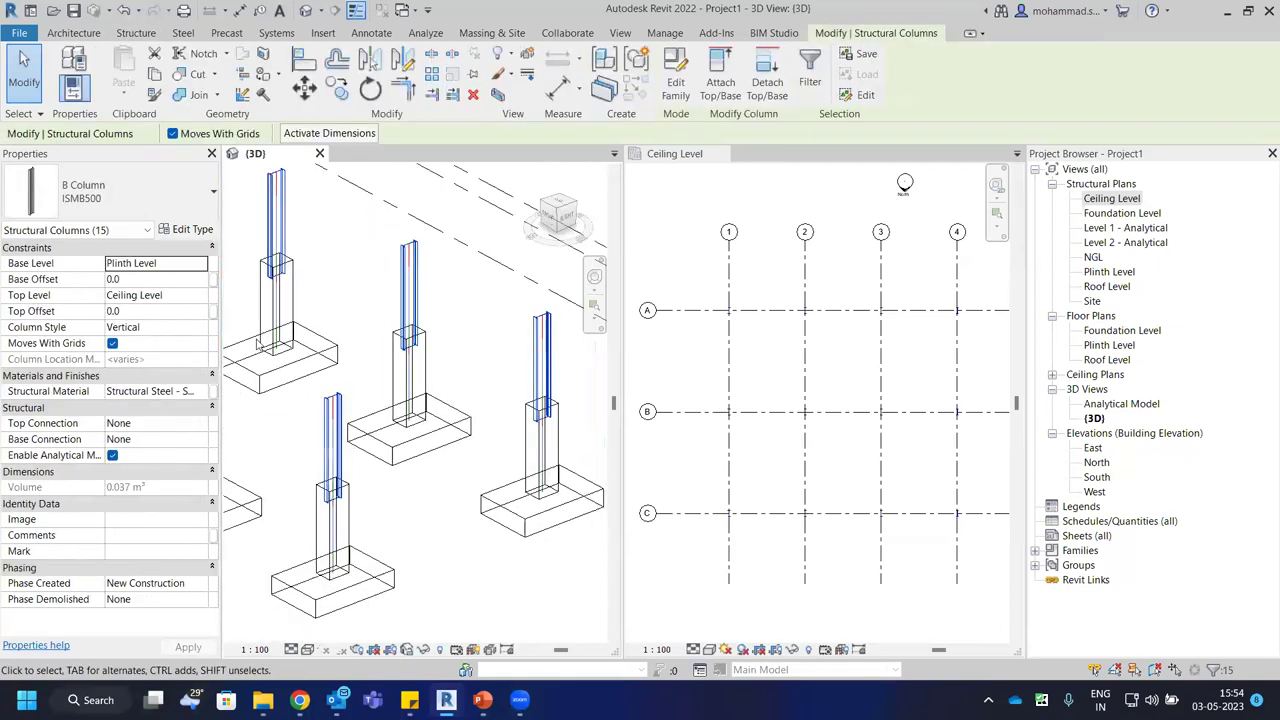
Set the selected columns' Base Offset to 500.
left_click(140, 281)
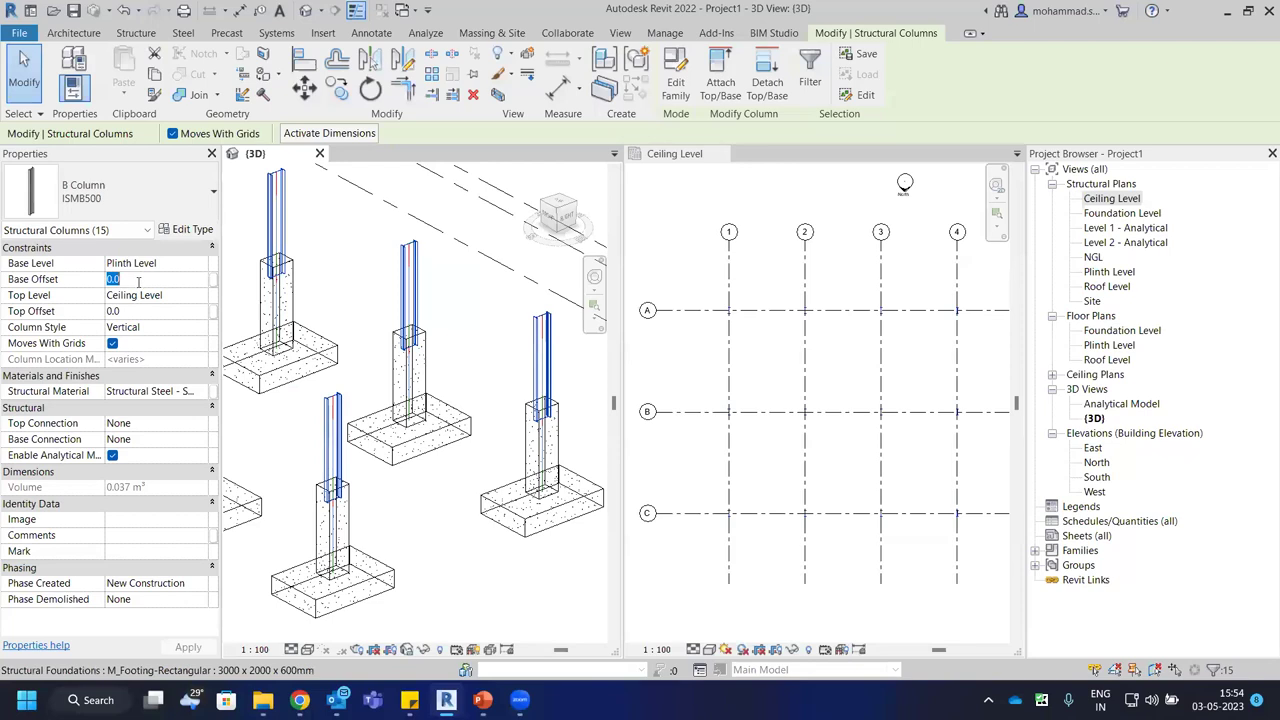
type("500")
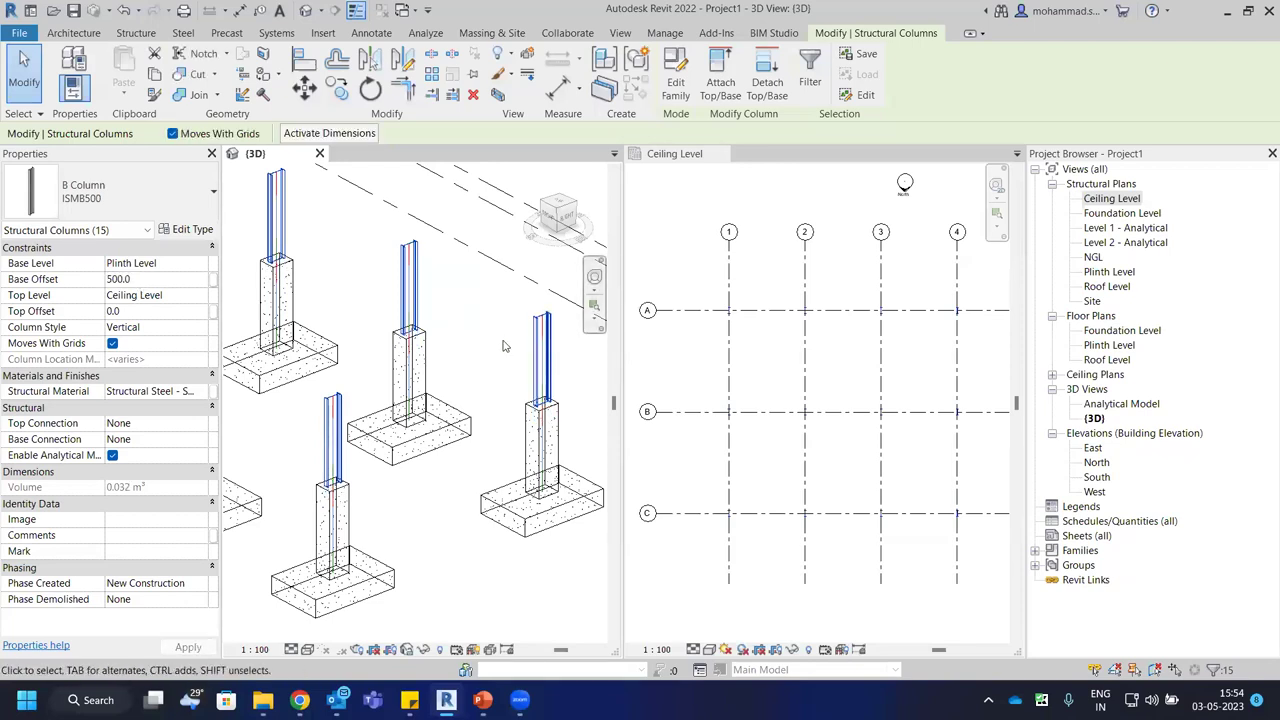
scroll(503, 346, "down", 4)
Activate the Ceiling Level plan and reposition it.
left_click(830, 292)
middle_click_drag(700, 230, 728, 250)
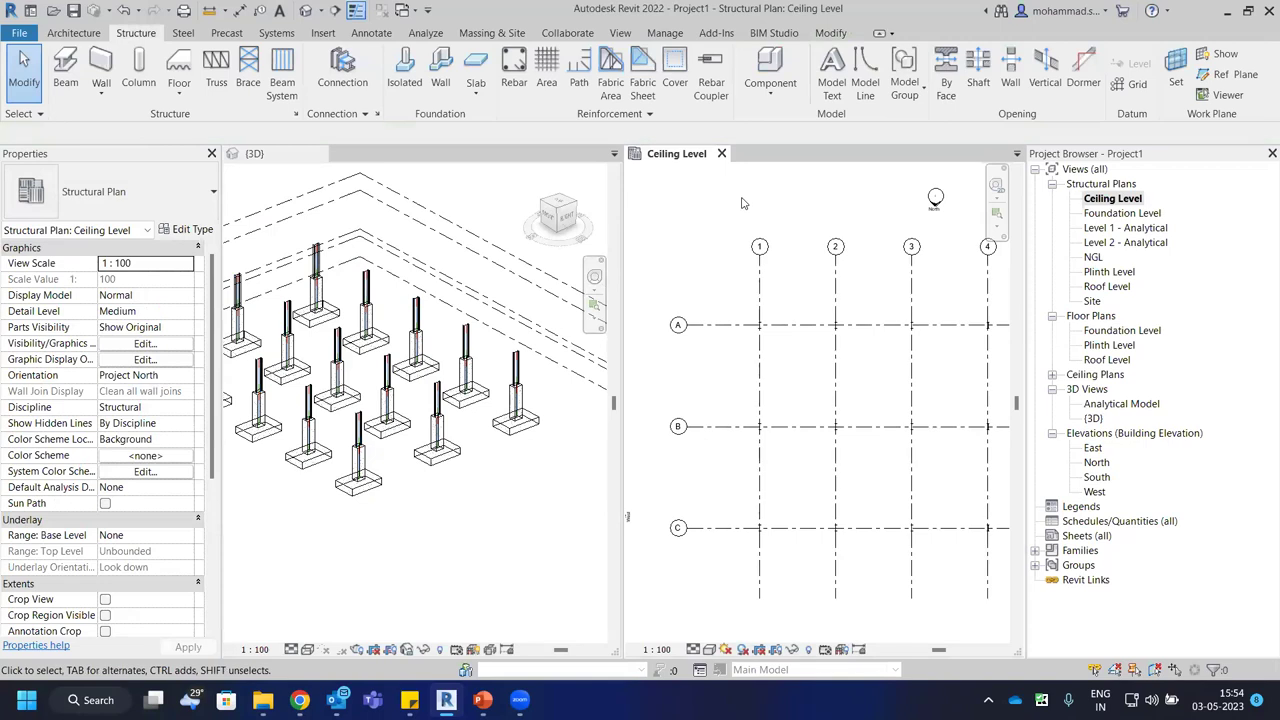
scroll(770, 320, "up", 5)
scroll(298, 231, "up", 2)
scroll(298, 231, "up", 3)
In the 3D view, rotate a steel column a quarter turn twice.
left_click(340, 300)
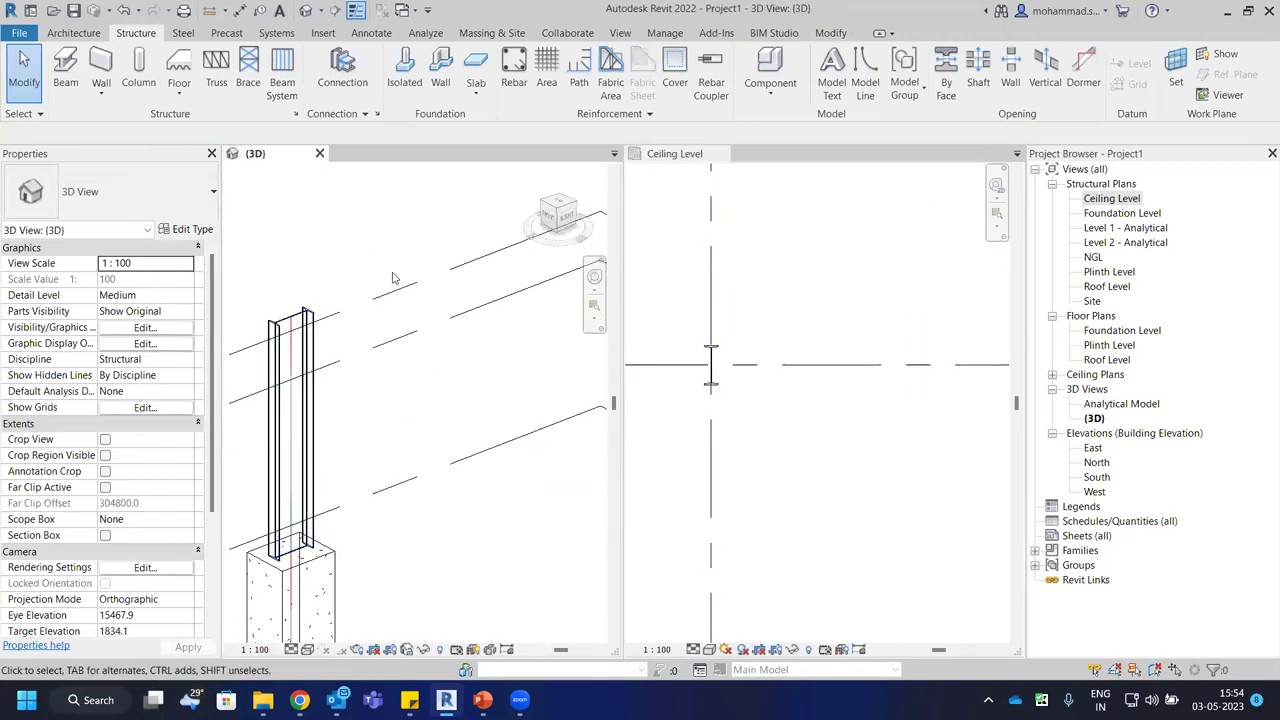
left_click(297, 332)
scroll(300, 330, "up", 1)
middle_click_drag(325, 264, 385, 224)
scroll(385, 224, "down", 2)
key("space")
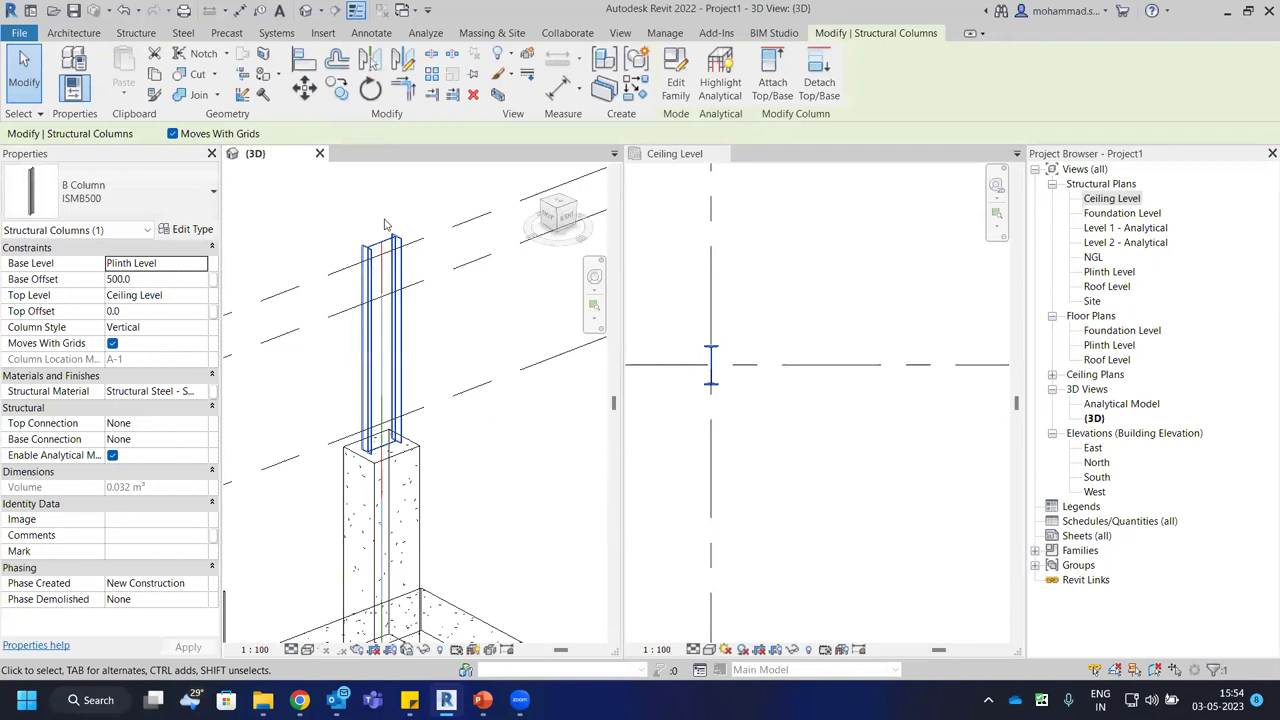
key("Escape")
left_click(389, 238)
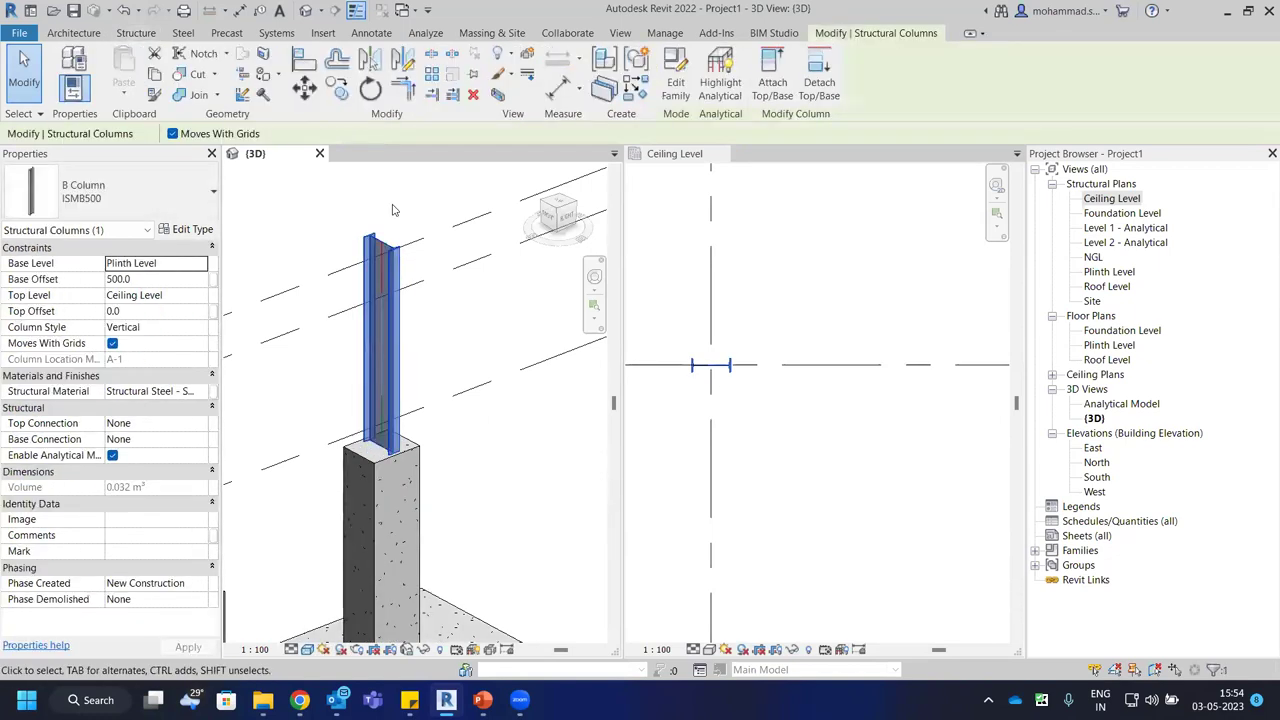
key("space")
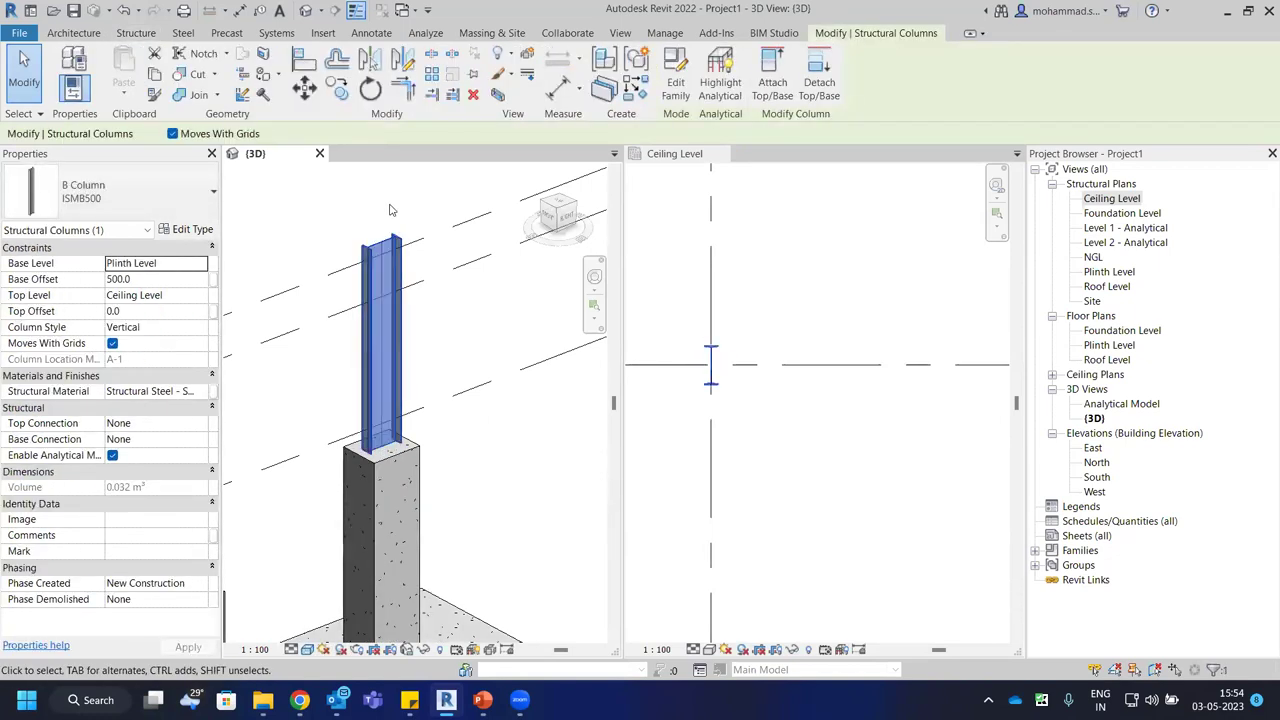
key("Escape")
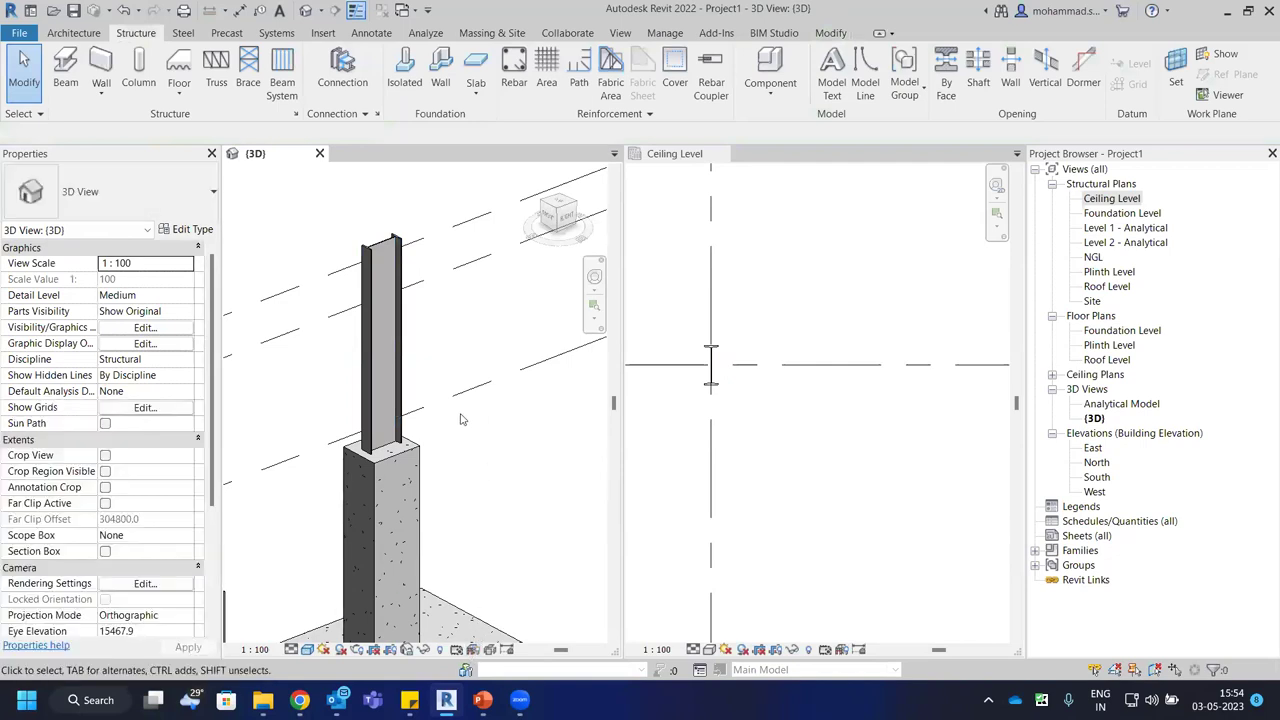
scroll(452, 408, "down", 2)
scroll(452, 408, "down", 3)
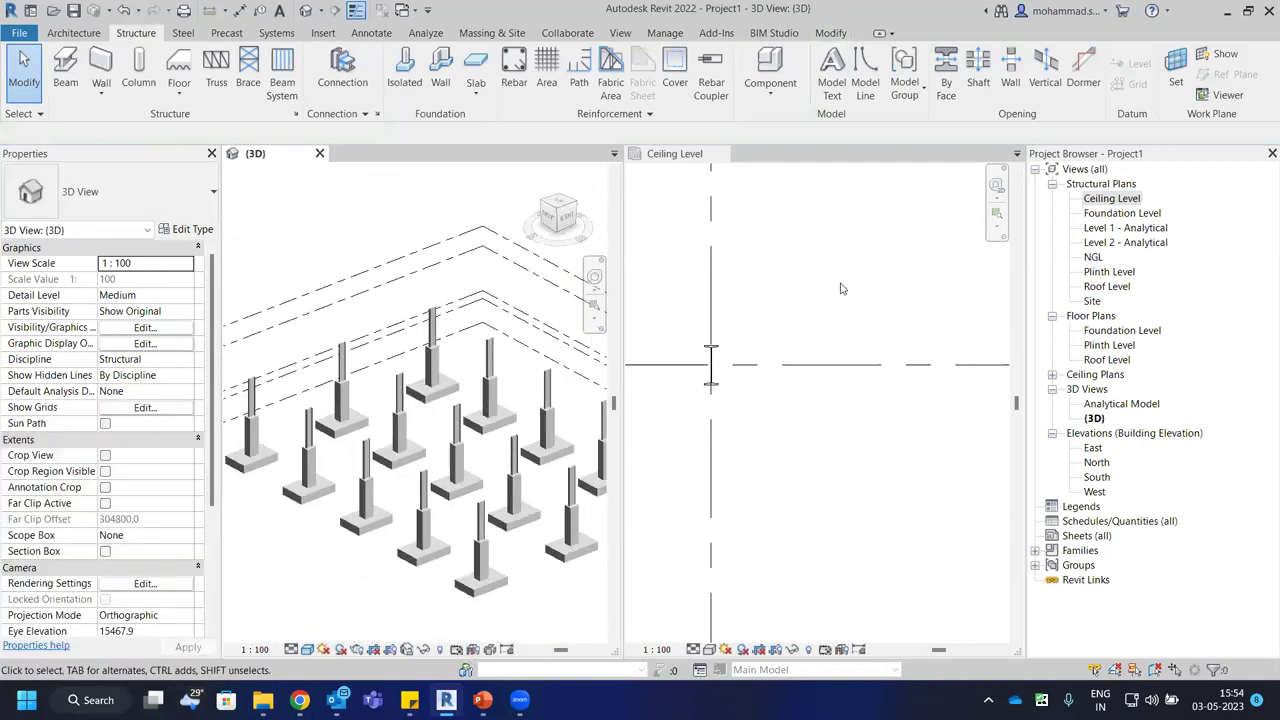
Activate the Ceiling Level plan and zoom out to its full grid.
left_click(743, 289)
scroll(777, 234, "down", 3)
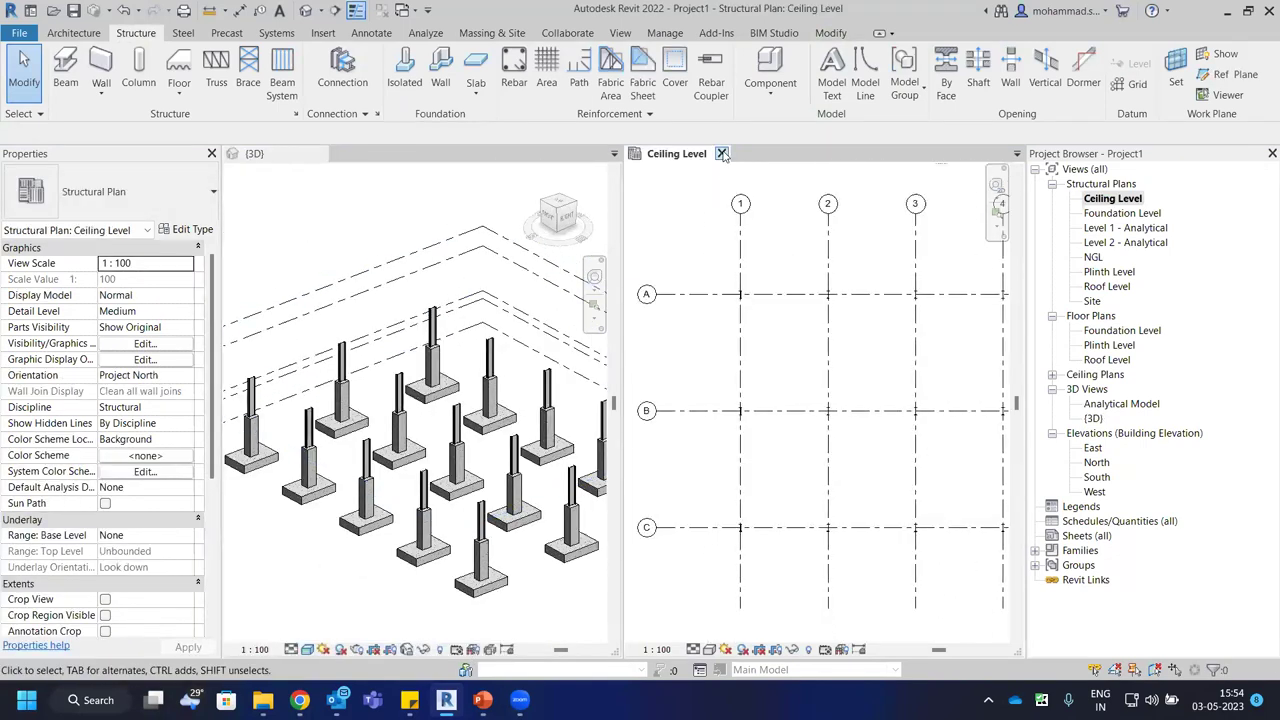
scroll(700, 300, "down", 2)
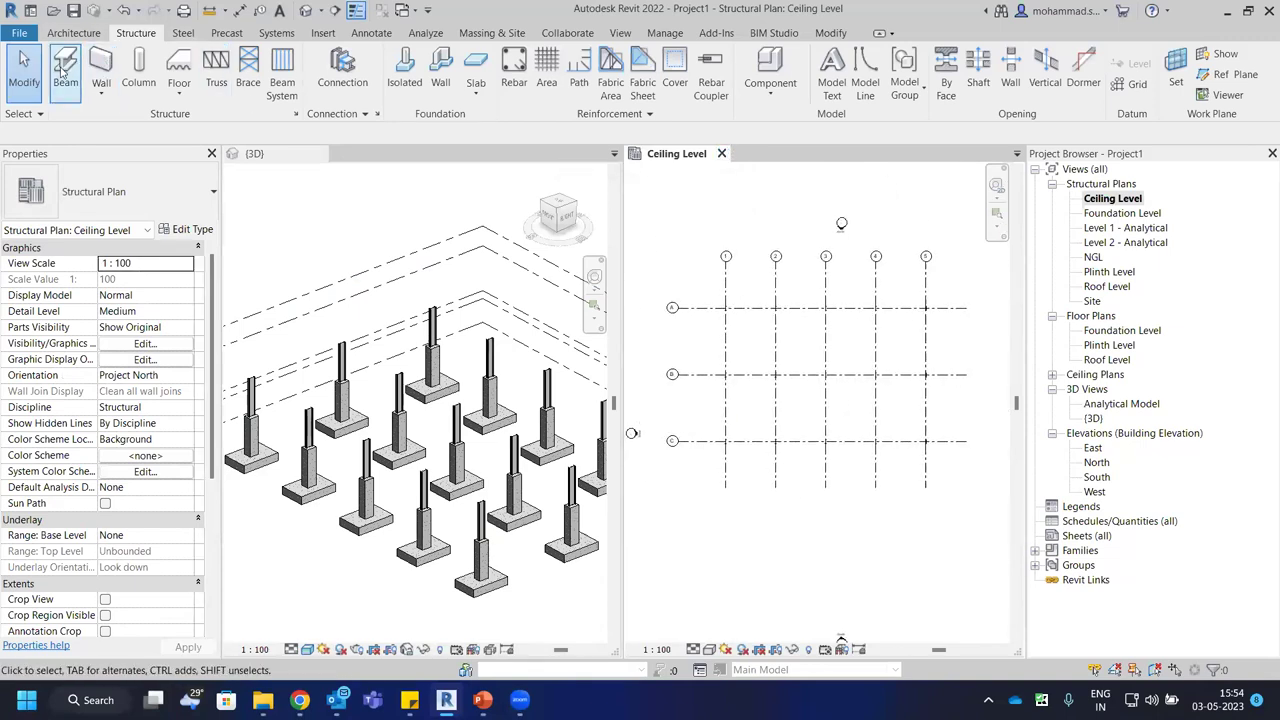
Place ISMB150 beams on all grid lines at once using the On Grids option.
left_click(64, 72)
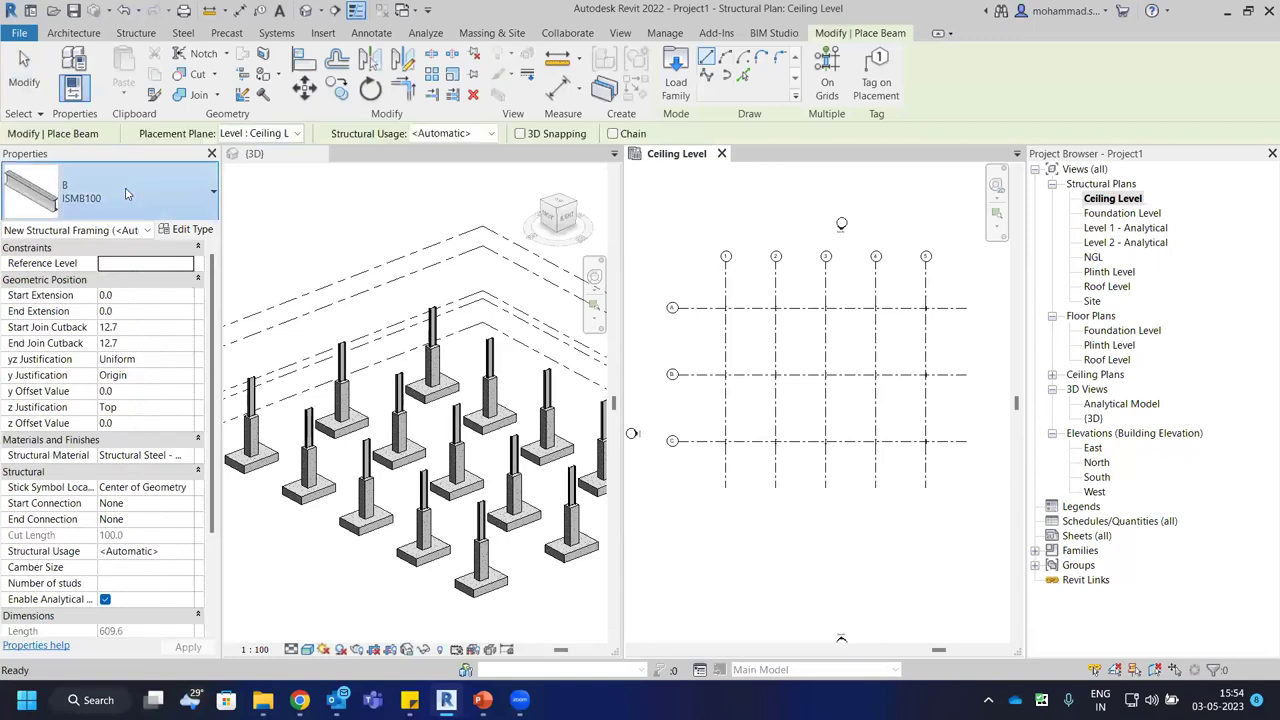
left_click(126, 194)
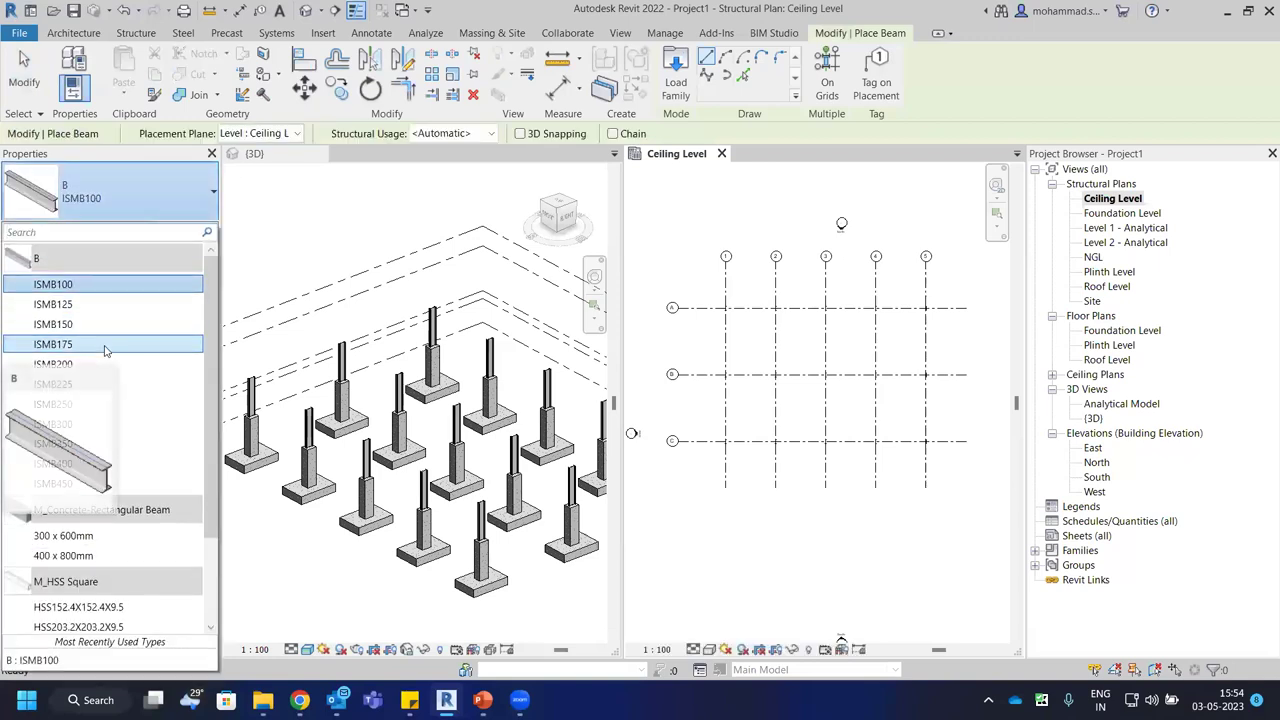
mouse_move(113, 330)
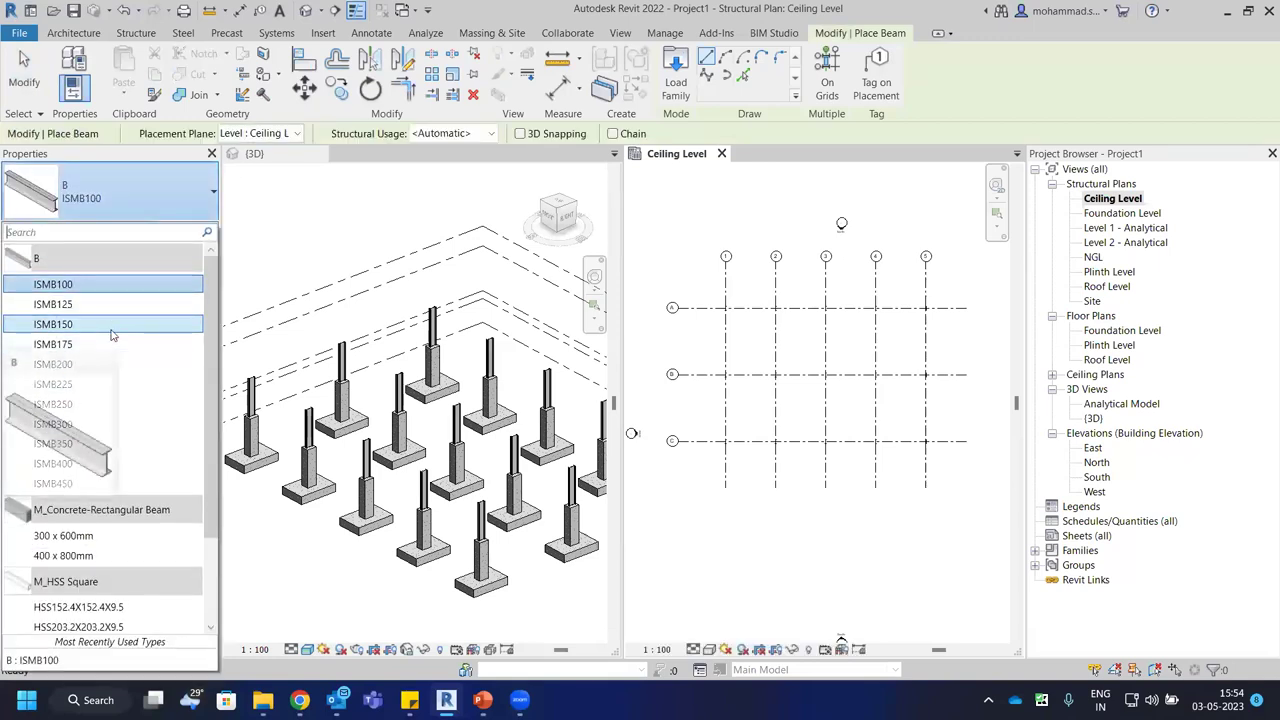
left_click(112, 332)
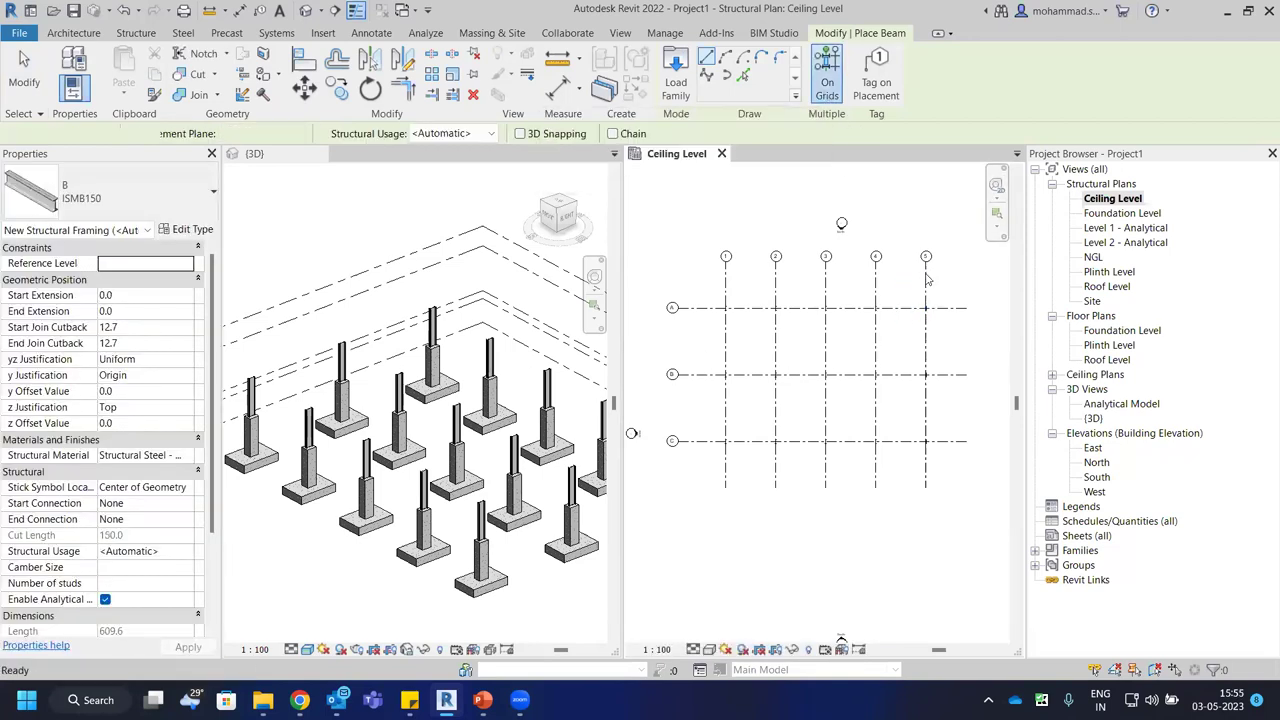
left_click(826, 88)
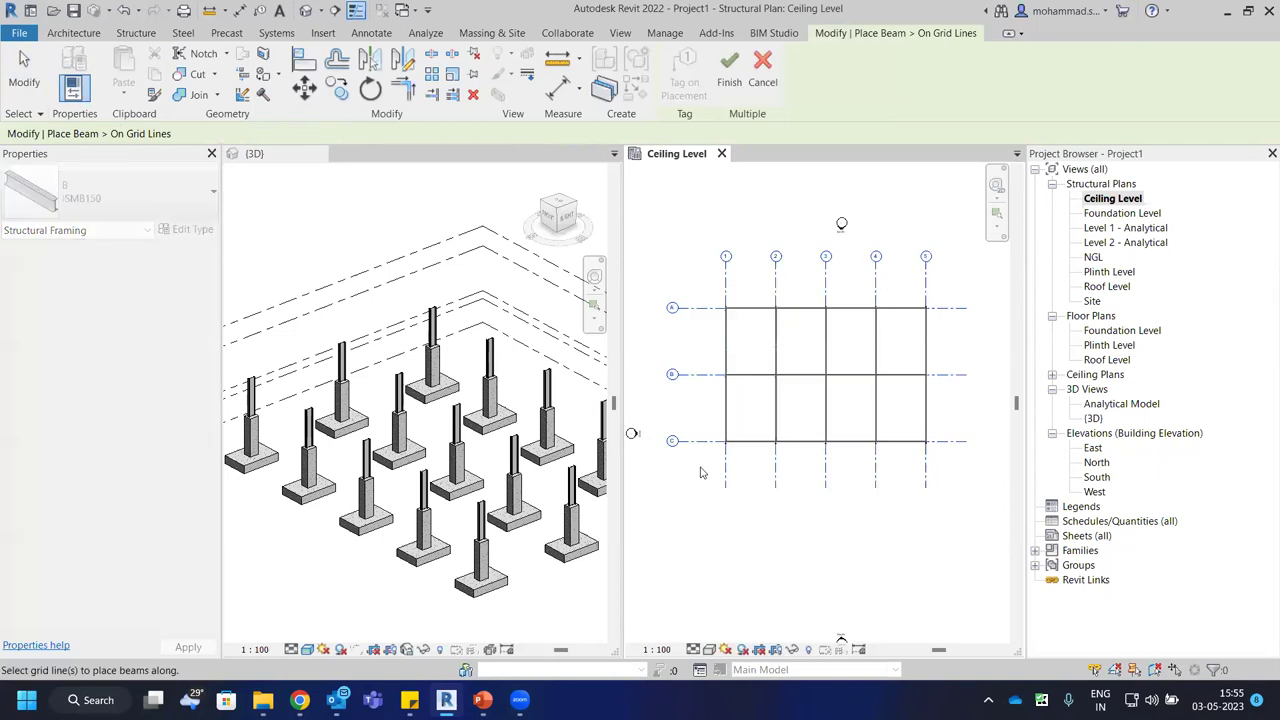
left_click_drag(783, 431, 603, 366)
left_click(729, 70)
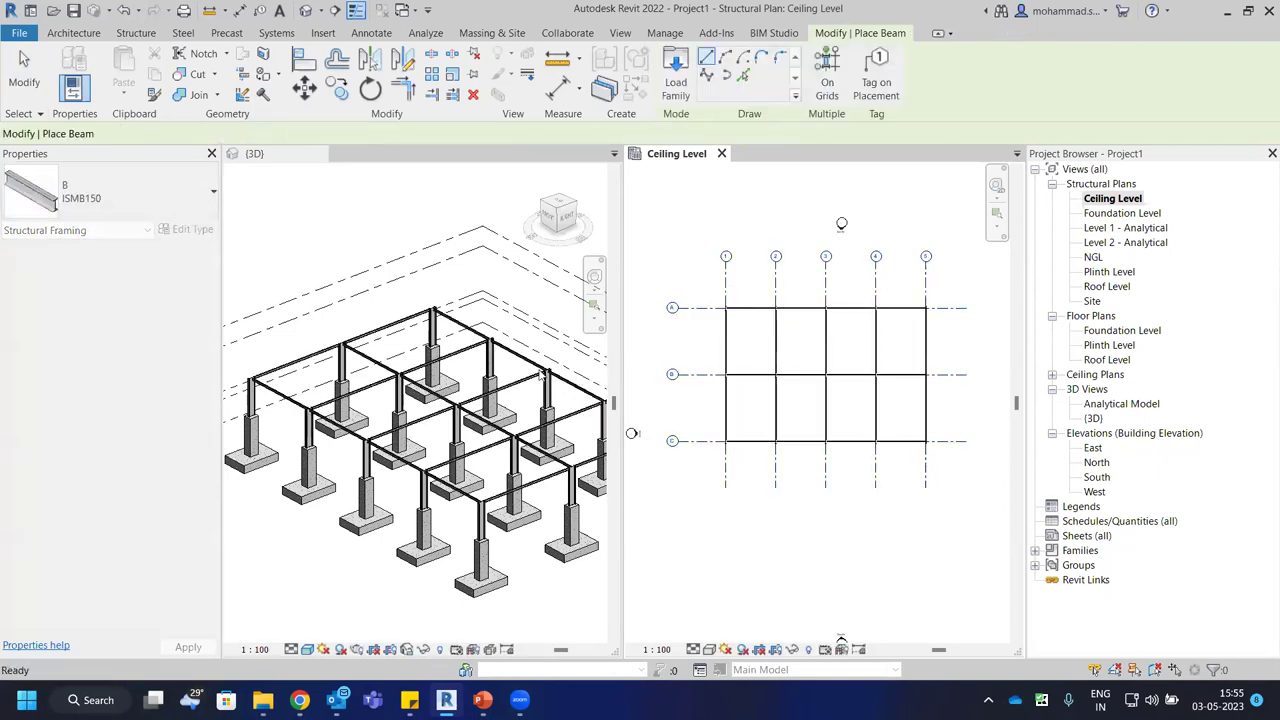
scroll(313, 348, "up", 4)
scroll(313, 348, "up", 3)
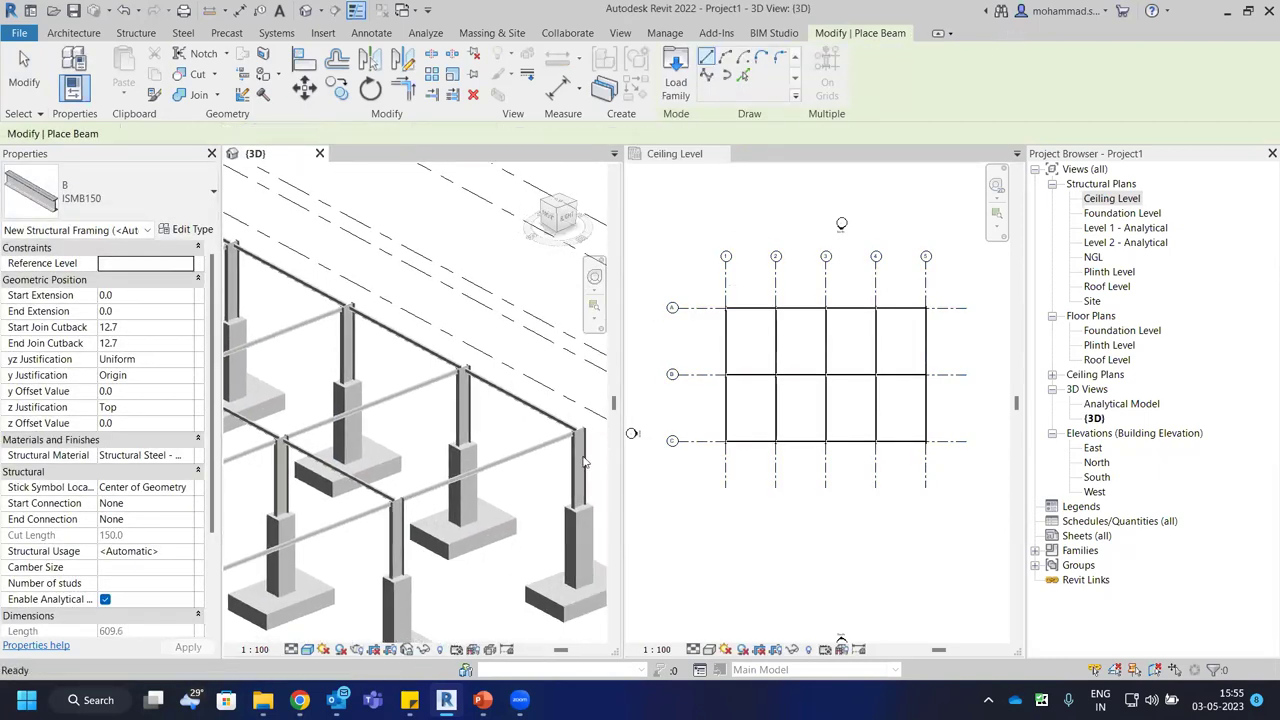
key("Escape")
key("Escape")
scroll(509, 427, "up", 4)
scroll(509, 427, "down", 6)
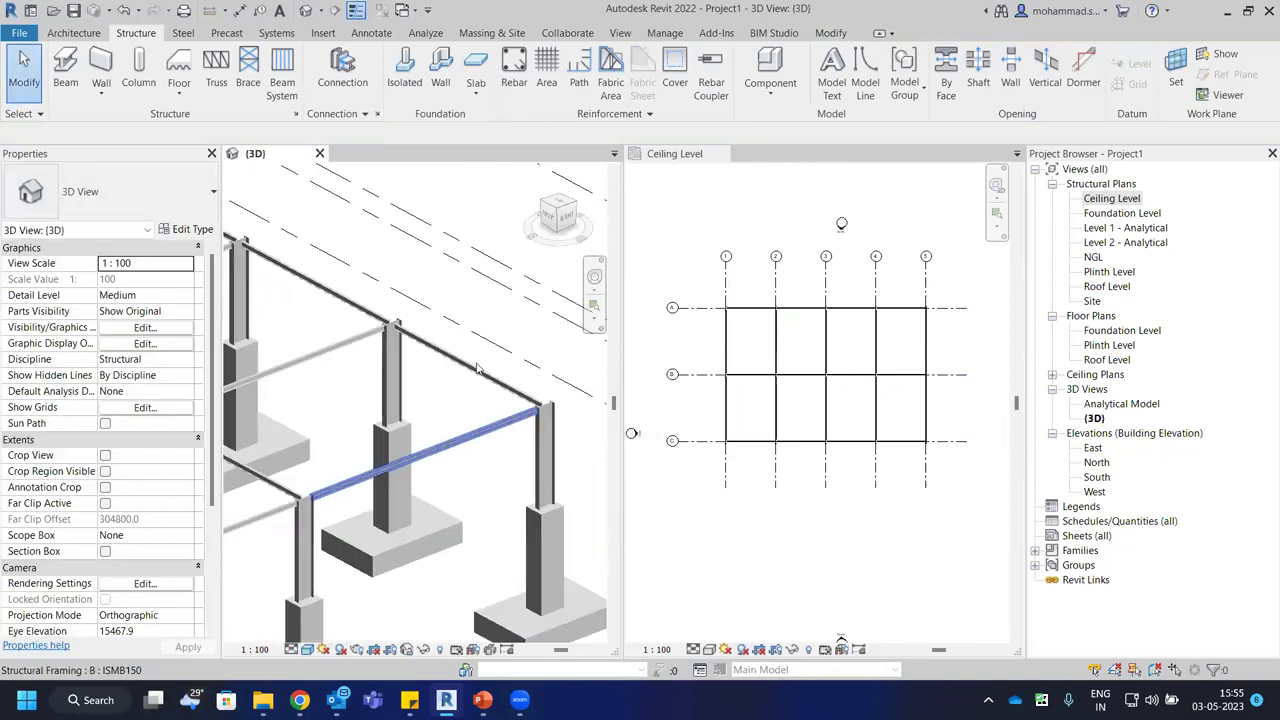
scroll(890, 357, "down", 1)
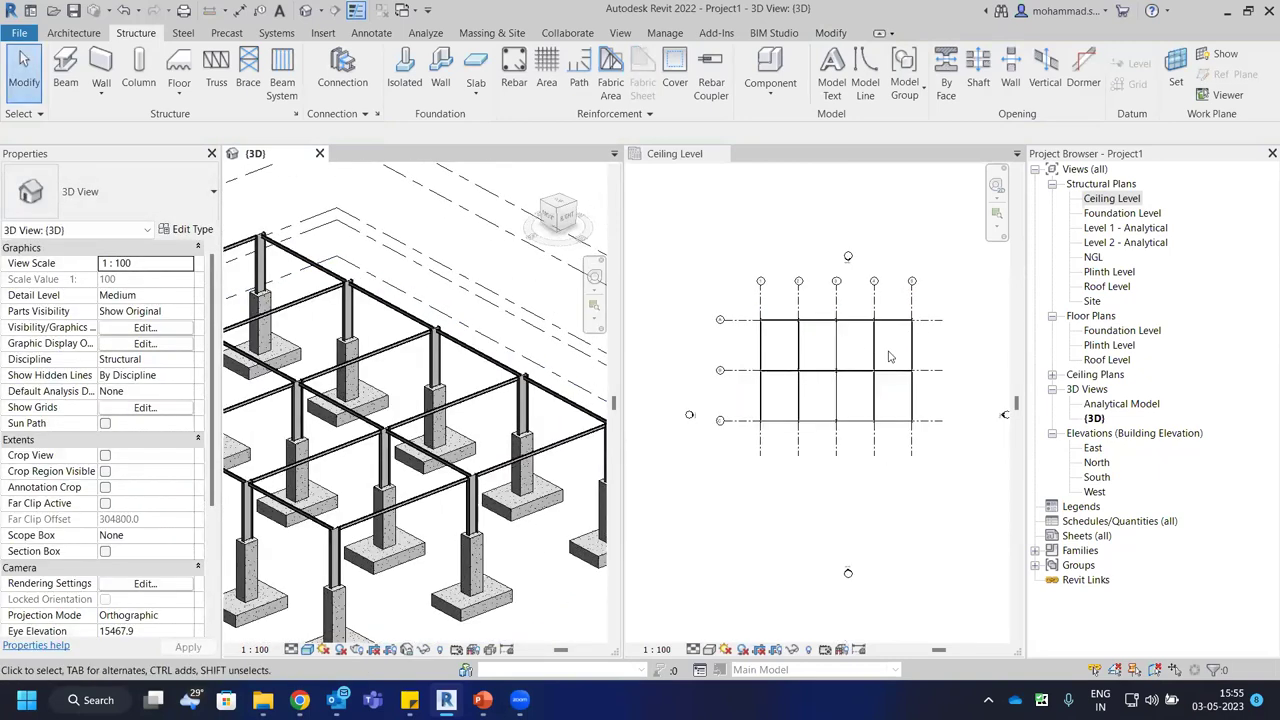
Open the Roof Level plan, close Ceiling Level, and zoom all views to fit.
left_click(954, 291)
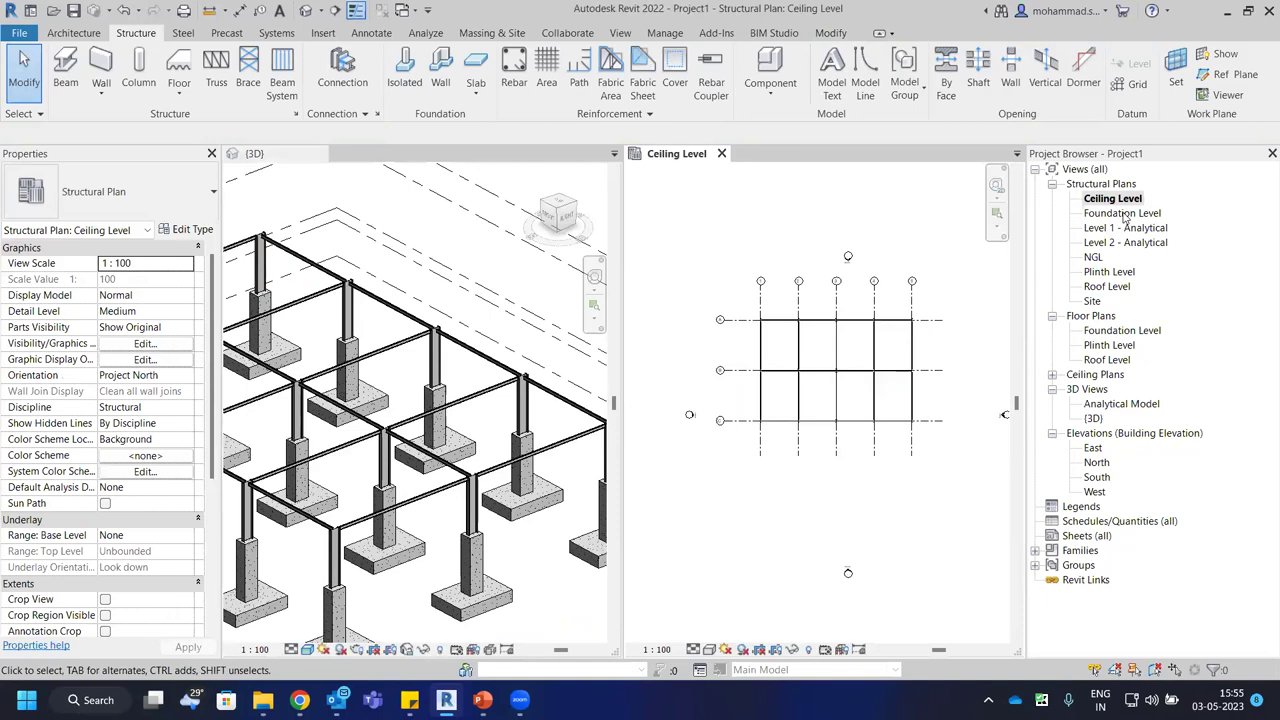
double_click(1107, 287)
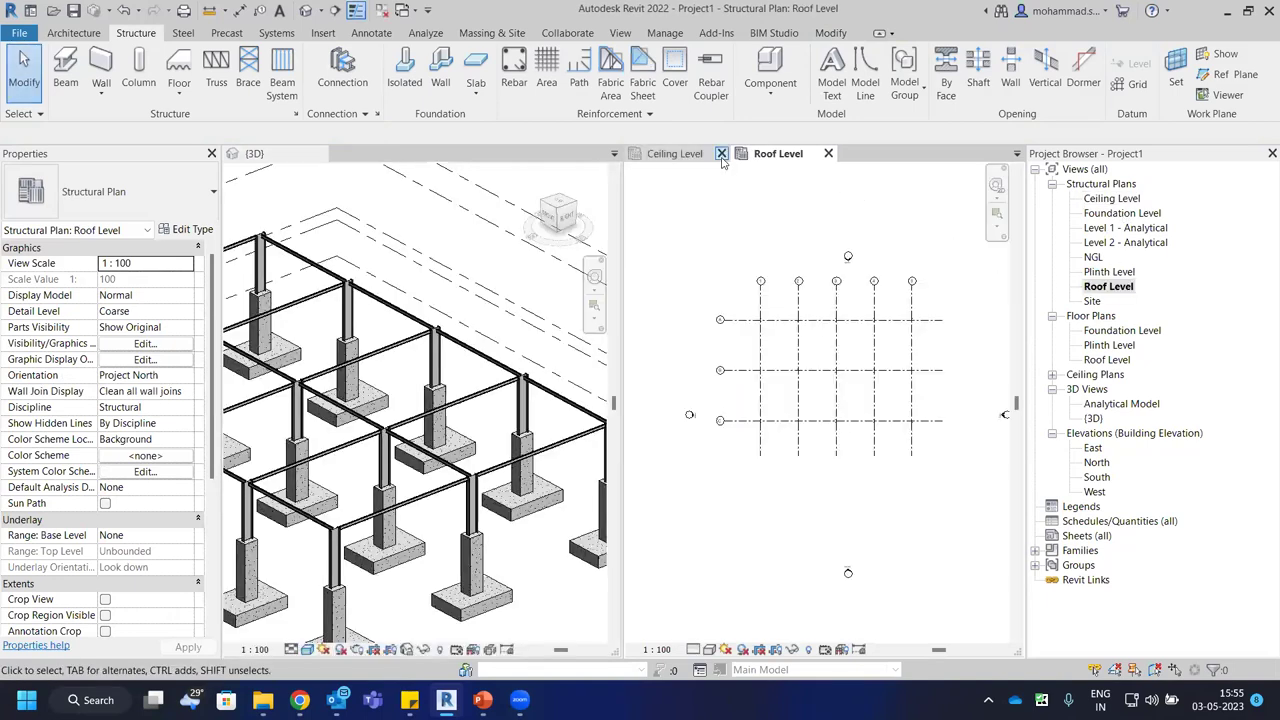
left_click(721, 153)
scroll(790, 350, "up", 5)
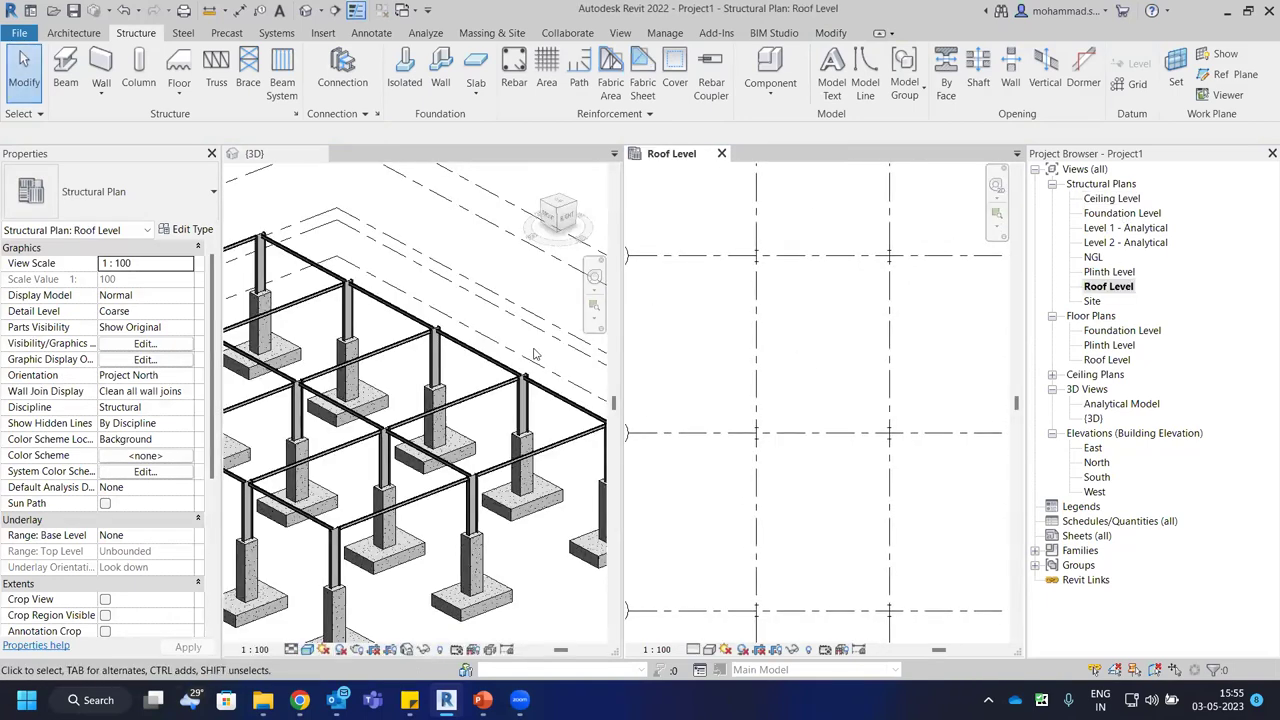
key("z")
key("a")
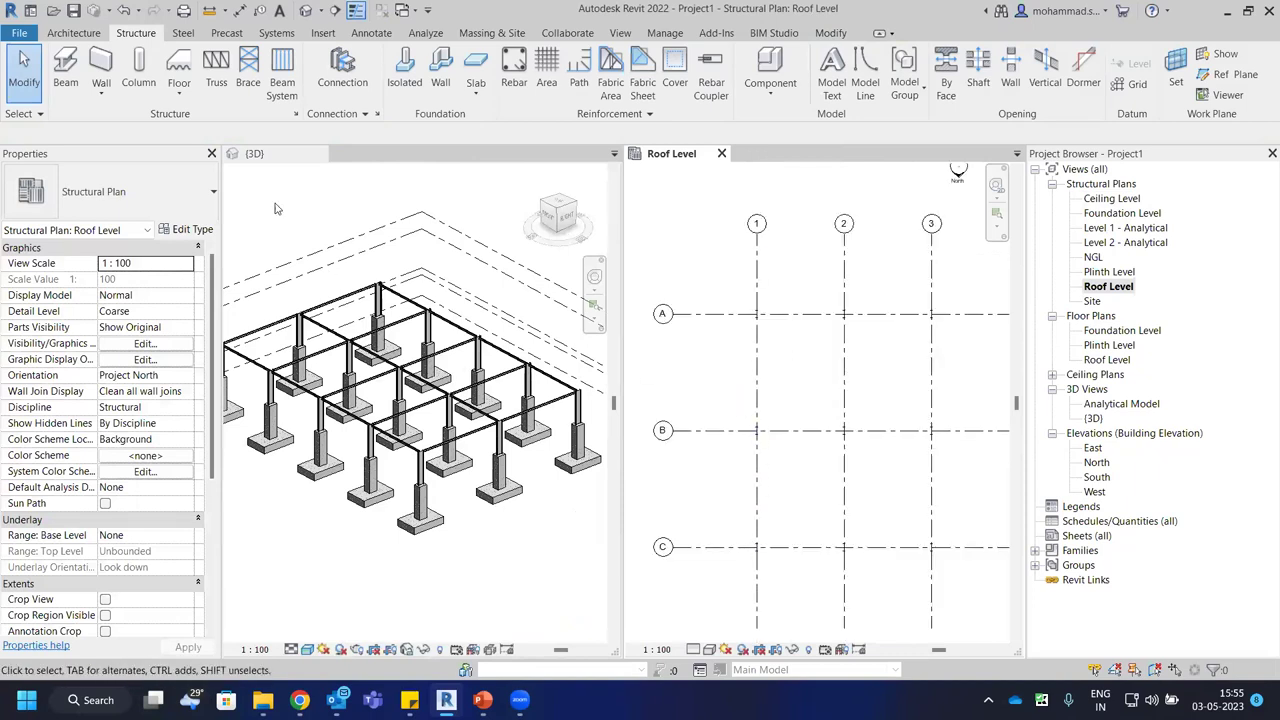
Draw an ISMB350 roof beam 8000 long from the column midpoint along the grid.
left_click(66, 80)
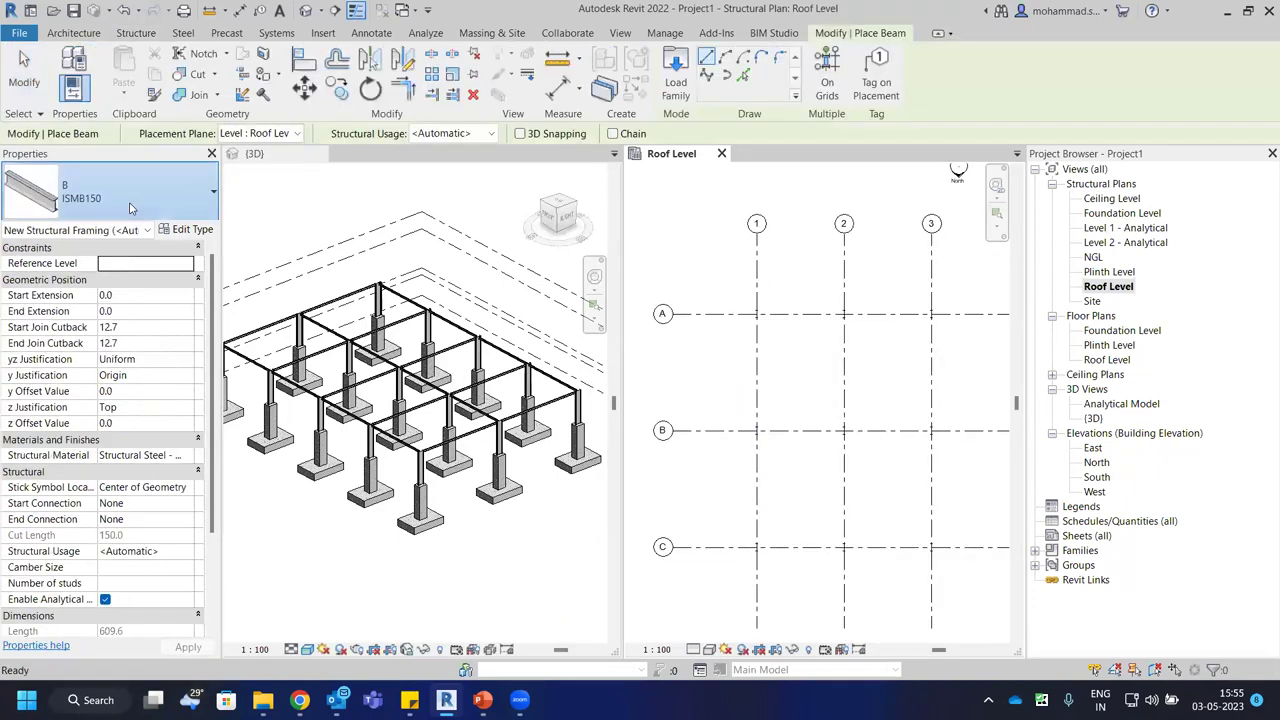
left_click(110, 192)
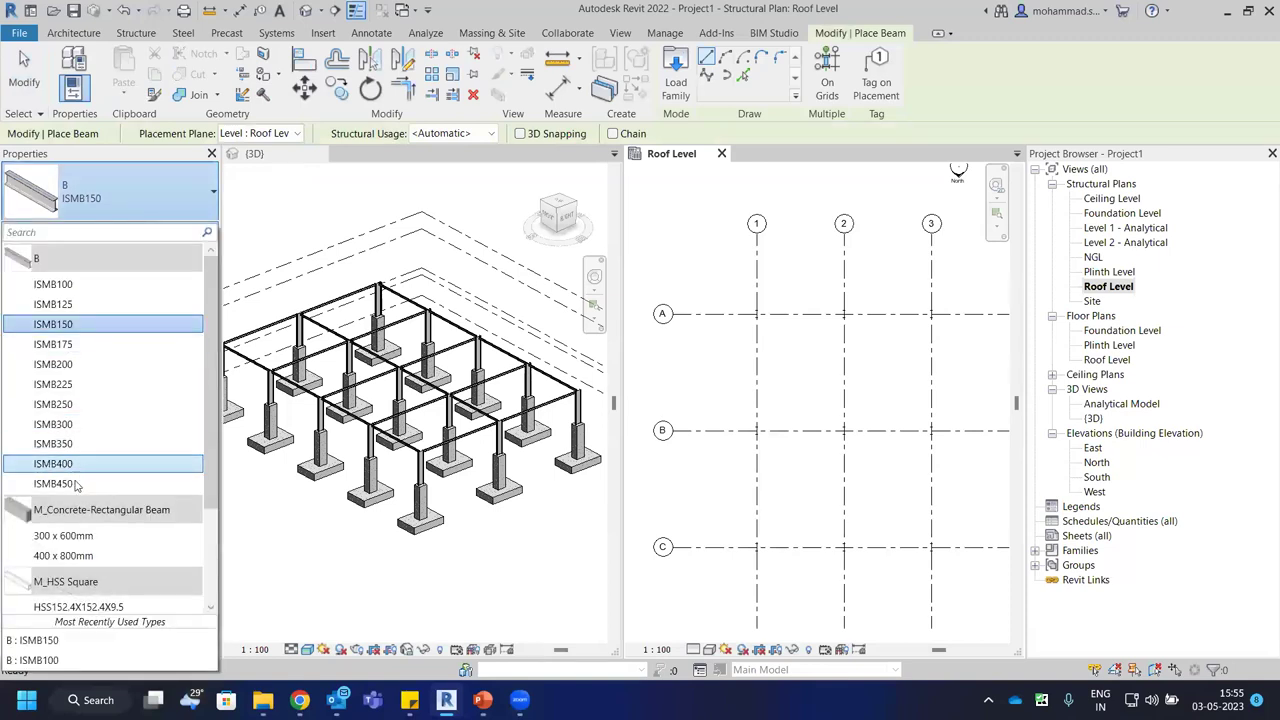
left_click(86, 445)
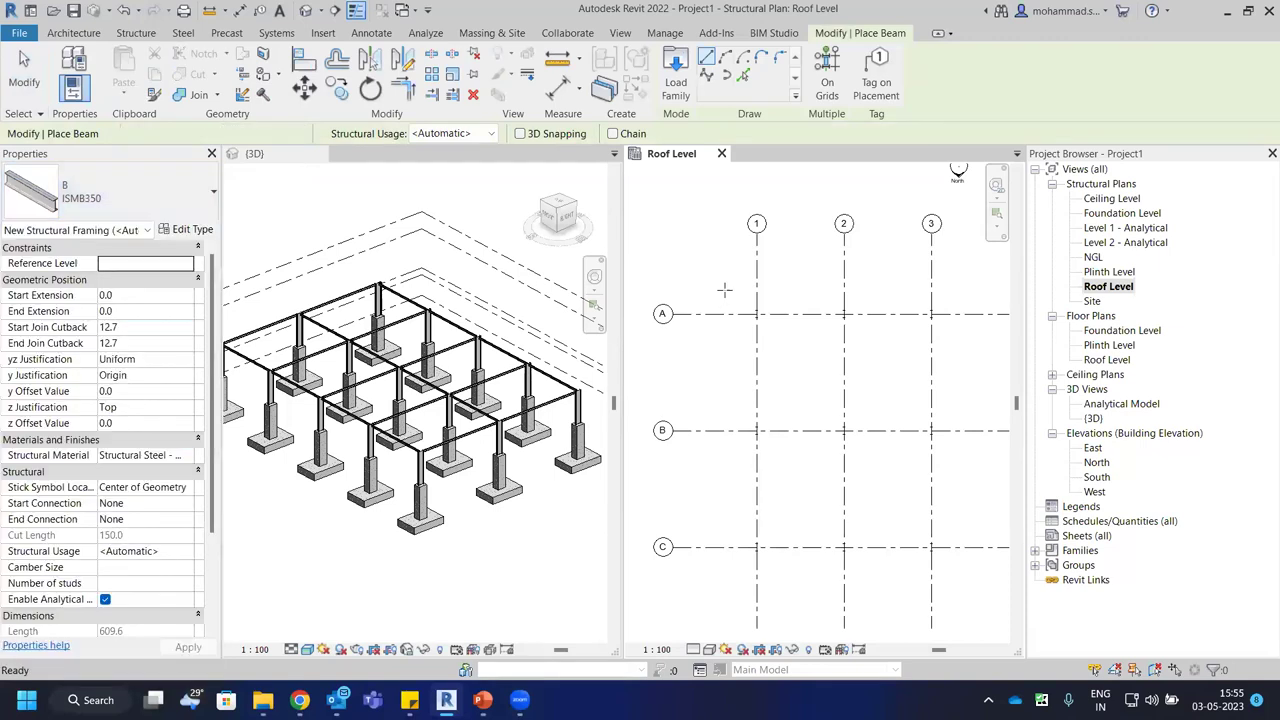
scroll(716, 288, "up", 5)
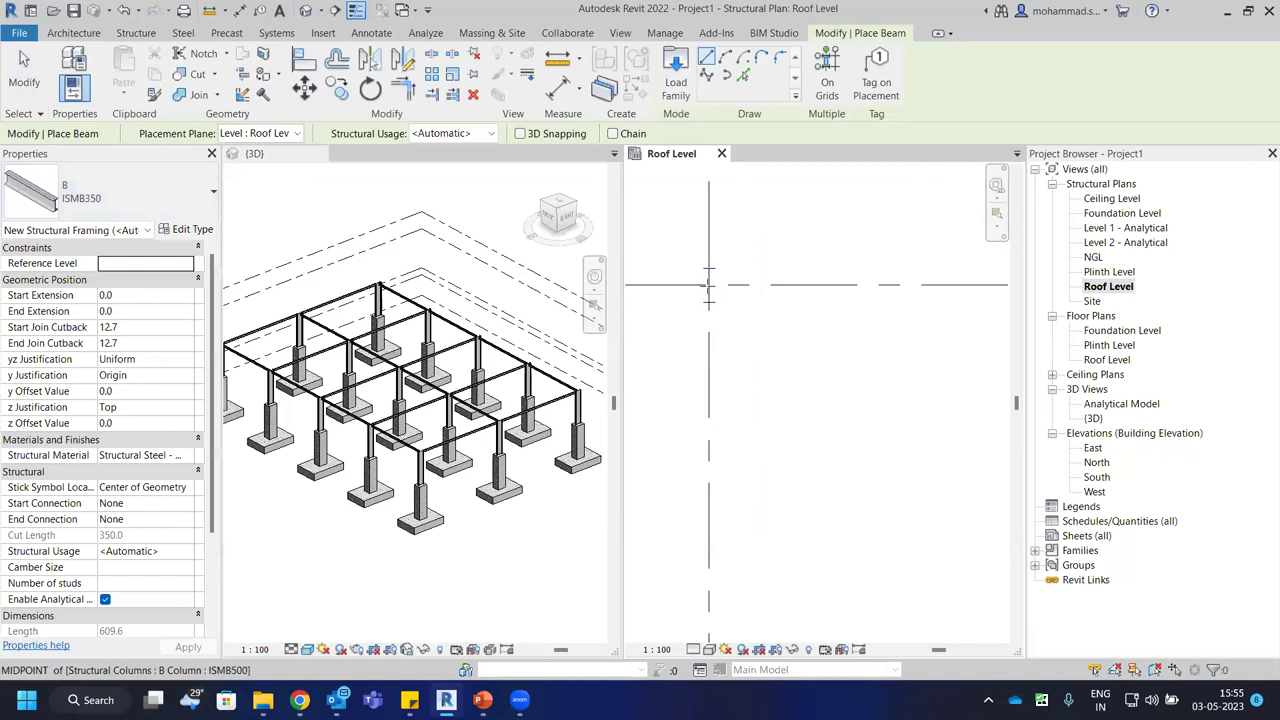
left_click(708, 284)
scroll(708, 284, "down", 3)
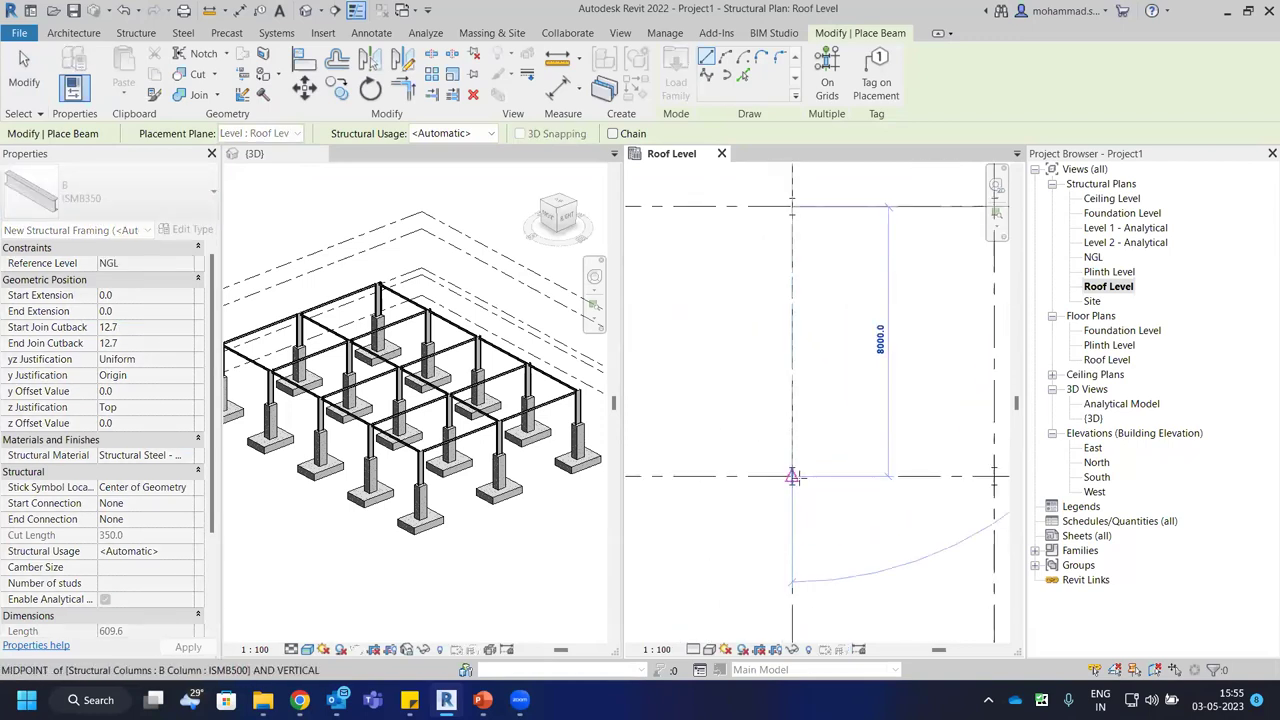
left_click(792, 476)
key("Escape")
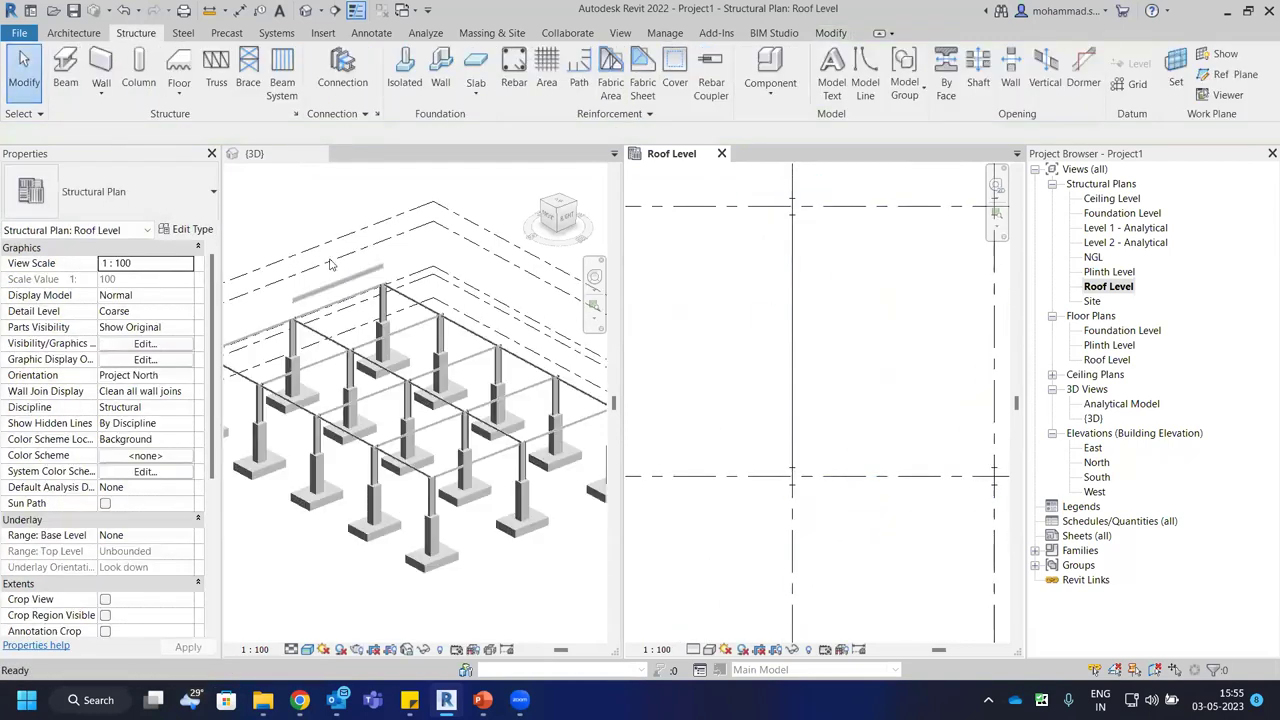
scroll(331, 264, "up", 3)
Orbit the 3D view to inspect the new ISMB350 beam, then reactivate Roof Level.
left_click(475, 243)
scroll(446, 272, "down", 2)
left_click(420, 282)
middle_click_drag(430, 300, 445, 366, "shift")
scroll(445, 366, "up", 2)
key("Escape")
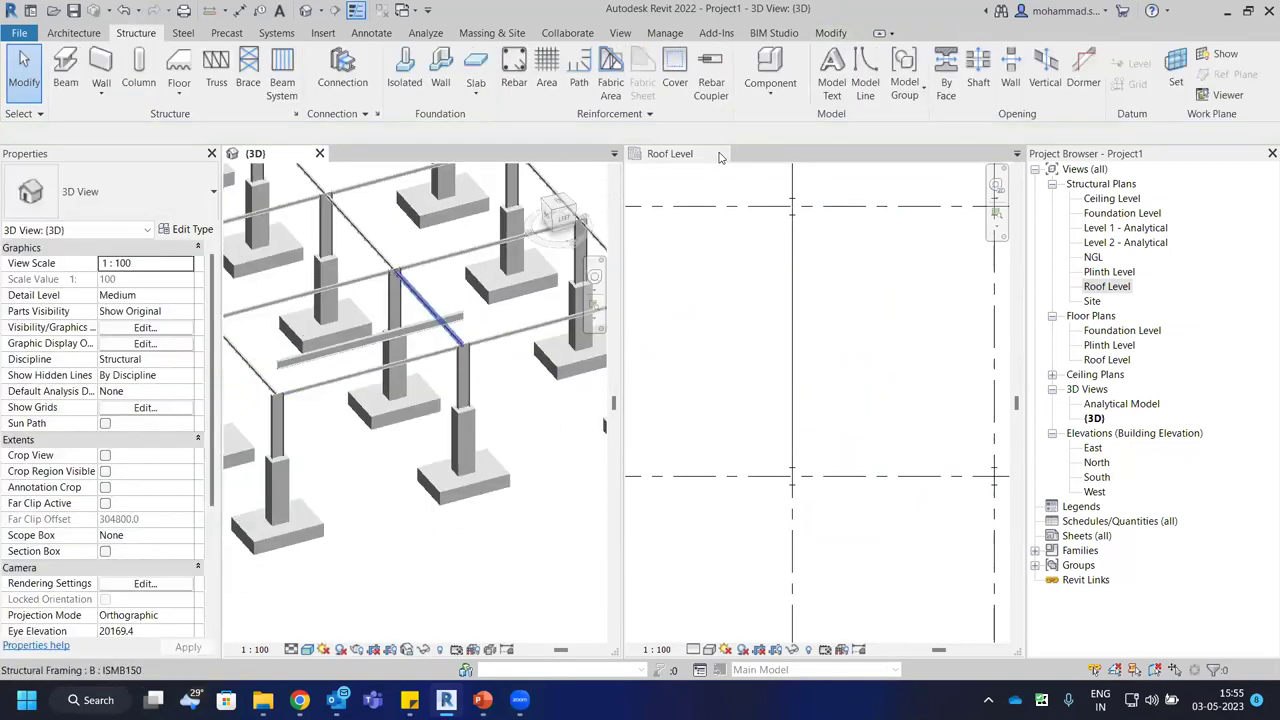
left_click(712, 154)
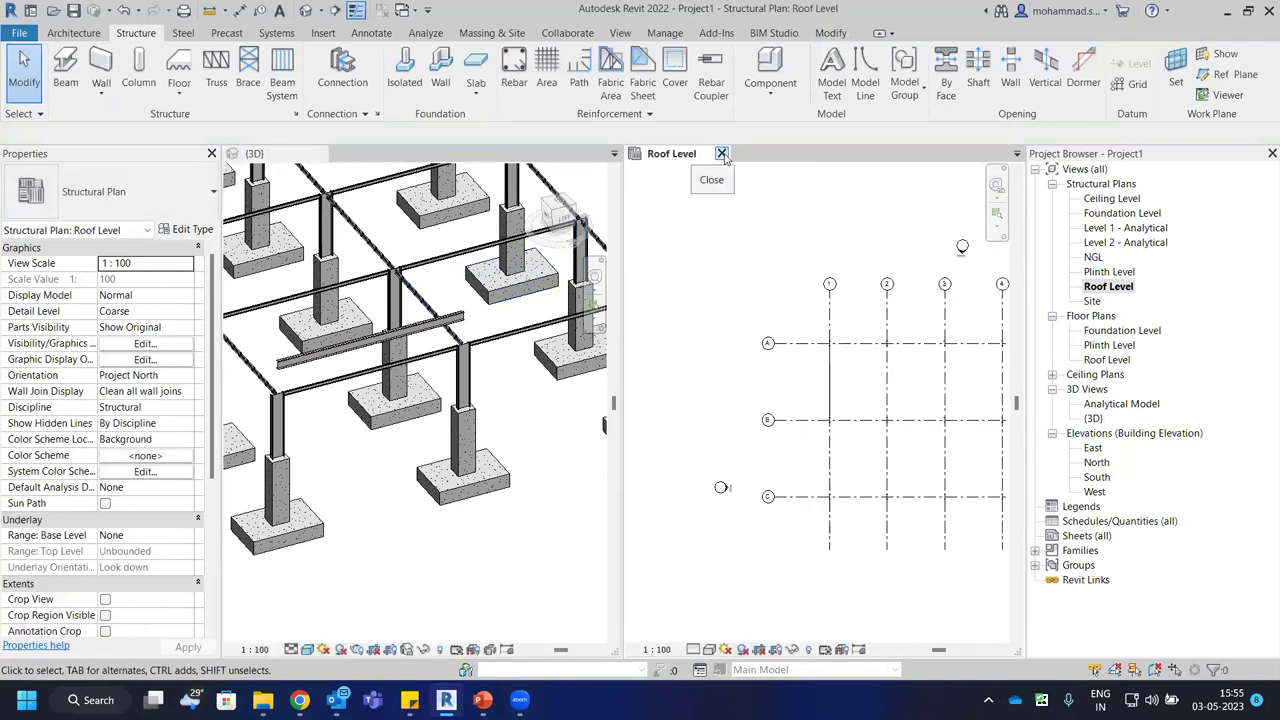
In the West elevation, set the A–B roof beam's start offset to -1500.
double_click(1095, 491)
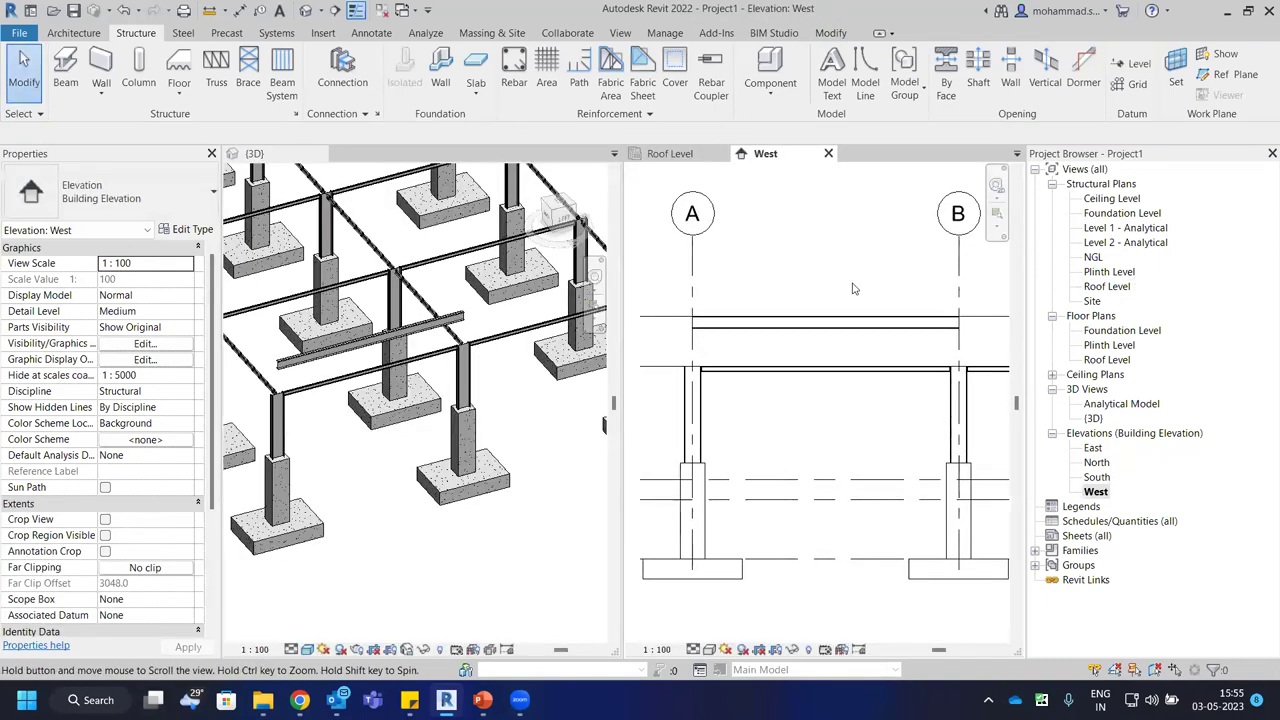
left_click(784, 291)
mouse_move(892, 296)
middle_mouse_down()
mouse_move(905, 280)
mouse_move(895, 266)
middle_mouse_up()
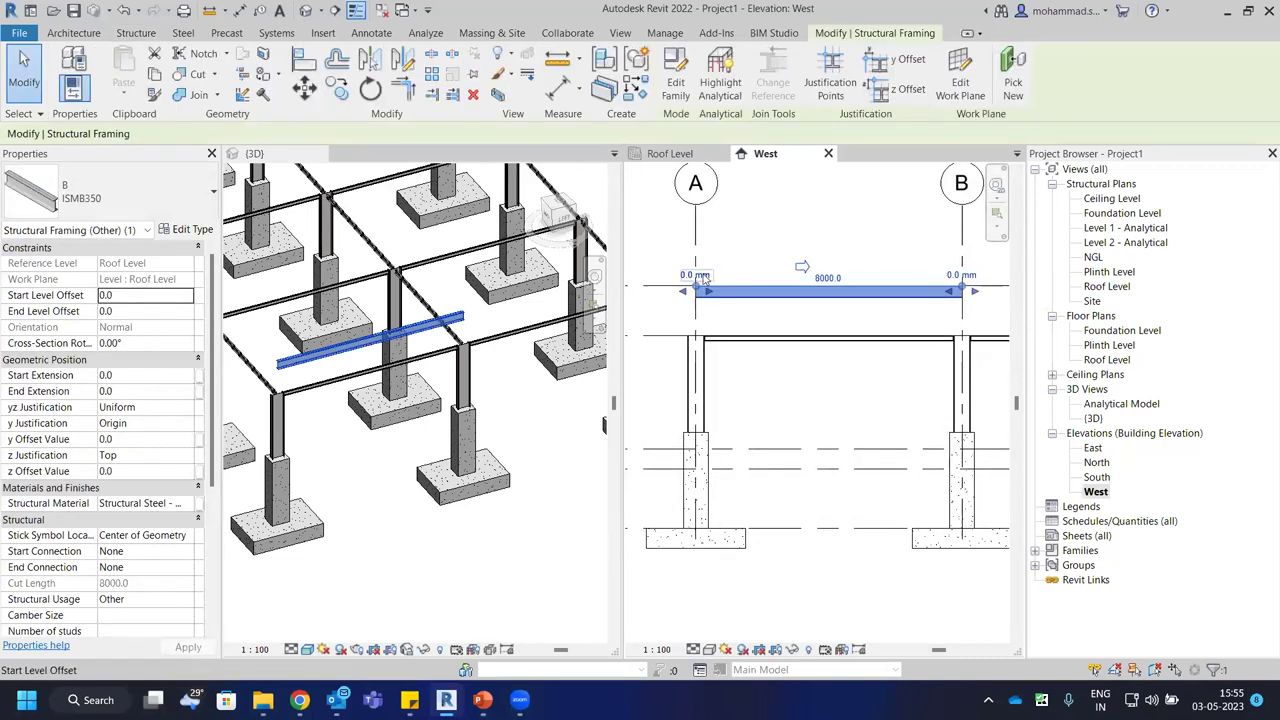
mouse_move(697, 289)
left_mouse_down()
mouse_move(695, 338)
mouse_move(695, 288)
left_mouse_up()
scroll(695, 286, "up", 2)
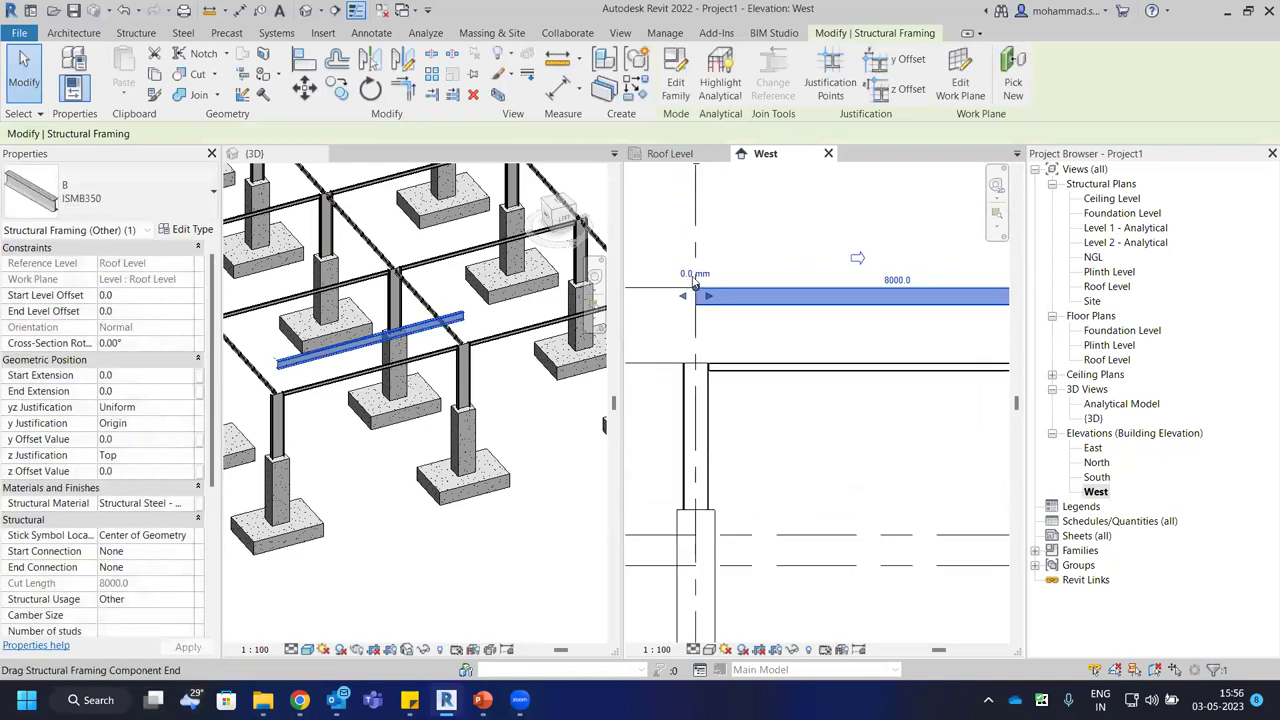
left_click(695, 275)
scroll(697, 285, "up", 1)
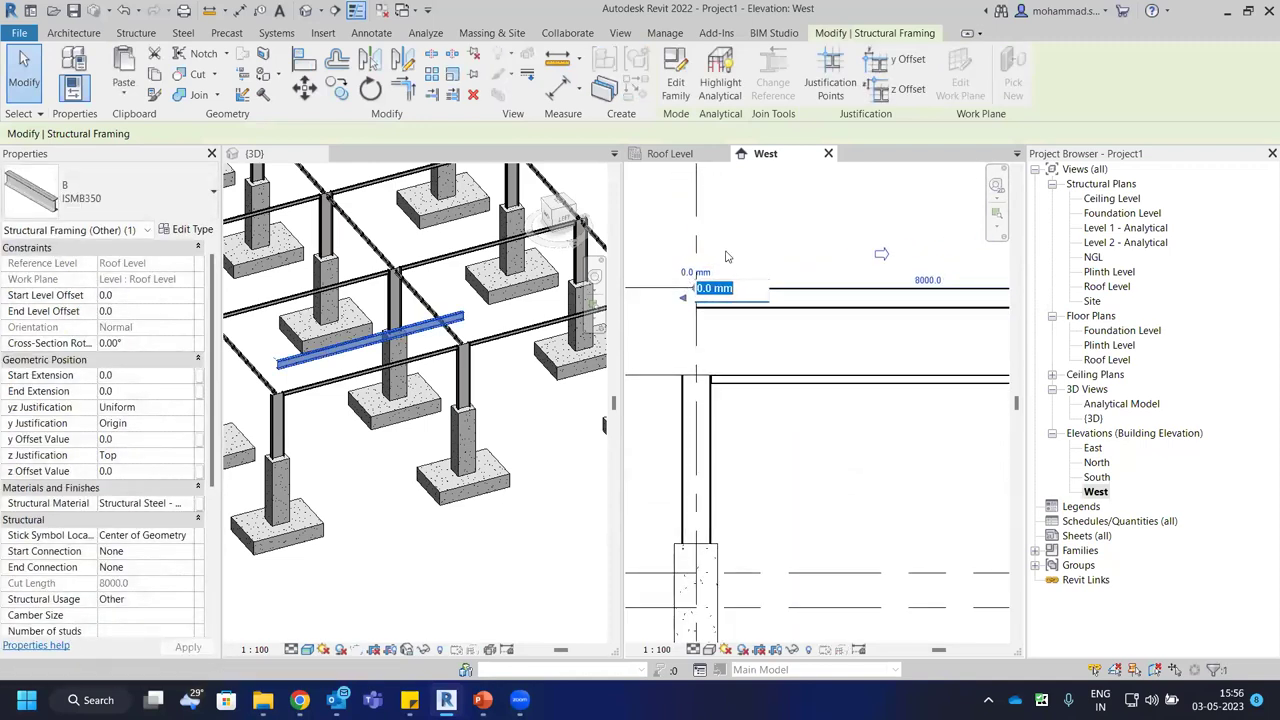
type("-1500")
key("Return")
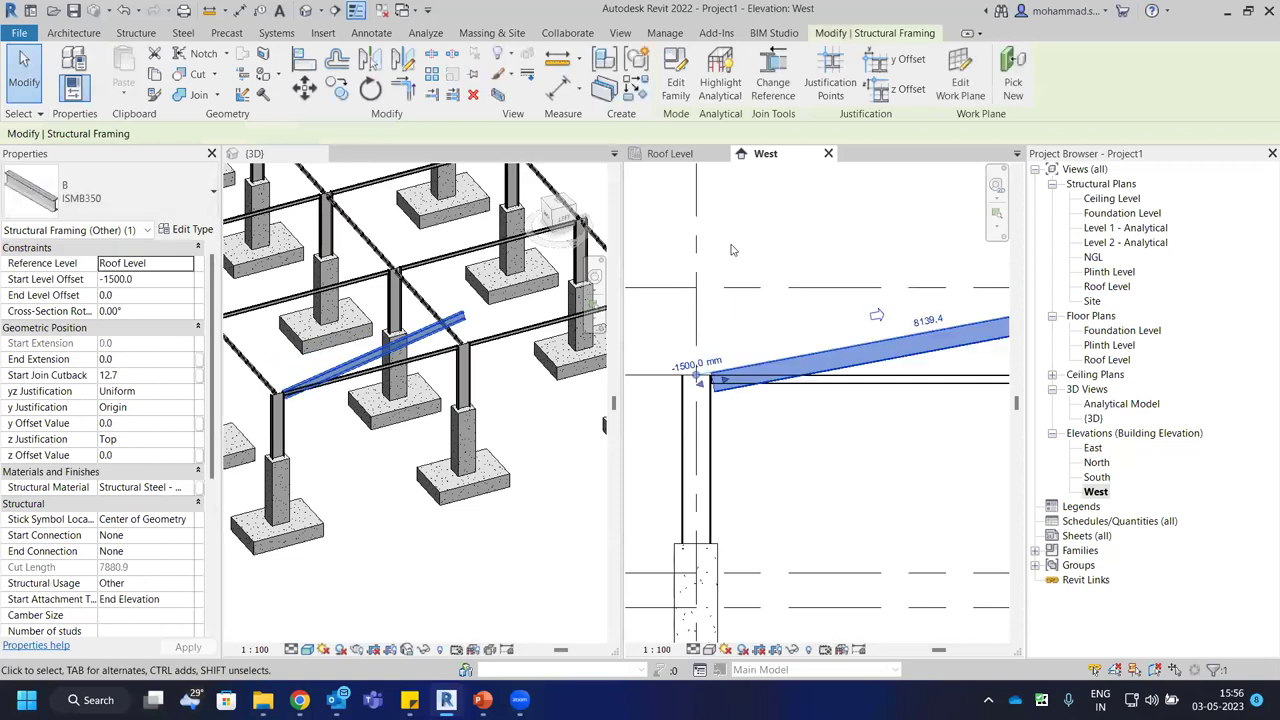
Inspect the sloped beam's ridge end at grid B, then close the West elevation.
scroll(785, 242, "down", 2)
left_click(832, 224)
middle_click_drag(932, 288, 829, 293)
left_click(840, 292)
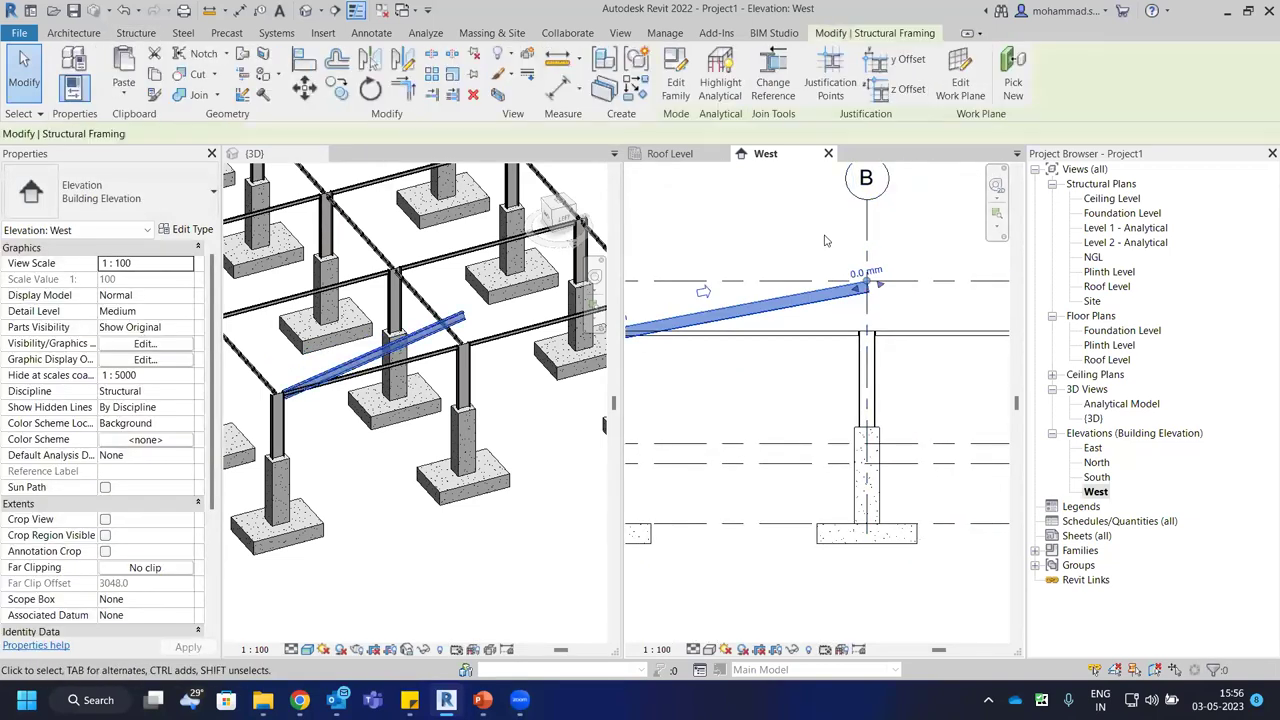
left_click(897, 248)
scroll(873, 283, "up", 2)
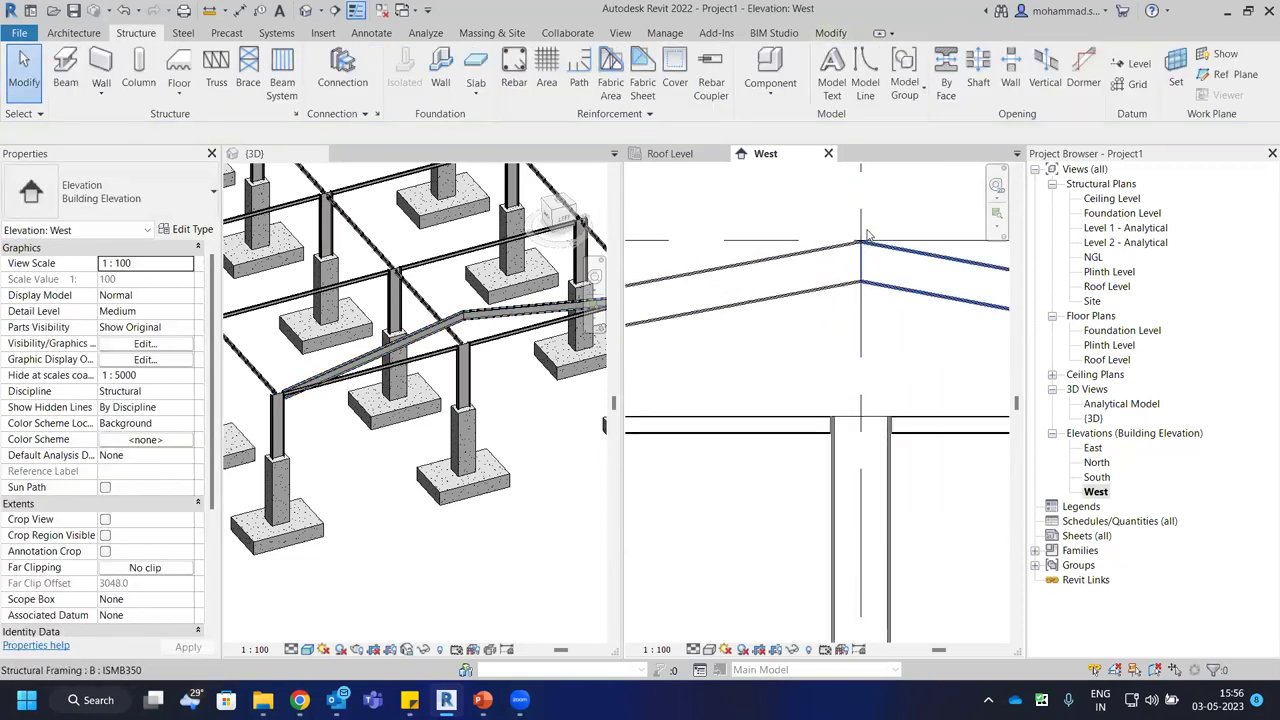
scroll(871, 295, "up", 3)
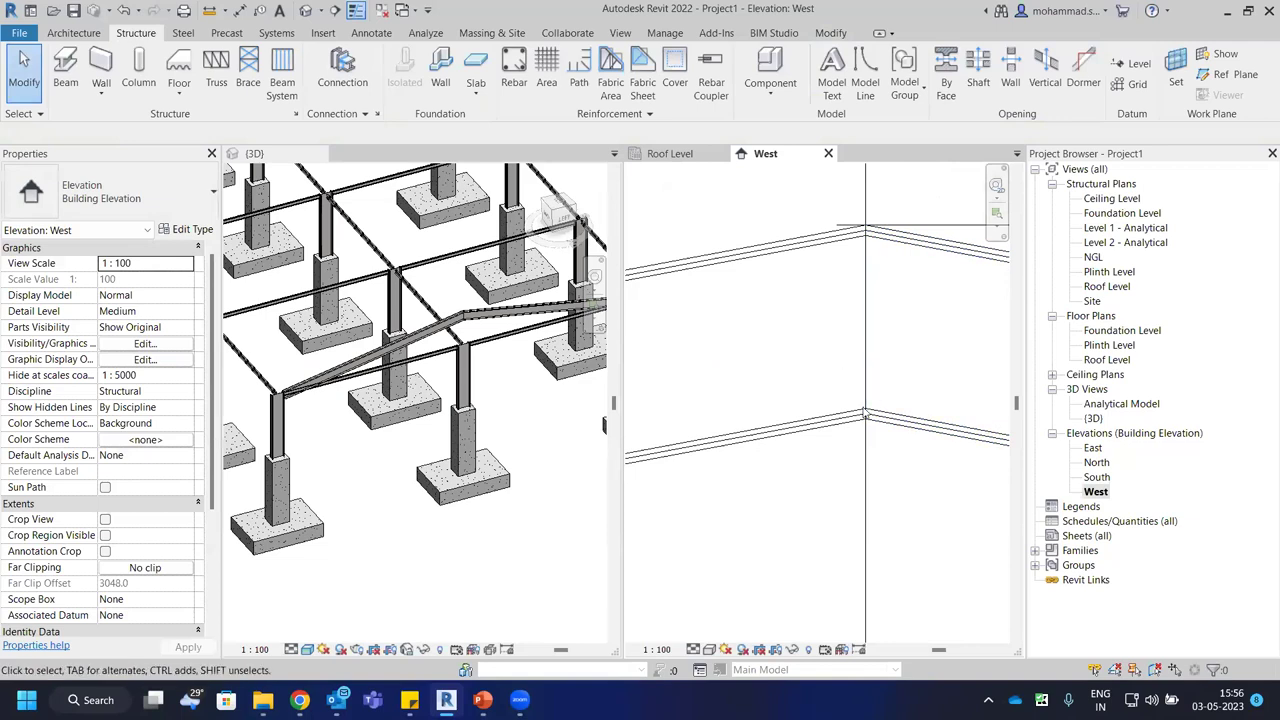
scroll(800, 343, "down", 3)
scroll(827, 293, "down", 2)
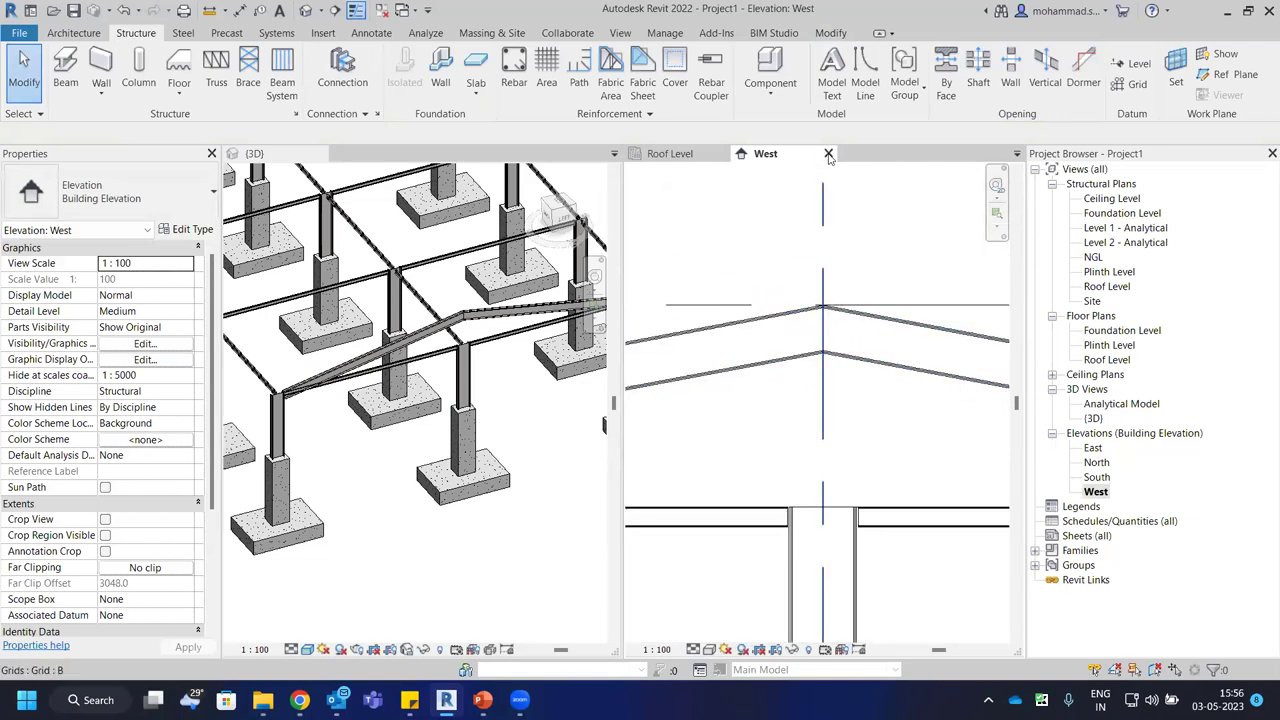
left_click(828, 154)
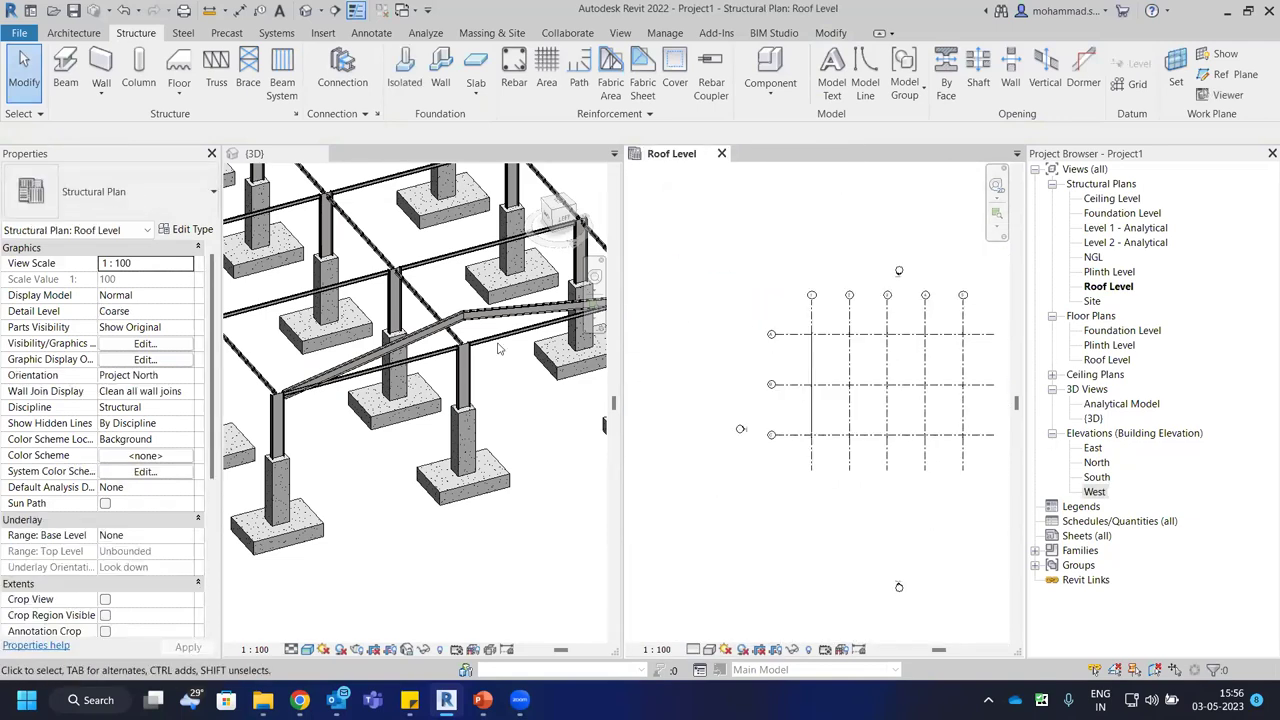
Activate the 3D view, then orbit and zoom in on a beam-column joint.
scroll(500, 428, "down", 3)
left_click(548, 428)
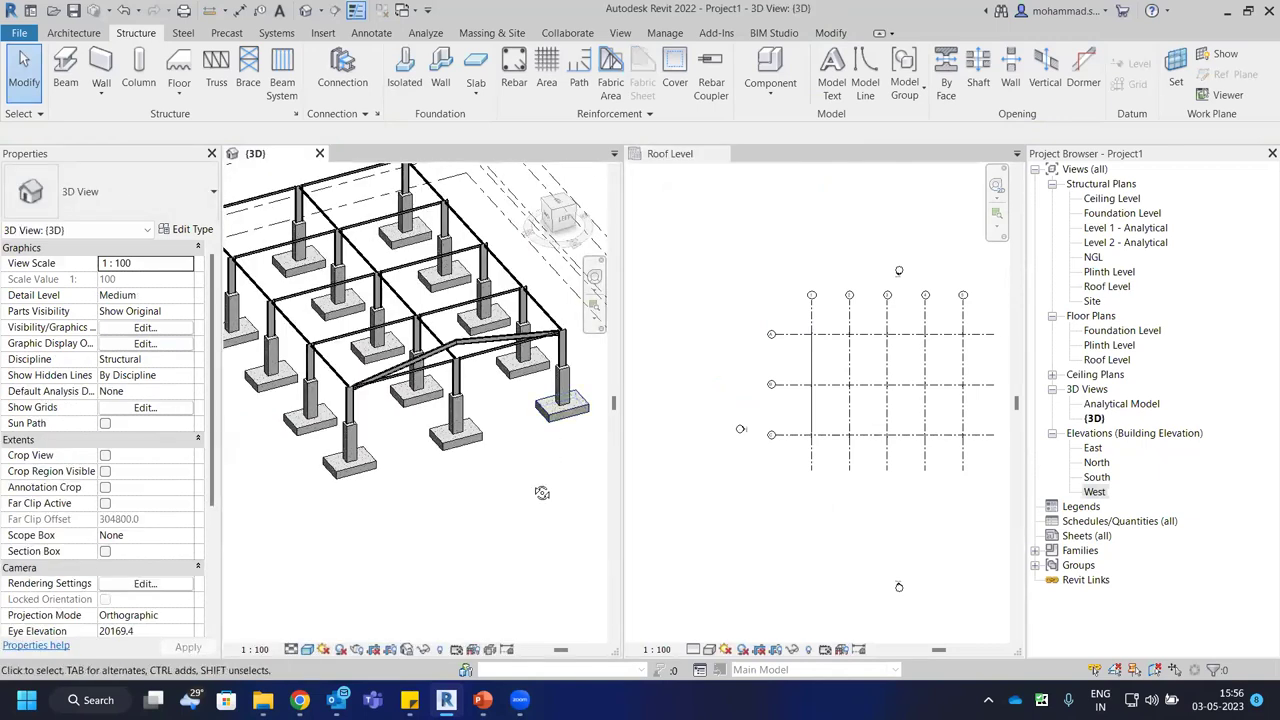
middle_click_drag(566, 380, 493, 371, "shift")
scroll(520, 375, "up", 2)
scroll(493, 371, "up", 2)
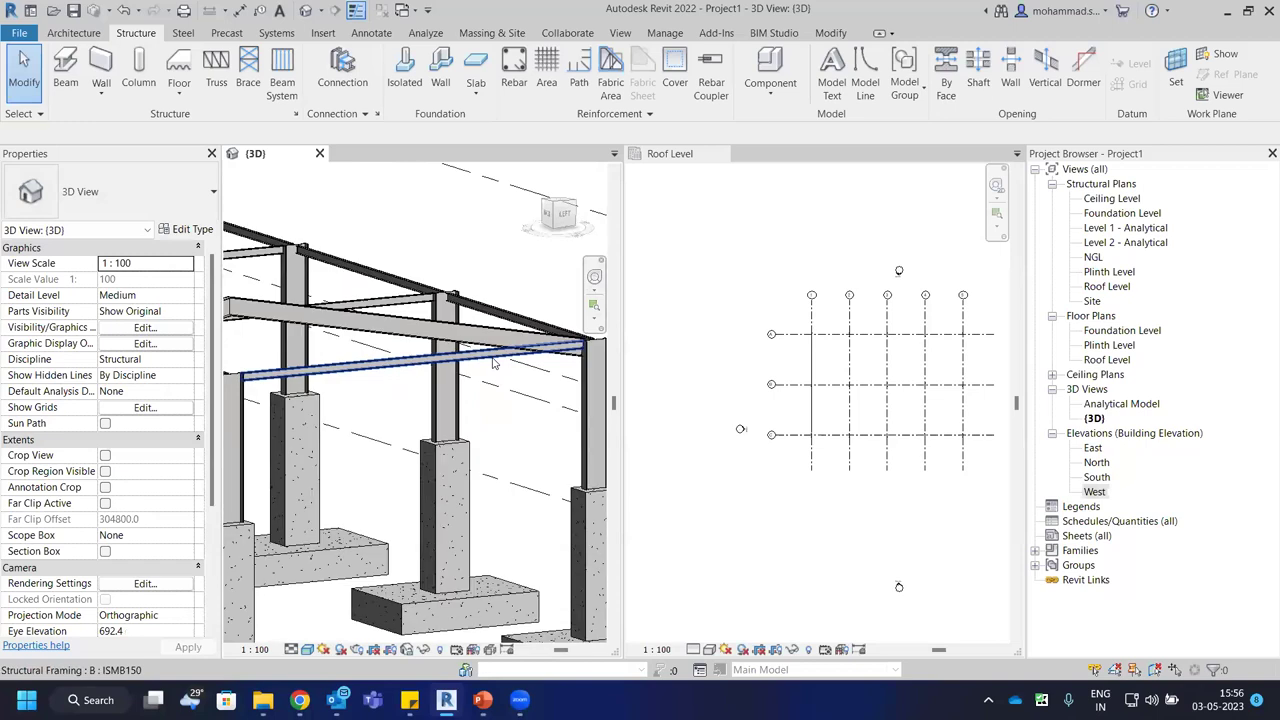
left_click(493, 366)
key("Escape")
middle_click_drag(560, 382, 378, 389, "shift")
scroll(378, 389, "down", 4)
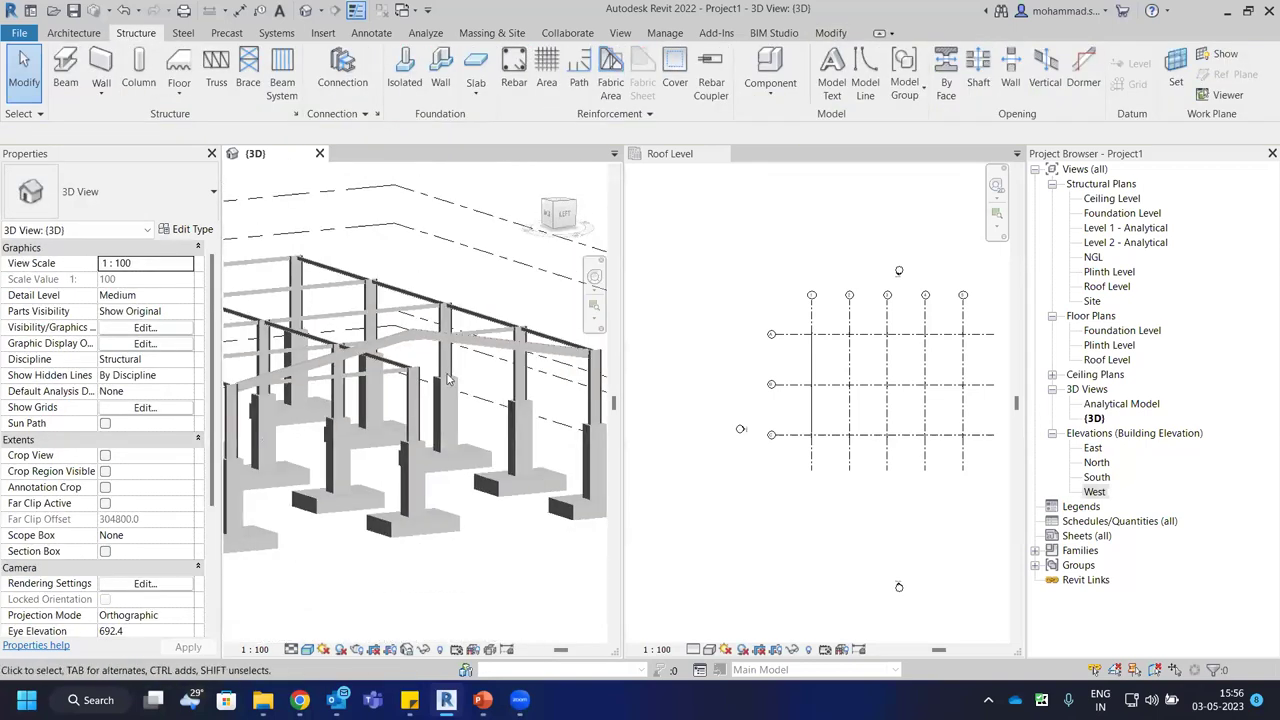
scroll(449, 366, "up", 5)
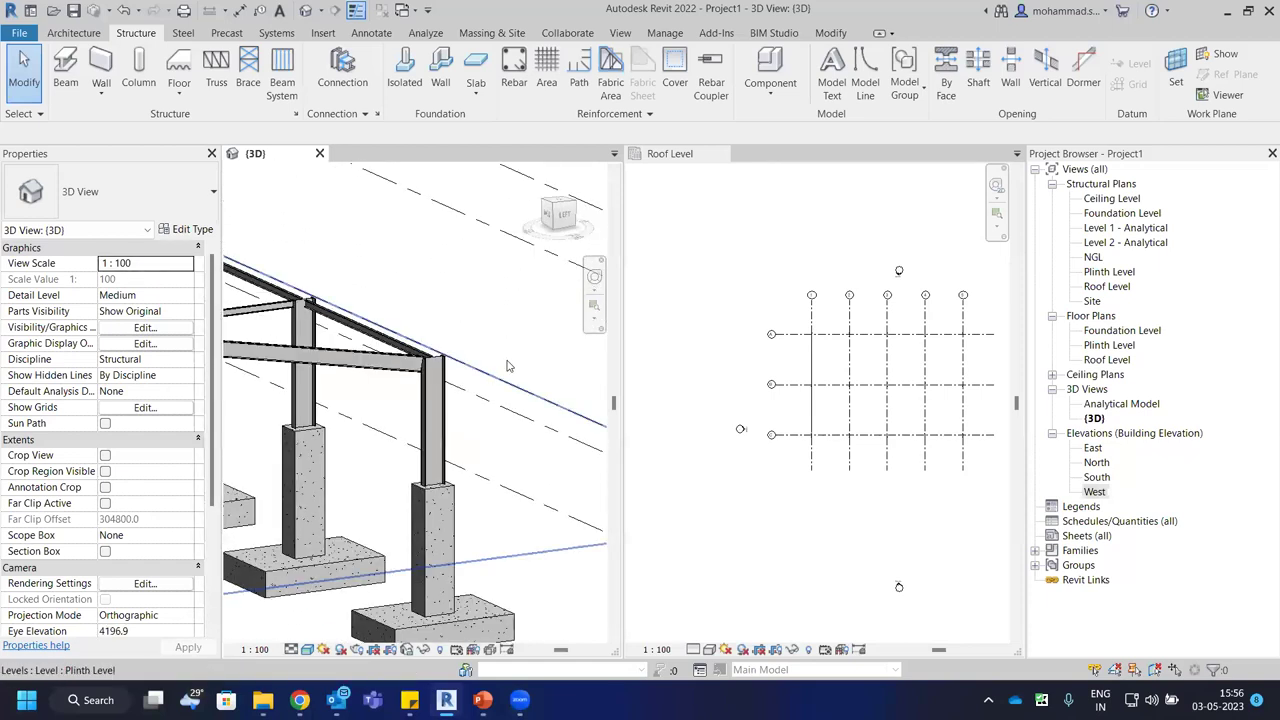
scroll(500, 352, "up", 4)
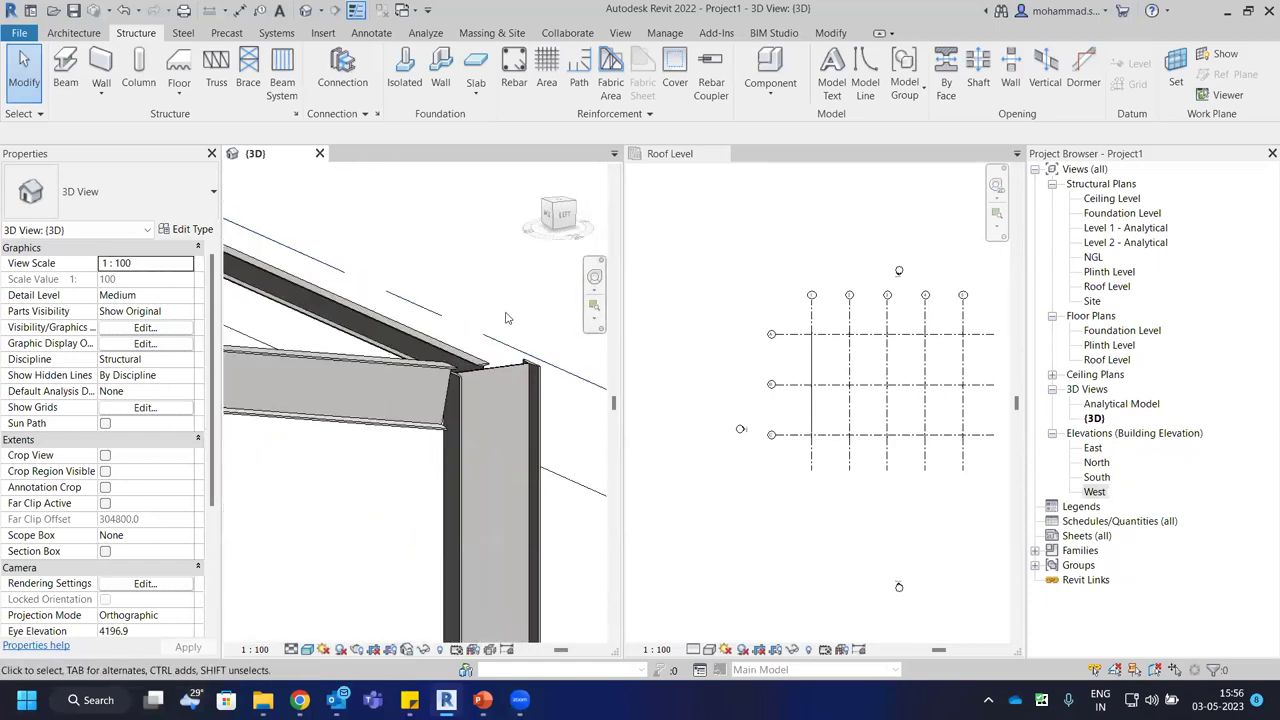
Show the Steel tab tools and close the Roof Level plan view.
left_click(183, 33)
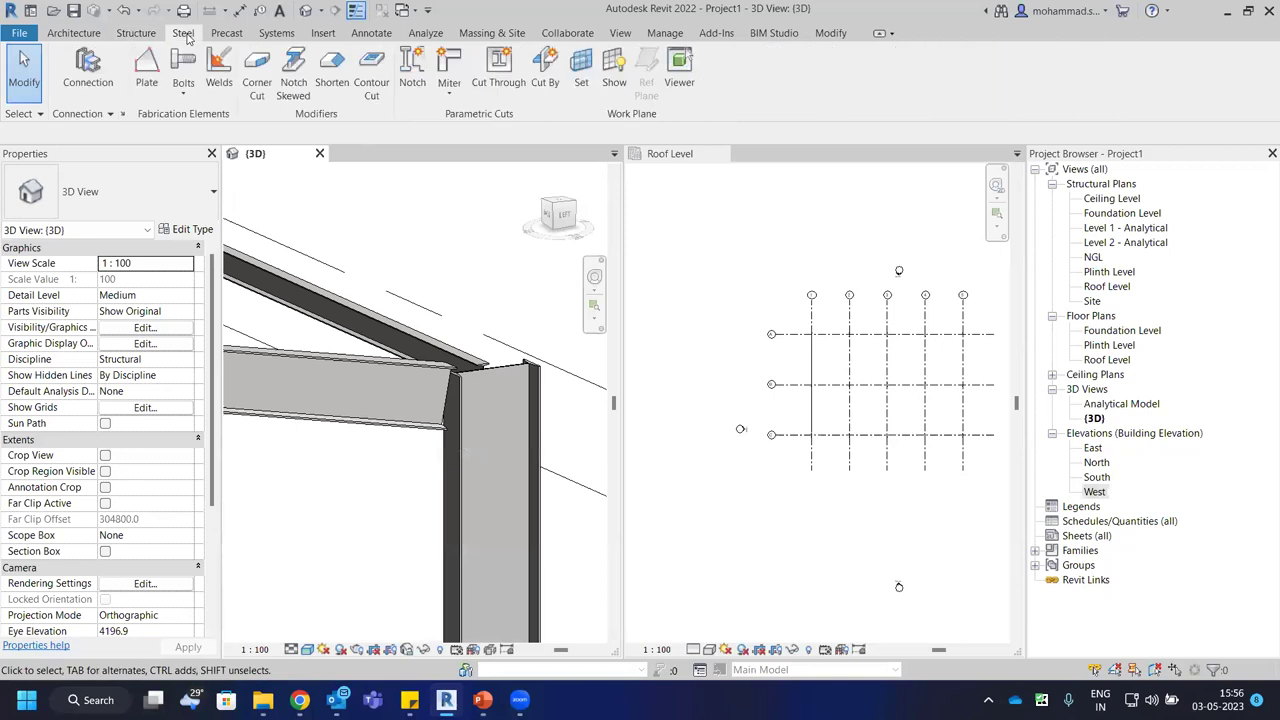
scroll(438, 231, "down", 2)
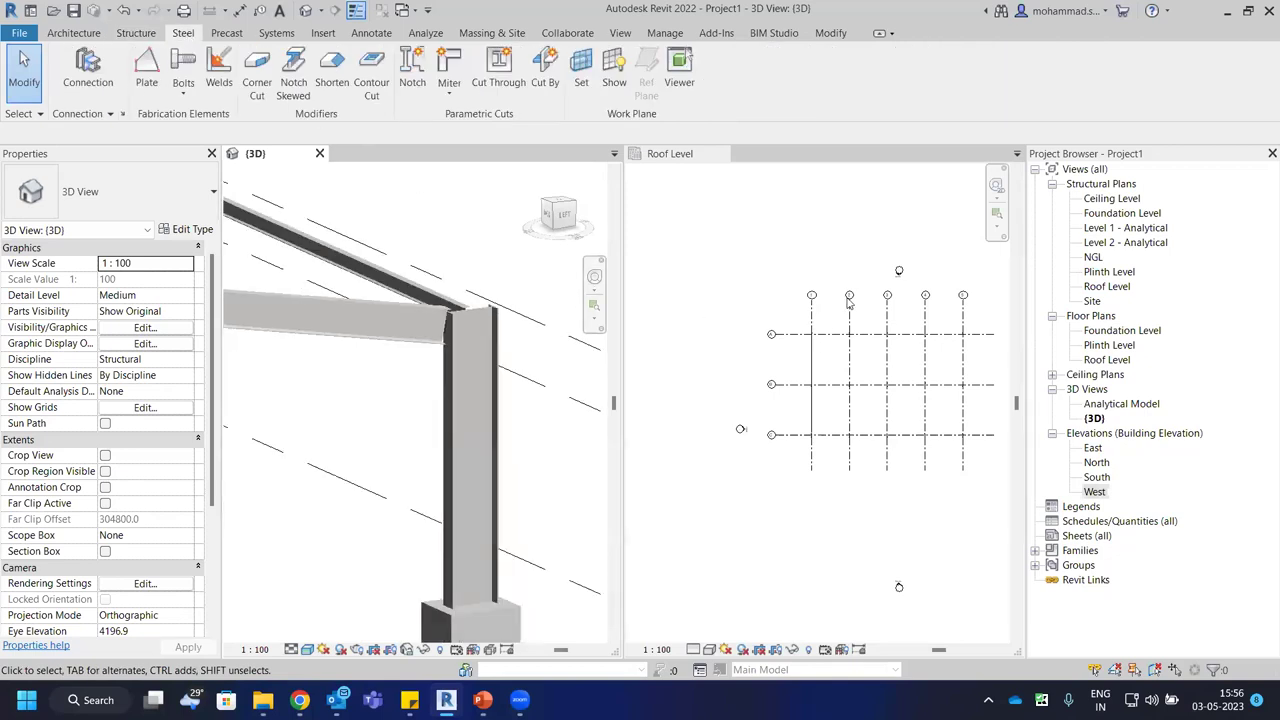
left_click(731, 241)
left_click(721, 153)
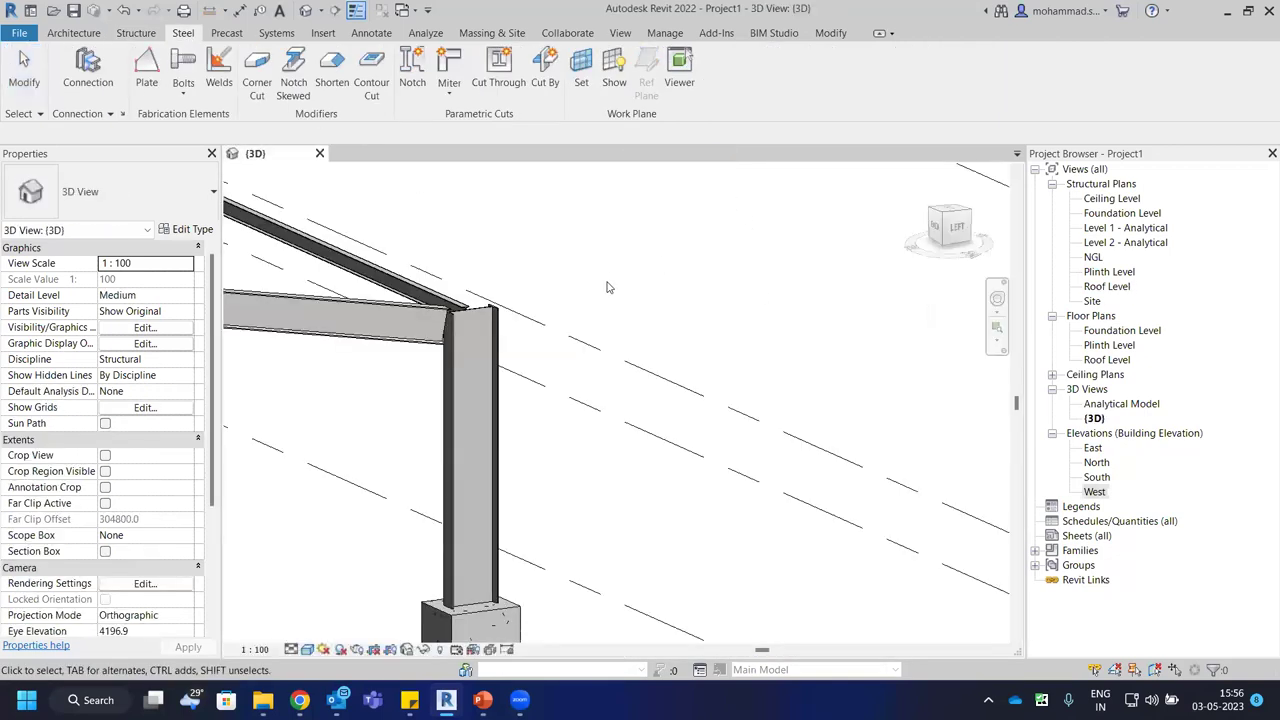
scroll(637, 266, "down", 4)
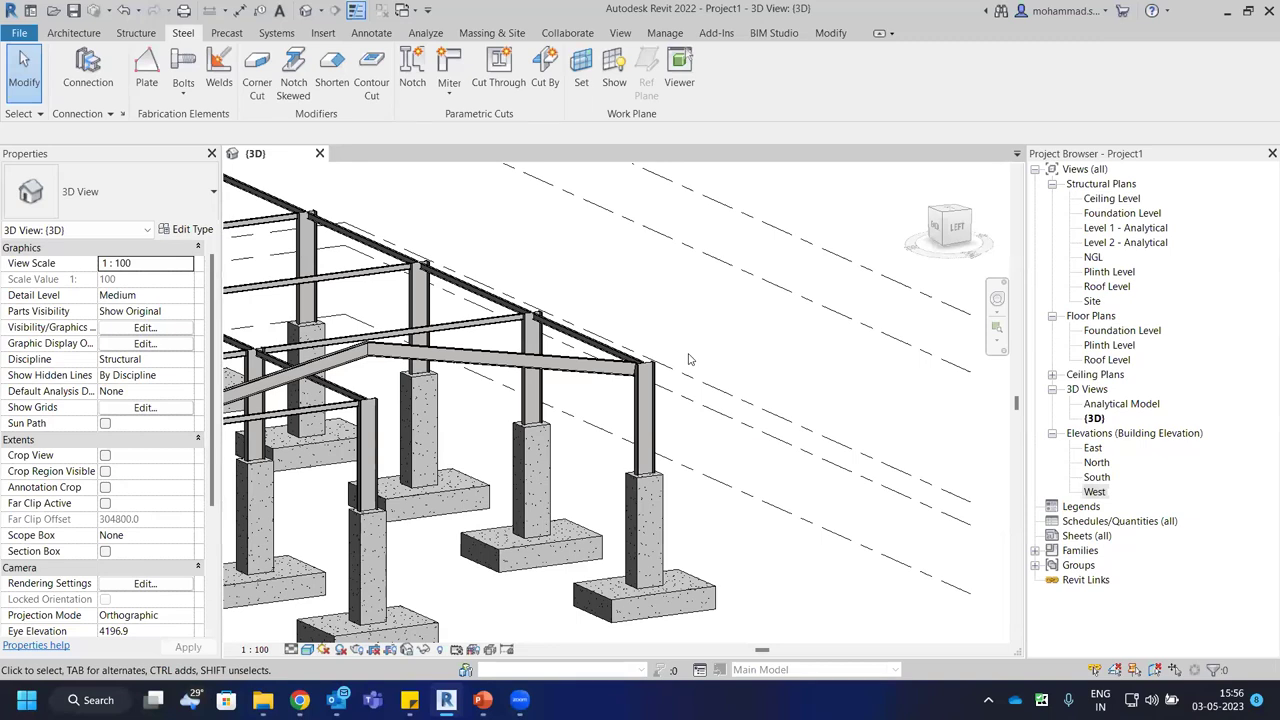
Set the 3D view to Fine detail and pan to reveal the column footing.
scroll(675, 362, "up", 4)
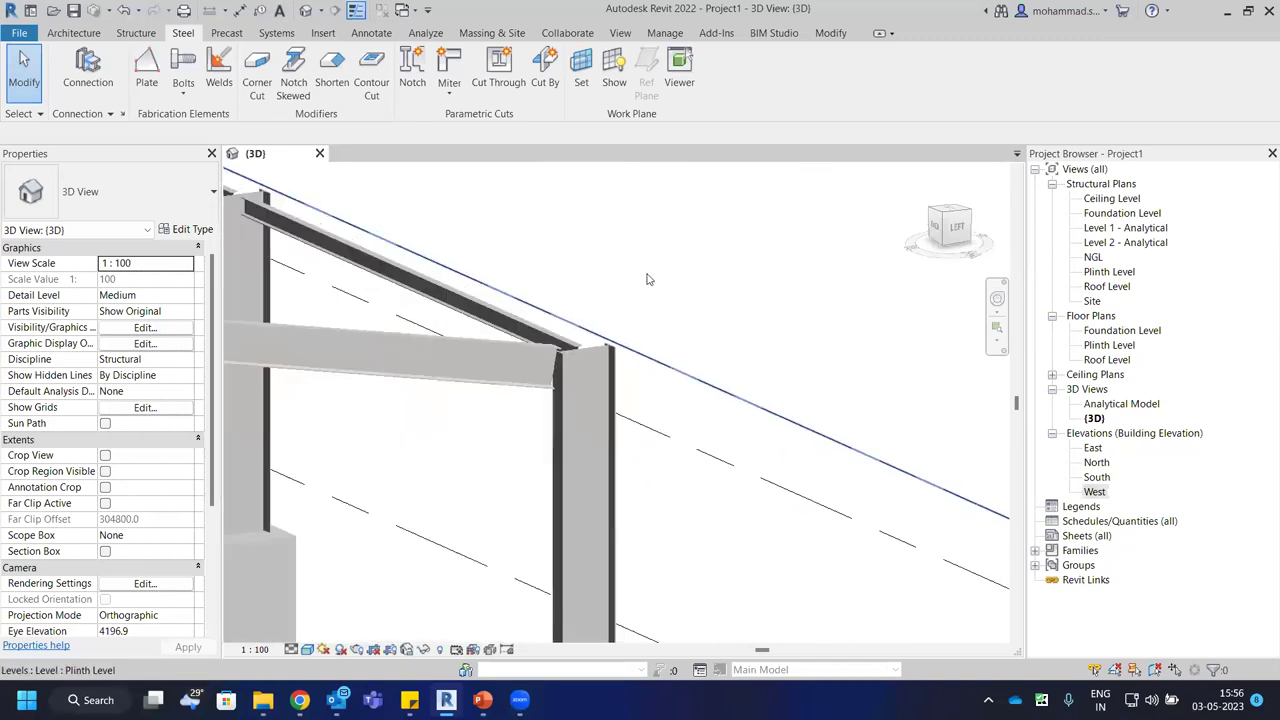
left_click(291, 649)
left_click(312, 637)
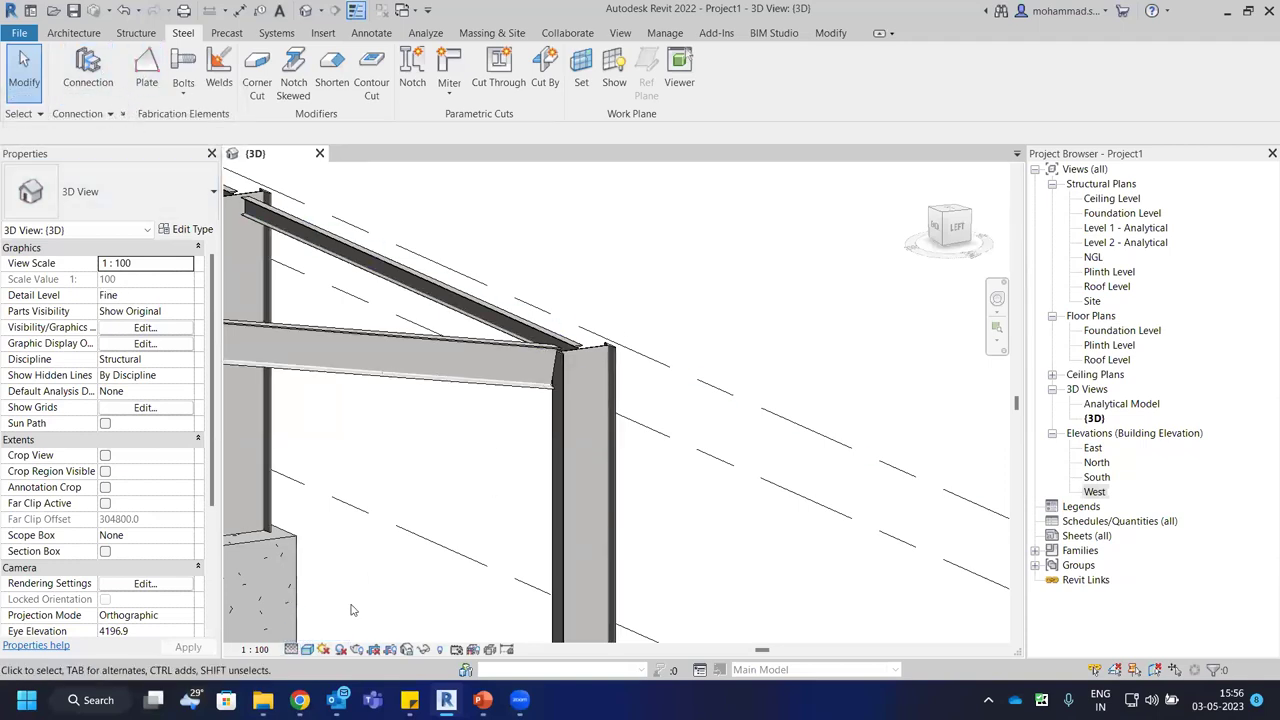
middle_click_drag(343, 466, 310, 378)
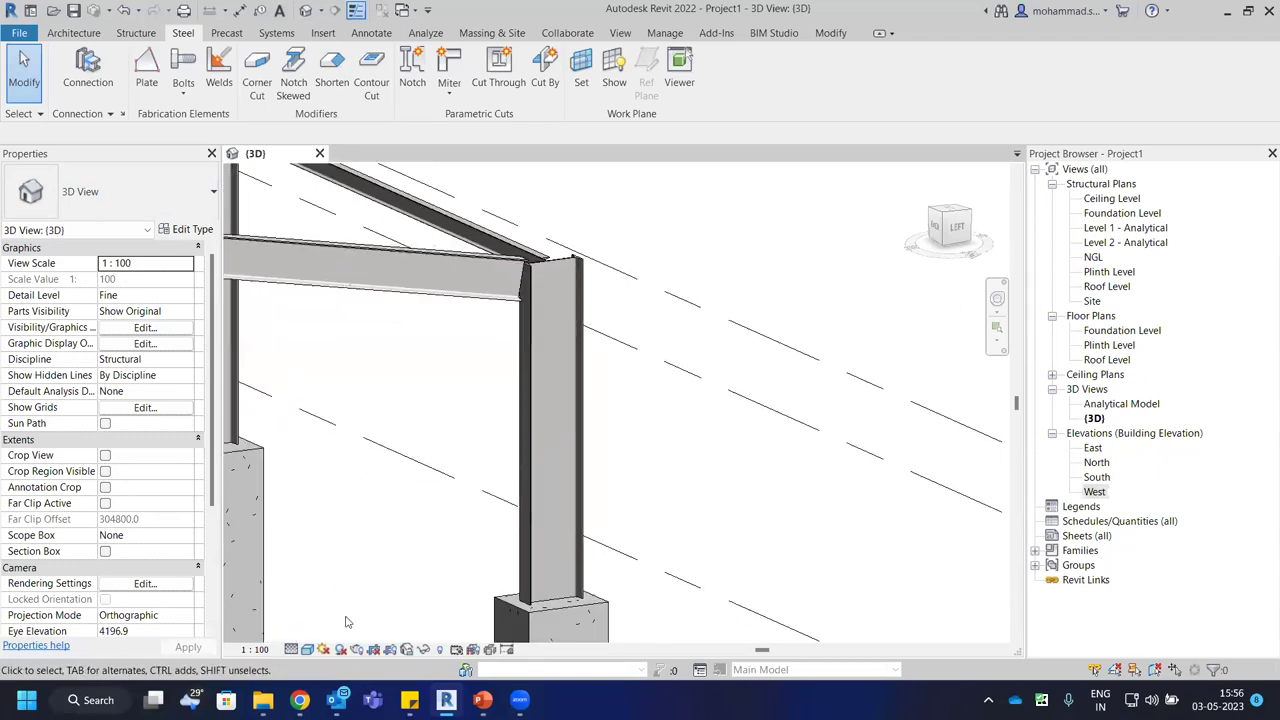
left_click(291, 649)
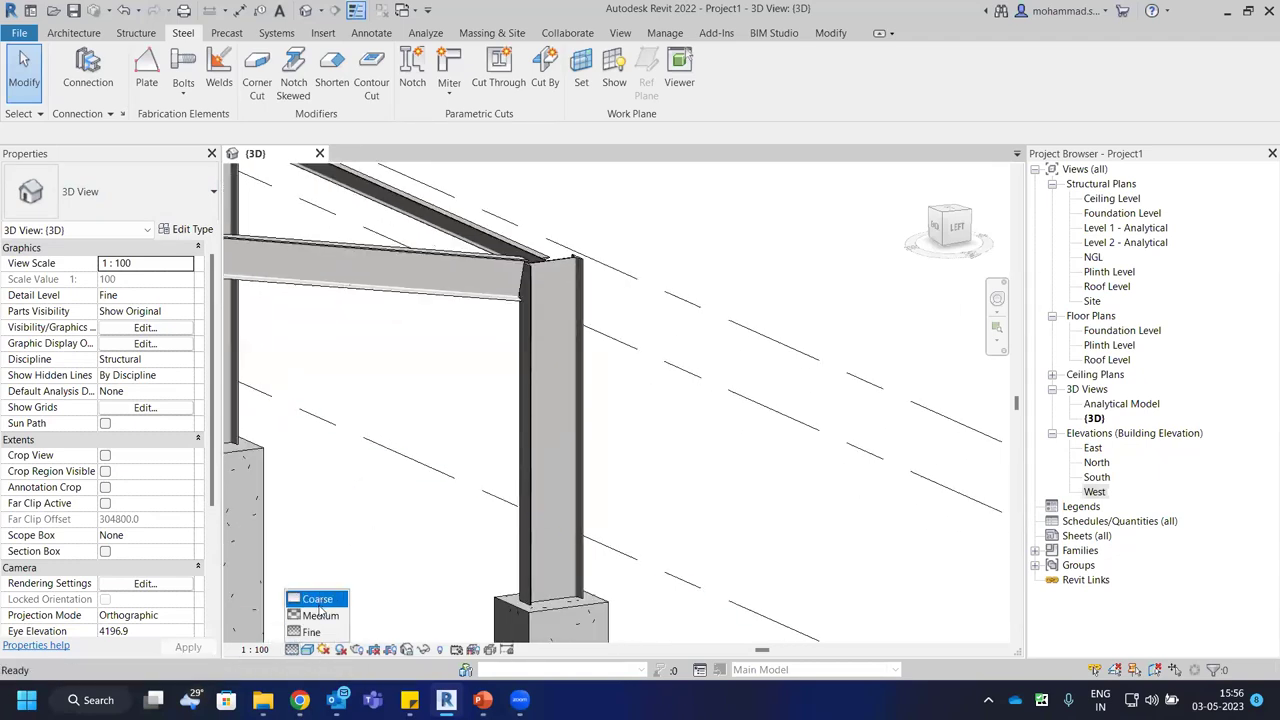
scroll(355, 555, "down", 3)
middle_click_drag(355, 555, 679, 383)
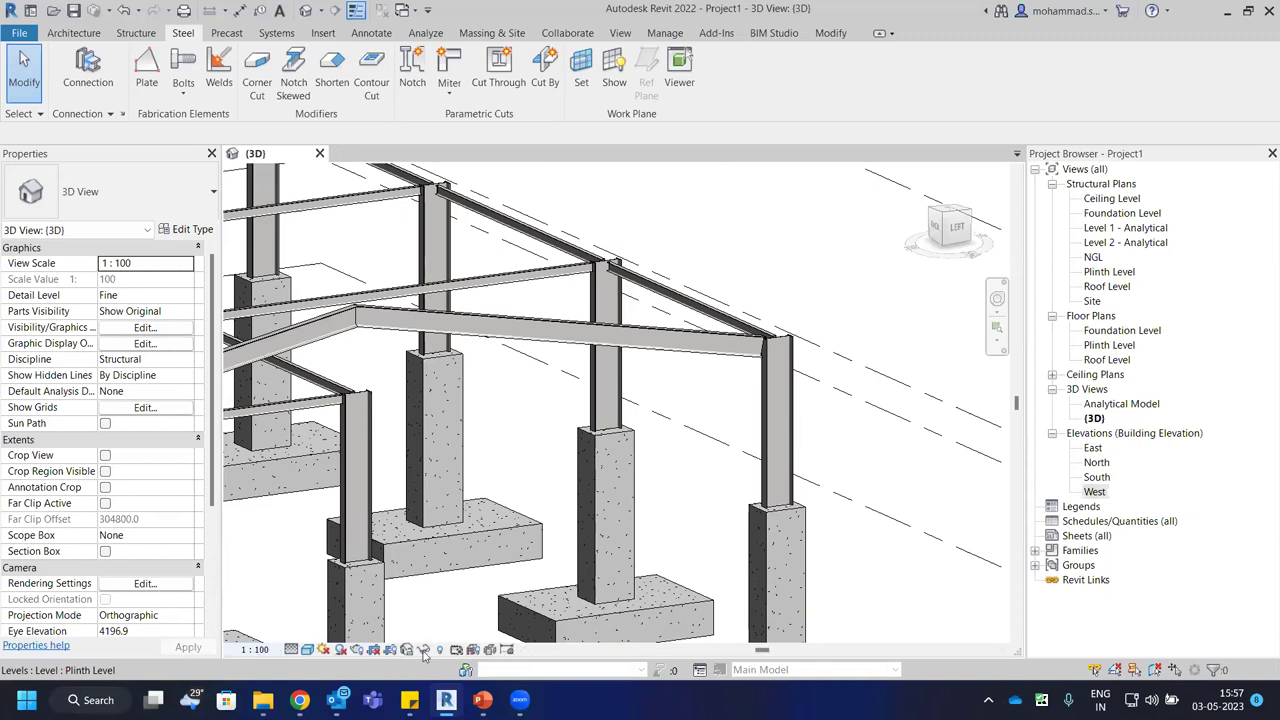
Try the Hidden Line, Wireframe and Consistent Colors visual styles, keeping scale 1:100.
left_click(255, 649)
left_click(293, 650)
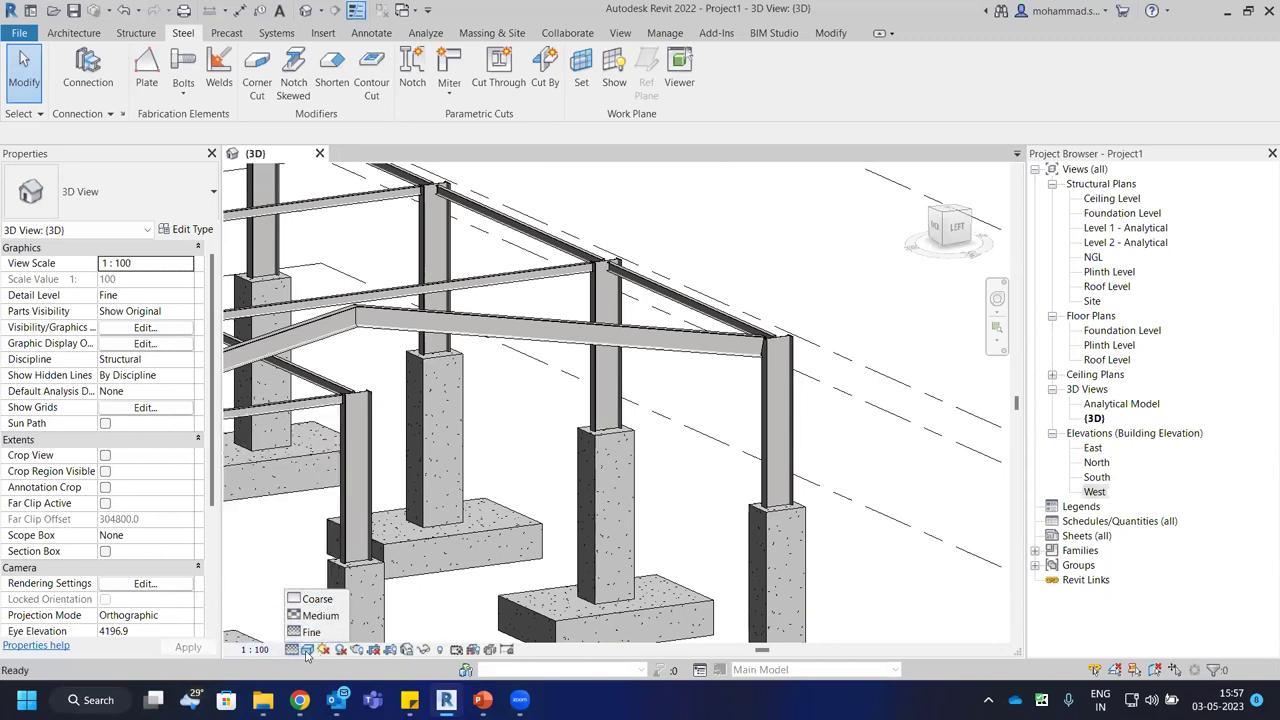
left_click(307, 650)
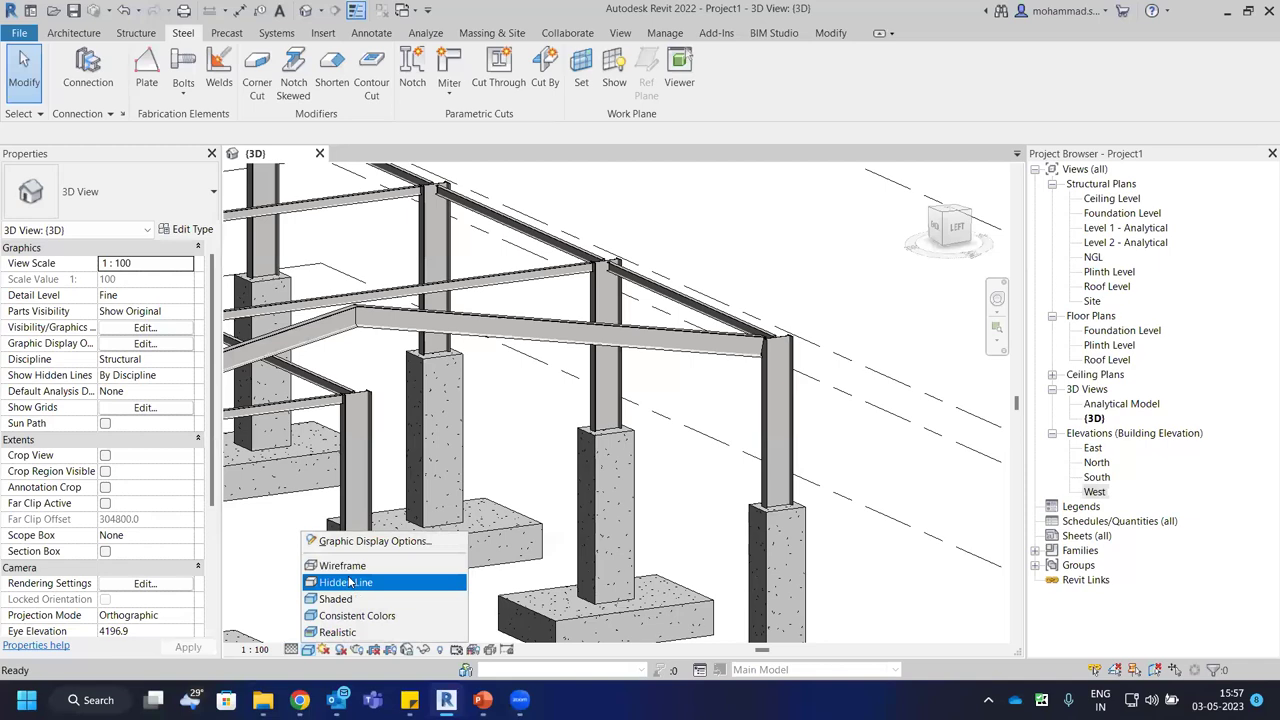
left_click(349, 581)
left_click(307, 650)
left_click(342, 565)
left_click(307, 650)
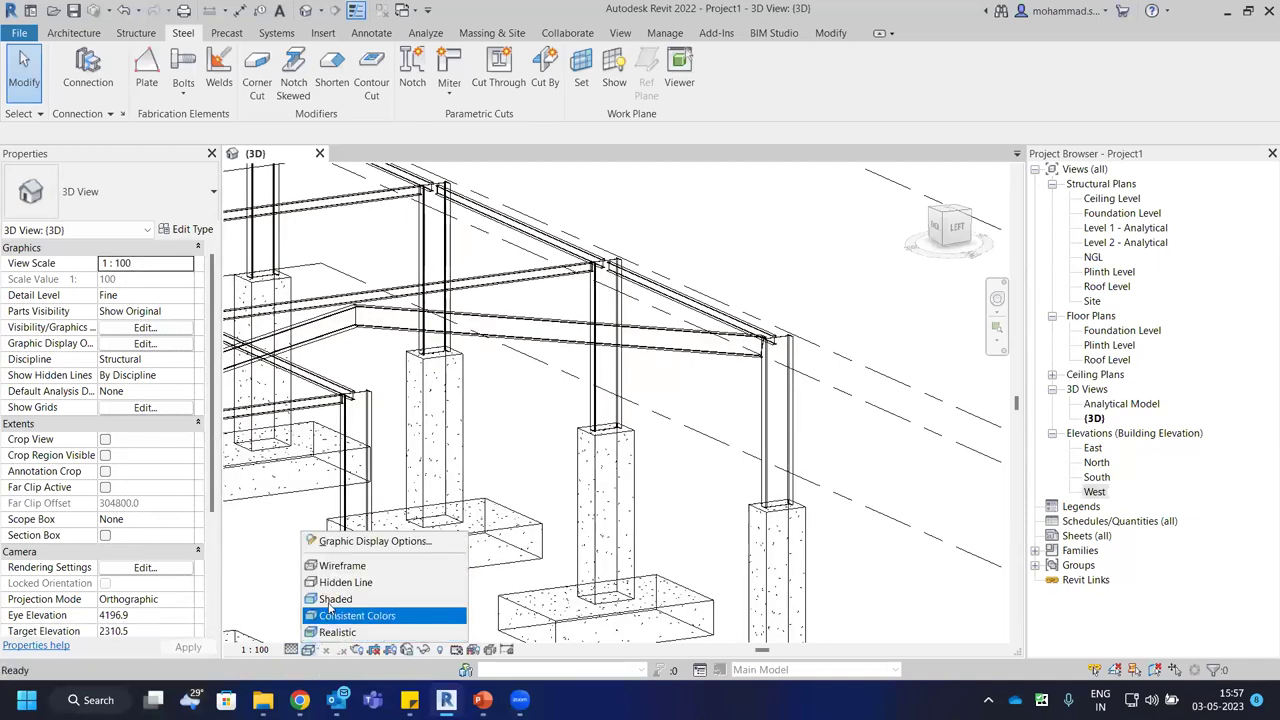
left_click(338, 615)
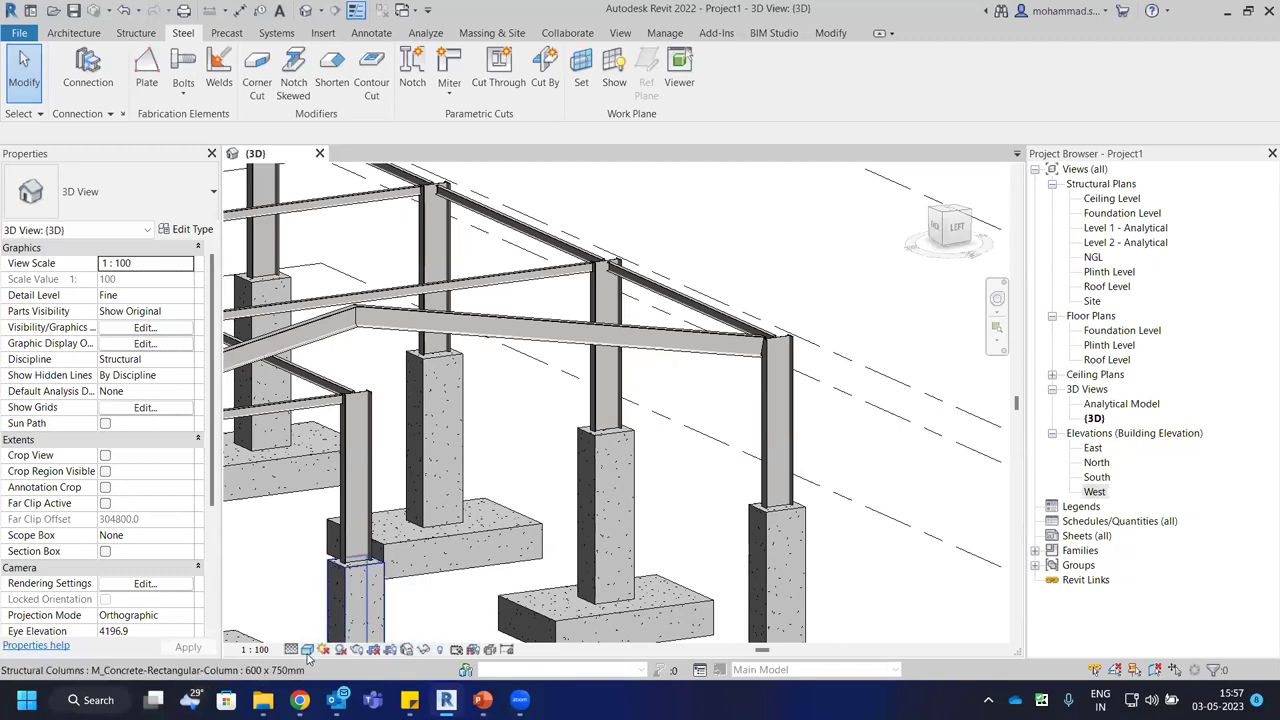
left_click(307, 650)
left_click(280, 655)
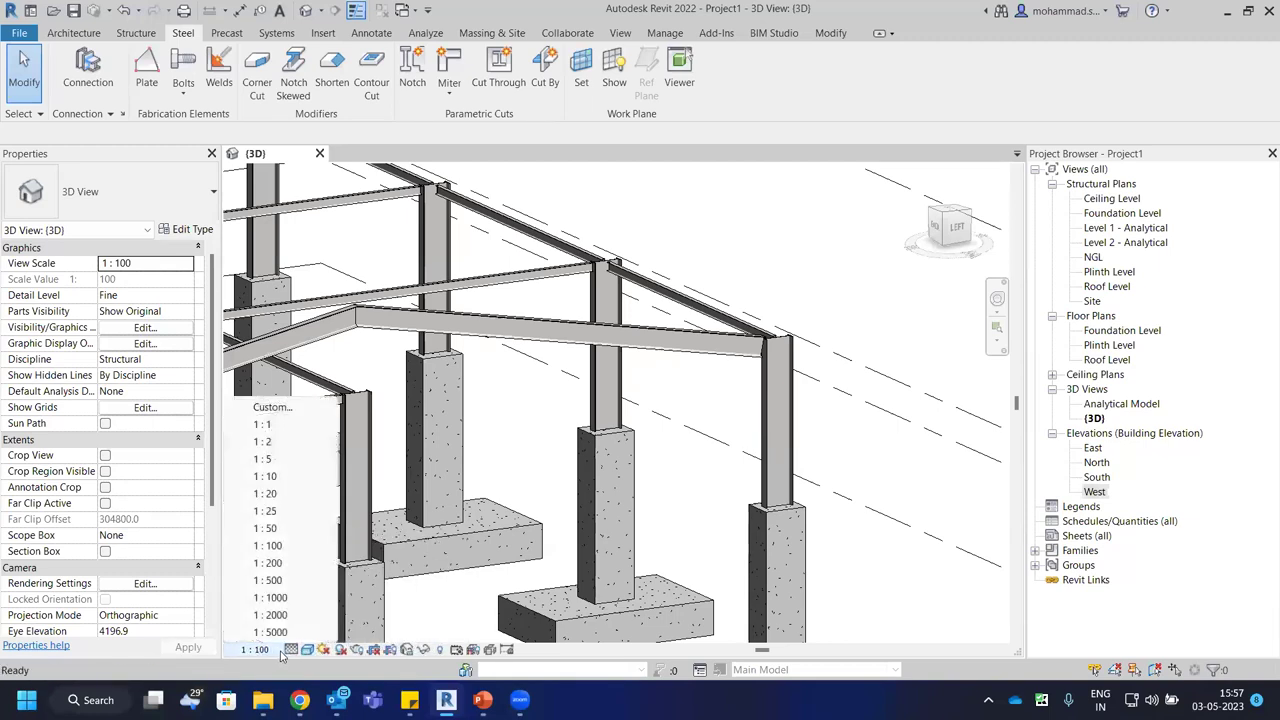
left_click(859, 535)
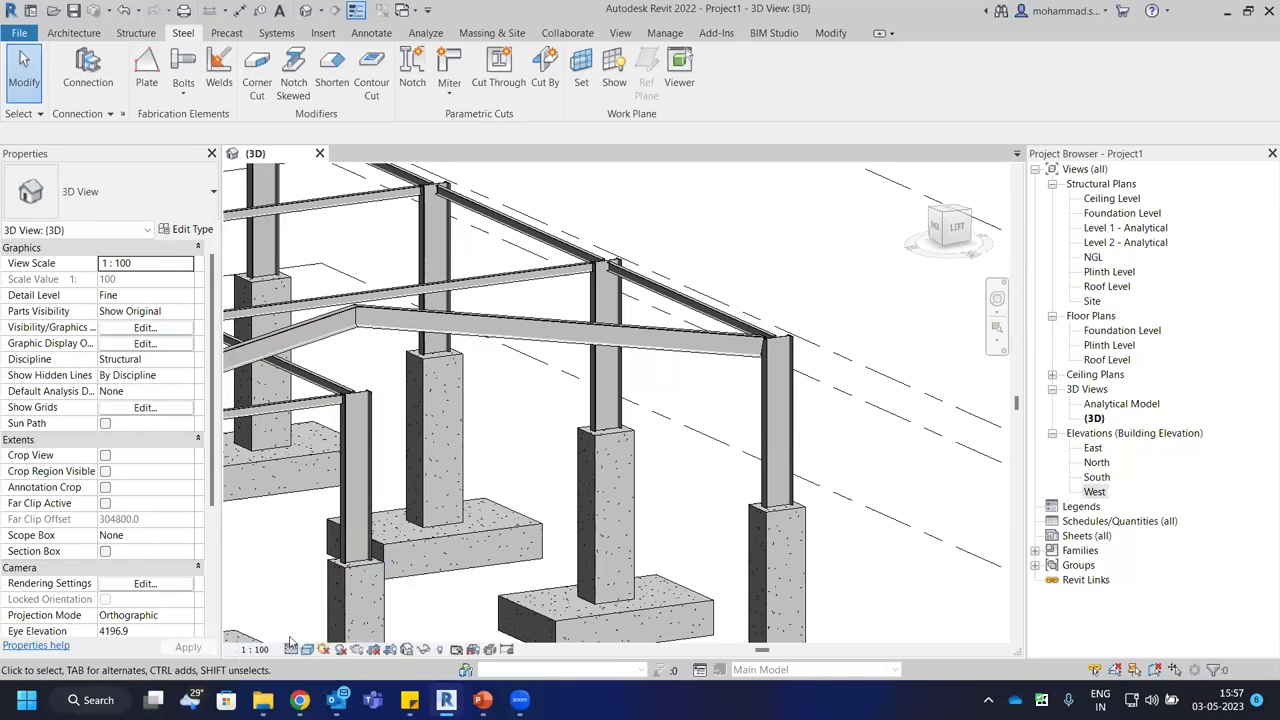
Switch the 3D view to Coarse detail and orbit to a side view.
left_click(291, 650)
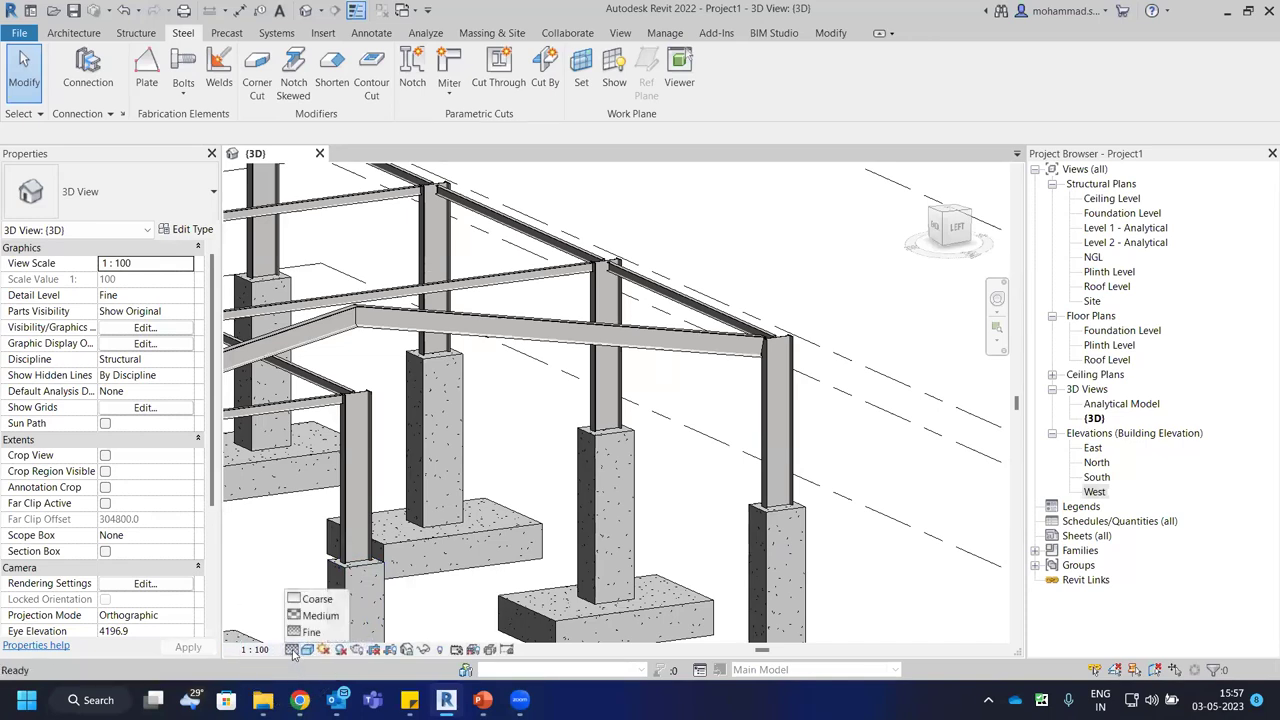
left_click(322, 598)
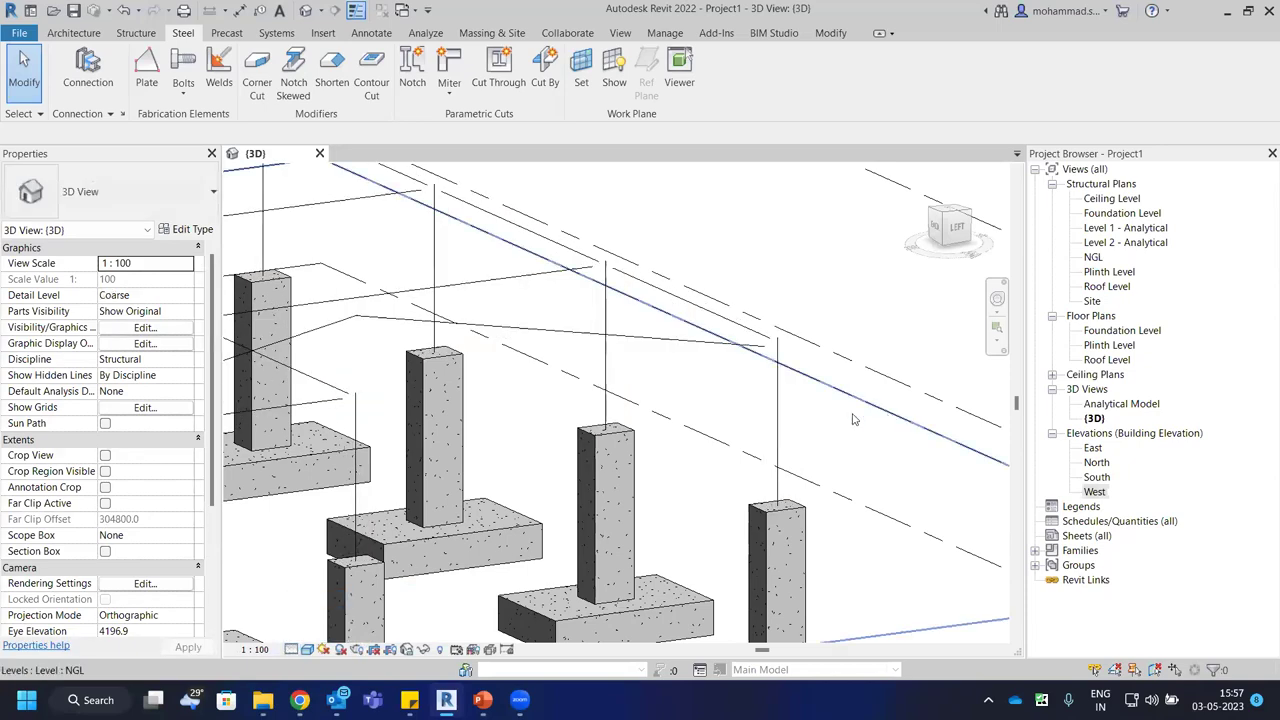
scroll(600, 400, "down", 3)
middle_click_drag(600, 400, 550, 75, "shift")
scroll(450, 300, "up", 5)
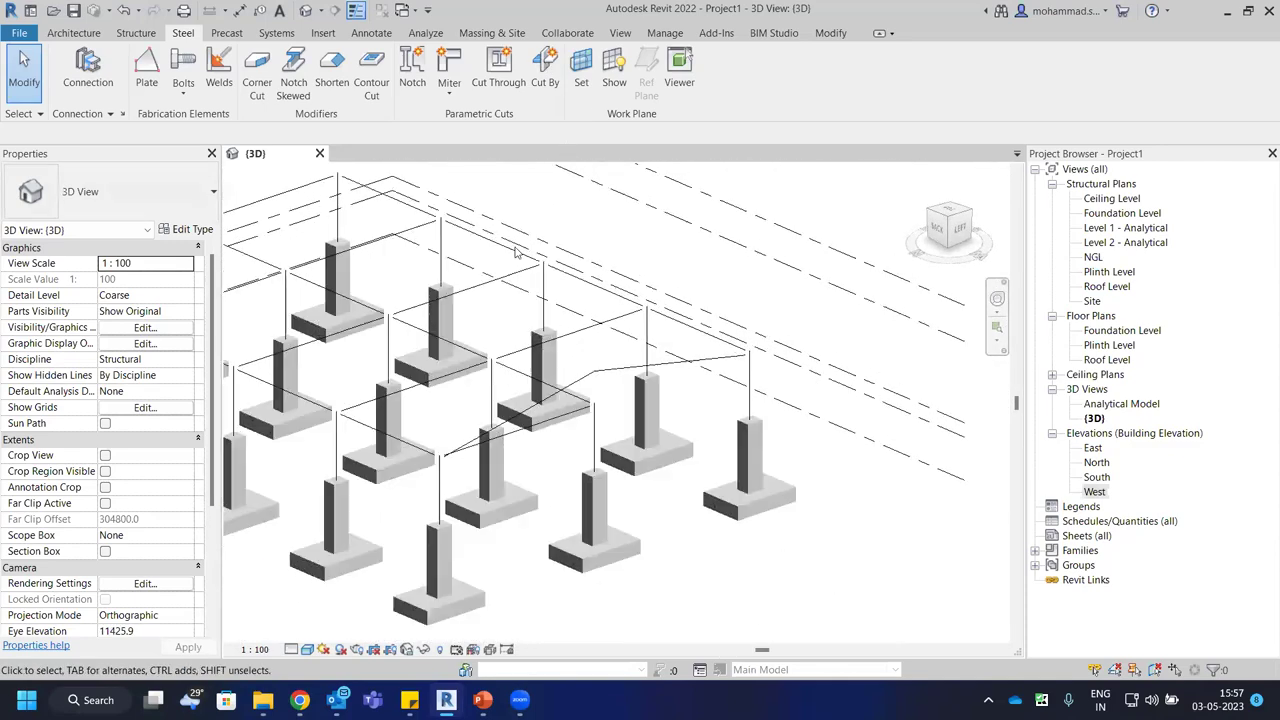
Toggle Thin Lines on and off with TL, leaving thin lines off.
left_click(622, 33)
left_click(140, 95)
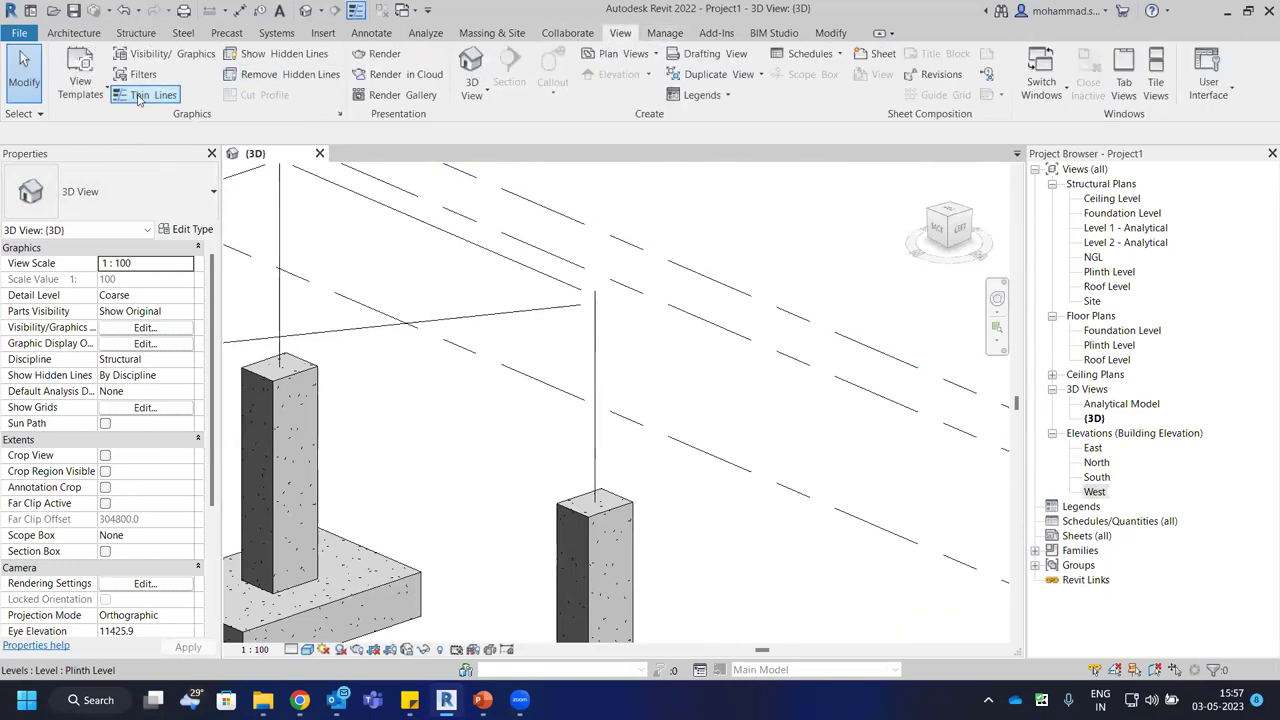
key("t")
key("l")
middle_click_drag(474, 271, 683, 307, "shift")
scroll(755, 337, "down", 5)
key("t")
key("l")
scroll(683, 307, "up", 5)
key("t")
key("l")
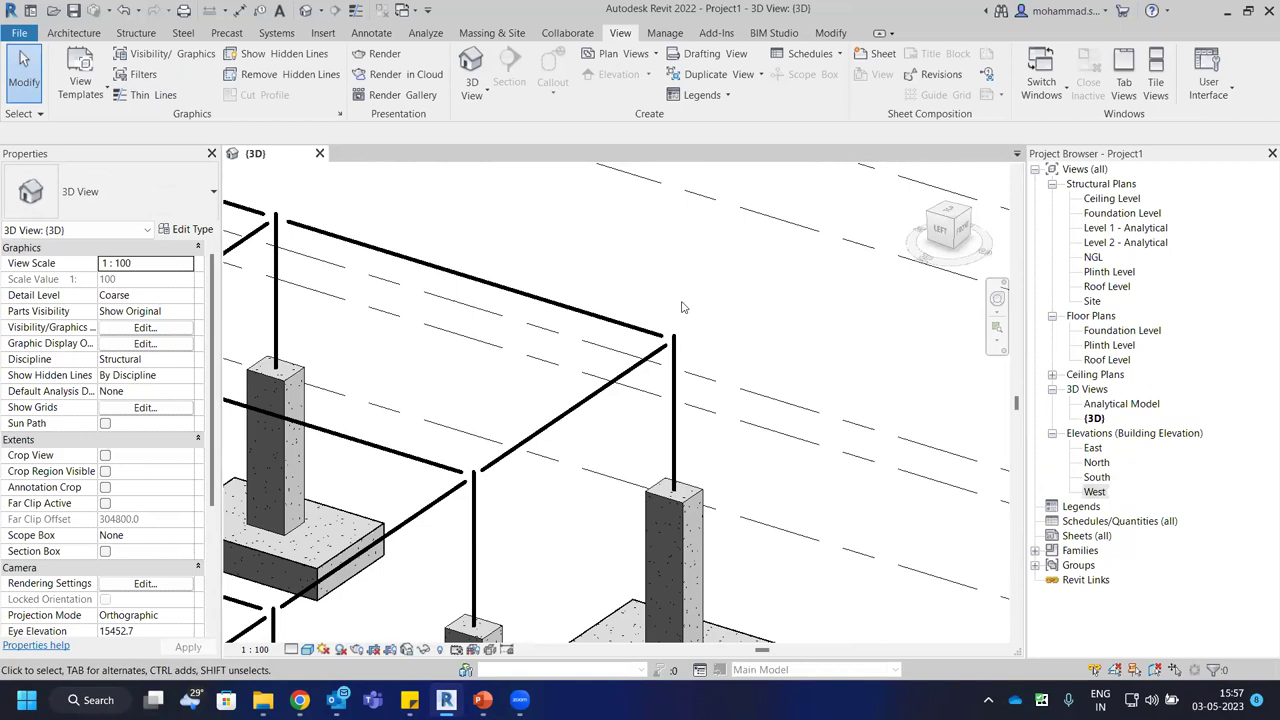
scroll(690, 370, "up", 2)
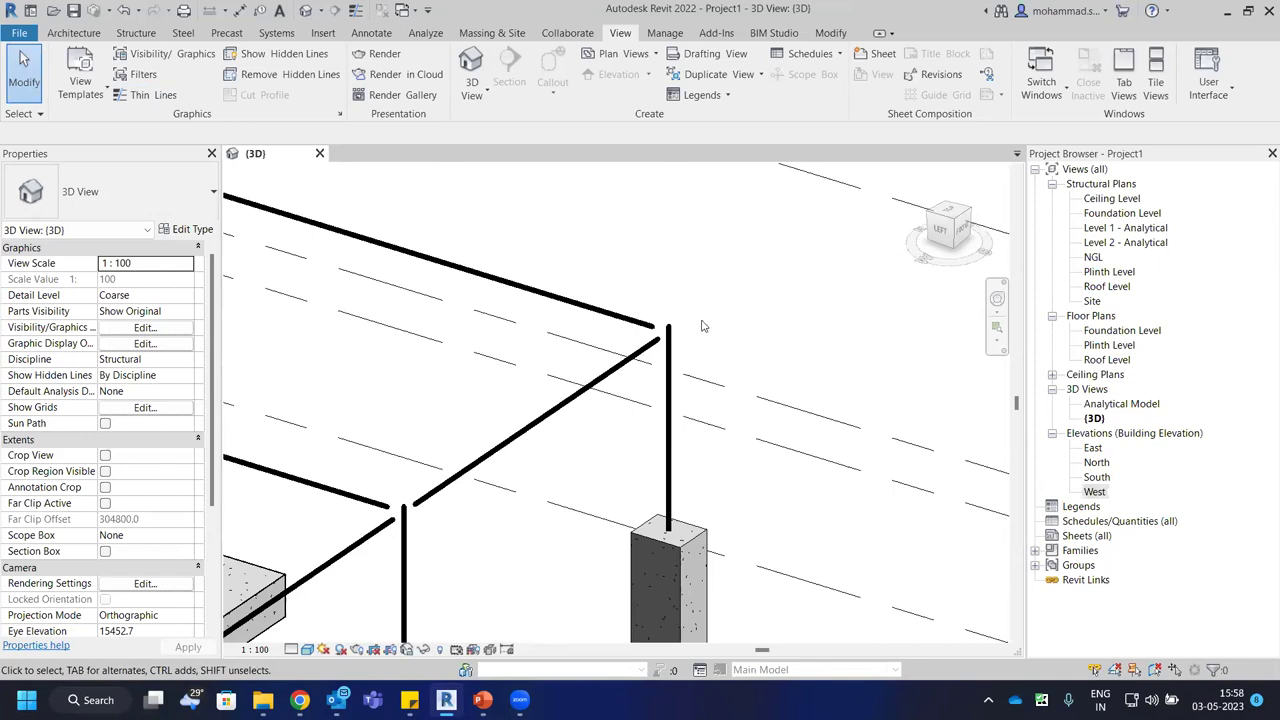
Set the view to Medium detail and orbit around the beam-column joint.
left_click(291, 650)
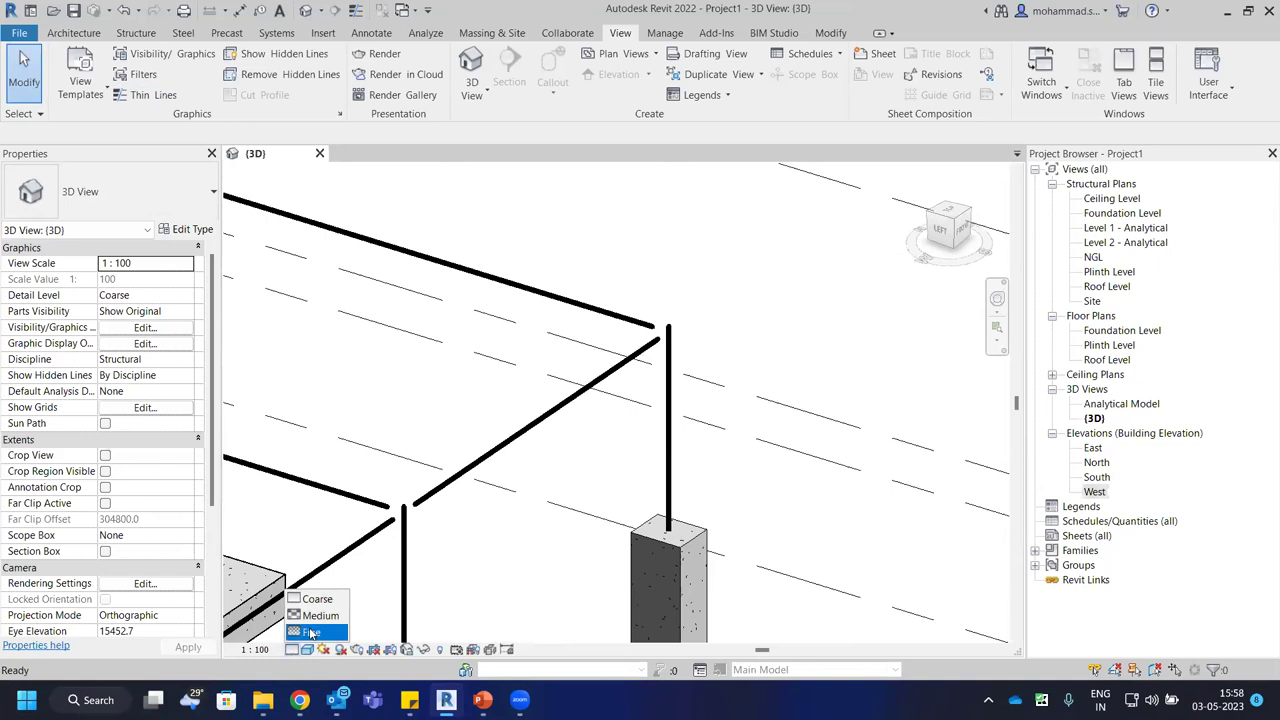
left_click(312, 615)
scroll(680, 330, "up", 5)
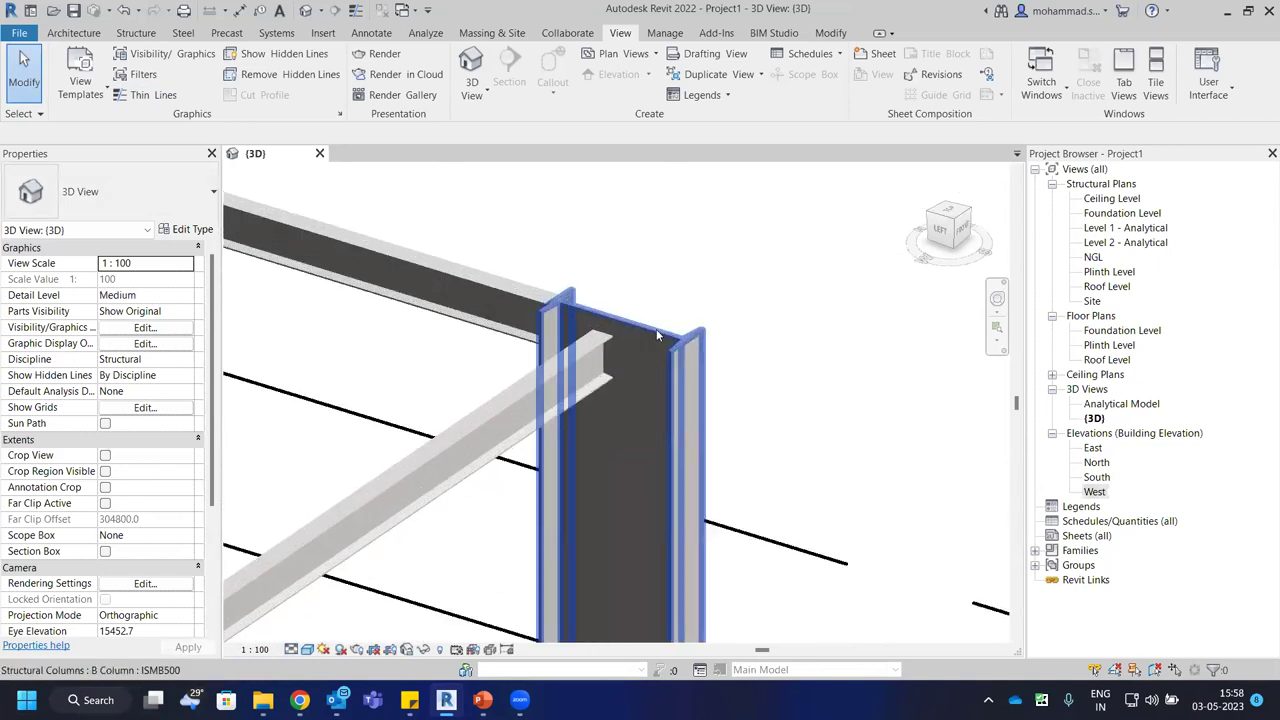
middle_click_drag(700, 330, 677, 440, "shift")
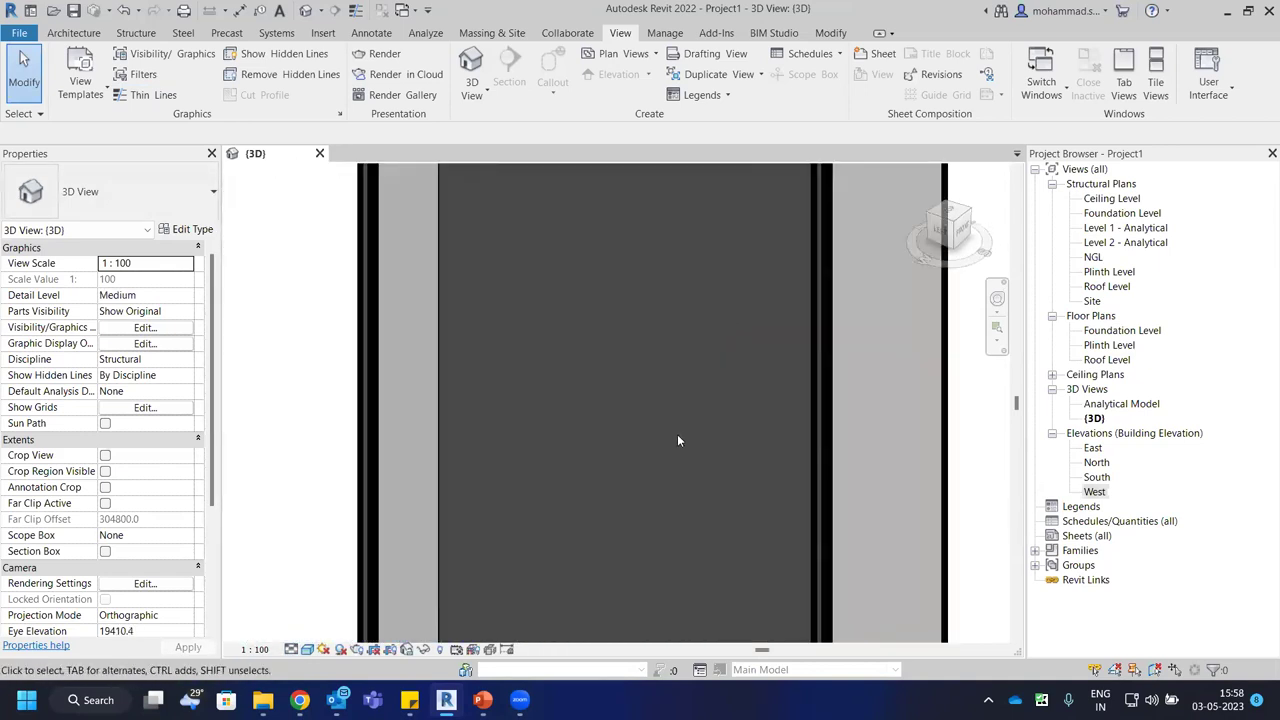
scroll(677, 440, "down", 3)
middle_click_drag(826, 340, 740, 370, "shift")
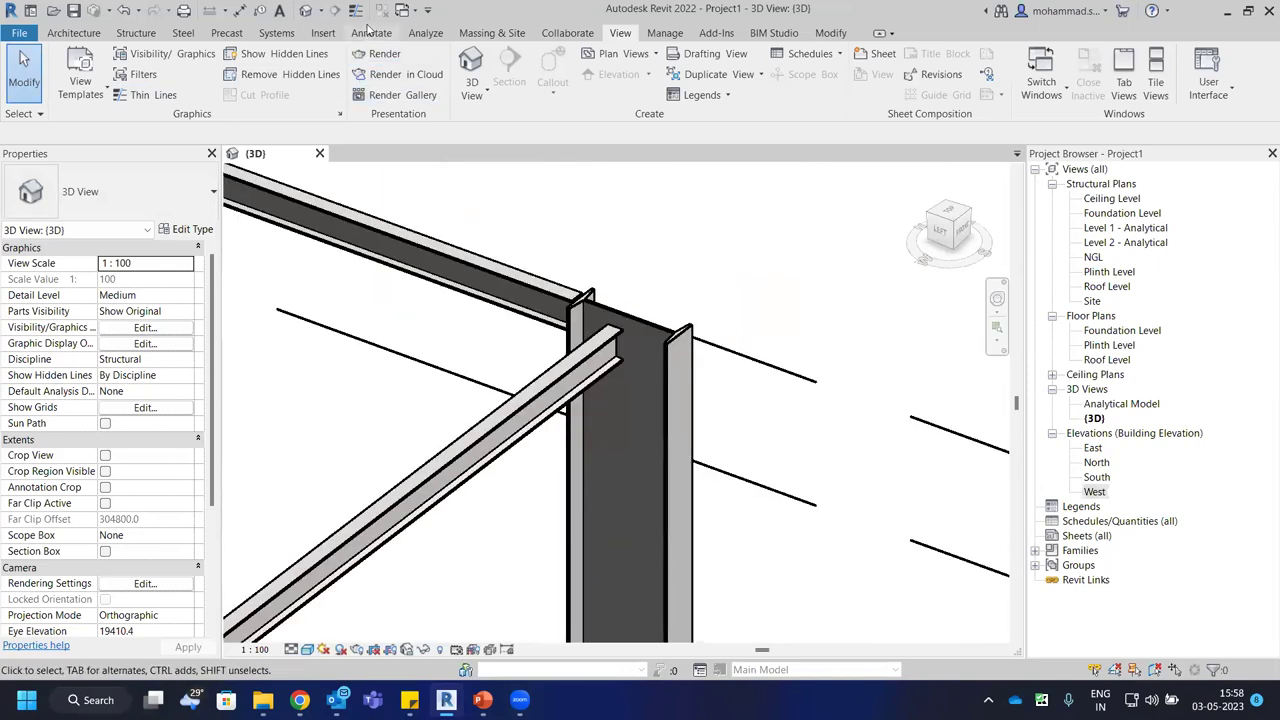
Pan across the frame and select the ISMB500 column.
left_click(371, 32)
scroll(560, 335, "up", 5)
mouse_move(555, 345)
middle_mouse_down()
mouse_move(563, 335)
mouse_move(660, 350)
middle_mouse_up()
left_click(530, 350)
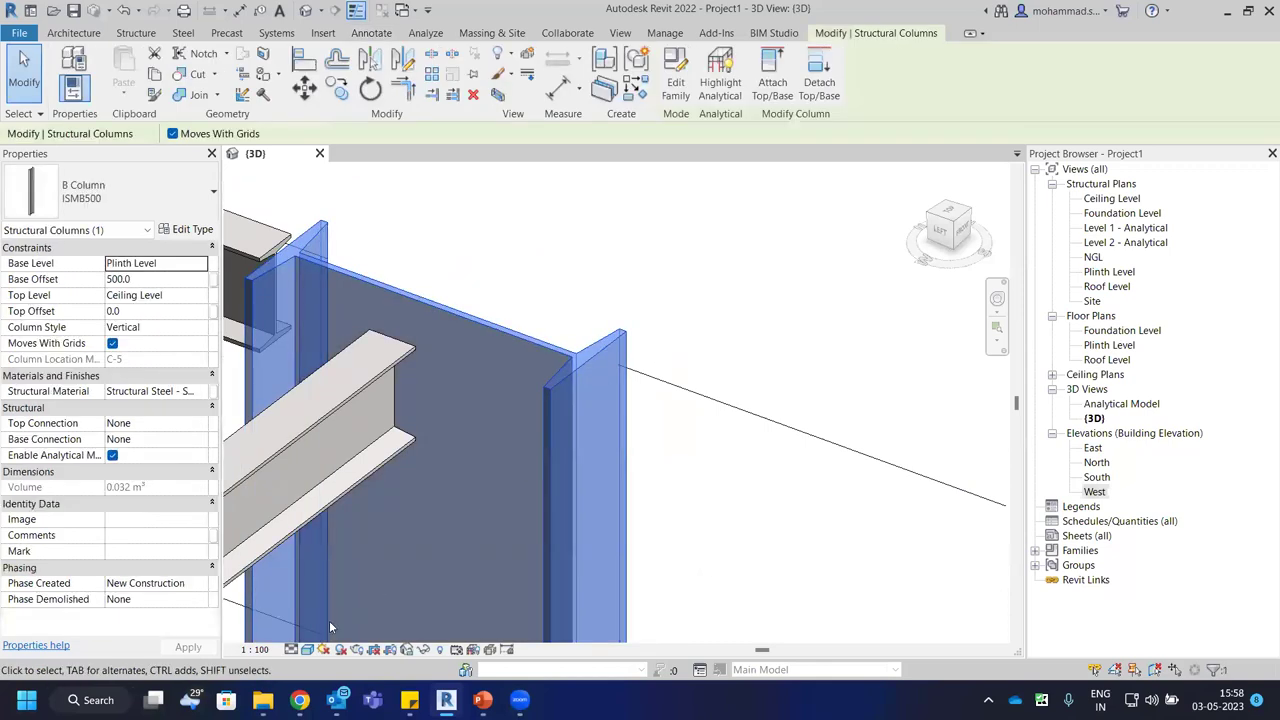
Isolate the ISMB500 column and orbit to view it from above.
left_click(424, 650)
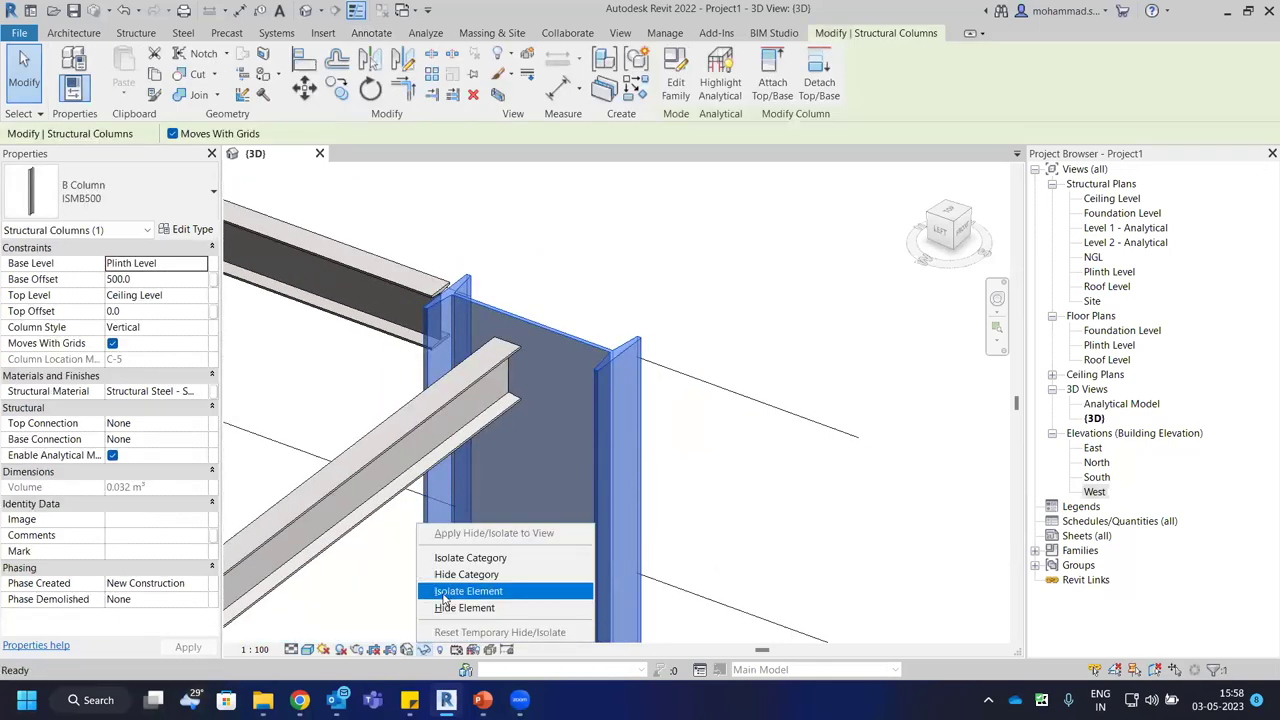
left_click(445, 595)
mouse_move(680, 283)
middle_mouse_down("shift")
mouse_move(660, 457)
mouse_move(643, 310)
mouse_move(629, 366)
middle_mouse_up("shift")
key("Escape")
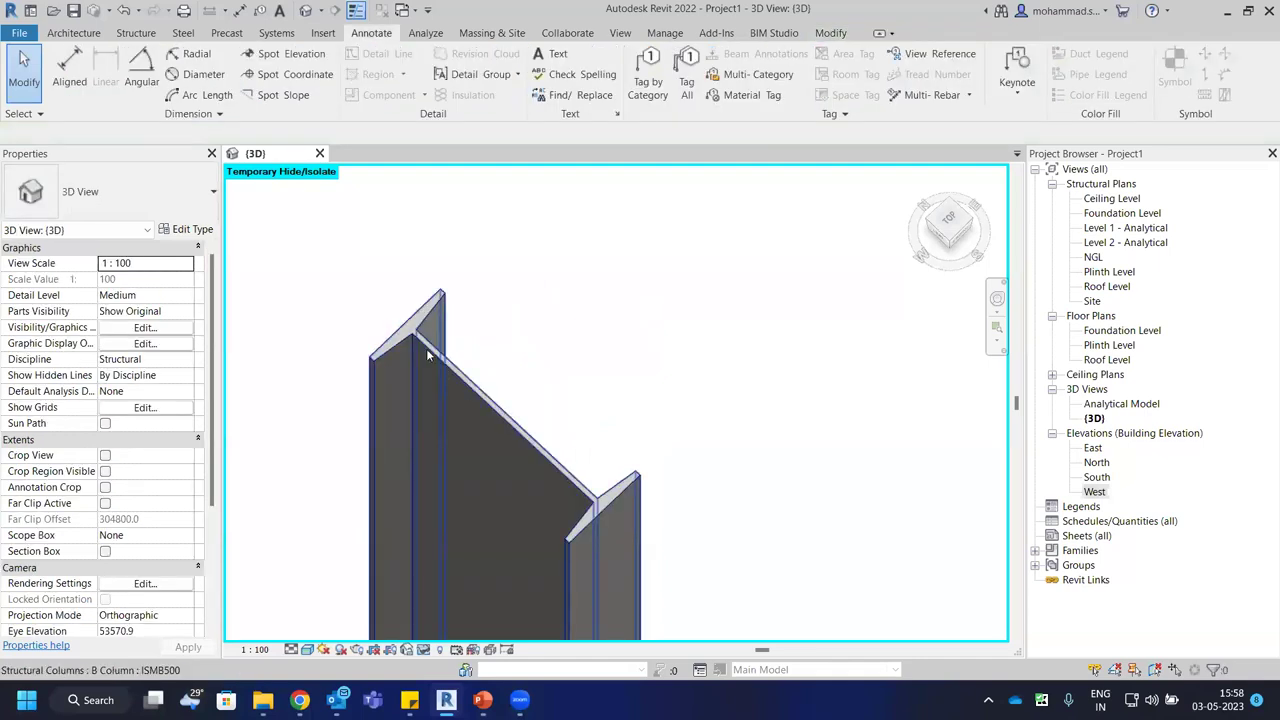
middle_click_drag(627, 366, 640, 331)
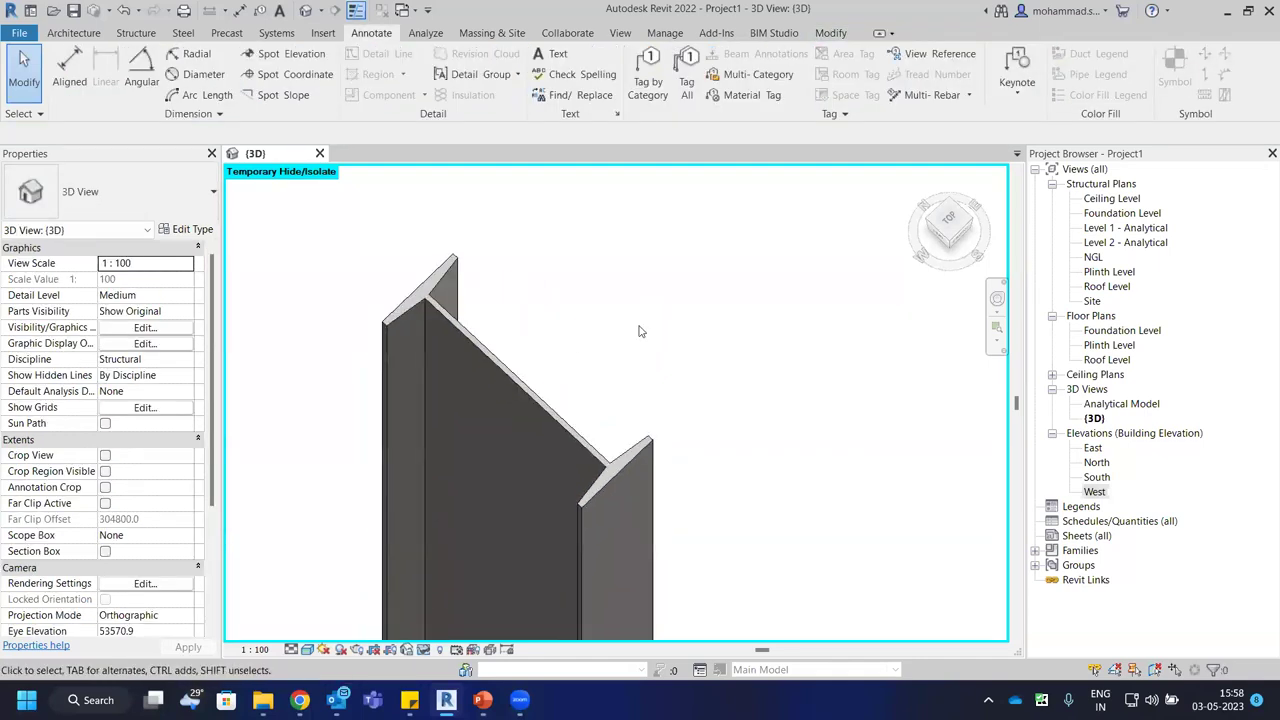
Display the isolated column at Fine detail.
left_click(423, 652)
left_click(423, 652)
left_click(423, 652)
left_click(291, 651)
left_click(291, 651)
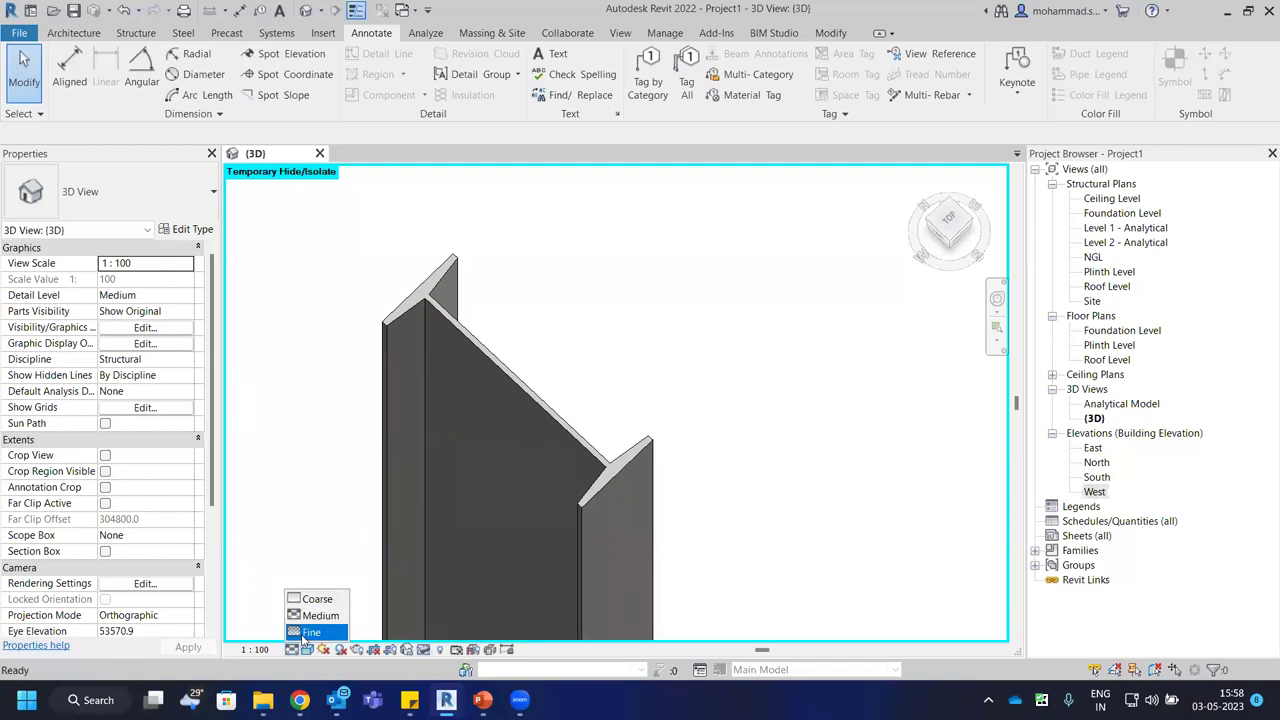
left_click(311, 632)
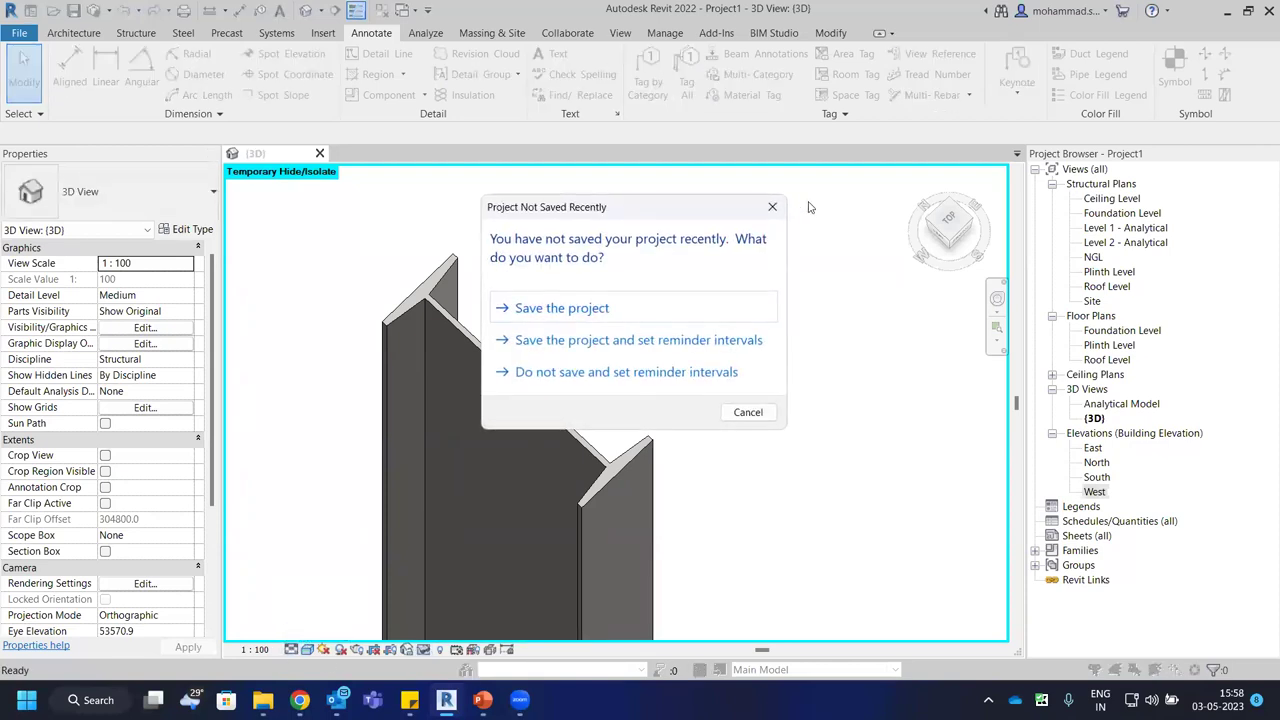
Save the project to the Desktop as 'Sample Project Steel'.
left_click(598, 309)
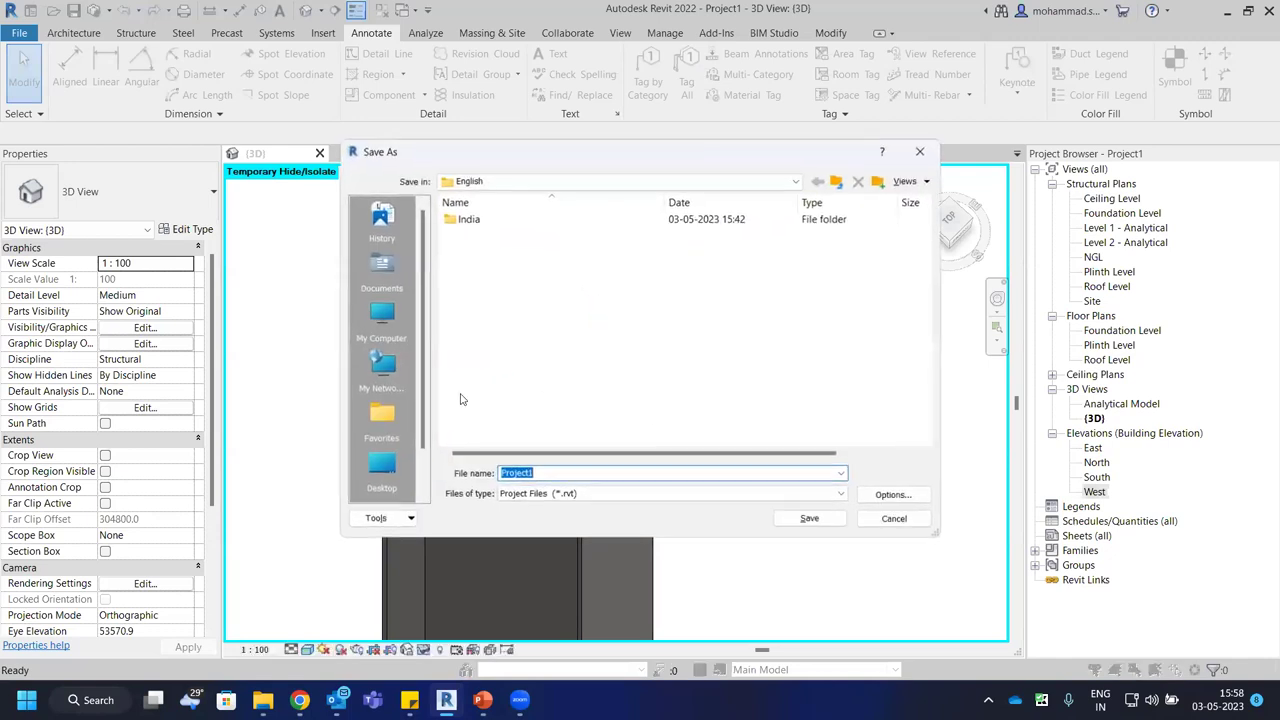
left_click(382, 468)
type("Sample Pr")
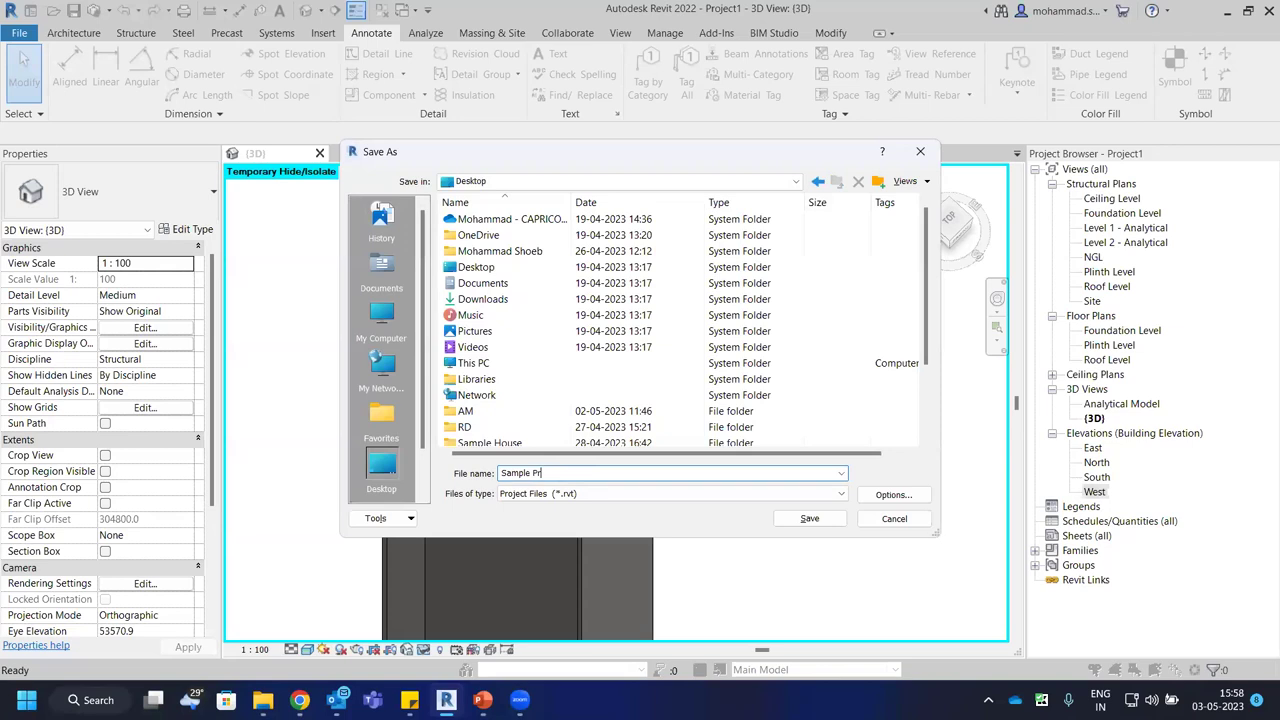
type("oject Steel")
key("Return")
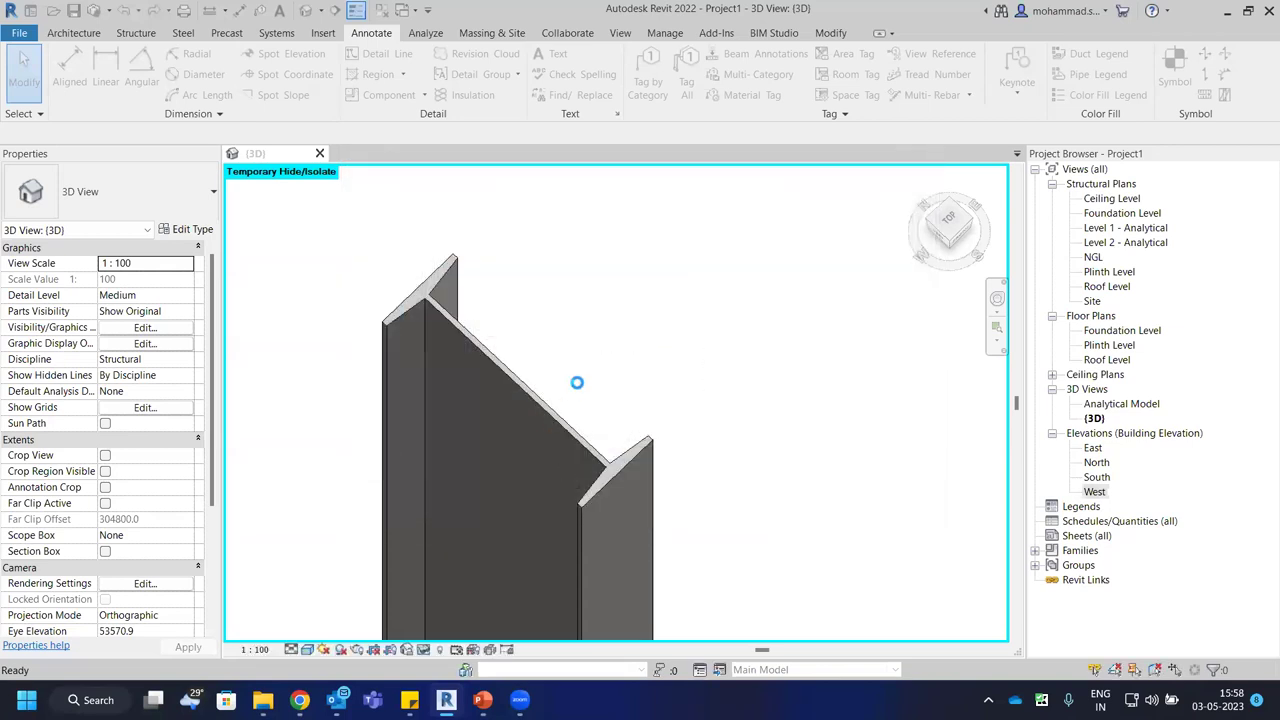
Orbit the isolated column and show it at Coarse detail.
scroll(580, 395, "up", 4)
left_click_drag(582, 396, 632, 470)
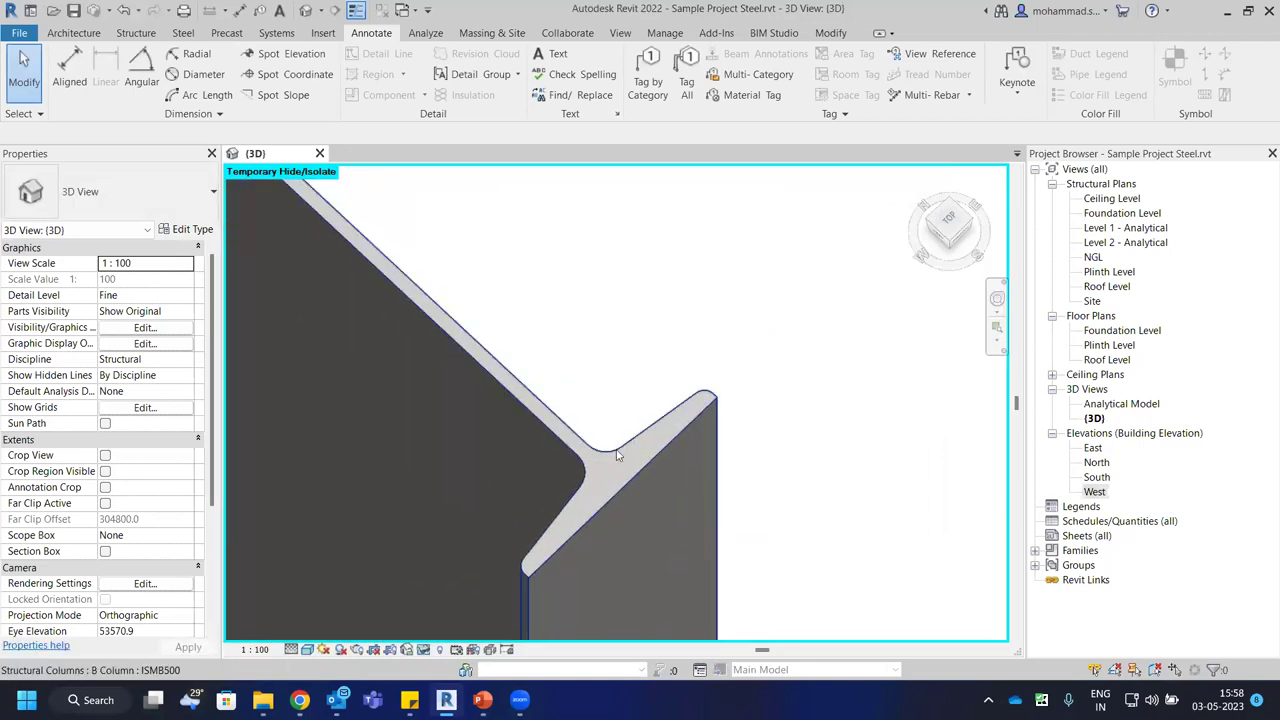
scroll(583, 443, "up", 2)
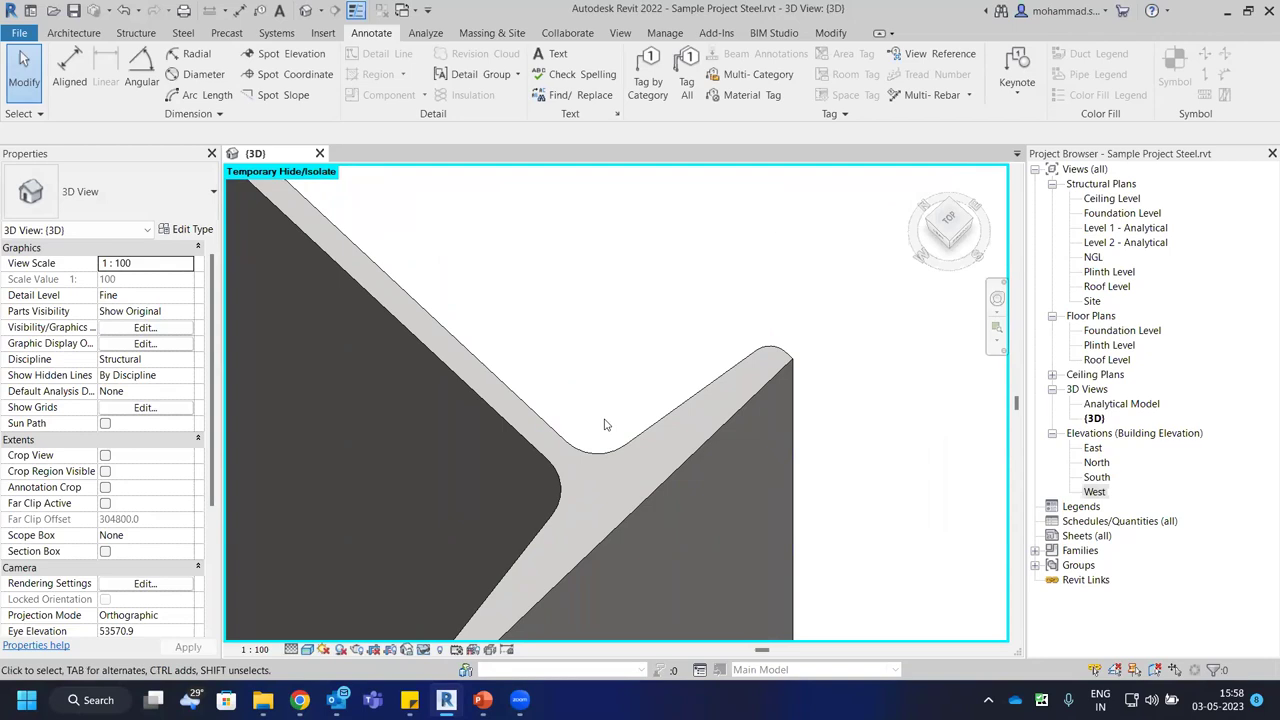
scroll(604, 425, "down", 2)
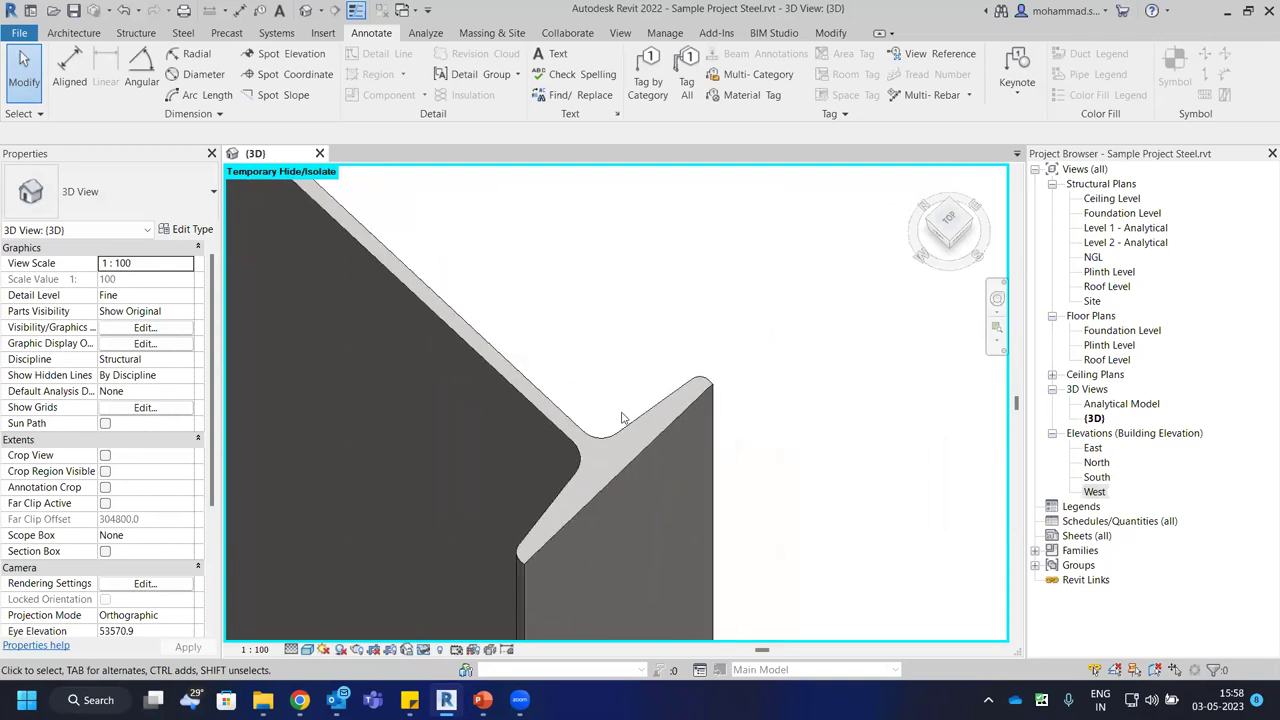
left_click(306, 649)
left_click(310, 598)
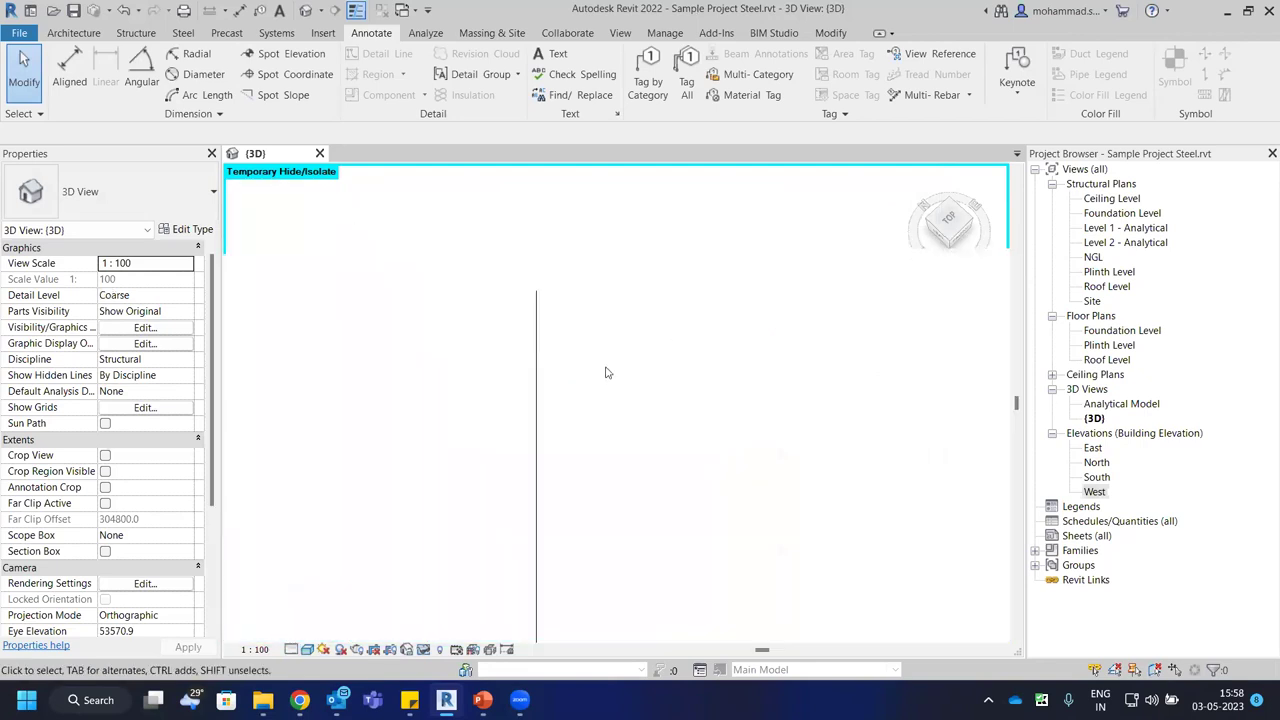
left_click(672, 347)
key("Escape")
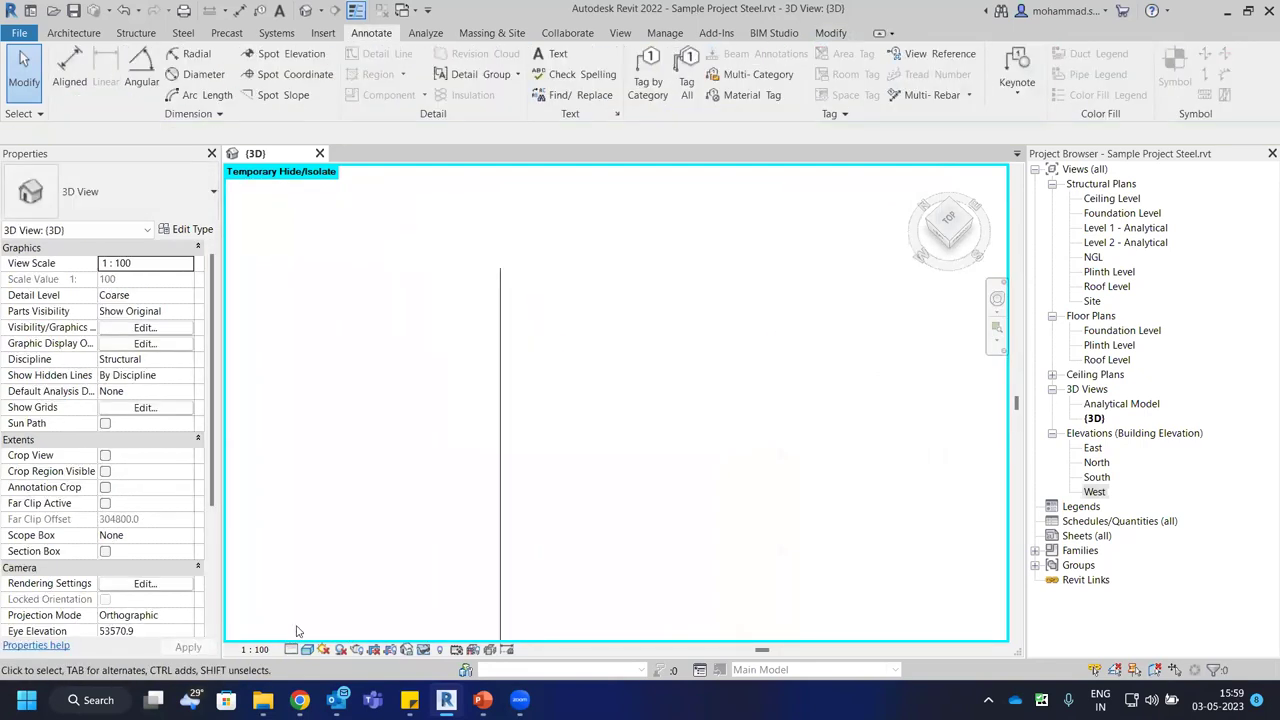
Show the column at Medium, then Fine detail, orbiting to see the flange edge-on.
left_click(292, 649)
left_click(312, 616)
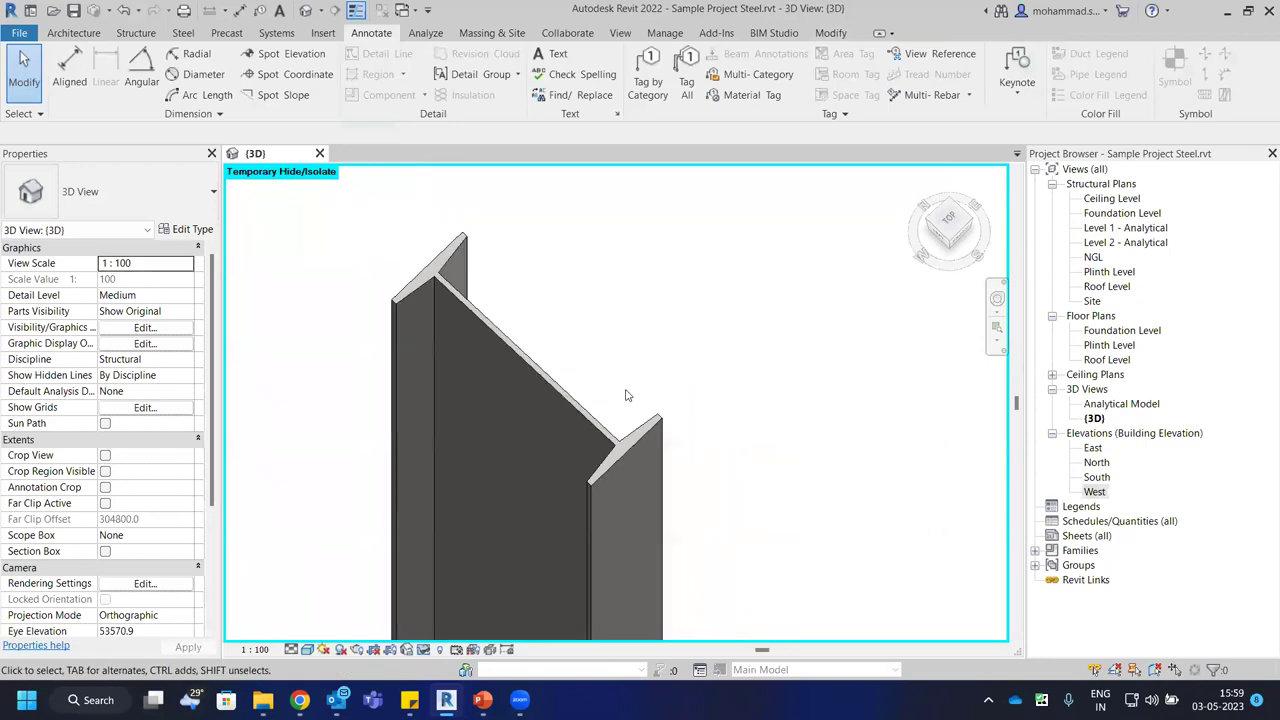
left_click(292, 649)
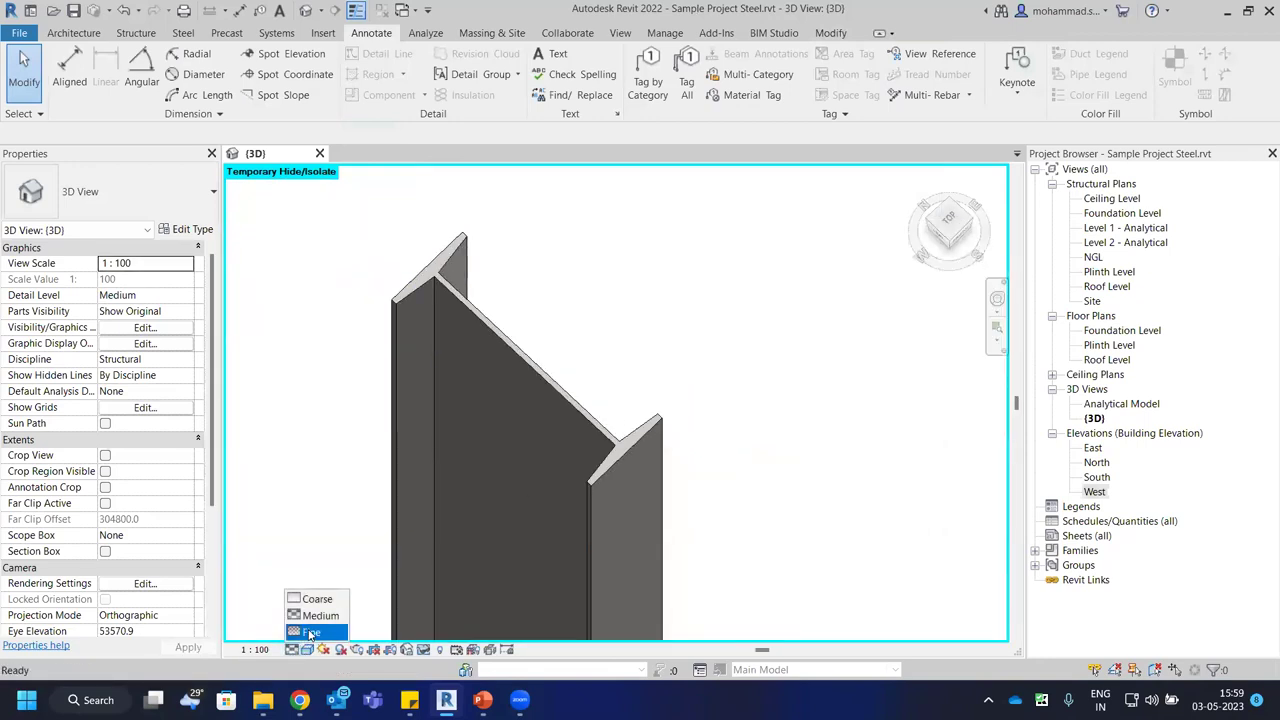
left_click(310, 632)
scroll(615, 465, "up", 4)
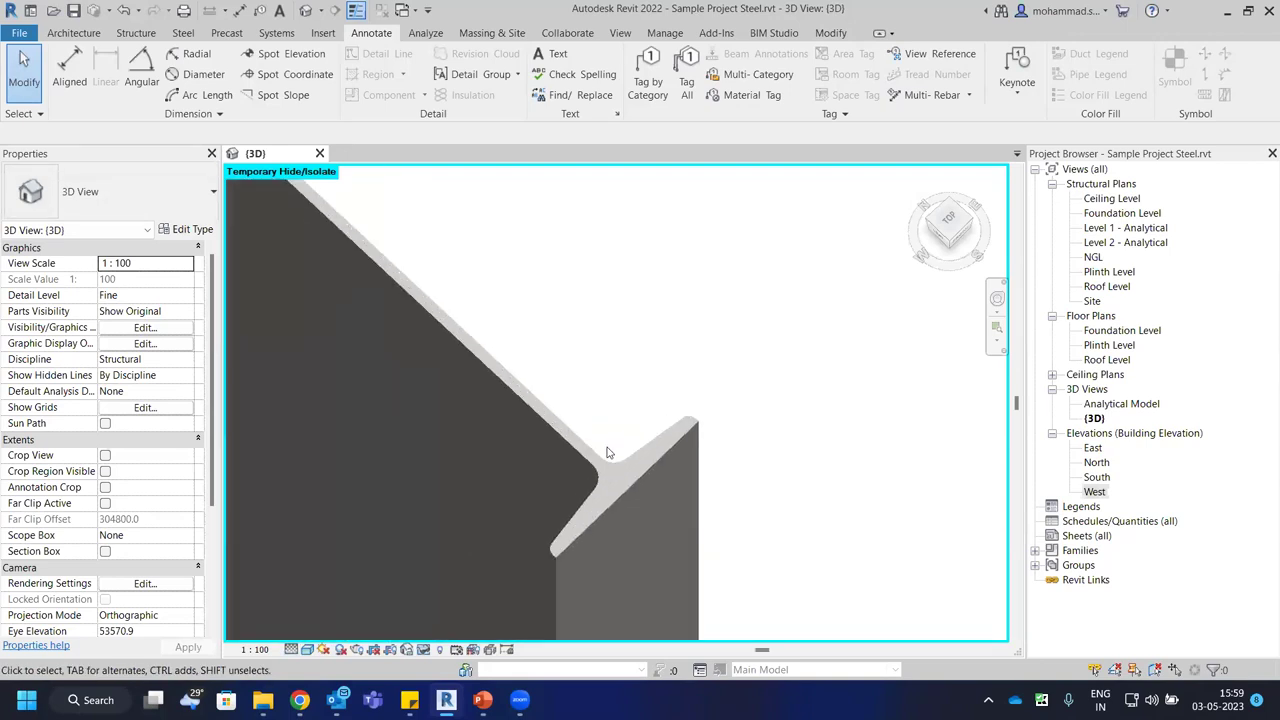
middle_click_drag(595, 473, 556, 502, "shift")
scroll(556, 502, "down", 3)
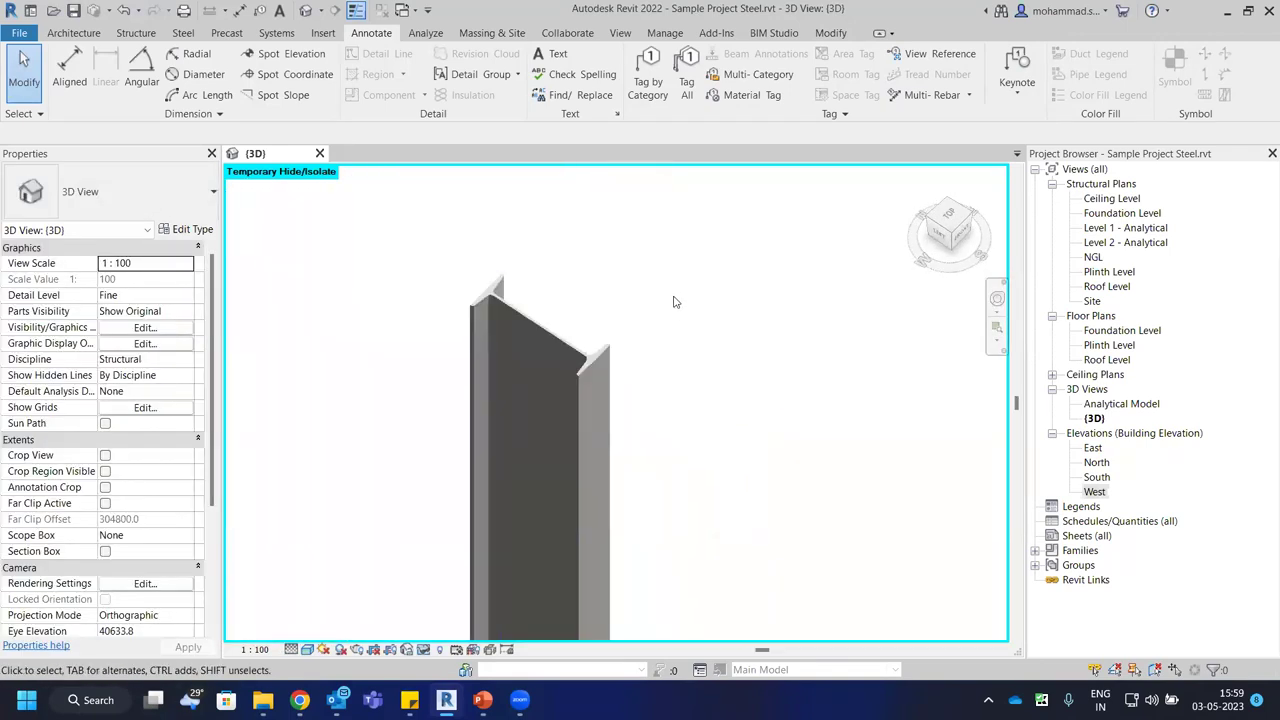
Reset the isolation with HR and orbit to view the whole steel frame.
left_click(290, 649)
left_click(371, 437)
key("h")
key("r")
scroll(643, 387, "down", 3)
middle_click_drag(700, 466, 643, 402, "shift")
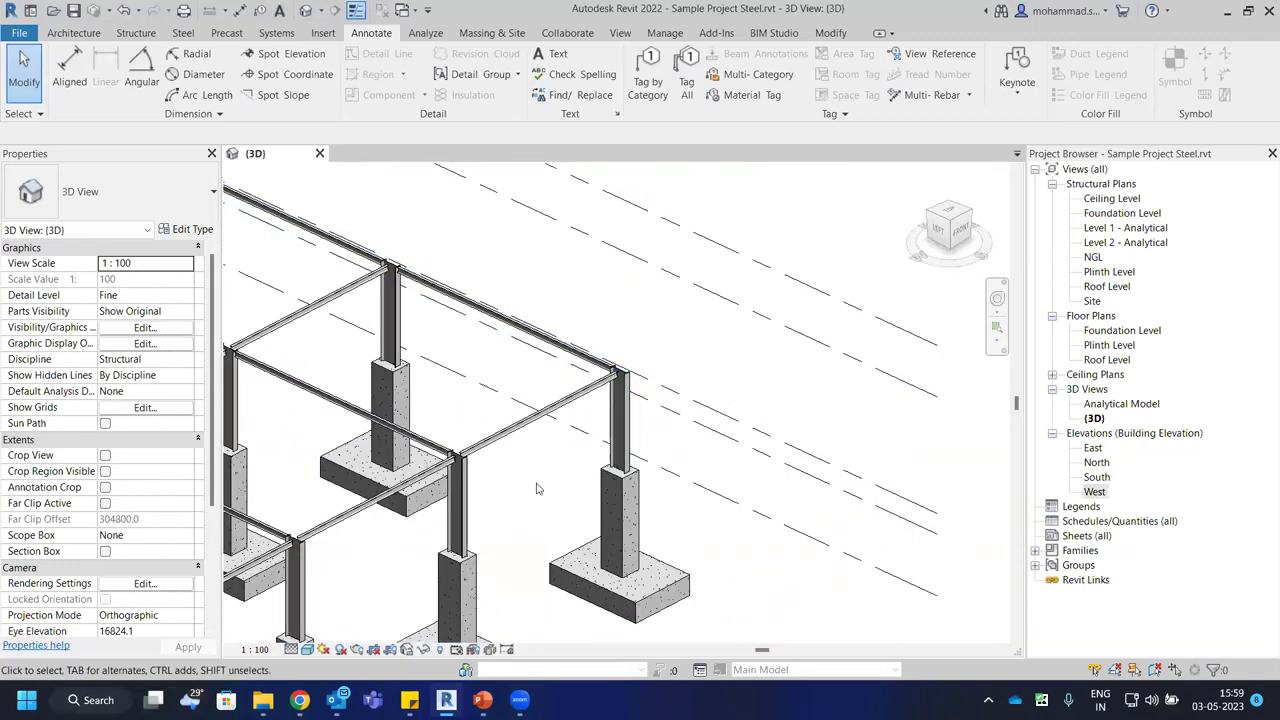
left_click(291, 650)
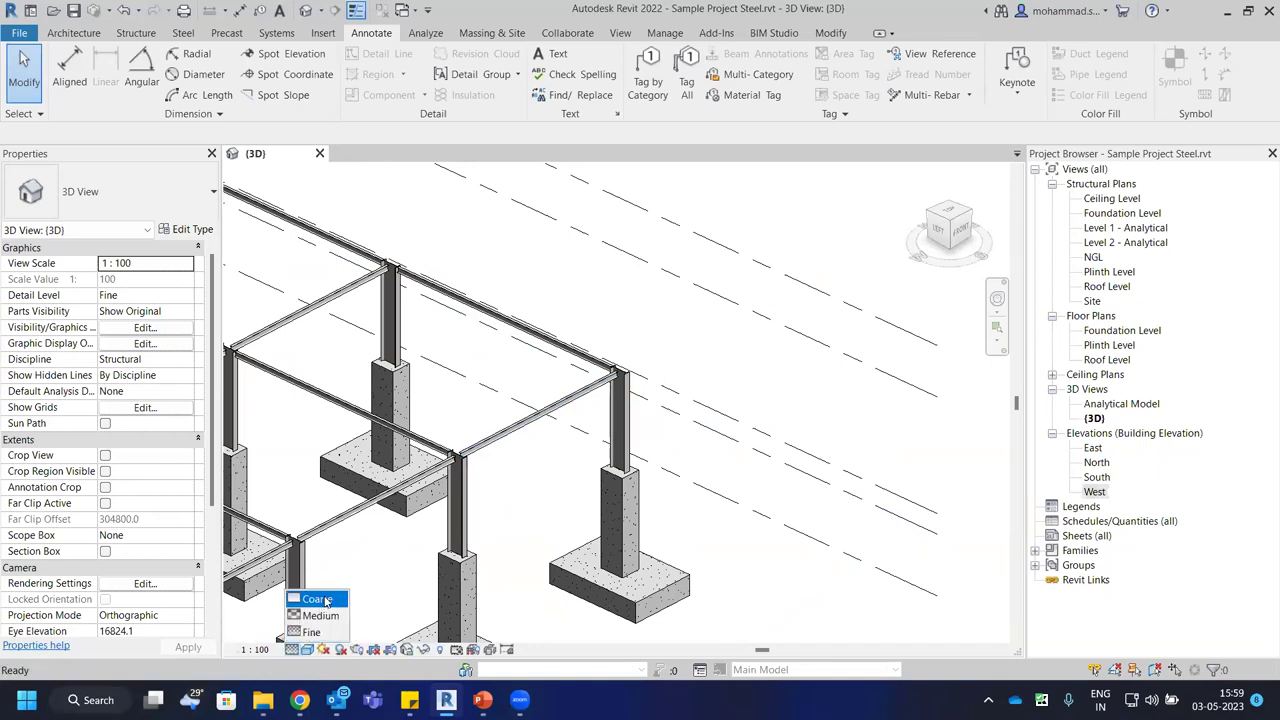
left_click(689, 375)
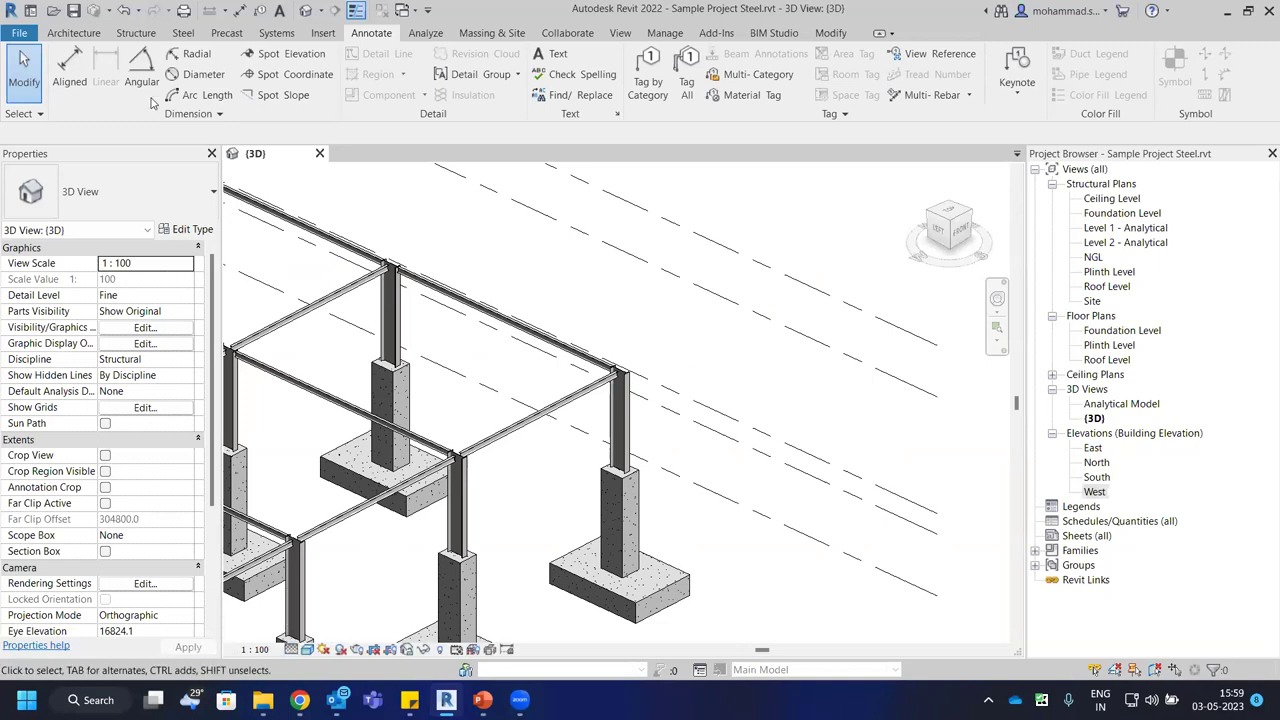
Go to the Home page and start opening Revit 2021 Model With Steel Connections.
left_click(19, 32)
left_click(19, 32)
left_click(37, 14)
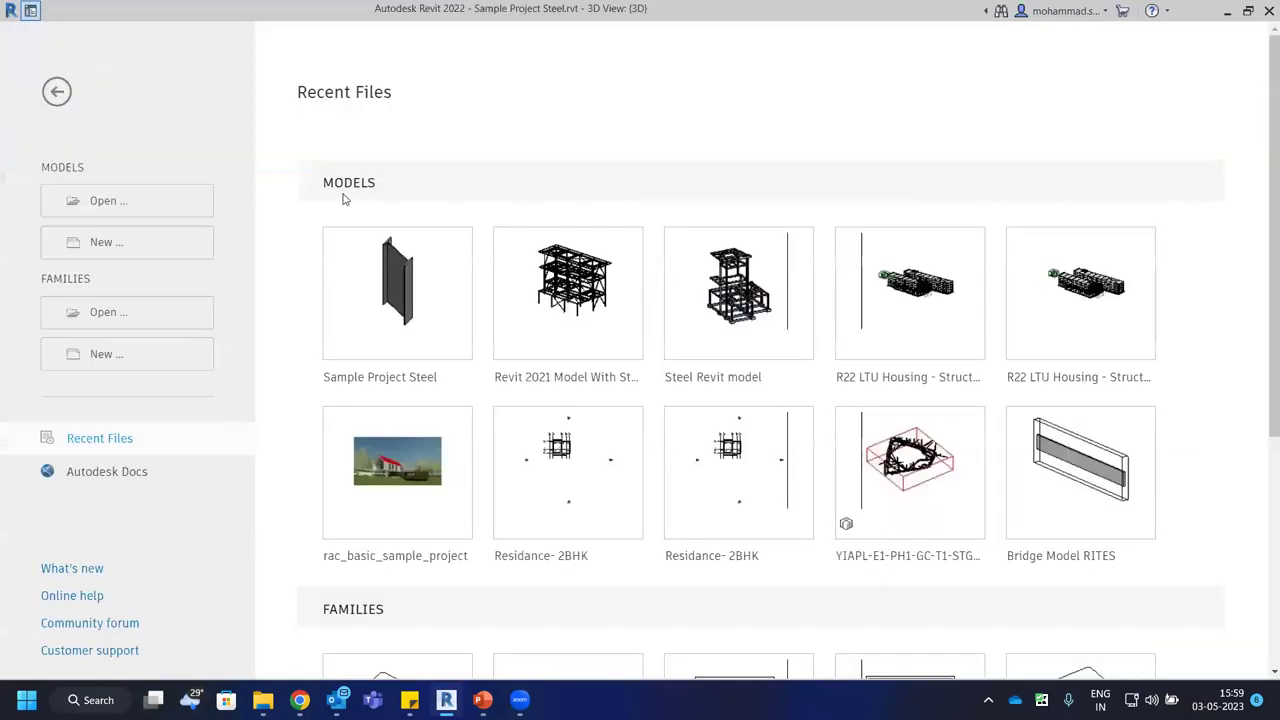
key("ctrl+d")
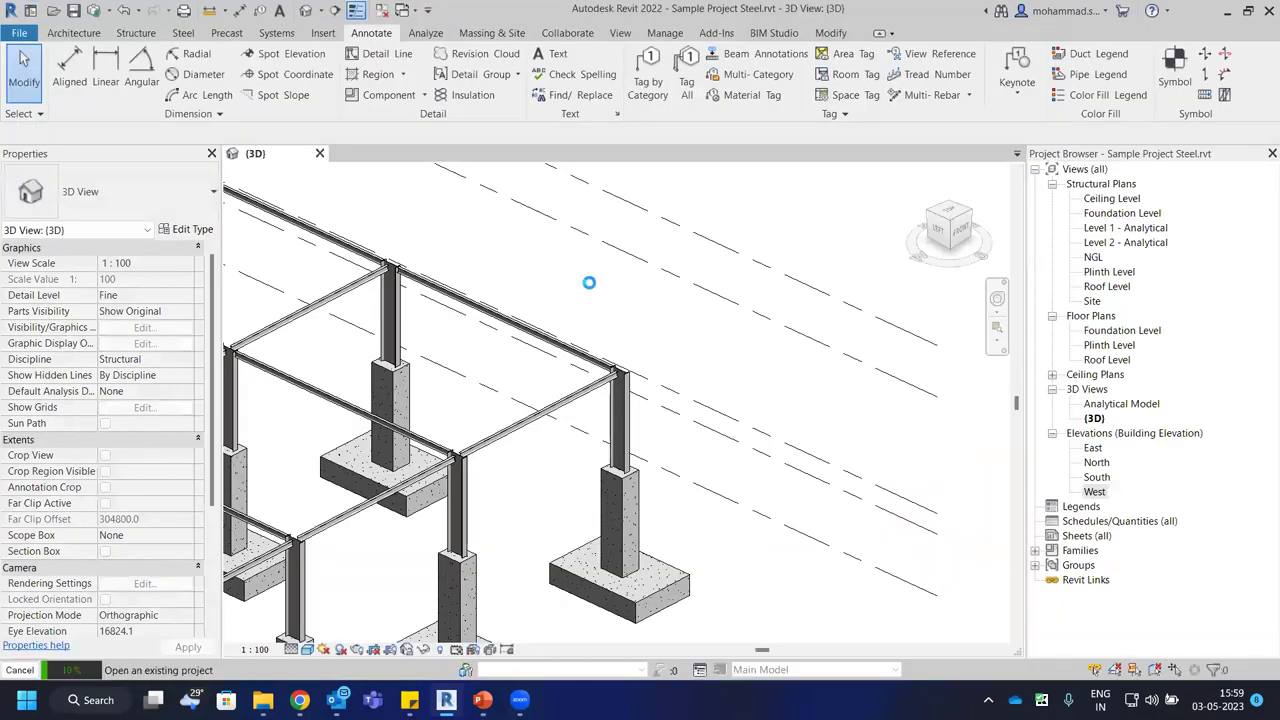
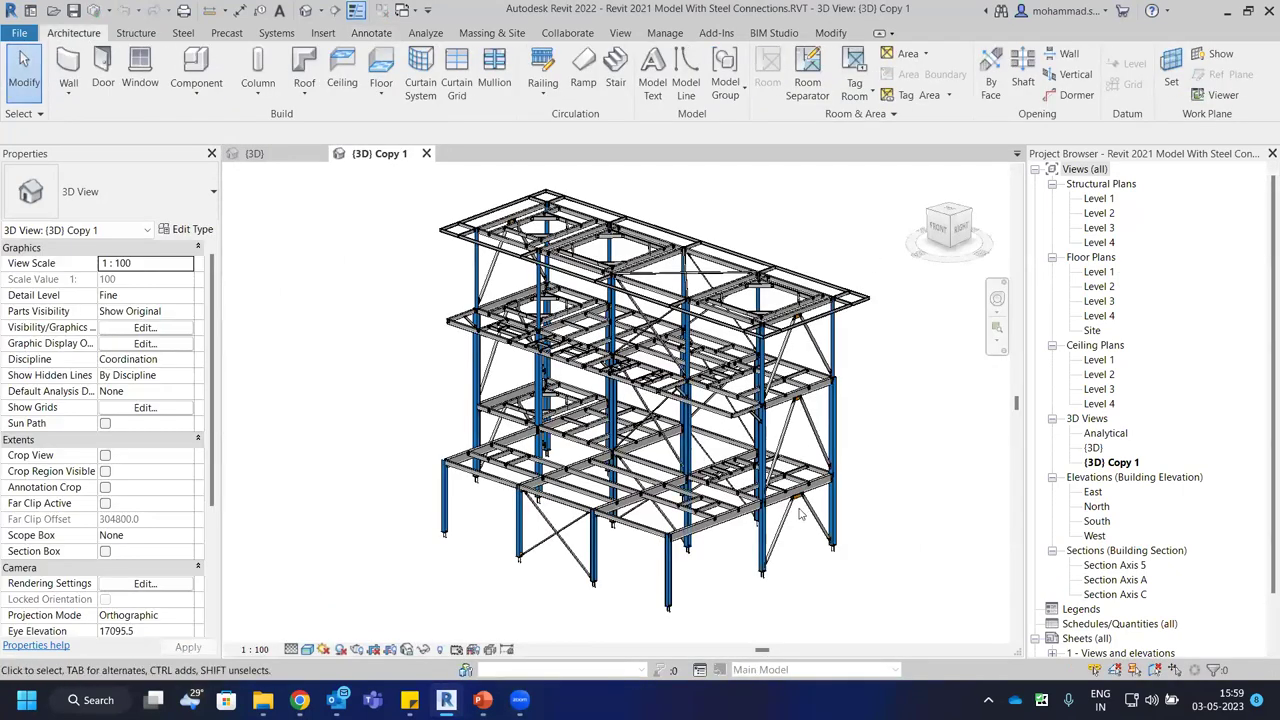
Zoom and pan the 3D view to centre the orange brace connection.
scroll(864, 371, "up", 5)
scroll(709, 366, "up", 4)
middle_click_drag(800, 291, 620, 410)
scroll(727, 441, "down", 3)
scroll(620, 410, "up", 5)
middle_click_drag(639, 462, 640, 400)
scroll(682, 519, "down", 4)
scroll(682, 519, "up", 3)
scroll(640, 400, "up", 3)
middle_click_drag(400, 540, 630, 275)
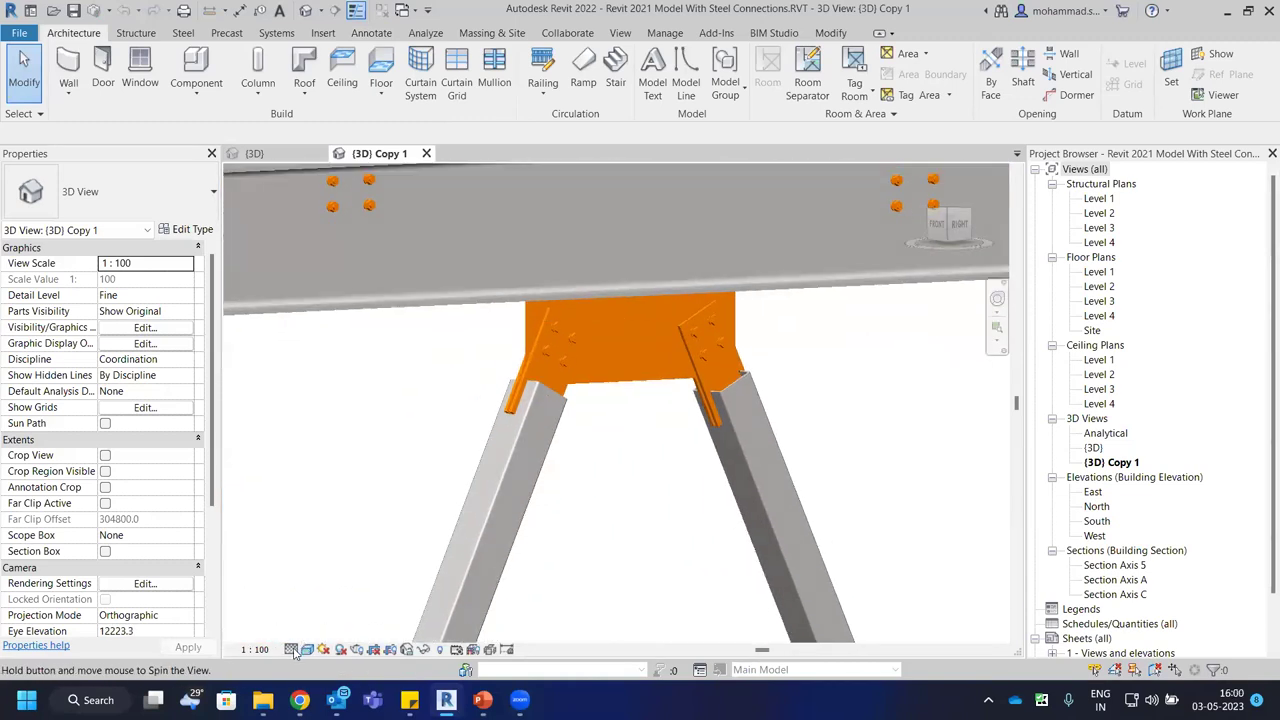
Set the view's detail level to Coarse and orbit to a higher viewpoint.
left_click(292, 649)
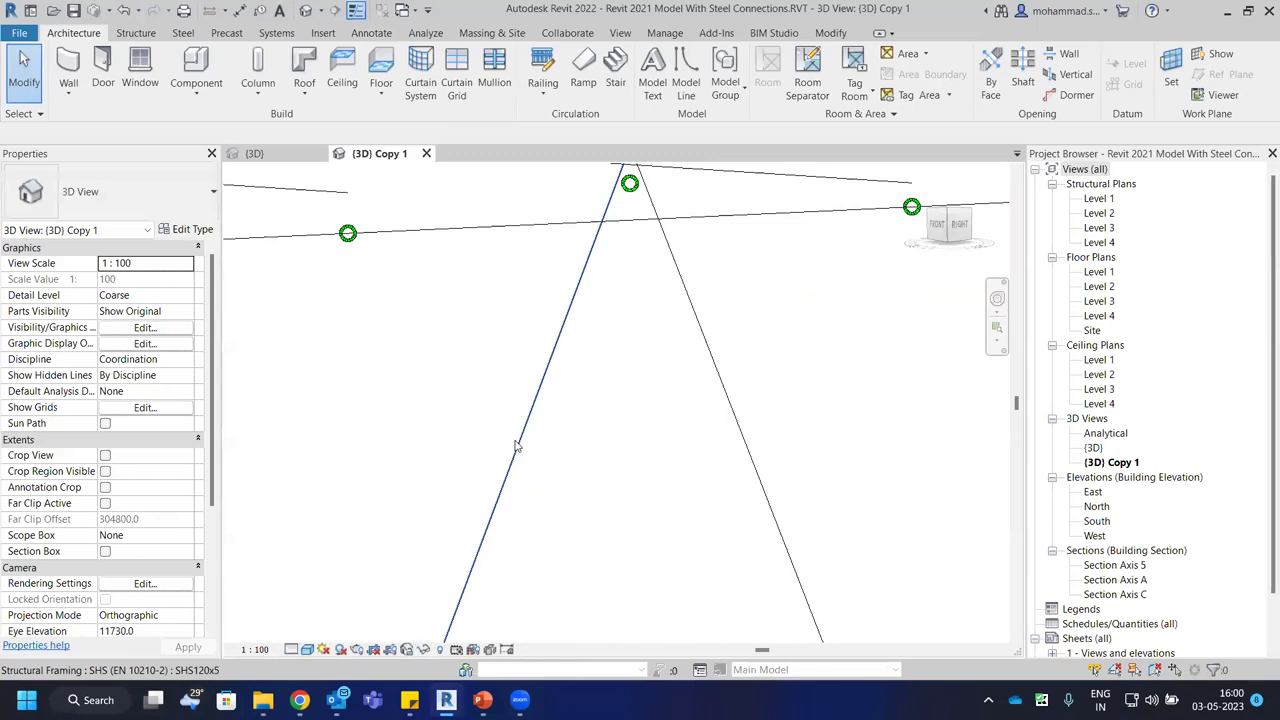
middle_click_drag(643, 365, 715, 407, "shift")
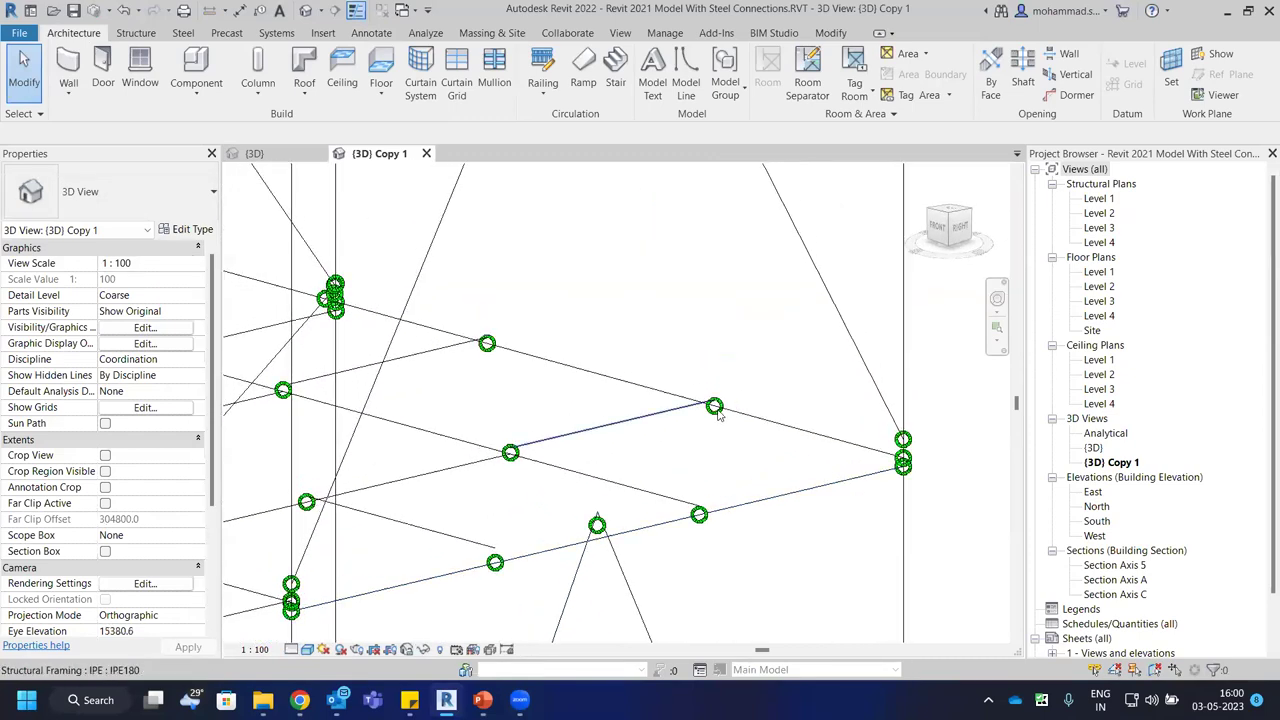
middle_click_drag(576, 383, 536, 298)
scroll(676, 456, "up", 2)
scroll(540, 350, "down", 3)
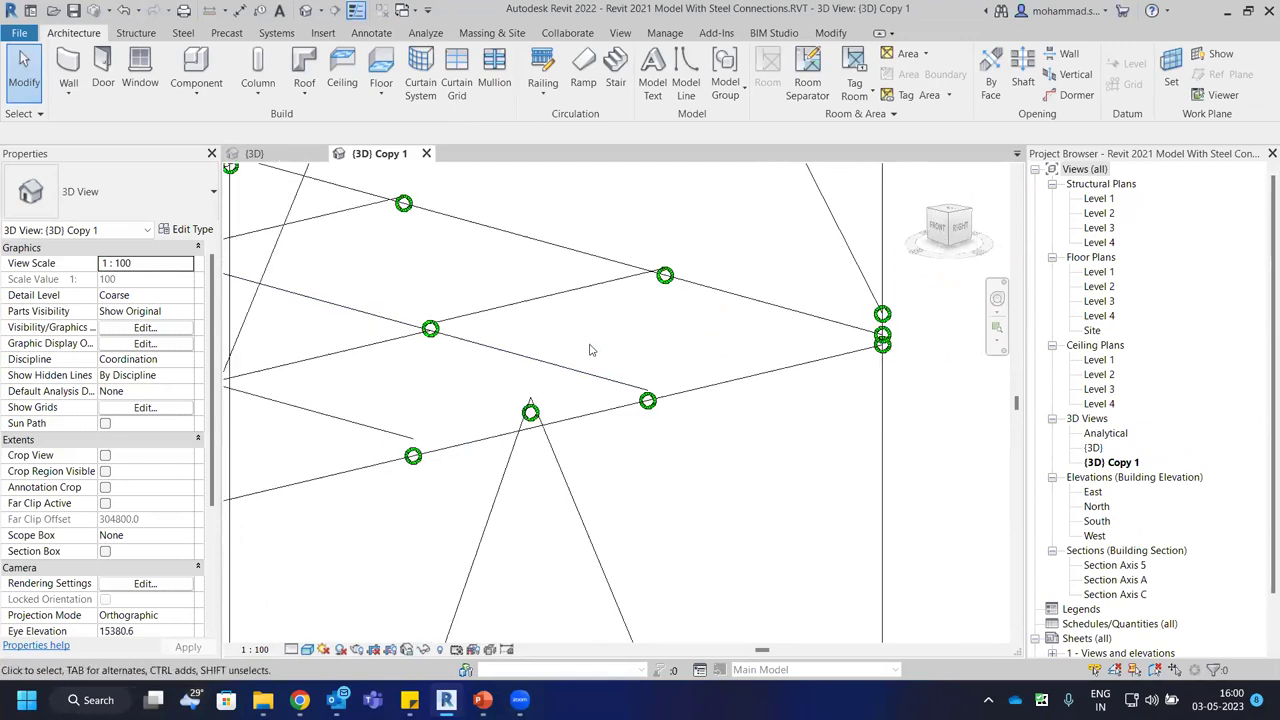
Turn off Thin Lines and set the detail level to Medium.
left_click(356, 10)
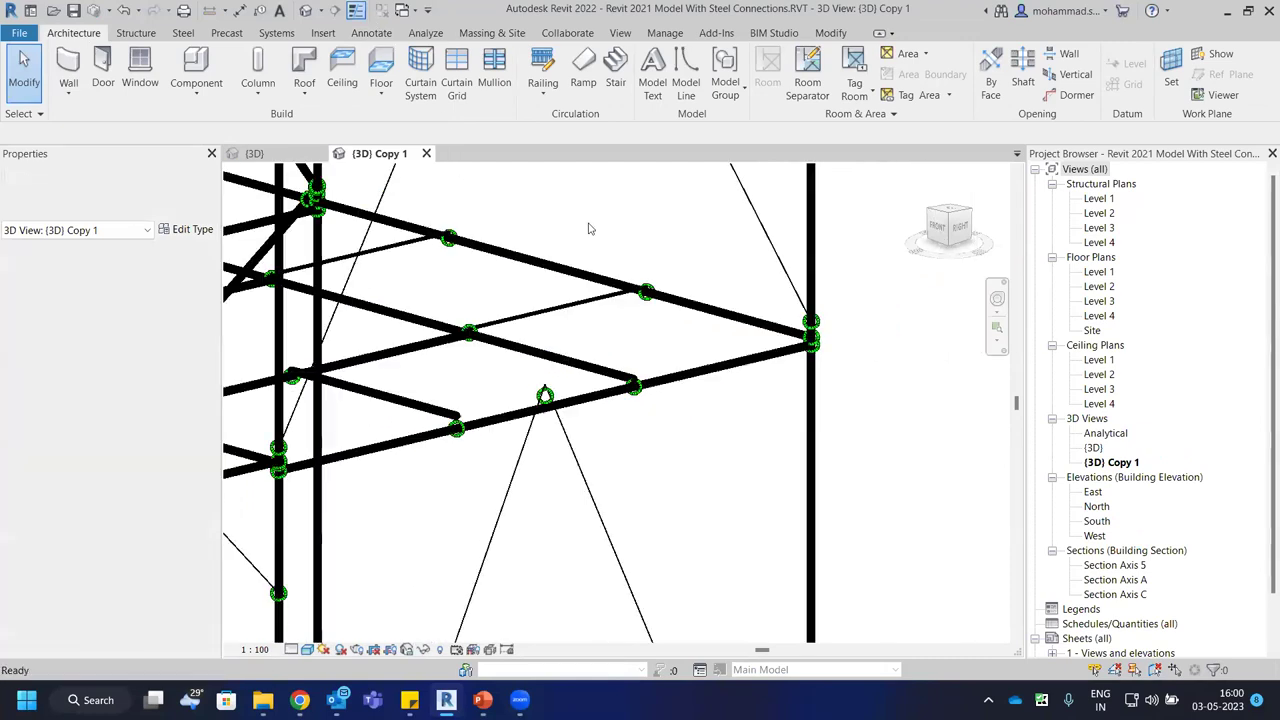
scroll(593, 268, "down", 3)
middle_click_drag(651, 251, 405, 551, "shift")
scroll(305, 631, "up", 3)
left_click(291, 649)
left_click(315, 615)
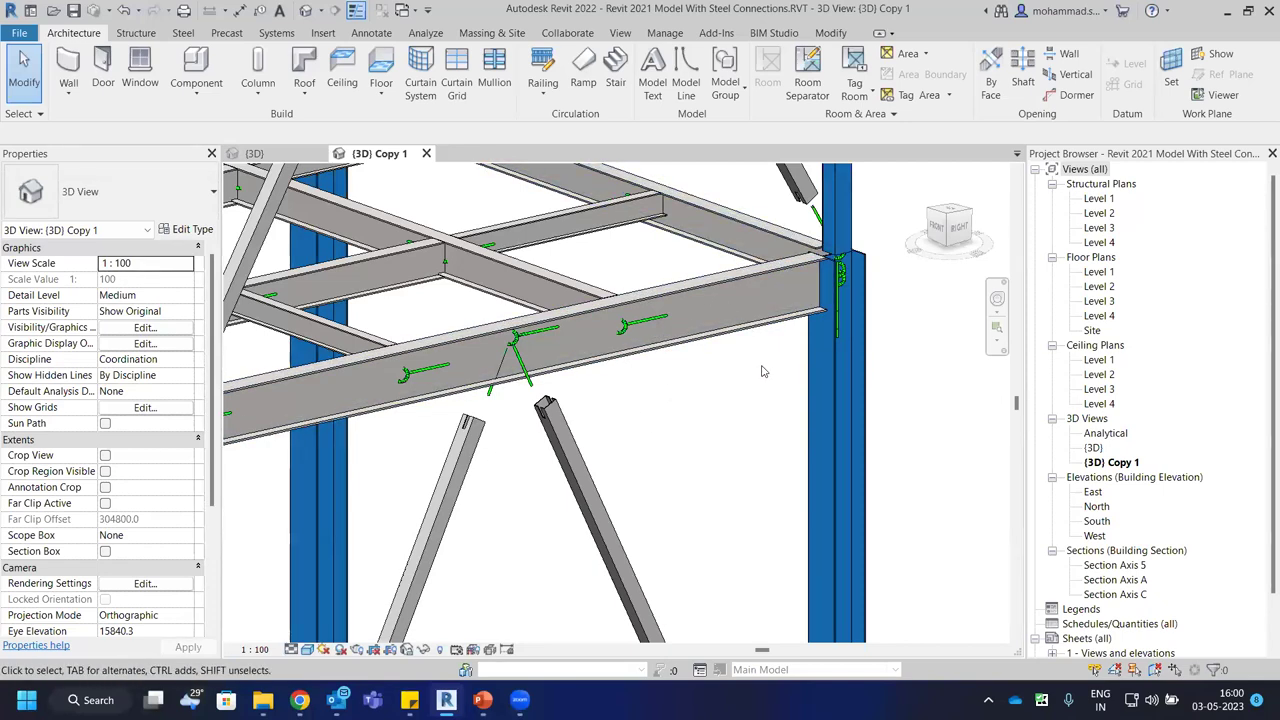
Orbit around the steel frame and switch the detail level to Fine.
mouse_move(715, 405)
middle_mouse_down("shift")
mouse_move(660, 406)
mouse_move(726, 413)
mouse_move(705, 412)
middle_mouse_up("shift")
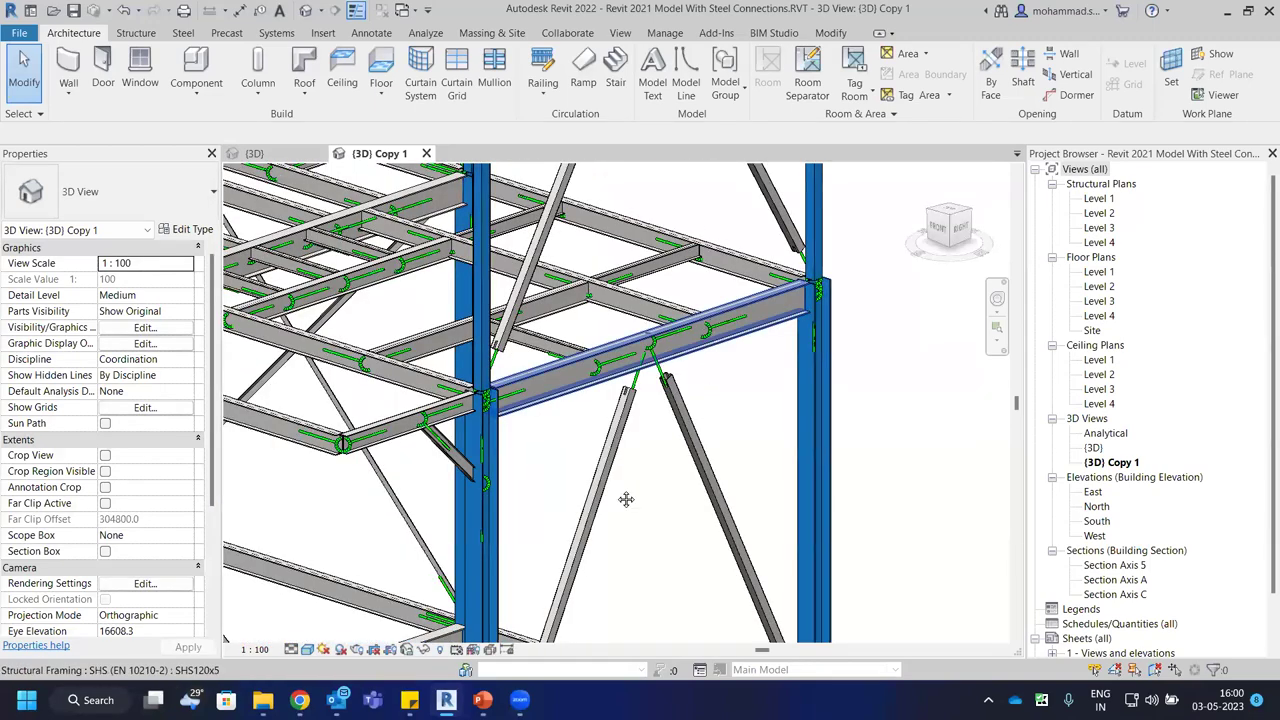
scroll(607, 325, "down", 4)
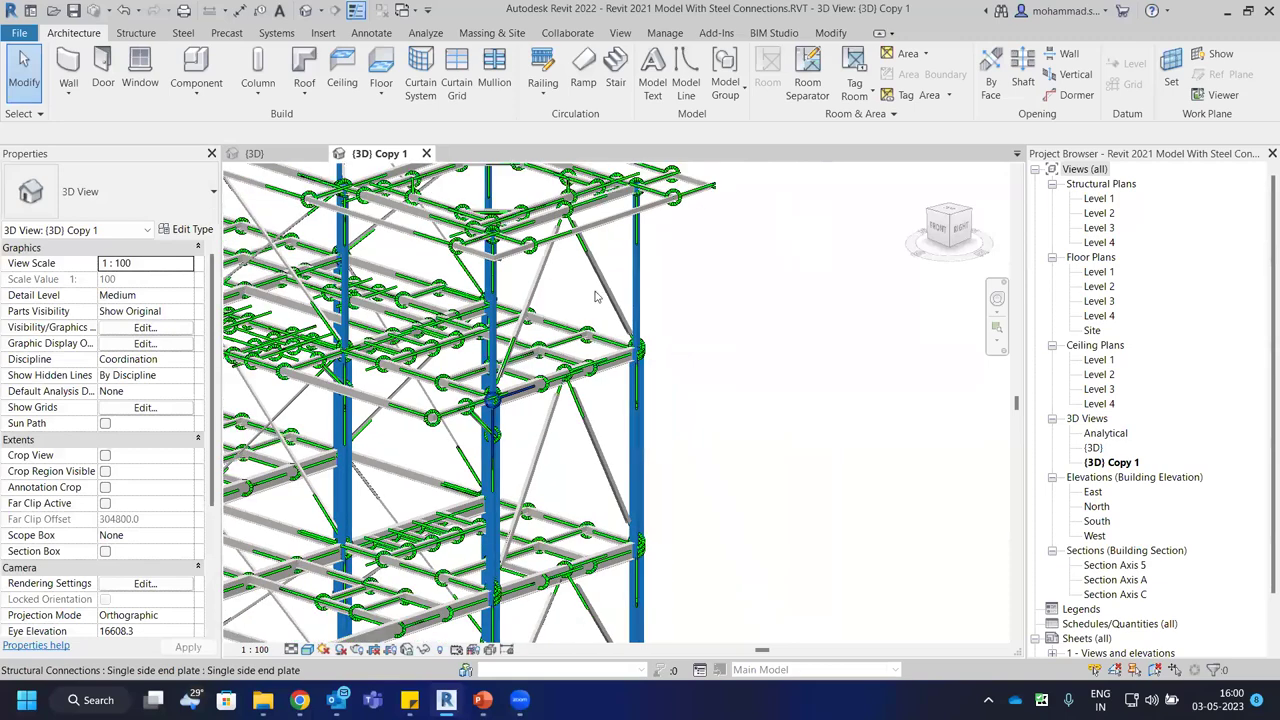
scroll(609, 337, "down", 2)
middle_click_drag(609, 337, 553, 306)
scroll(530, 330, "up", 2)
scroll(517, 333, "up", 6)
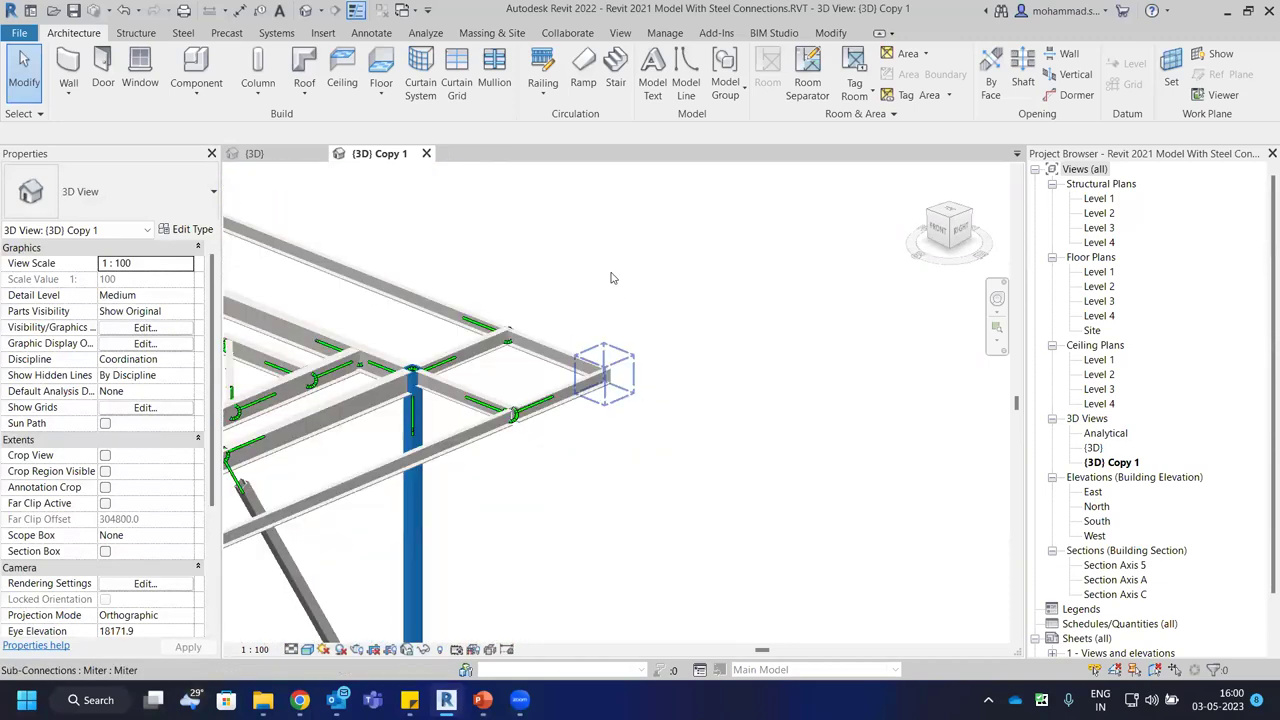
scroll(610, 290, "down", 2)
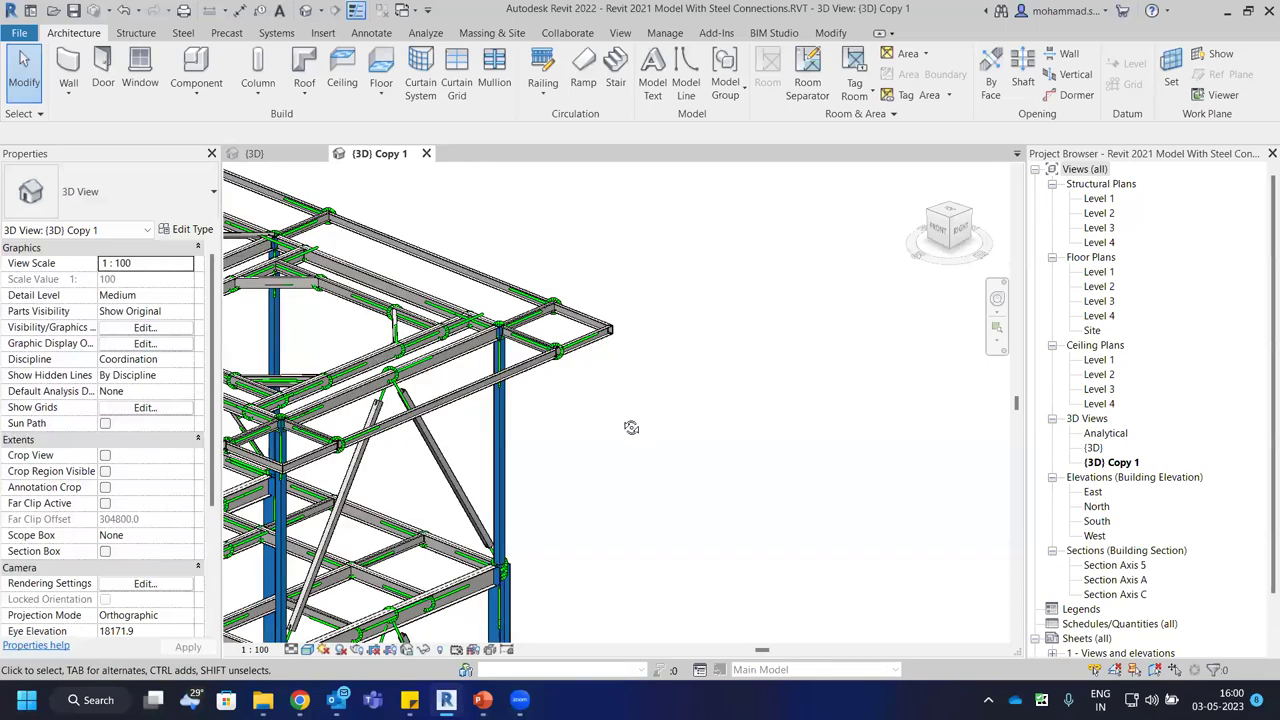
middle_click_drag(631, 427, 555, 479, "shift")
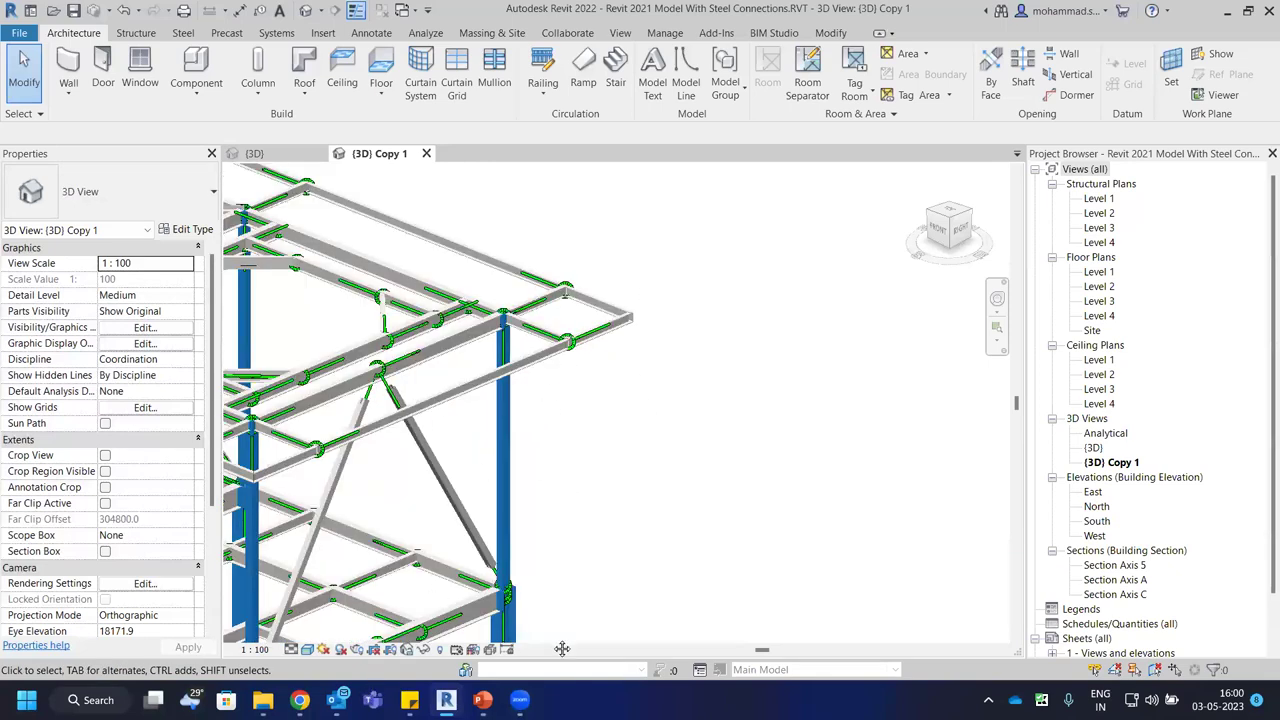
scroll(631, 351, "up", 2)
scroll(679, 310, "up", 2)
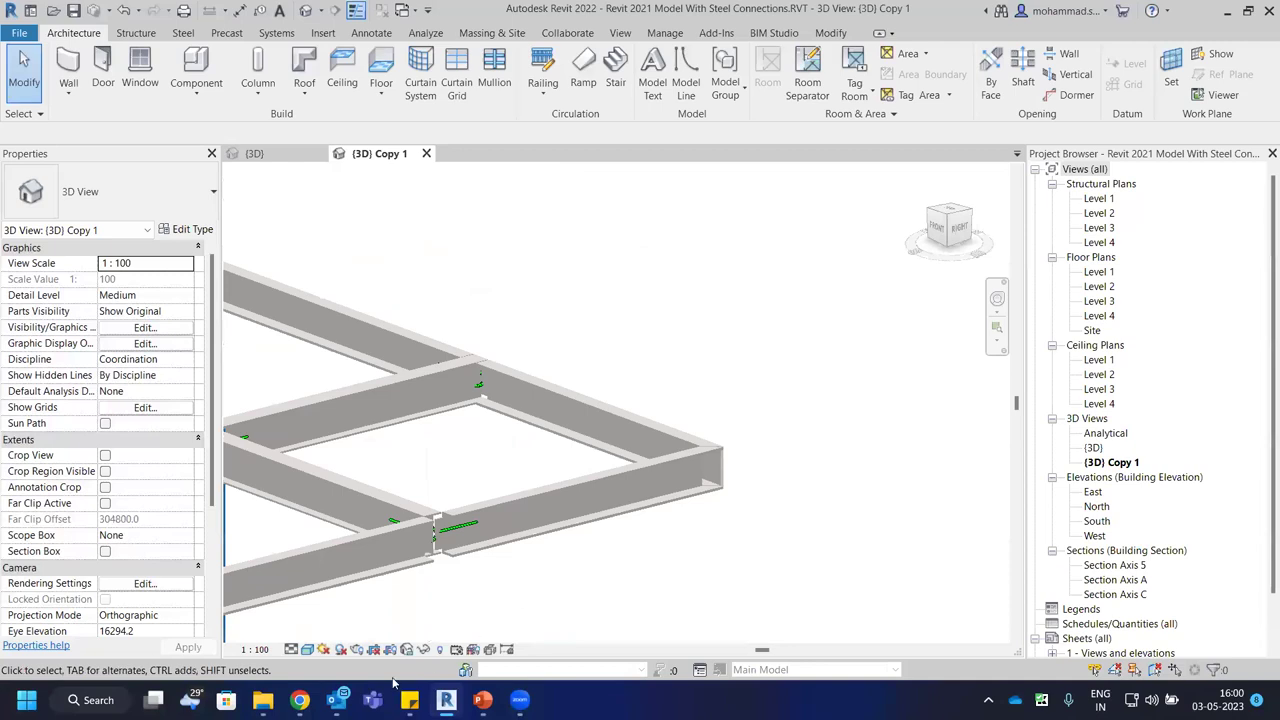
left_click(292, 648)
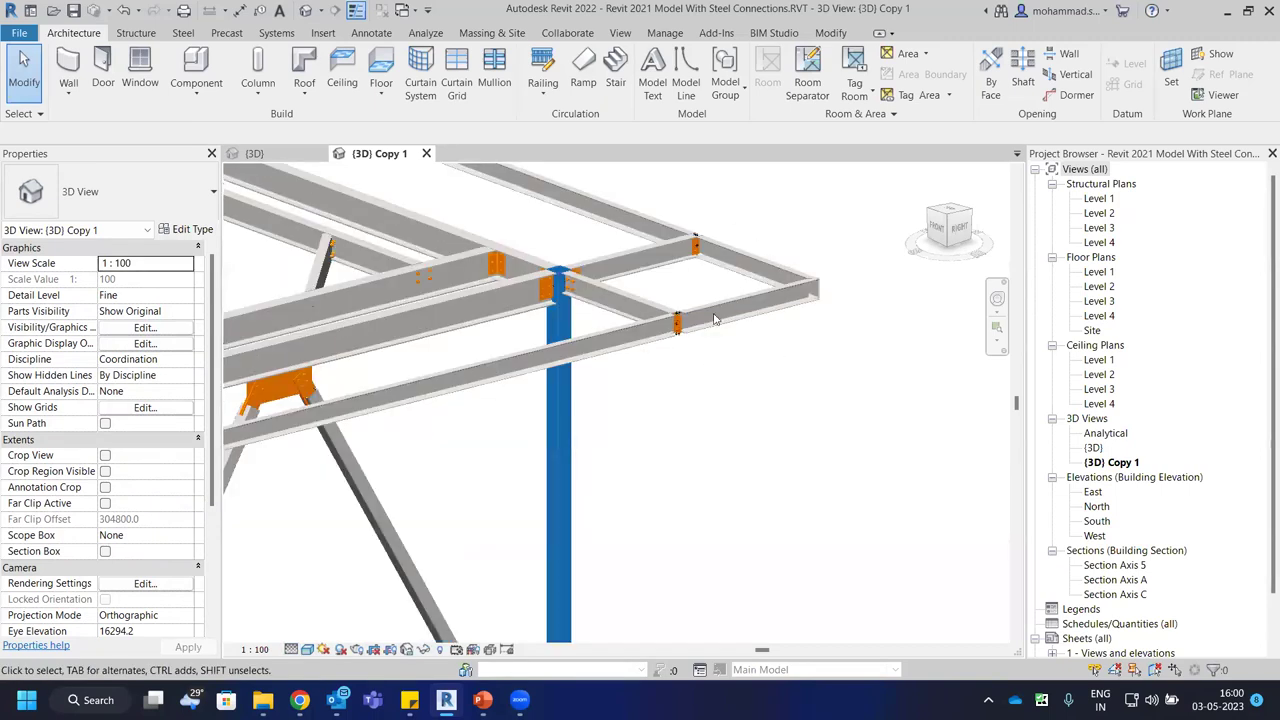
scroll(598, 392, "up", 3)
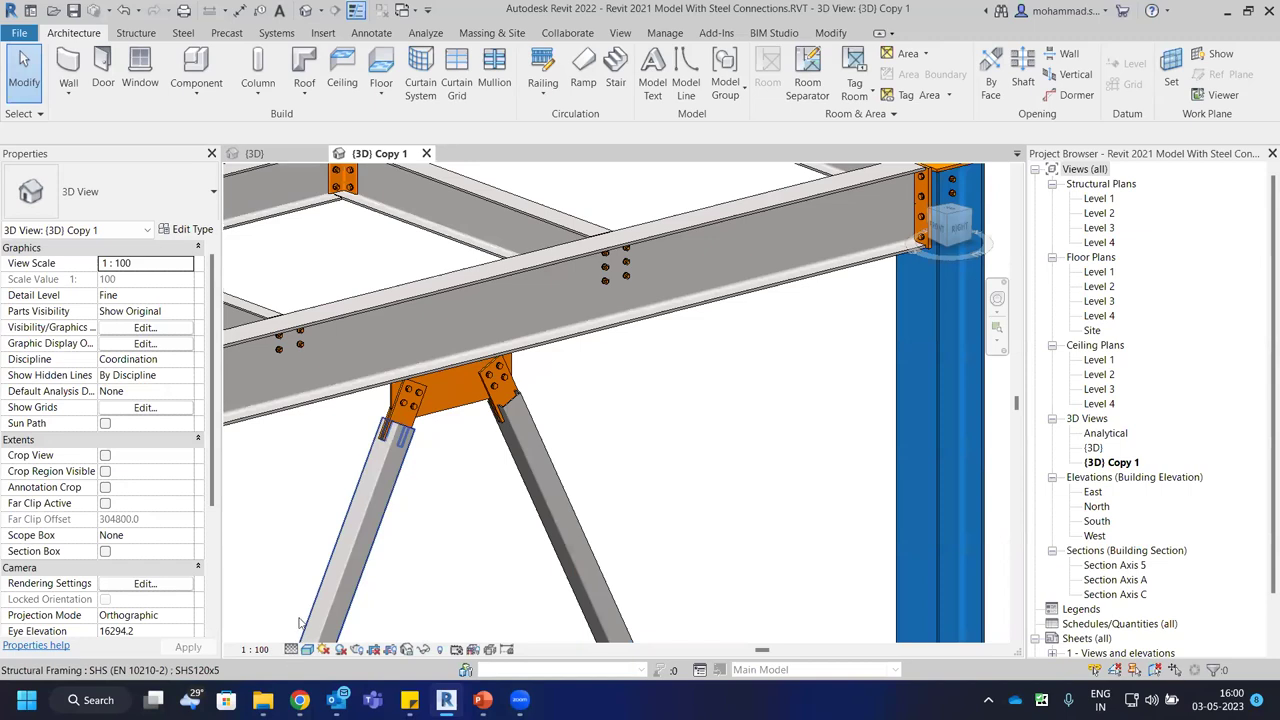
left_click(293, 648)
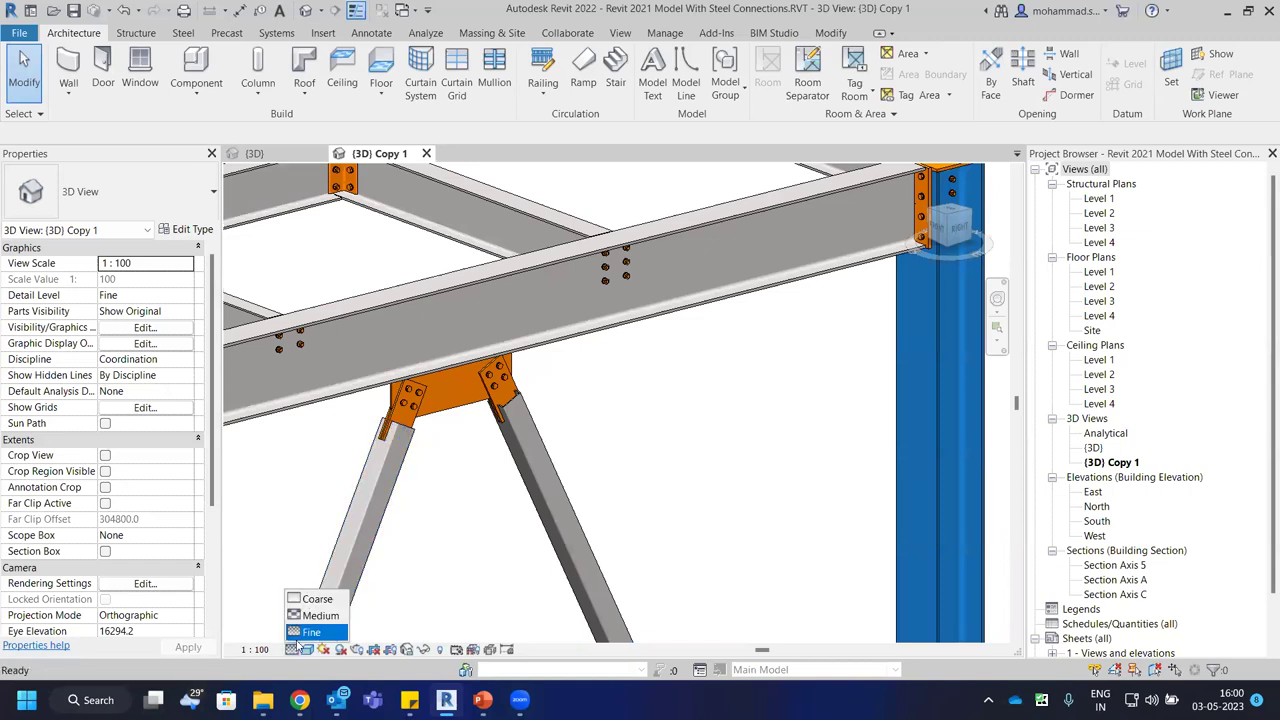
left_click(657, 438)
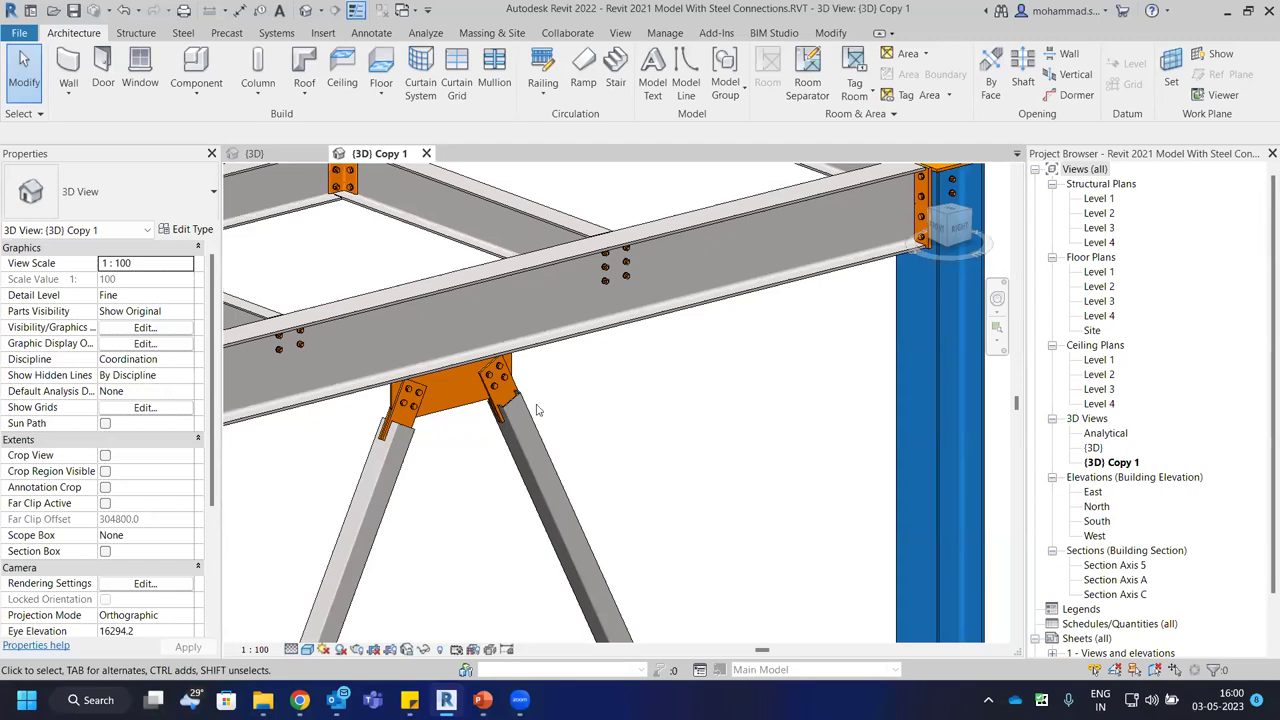
middle_click_drag(818, 348, 610, 33, "shift")
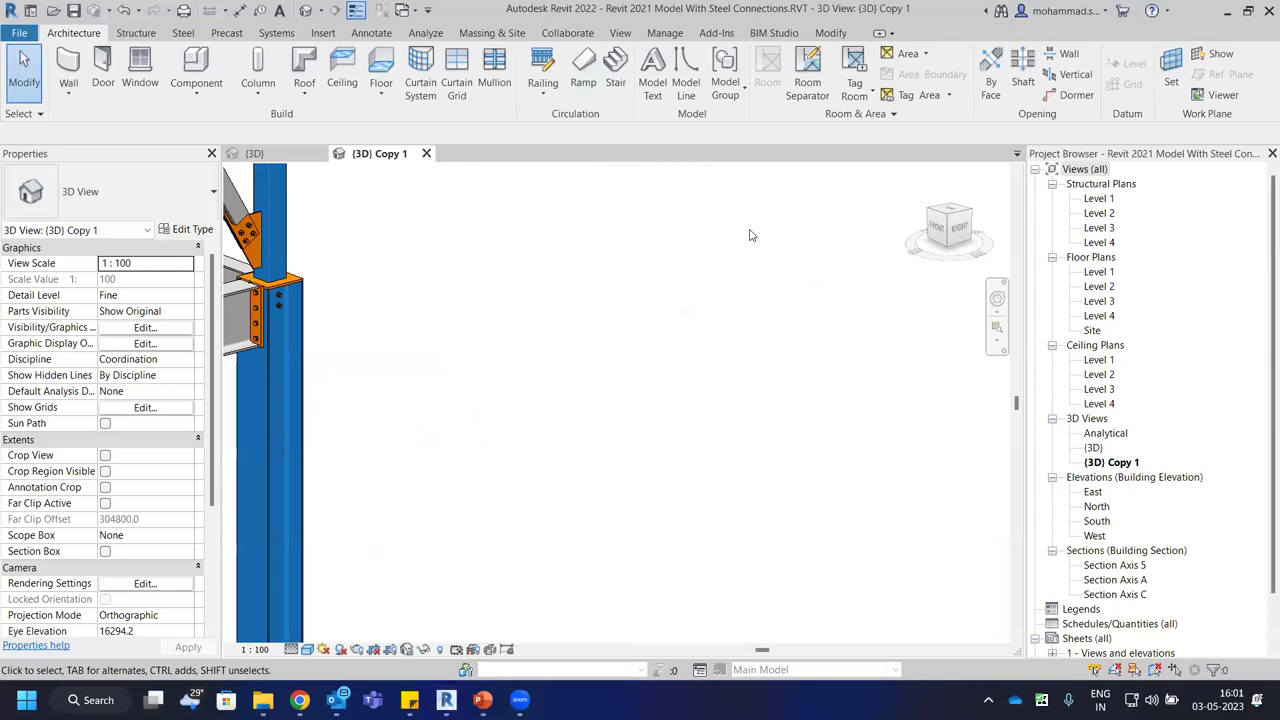
Place a text note reading 'LOD - Level Of Development' / 'LOD Specifications 2021, BIM Forum'.
left_click(473, 288)
type("LOD")
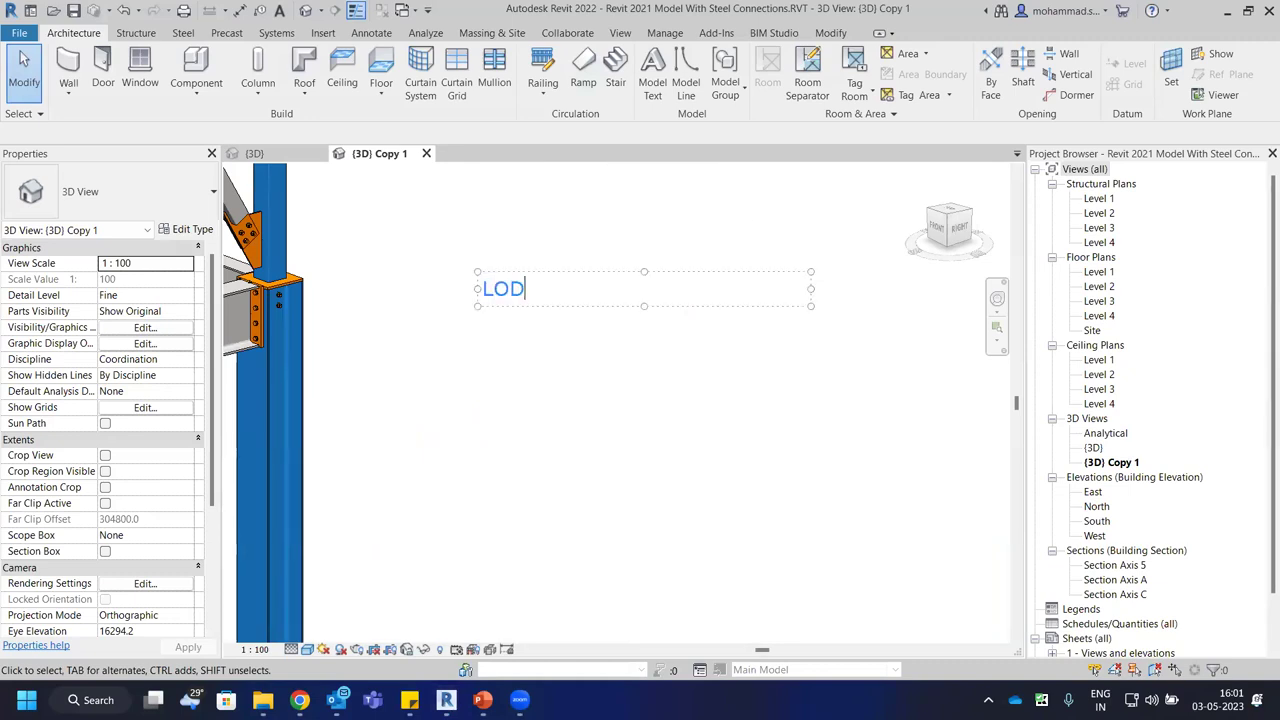
type(" - Level Of Develop")
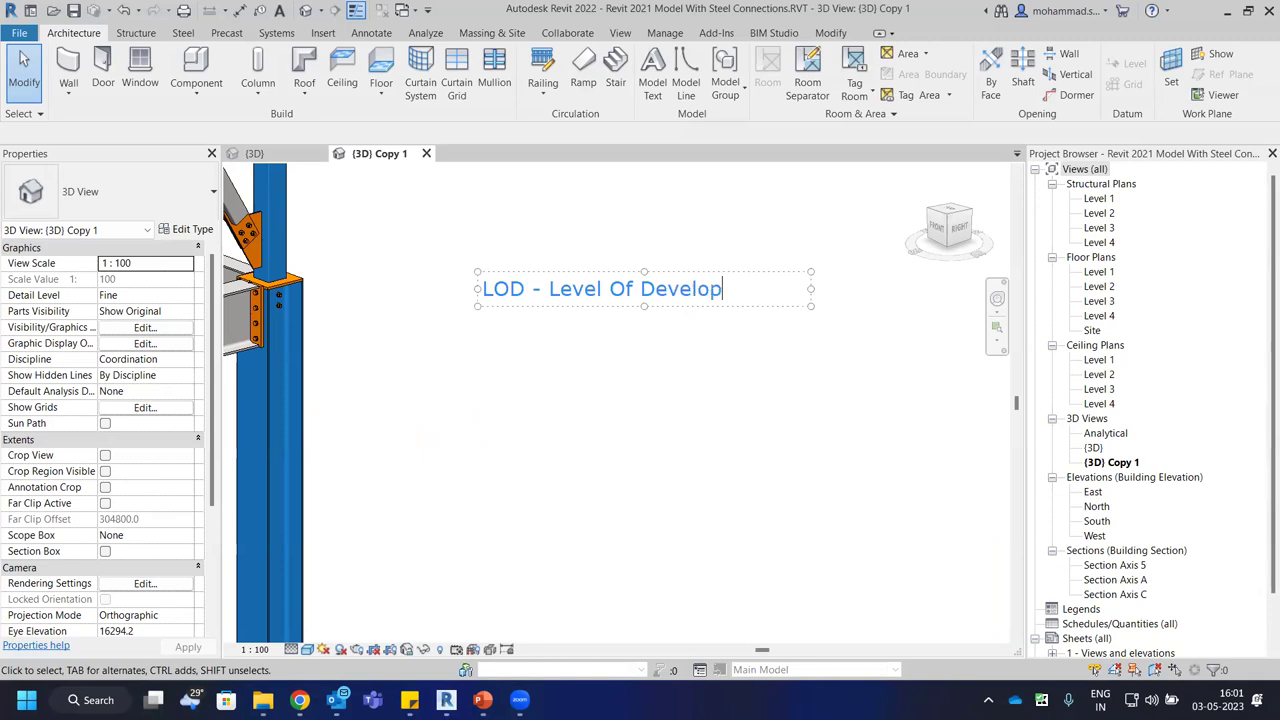
type("menet")
key("BackSpace")
key("BackSpace")
key("BackSpace")
type("tn")
key("BackSpace")
key("BackSpace")
type("nt")
key("Return")
type("LOD ")
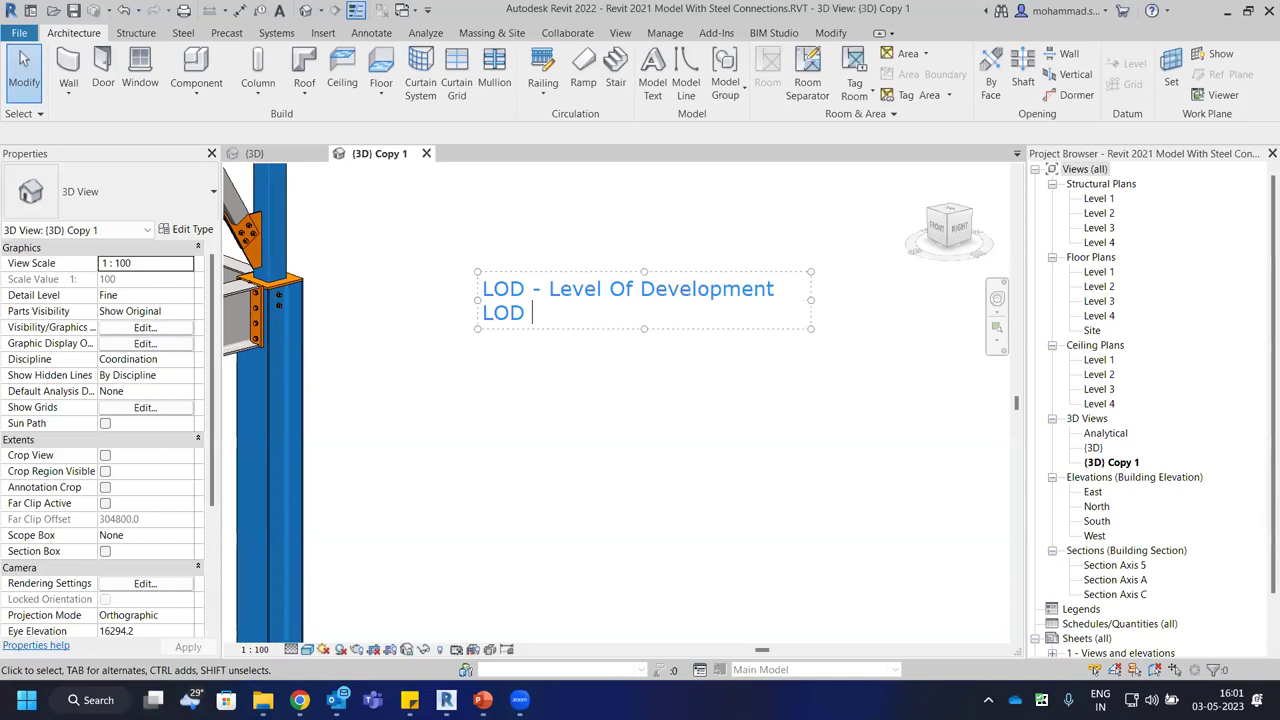
type("Specifica")
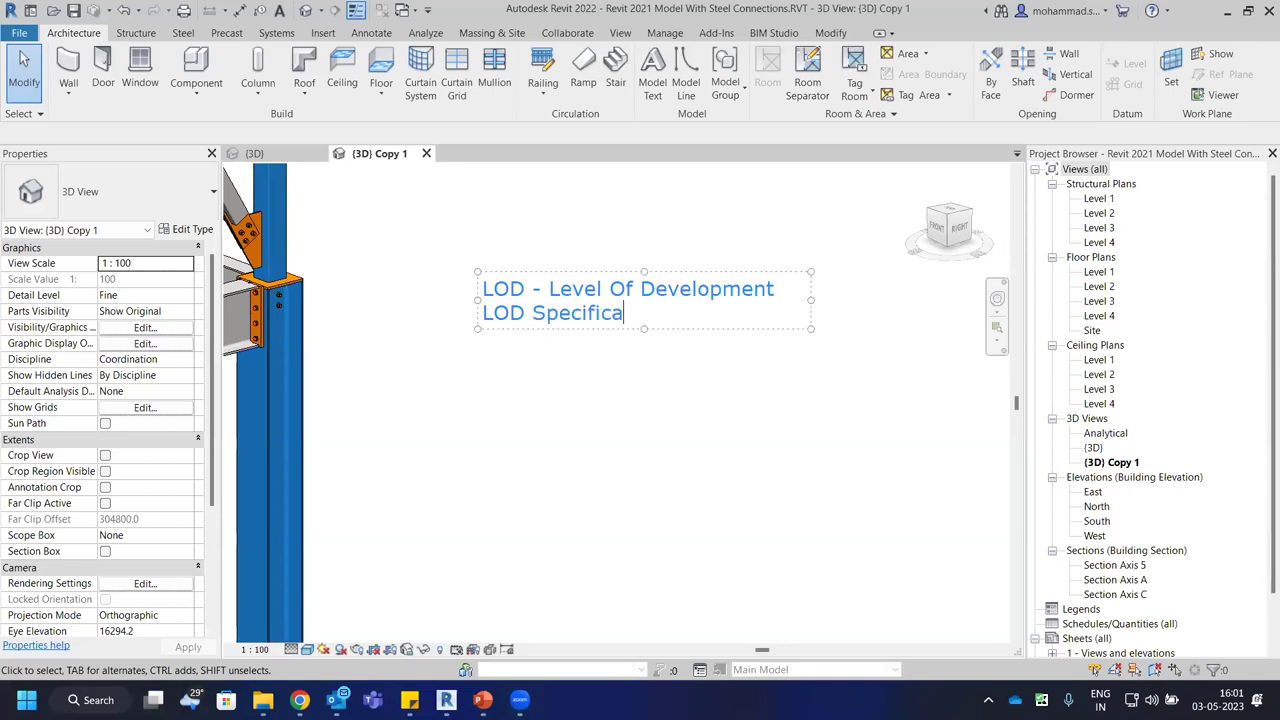
type("tions 2021,")
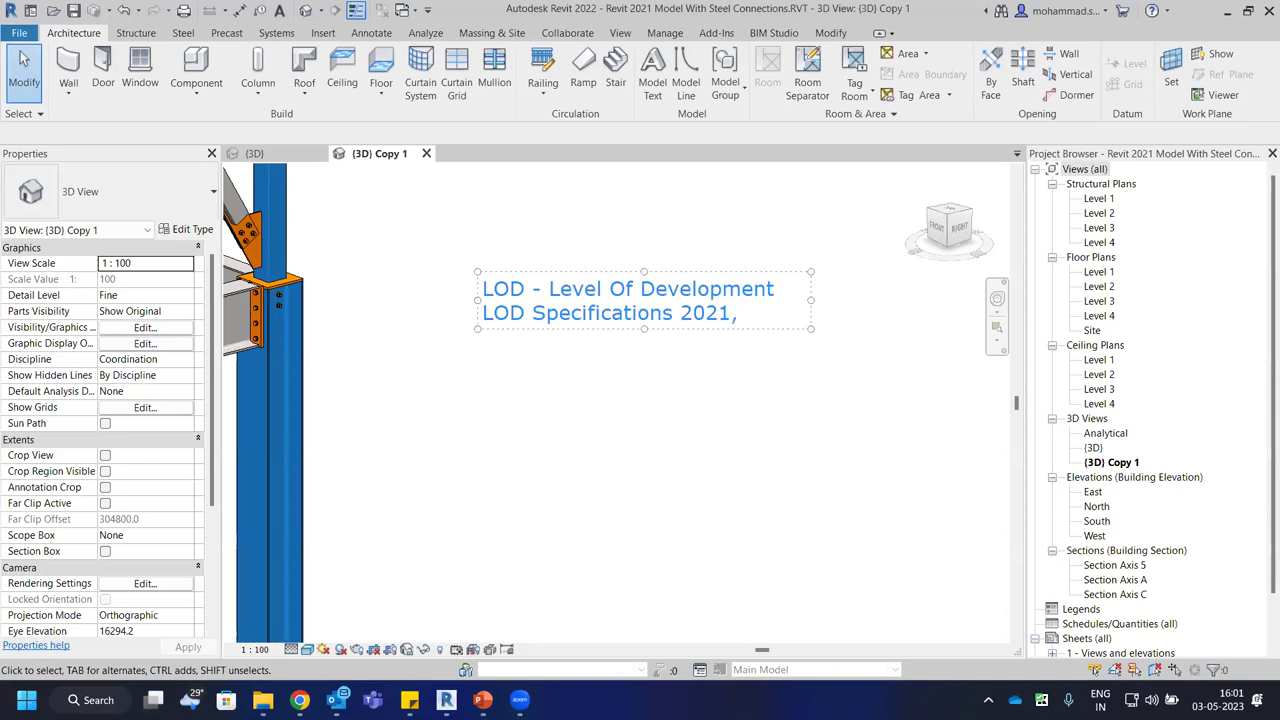
key("BackSpace")
type(" by BIM Forum")
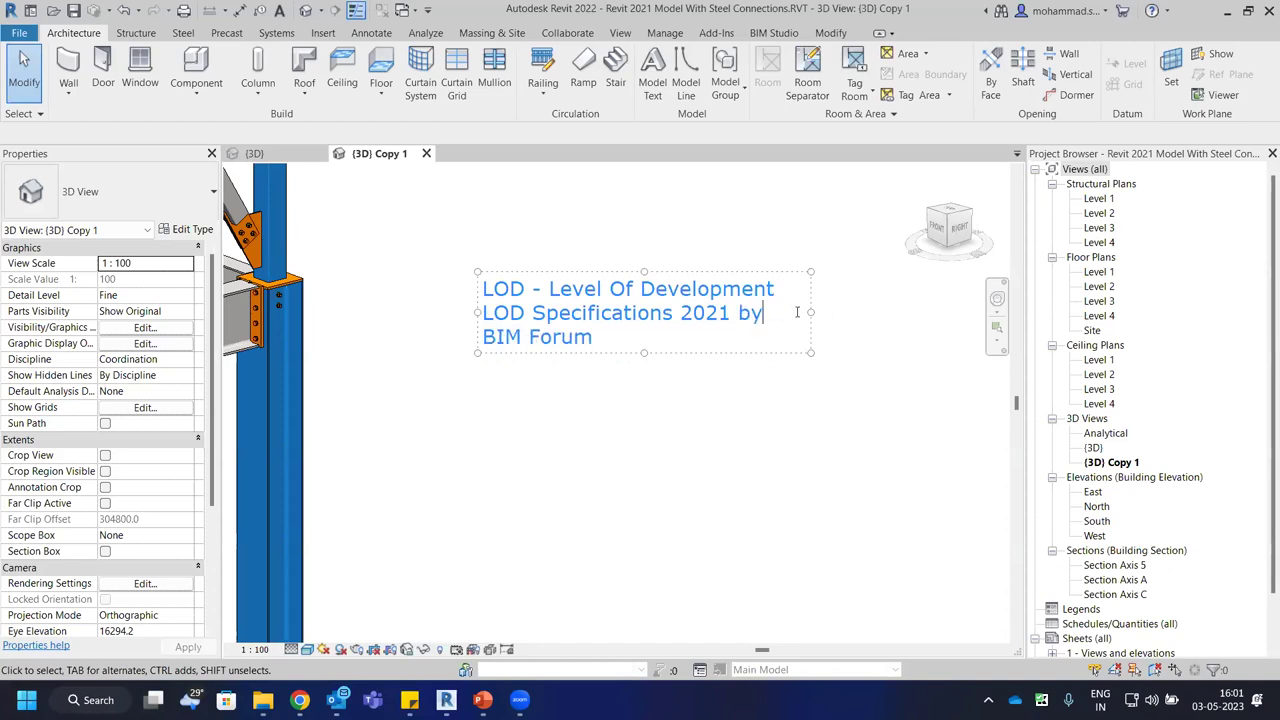
Widen the note, prefix the second line with 'Satandard:', and move it up-left.
left_click_drag(810, 312, 984, 312)
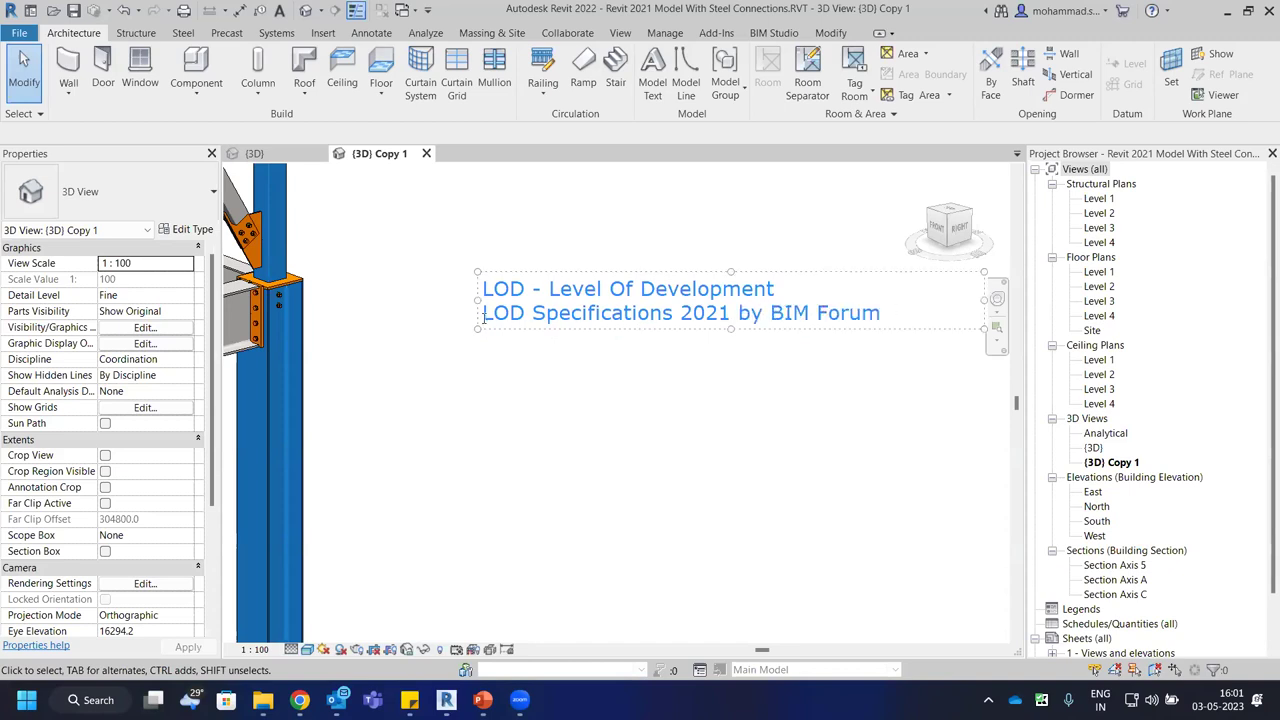
key("shift+Right")
type("Sata")
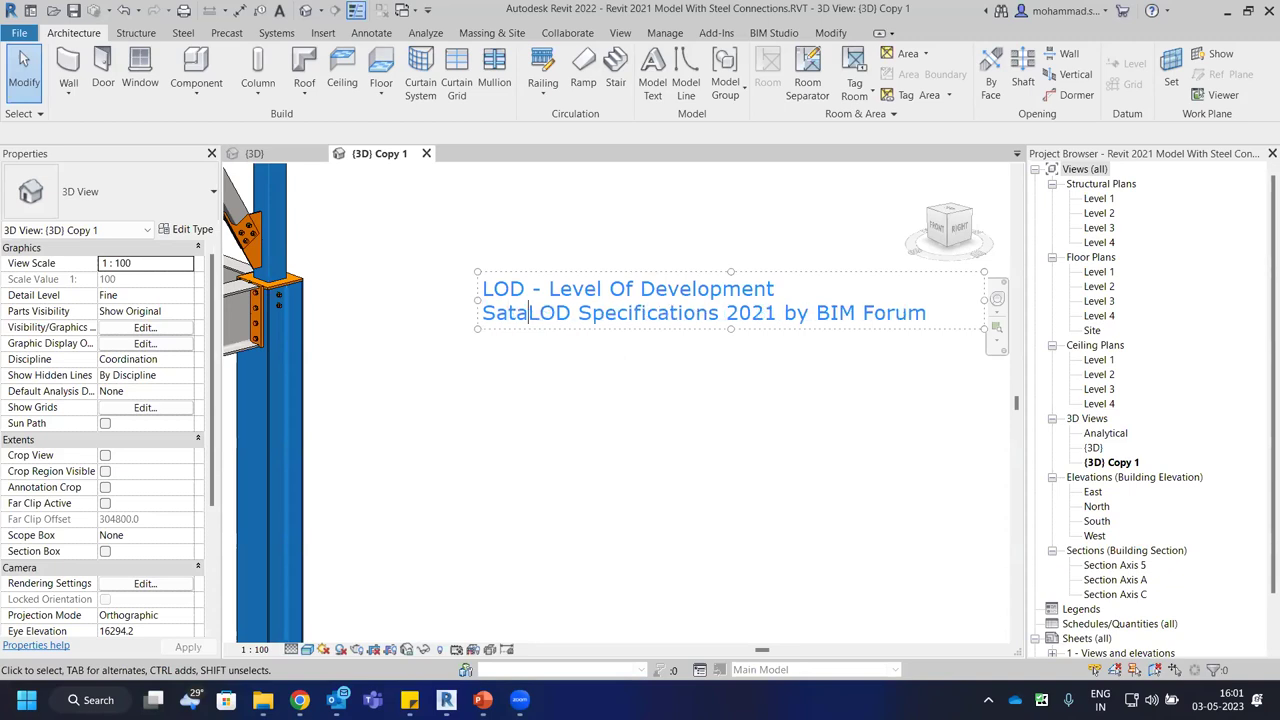
type("ndarad")
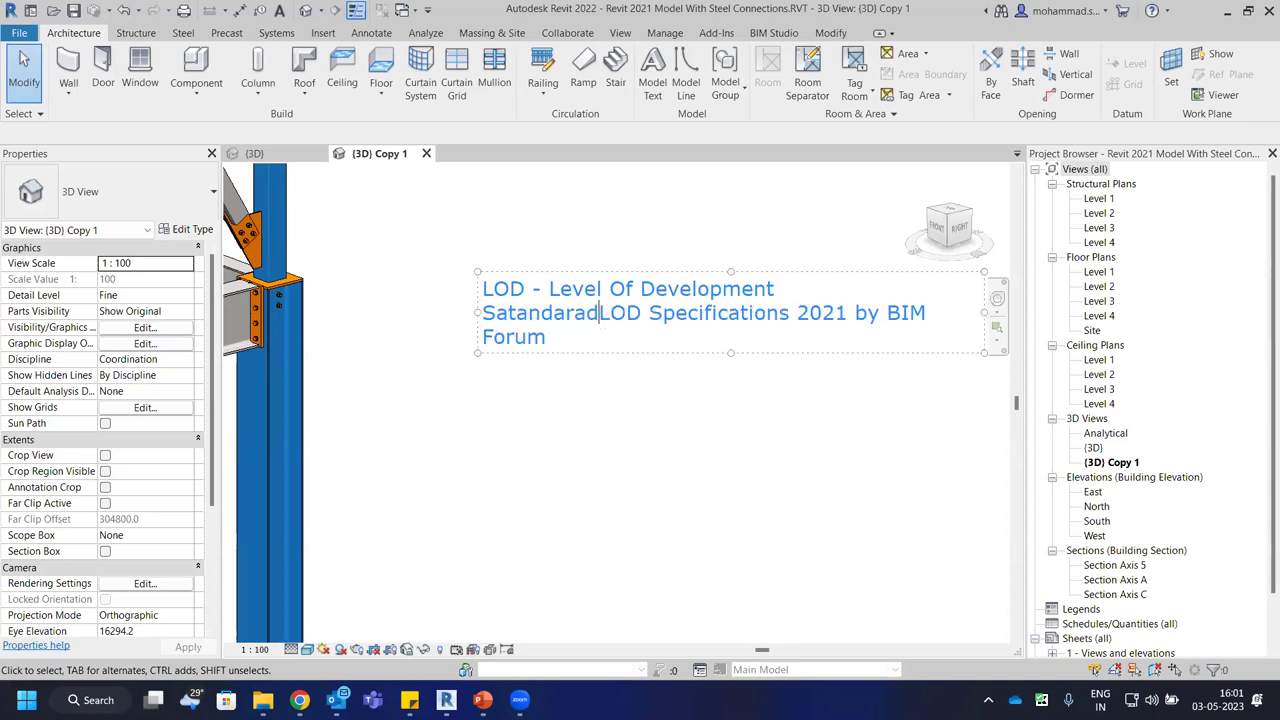
type(":")
left_click(575, 313)
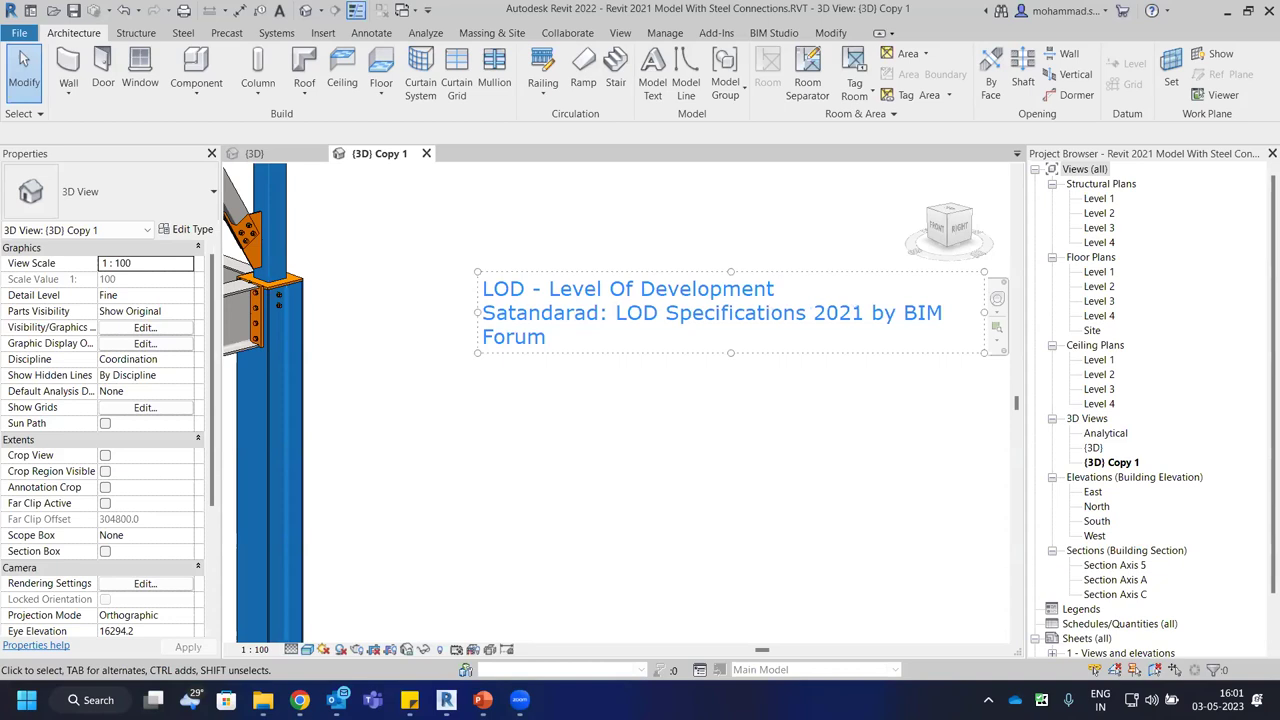
left_click_drag(978, 307, 925, 276)
Add the lines 'LOD 100 - Conceptual Design' and 'LOD 200 - Schematic Design'.
key("Return")
key("Return")
key("Return")
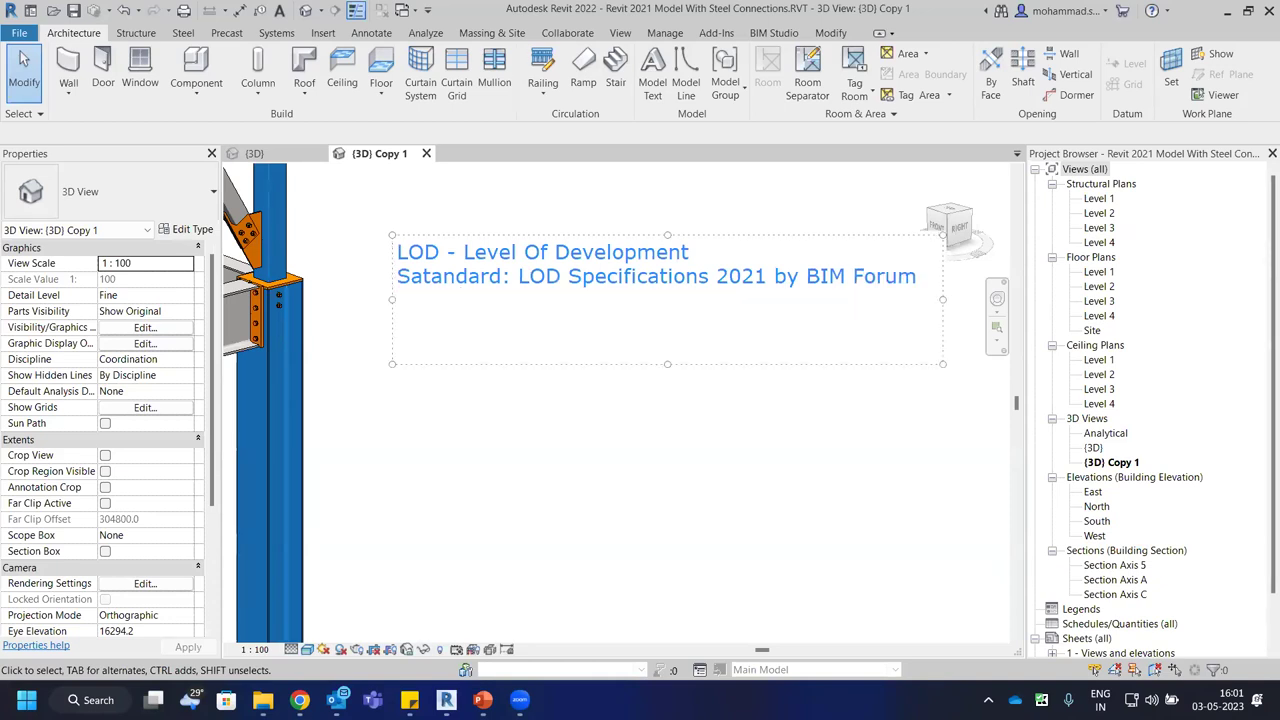
type("LOD 100 - C")
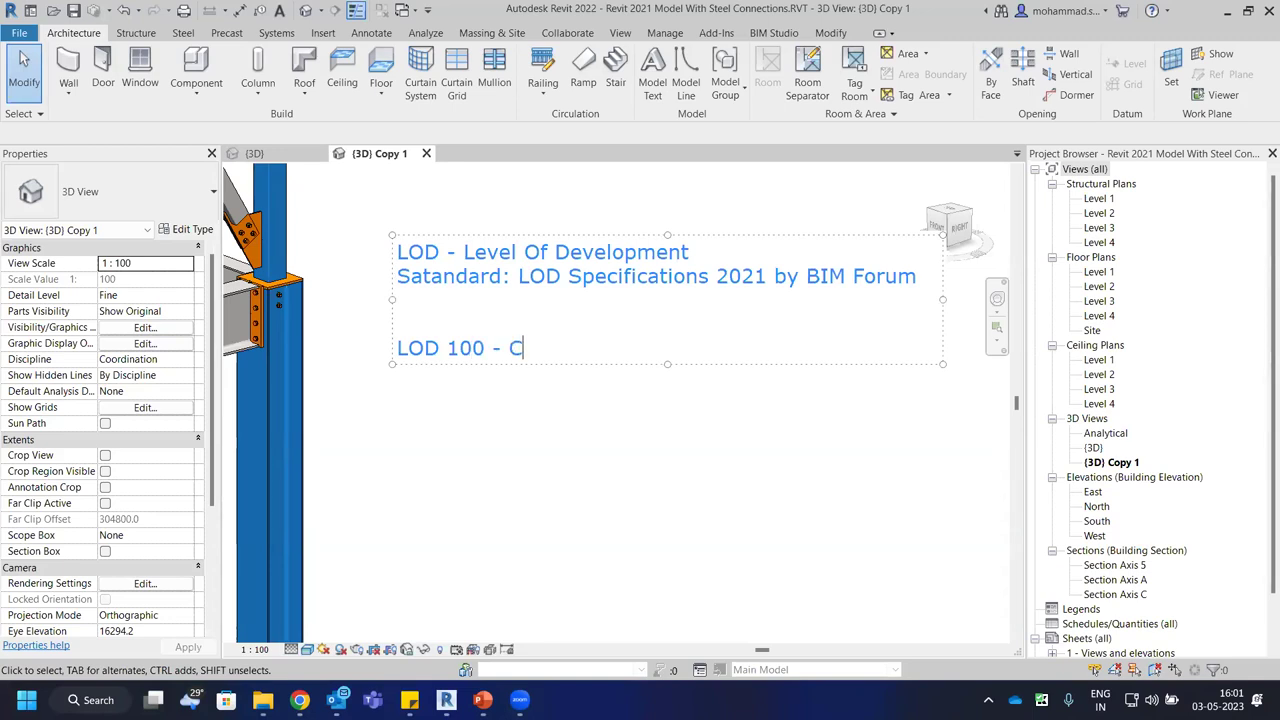
type("onceptual D")
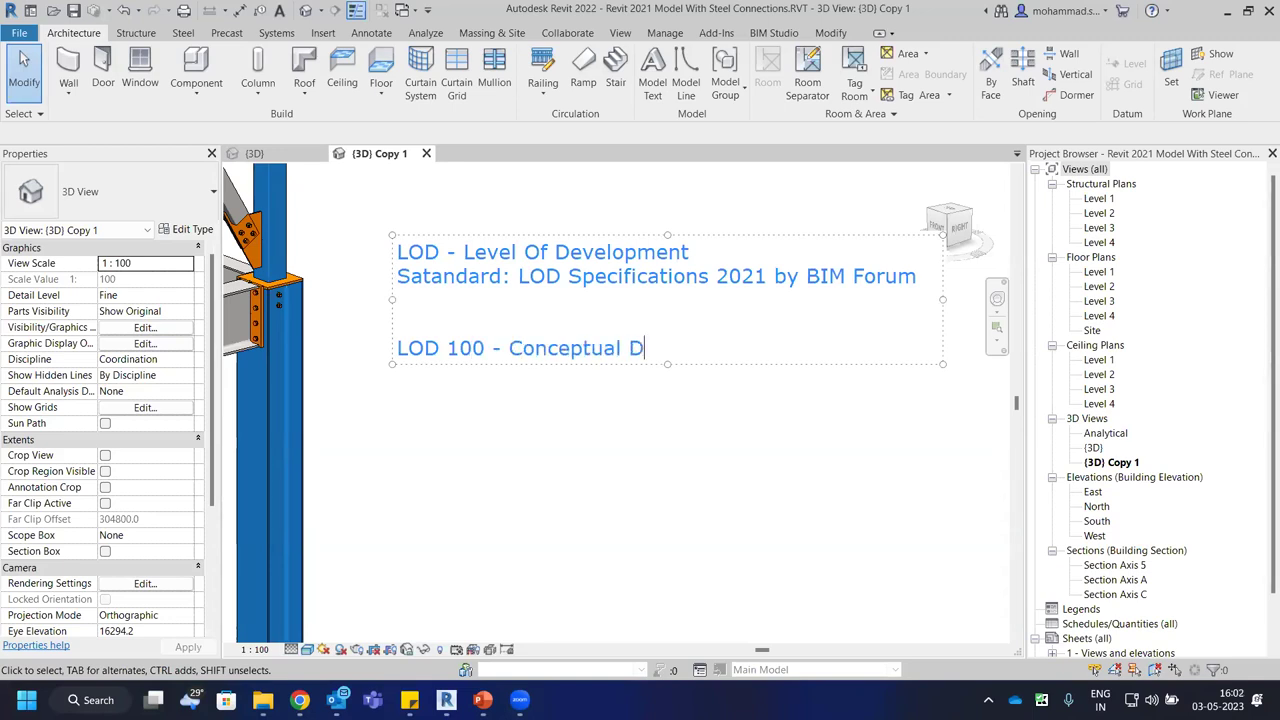
type("esih")
key("BackSpace")
type("gn")
key("Return")
type("LOD 200")
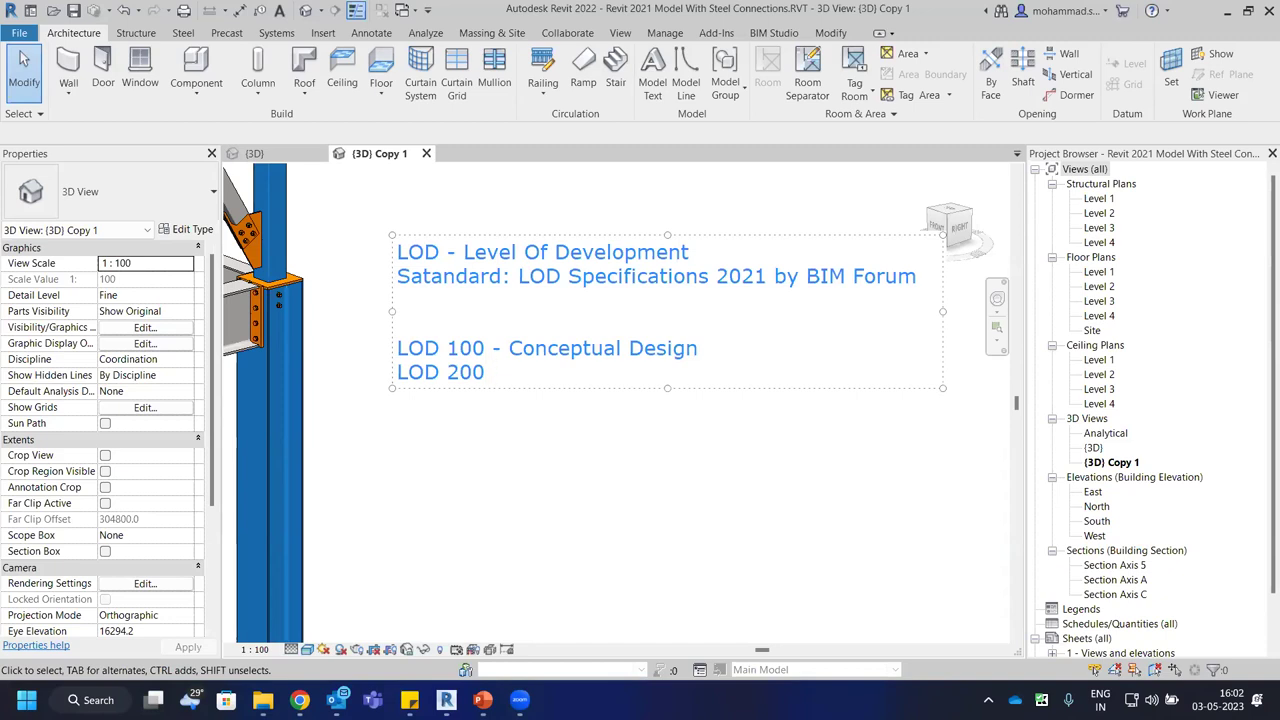
type(" - Schematic Design")
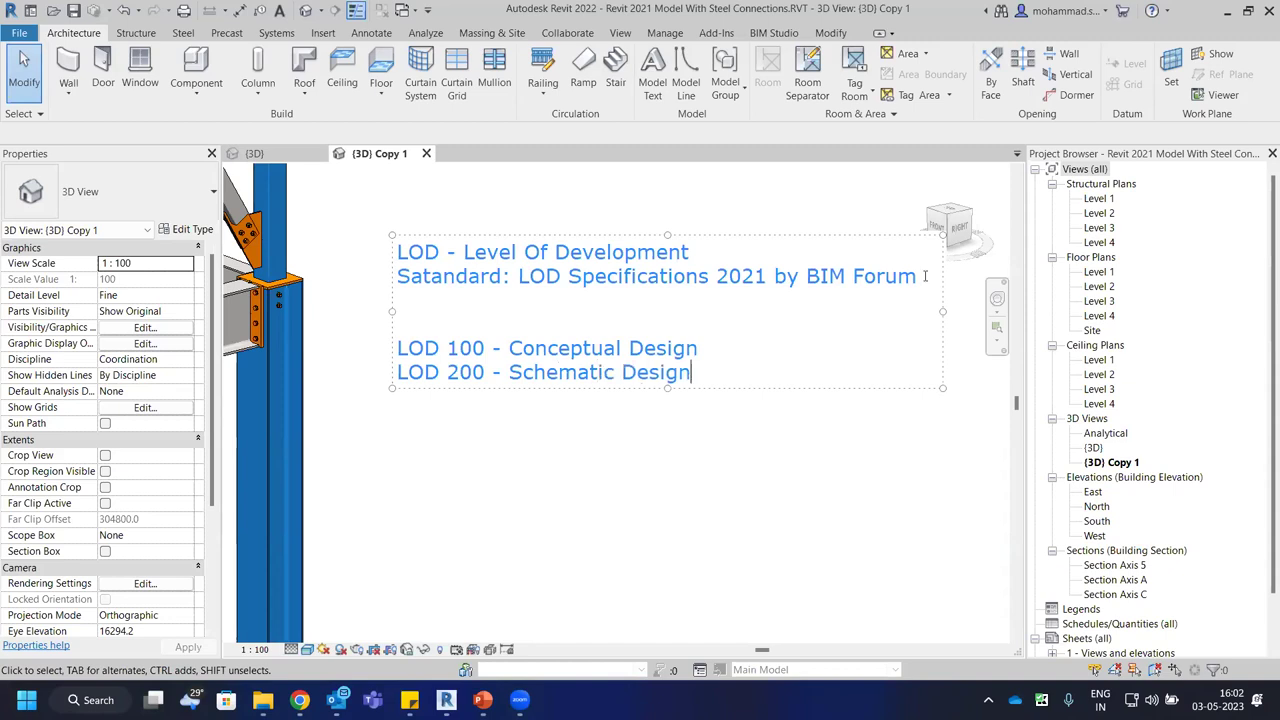
Add the lines 'LOD 300 - Design & Development' and 'LOD 350 - GFC releasing'.
key("Return")
type("LOD")
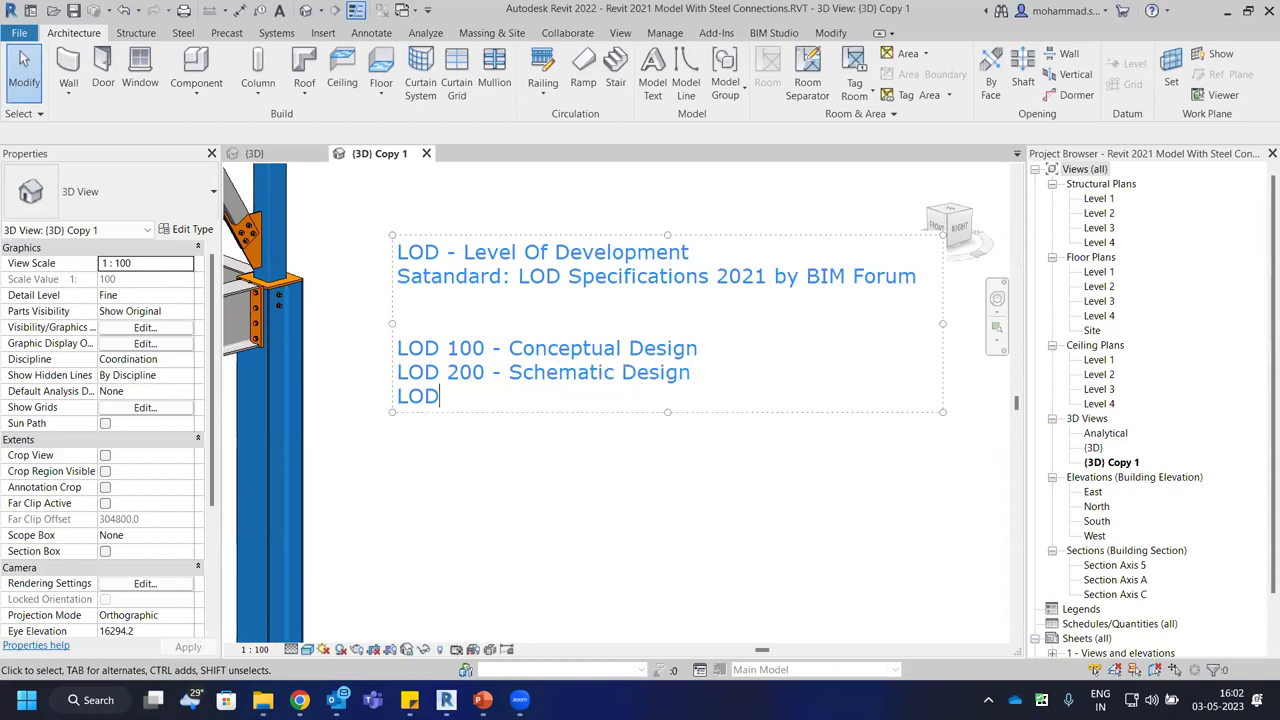
type(" 300 - Design ")
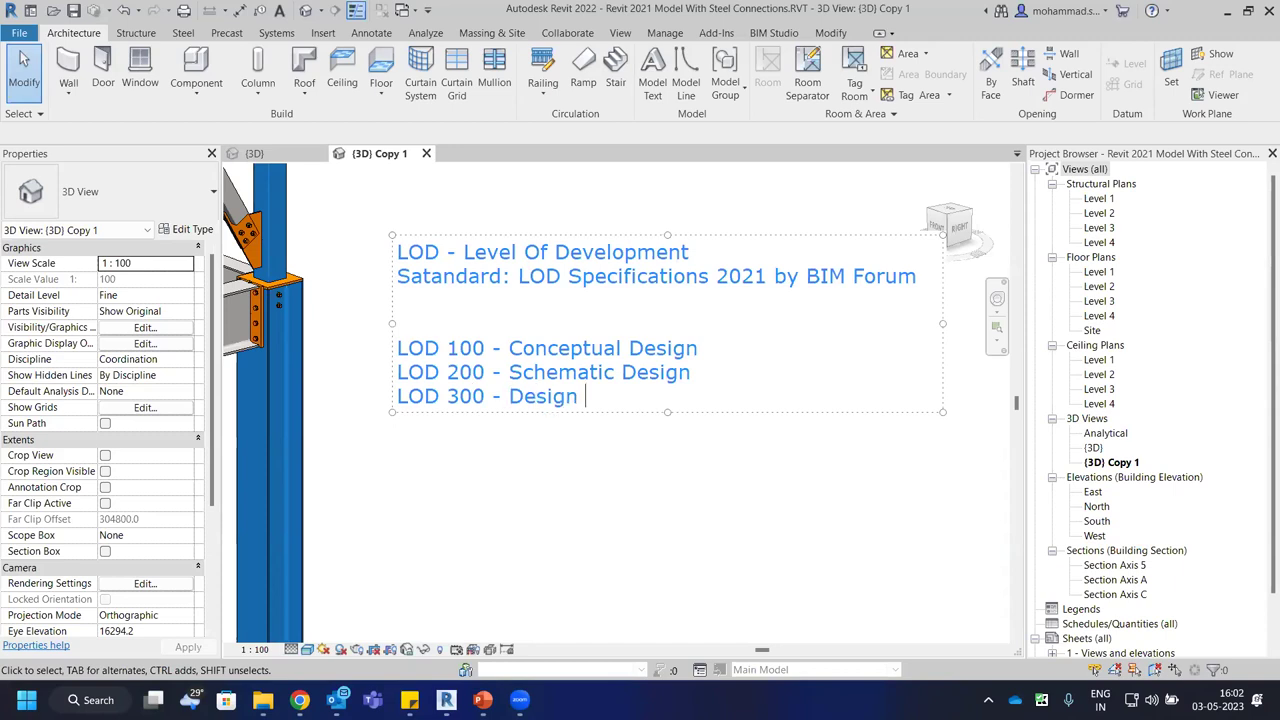
type("& Development")
key("Return")
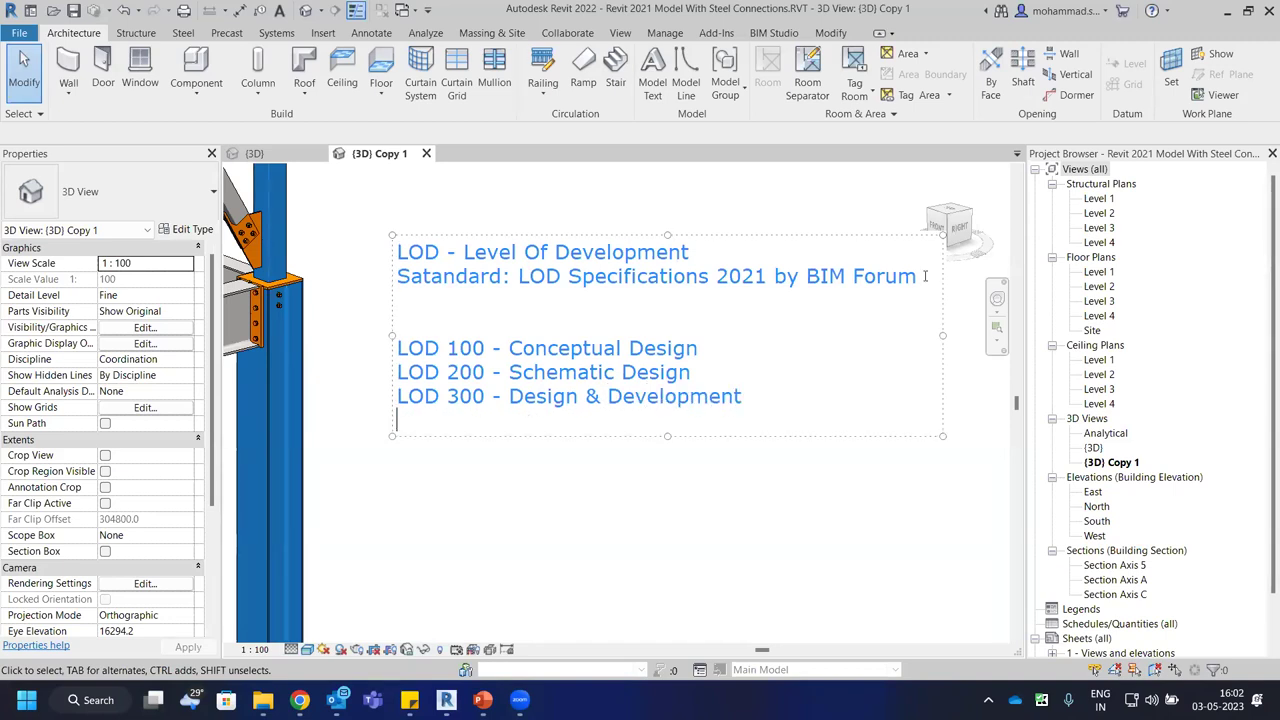
type("LOD 3")
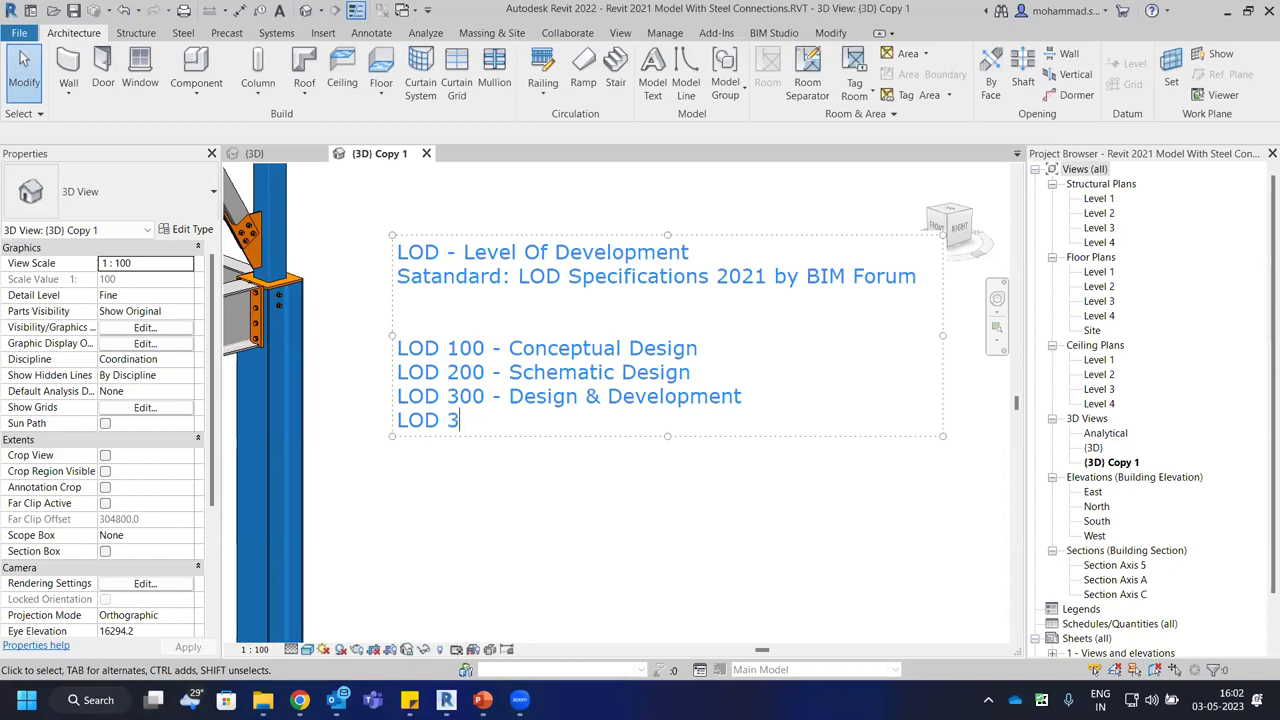
type("50 - GFC rele")
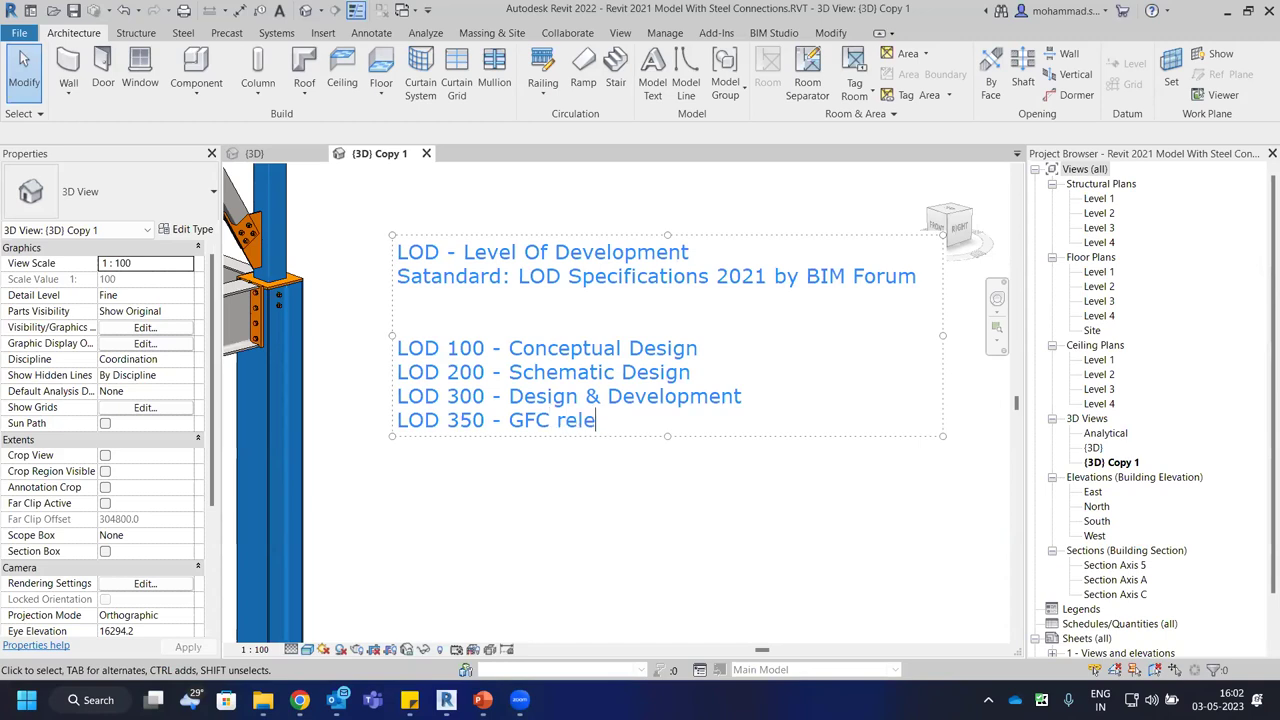
type("asing")
key("BackSpace")
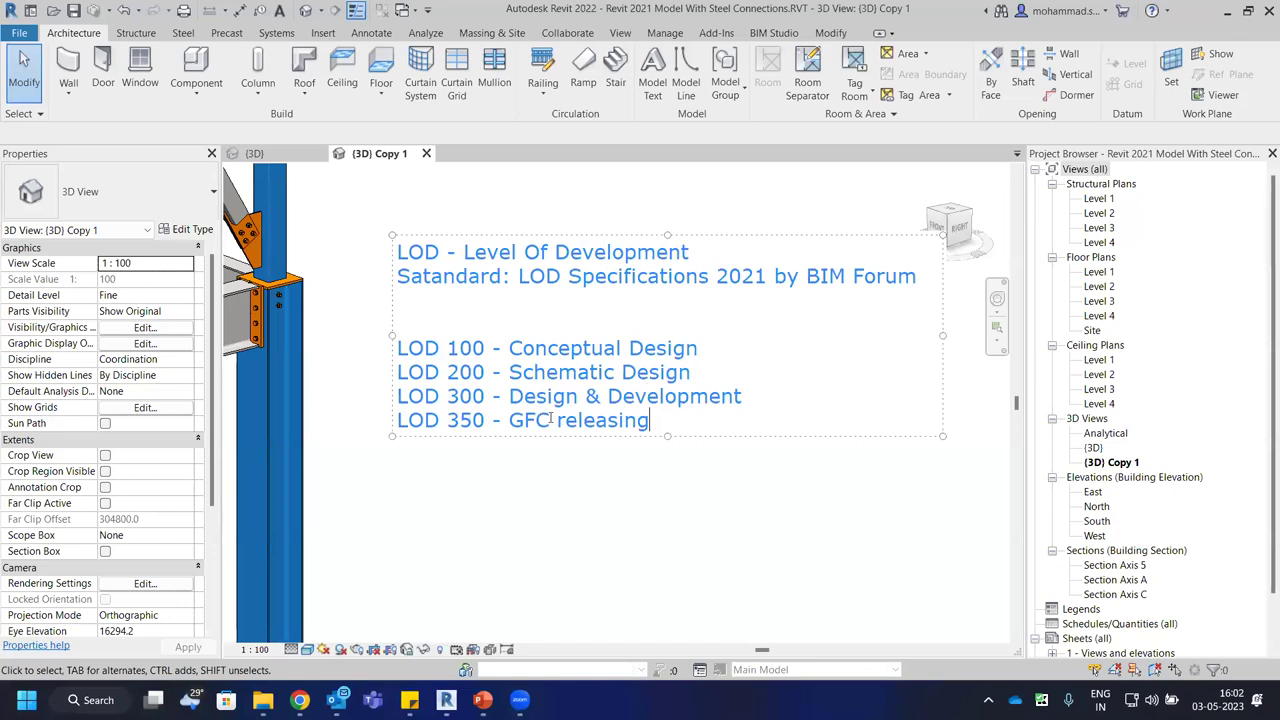
Insert '(Good For Construction)' after GFC on the LOD 350 line.
left_click_drag(399, 420, 523, 421)
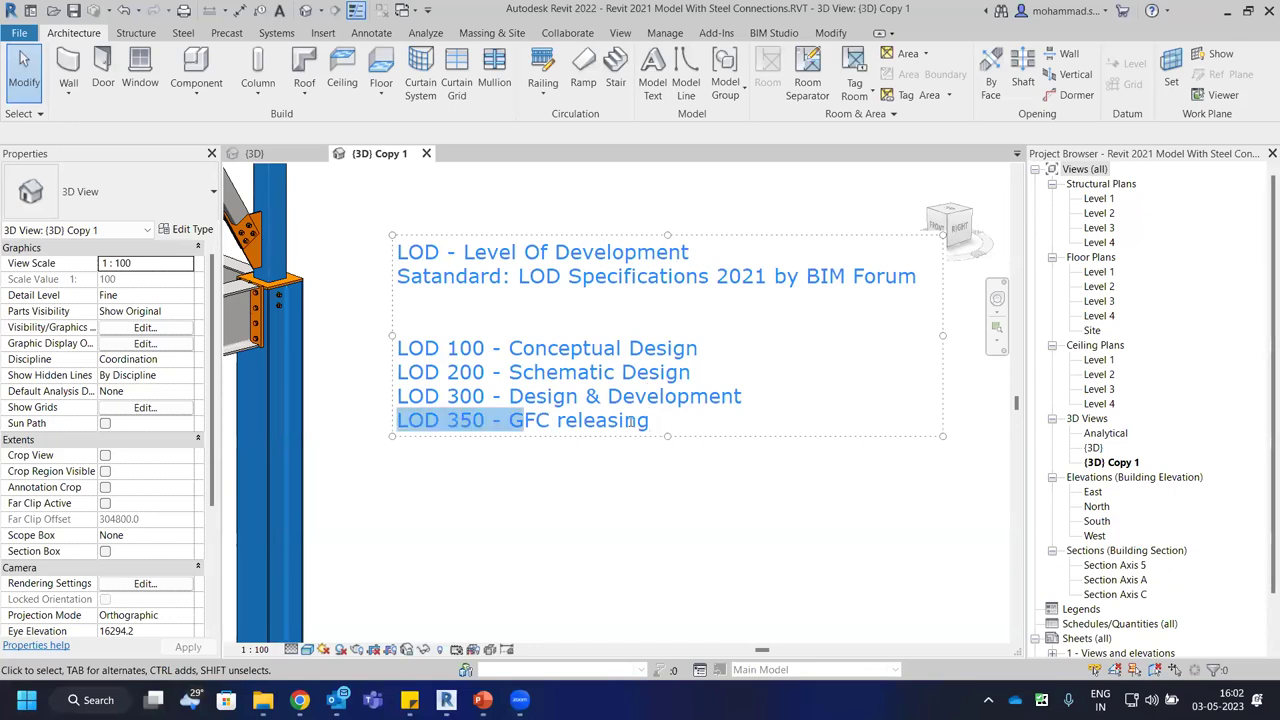
left_click_drag(658, 425, 655, 424)
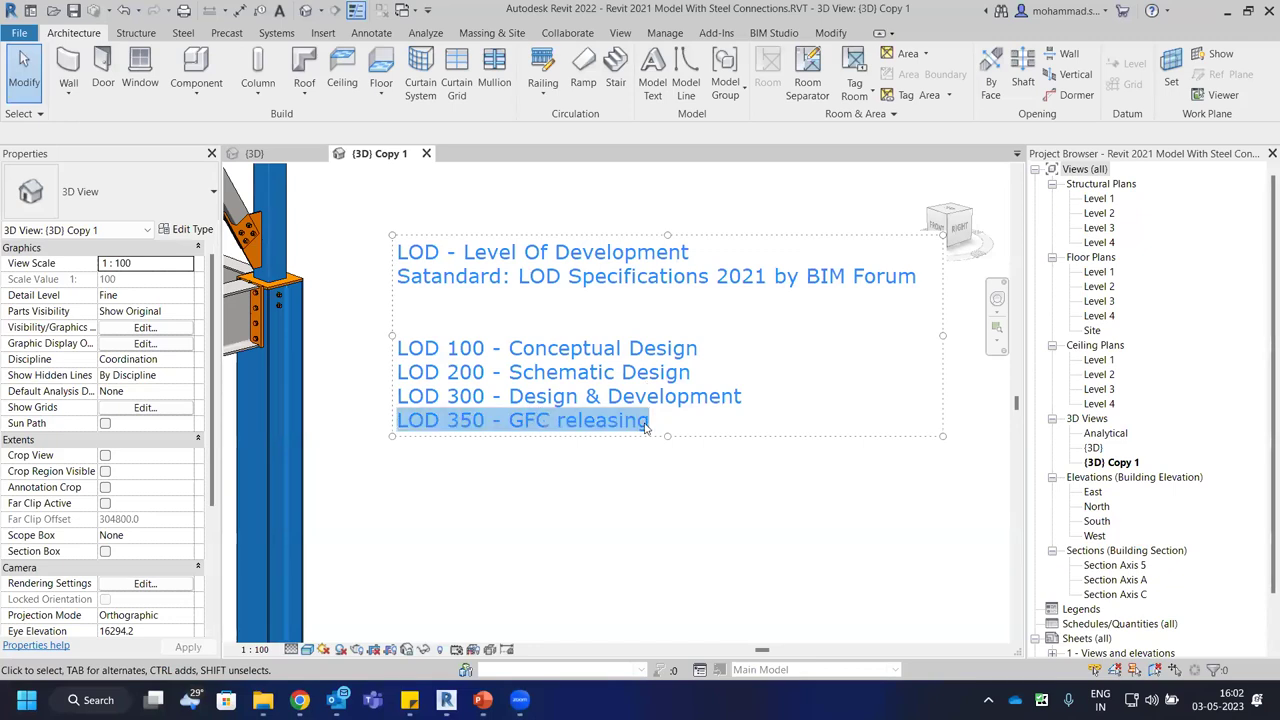
key("Right")
left_click(550, 421)
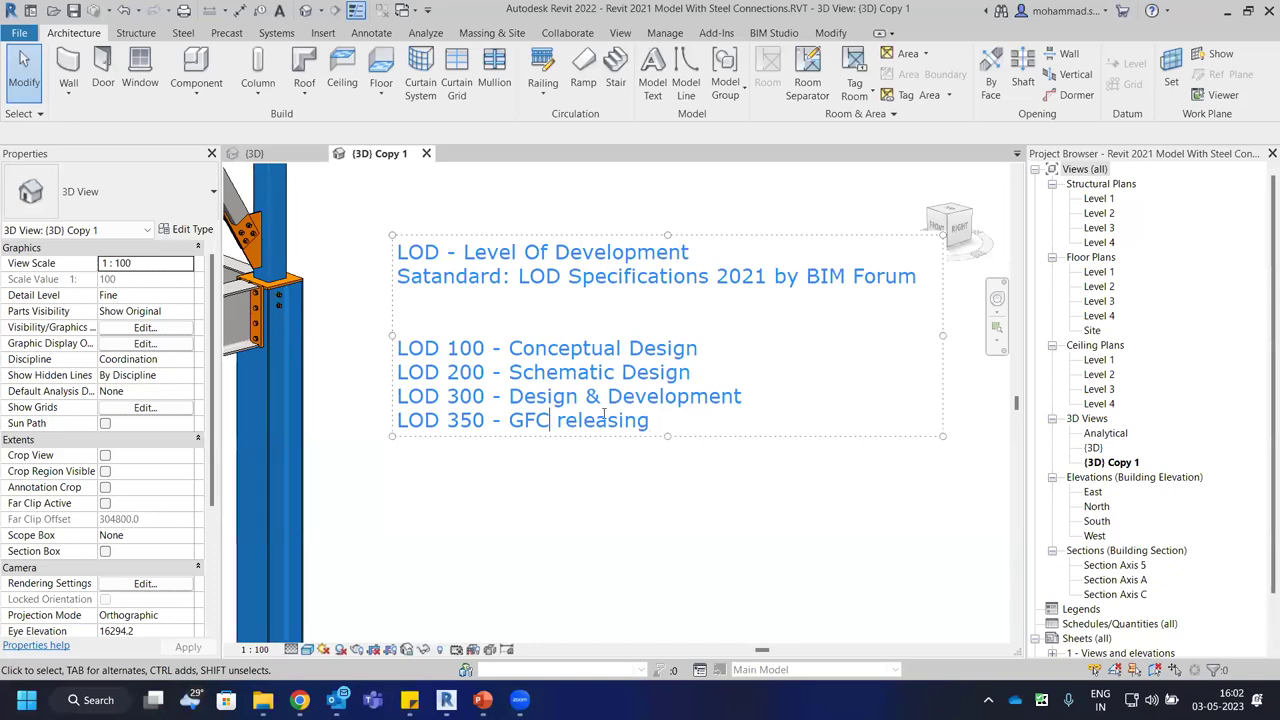
type("( ")
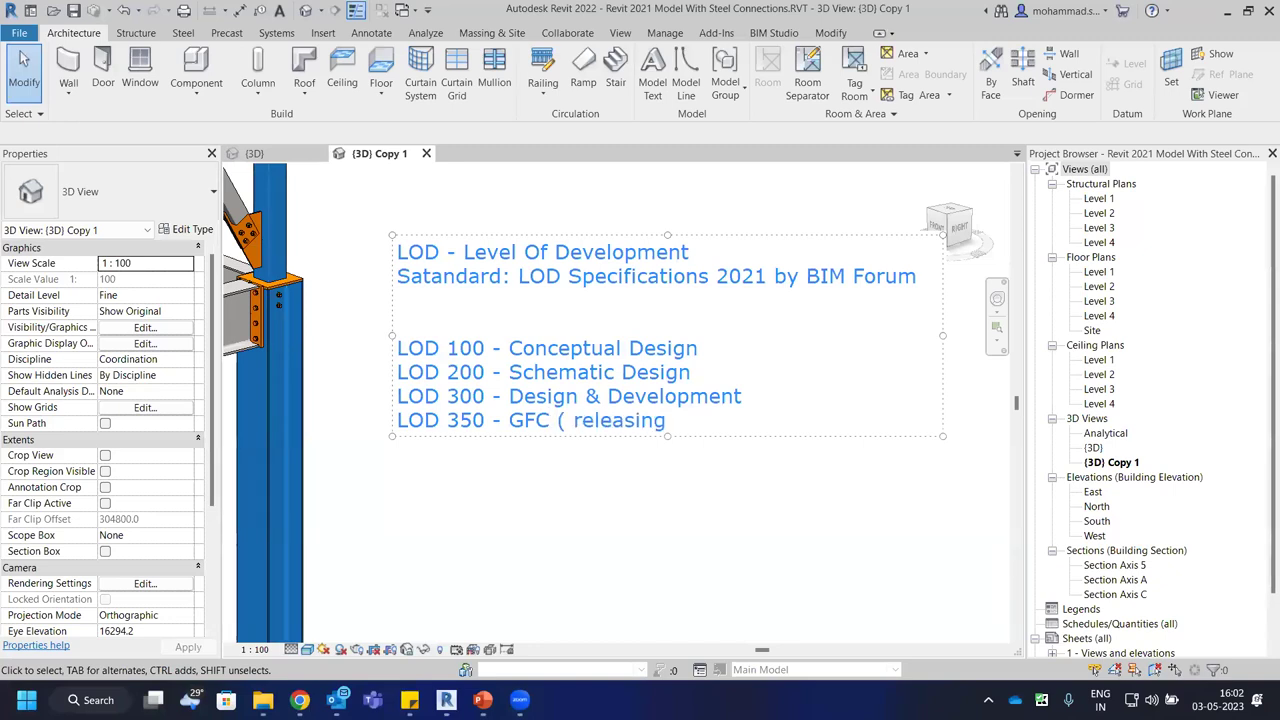
type("Good For")
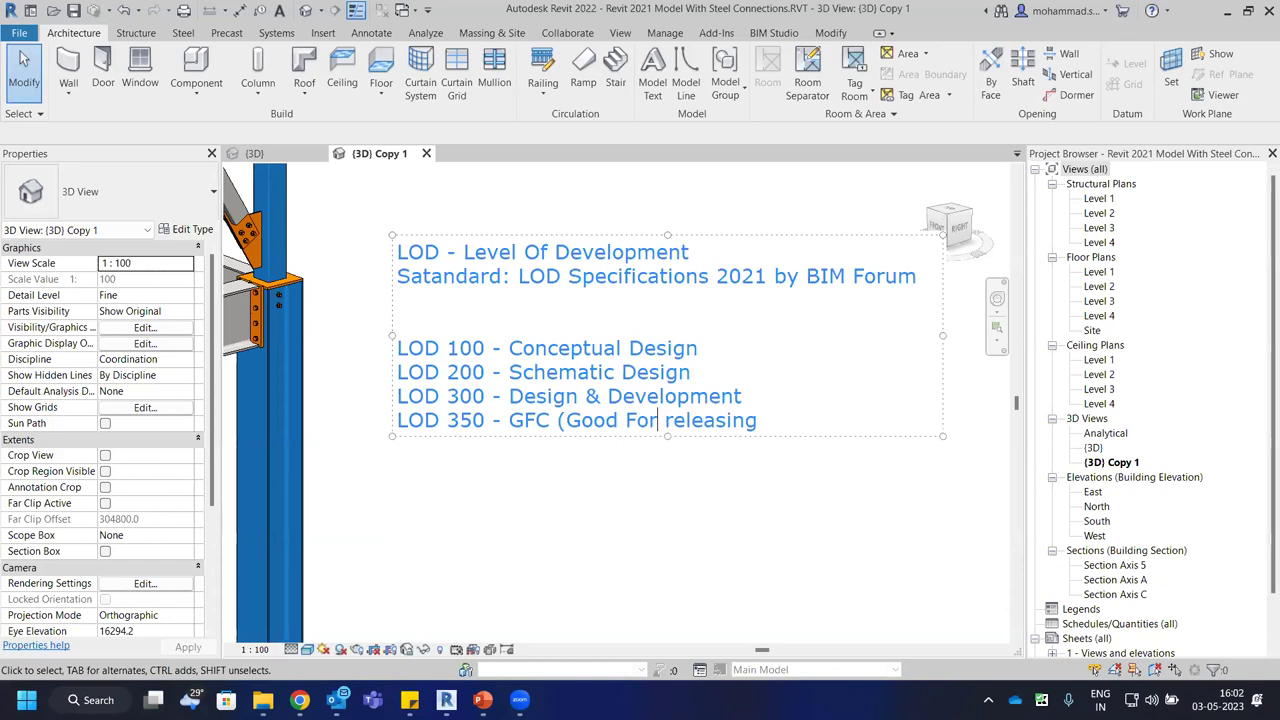
type(" Con ")
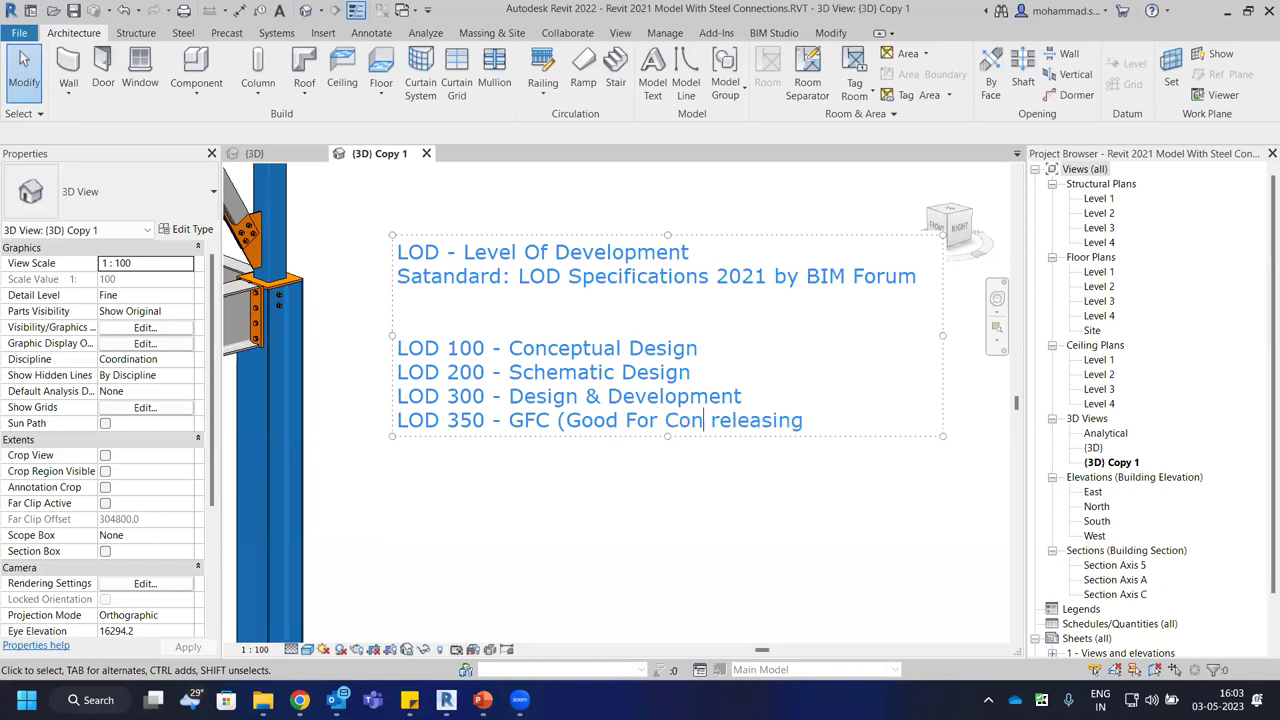
type("su")
key("BackSpace")
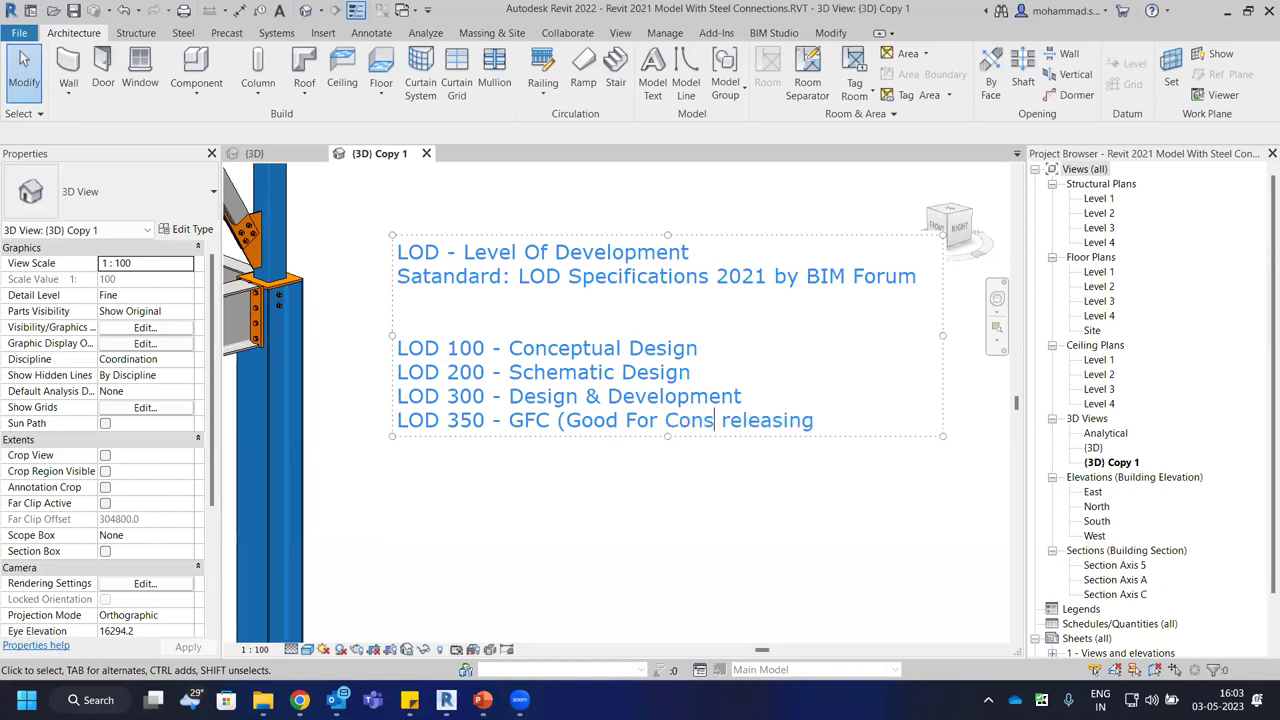
type("tructio")
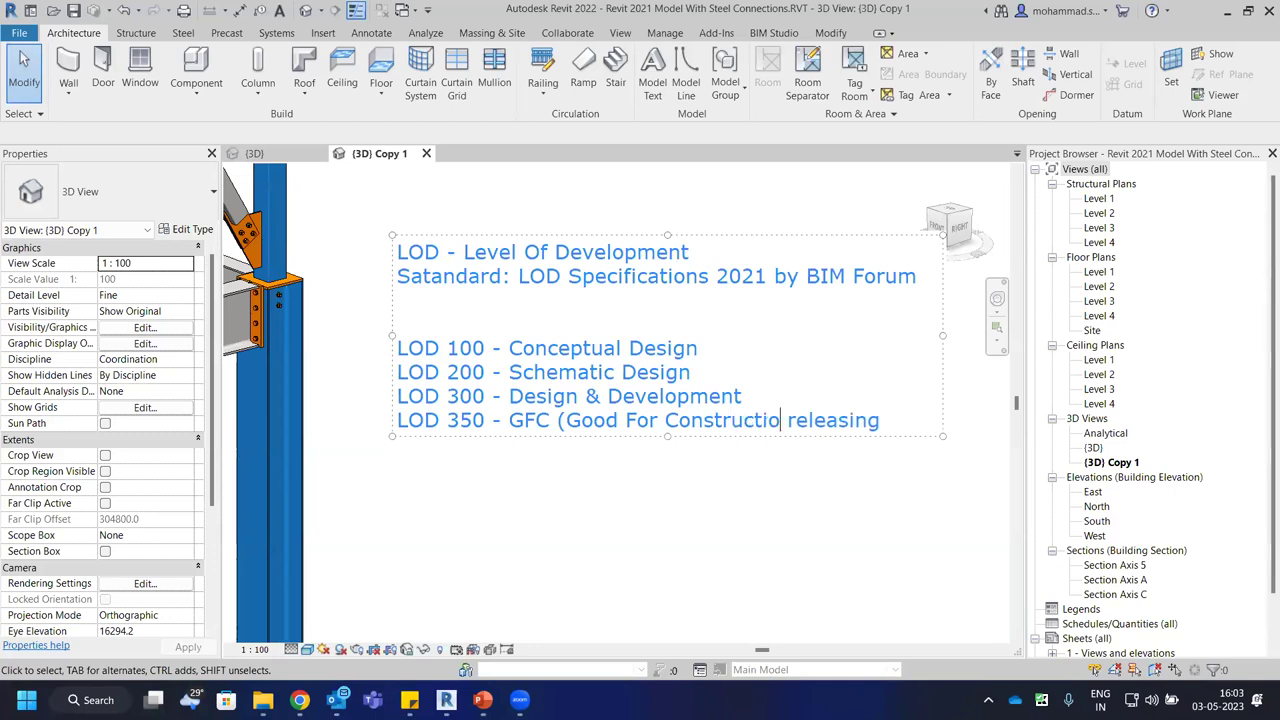
type("n)")
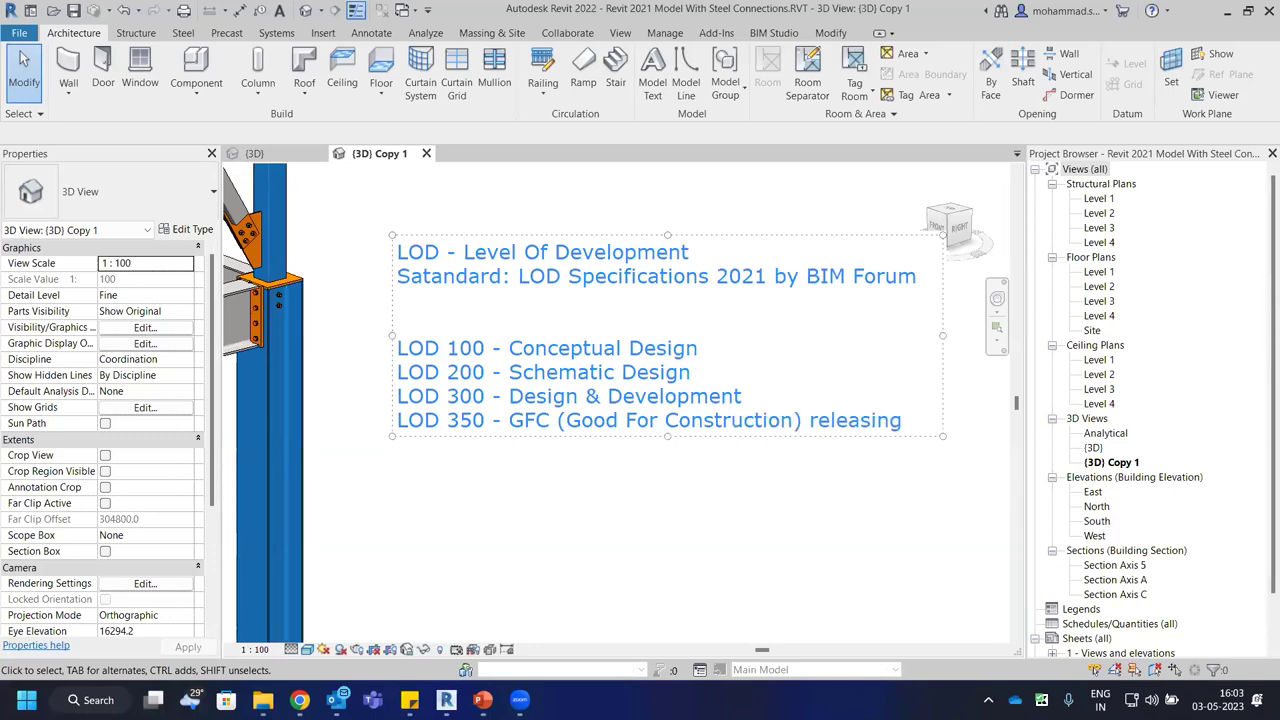
type("/")
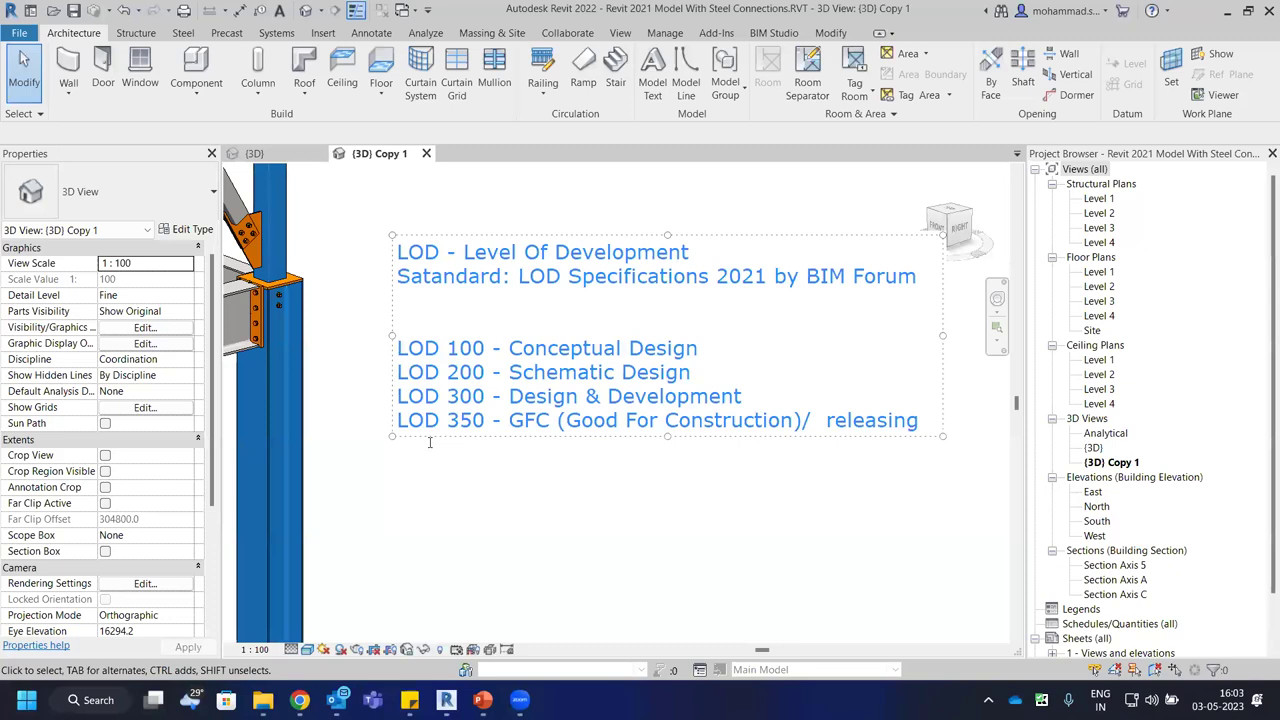
key("BackSpace")
key("BackSpace")
Add the line 'LOD 400 - Shop Drawings/ Construction Documentation'.
left_click(903, 422)
key("Return")
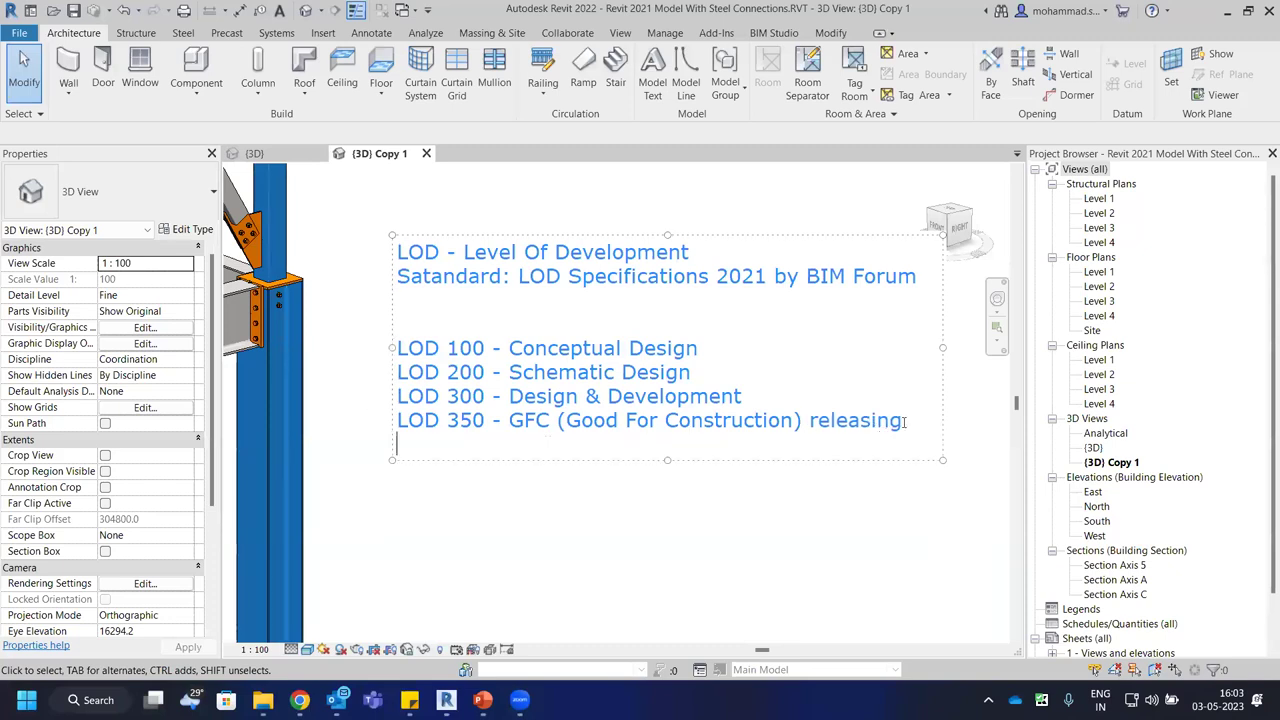
type("LOD 400 -")
type("Shop ")
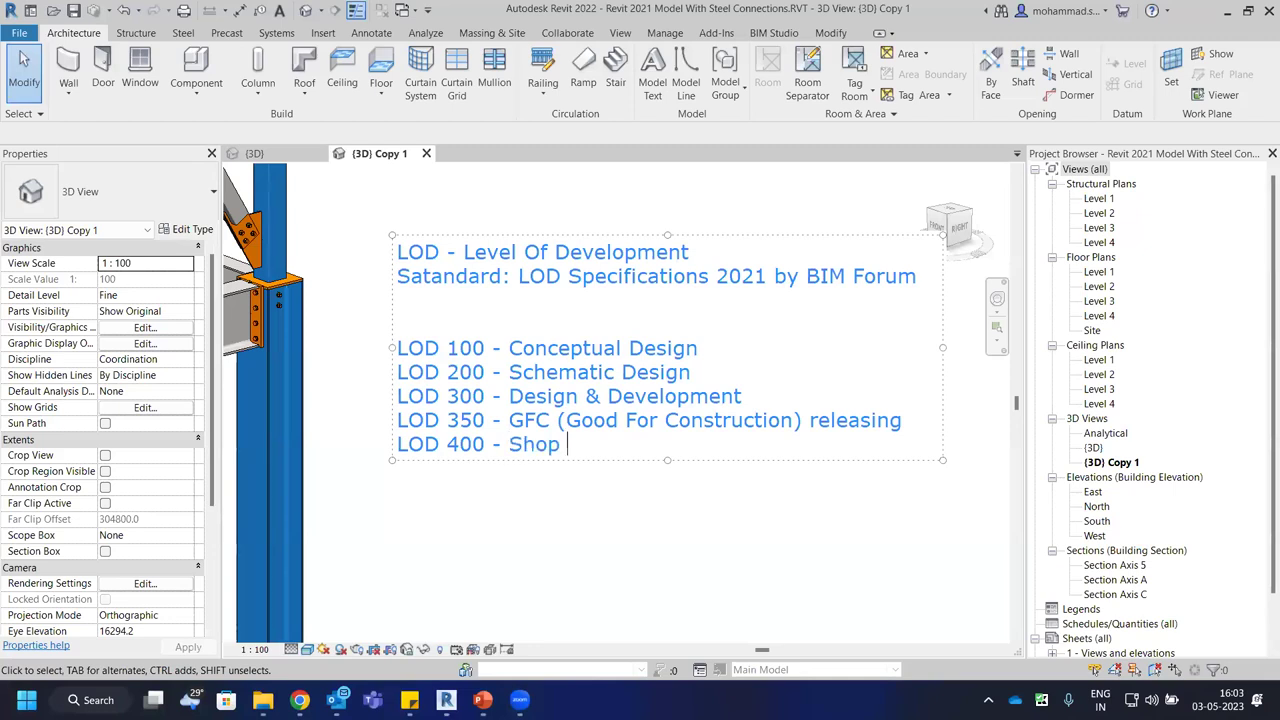
type("Drawings")
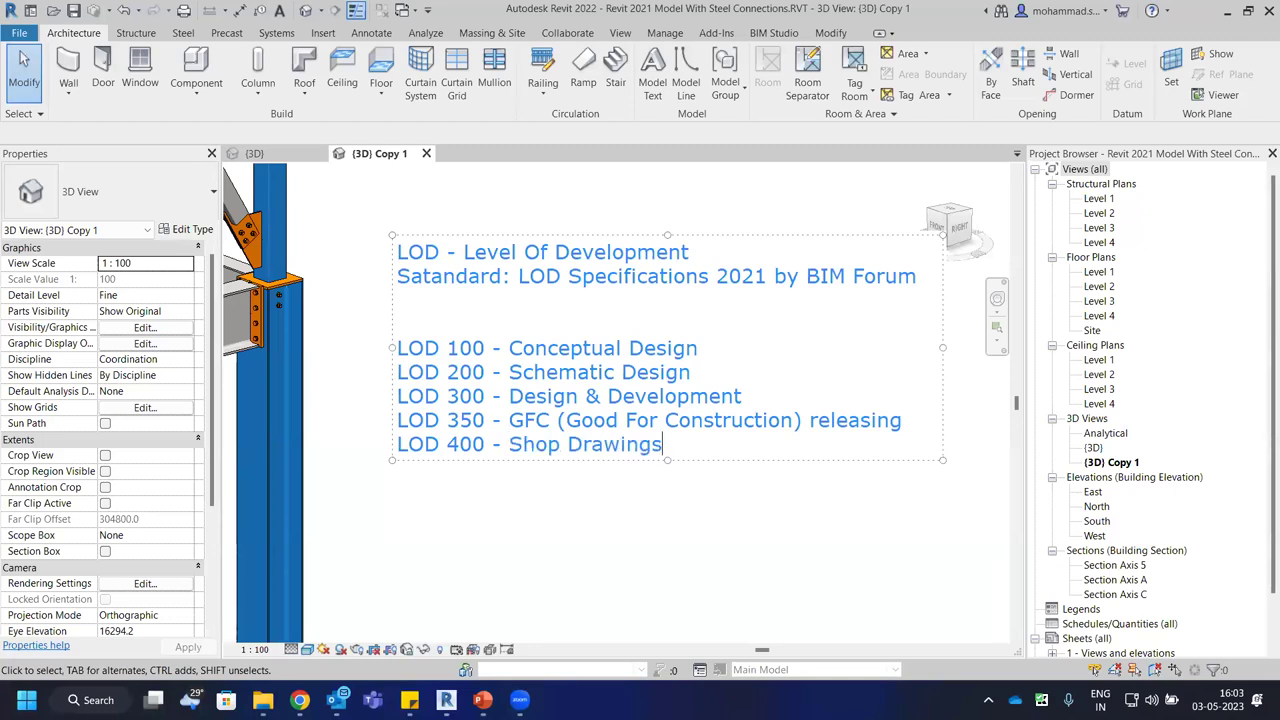
type("/ Construc")
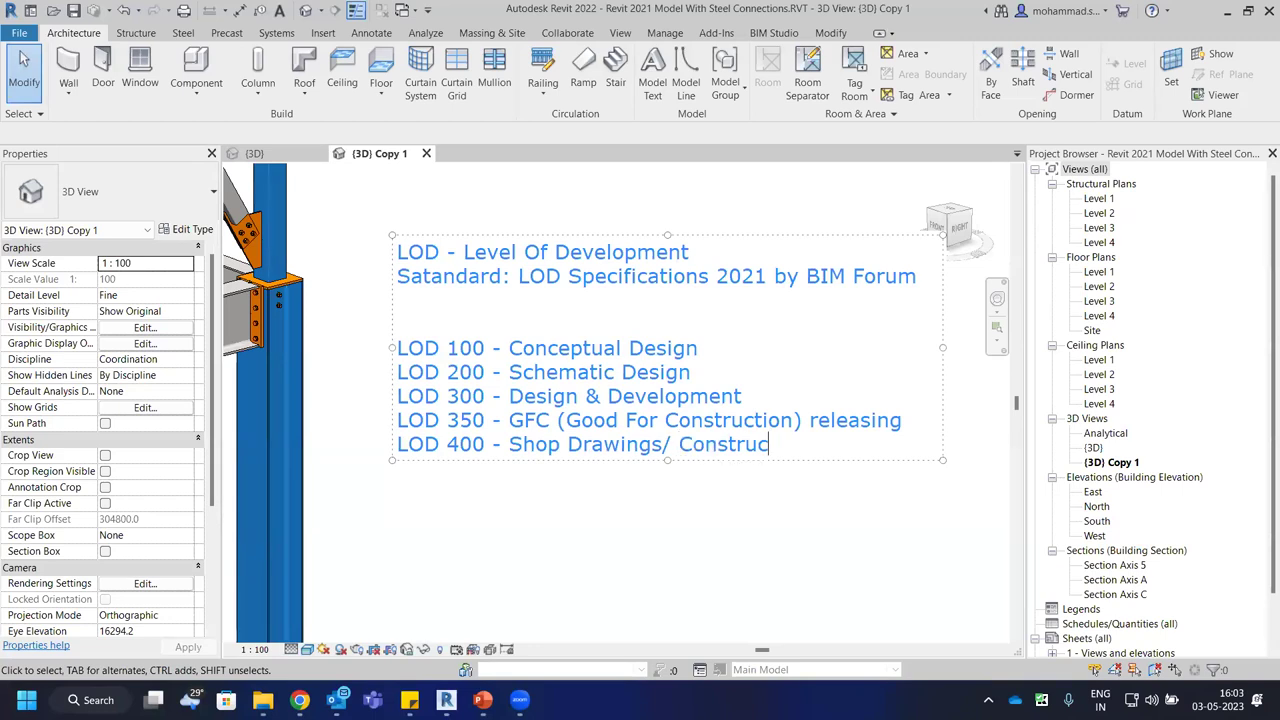
type("tion Duc")
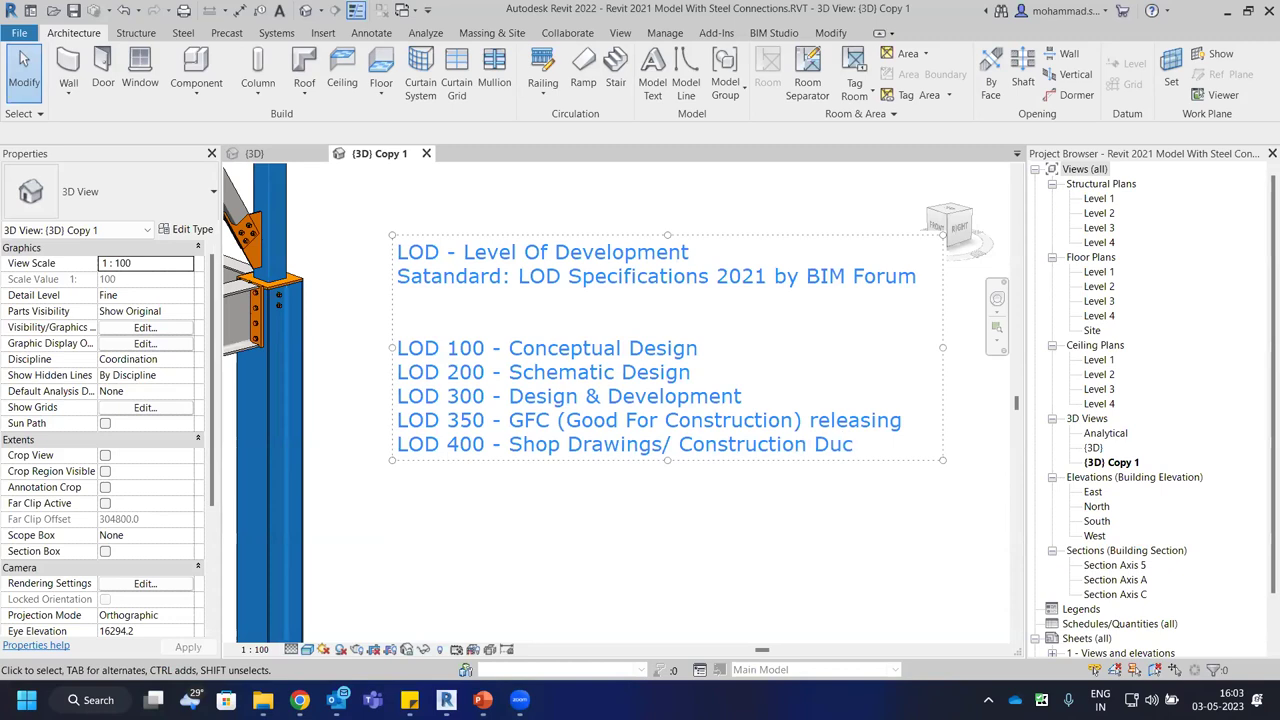
key("BackSpace")
key("BackSpace")
type("ocument")
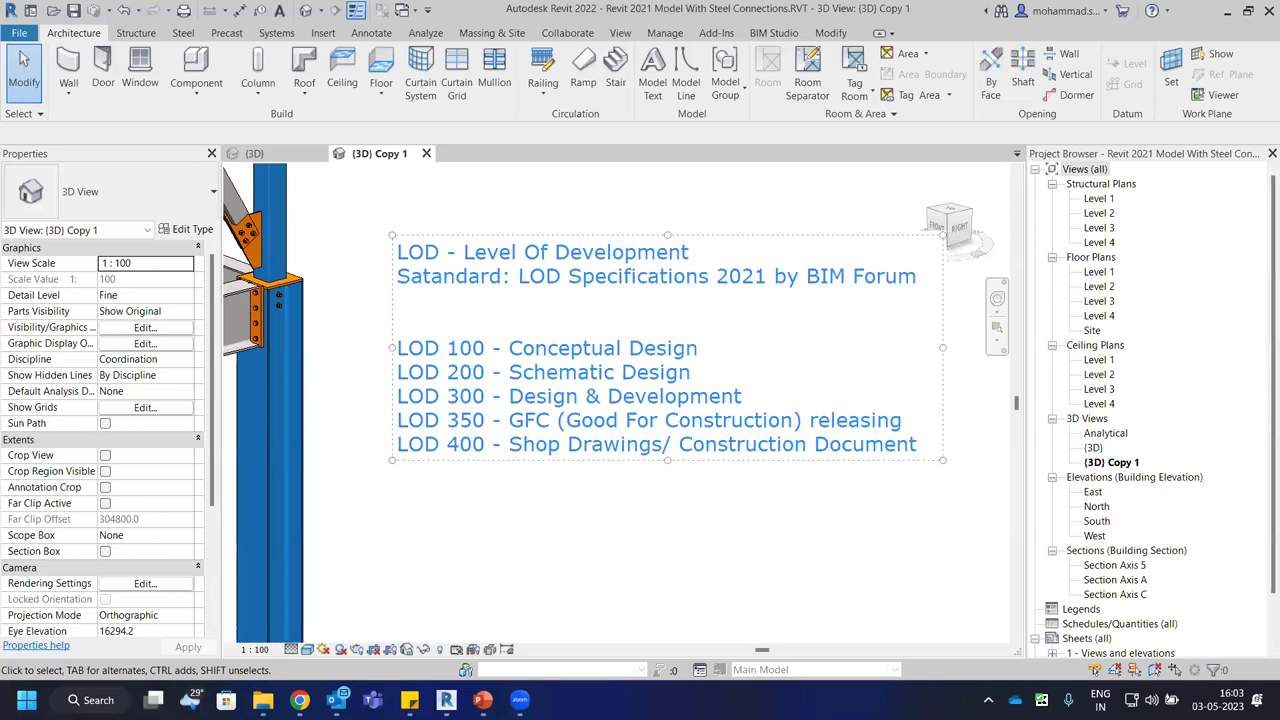
type("ation")
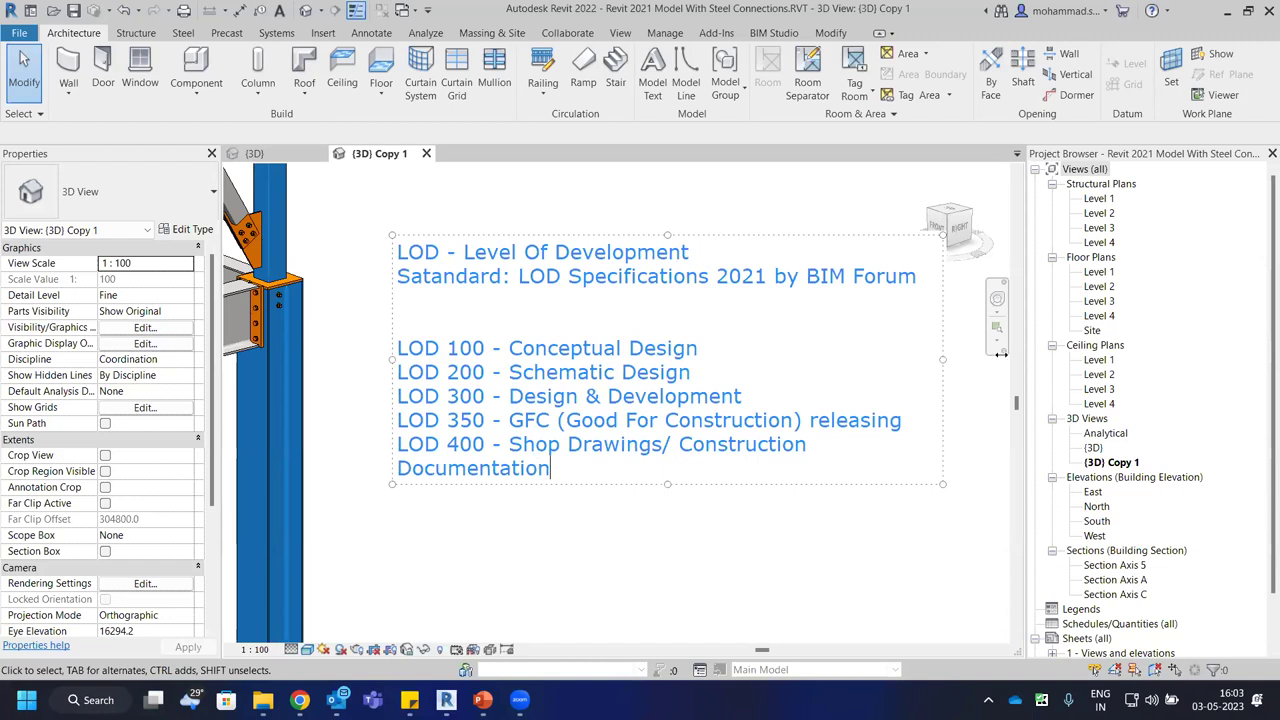
Add the line 'LOD 500 - As-Built' to the note.
left_click(928, 433)
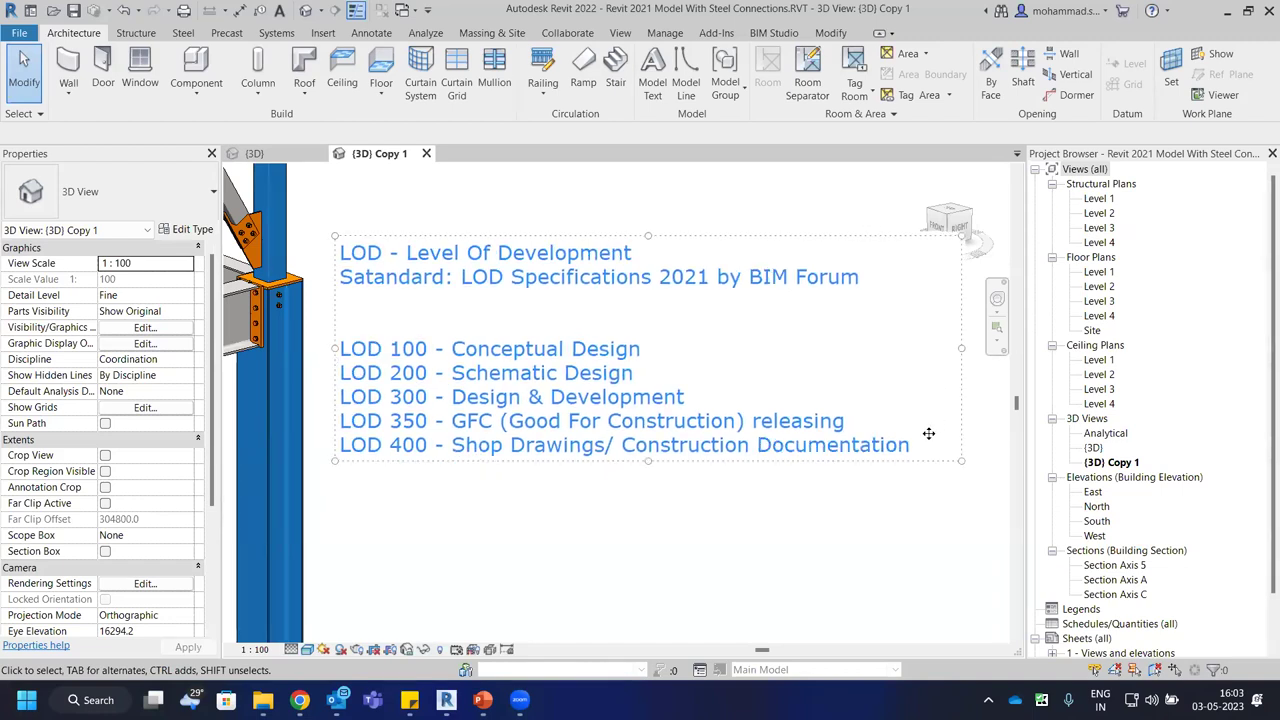
key("Return")
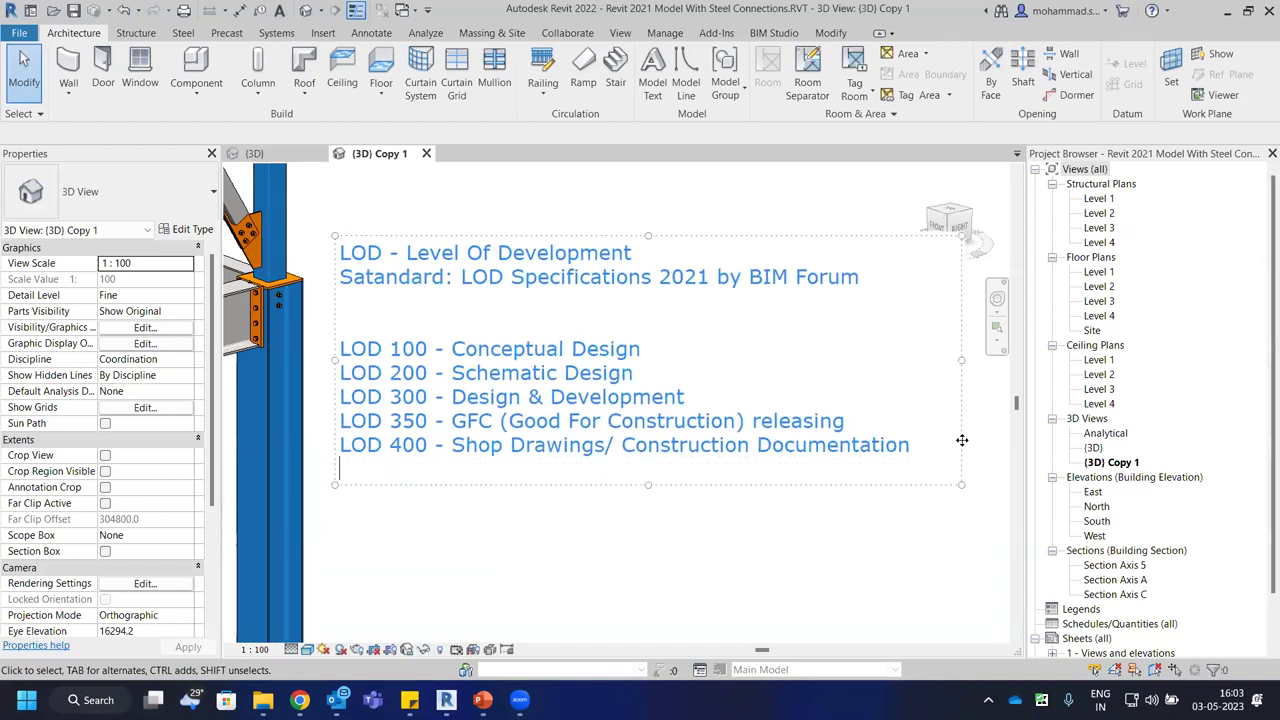
type("LOd")
key("BackSpace")
type("D")
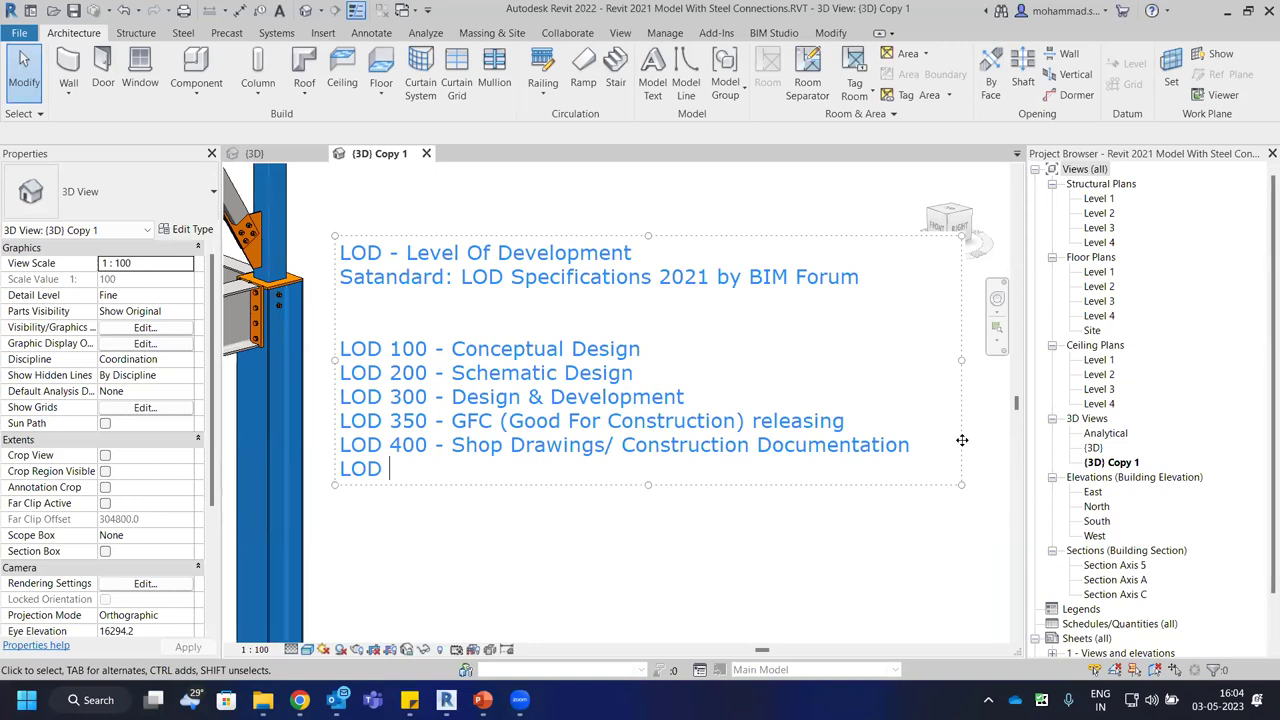
type("500")
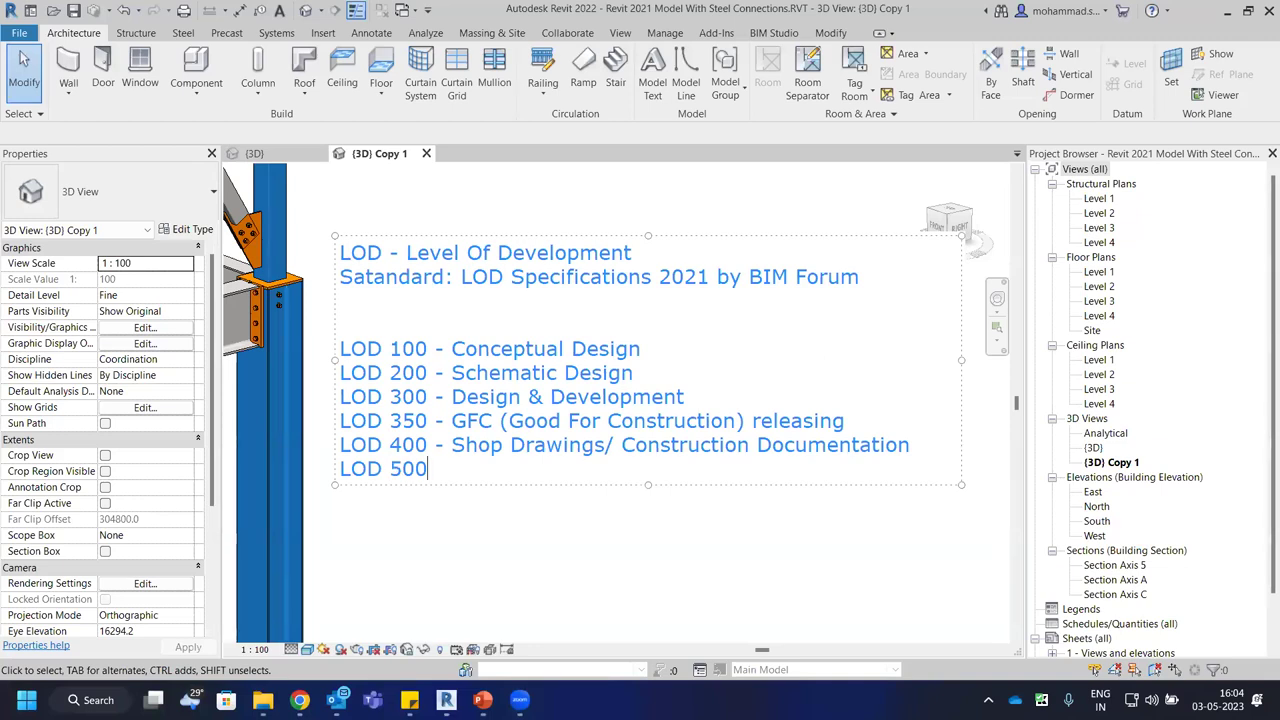
type(" - As-Bui")
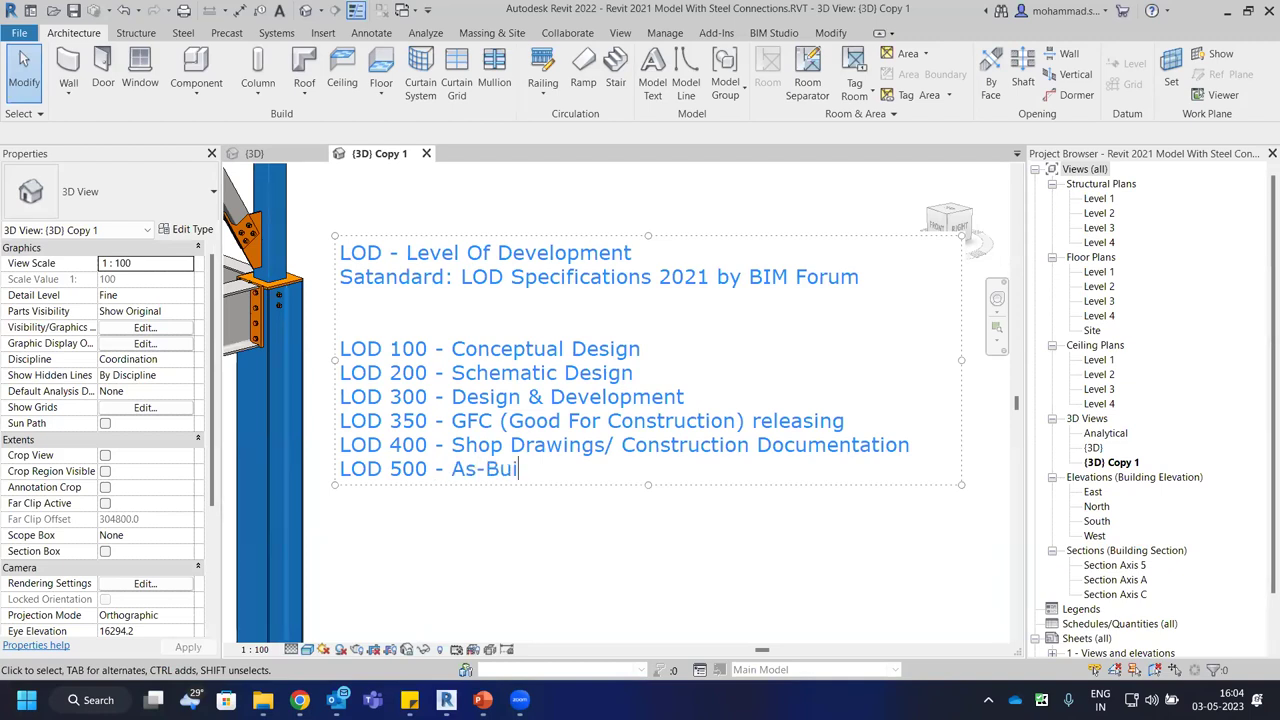
type("lt")
type("- Oper")
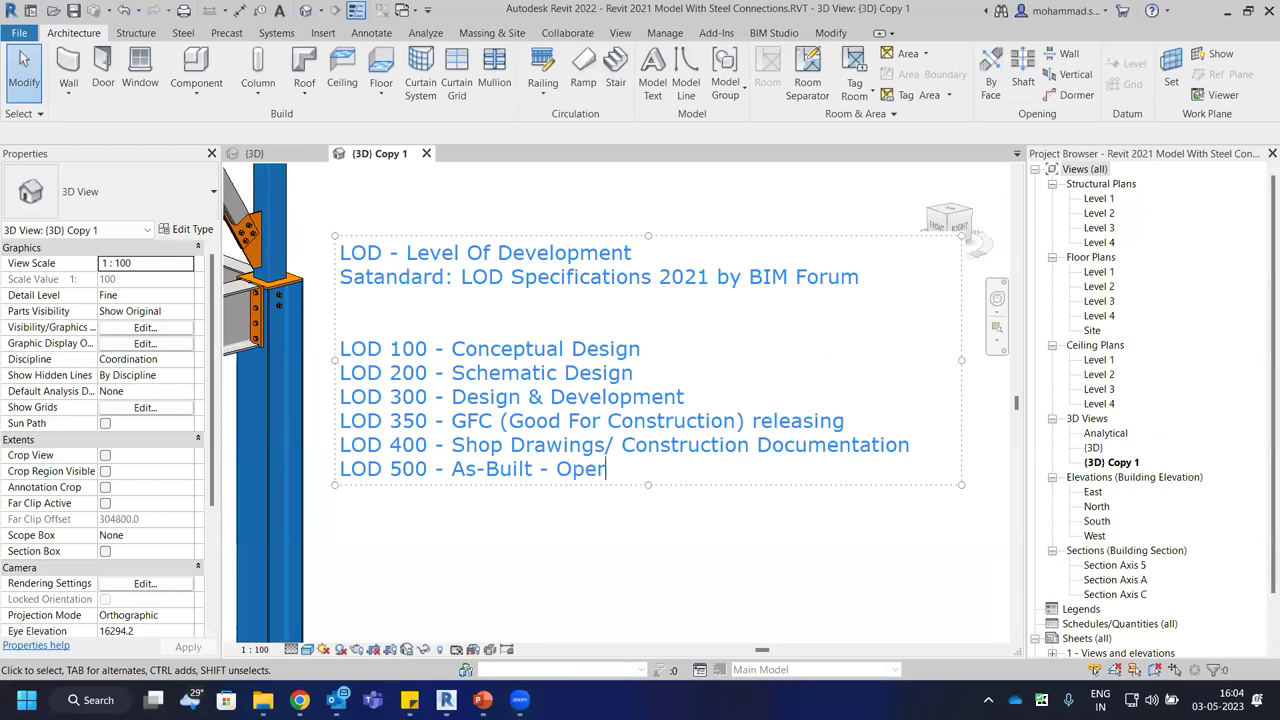
type("ation & Me")
key("BackSpace")
key("BackSpace")
key("BackSpace")
key("BackSpace")
key("BackSpace")
key("BackSpace")
key("BackSpace")
key("BackSpace")
key("BackSpace")
key("BackSpace")
key("BackSpace")
key("BackSpace")
key("BackSpace")
key("BackSpace")
key("BackSpace")
key("BackSpace")
key("BackSpace")
Add the final line 'LOD 600 - Operation & Maintenance'.
key("Return")
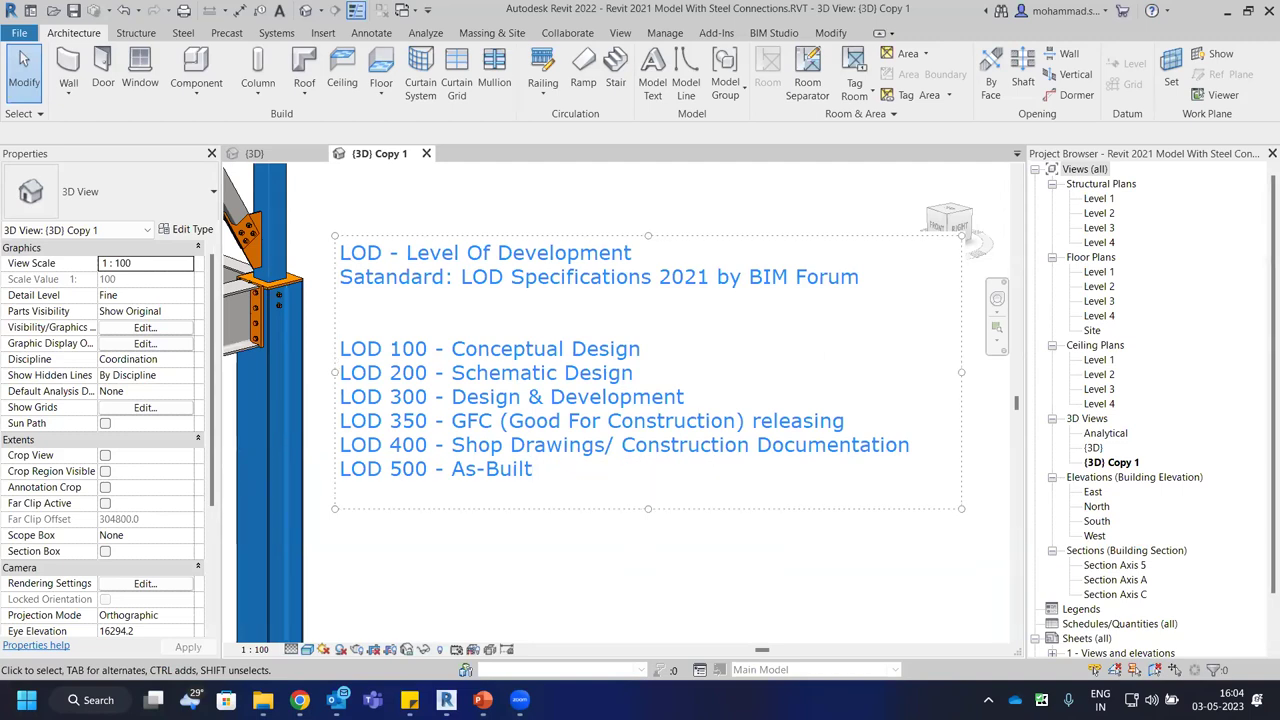
type("LOd")
key("BackSpace")
key("BackSpace")
type("D 600 -")
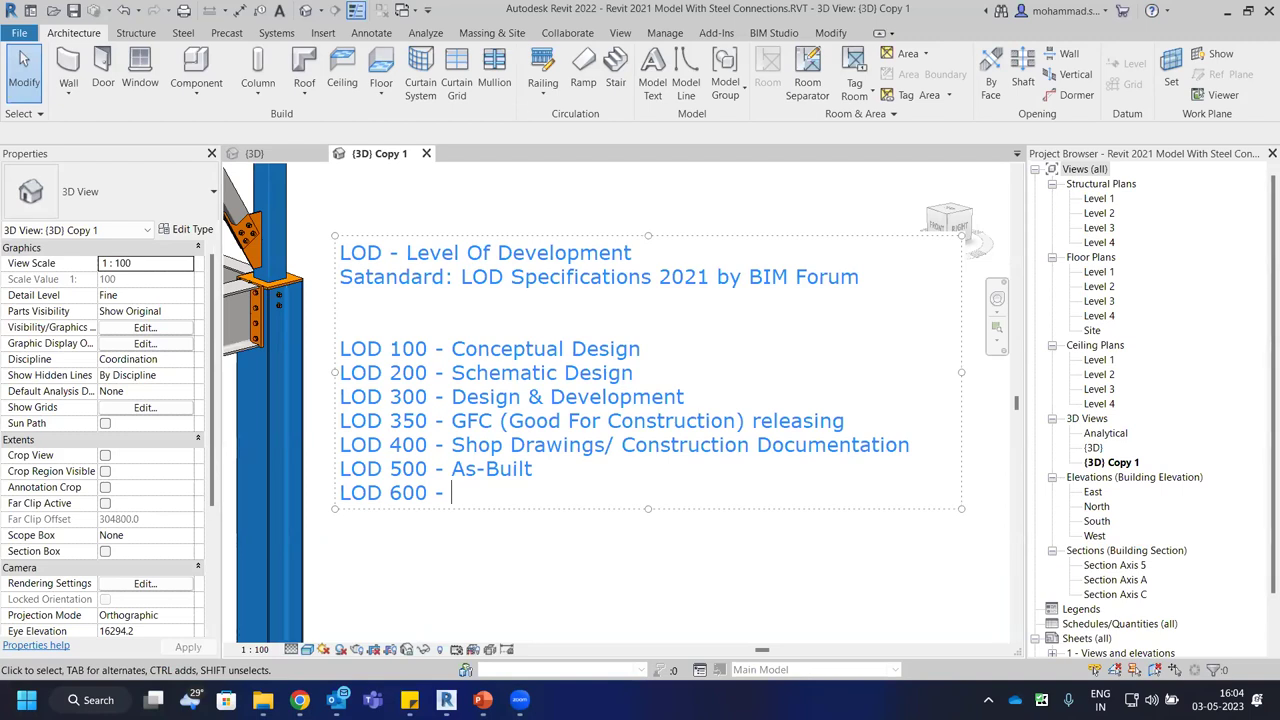
type("Operatio")
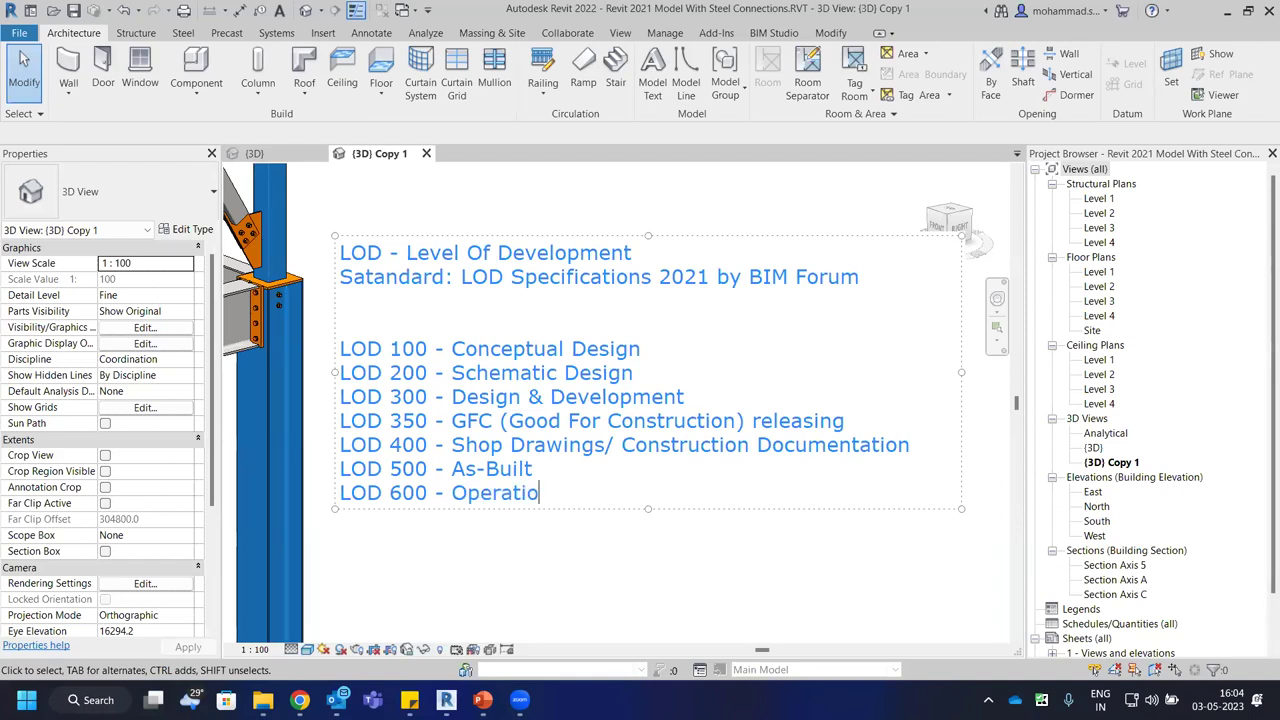
type("n & Me")
key("BackSpace")
type("ainten")
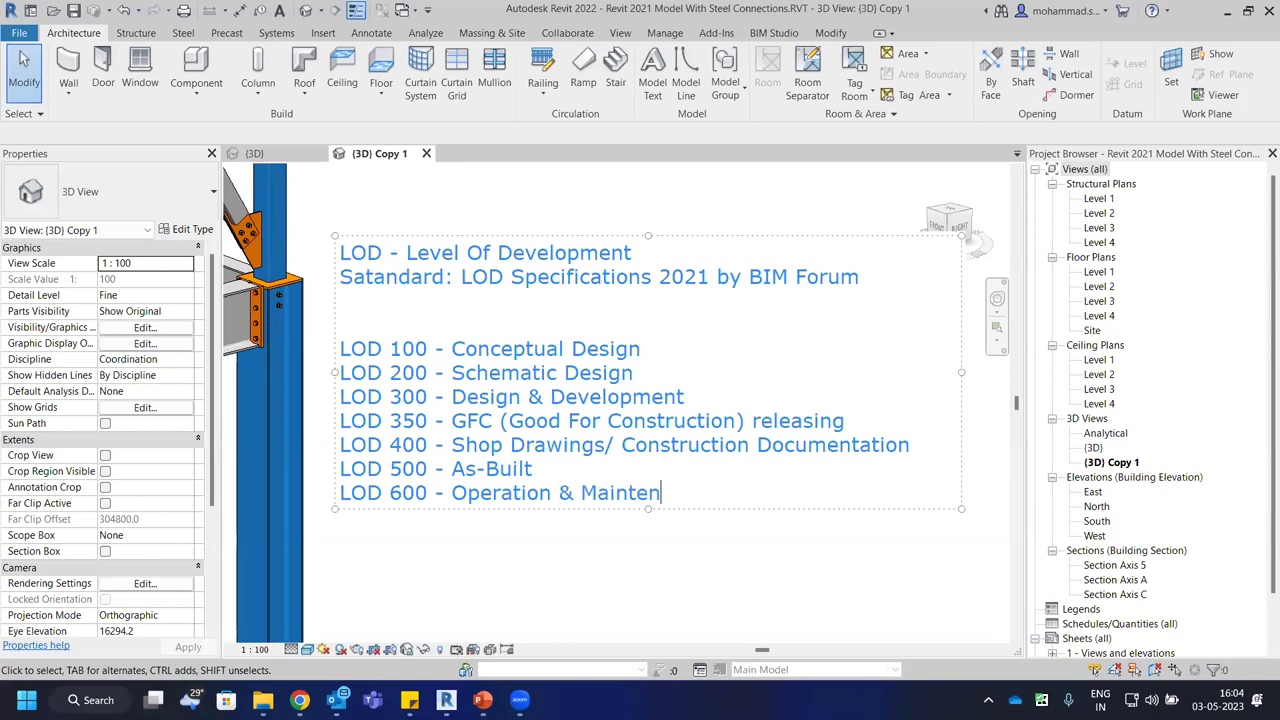
type("ance")
Exit text editing, rotate the frame slightly, and select the LOD note.
left_click(860, 534)
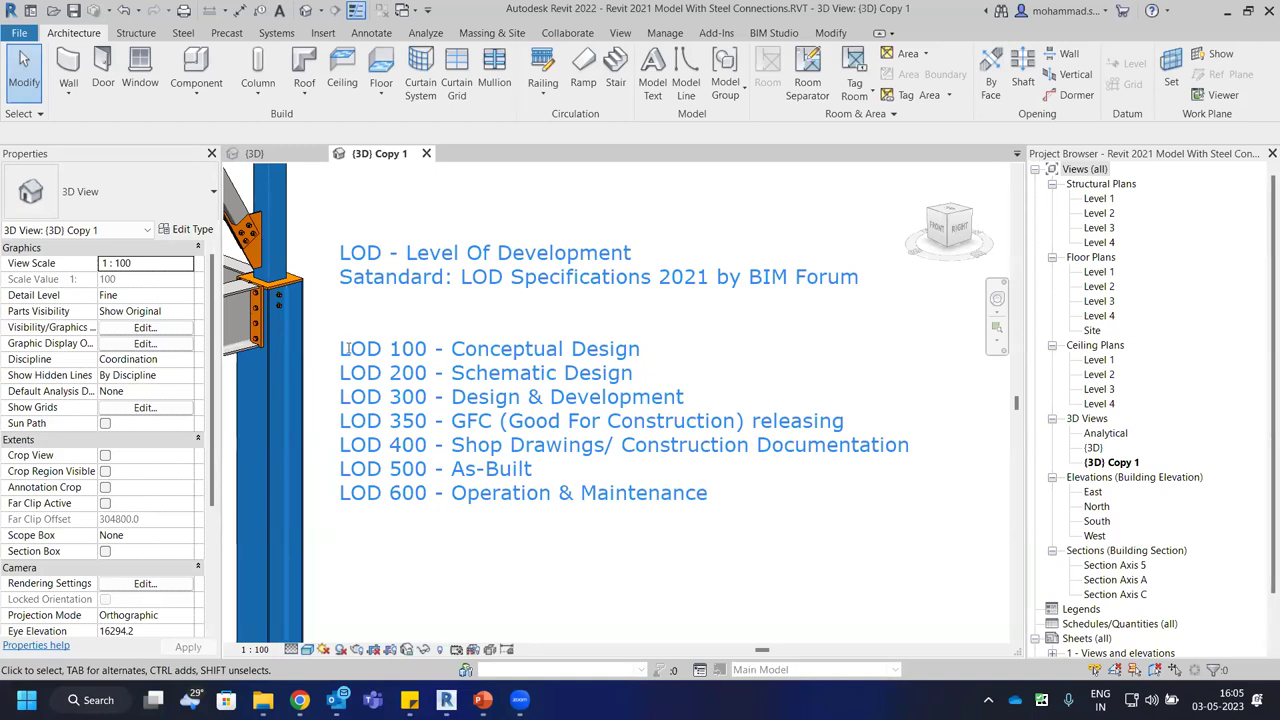
left_click(415, 348)
middle_click_drag(350, 218, 352, 244, "shift")
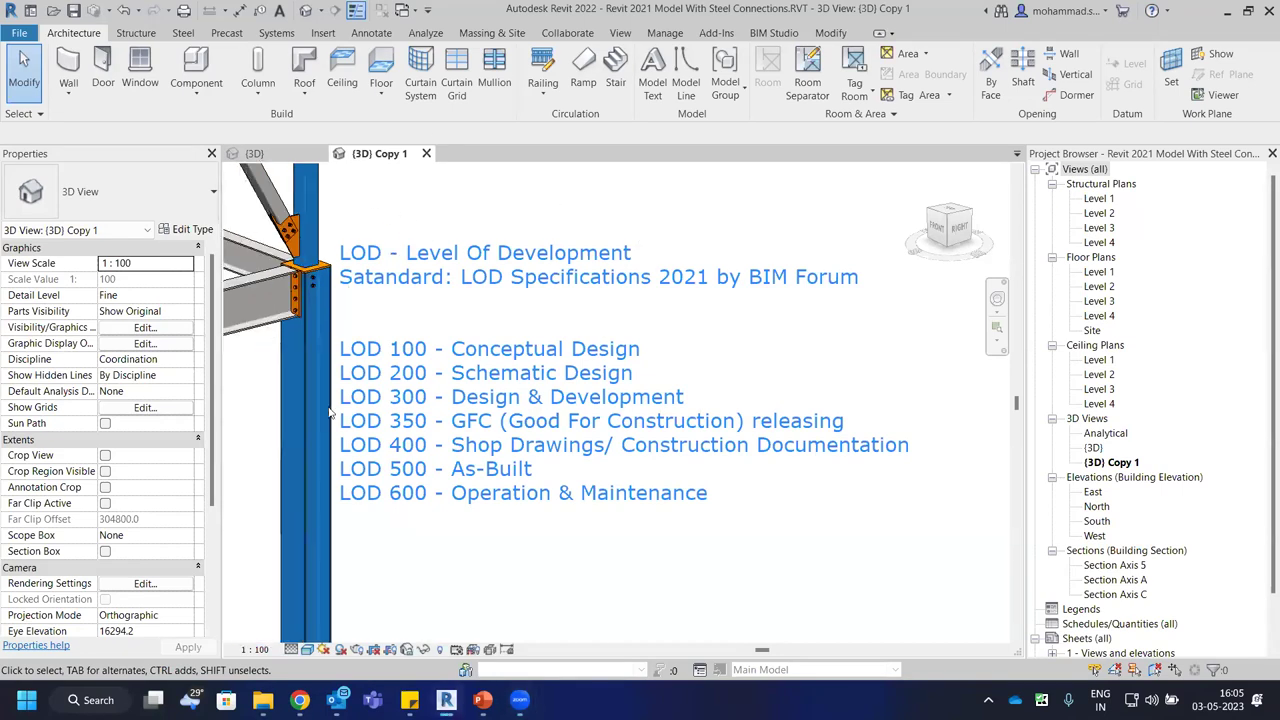
middle_click_drag(304, 354, 586, 329, "shift")
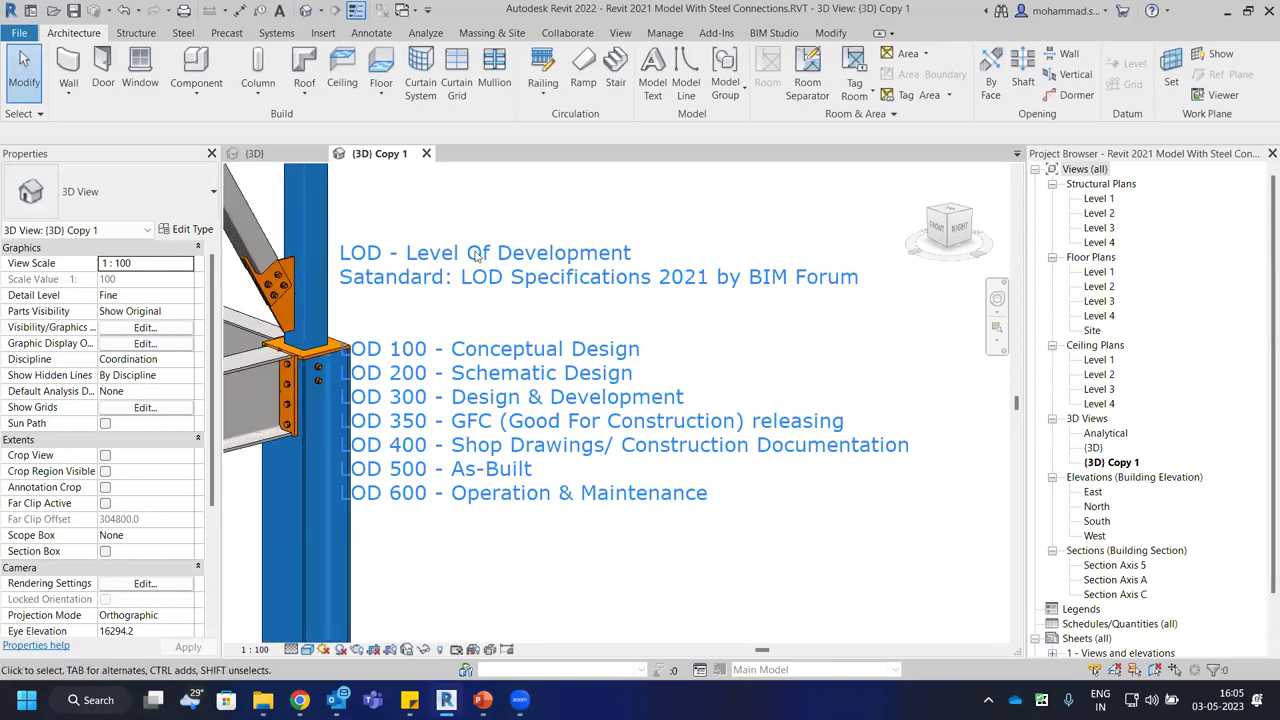
left_click(533, 273)
Move the LOD note slightly lower and inspect the vertical column.
left_click_drag(525, 384, 528, 408)
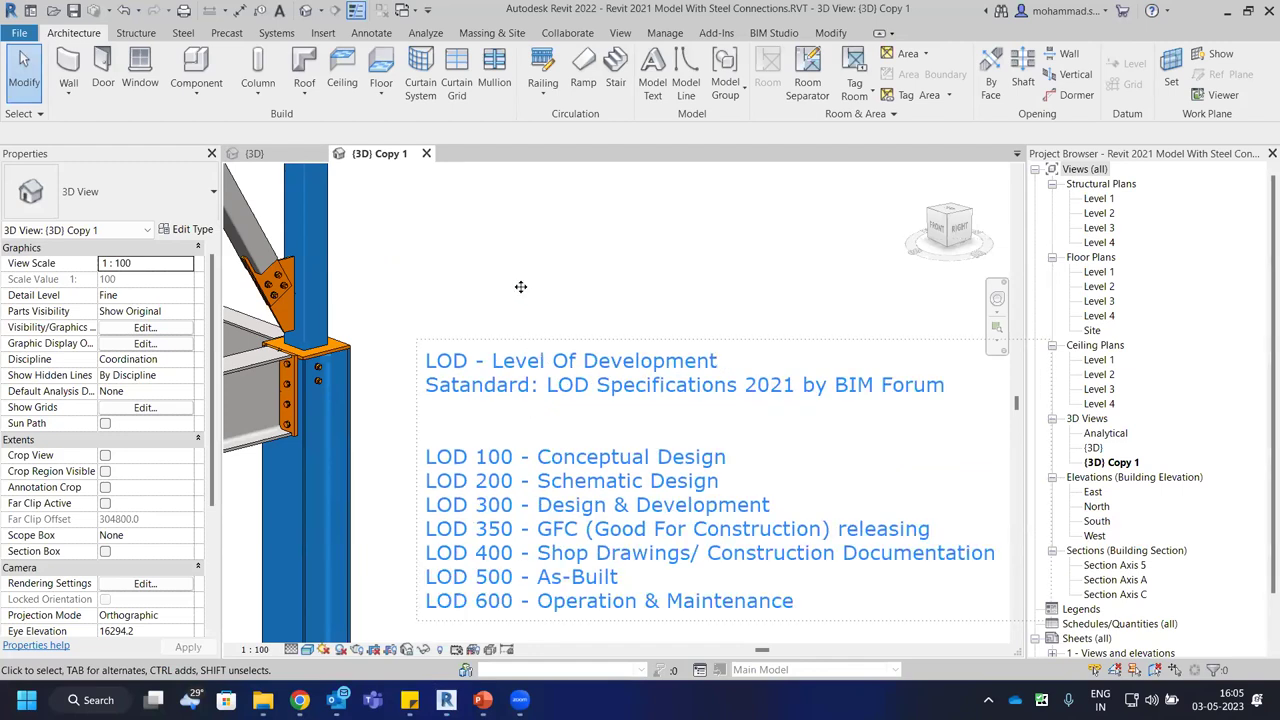
left_click(460, 185)
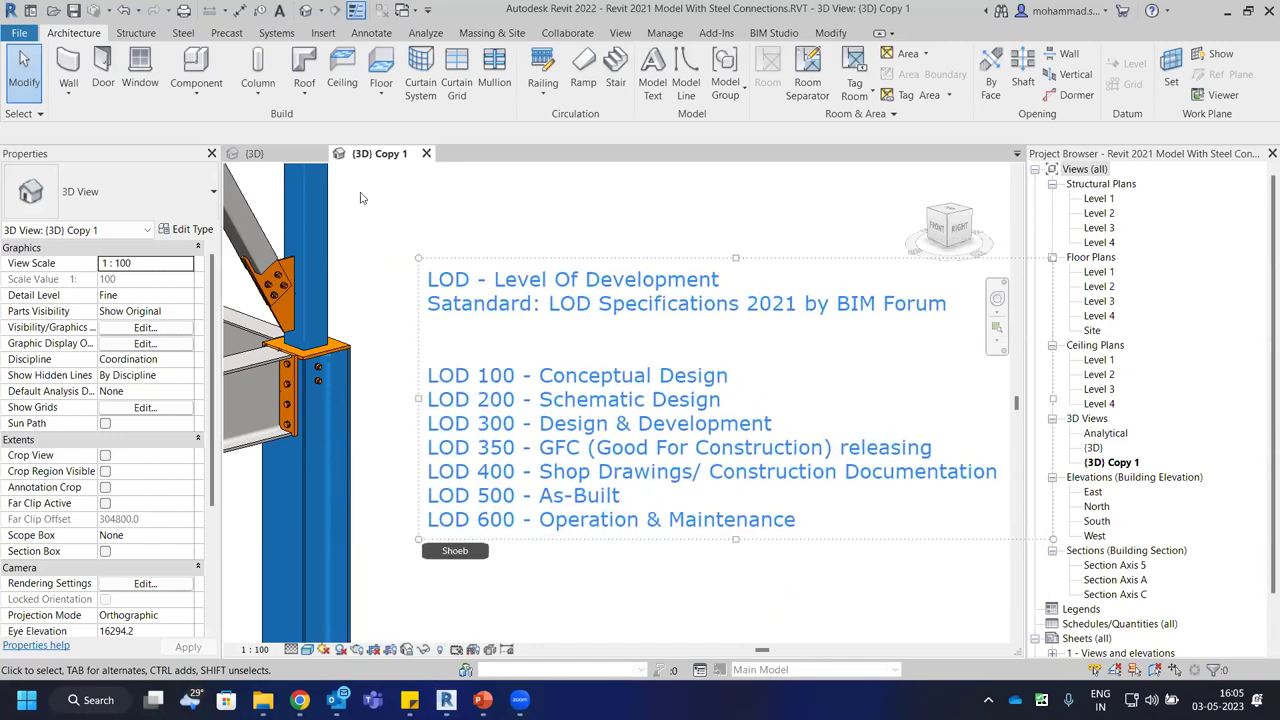
scroll(380, 320, "up", 1)
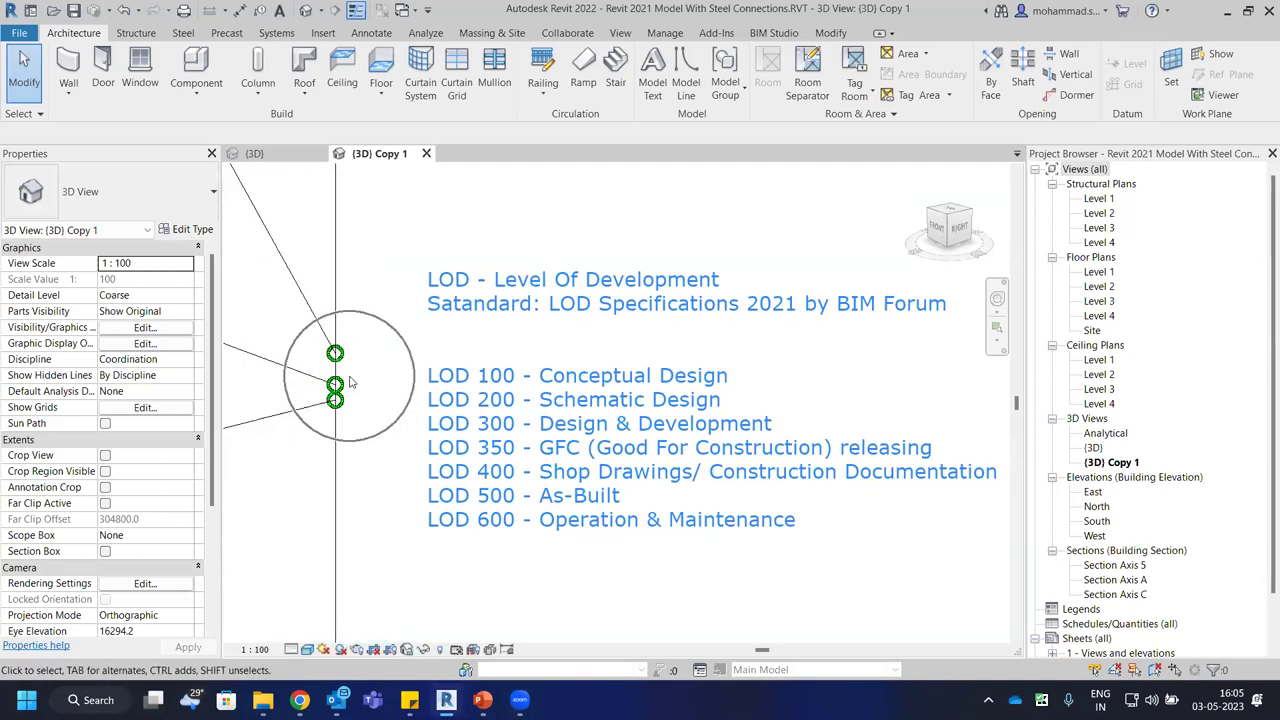
left_click(337, 304)
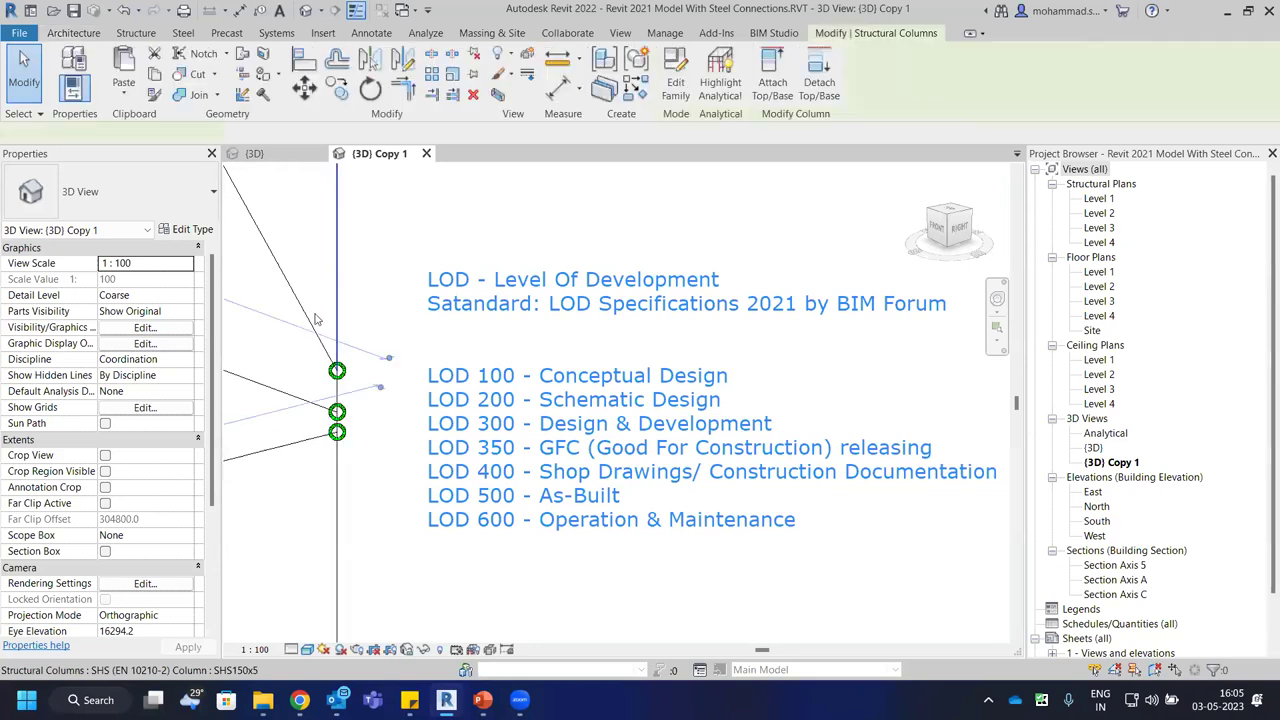
left_click(372, 402)
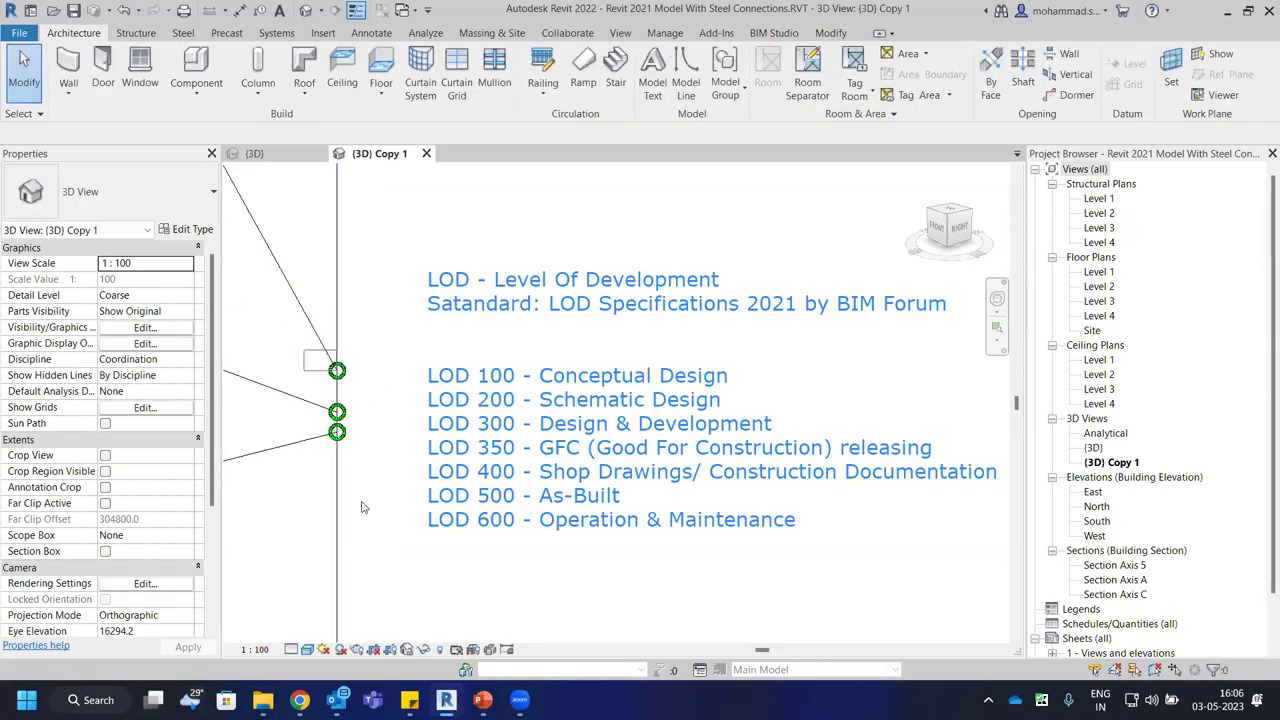
Set the detail level to Medium and check the HEA300 column's properties.
left_click(293, 649)
left_click(312, 616)
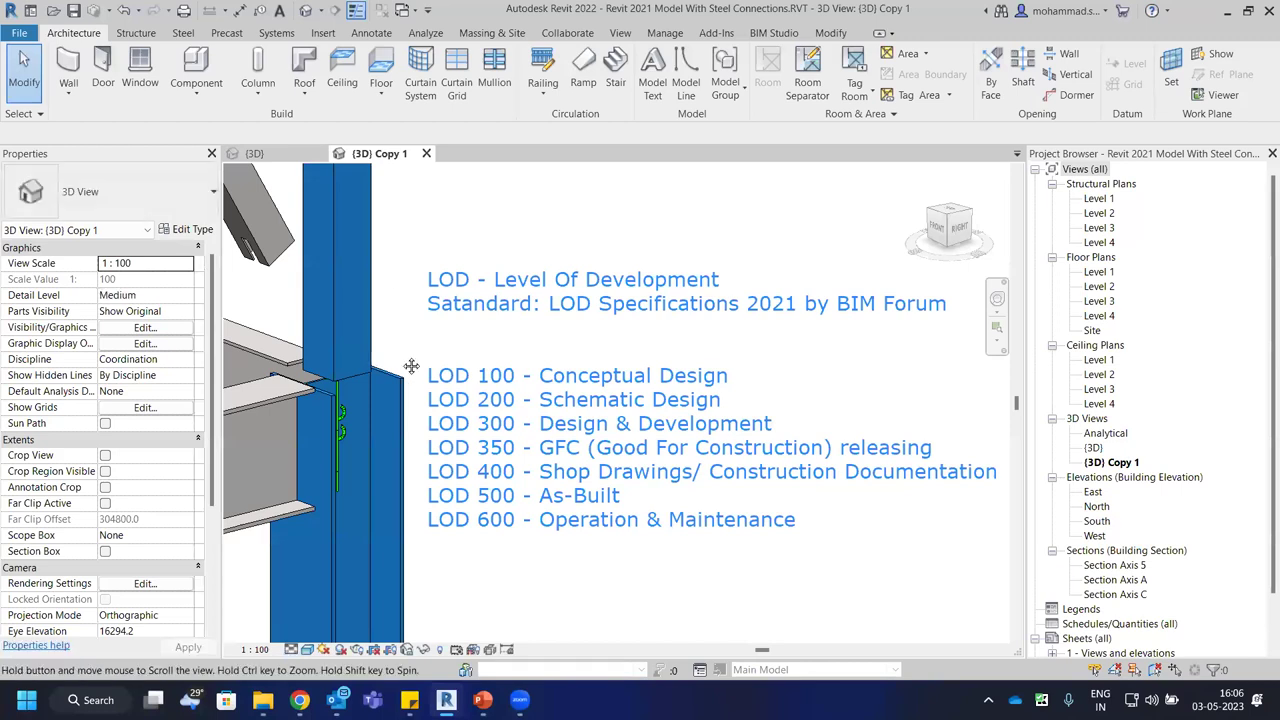
scroll(370, 371, "up", 1)
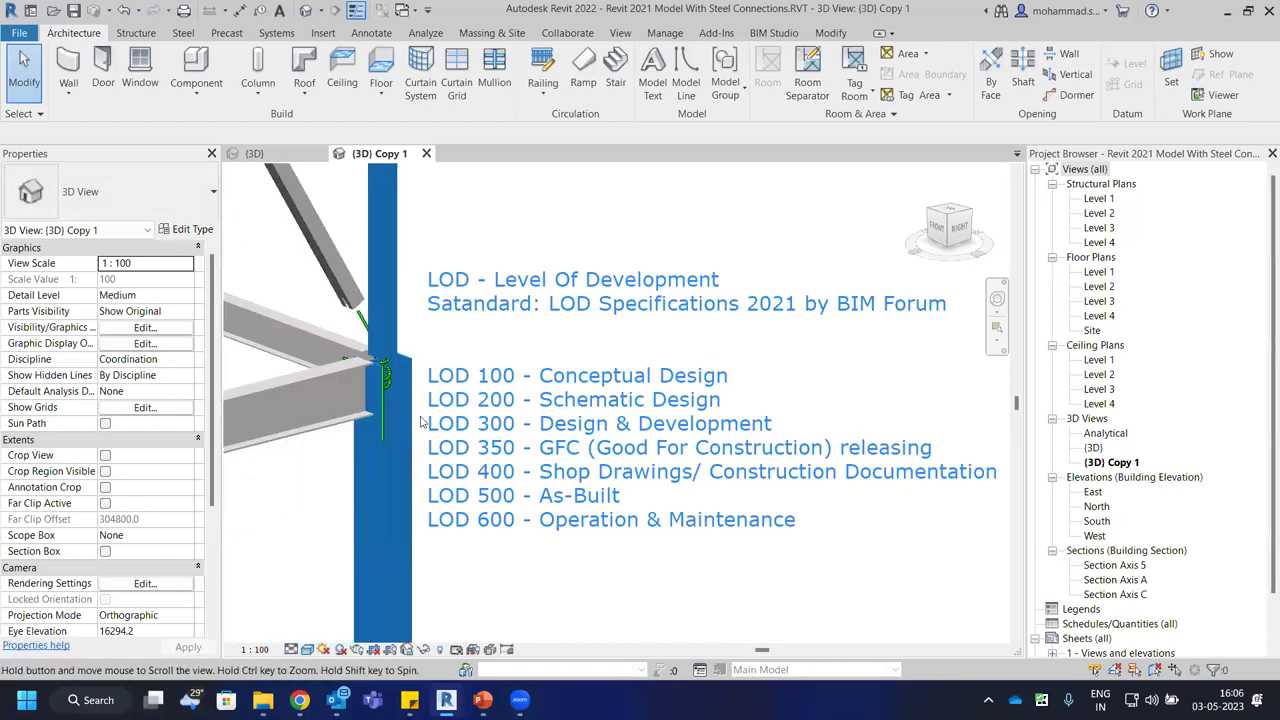
scroll(390, 378, "up", 1)
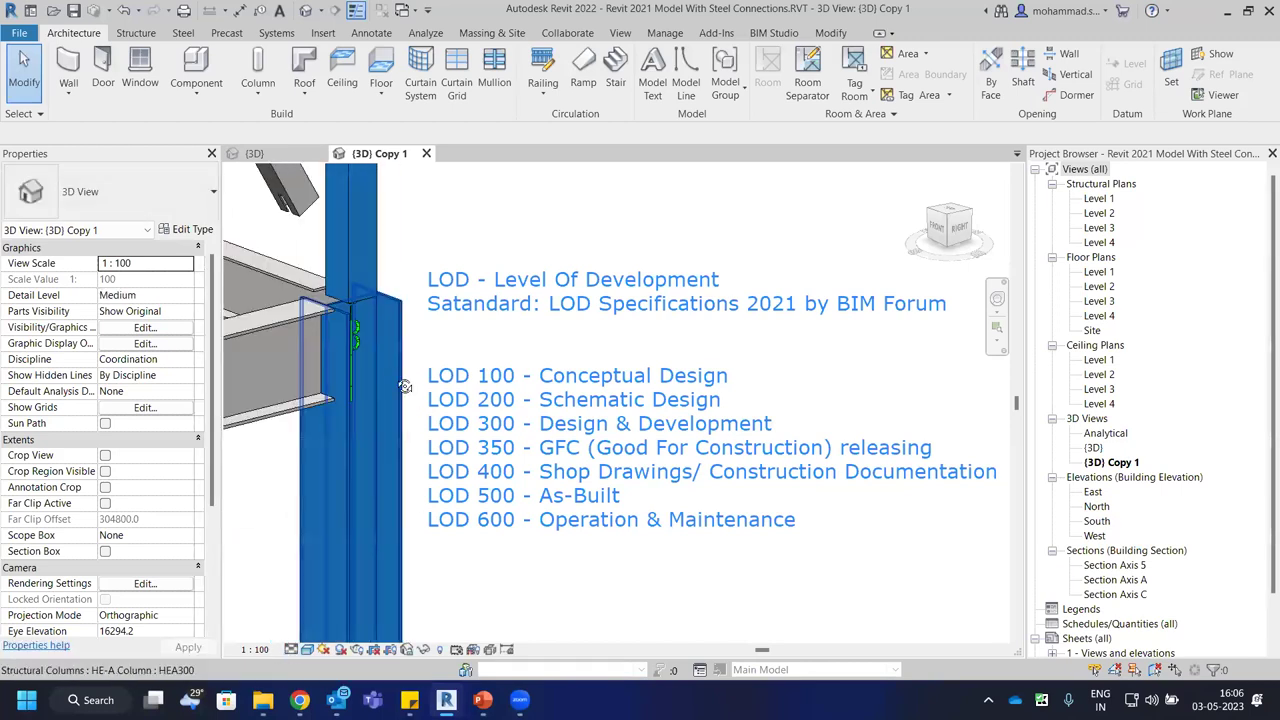
left_click(396, 375)
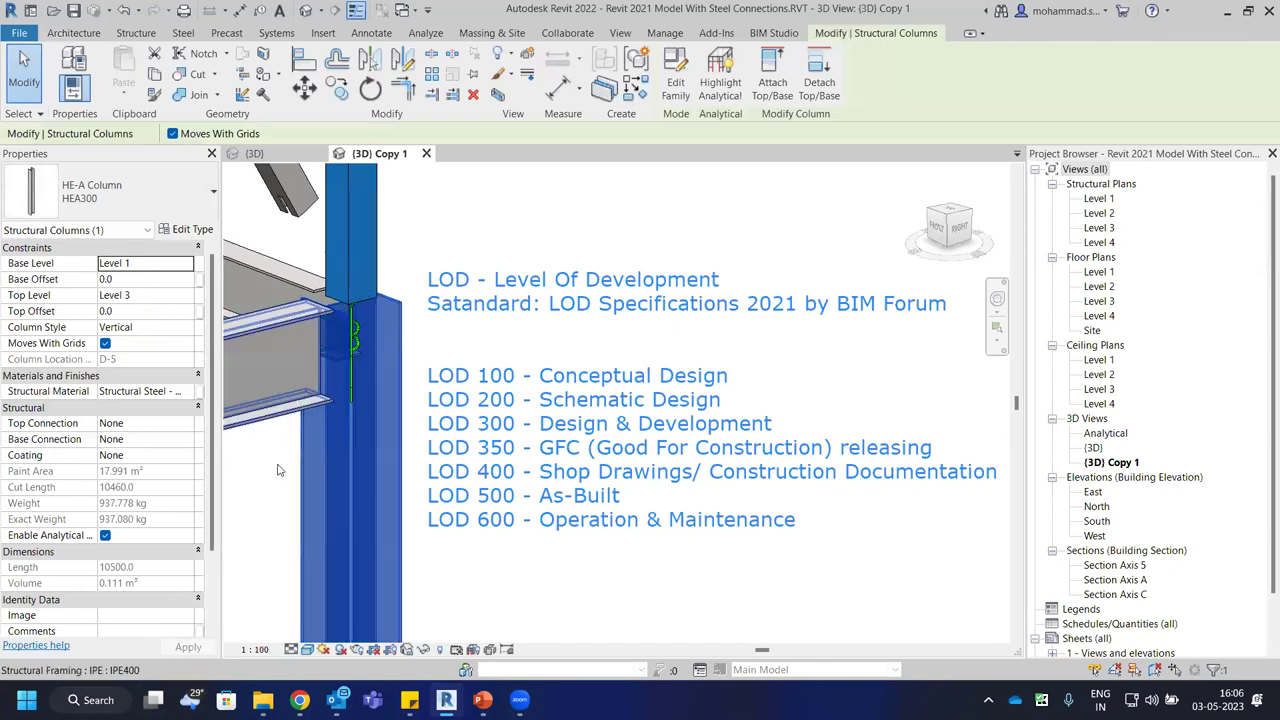
key("Escape")
scroll(365, 343, "down", 5)
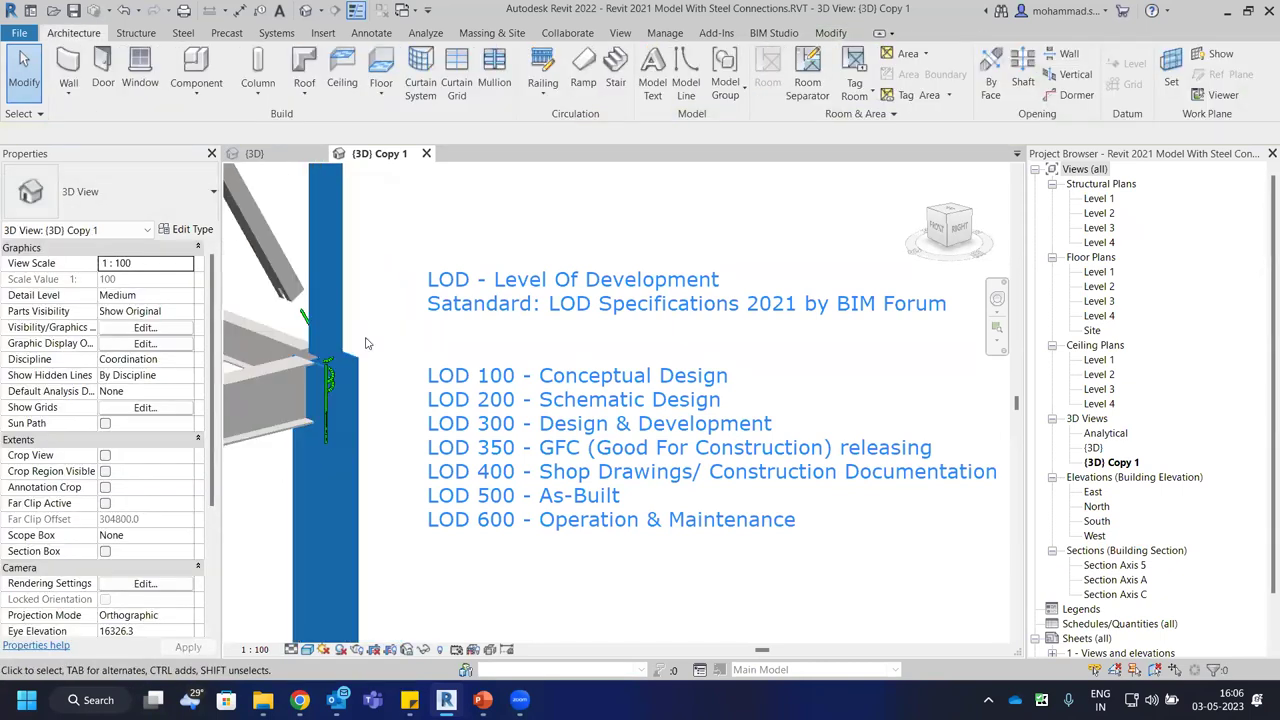
scroll(392, 410, "up", 5)
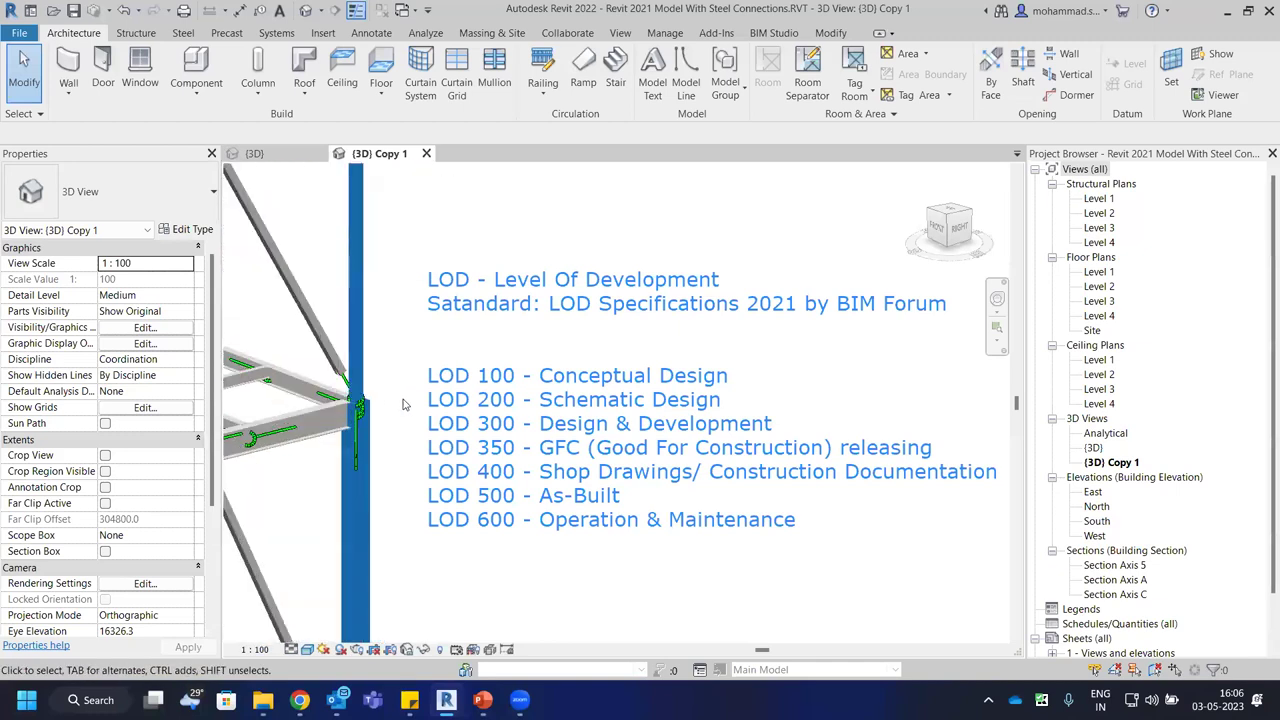
left_click(500, 474)
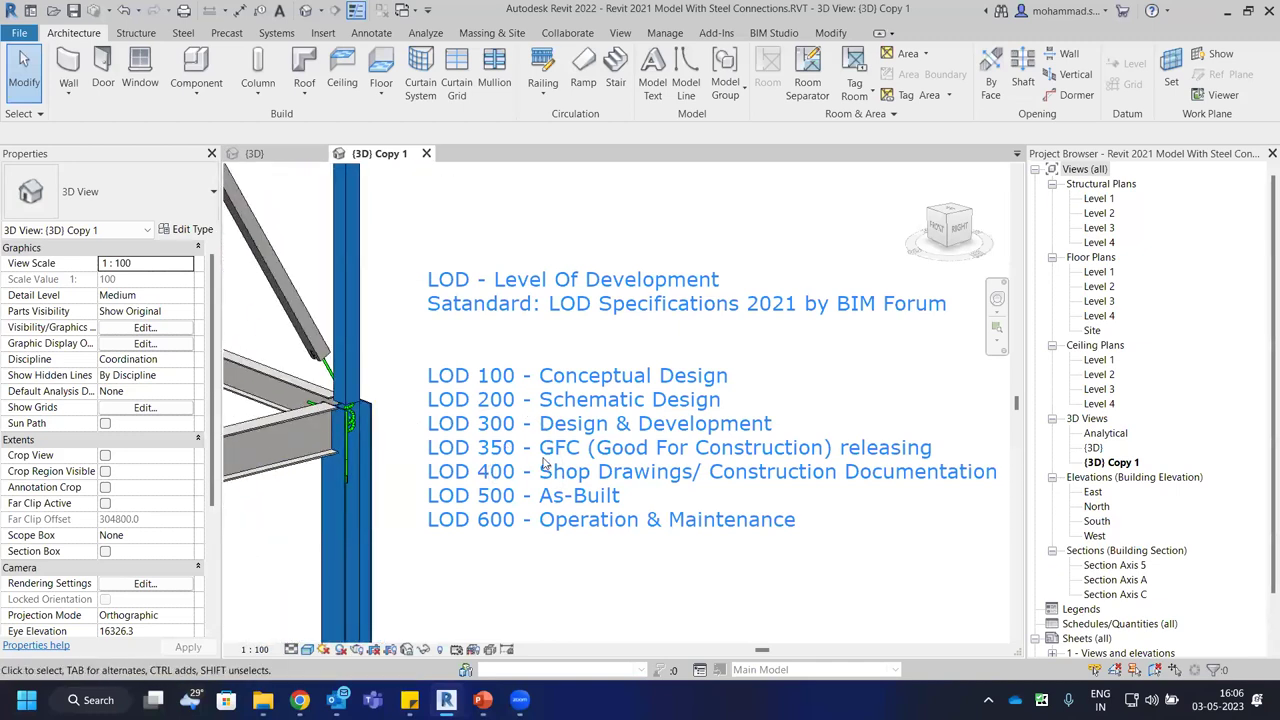
Switch to Fine detail and inspect the tube connection on the brace.
middle_click_drag(350, 520, 296, 643, "shift")
left_click(306, 649)
left_click(308, 632)
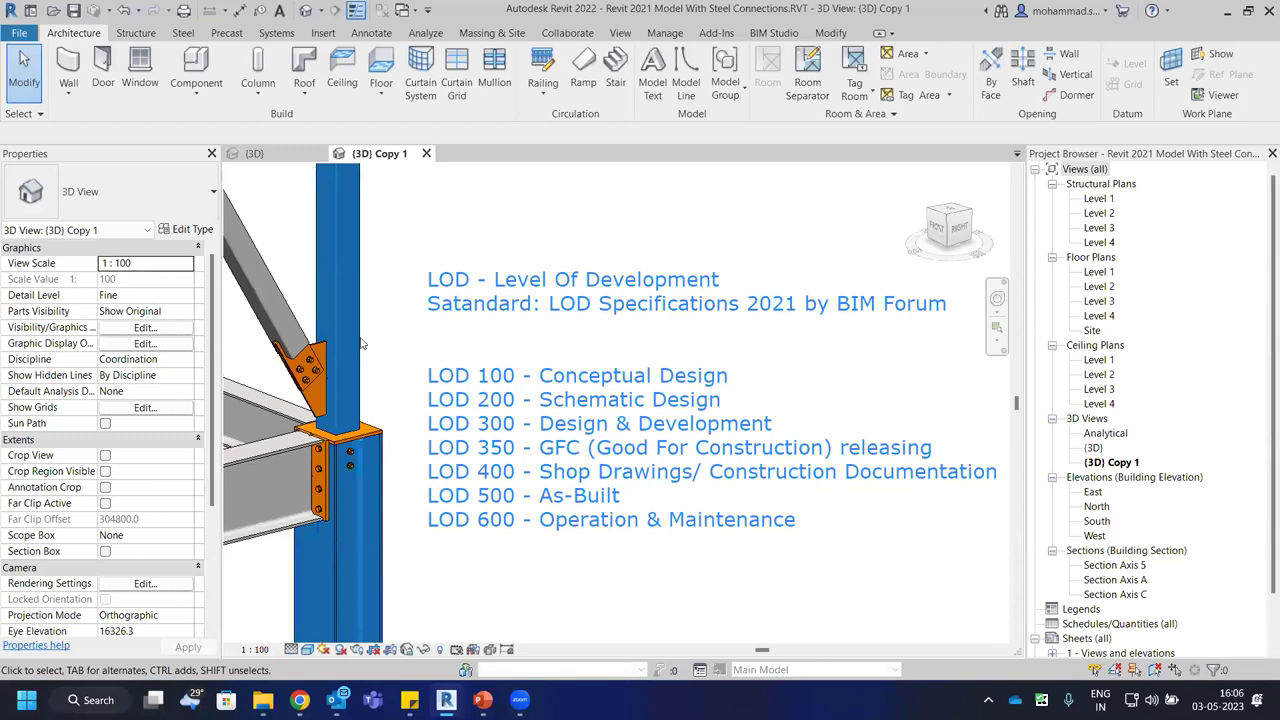
scroll(316, 386, "up", 2)
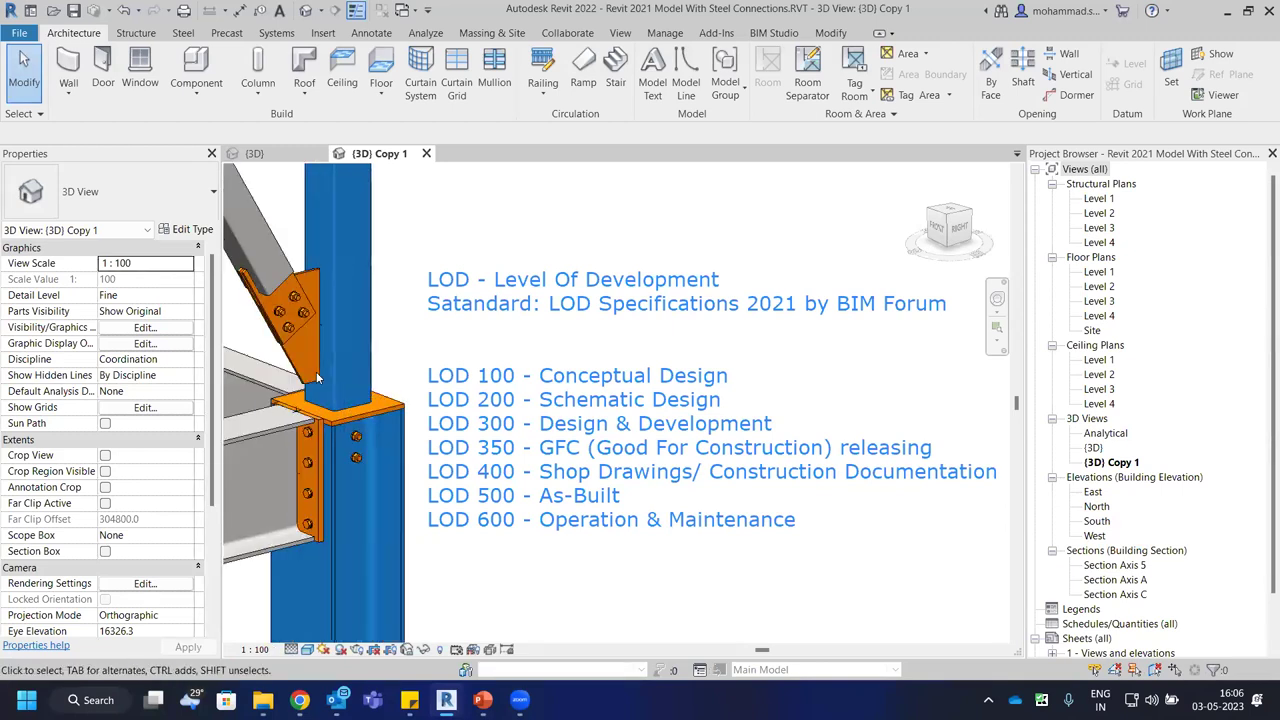
middle_click_drag(318, 388, 310, 364)
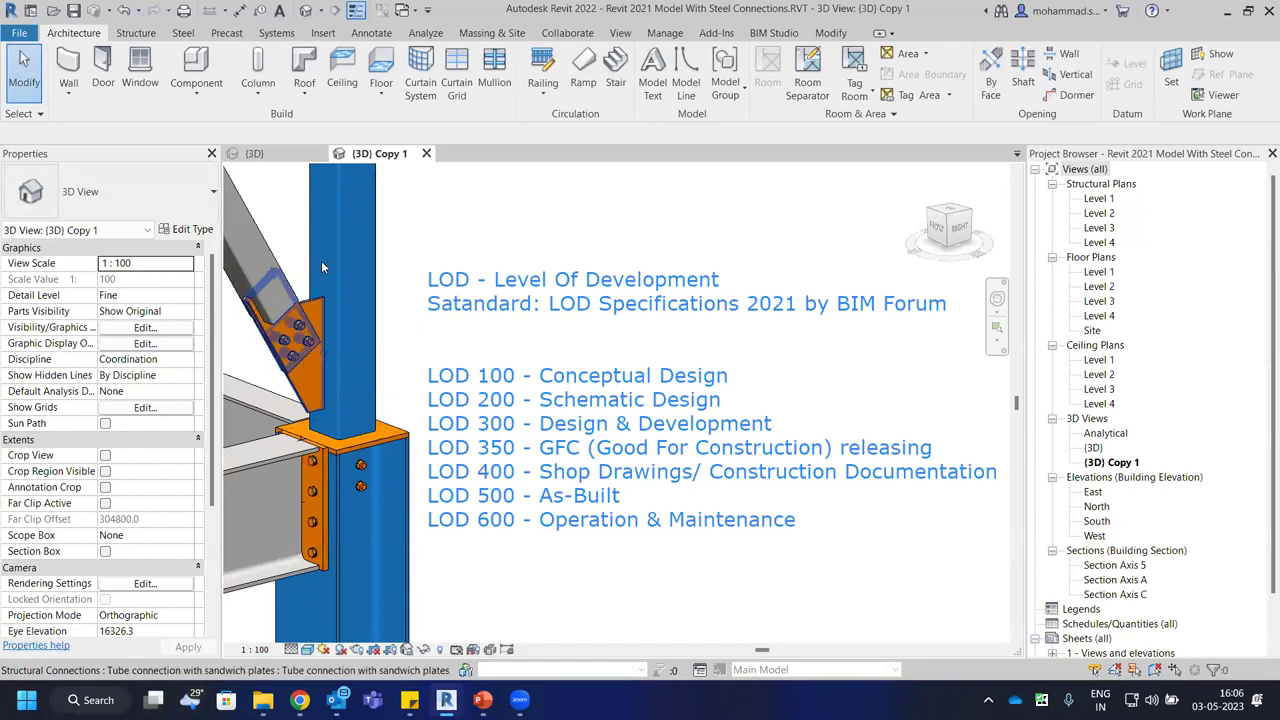
left_click(306, 307)
left_click(289, 238)
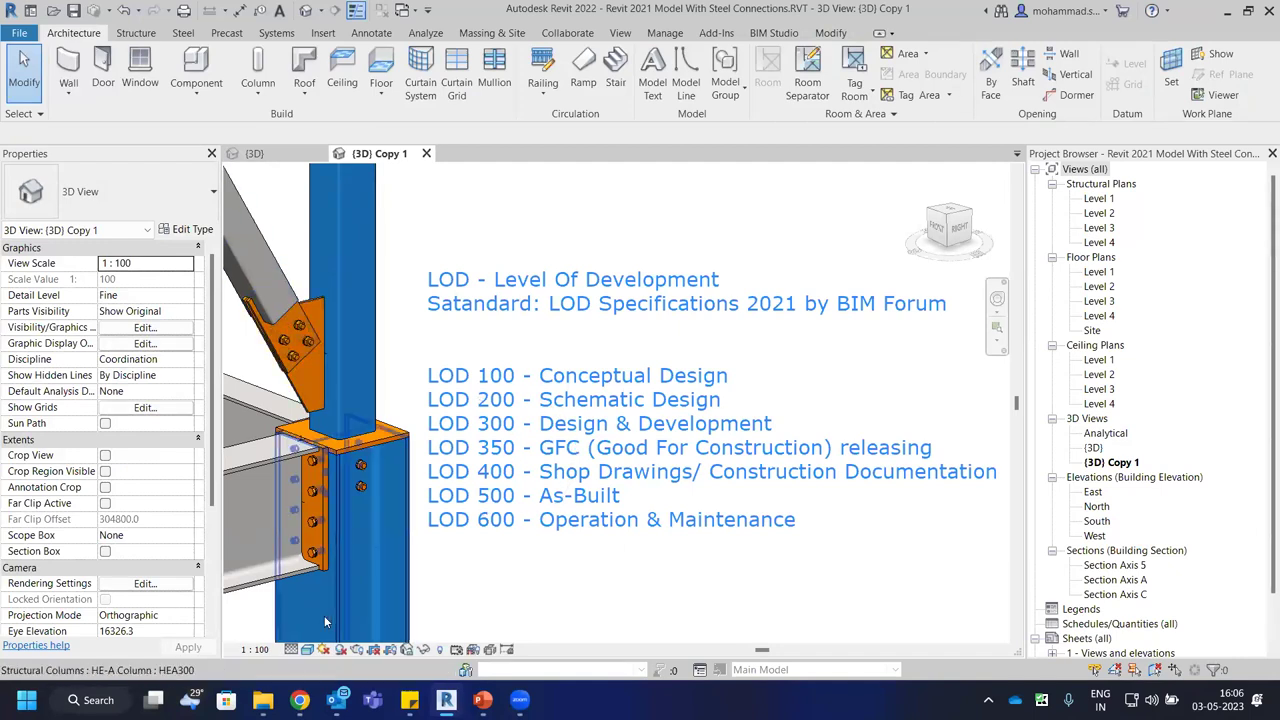
left_click(290, 649)
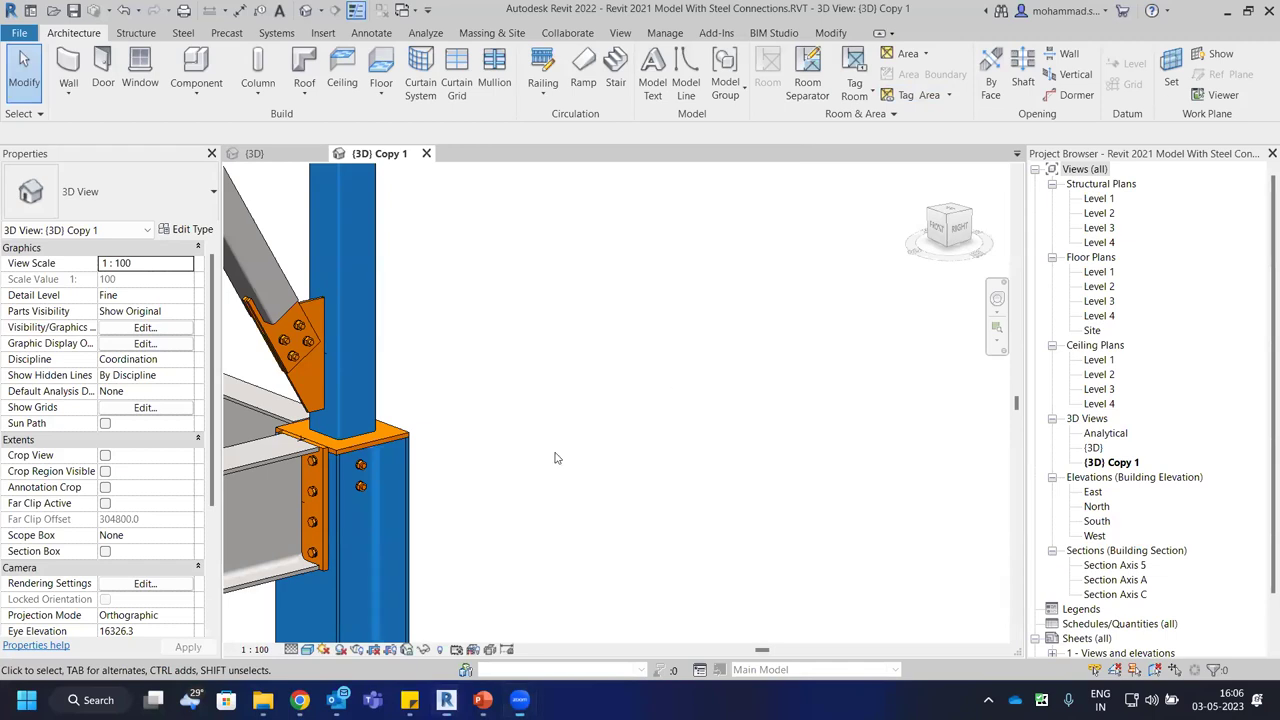
Switch to the {3D} view at Fine detail and zoom out to see all footings.
scroll(540, 400, "down", 3)
left_click(250, 153)
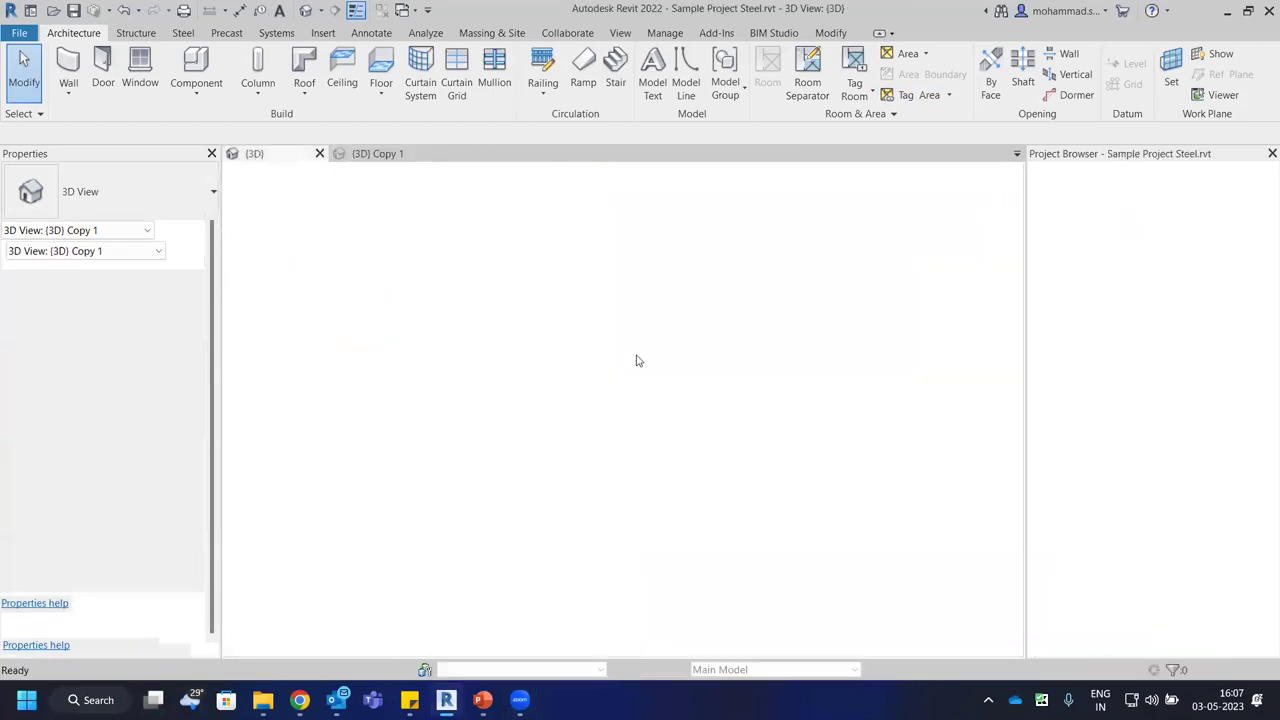
scroll(612, 382, "up", 5)
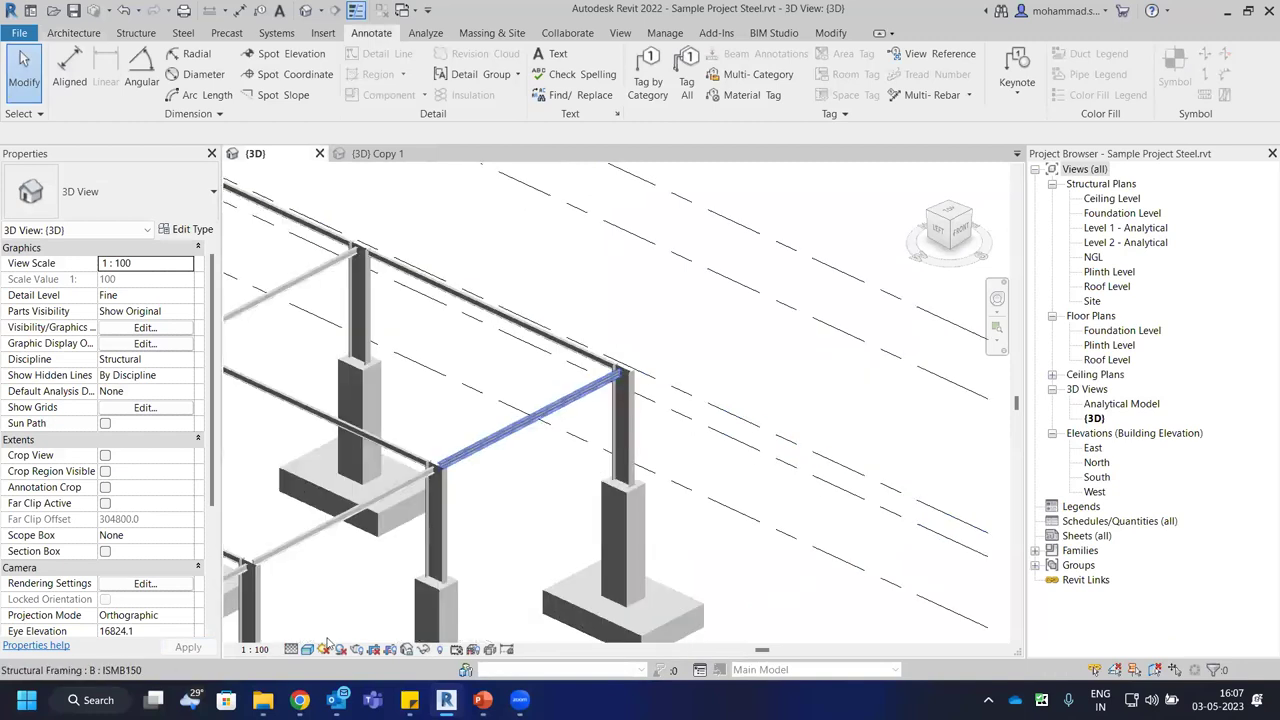
left_click(291, 649)
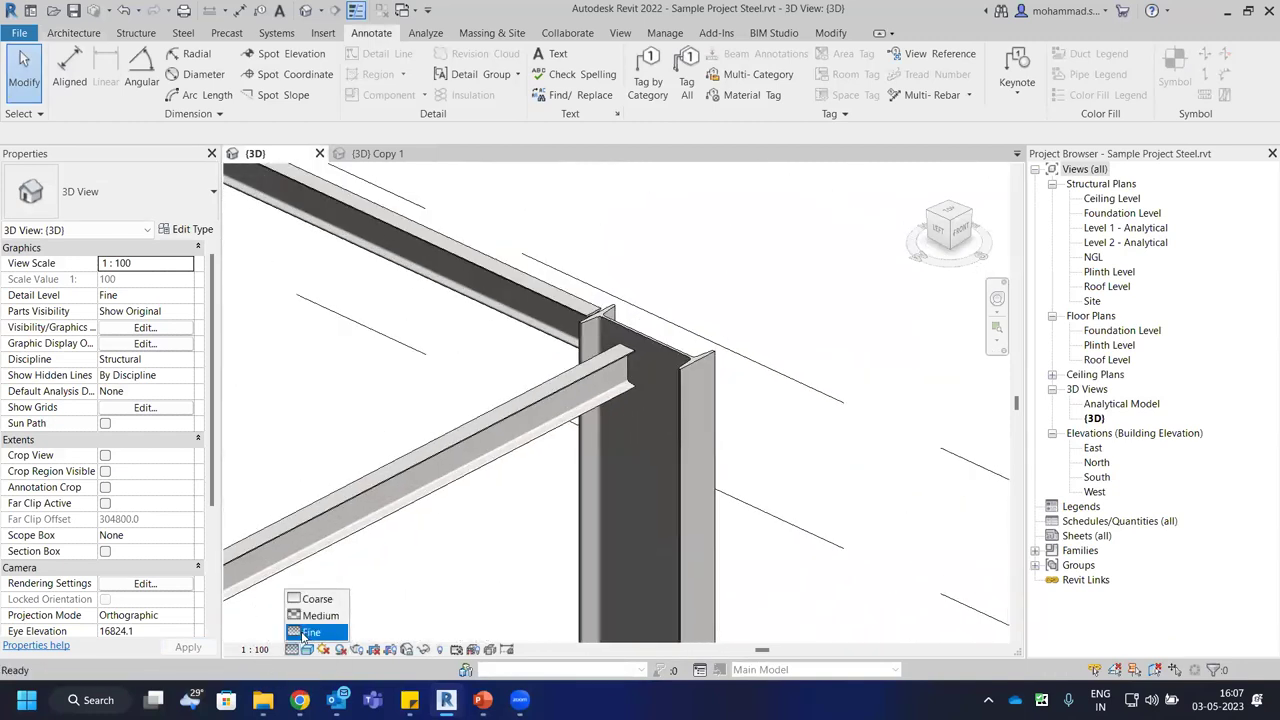
left_click(303, 634)
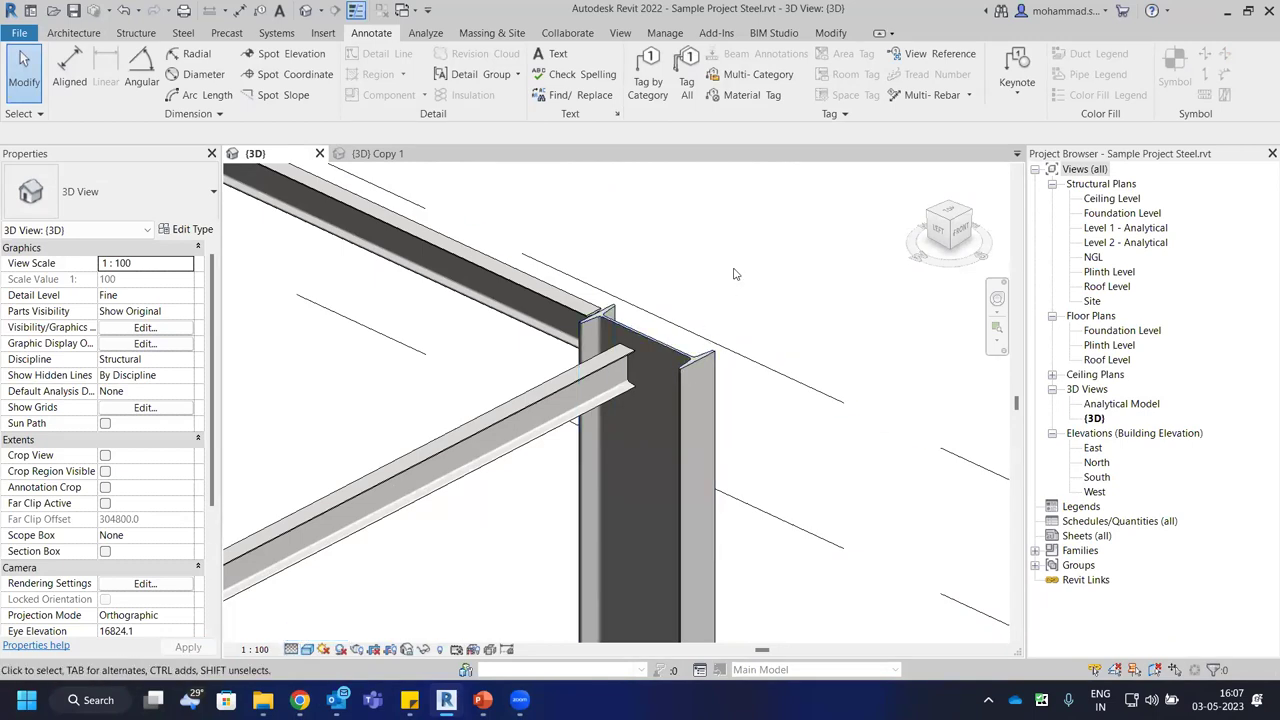
scroll(732, 303, "down", 6)
middle_click_drag(732, 303, 175, 33)
Start placing a structural connection, open its type list, then cancel with Esc.
left_click(180, 33)
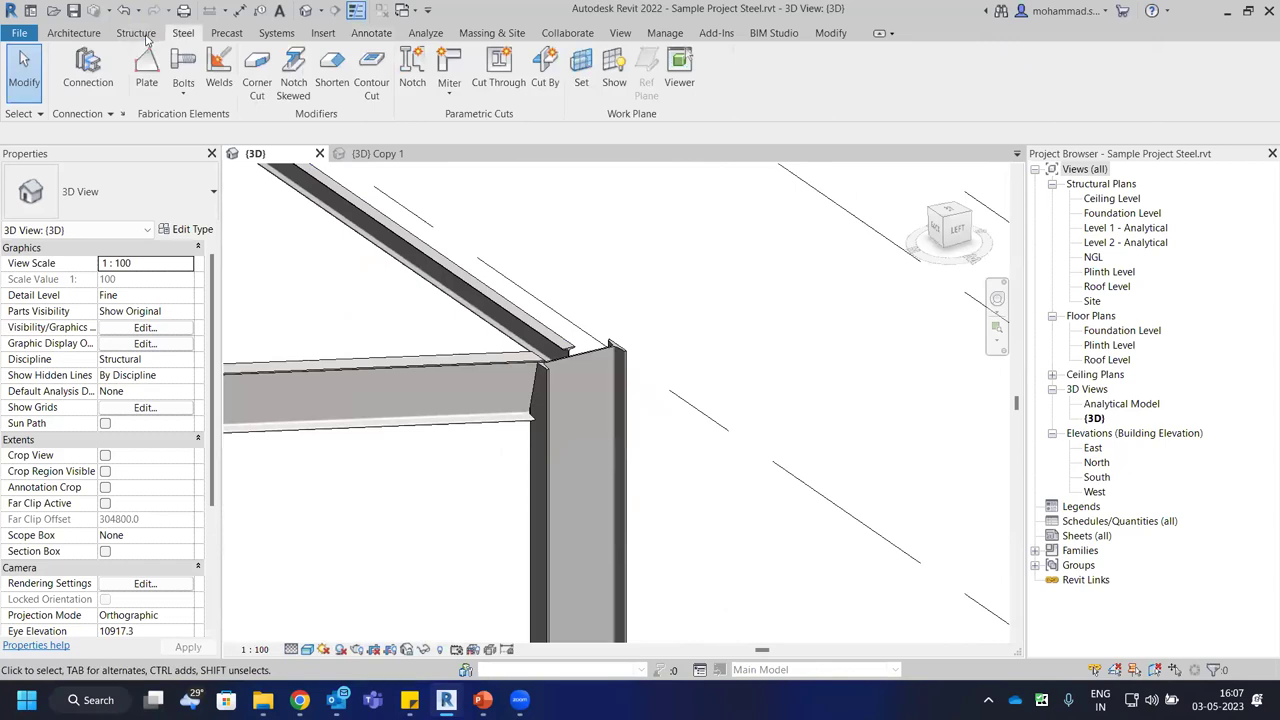
left_click(145, 36)
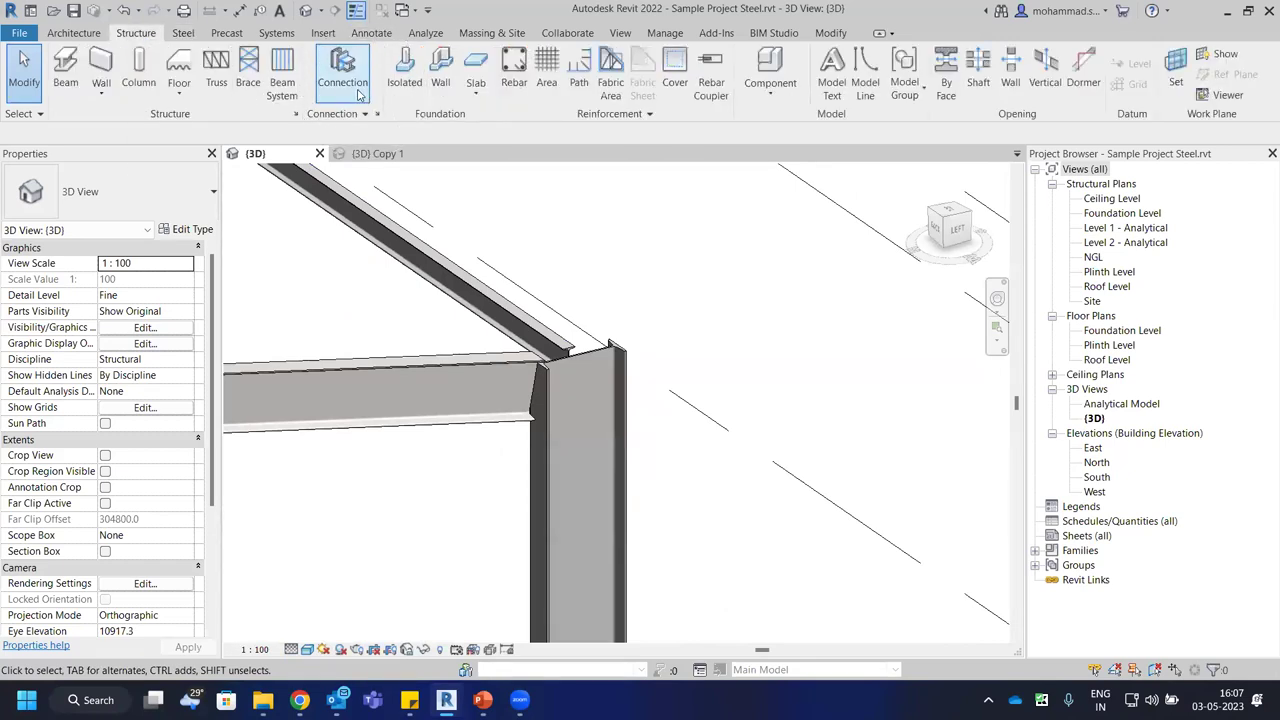
left_click(359, 92)
left_click(183, 33)
left_click(92, 88)
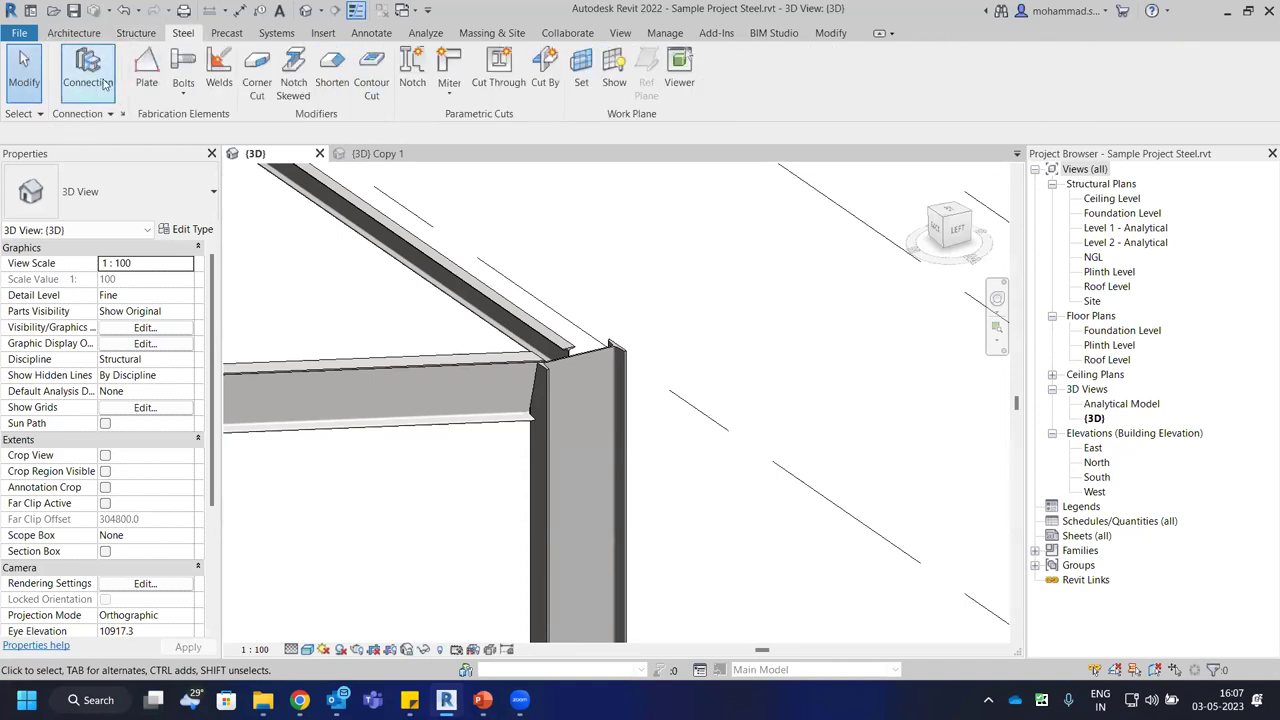
left_click(106, 88)
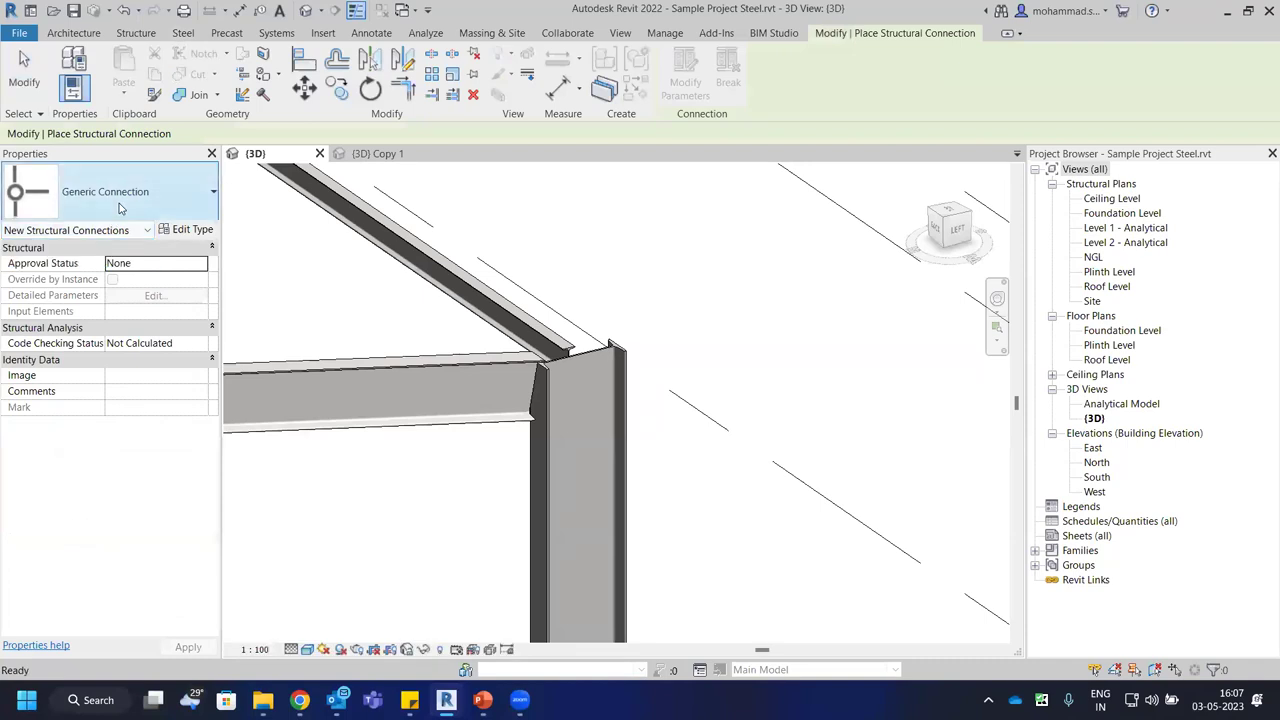
left_click(119, 204)
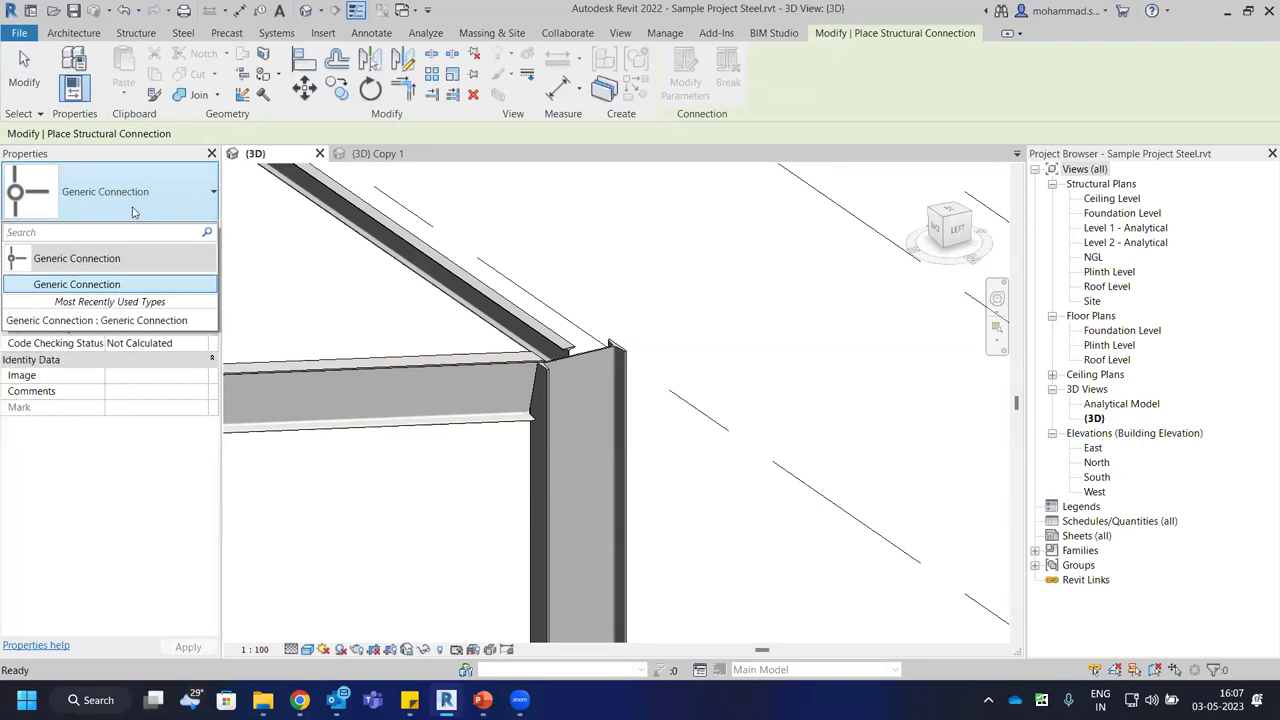
key("Escape")
key("Escape")
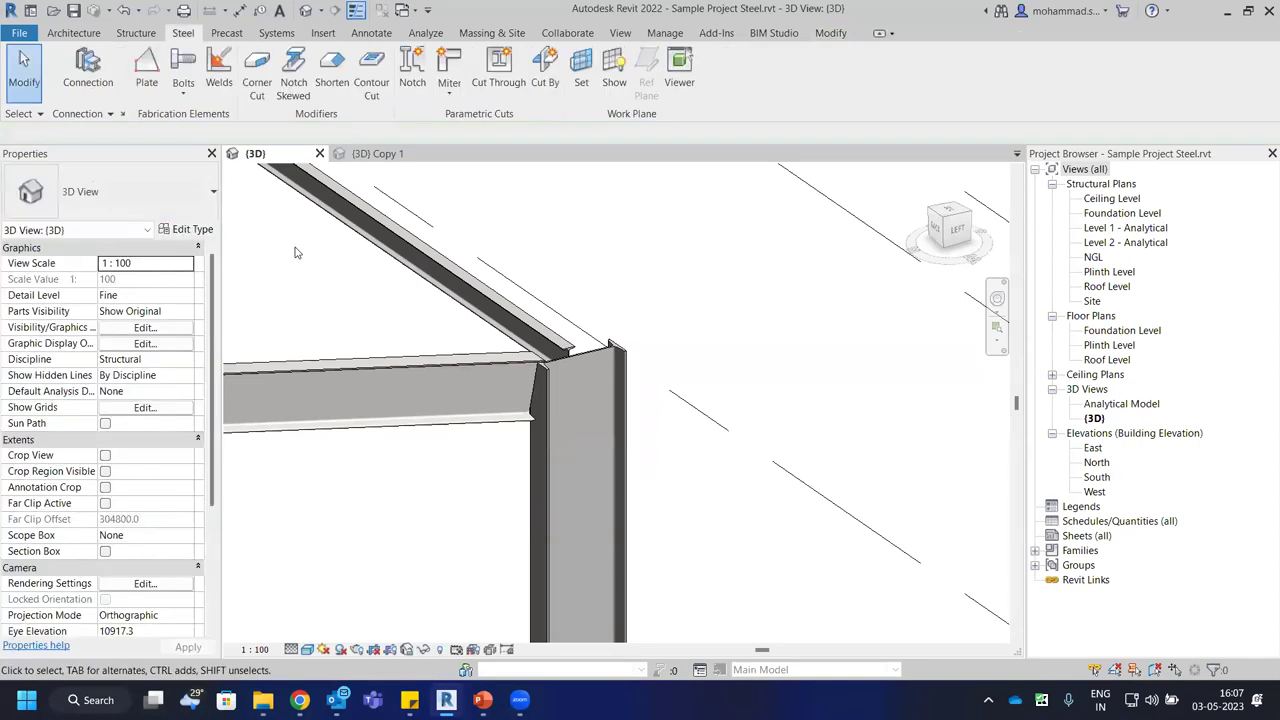
left_click(121, 115)
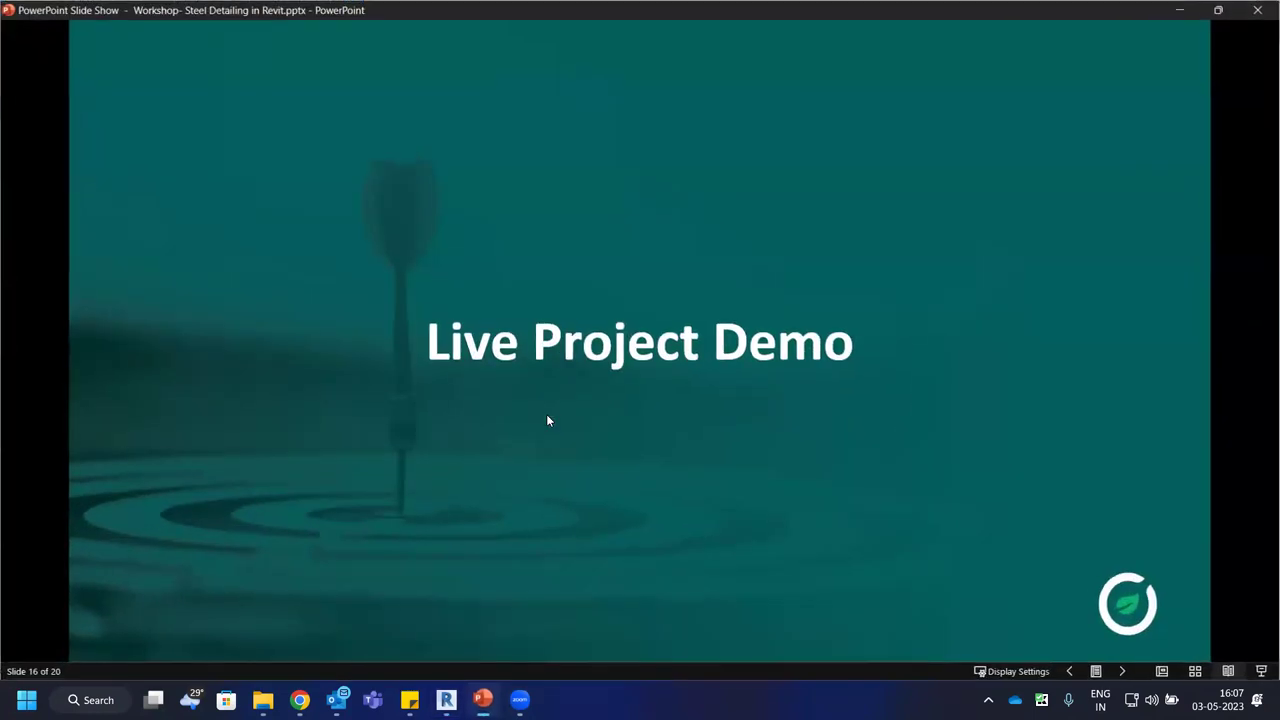
Step back to the Structural Connection Settings slide and minimize the slide show.
key("Left")
key("Left")
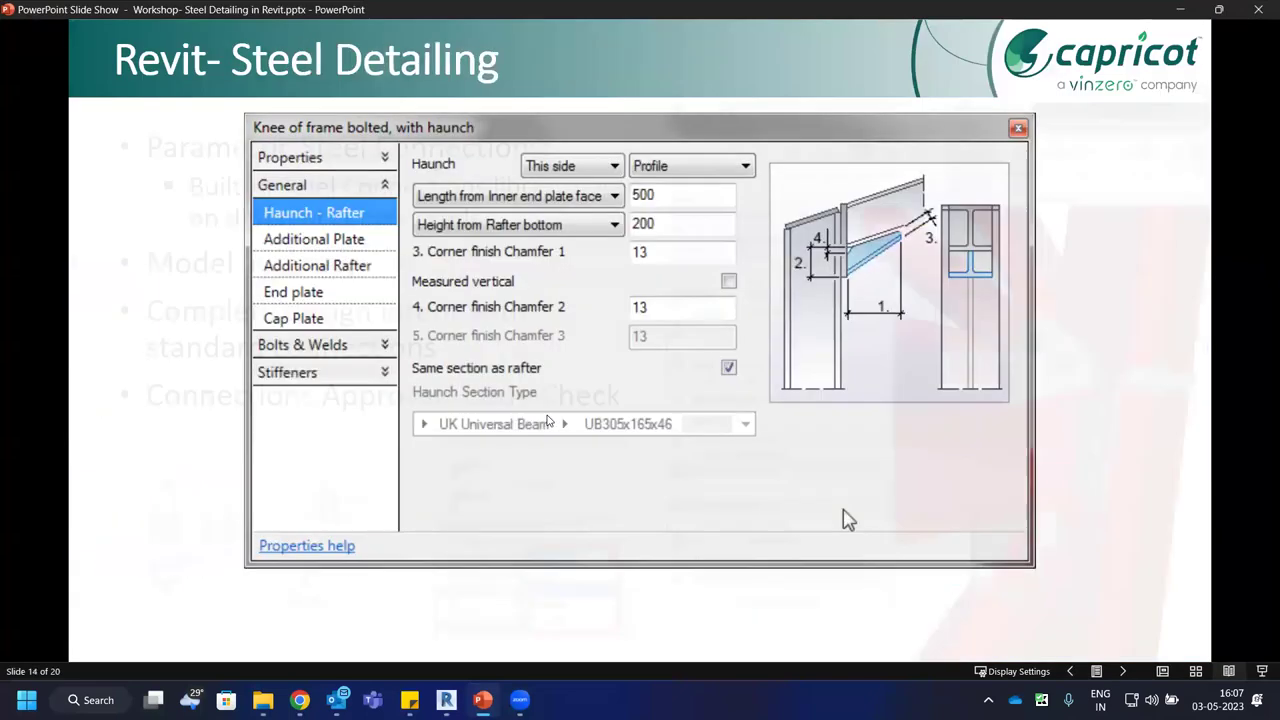
key("Left")
key("Left")
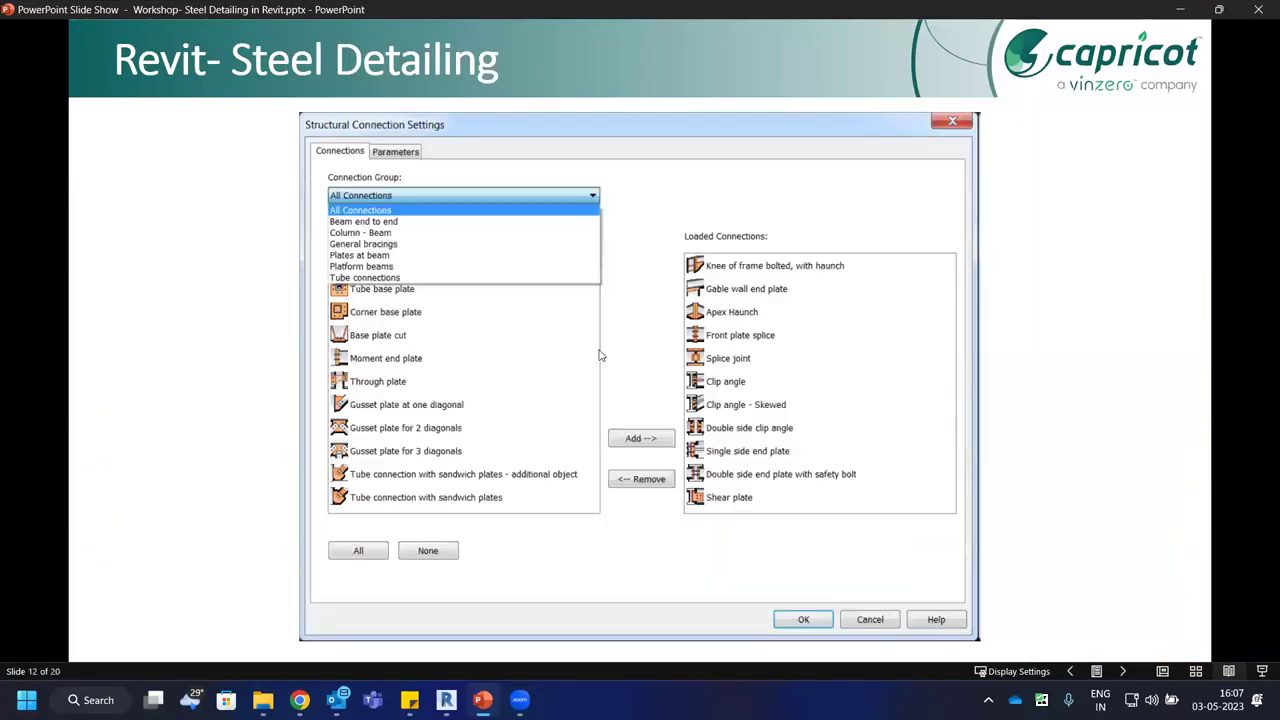
left_click(1219, 9)
key("super+Down")
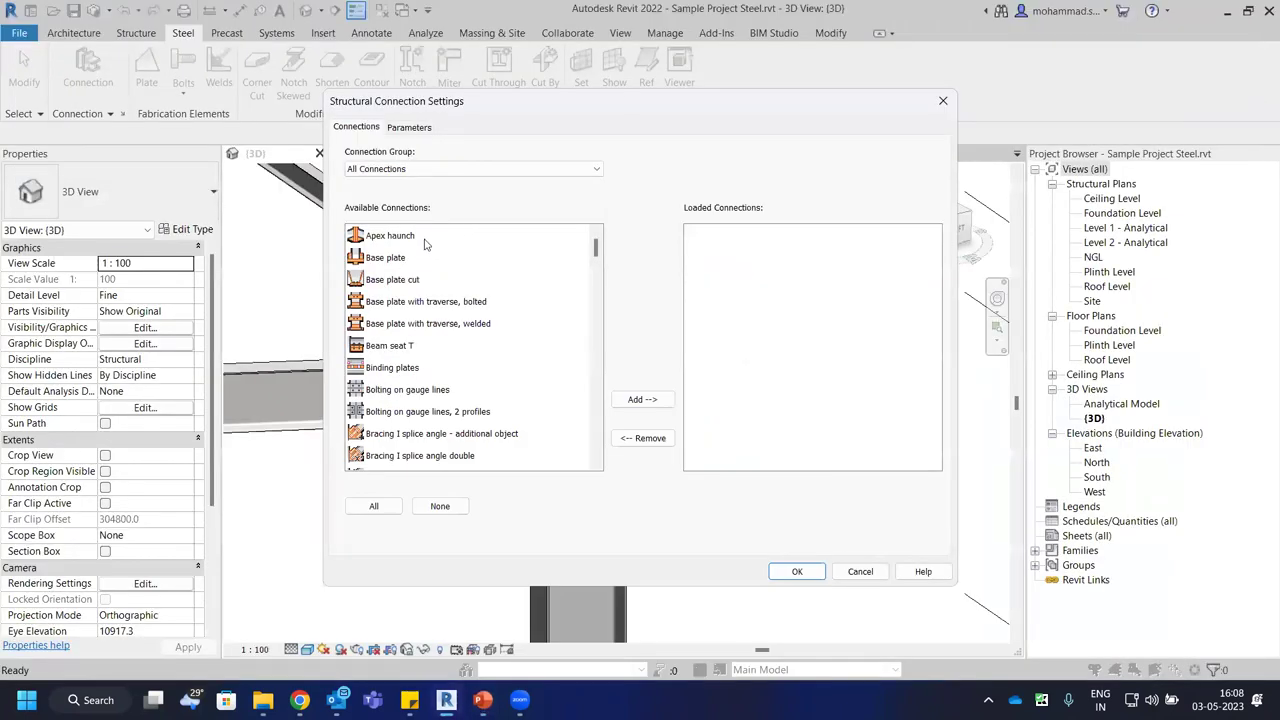
Switch the connection group from Beam end to end to Column - Beam, shifting the dialog to view the model.
left_click(457, 170)
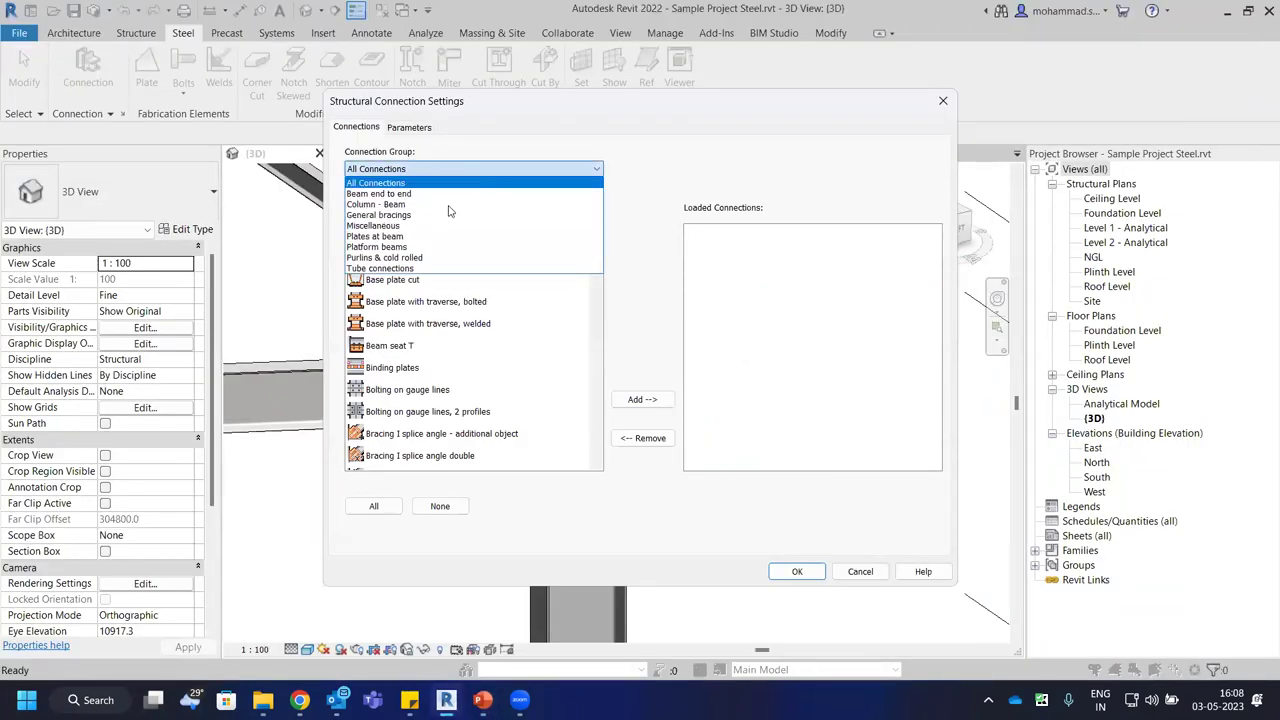
left_click(446, 193)
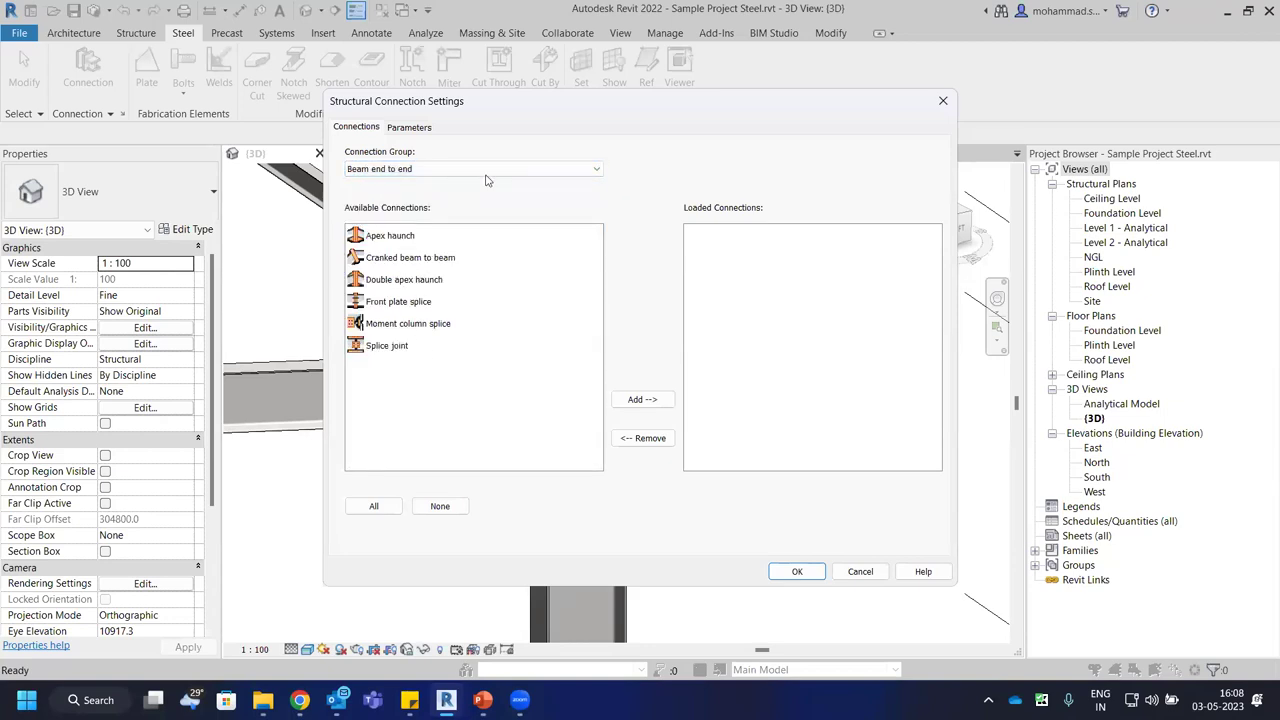
left_click(486, 172)
left_click(479, 207)
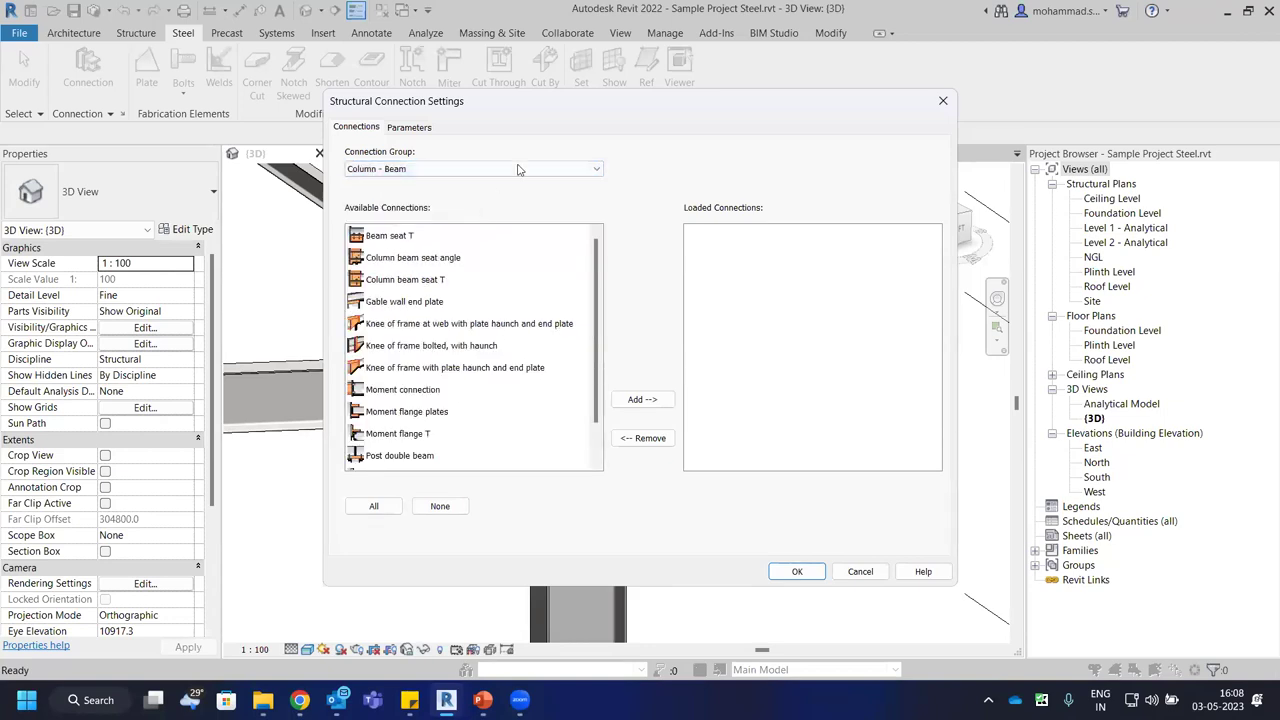
left_click_drag(581, 110, 953, 460)
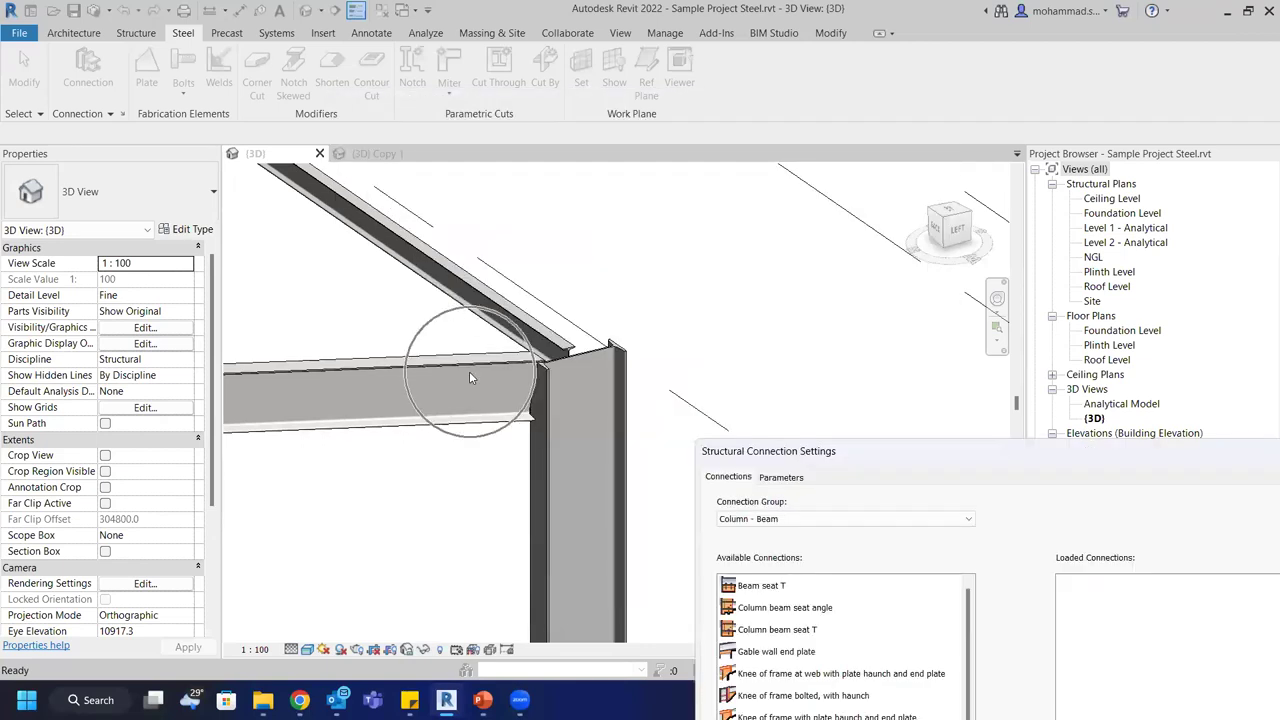
left_click_drag(810, 451, 496, 19)
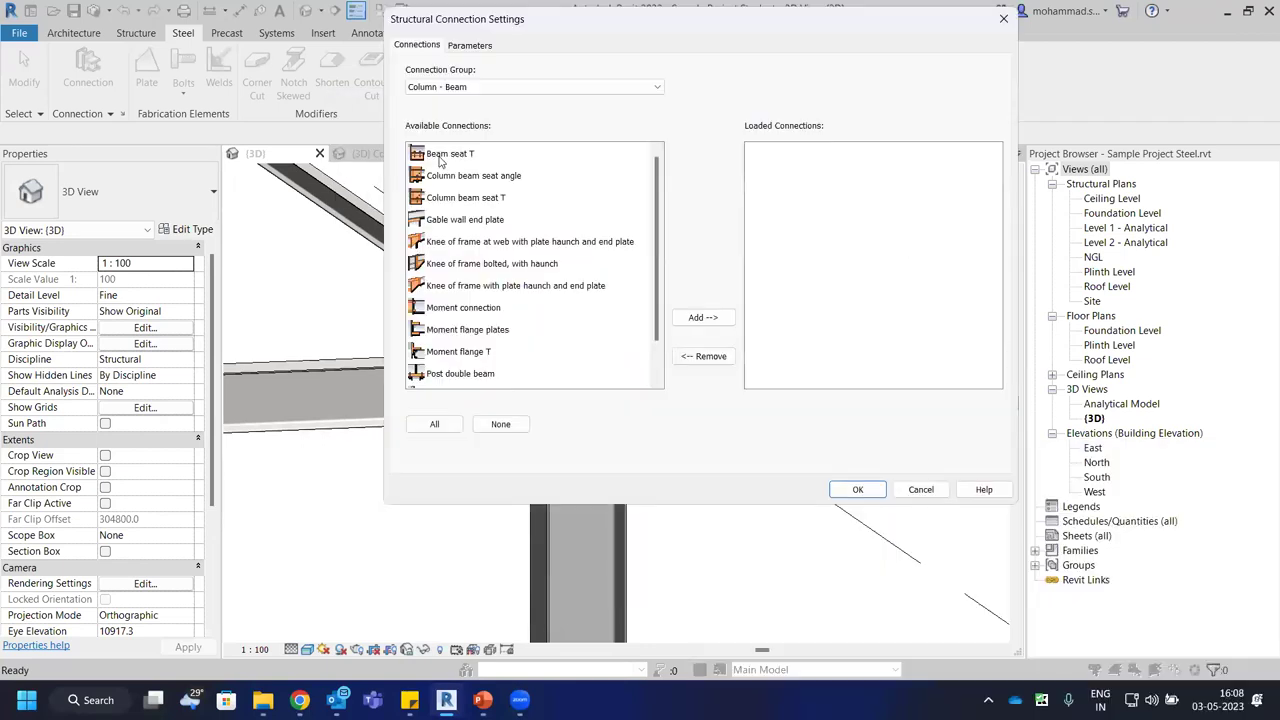
Cycle the connection group through All Connections and back to Column - Beam.
scroll(471, 343, "down", 1)
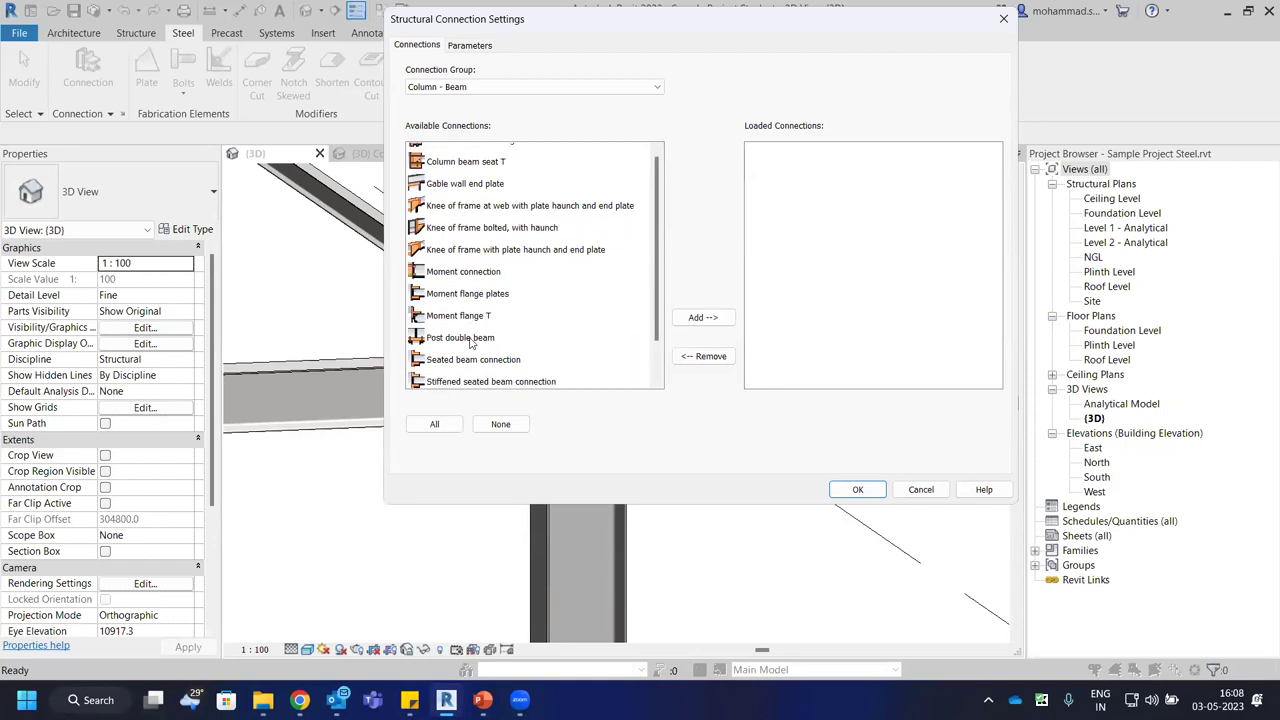
scroll(521, 105, "up", 1)
left_click(515, 87)
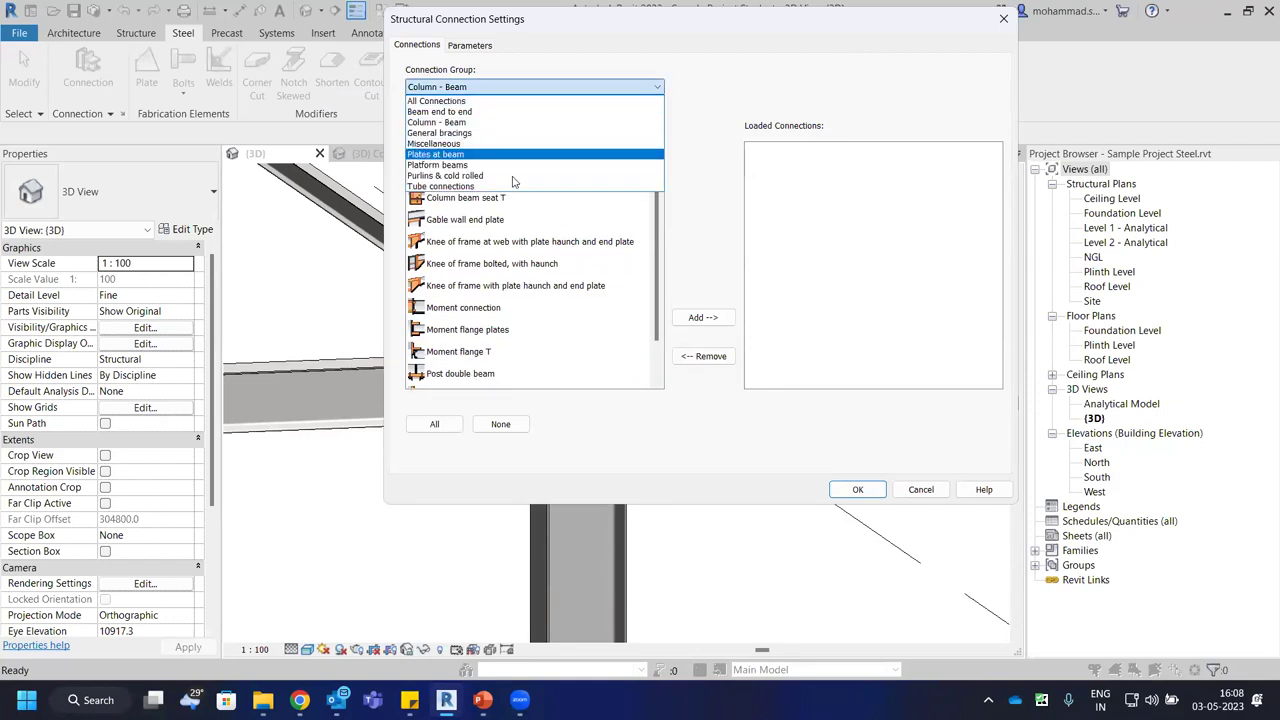
left_click(503, 103)
left_click(508, 88)
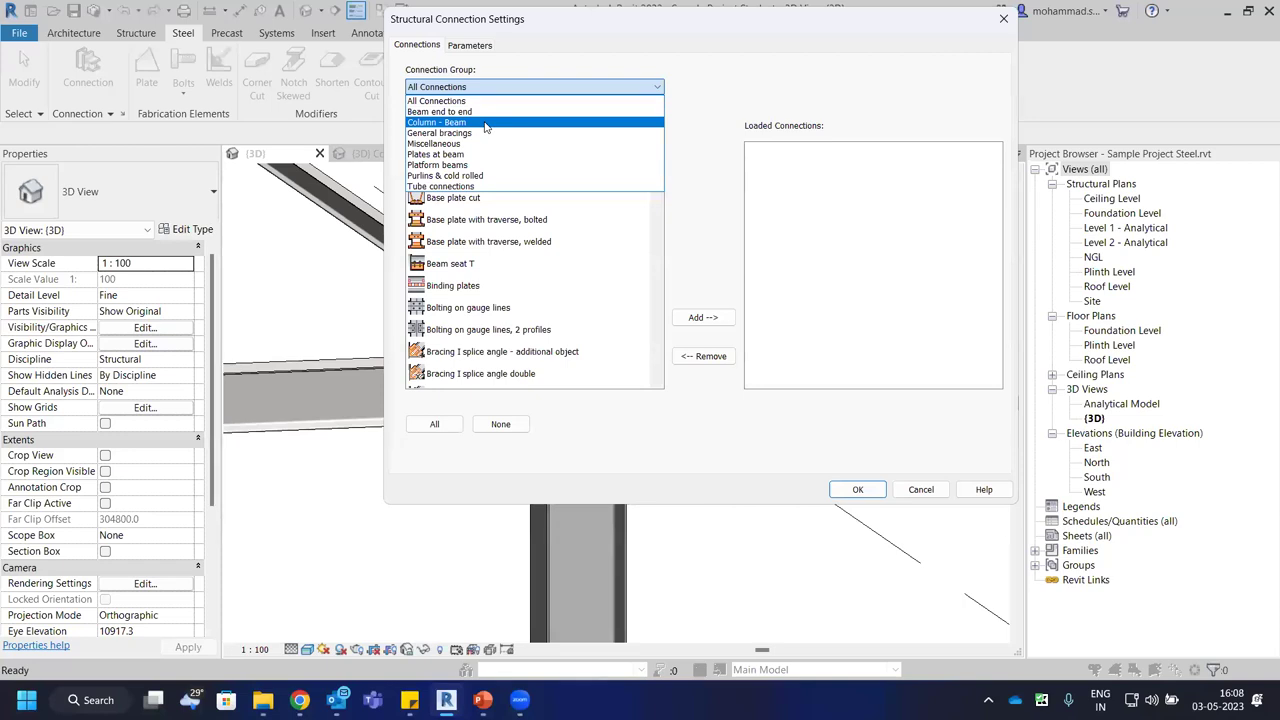
left_click(486, 126)
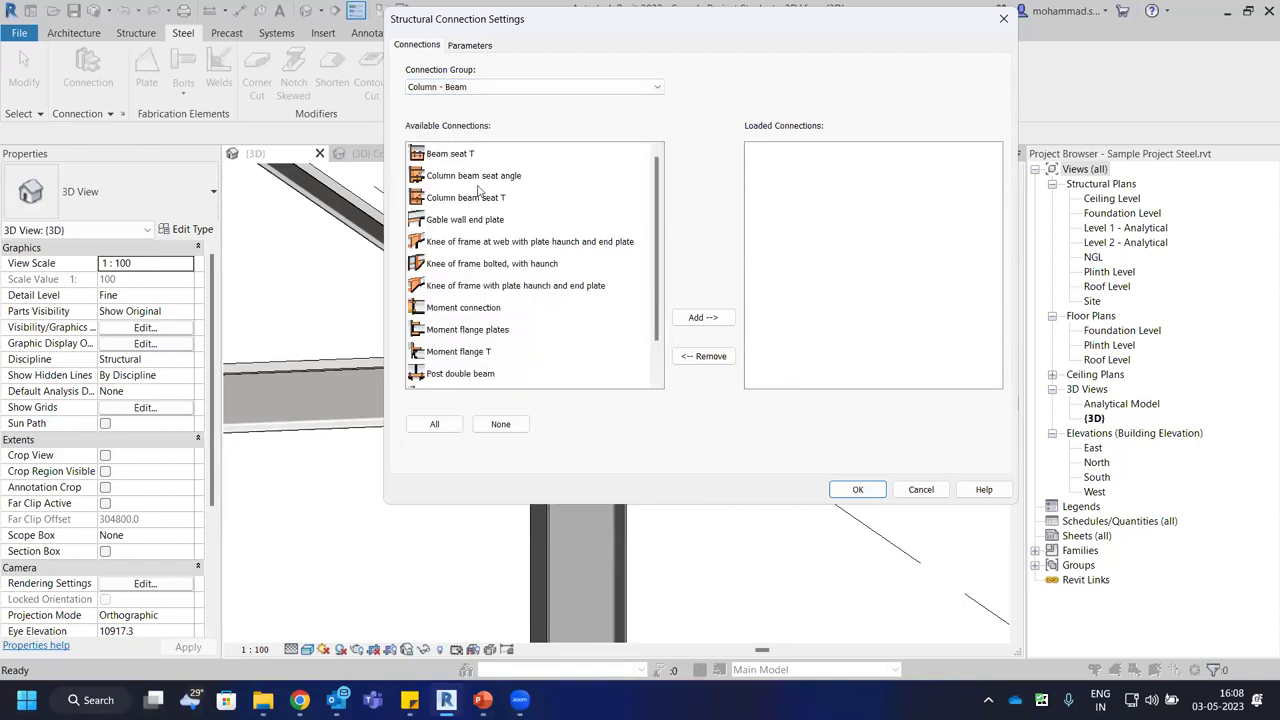
Load Beam seat T, the three knee-of-frame haunch types, Column beam seat T and Column beam seat angle.
left_click(450, 153)
left_click(703, 317)
left_click(470, 268)
left_click(703, 317)
left_click(484, 244)
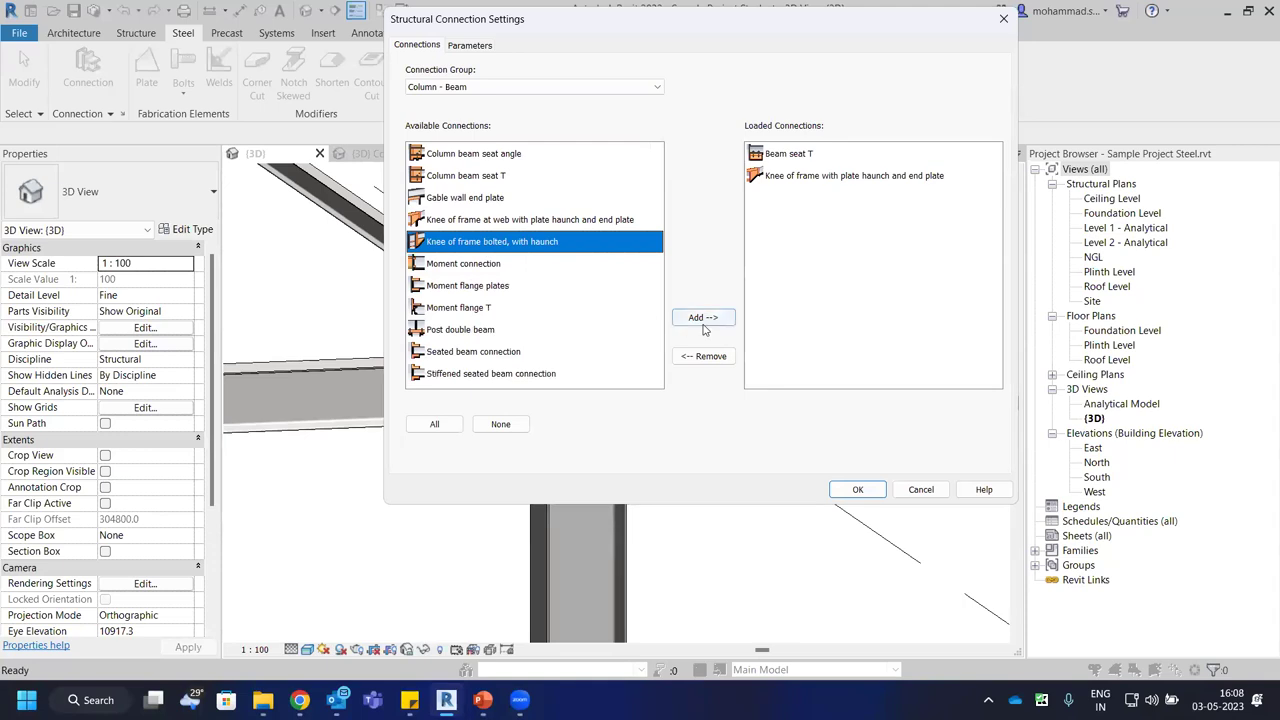
left_click(704, 318)
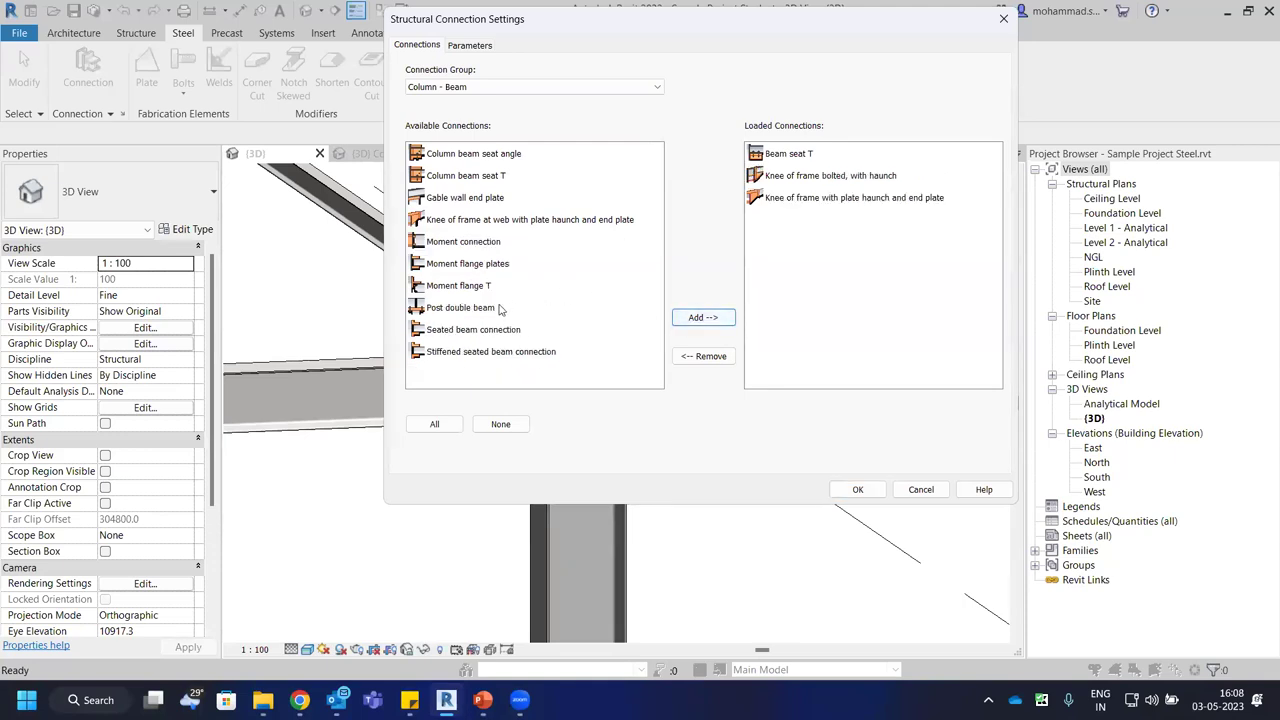
left_click(481, 221)
left_click(703, 317)
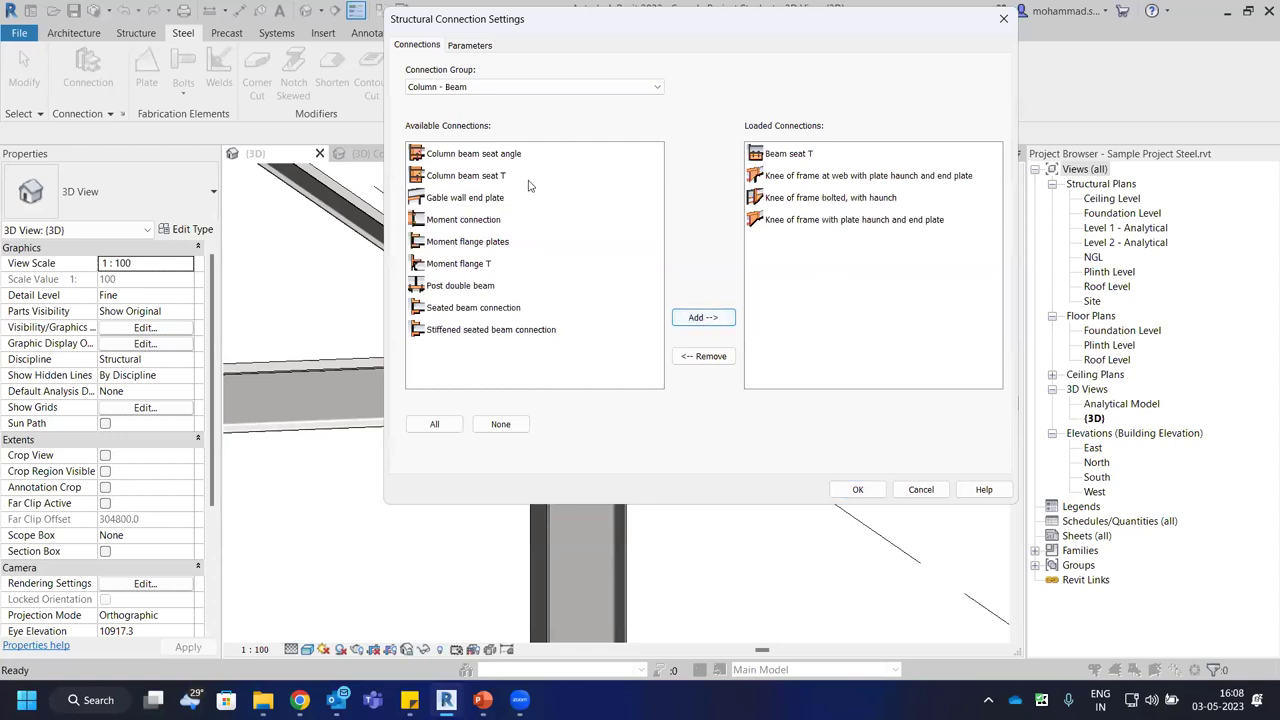
left_click(468, 177)
left_click(703, 318)
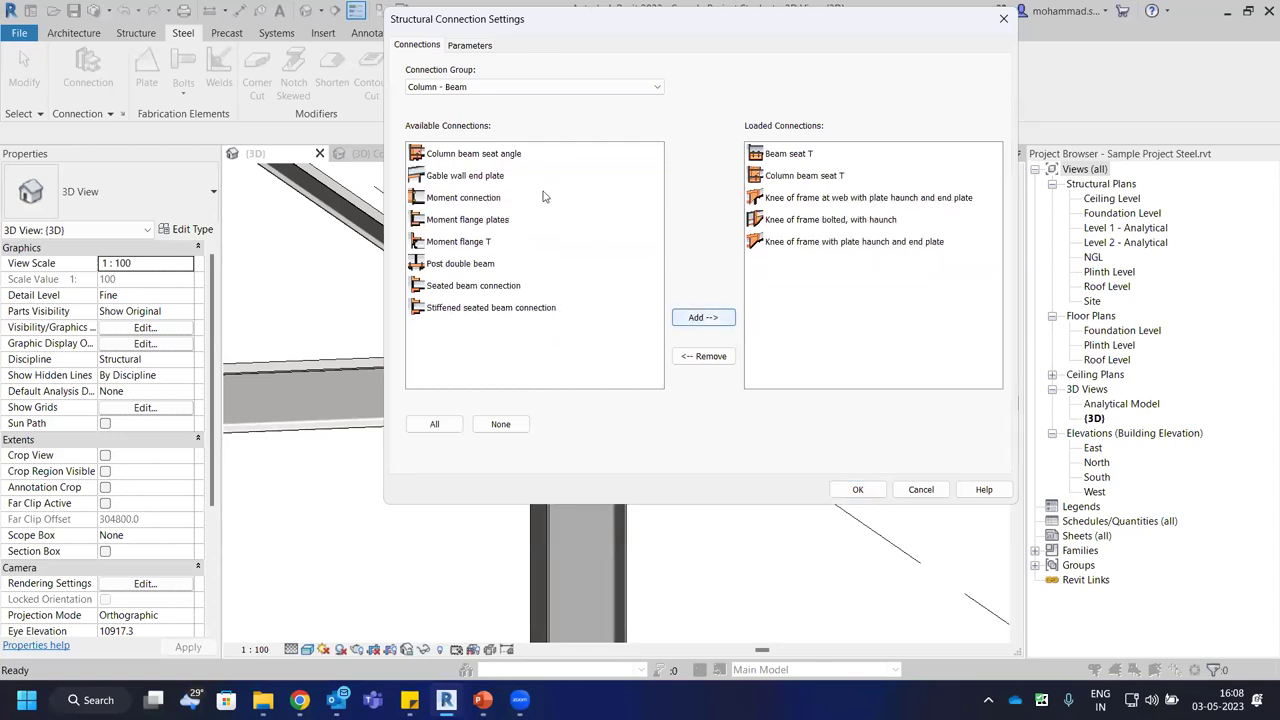
left_click(705, 318)
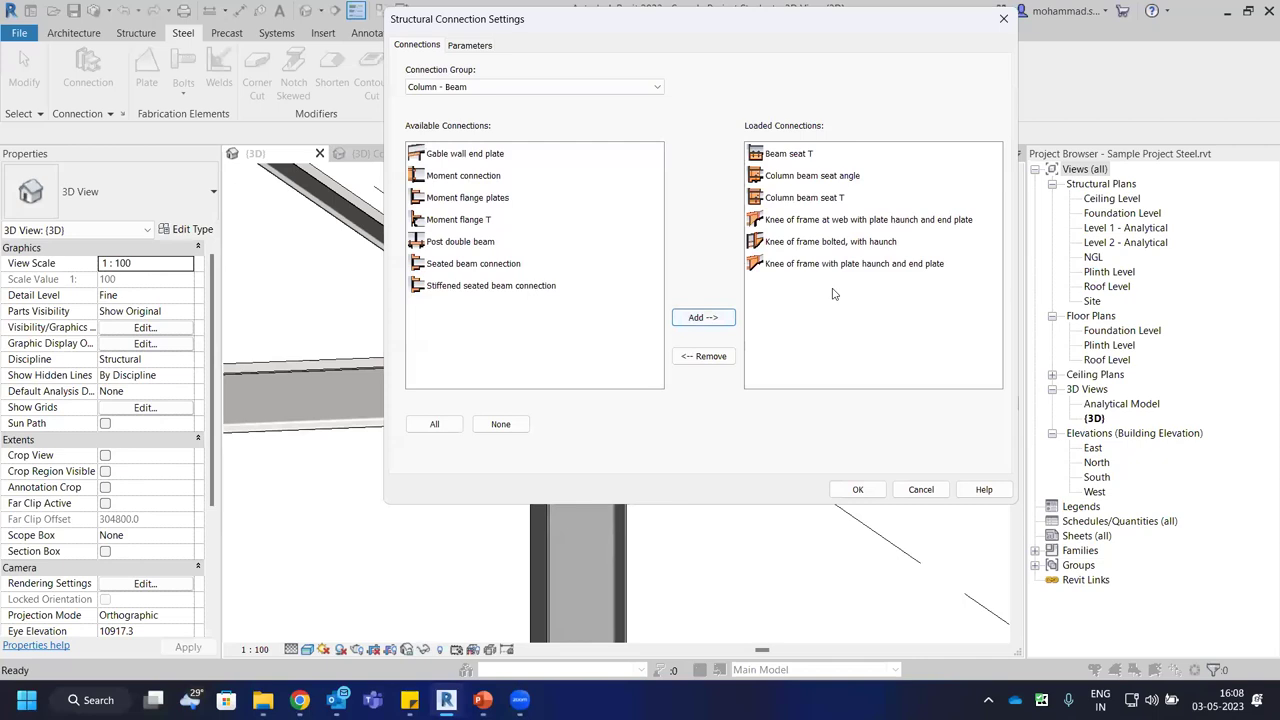
Try selections in the available and loaded lists, including Stiffened seated beam connection.
left_click(495, 286)
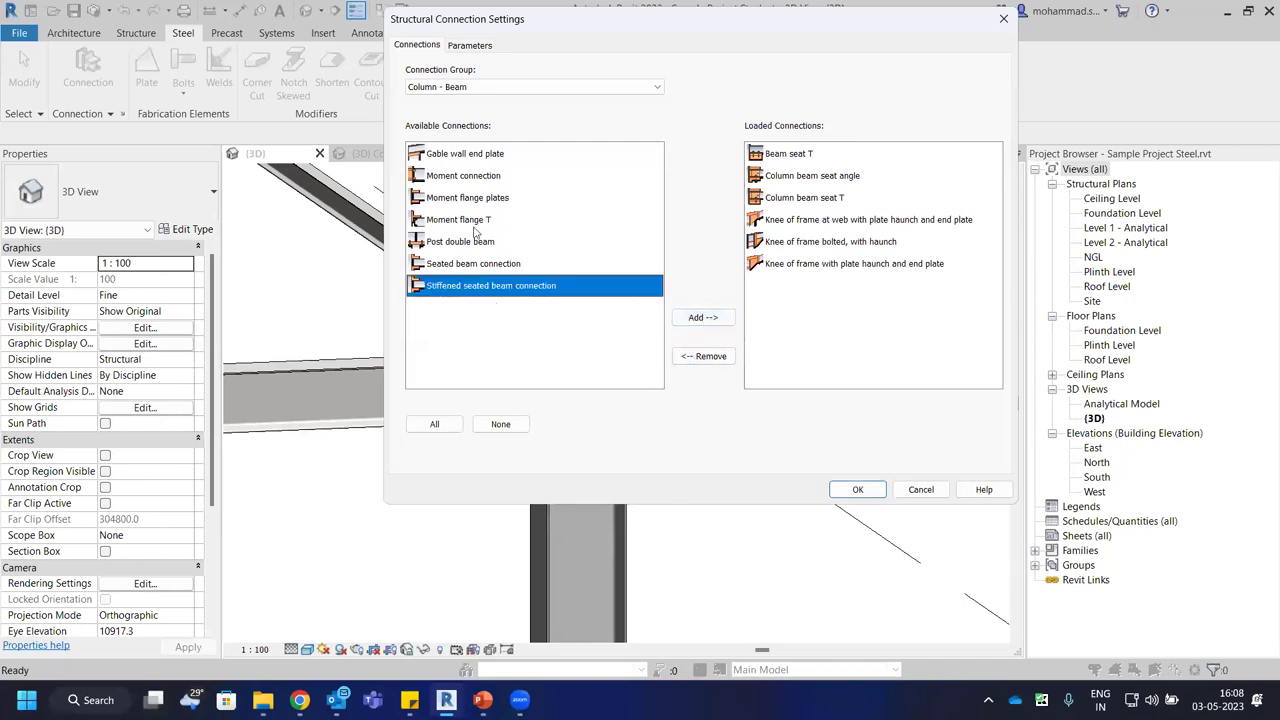
left_click(462, 159, "shift")
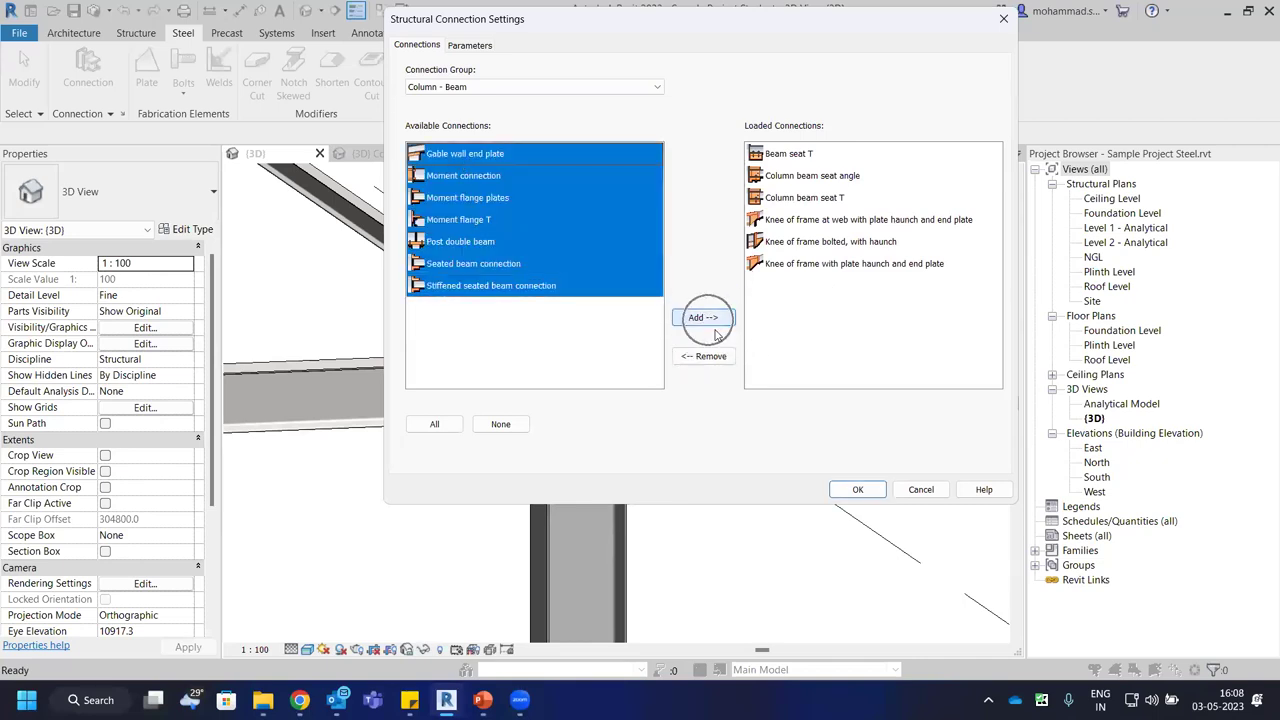
left_click(775, 226)
left_click(812, 177)
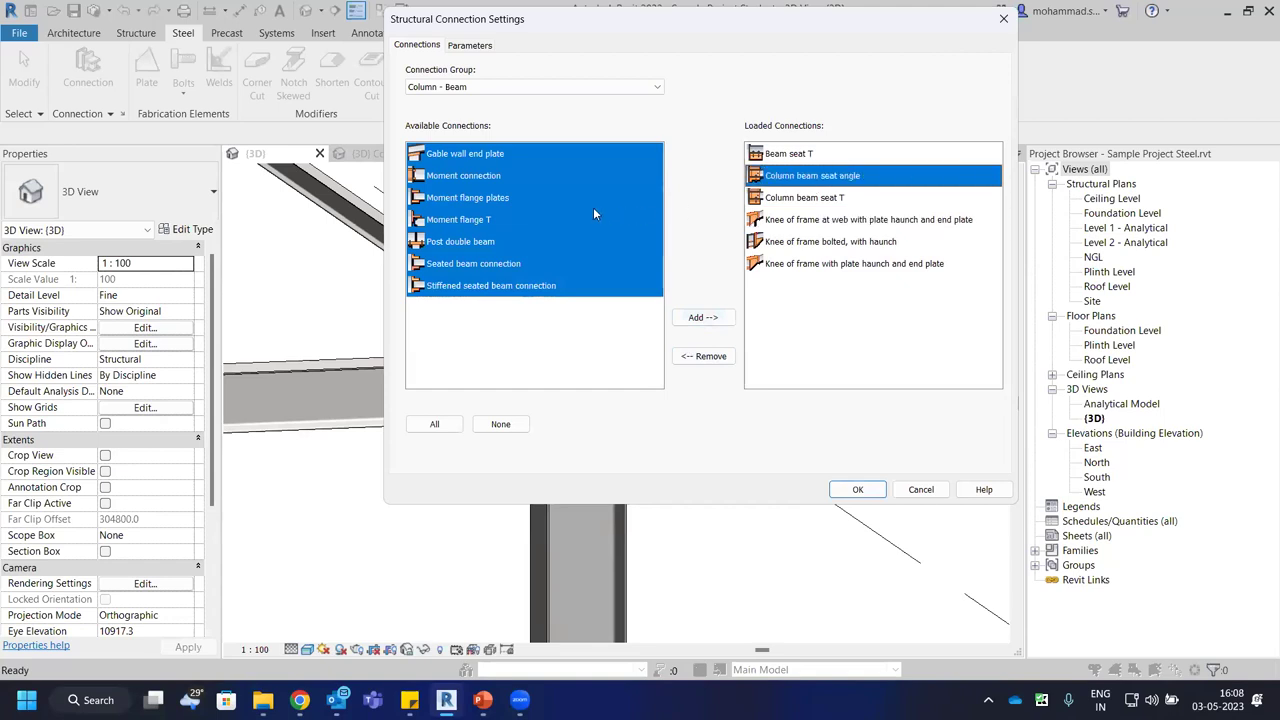
left_click(593, 204)
left_click(582, 286)
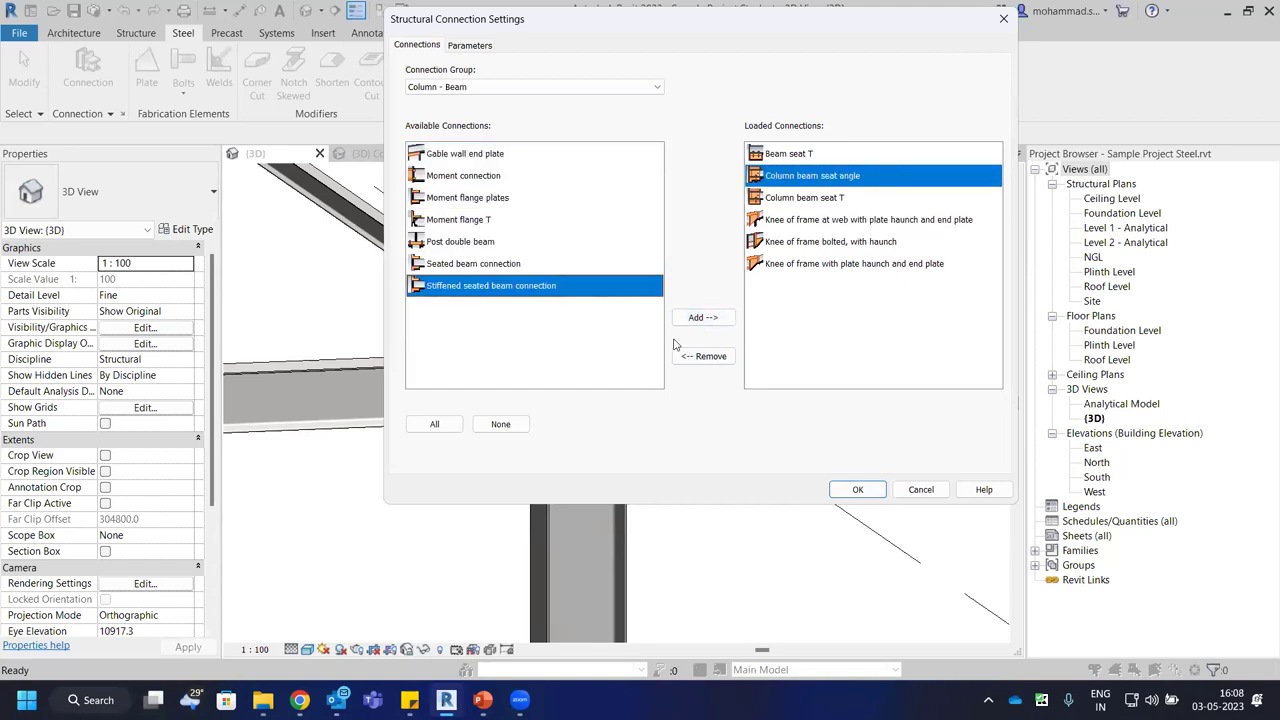
Remove Beam seat T from the loaded list, re-add it, and confirm with OK.
left_click(810, 156)
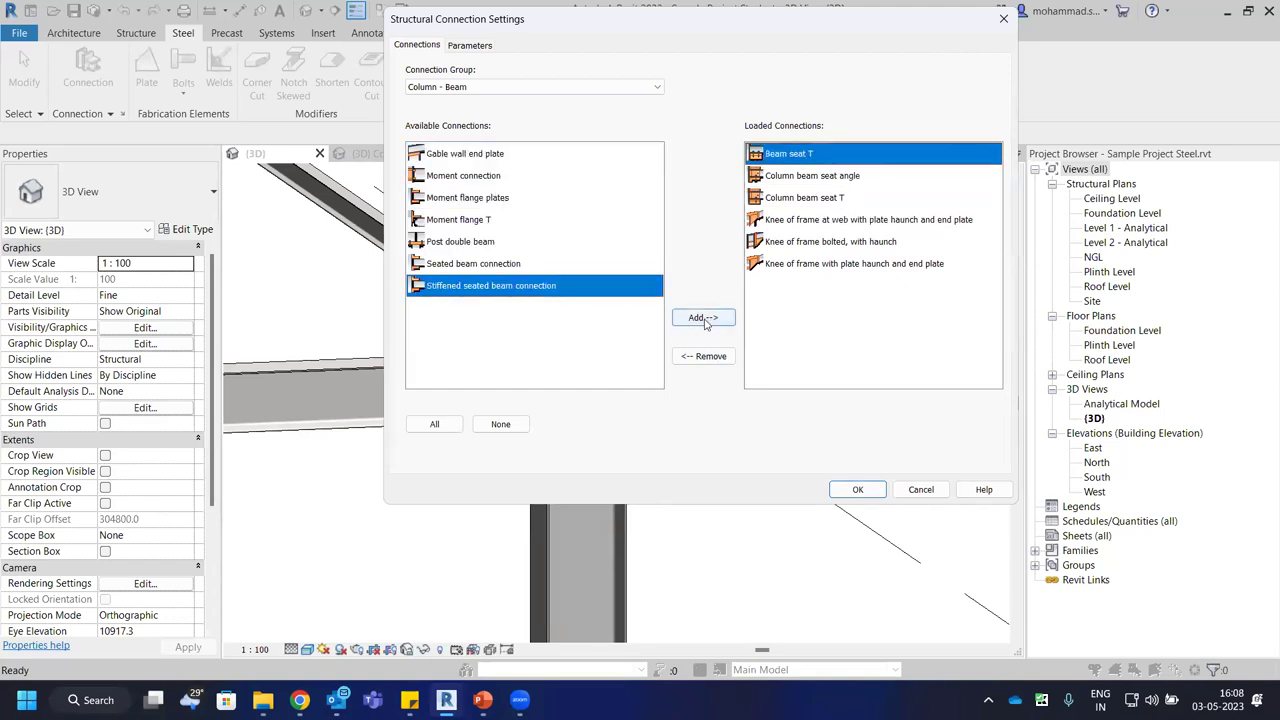
left_click(704, 356)
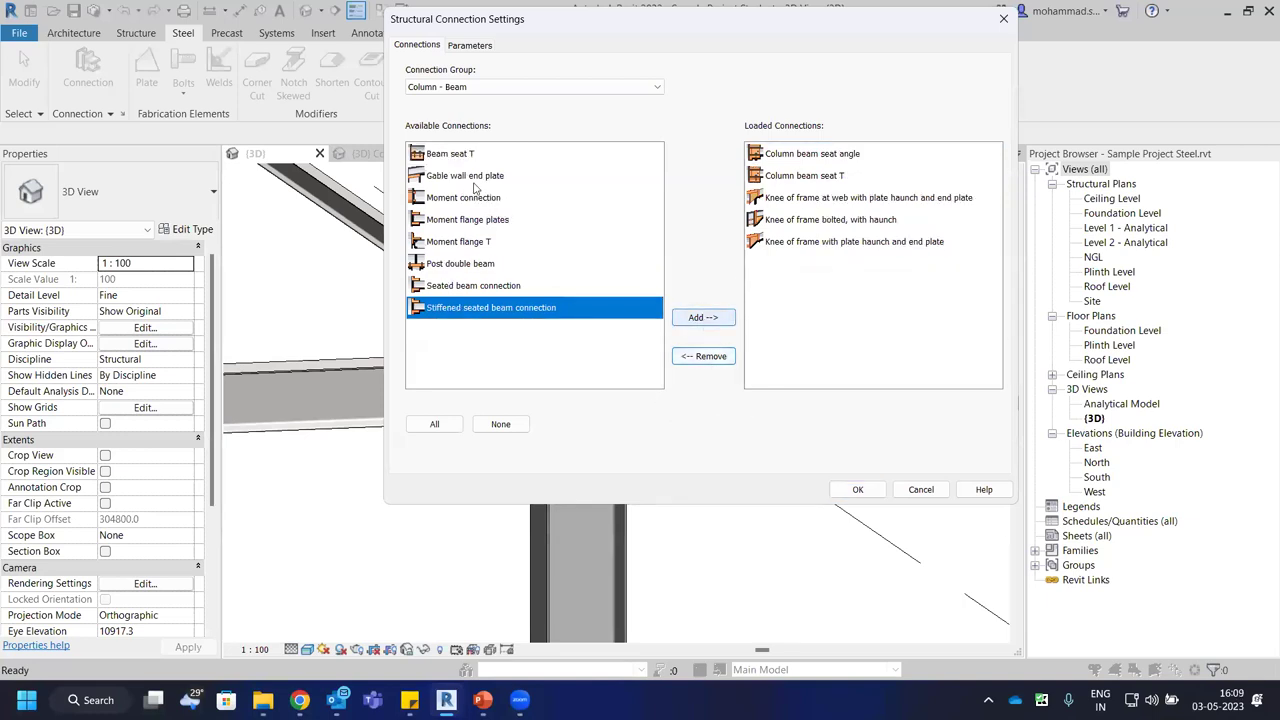
left_click(452, 154)
left_click(703, 318)
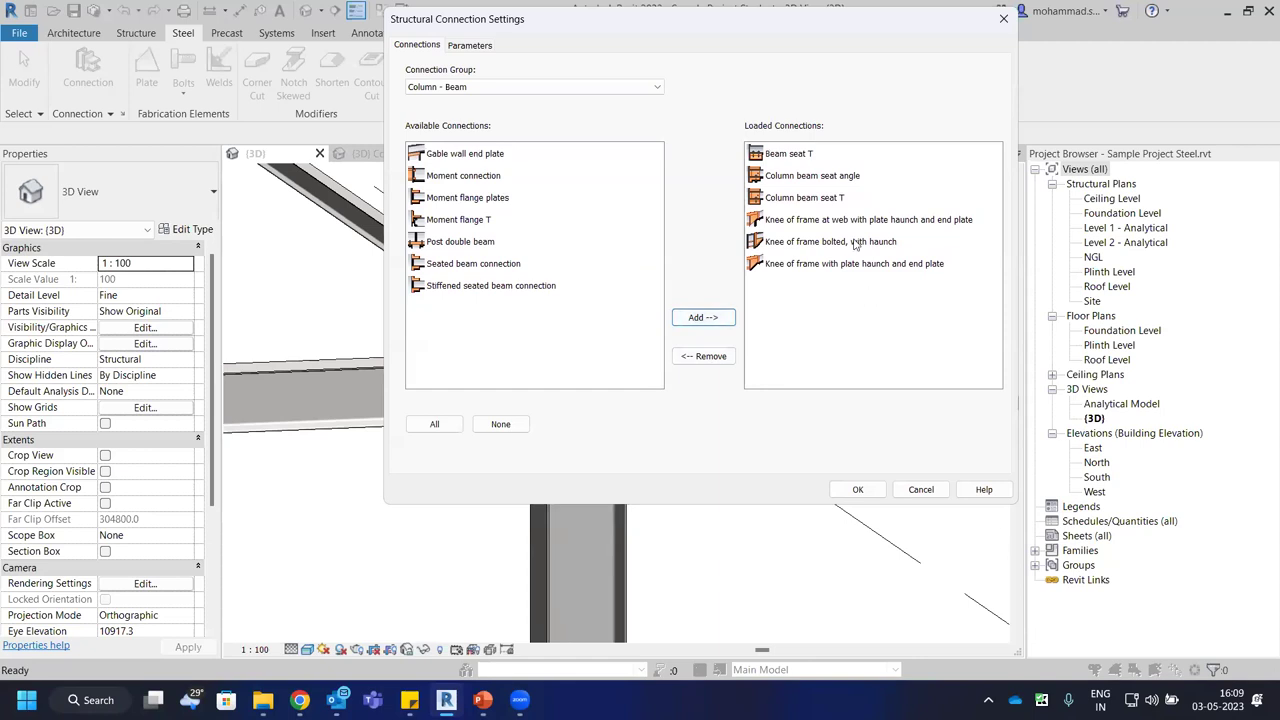
left_click(860, 489)
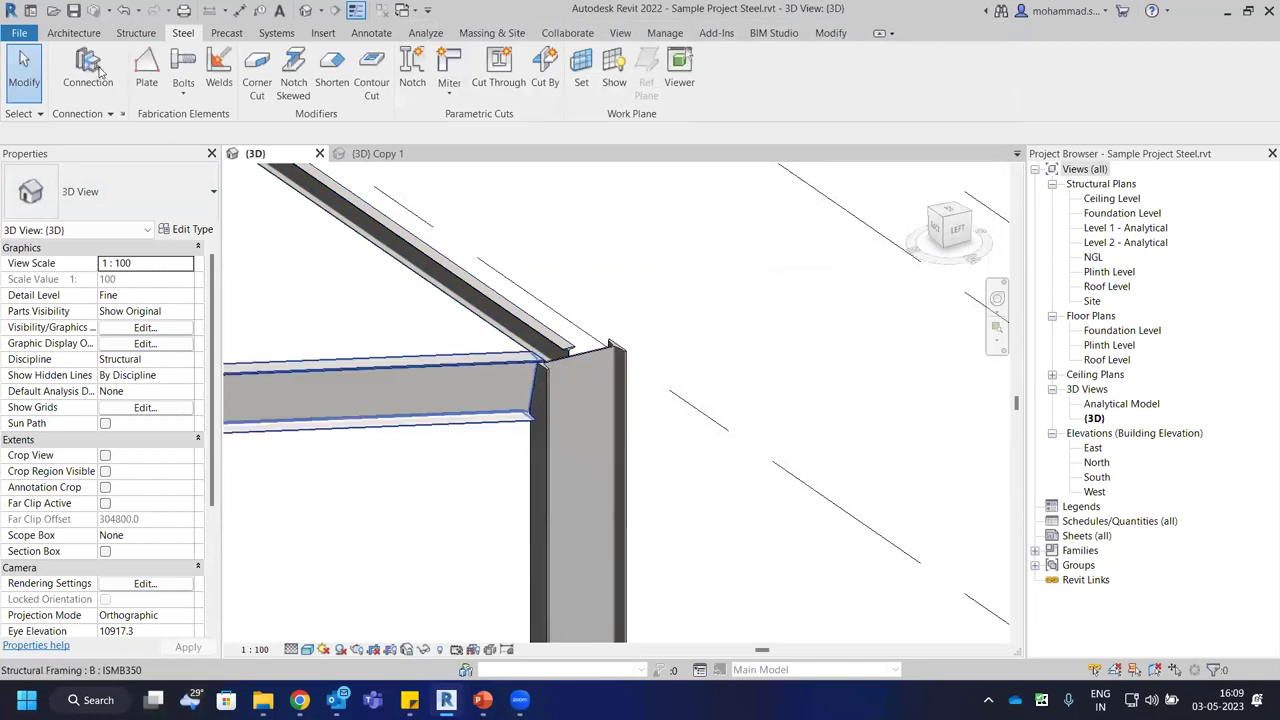
Recheck the loaded connections in Connection Settings, close it, and start the Connection tool.
left_click(123, 114)
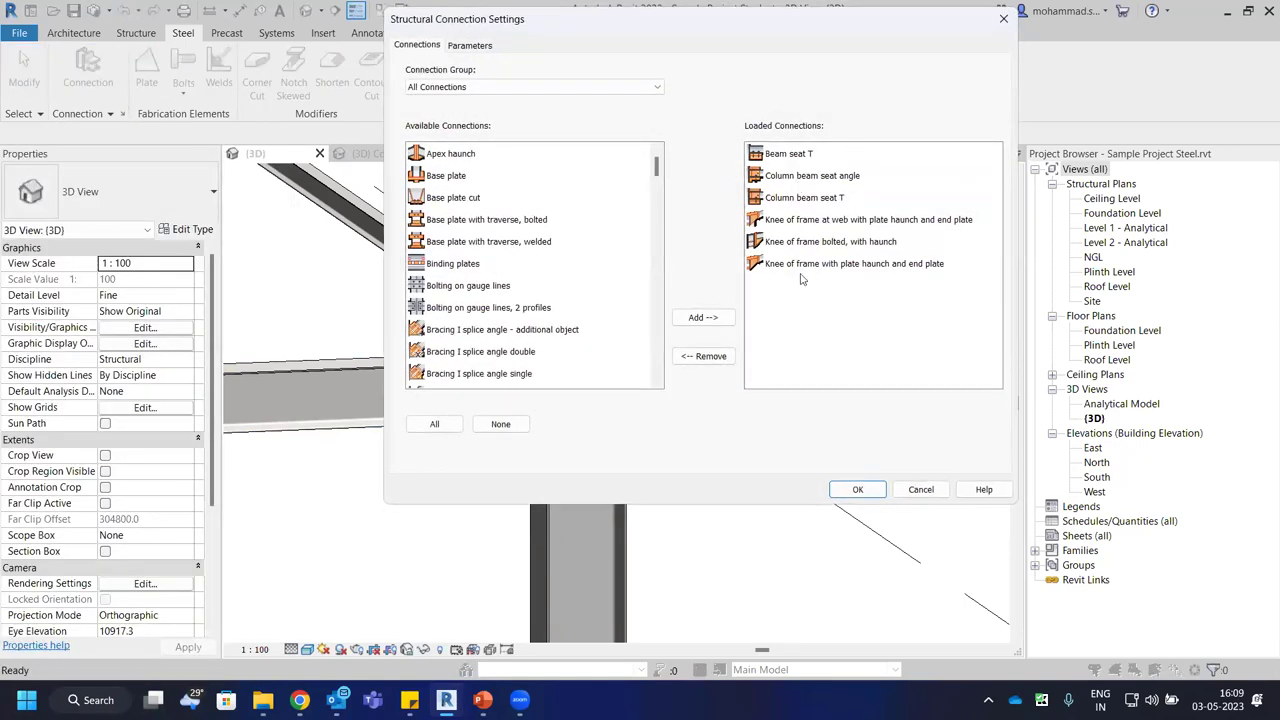
scroll(430, 235, "down", 20)
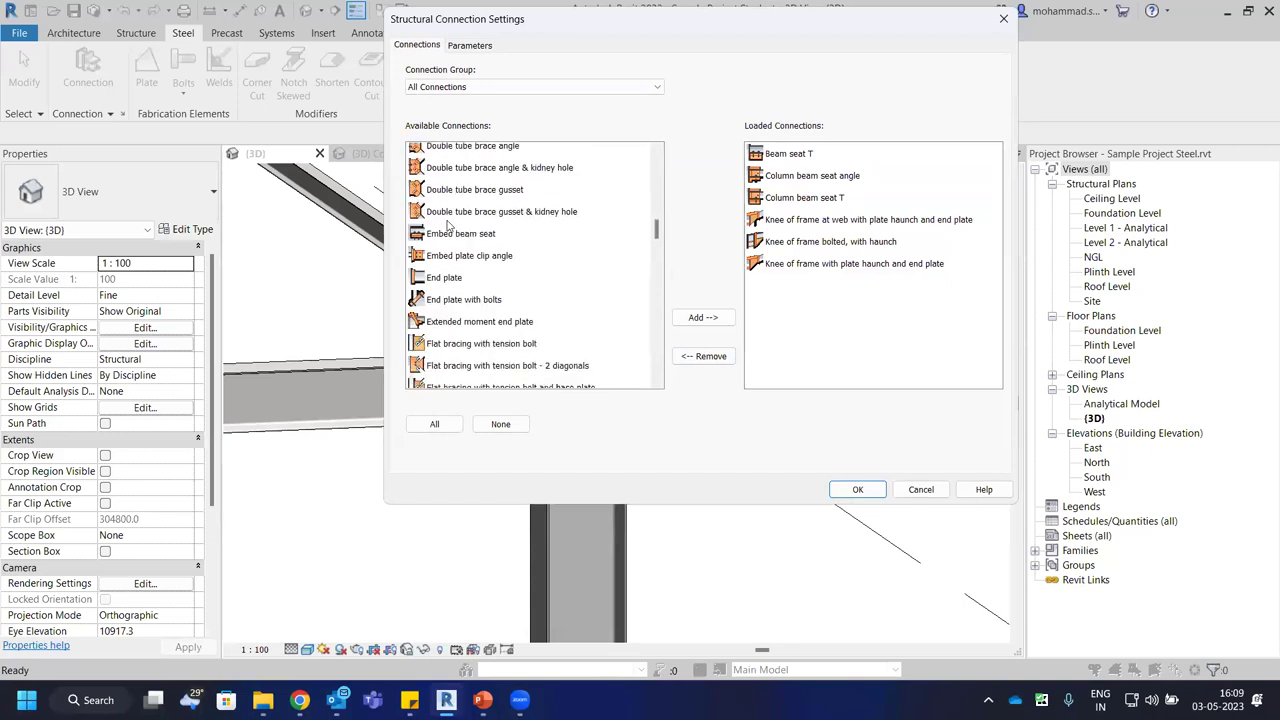
left_click(1003, 19)
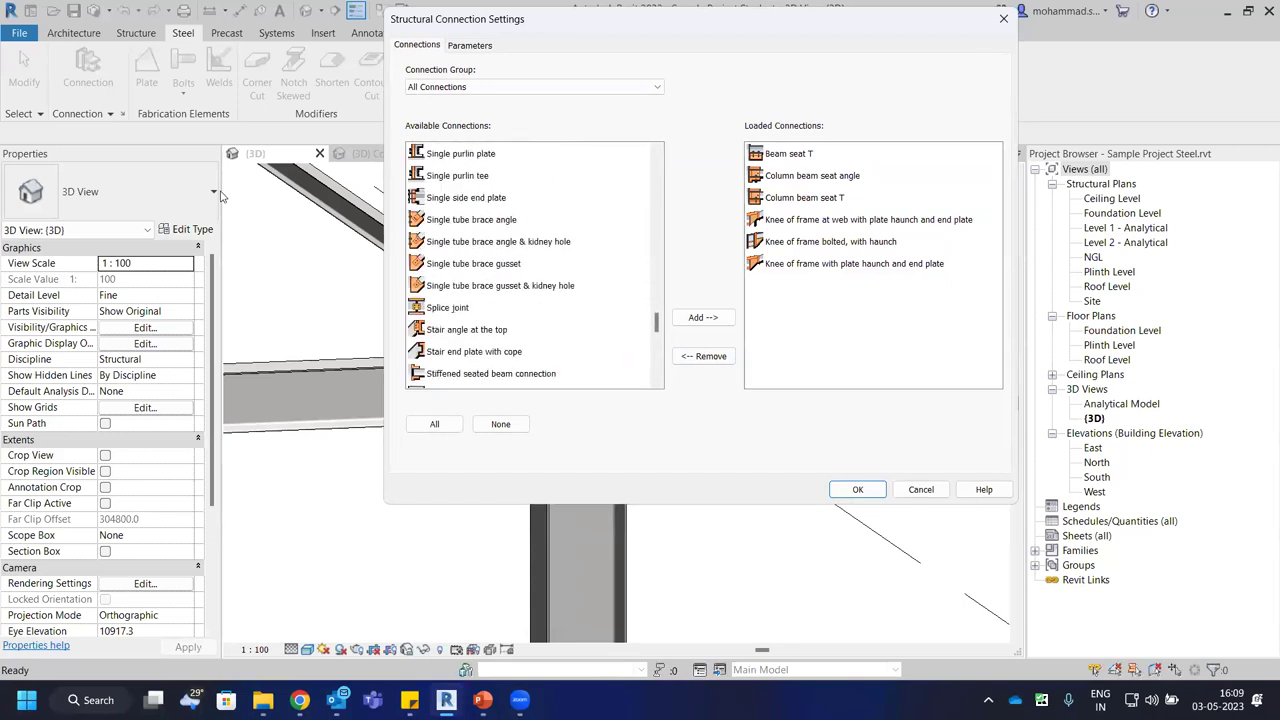
left_click(87, 76)
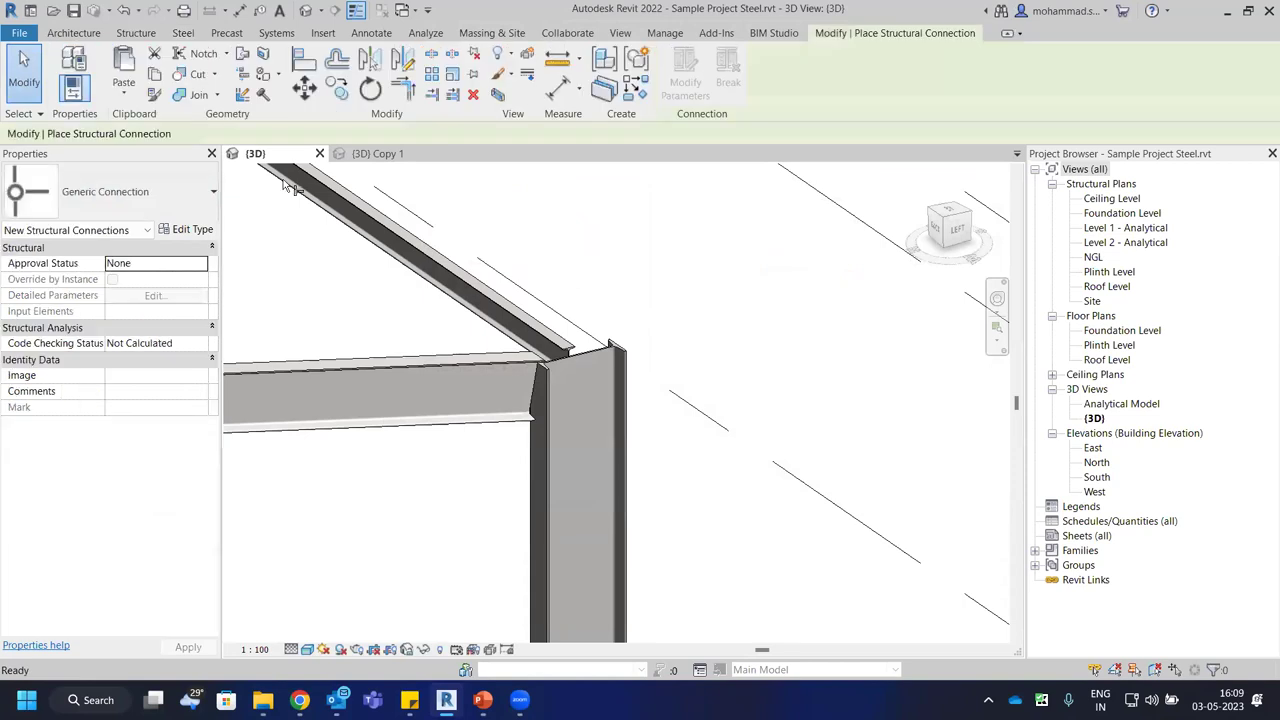
Connect the ISMB500 column and ISMB350 beam with a Generic Connection, keeping the column primary.
left_click(537, 465)
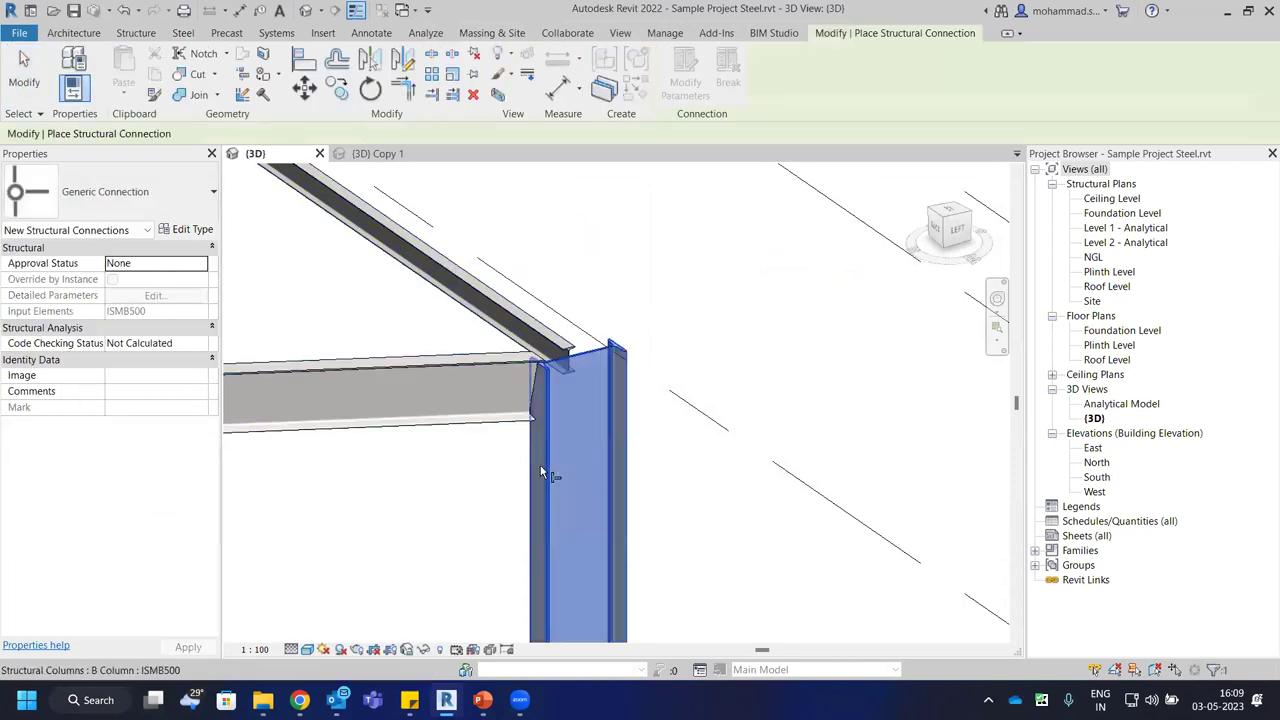
left_click(464, 426)
key("Return")
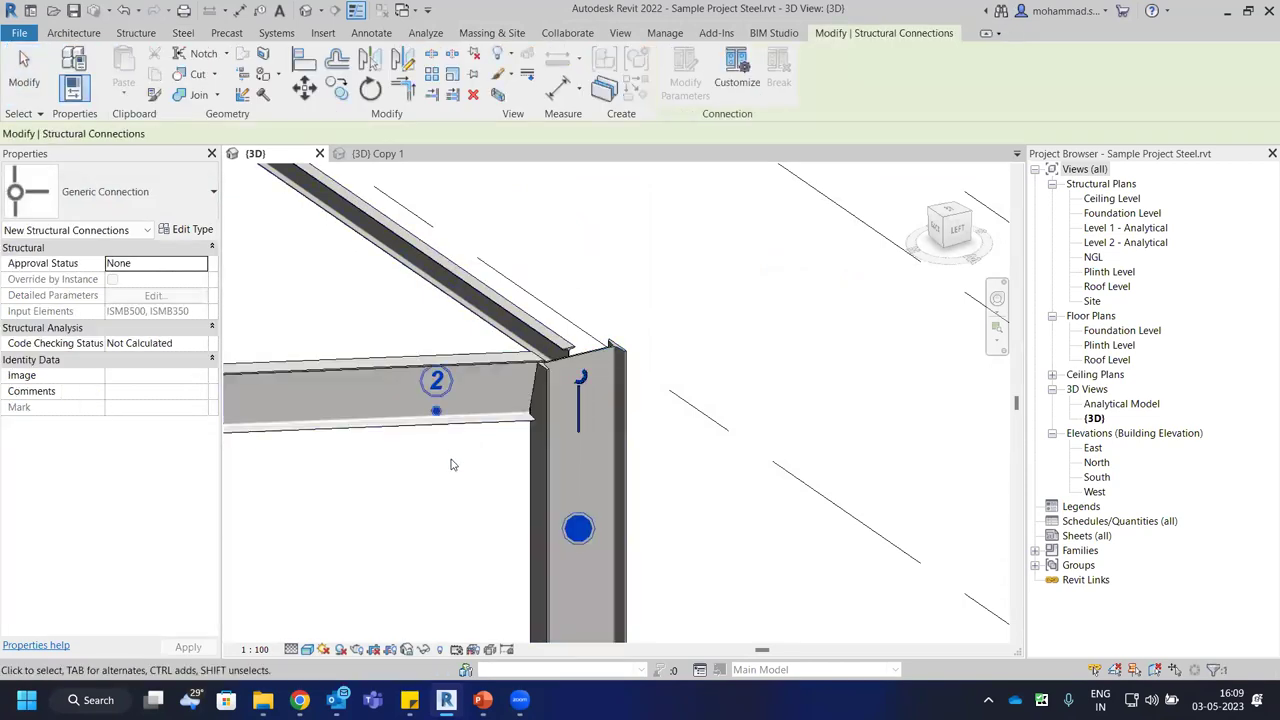
left_click(517, 449)
scroll(586, 368, "up", 2)
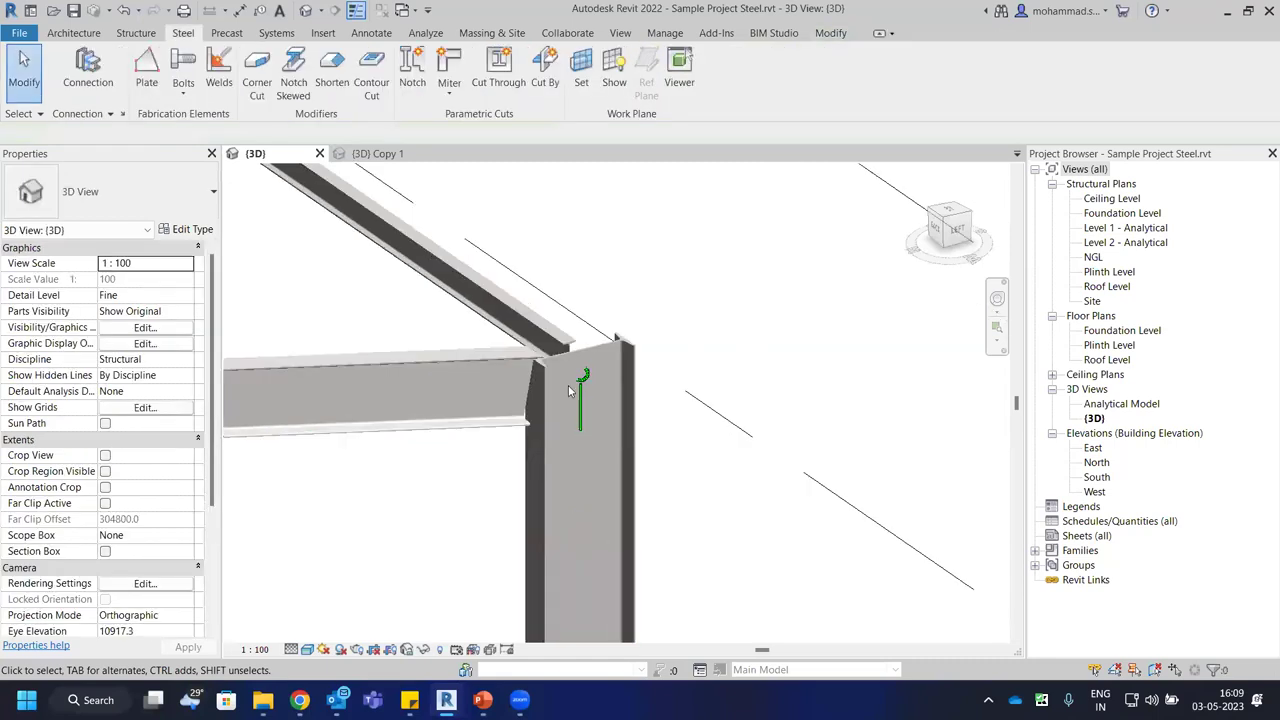
left_click(586, 372)
scroll(586, 372, "down", 2)
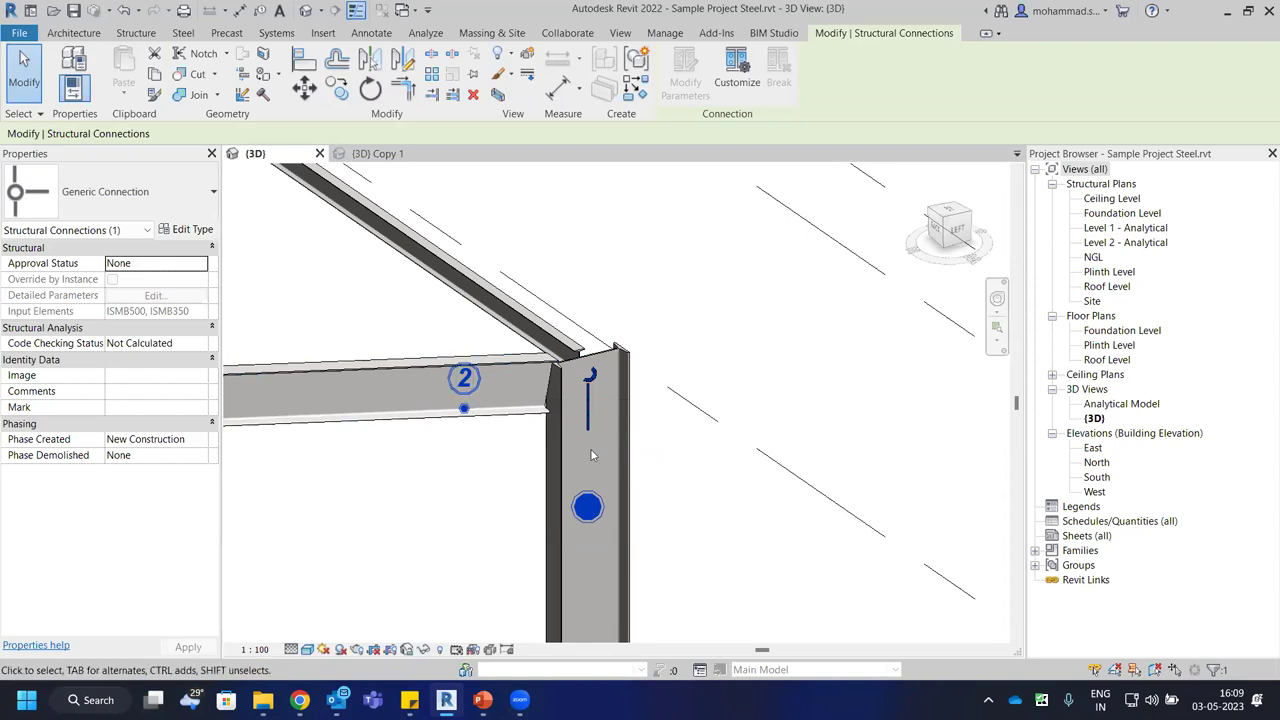
left_click(463, 410)
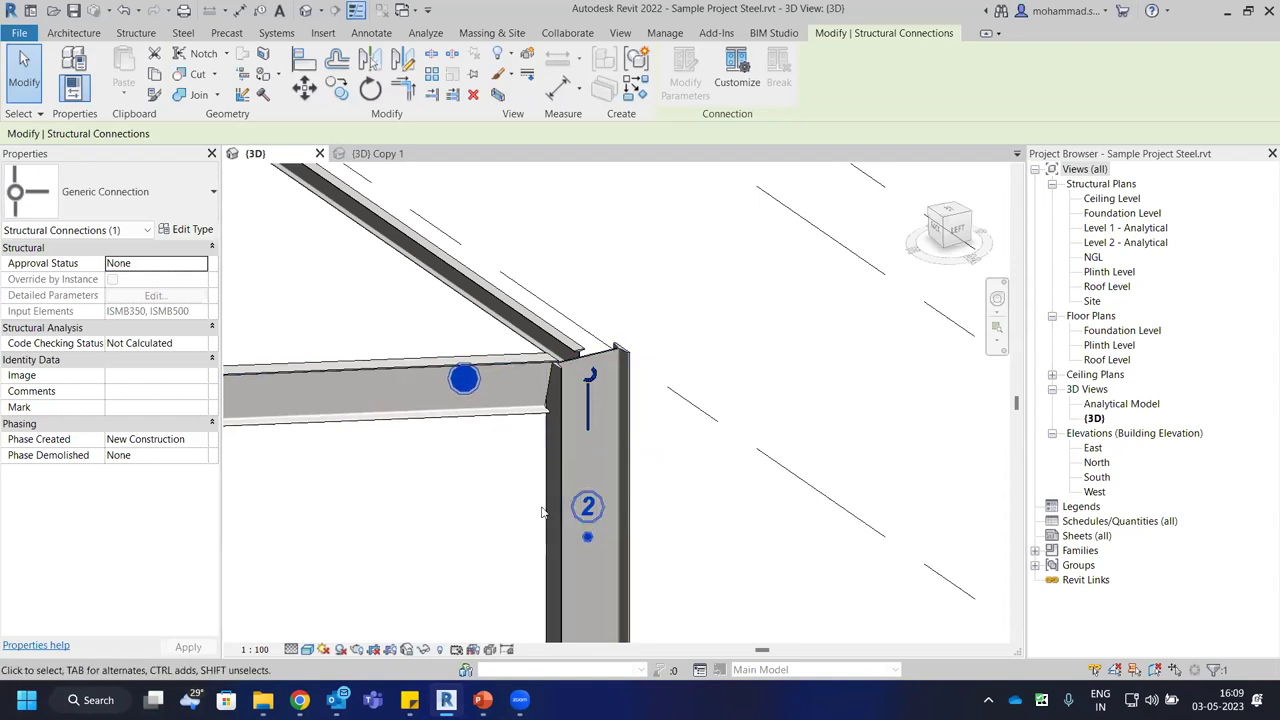
left_click(587, 538)
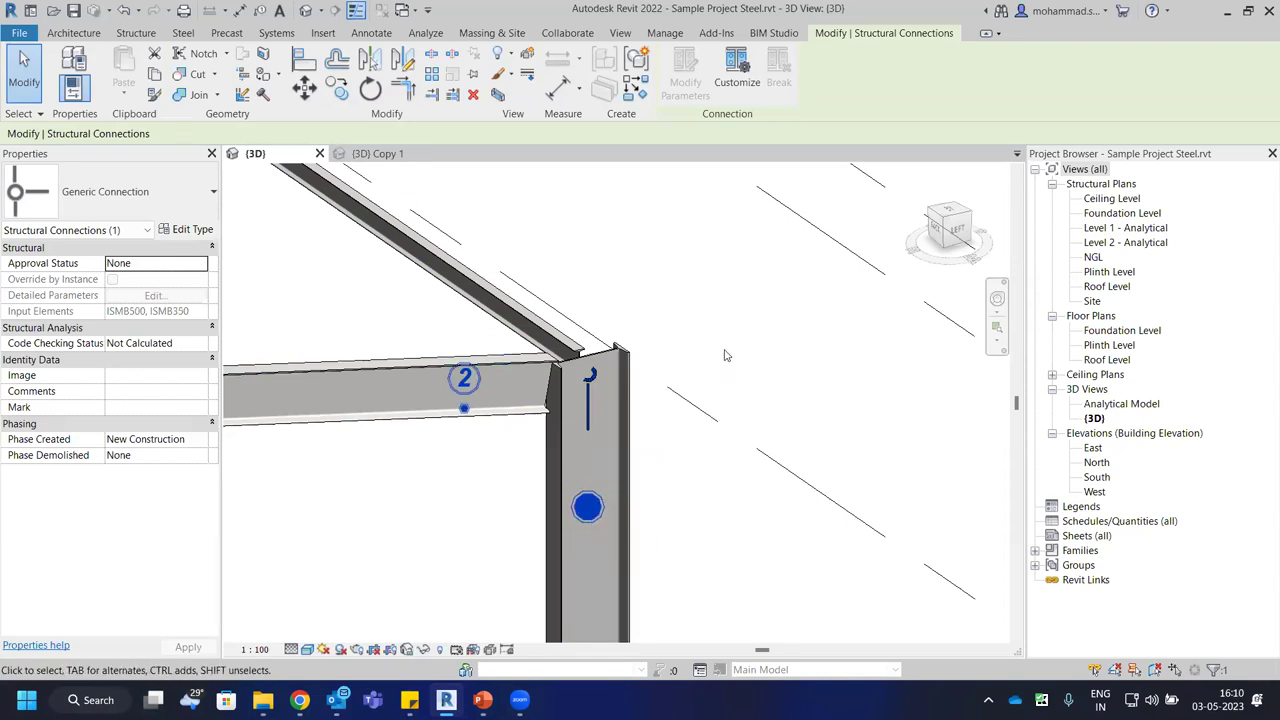
Preview the connection types and set the joint to Knee of frame with plate haunch and end plate.
left_click(152, 192)
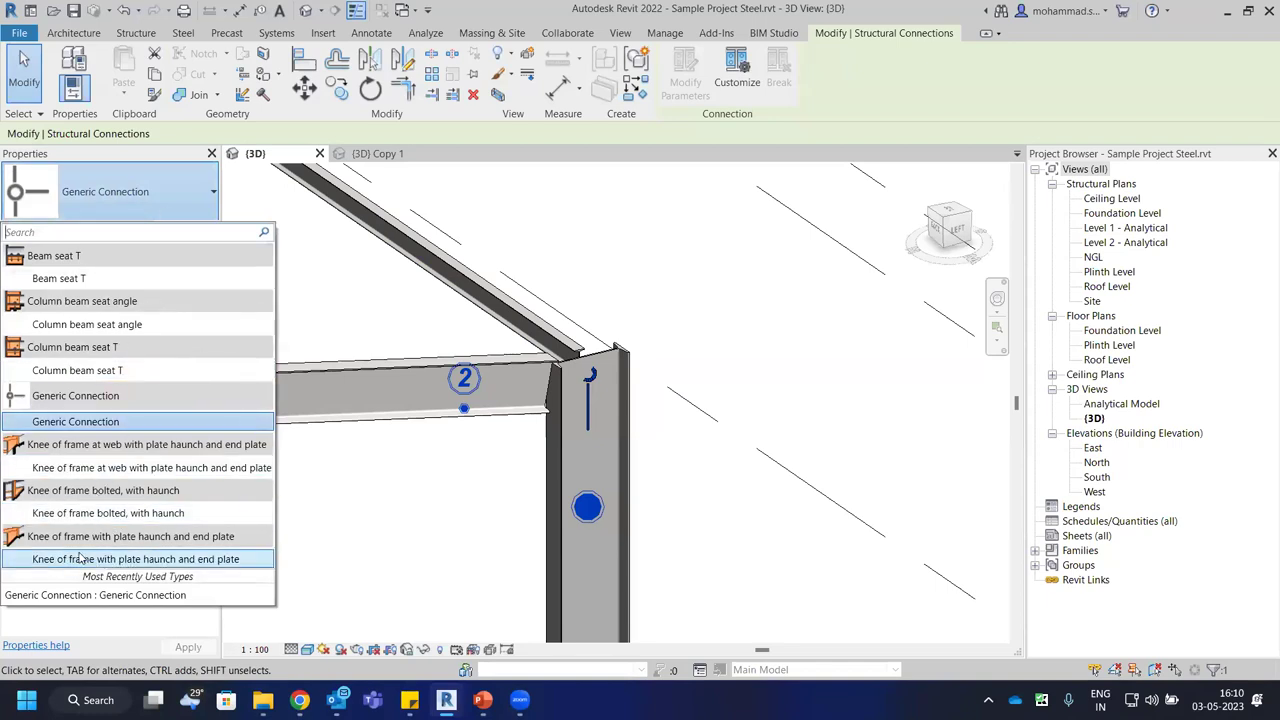
mouse_move(80, 560)
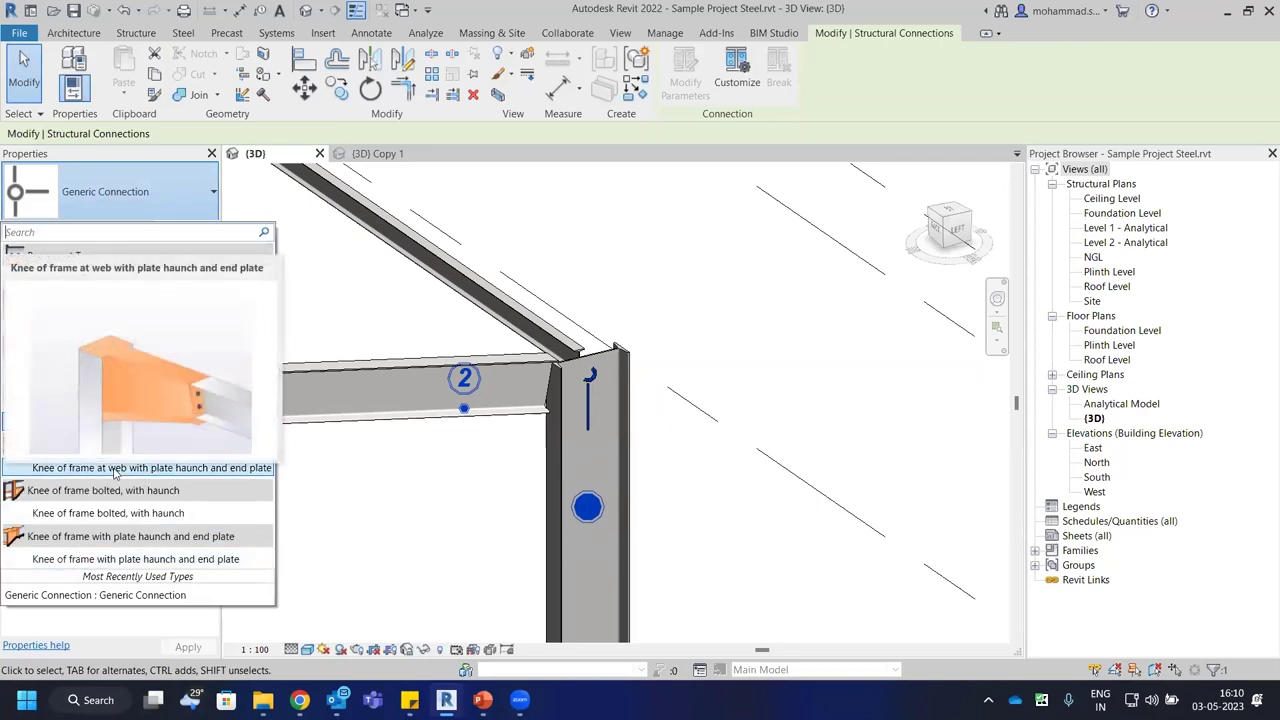
mouse_move(108, 515)
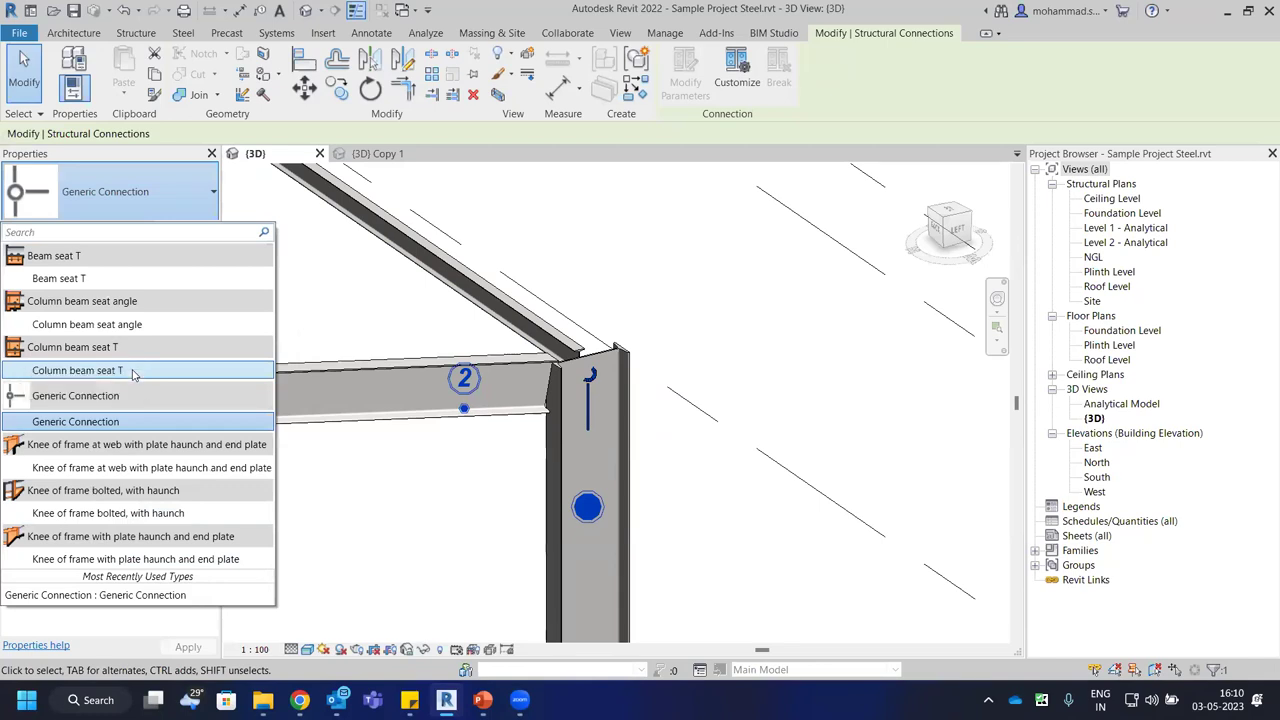
mouse_move(132, 375)
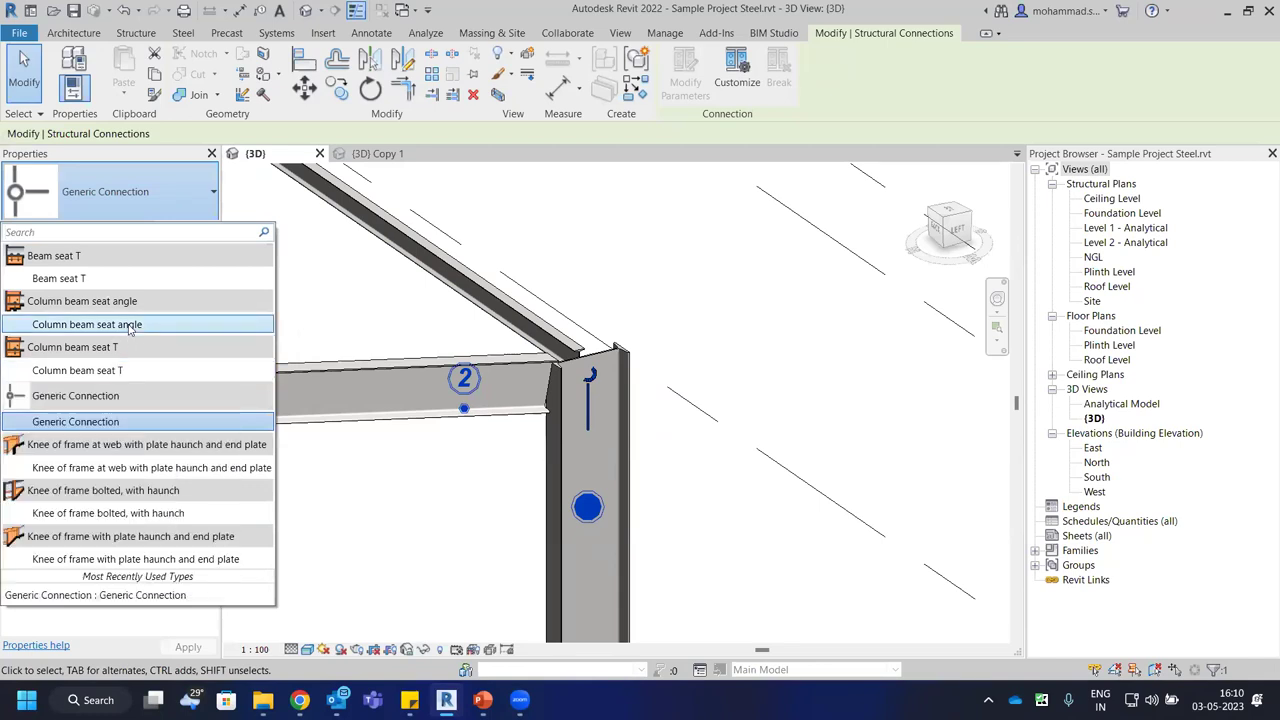
mouse_move(129, 327)
mouse_move(133, 288)
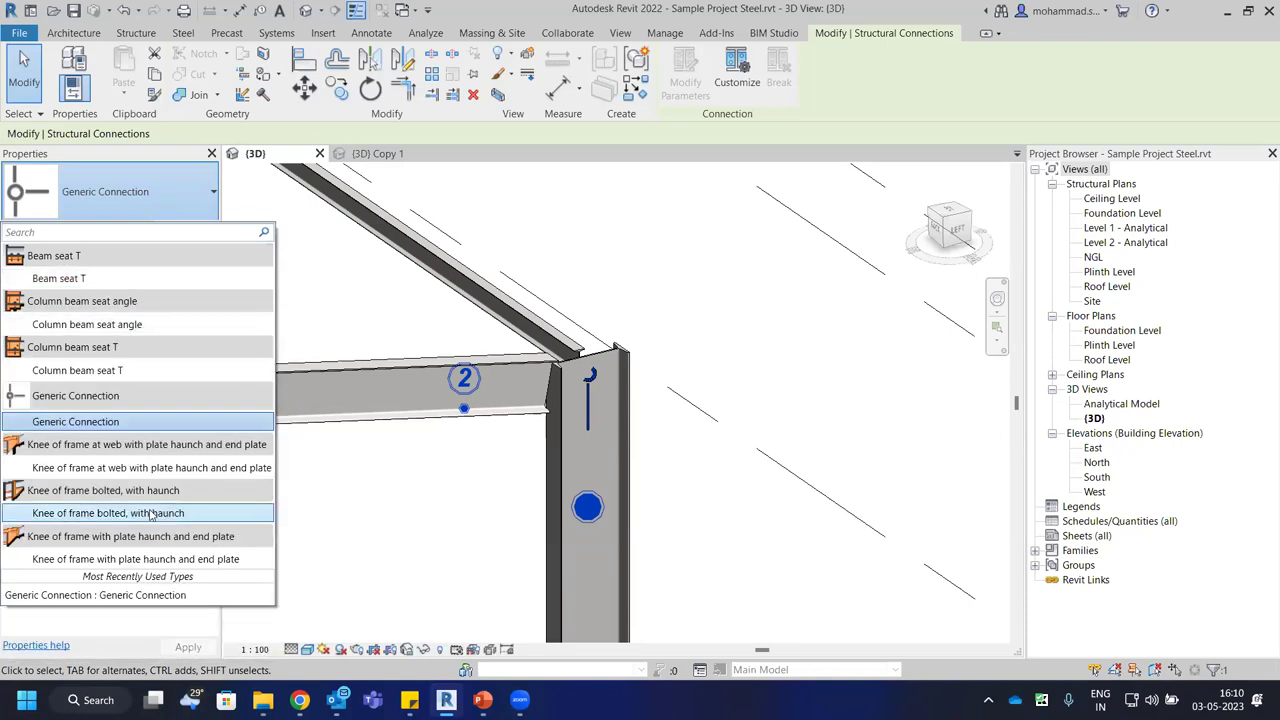
left_click(616, 384)
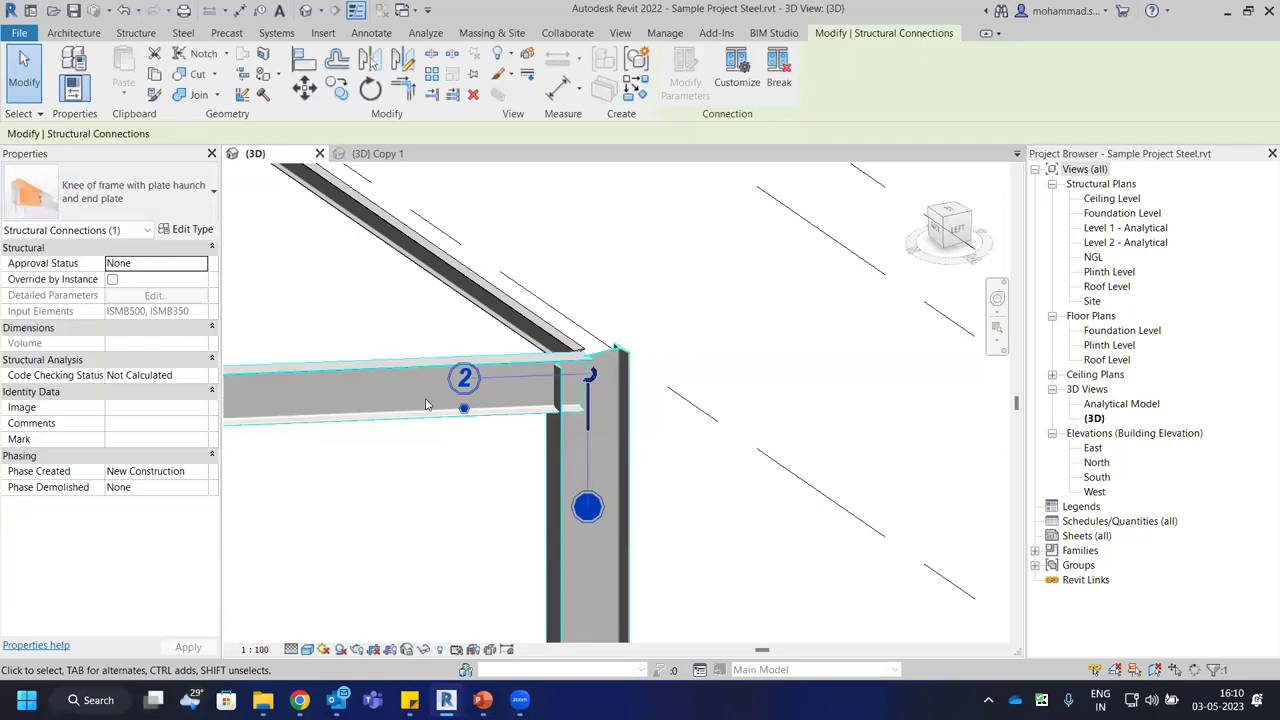
Orbit and pan around the joint, checking the beam and column properties.
left_click(705, 380)
scroll(700, 378, "up", 2)
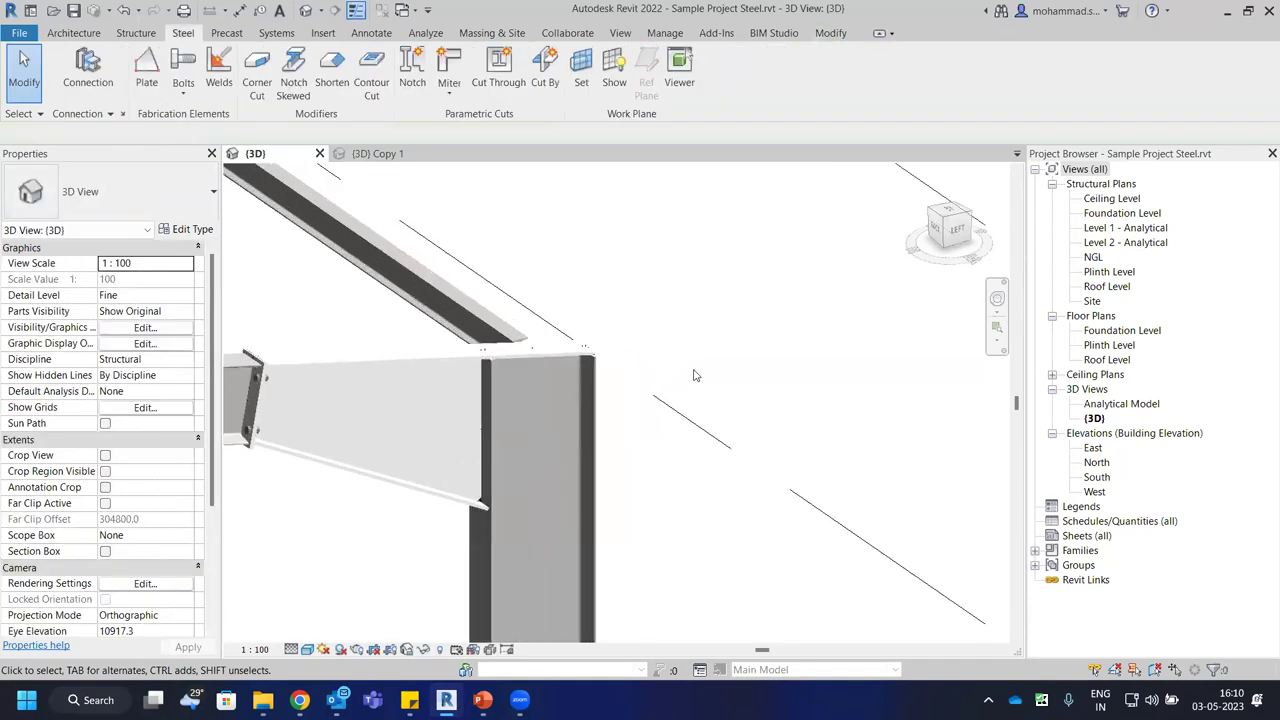
scroll(697, 378, "down", 3)
middle_click_drag(697, 378, 700, 449, "shift")
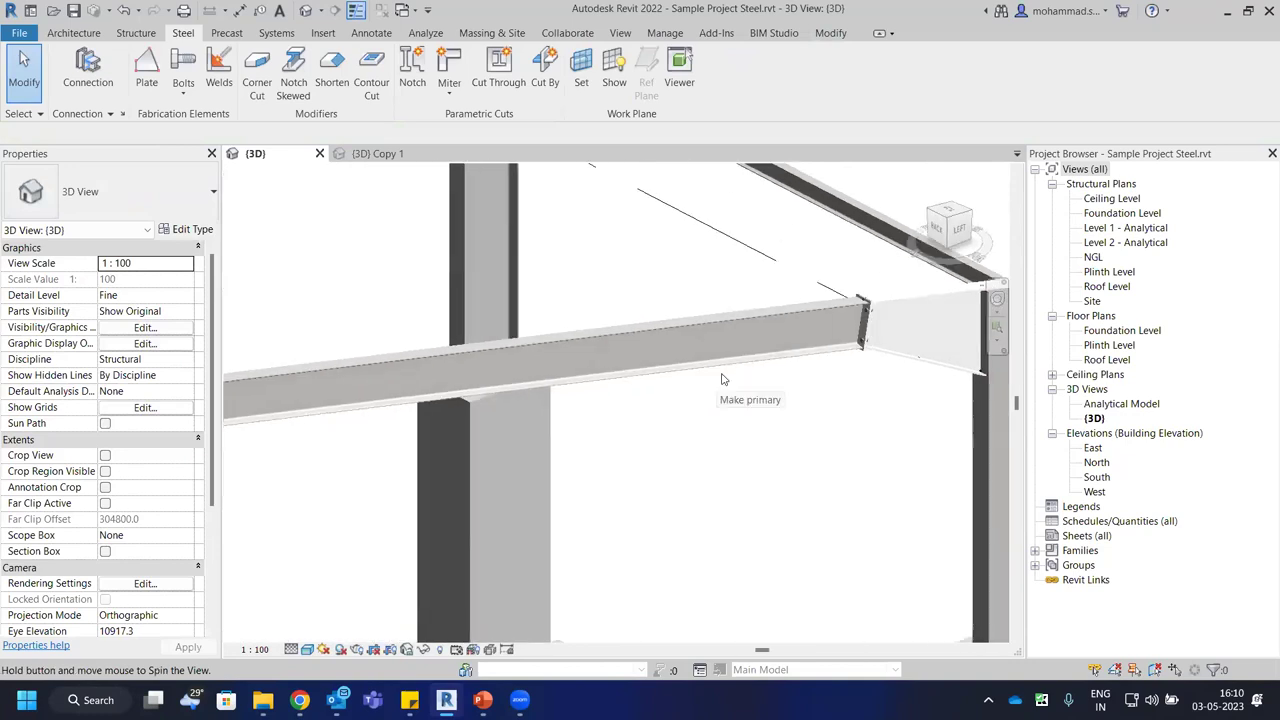
middle_click_drag(663, 343, 528, 334)
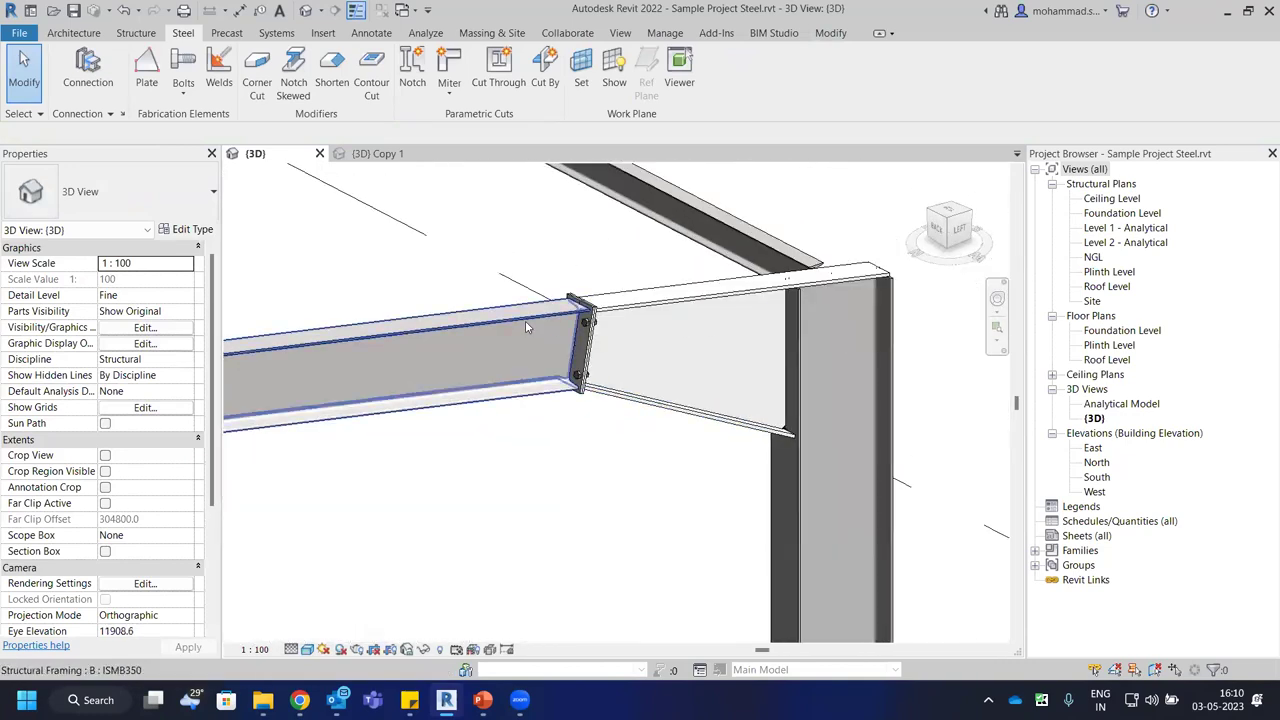
left_click(525, 320)
scroll(530, 258, "up", 3)
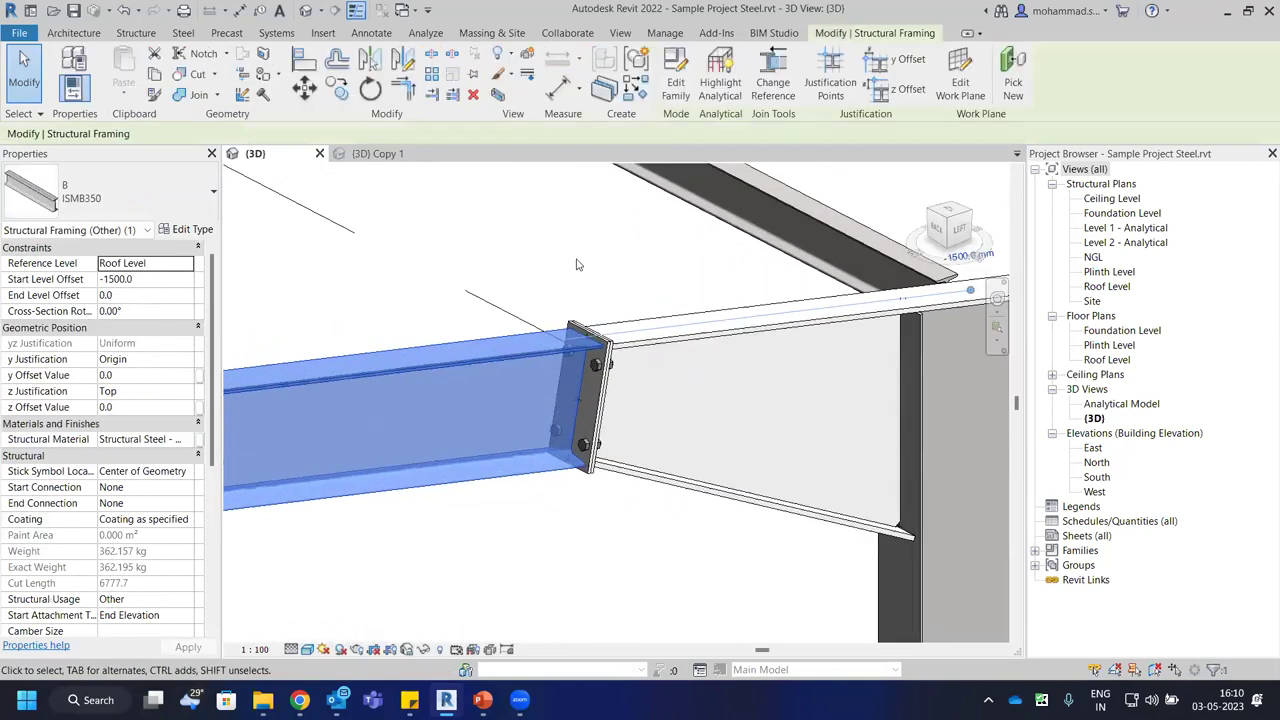
left_click(421, 265)
middle_click_drag(421, 265, 291, 268)
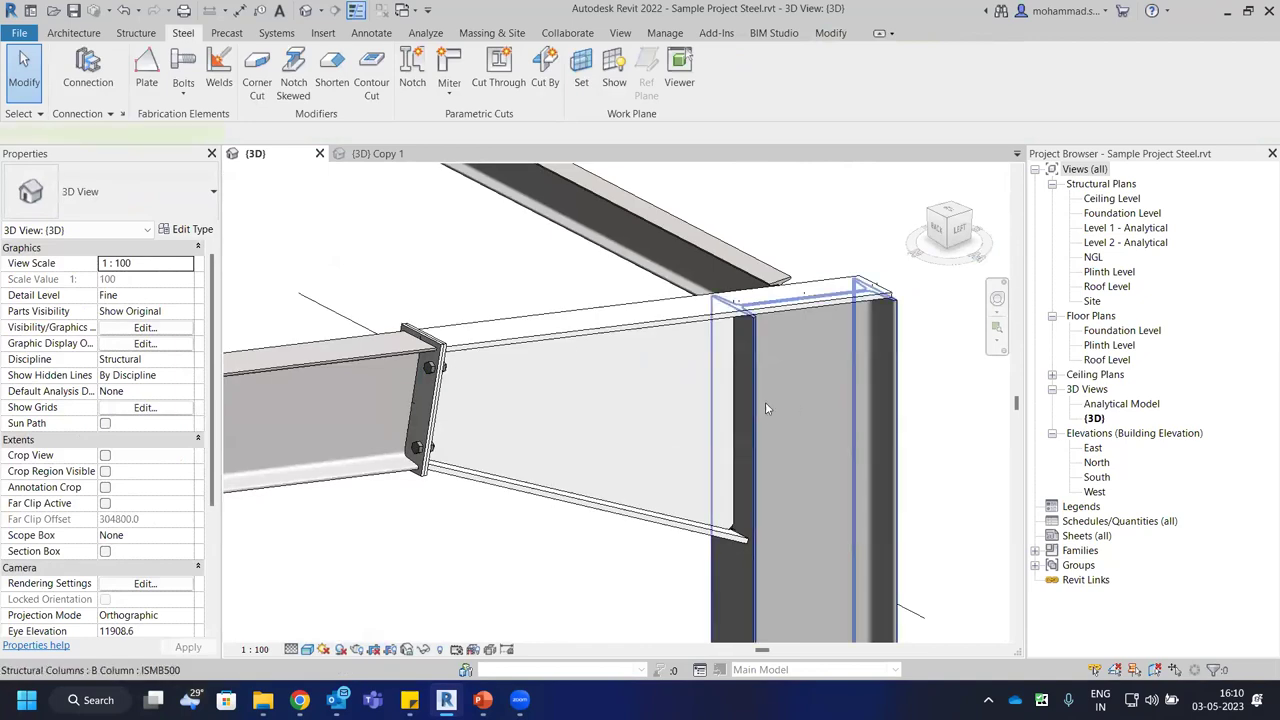
left_click(767, 408)
scroll(830, 314, "up", 2)
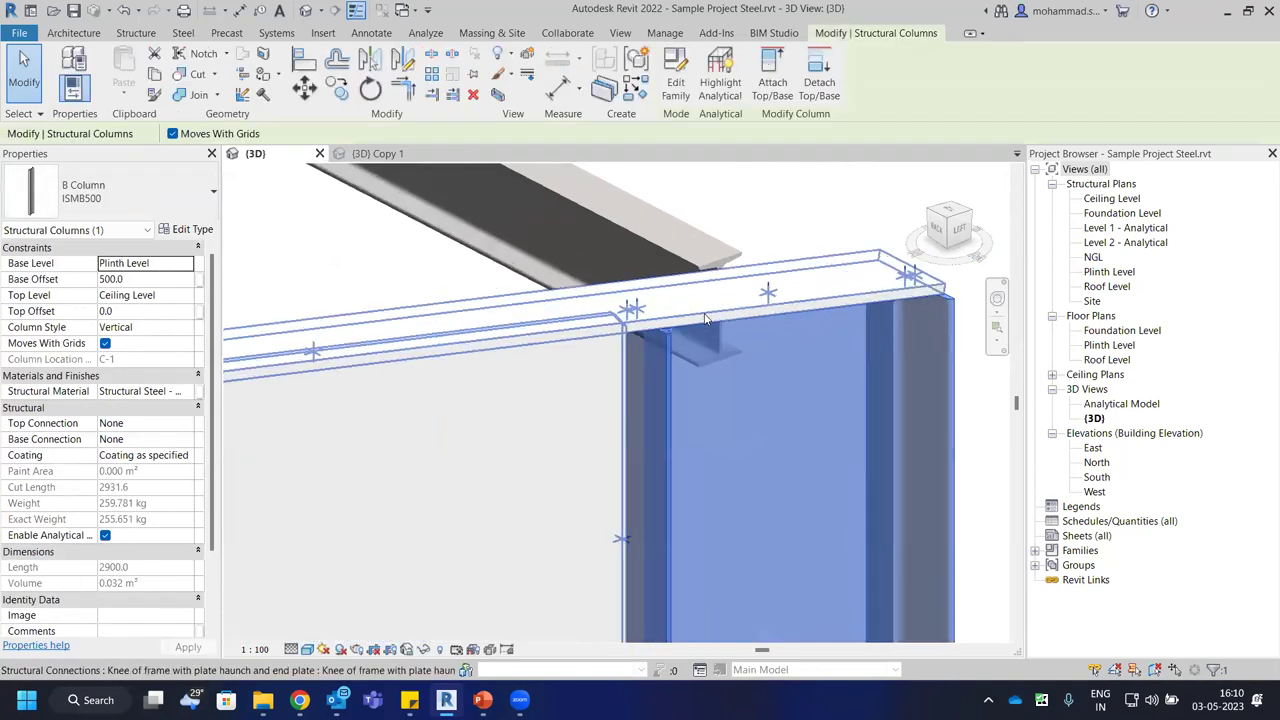
scroll(706, 318, "down", 2)
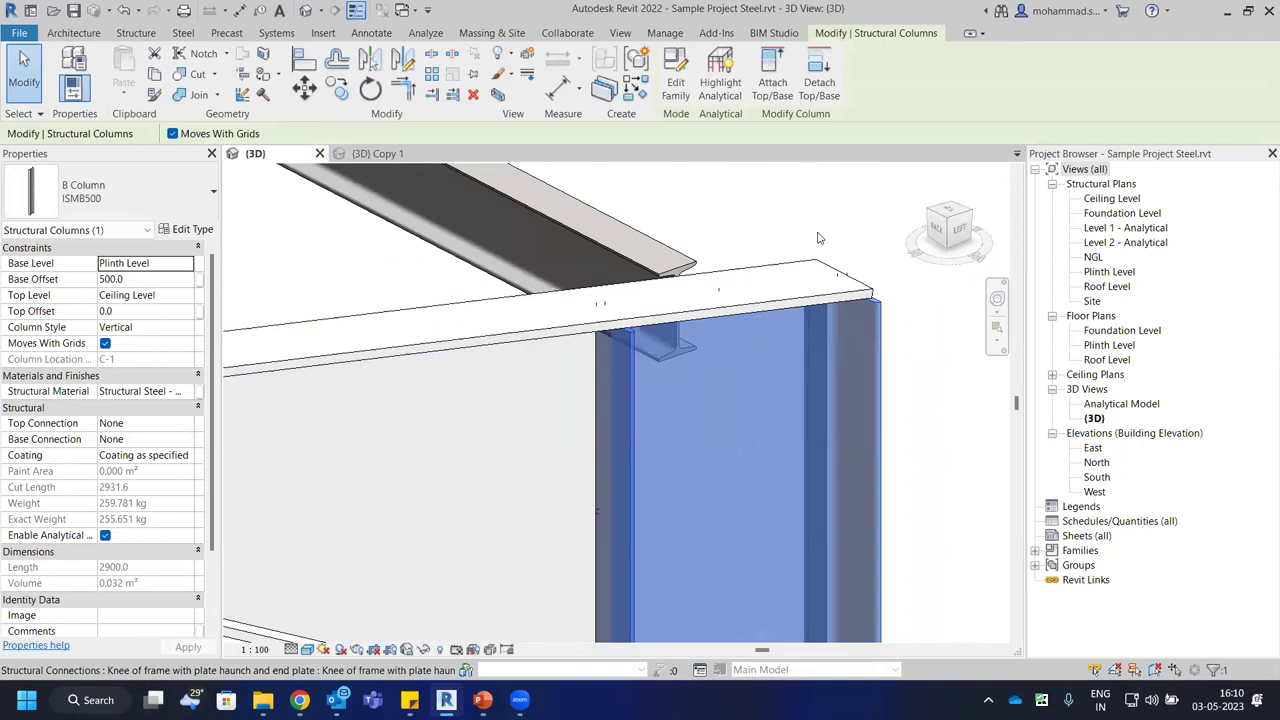
key("Escape")
Inspect the knee connection in wireframe display, then return to shaded display.
key("w")
key("f")
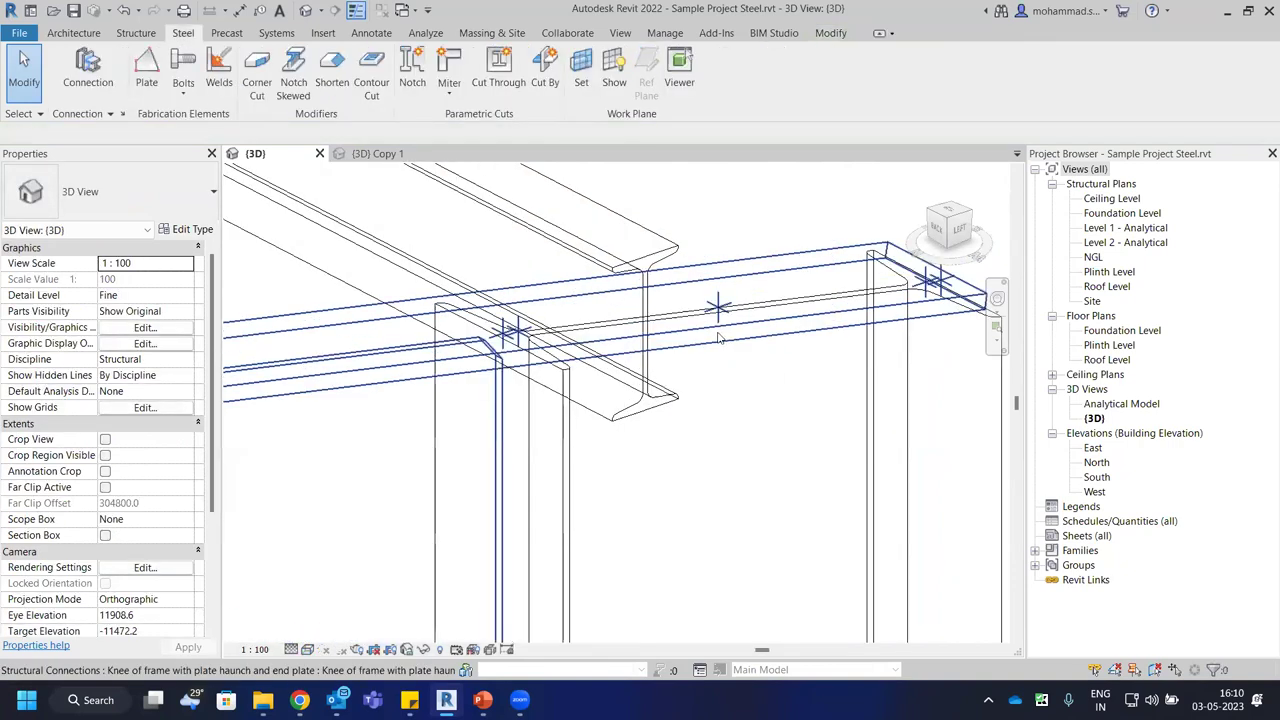
scroll(718, 338, "up", 2)
left_click(694, 248)
scroll(781, 251, "down", 2)
scroll(781, 251, "up", 2)
key("Escape")
key("s")
key("d")
scroll(414, 409, "down", 1)
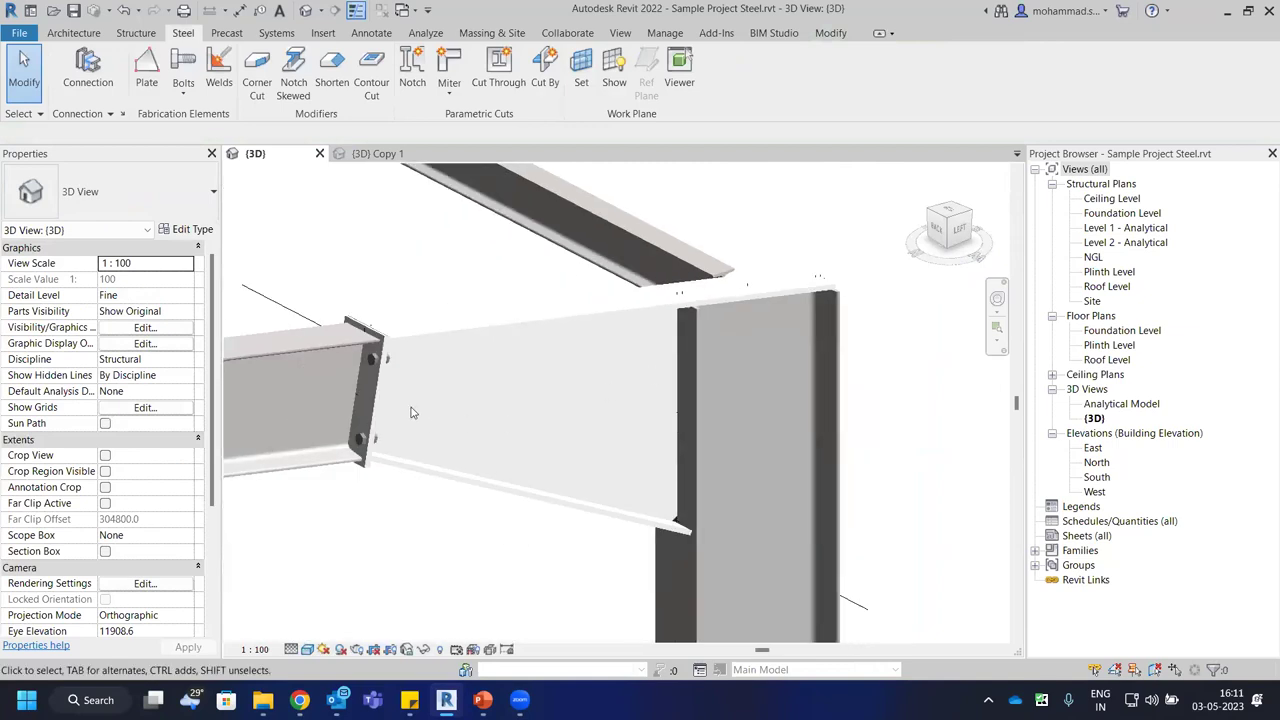
left_click(373, 370)
Orbit around the haunch plate, then turn the view toward a column base and pedestal.
middle_click_drag(467, 397, 419, 524, "shift")
middle_click_drag(408, 350, 657, 285, "shift")
scroll(410, 296, "up", 3)
key("Escape")
scroll(409, 296, "down", 2)
key("Escape")
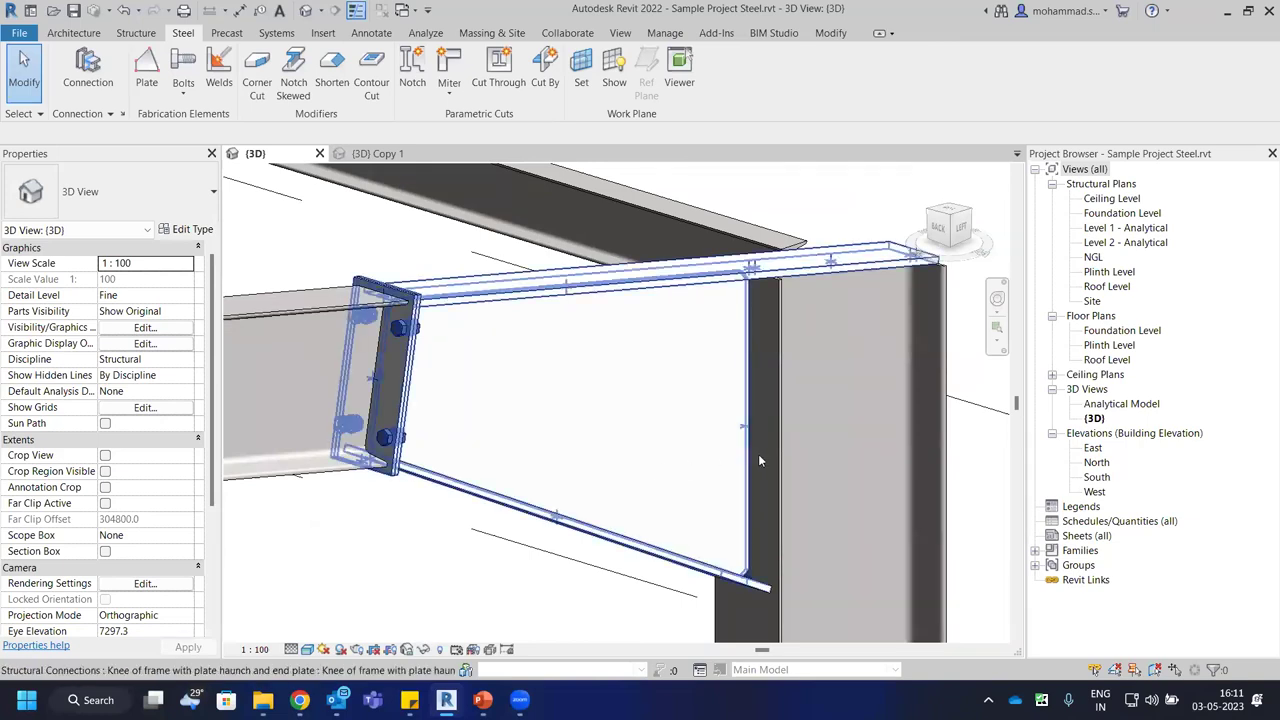
scroll(741, 458, "down", 2)
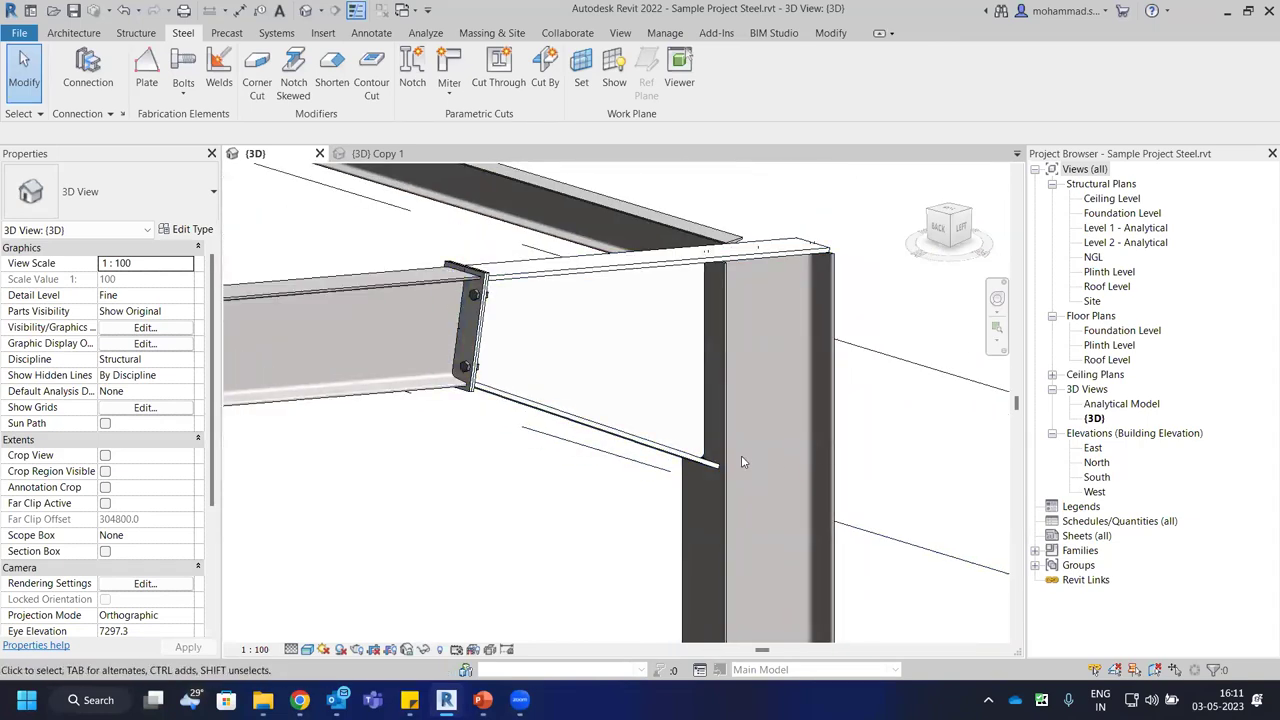
left_click(547, 272)
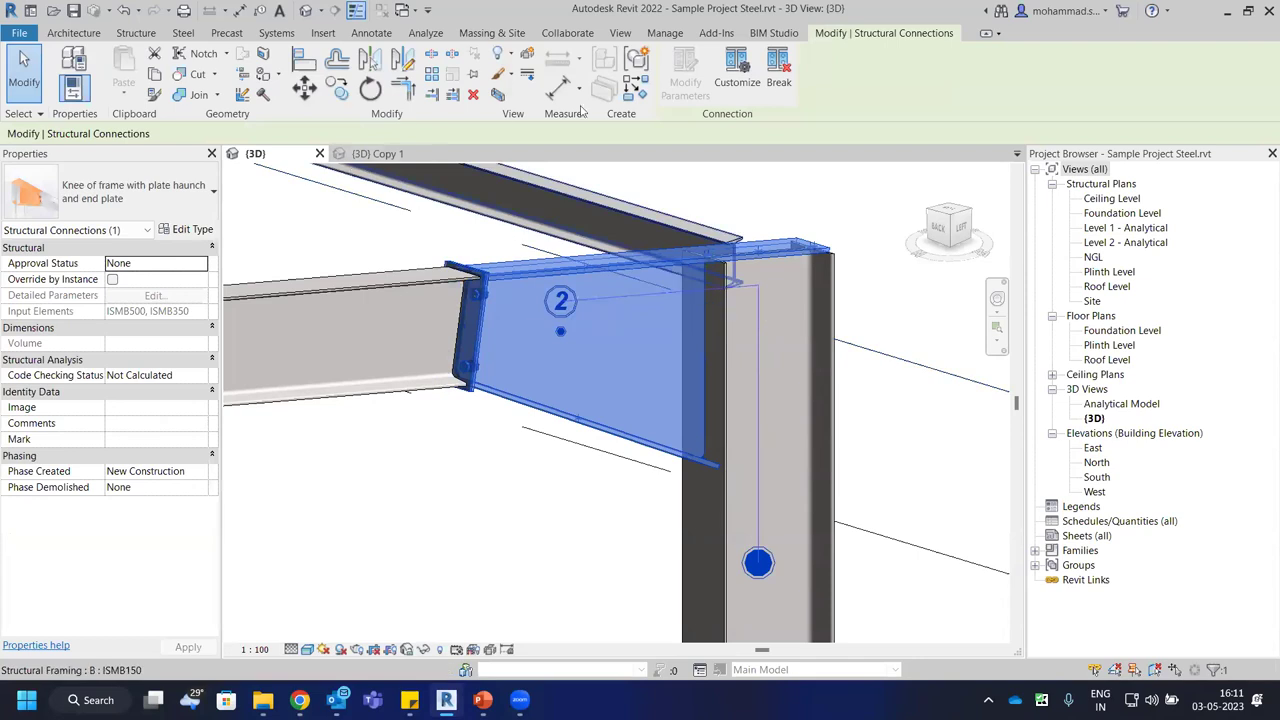
left_click(293, 257)
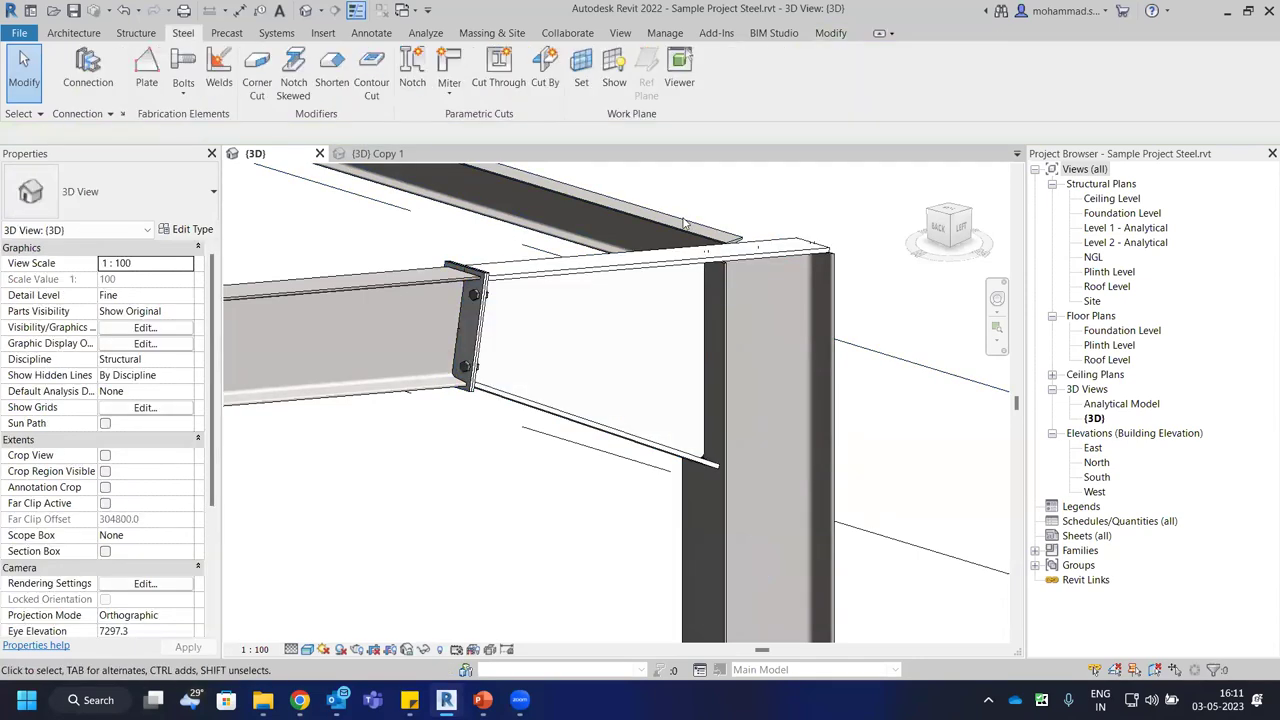
scroll(799, 359, "down", 5)
middle_click_drag(799, 359, 760, 400, "shift")
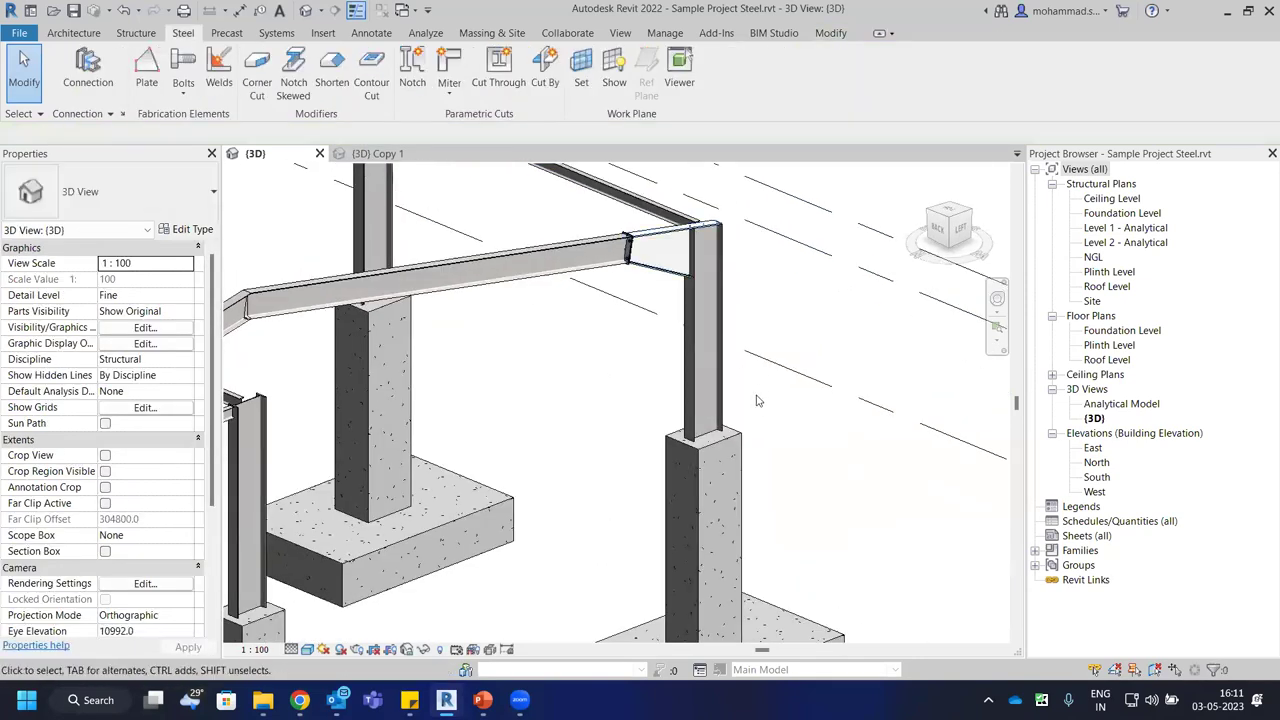
Check the ISMB500 column on its pedestal: base at Plinth Level with 500.0 offset.
scroll(760, 400, "up", 5)
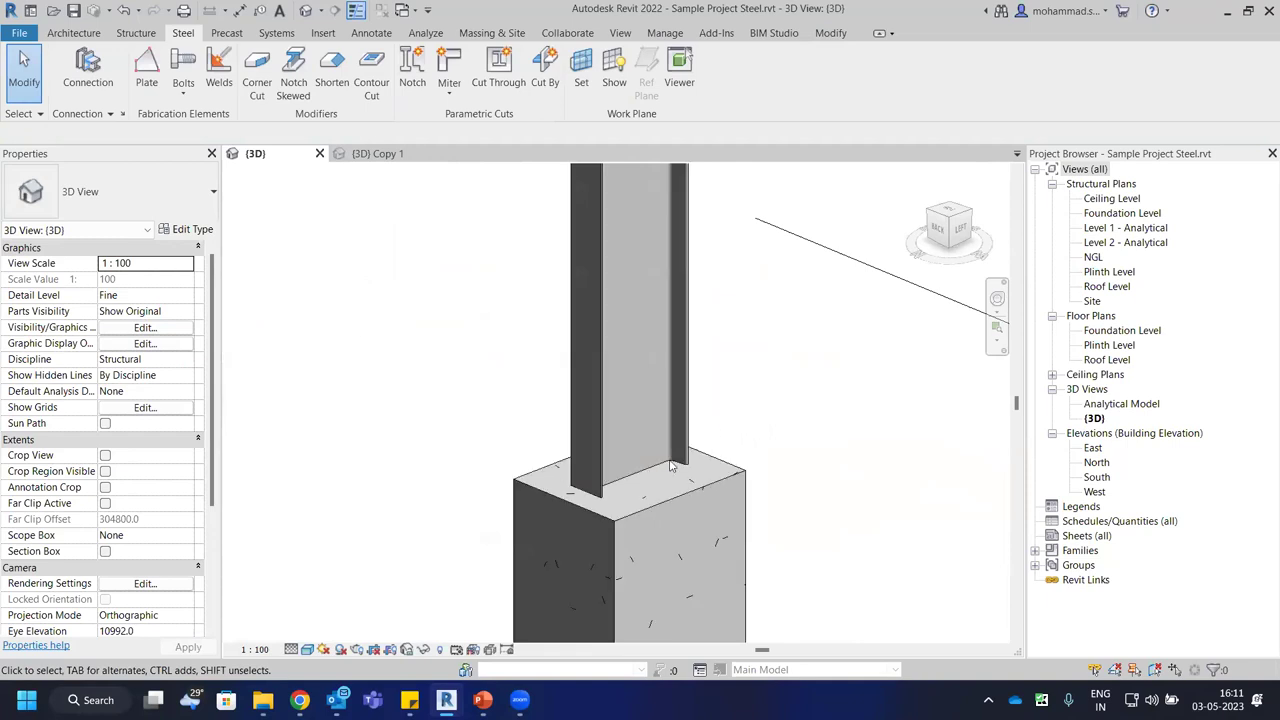
scroll(740, 417, "down", 3)
left_click(660, 435)
scroll(685, 438, "up", 2)
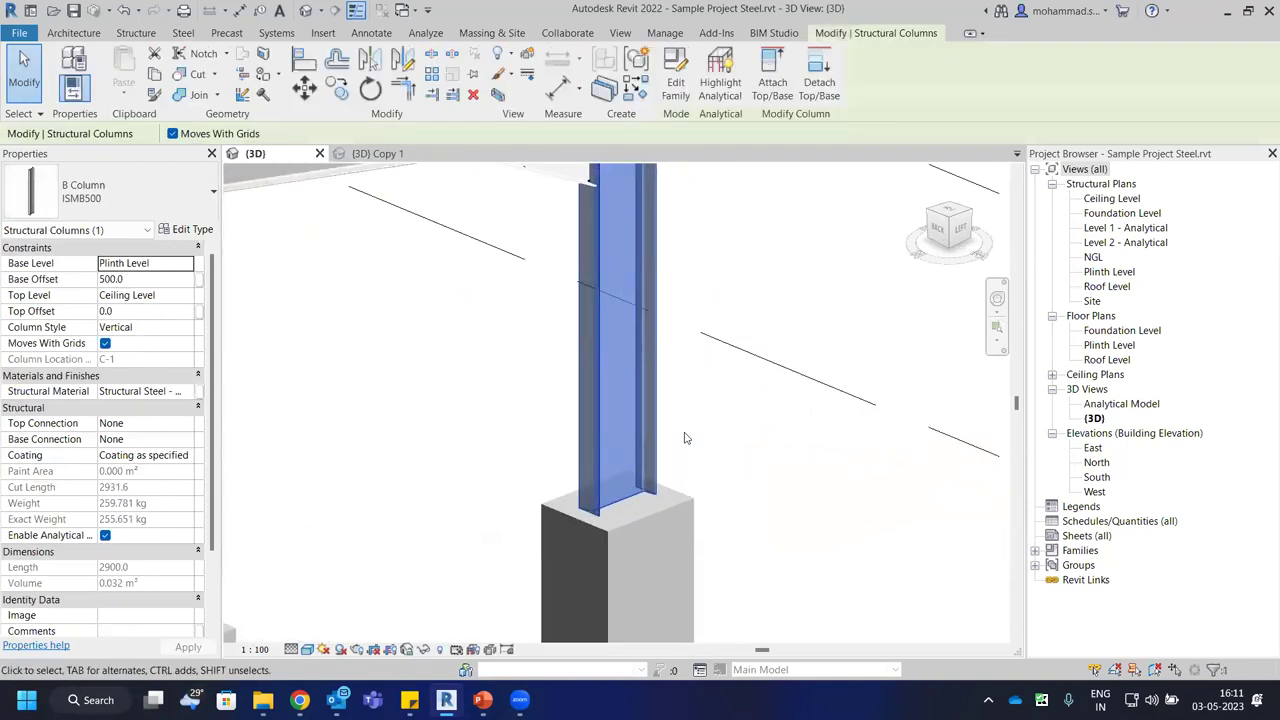
key("Escape")
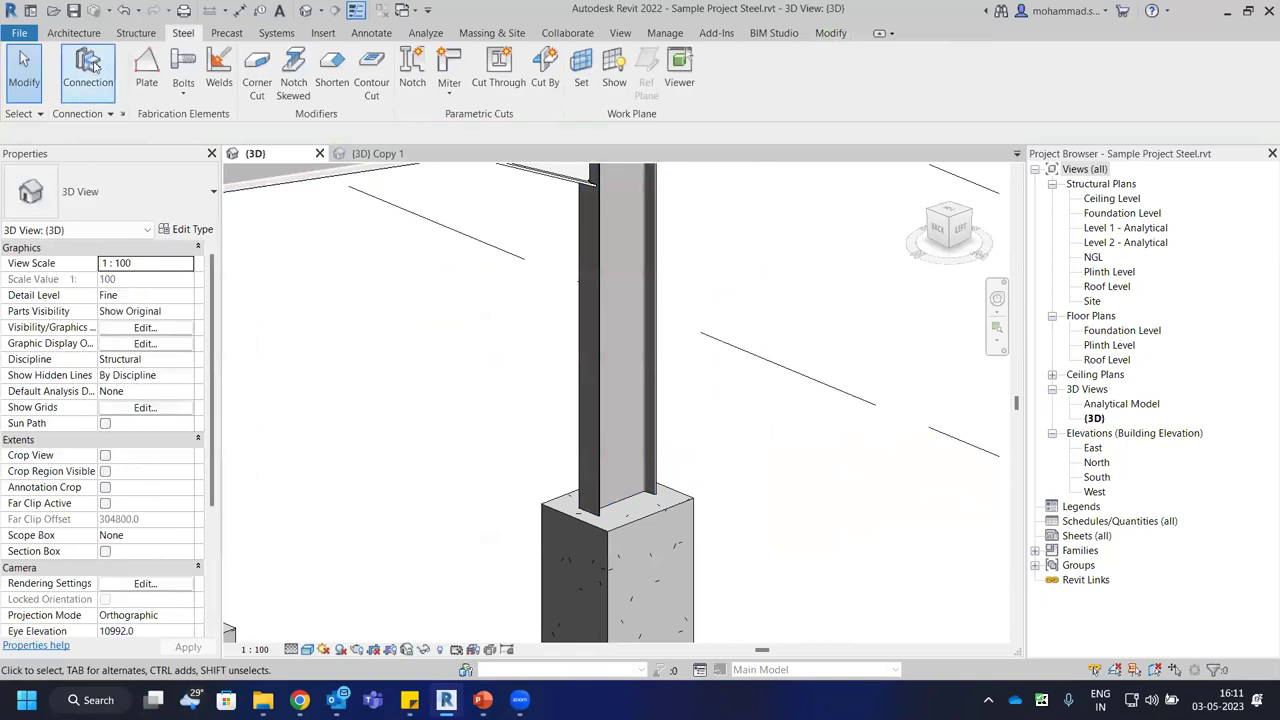
Start a connection keeping the Generic Connection type, then cancel it with Esc.
left_click(87, 68)
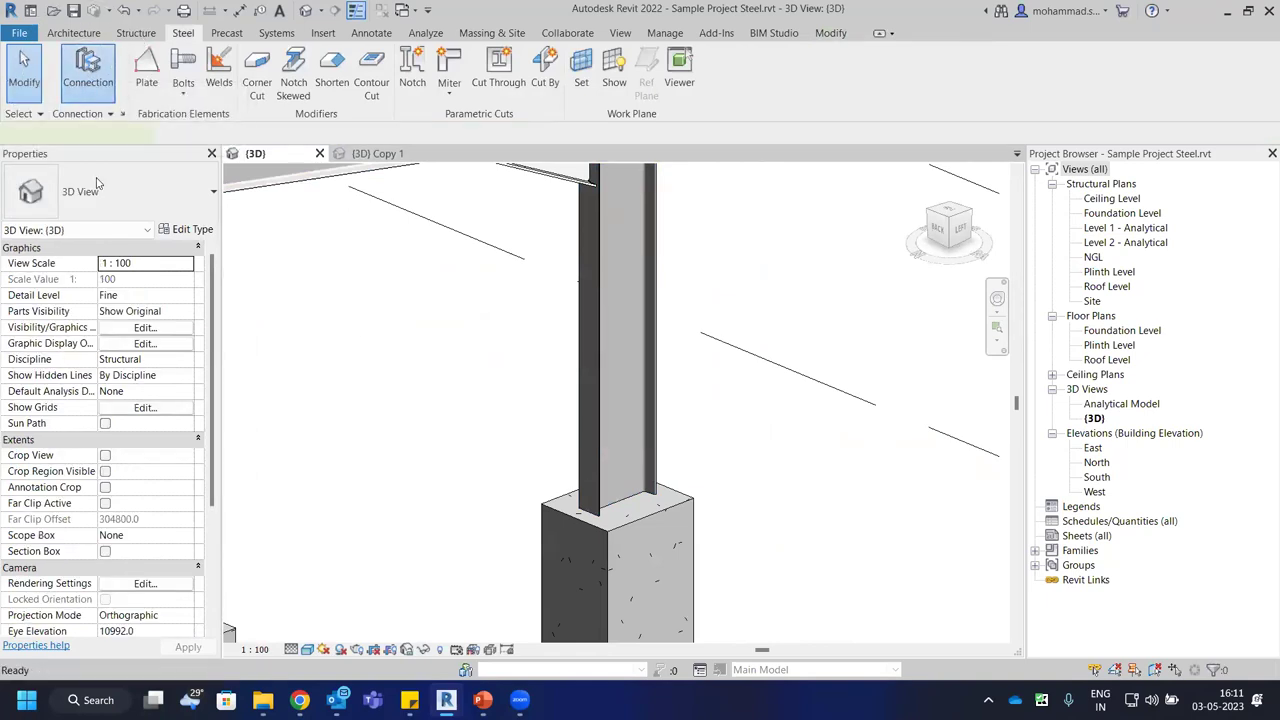
left_click(110, 191)
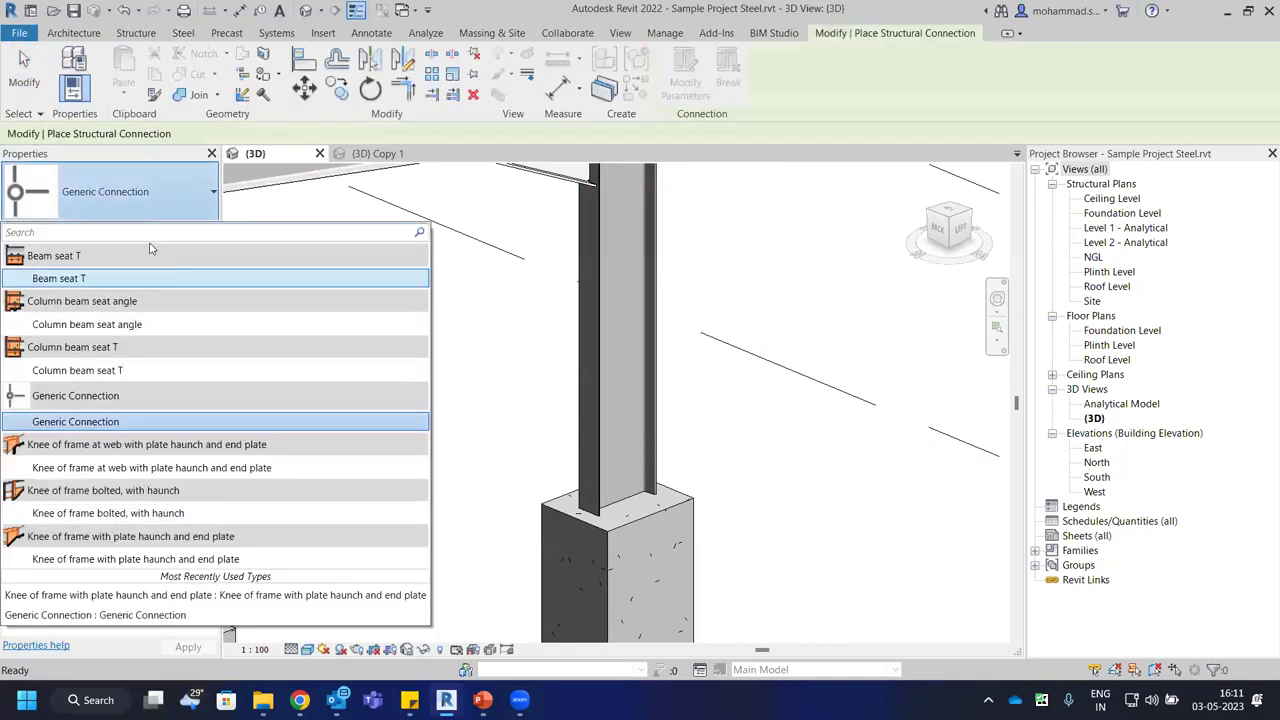
left_click(199, 199)
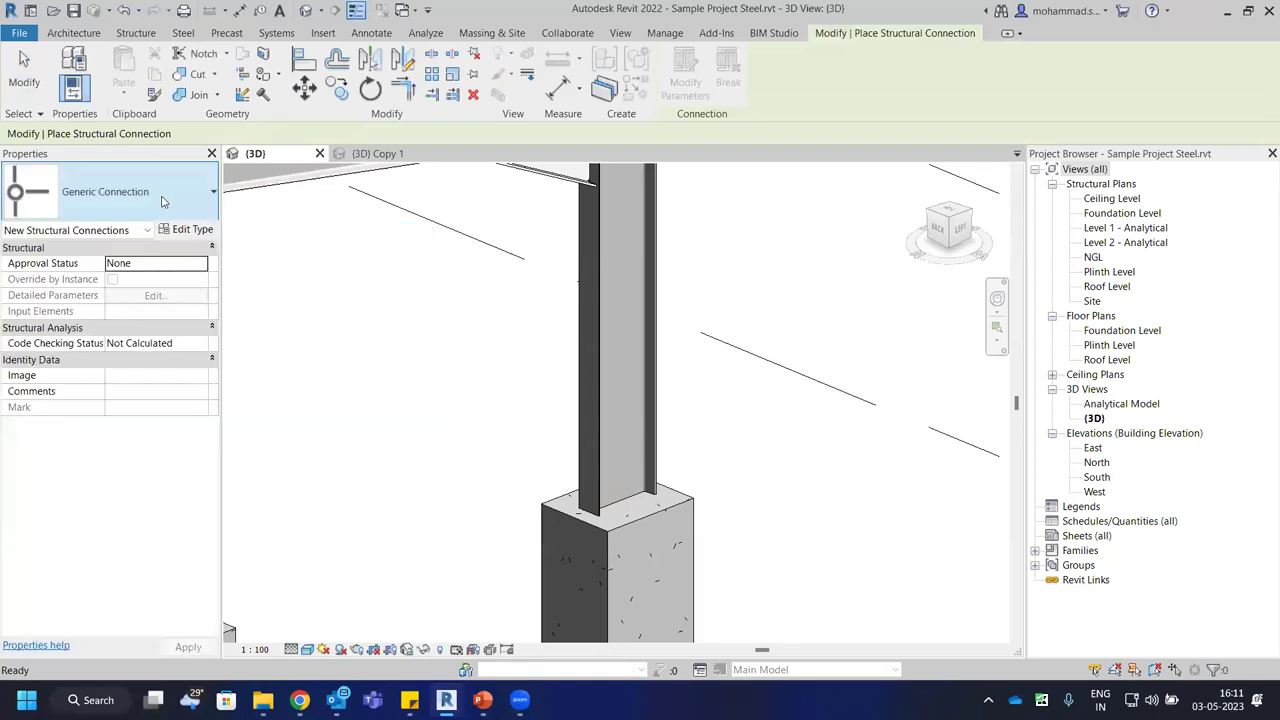
key("Escape")
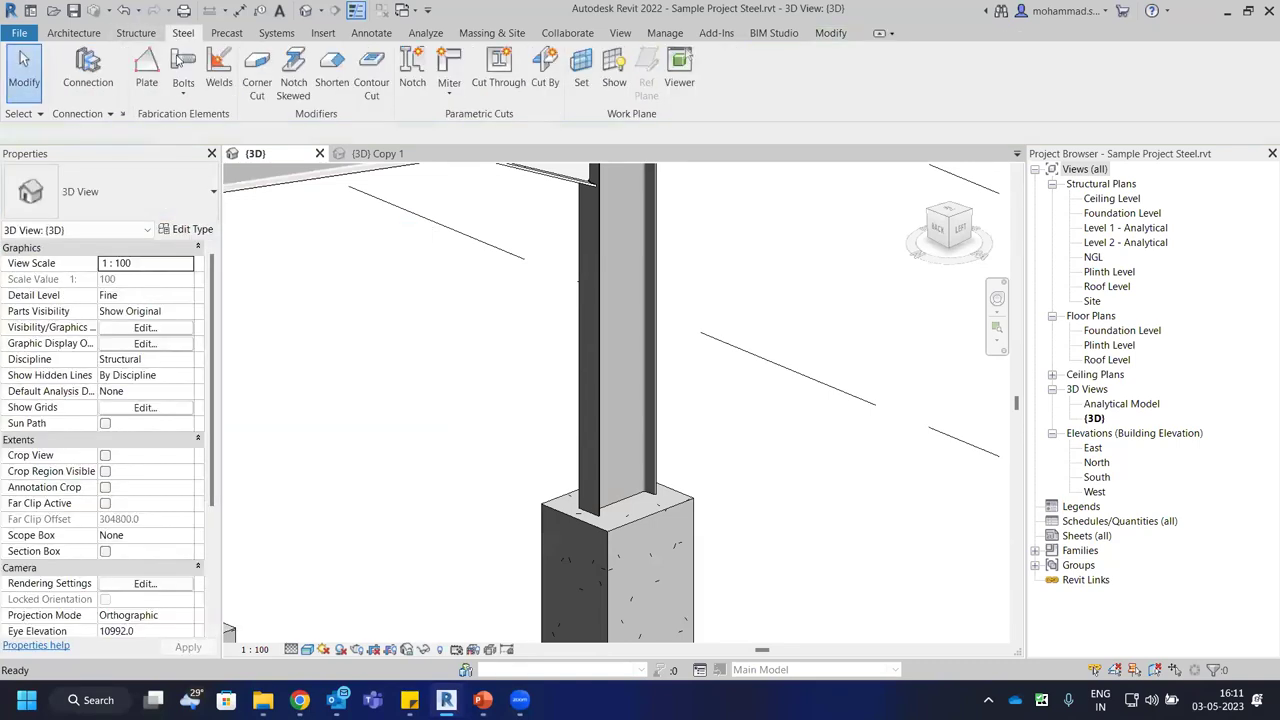
Filter to Plates at beam and load Base plate, Tube base plate and End plate.
left_click(122, 115)
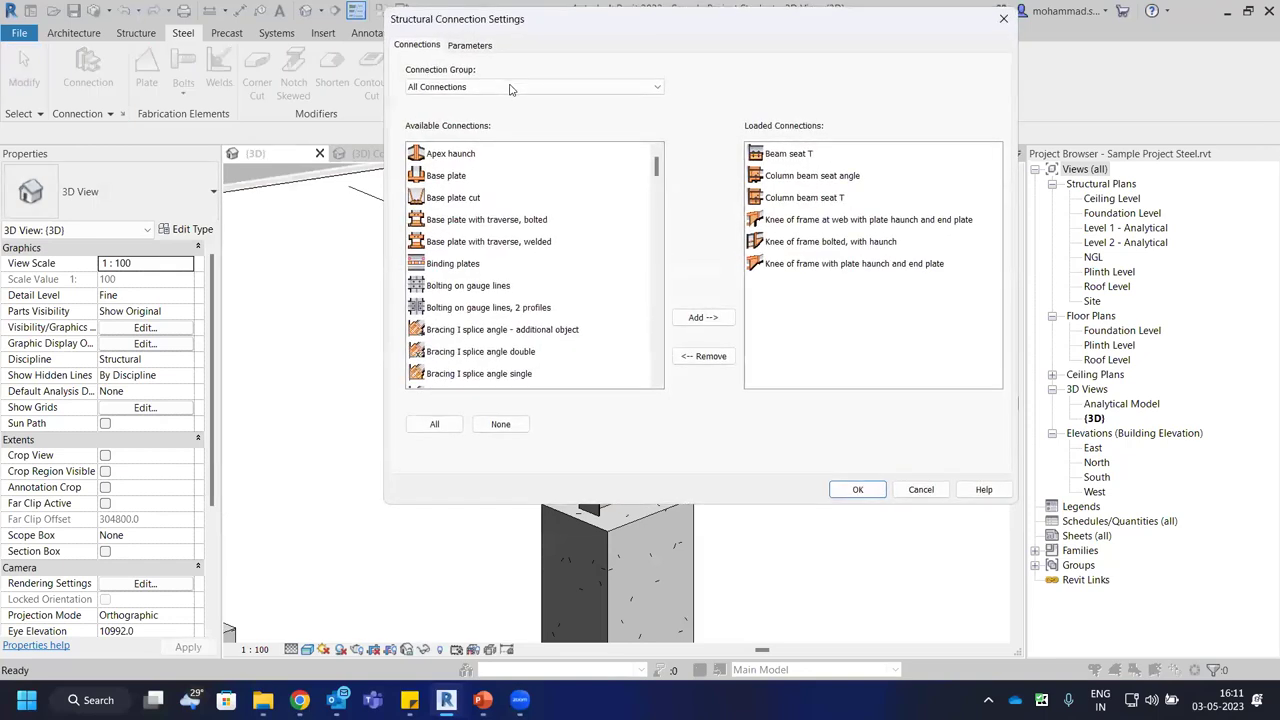
left_click(655, 88)
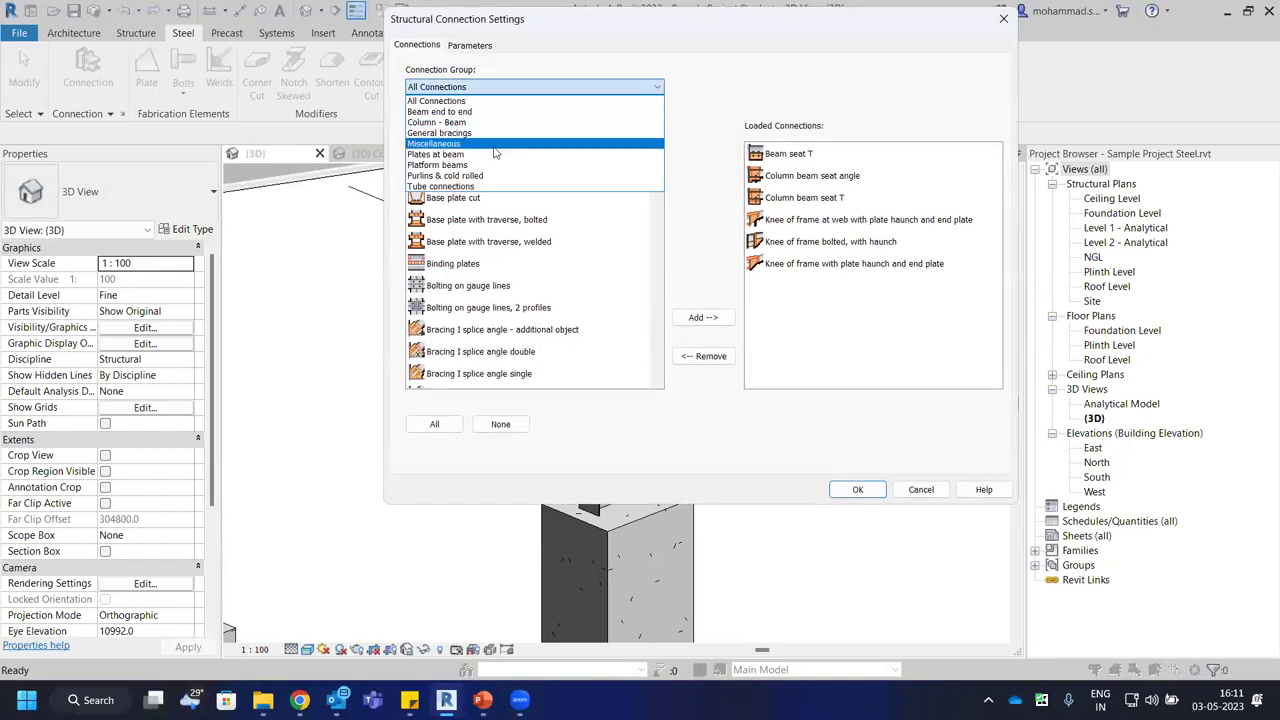
left_click(493, 155)
left_click(474, 157)
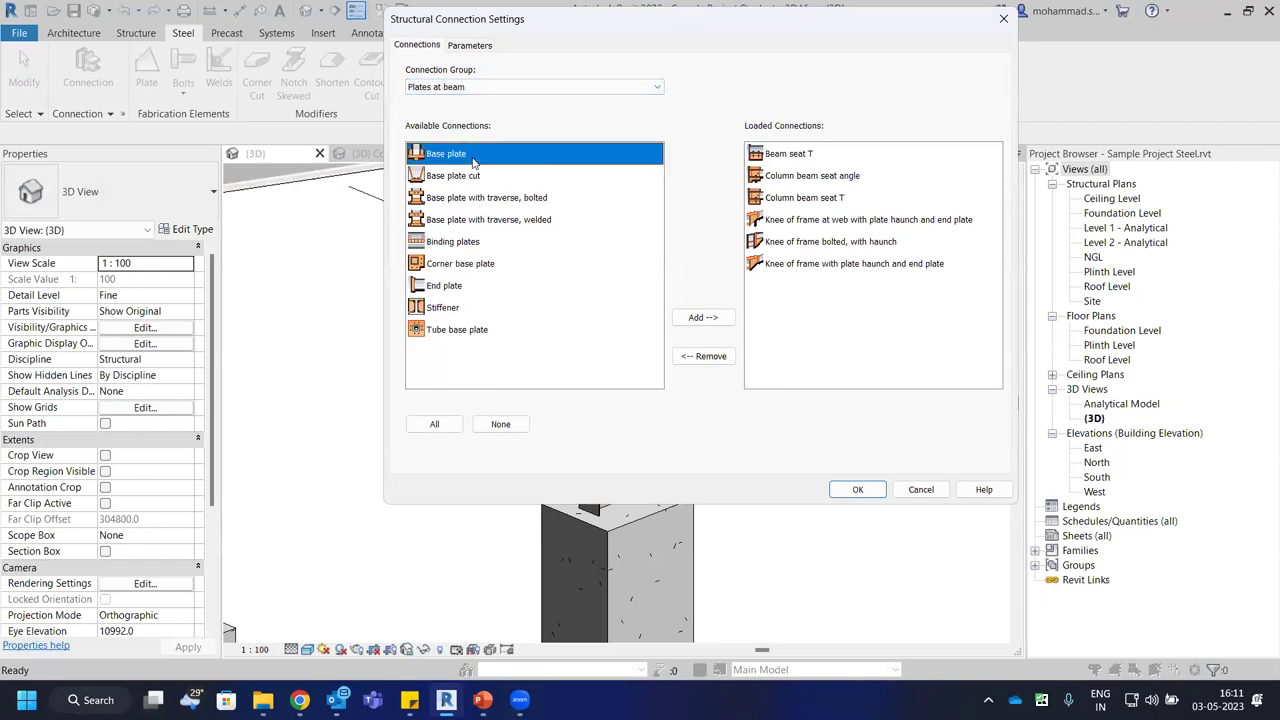
left_click(714, 320)
left_click(476, 308)
left_click(703, 318)
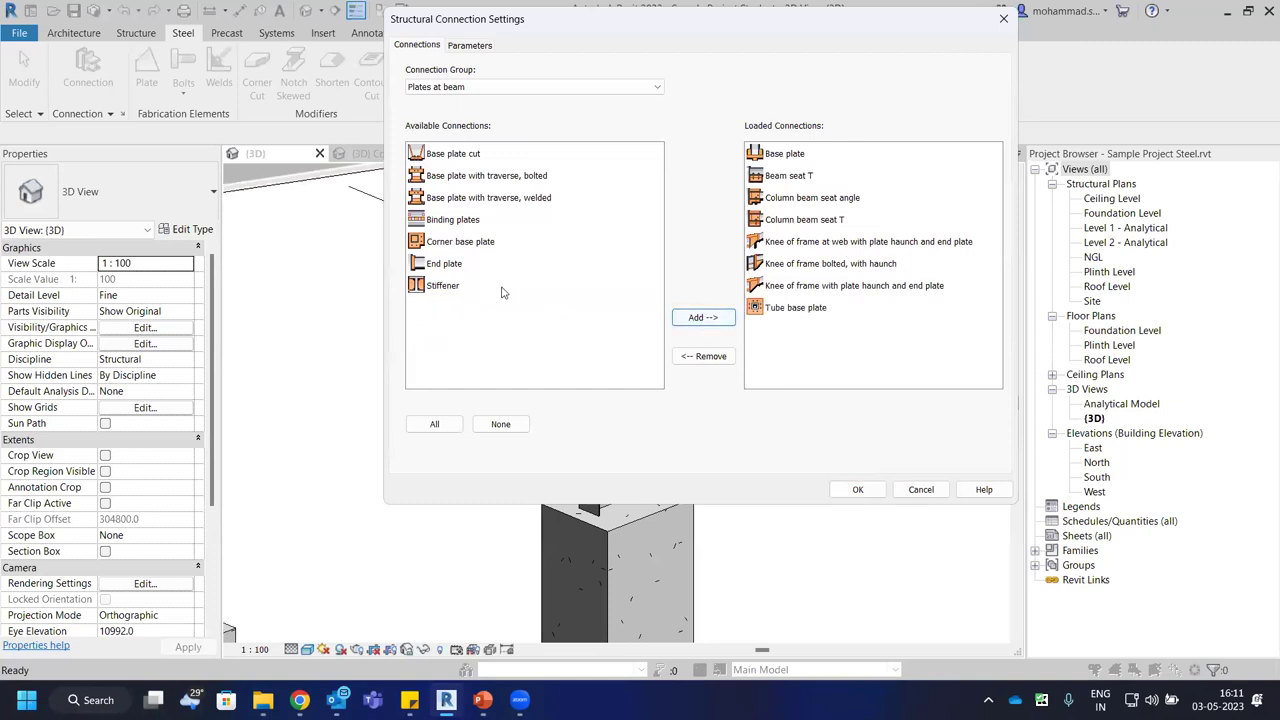
left_click(600, 264)
left_click(703, 318)
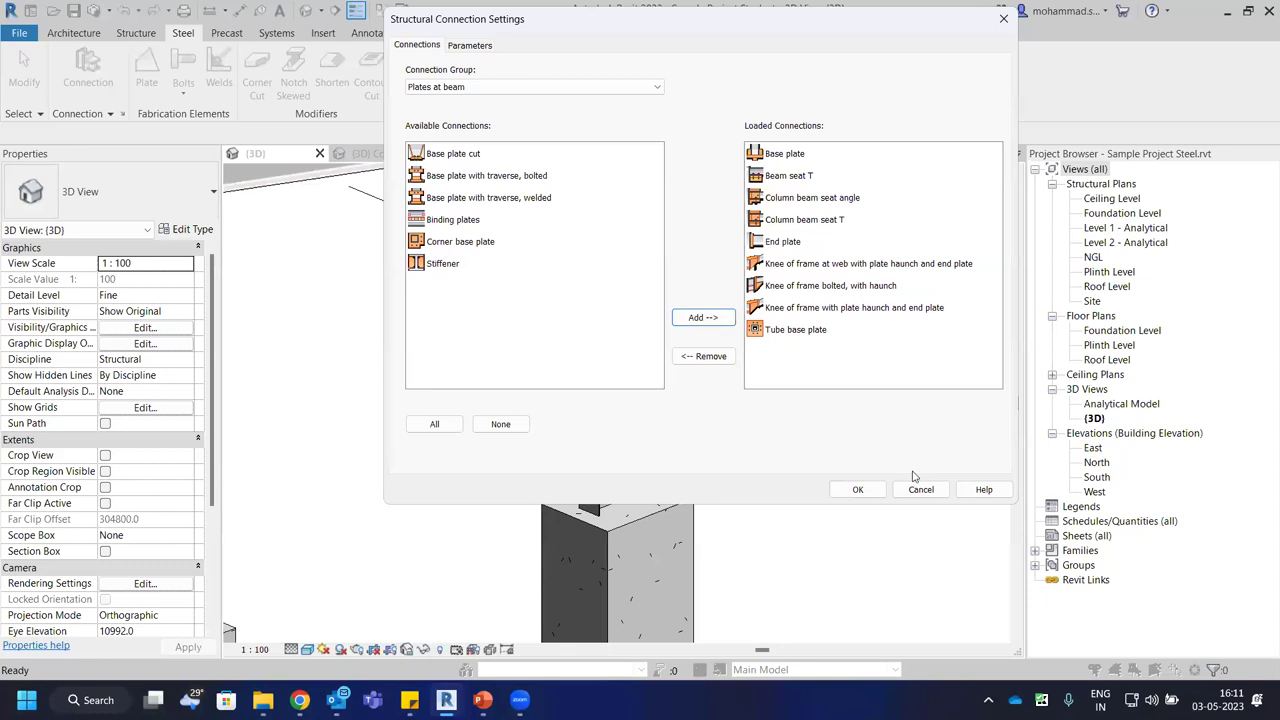
left_click(866, 490)
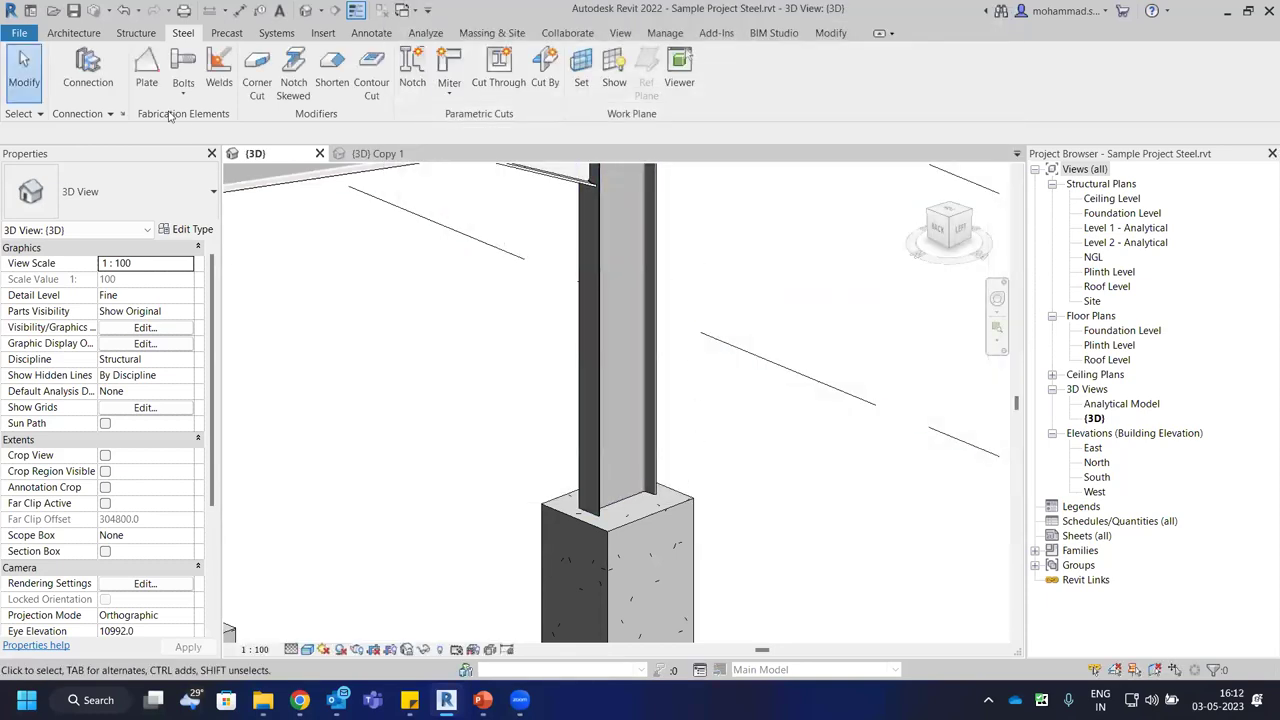
Place a Base plate connection on the ISMB500 column.
left_click(108, 86)
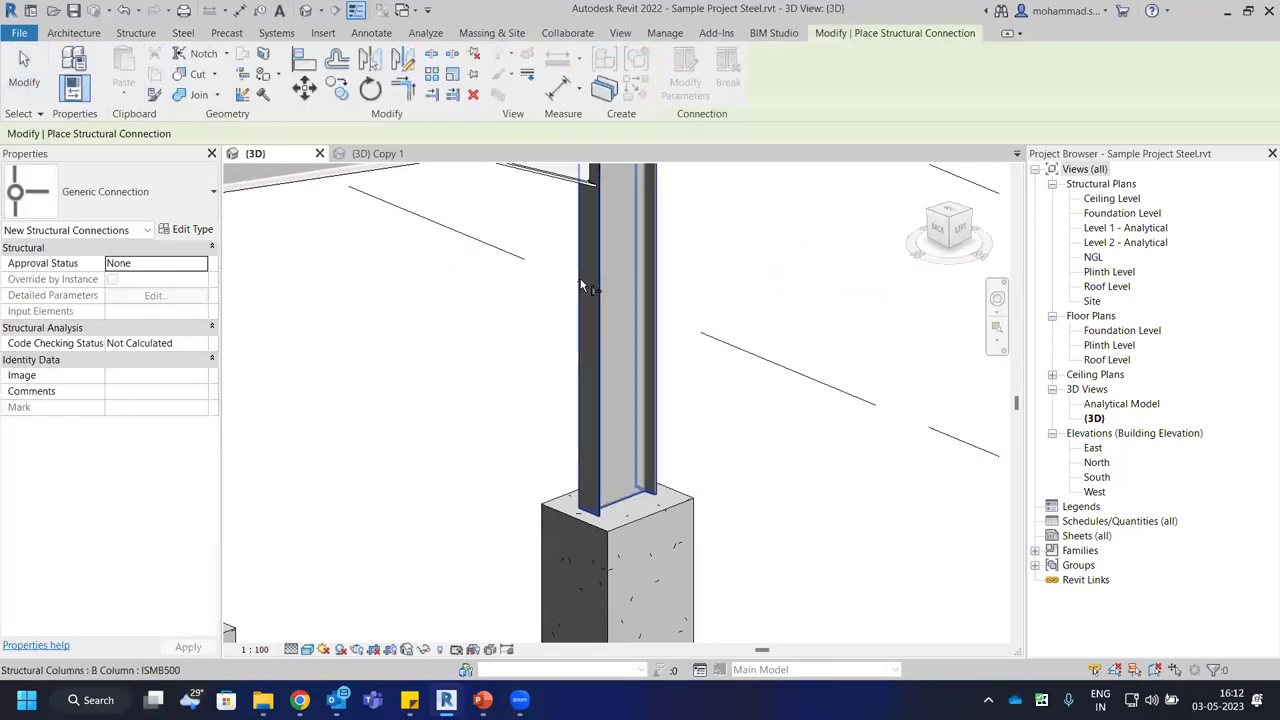
left_click(600, 295)
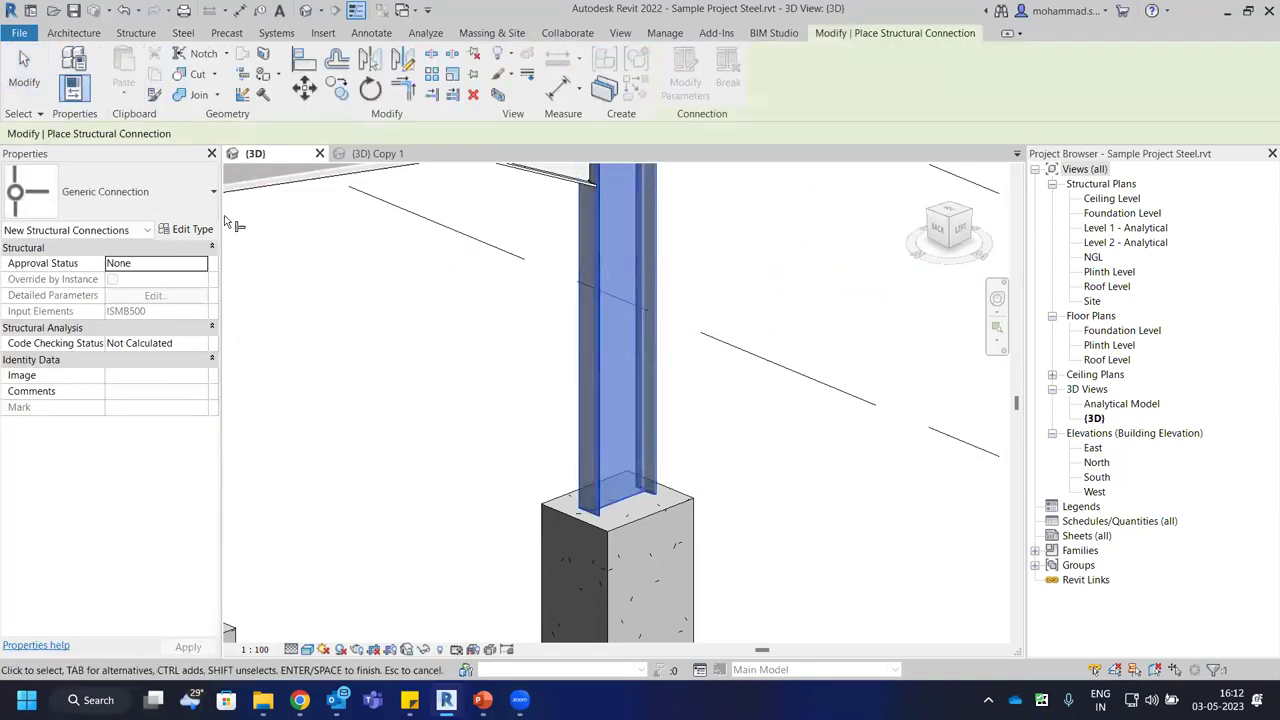
left_click(140, 192)
left_click(125, 279)
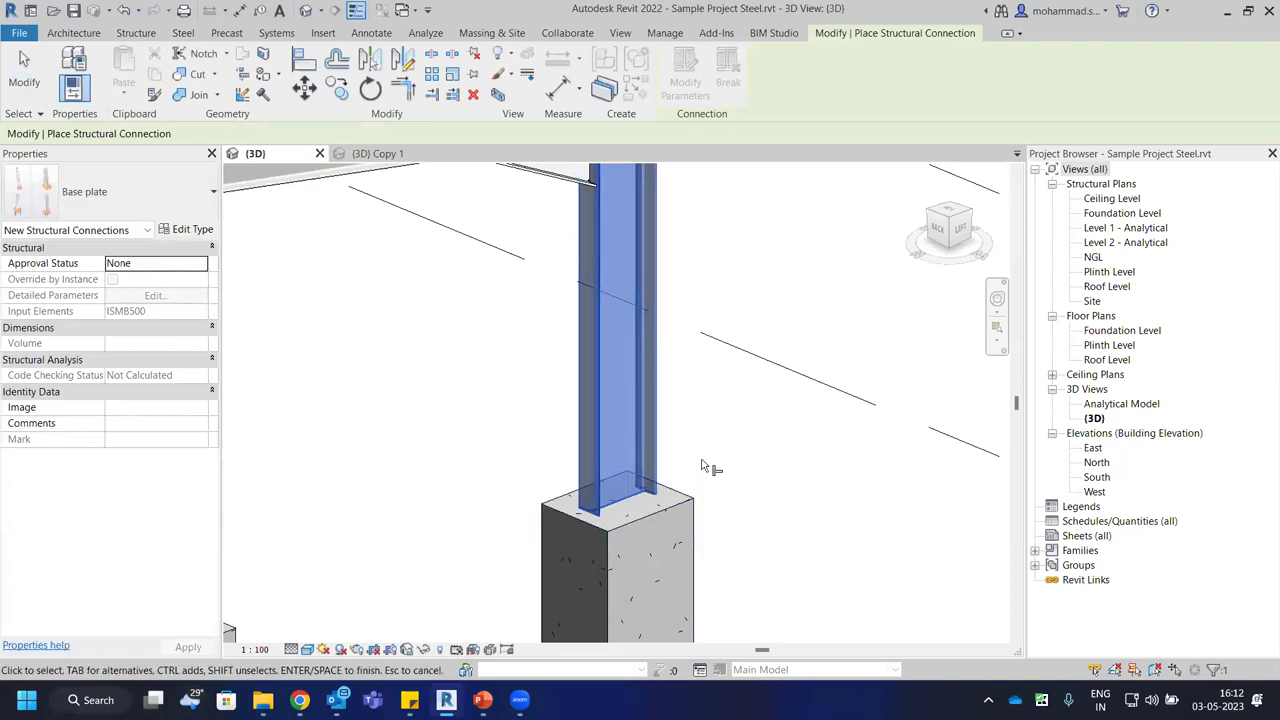
key("Return")
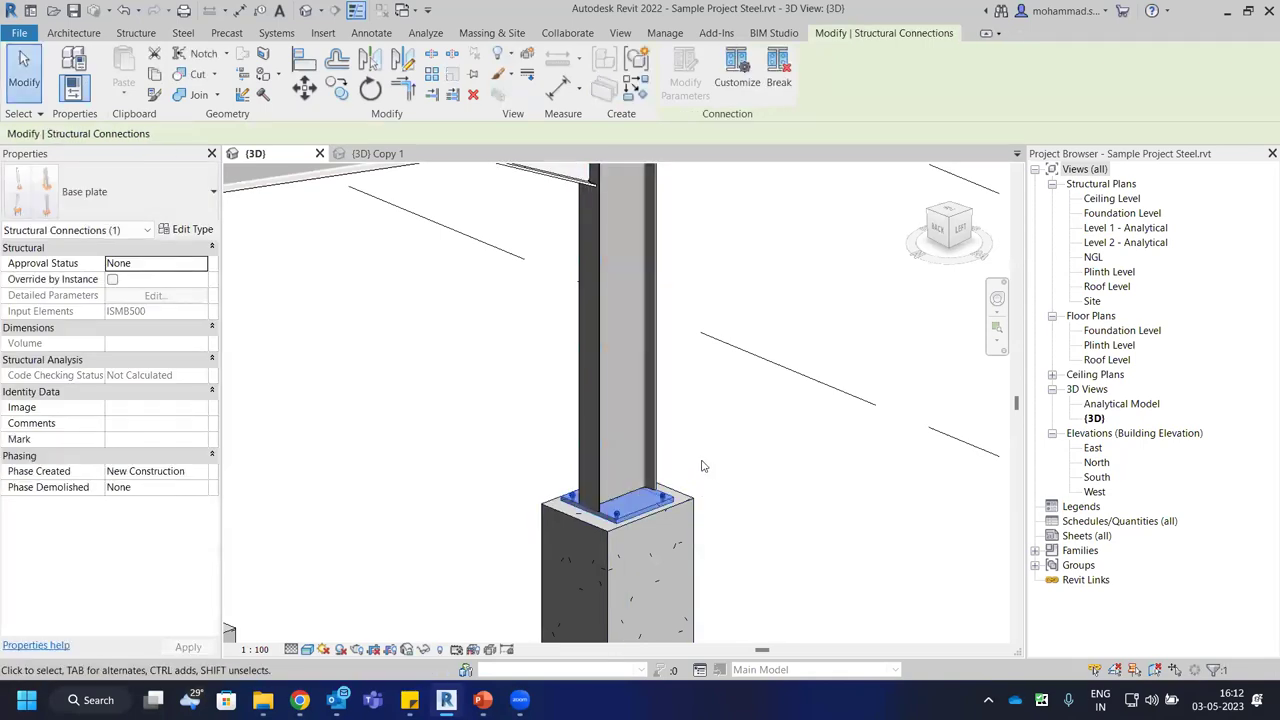
Zoom and pan to the column base and select the new four-bolt base plate.
scroll(686, 505, "up", 6)
left_click(801, 351)
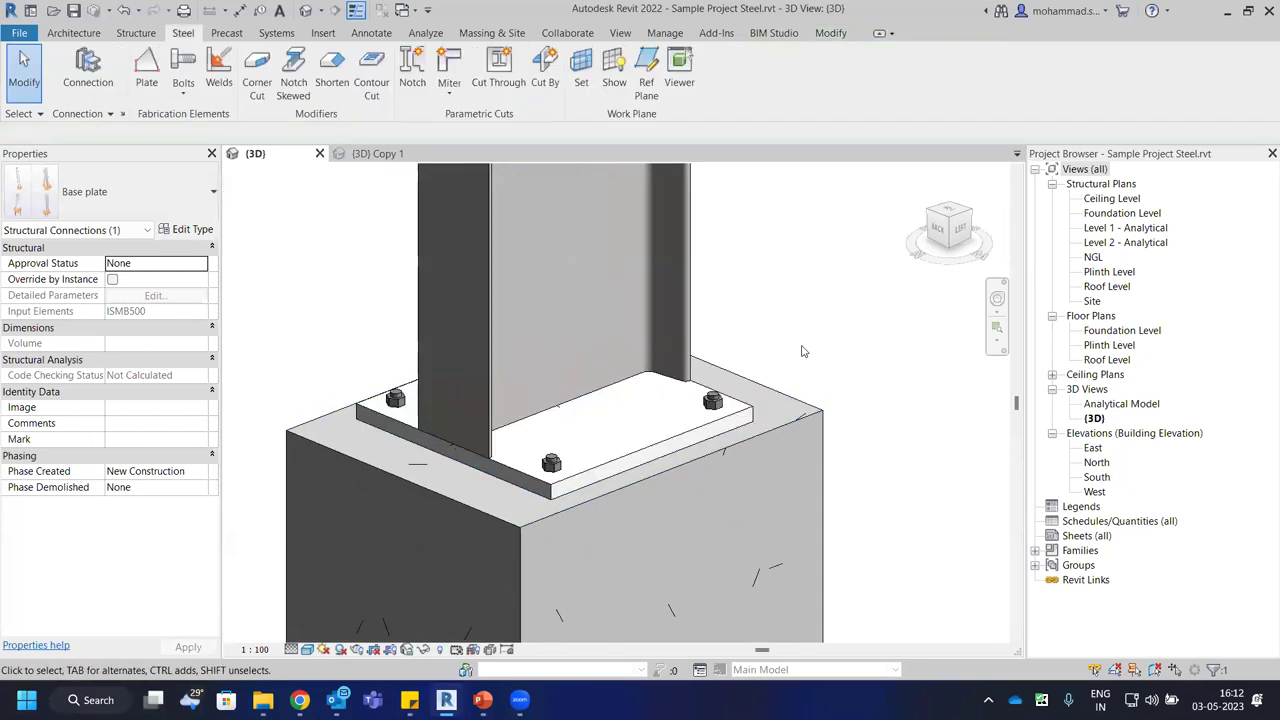
scroll(801, 351, "down", 5)
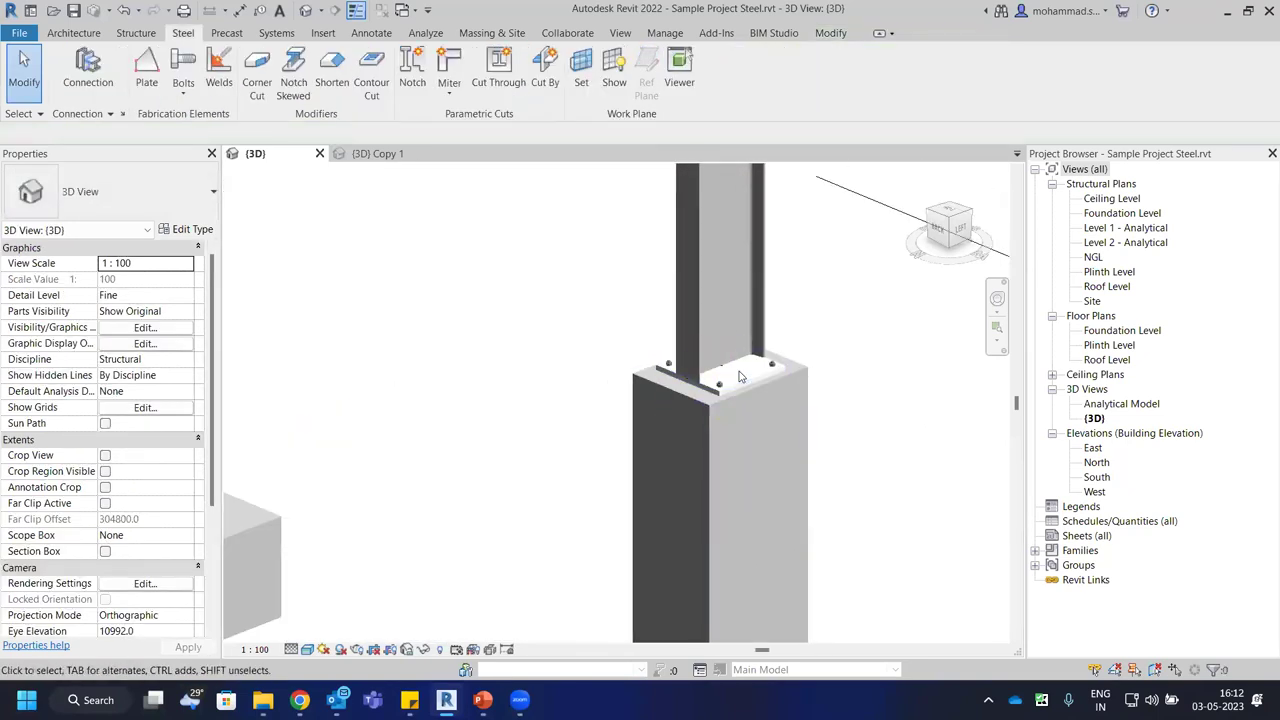
scroll(802, 292, "up", 3)
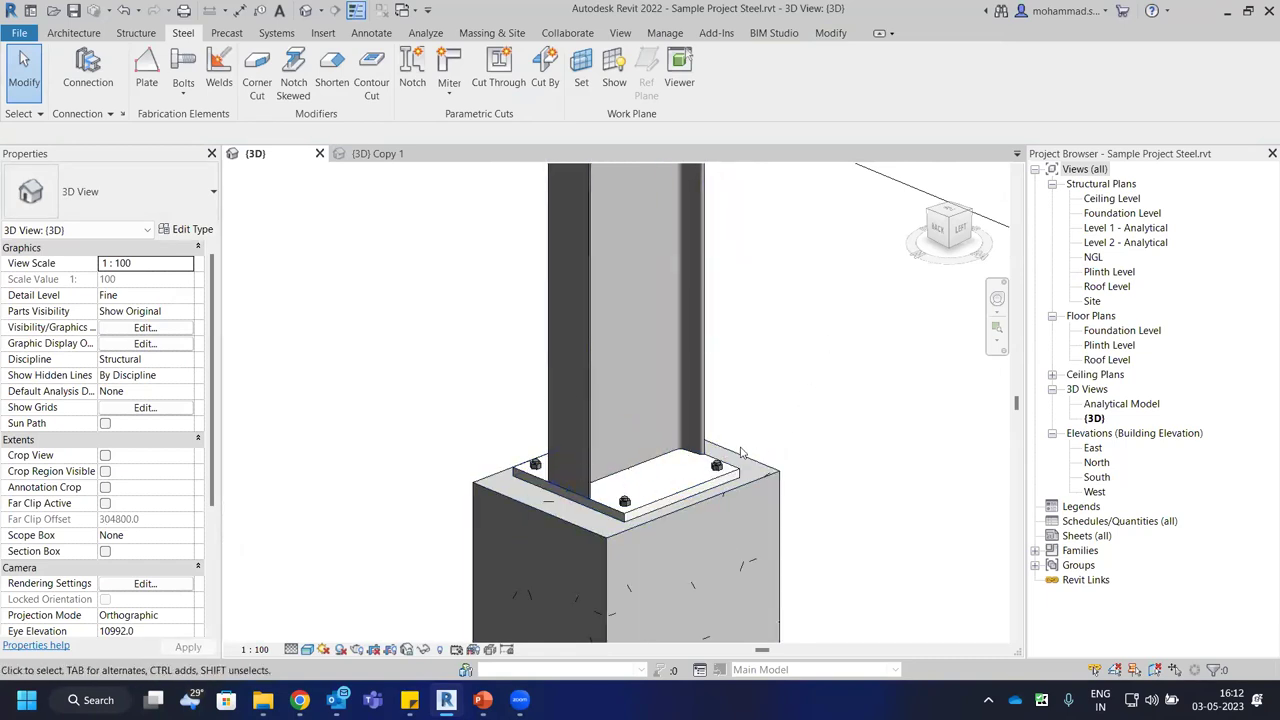
scroll(668, 488, "down", 2)
scroll(668, 488, "down", 4)
scroll(633, 346, "up", 6)
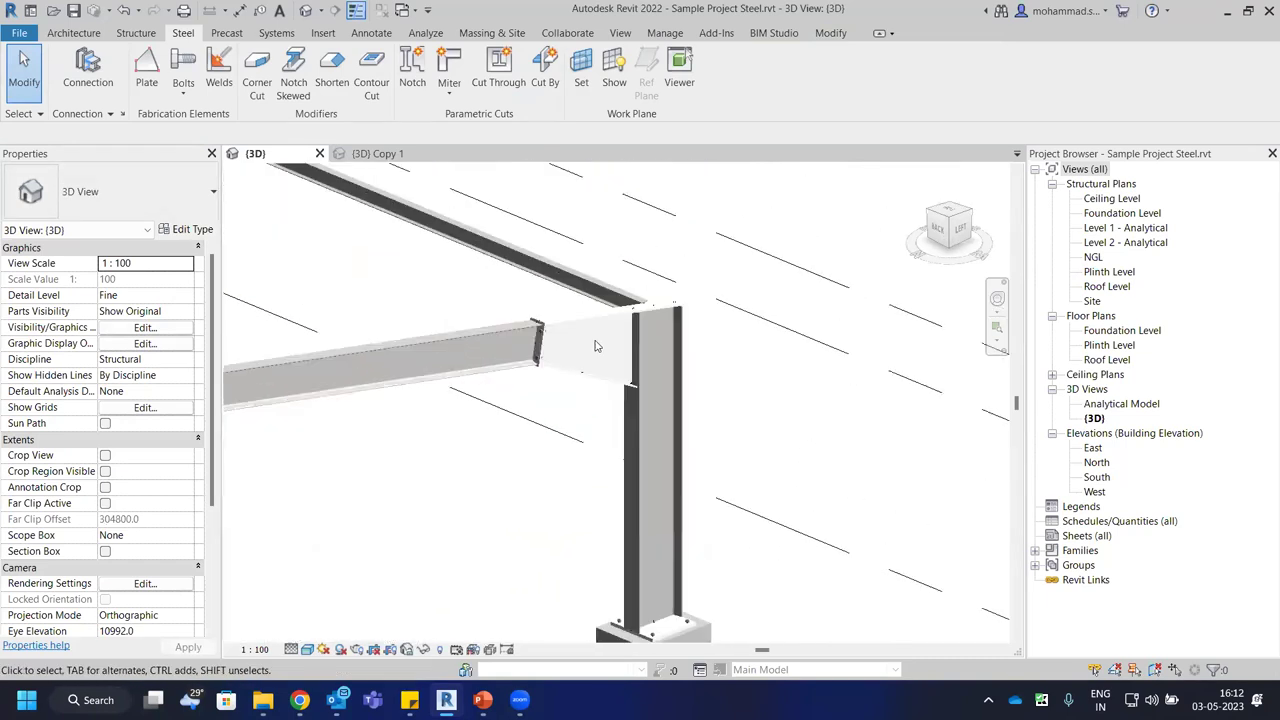
scroll(430, 290, "down", 5)
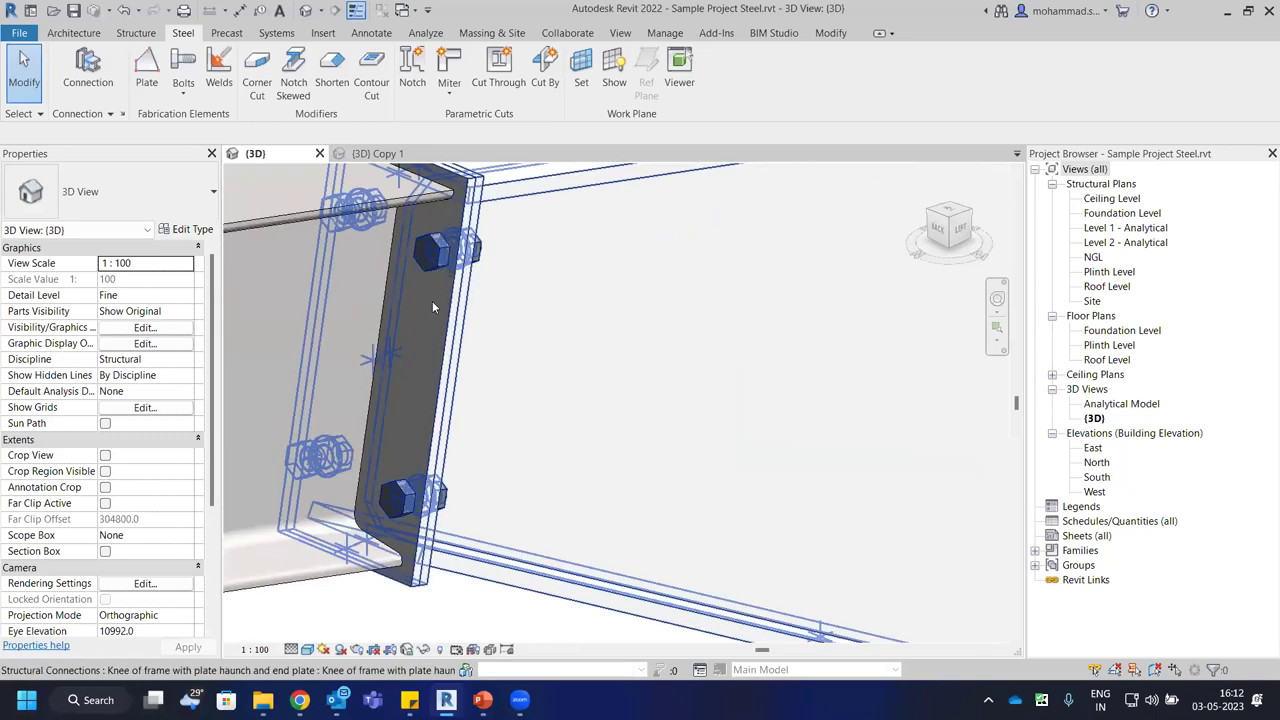
middle_click_drag(690, 318, 655, 405)
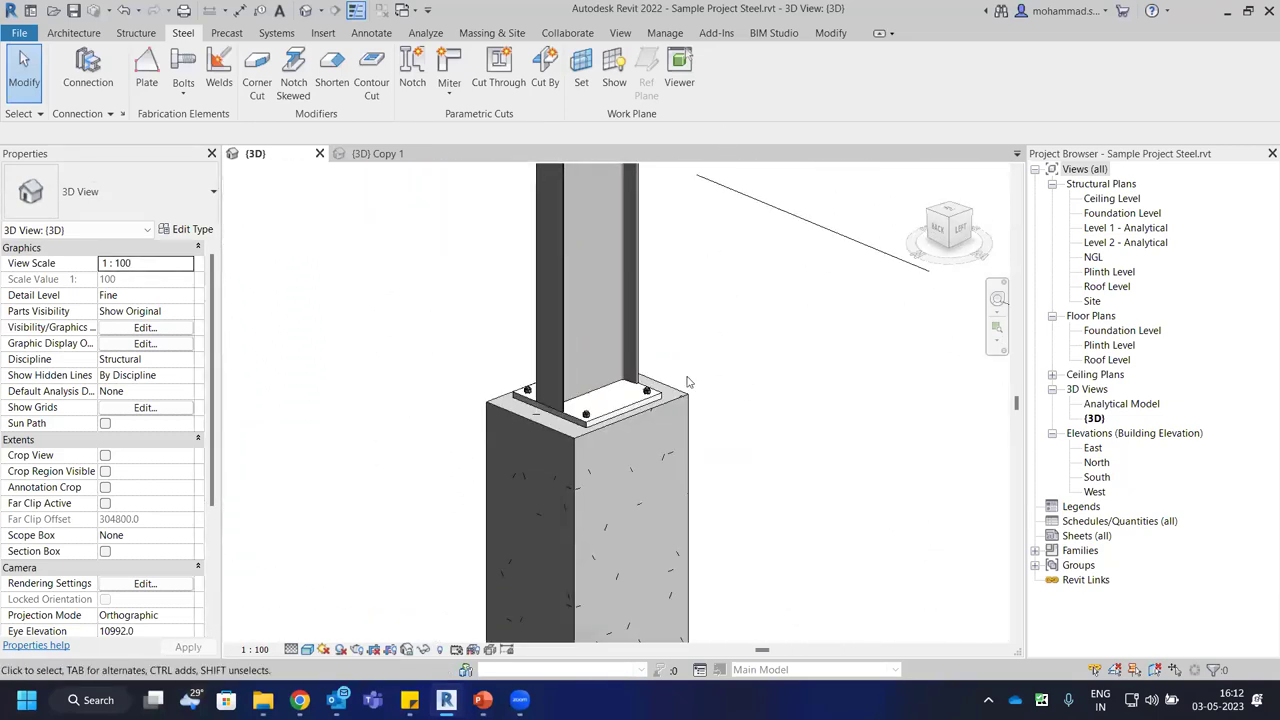
left_click(655, 402)
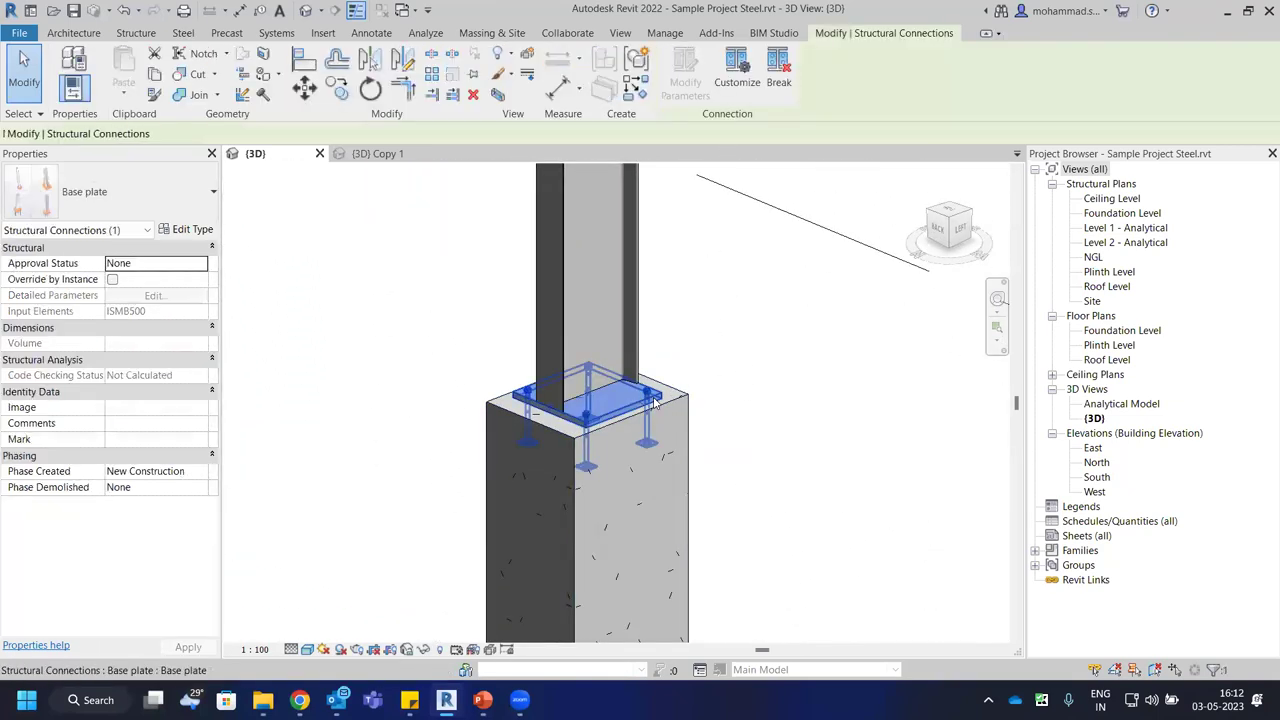
Edit the Base plate type parameters, changing Plate thickness from 30 to 35.
left_click(178, 230)
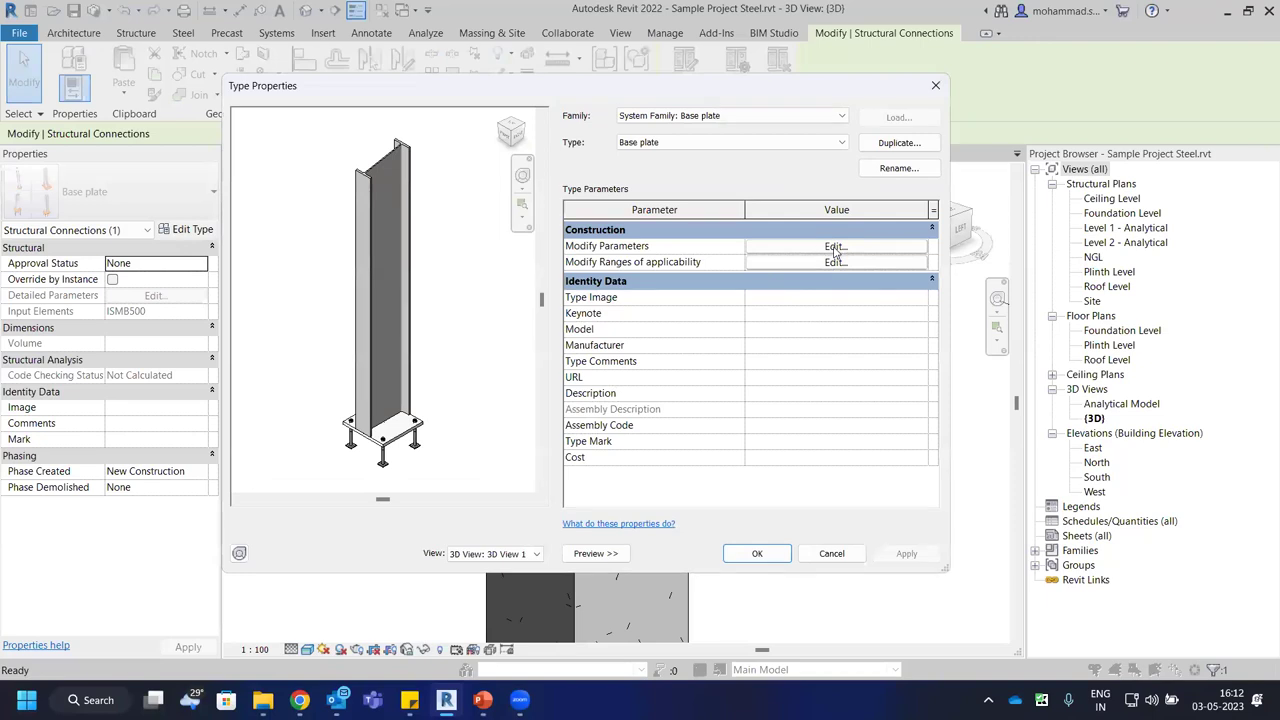
left_click(834, 247)
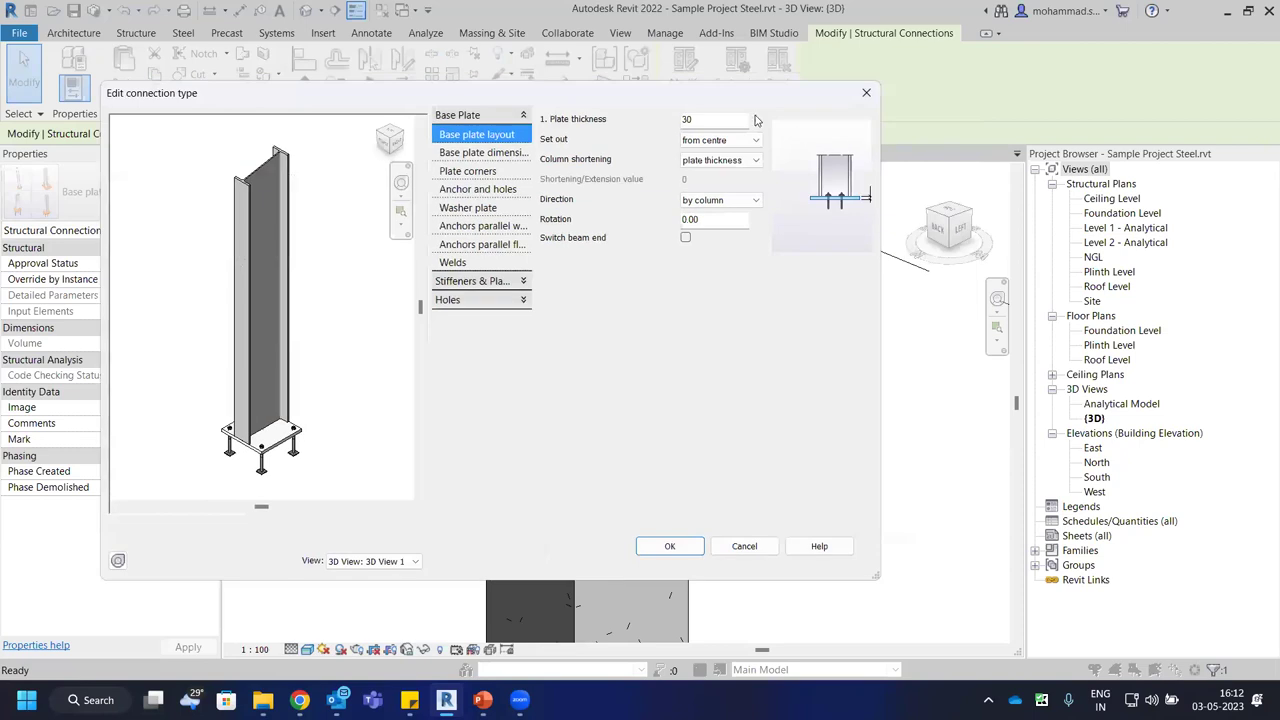
left_click(705, 120)
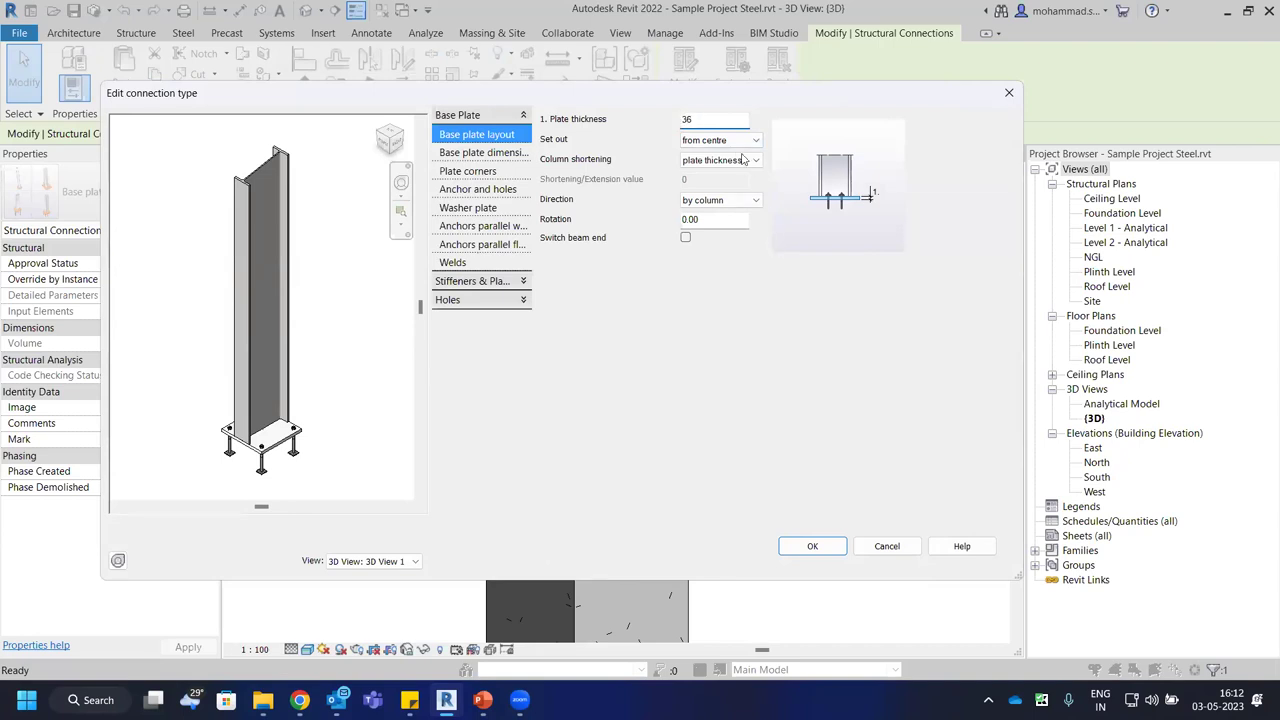
left_click_drag(728, 124, 655, 127)
type("35")
left_click(748, 140)
left_click(712, 150)
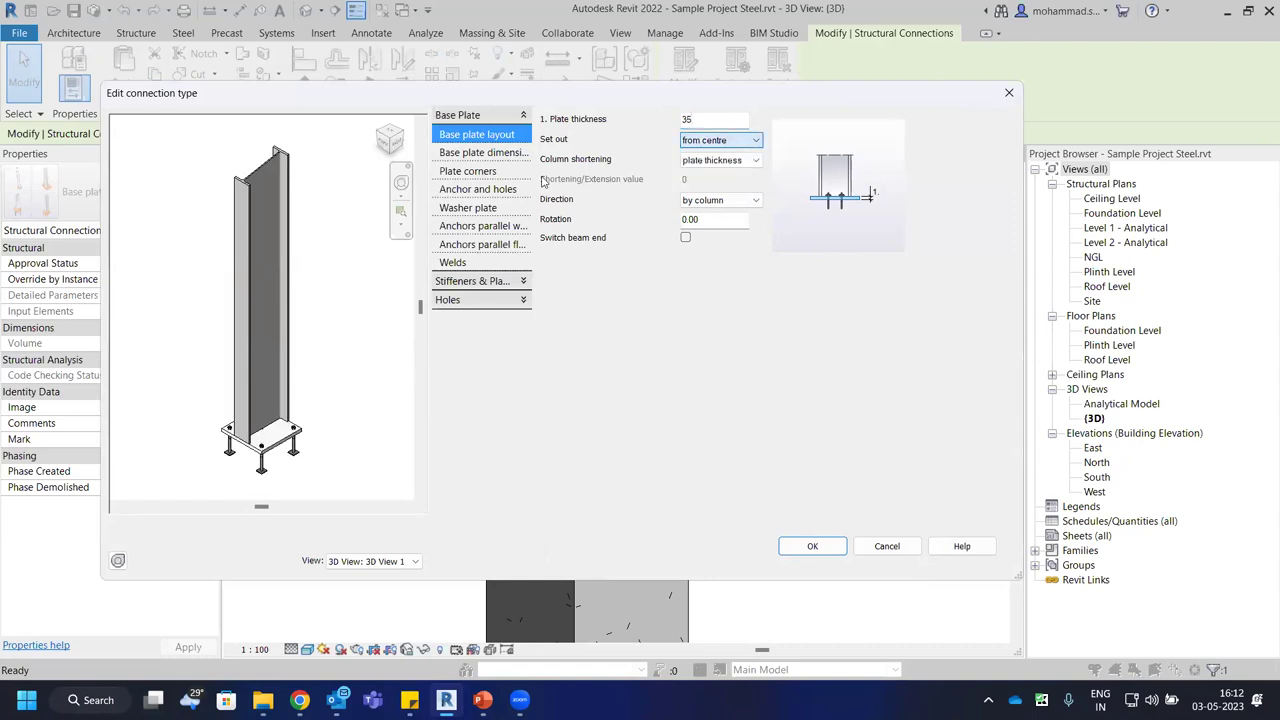
Show the base plate dimension settings and uncheck All projections equal.
left_click(482, 153)
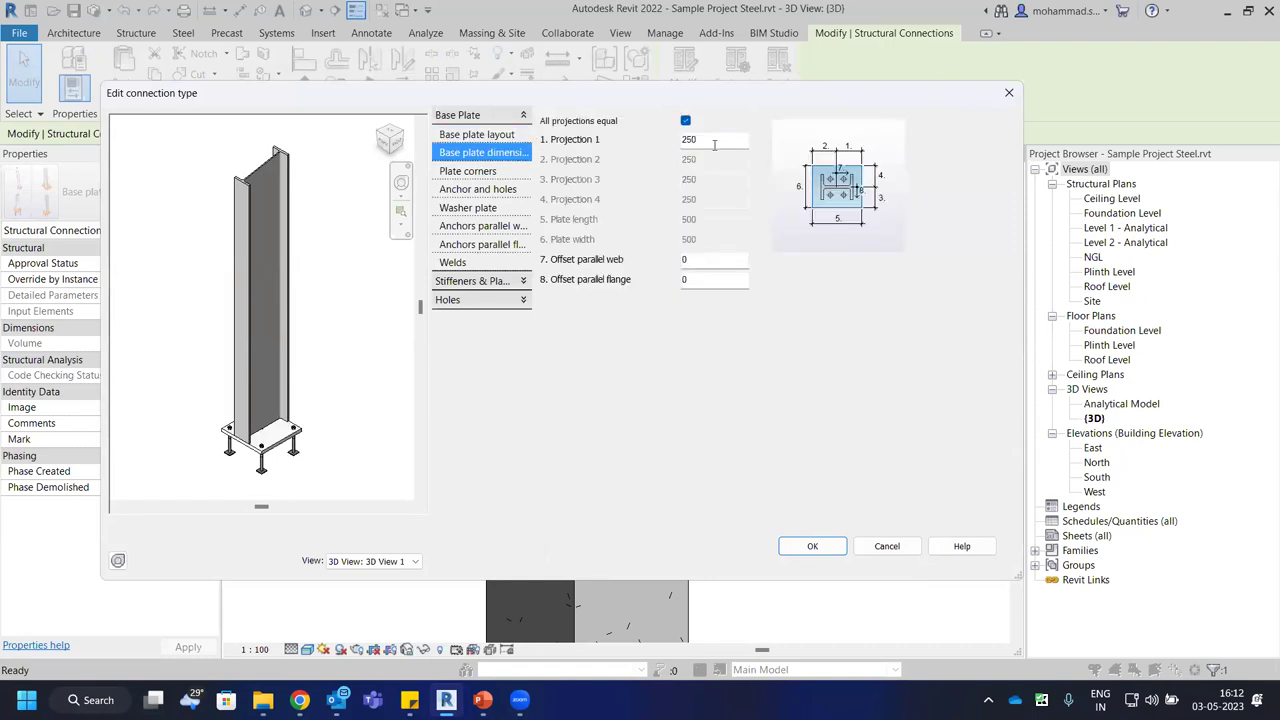
left_click_drag(718, 140, 677, 139)
left_click(685, 121)
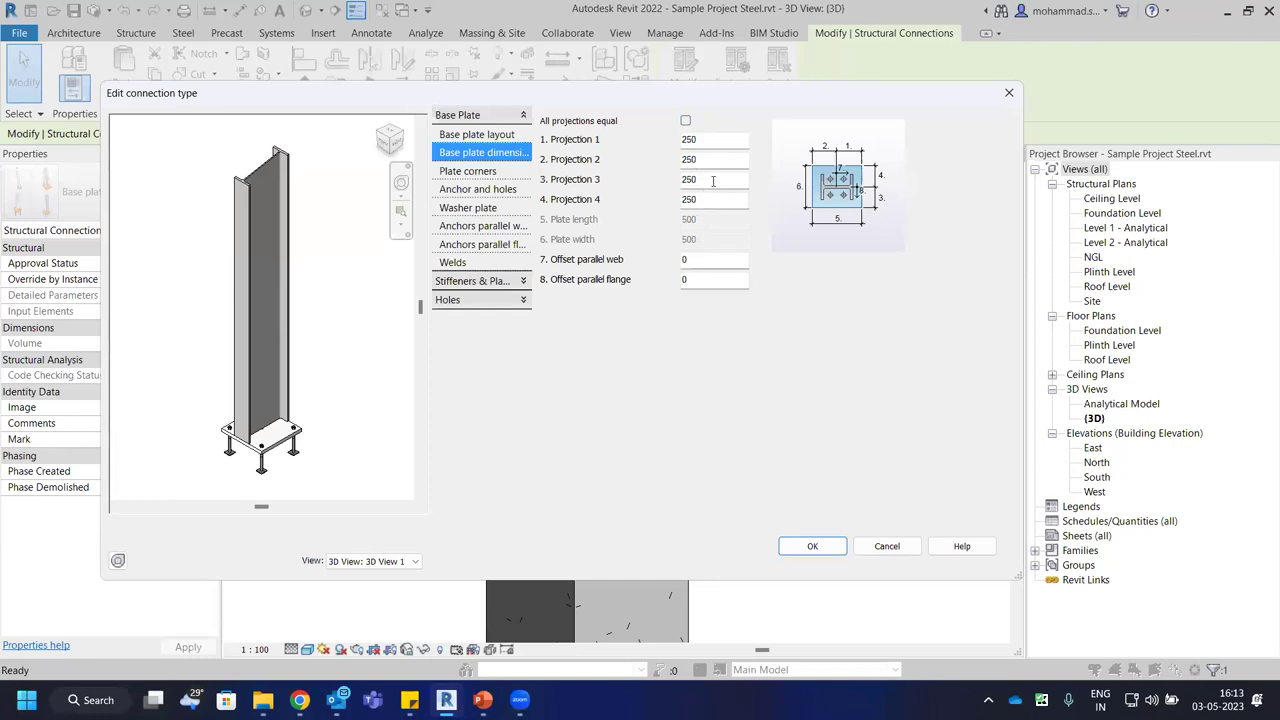
Try interim values for Projections 3 and 4 (450, 250, then 200 each).
left_click_drag(713, 180, 661, 185)
type("450")
left_click(726, 200)
double_click(702, 181)
type("250")
double_click(689, 180)
type("200")
double_click(690, 199)
type("200")
Try 500 as an interim value for Projections 2 and 1.
double_click(708, 160)
type("500")
double_click(690, 140)
type("500")
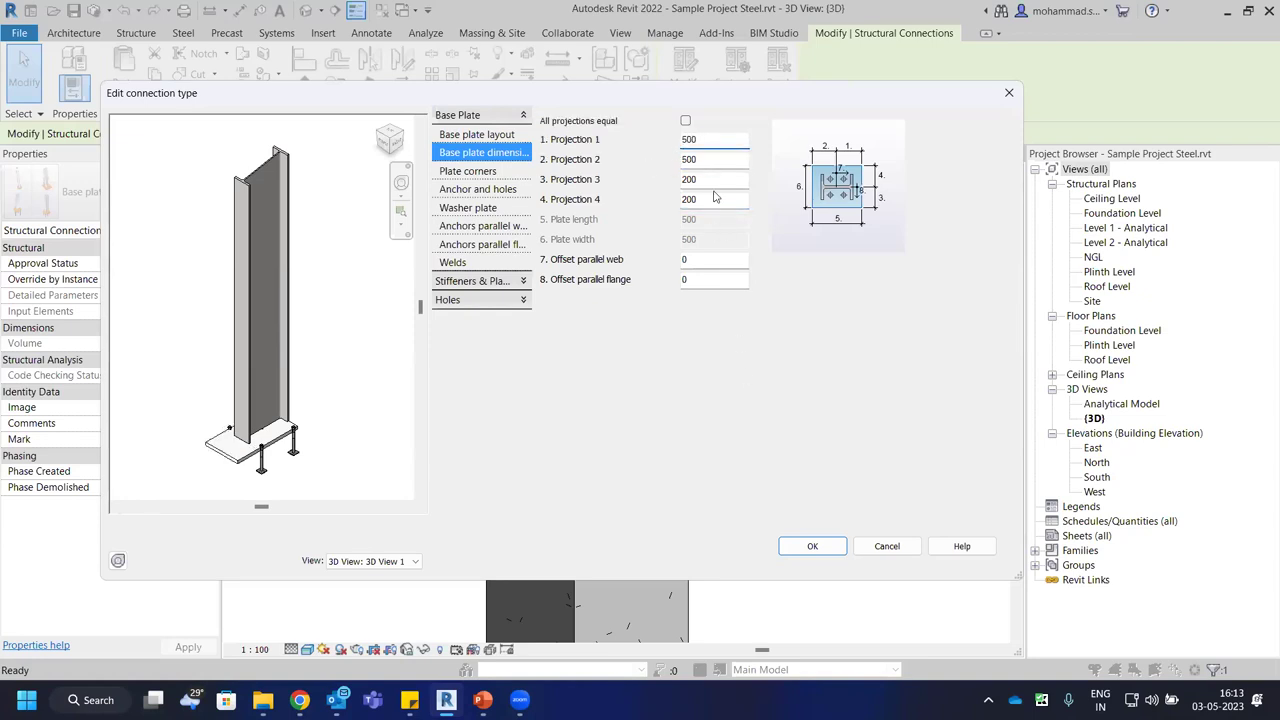
left_click(714, 157)
double_click(712, 140)
Set Projection 3 and Projection 4 to 250.
double_click(709, 181)
type("250")
key("Tab")
type("250")
left_click(710, 179)
Set Projection 1 and Projection 2 to 300.
scroll(315, 390, "up", 5)
double_click(709, 139)
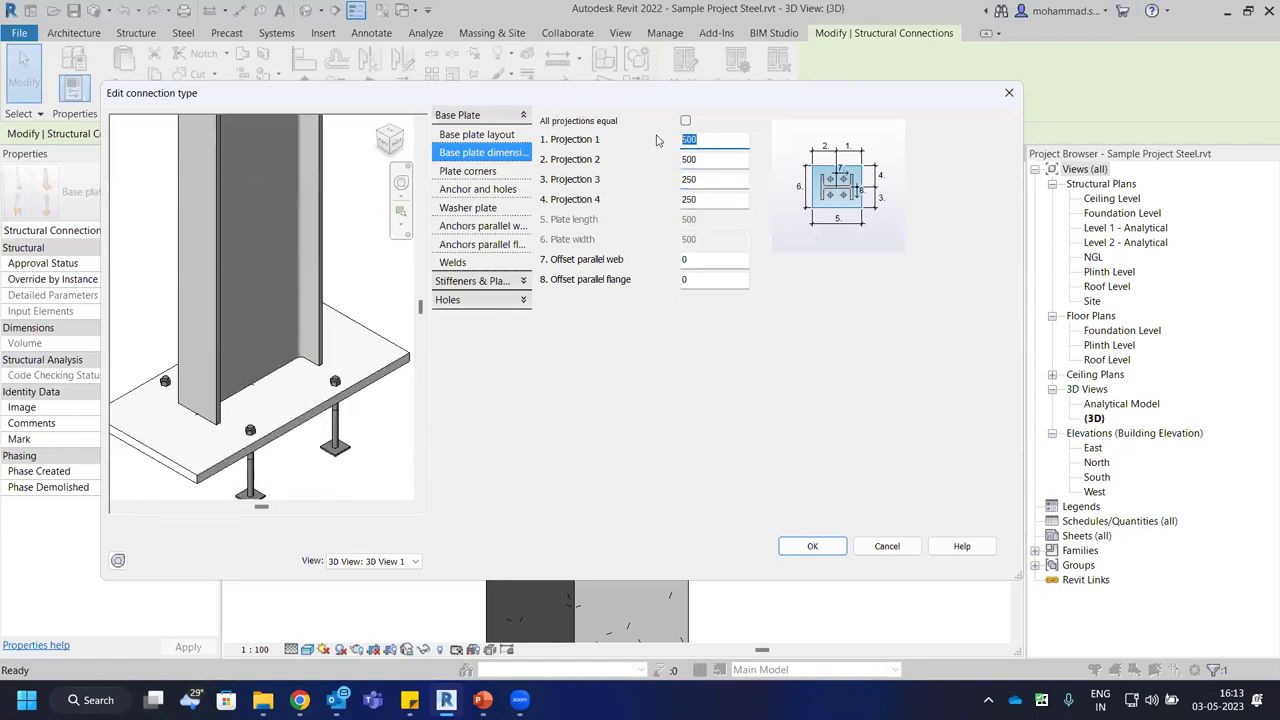
type("300")
double_click(713, 160)
type("300")
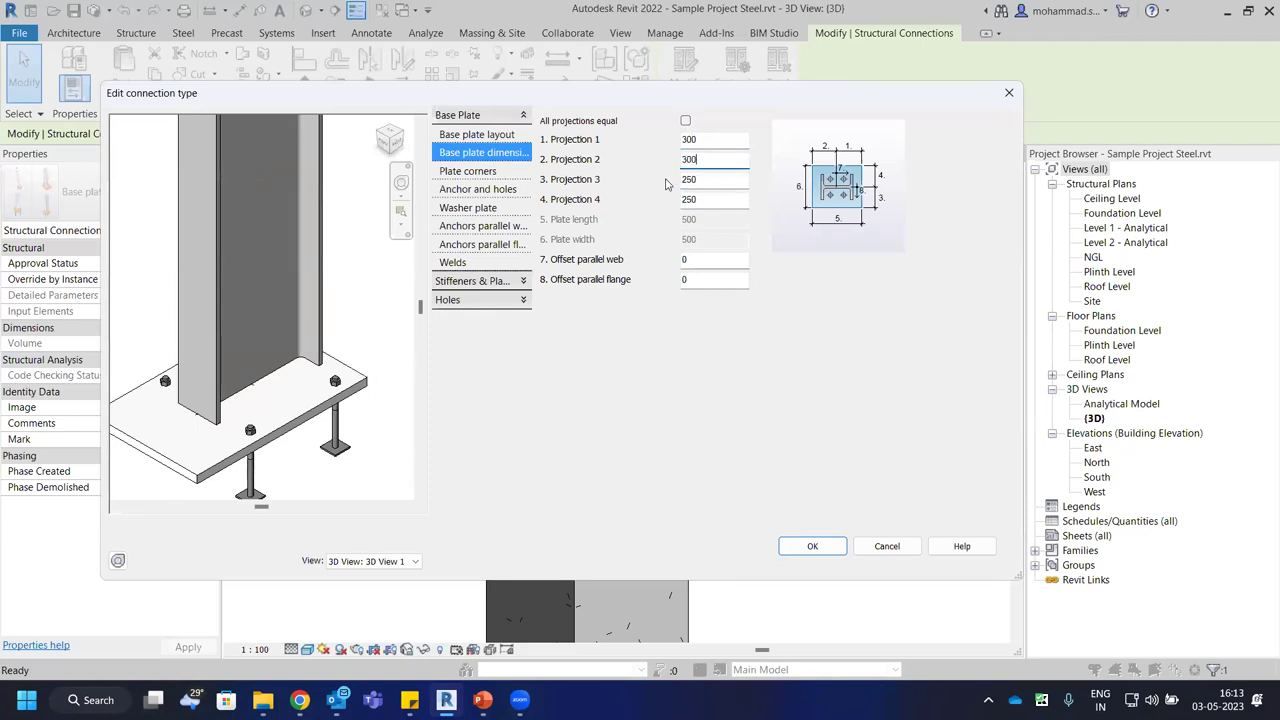
left_click(697, 139)
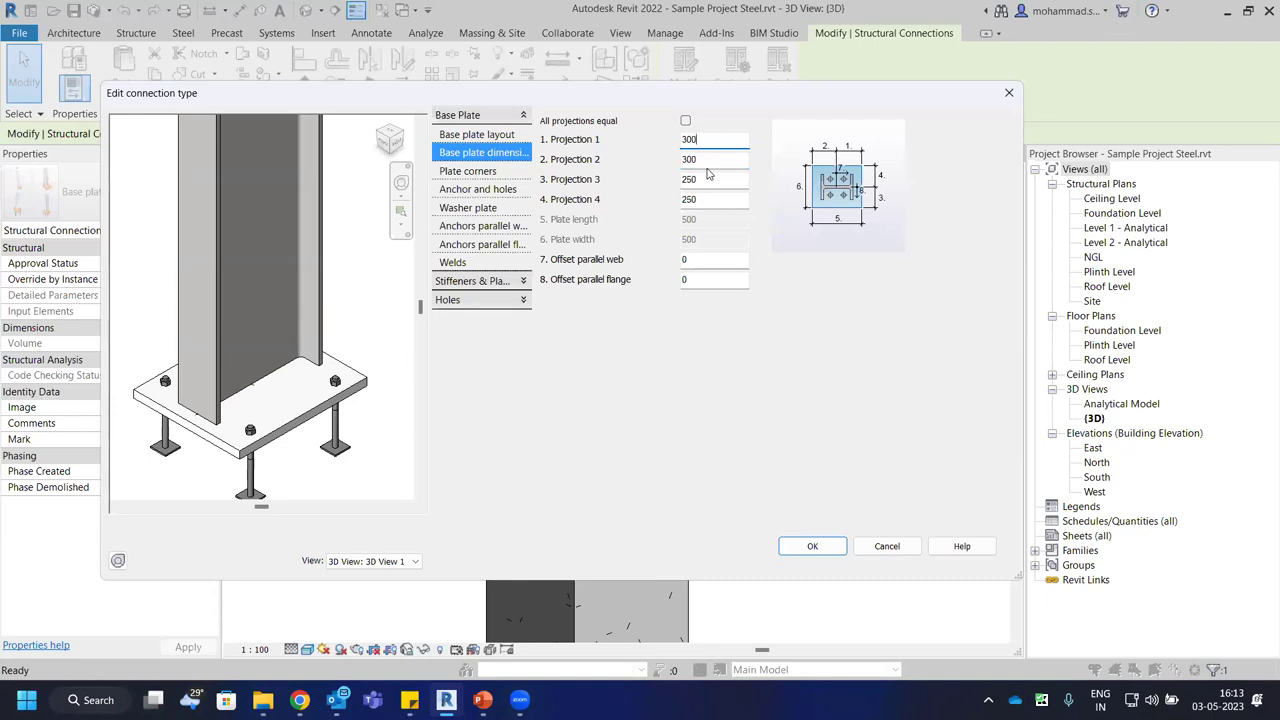
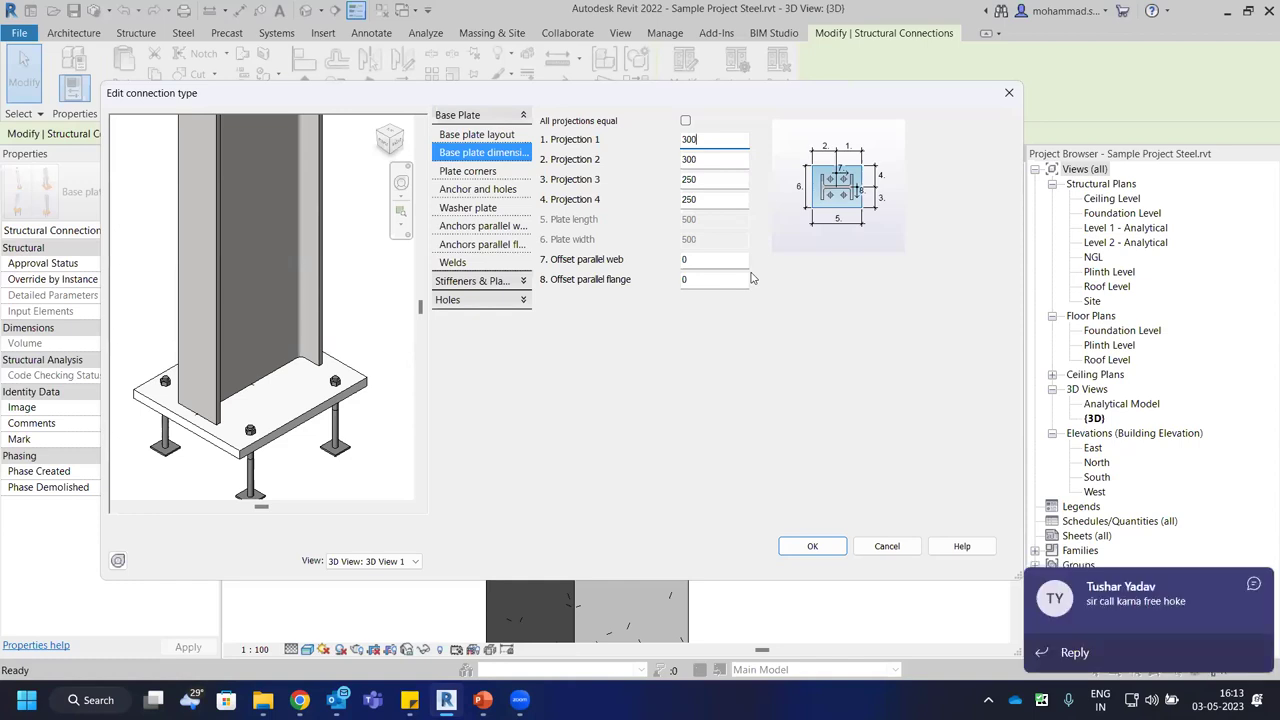
Dismiss the chat notification and give base plate corner 1 a fillet shape.
left_click(1250, 516)
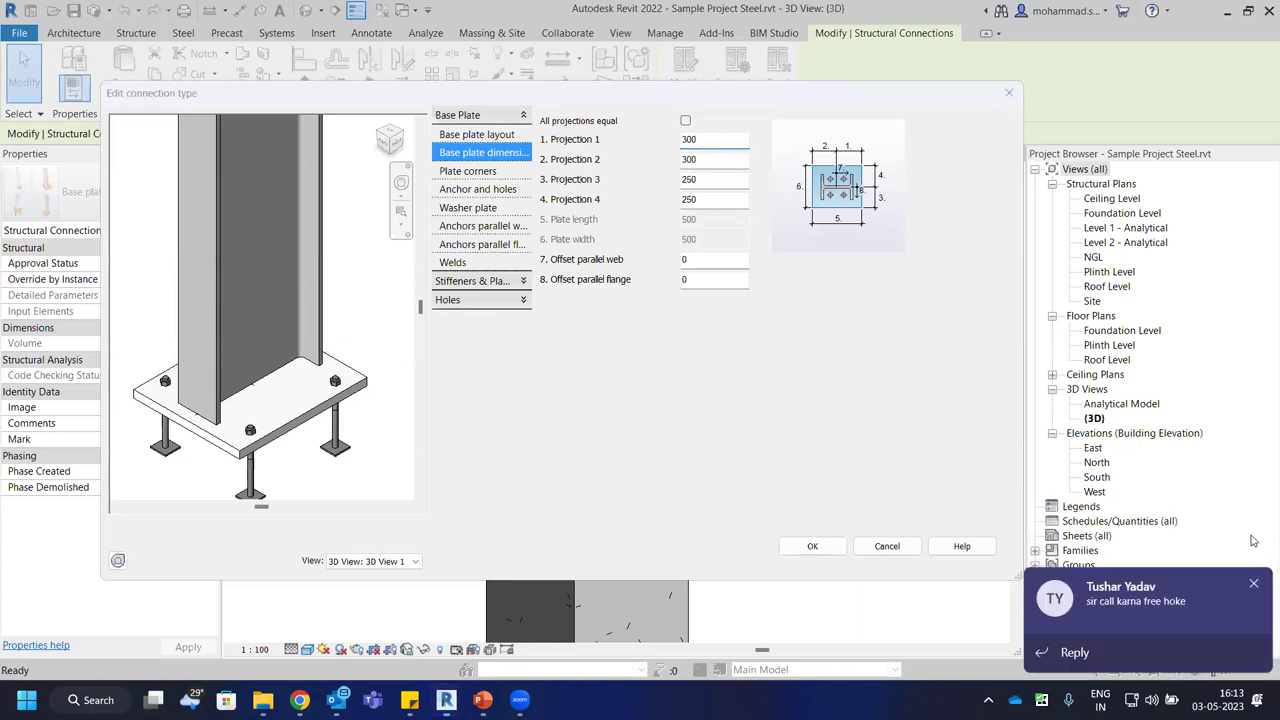
left_click(1257, 587)
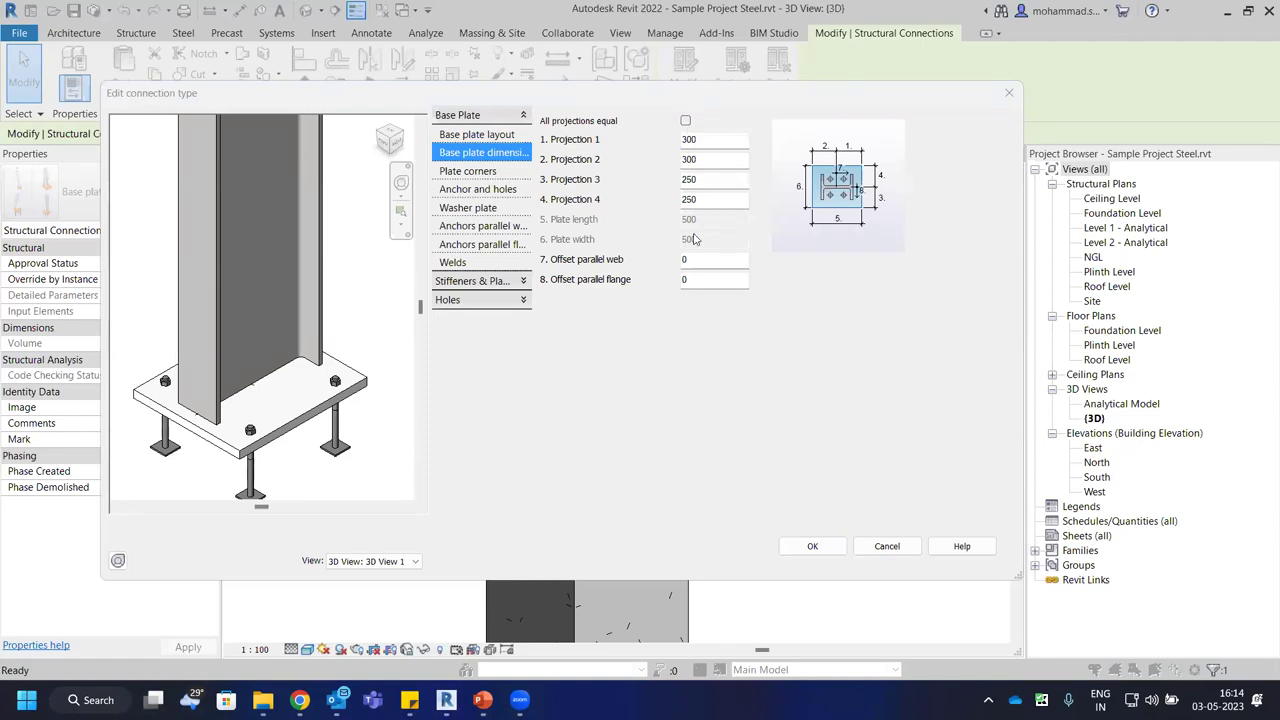
left_click(498, 172)
left_click(596, 142)
left_click(606, 160)
left_click(605, 142)
Try the cut shape on corner 1, then settle on convex.
left_click(590, 176)
left_click(605, 141)
left_click(580, 186)
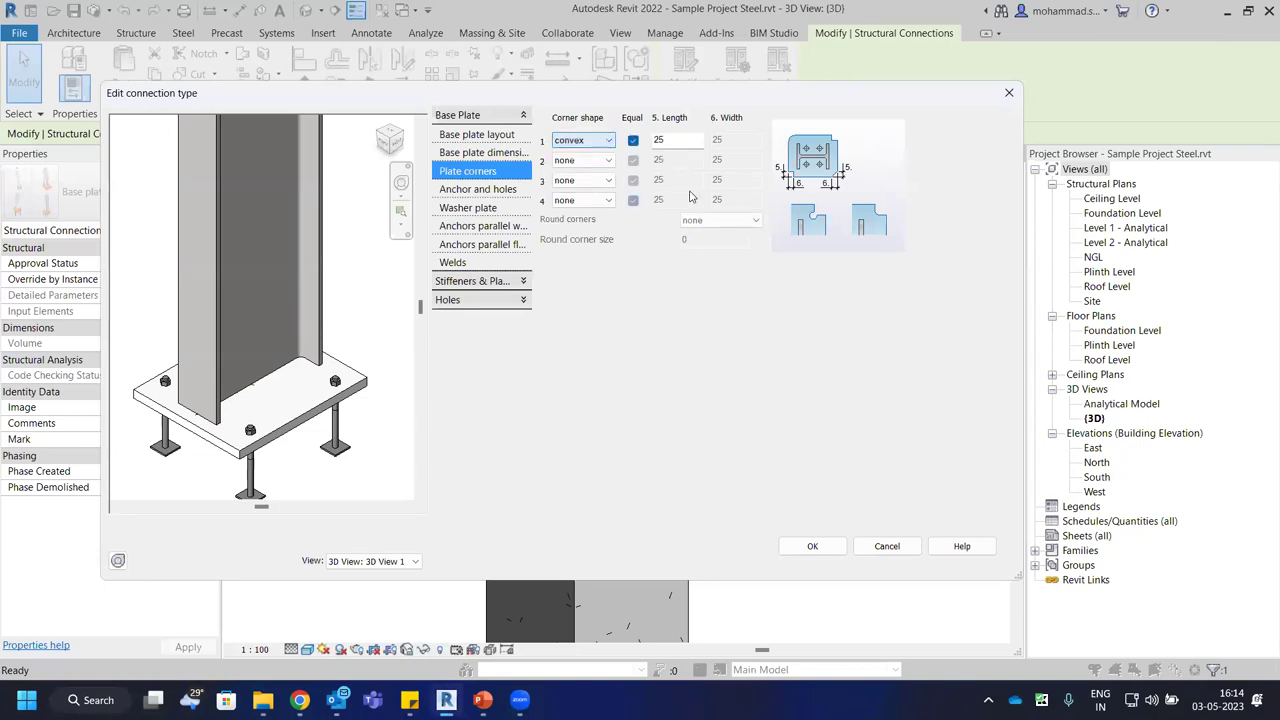
left_click(601, 143)
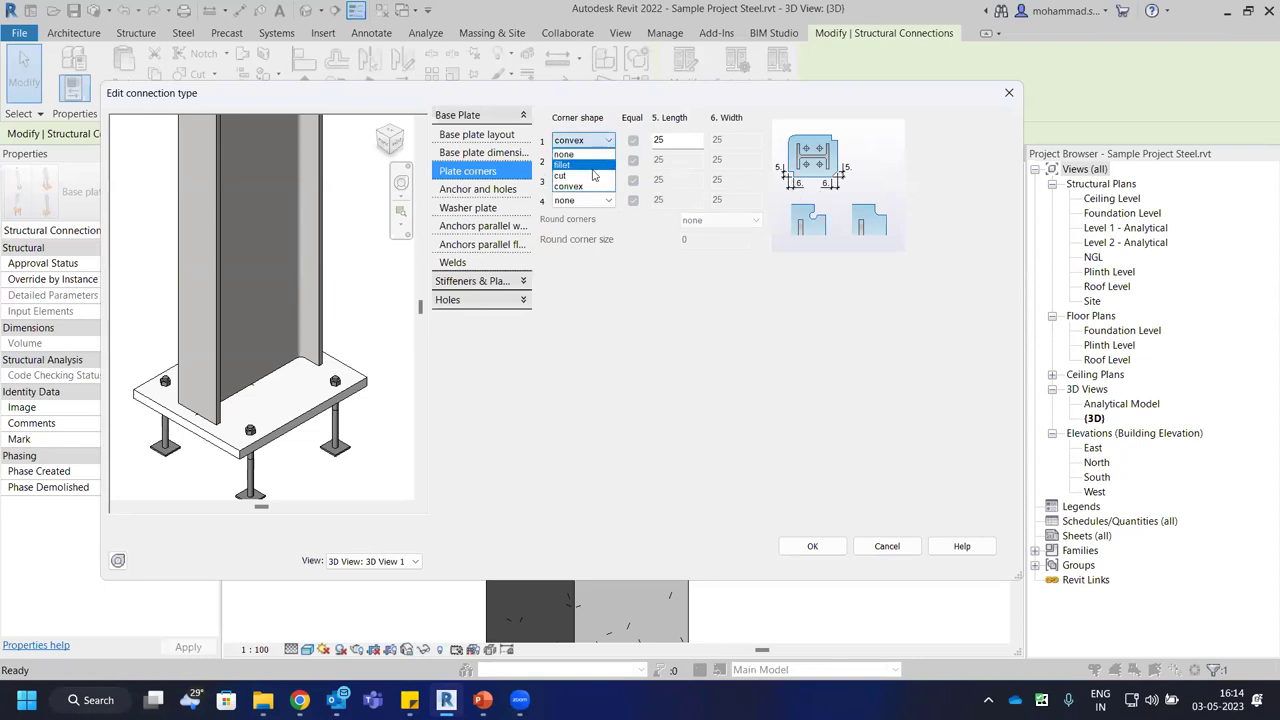
left_click(590, 186)
Make corners 2, 3 and 4 convex as well, each 25 long.
left_click(595, 160)
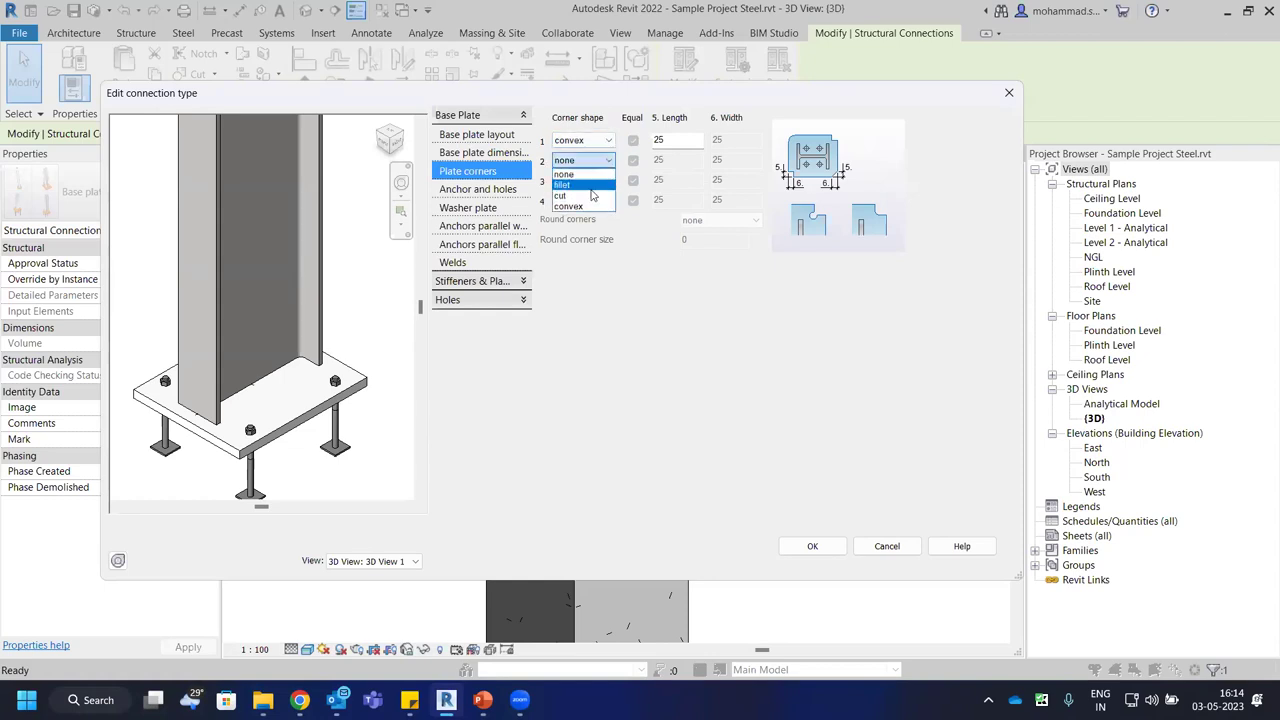
left_click(588, 206)
left_click(595, 180)
left_click(590, 226)
left_click(590, 200)
left_click(585, 246)
middle_click_drag(283, 427, 380, 300, "shift")
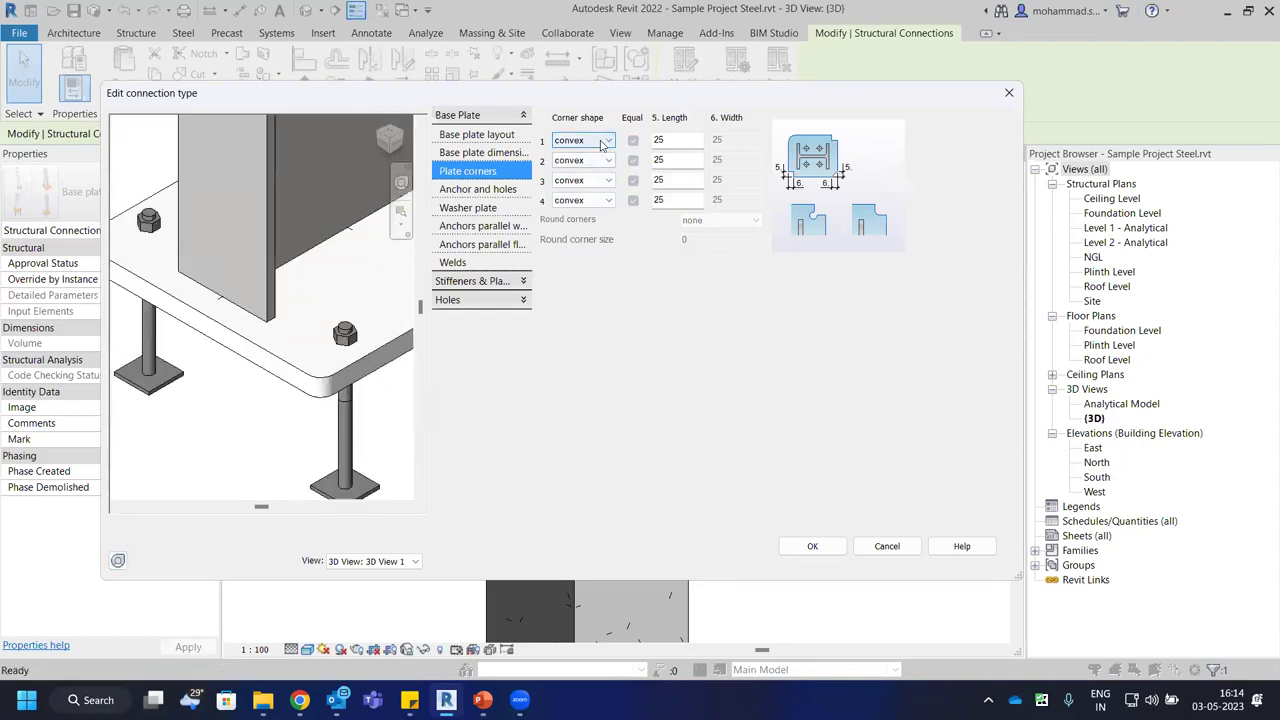
Browse the anchor types under Anchor and holes, trying US J-Square and US J-Round Anchors.
left_click(500, 192)
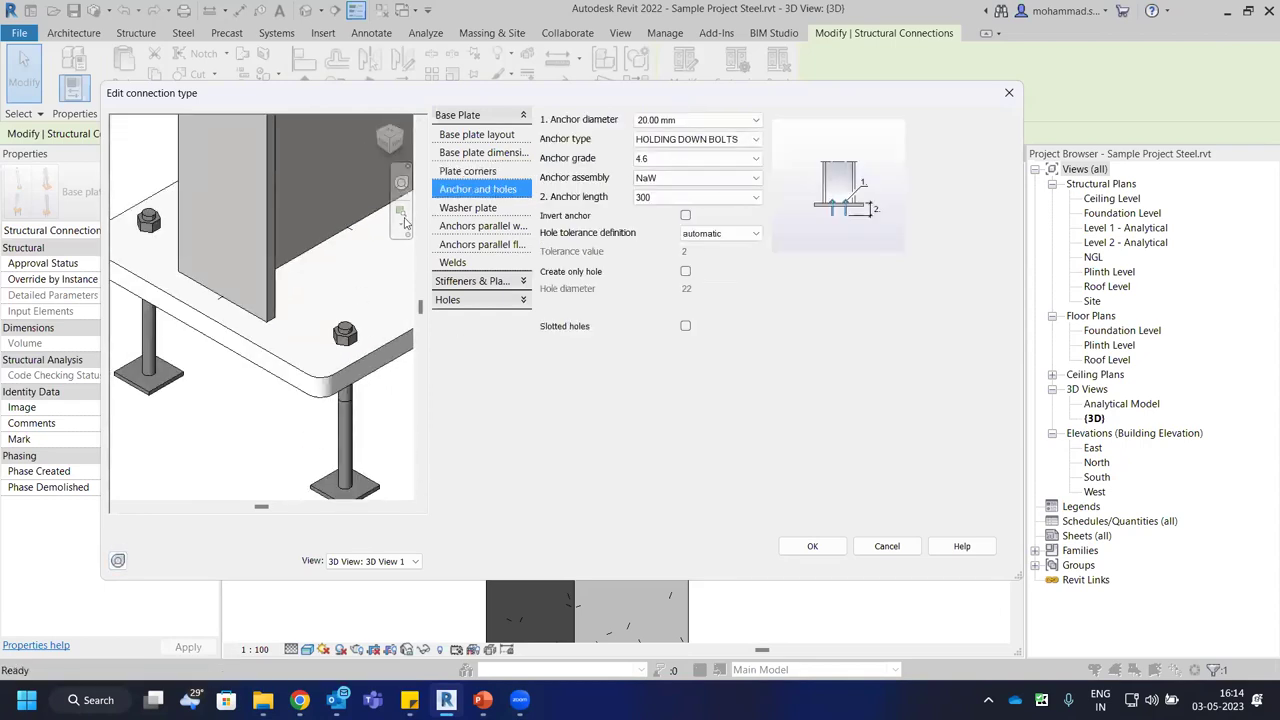
left_click(733, 144)
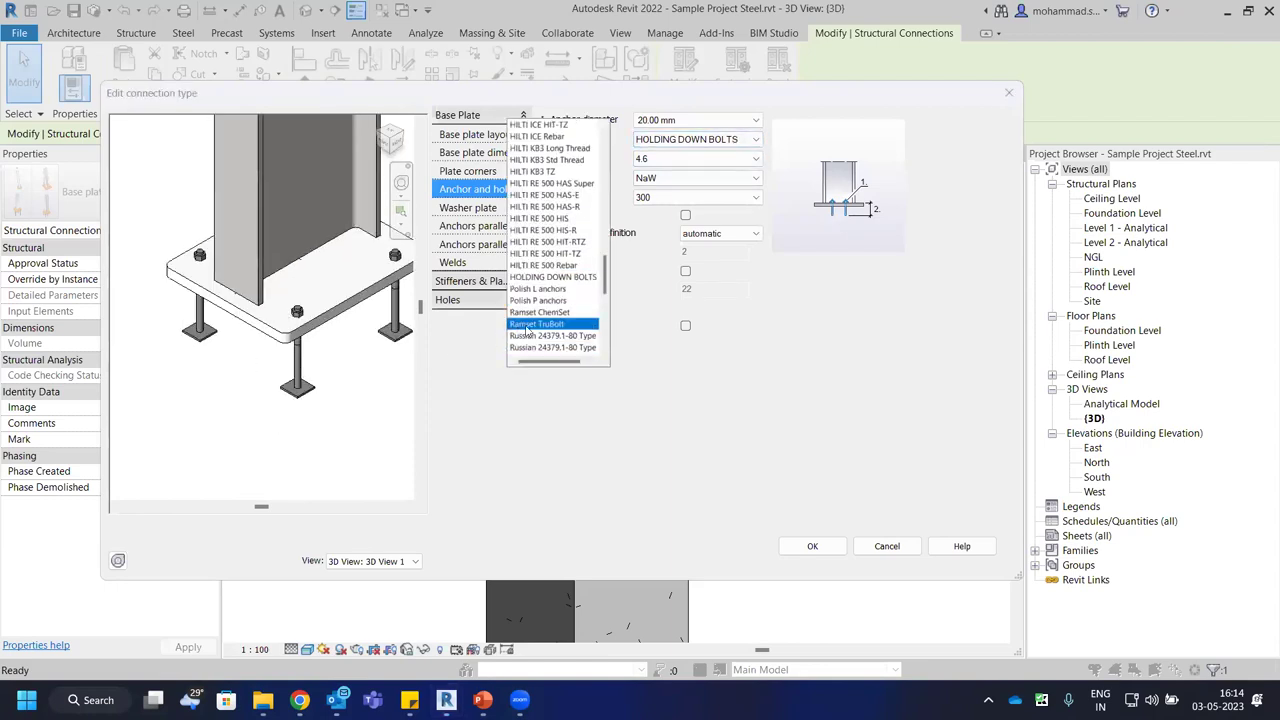
scroll(558, 170, "up", 1)
scroll(558, 170, "up", 8)
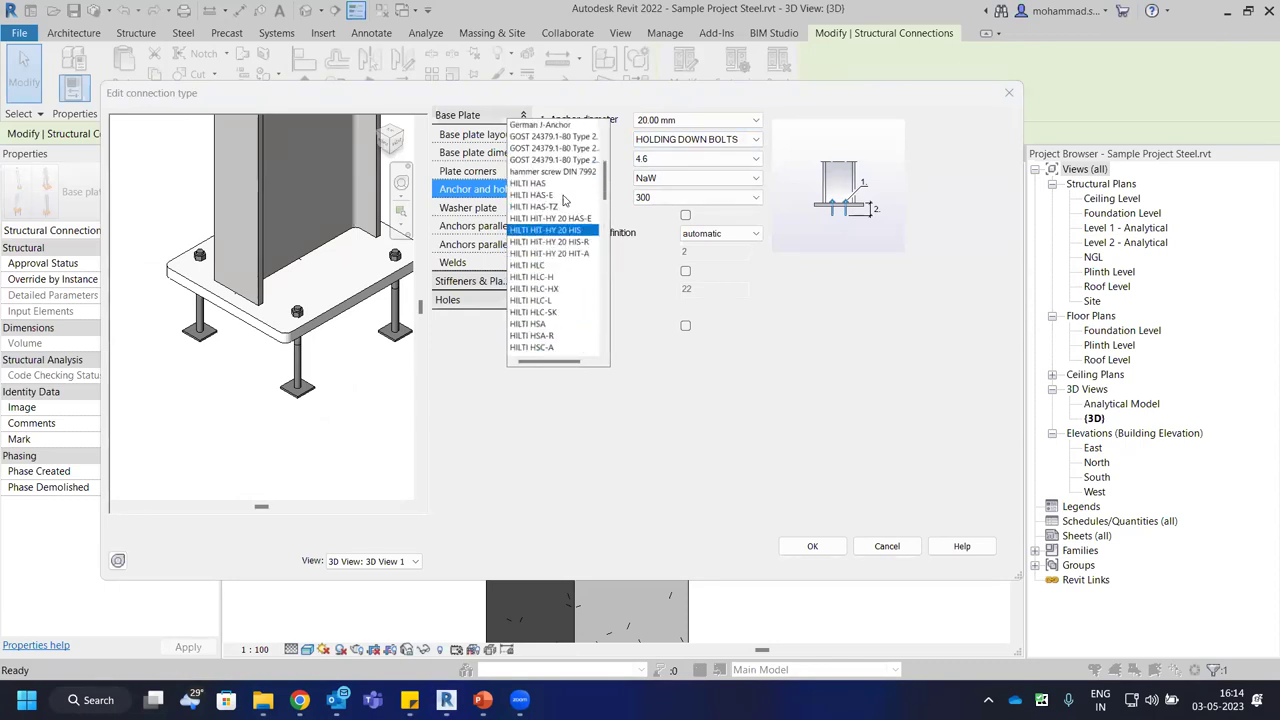
scroll(555, 330, "down", 15)
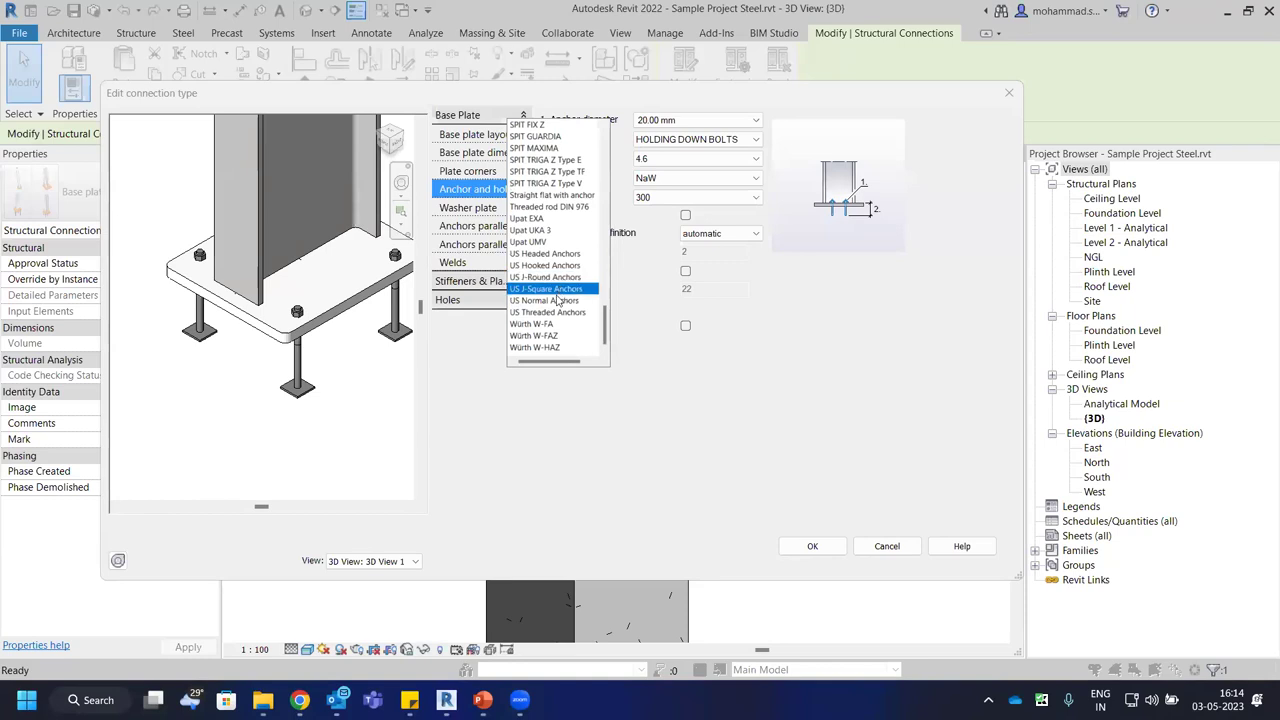
left_click(556, 289)
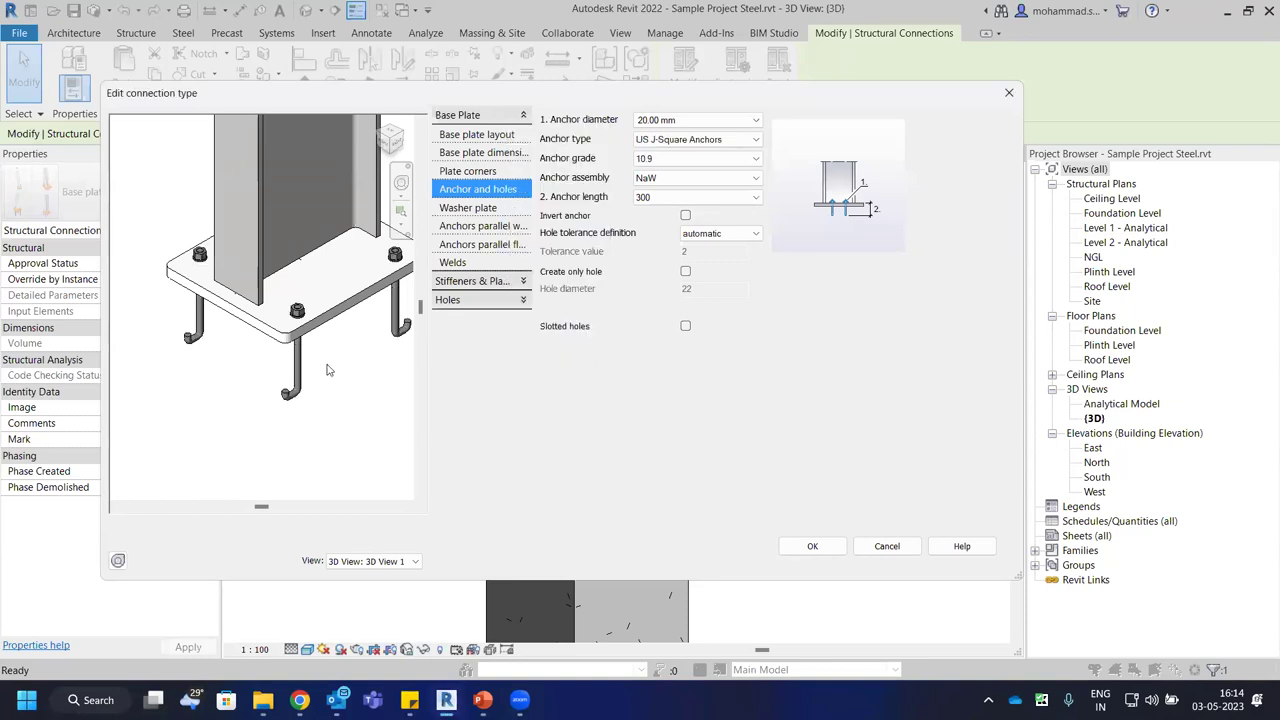
scroll(326, 370, "up", 4)
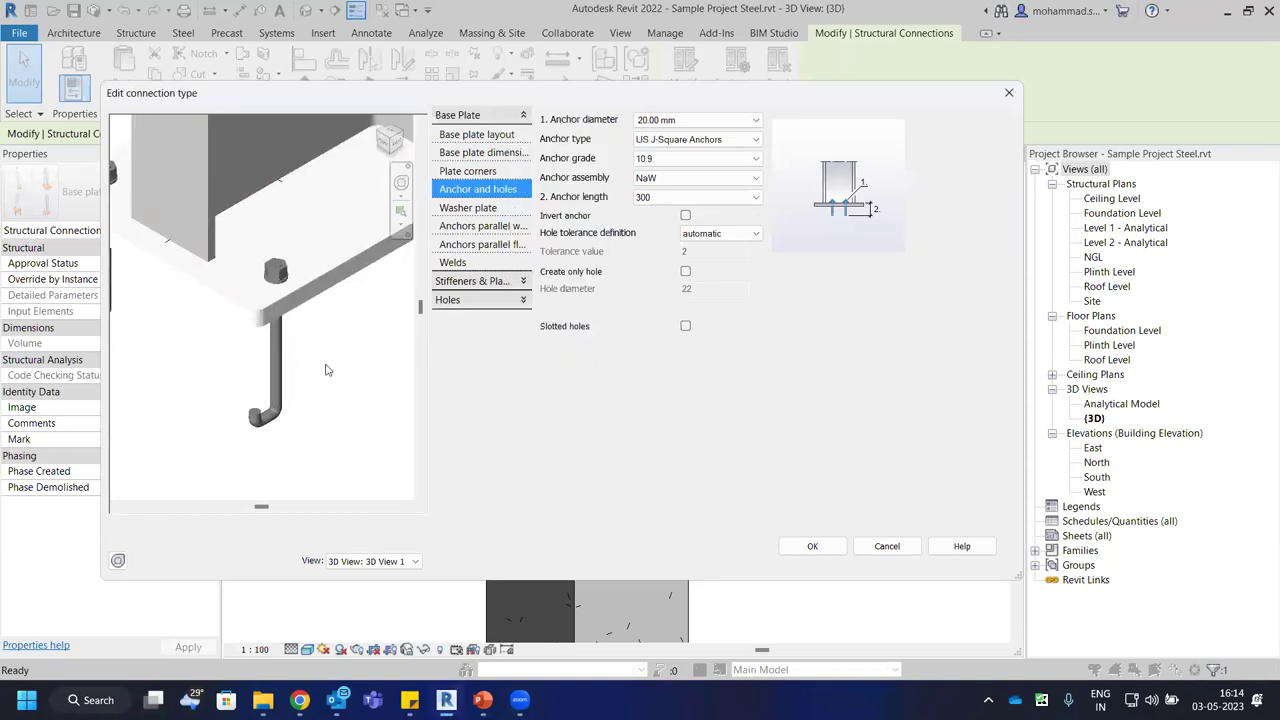
left_click(717, 145)
left_click(556, 278)
scroll(287, 360, "down", 4)
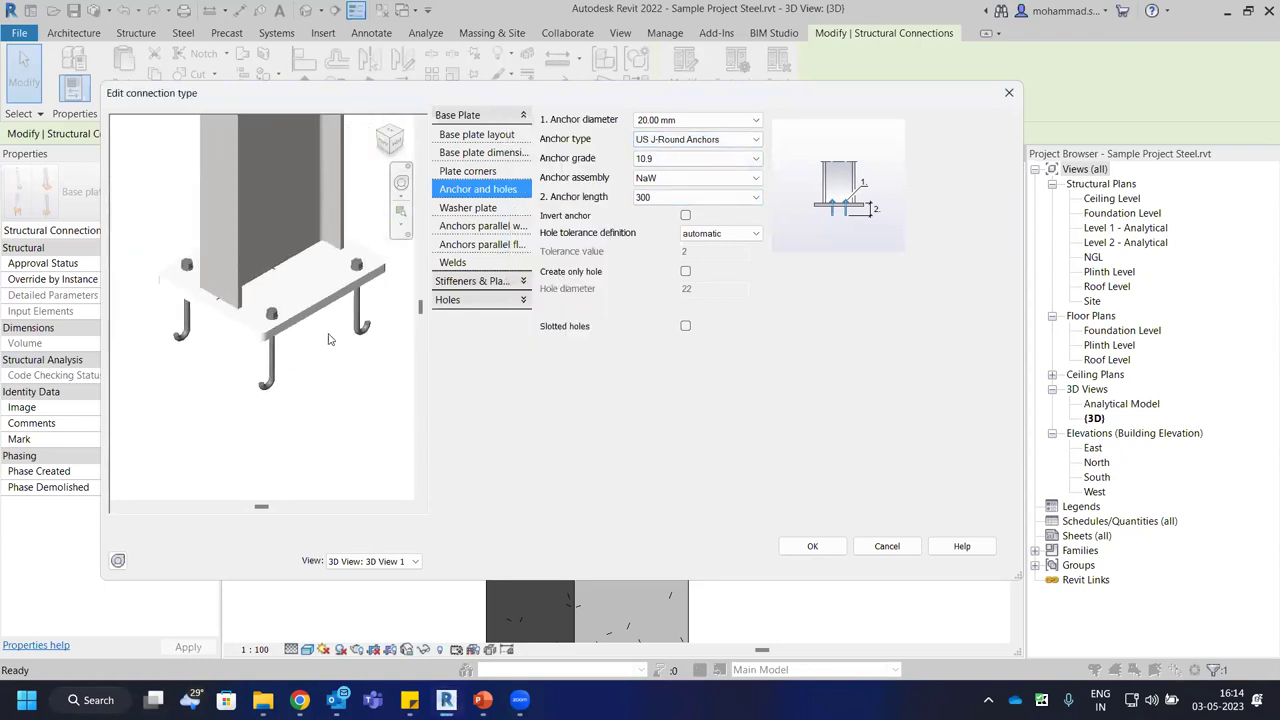
Set the anchor diameter to 1 1/4 inch and the anchor type to US Threaded Anchors.
left_click(694, 120)
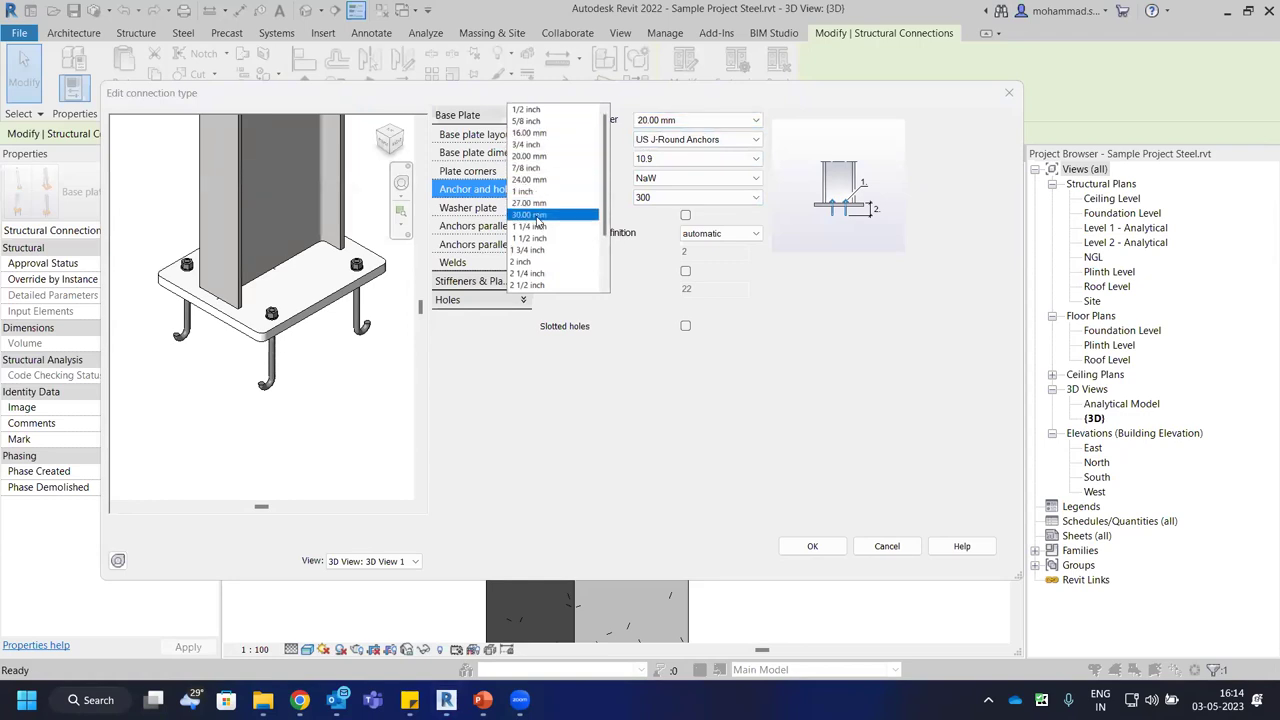
left_click(533, 226)
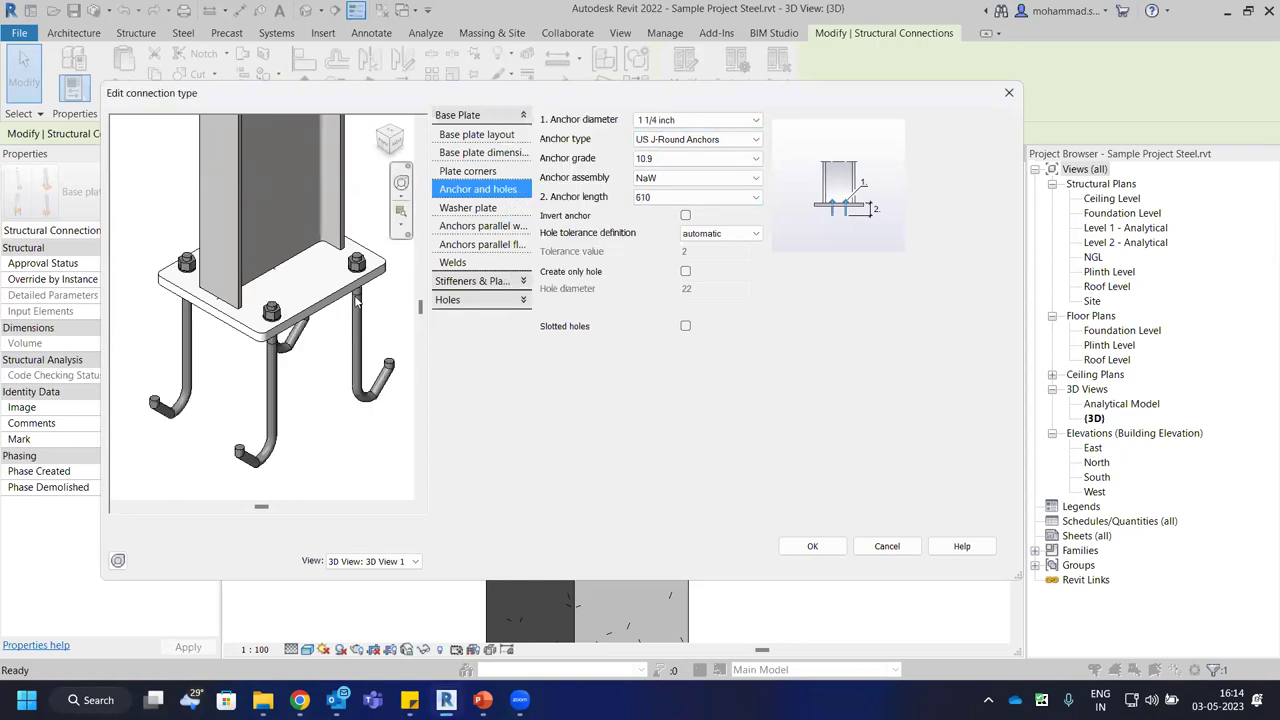
left_click(715, 140)
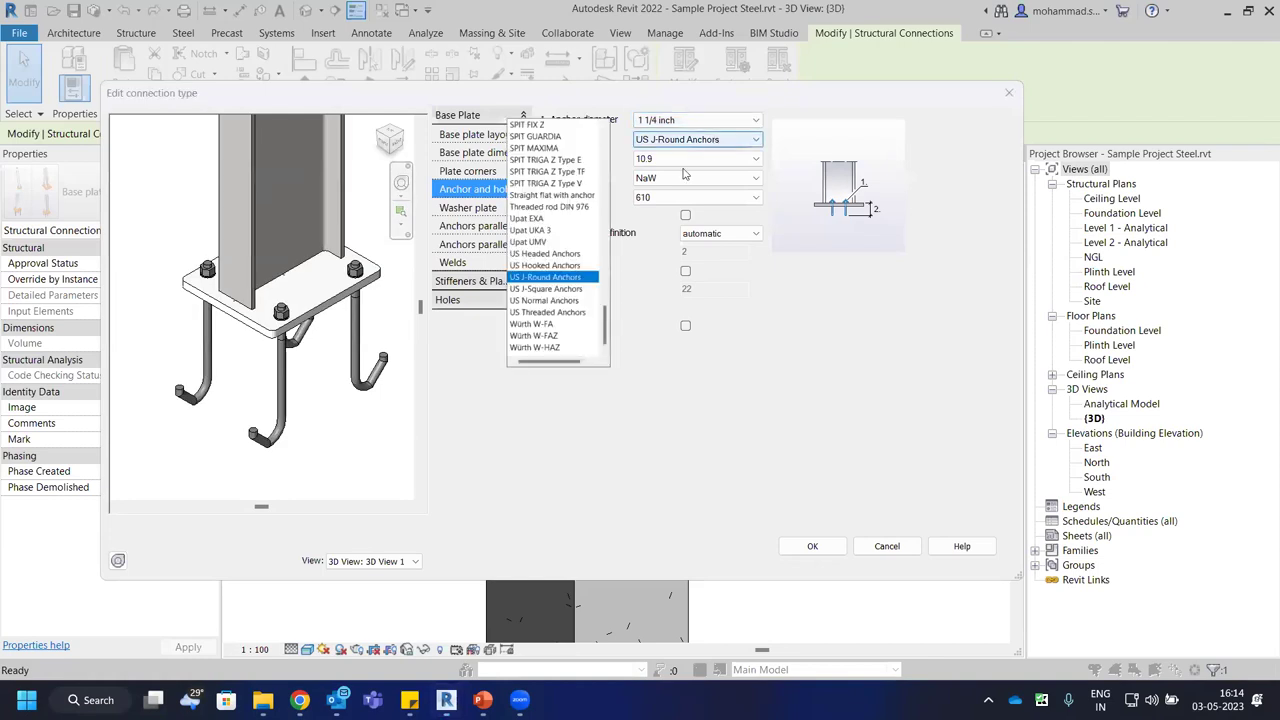
left_click(537, 278)
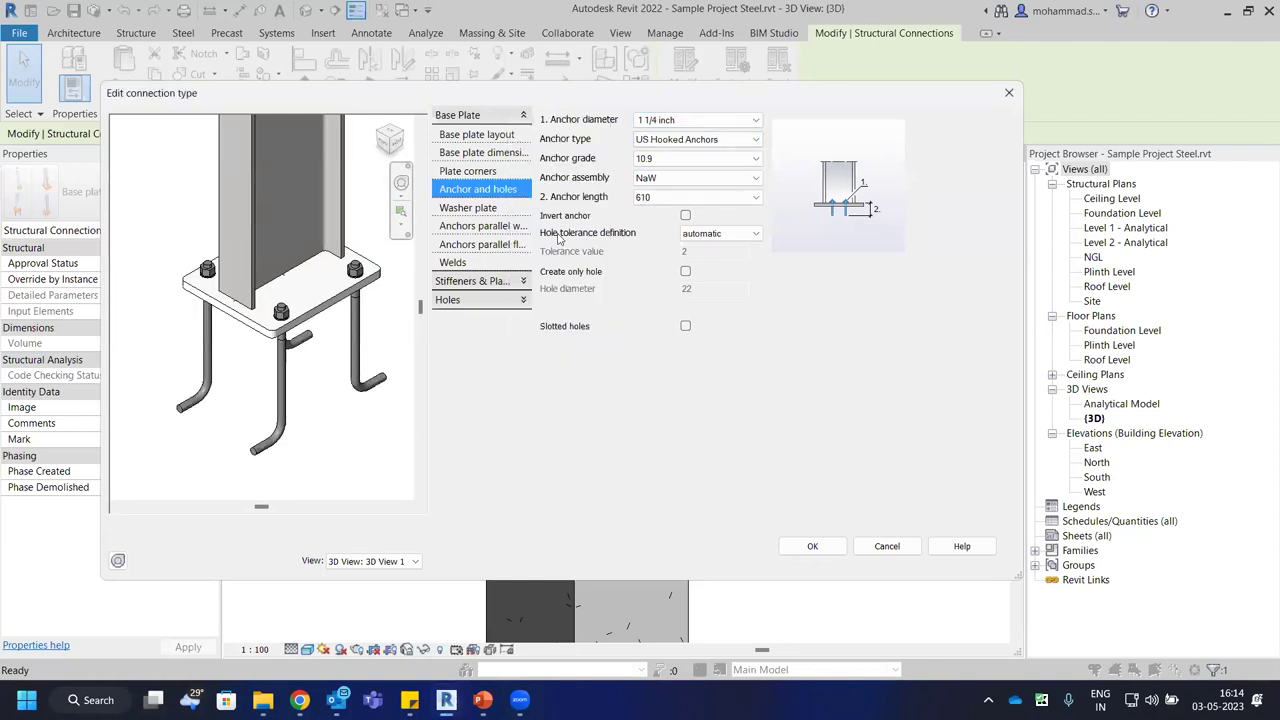
left_click(712, 140)
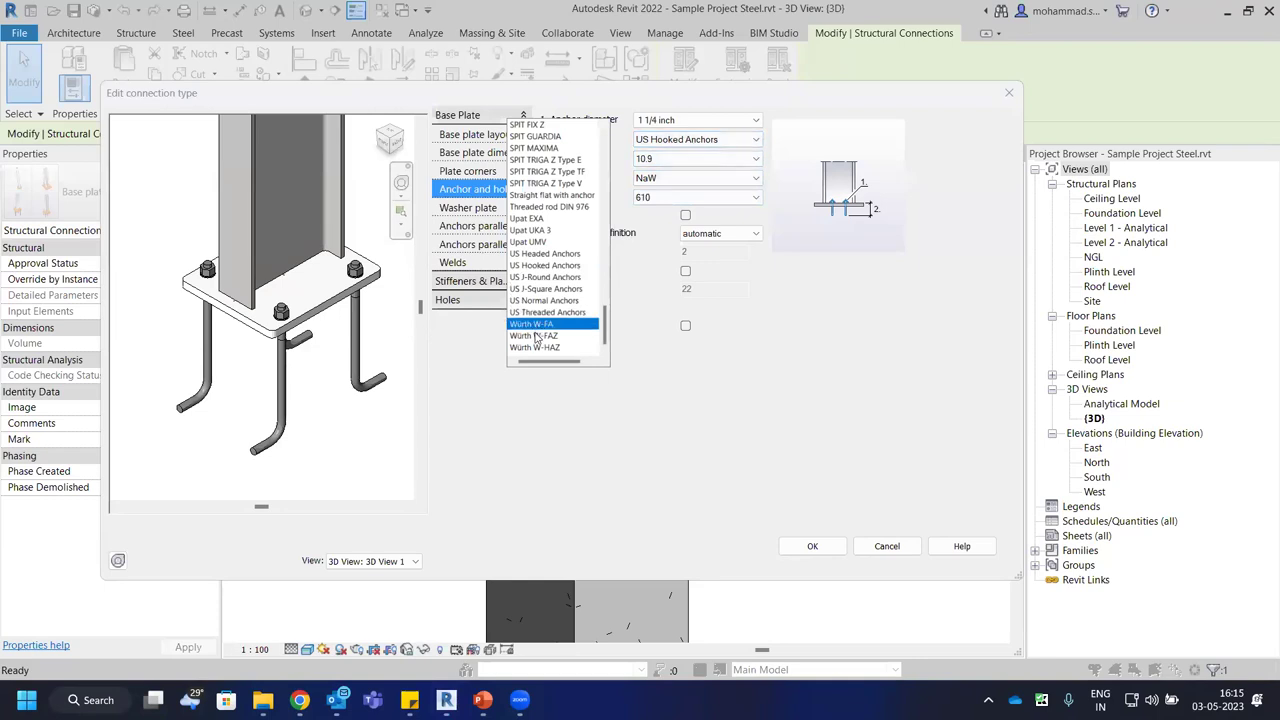
left_click(545, 313)
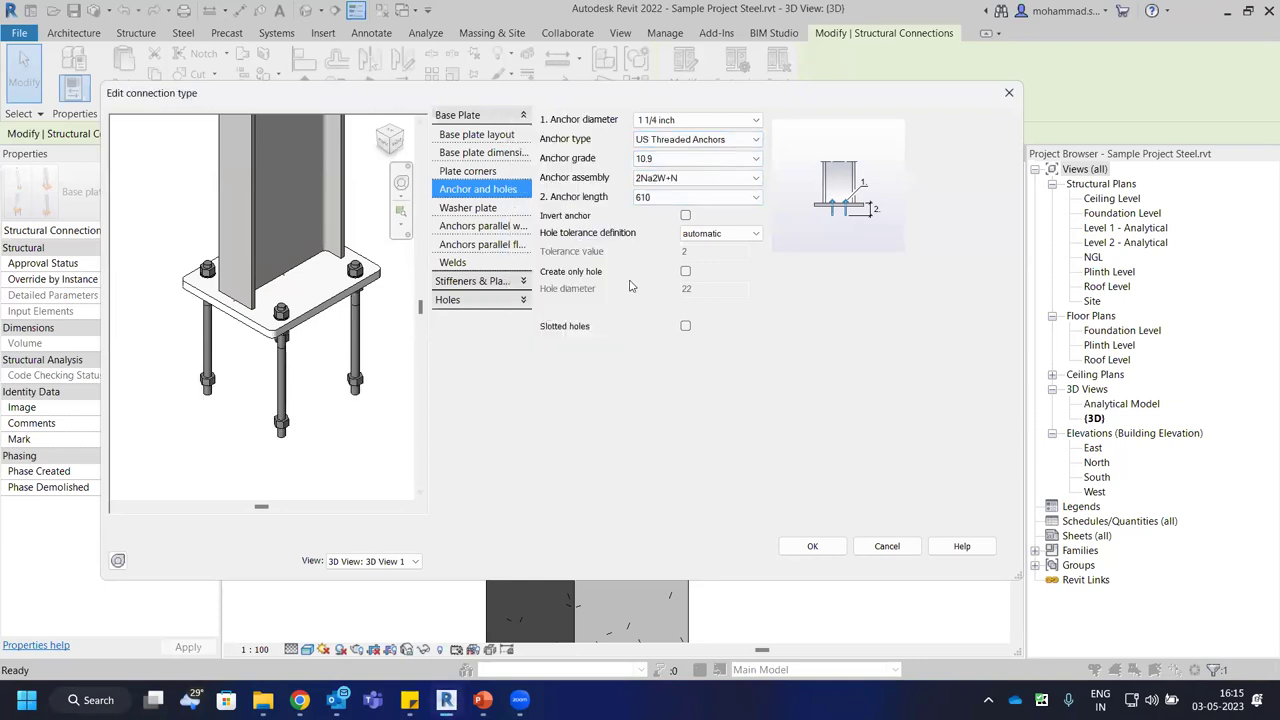
Keep the 2Na2W+N assembly and grade 10.9, and set anchor length back to 610 after trying 1118.
left_click(711, 179)
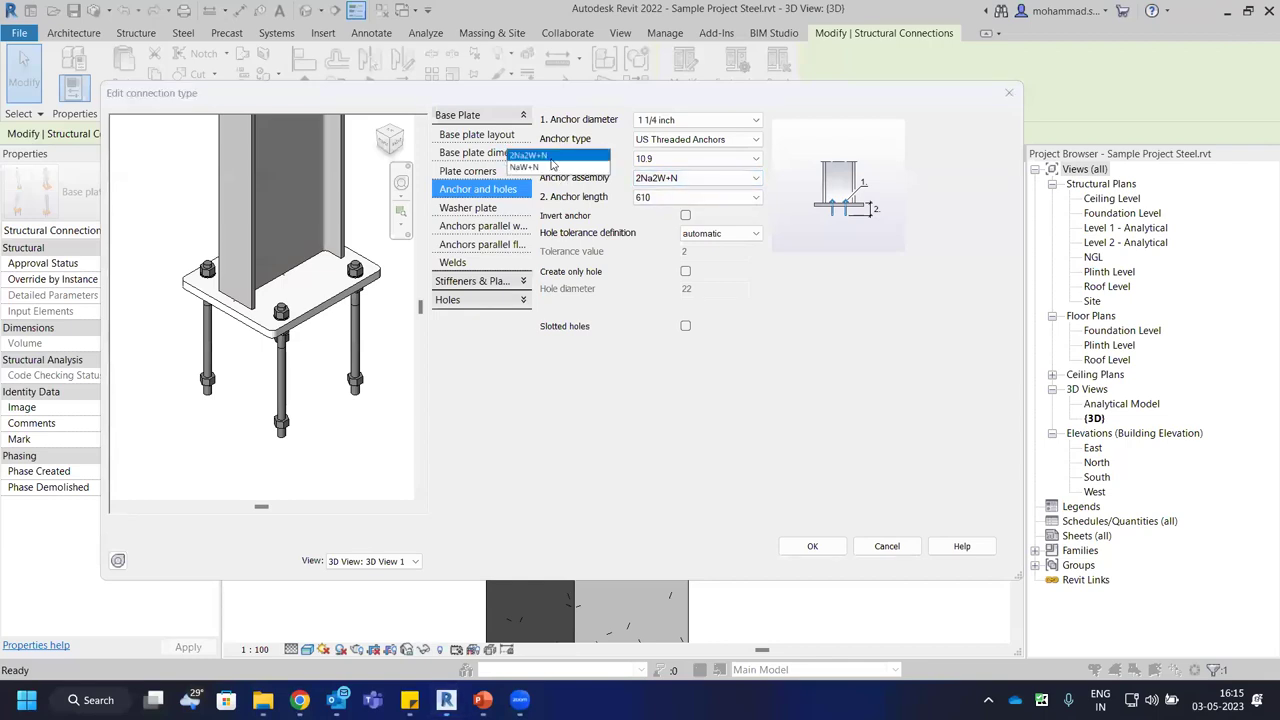
left_click(711, 163)
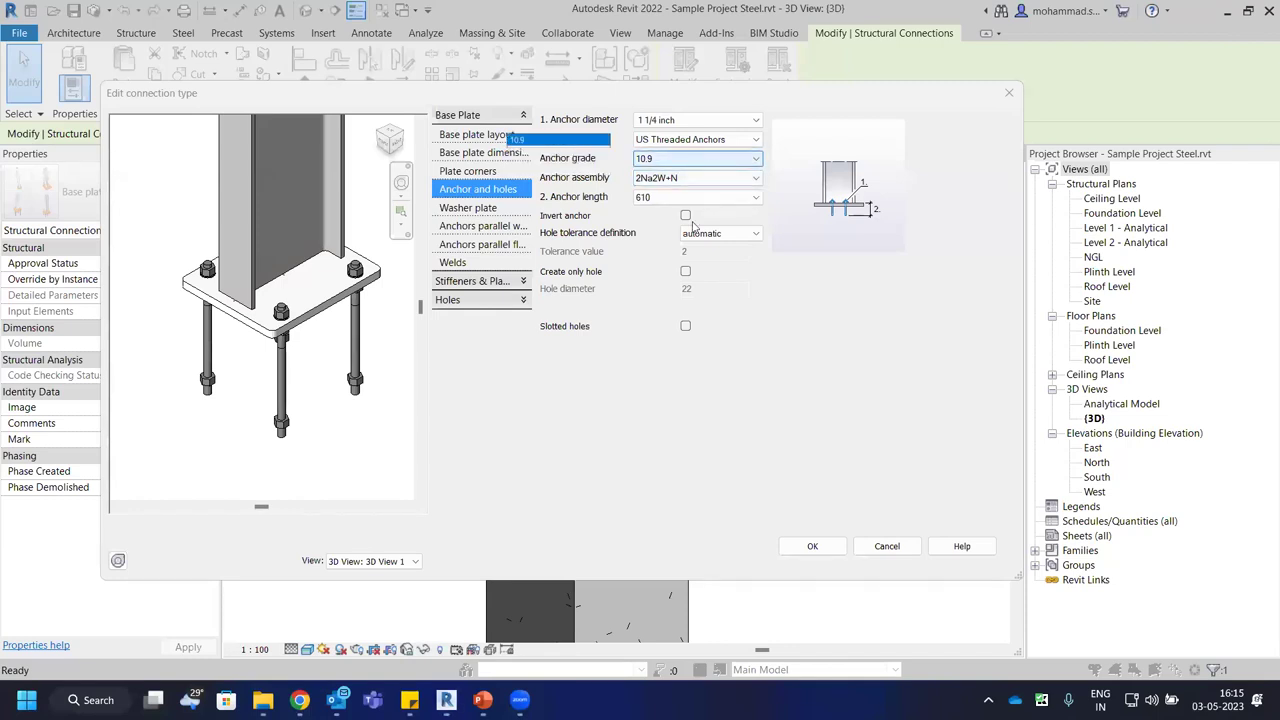
left_click(703, 204)
left_click(697, 197)
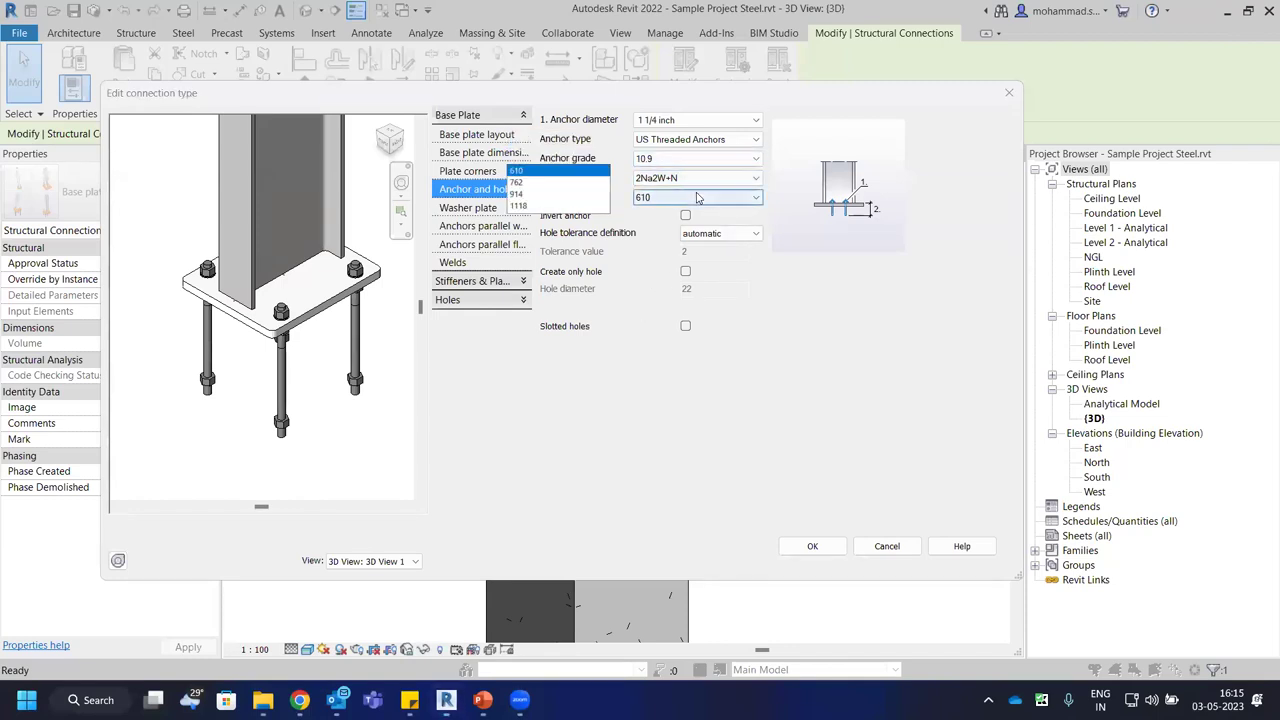
left_click(528, 205)
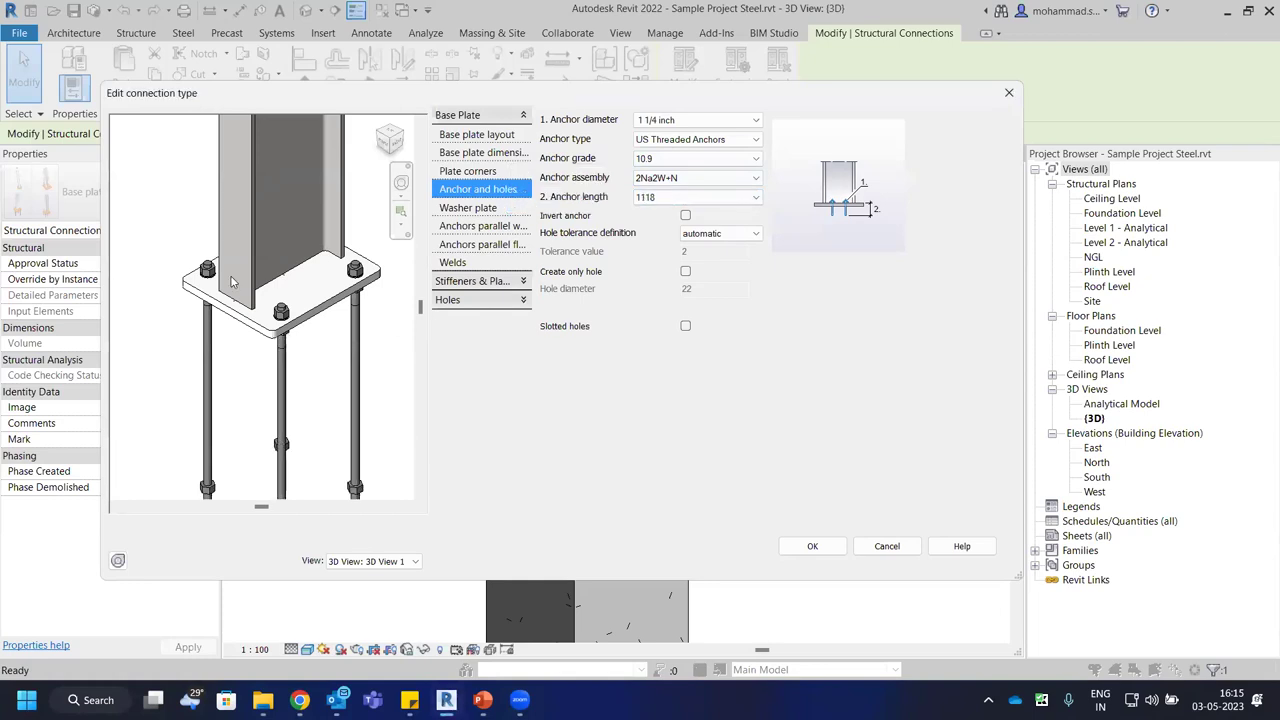
left_click(706, 200)
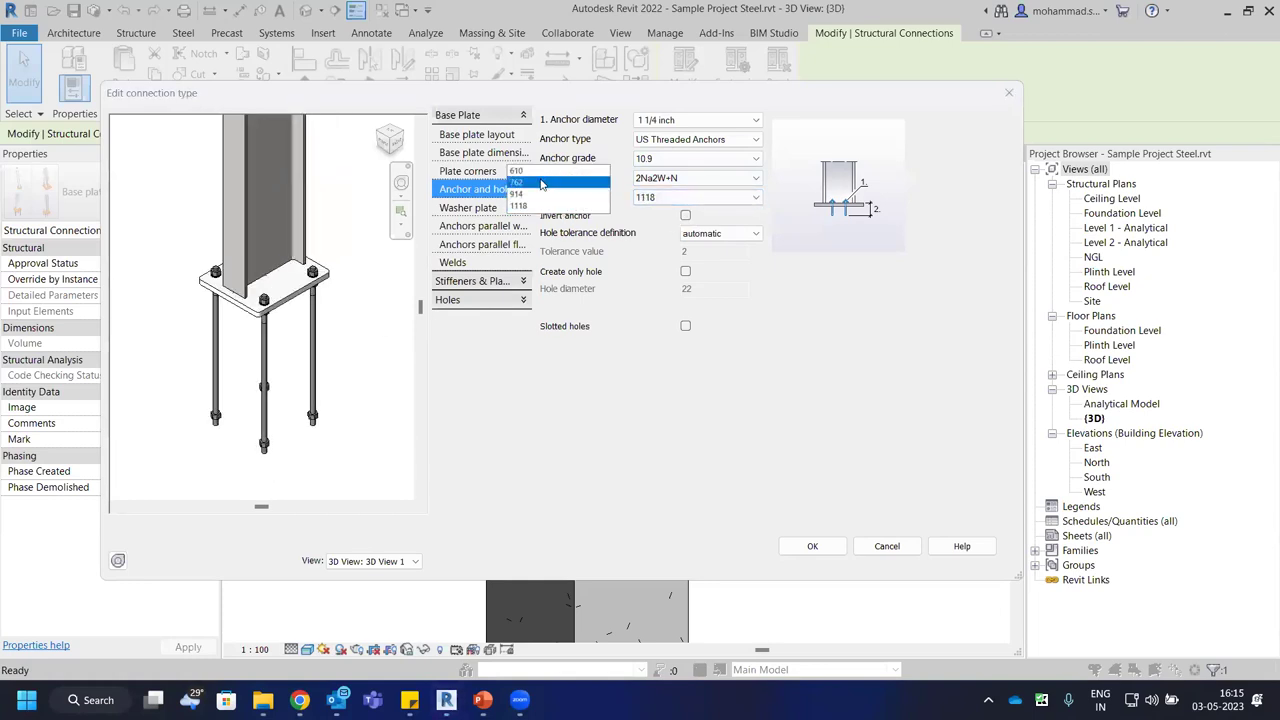
left_click(540, 171)
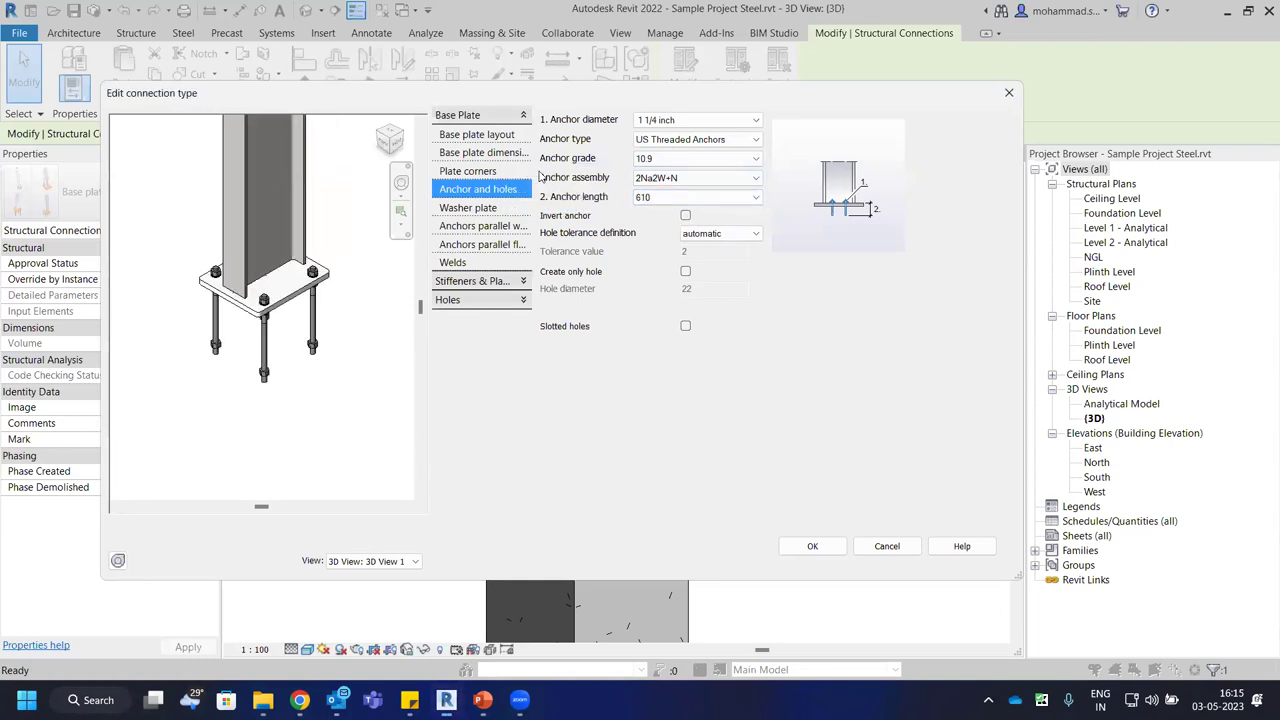
left_click(484, 209)
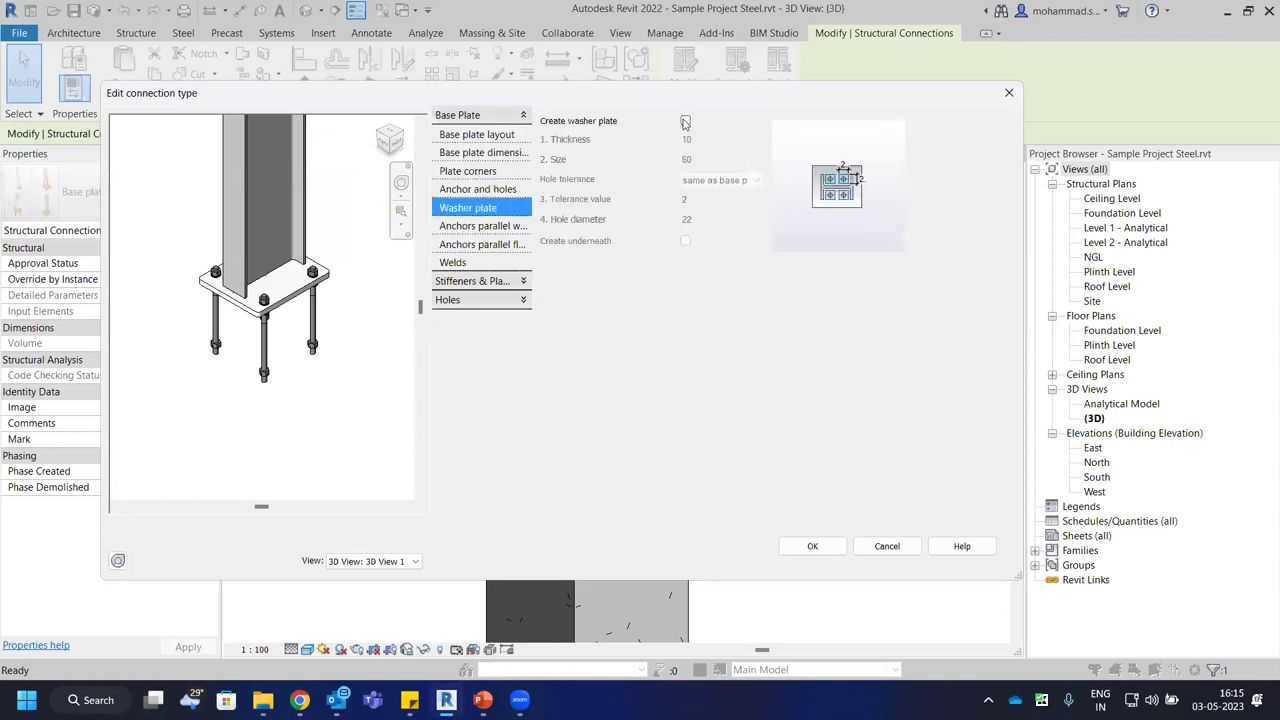
Enable a washer plate under the nuts with thickness 6 and size 75.
scroll(336, 292, "up", 5)
middle_click_drag(336, 292, 391, 267)
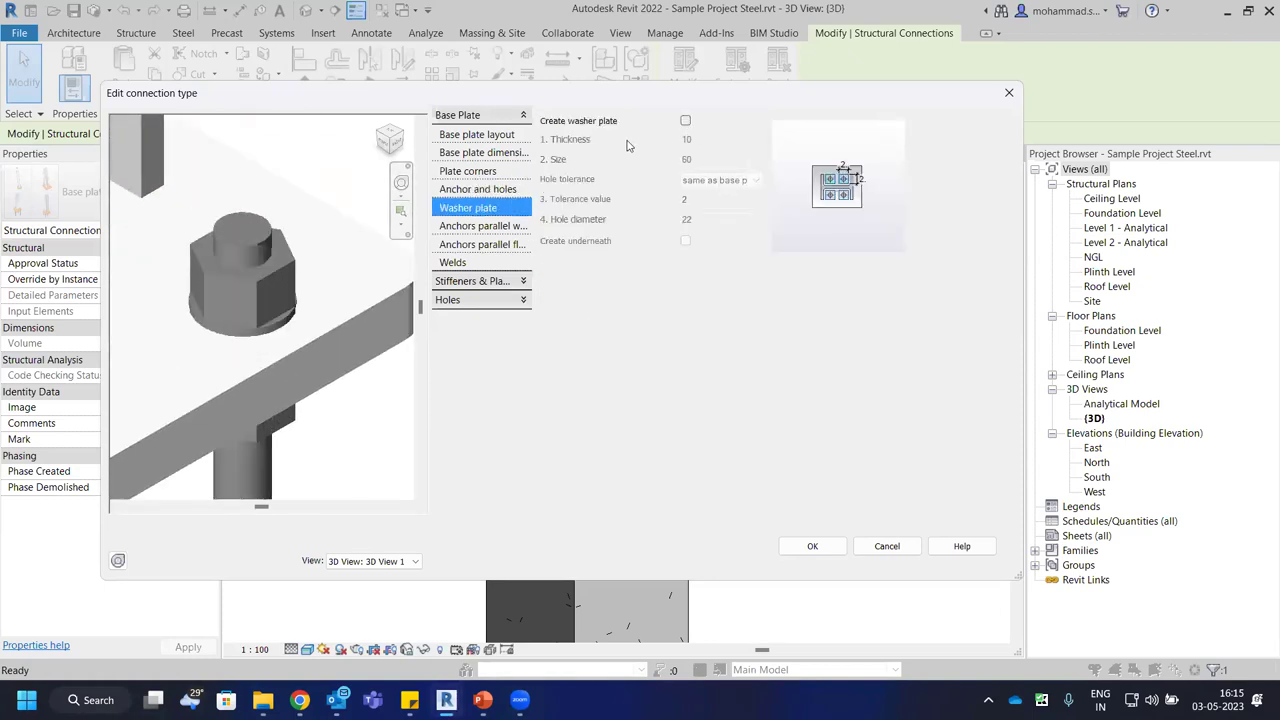
left_click(685, 121)
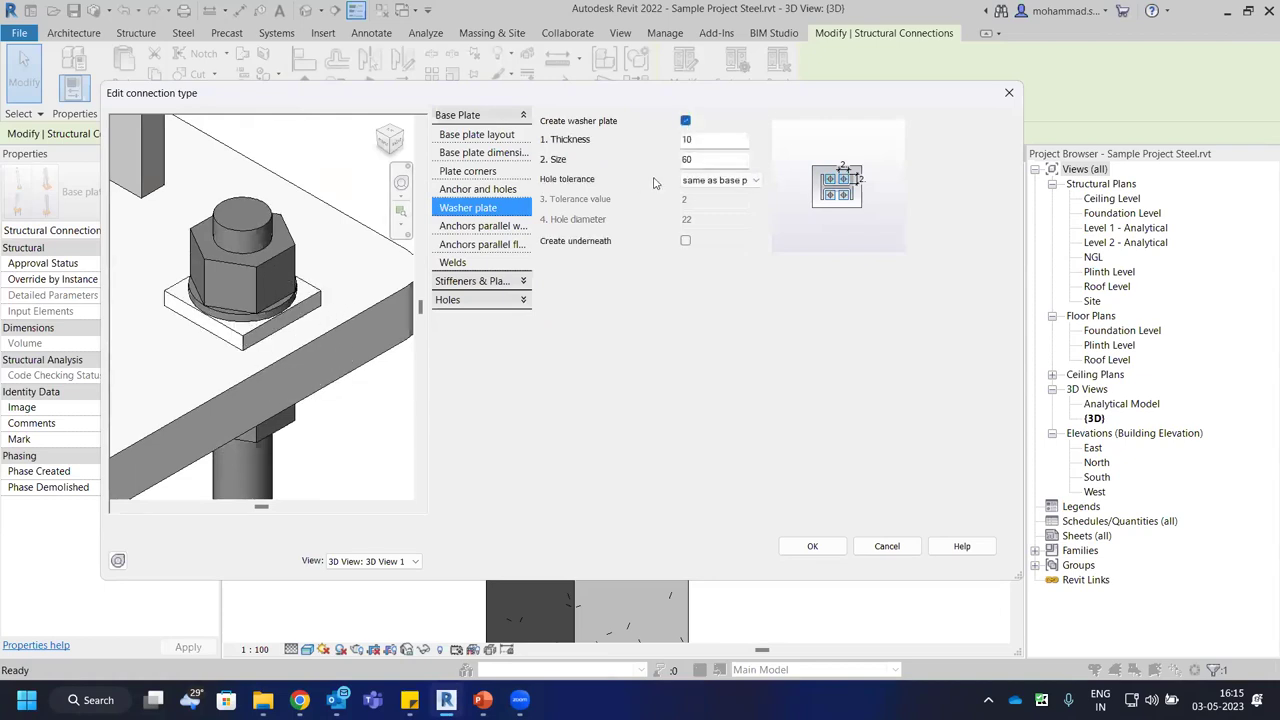
left_click(685, 121)
left_click(685, 121)
left_click(712, 141)
type("6")
double_click(705, 160)
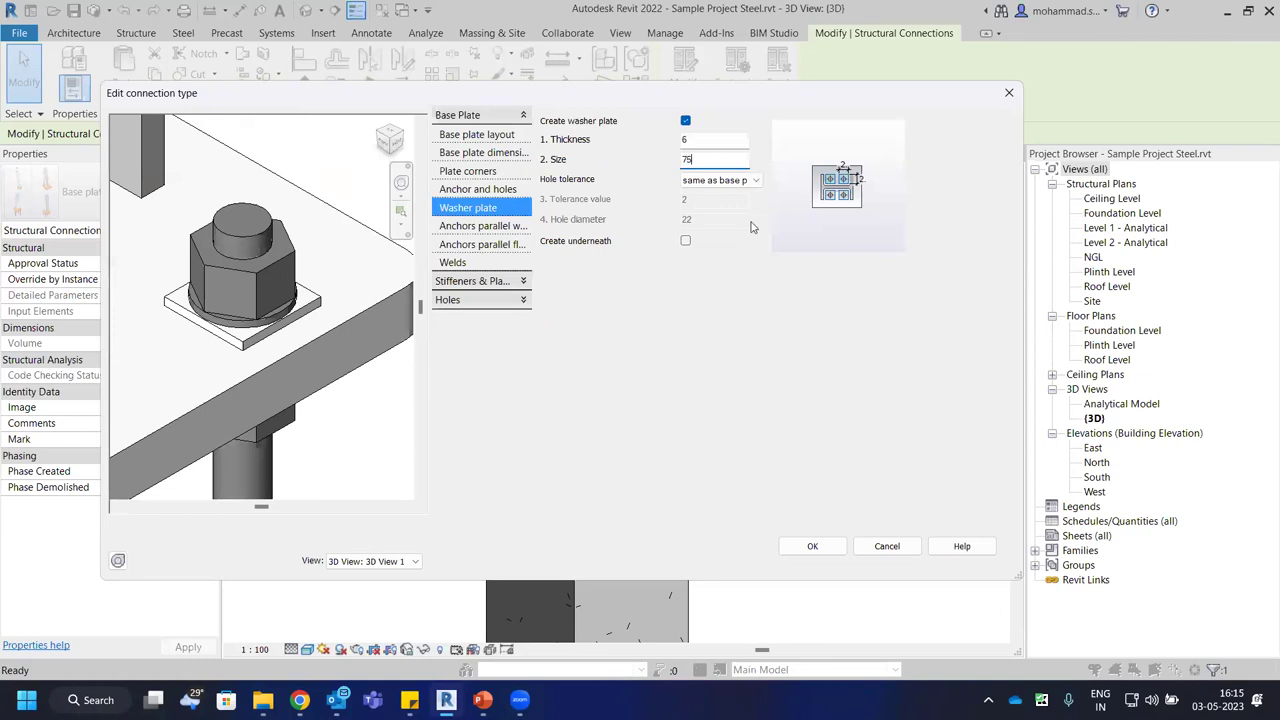
type("75")
scroll(269, 279, "down", 4)
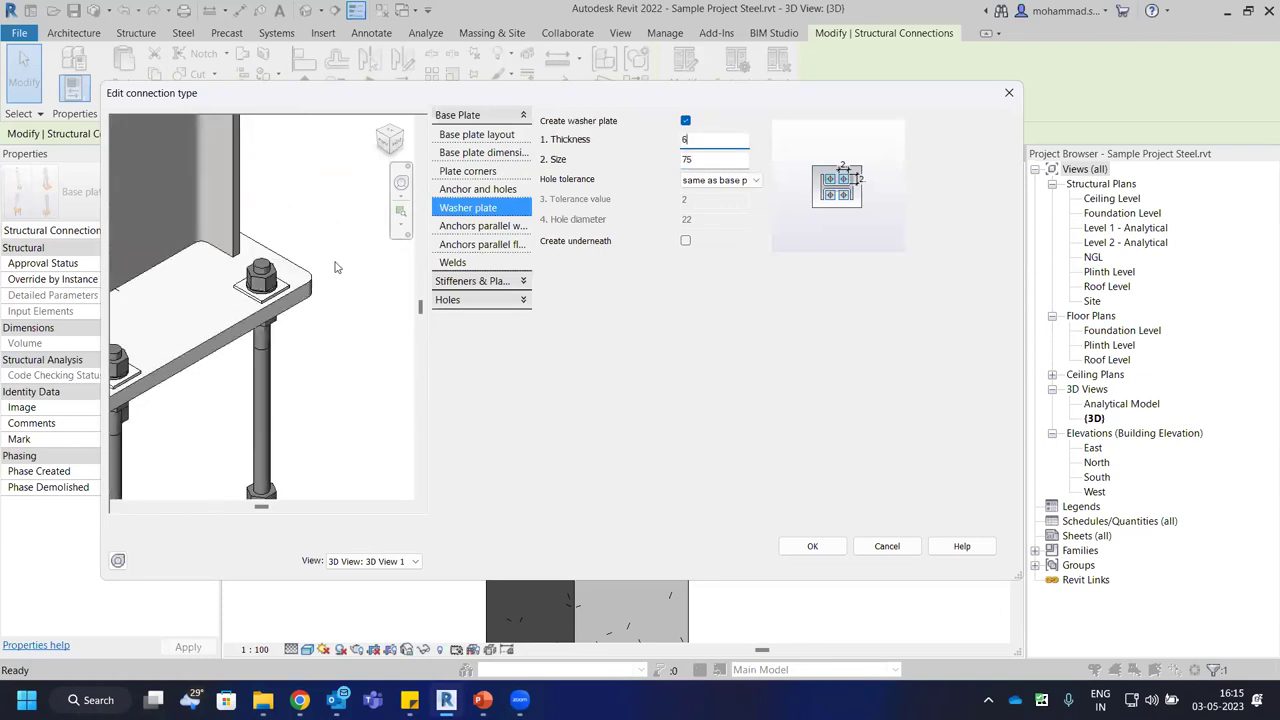
Set the web-side anchors to a 300 intermediate distance with 2 anchors.
left_click(469, 228)
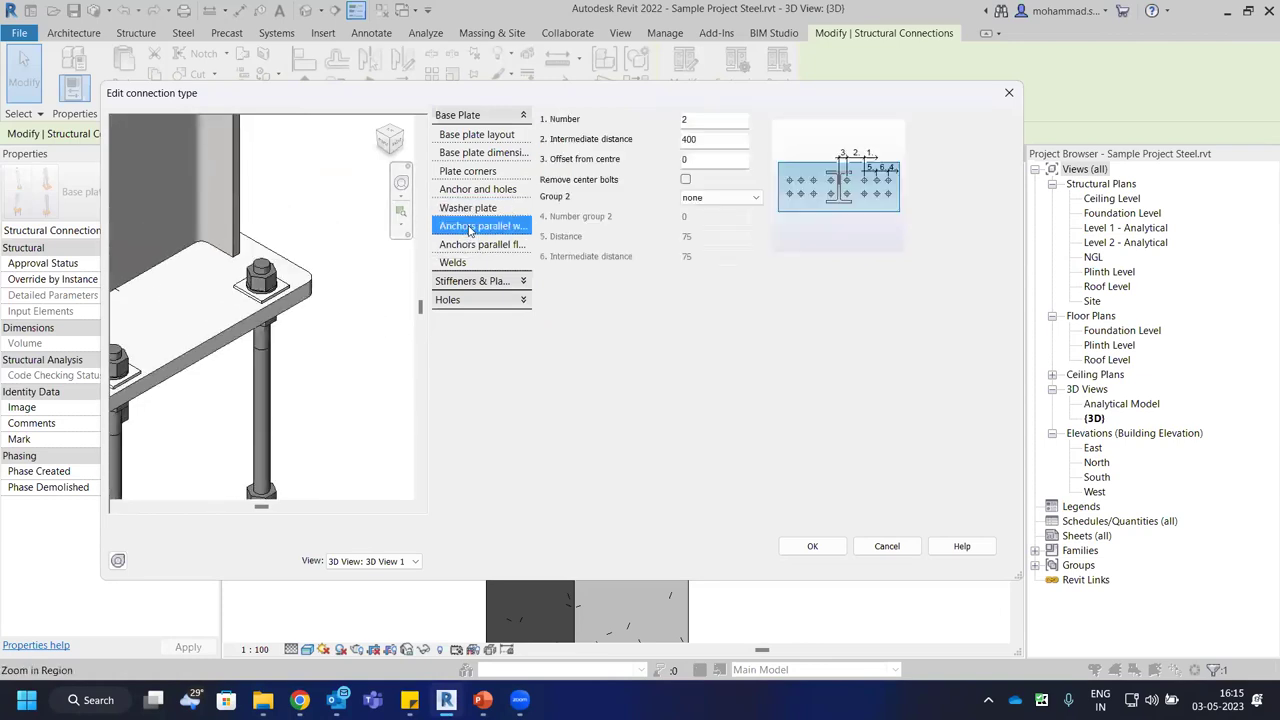
middle_click_drag(270, 300, 232, 296, "shift")
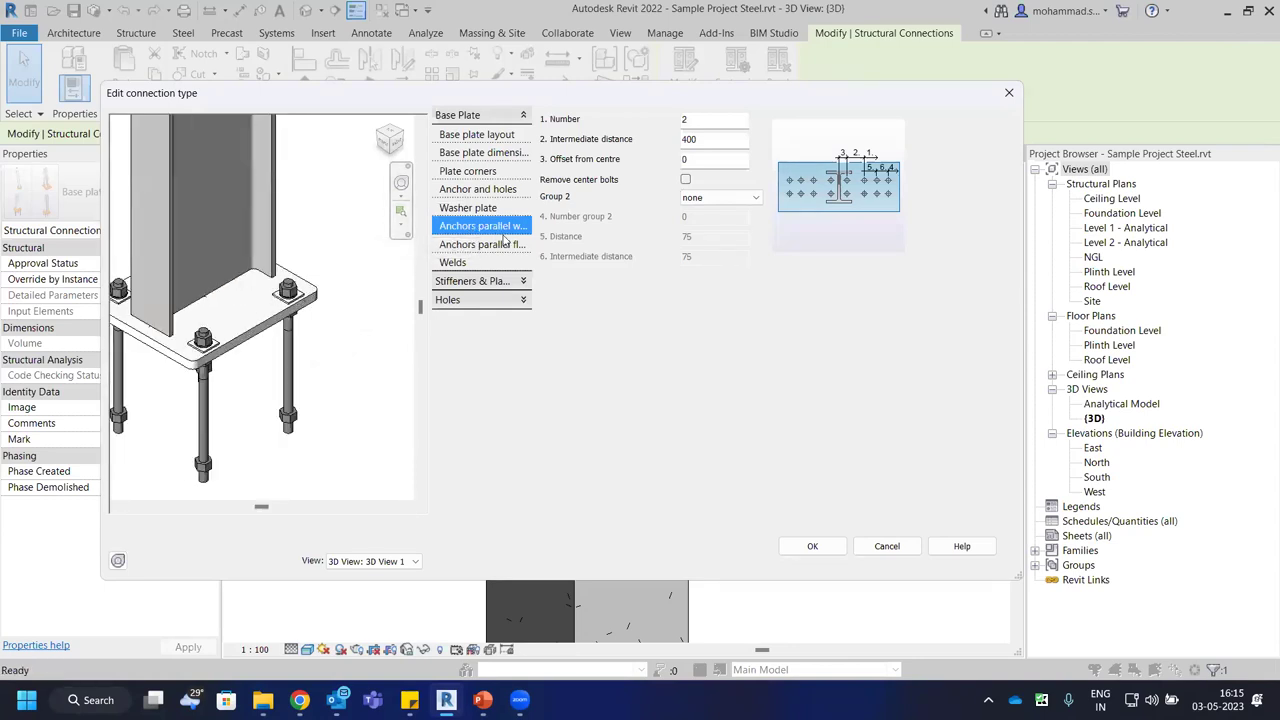
double_click(689, 139)
type("300")
key("Return")
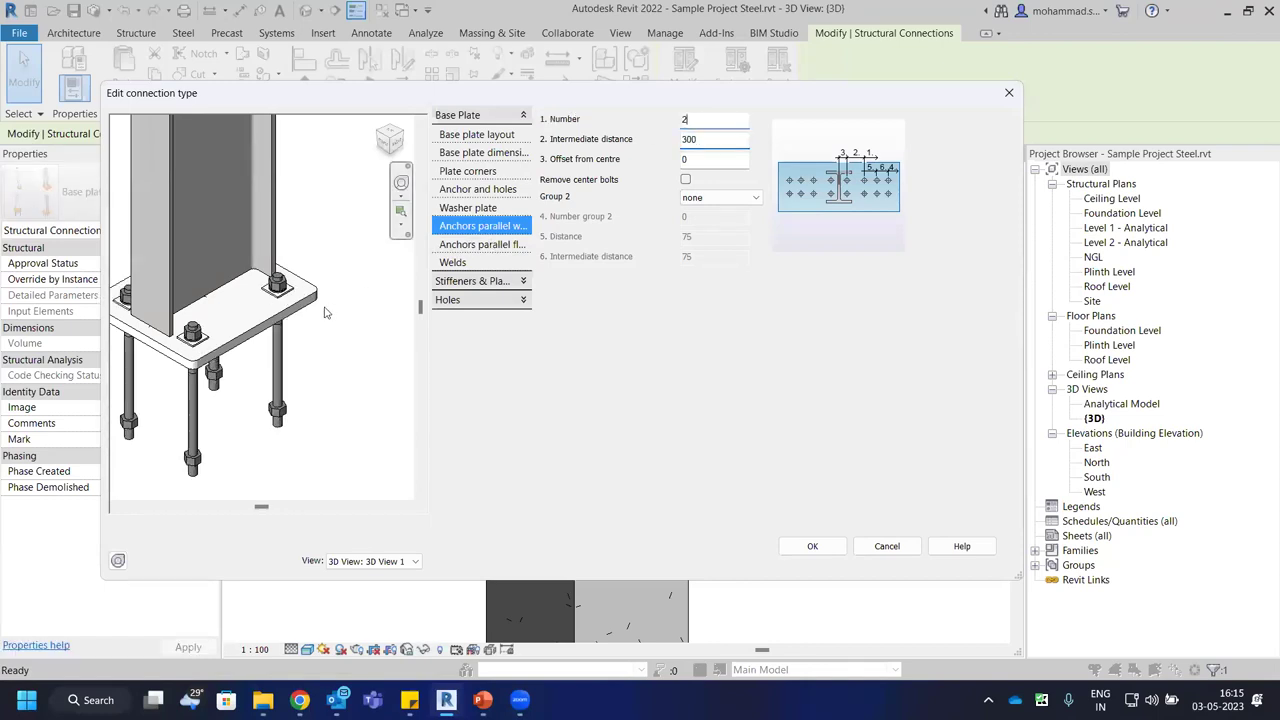
double_click(676, 121)
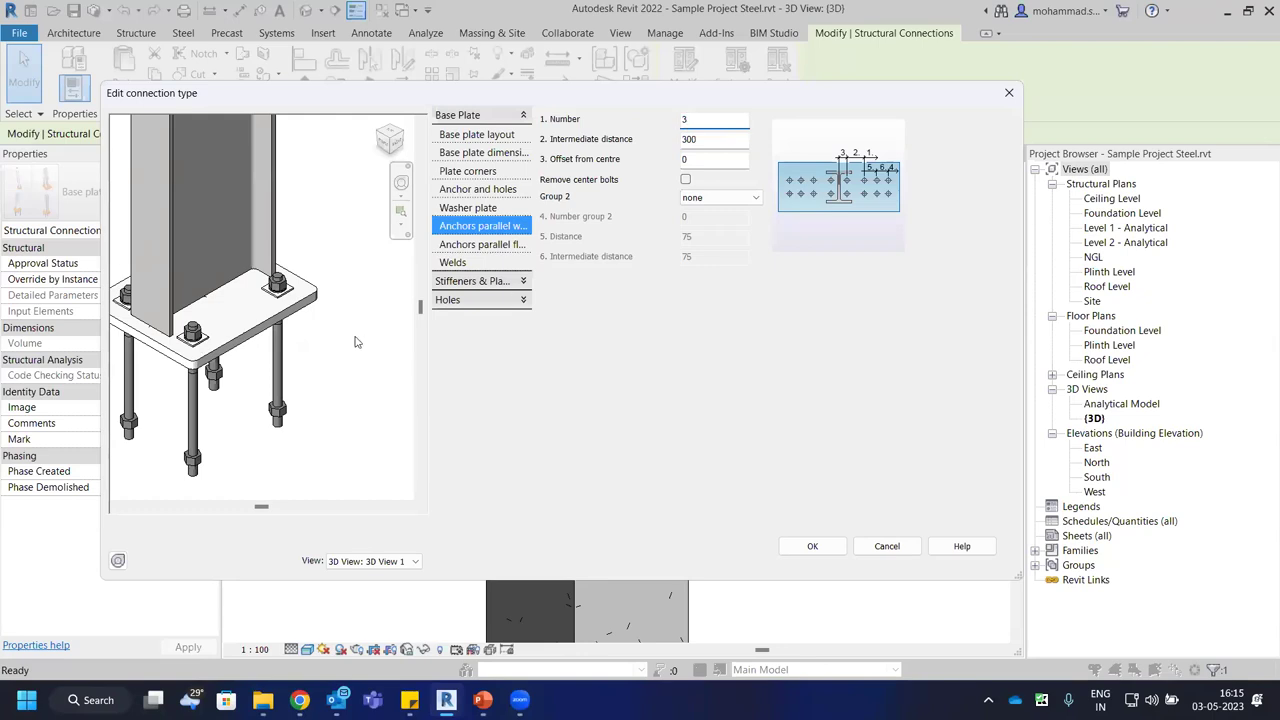
key("Return")
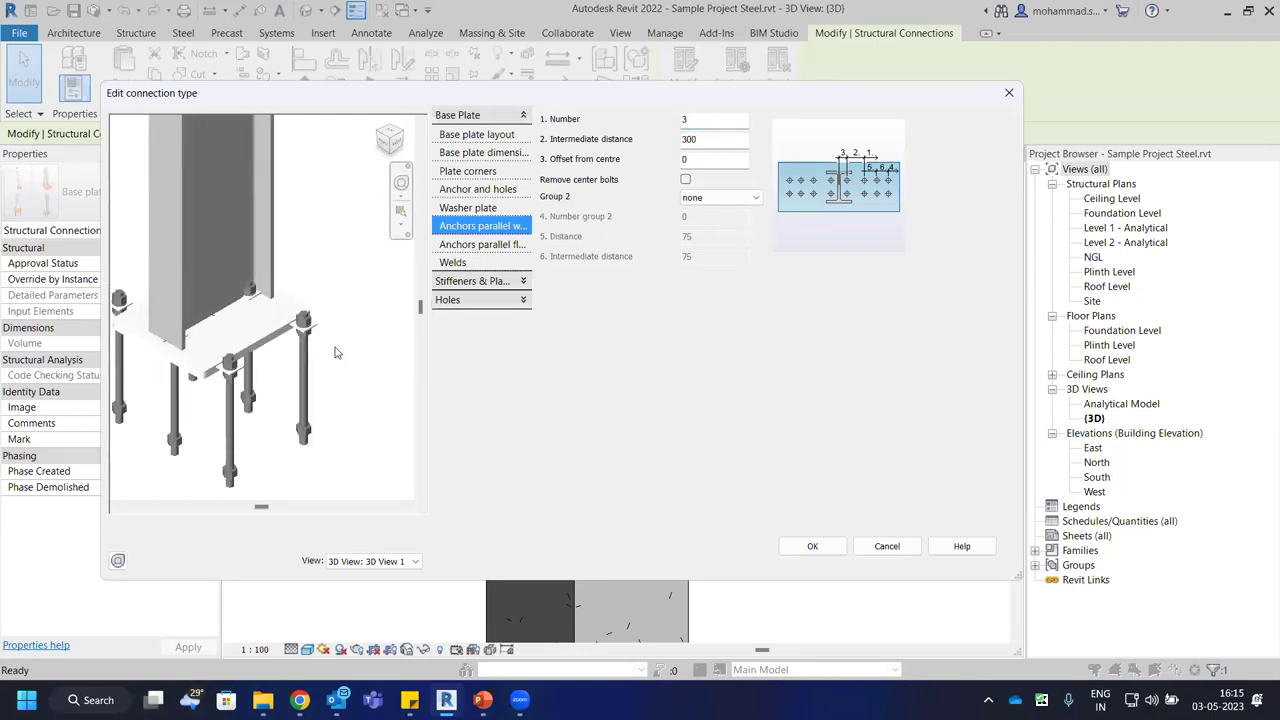
double_click(722, 118)
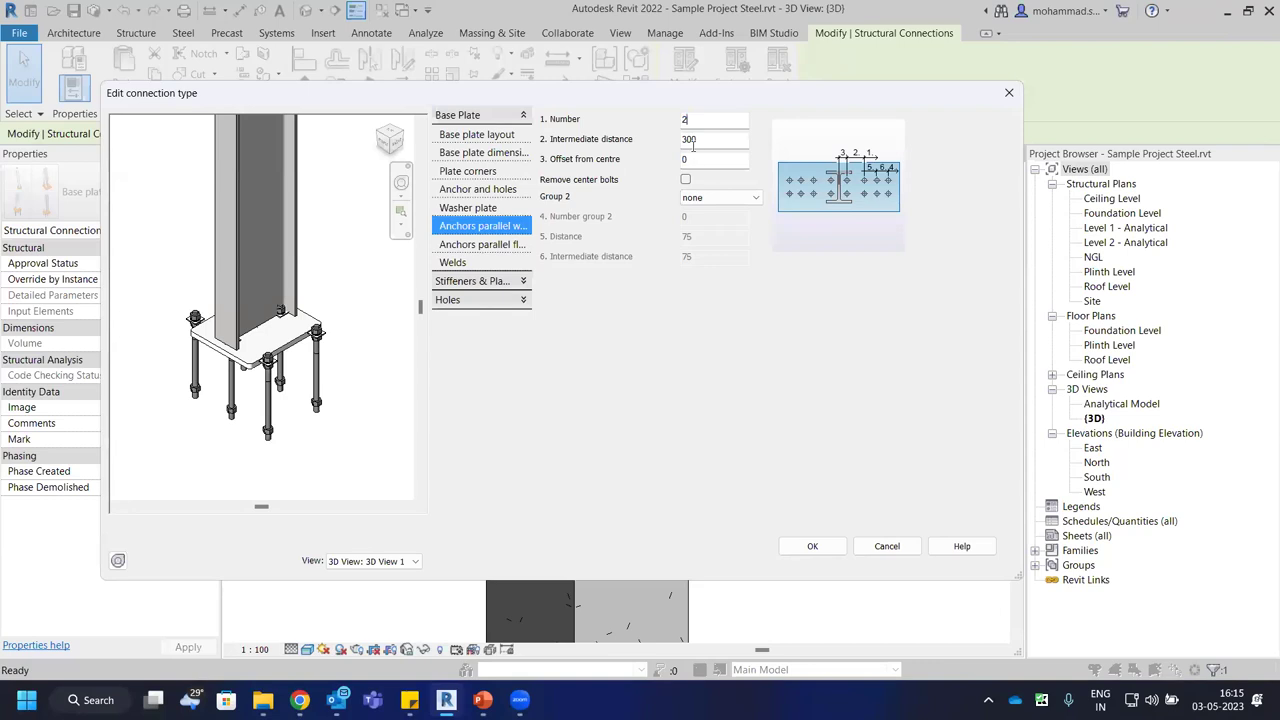
type("2")
key("Tab")
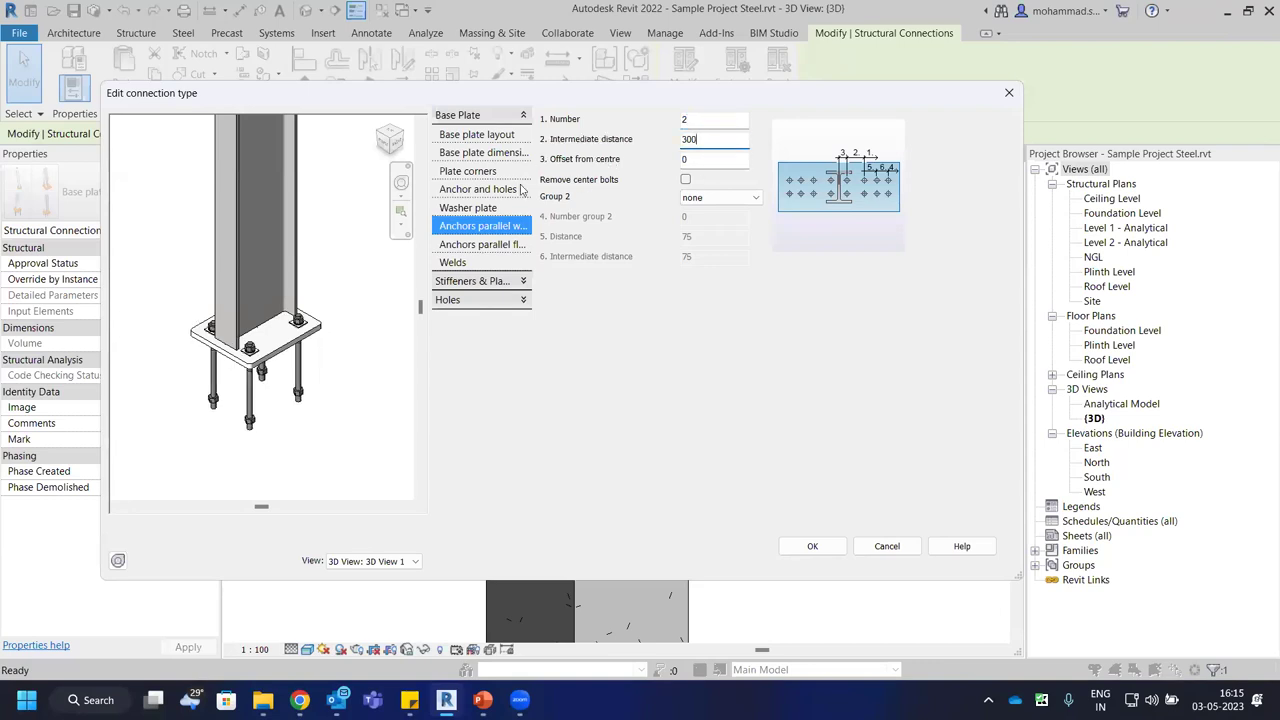
Set 3 flange-side anchors with a 200 intermediate distance.
left_click(472, 245)
left_click_drag(716, 128, 660, 126)
type("3")
key("Tab")
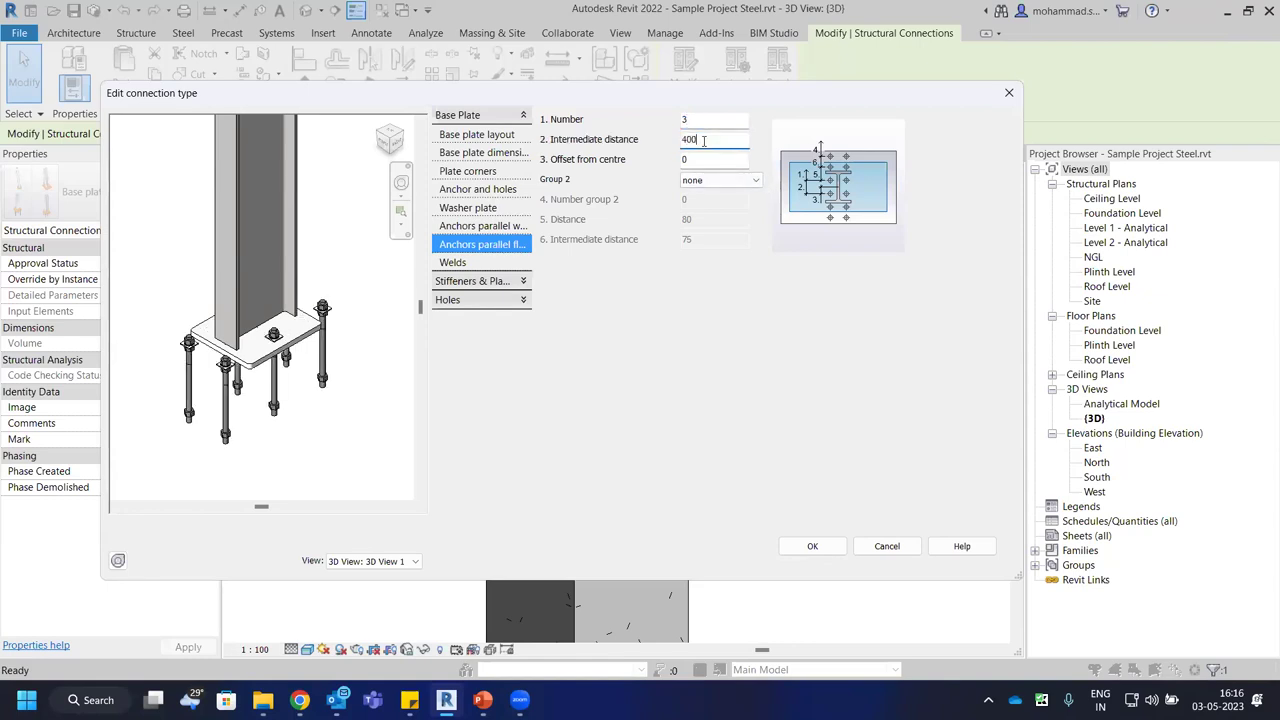
type("100")
key("shift+Tab")
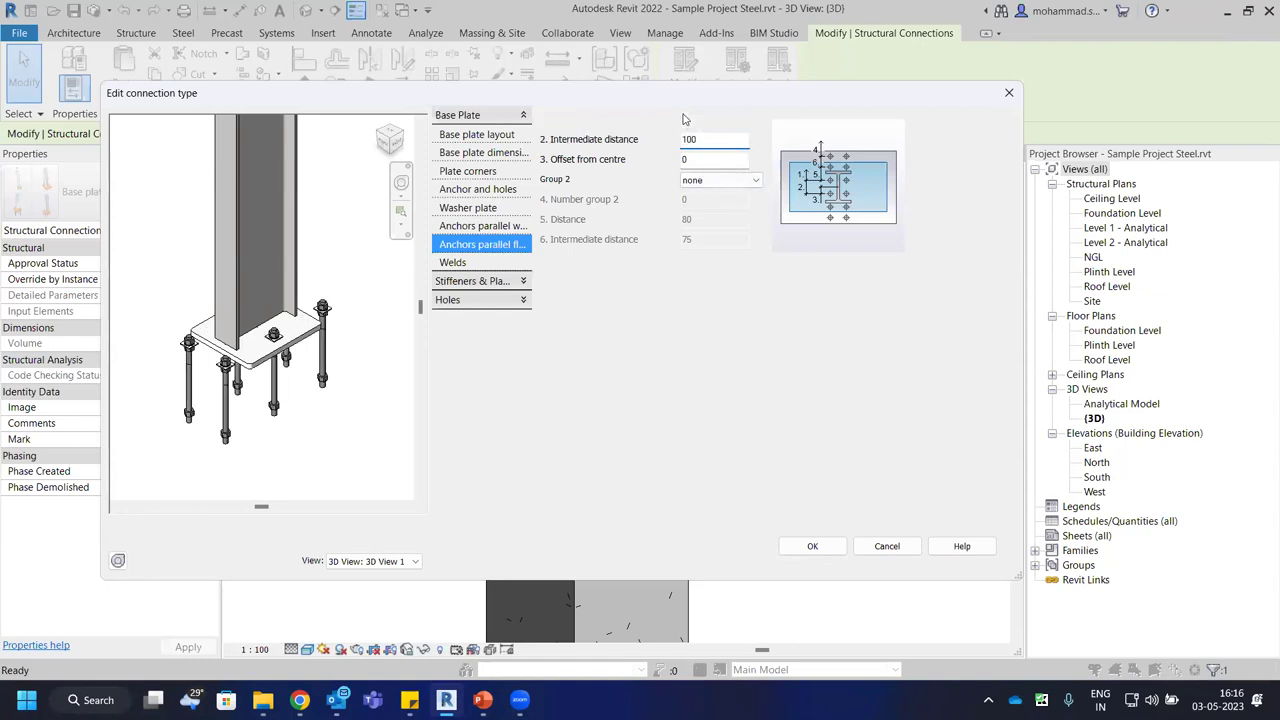
key("Tab")
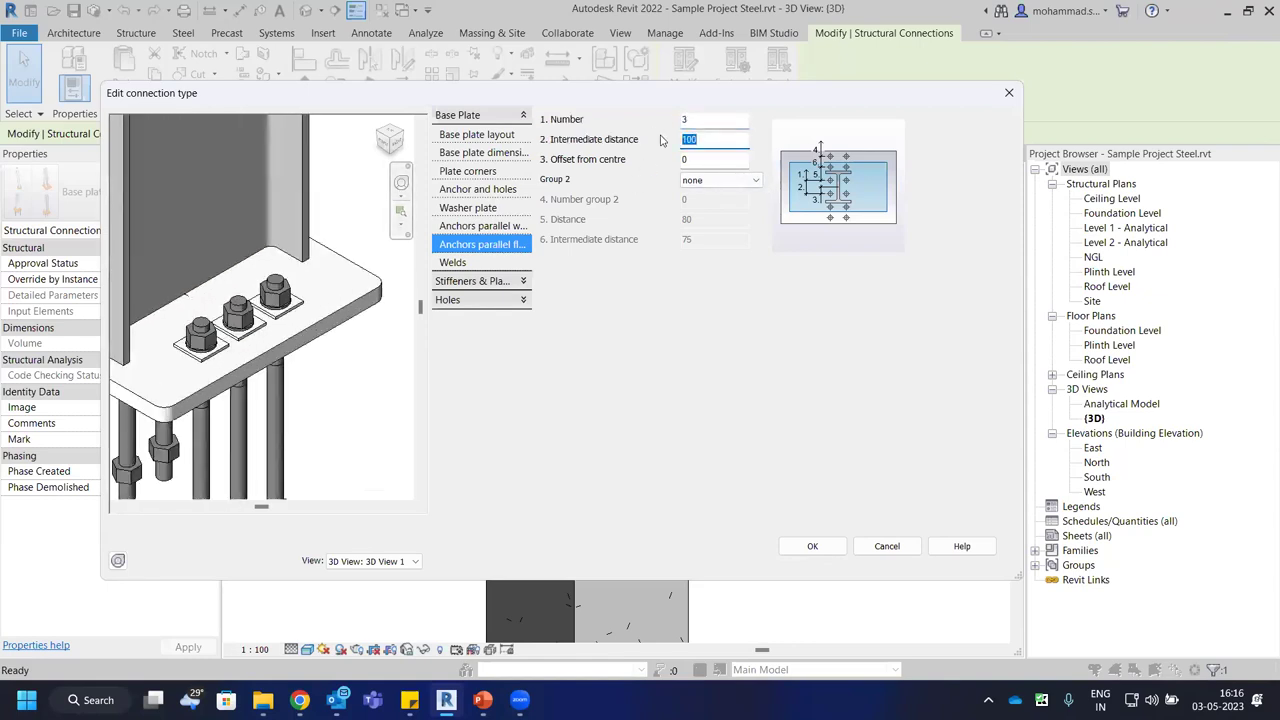
type("15")
key("BackSpace")
key("BackSpace")
type("2")
left_click(710, 120)
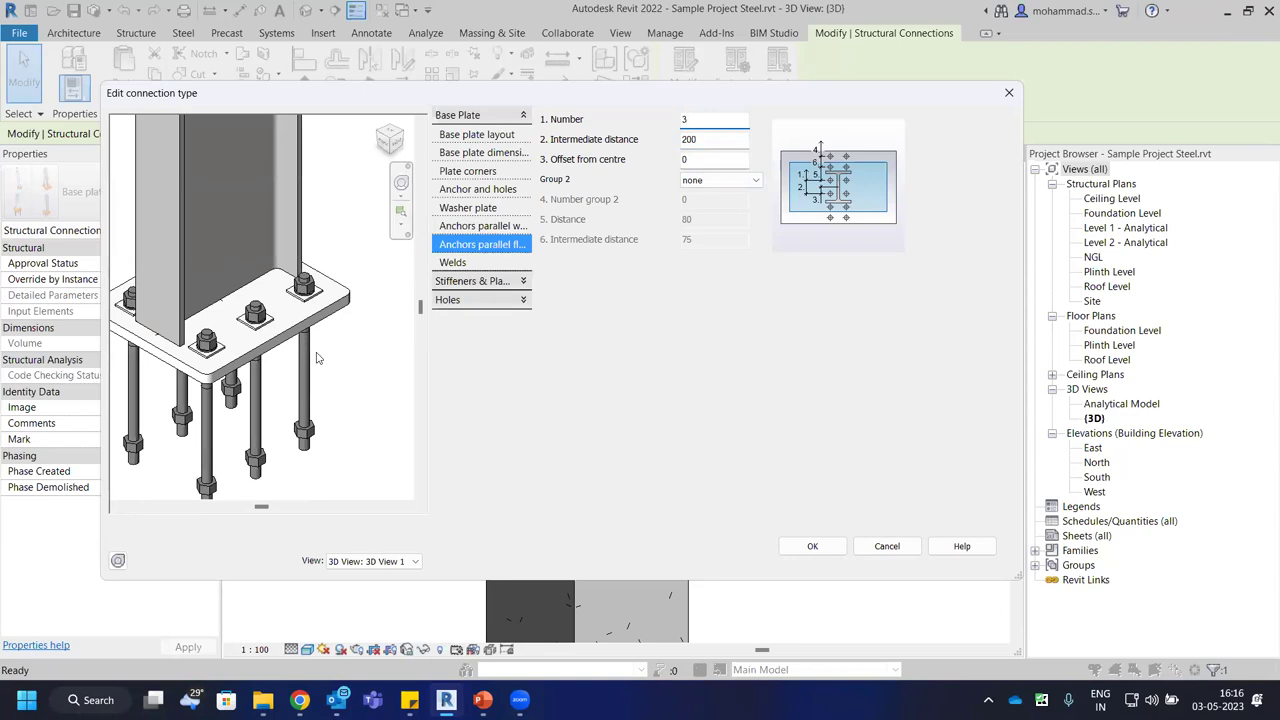
Browse the web weld type list and keep fillet welds, 6 thick.
left_click(470, 263)
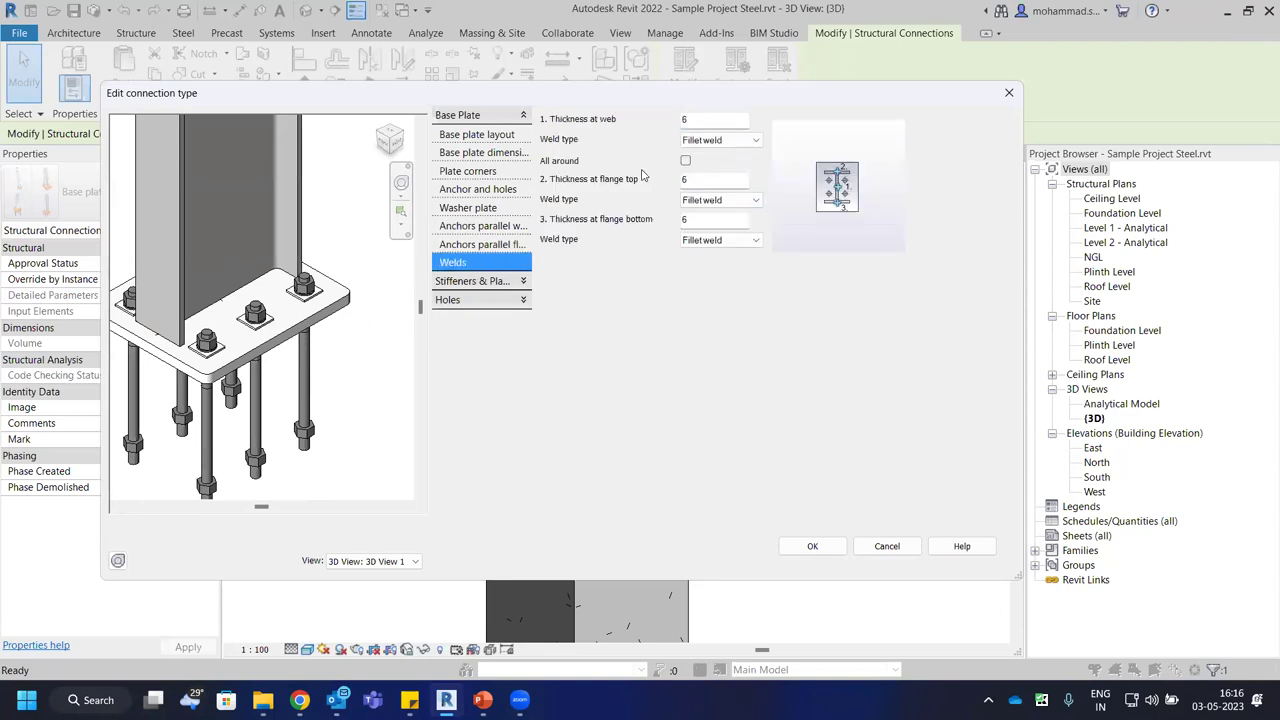
left_click(718, 145)
scroll(568, 150, "up", 3)
scroll(568, 150, "down", 2)
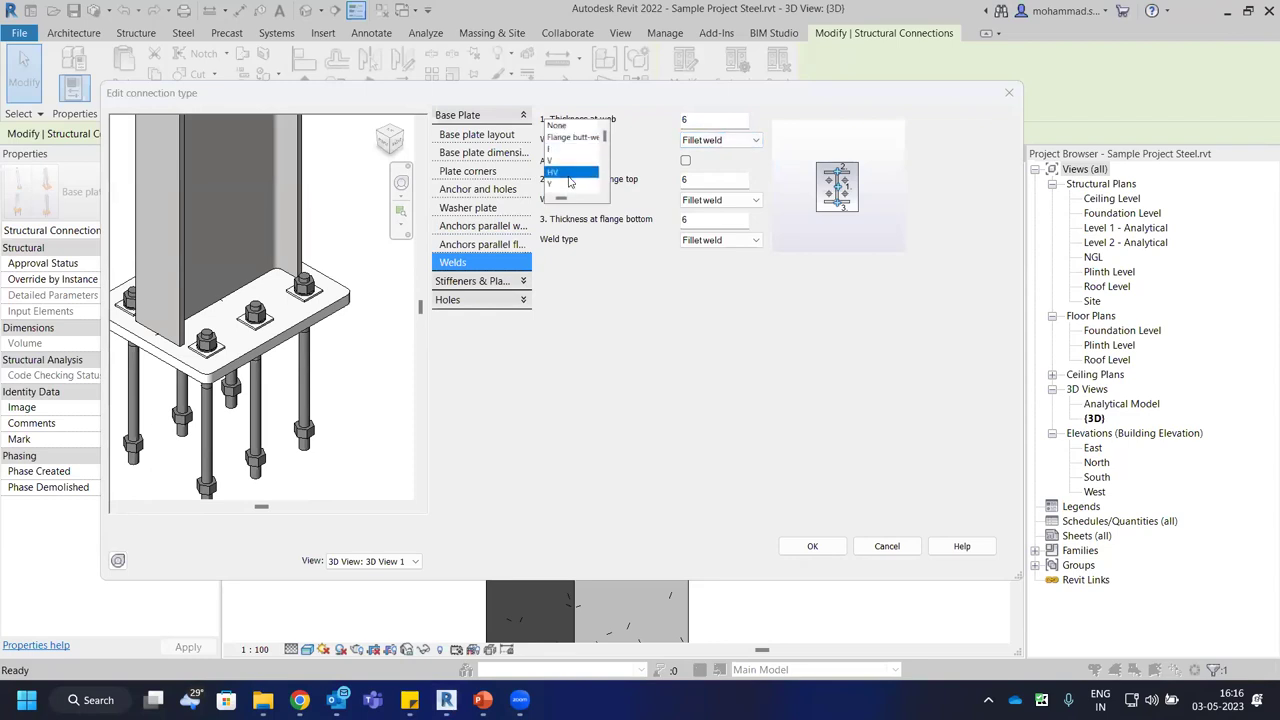
scroll(570, 170, "down", 2)
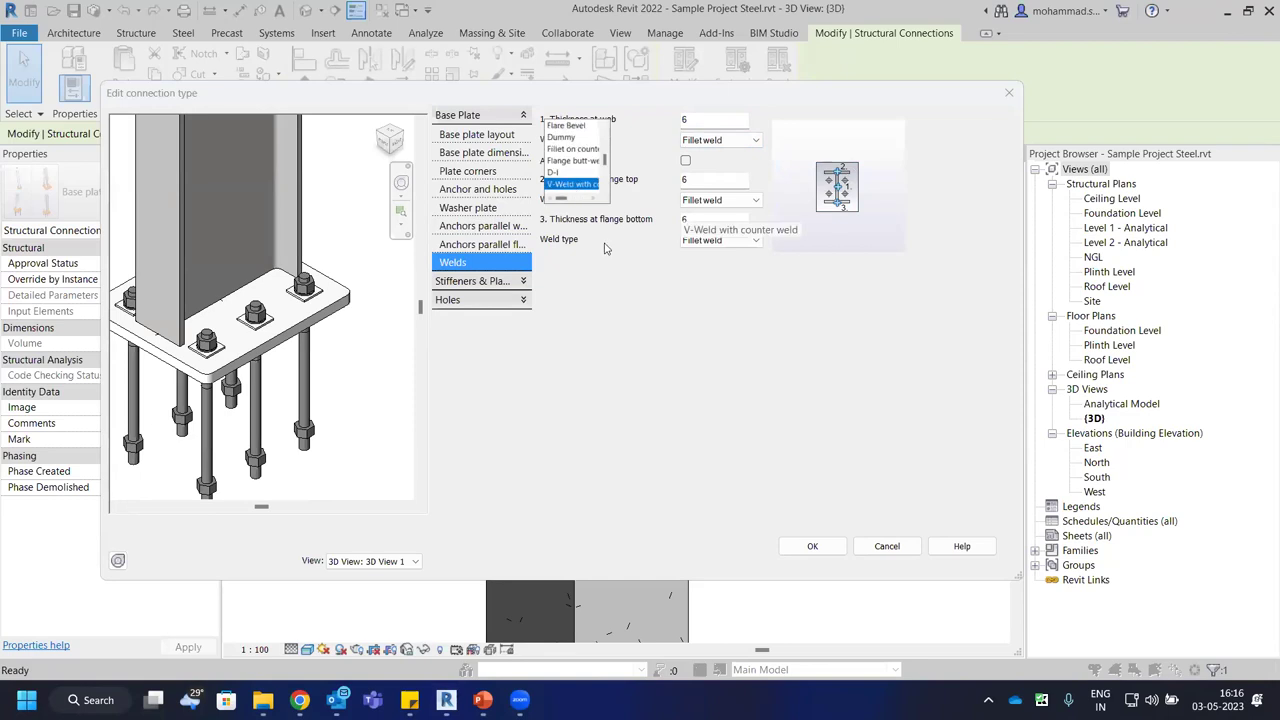
left_click(621, 363)
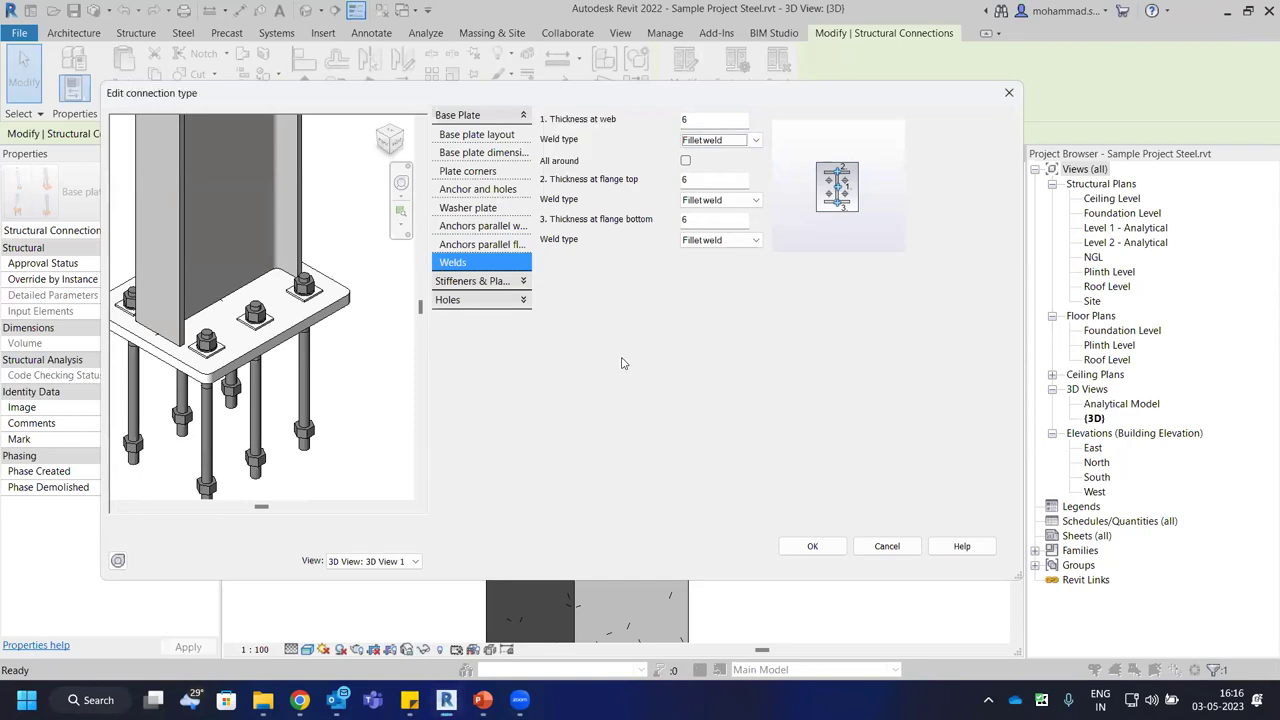
left_click(465, 281)
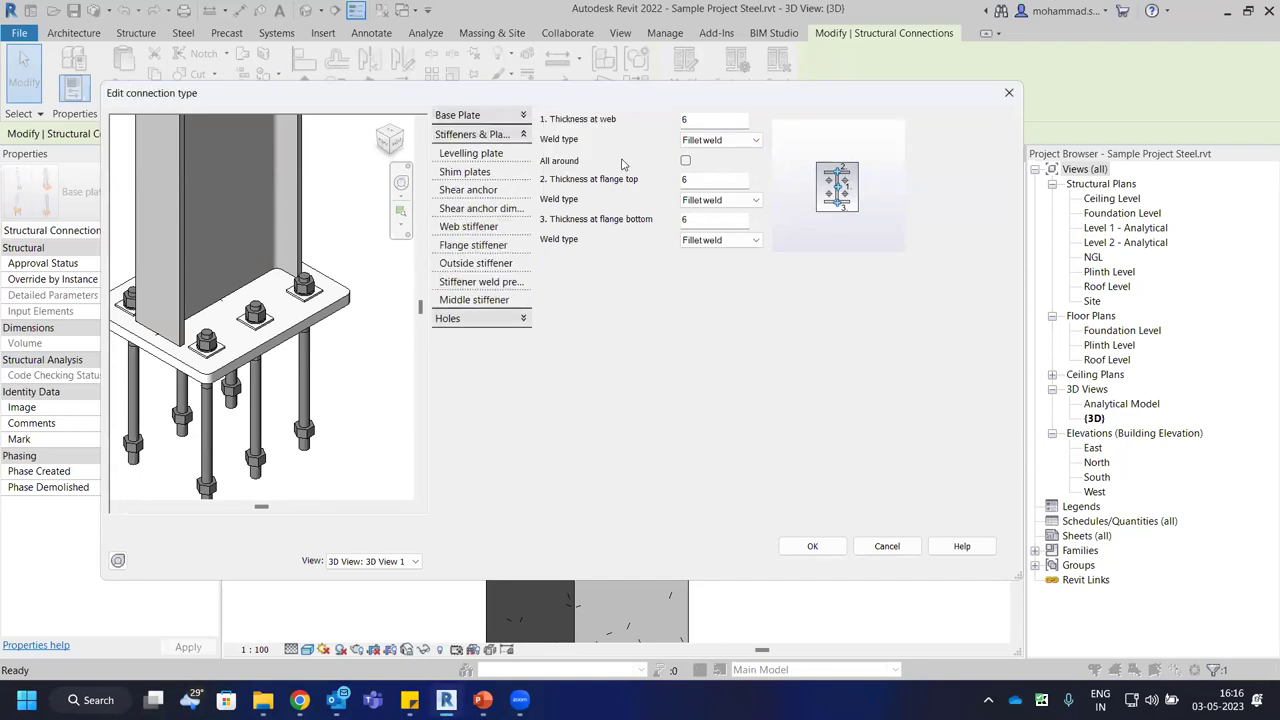
Create a 10-thick levelling plate, then review the shim plate and shear anchor settings.
left_click(484, 160)
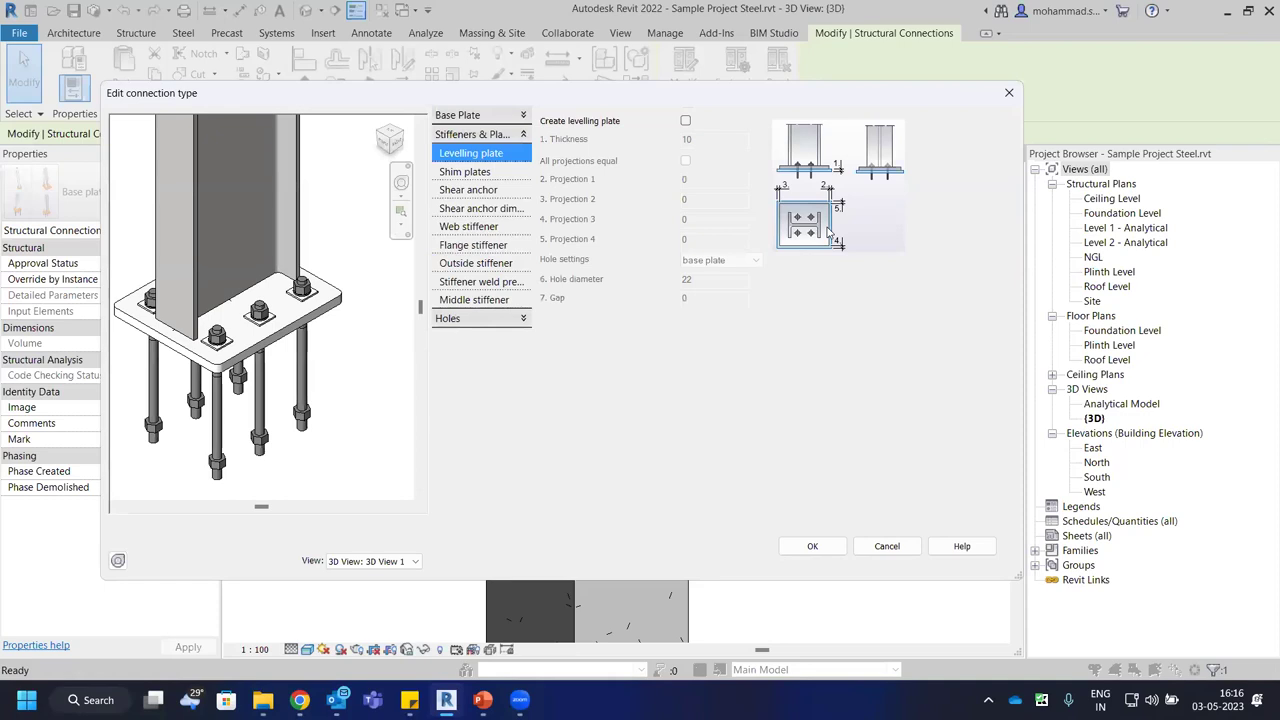
left_click(685, 122)
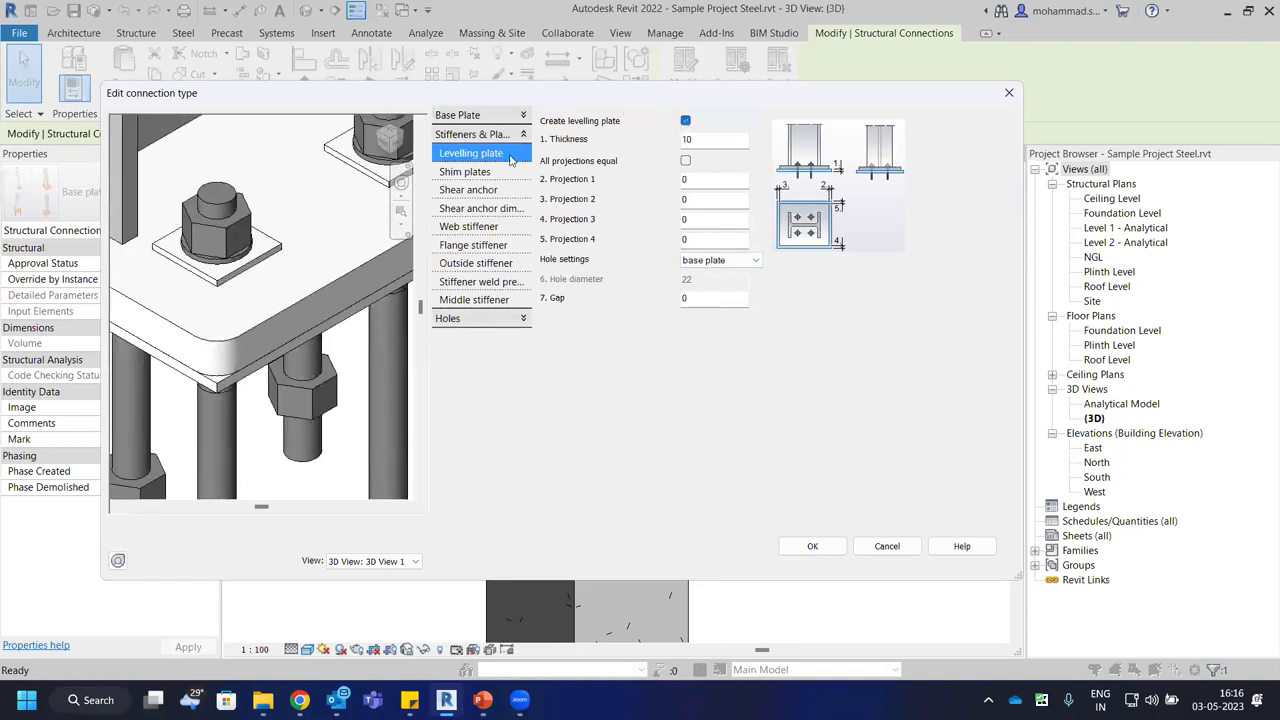
left_click(465, 177)
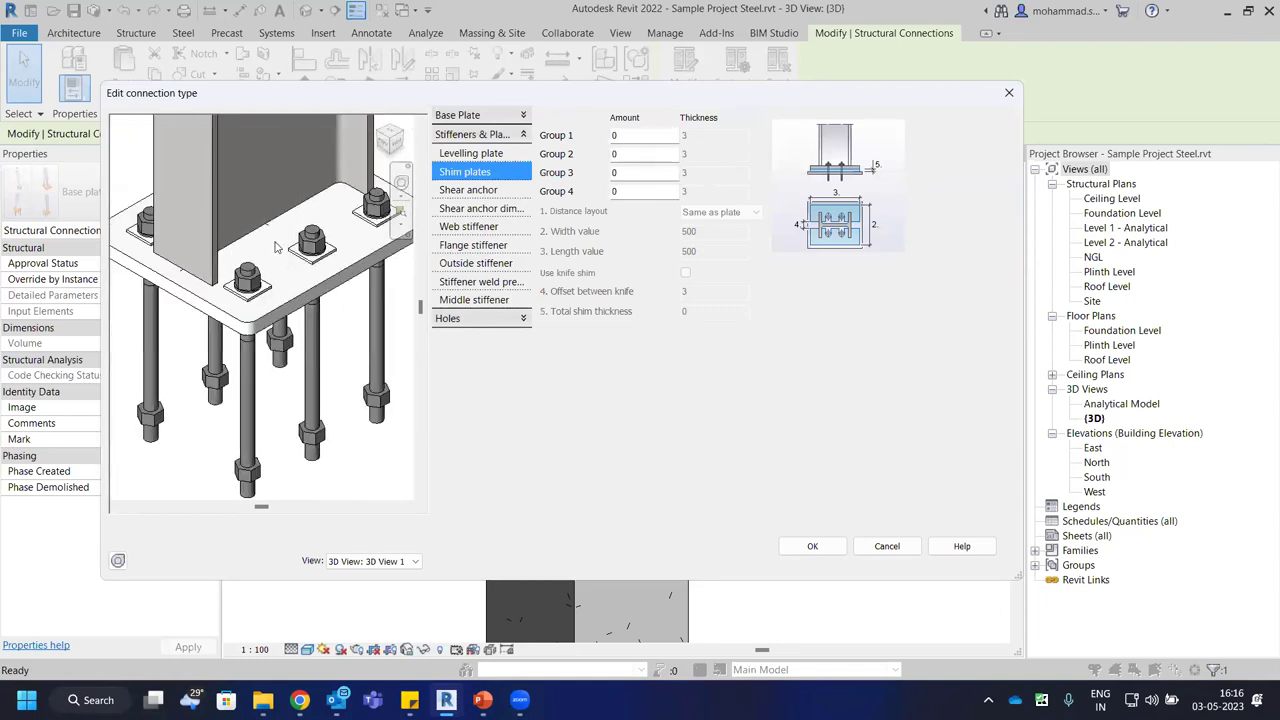
left_click(481, 193)
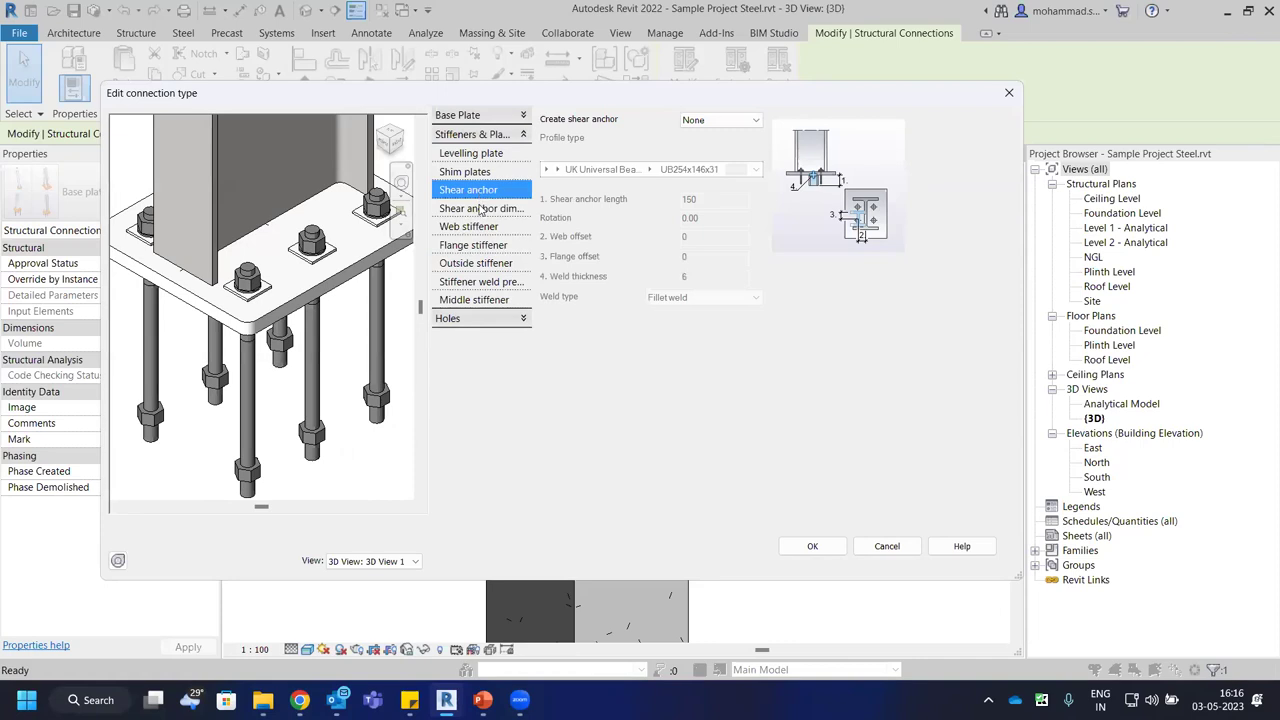
left_click(481, 208)
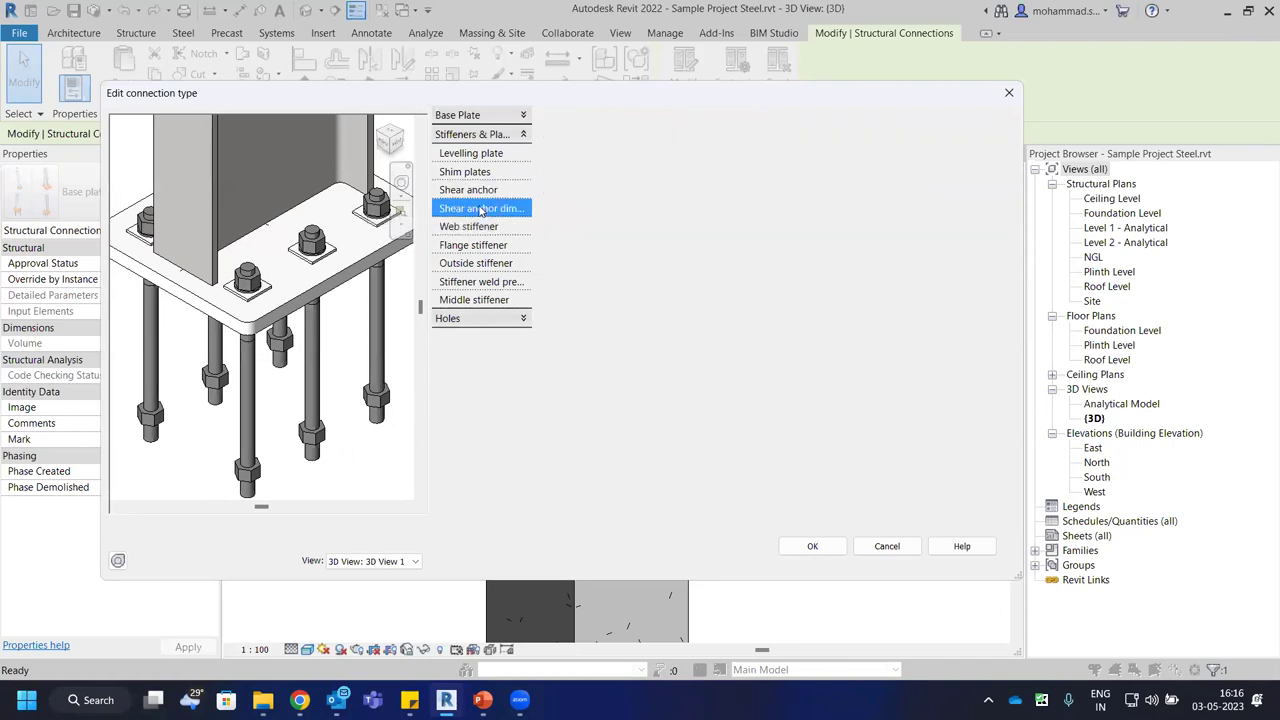
Try web stiffeners on both sides, then remove them again.
left_click(472, 227)
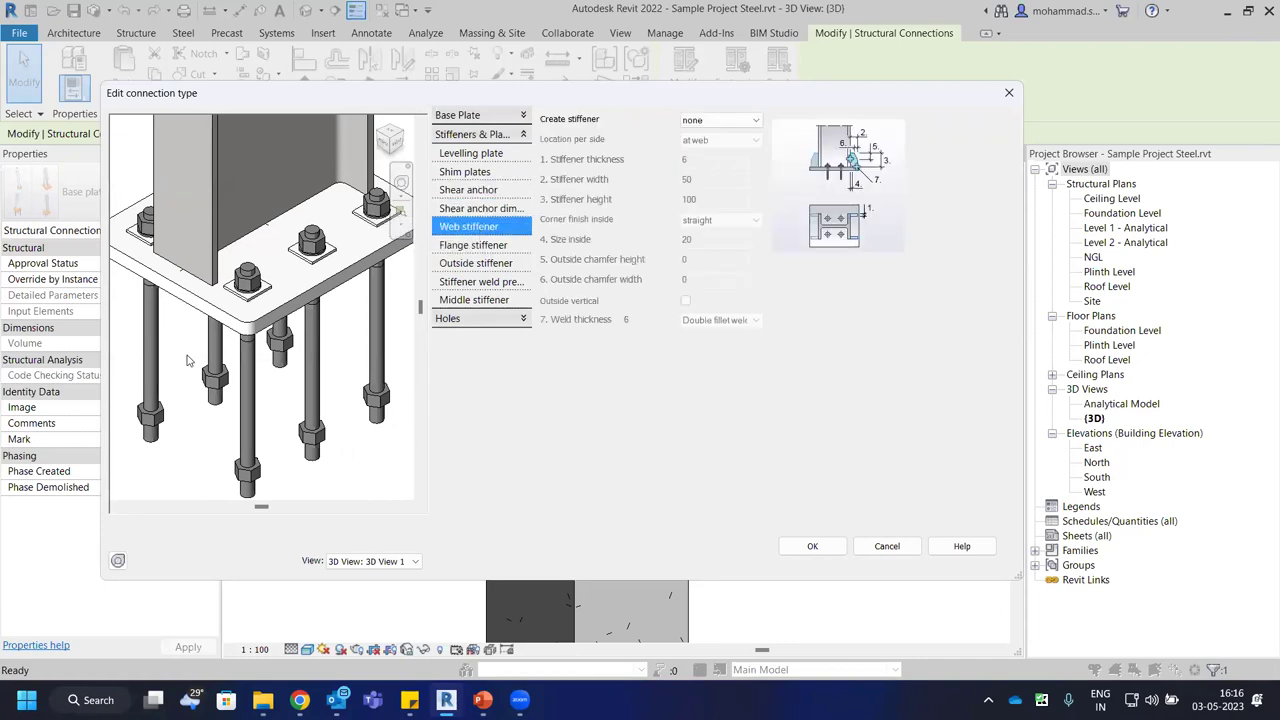
left_click(736, 121)
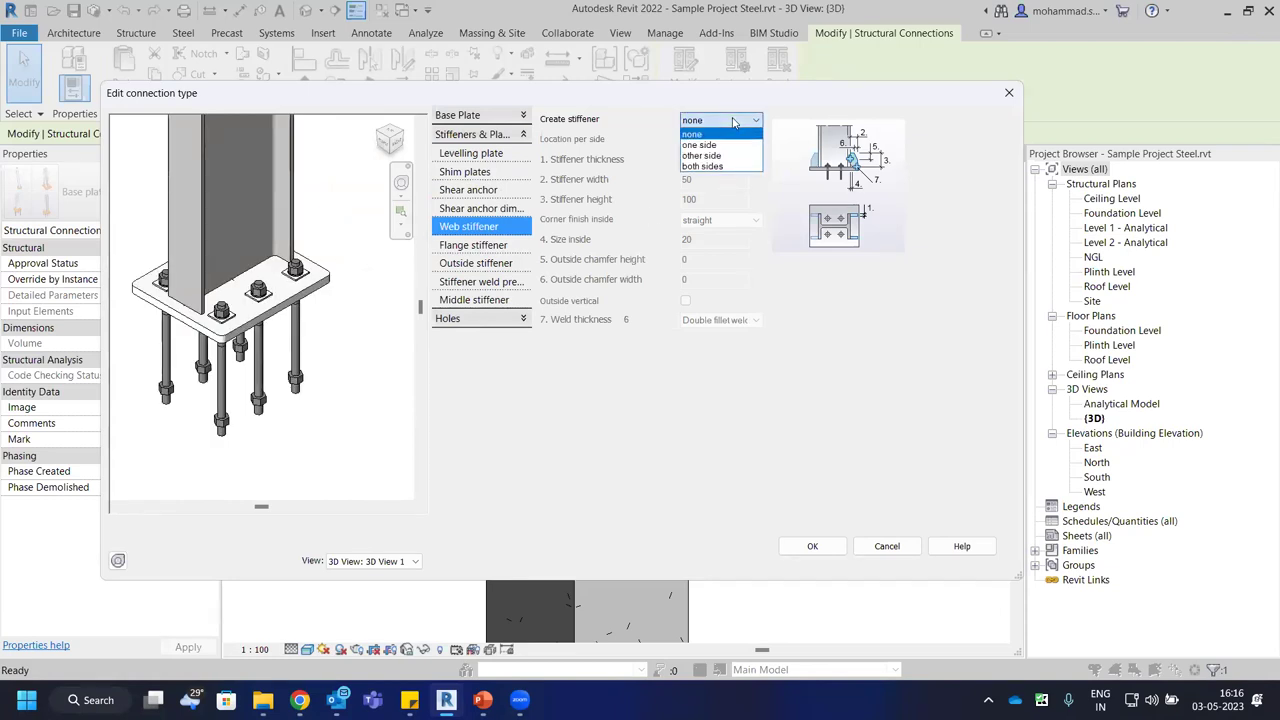
left_click(718, 166)
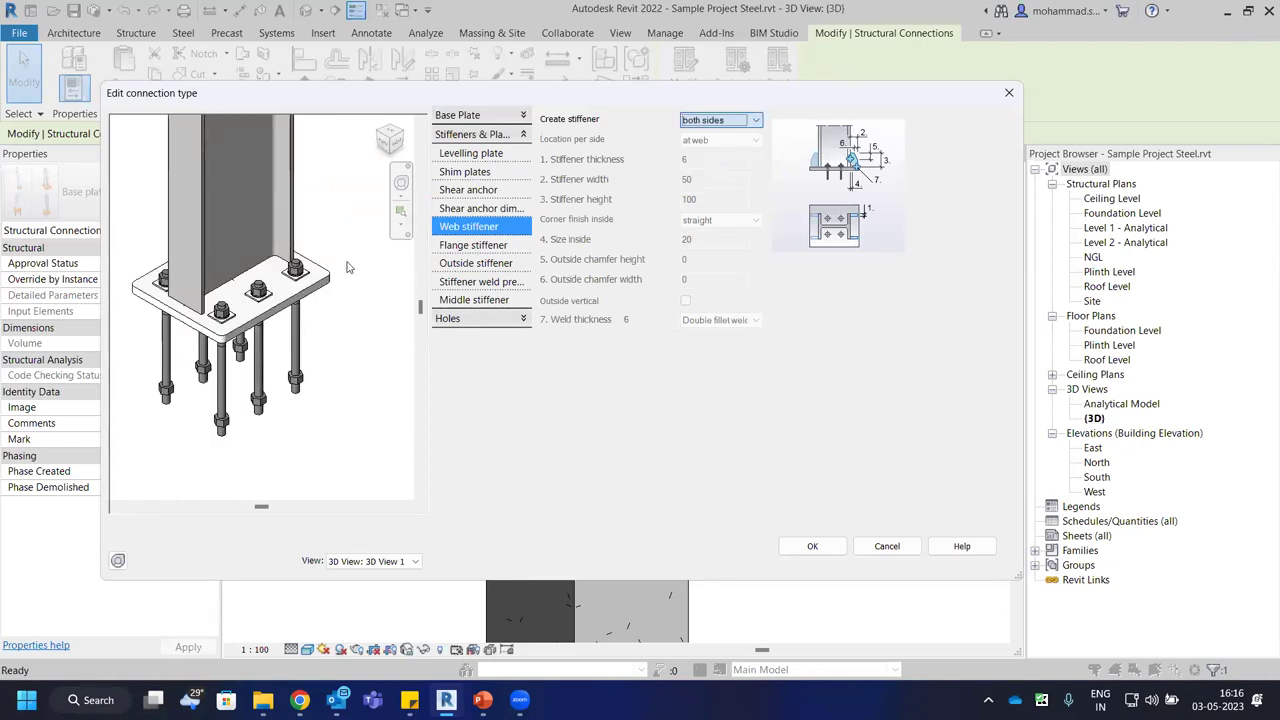
left_click(740, 121)
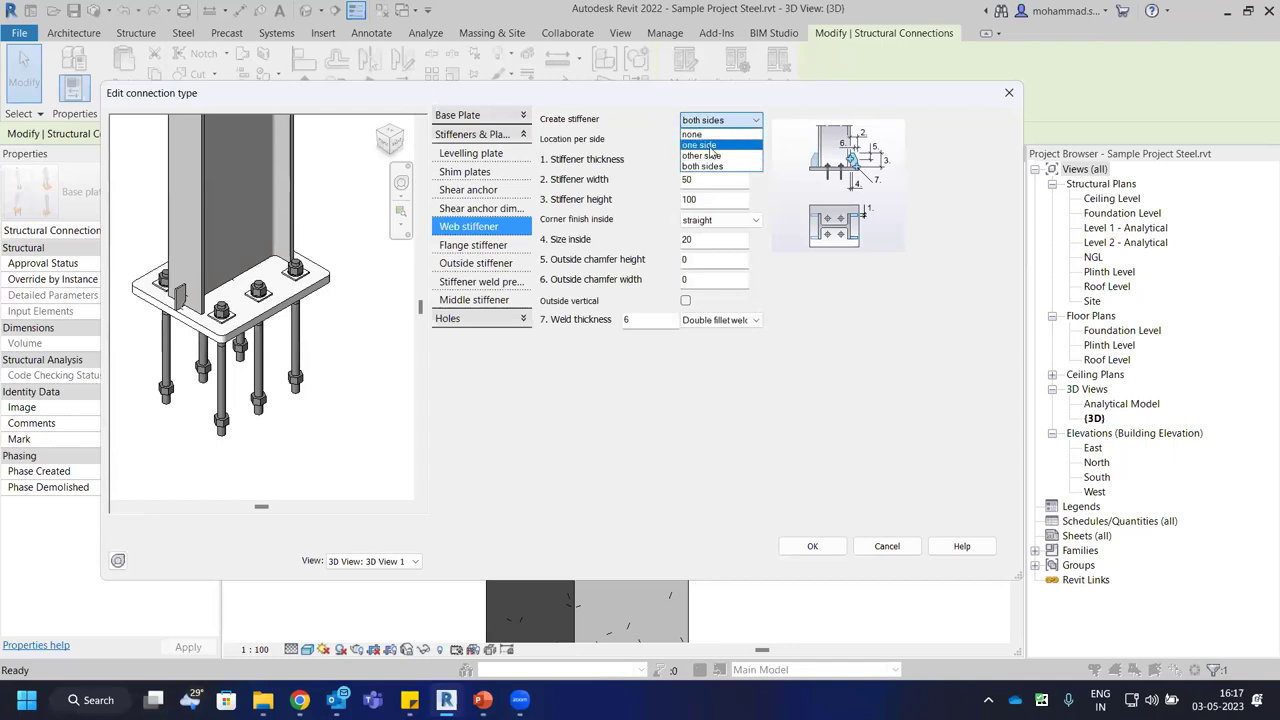
left_click(738, 134)
Switch the flange stiffener's Create stiffener option between both sides and none.
left_click(473, 245)
left_click(725, 120)
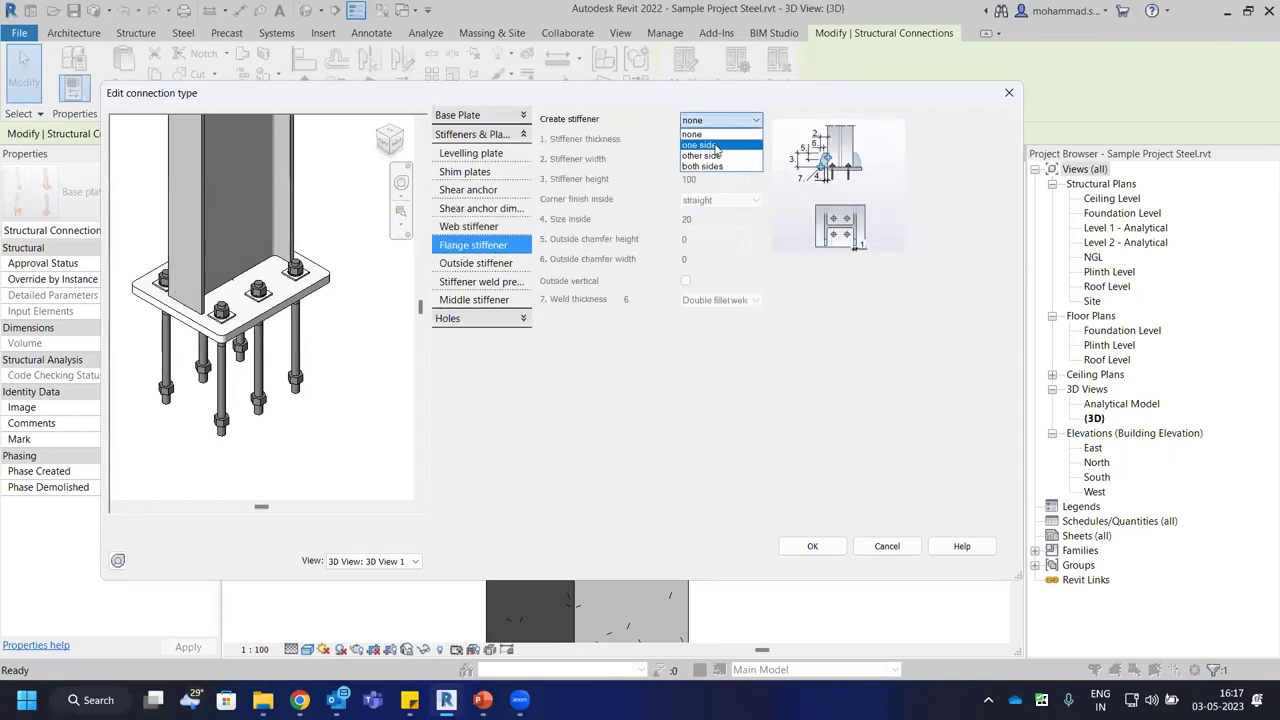
left_click(704, 166)
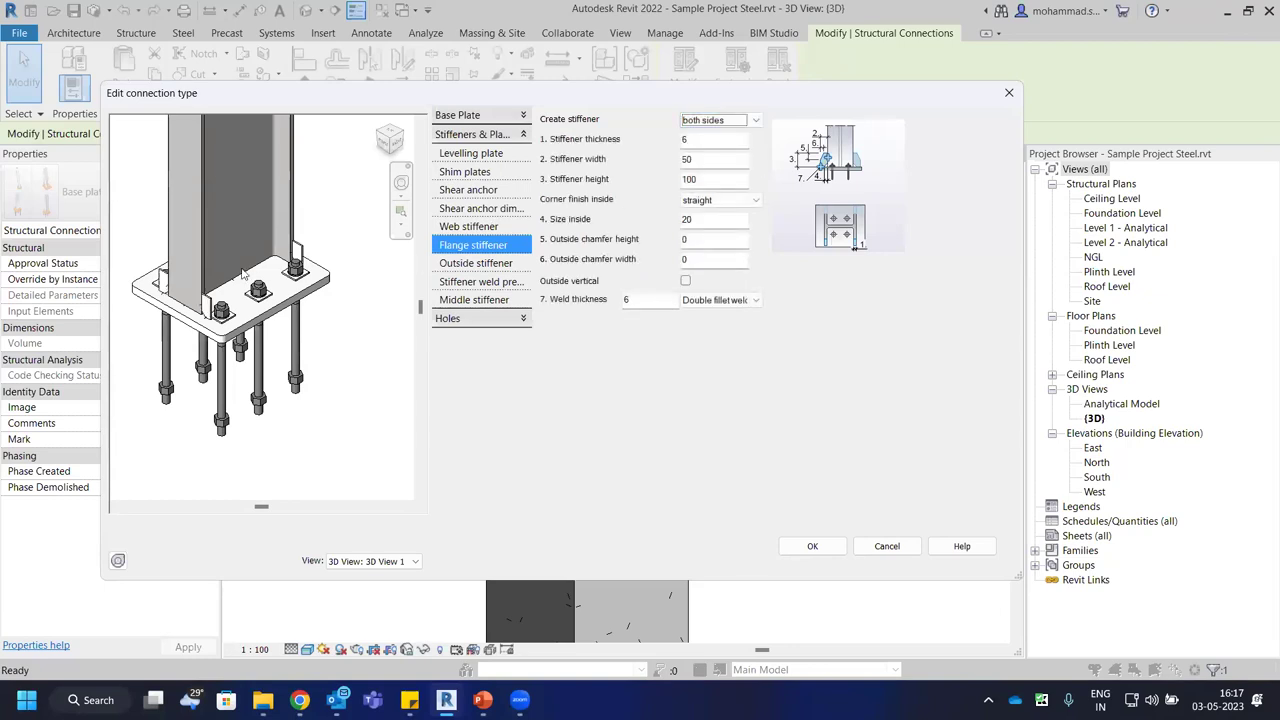
left_click(740, 121)
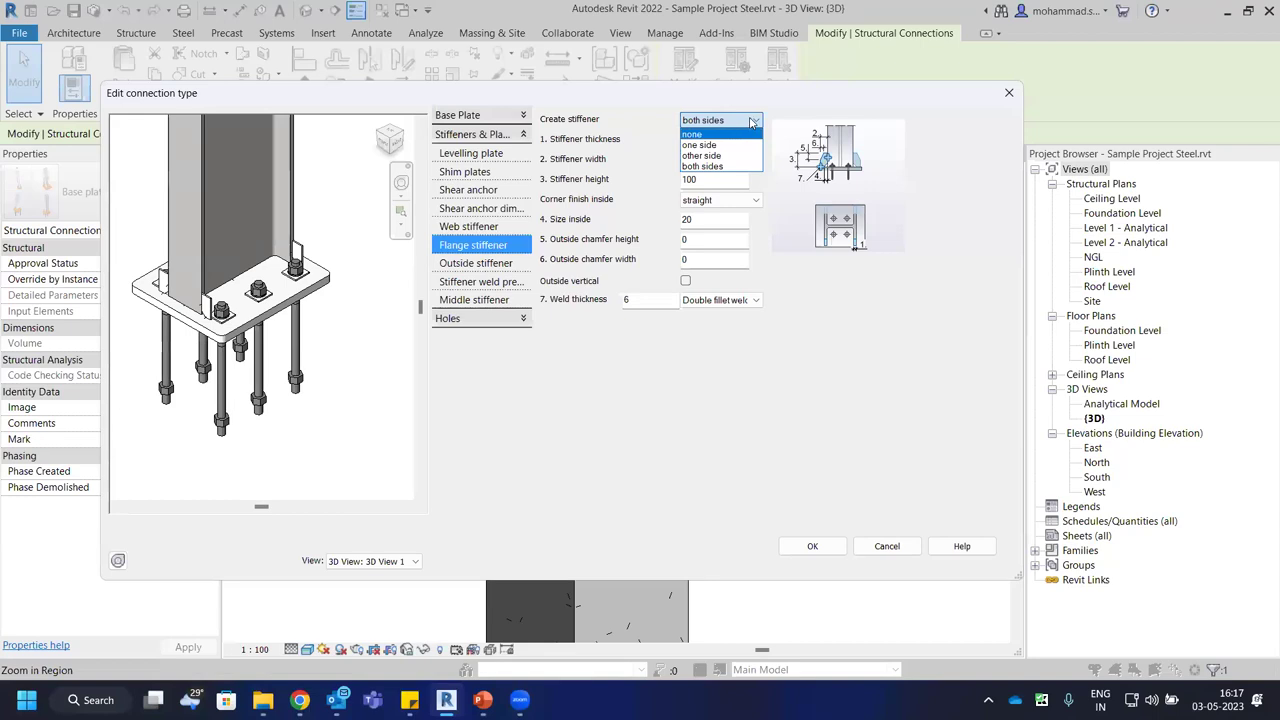
left_click(750, 120)
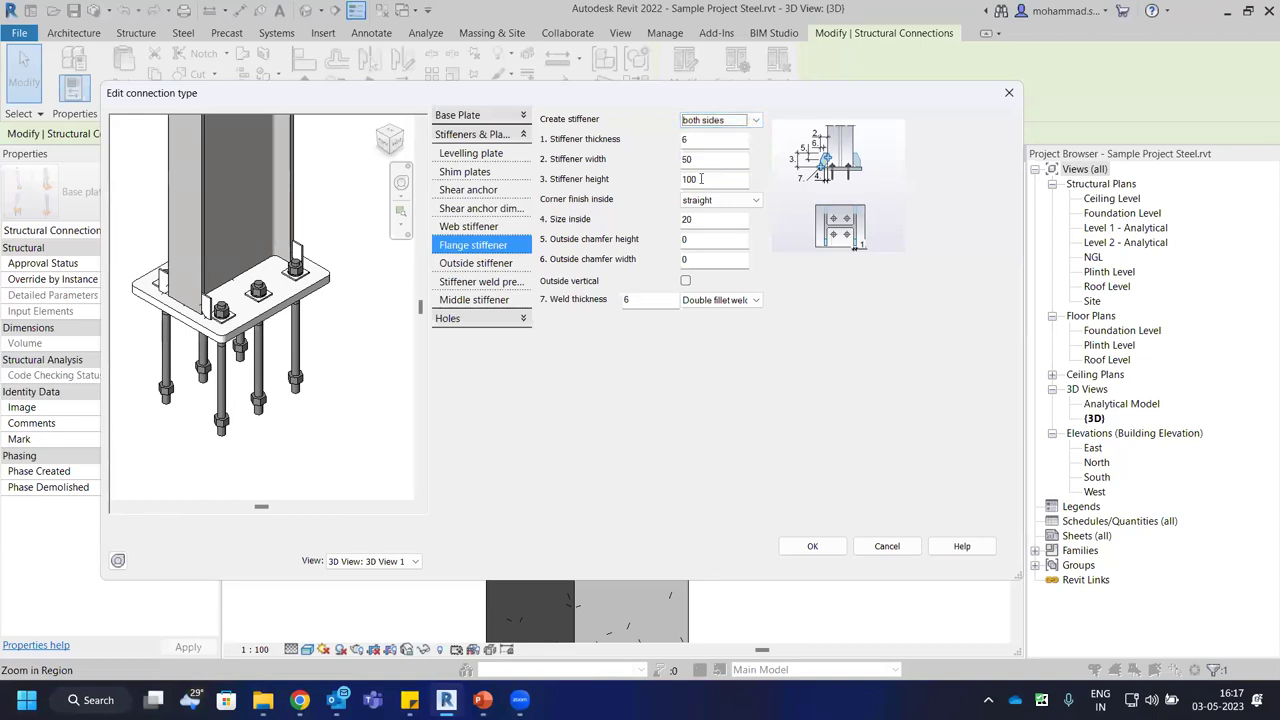
left_click(755, 120)
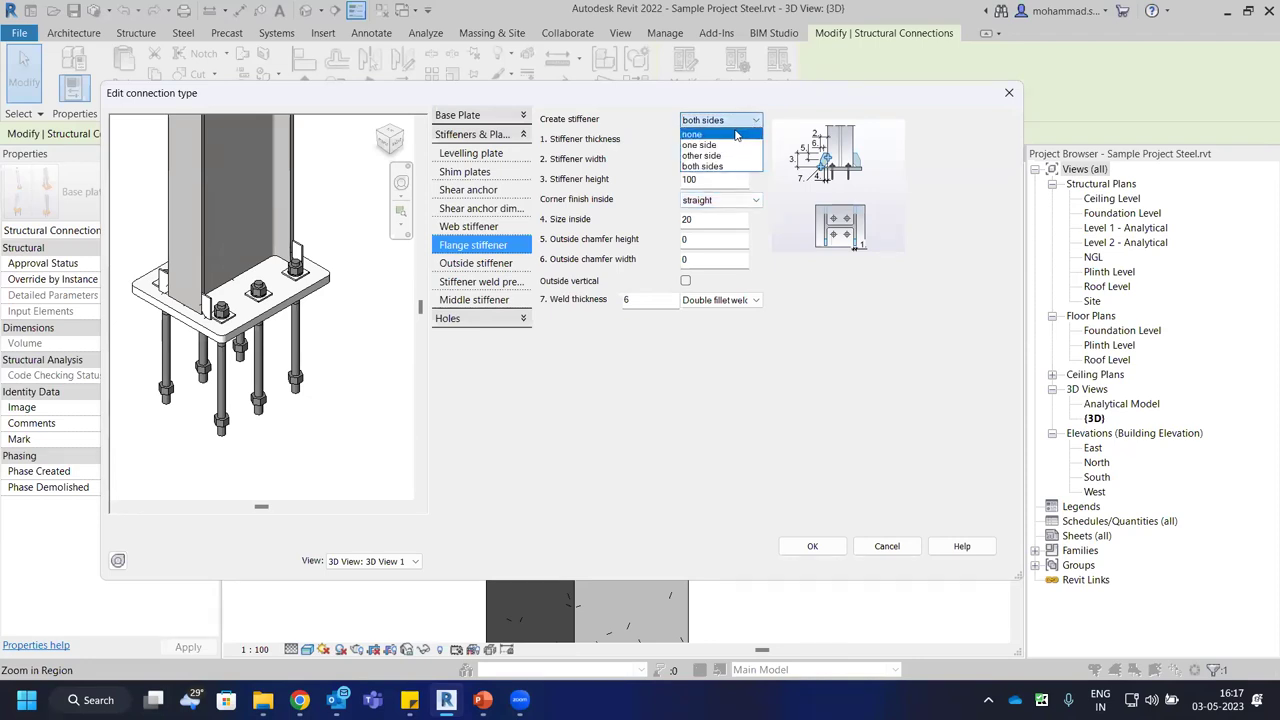
left_click(712, 165)
left_click(479, 302)
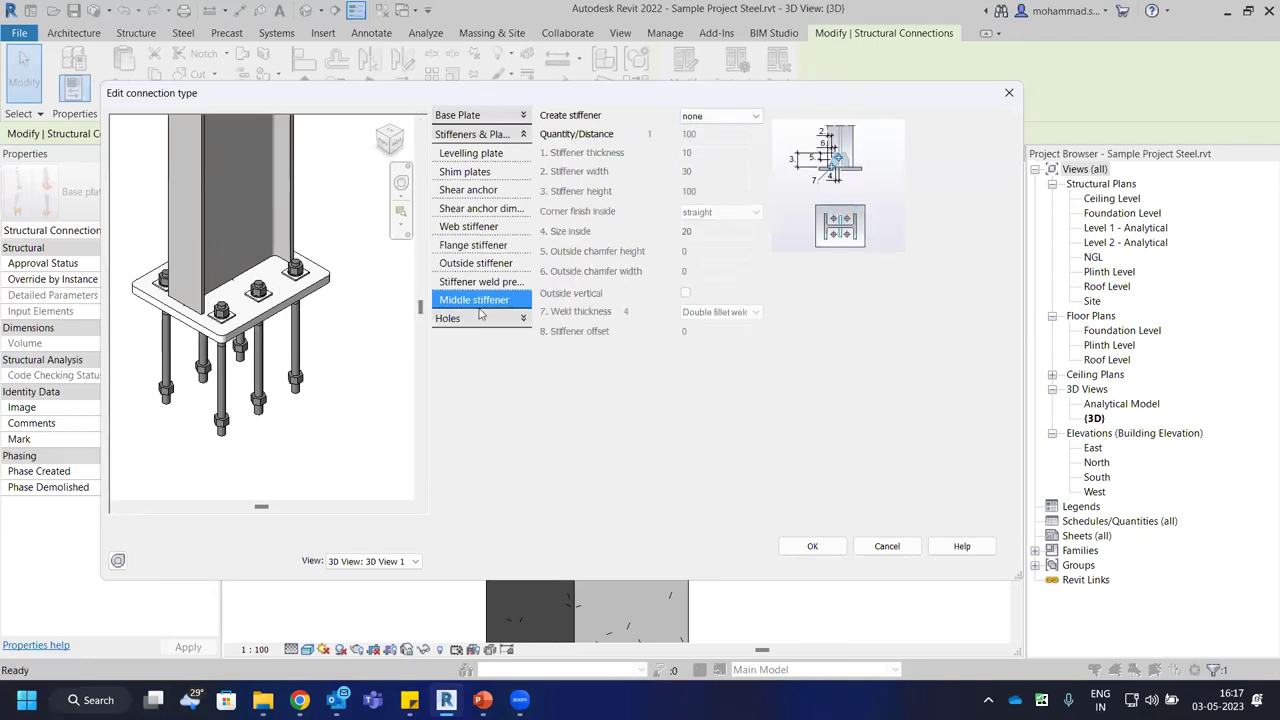
Create middle stiffeners on both sides, 10 thick and 30 wide, and confirm with OK.
left_click(722, 117)
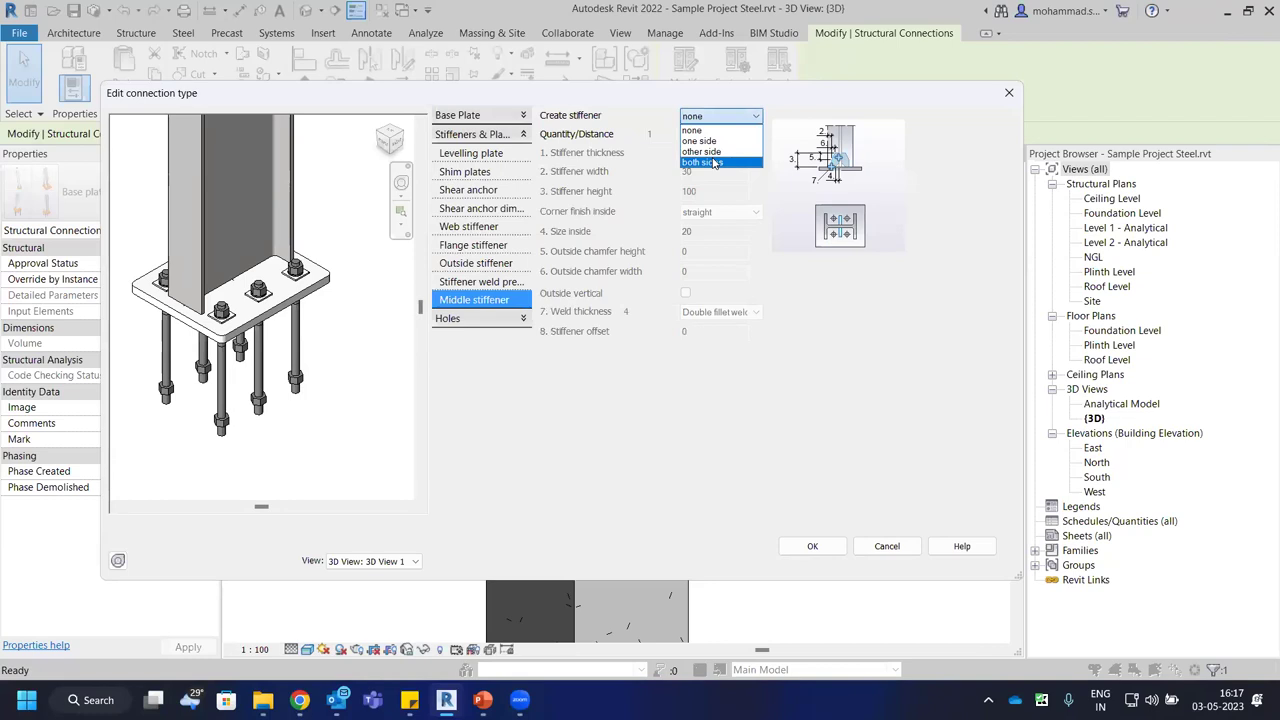
left_click(730, 160)
scroll(234, 264, "up", 5)
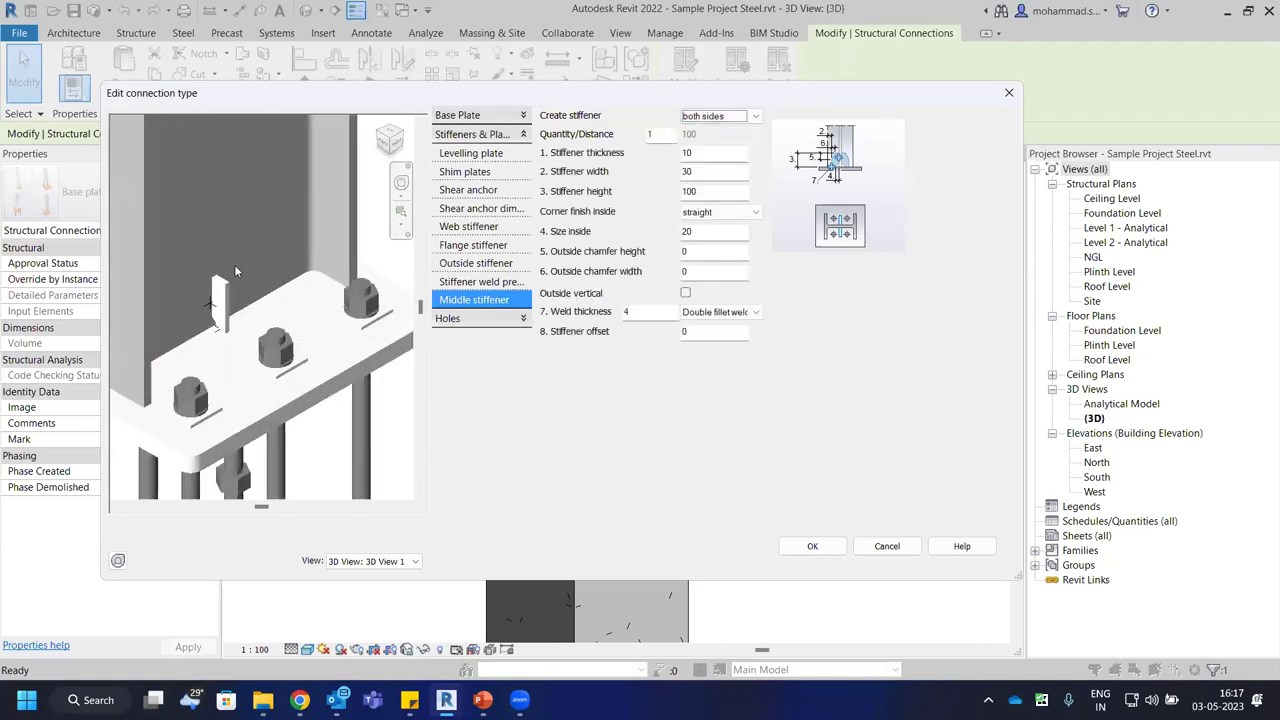
scroll(255, 328, "down", 3)
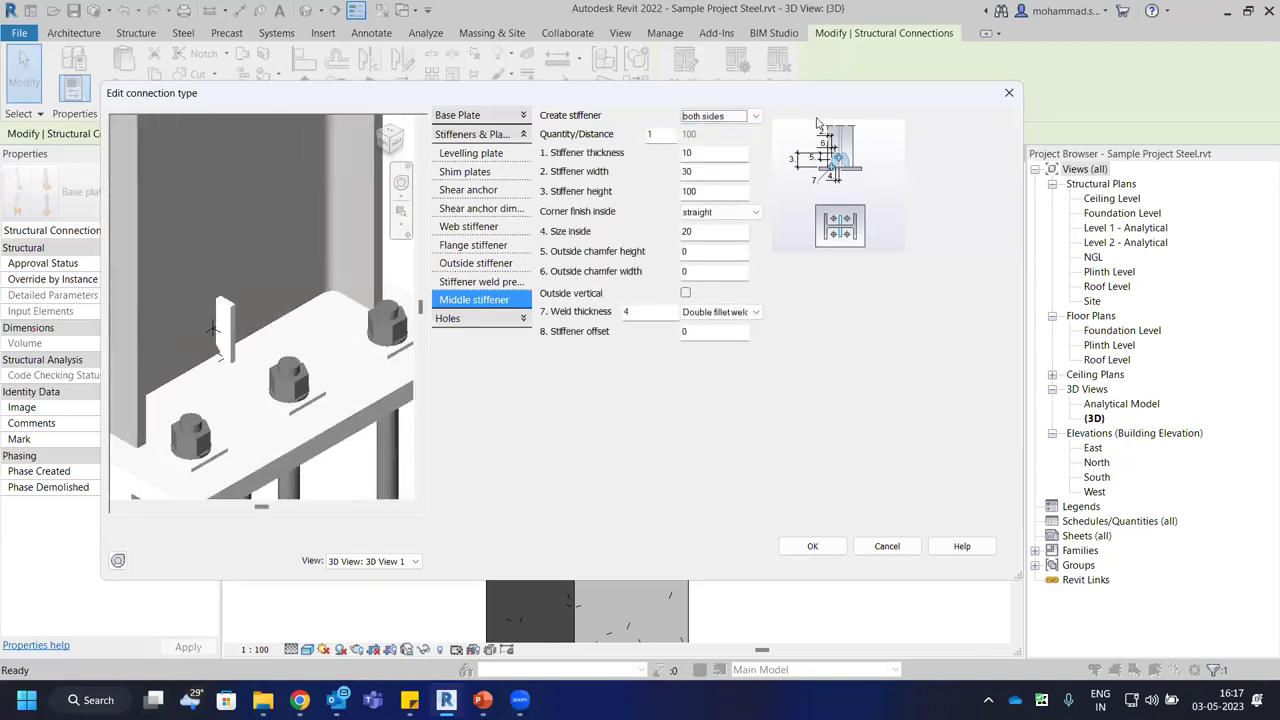
left_click(712, 153)
left_click(703, 172)
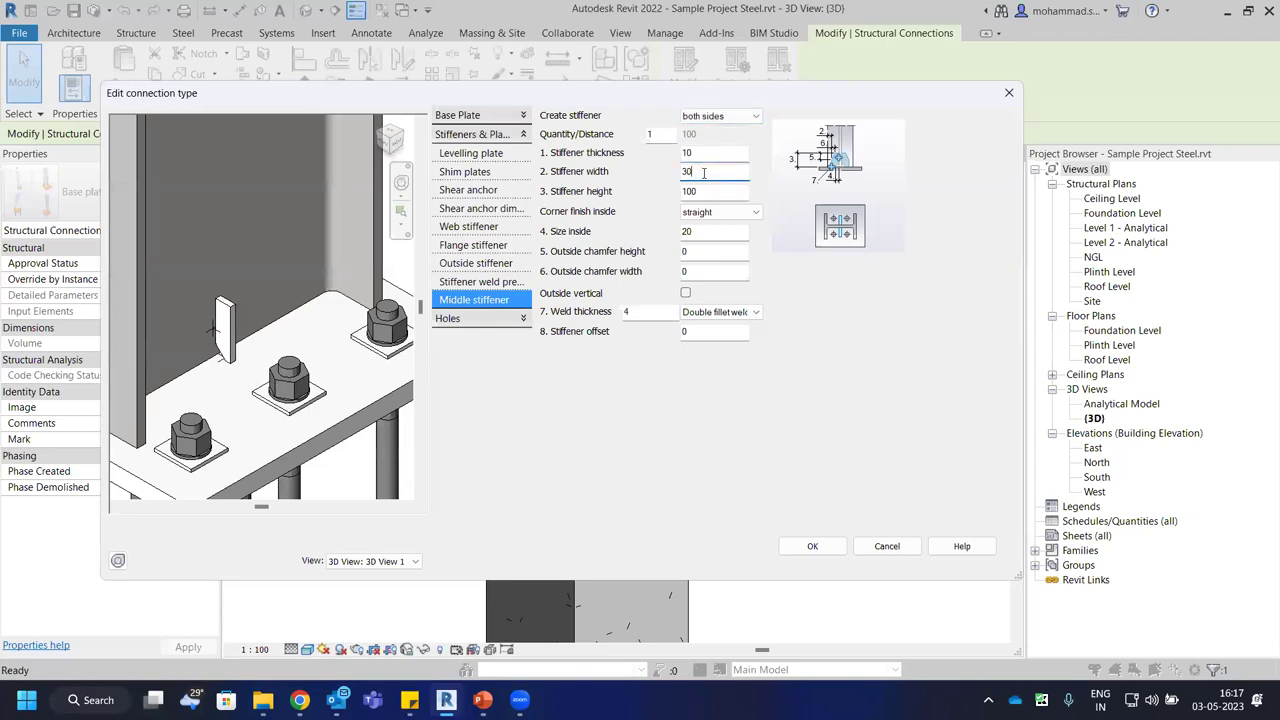
scroll(175, 374, "down", 3)
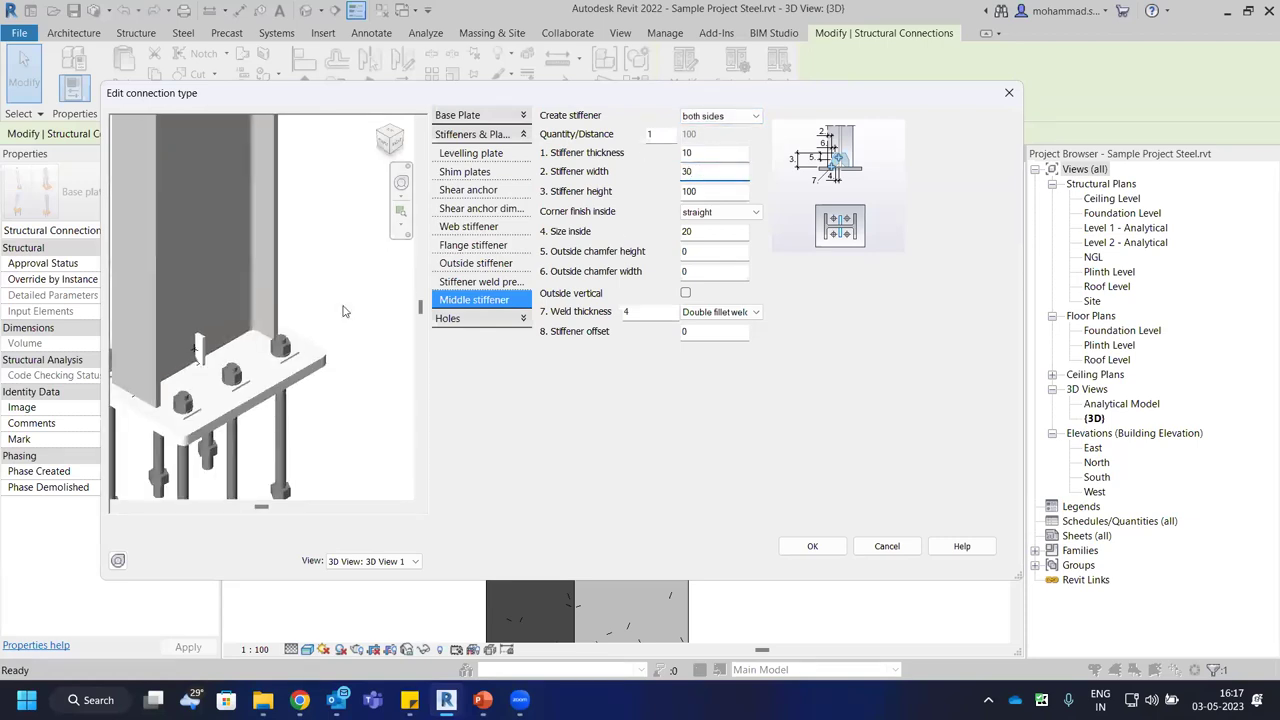
left_click(813, 546)
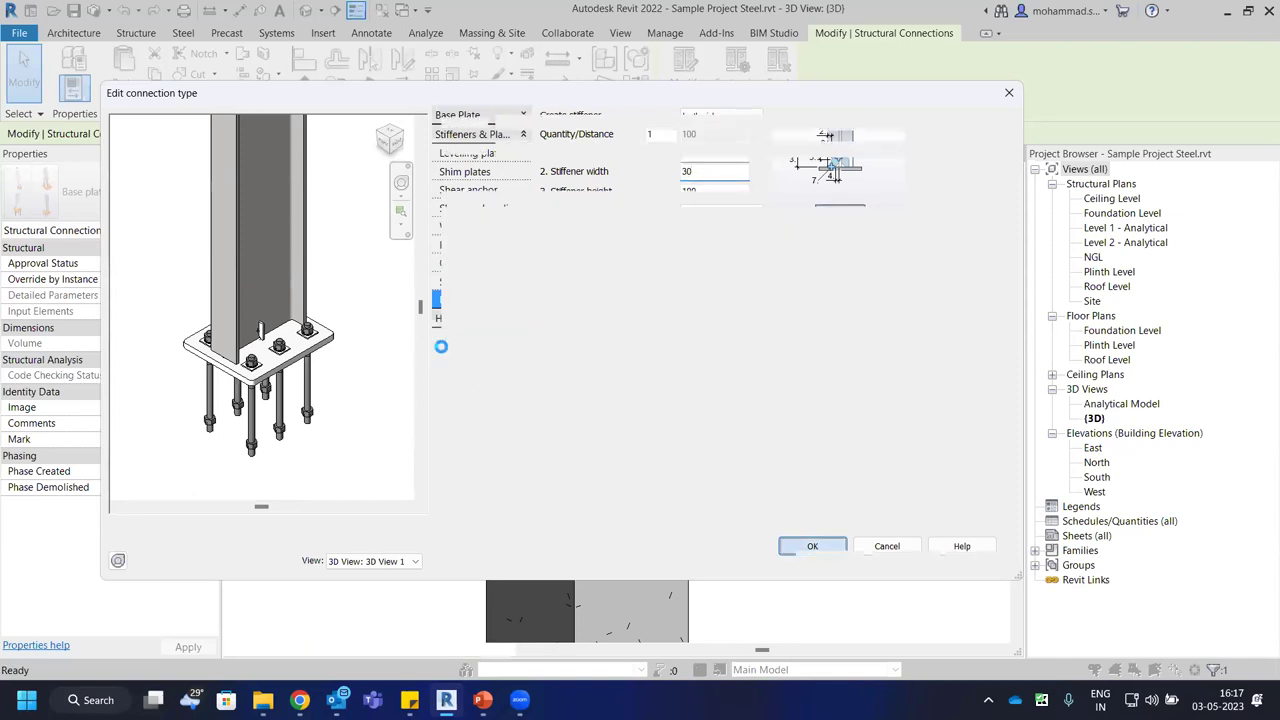
Confirm Type Properties and select the updated base plate connection in the 3D view.
left_click(730, 557)
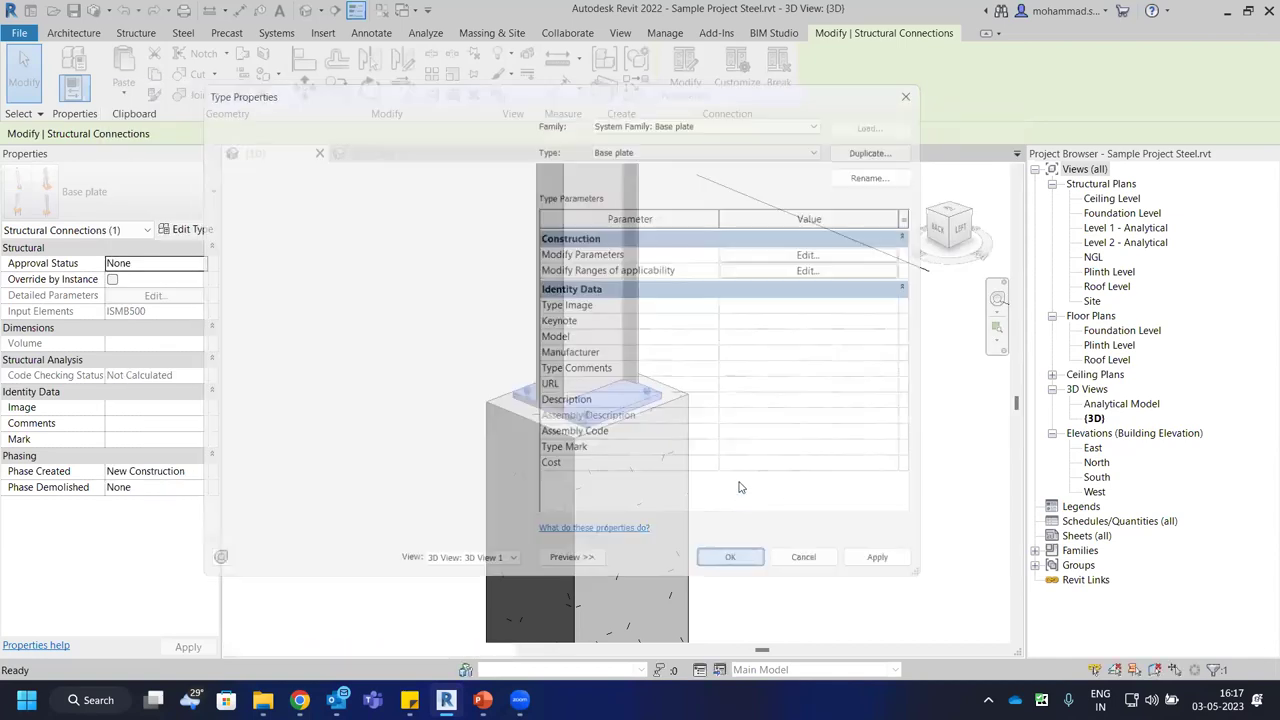
middle_click_drag(740, 494, 727, 374, "shift")
key("Escape")
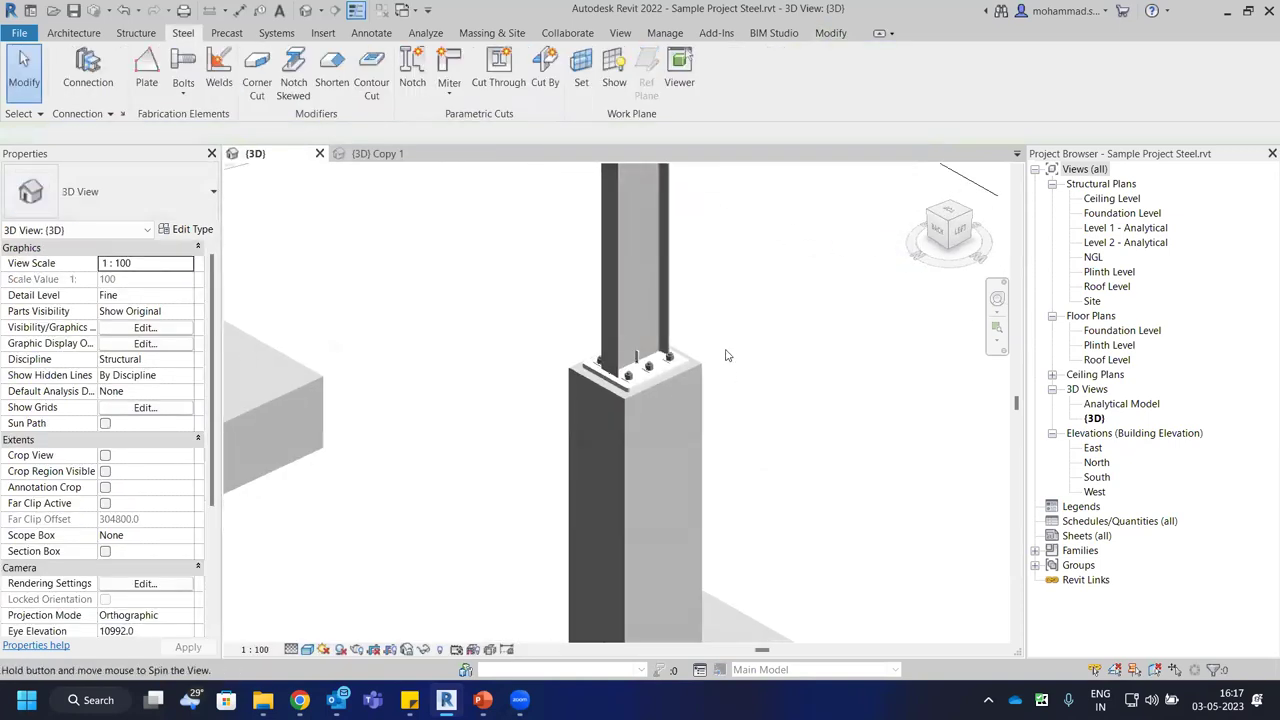
scroll(727, 347, "up", 3)
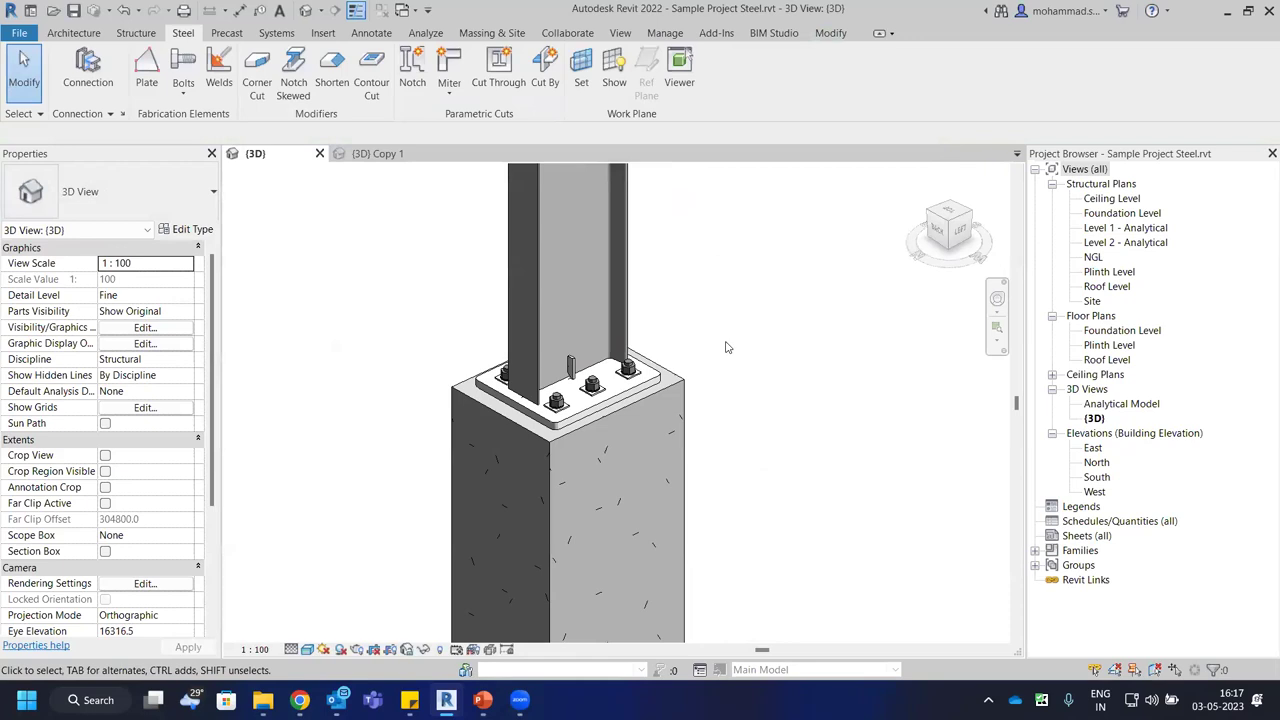
middle_click_drag(727, 347, 618, 382, "shift")
left_click(614, 383)
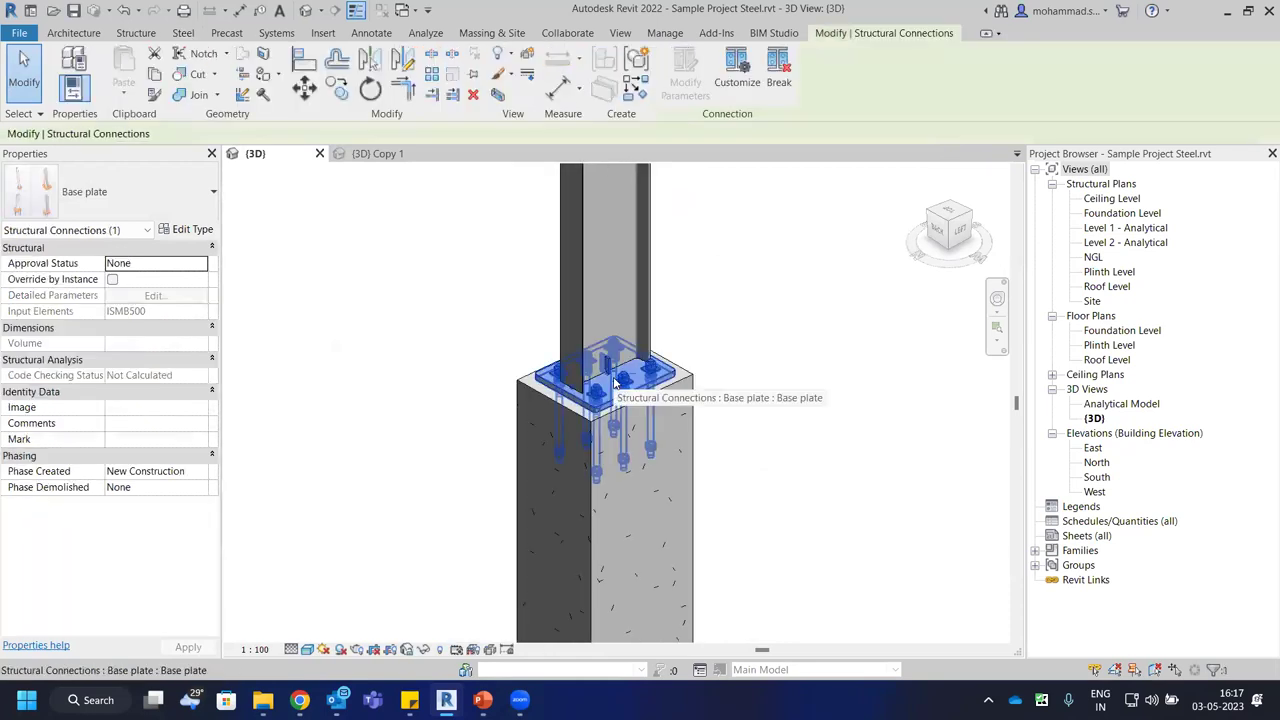
scroll(614, 383, "down", 5)
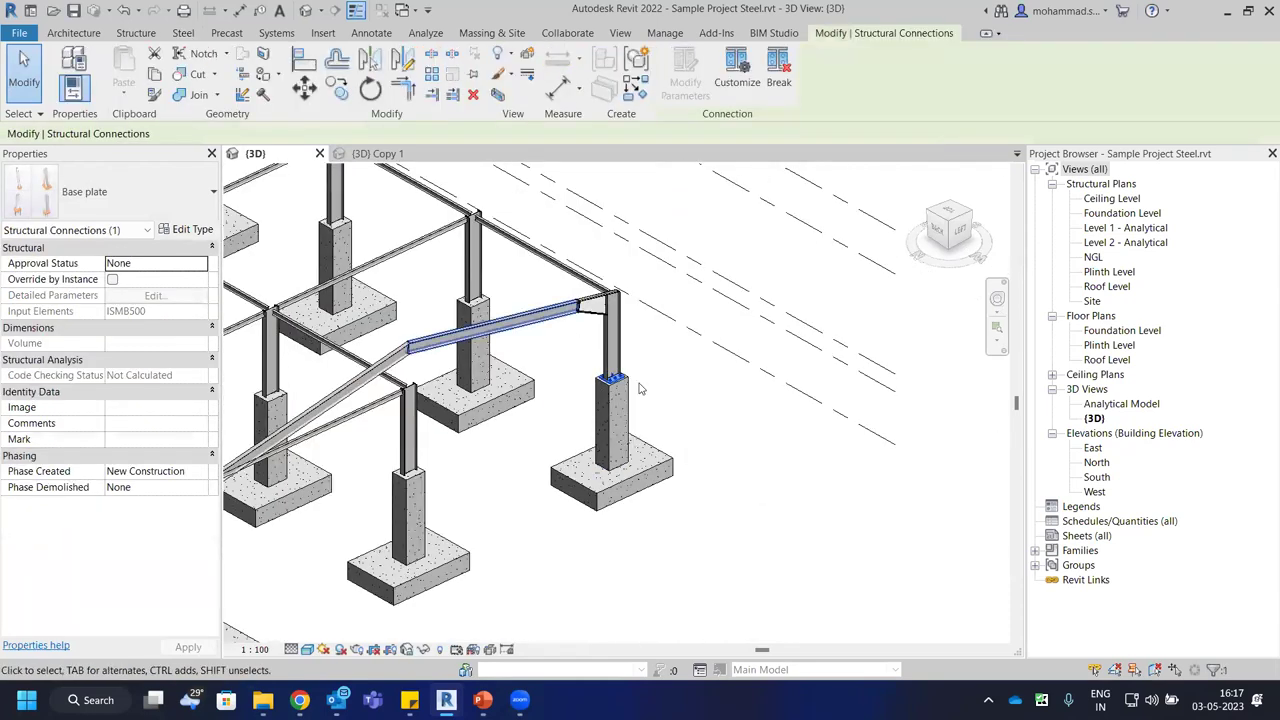
scroll(518, 410, "up", 5)
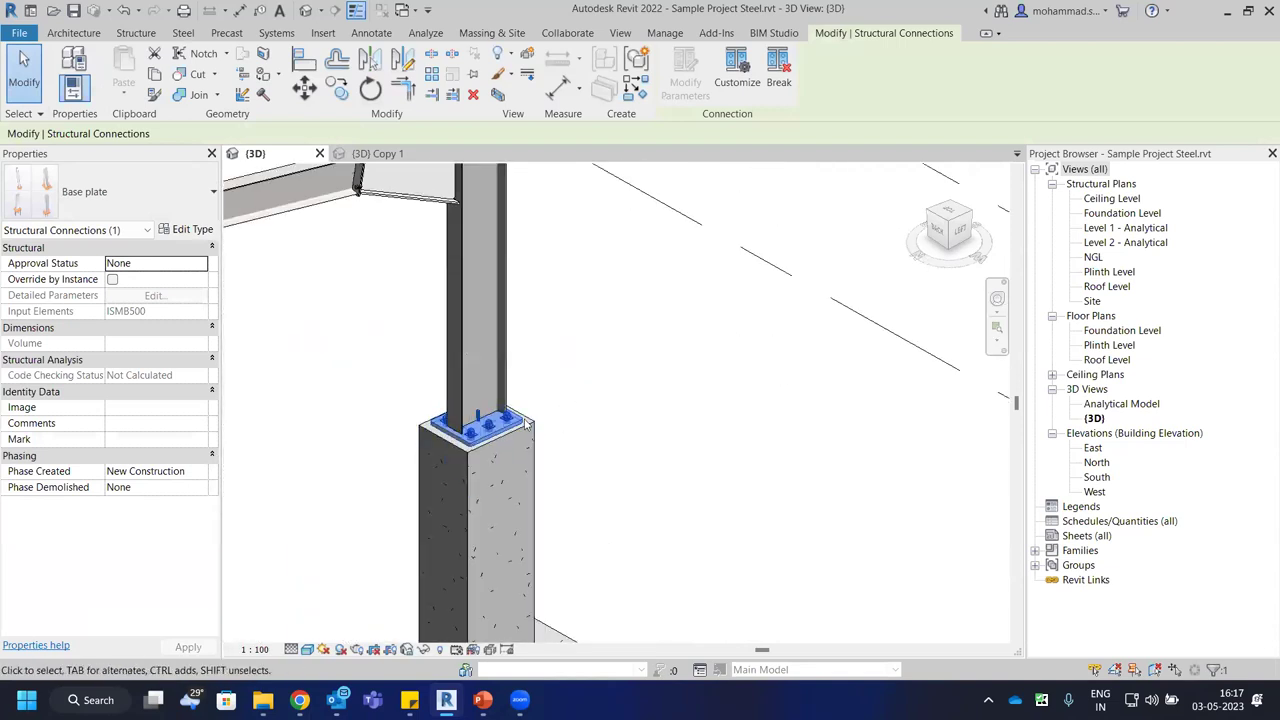
Propagate the stiffened base plate connection to the steel column on the pedestal.
right_click(489, 427)
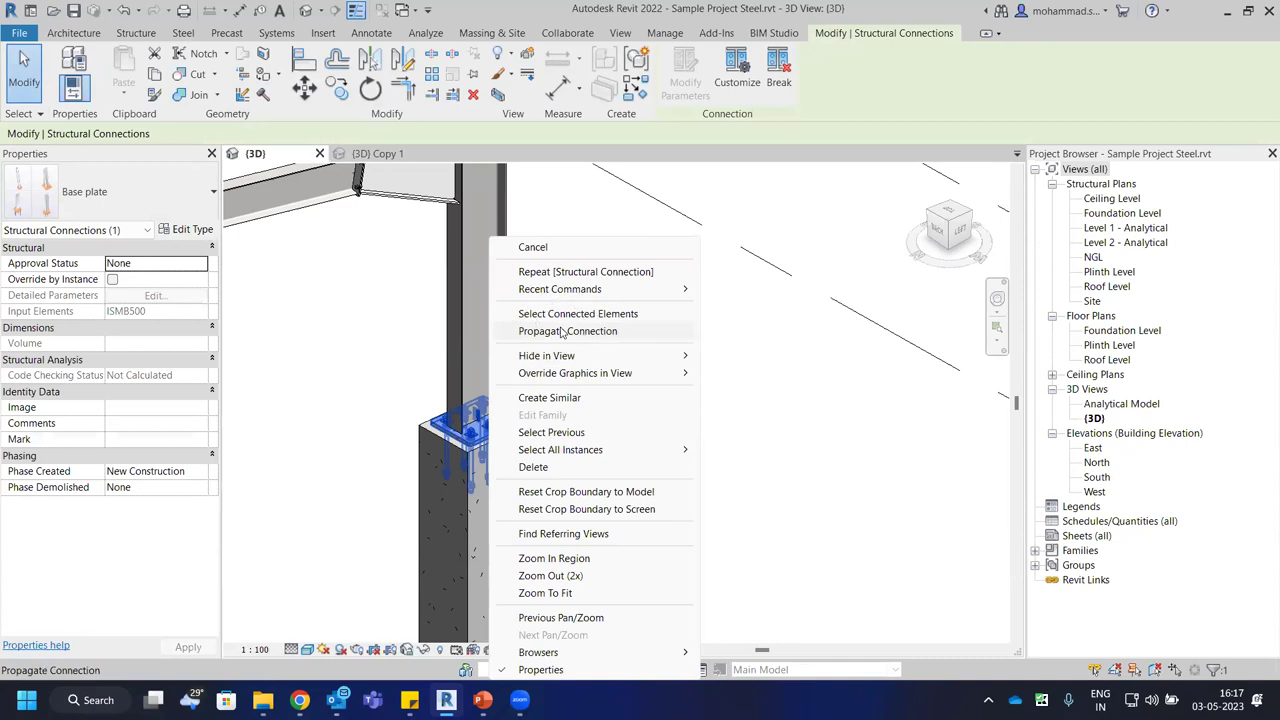
left_click(562, 331)
scroll(755, 403, "down", 5)
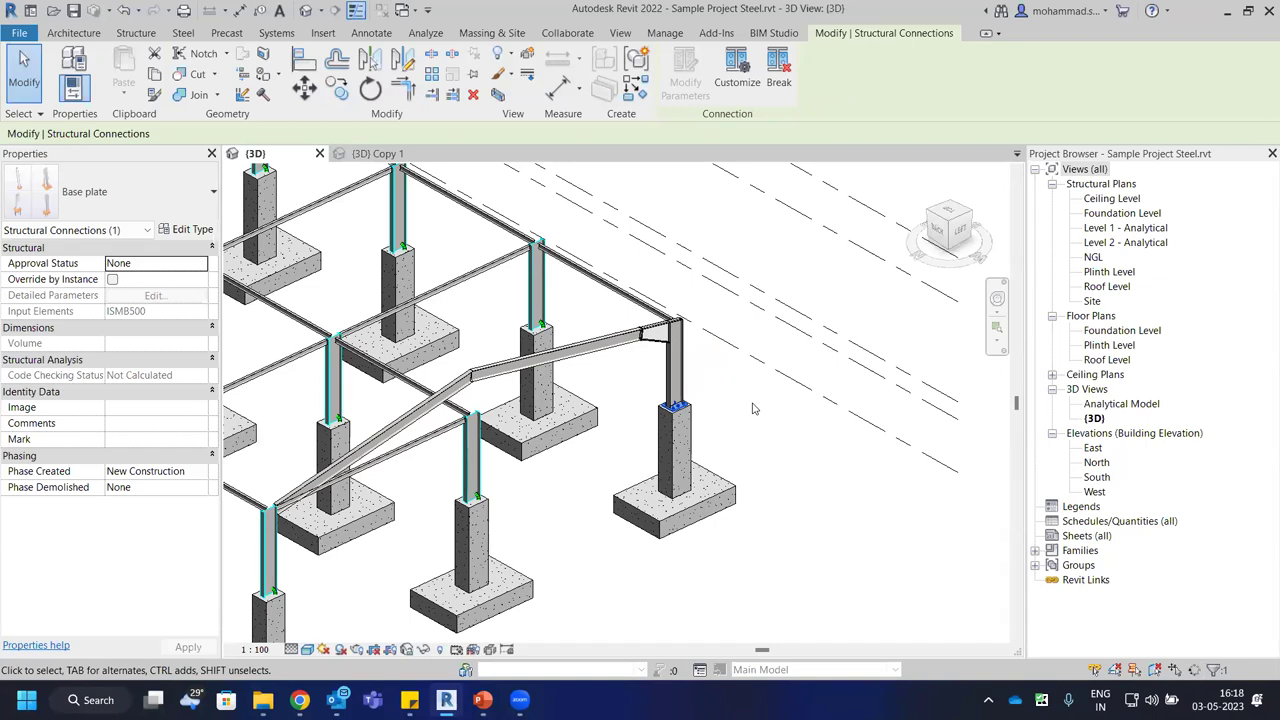
scroll(546, 318, "up", 3)
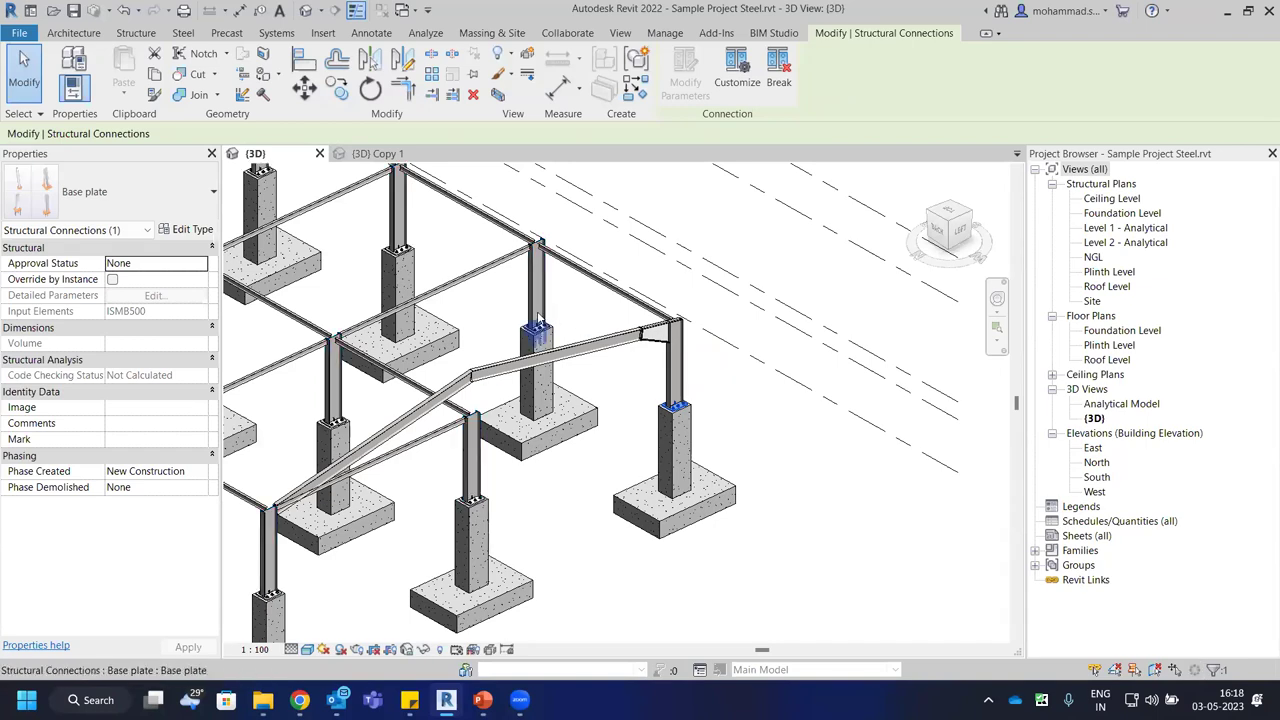
scroll(537, 340, "up", 5)
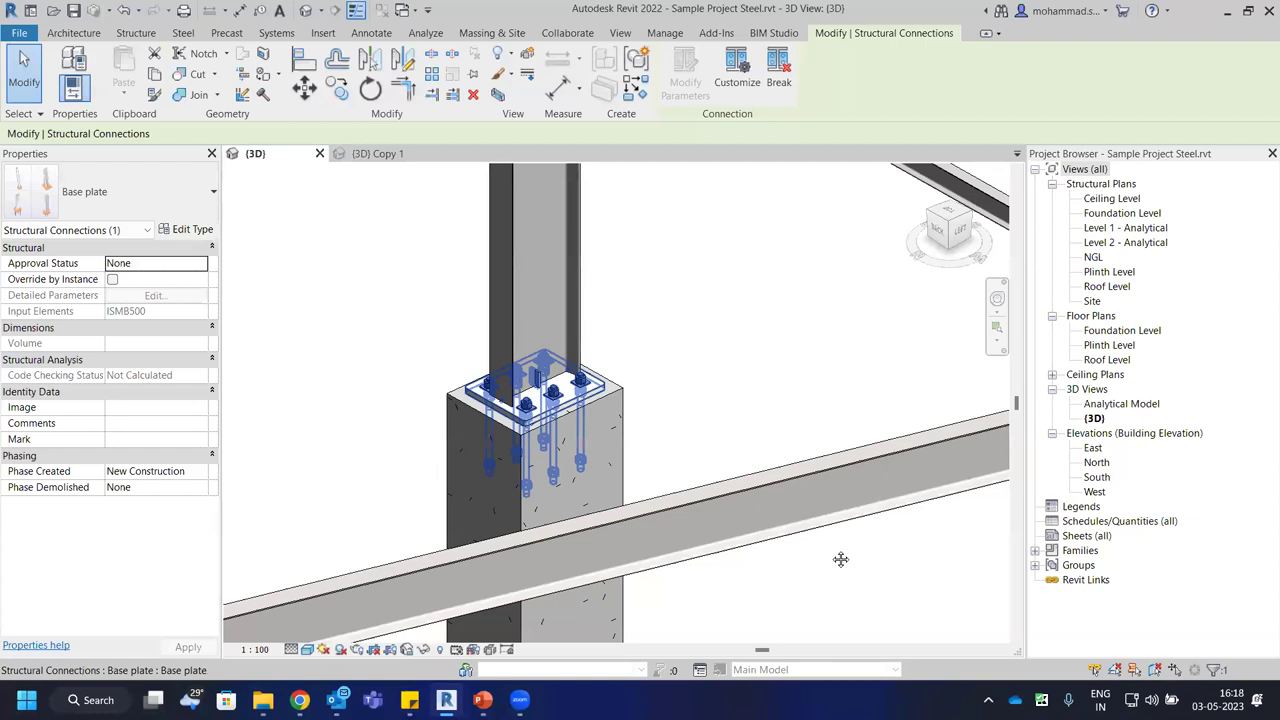
scroll(597, 356, "down", 4)
left_click(598, 340)
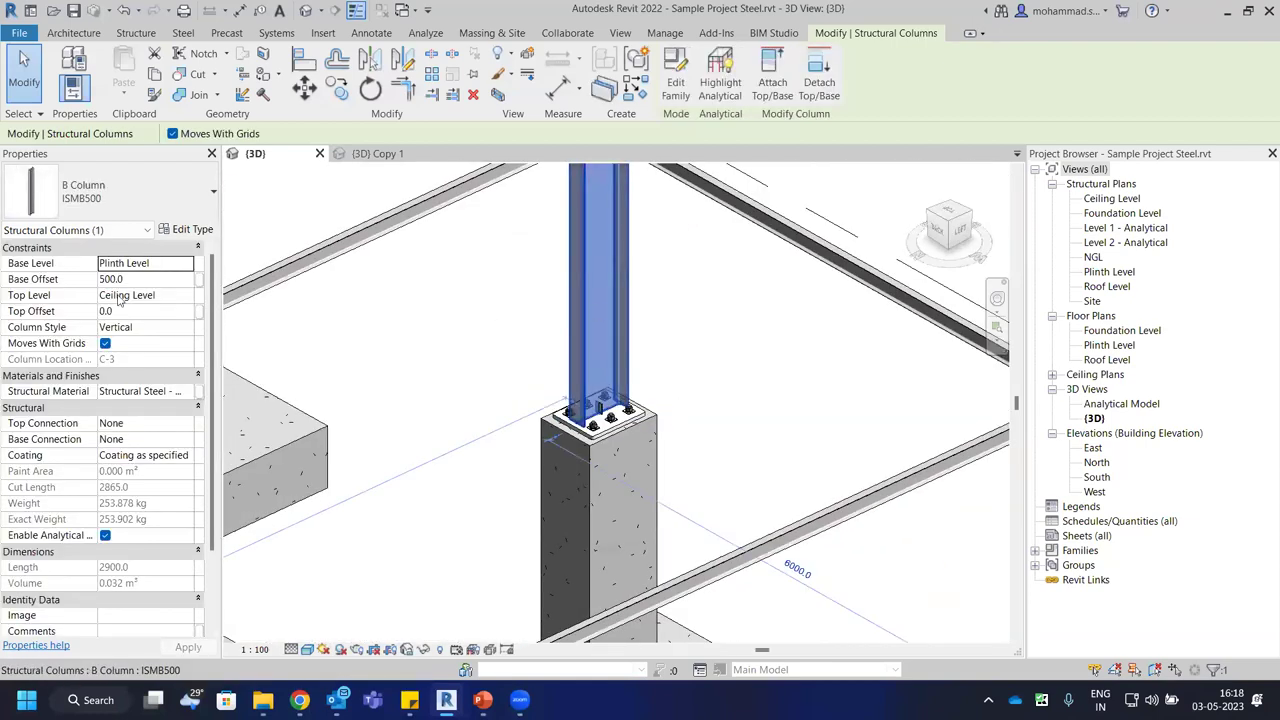
left_click(512, 439)
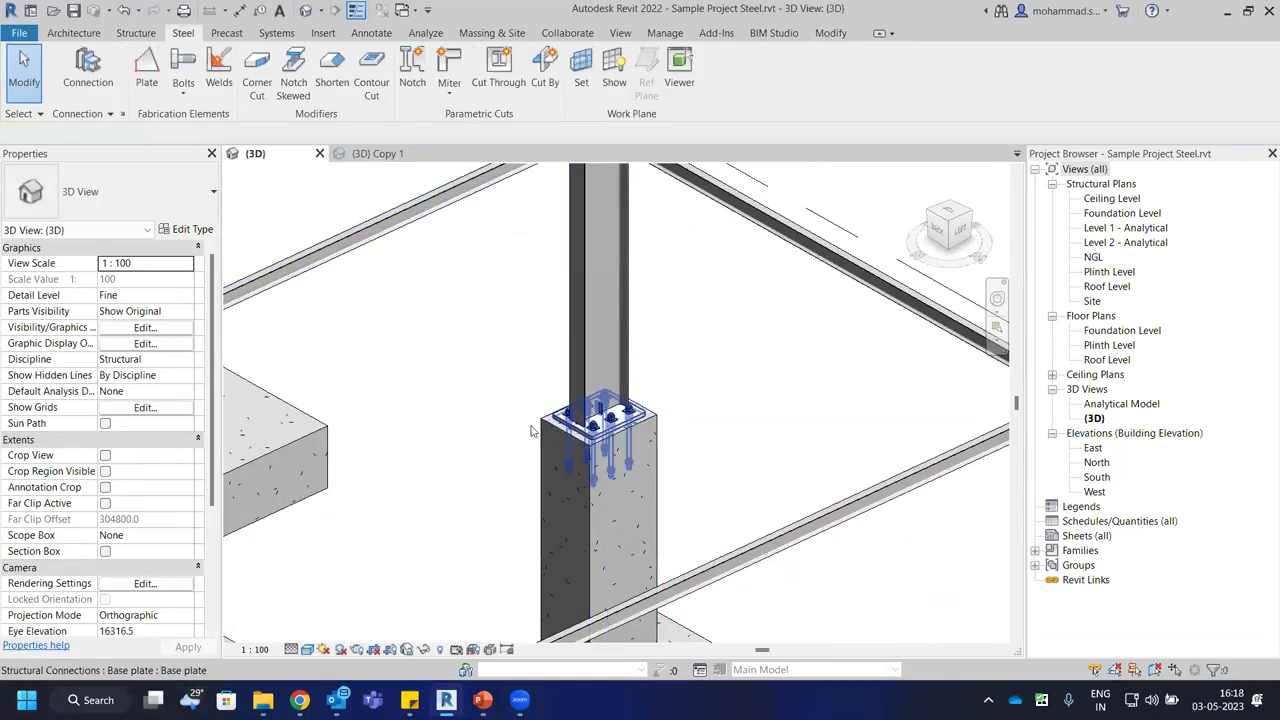
scroll(512, 439, "down", 3)
scroll(512, 439, "up", 5)
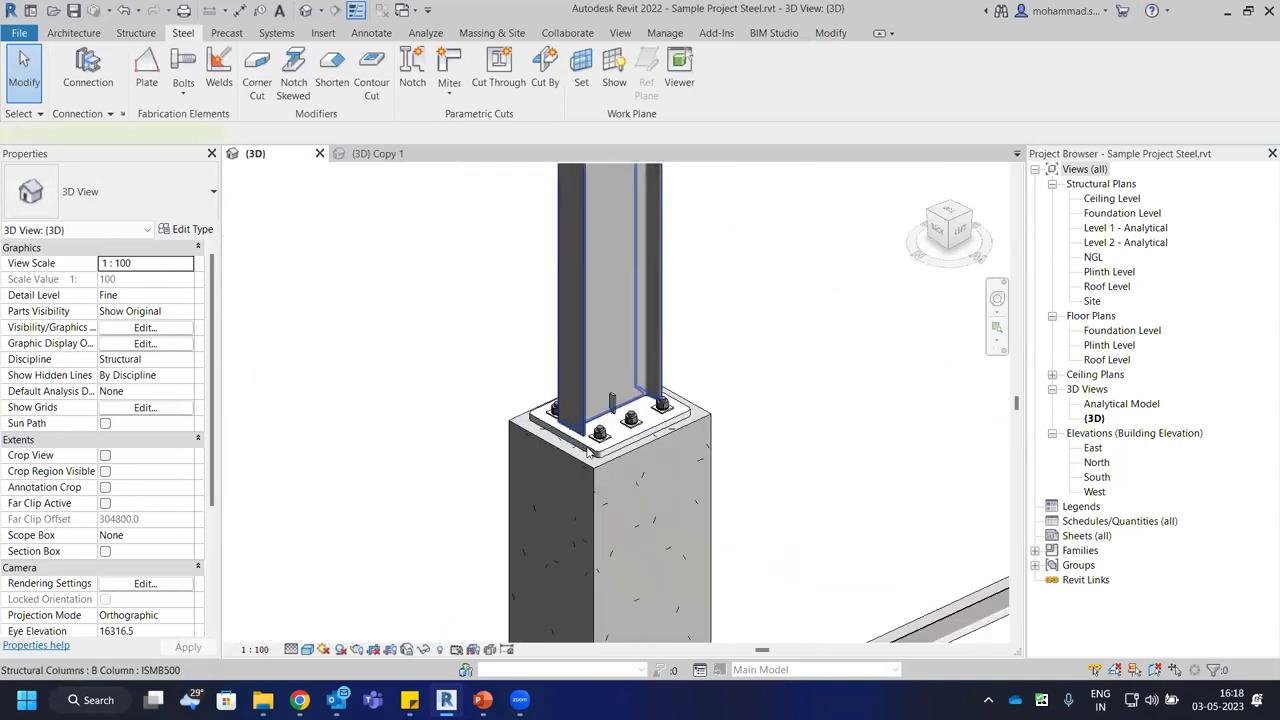
Select the base plate under the column and review its type properties.
left_click(605, 300)
left_click(605, 412)
scroll(390, 392, "down", 2)
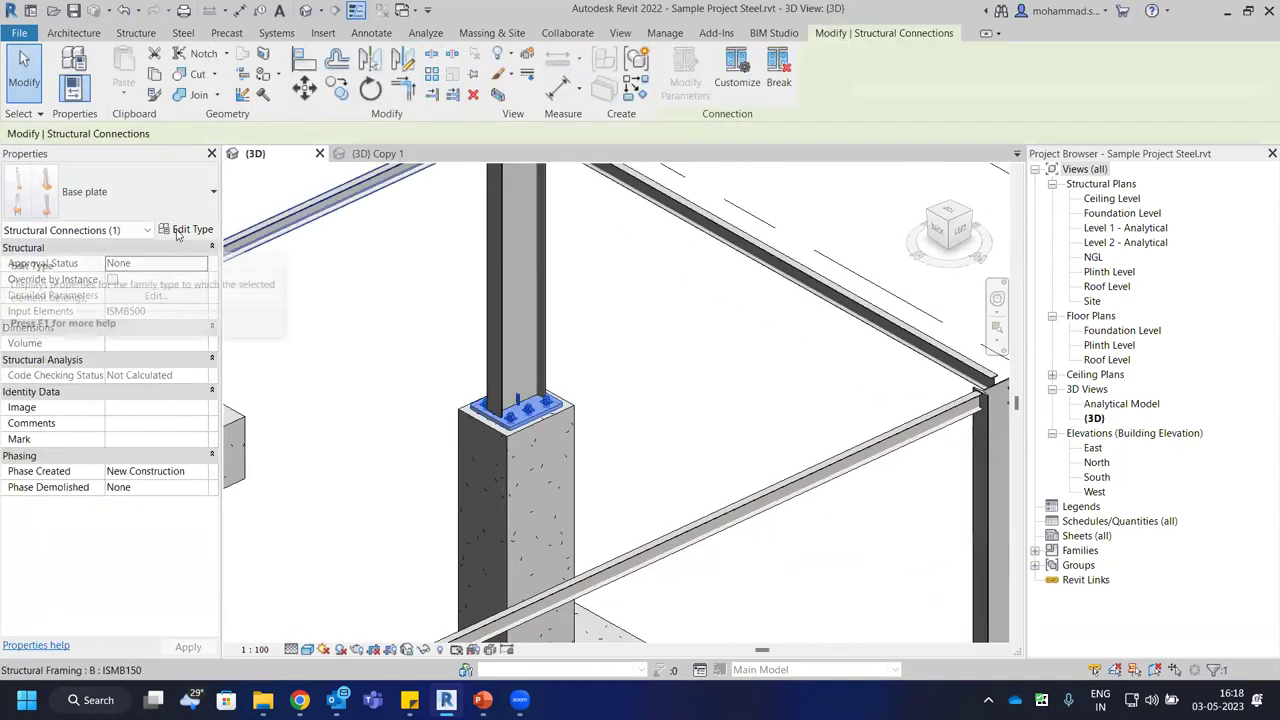
left_click(188, 230)
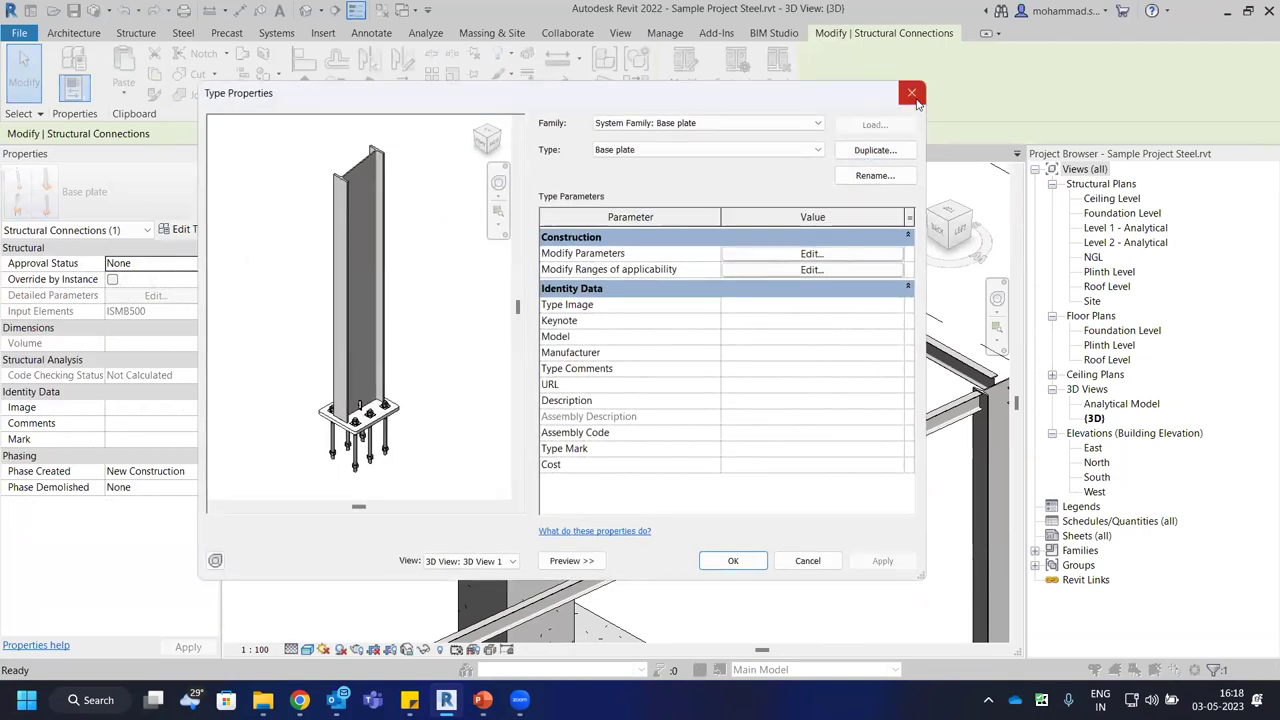
left_click(912, 94)
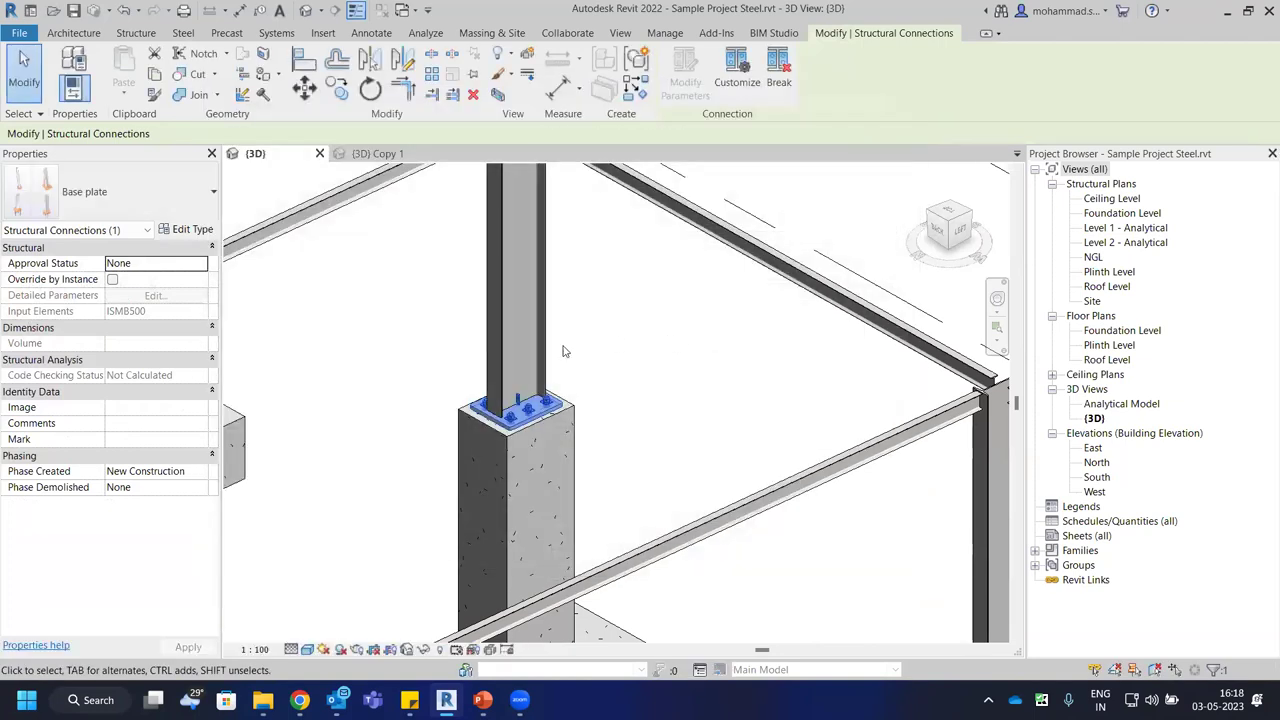
Clear the selection and pan across the frame of columns.
scroll(575, 367, "down", 2)
key("Escape")
scroll(575, 367, "down", 3)
key("Escape")
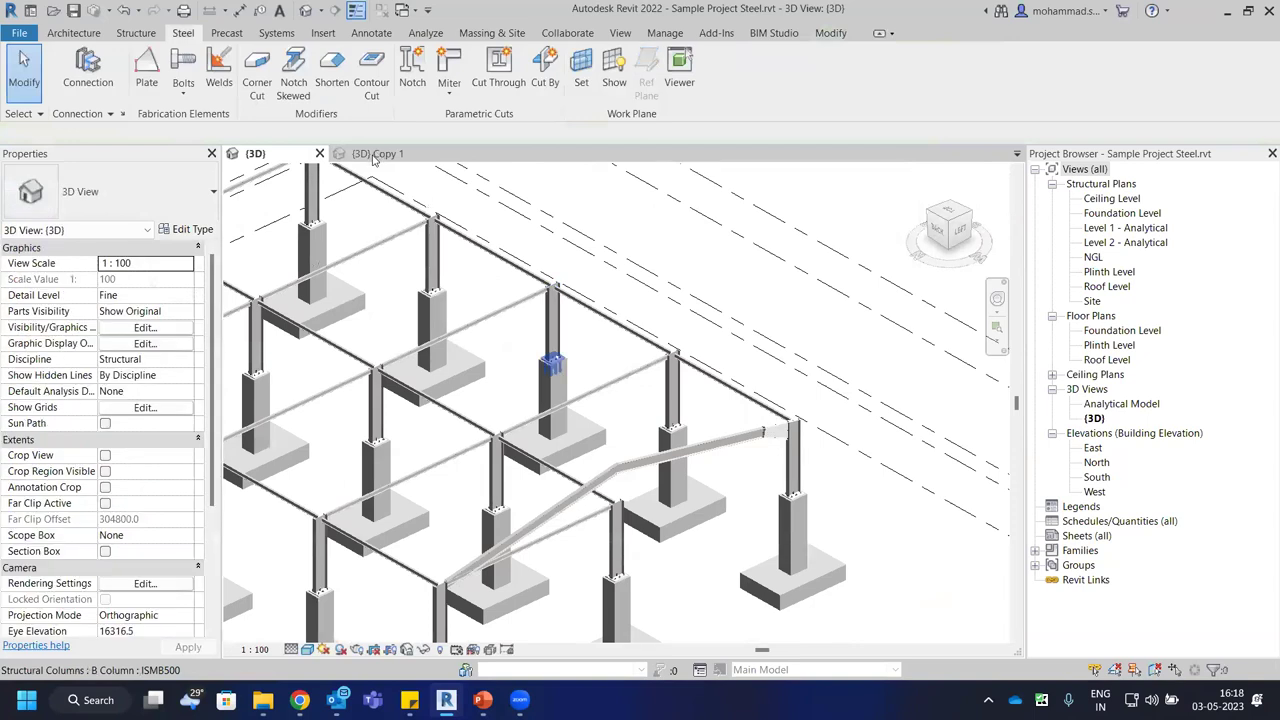
middle_click_drag(723, 357, 657, 449)
key("ctrl+Tab")
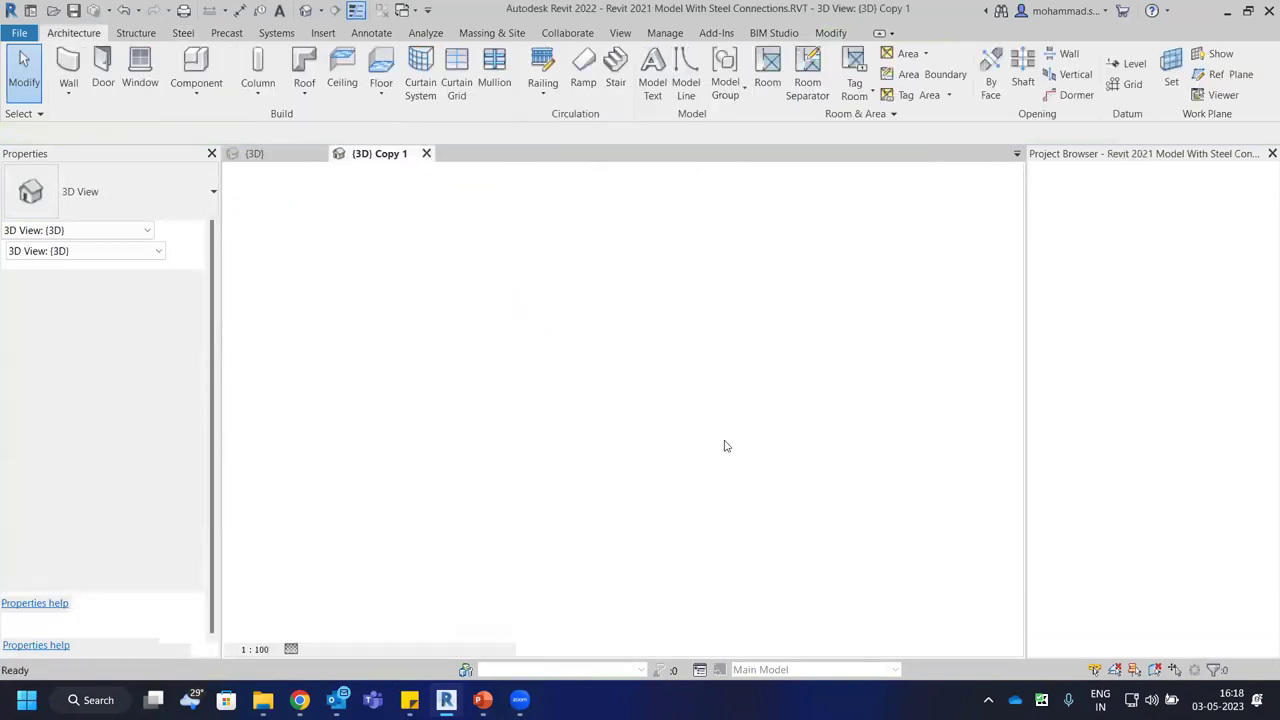
scroll(606, 531, "down", 3)
scroll(548, 452, "up", 1)
scroll(548, 452, "down", 3)
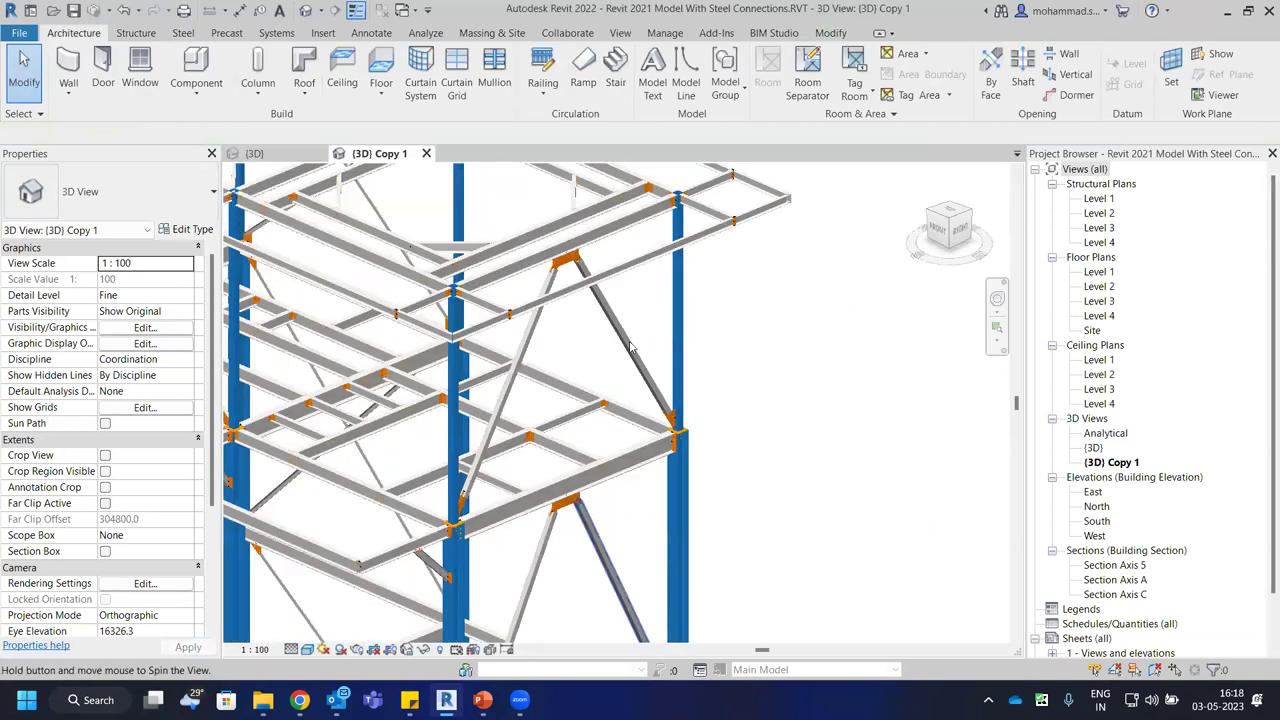
scroll(640, 345, "up", 3)
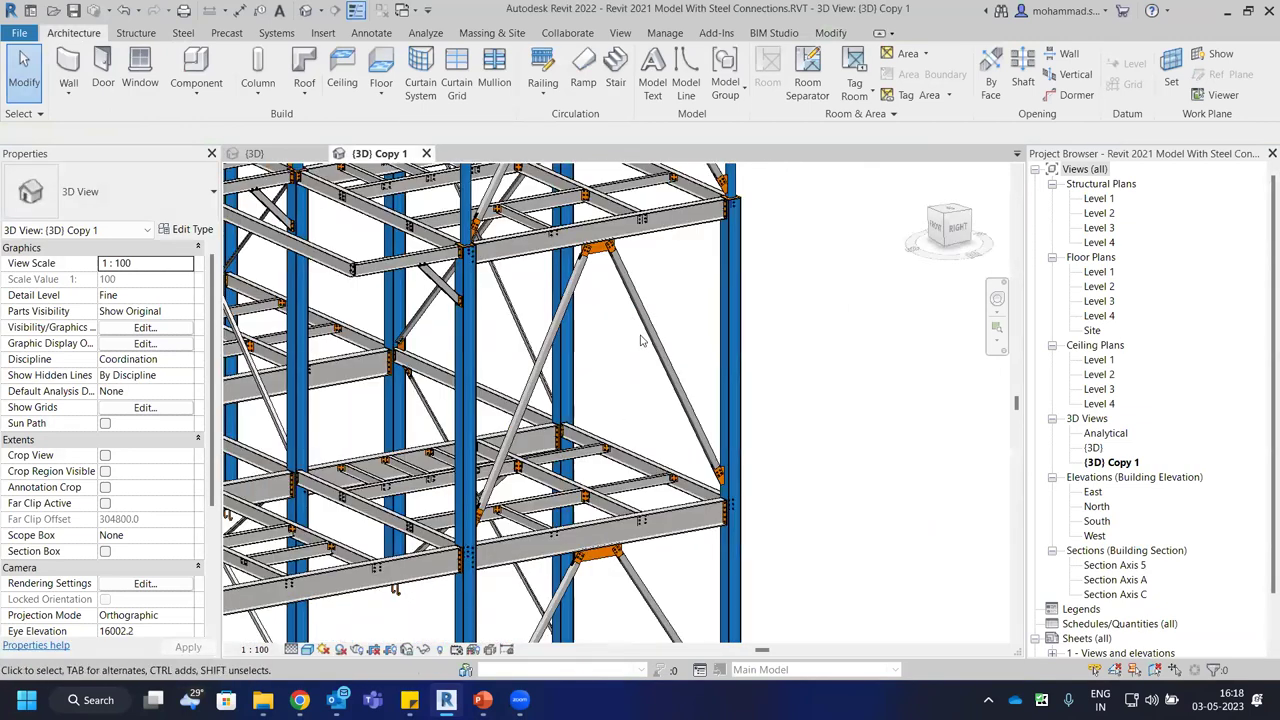
scroll(643, 347, "down", 1)
scroll(643, 347, "down", 2)
scroll(645, 350, "up", 2)
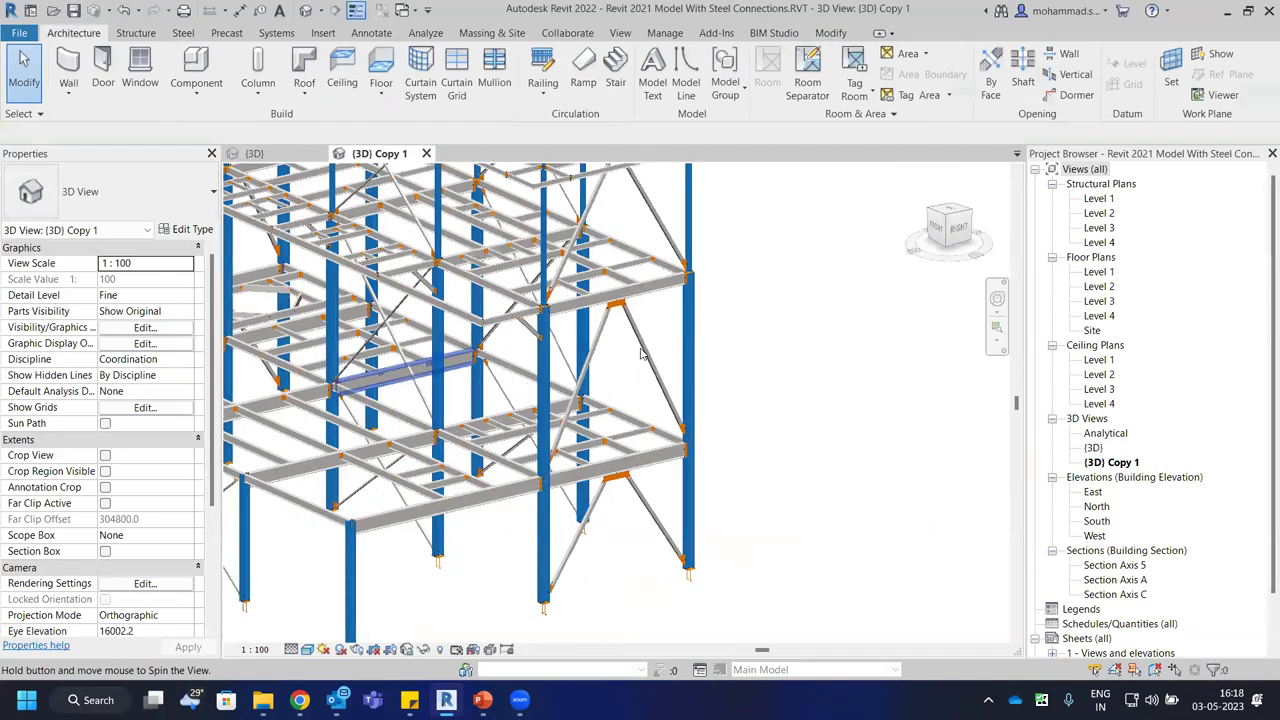
scroll(645, 350, "up", 3)
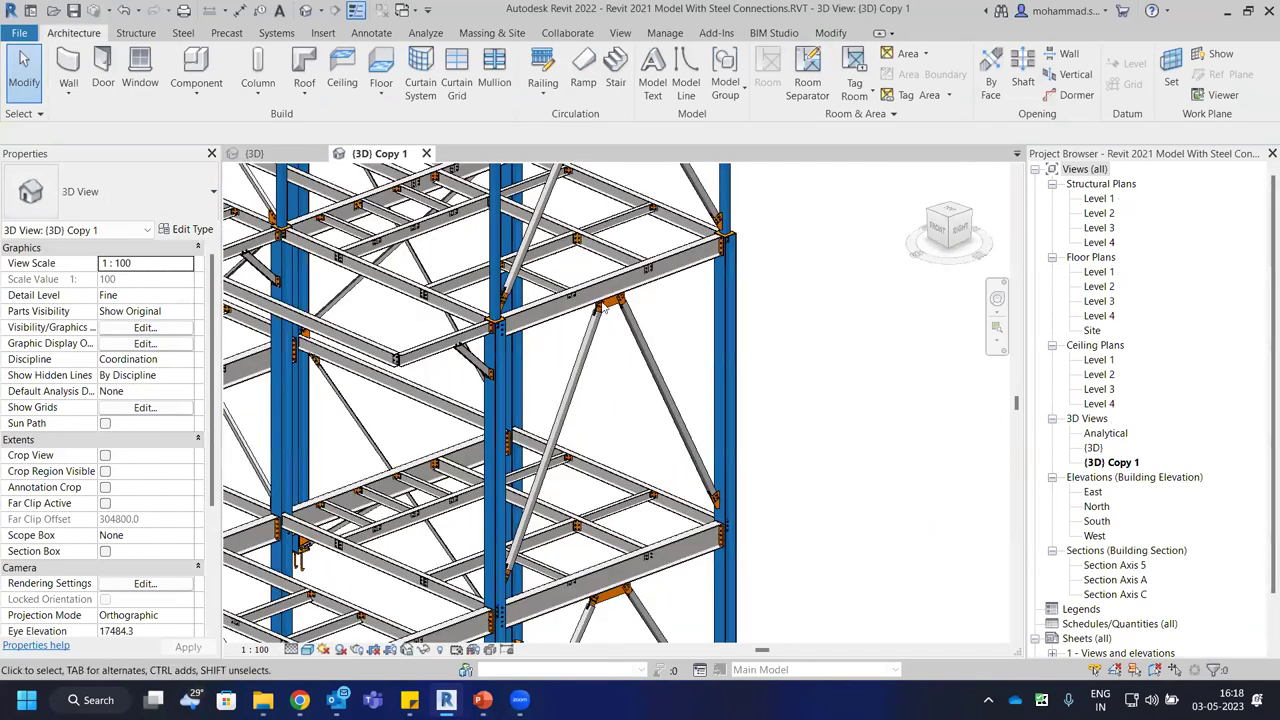
scroll(607, 307, "up", 3)
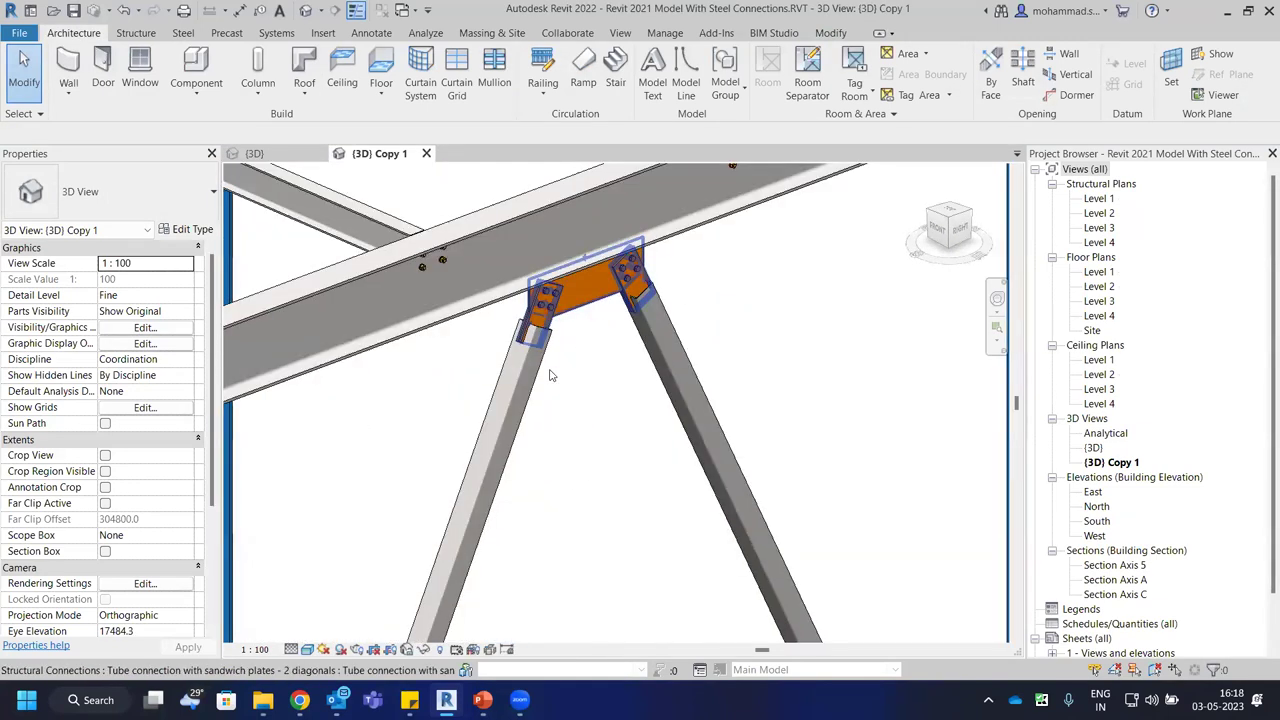
scroll(748, 414, "down", 6)
middle_click_drag(748, 414, 833, 433, "shift")
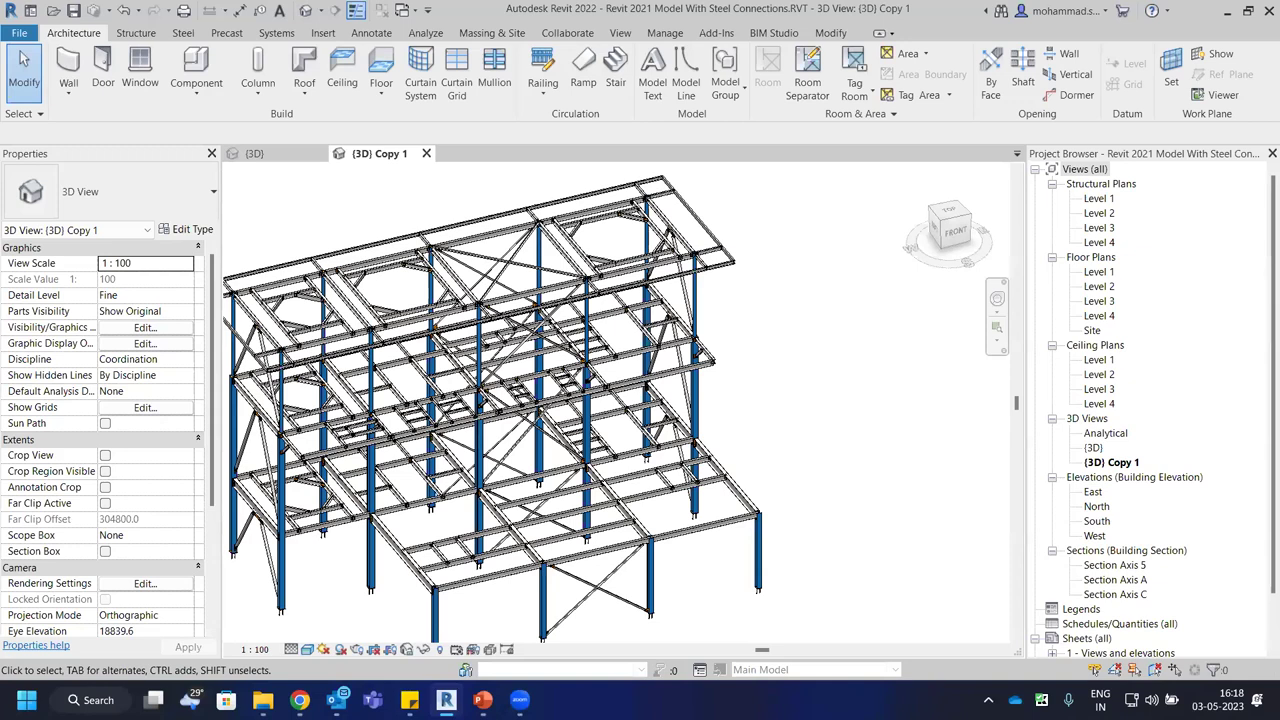
middle_click_drag(690, 348, 648, 333, "shift")
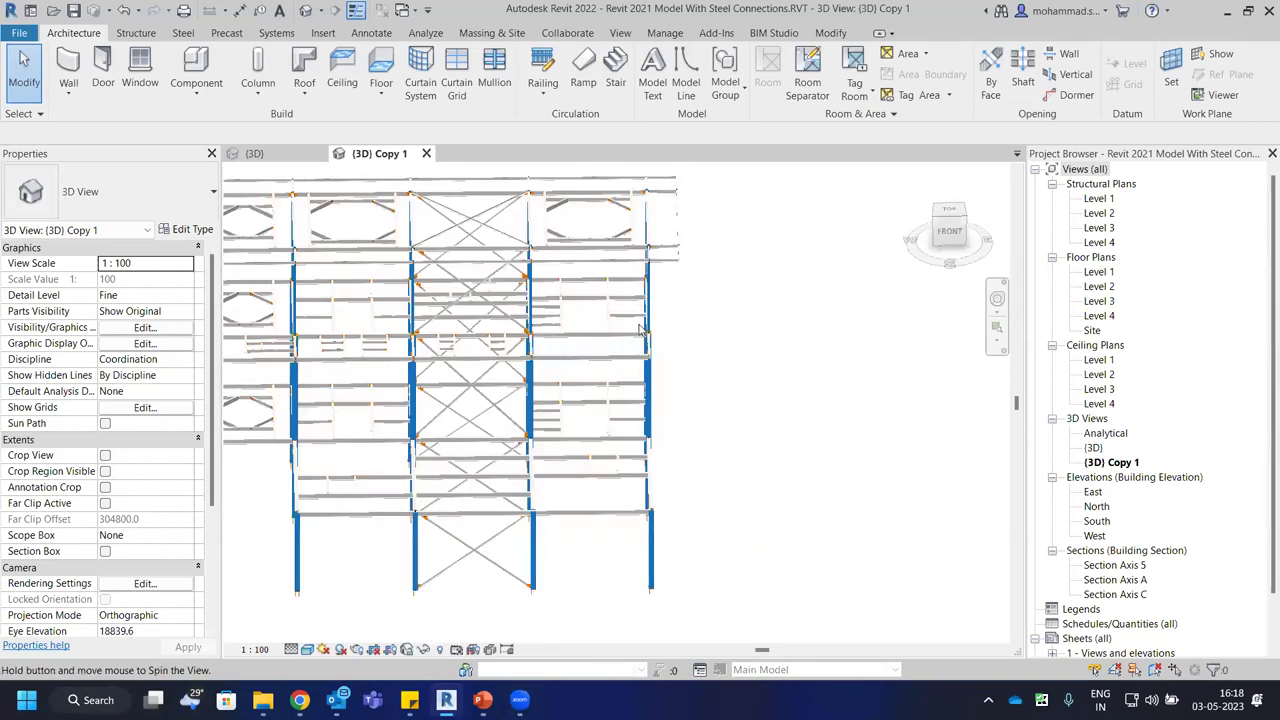
scroll(571, 277, "up", 10)
left_click(539, 307)
middle_click_drag(539, 307, 683, 318, "shift")
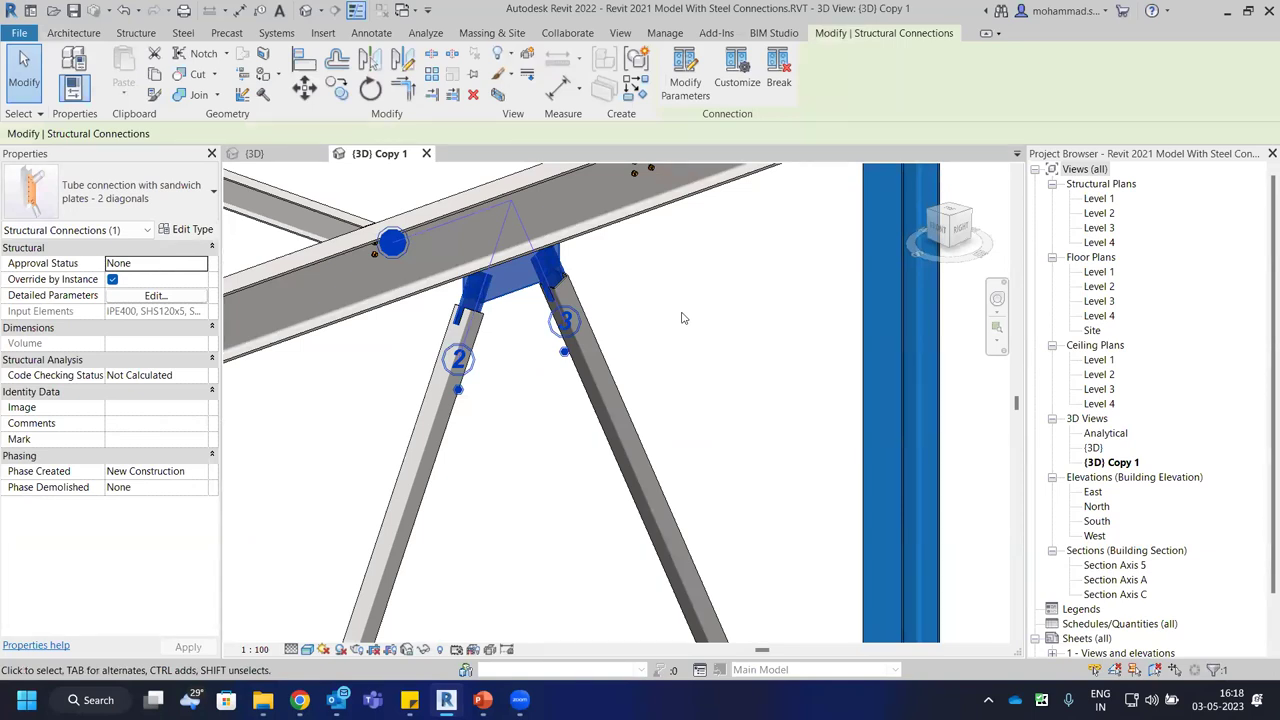
left_click(162, 375)
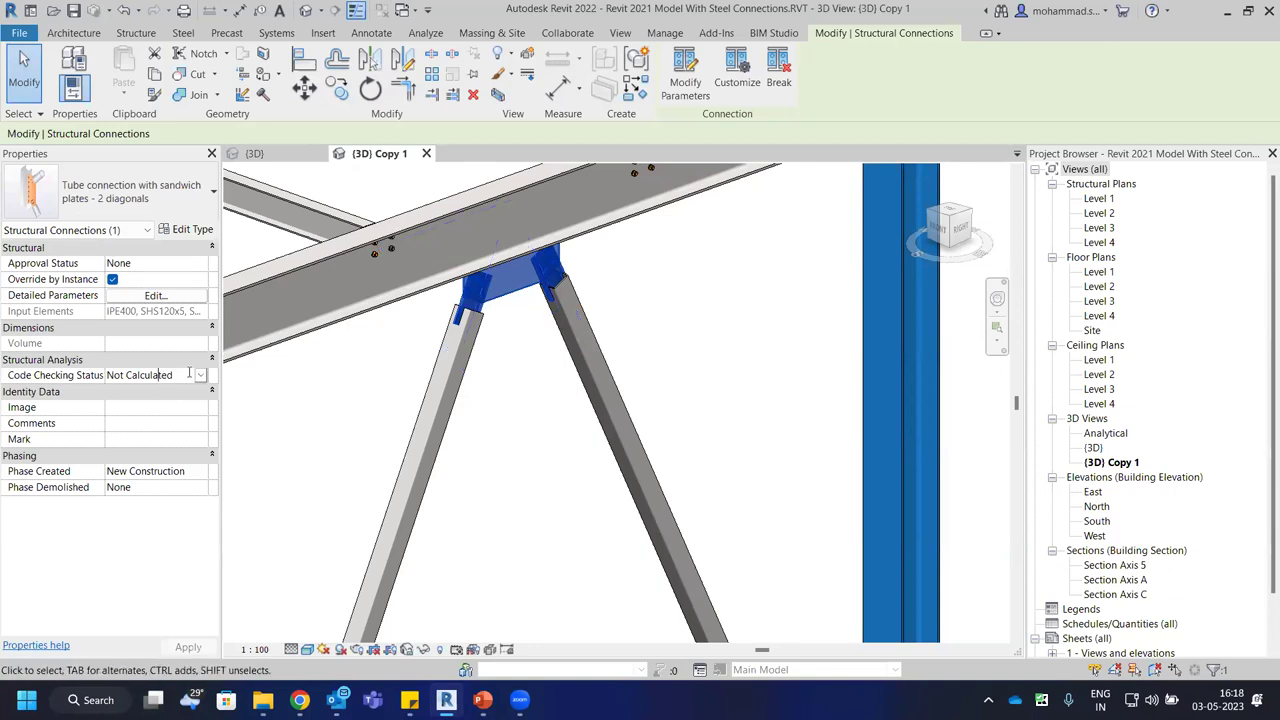
left_click(201, 376)
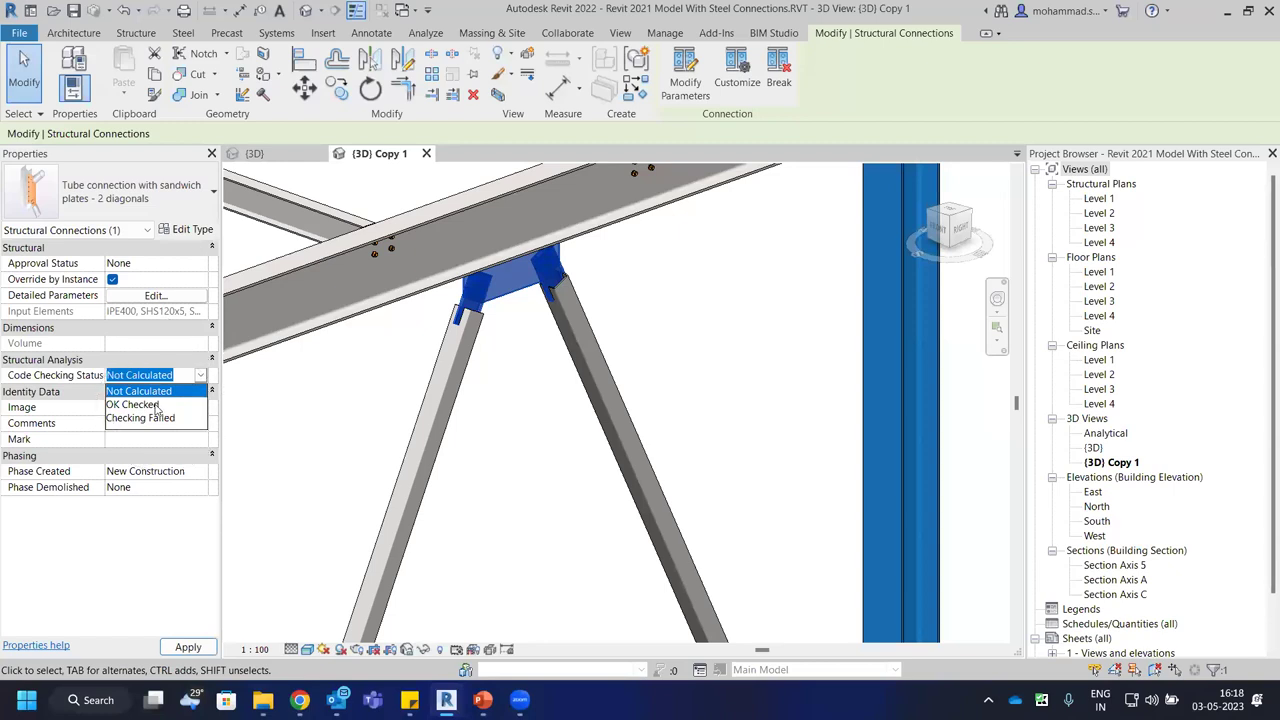
left_click(155, 405)
left_click(201, 376)
left_click(160, 418)
left_click(201, 376)
left_click(150, 391)
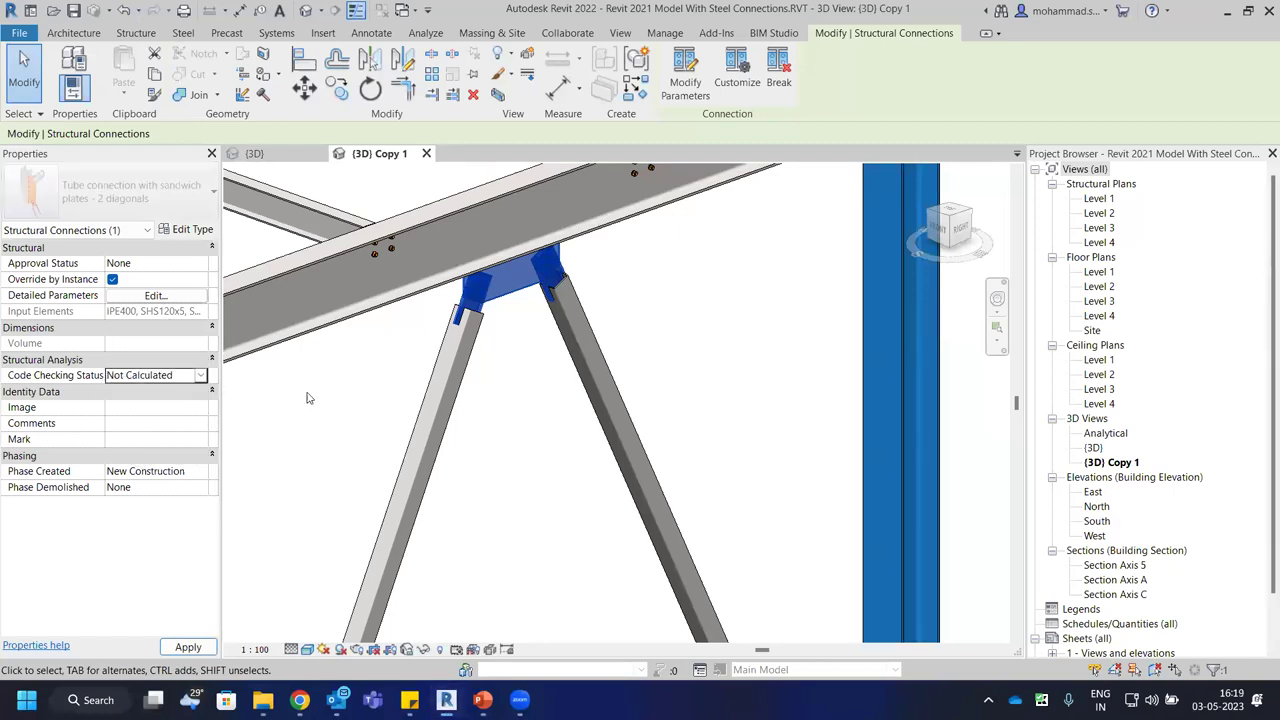
left_click(316, 395)
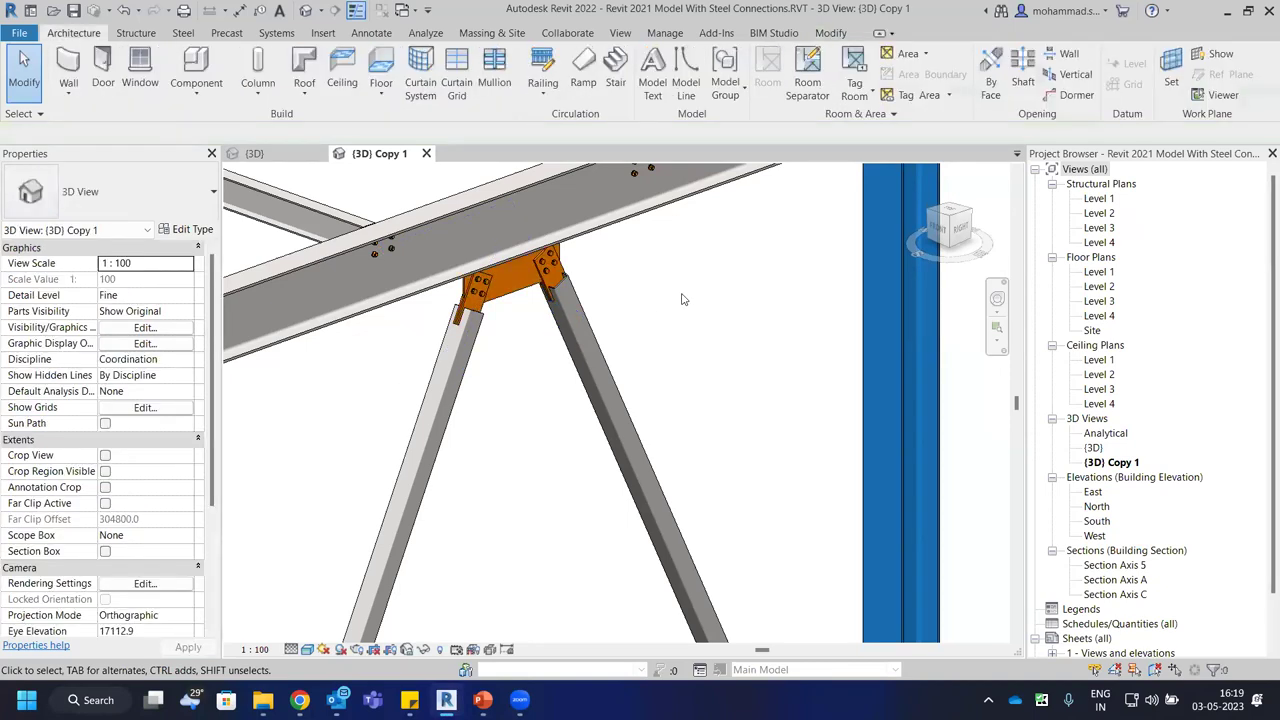
left_click(281, 156)
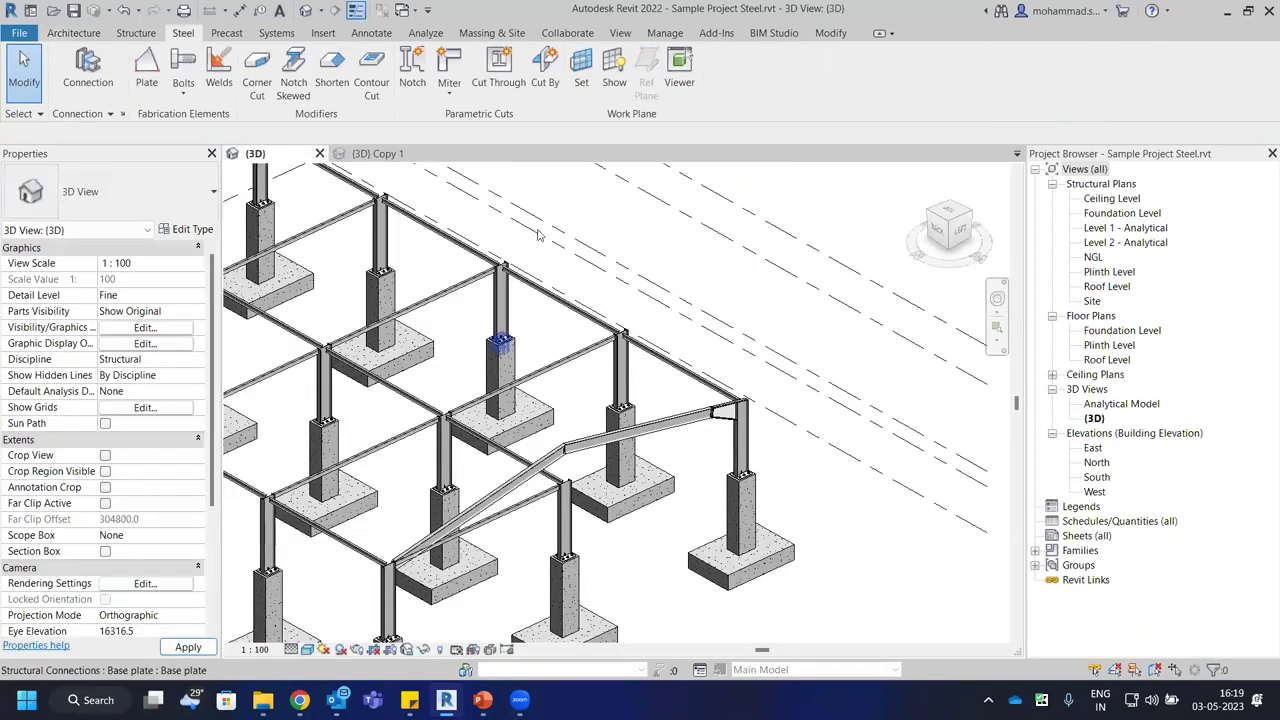
scroll(663, 335, "down", 2)
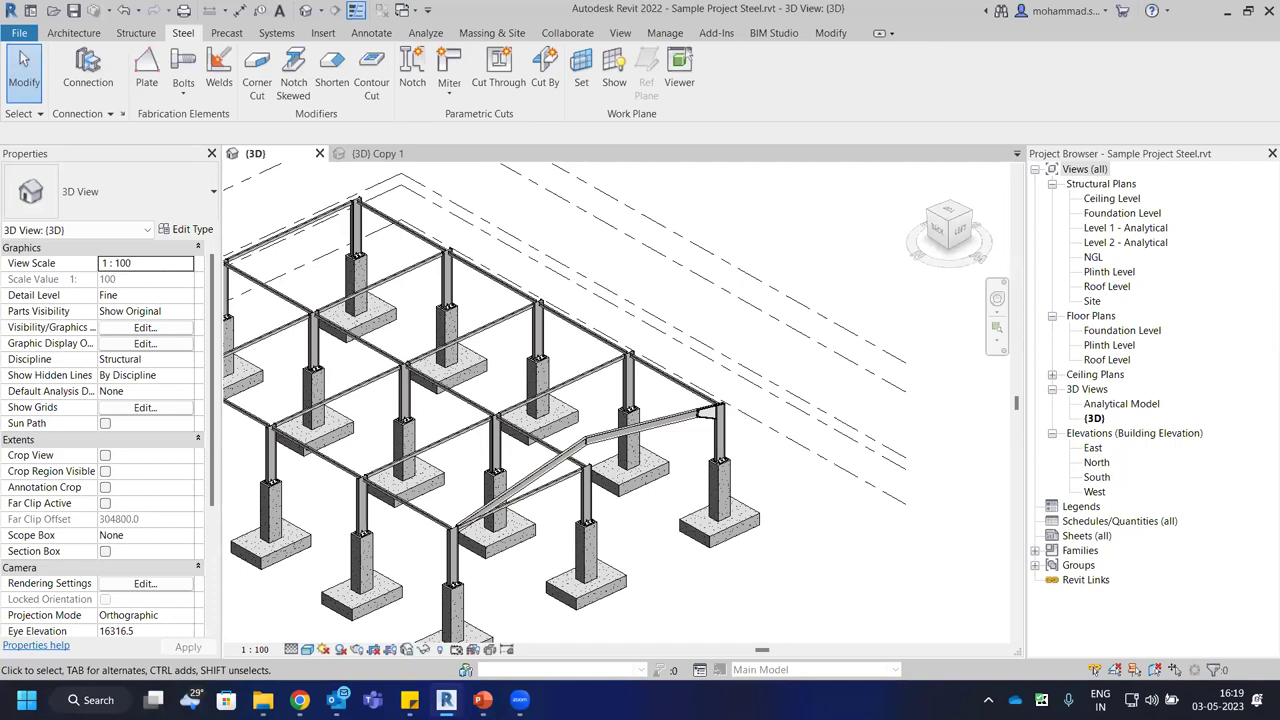
left_click(385, 155)
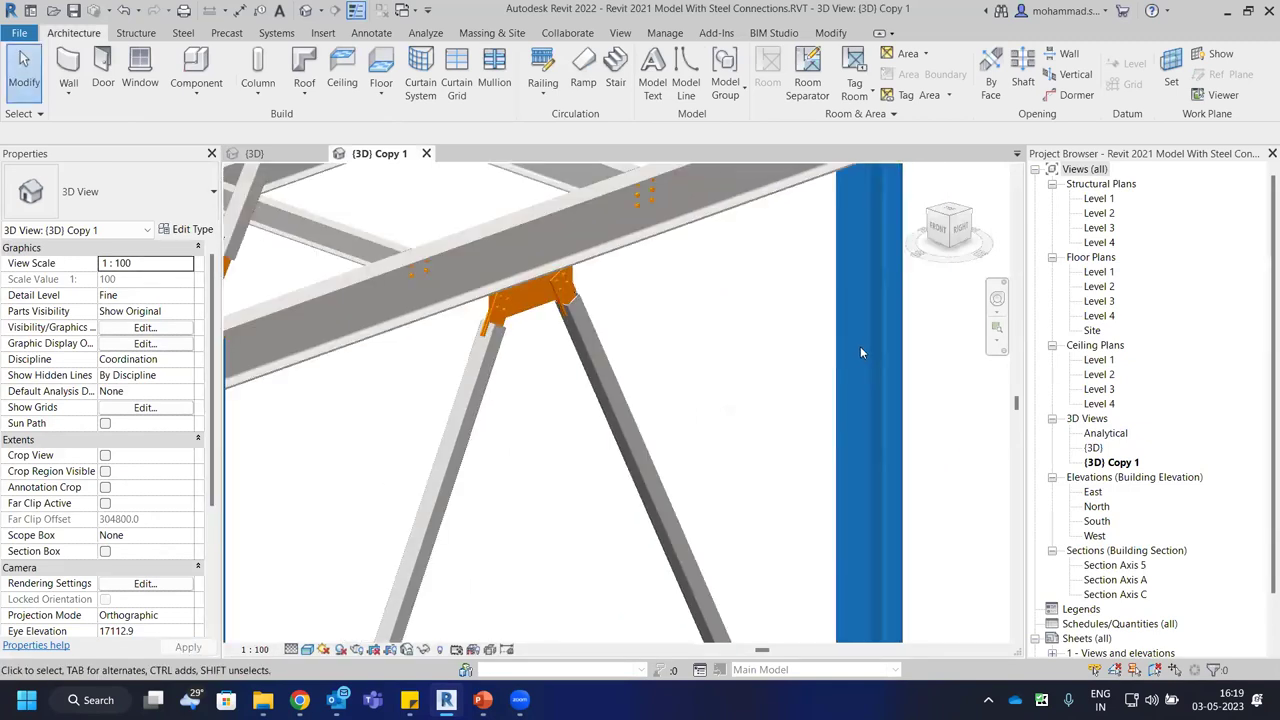
Zoom out and shift the steel frame view, then switch to the Insert ribbon tab.
scroll(860, 352, "down", 5)
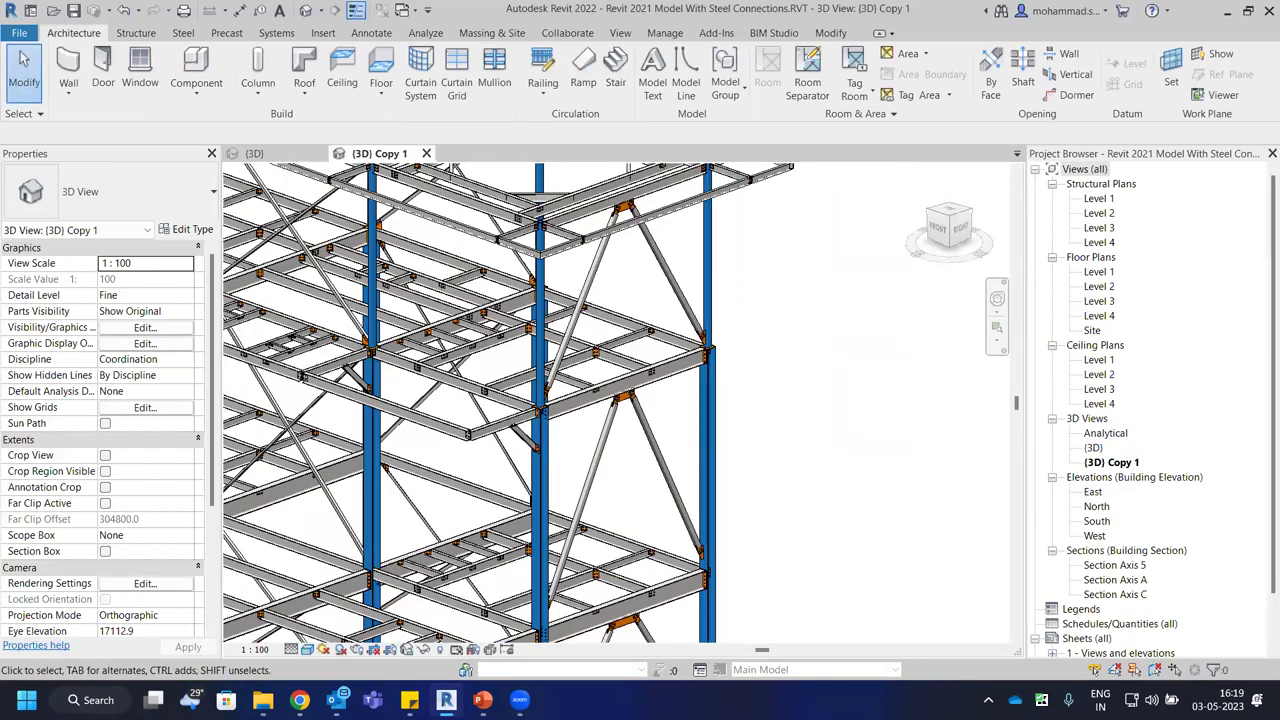
middle_click_drag(860, 352, 838, 397)
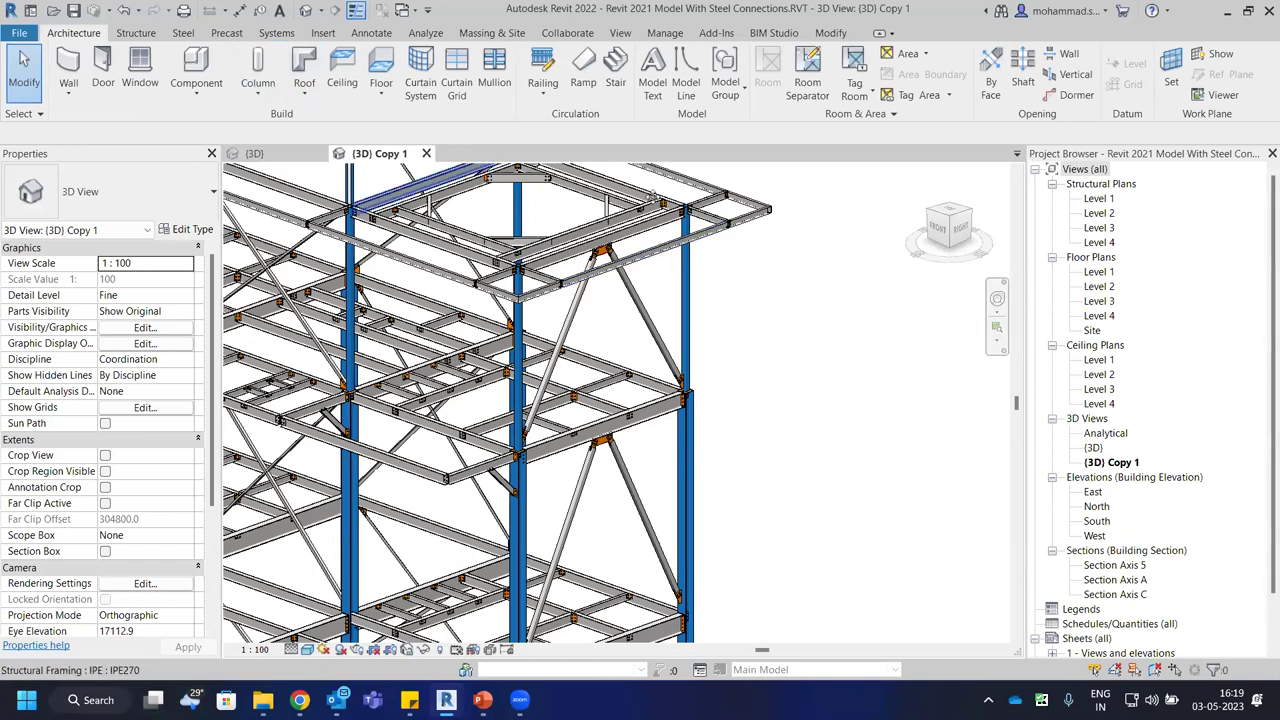
left_click(323, 33)
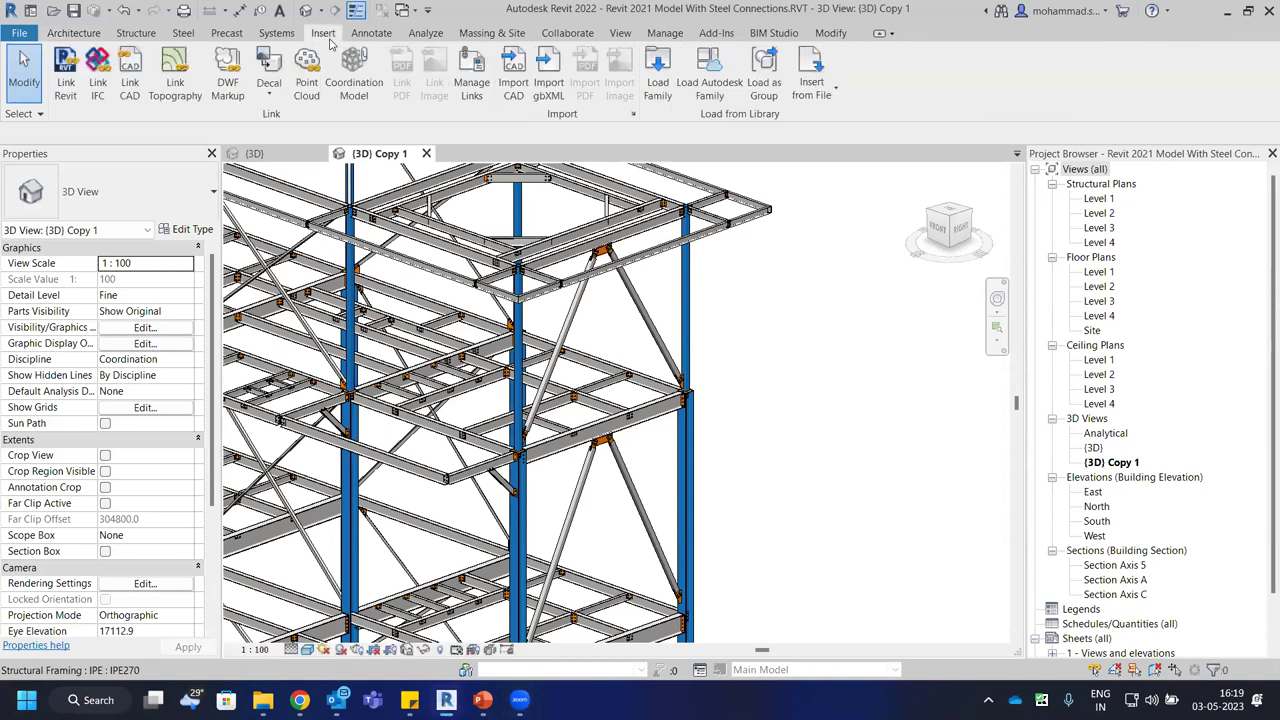
Open the Level 1 structural plan and start Link CAD to browse for a drawing.
left_click(1103, 200)
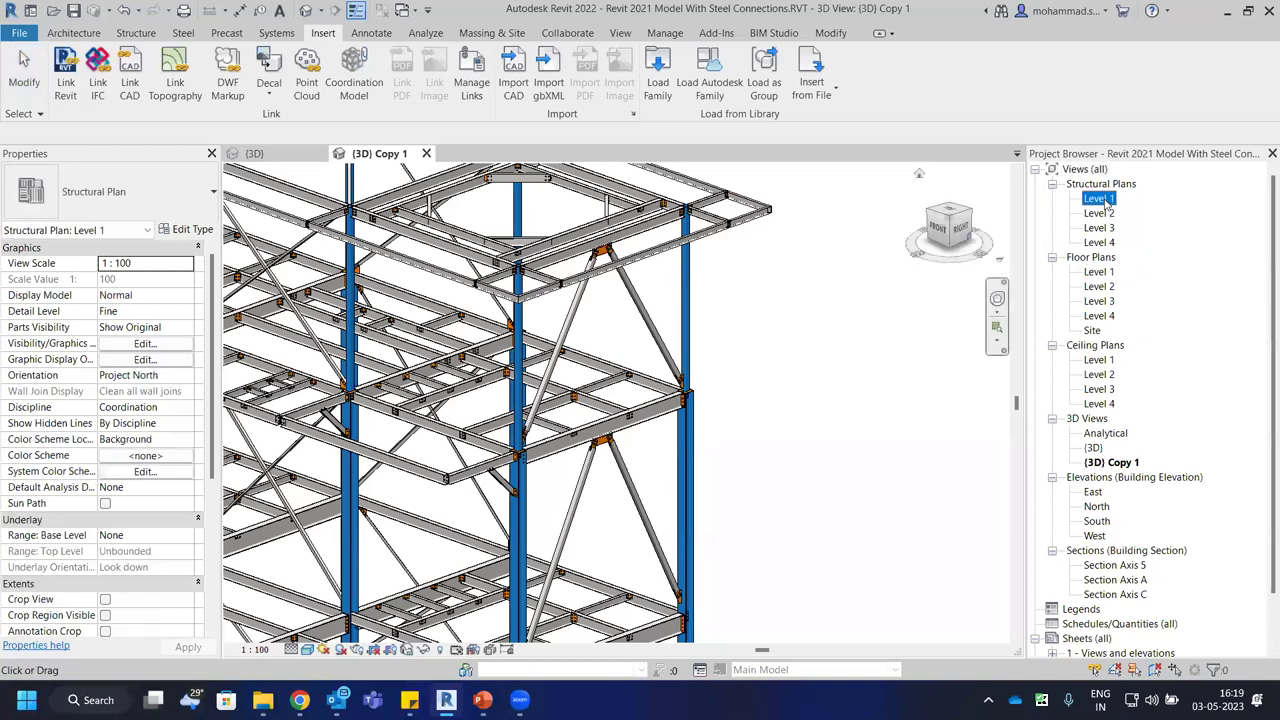
double_click(1100, 199)
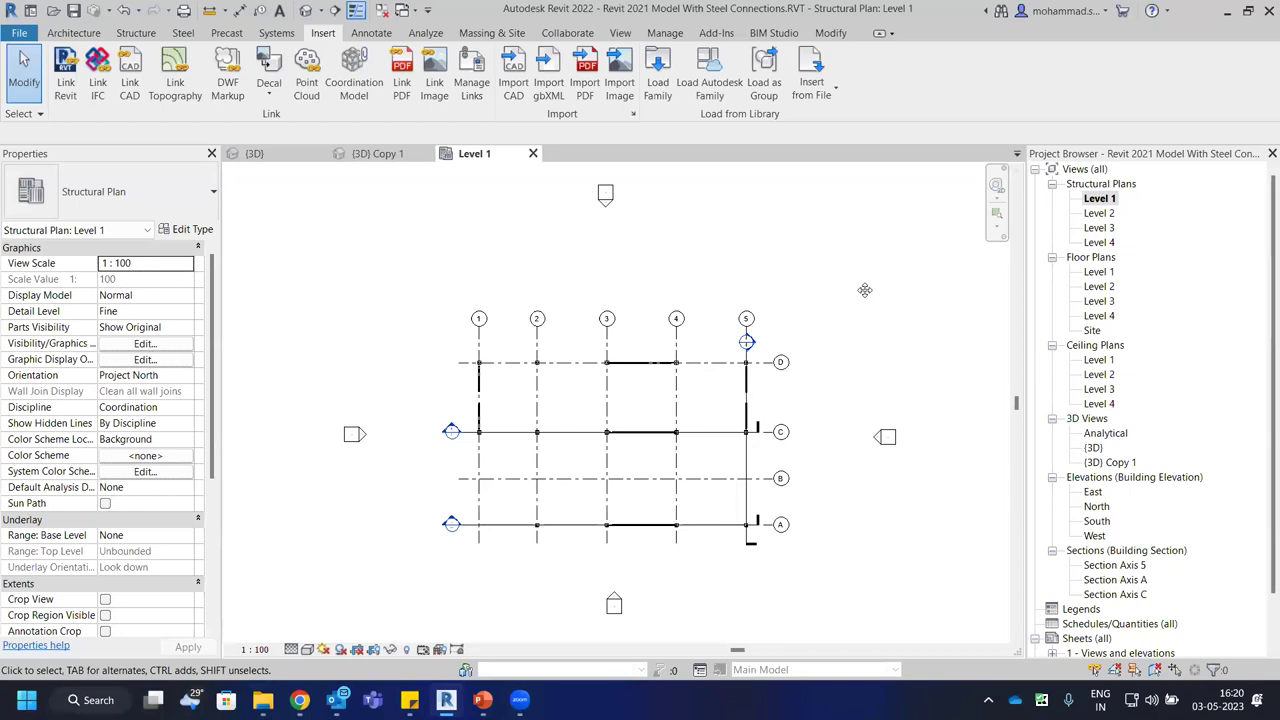
scroll(571, 363, "up", 2)
scroll(500, 317, "down", 1)
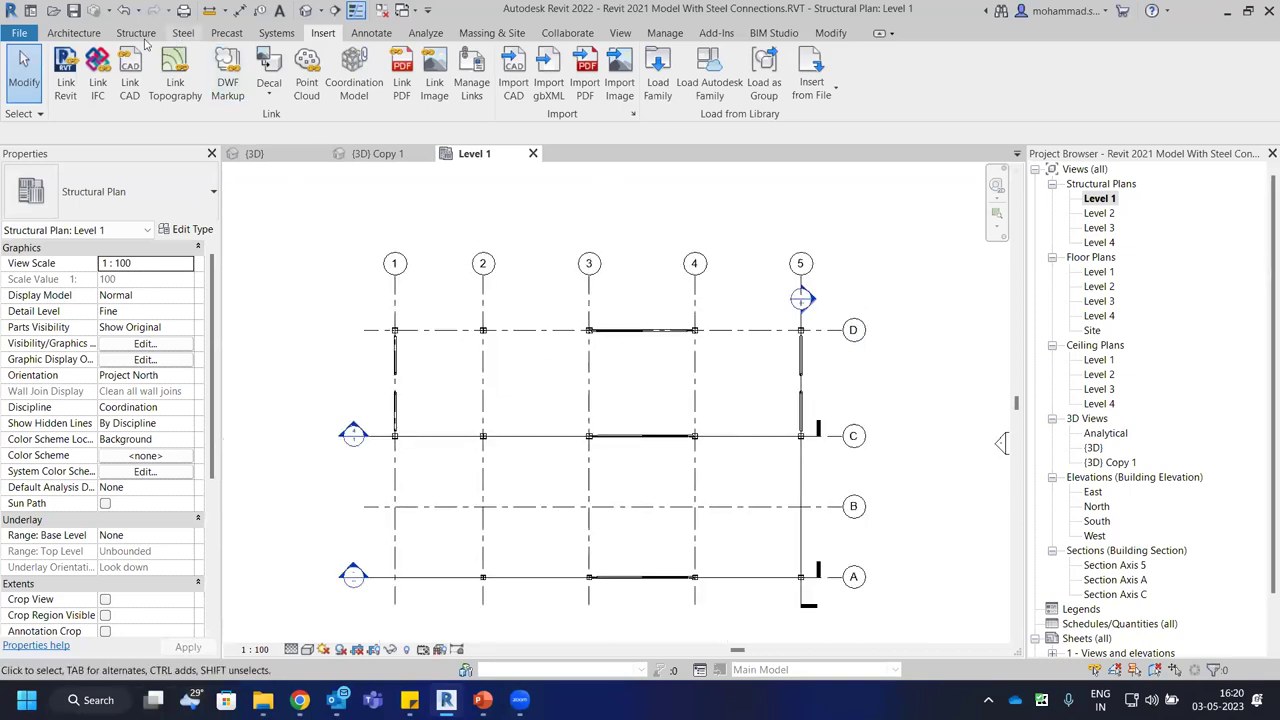
left_click(129, 82)
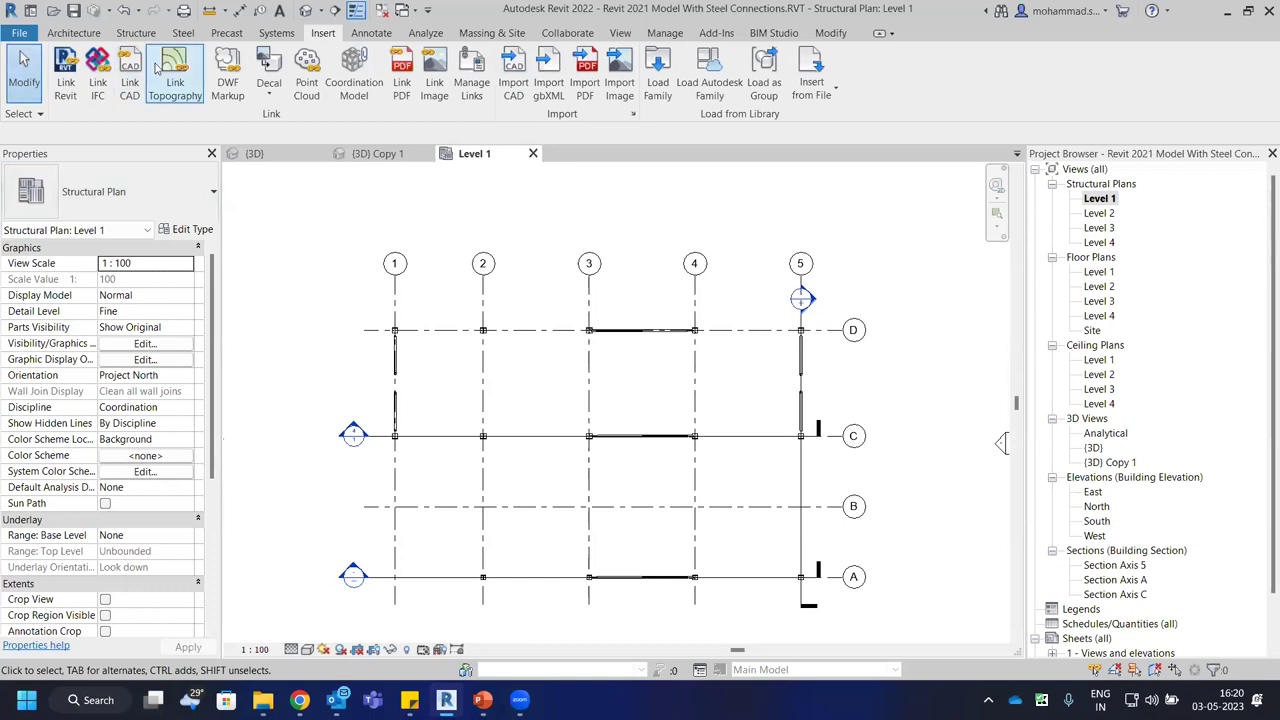
left_click(133, 86)
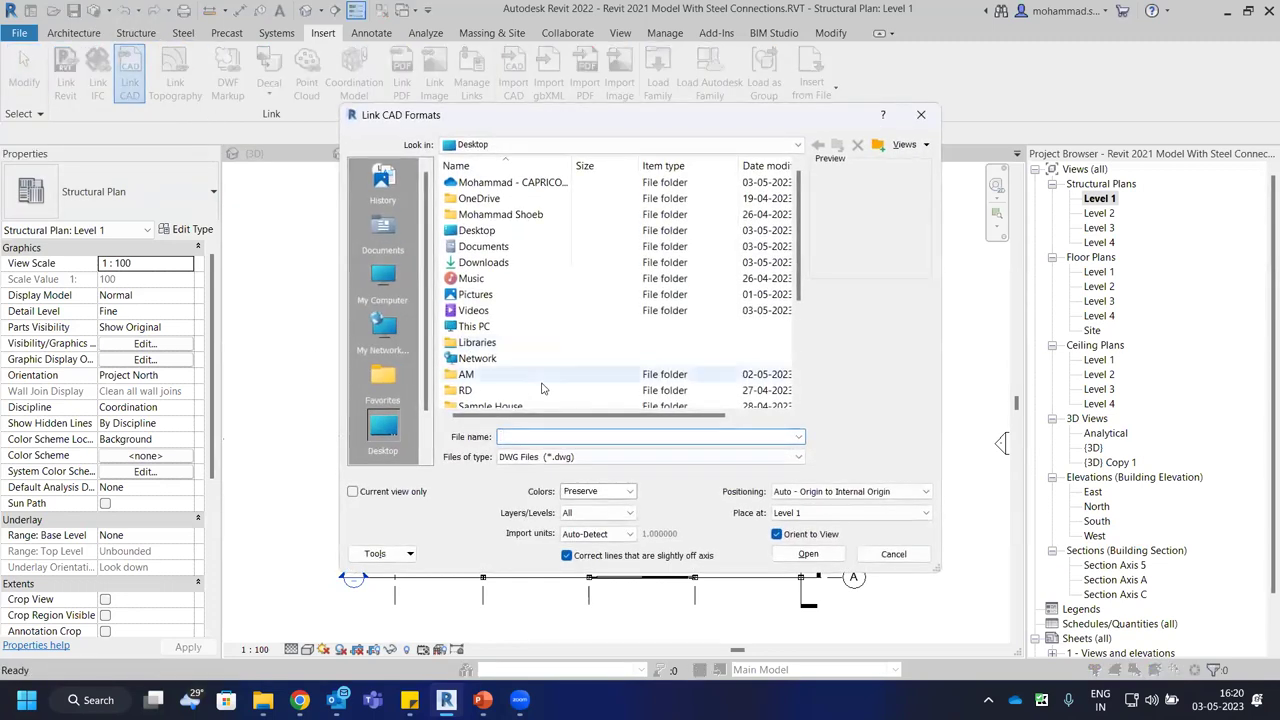
Choose NEW.dwg as the DWG file to link.
scroll(525, 375, "down", 4)
left_click(556, 360)
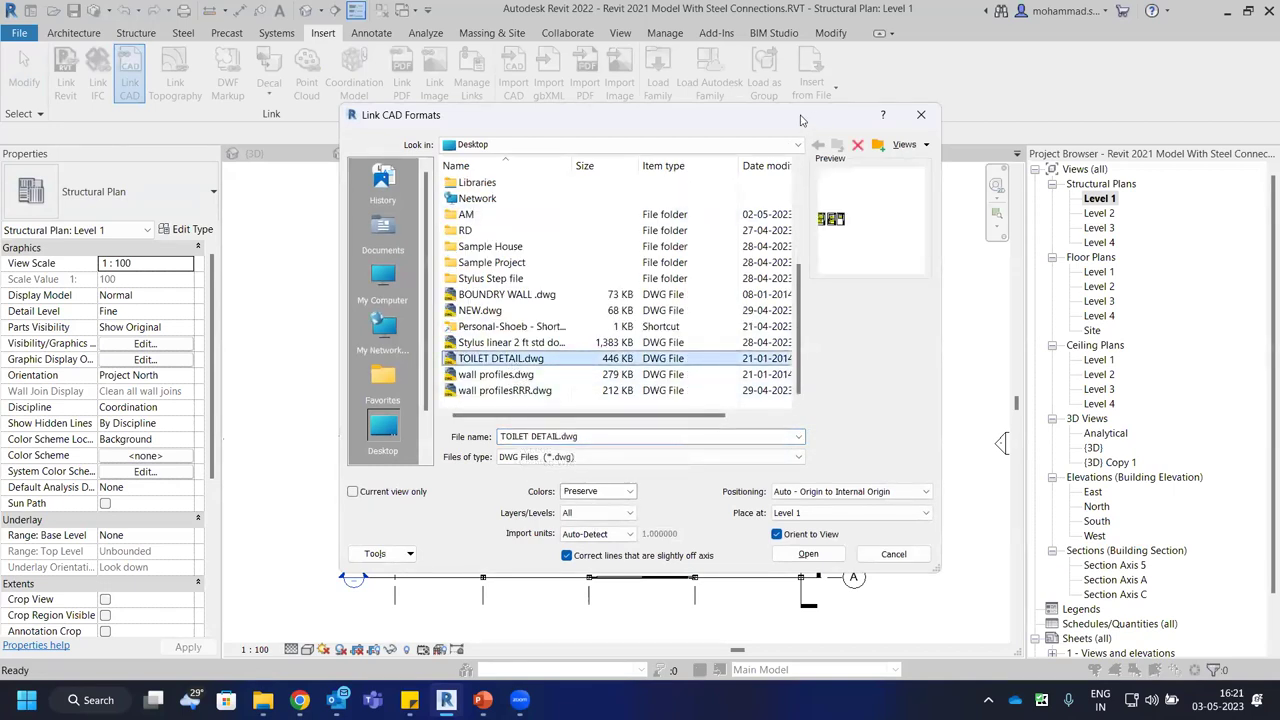
left_click_drag(558, 366, 489, 364)
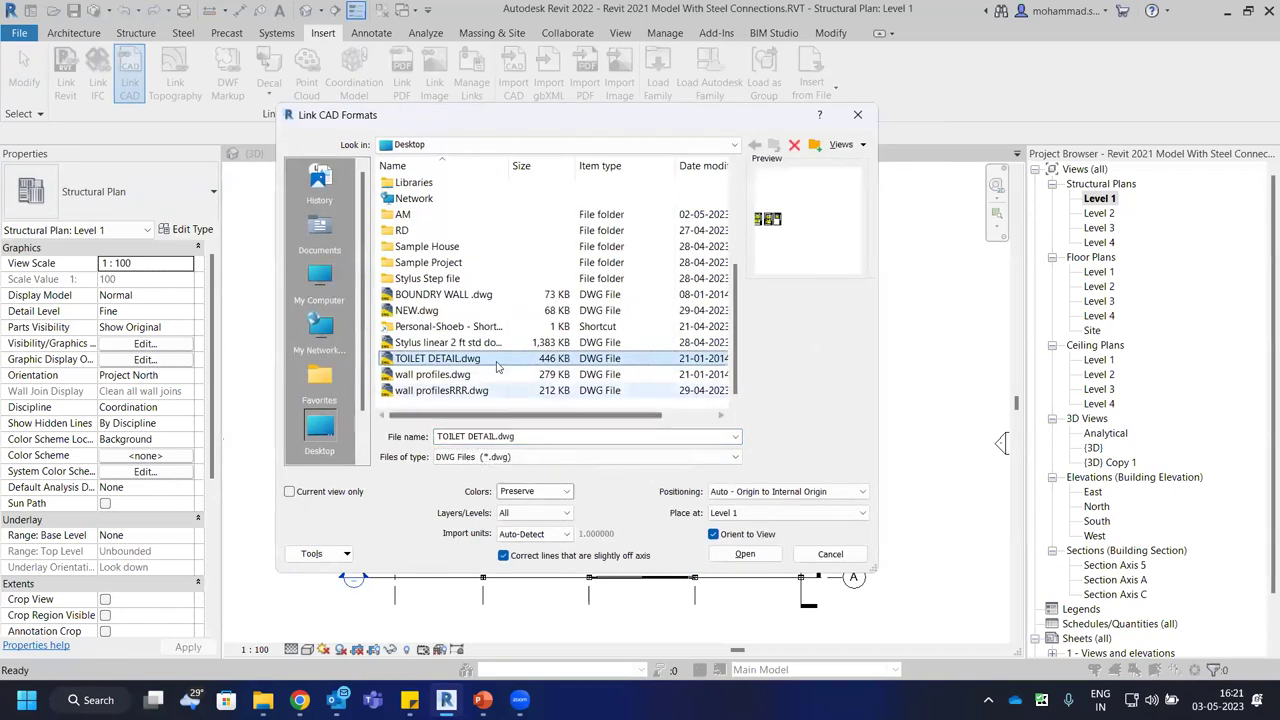
left_click(446, 312)
left_click(453, 296)
left_click(448, 311)
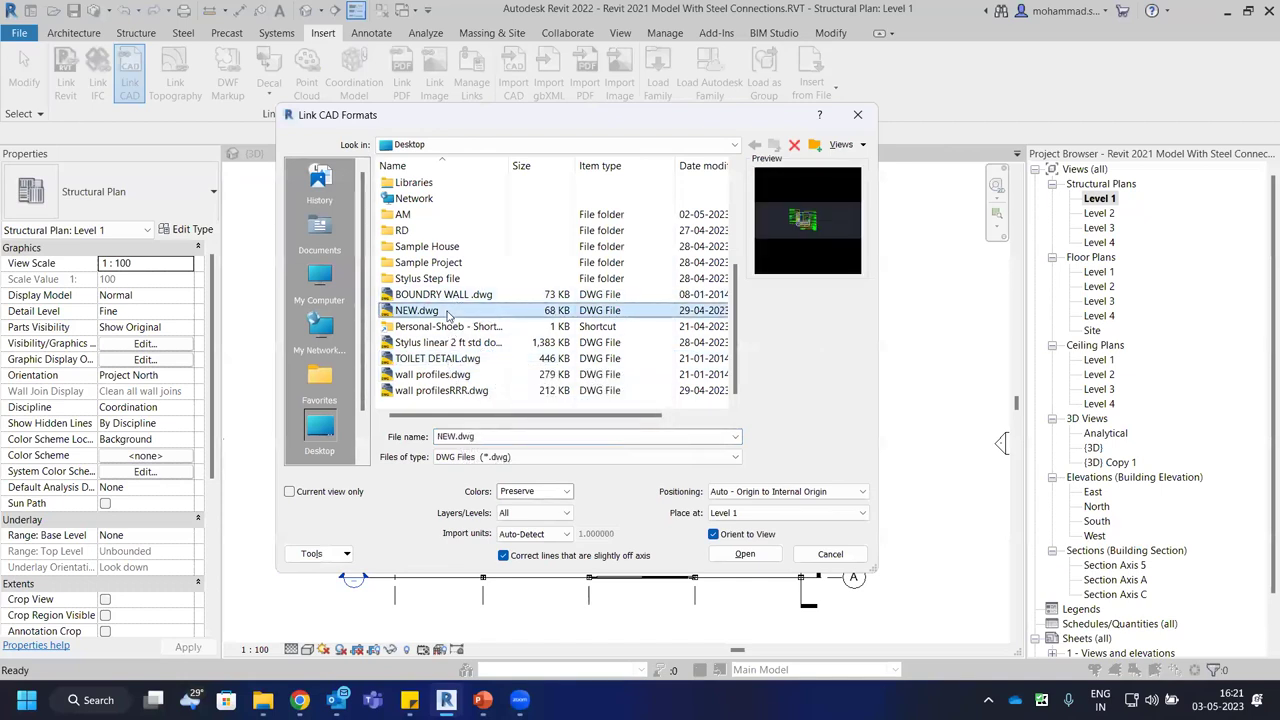
left_click(512, 458)
left_click(513, 469)
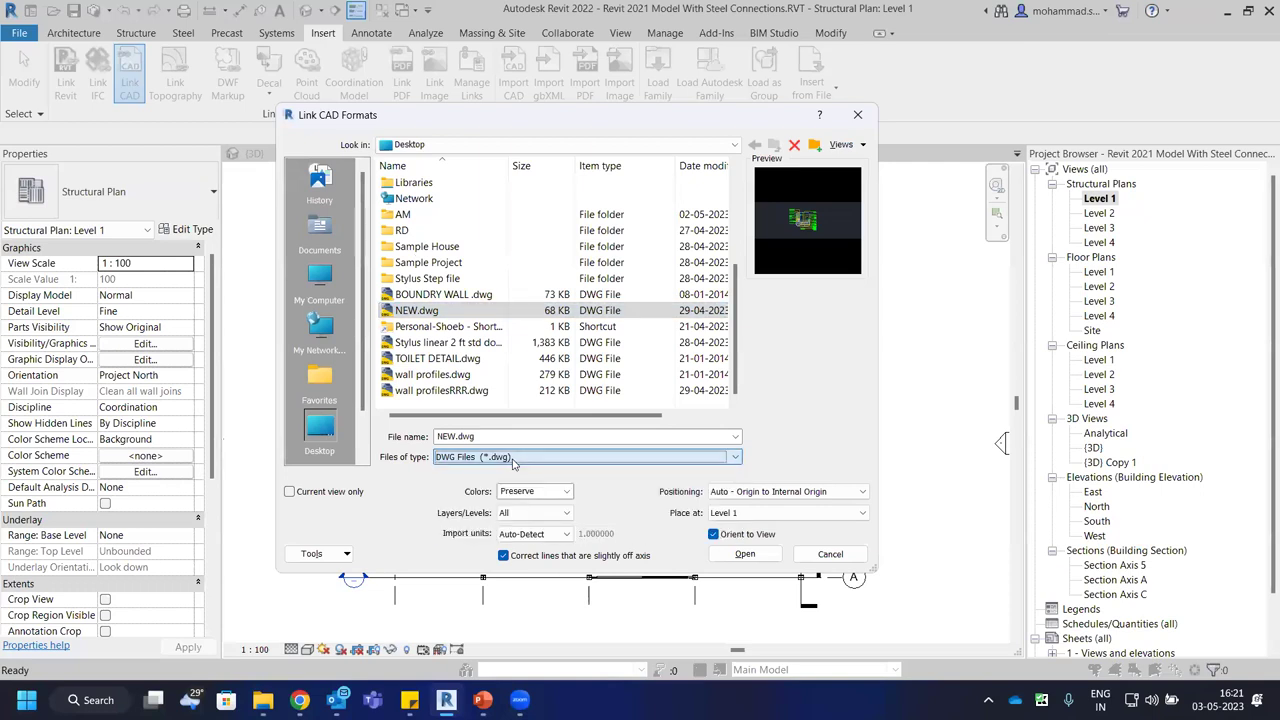
Keep the drawing's colours preserved and import all layers.
left_click(565, 492)
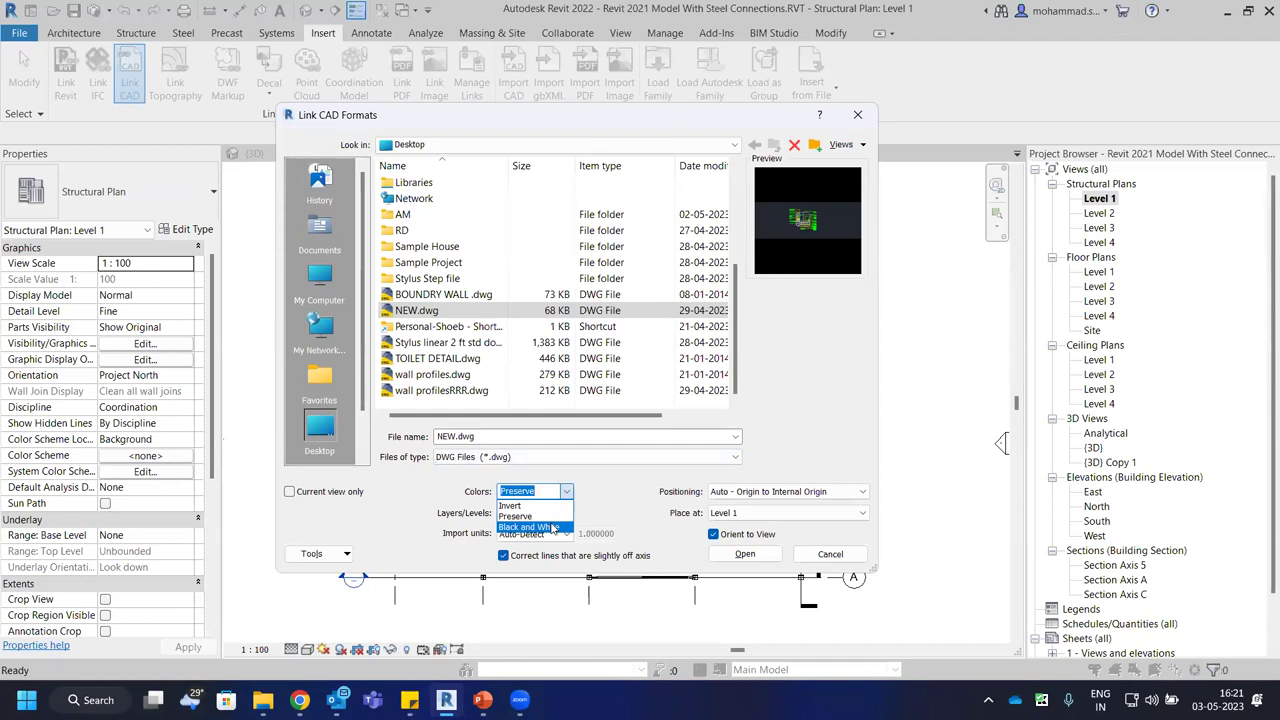
left_click(562, 497)
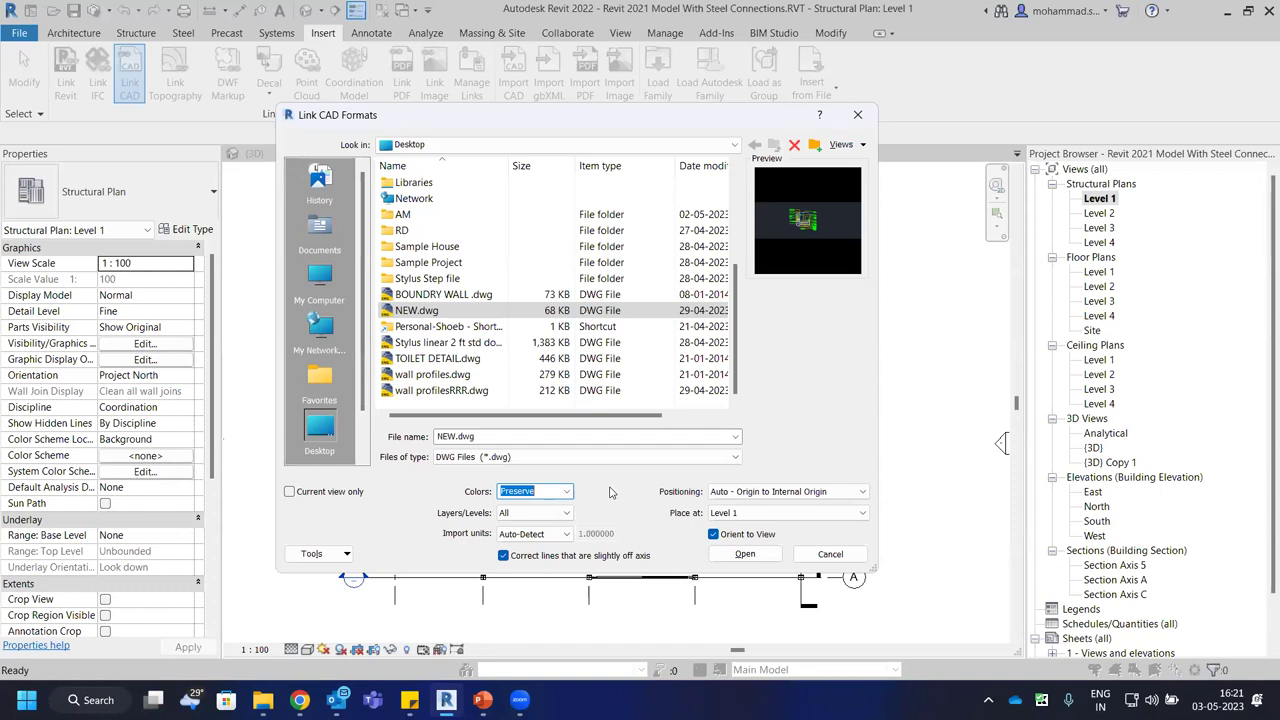
left_click(566, 491)
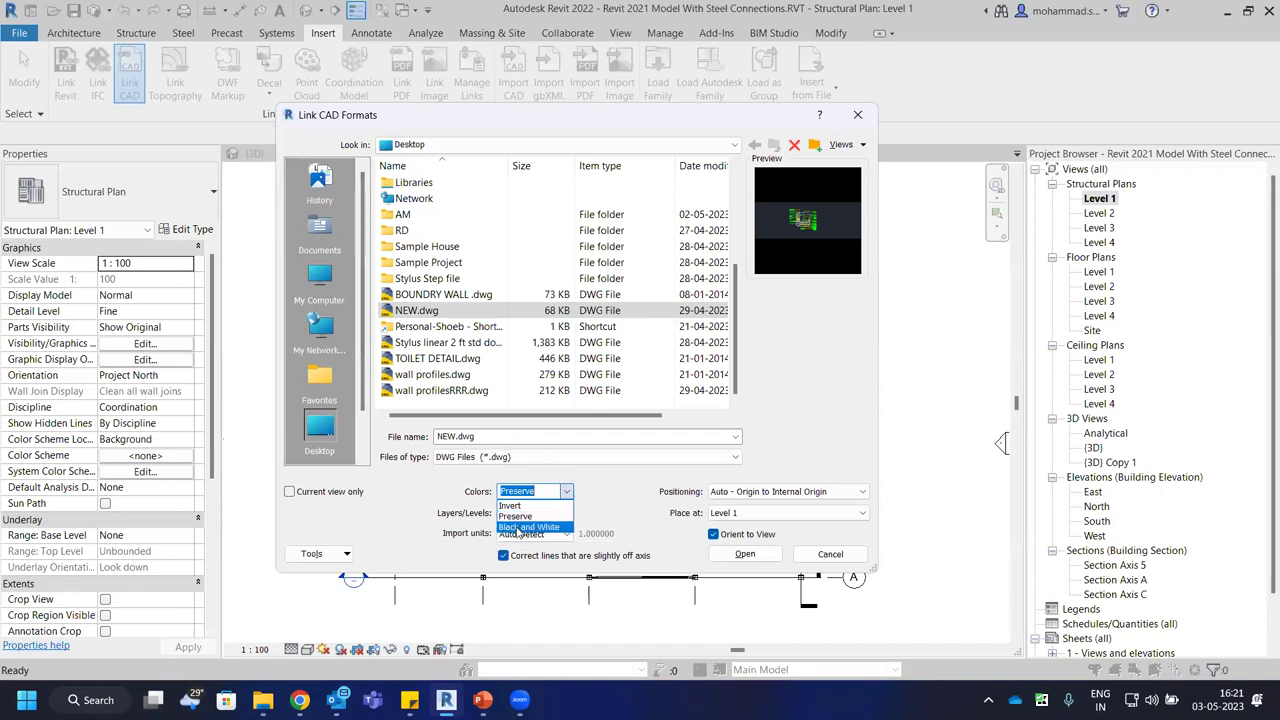
left_click(645, 490)
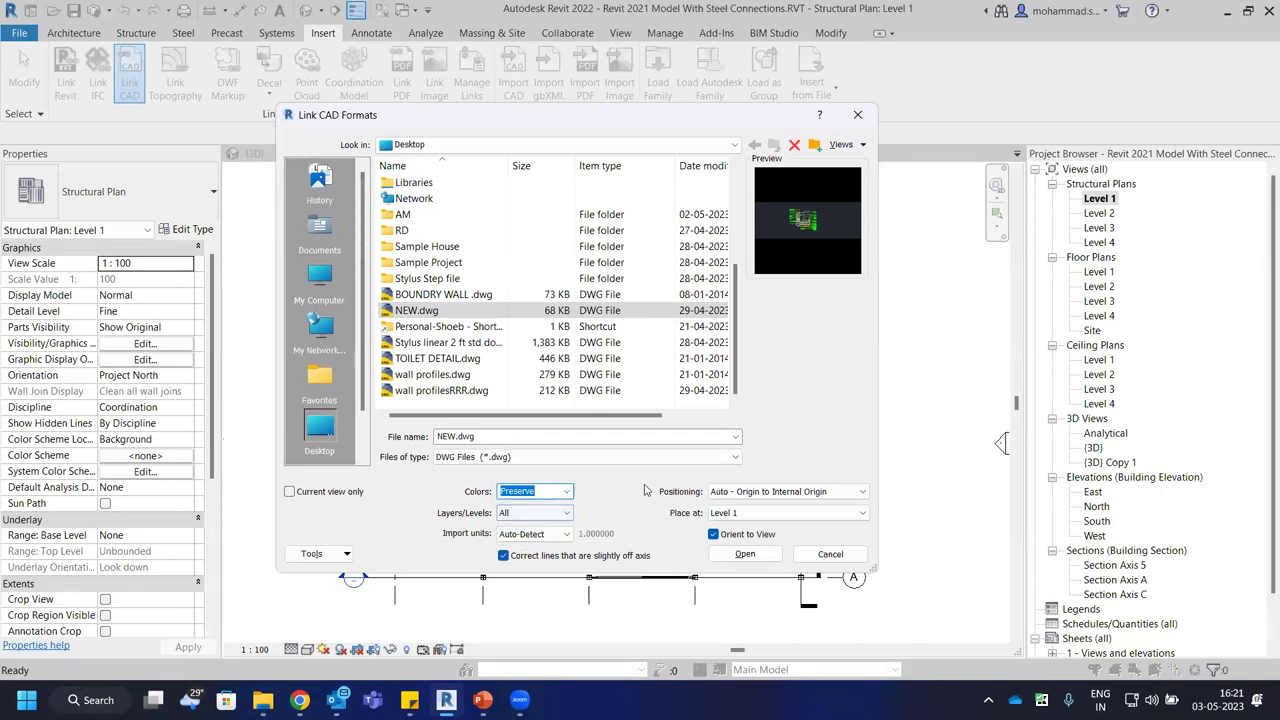
left_click(557, 516)
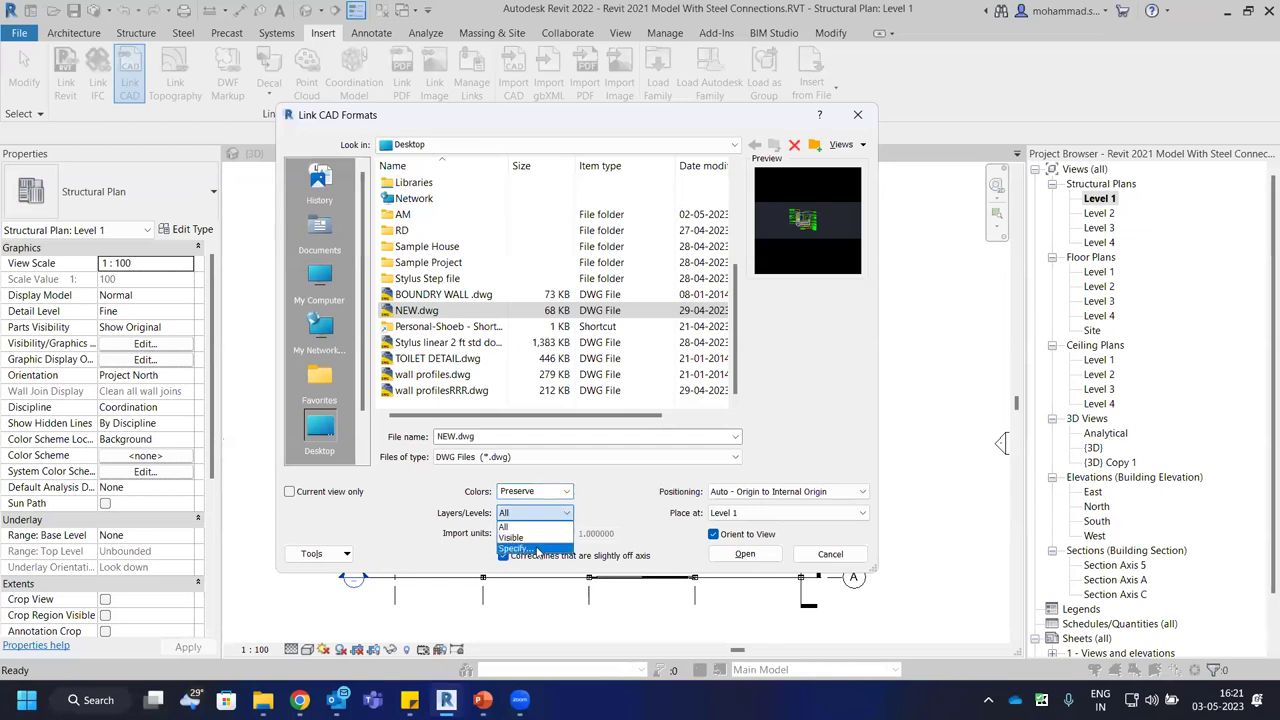
left_click(505, 527)
left_click(535, 513)
left_click(603, 513)
Keep Auto-Detect units and internal-origin placement, turn off off-axis correction, and link NEW.dwg.
left_click(550, 534)
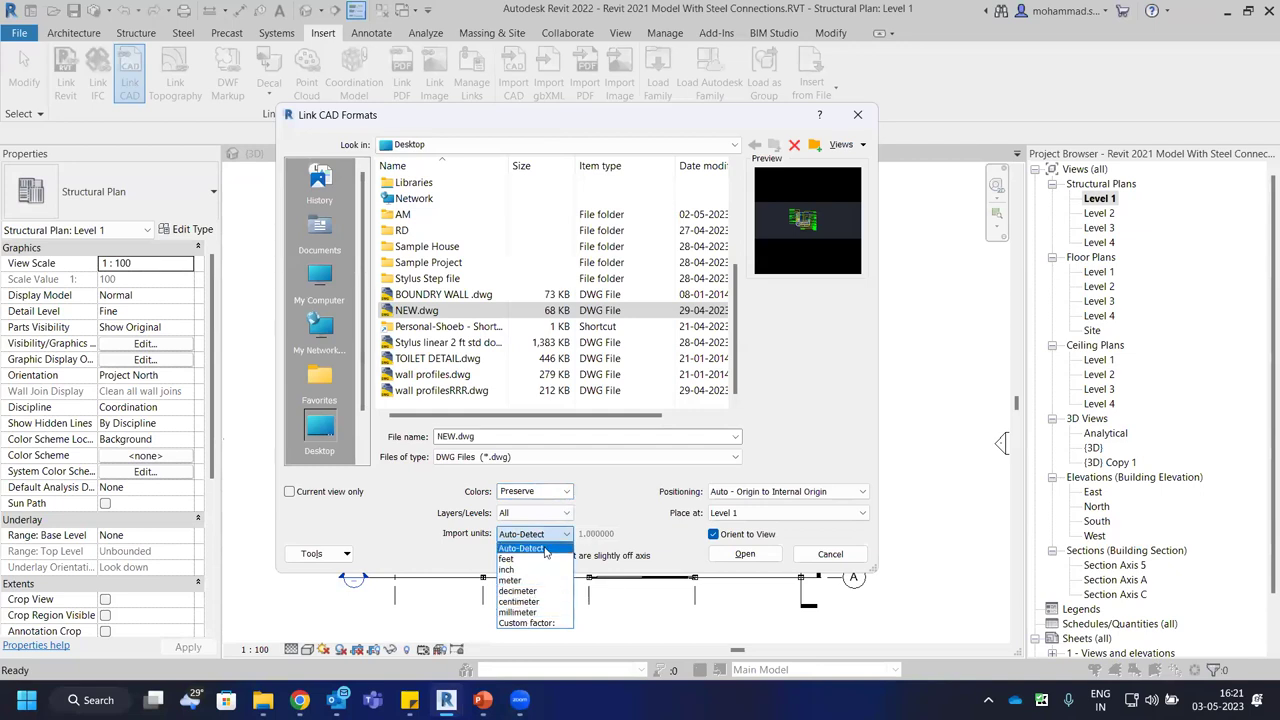
key("Down")
key("Down")
key("Down")
key("Down")
key("Down")
key("Down")
key("Down")
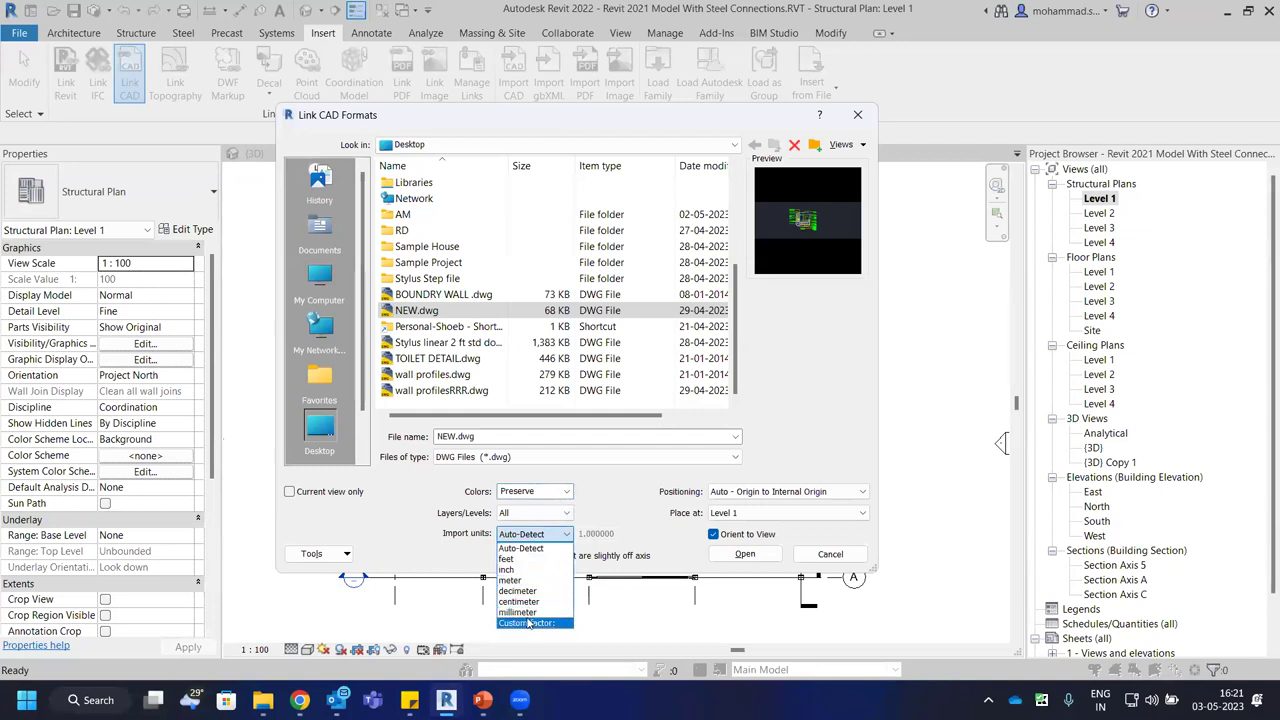
key("Up")
left_click(543, 535)
left_click(828, 492)
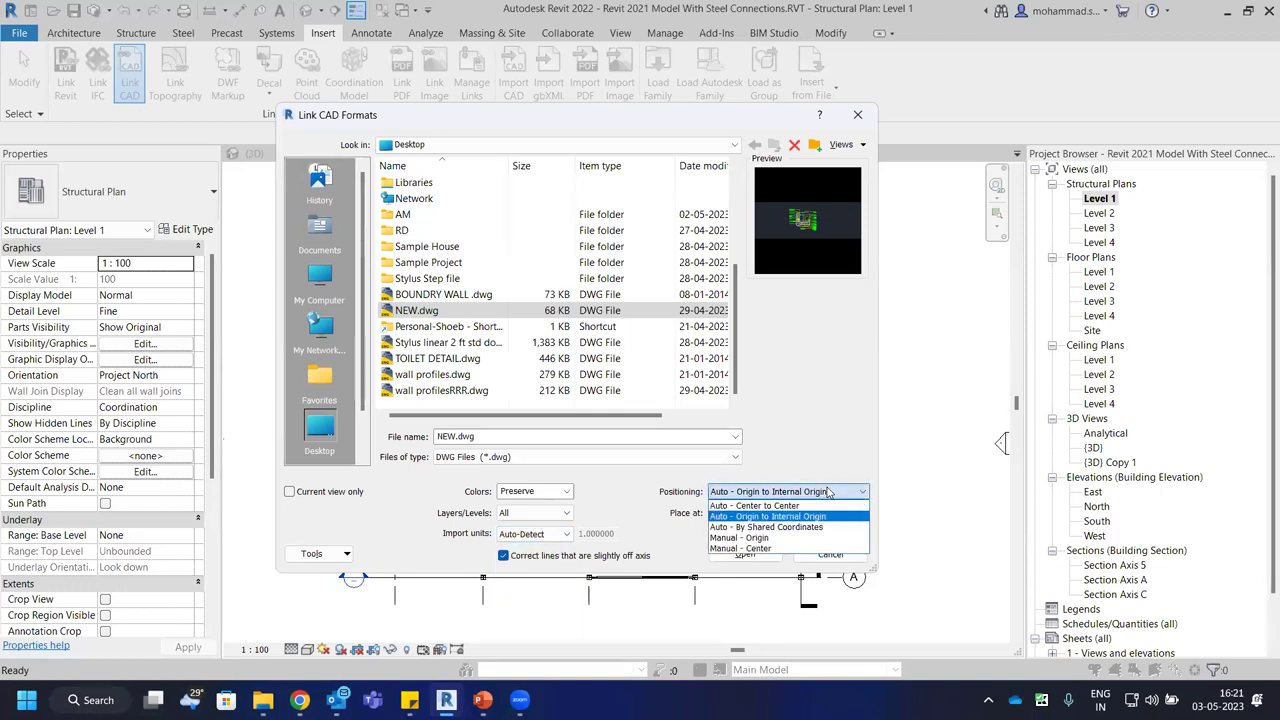
left_click(790, 516)
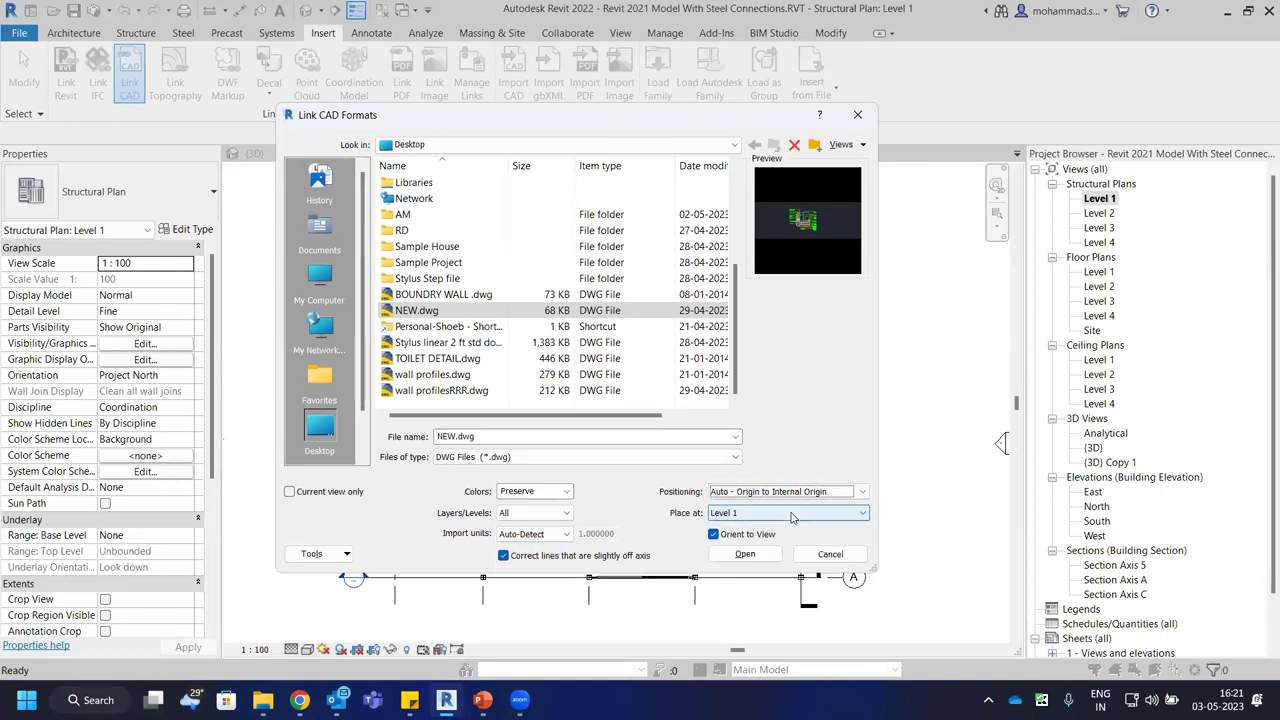
left_click(612, 556)
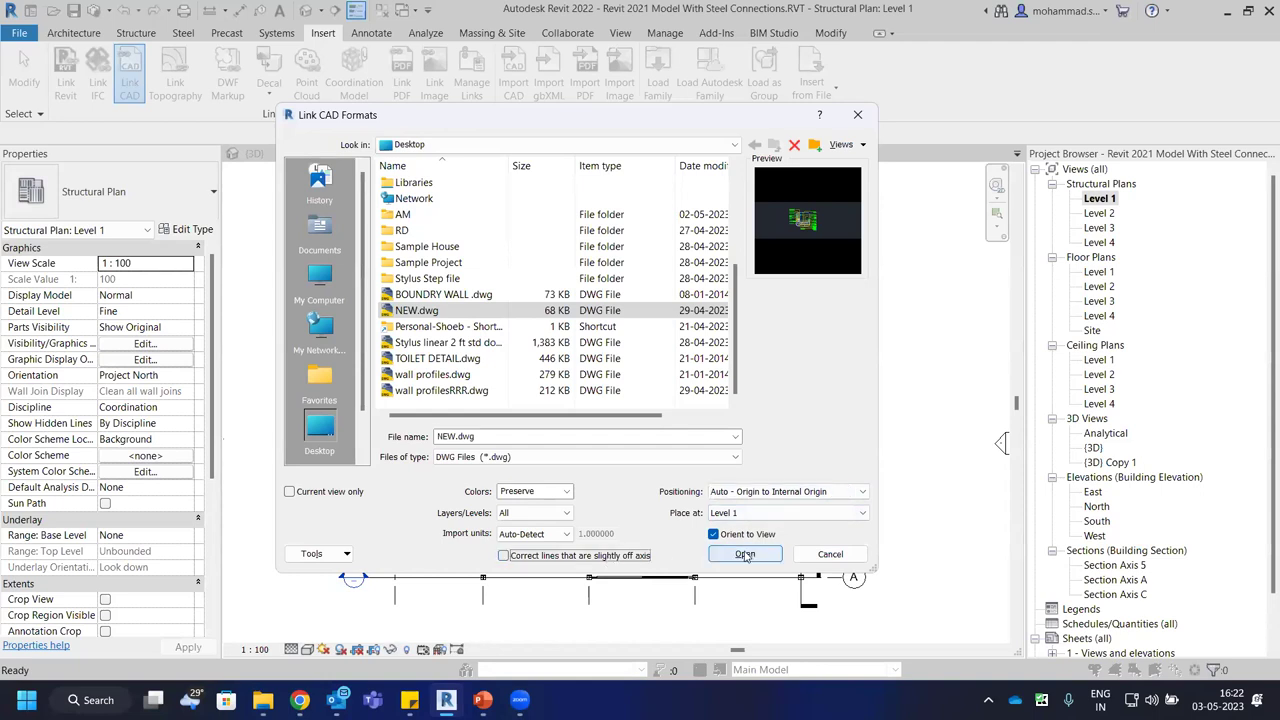
left_click(746, 555)
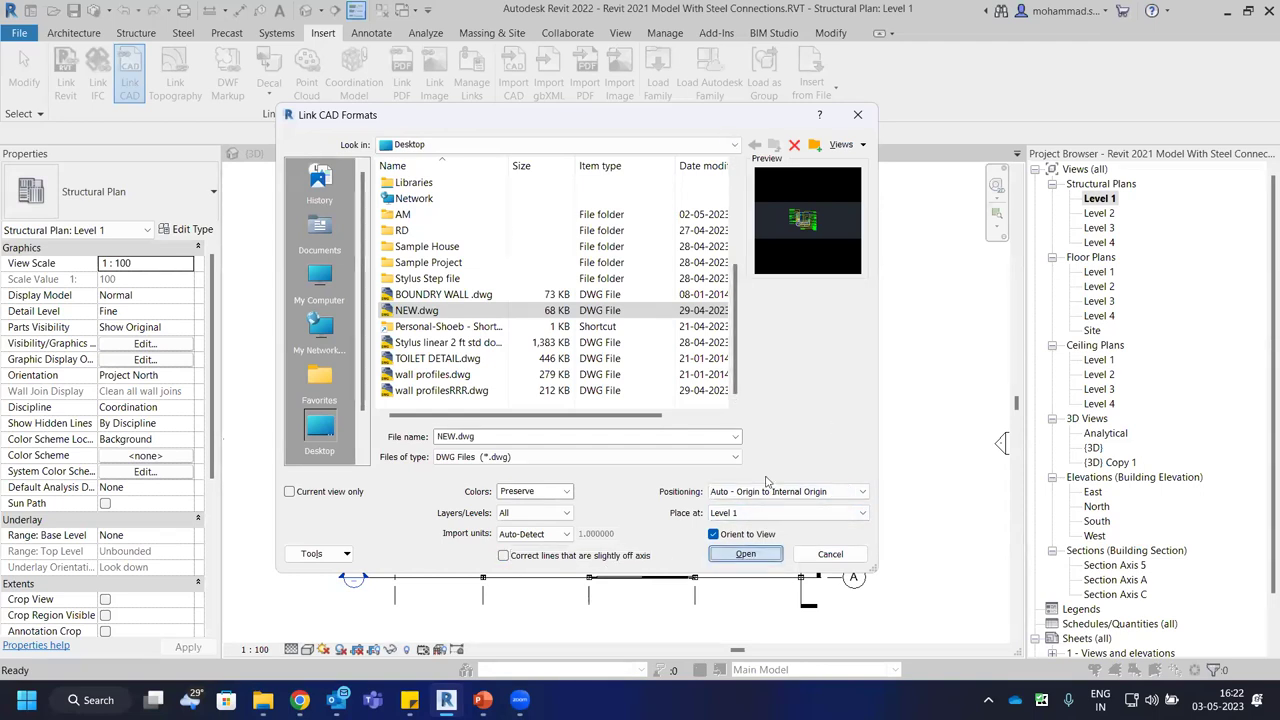
scroll(408, 587, "up", 8)
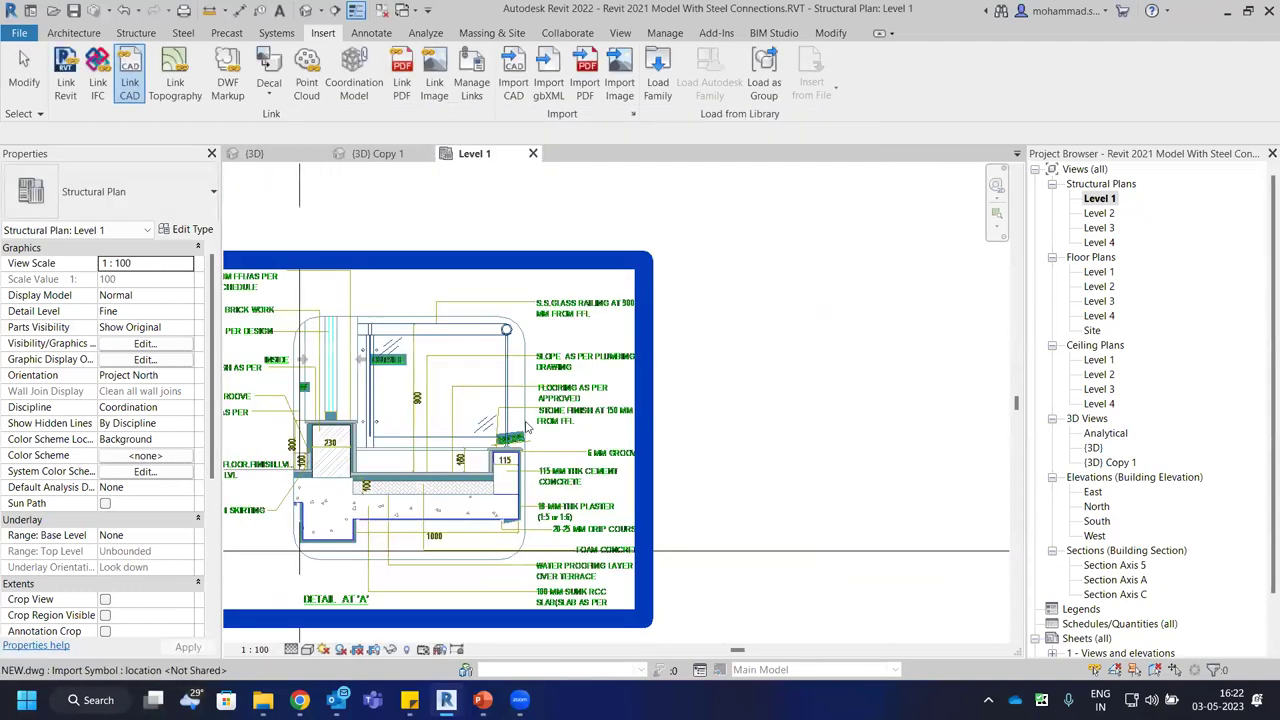
middle_click_drag(527, 427, 614, 417)
left_click(614, 417)
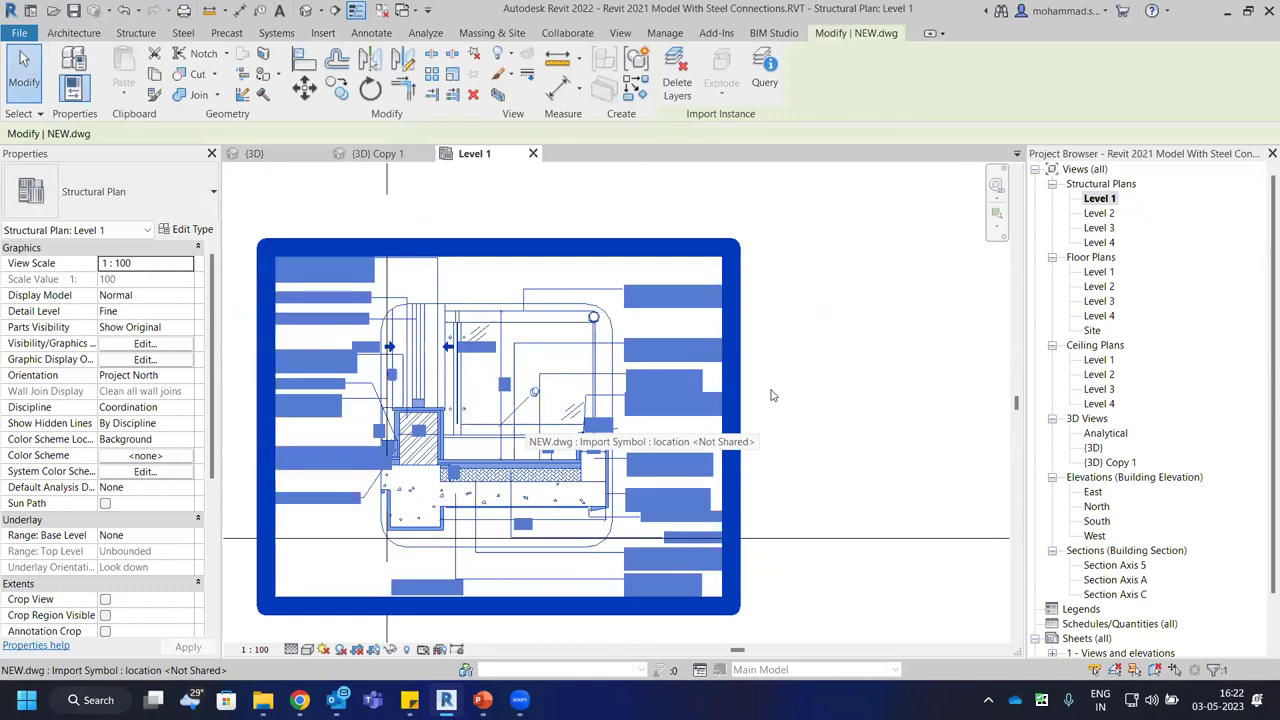
key("Escape")
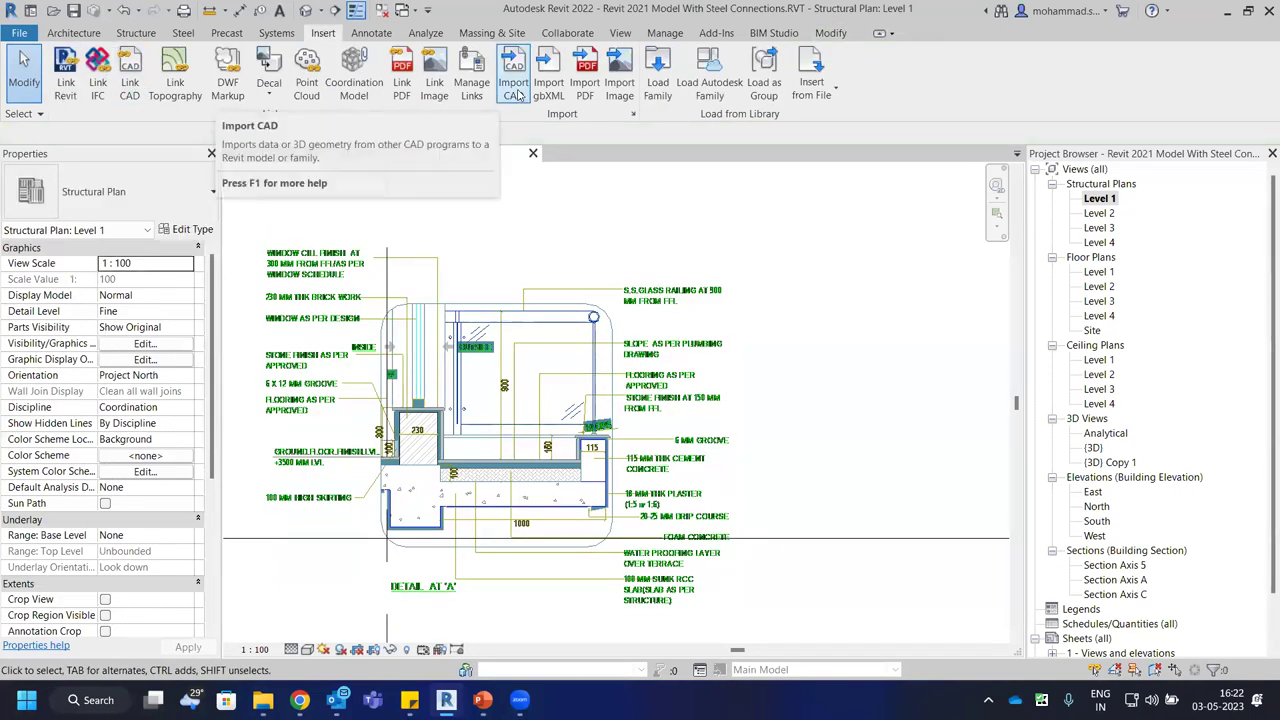
left_click(518, 94)
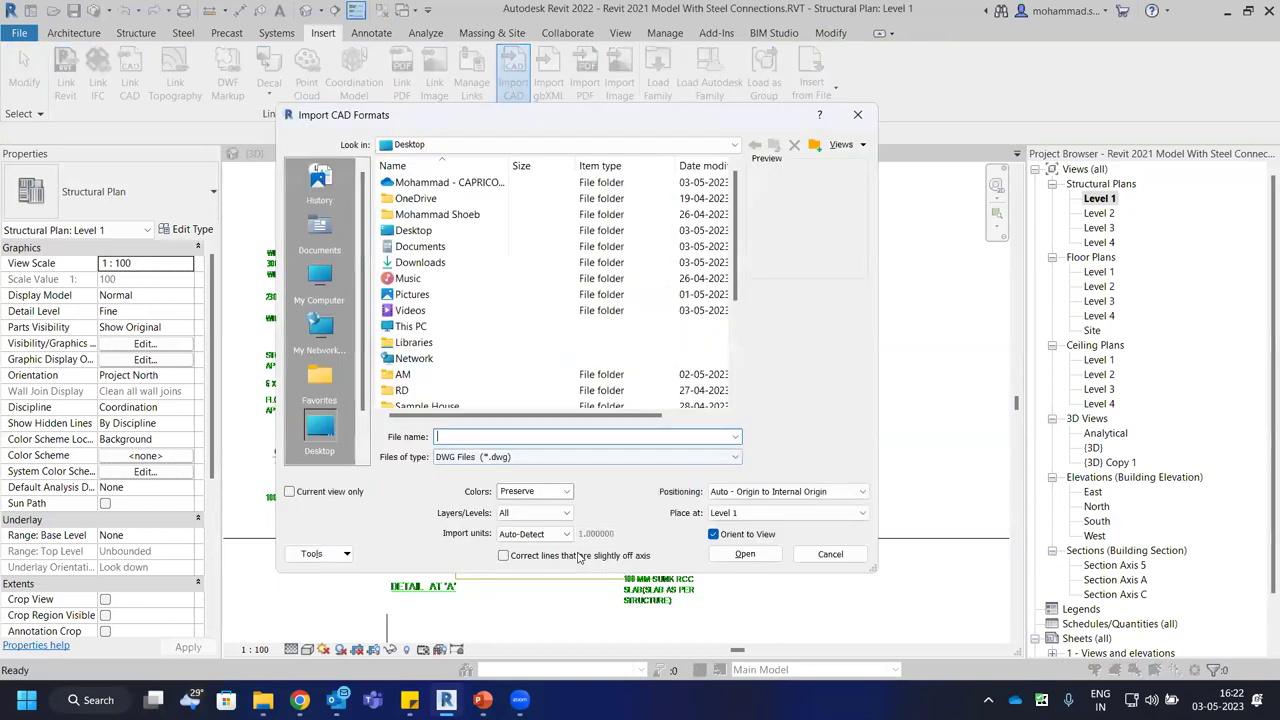
left_click(857, 118)
left_click(798, 359)
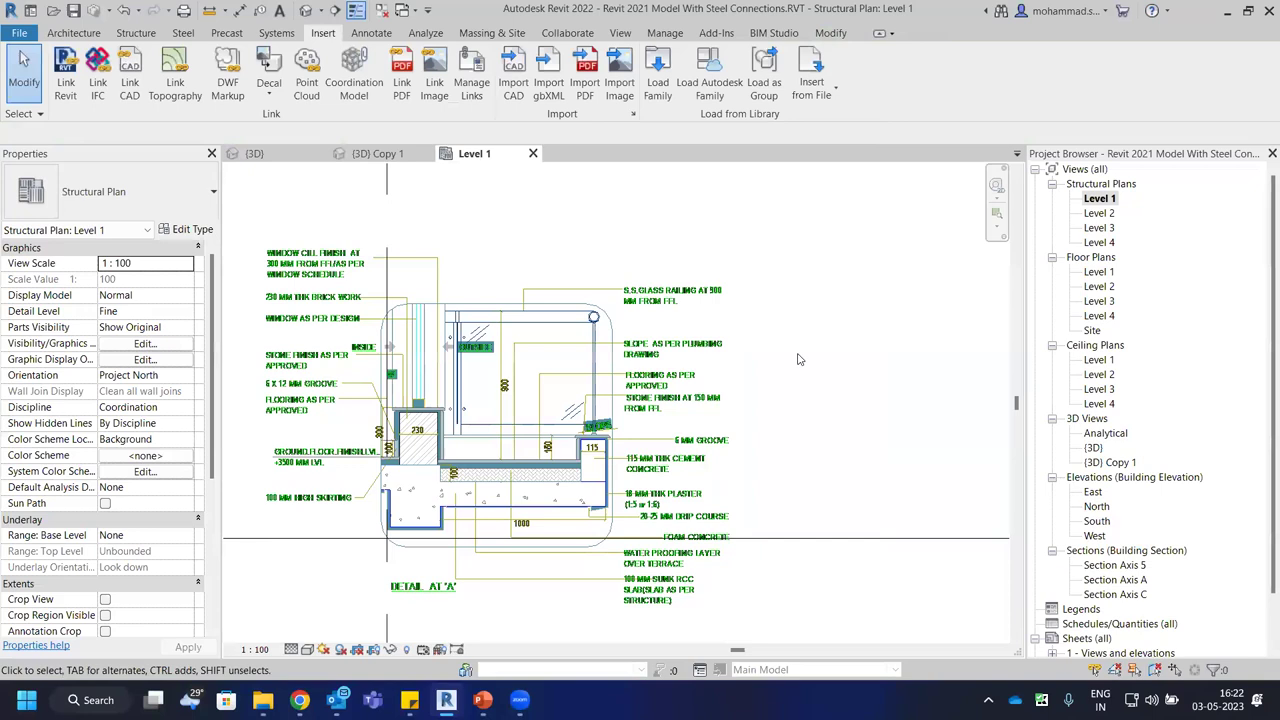
left_click(475, 313)
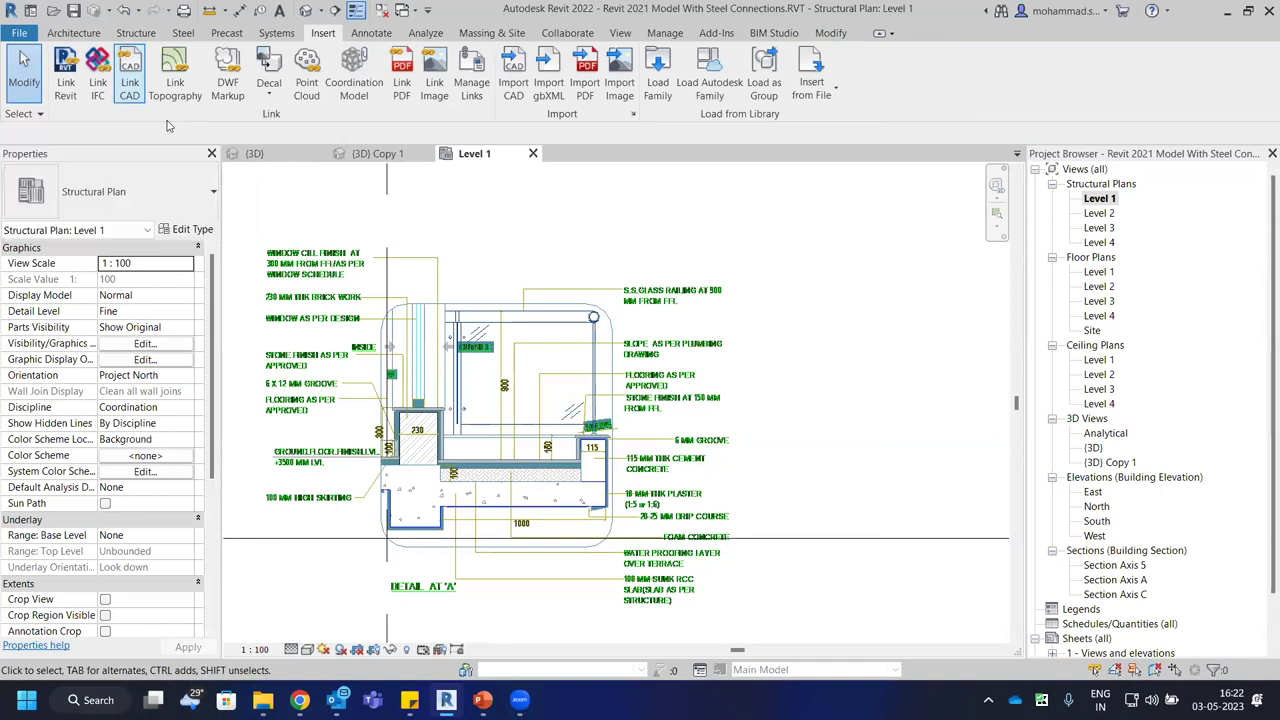
Delete the linked NEW.dwg detail and pan the plan to show the grid layout.
left_click(538, 398)
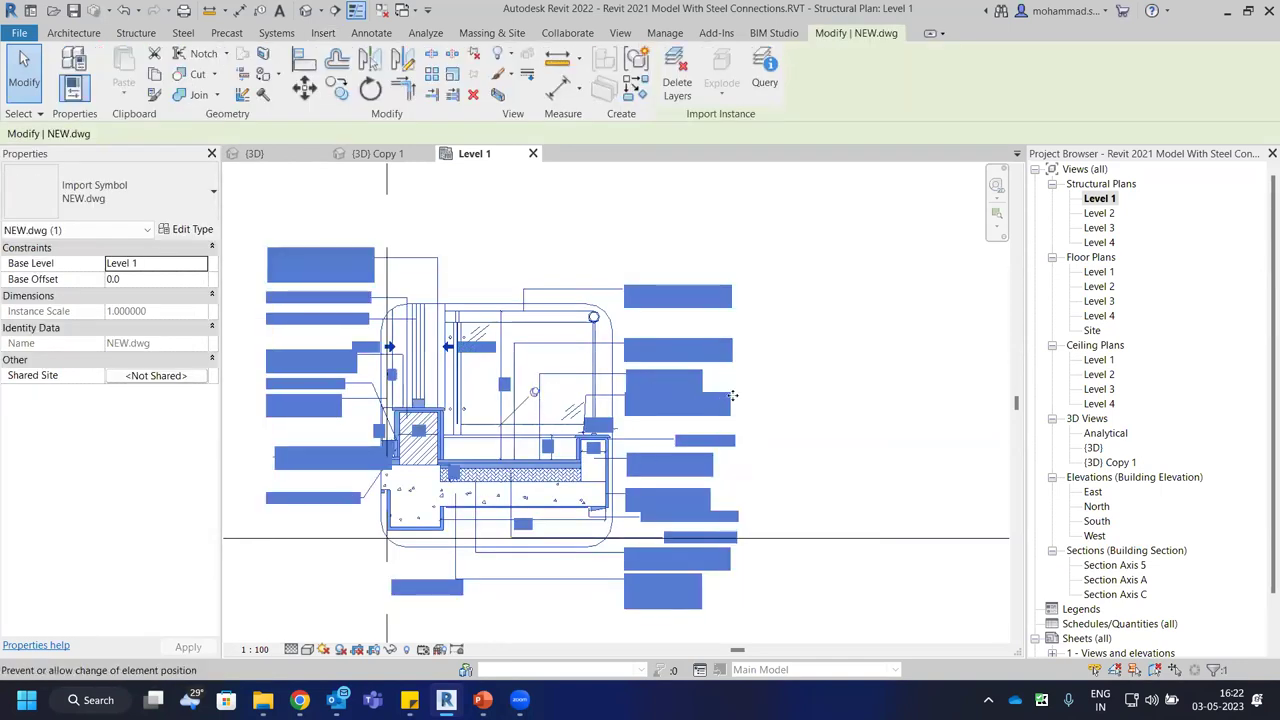
key("Delete")
scroll(735, 468, "down", 2)
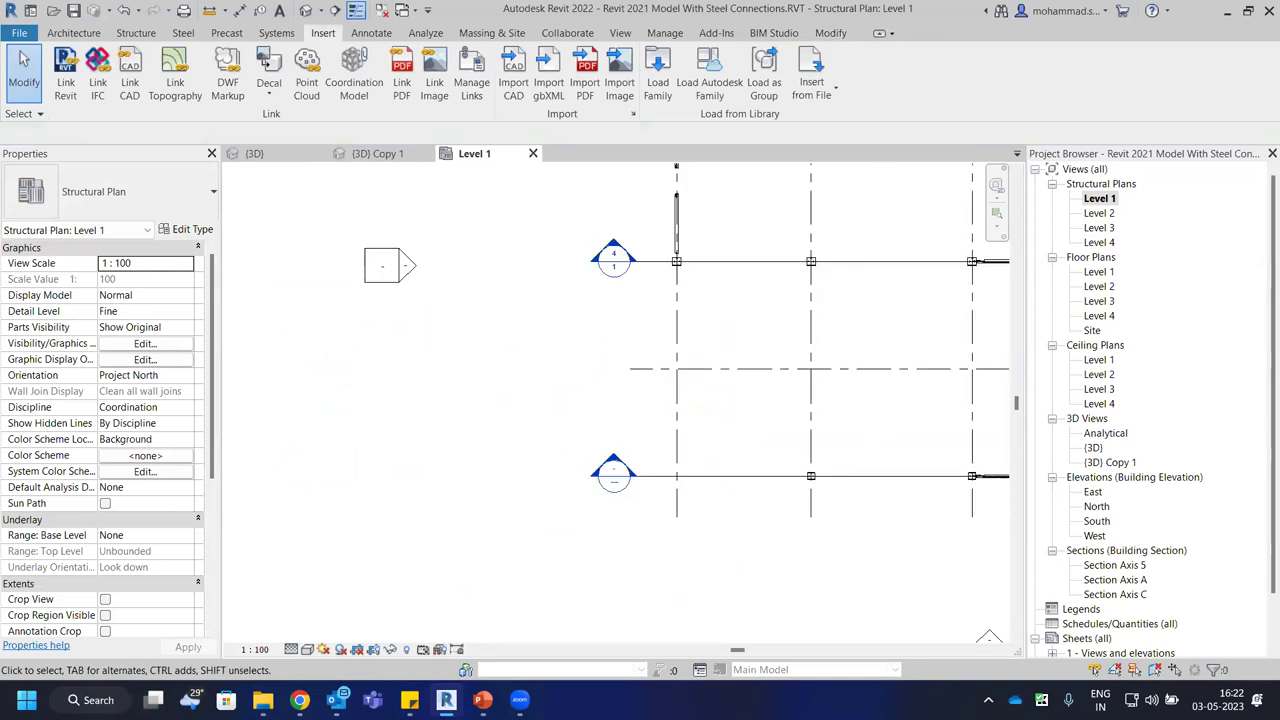
scroll(780, 414, "down", 2)
middle_click_drag(780, 414, 619, 458)
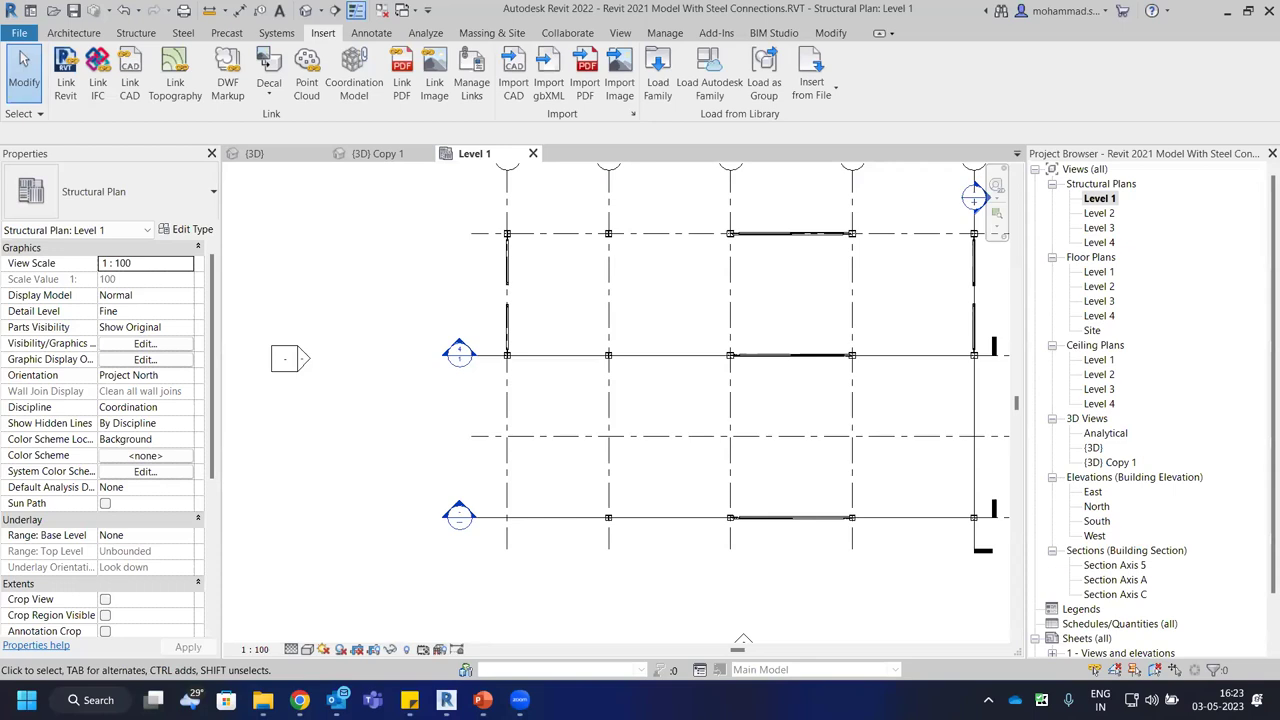
Check the Load Family dialog, then open the Load Autodesk Family online library.
left_click(656, 88)
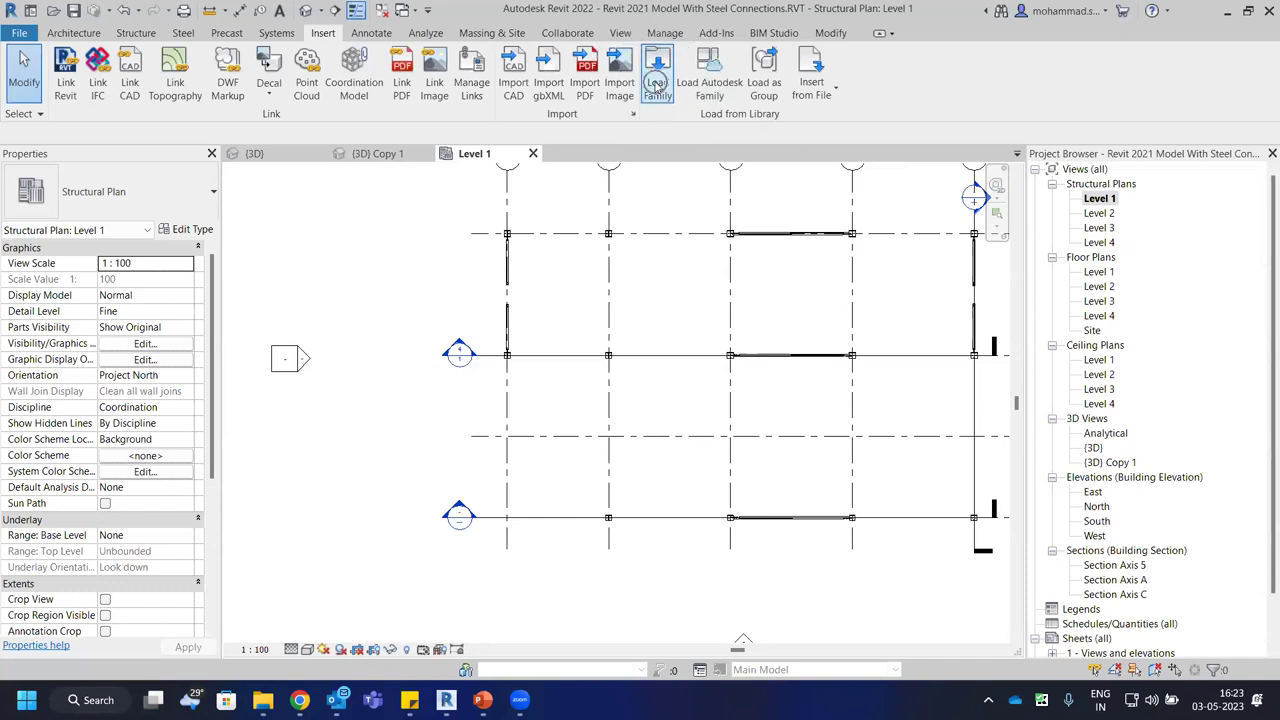
left_click(919, 162)
left_click(707, 90)
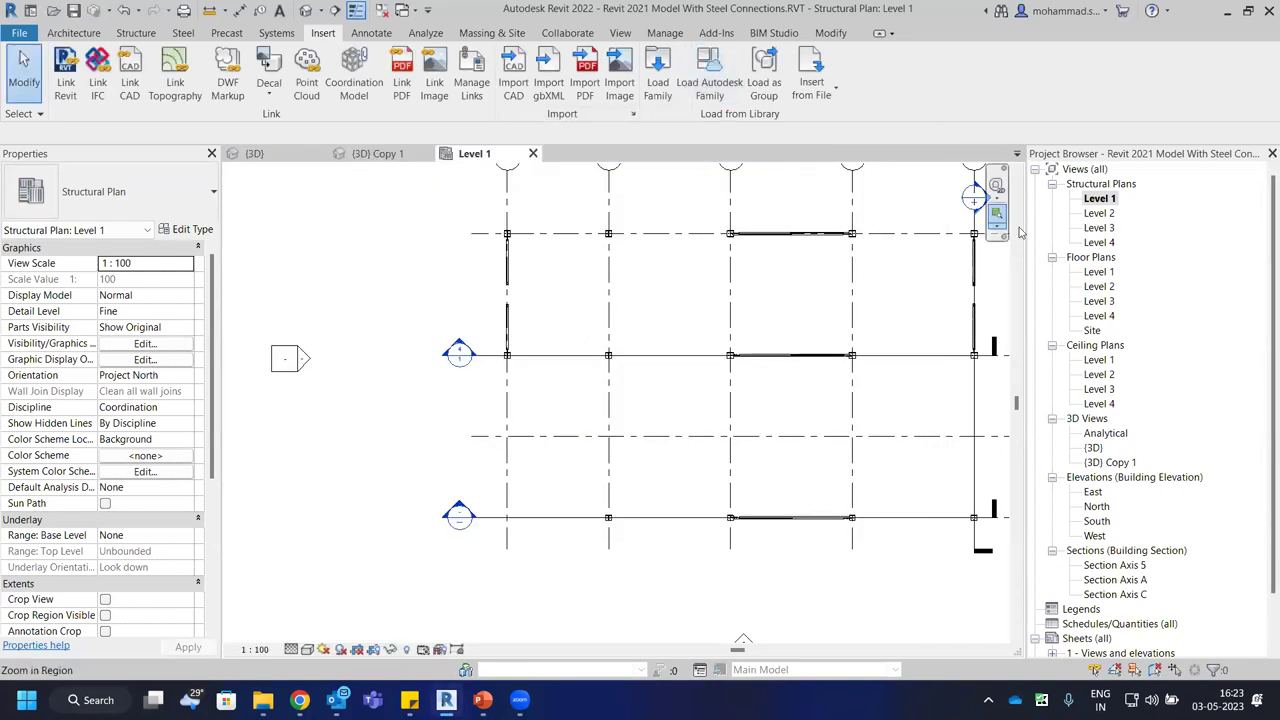
left_click(716, 90)
left_click(716, 90)
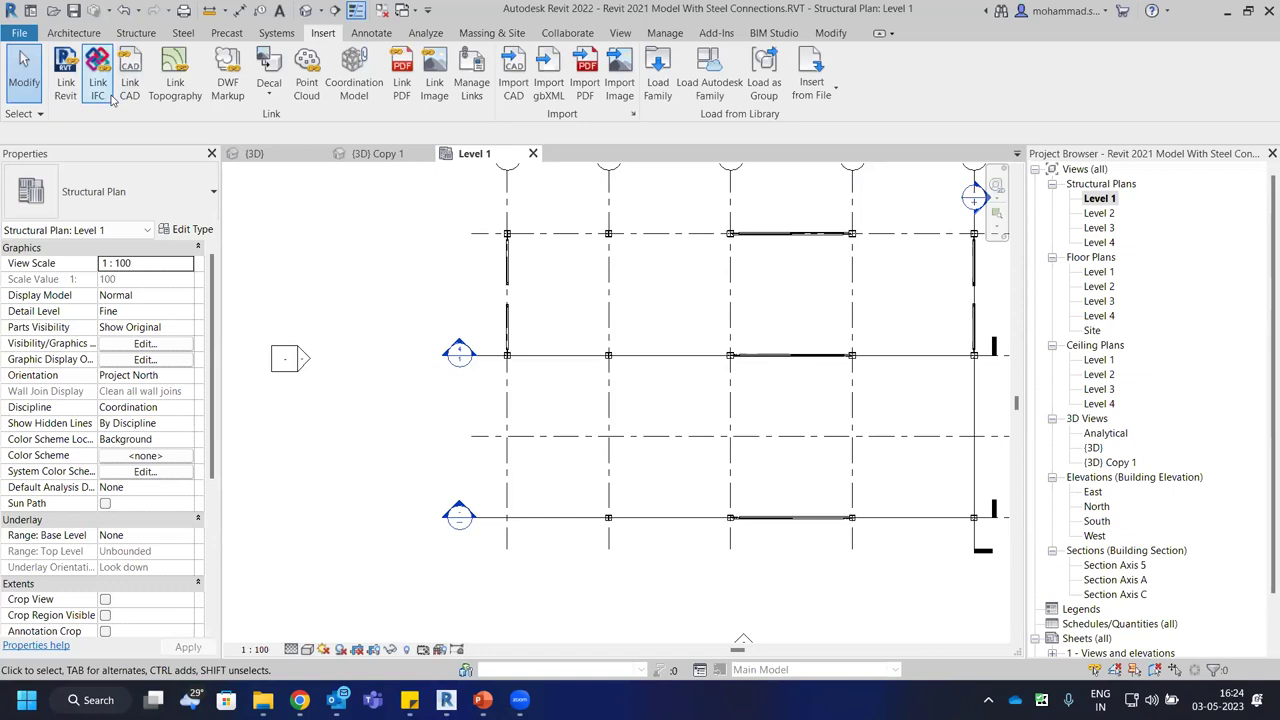
mouse_move(268, 698)
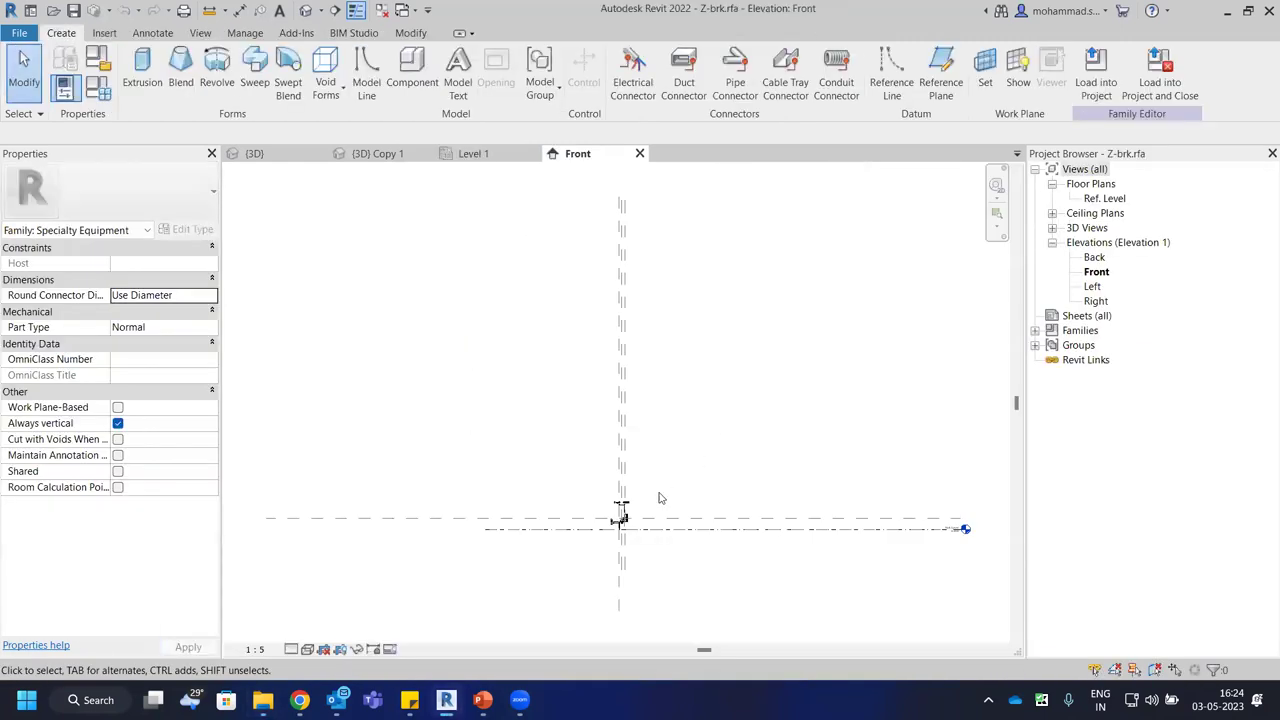
Orbit the Z-brk bracket in its default 3D view, then close the 3D and Front views.
left_click(309, 11)
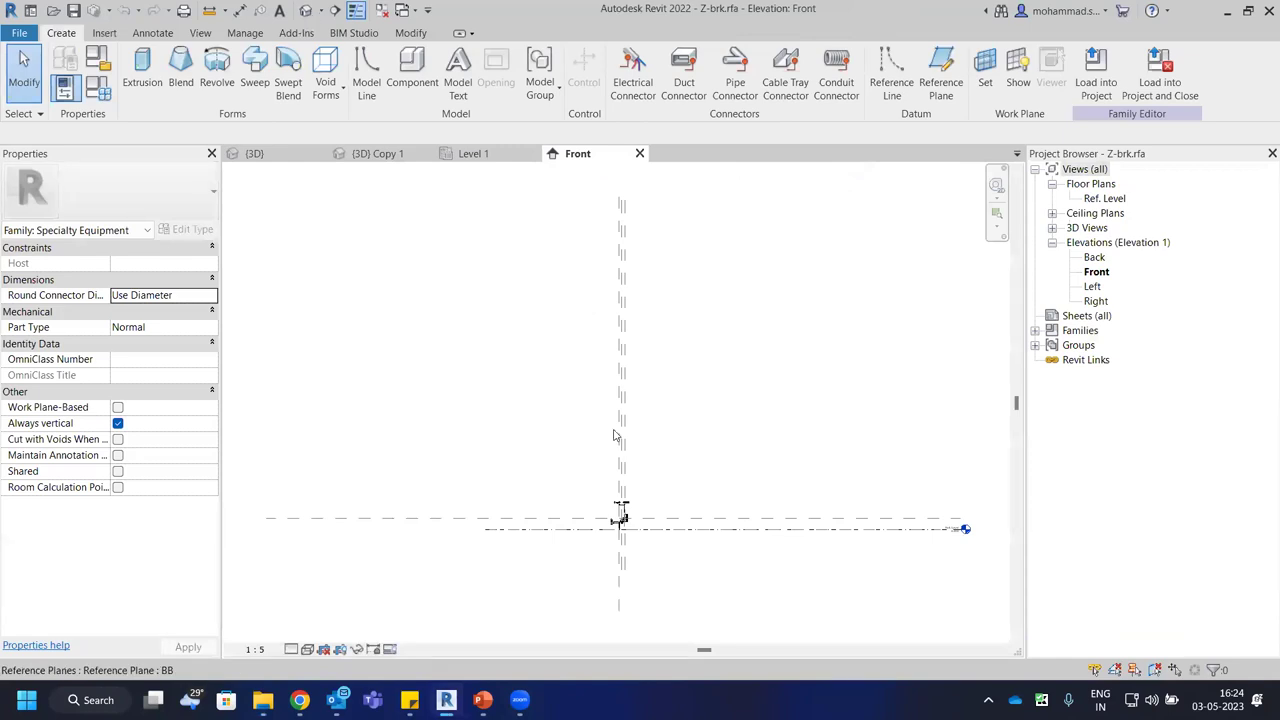
middle_click_drag(1044, 394, 408, 346, "shift")
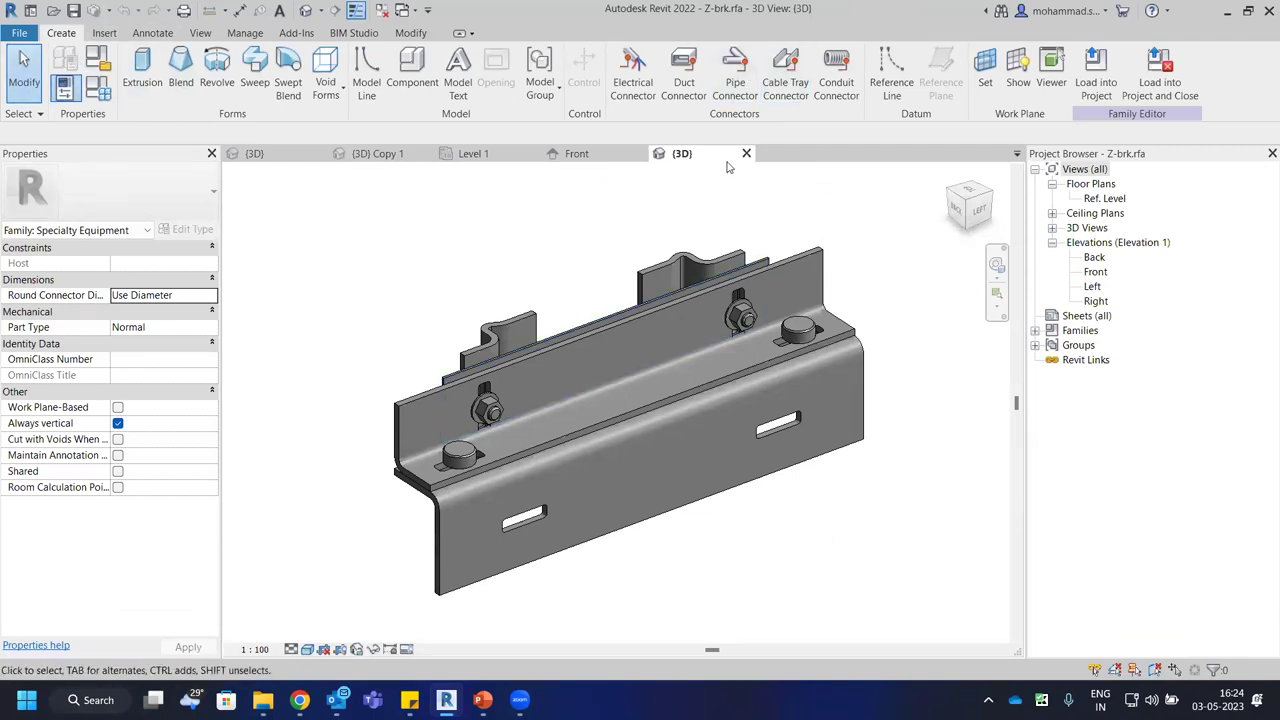
scroll(515, 391, "down", 3)
middle_click_drag(778, 343, 410, 350, "shift")
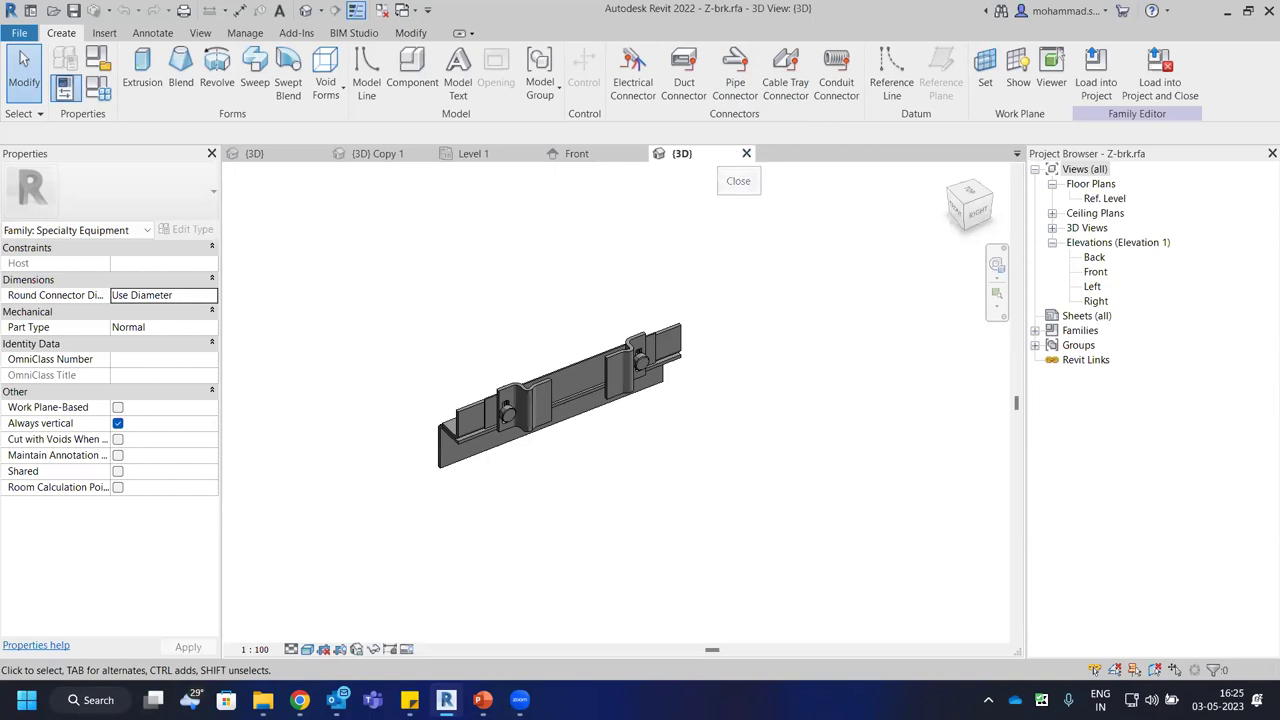
scroll(576, 341, "up", 3)
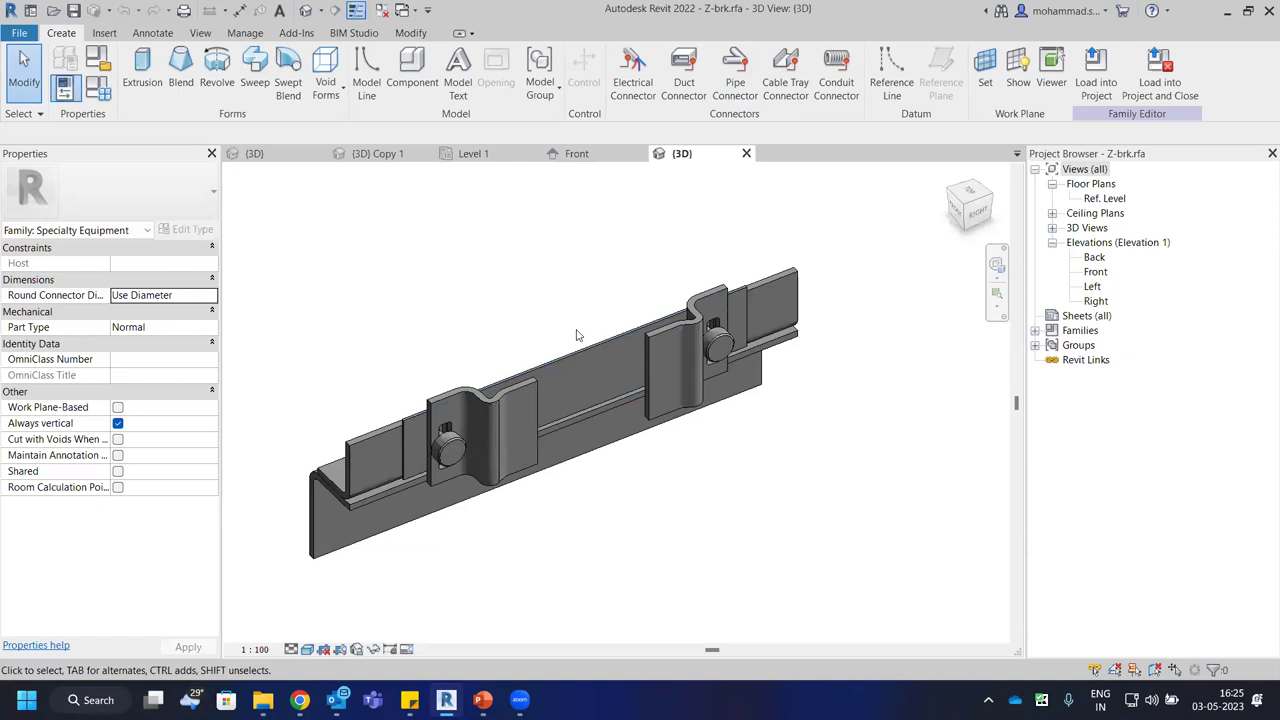
left_click(746, 153)
left_click(640, 154)
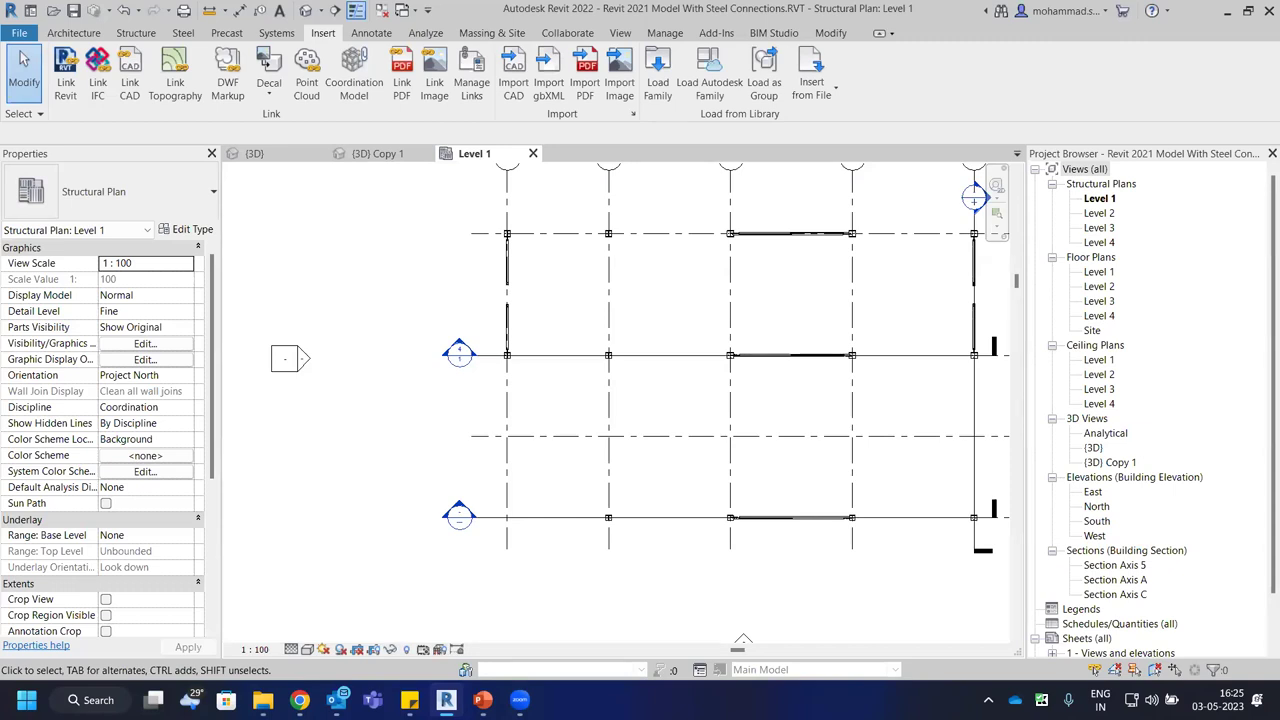
Open the B Column family from the Sample Project Steel 3D view and shade it with SD.
left_click(608, 190)
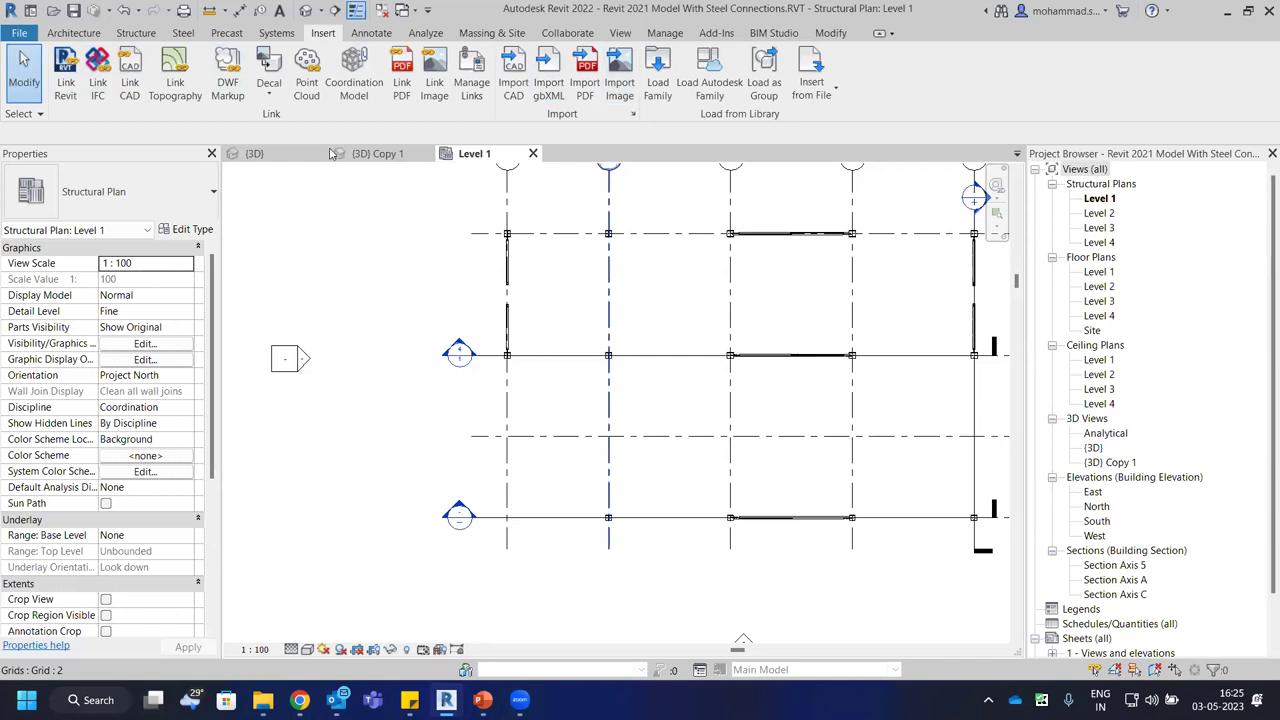
left_click(260, 160)
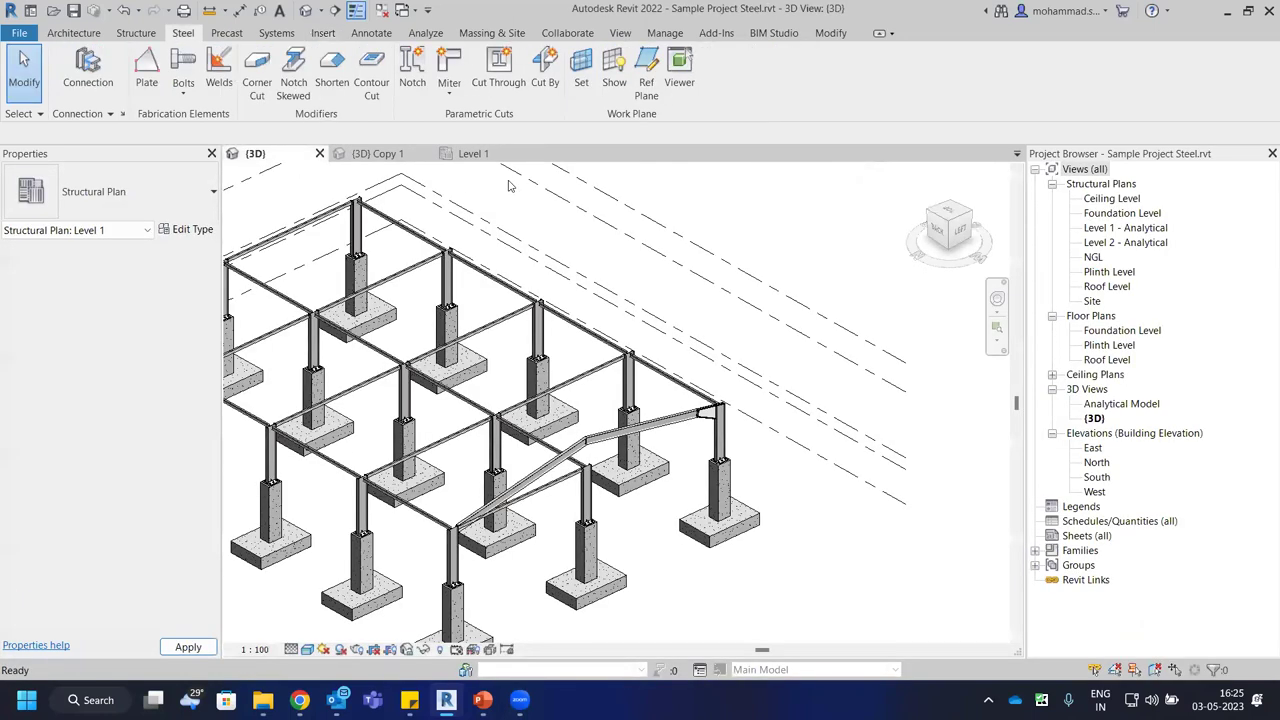
scroll(729, 445, "up", 5)
left_click(729, 445)
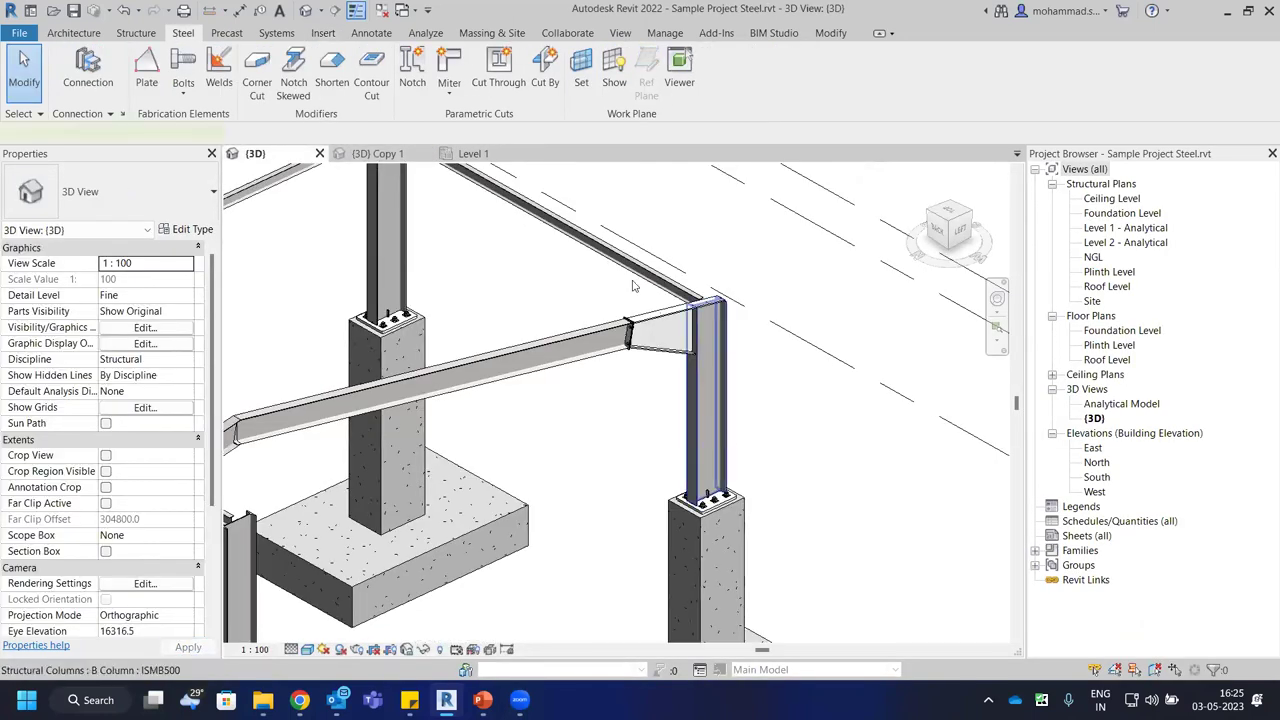
key("e")
key("f")
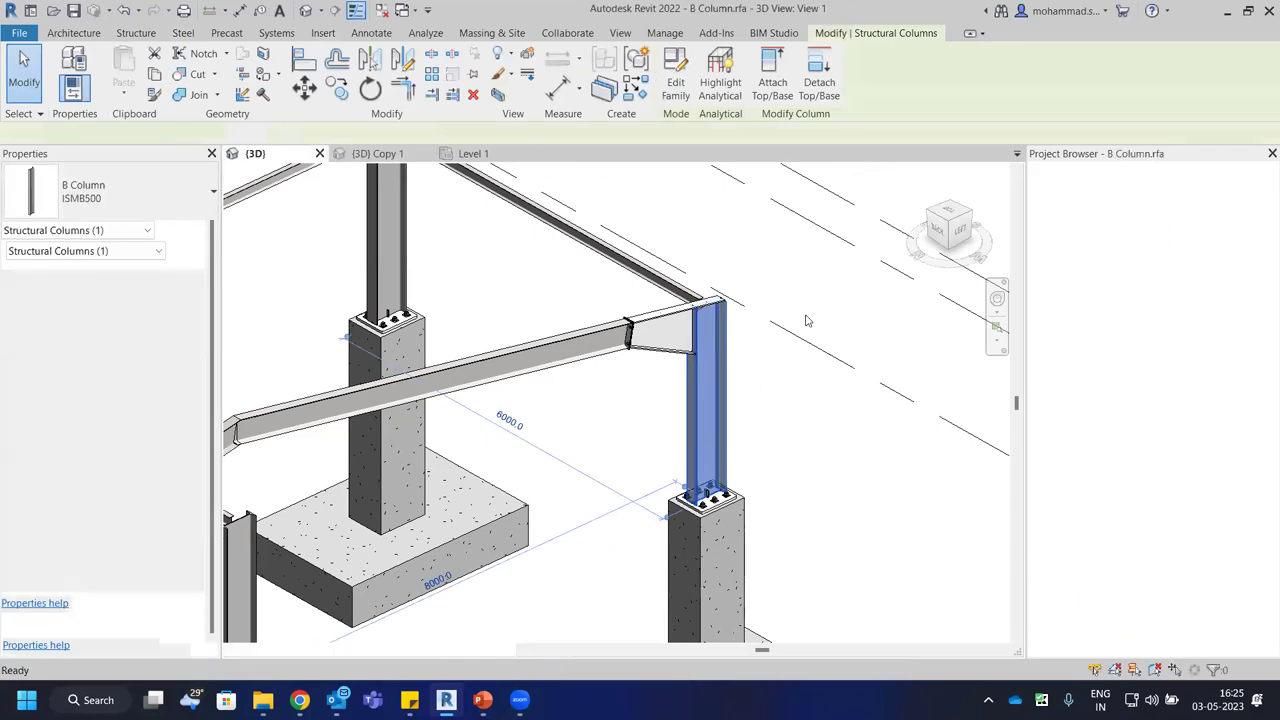
key("s")
key("d")
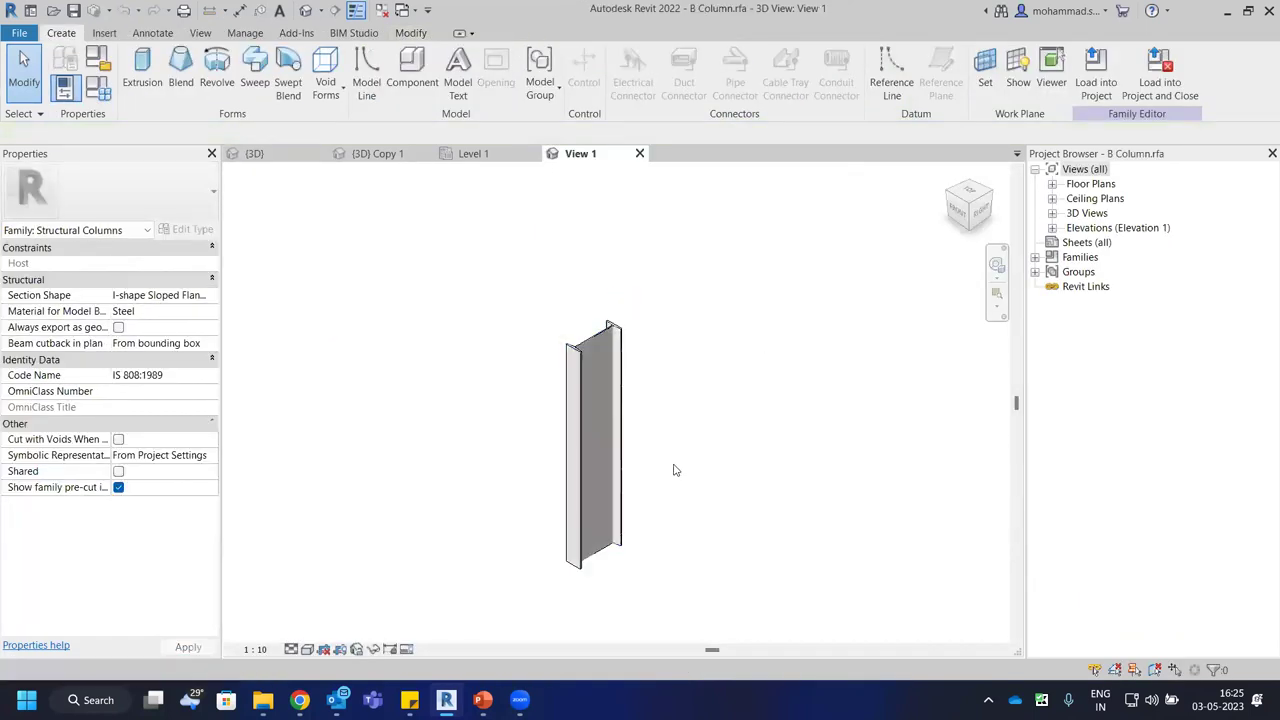
Inspect the I-section extrusion sketch in the Lower Ref. Level plan, then finish edit mode.
left_click(1052, 184)
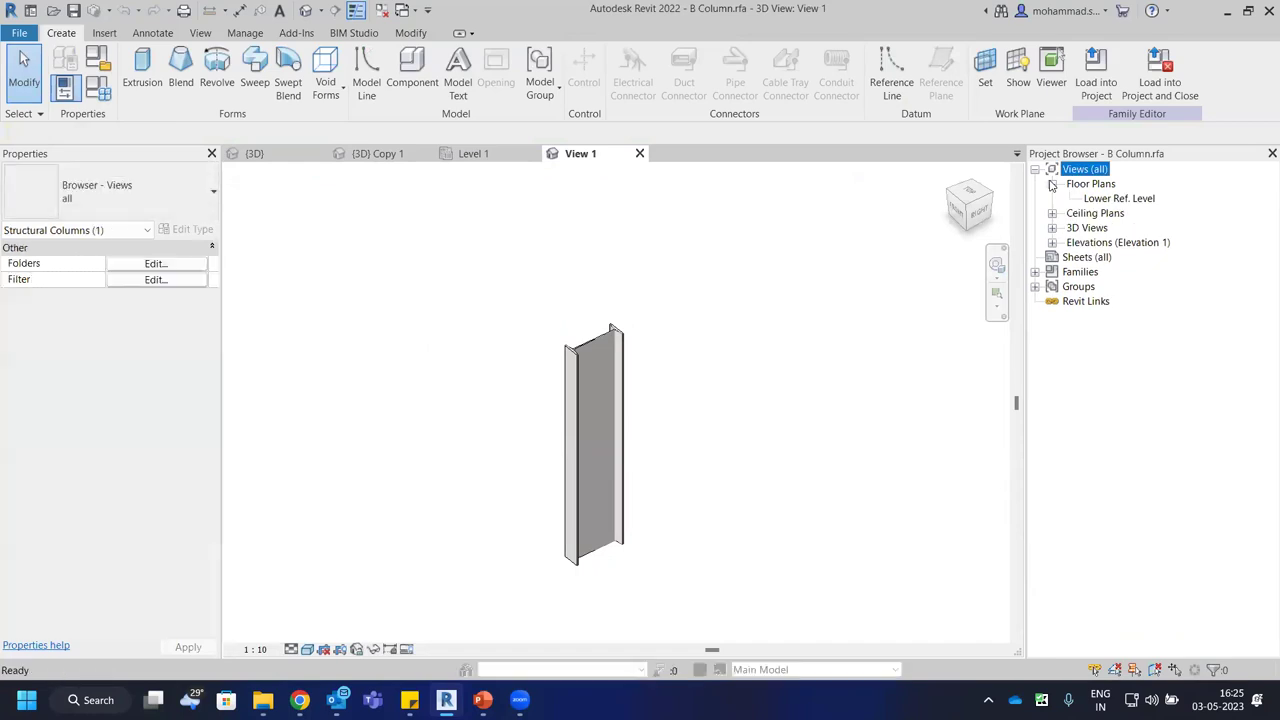
left_click(622, 393)
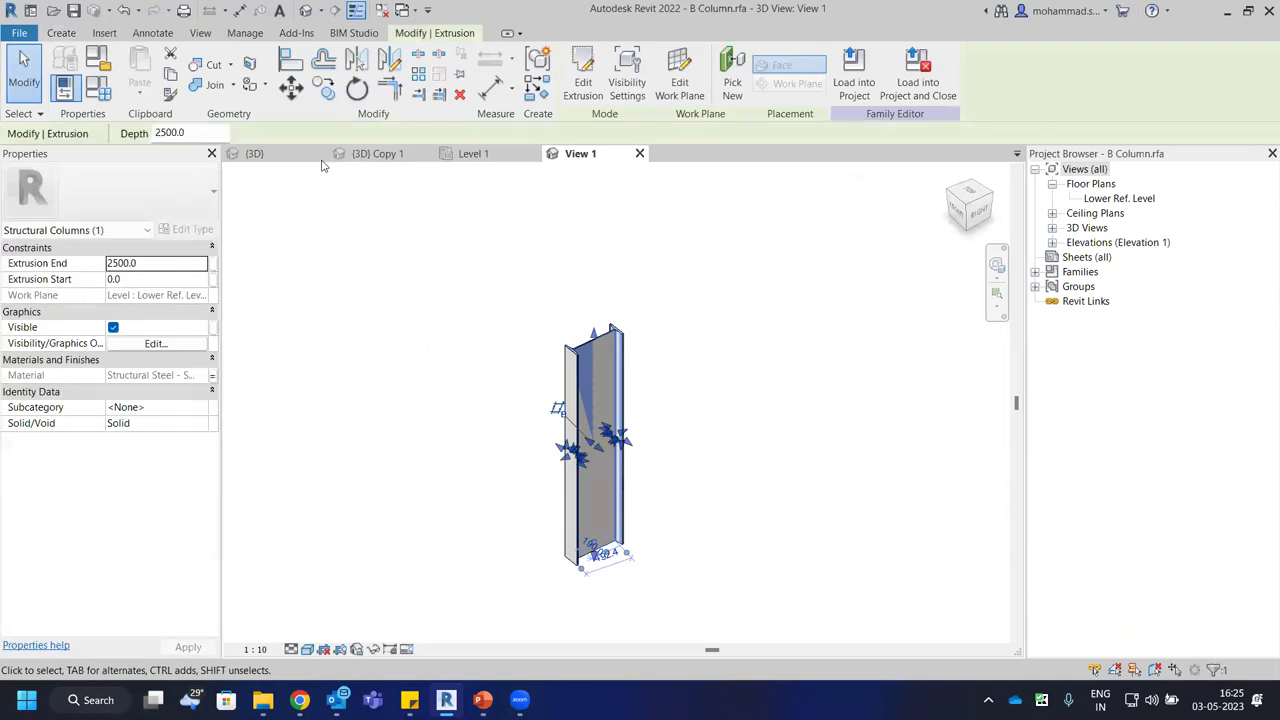
left_click(590, 78)
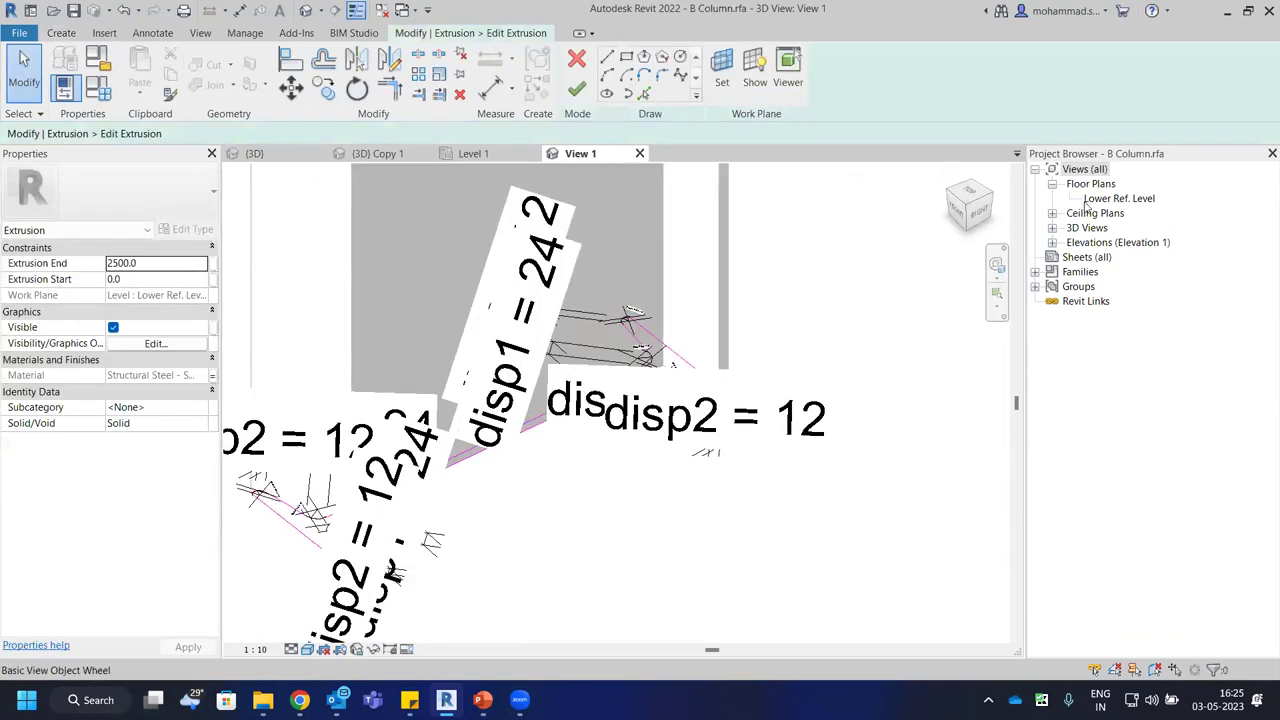
double_click(1118, 199)
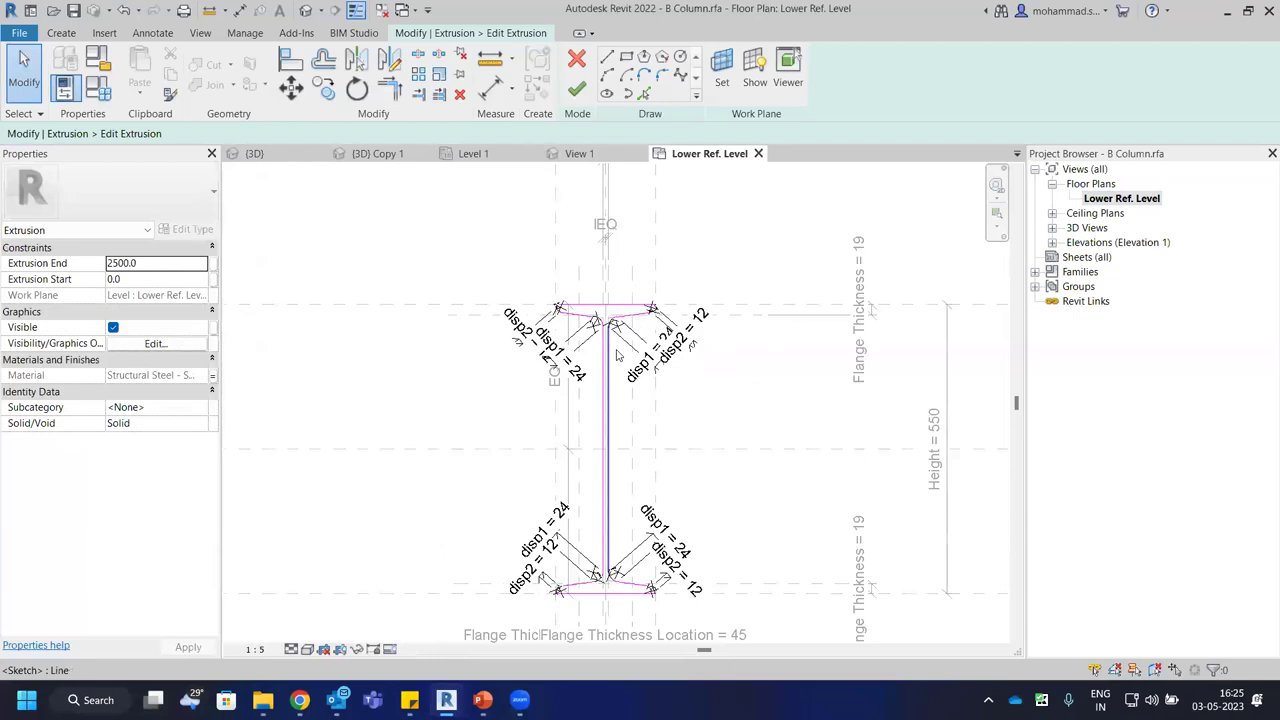
scroll(619, 355, "up", 3)
scroll(627, 293, "up", 1)
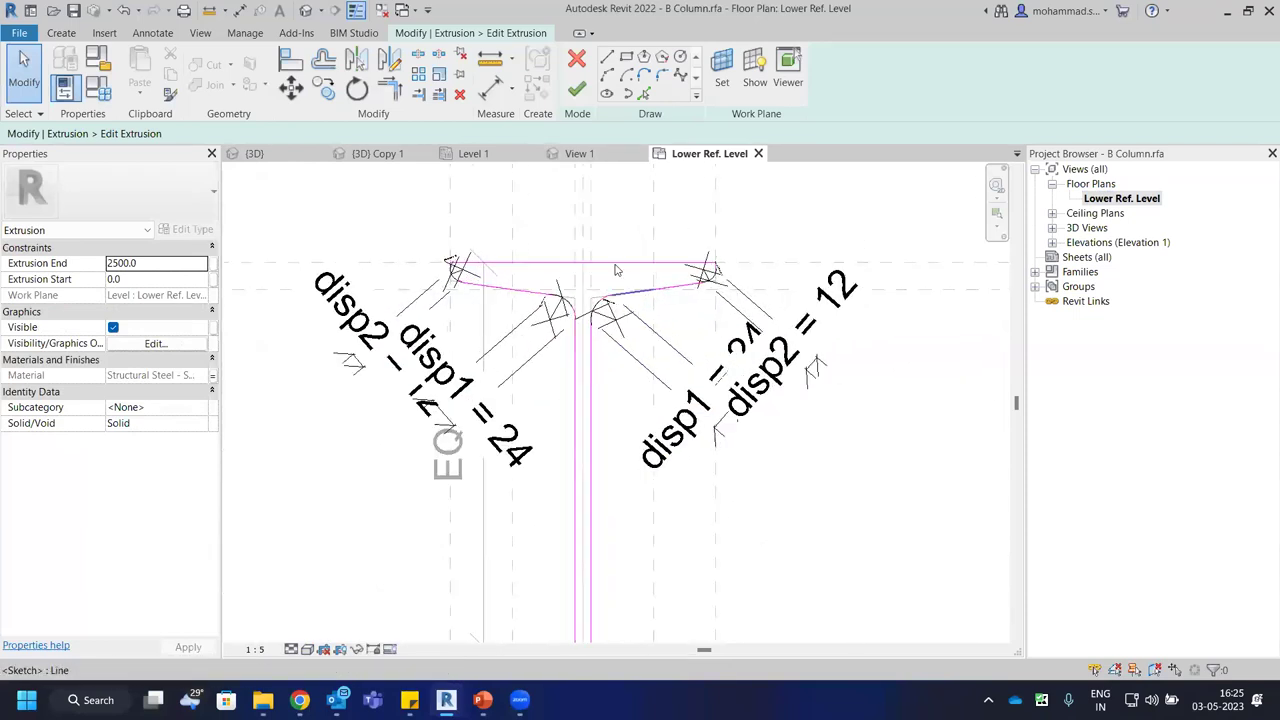
scroll(617, 277, "down", 2)
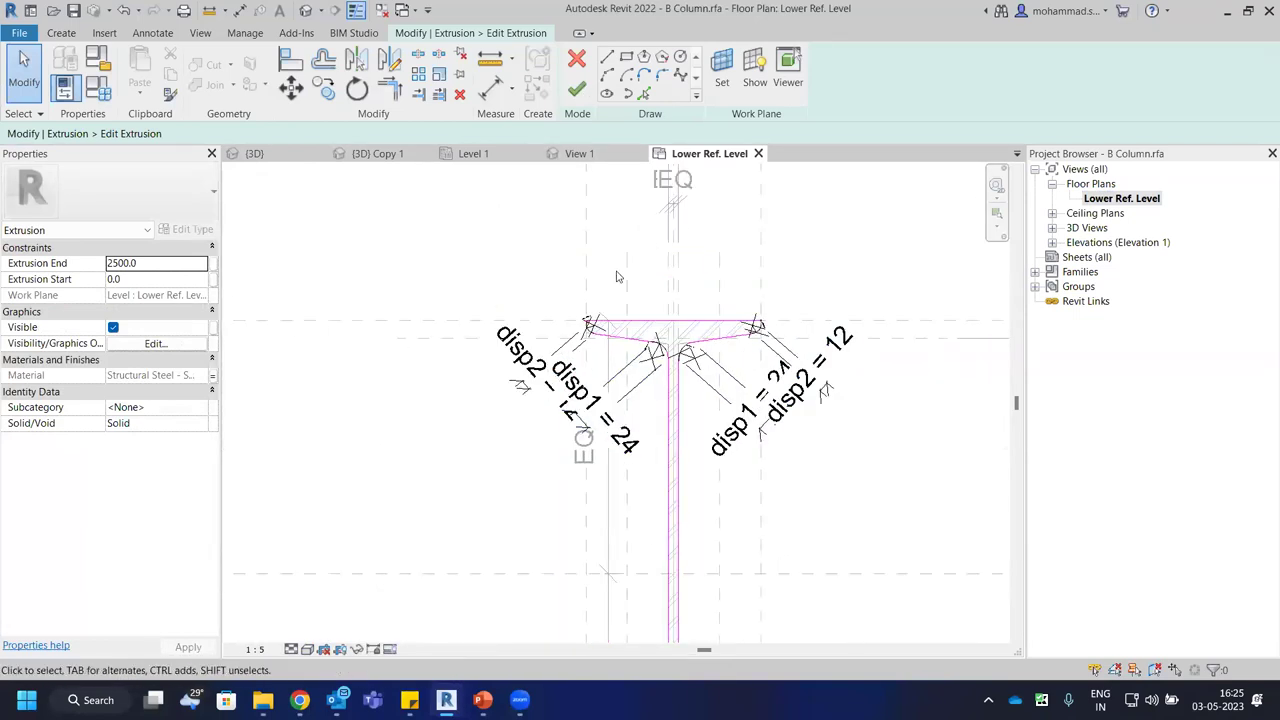
left_click(577, 90)
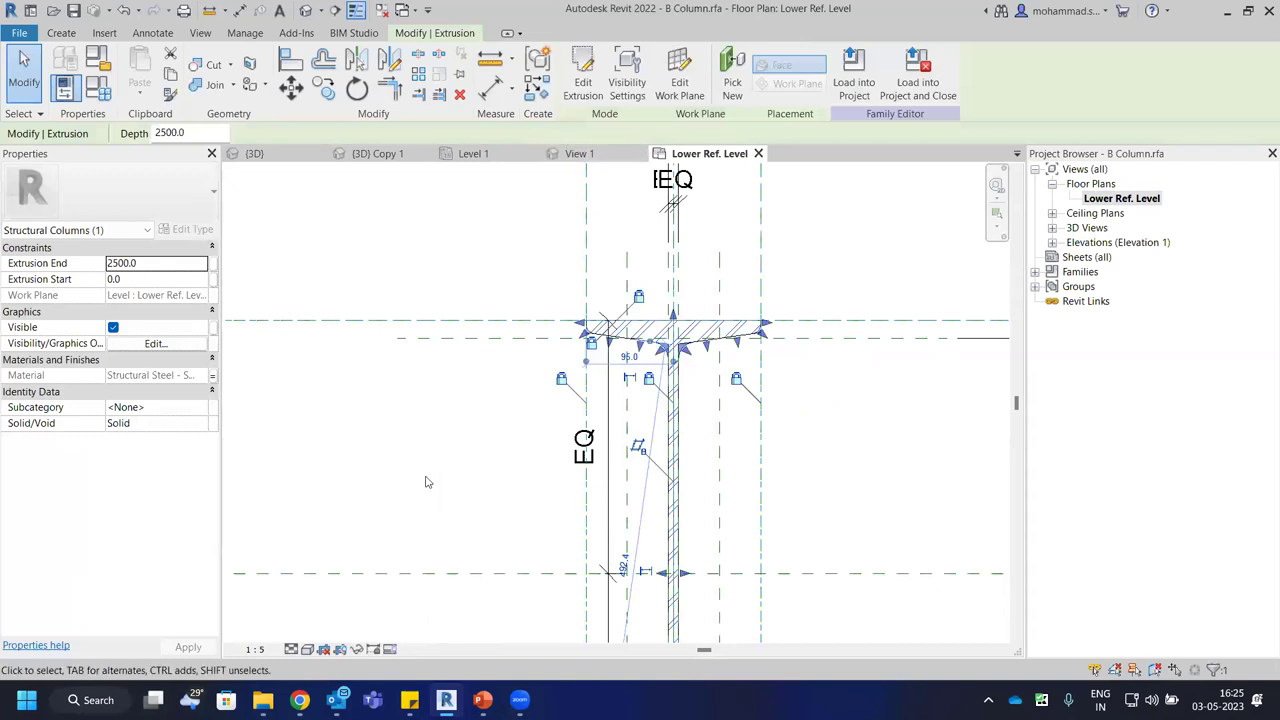
key("Escape")
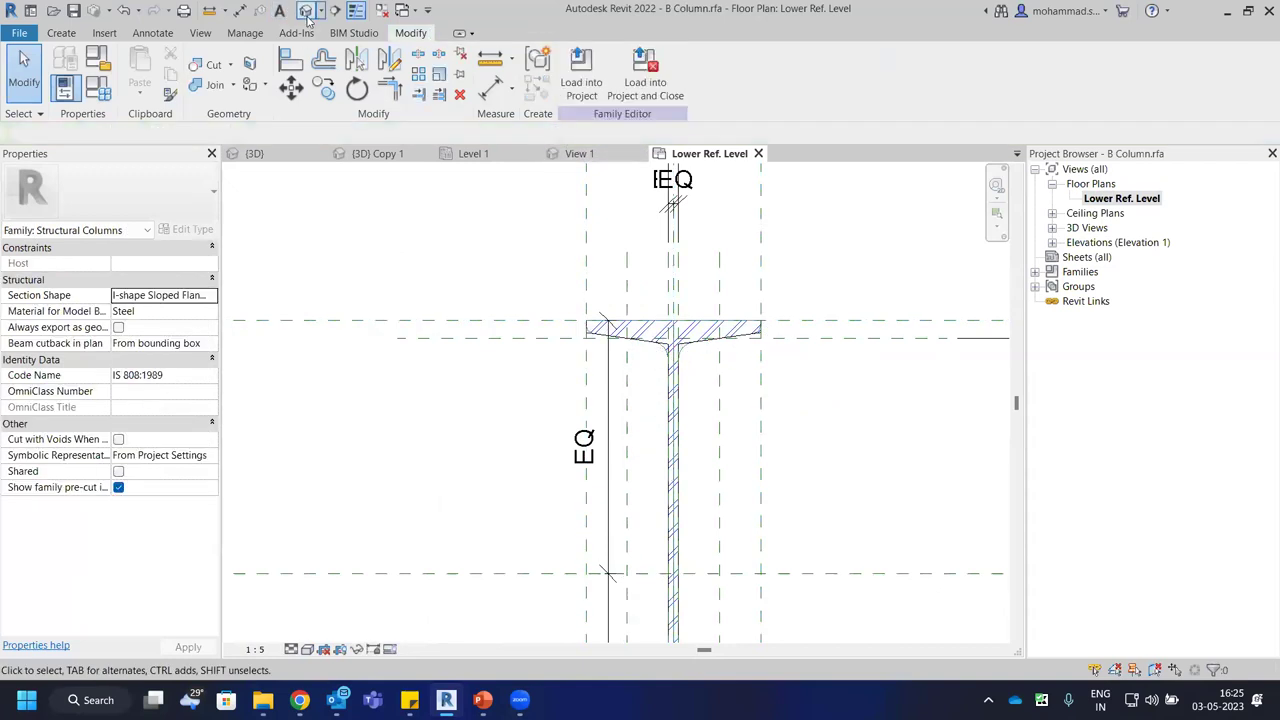
Close the B Column family's 3D, Lower Ref. Level and View 1 views without saving.
left_click(306, 12)
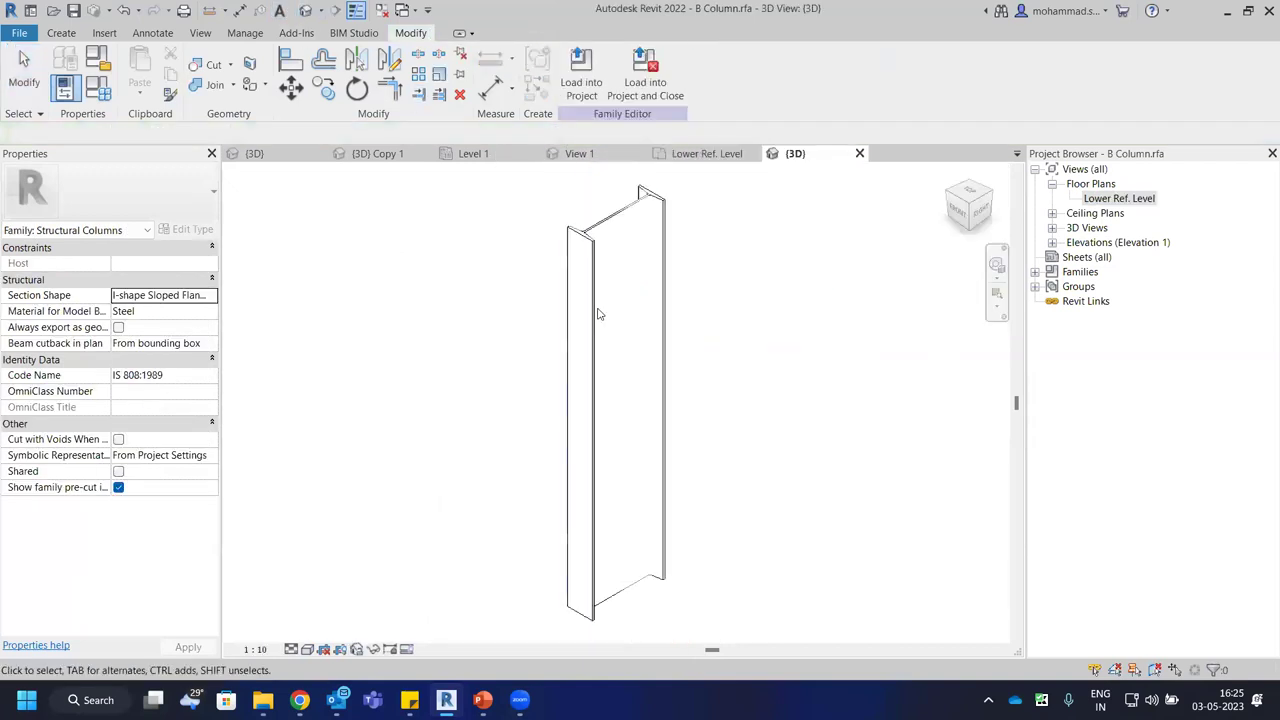
left_click(645, 90)
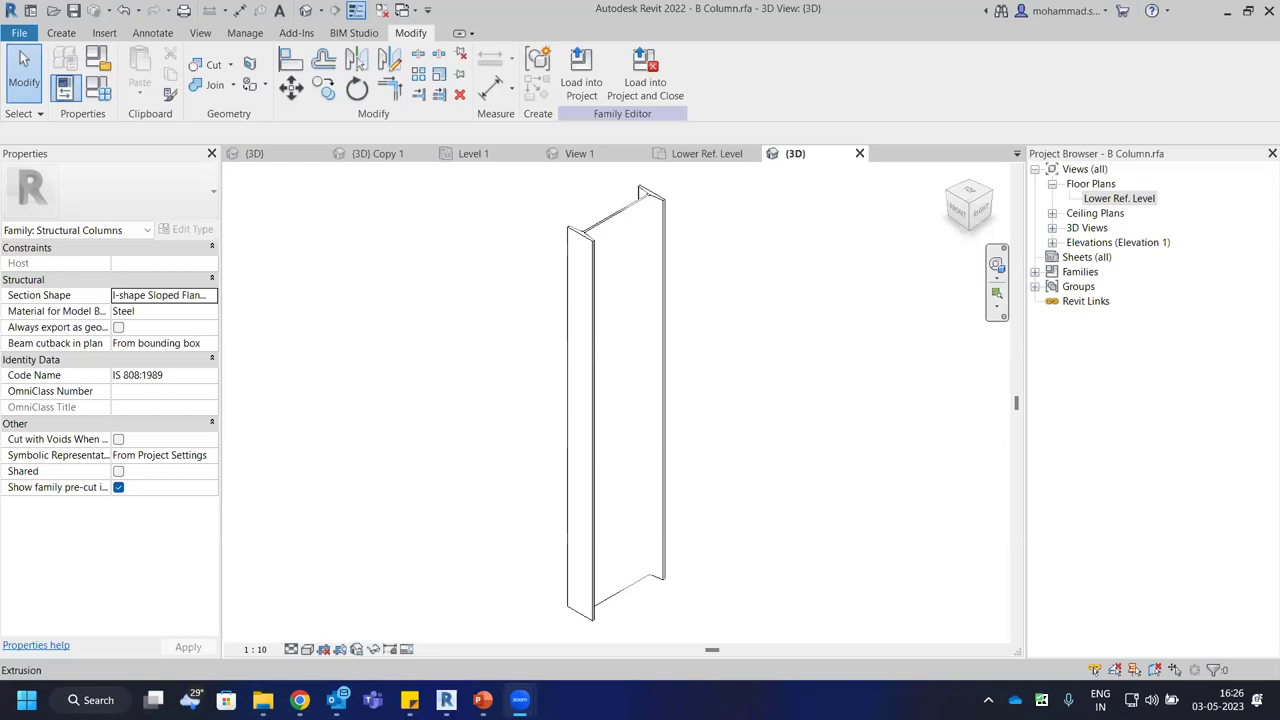
left_click(859, 153)
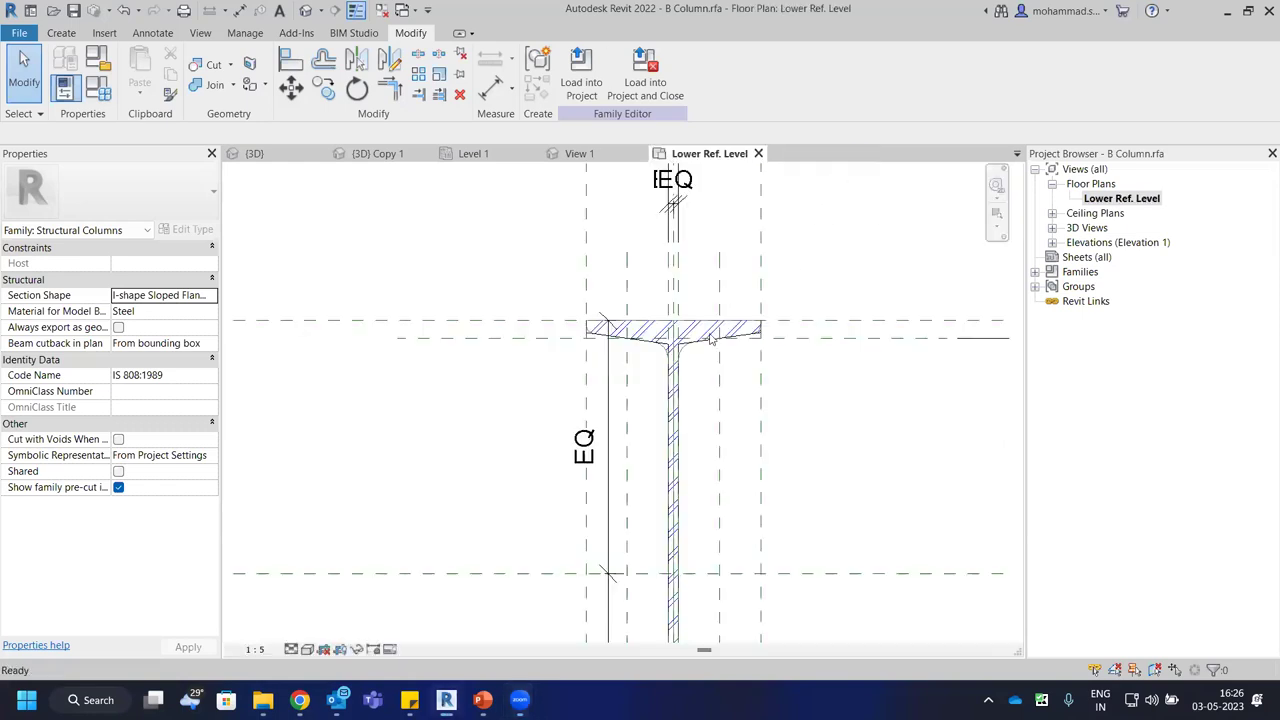
left_click(758, 153)
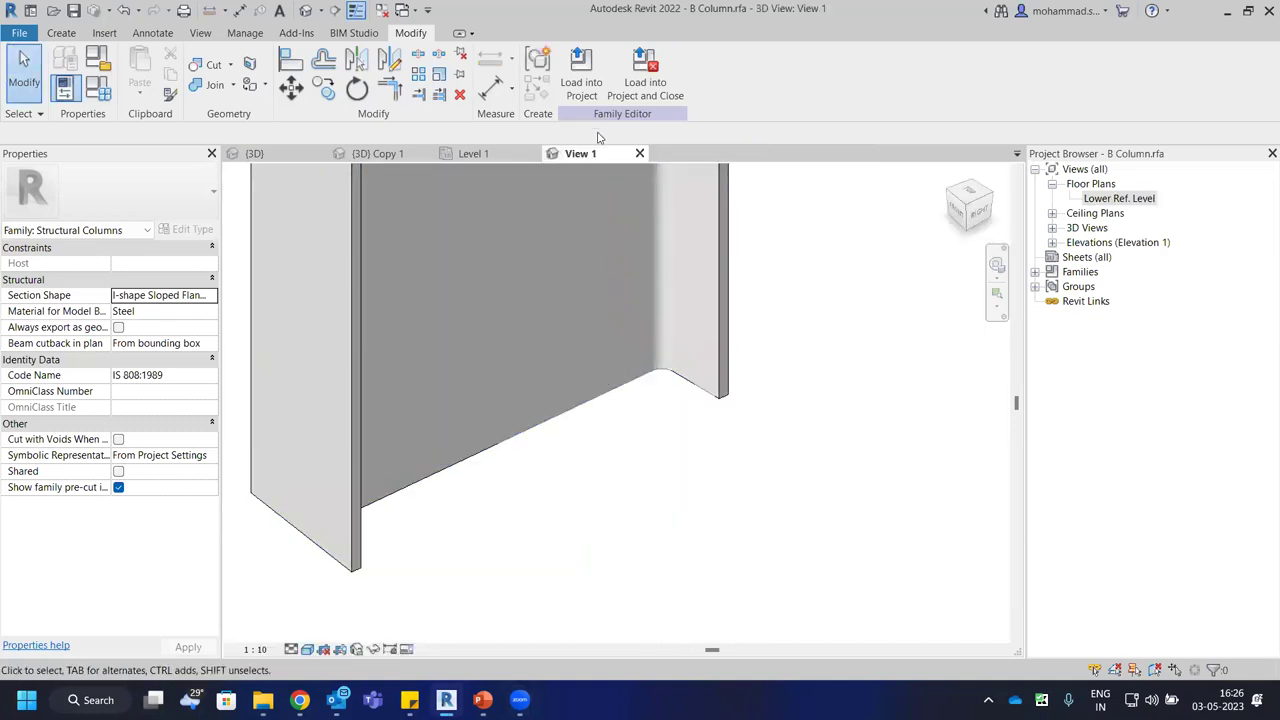
left_click(640, 153)
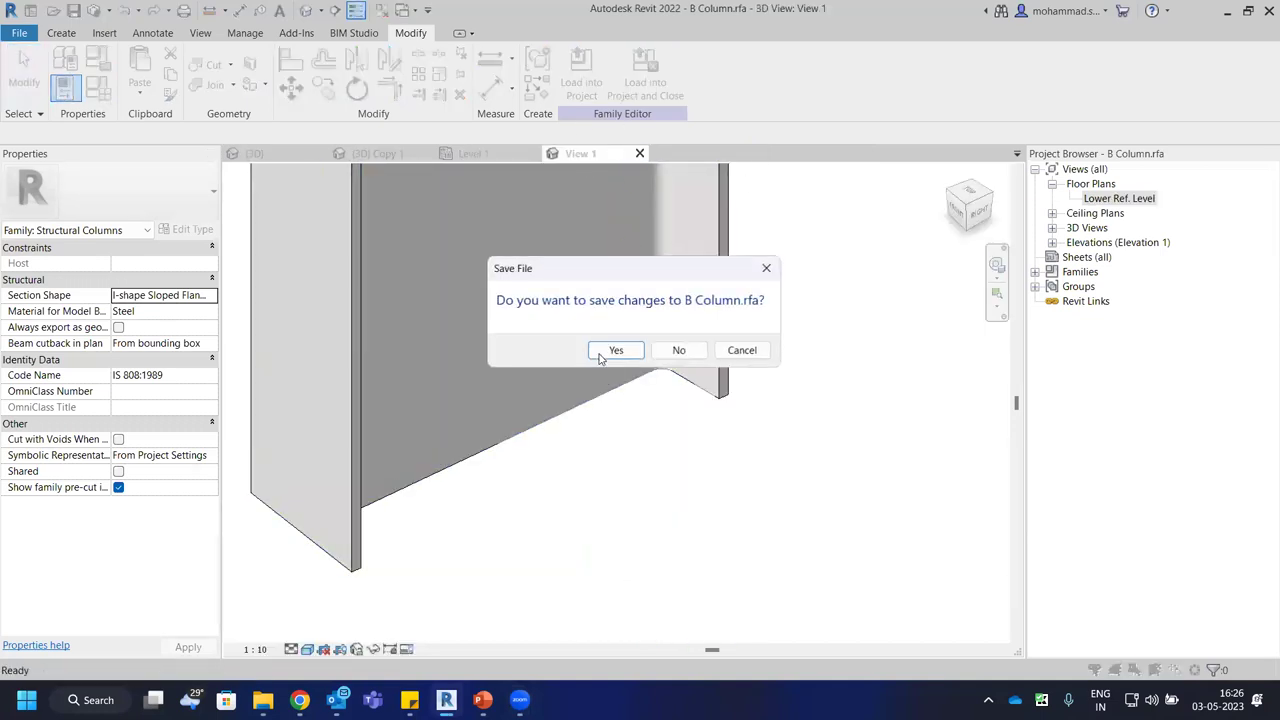
left_click(679, 350)
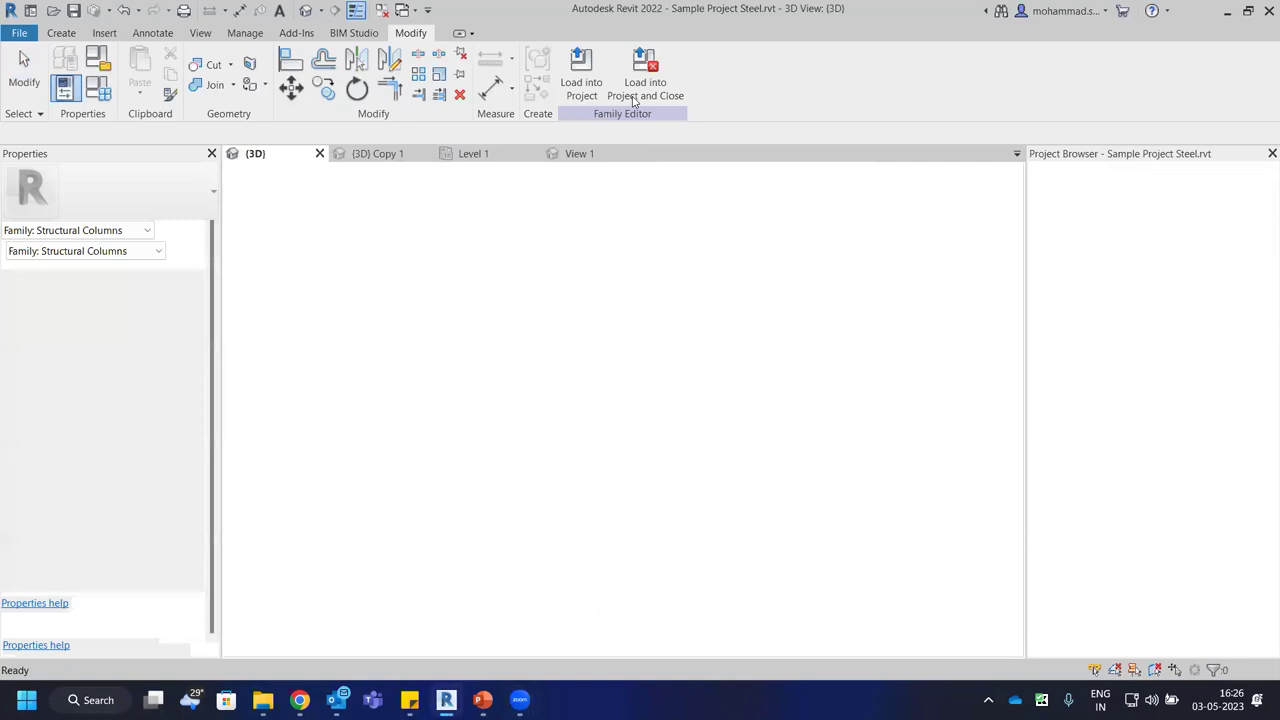
left_click(621, 31)
left_click(796, 56)
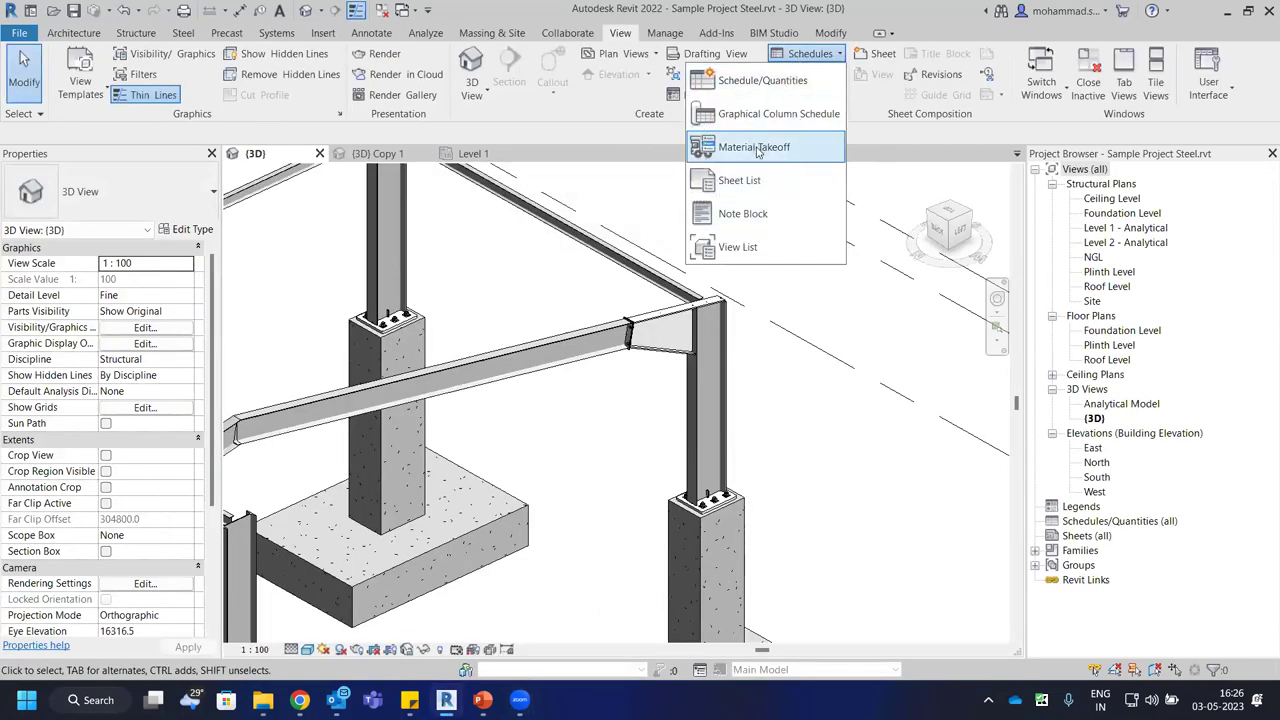
left_click(758, 90)
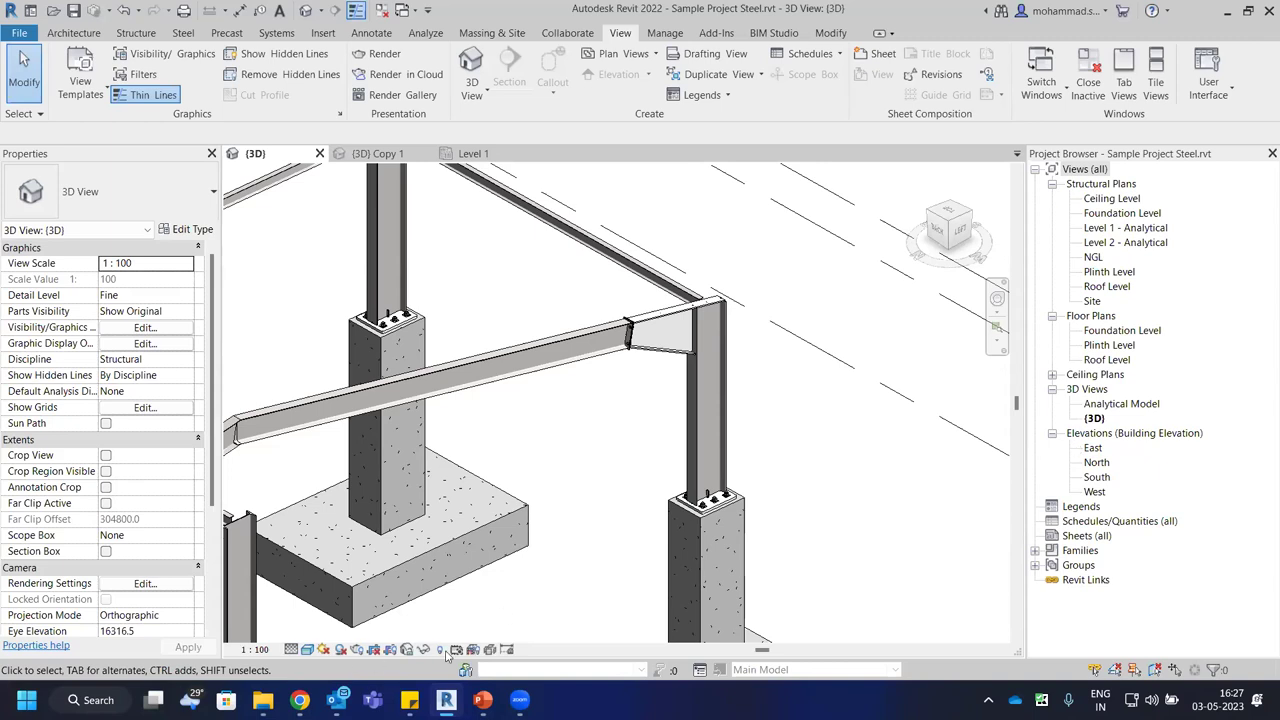
key("alt+Tab")
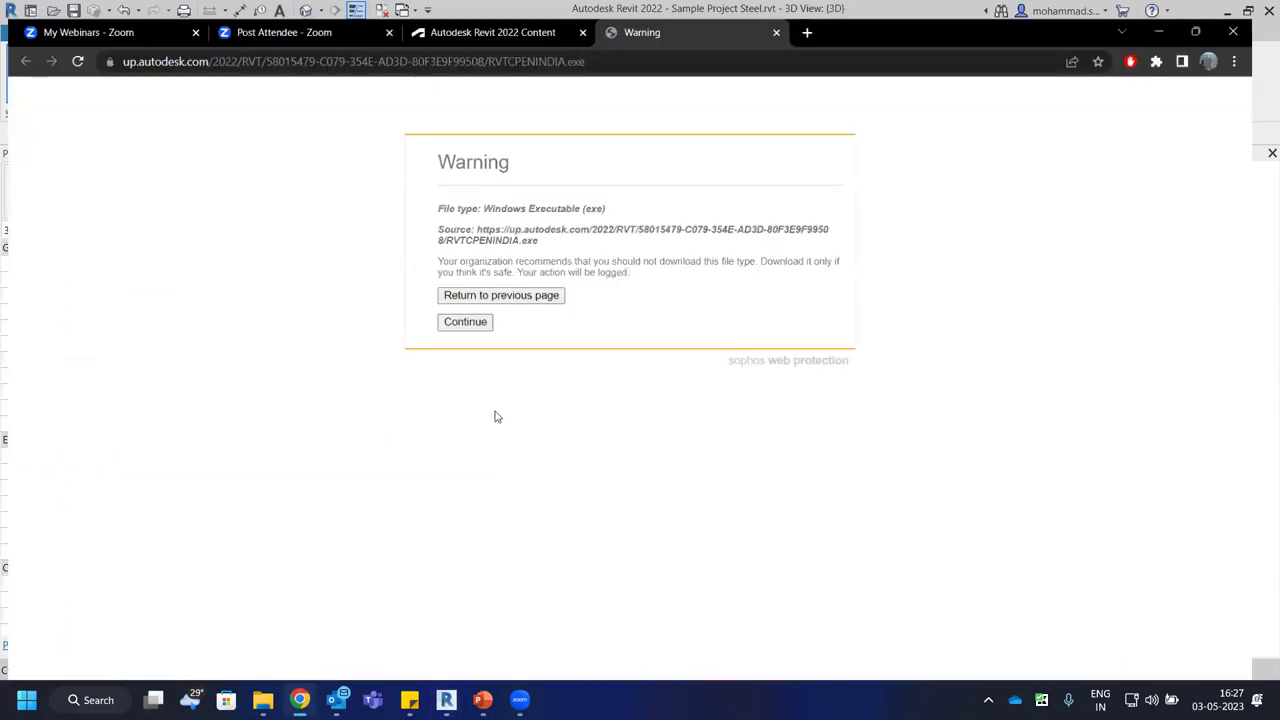
left_click(597, 43)
type("youtube.com")
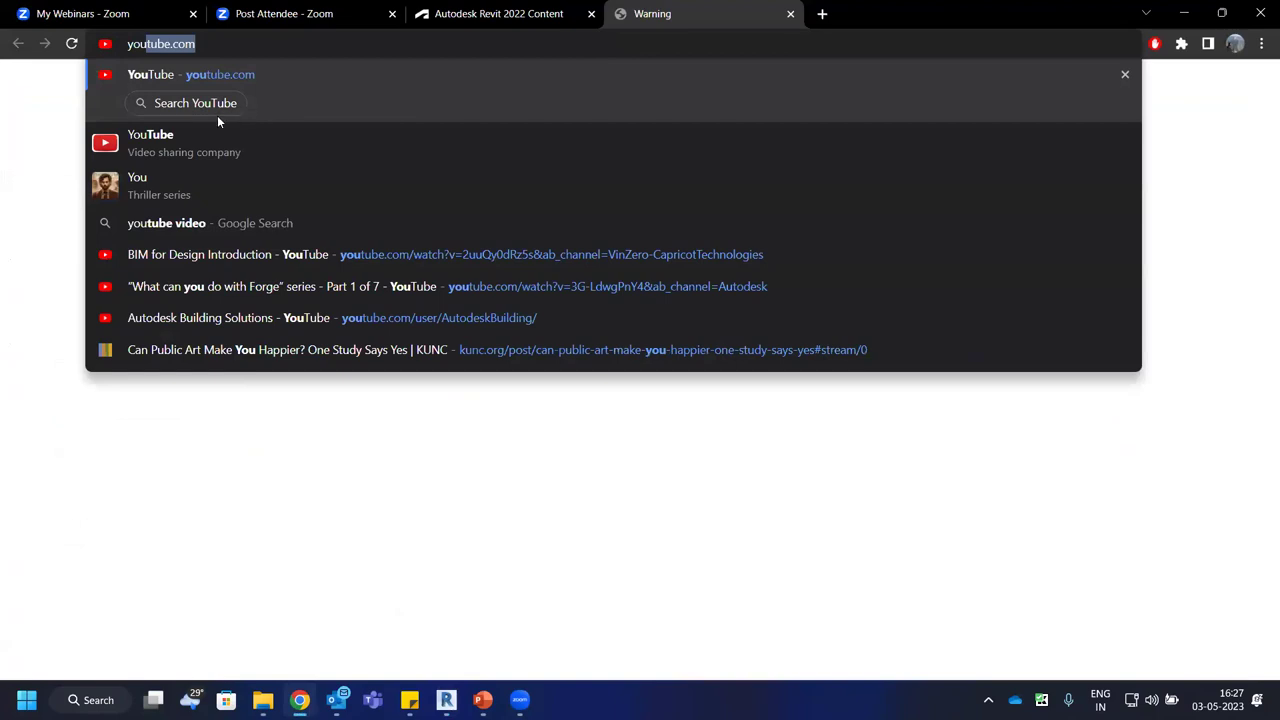
left_click(216, 106)
type("capric")
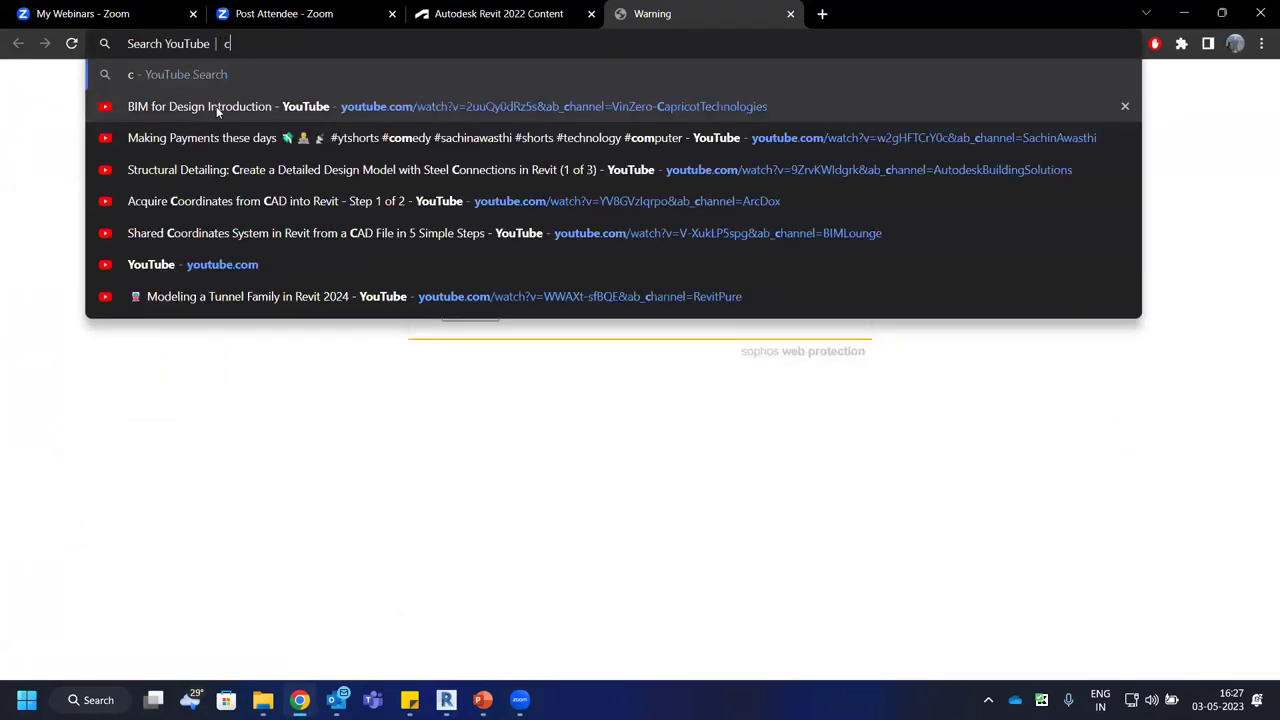
key("BackSpace")
type("cot")
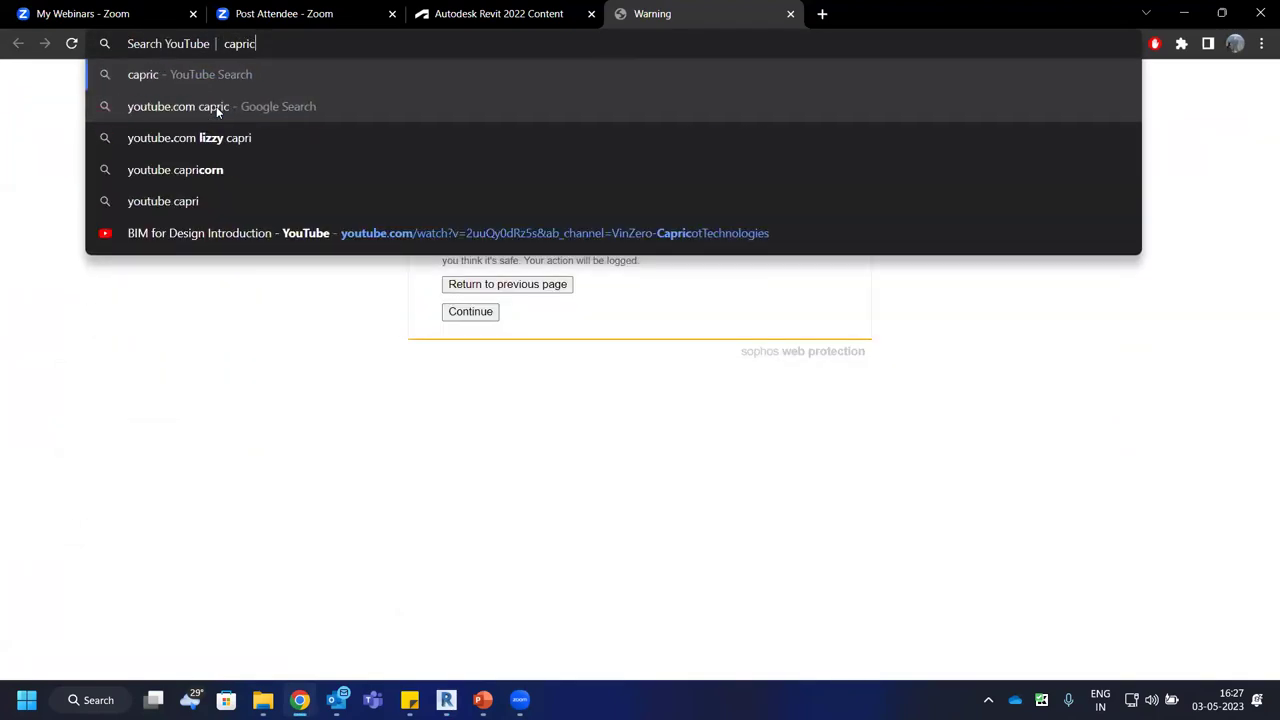
key("Return")
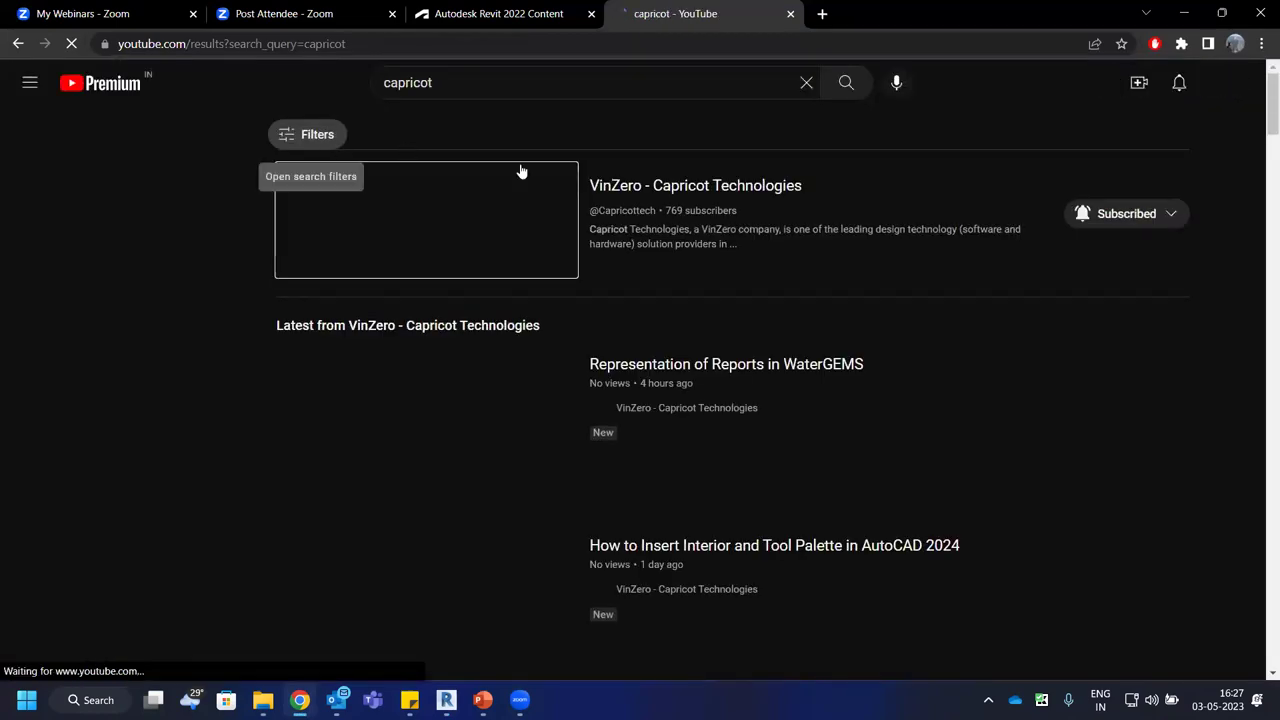
left_click(645, 190)
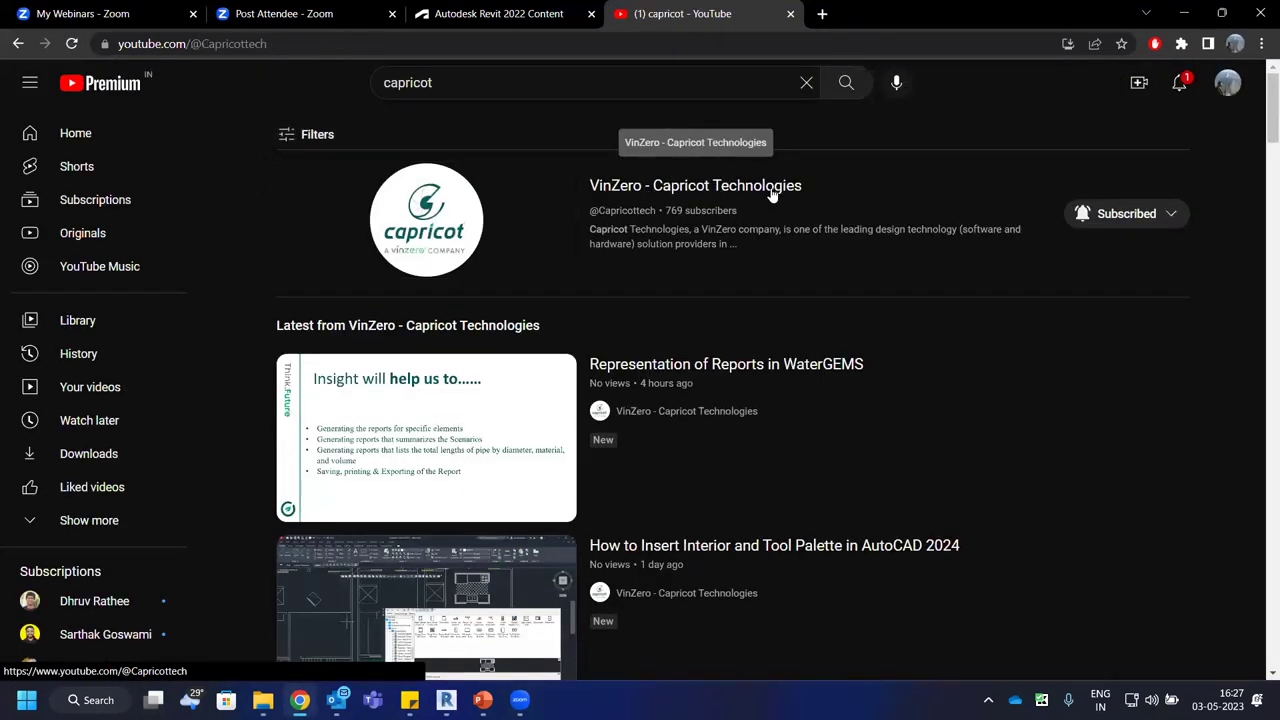
left_click(791, 14)
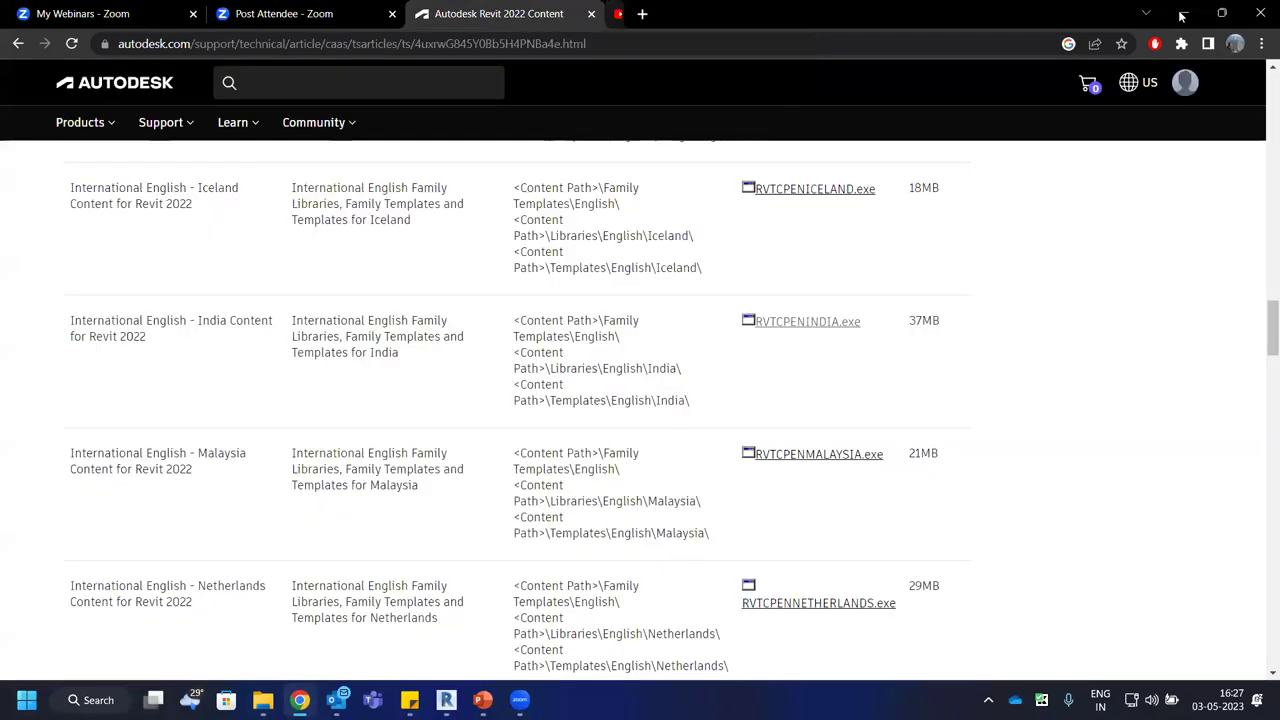
key("alt+Tab")
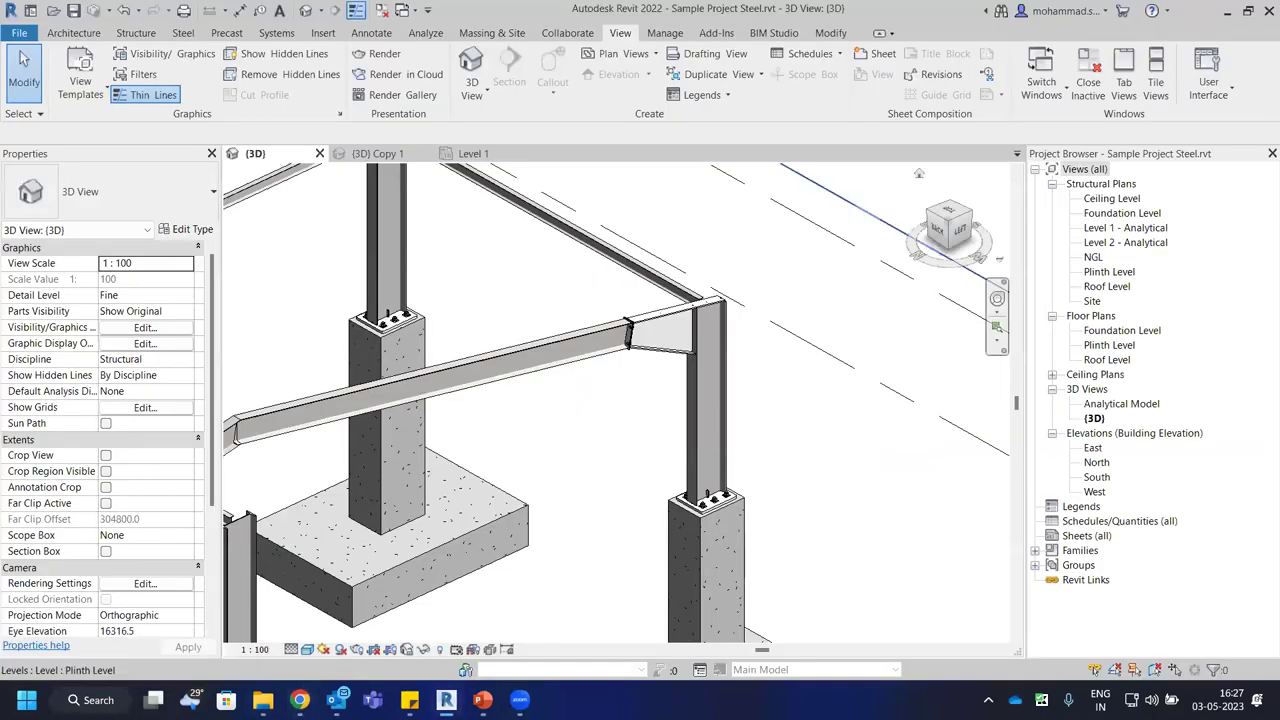